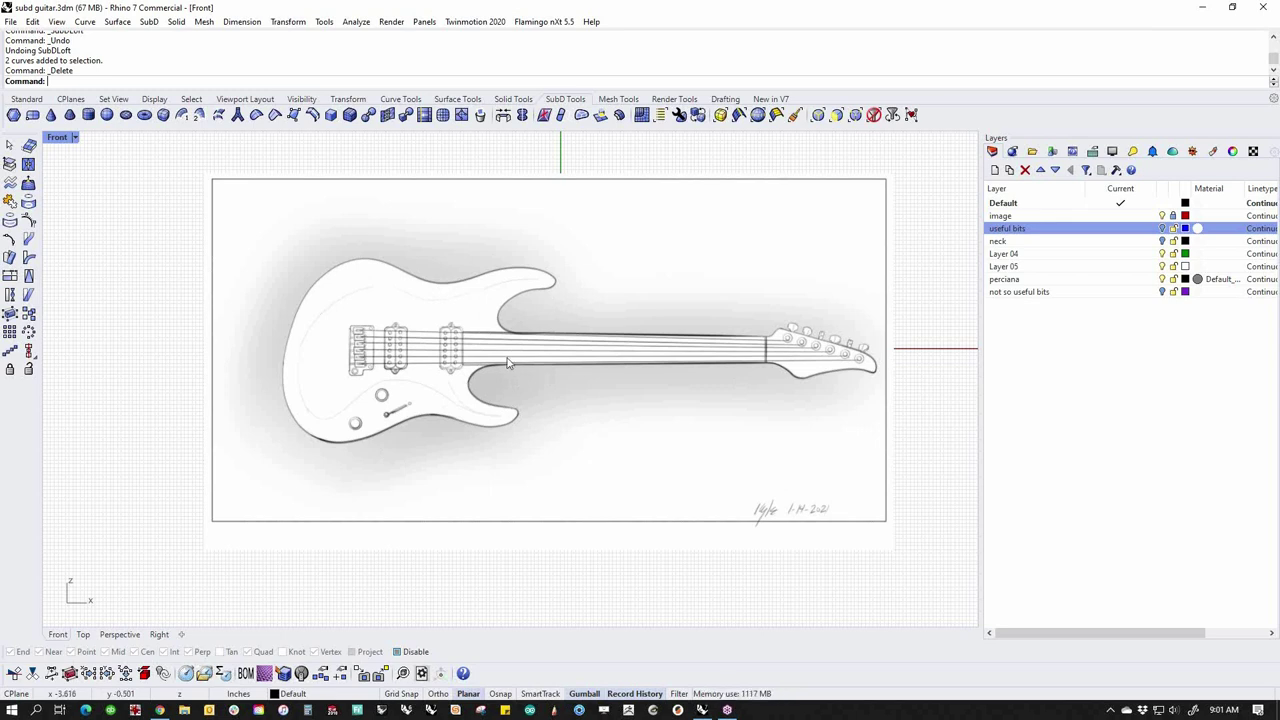
Show the useful bits layer to view the guitar hardware over the reference picture, and hide it again
{"action": "mouse_move", "coordinate": [510, 330]}
{"action": "right_mouse_down"}
{"action": "mouse_move", "coordinate": [516, 347]}
{"action": "mouse_move", "coordinate": [501, 330]}
{"action": "right_mouse_up"}
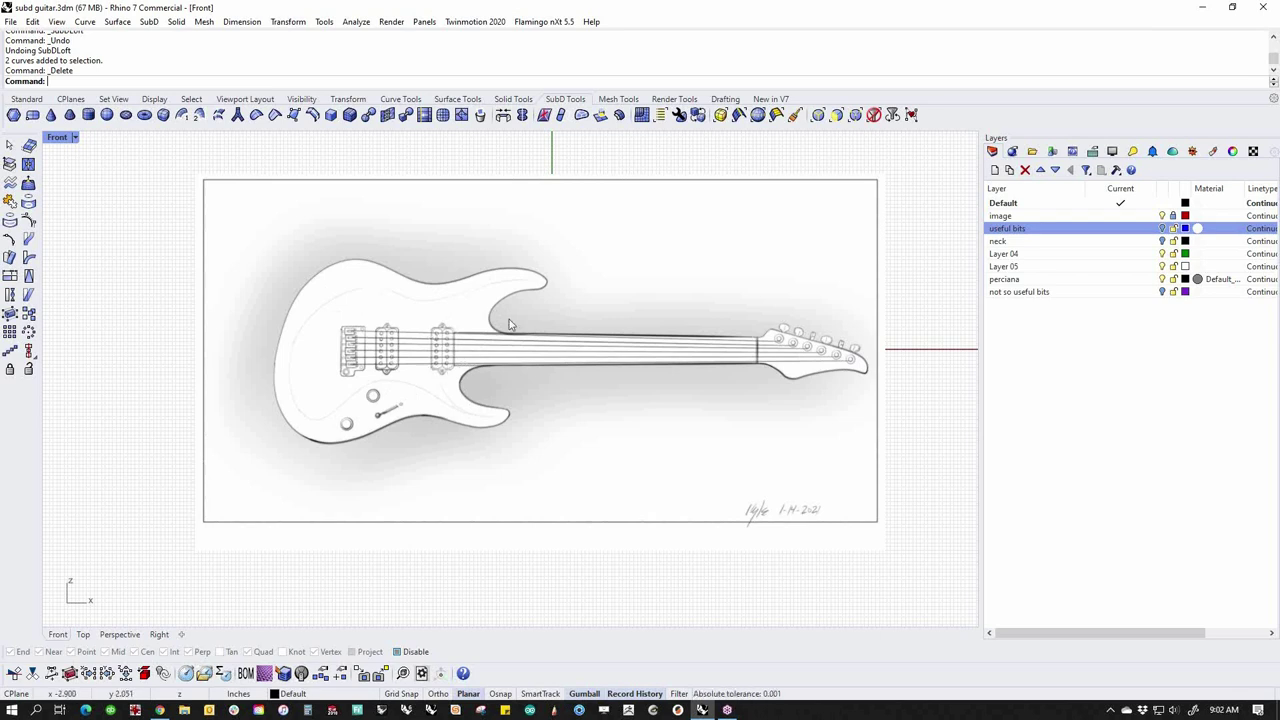
{"action": "right_click_drag", "start_coordinate": [509, 324], "coordinate": [498, 321]}
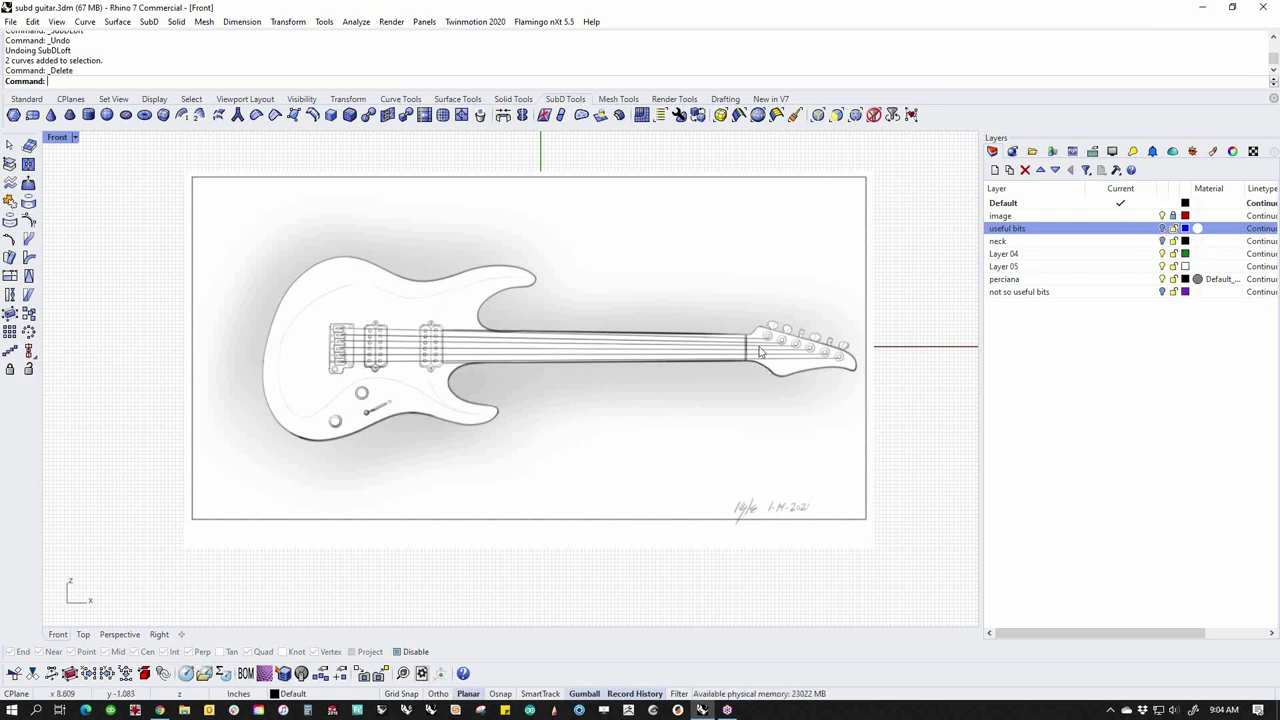
{"action": "left_click", "coordinate": [1162, 229]}
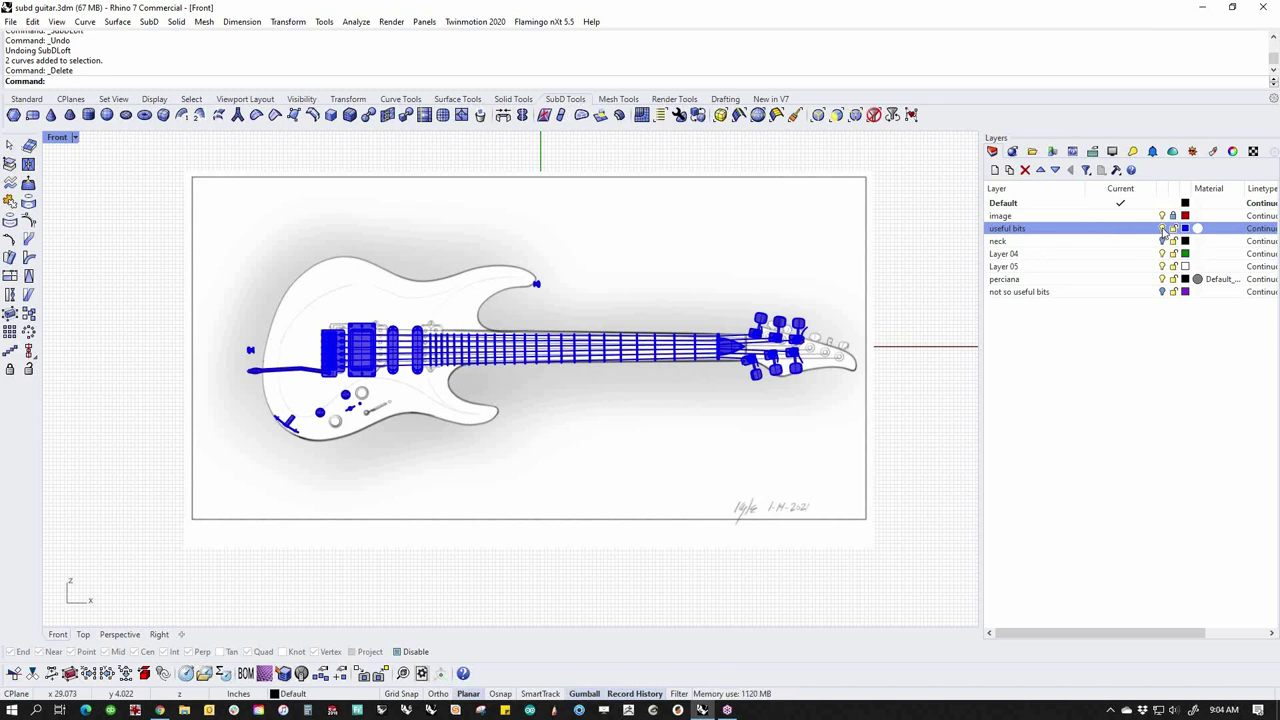
{"action": "left_click", "coordinate": [1162, 229]}
Open the document notes to read the source credit and close them
{"action": "type", "text": "Notes"}
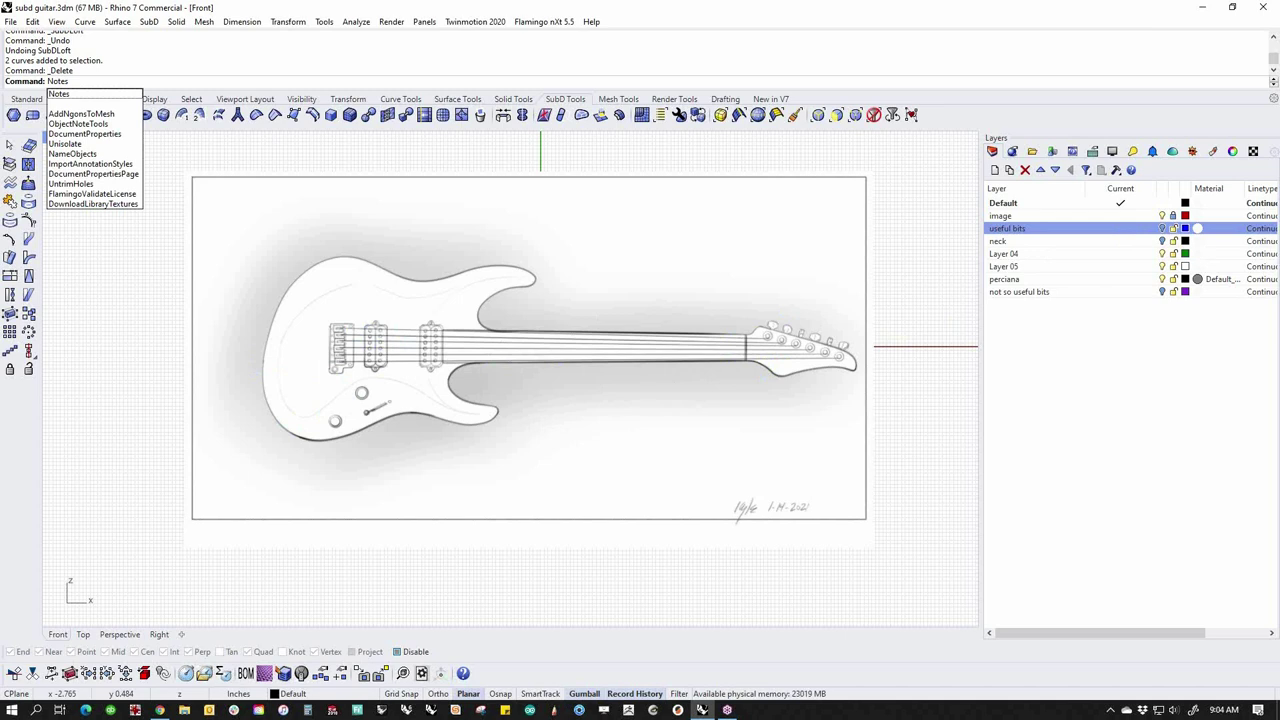
{"action": "key", "text": "Return"}
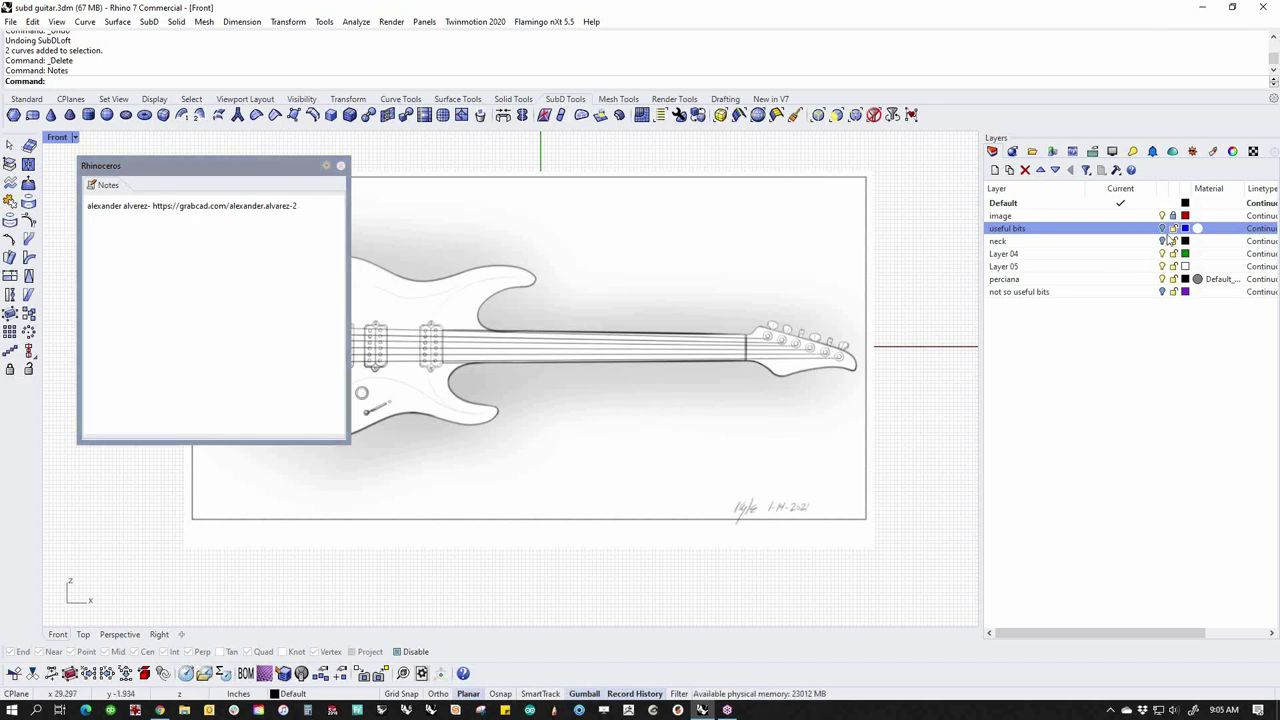
{"action": "left_click", "coordinate": [341, 166]}
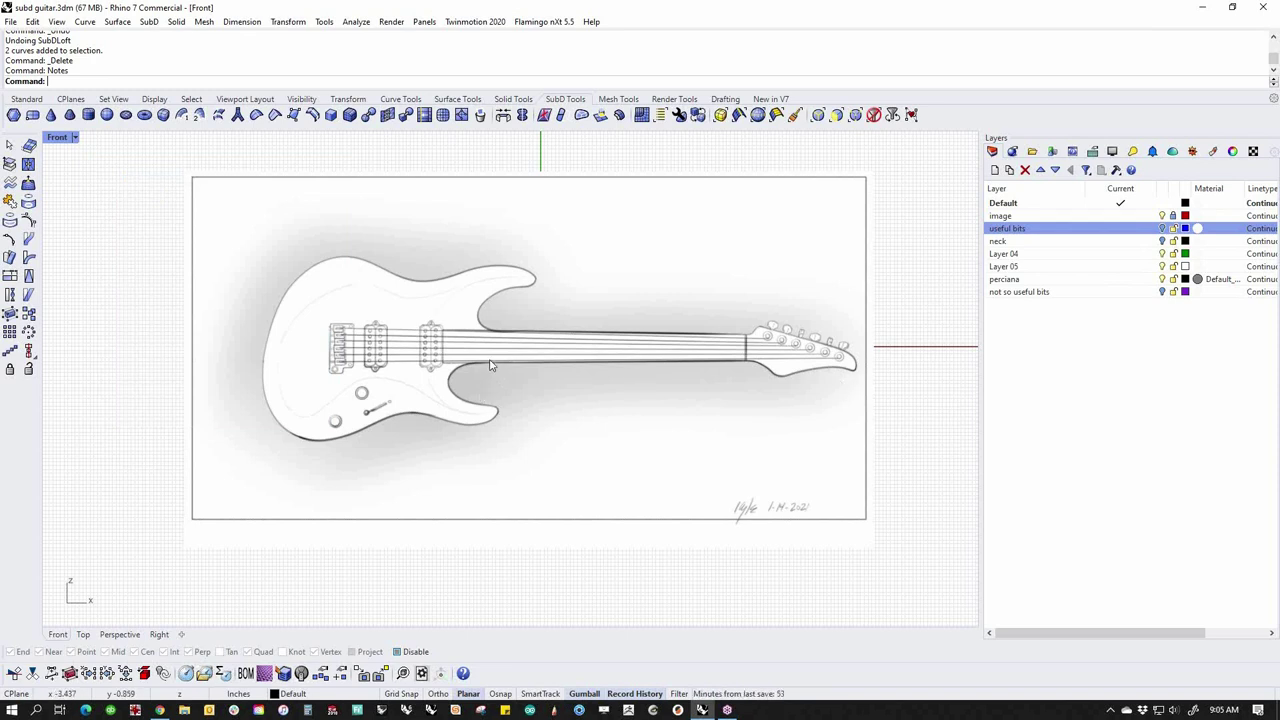
Unlock the image layer and delete the existing guitar reference picture in the perspective view
{"action": "key", "text": "F4"}
{"action": "scroll", "coordinate": [400, 460], "scroll_direction": "down", "scroll_amount": 7}
{"action": "right_click_drag", "start_coordinate": [583, 461], "coordinate": [483, 459], "text": "shift"}
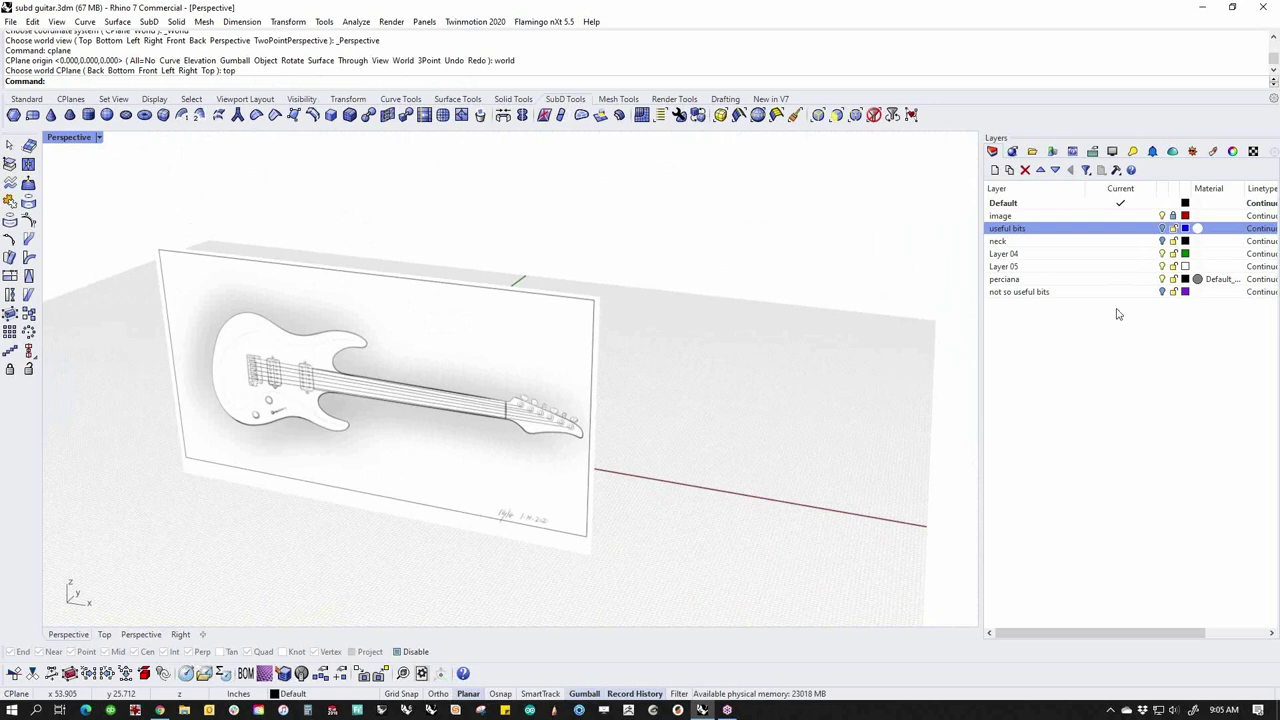
{"action": "left_click", "coordinate": [1168, 216]}
{"action": "left_click", "coordinate": [465, 467]}
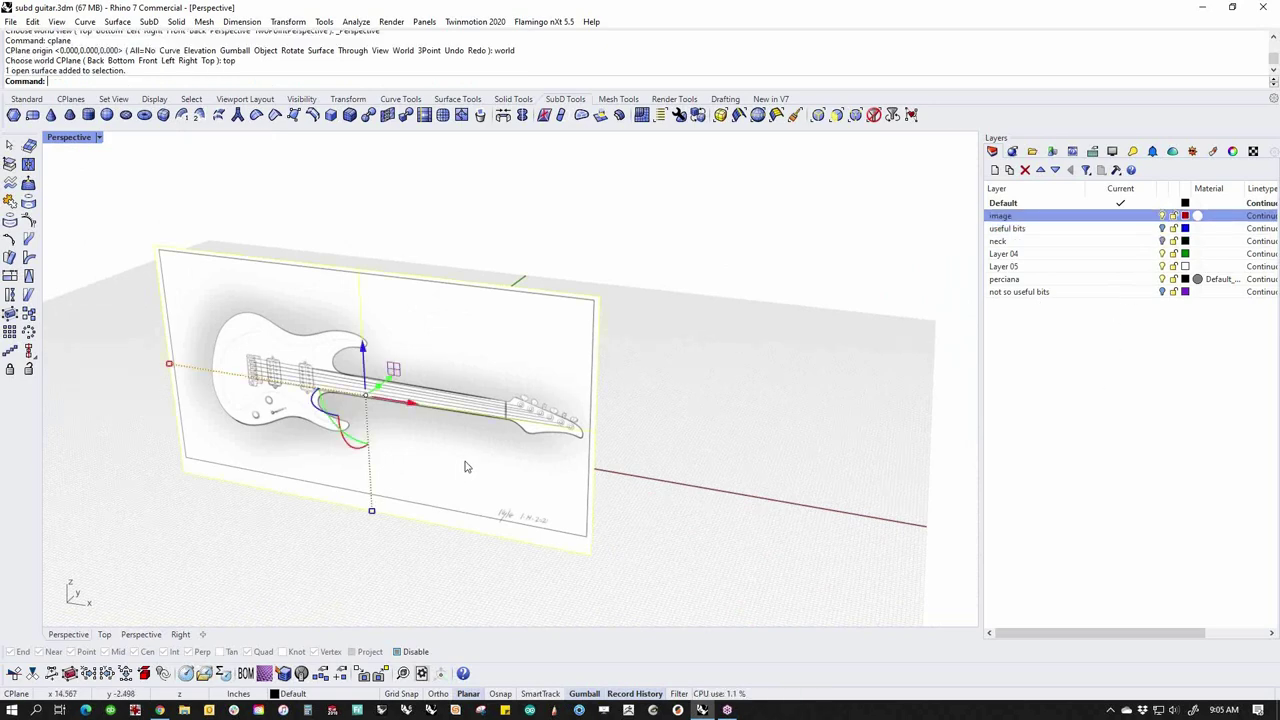
{"action": "key", "text": "Delete"}
Place the picture giutar under.jpg from the guitar folder in the Front view by two freehand corners
{"action": "type", "text": "f"}
{"action": "key", "text": "Return"}
{"action": "scroll", "coordinate": [544, 439], "scroll_direction": "down", "scroll_amount": 6}
{"action": "right_click_drag", "start_coordinate": [544, 439], "coordinate": [660, 417]}
{"action": "type", "text": "Picture"}
{"action": "key", "text": "Return"}
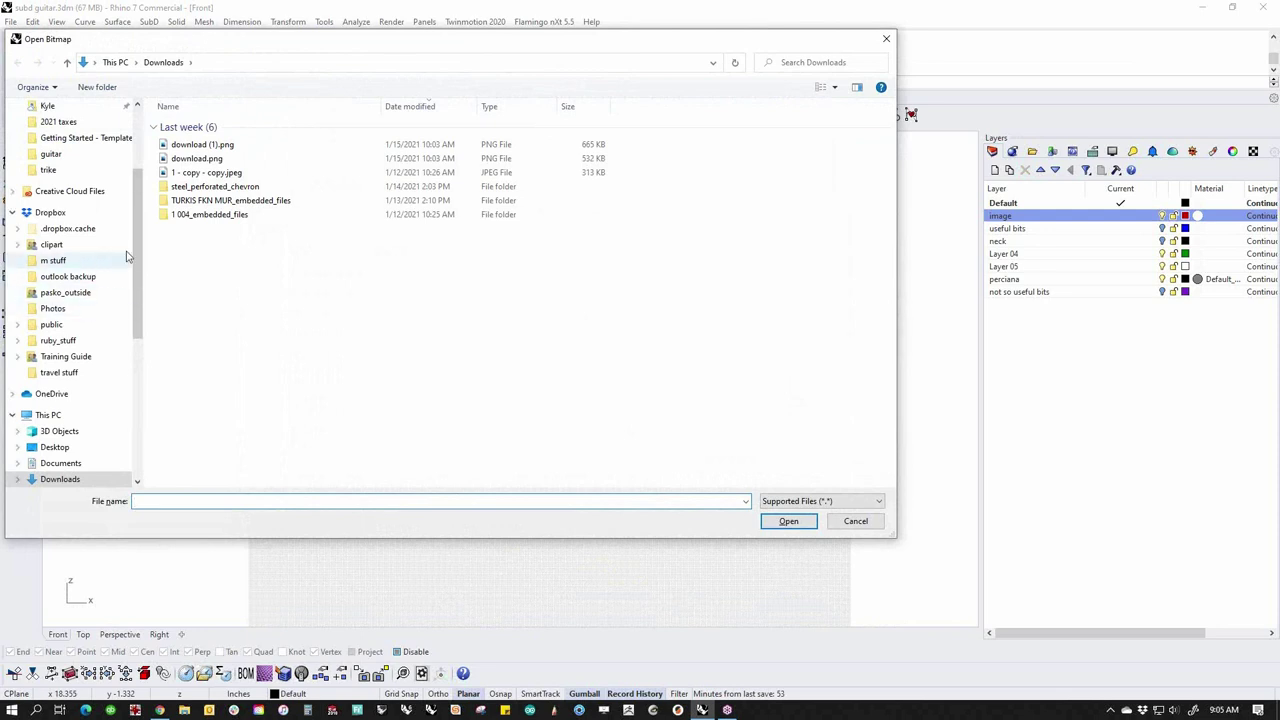
{"action": "left_click", "coordinate": [50, 154]}
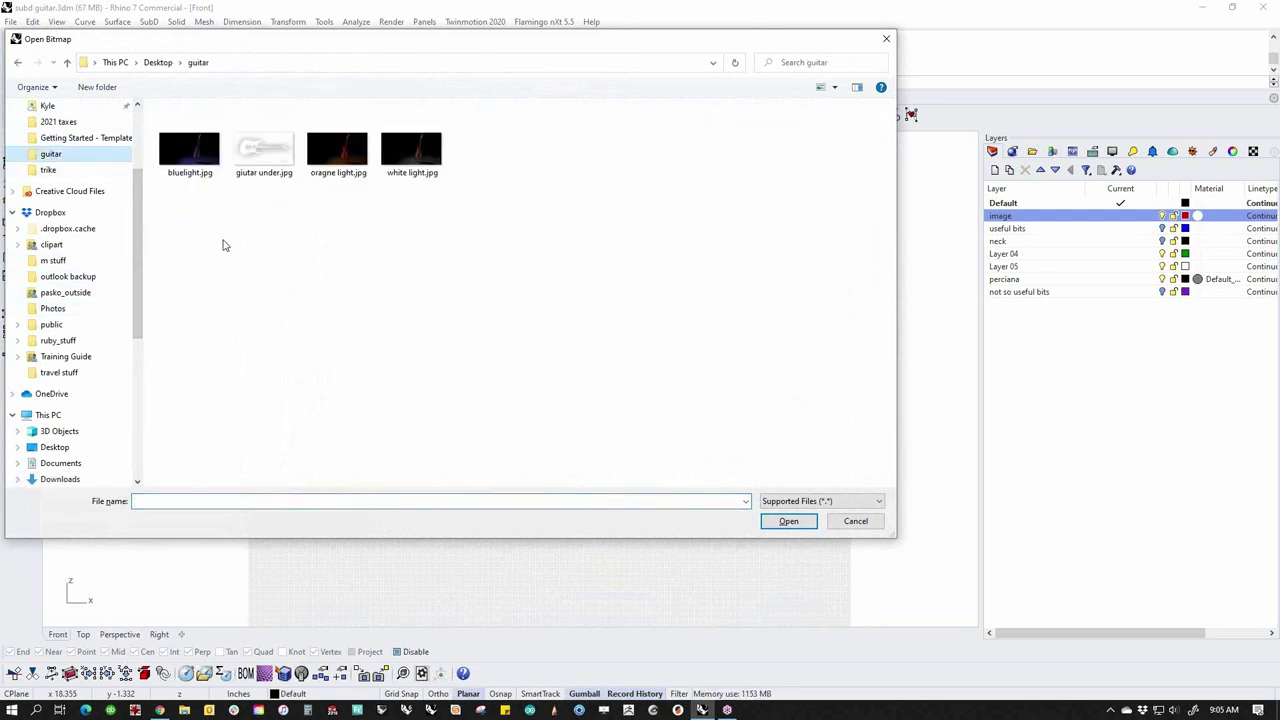
{"action": "double_click", "coordinate": [268, 151]}
{"action": "left_click", "coordinate": [420, 423]}
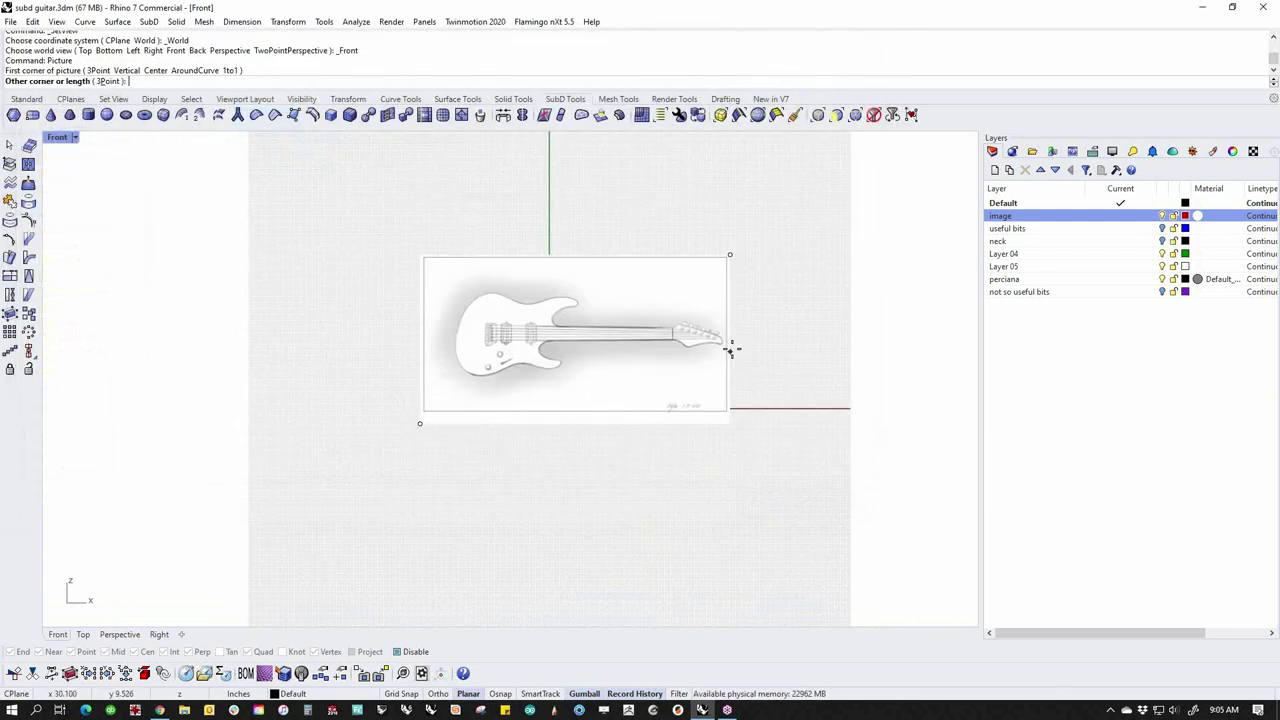
{"action": "left_click", "coordinate": [762, 318]}
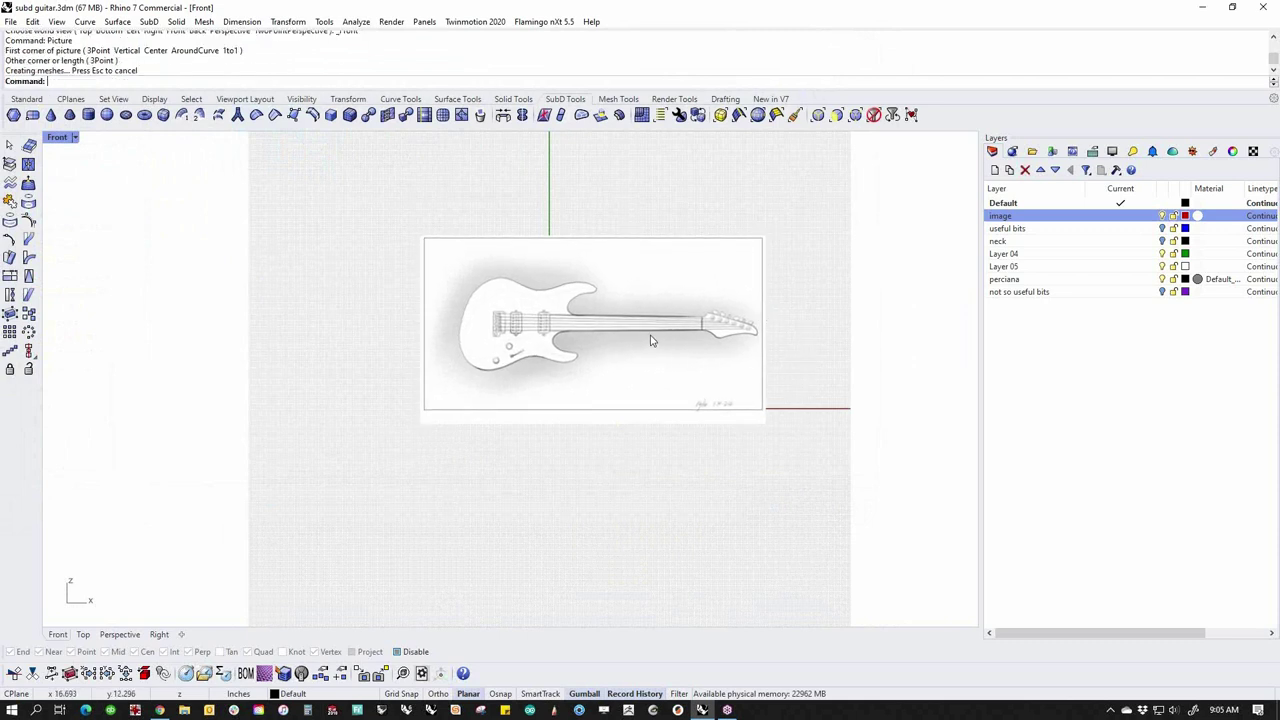
Show the useful bits layer and move the guitar picture down so its neck lies over the modelled fretboard
{"action": "scroll", "coordinate": [651, 337], "scroll_direction": "up", "scroll_amount": 4}
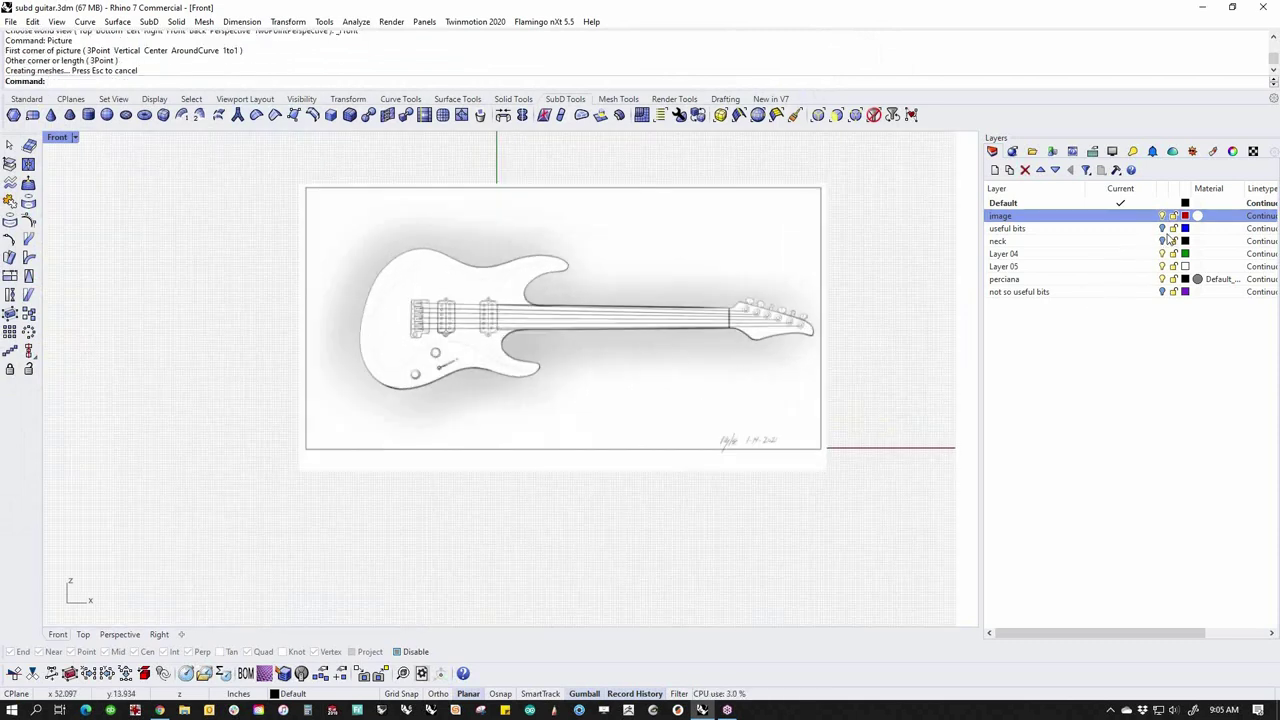
{"action": "left_click", "coordinate": [1162, 228]}
{"action": "left_click_drag", "start_coordinate": [706, 408], "coordinate": [571, 539]}
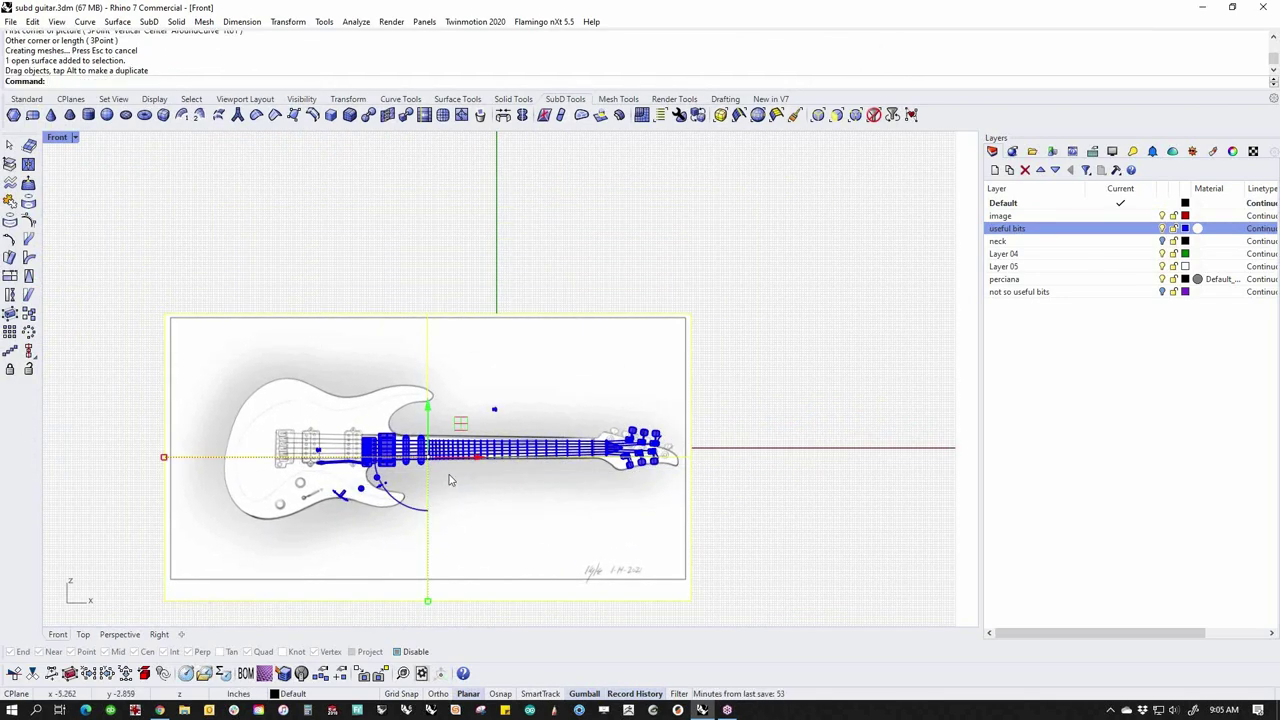
Scale the guitar picture down by a factor of about 0.74 from a base point at the neck's nut
{"action": "scroll", "coordinate": [460, 487], "scroll_direction": "up", "scroll_amount": 2}
{"action": "type", "text": "scale"}
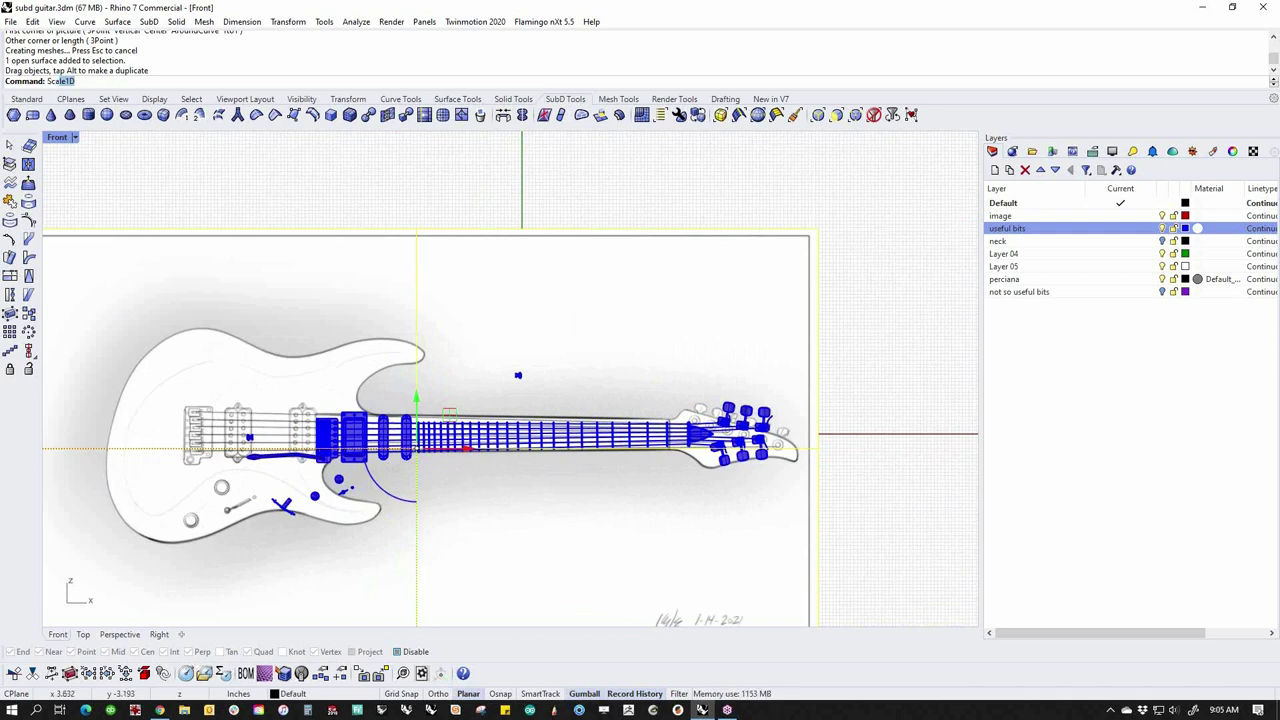
{"action": "key", "text": "Return"}
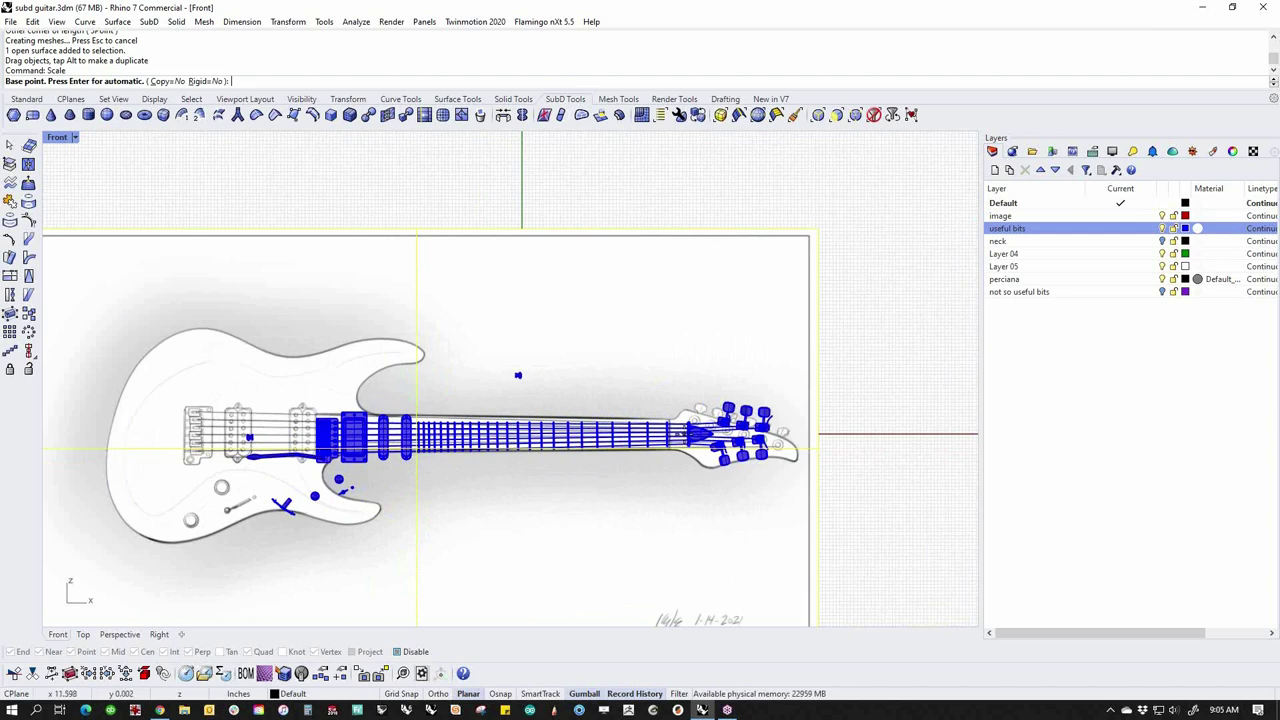
{"action": "left_click", "coordinate": [684, 431]}
{"action": "left_click", "coordinate": [123, 433]}
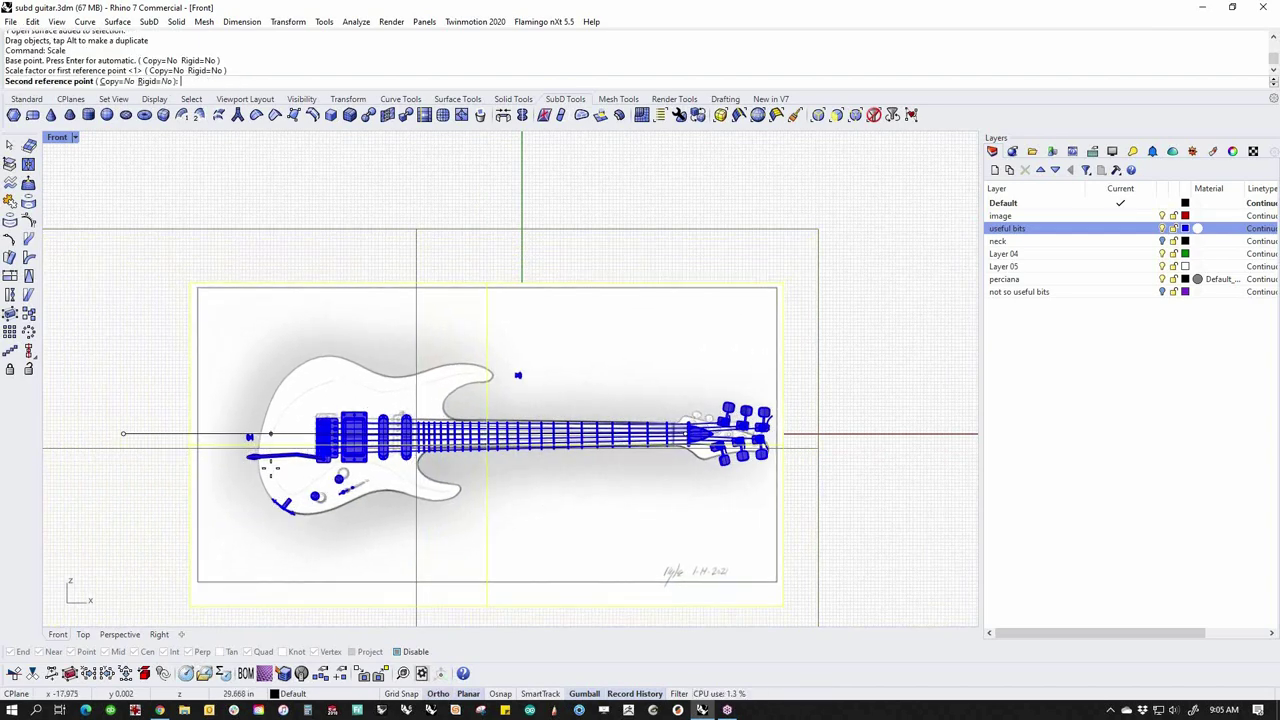
{"action": "left_click", "coordinate": [270, 433]}
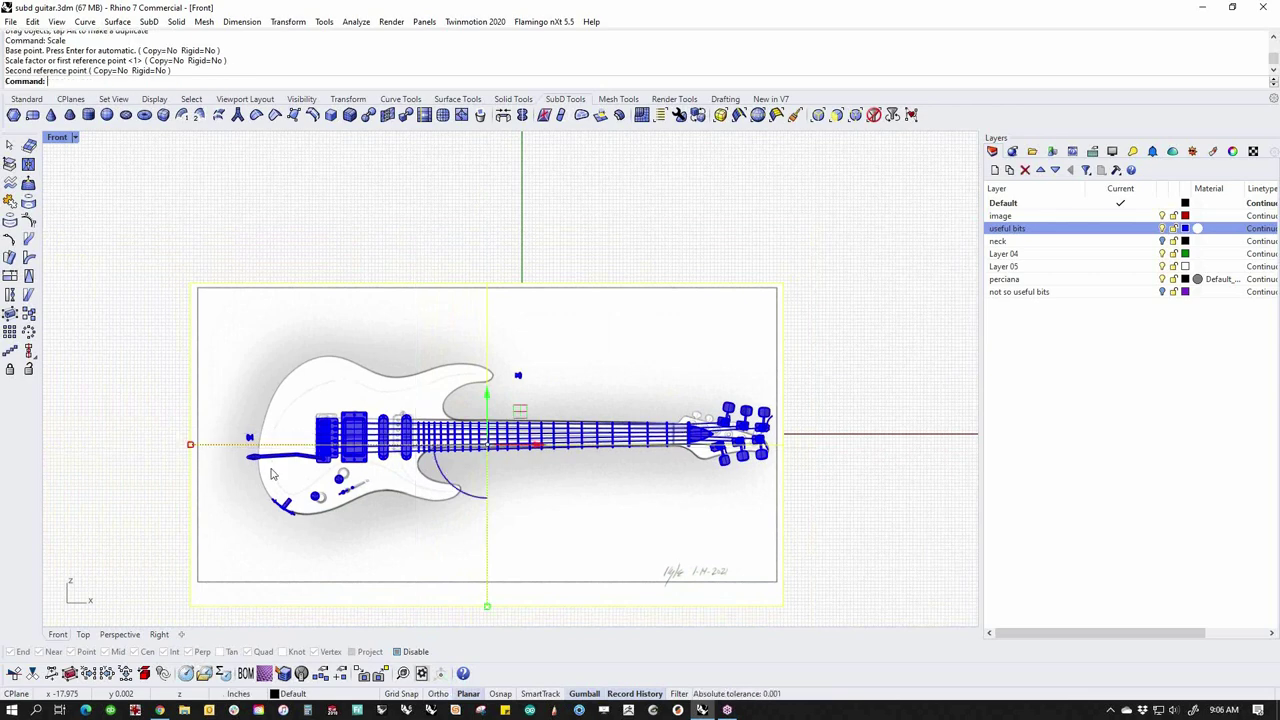
Scale the guitar picture up slightly from the bridge so the drawn nut meets the modelled nut, and hide the useful bits layer
{"action": "key", "text": "Return"}
{"action": "left_click", "coordinate": [312, 433]}
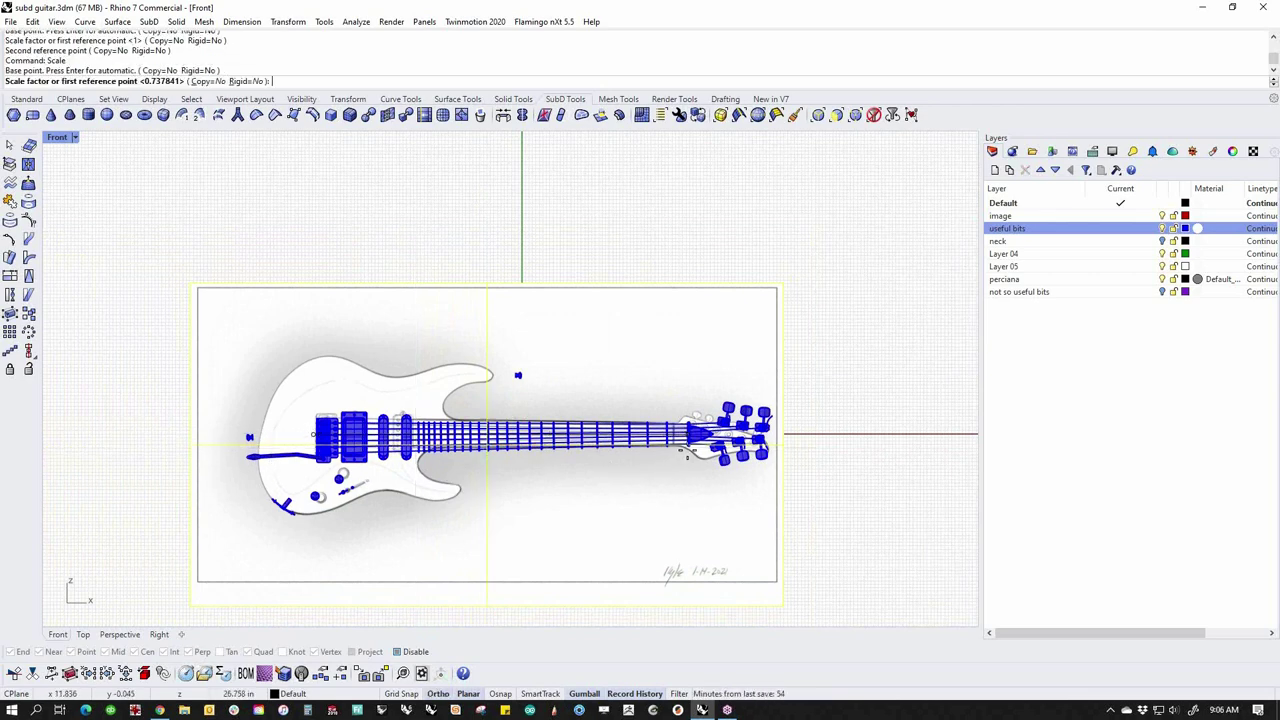
{"action": "scroll", "coordinate": [685, 445], "scroll_direction": "up", "scroll_amount": 3}
{"action": "left_click", "coordinate": [700, 440]}
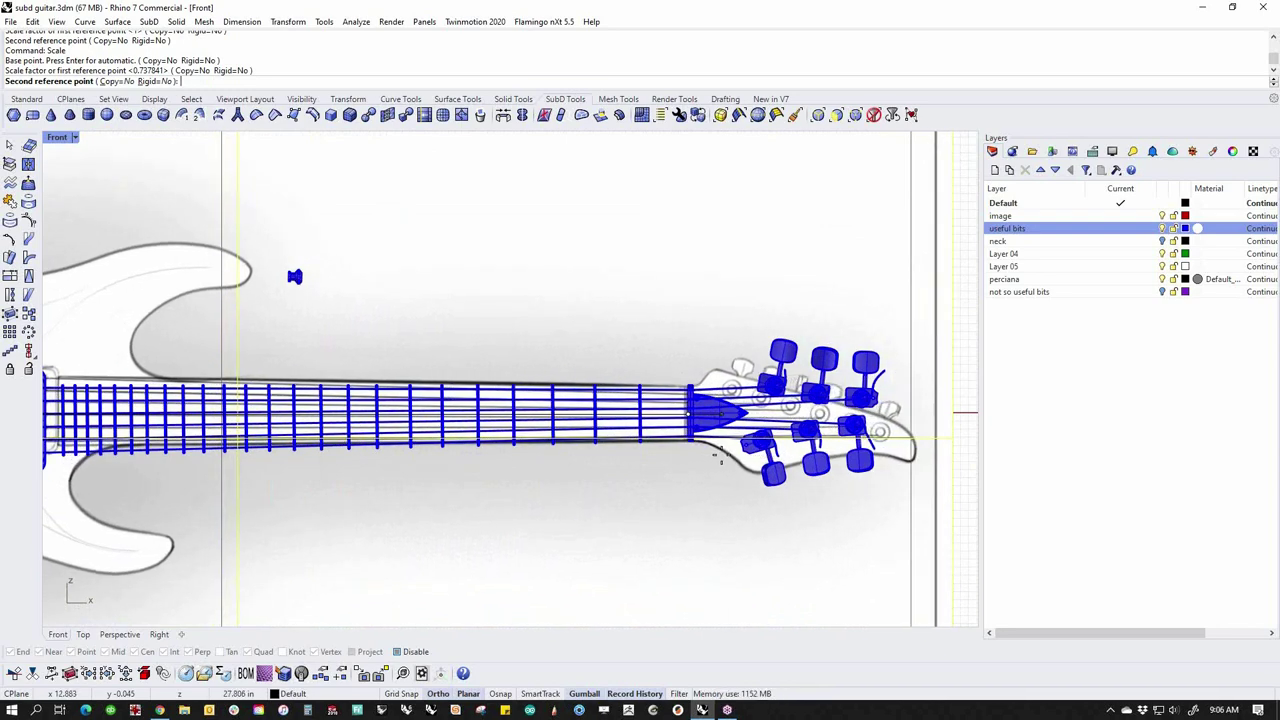
{"action": "left_click", "coordinate": [720, 458]}
{"action": "scroll", "coordinate": [651, 457], "scroll_direction": "down", "scroll_amount": 5}
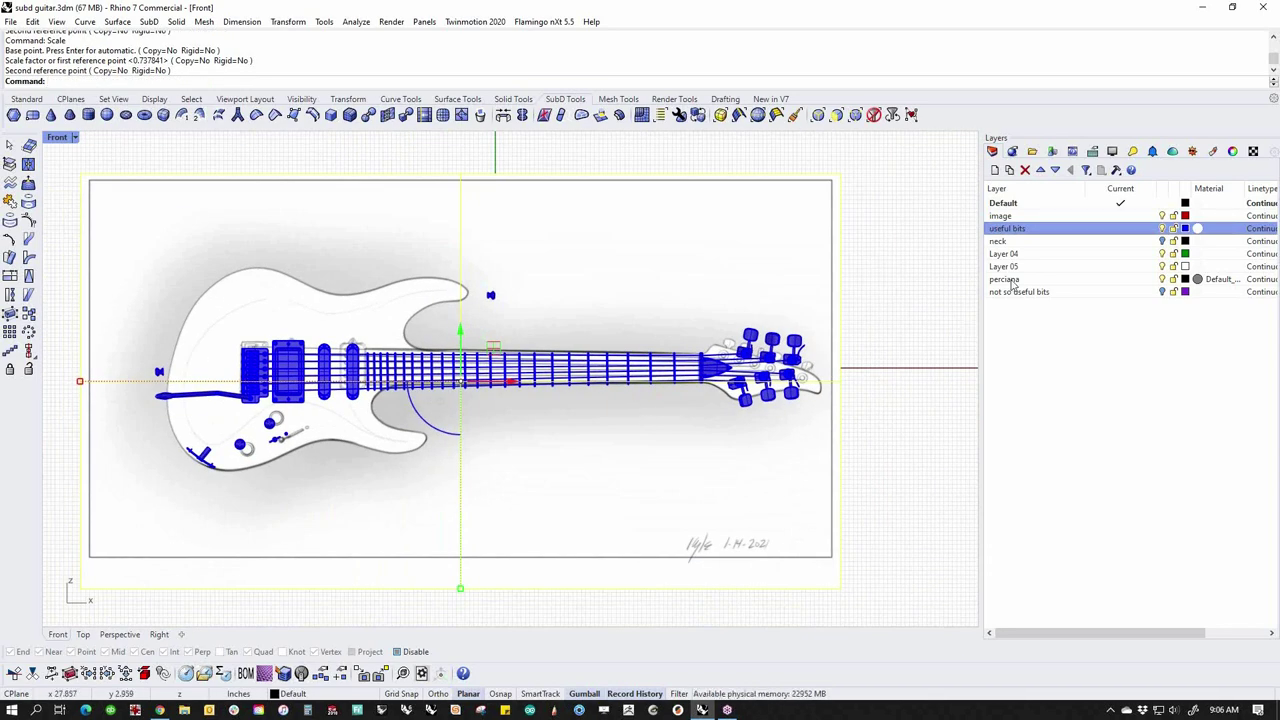
{"action": "left_click", "coordinate": [1164, 229]}
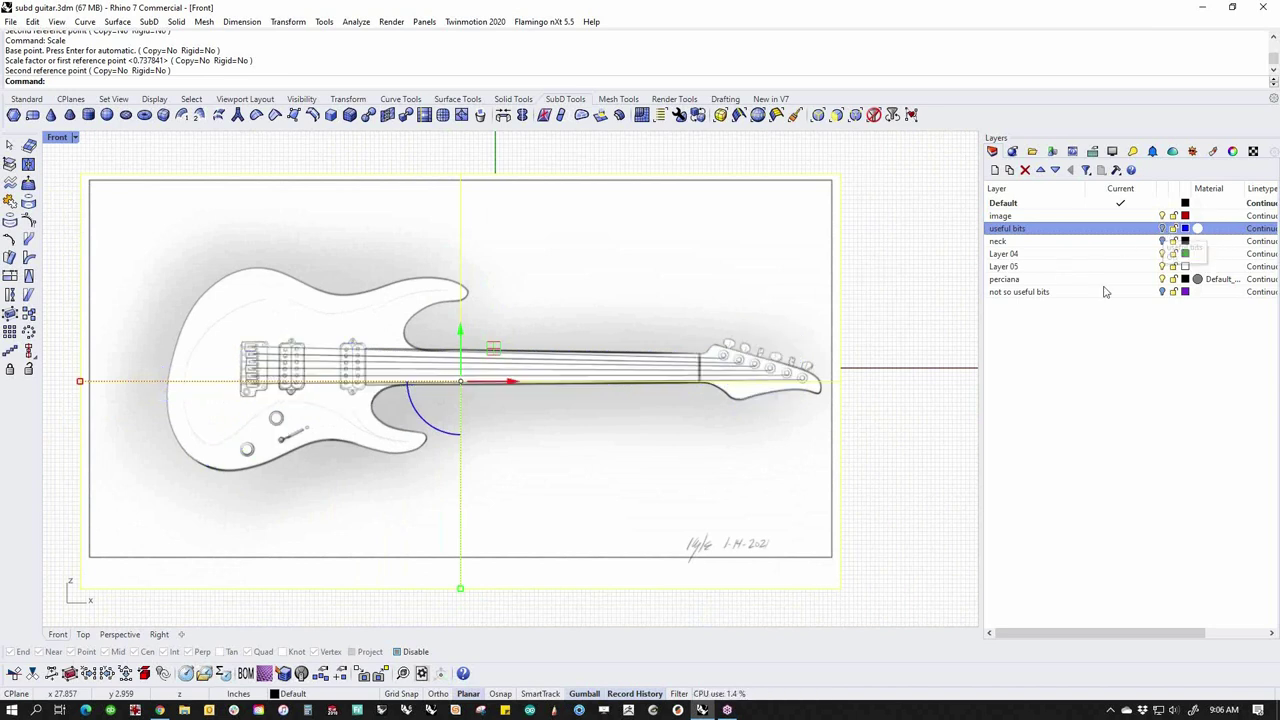
Try moving the guitar picture back along the Y axis in the perspective view, and undo the move
{"action": "right_click_drag", "start_coordinate": [846, 460], "coordinate": [817, 446]}
{"action": "key", "text": "ctrl+F4"}
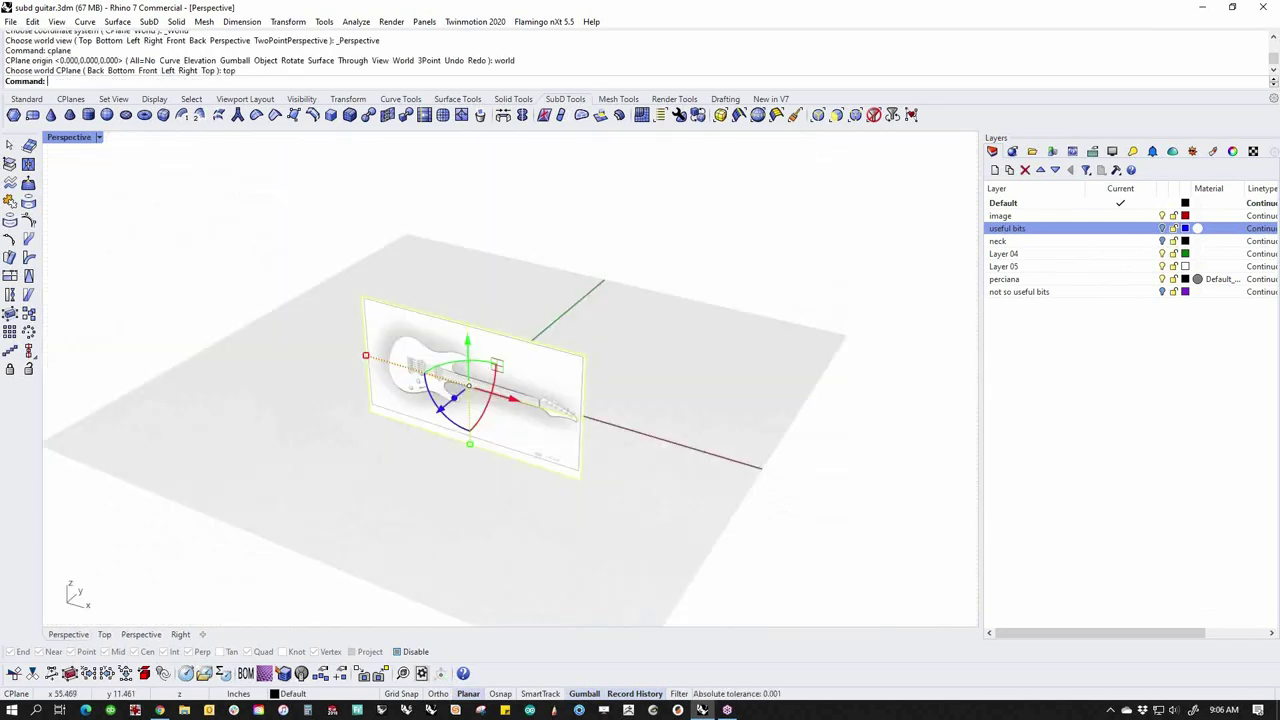
{"action": "right_click_drag", "start_coordinate": [675, 389], "coordinate": [621, 389]}
{"action": "left_click_drag", "start_coordinate": [427, 407], "coordinate": [602, 364]}
{"action": "key", "text": "ctrl+z"}
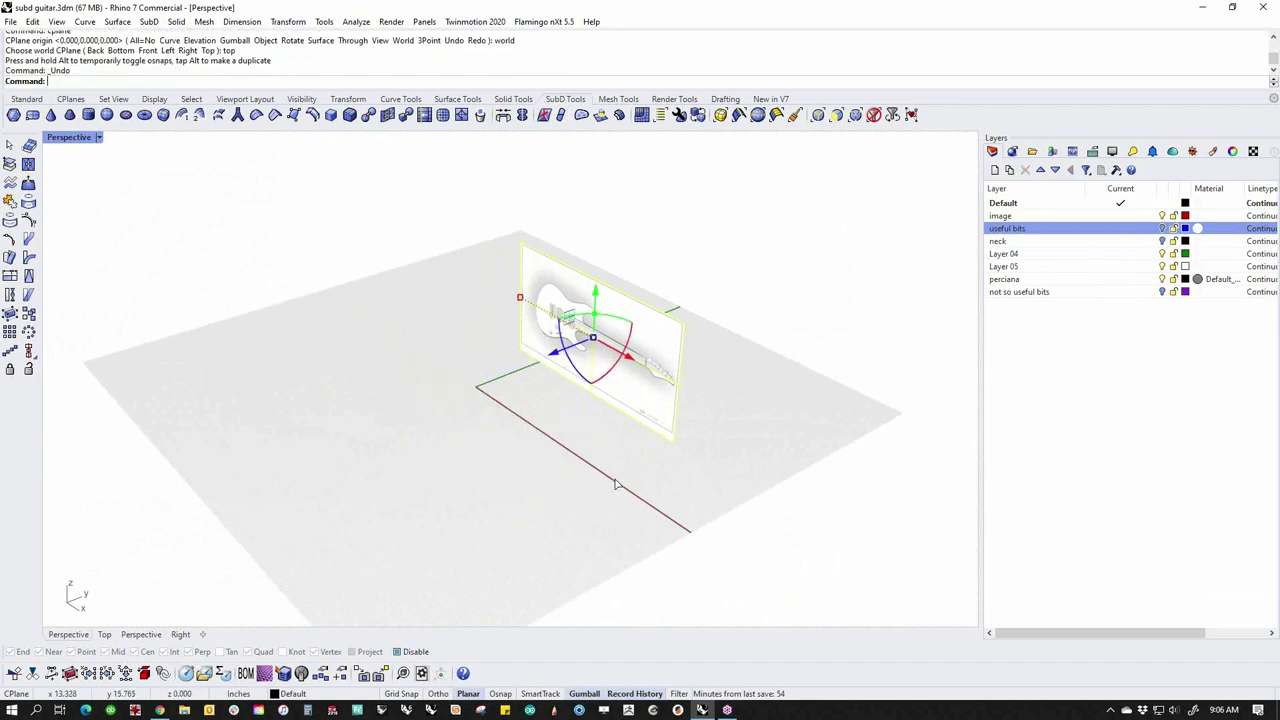
Create a solid sphere centred at the origin, large enough to cover the middle of the guitar picture
{"action": "scroll", "coordinate": [550, 403], "scroll_direction": "up", "scroll_amount": 3}
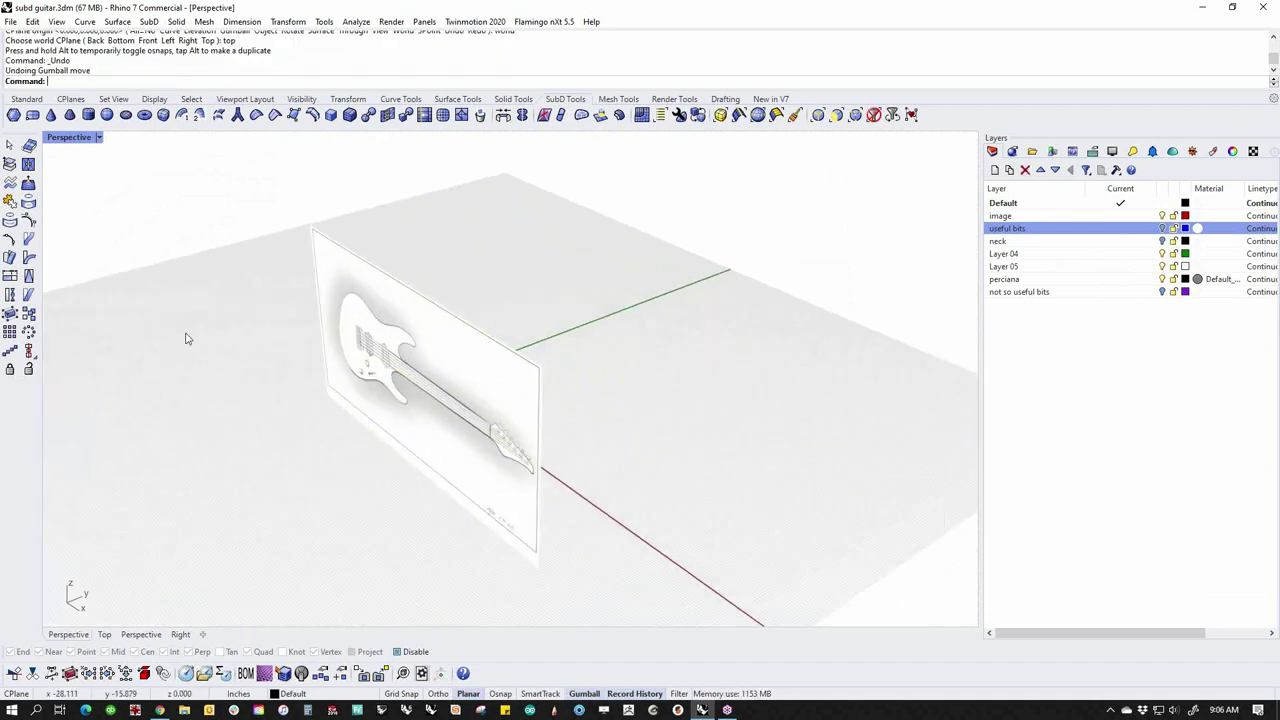
{"action": "left_click", "coordinate": [27, 99]}
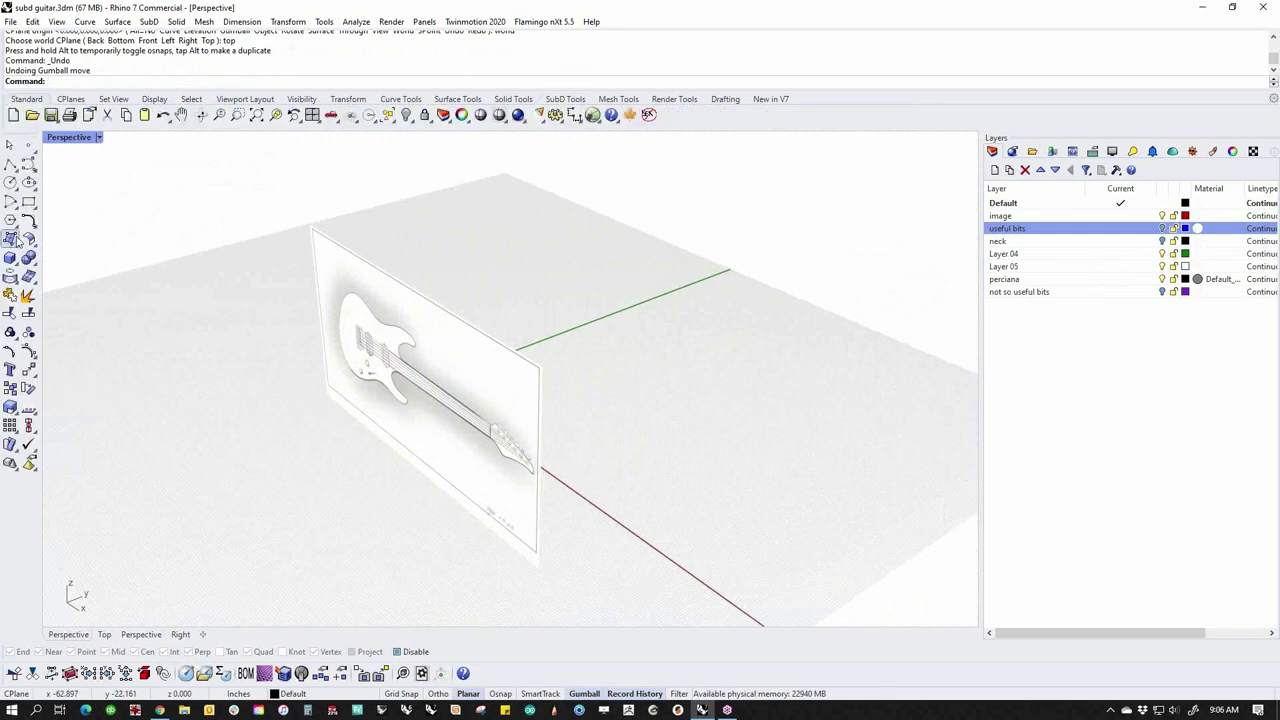
{"action": "left_click", "coordinate": [15, 270]}
{"action": "left_click", "coordinate": [77, 270]}
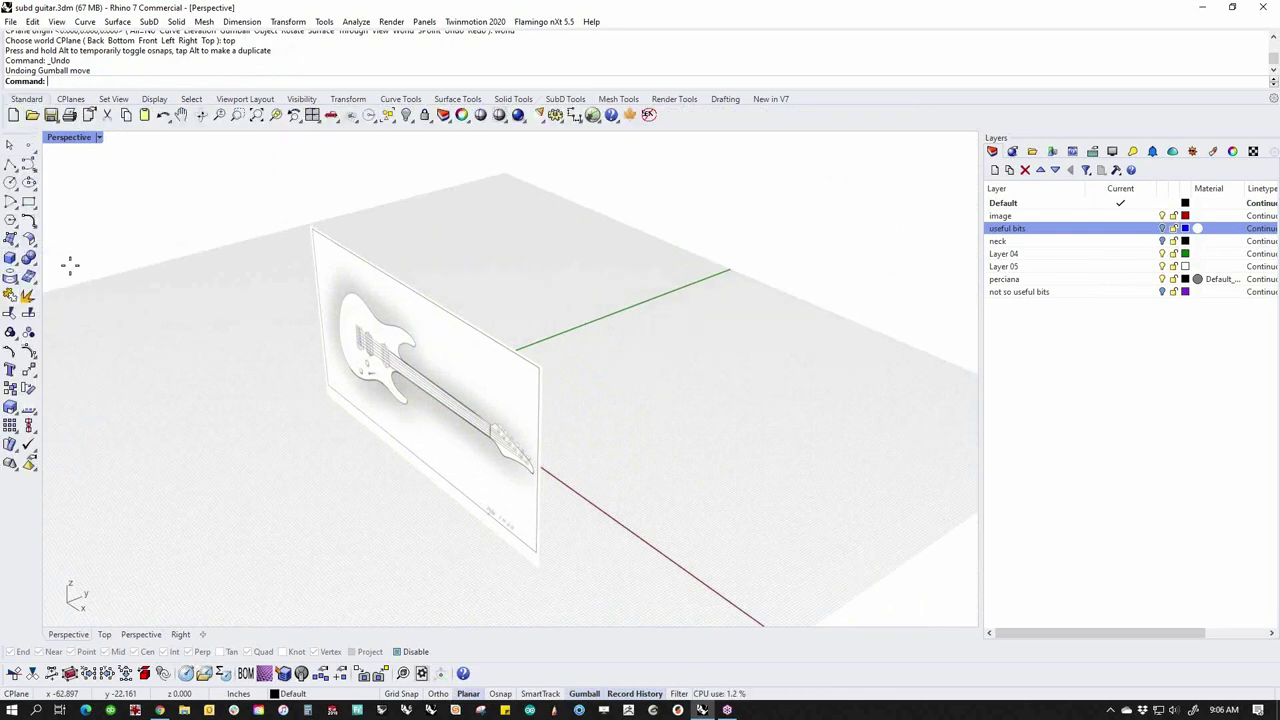
{"action": "left_click", "coordinate": [425, 384]}
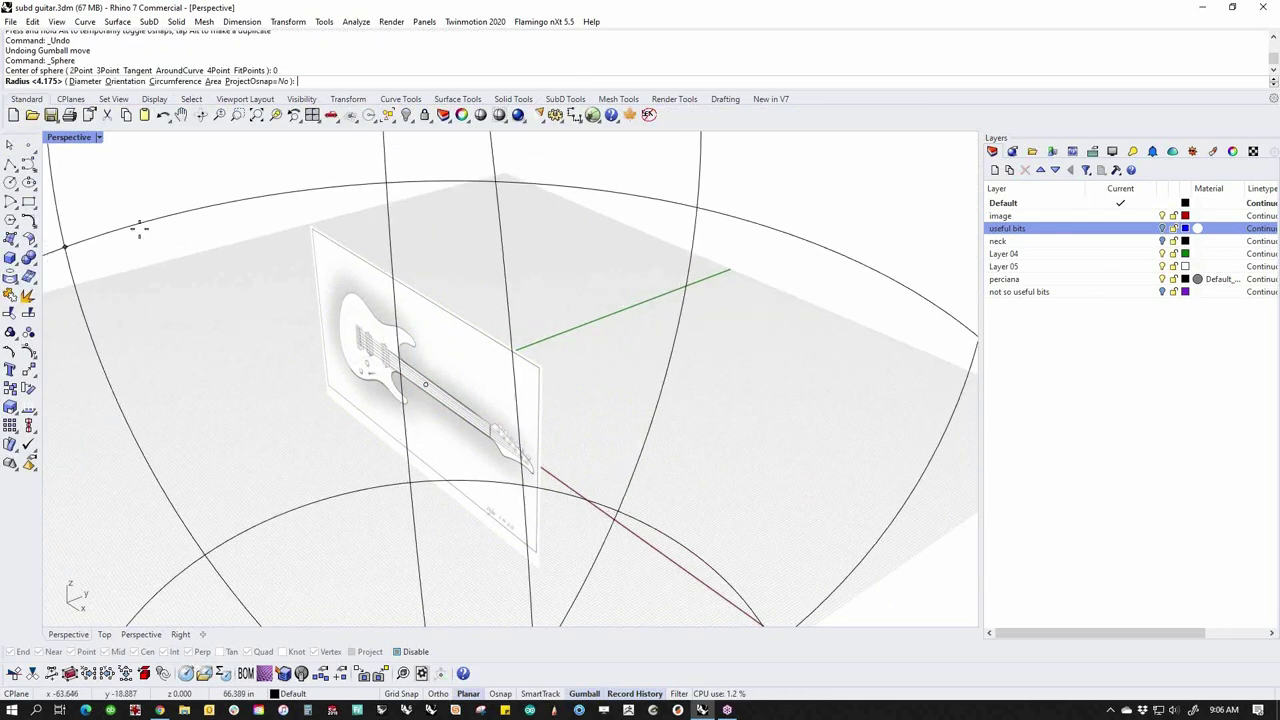
{"action": "left_click", "coordinate": [314, 400]}
{"action": "right_click_drag", "start_coordinate": [314, 400], "coordinate": [469, 451]}
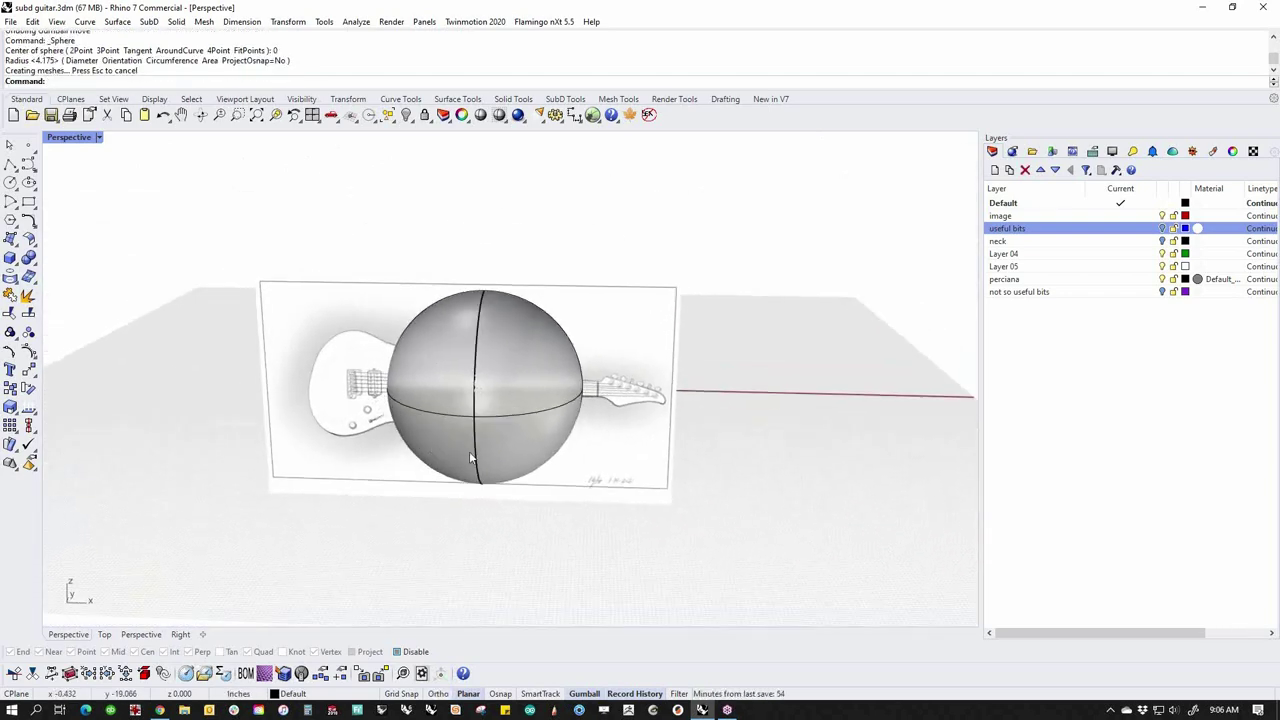
{"action": "right_click_drag", "start_coordinate": [565, 506], "coordinate": [489, 503]}
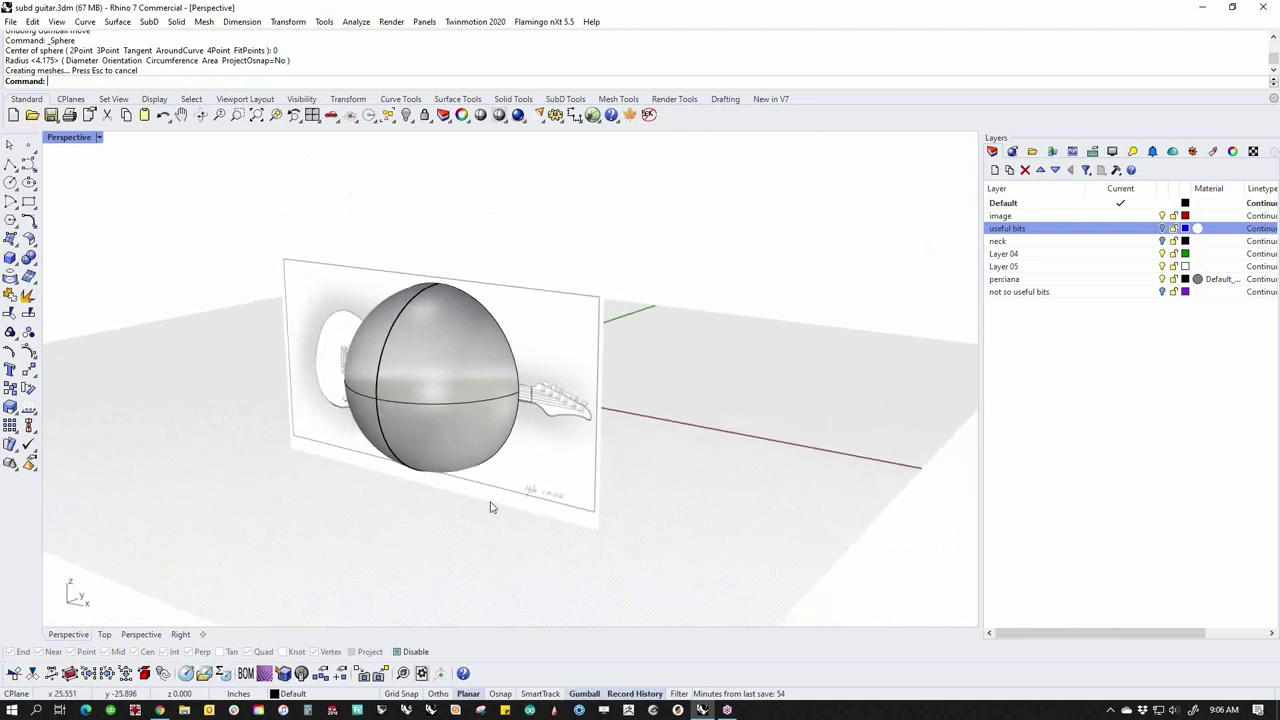
Move the guitar picture back along the Y axis until it is clear of the sphere, and delete the sphere
{"action": "left_click", "coordinate": [520, 444]}
{"action": "left_click_drag", "start_coordinate": [450, 374], "coordinate": [602, 358]}
{"action": "right_click_drag", "start_coordinate": [668, 455], "coordinate": [600, 488]}
{"action": "left_click", "coordinate": [422, 447]}
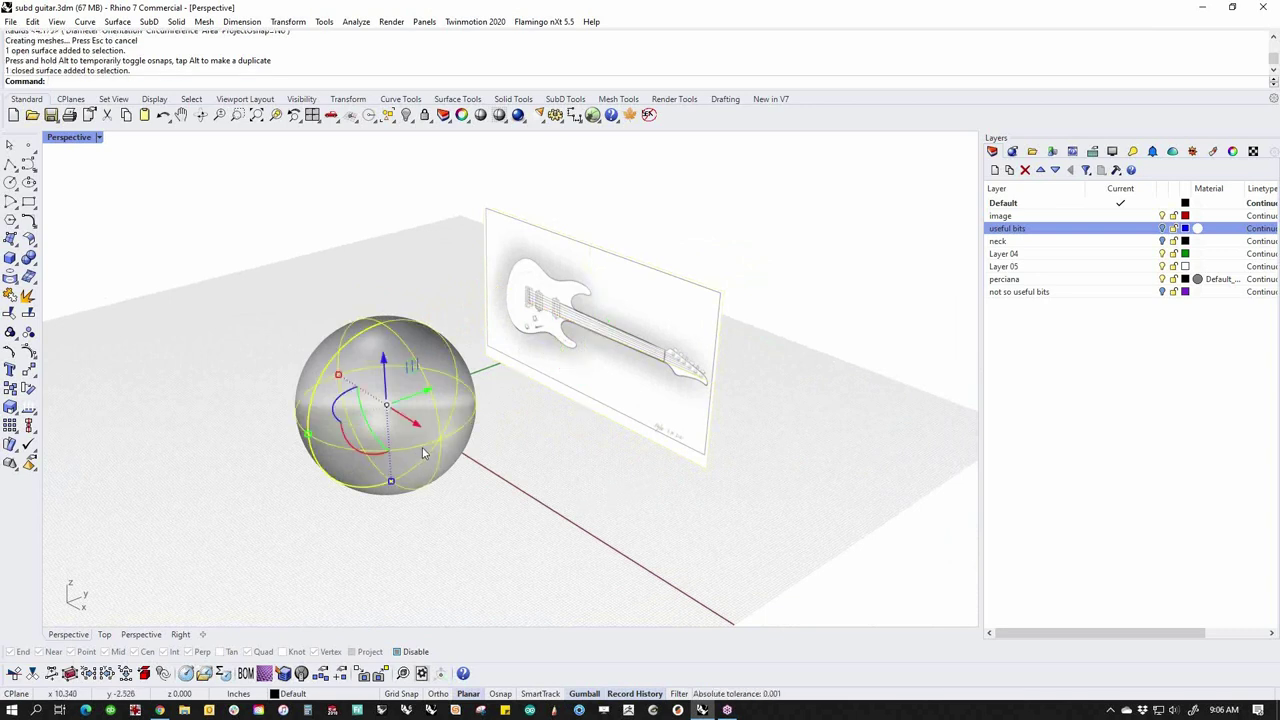
{"action": "key", "text": "Delete"}
Set the object transparency of the guitar picture's material to 66%
{"action": "left_click", "coordinate": [609, 375]}
{"action": "right_click_drag", "start_coordinate": [613, 470], "coordinate": [784, 384]}
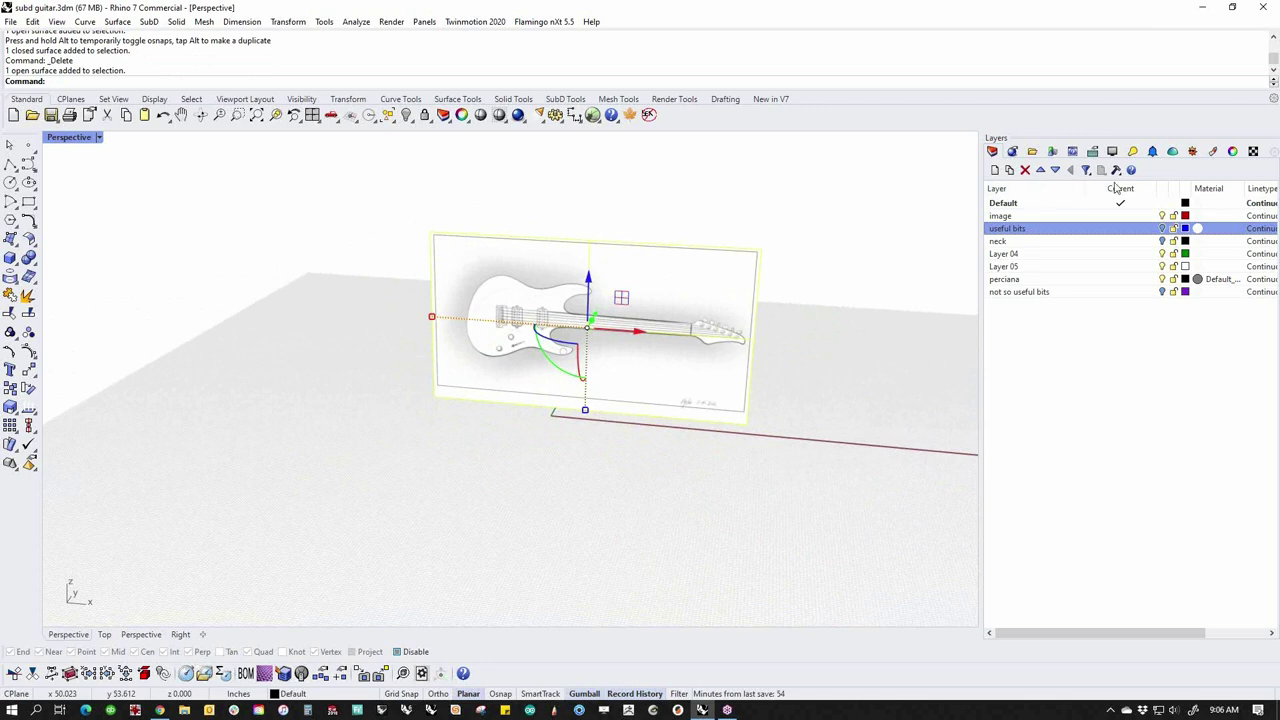
{"action": "left_click", "coordinate": [1232, 151]}
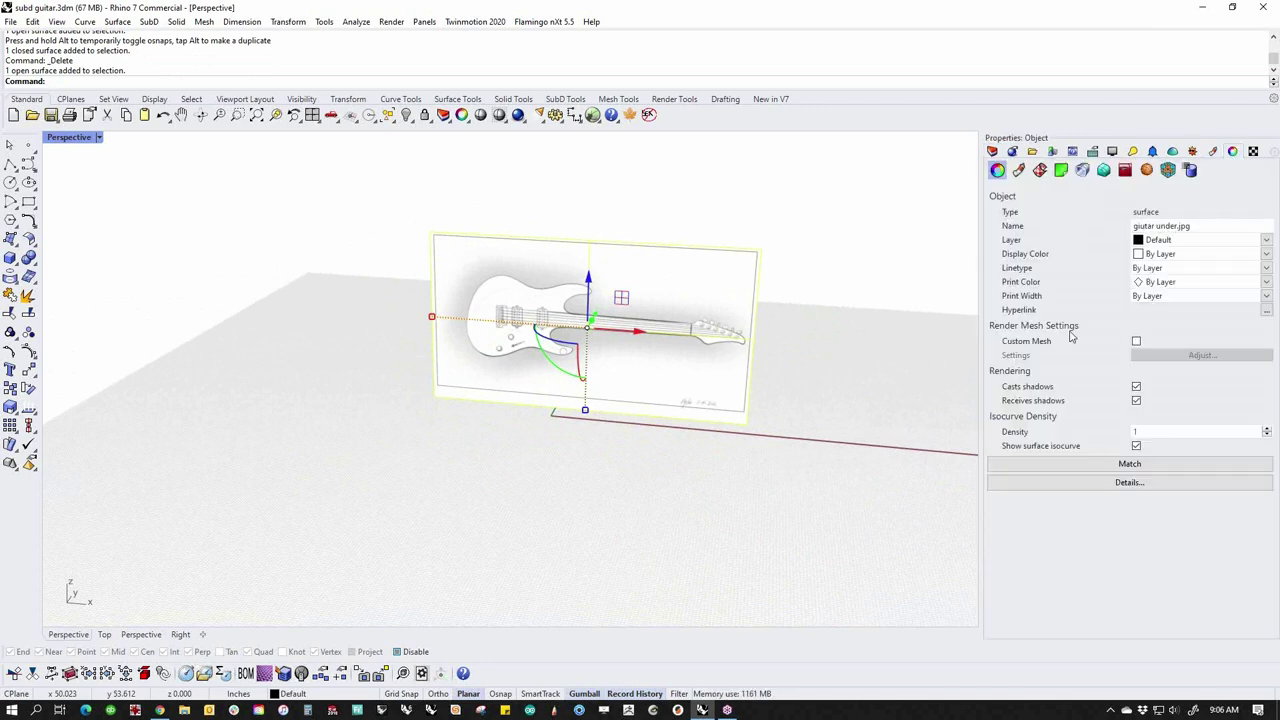
{"action": "left_click", "coordinate": [1020, 171]}
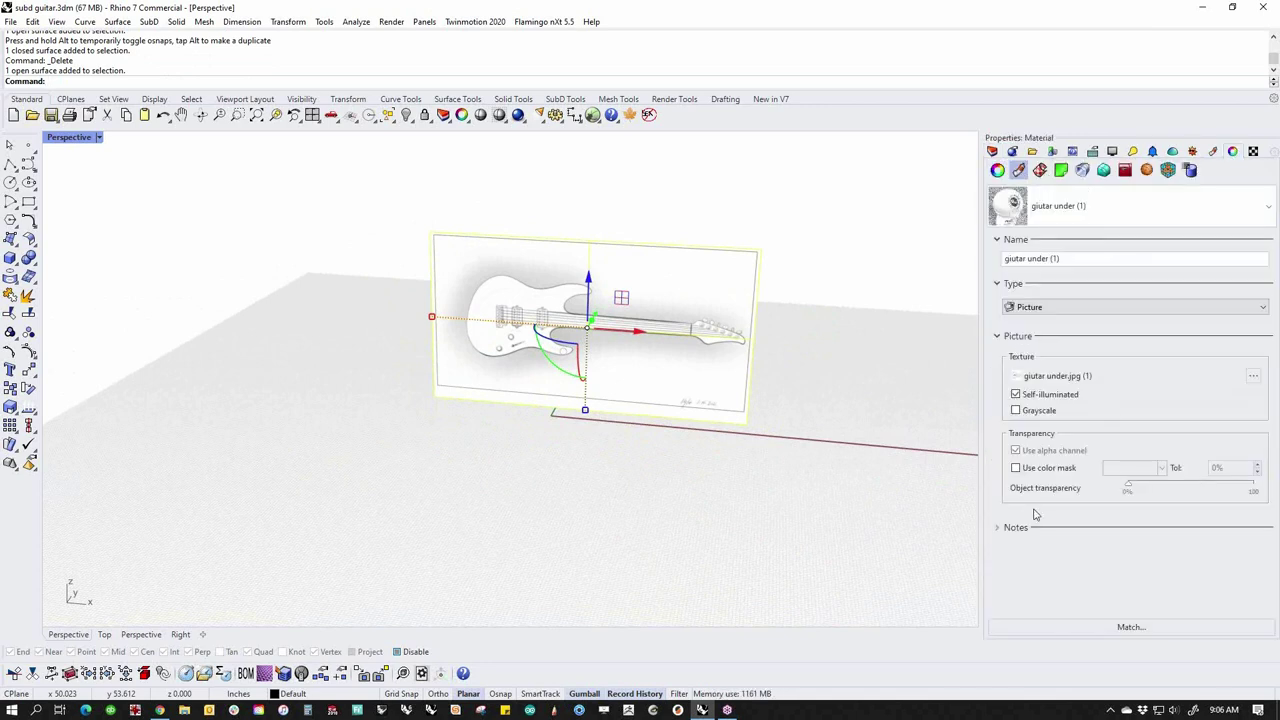
{"action": "left_click_drag", "start_coordinate": [1128, 486], "coordinate": [1214, 497]}
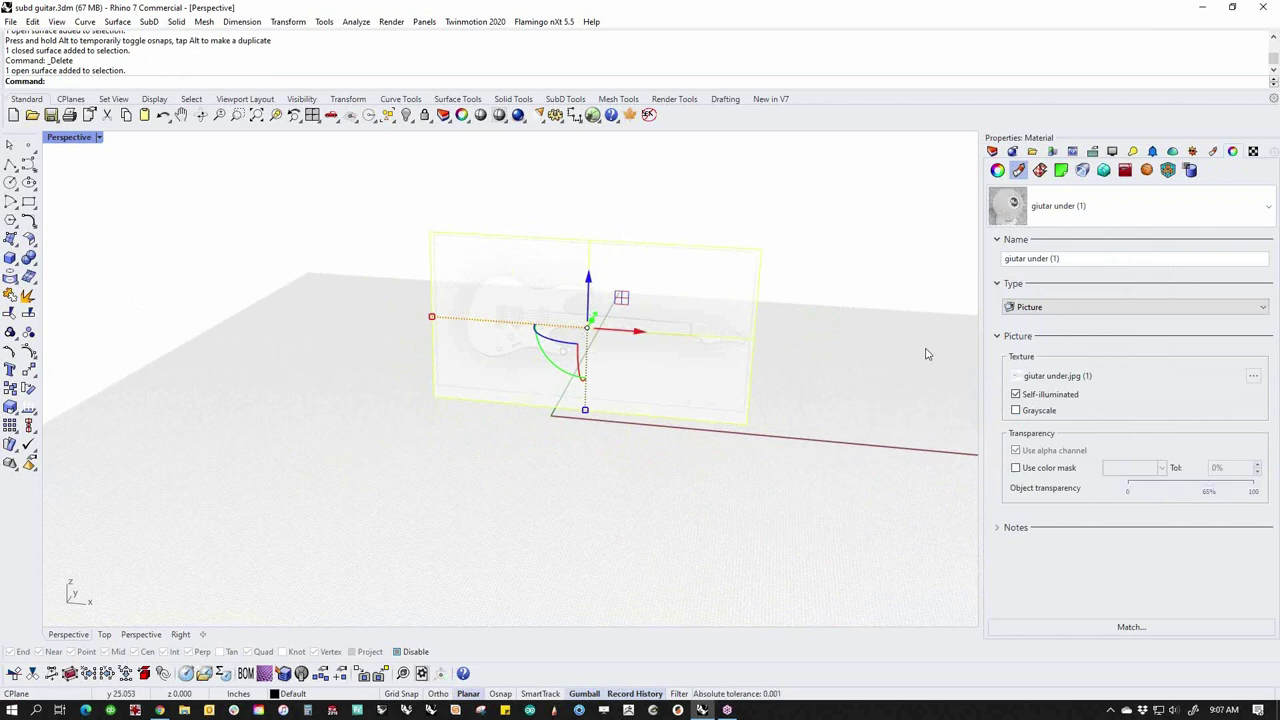
Lock the image layer and move the selected guitar picture onto it
{"action": "left_click", "coordinate": [992, 151]}
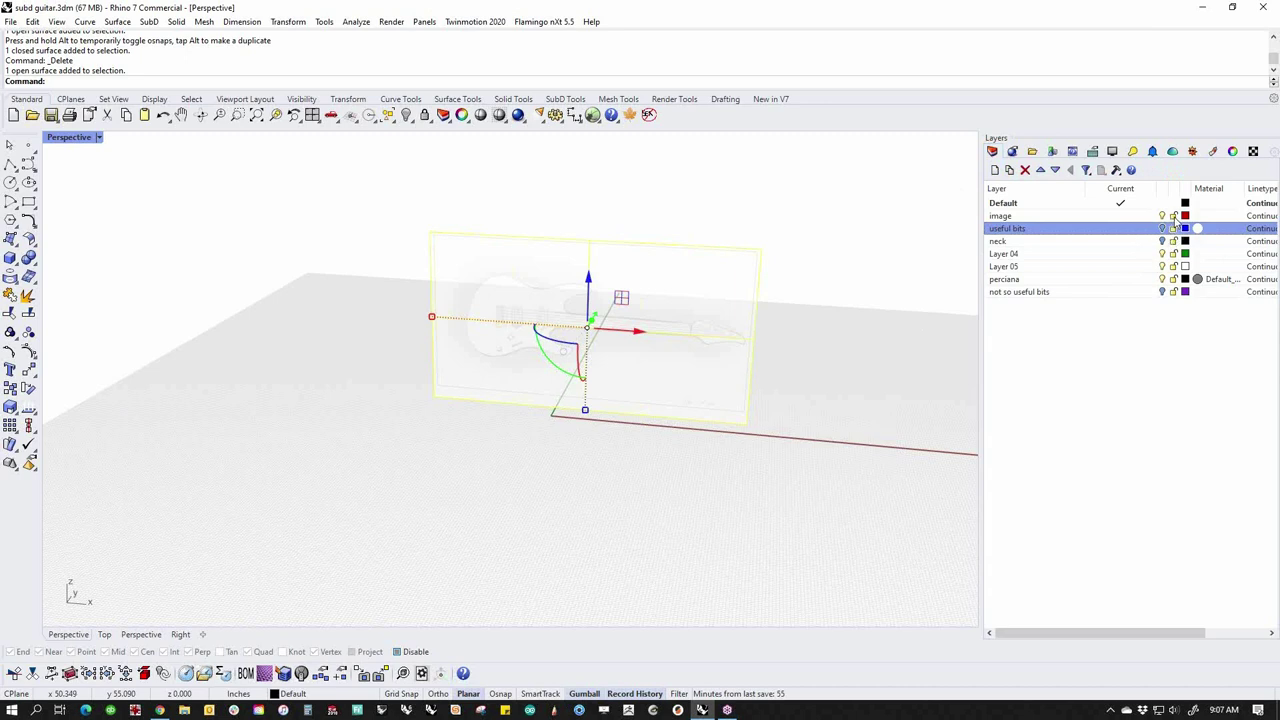
{"action": "left_click", "coordinate": [1176, 221]}
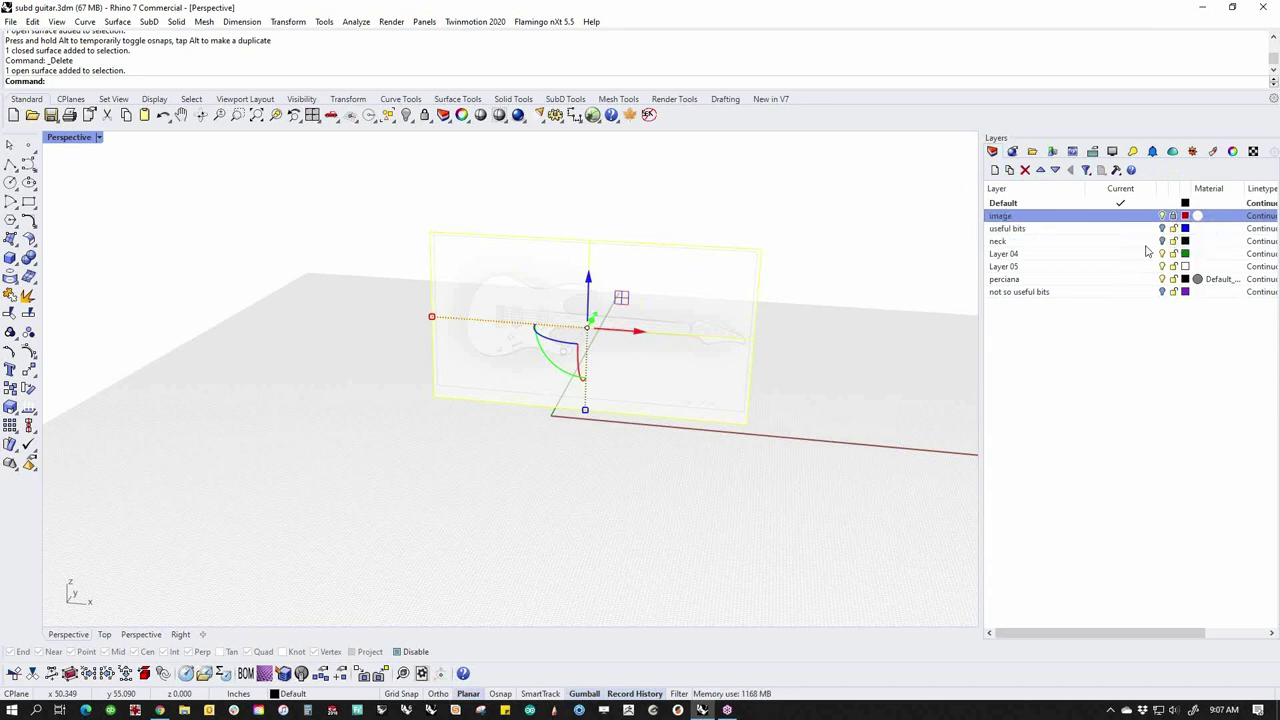
{"action": "right_click", "coordinate": [1013, 222]}
{"action": "left_click", "coordinate": [1045, 450]}
Switch to the Front view and examine the guitar body's outline in the reference picture
{"action": "right_click_drag", "start_coordinate": [761, 423], "coordinate": [734, 443]}
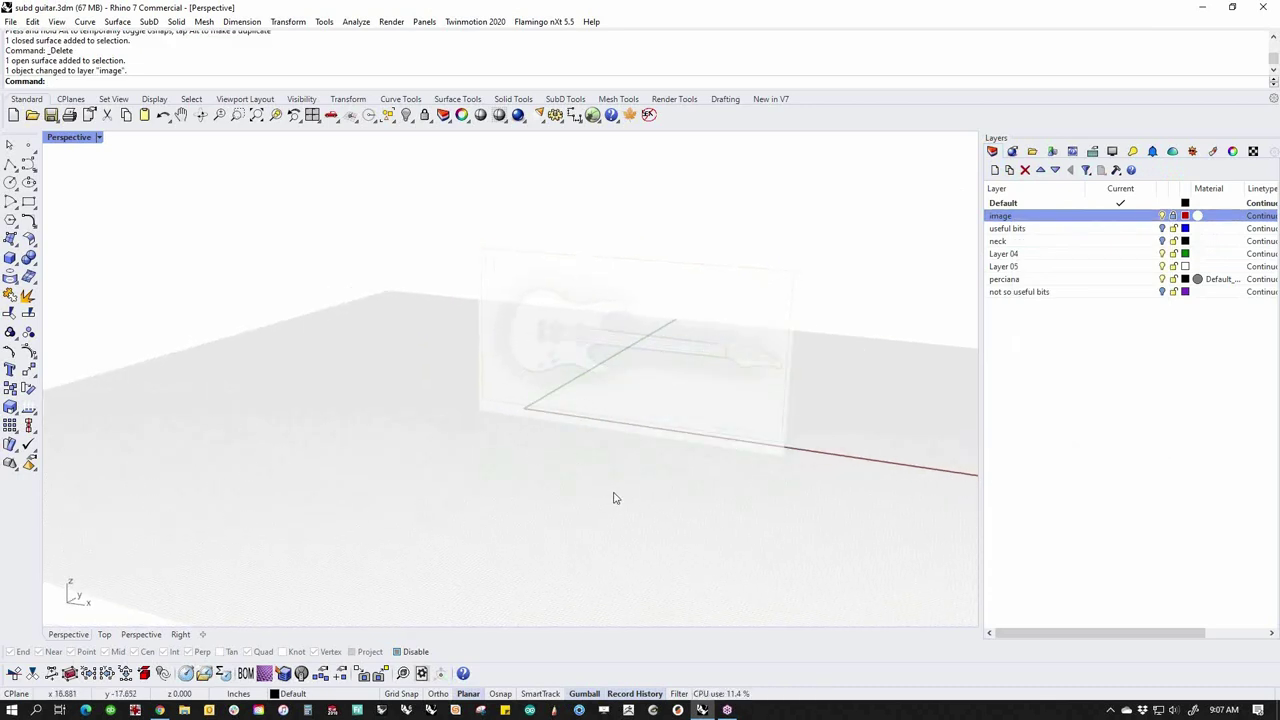
{"action": "right_click_drag", "start_coordinate": [643, 471], "coordinate": [631, 516]}
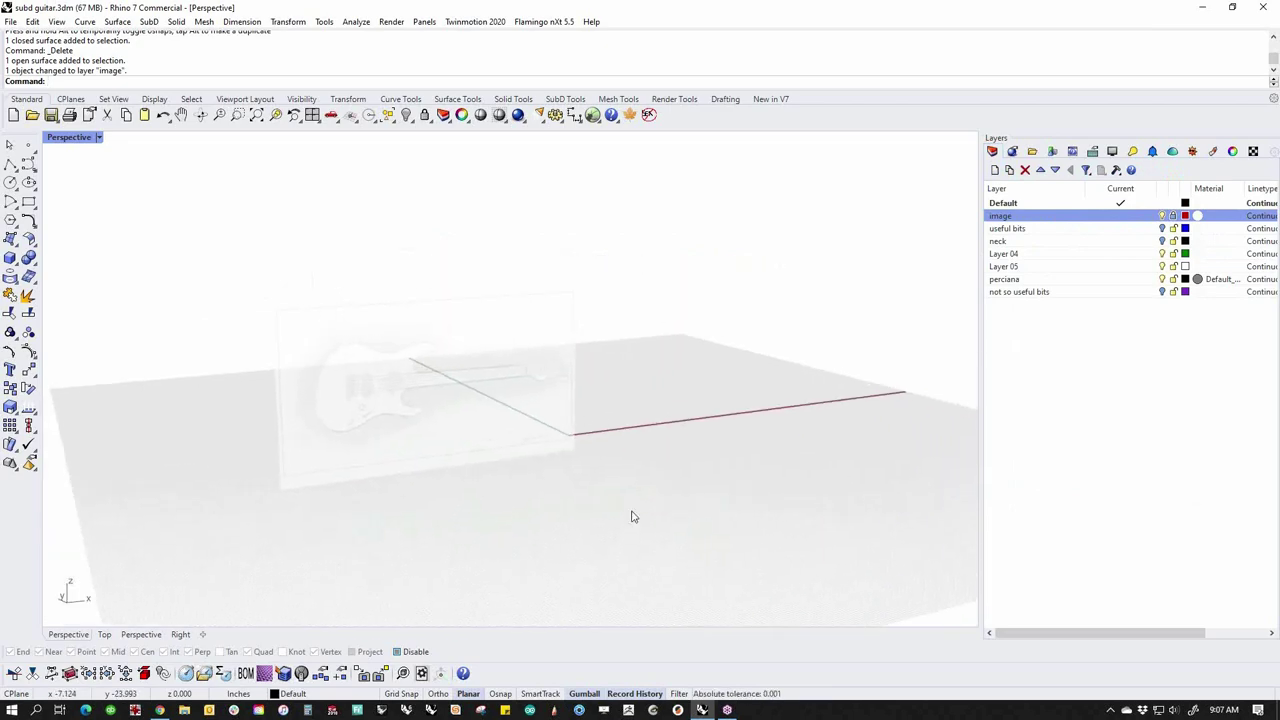
{"action": "type", "text": "f"}
{"action": "key", "text": "Return"}
{"action": "scroll", "coordinate": [525, 420], "scroll_direction": "up", "scroll_amount": 10}
{"action": "right_click_drag", "start_coordinate": [500, 489], "coordinate": [612, 450]}
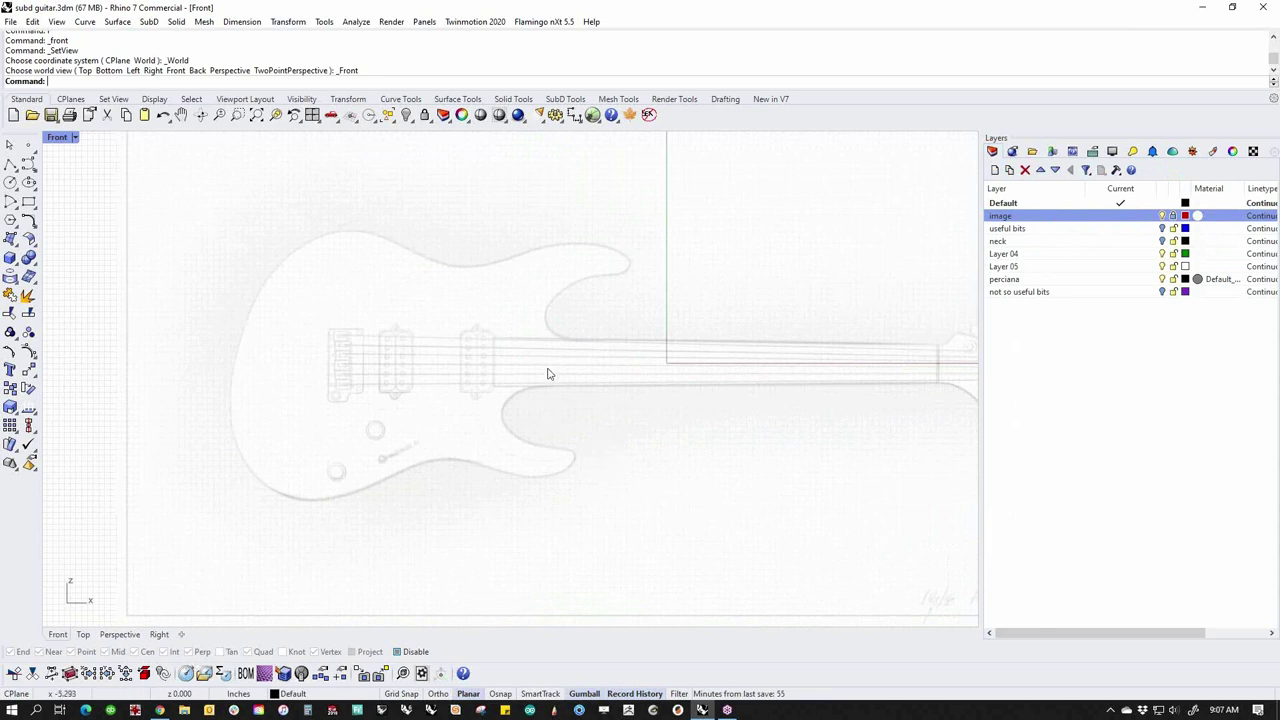
{"action": "scroll", "coordinate": [536, 418], "scroll_direction": "down", "scroll_amount": 3}
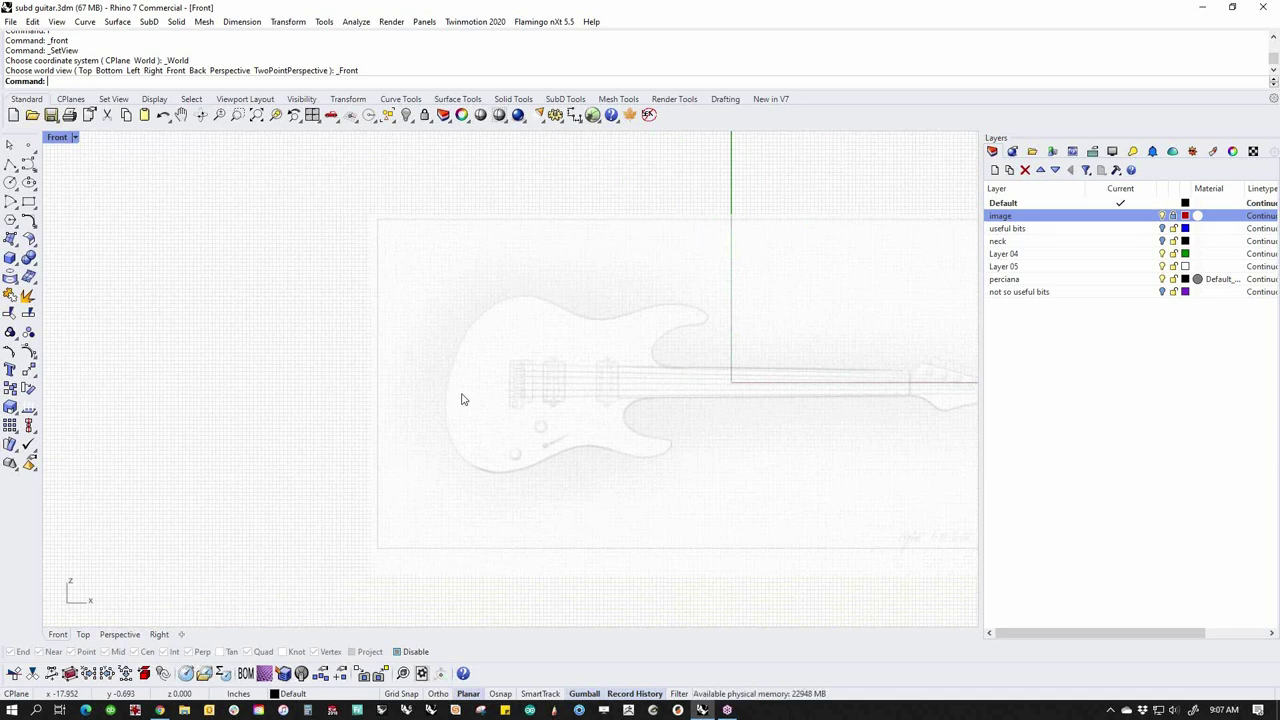
{"action": "scroll", "coordinate": [640, 382], "scroll_direction": "up", "scroll_amount": 3}
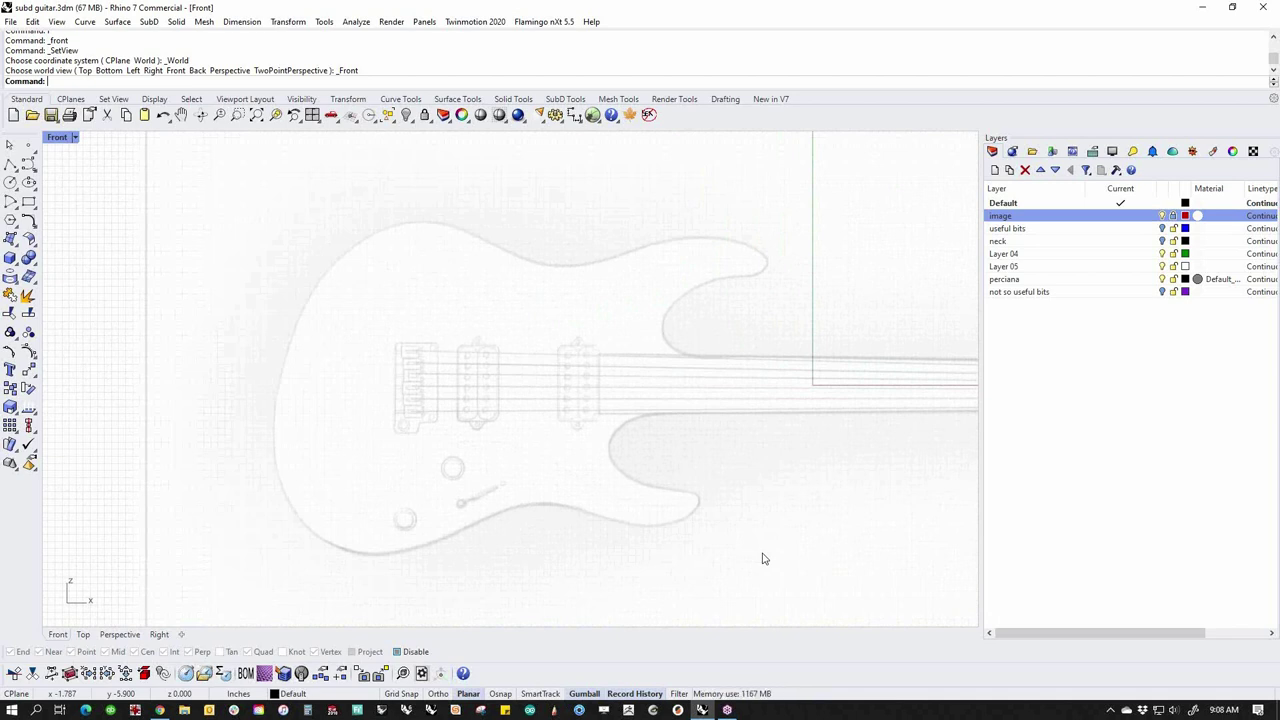
{"action": "right_click_drag", "start_coordinate": [714, 559], "coordinate": [654, 520]}
{"action": "right_click_drag", "start_coordinate": [336, 448], "coordinate": [503, 510]}
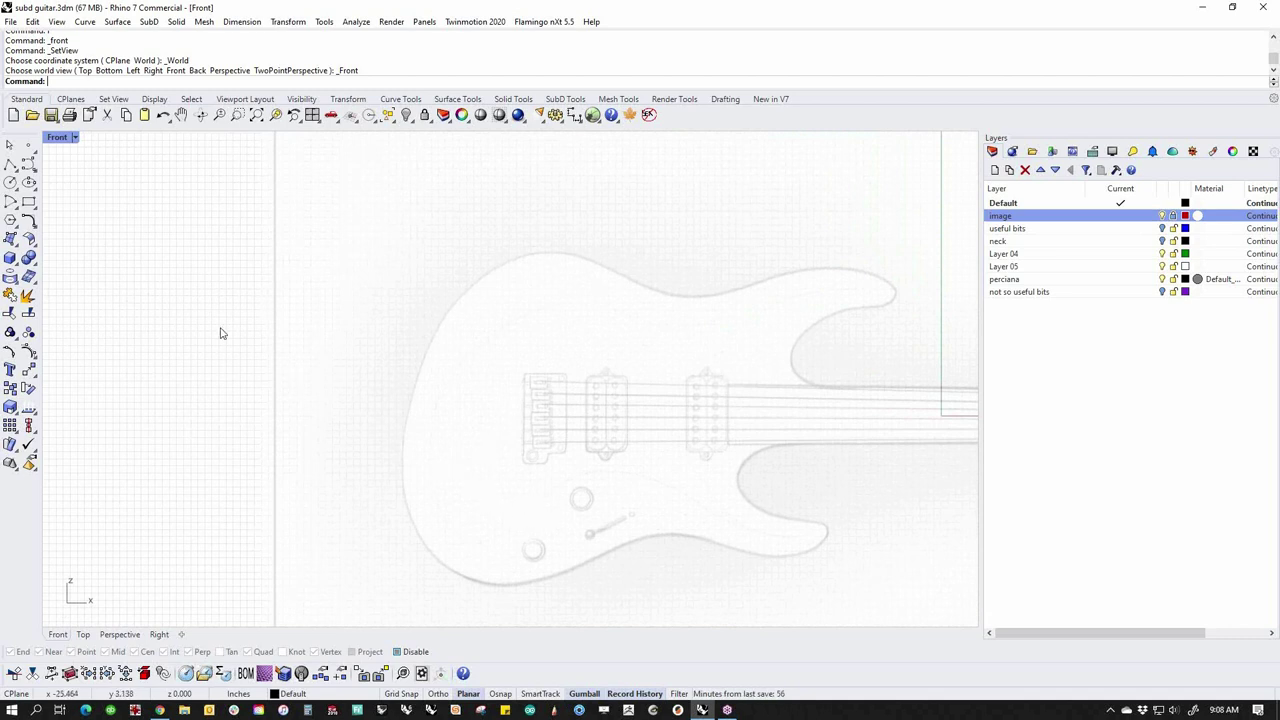
Draw an L-shaped, SubD-friendly degree 3 curve with five control points, running up beside the guitar body and across above it
{"action": "left_click", "coordinate": [29, 165]}
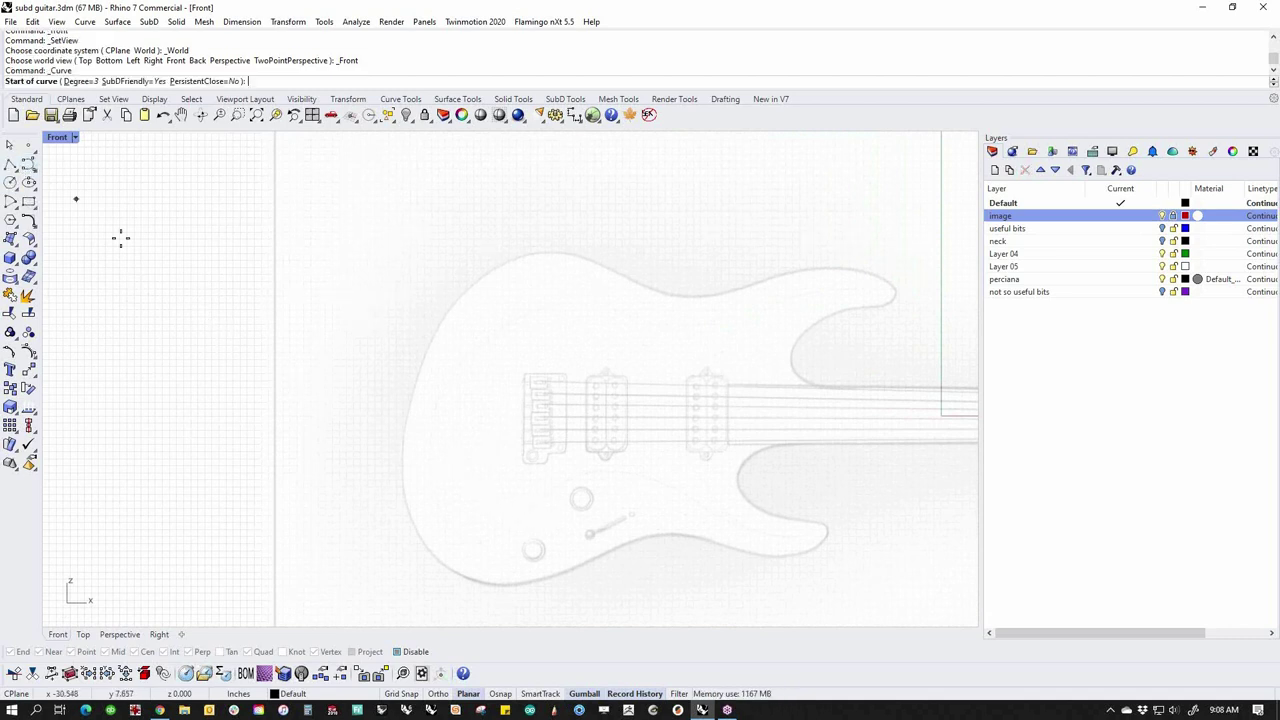
{"action": "left_click", "coordinate": [200, 516]}
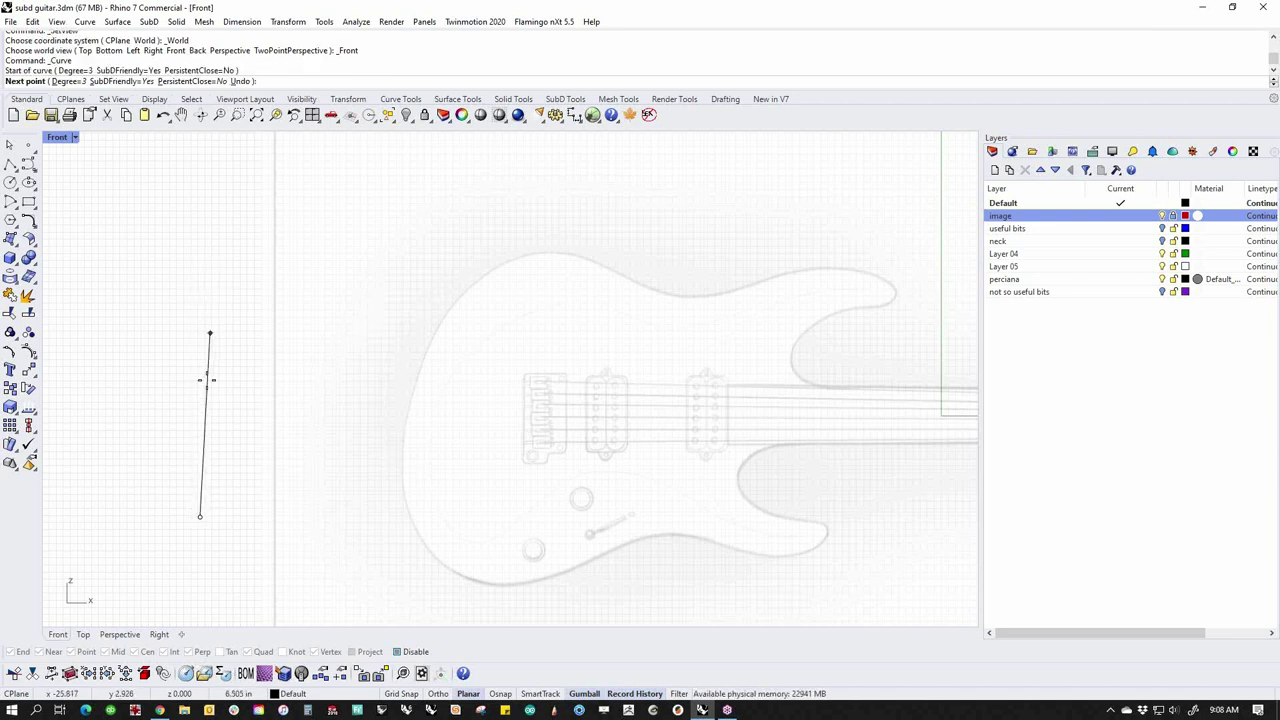
{"action": "left_click", "coordinate": [200, 319]}
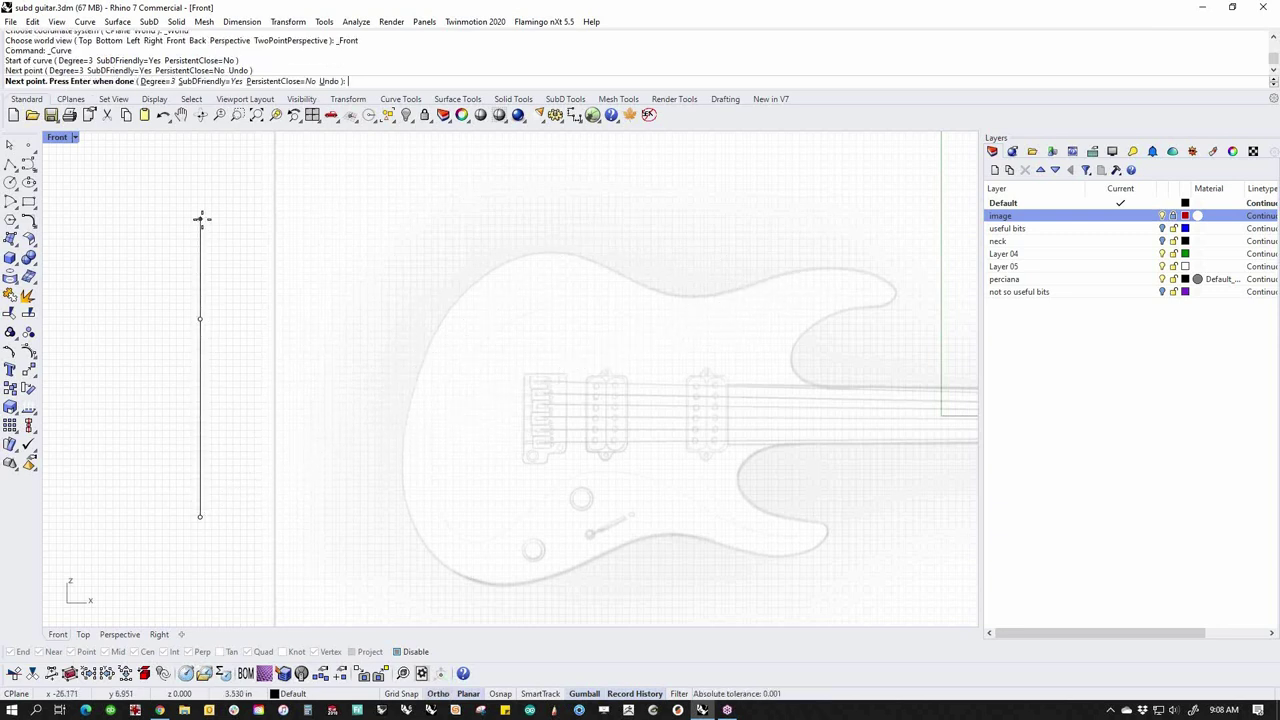
{"action": "left_click", "coordinate": [200, 219]}
{"action": "left_click", "coordinate": [379, 219]}
{"action": "left_click", "coordinate": [762, 219]}
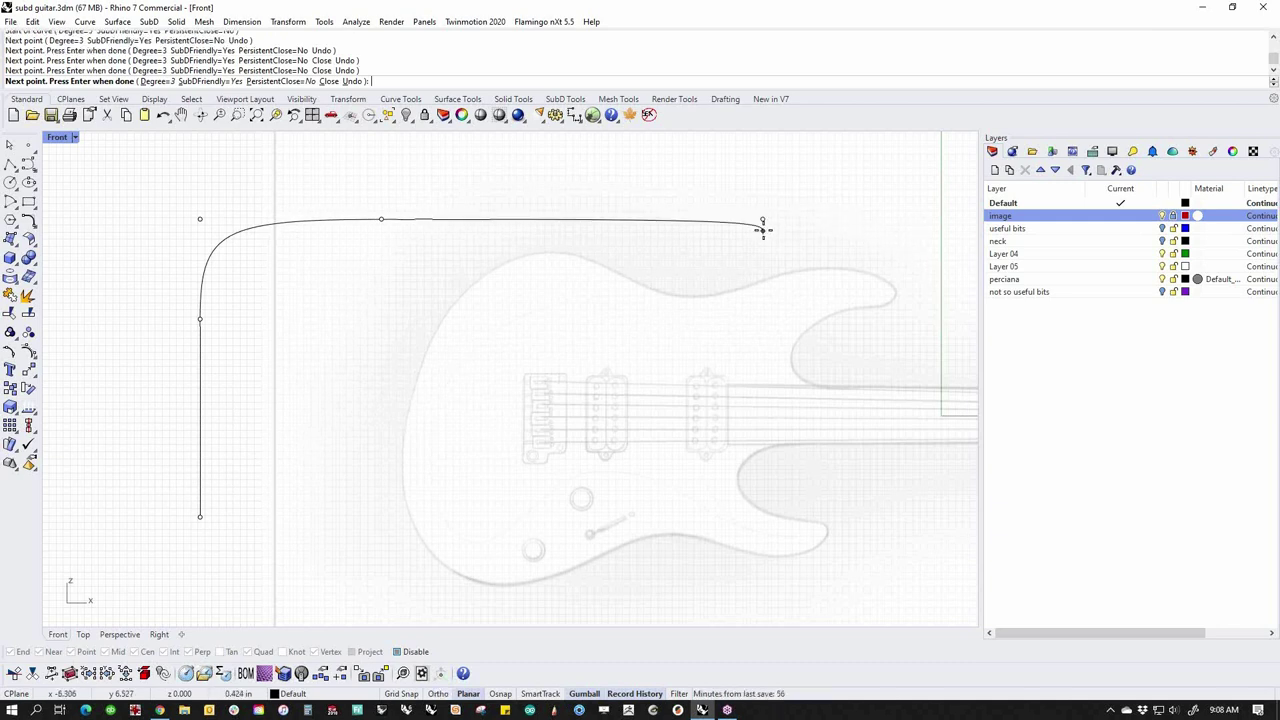
{"action": "key", "text": "Return"}
Turn on the curve's control points and move the two points beside the corner close to it for a tight bend
{"action": "left_click", "coordinate": [255, 239]}
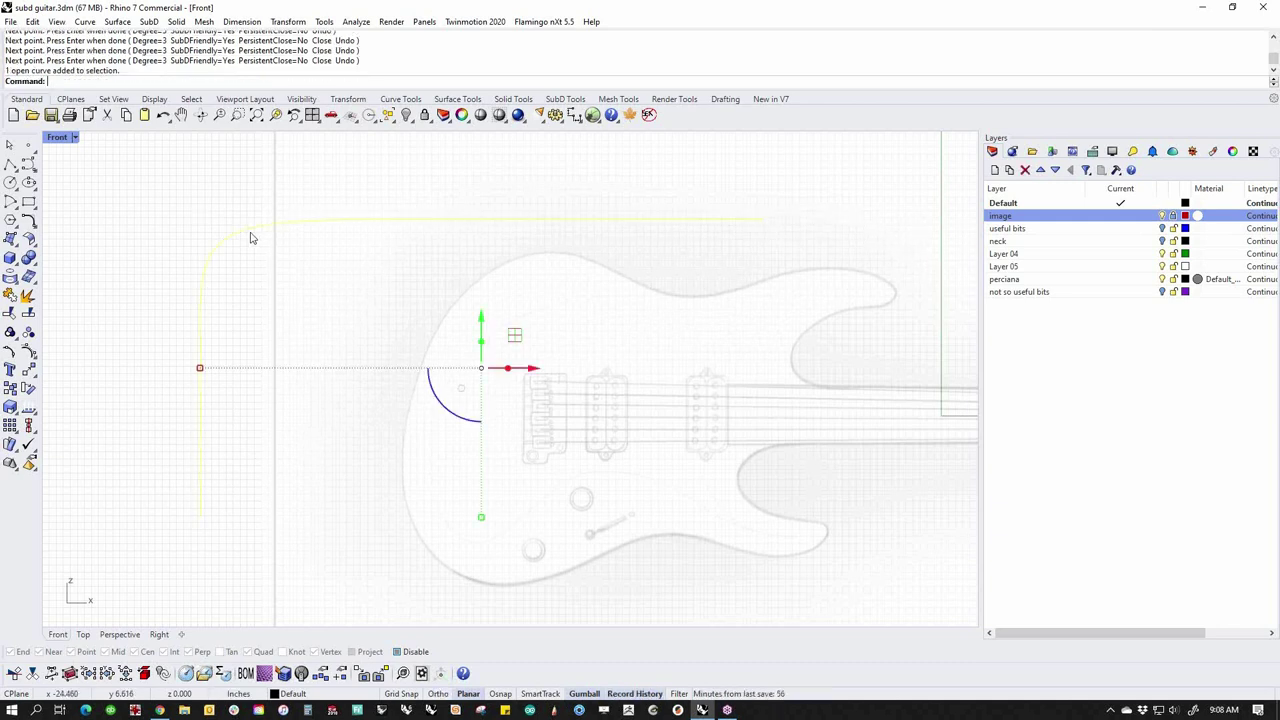
{"action": "middle_click", "coordinate": [304, 307]}
{"action": "left_click", "coordinate": [337, 311]}
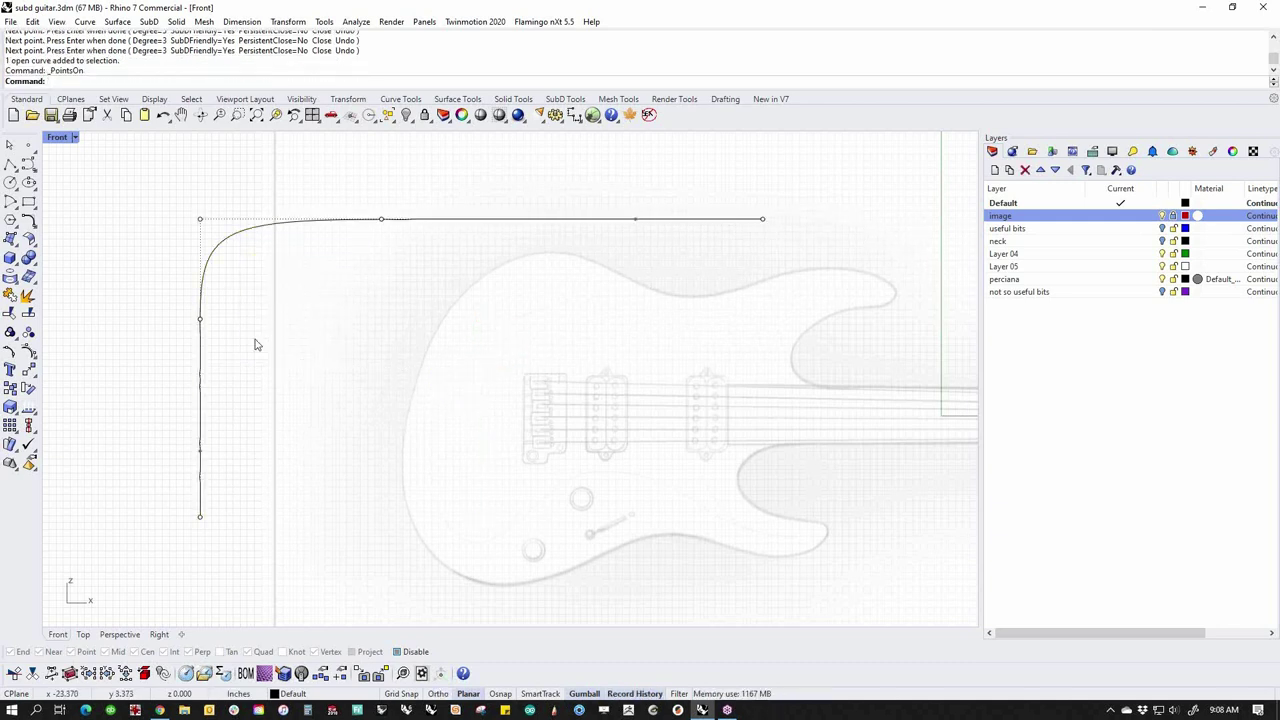
{"action": "left_click_drag", "start_coordinate": [150, 300], "coordinate": [229, 363]}
{"action": "mouse_move", "coordinate": [200, 272]}
{"action": "left_mouse_down"}
{"action": "mouse_move", "coordinate": [197, 325]}
{"action": "mouse_move", "coordinate": [198, 247]}
{"action": "left_mouse_up"}
{"action": "key", "text": "Escape"}
{"action": "left_click_drag", "start_coordinate": [251, 169], "coordinate": [274, 226]}
{"action": "key", "text": "Escape"}
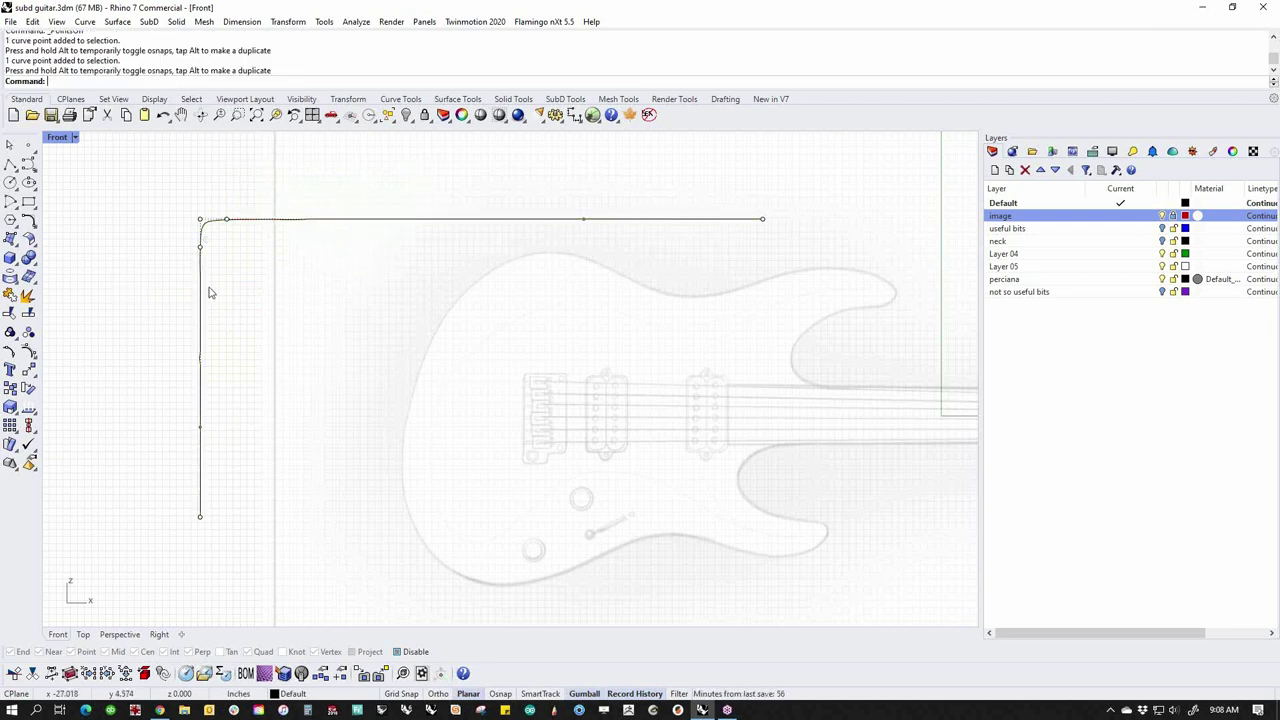
Try moving the two points beside the corner far out along both legs of the curve, and undo both moves
{"action": "left_click", "coordinate": [228, 222]}
{"action": "left_click_drag", "start_coordinate": [281, 221], "coordinate": [641, 222]}
{"action": "left_click", "coordinate": [201, 247]}
{"action": "left_click_drag", "start_coordinate": [206, 216], "coordinate": [207, 460]}
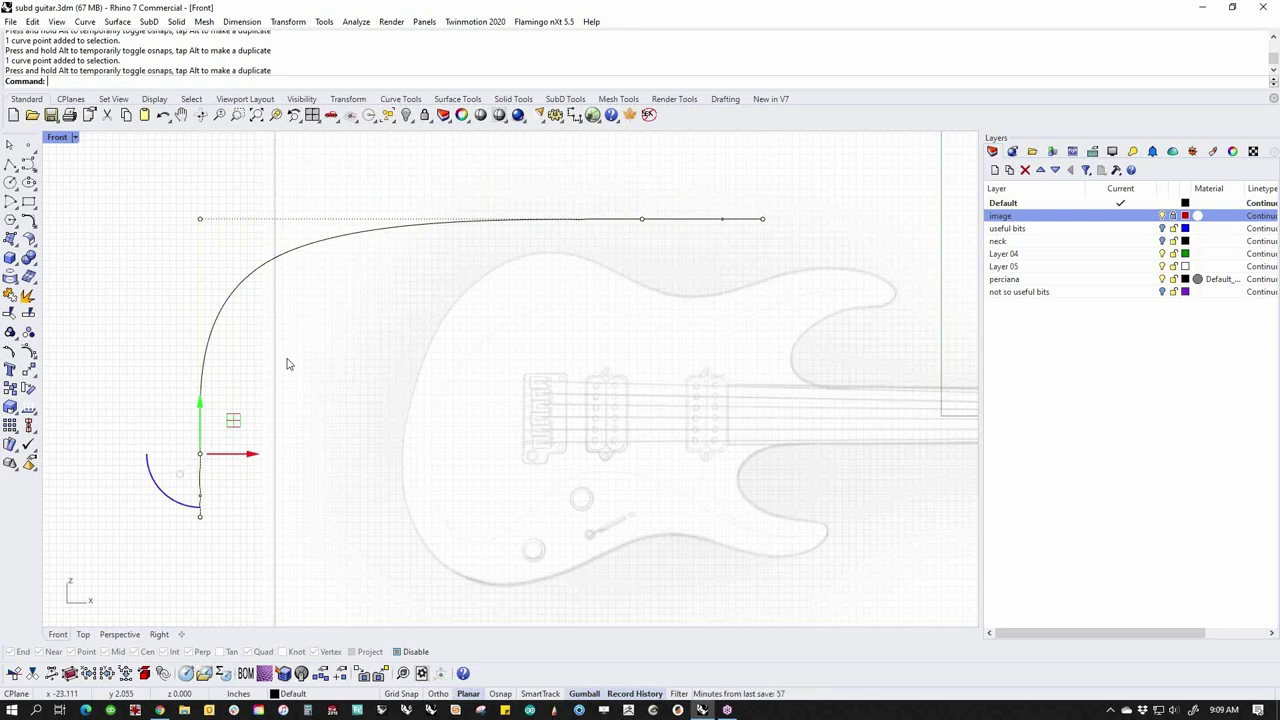
{"action": "key", "text": "ctrl+z"}
{"action": "key", "text": "ctrl+z"}
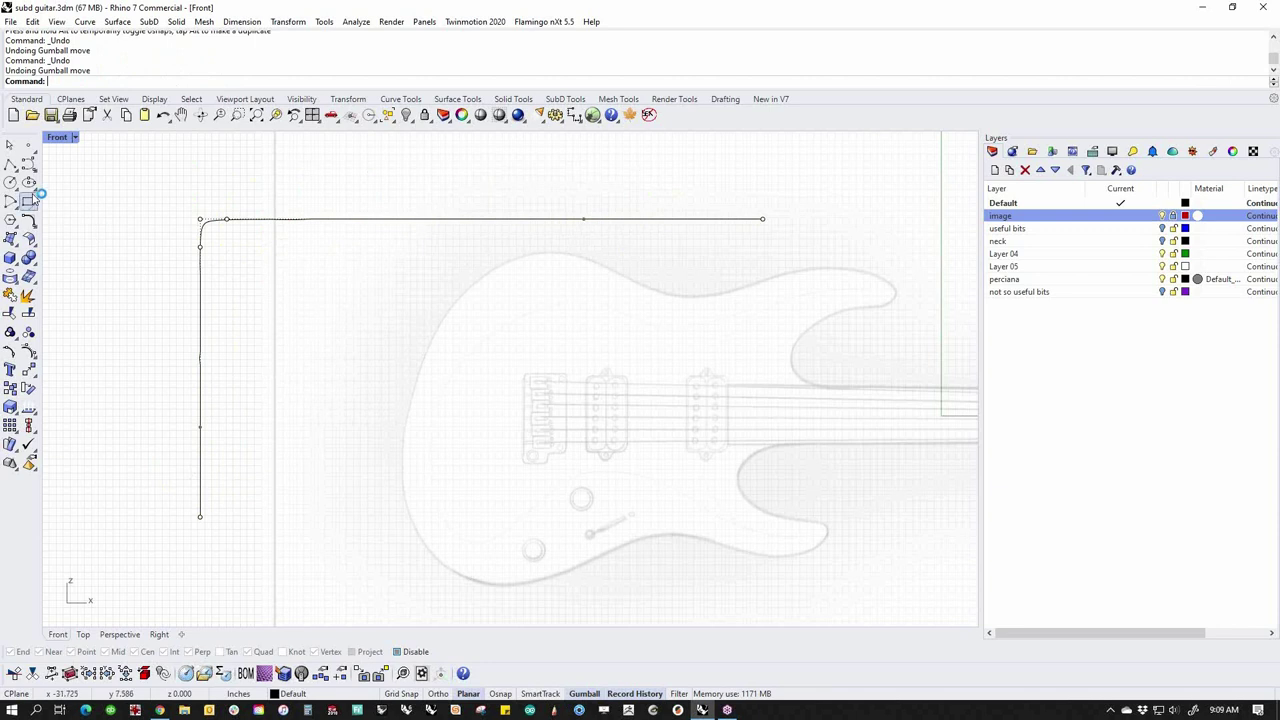
Draw a second L-shaped, SubD-friendly degree 3 curve inside the first, with eight closely spaced control points around its corner
{"action": "left_click", "coordinate": [28, 163]}
{"action": "left_click", "coordinate": [250, 513]}
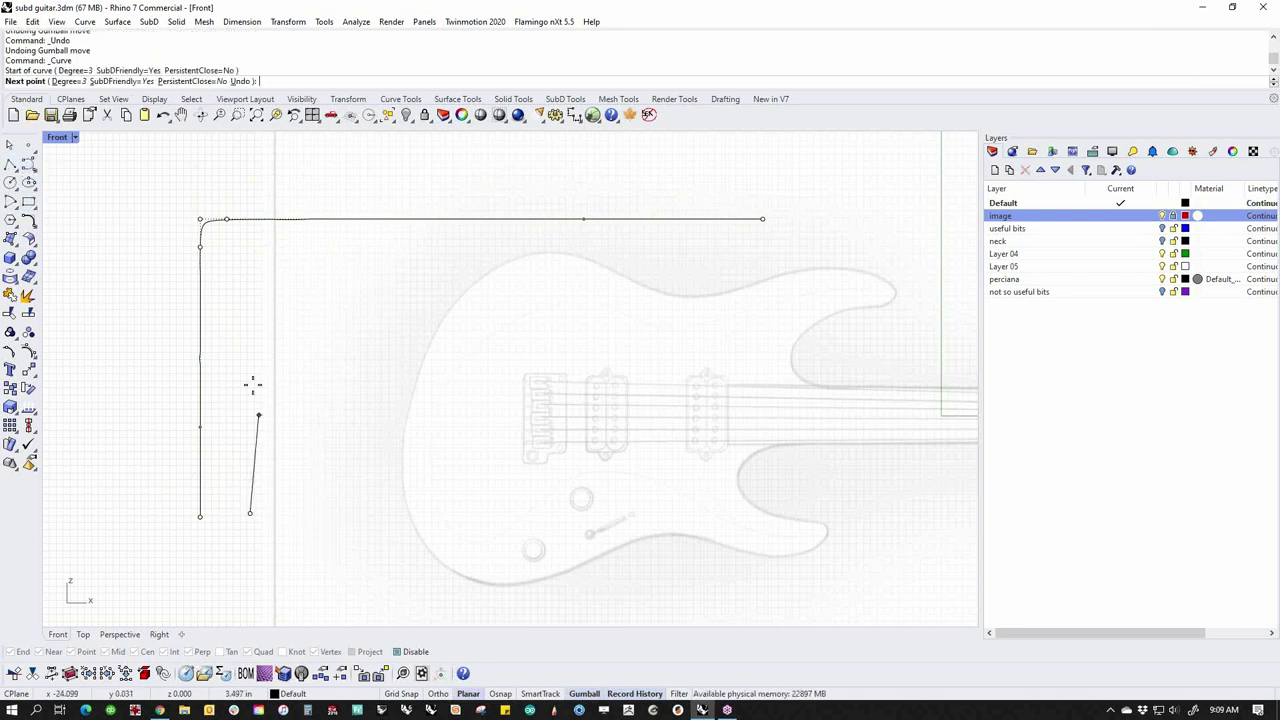
{"action": "left_click", "coordinate": [243, 296]}
{"action": "left_click", "coordinate": [245, 289]}
{"action": "left_click", "coordinate": [248, 281]}
{"action": "left_click", "coordinate": [253, 274]}
{"action": "left_click", "coordinate": [258, 270]}
{"action": "left_click", "coordinate": [264, 268]}
{"action": "left_click", "coordinate": [270, 267]}
{"action": "left_click", "coordinate": [276, 267]}
{"action": "left_click", "coordinate": [794, 266]}
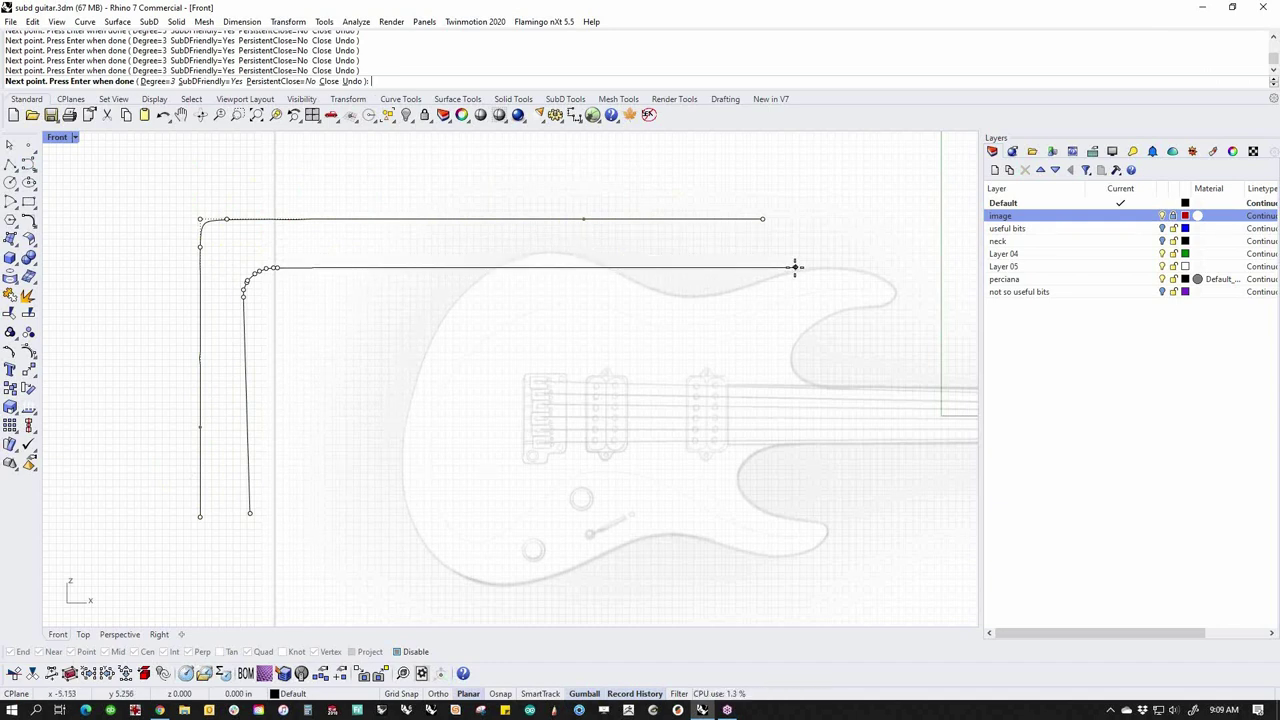
{"action": "right_click", "coordinate": [794, 266]}
Turn on the inner curve's control points and compare its corner with the outer curve's
{"action": "left_click", "coordinate": [257, 277]}
{"action": "middle_click", "coordinate": [315, 299]}
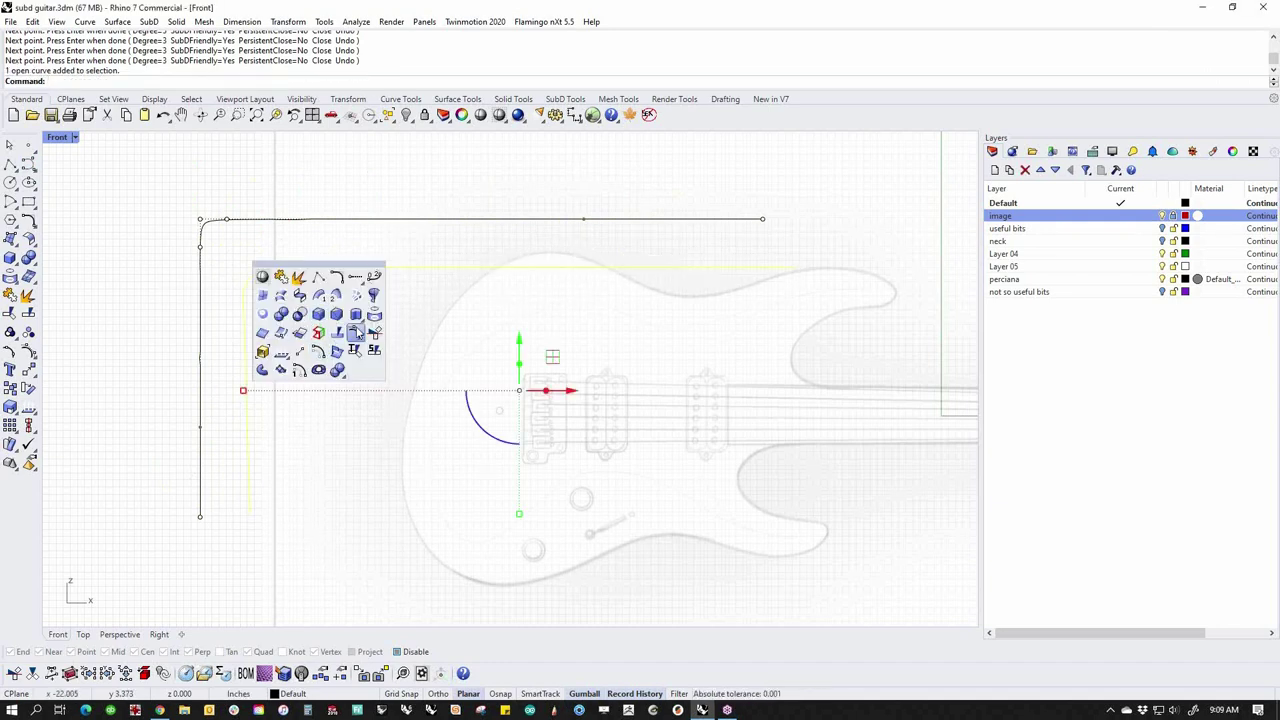
{"action": "left_click", "coordinate": [326, 357]}
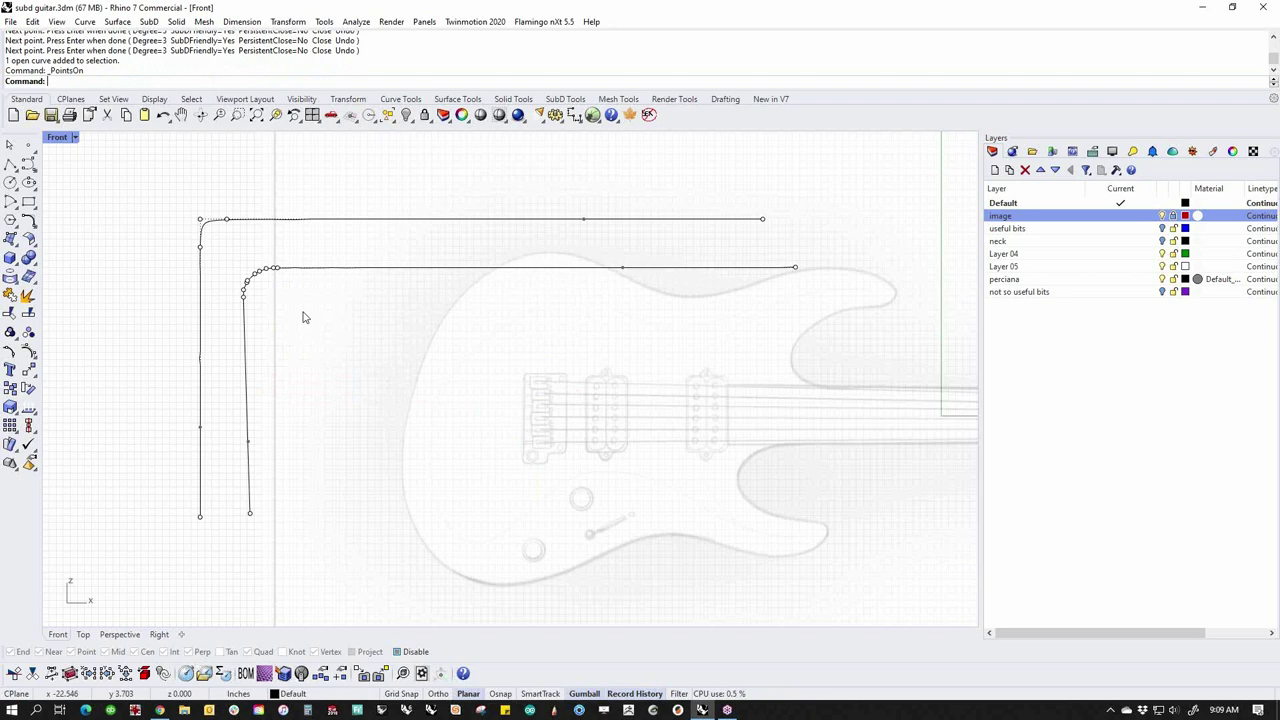
{"action": "scroll", "coordinate": [264, 281], "scroll_direction": "up", "scroll_amount": 3}
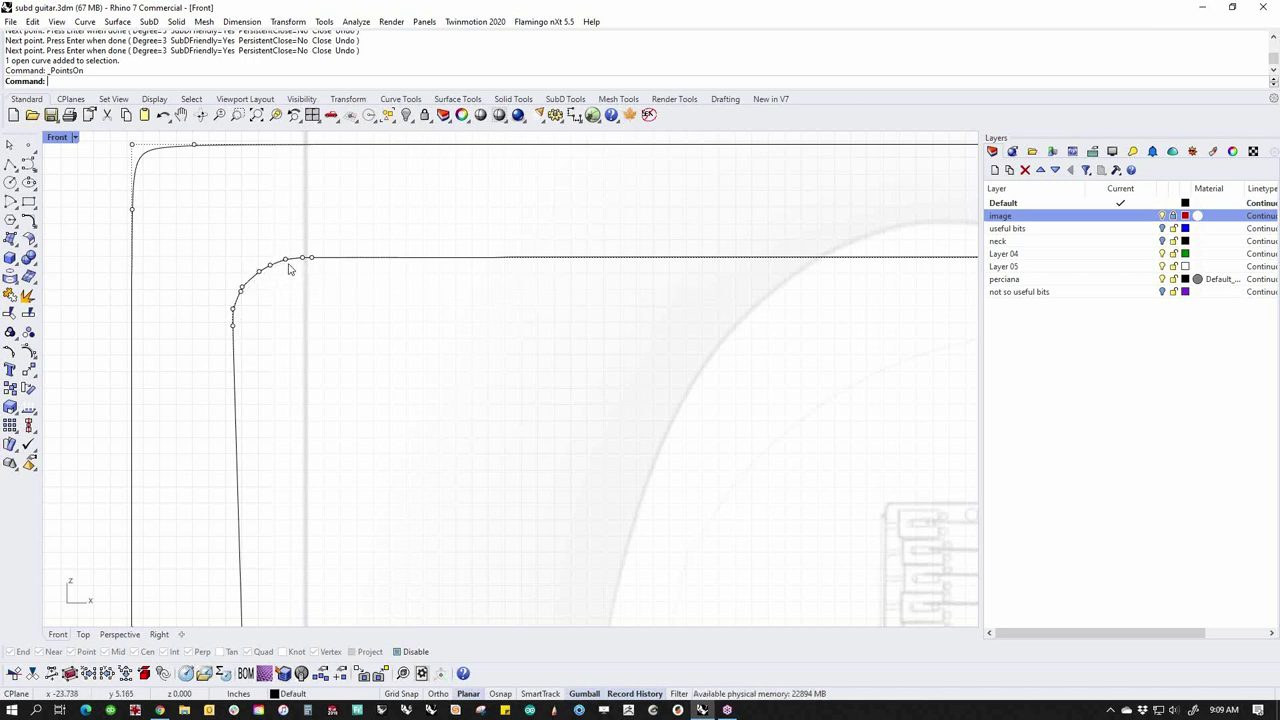
{"action": "scroll", "coordinate": [226, 247], "scroll_direction": "down", "scroll_amount": 2}
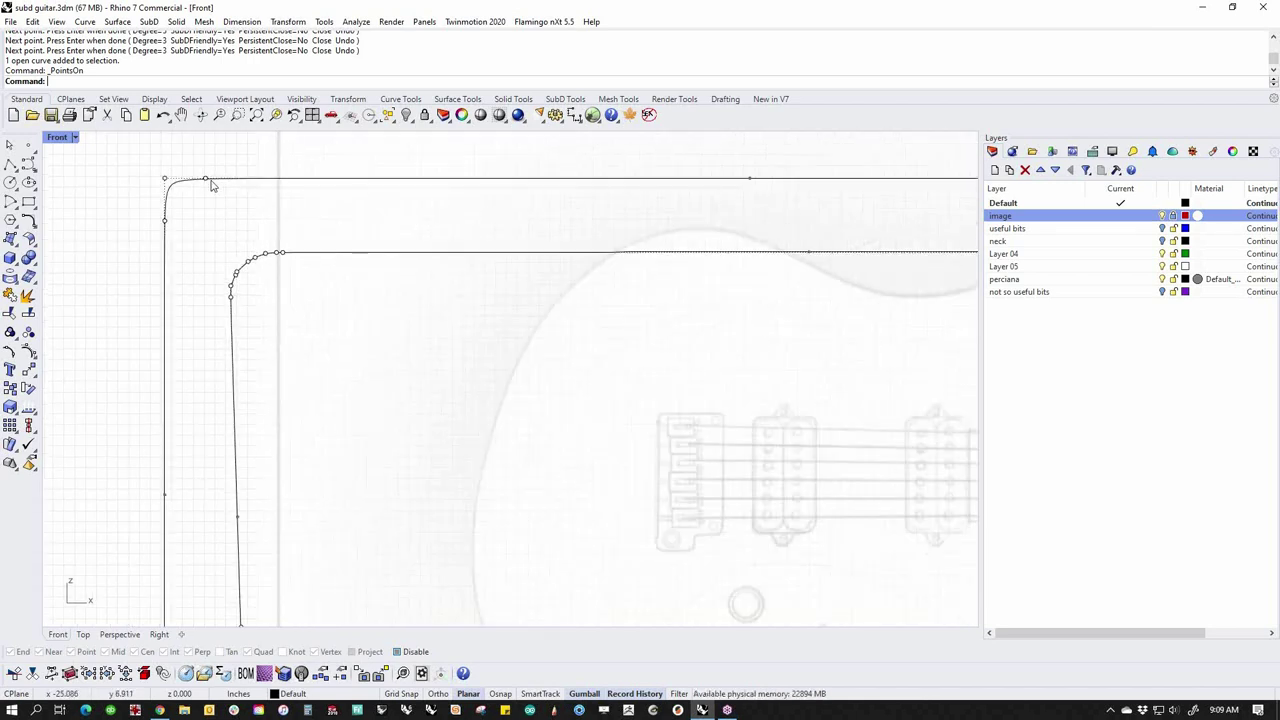
Move the outer curve's two points beside the corner away along its legs to form a broad, smooth bend
{"action": "left_click", "coordinate": [206, 179]}
{"action": "left_click_drag", "start_coordinate": [230, 180], "coordinate": [425, 180]}
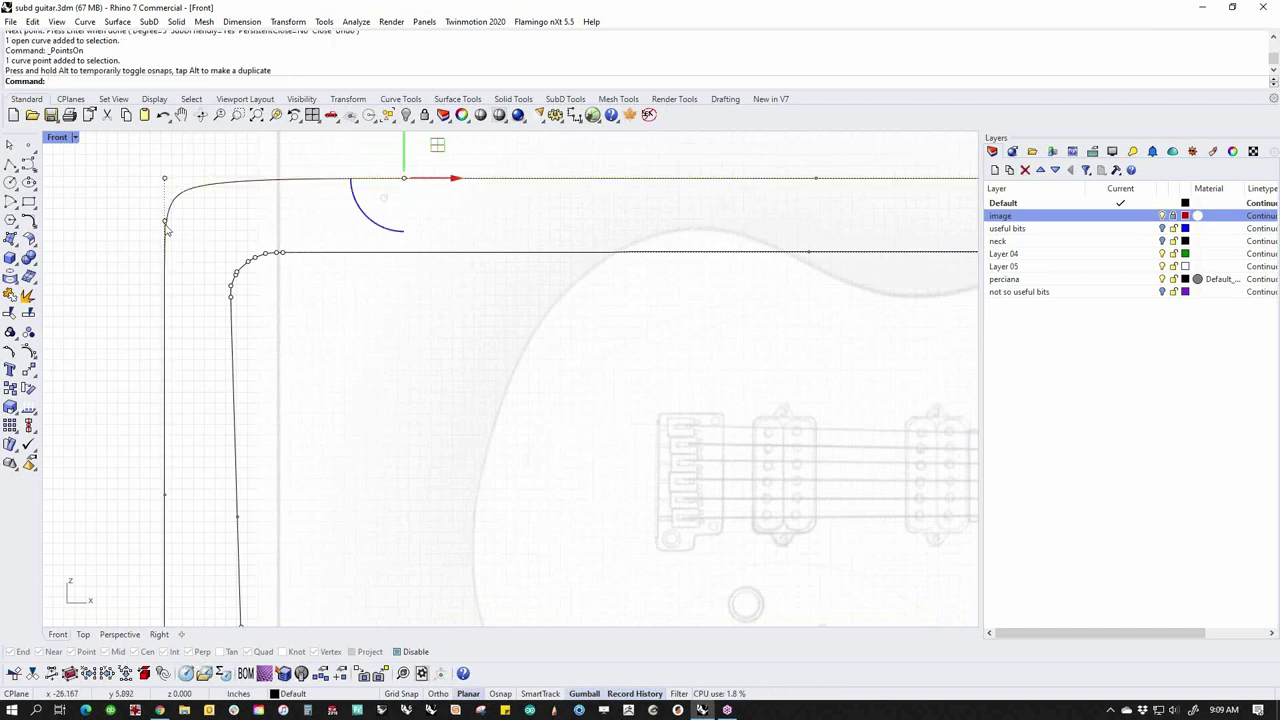
{"action": "left_click", "coordinate": [166, 228]}
{"action": "left_click_drag", "start_coordinate": [166, 228], "coordinate": [126, 400]}
{"action": "left_click", "coordinate": [85, 256]}
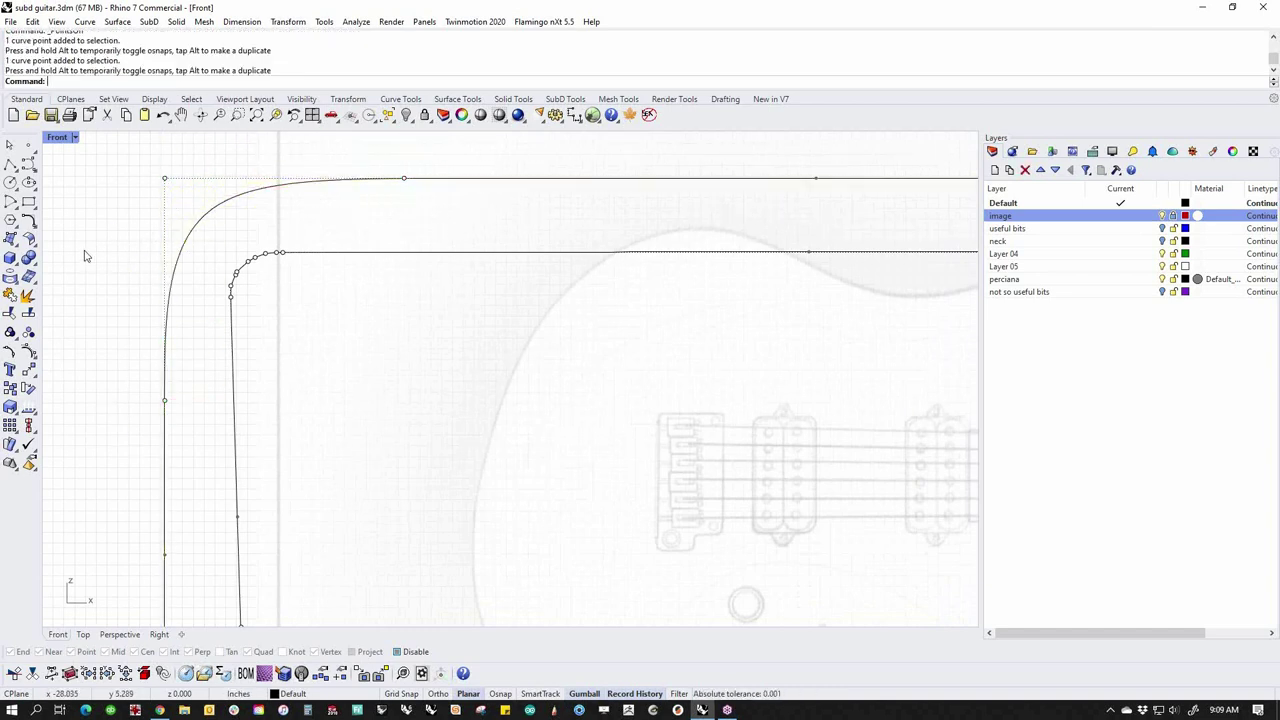
Examine the dense control points around the inner curve's corner against the sparse ones on the outer curve
{"action": "scroll", "coordinate": [160, 336], "scroll_direction": "down", "scroll_amount": 3}
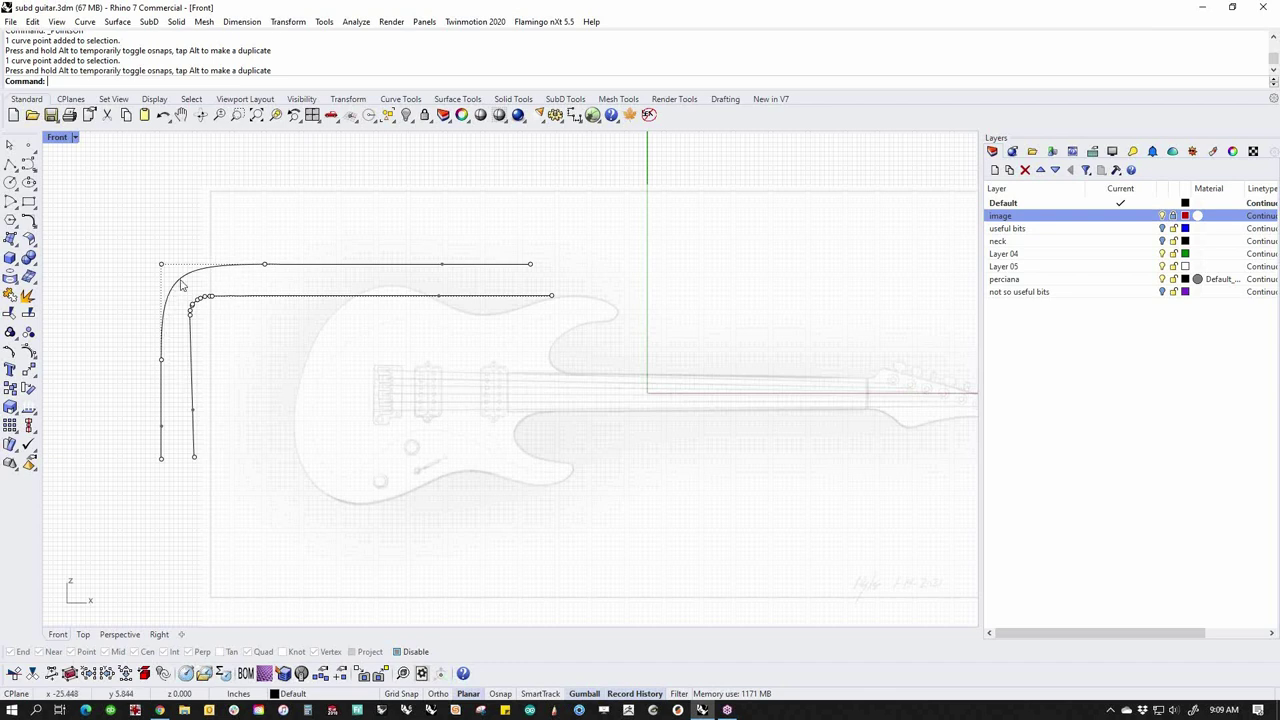
{"action": "scroll", "coordinate": [205, 301], "scroll_direction": "up", "scroll_amount": 10}
{"action": "left_click_drag", "start_coordinate": [218, 321], "coordinate": [168, 296]}
{"action": "left_click", "coordinate": [229, 357]}
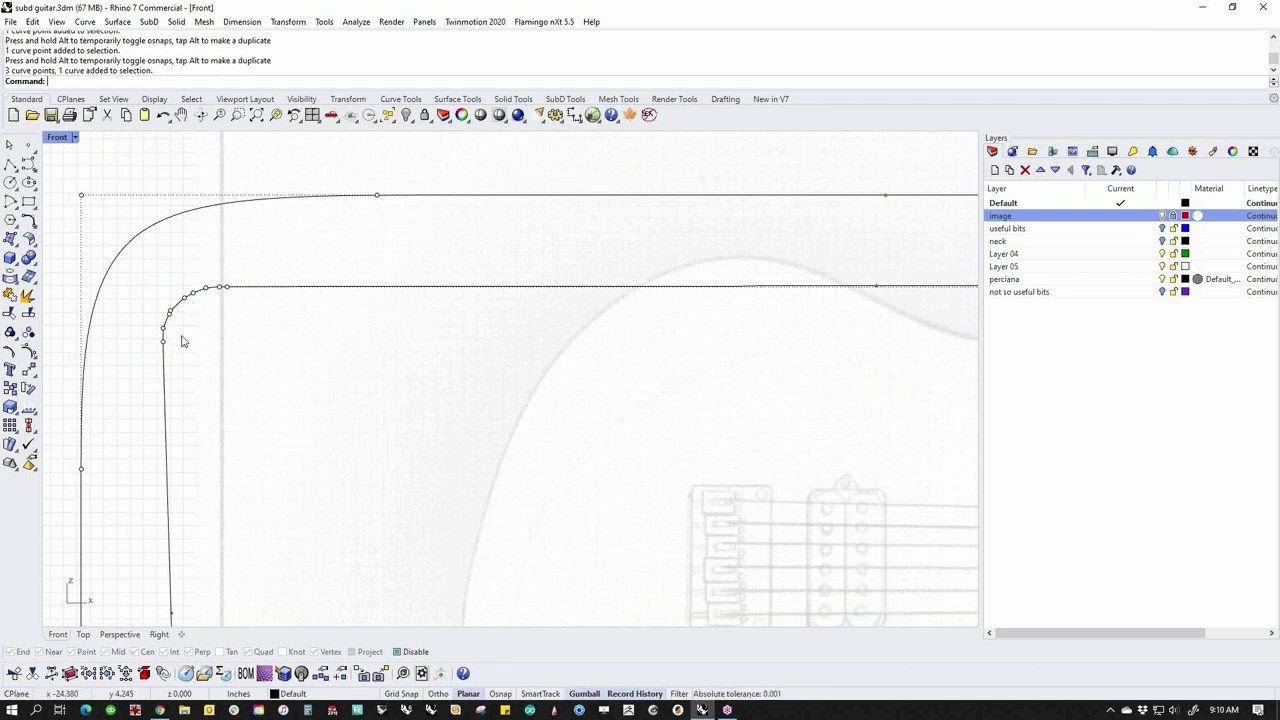
{"action": "scroll", "coordinate": [190, 340], "scroll_direction": "down", "scroll_amount": 3}
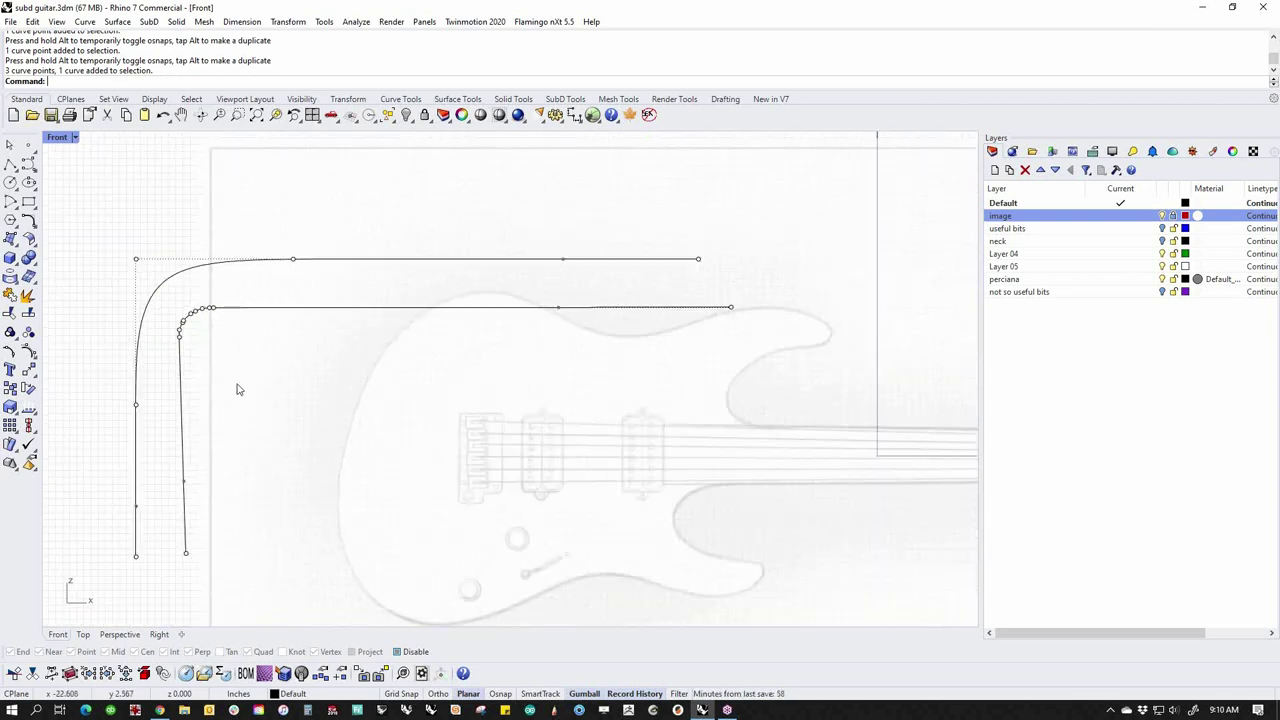
{"action": "scroll", "coordinate": [246, 371], "scroll_direction": "down", "scroll_amount": 3}
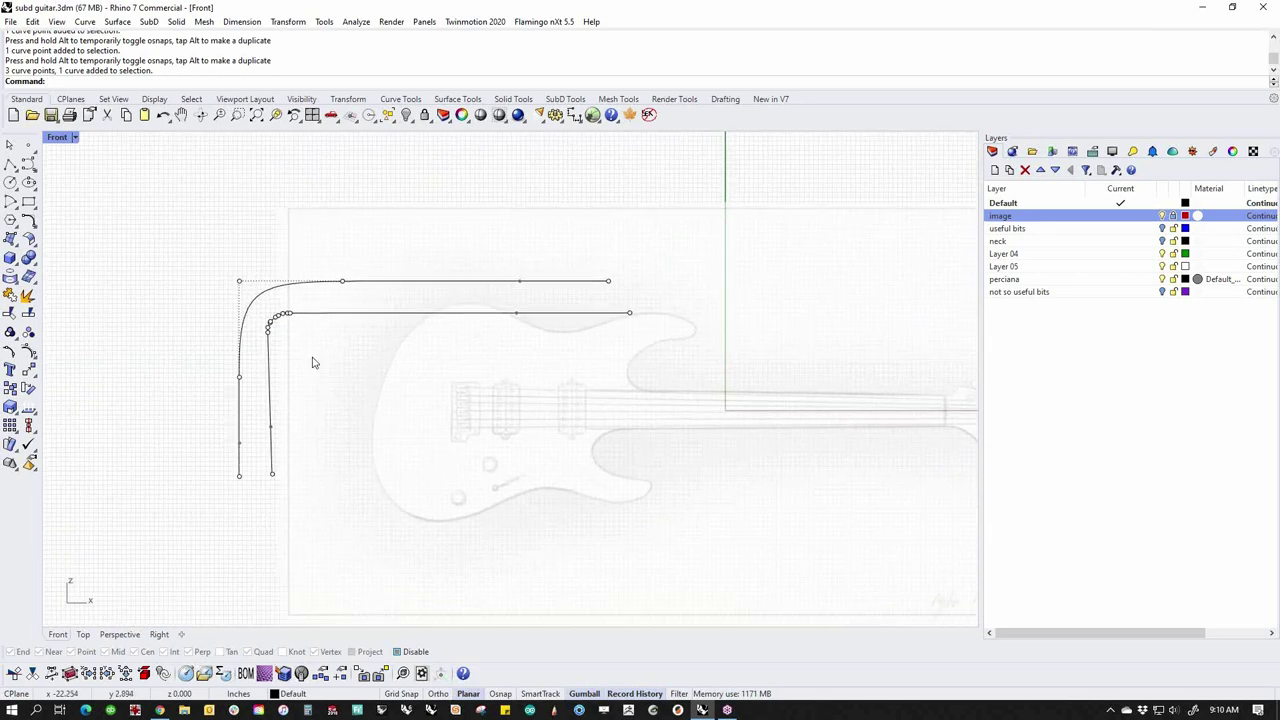
{"action": "right_click_drag", "start_coordinate": [287, 365], "coordinate": [400, 380]}
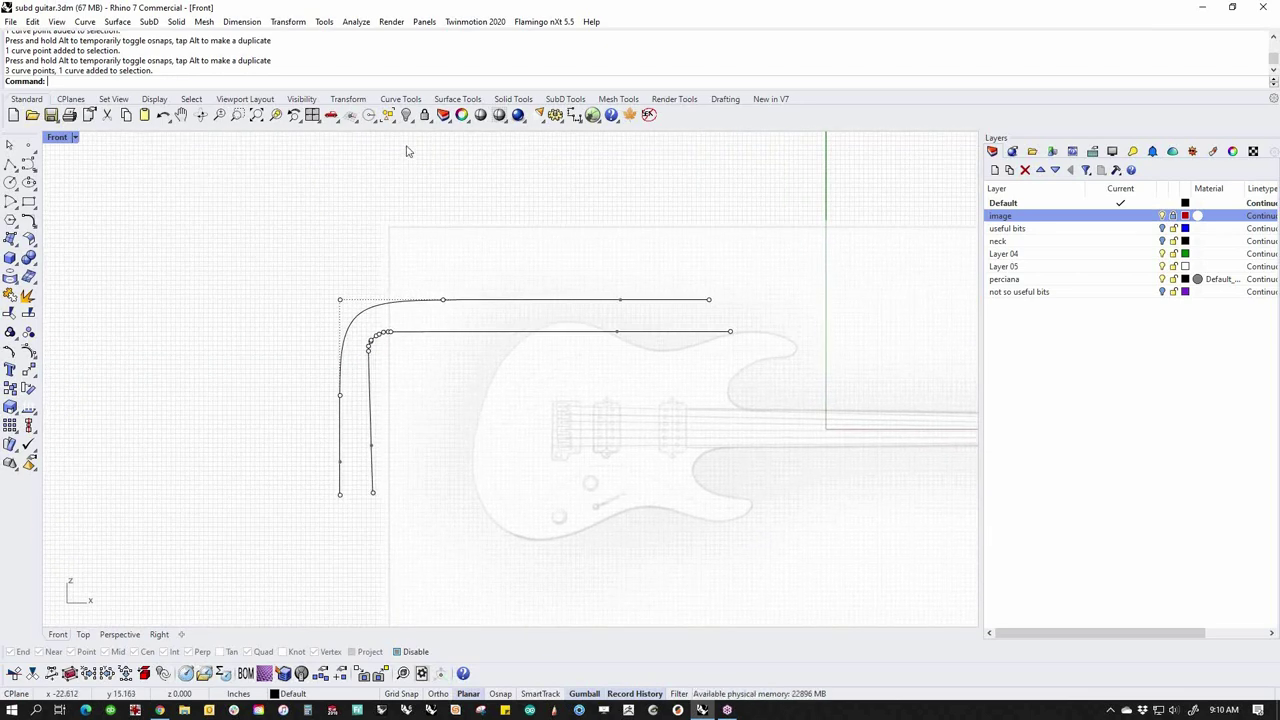
Create a rectangular SubD plane beside the curves with X and Y counts of 1, and display it flat
{"action": "left_click", "coordinate": [565, 99]}
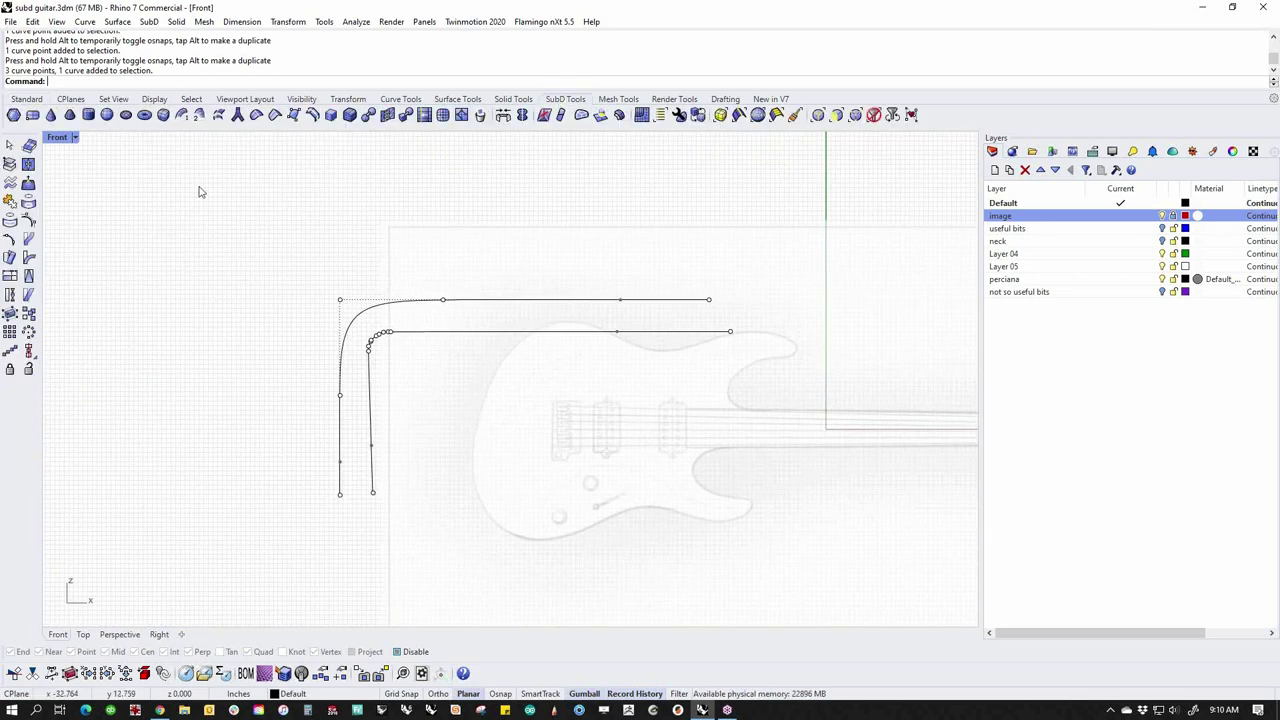
{"action": "left_click", "coordinate": [32, 114]}
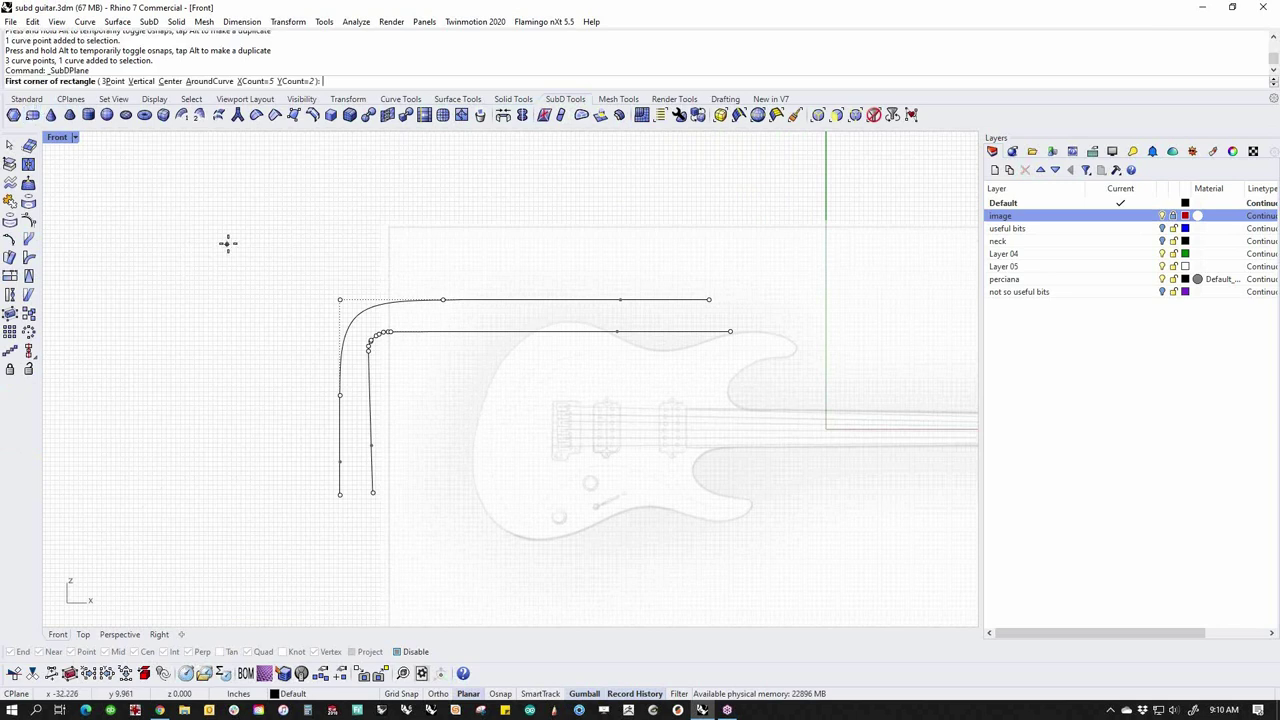
{"action": "left_click", "coordinate": [252, 81]}
{"action": "type", "text": "1"}
{"action": "key", "text": "Return"}
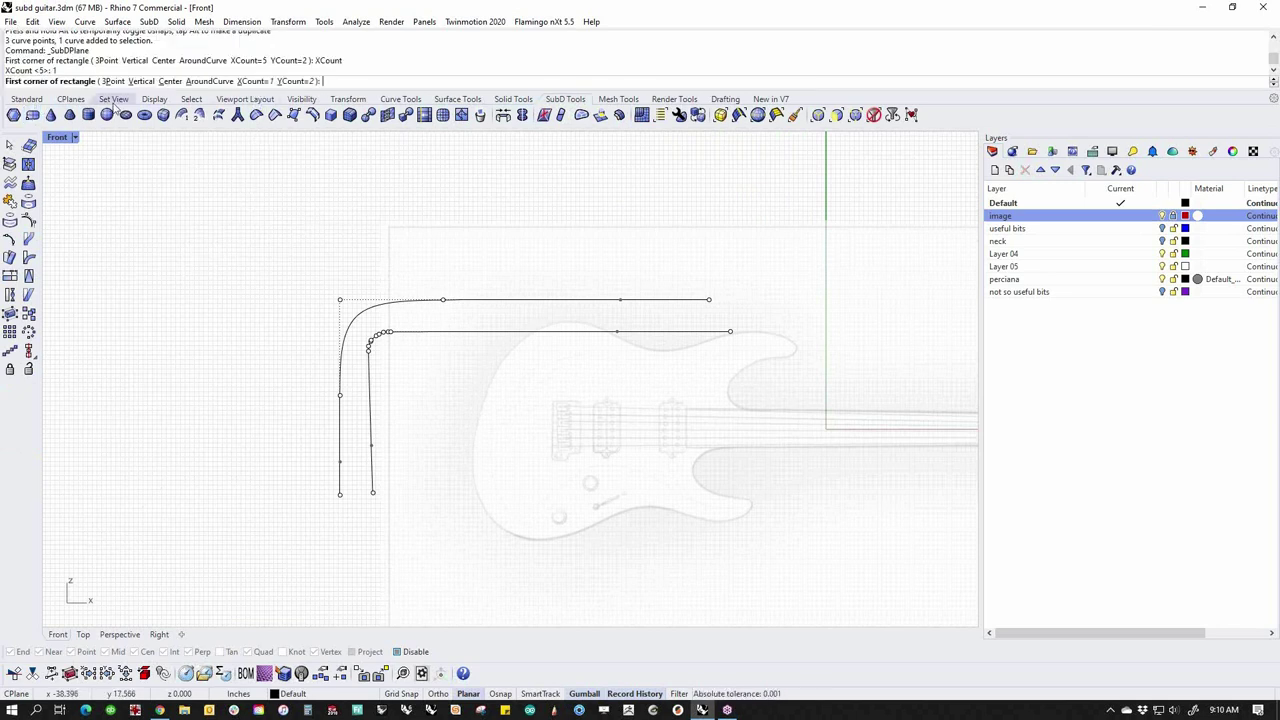
{"action": "left_click", "coordinate": [292, 81]}
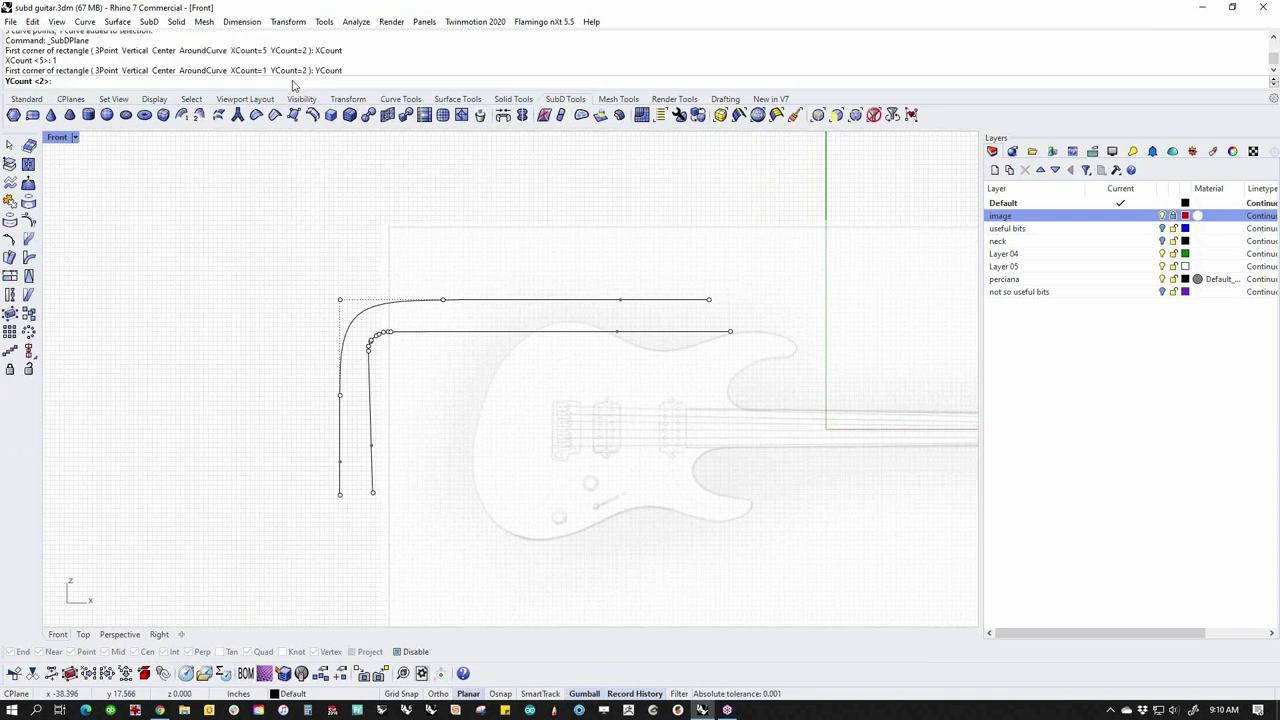
{"action": "type", "text": "1"}
{"action": "key", "text": "Return"}
{"action": "left_click", "coordinate": [171, 234]}
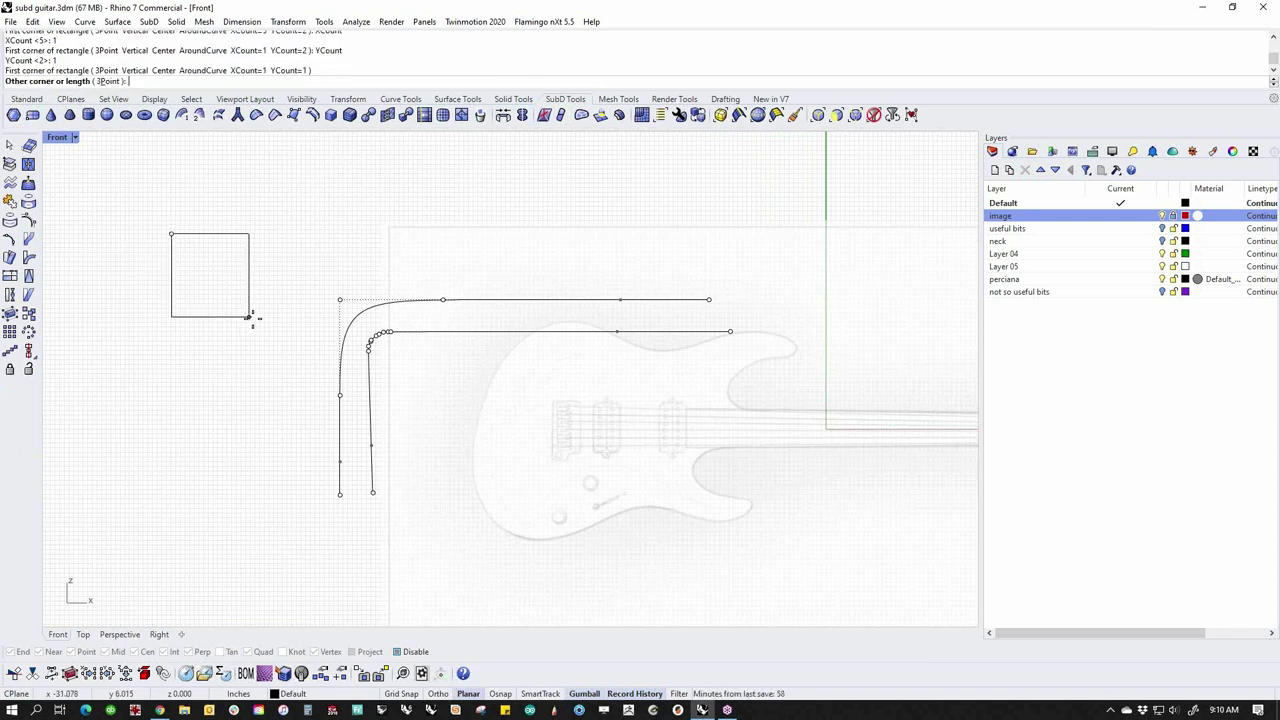
{"action": "left_click", "coordinate": [250, 317]}
{"action": "key", "text": "Tab"}
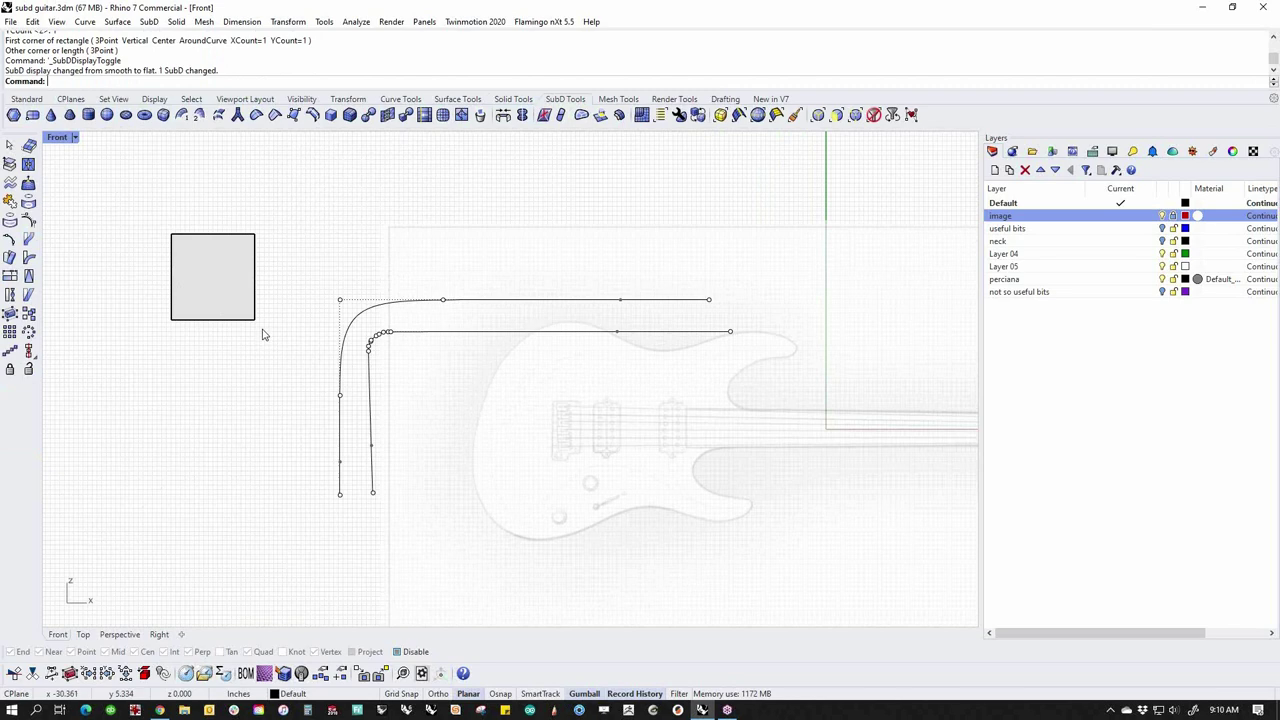
{"action": "scroll", "coordinate": [262, 338], "scroll_direction": "up", "scroll_amount": 3}
{"action": "right_click_drag", "start_coordinate": [366, 332], "coordinate": [375, 377]}
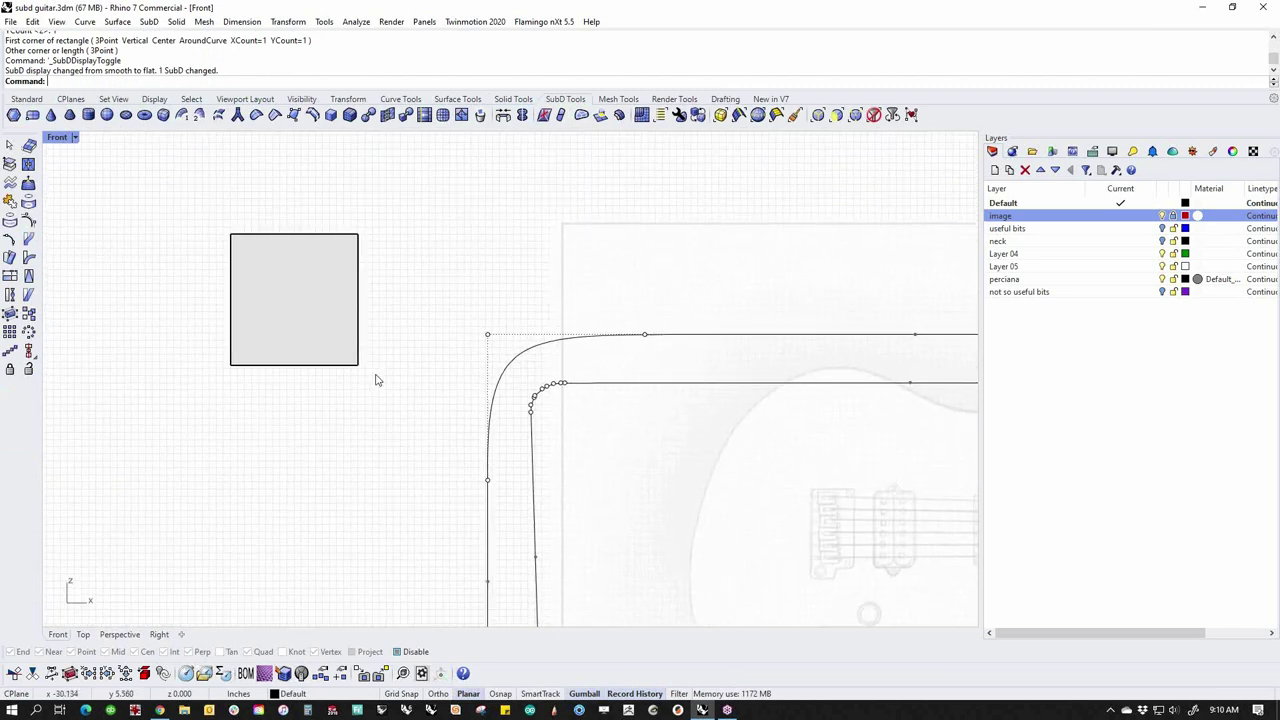
In the Perspective view, move one vertical edge of the SubD plane forward, then pick out its corner vertices
{"action": "key", "text": "ctrl+F4"}
{"action": "right_click_drag", "start_coordinate": [390, 431], "coordinate": [432, 424]}
{"action": "scroll", "coordinate": [434, 360], "scroll_direction": "up", "scroll_amount": 5}
{"action": "left_click", "coordinate": [437, 410], "text": "ctrl+shift"}
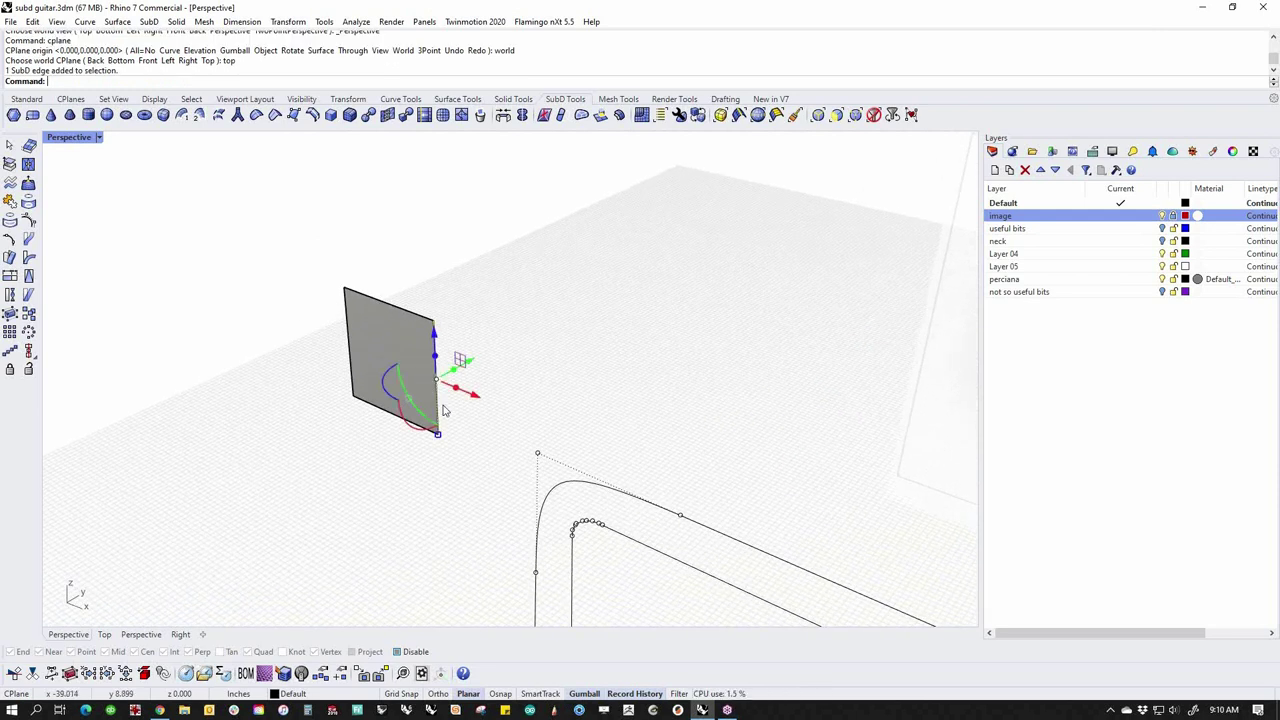
{"action": "left_click_drag", "start_coordinate": [470, 366], "coordinate": [415, 395]}
{"action": "left_click", "coordinate": [316, 268]}
{"action": "left_click_drag", "start_coordinate": [331, 265], "coordinate": [436, 372], "text": "ctrl+shift"}
{"action": "left_click", "coordinate": [470, 388]}
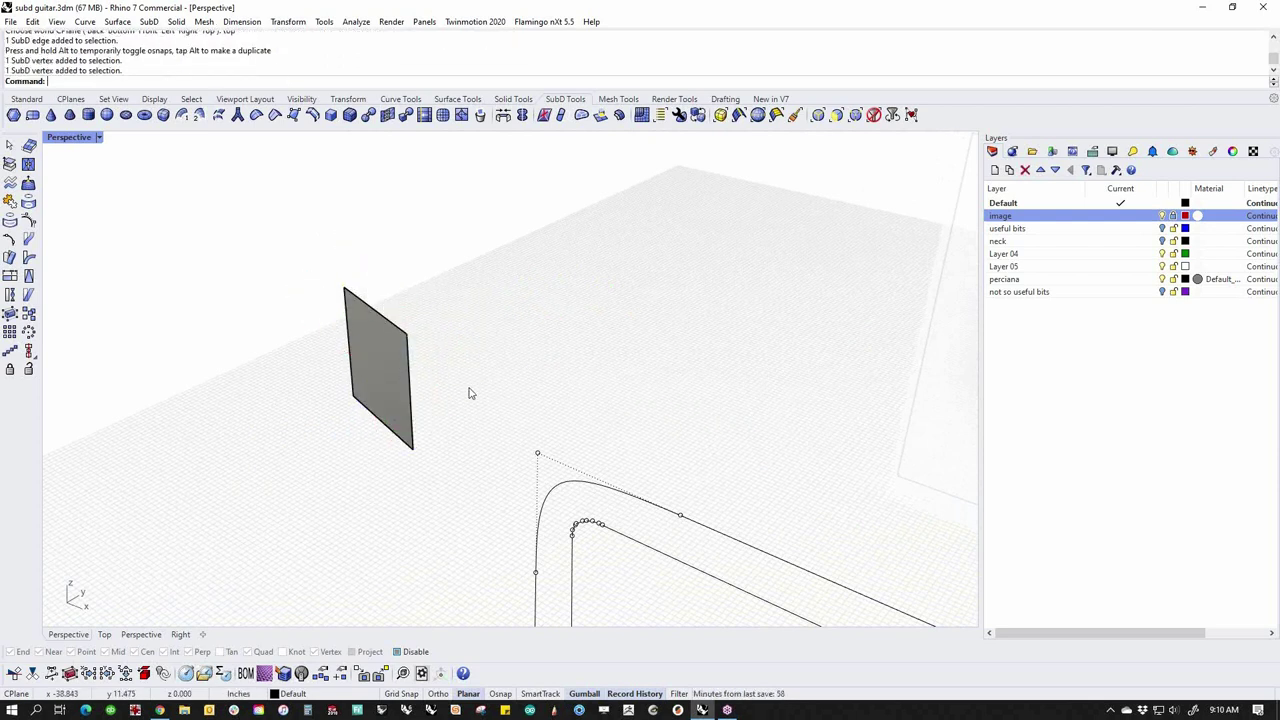
Extend the moved vertical edge into a second SubD face and pick out the vertices along the strip's upper boundary
{"action": "left_click", "coordinate": [412, 400], "text": "ctrl+shift"}
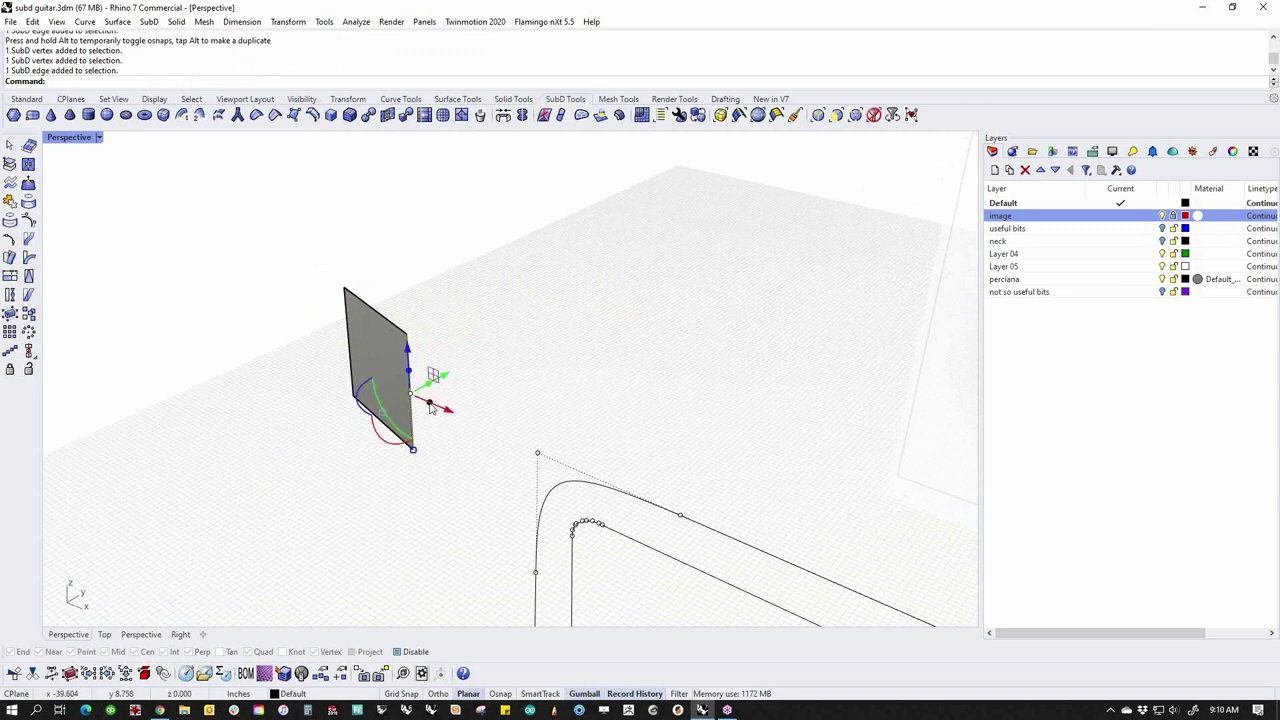
{"action": "left_click_drag", "start_coordinate": [431, 407], "coordinate": [490, 438]}
{"action": "key", "text": "Escape"}
{"action": "left_click_drag", "start_coordinate": [316, 262], "coordinate": [366, 318], "text": "ctrl+shift"}
{"action": "left_click_drag", "start_coordinate": [472, 334], "coordinate": [514, 392], "text": "ctrl+shift"}
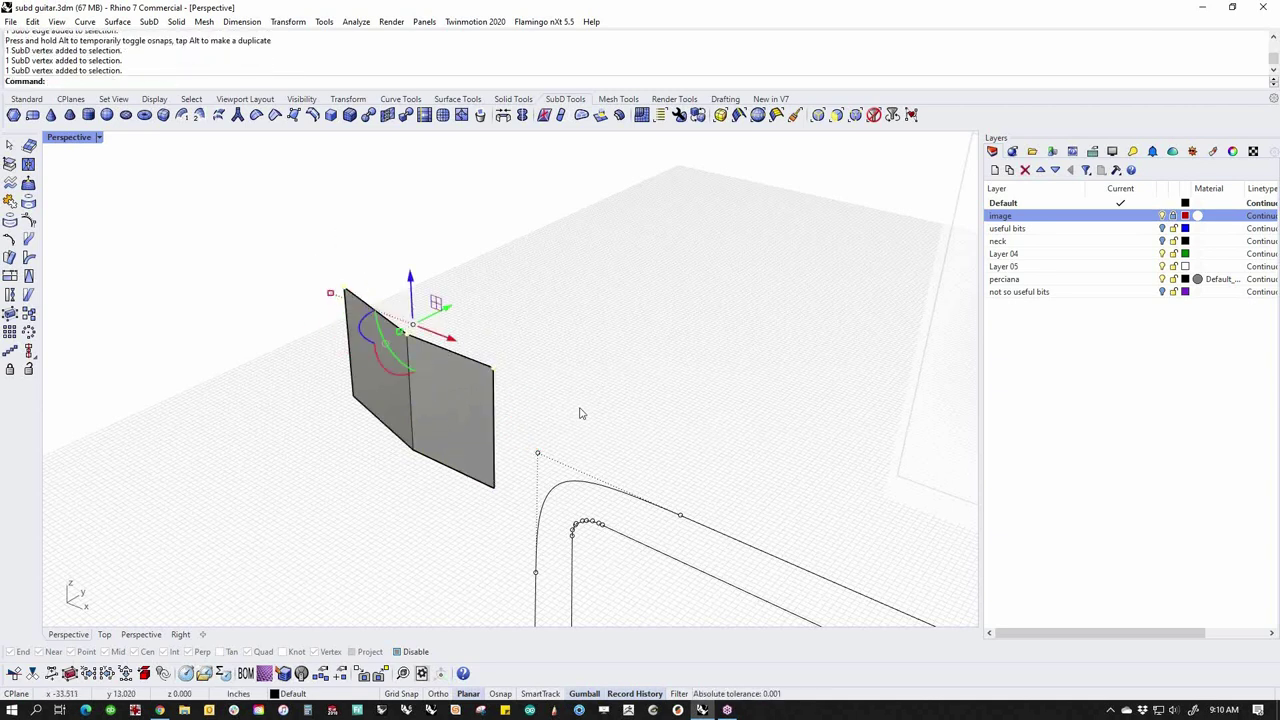
{"action": "key", "text": "Escape"}
Try moving the second face's upper outer vertex on its own, and undo the move
{"action": "left_click_drag", "start_coordinate": [457, 320], "coordinate": [516, 398], "text": "ctrl+shift"}
{"action": "left_click_drag", "start_coordinate": [521, 352], "coordinate": [574, 300]}
{"action": "key", "text": "ctrl+z"}
{"action": "left_click_drag", "start_coordinate": [484, 342], "coordinate": [592, 418], "text": "ctrl+shift"}
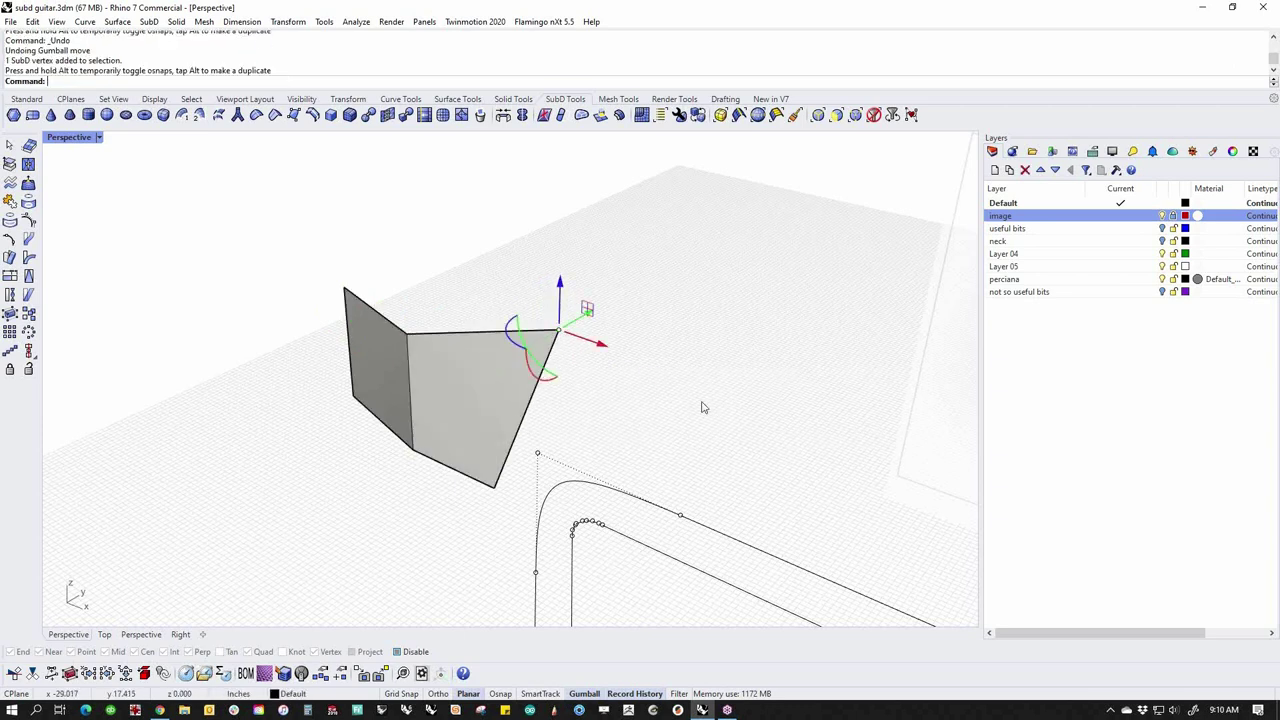
{"action": "key", "text": "ctrl+z"}
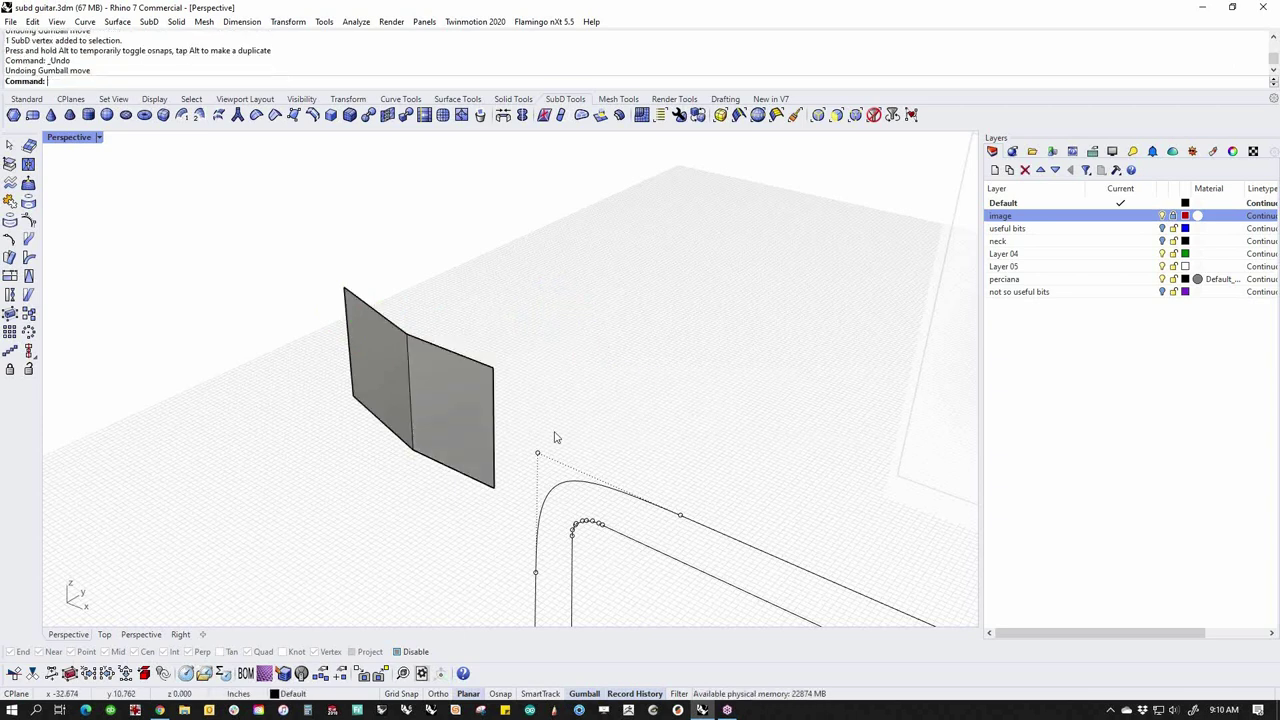
Move the second face's outer edge back to form a V-shaped strip, and check the bend in smooth display before returning to flat
{"action": "left_click", "coordinate": [495, 434], "text": "ctrl+shift"}
{"action": "left_click_drag", "start_coordinate": [524, 412], "coordinate": [610, 357]}
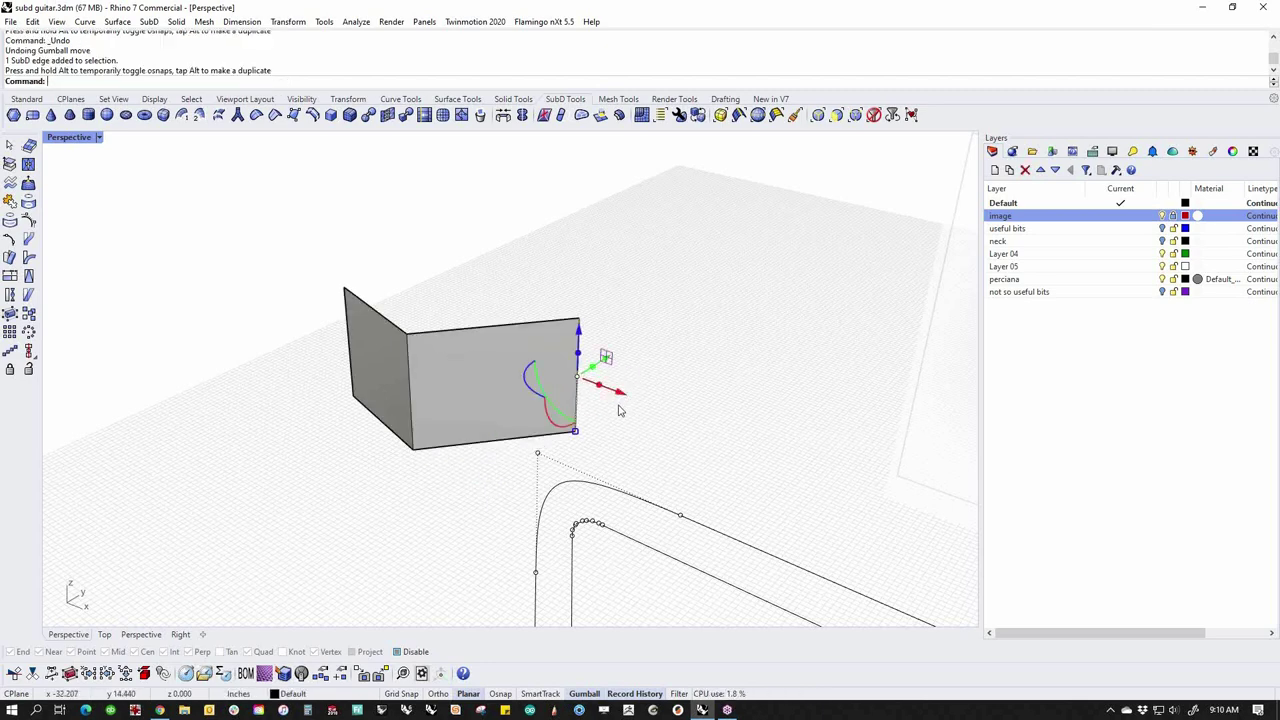
{"action": "key", "text": "Tab"}
{"action": "mouse_move", "coordinate": [514, 466]}
{"action": "right_mouse_down"}
{"action": "mouse_move", "coordinate": [468, 427]}
{"action": "mouse_move", "coordinate": [480, 520]}
{"action": "mouse_move", "coordinate": [494, 474]}
{"action": "right_mouse_up"}
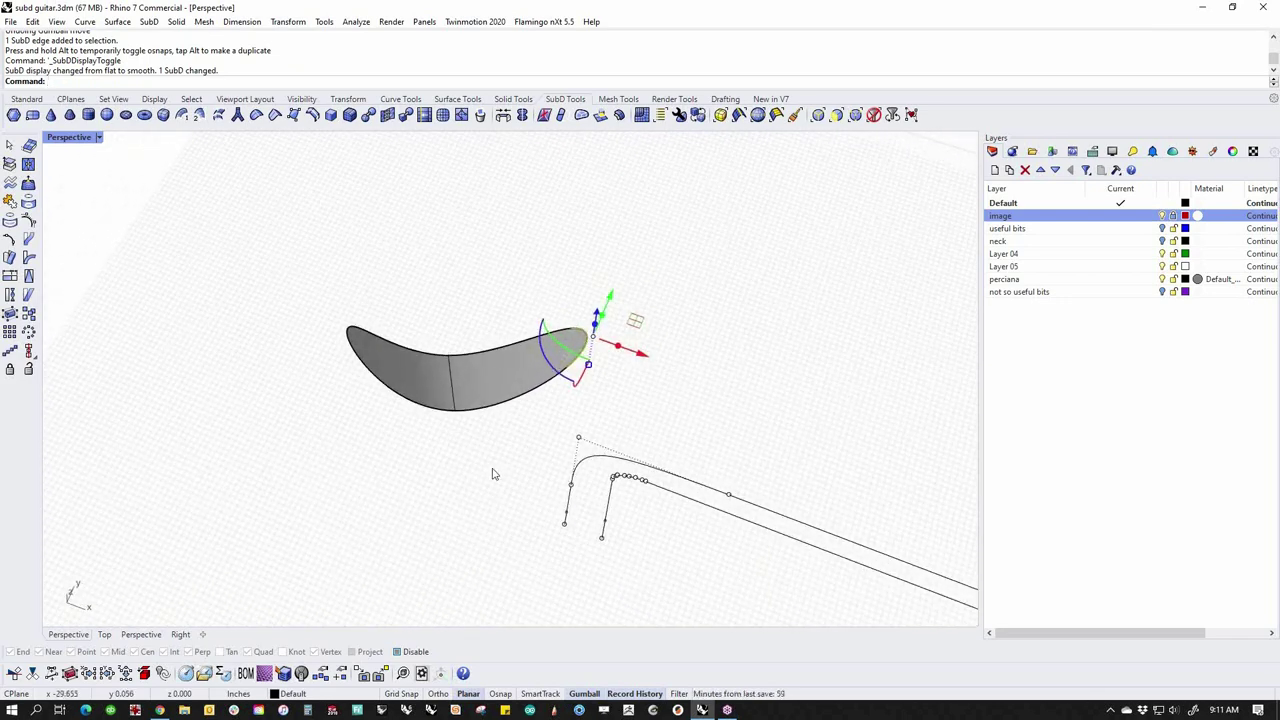
{"action": "key", "text": "Tab"}
{"action": "key", "text": "Escape"}
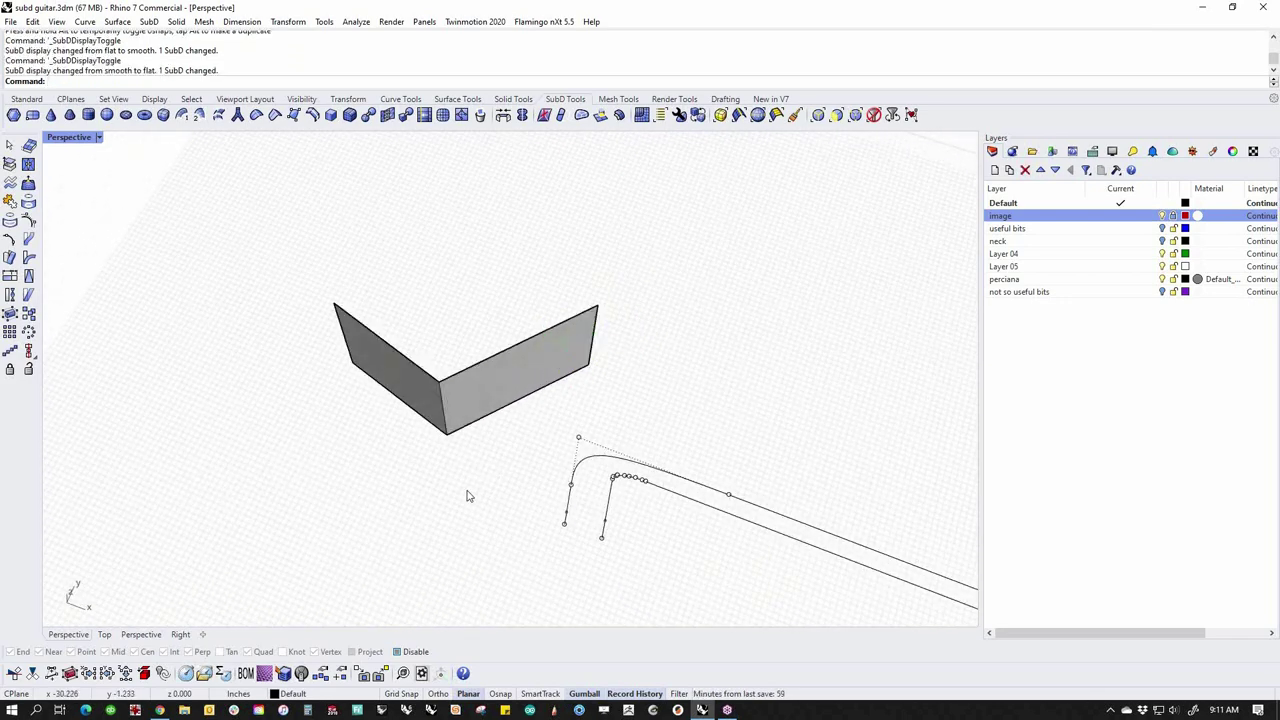
Extrude both outer edges of the V-shaped strip outward to add a third and a fourth face
{"action": "left_click", "coordinate": [597, 352], "text": "ctrl+shift"}
{"action": "left_click_drag", "start_coordinate": [607, 323], "coordinate": [657, 240], "text": "ctrl"}
{"action": "key", "text": "Escape"}
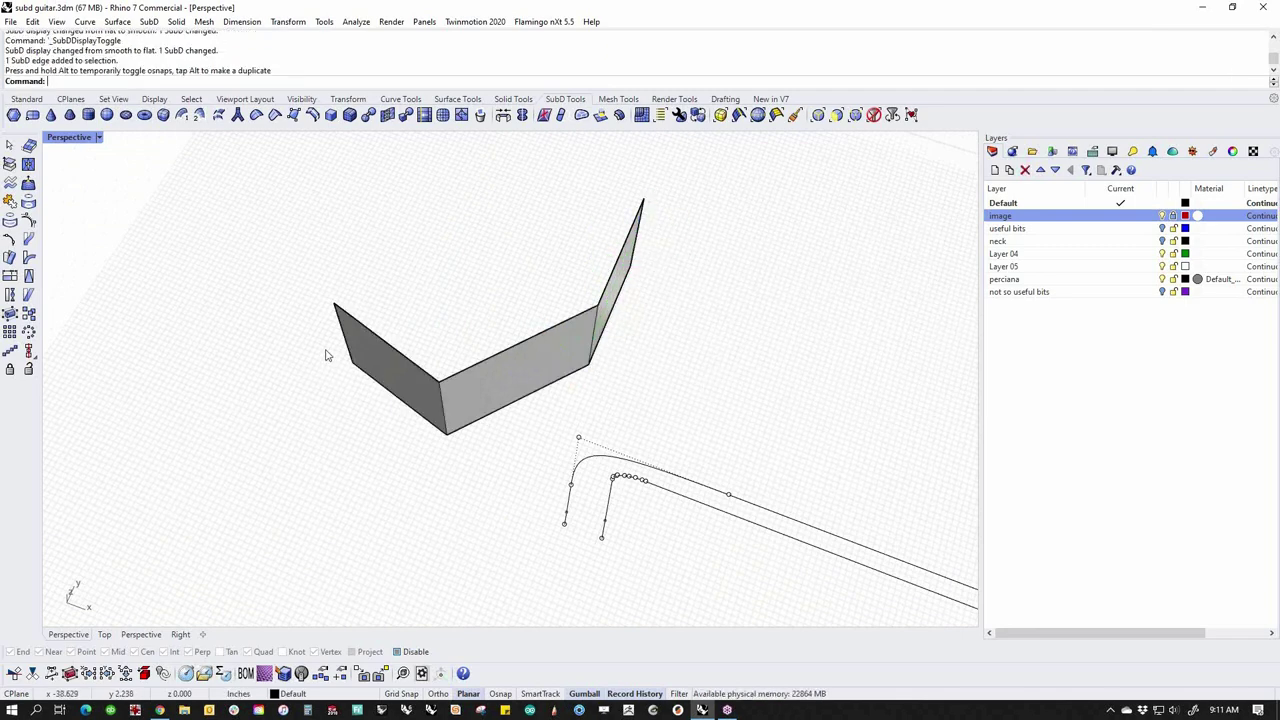
{"action": "left_click", "coordinate": [346, 337], "text": "ctrl+shift"}
{"action": "left_click_drag", "start_coordinate": [367, 339], "coordinate": [245, 320], "text": "ctrl"}
{"action": "key", "text": "Escape"}
{"action": "right_click_drag", "start_coordinate": [517, 480], "coordinate": [533, 445]}
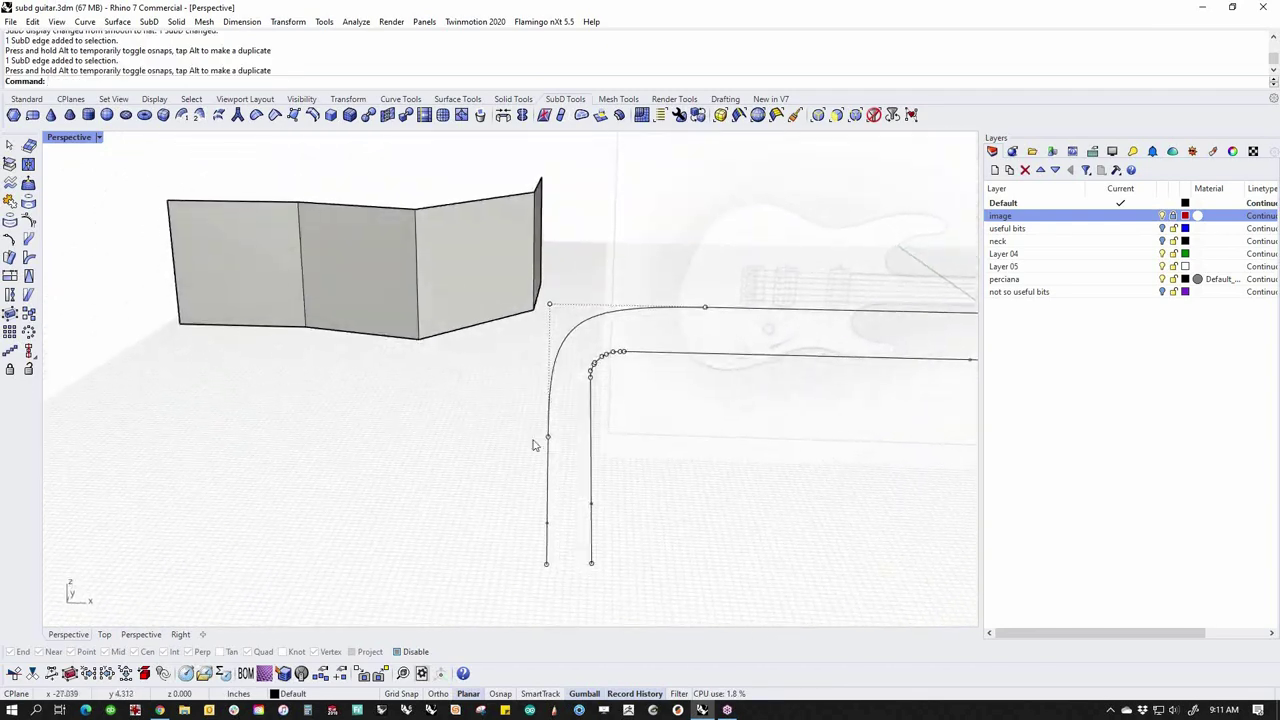
Compare the outer curve's control points with the vertices along the upper boundary of the SubD strip
{"action": "left_click_drag", "start_coordinate": [523, 549], "coordinate": [569, 587]}
{"action": "key", "text": "Escape"}
{"action": "left_click_drag", "start_coordinate": [525, 425], "coordinate": [565, 472]}
{"action": "left_click_drag", "start_coordinate": [531, 333], "coordinate": [578, 298], "text": "shift"}
{"action": "left_click_drag", "start_coordinate": [668, 274], "coordinate": [724, 332], "text": "shift"}
{"action": "right_click_drag", "start_coordinate": [726, 310], "coordinate": [651, 309]}
{"action": "left_click_drag", "start_coordinate": [764, 304], "coordinate": [902, 352]}
{"action": "right_click_drag", "start_coordinate": [180, 330], "coordinate": [366, 455], "text": "shift"}
{"action": "left_click_drag", "start_coordinate": [276, 216], "coordinate": [316, 250], "text": "shift"}
{"action": "left_click_drag", "start_coordinate": [558, 483], "coordinate": [586, 511], "text": "shift"}
{"action": "left_click", "coordinate": [406, 494]}
{"action": "left_click_drag", "start_coordinate": [578, 178], "coordinate": [604, 204]}
{"action": "scroll", "coordinate": [752, 292], "scroll_direction": "down", "scroll_amount": 4}
{"action": "right_click_drag", "start_coordinate": [732, 304], "coordinate": [439, 307], "text": "shift"}
{"action": "left_click_drag", "start_coordinate": [584, 360], "coordinate": [634, 398], "text": "shift"}
{"action": "left_click", "coordinate": [634, 304]}
Highlight the strip's central upper edges and vertices, and match them to the outer curve's three corner control points
{"action": "left_click_drag", "start_coordinate": [207, 244], "coordinate": [360, 304]}
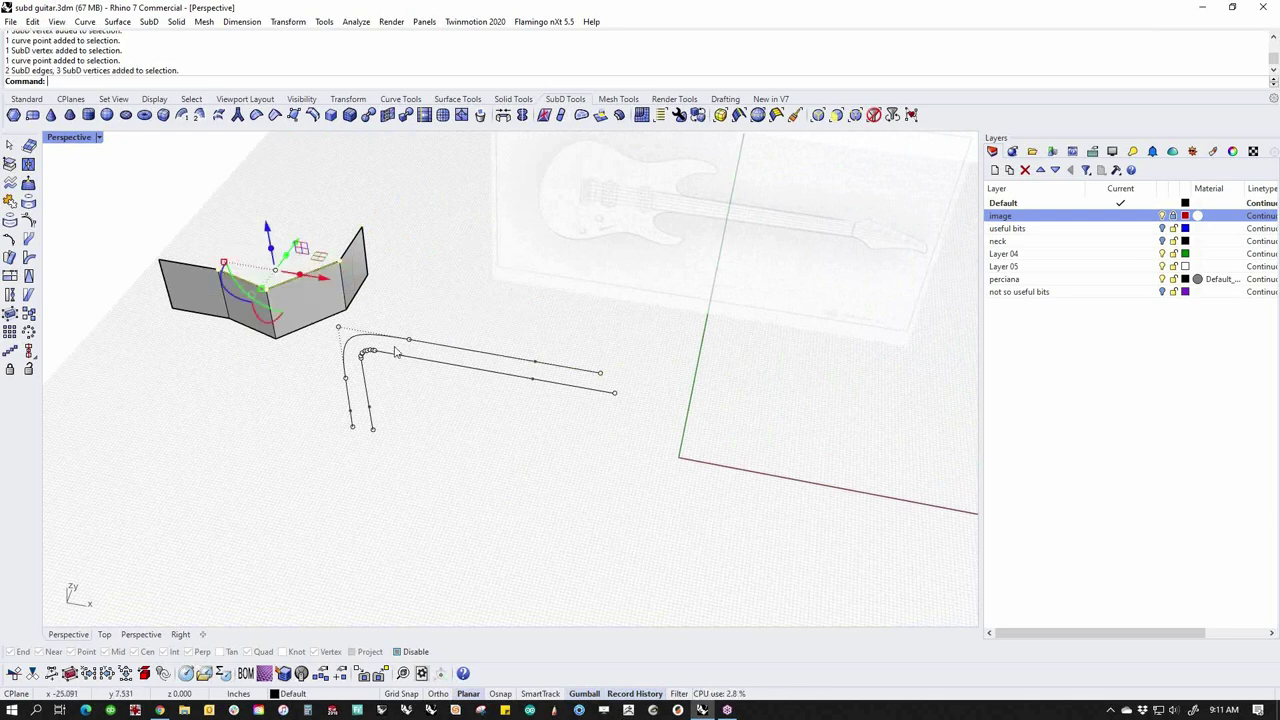
{"action": "left_click", "coordinate": [406, 338], "text": "shift"}
{"action": "left_click", "coordinate": [339, 327], "text": "shift"}
{"action": "left_click", "coordinate": [345, 378], "text": "shift"}
{"action": "left_click", "coordinate": [314, 446]}
{"action": "right_click_drag", "start_coordinate": [314, 446], "coordinate": [427, 410]}
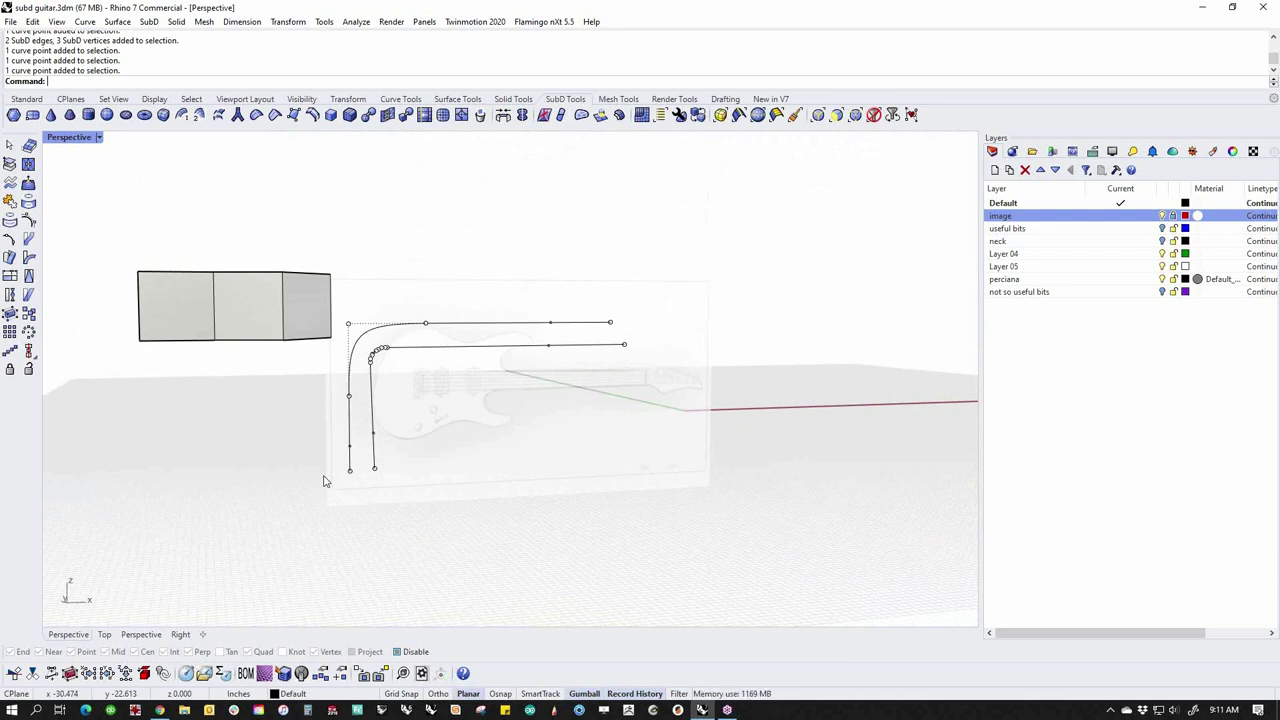
Switch the SubD strip to smooth display and compare an inner cross edge and its vertices with the outer curve's point
{"action": "right_click_drag", "start_coordinate": [143, 233], "coordinate": [327, 311]}
{"action": "key", "text": "Tab"}
{"action": "scroll", "coordinate": [327, 311], "scroll_direction": "up", "scroll_amount": 3}
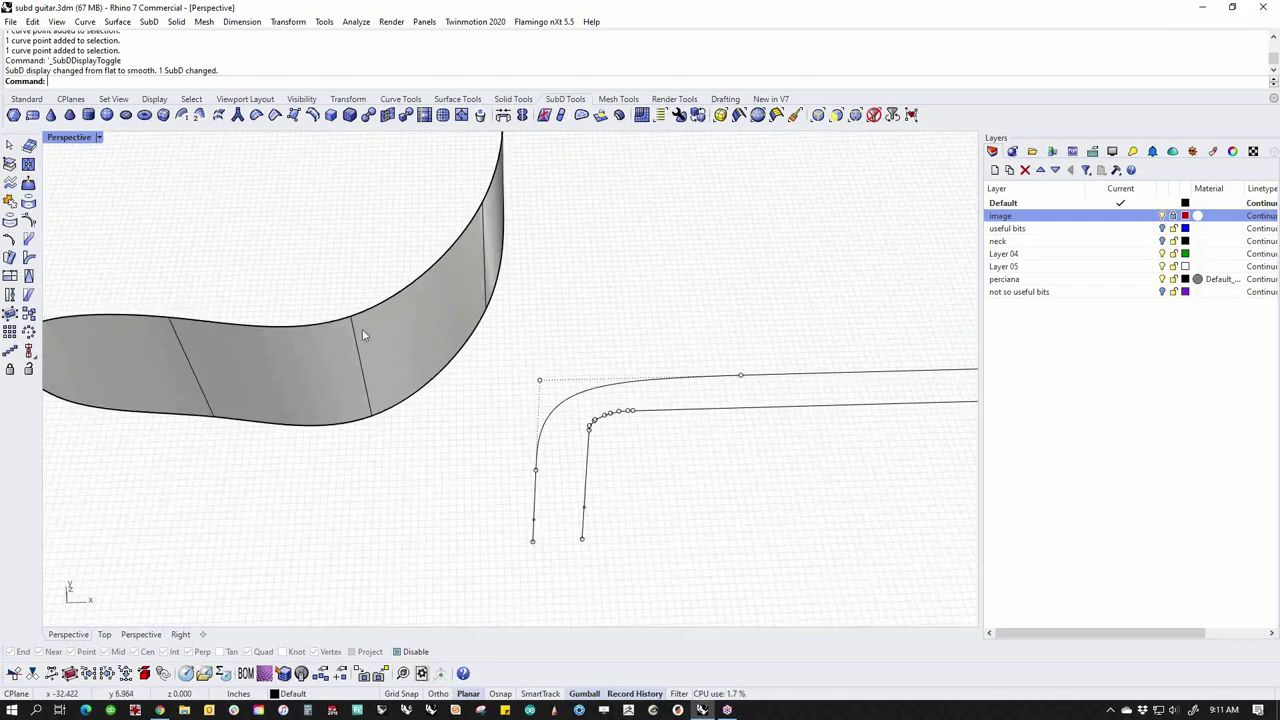
{"action": "left_click", "coordinate": [196, 383], "text": "ctrl+shift"}
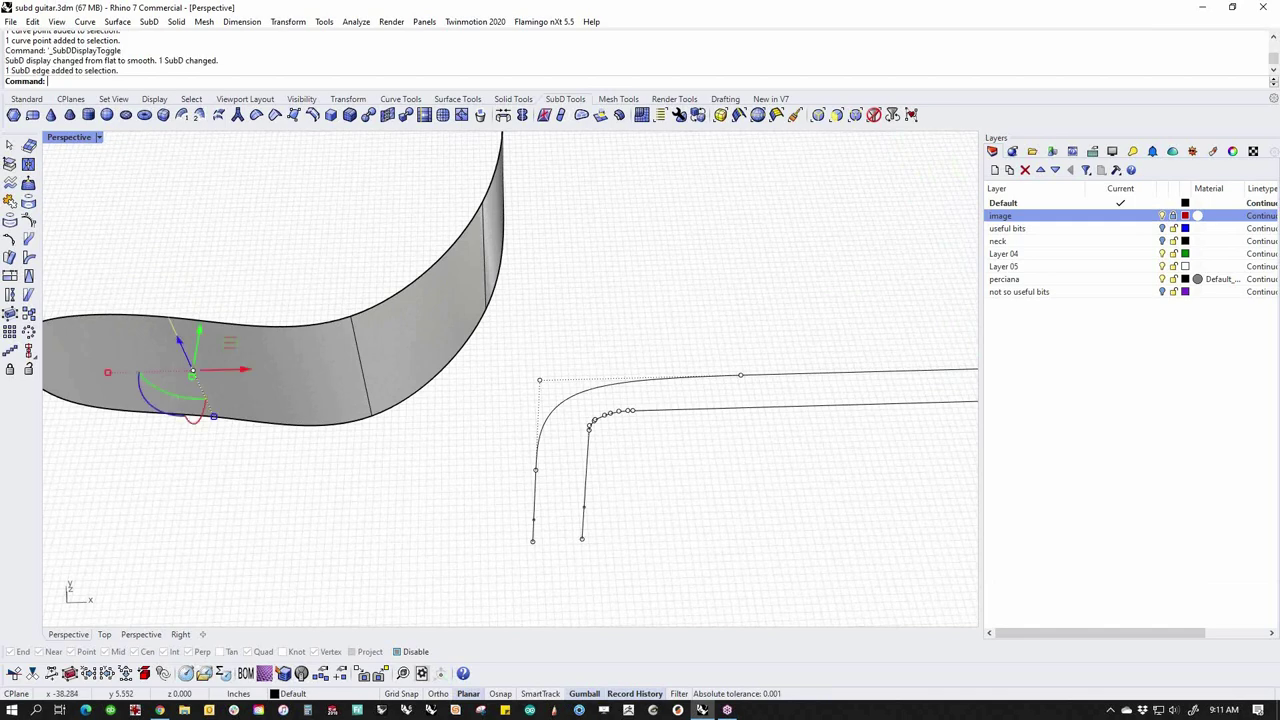
{"action": "left_click", "coordinate": [178, 253]}
{"action": "left_click", "coordinate": [169, 316], "text": "ctrl+shift"}
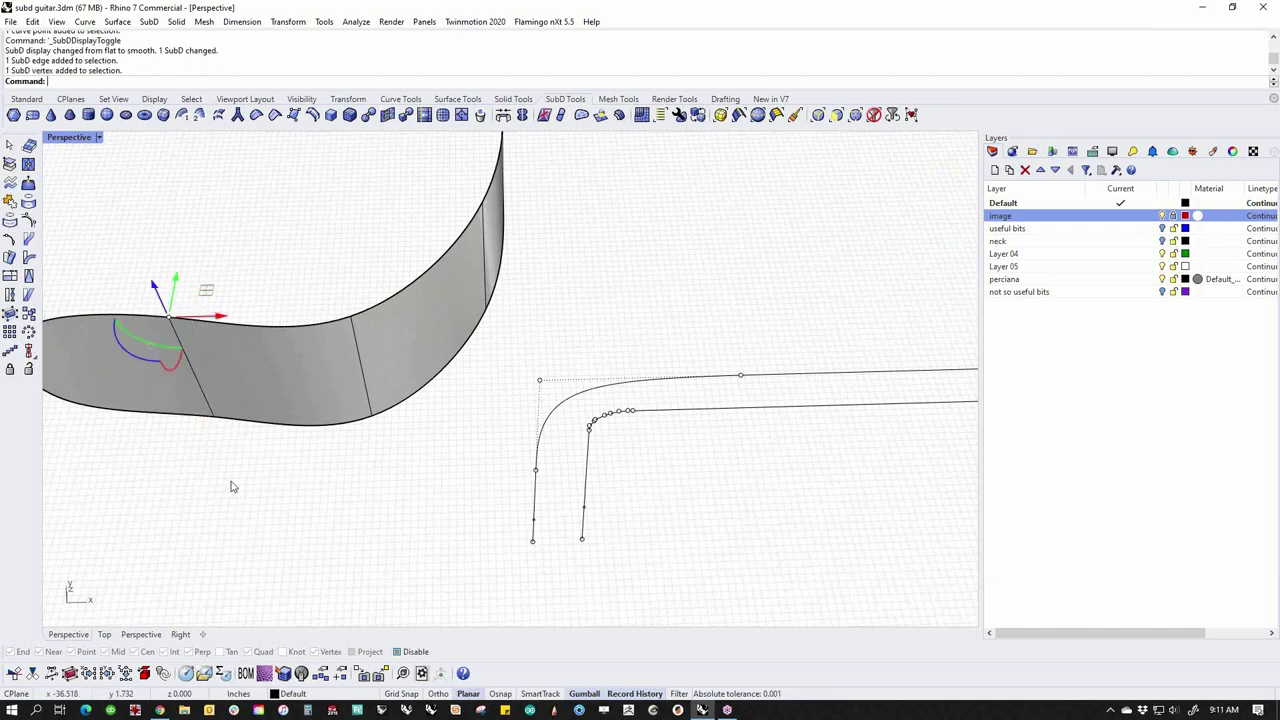
{"action": "left_click", "coordinate": [212, 410], "text": "ctrl+shift"}
{"action": "left_click", "coordinate": [536, 470], "text": "ctrl+shift"}
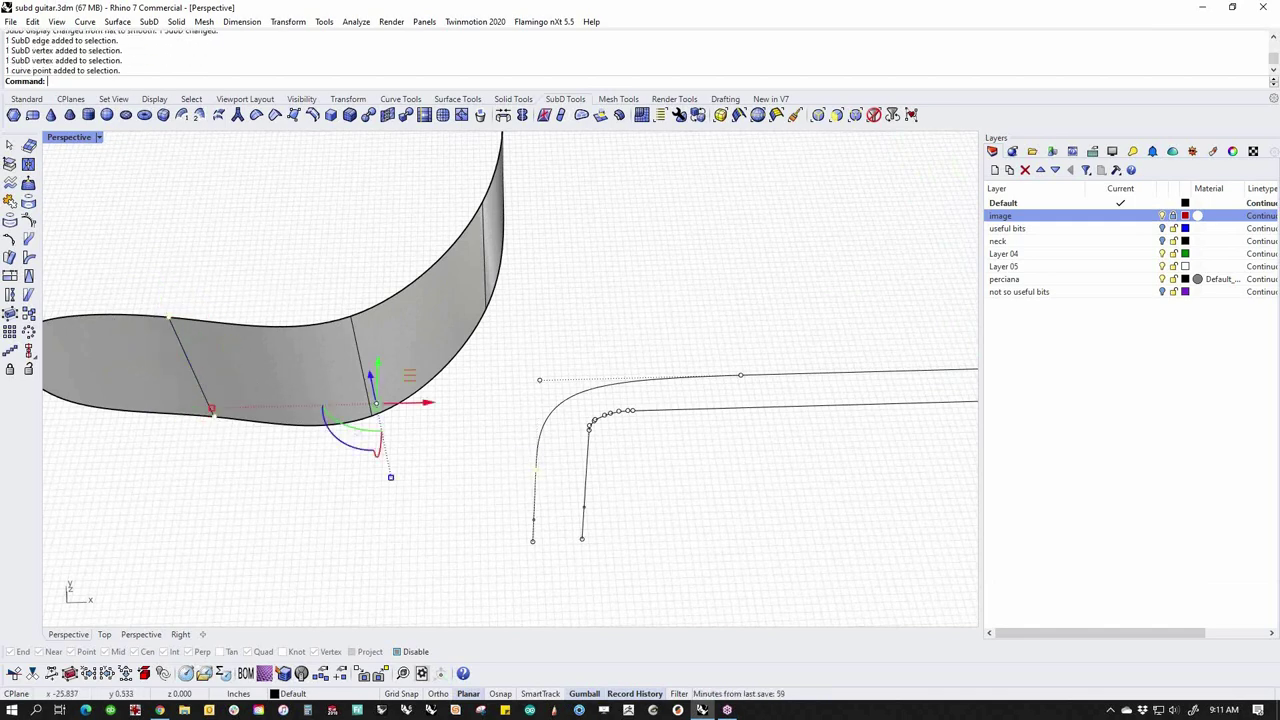
{"action": "left_click", "coordinate": [310, 466]}
{"action": "left_click", "coordinate": [170, 316], "text": "ctrl+shift"}
{"action": "left_click", "coordinate": [215, 433]}
Move the two cross edges on either side of the strip's bend closer to the middle edge to sharpen it
{"action": "left_click", "coordinate": [205, 396], "text": "ctrl+shift"}
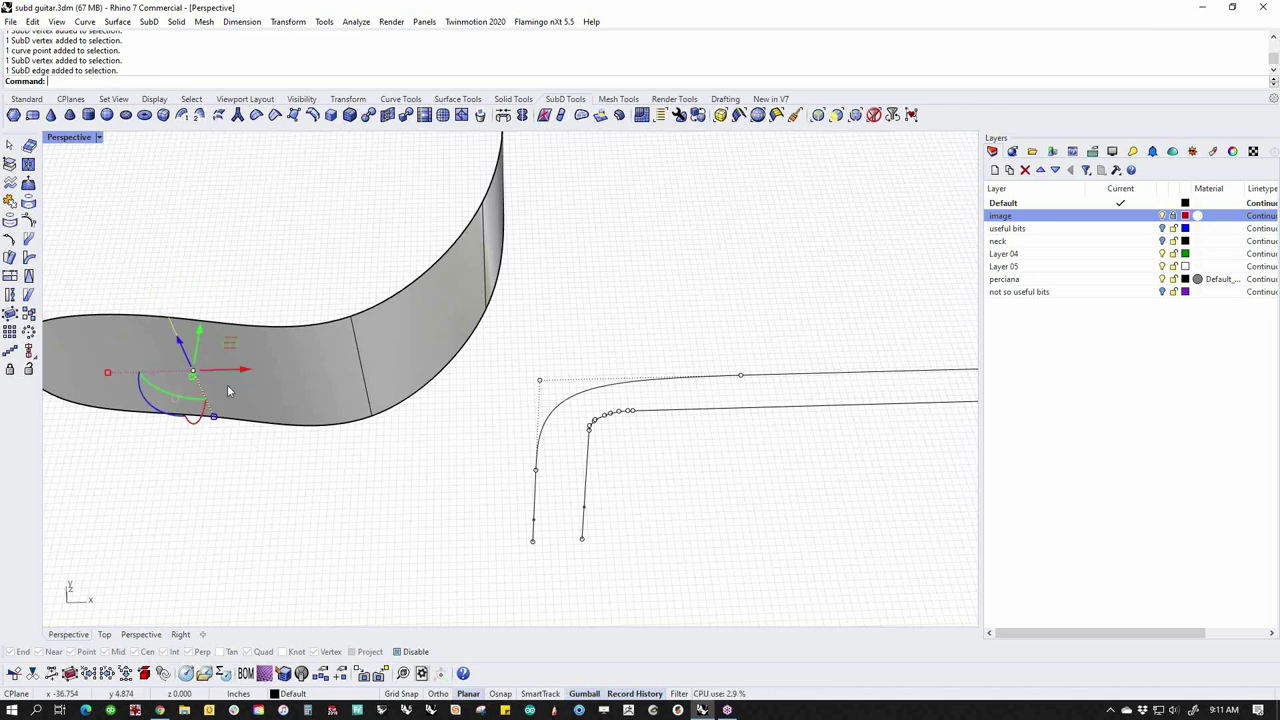
{"action": "left_click_drag", "start_coordinate": [242, 373], "coordinate": [405, 366]}
{"action": "right_click_drag", "start_coordinate": [497, 355], "coordinate": [494, 367]}
{"action": "left_click", "coordinate": [563, 401]}
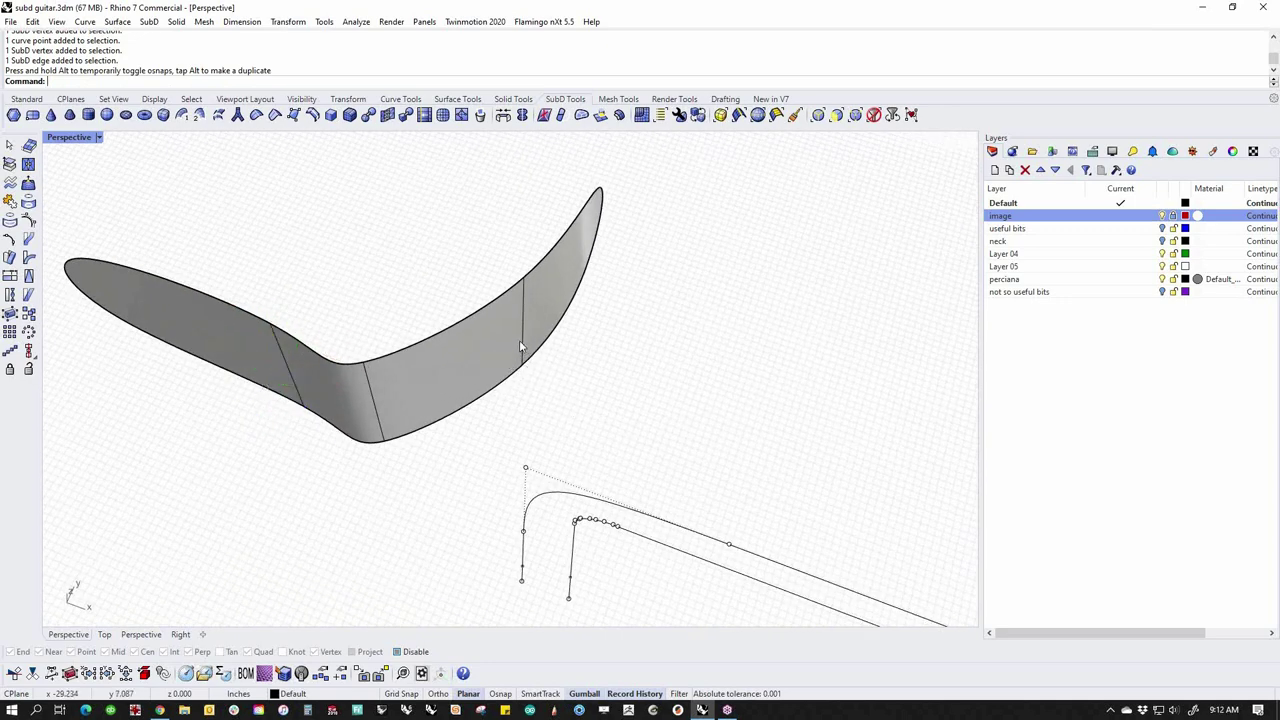
{"action": "left_click", "coordinate": [520, 342], "text": "ctrl+shift"}
{"action": "left_click_drag", "start_coordinate": [563, 309], "coordinate": [386, 381]}
{"action": "right_click_drag", "start_coordinate": [362, 486], "coordinate": [400, 484]}
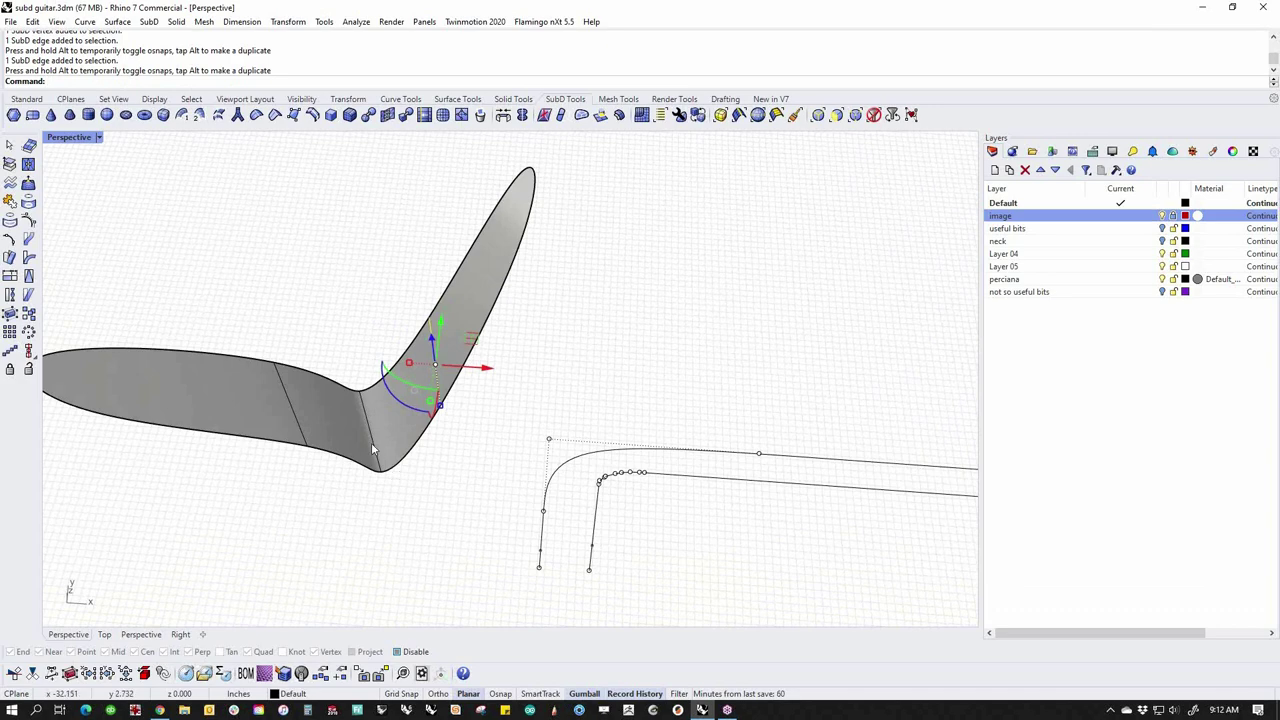
Move the strip's middle cross edge slightly inward between its two neighbouring edges to smooth the bend
{"action": "left_click", "coordinate": [372, 445], "text": "ctrl+shift"}
{"action": "left_click", "coordinate": [443, 525]}
{"action": "right_click_drag", "start_coordinate": [443, 525], "coordinate": [427, 525]}
{"action": "left_click", "coordinate": [375, 455], "text": "ctrl+shift"}
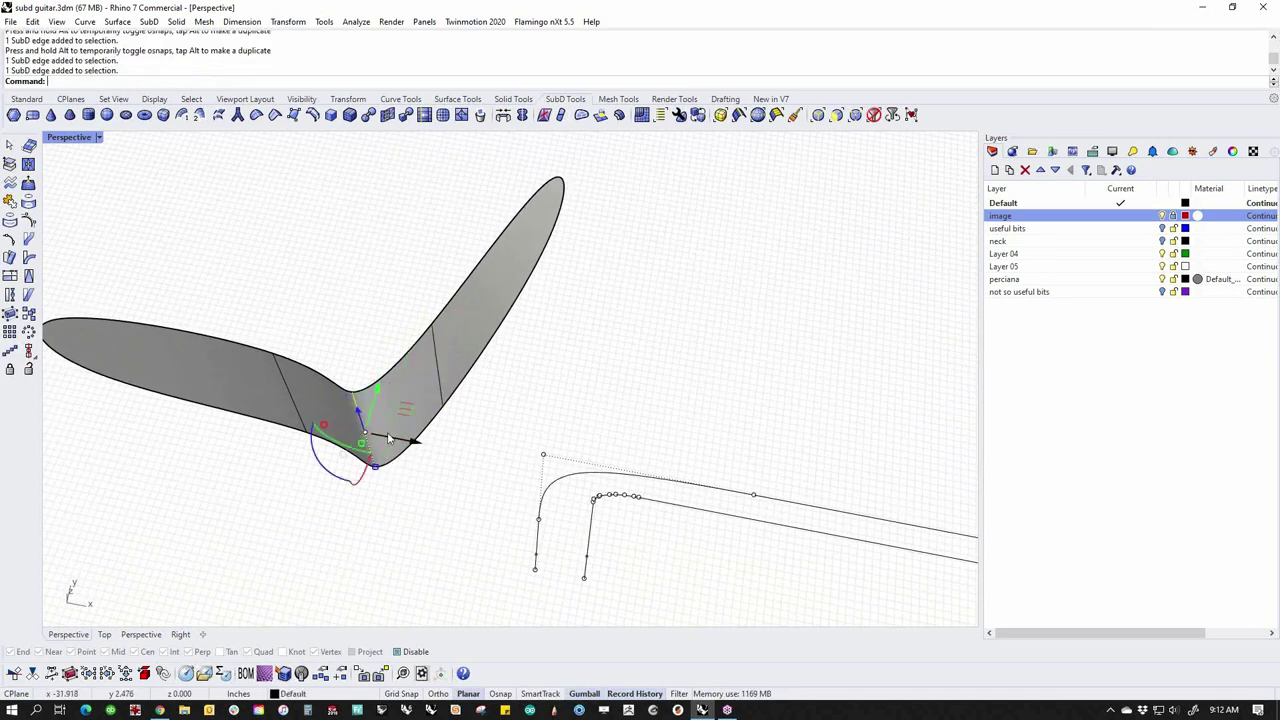
{"action": "left_click_drag", "start_coordinate": [406, 412], "coordinate": [428, 382]}
{"action": "key", "text": "Escape"}
{"action": "right_click_drag", "start_coordinate": [434, 385], "coordinate": [463, 410]}
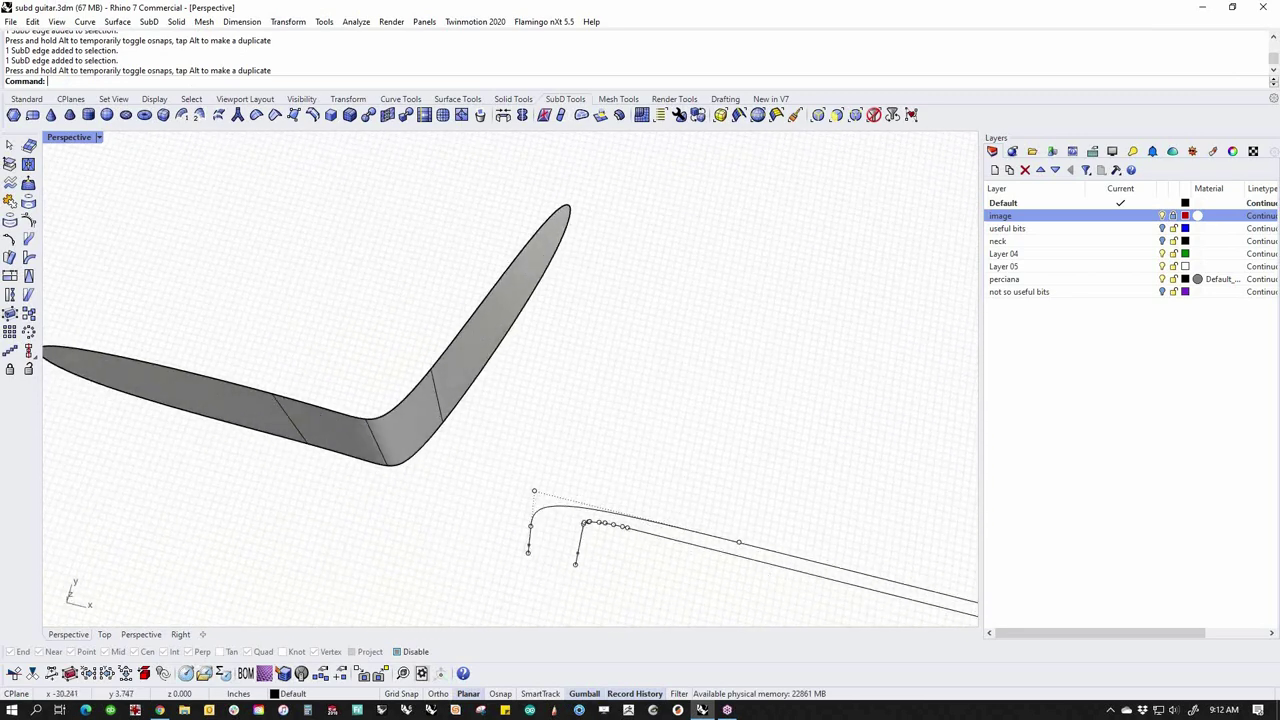
Move the two cross edges beside the bend away from the middle edge to form a broad, soft curve
{"action": "left_click", "coordinate": [437, 395], "text": "ctrl+shift"}
{"action": "left_click_drag", "start_coordinate": [477, 375], "coordinate": [573, 243]}
{"action": "left_click", "coordinate": [359, 504]}
{"action": "left_click", "coordinate": [296, 424], "text": "ctrl+shift"}
{"action": "left_click_drag", "start_coordinate": [333, 396], "coordinate": [100, 382]}
{"action": "left_click", "coordinate": [289, 583]}
{"action": "scroll", "coordinate": [416, 515], "scroll_direction": "down", "scroll_amount": 4}
{"action": "right_click_drag", "start_coordinate": [420, 525], "coordinate": [452, 420]}
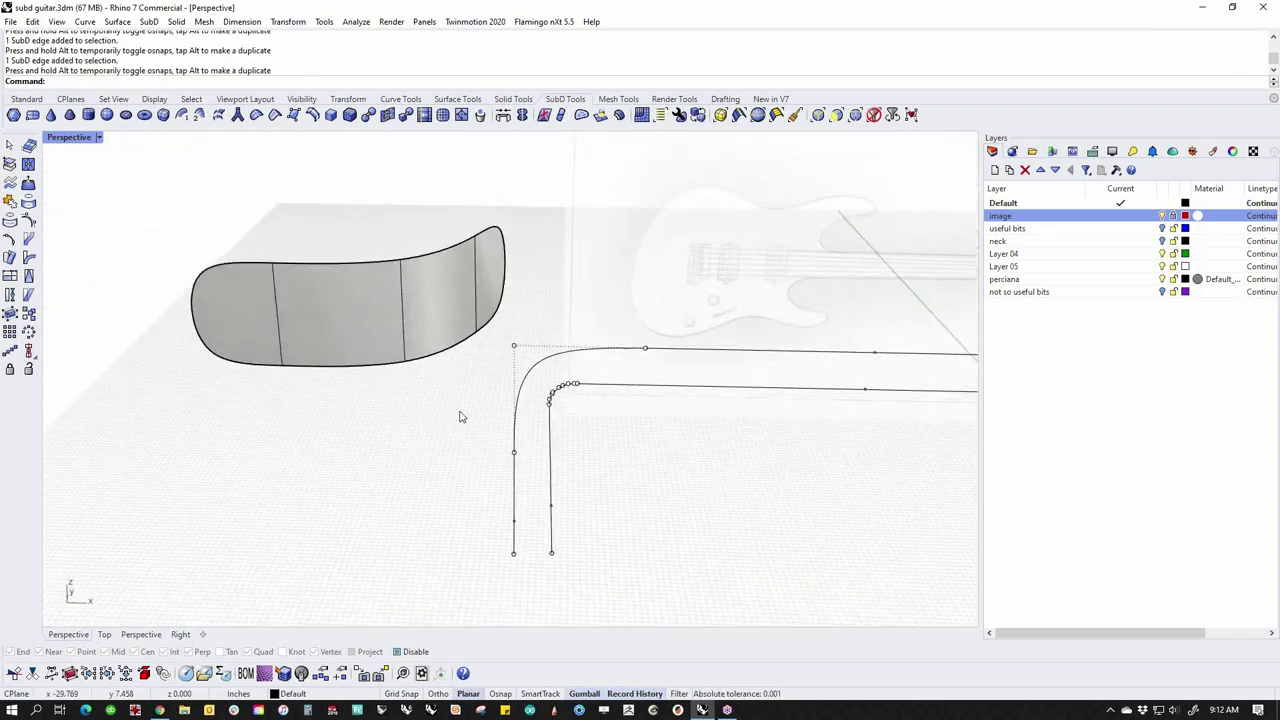
Shift the outer curve's two control points beside the corner slightly closer to the corner
{"action": "left_click", "coordinate": [655, 350]}
{"action": "left_click", "coordinate": [737, 388]}
{"action": "left_click_drag", "start_coordinate": [672, 349], "coordinate": [668, 349]}
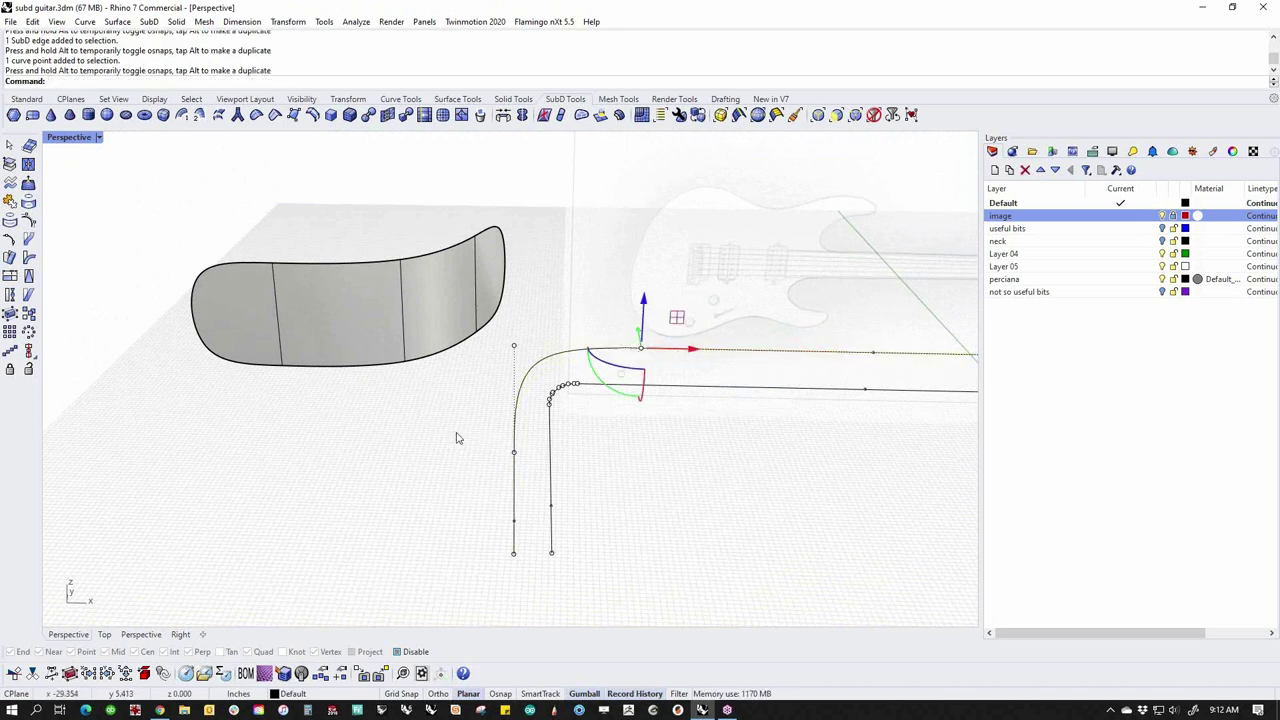
{"action": "left_click", "coordinate": [513, 455]}
{"action": "left_click_drag", "start_coordinate": [515, 408], "coordinate": [499, 436]}
{"action": "left_click", "coordinate": [406, 466]}
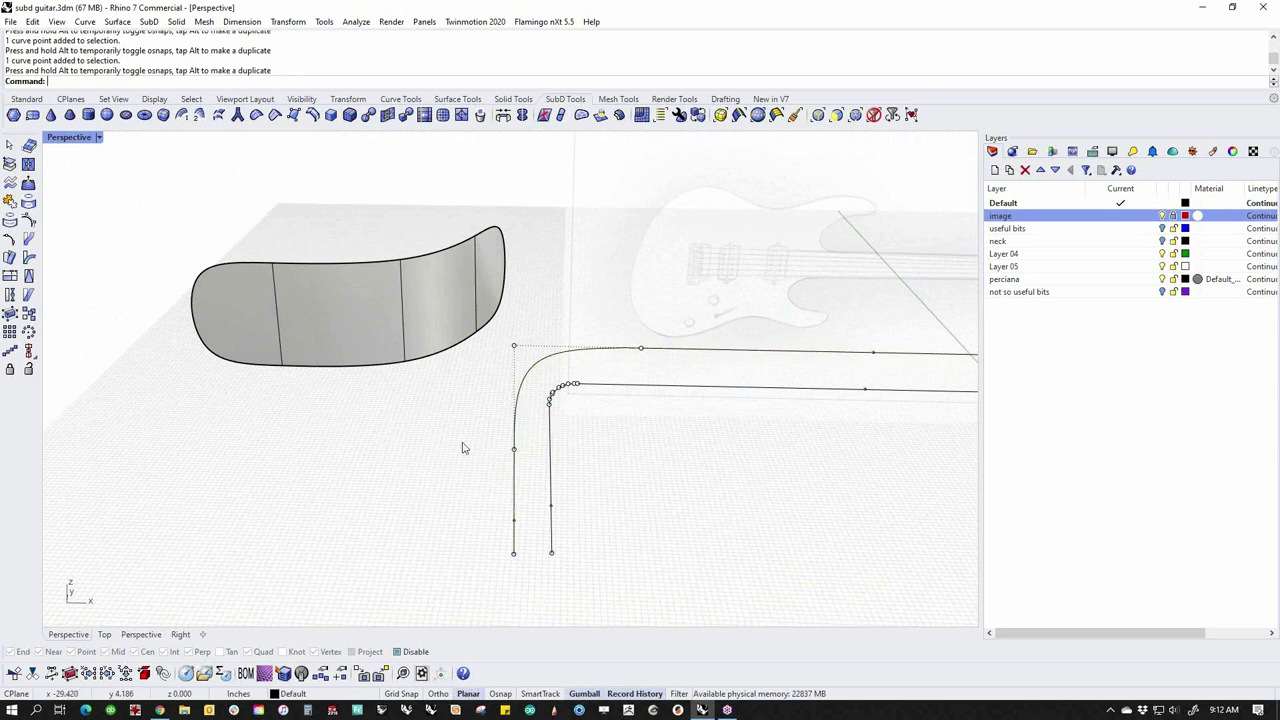
Highlight the three interior cross edges of the SubD strip that control its bend, and clear the selection
{"action": "right_click_drag", "start_coordinate": [463, 446], "coordinate": [373, 488], "text": "shift"}
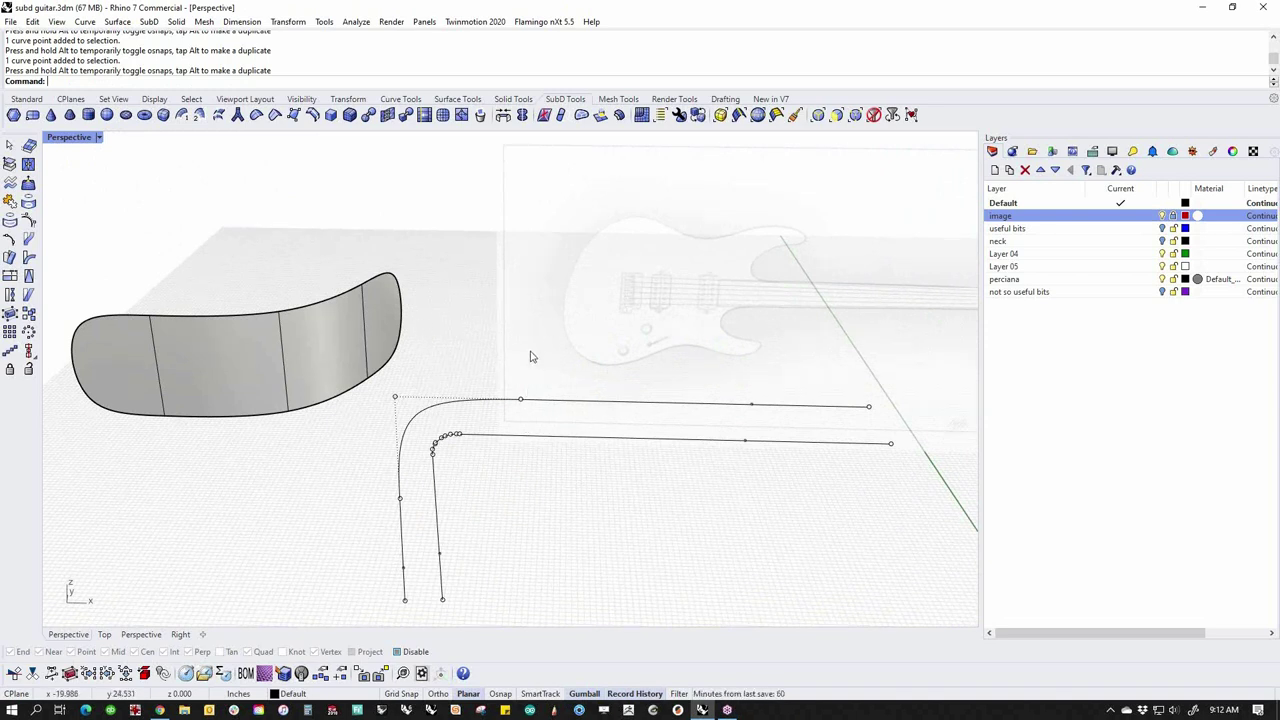
{"action": "left_click_drag", "start_coordinate": [125, 277], "coordinate": [192, 476]}
{"action": "left_click_drag", "start_coordinate": [258, 262], "coordinate": [318, 452], "text": "shift"}
{"action": "left_click_drag", "start_coordinate": [341, 273], "coordinate": [397, 457], "text": "shift"}
{"action": "key", "text": "Escape"}
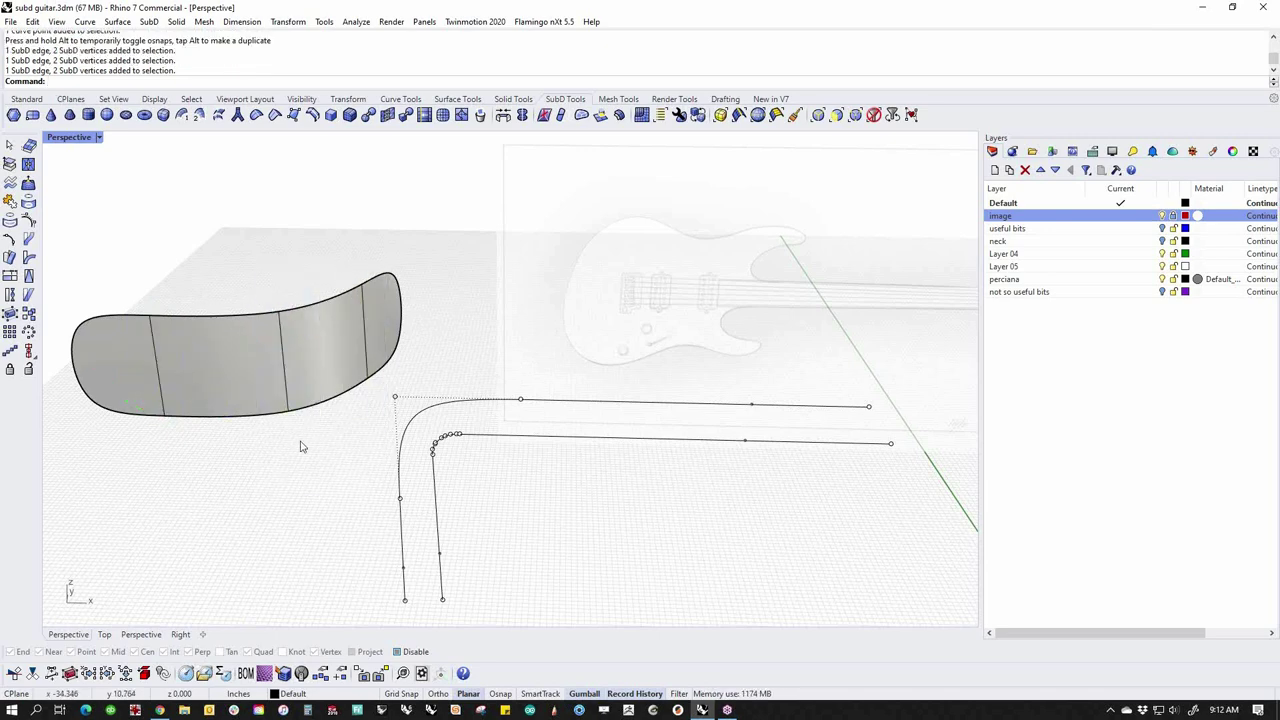
Delete both demonstration curves and the SubD strip, and return to the Front view of the guitar sketch
{"action": "scroll", "coordinate": [449, 486], "scroll_direction": "down", "scroll_amount": 3}
{"action": "scroll", "coordinate": [494, 465], "scroll_direction": "up", "scroll_amount": 1}
{"action": "left_click_drag", "start_coordinate": [498, 462], "coordinate": [674, 474]}
{"action": "left_click", "coordinate": [237, 280]}
{"action": "key", "text": "Delete"}
{"action": "type", "text": "f"}
{"action": "key", "text": "Return"}
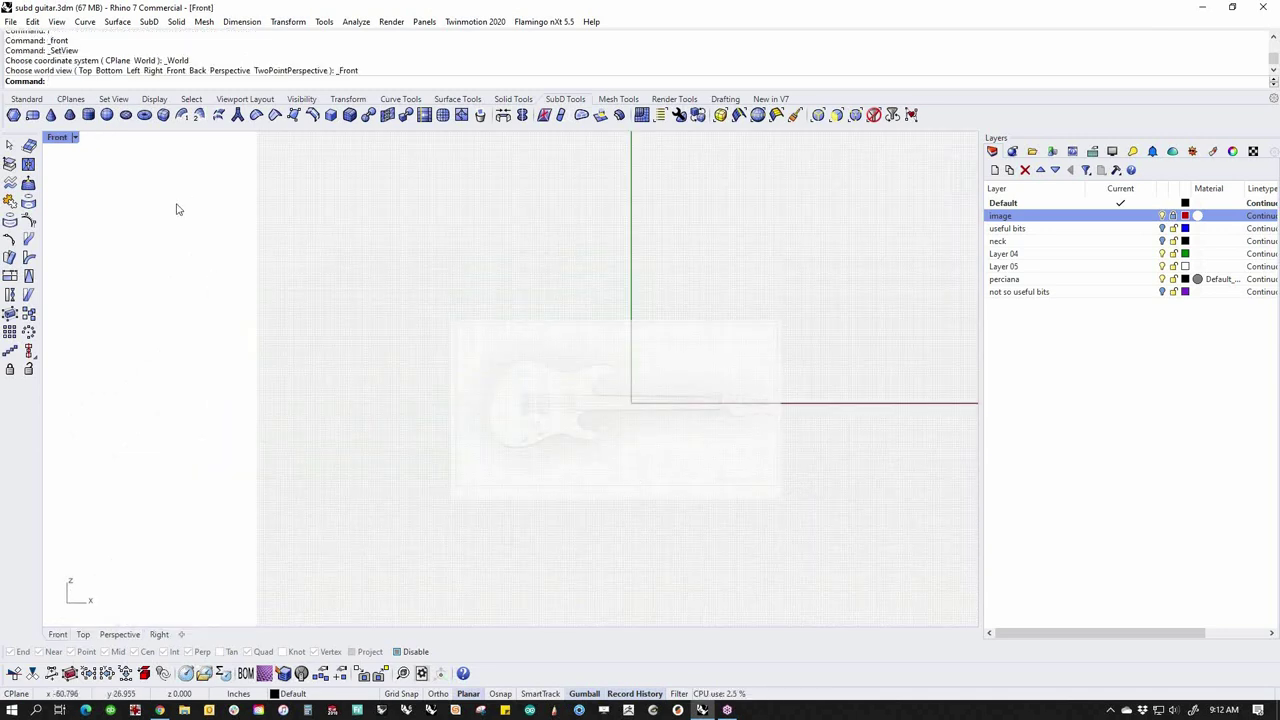
Draw a SubD-friendly degree-3 serpentine curve beside the guitar sketch, using ten widely spaced control points in a square zigzag
{"action": "left_click", "coordinate": [27, 99]}
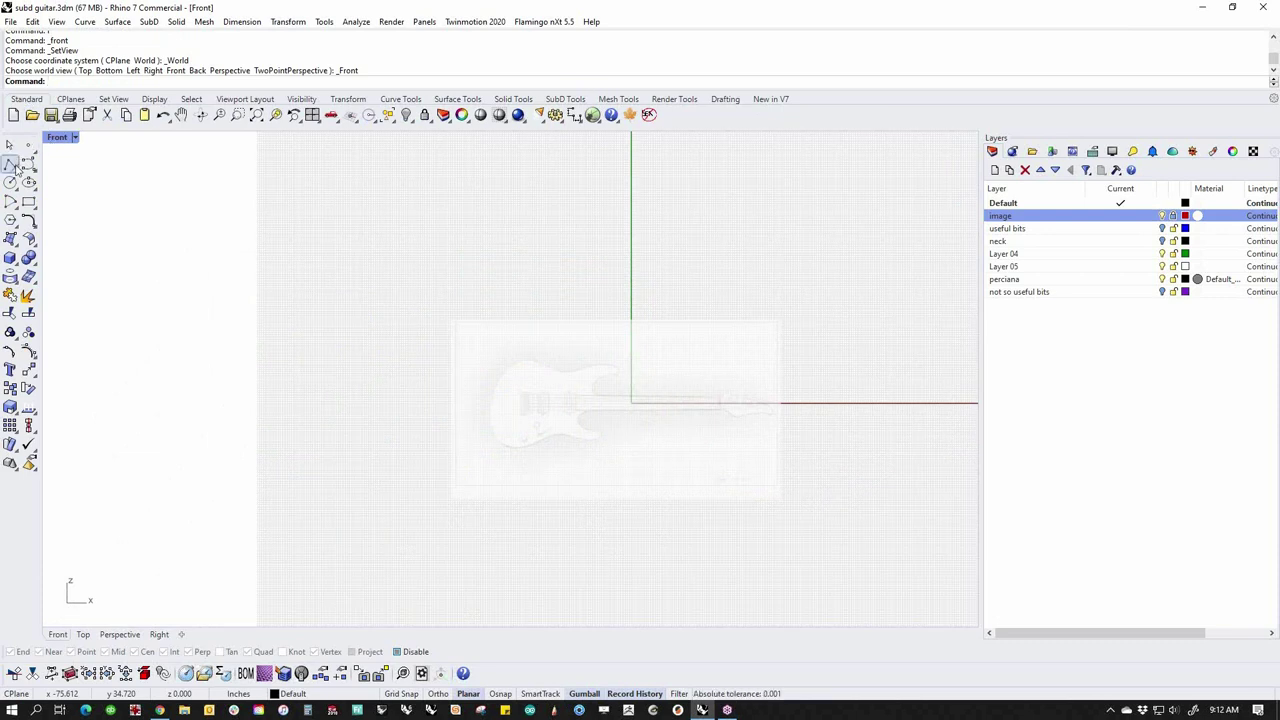
{"action": "left_click", "coordinate": [27, 164]}
{"action": "left_click", "coordinate": [336, 530]}
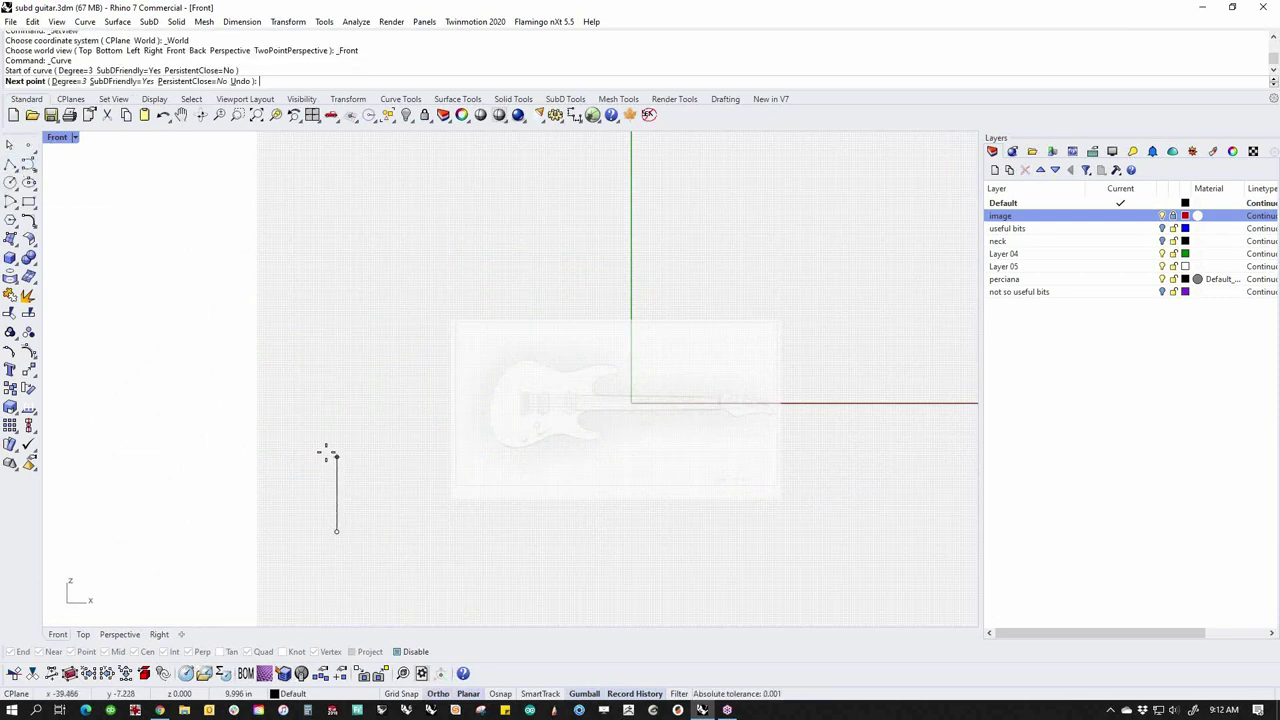
{"action": "left_click", "coordinate": [336, 451], "text": "shift"}
{"action": "left_click", "coordinate": [428, 450]}
{"action": "left_click", "coordinate": [426, 388]}
{"action": "left_click", "coordinate": [336, 389]}
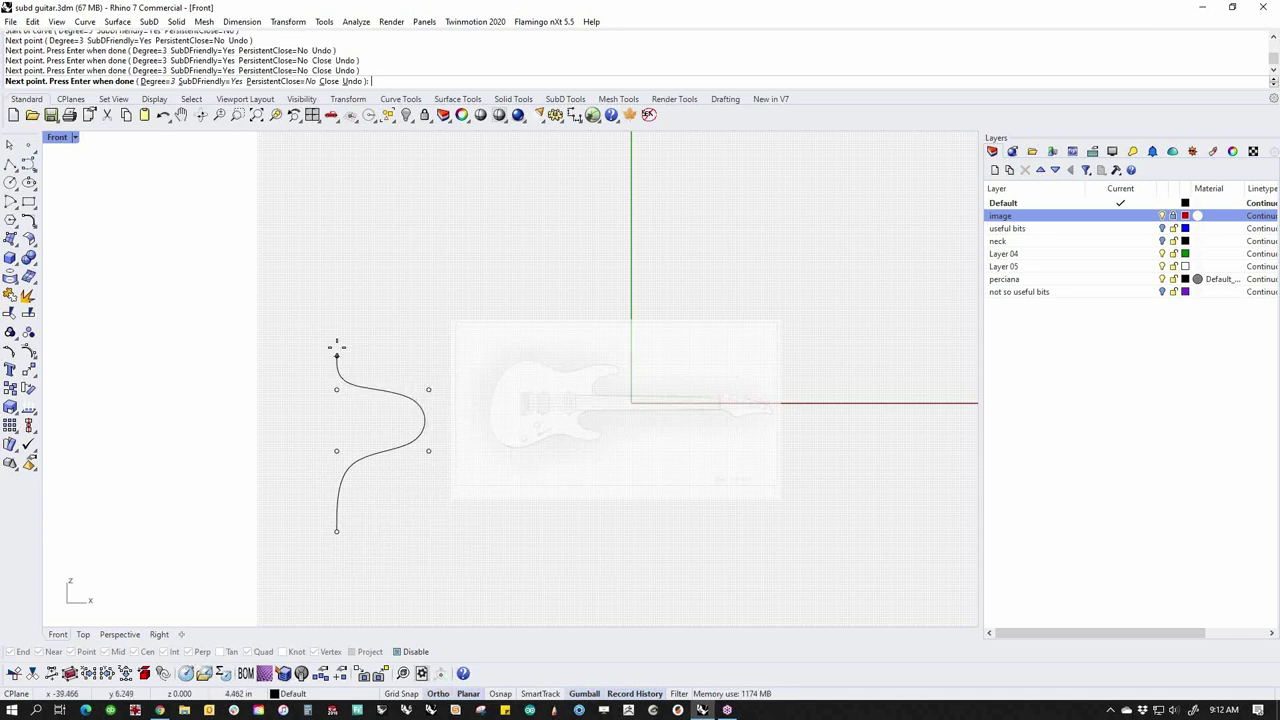
{"action": "left_click", "coordinate": [336, 320]}
{"action": "left_click", "coordinate": [420, 320]}
{"action": "left_click", "coordinate": [420, 231]}
{"action": "left_click", "coordinate": [330, 162]}
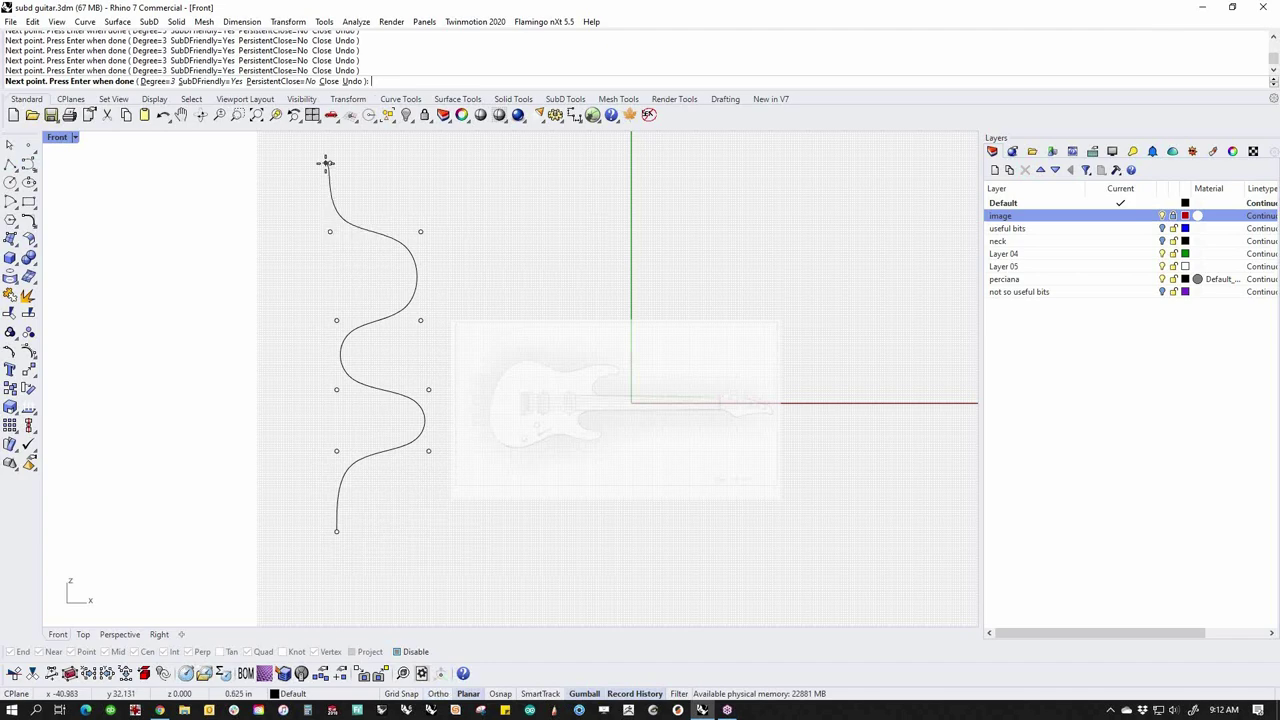
{"action": "key", "text": "Return"}
Turn on the control points of the serpentine curve
{"action": "scroll", "coordinate": [390, 443], "scroll_direction": "up", "scroll_amount": 4}
{"action": "left_click_drag", "start_coordinate": [451, 496], "coordinate": [369, 428]}
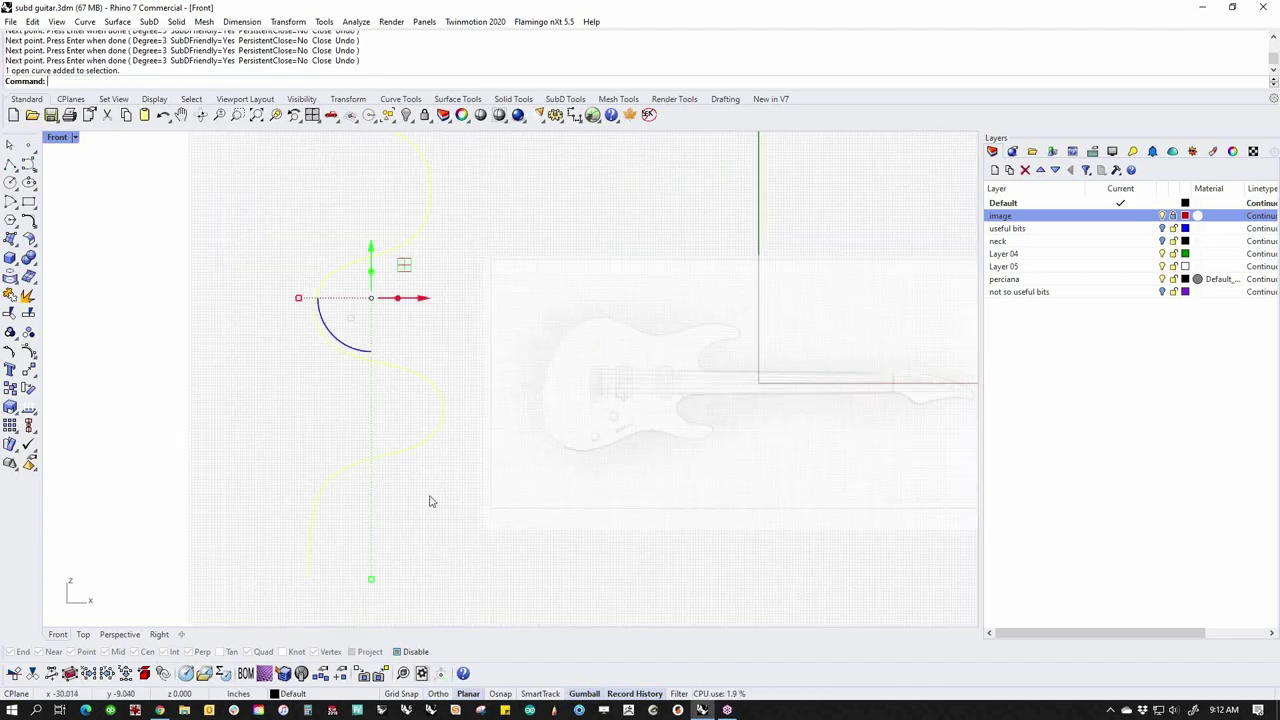
{"action": "middle_click", "coordinate": [443, 505]}
{"action": "left_click", "coordinate": [460, 535]}
{"action": "right_click_drag", "start_coordinate": [426, 551], "coordinate": [363, 543]}
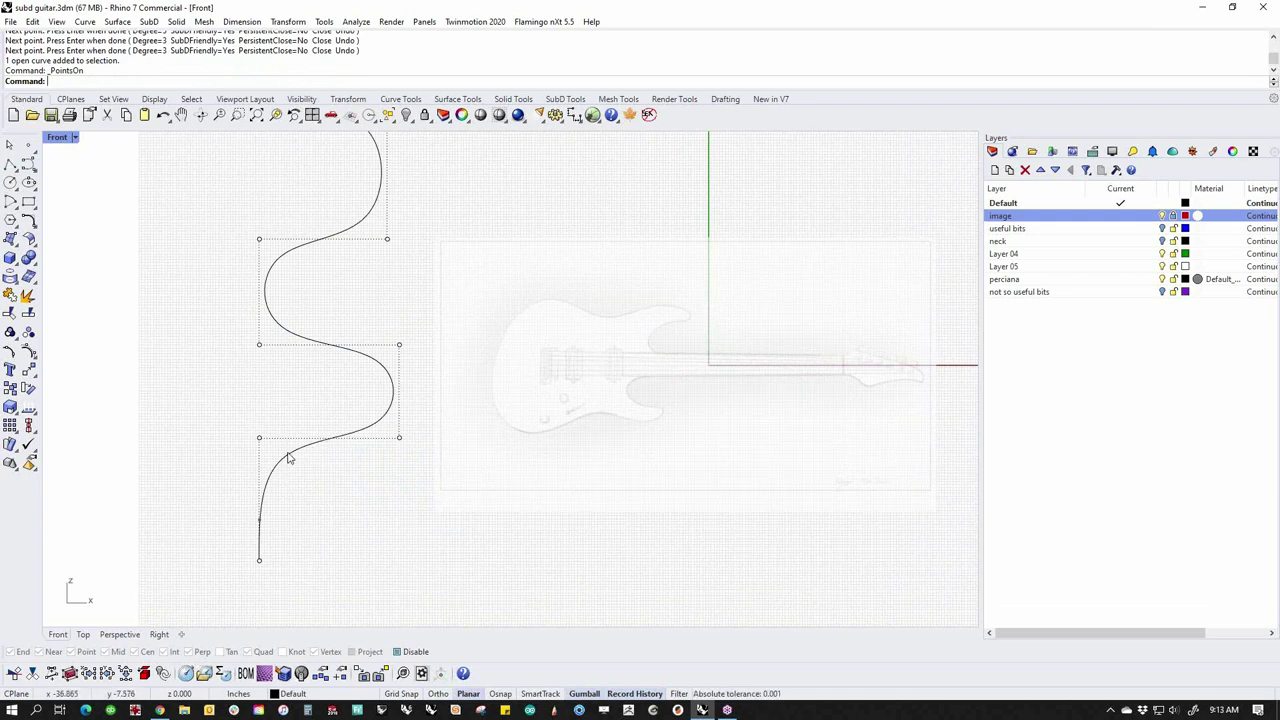
Highlight the three lowest control points that shape the serpentine curve's first bend, and clear the selection
{"action": "left_click", "coordinate": [259, 561]}
{"action": "left_click_drag", "start_coordinate": [234, 421], "coordinate": [313, 490], "text": "shift"}
{"action": "left_click_drag", "start_coordinate": [407, 443], "coordinate": [413, 429], "text": "shift"}
{"action": "left_click", "coordinate": [418, 530]}
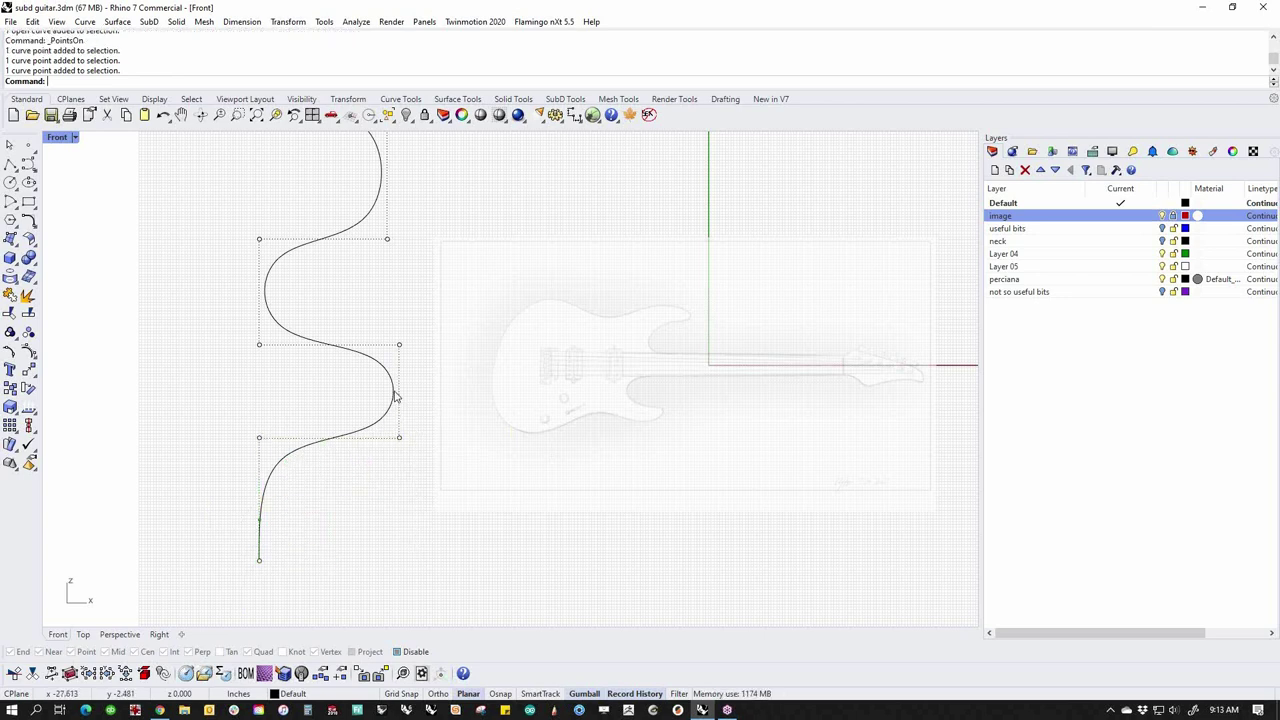
Highlight two overlapping sets of three control points around the serpentine curve's lower outward bend, and clear the selection
{"action": "left_click_drag", "start_coordinate": [237, 414], "coordinate": [280, 460]}
{"action": "left_click_drag", "start_coordinate": [376, 470], "coordinate": [409, 434], "text": "shift"}
{"action": "left_click_drag", "start_coordinate": [383, 326], "coordinate": [432, 368], "text": "shift"}
{"action": "left_click", "coordinate": [446, 395]}
{"action": "left_click_drag", "start_coordinate": [390, 455], "coordinate": [411, 427]}
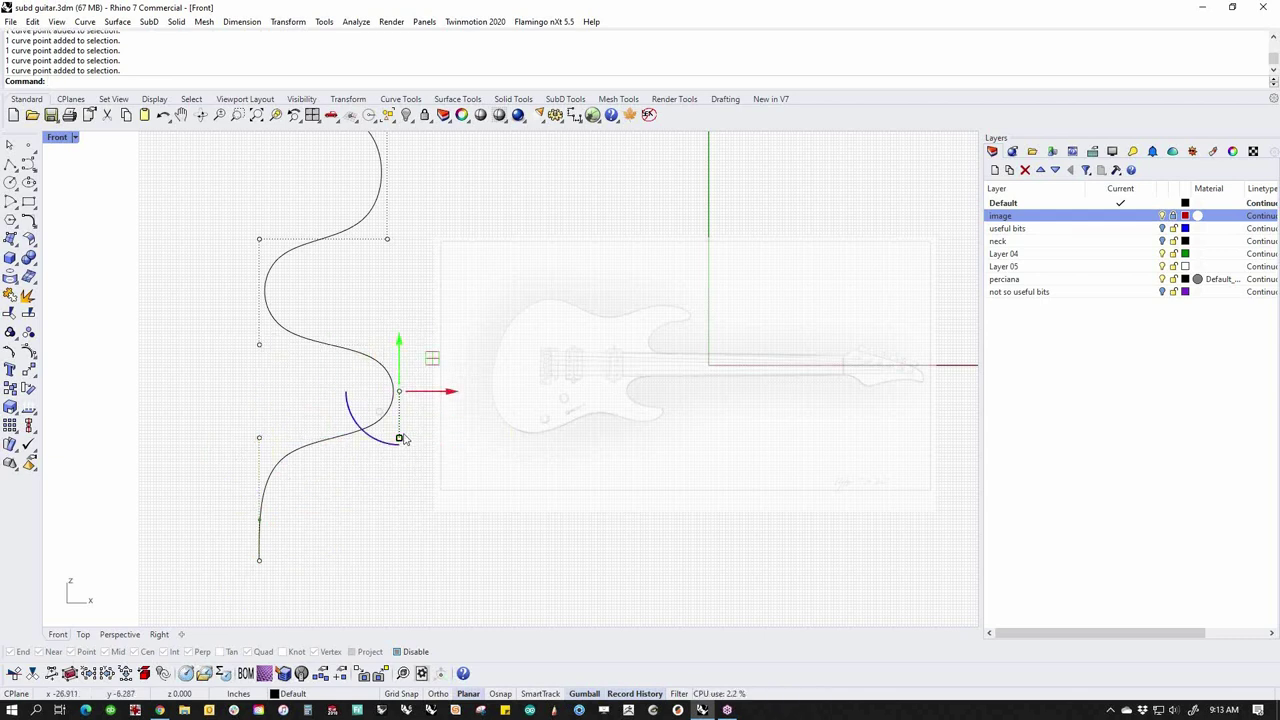
{"action": "left_click_drag", "start_coordinate": [230, 342], "coordinate": [276, 364], "text": "shift"}
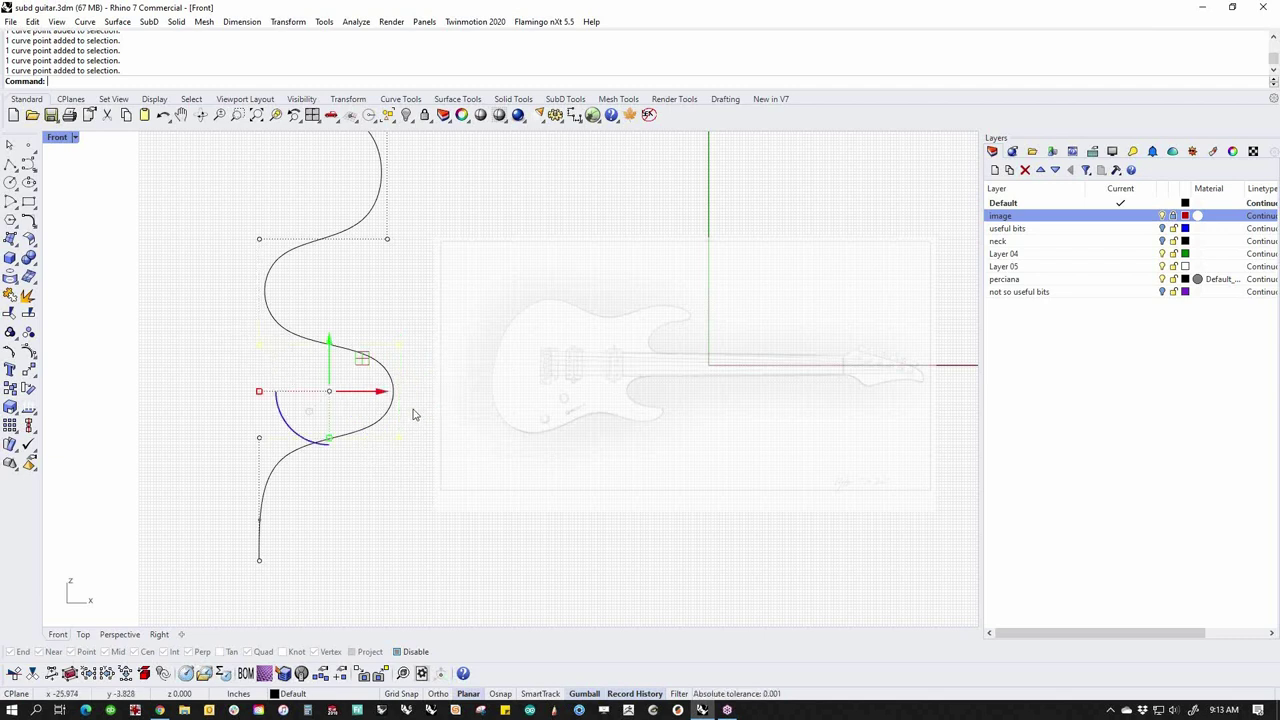
{"action": "left_click", "coordinate": [388, 484]}
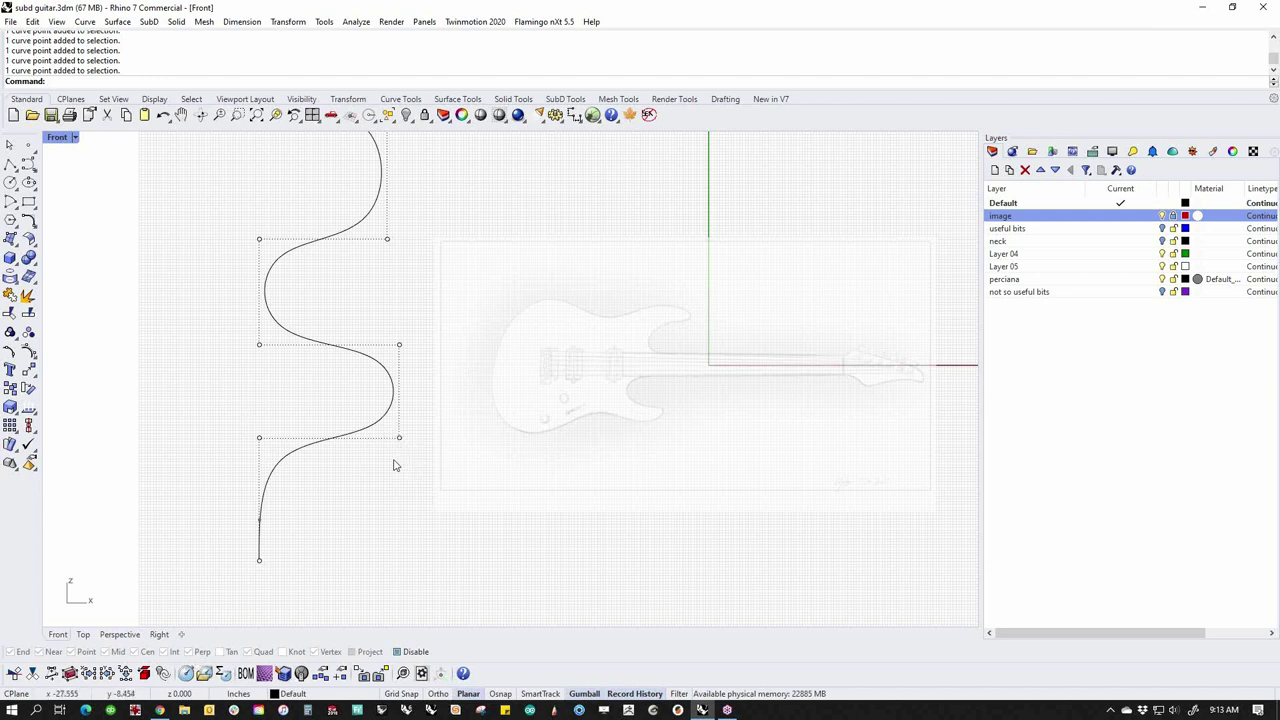
Highlight the three control points leading into the lower outward bend and the three lowest ones, clearing the selection after each
{"action": "left_click", "coordinate": [259, 437]}
{"action": "left_click_drag", "start_coordinate": [378, 453], "coordinate": [424, 417]}
{"action": "left_click_drag", "start_coordinate": [386, 314], "coordinate": [434, 384], "text": "shift"}
{"action": "left_click", "coordinate": [277, 577]}
{"action": "left_click_drag", "start_coordinate": [214, 410], "coordinate": [447, 481]}
{"action": "left_click_drag", "start_coordinate": [174, 527], "coordinate": [330, 604], "text": "shift"}
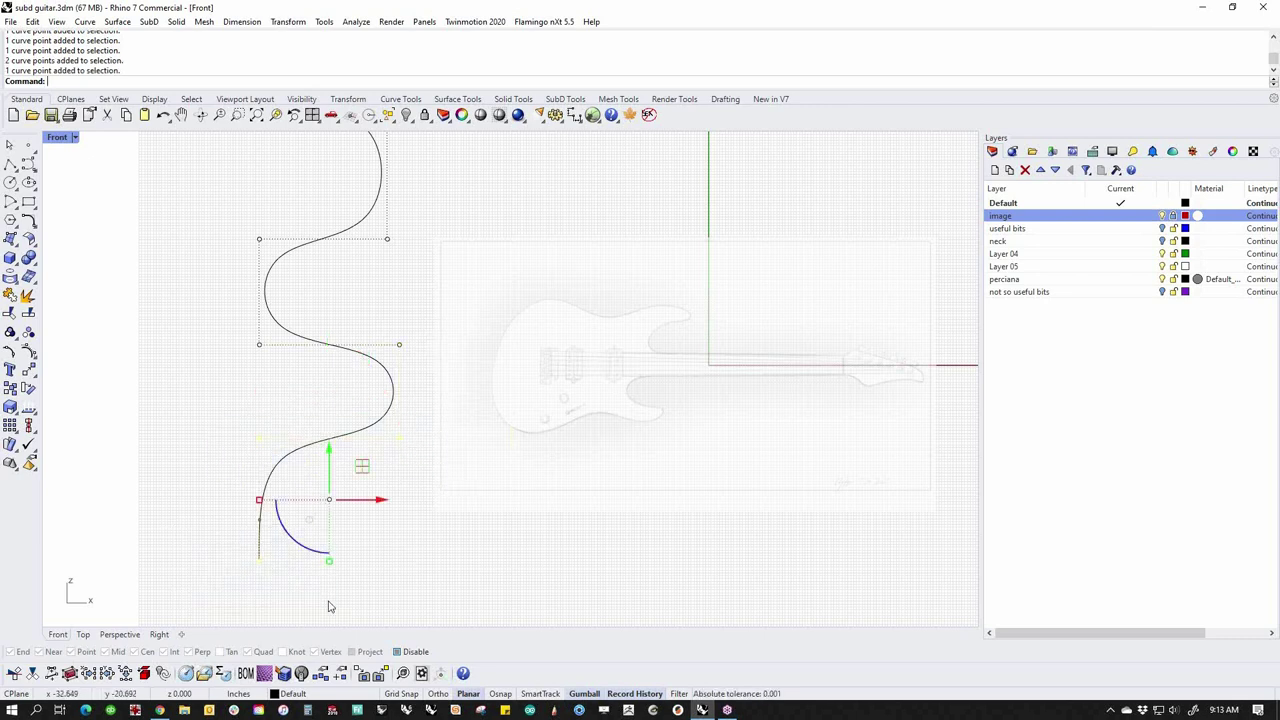
{"action": "left_click", "coordinate": [389, 543]}
Highlight the three control points of the lower outward bend as a group, and clear the selection with the whole curve in view
{"action": "left_click_drag", "start_coordinate": [240, 422], "coordinate": [484, 492]}
{"action": "key", "text": "alt+Up"}
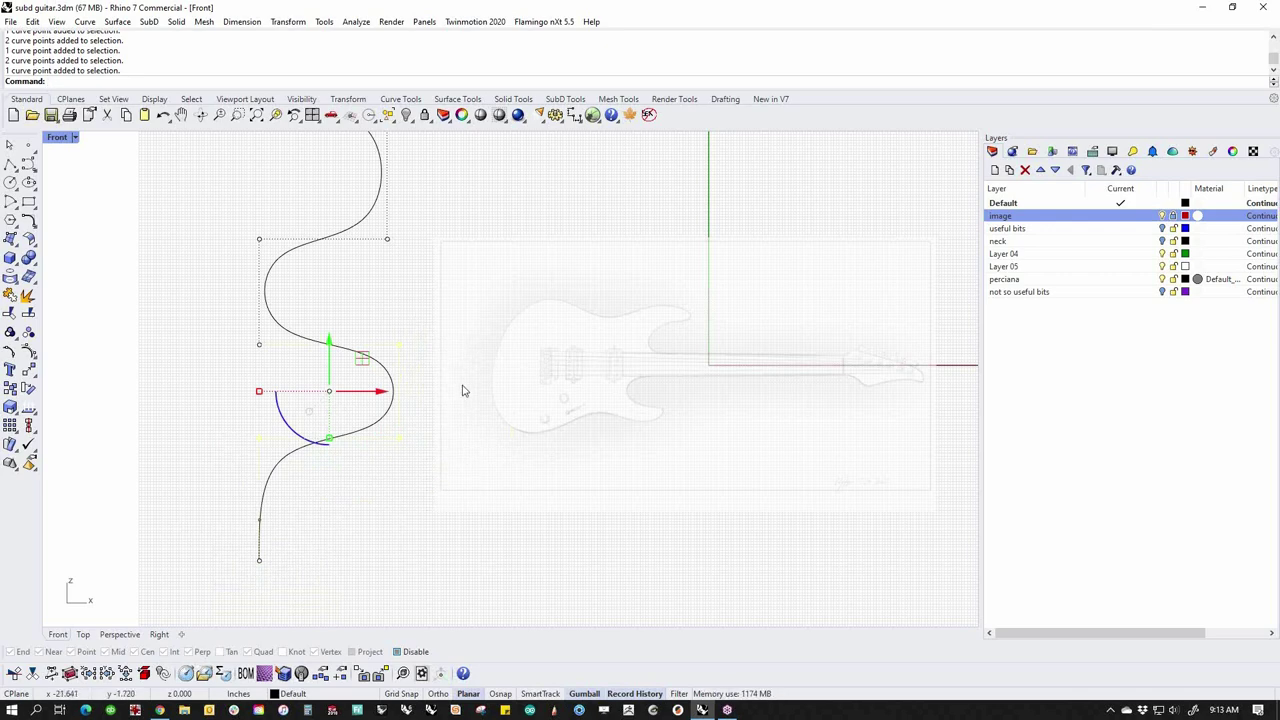
{"action": "scroll", "coordinate": [474, 451], "scroll_direction": "down", "scroll_amount": 4}
{"action": "right_click_drag", "start_coordinate": [496, 470], "coordinate": [604, 496]}
{"action": "left_click", "coordinate": [512, 532]}
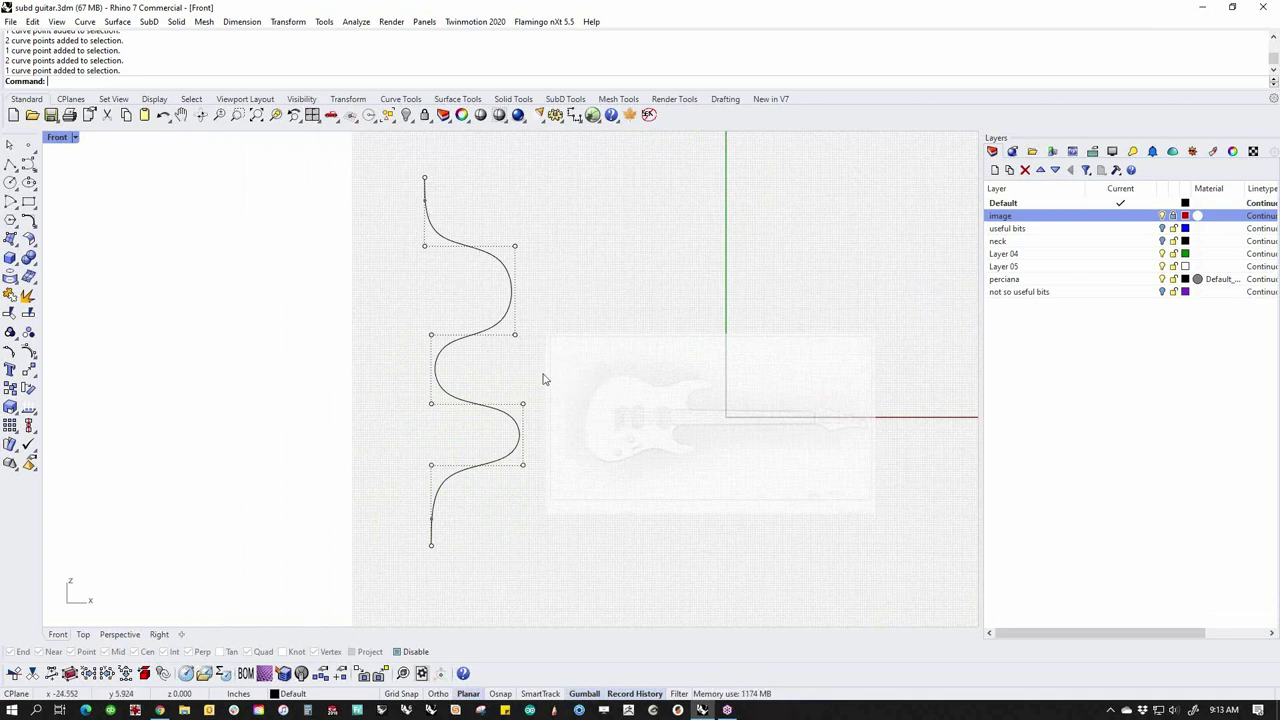
Delete the serpentine curve, and undo the deletion
{"action": "left_click", "coordinate": [519, 457]}
{"action": "key", "text": "Delete"}
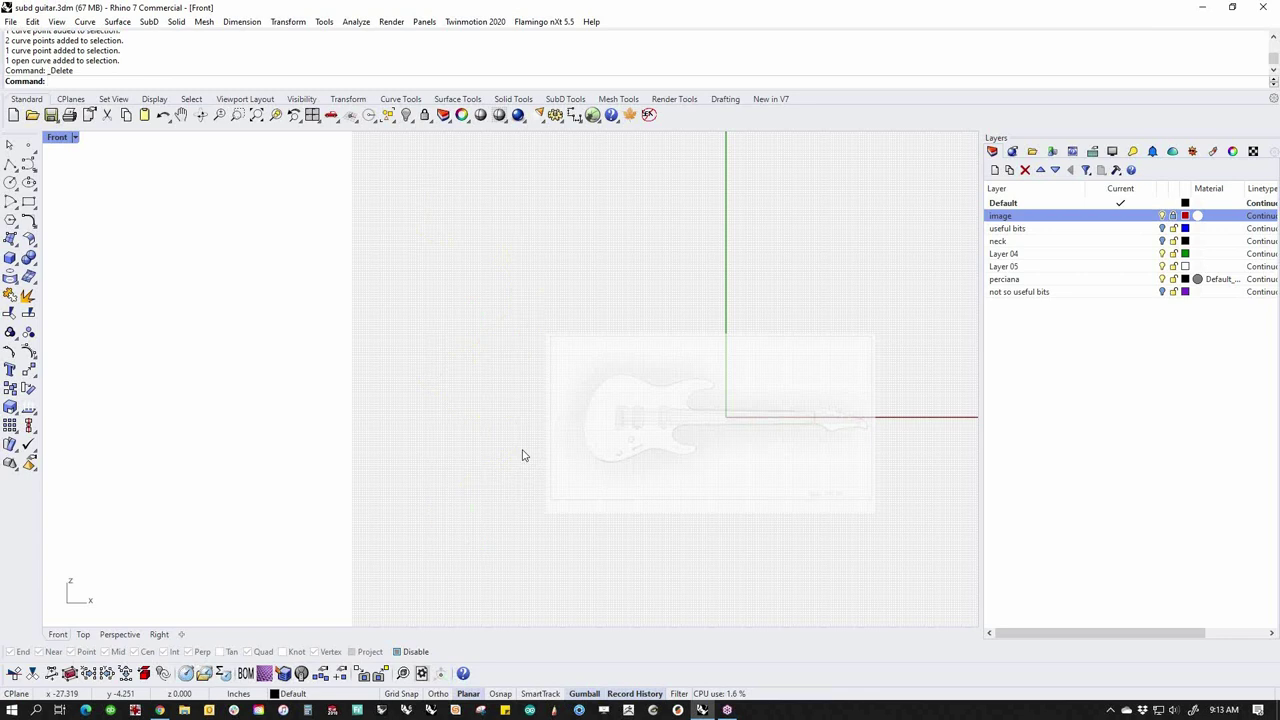
{"action": "key", "text": "ctrl+z"}
Highlight the lower outward bend's three control points together and one at a time, and clear the selection
{"action": "scroll", "coordinate": [486, 445], "scroll_direction": "up", "scroll_amount": 2}
{"action": "mouse_move", "coordinate": [370, 443]}
{"action": "left_mouse_down"}
{"action": "mouse_move", "coordinate": [423, 488]}
{"action": "mouse_move", "coordinate": [410, 467]}
{"action": "mouse_move", "coordinate": [571, 477]}
{"action": "left_mouse_up"}
{"action": "left_click_drag", "start_coordinate": [534, 356], "coordinate": [557, 393], "text": "shift"}
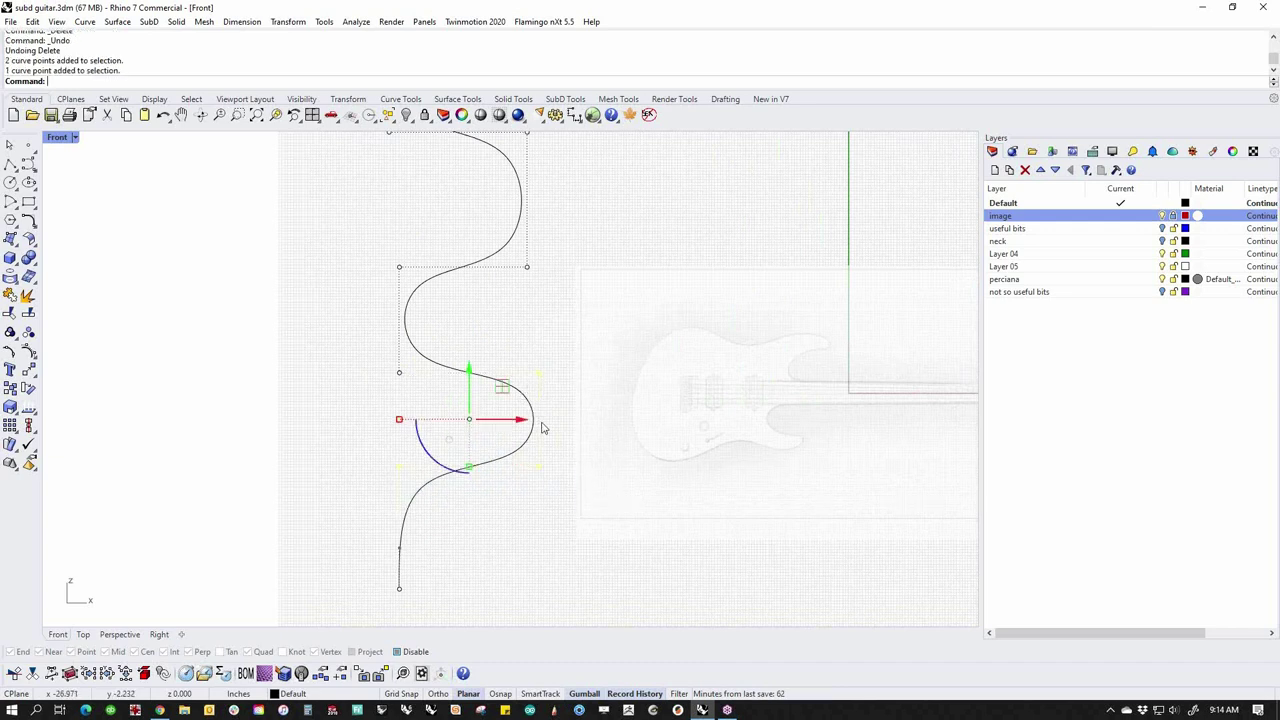
{"action": "left_click", "coordinate": [498, 487]}
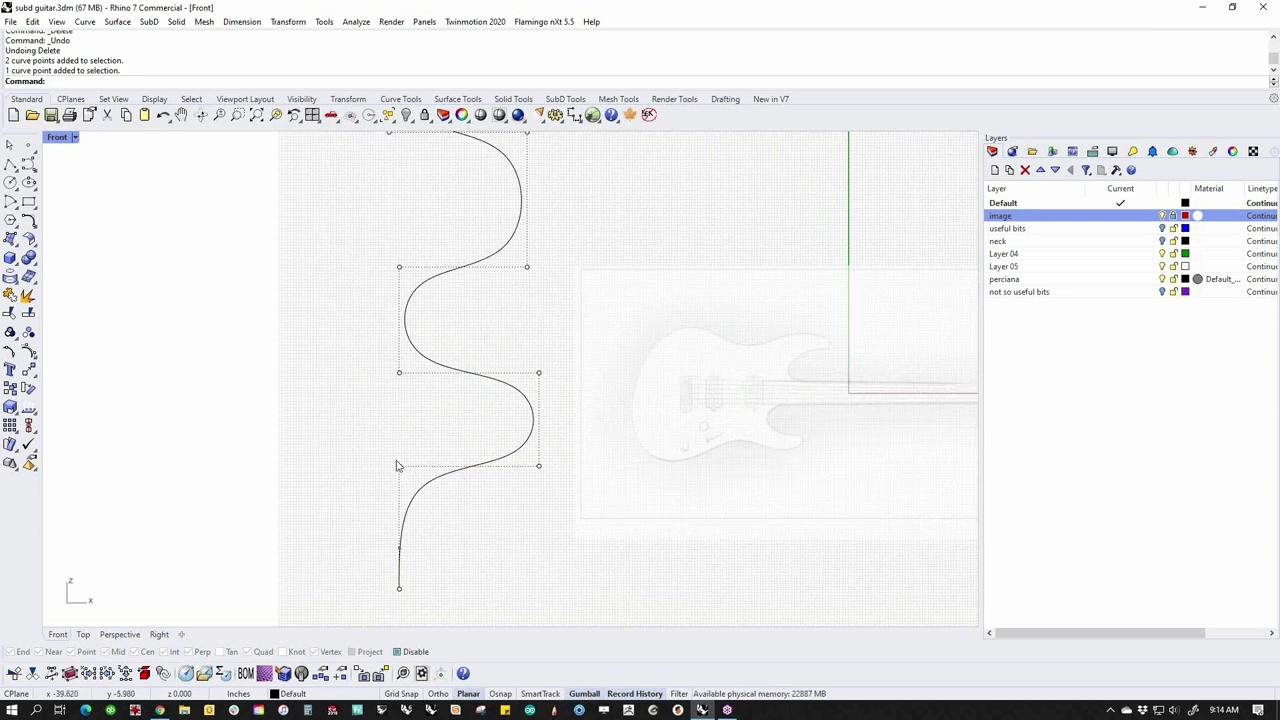
{"action": "left_click", "coordinate": [399, 466]}
{"action": "left_click", "coordinate": [539, 466]}
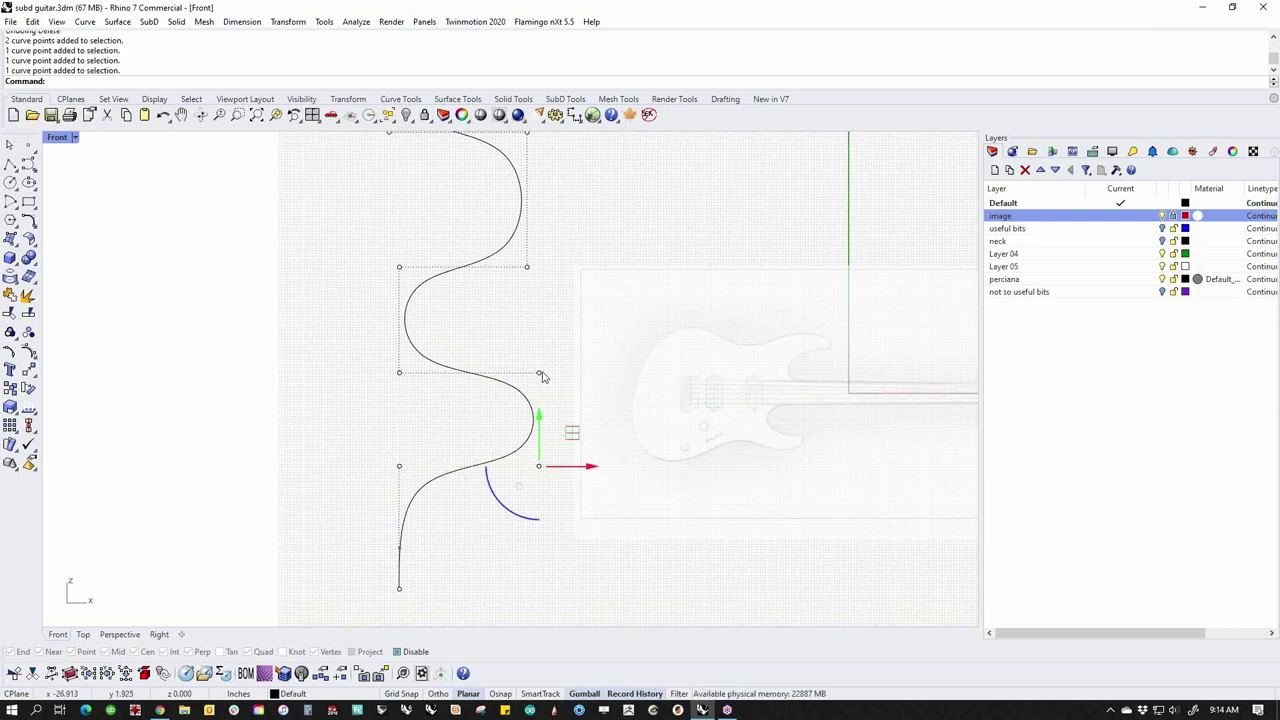
{"action": "left_click", "coordinate": [540, 373]}
{"action": "left_click", "coordinate": [561, 506]}
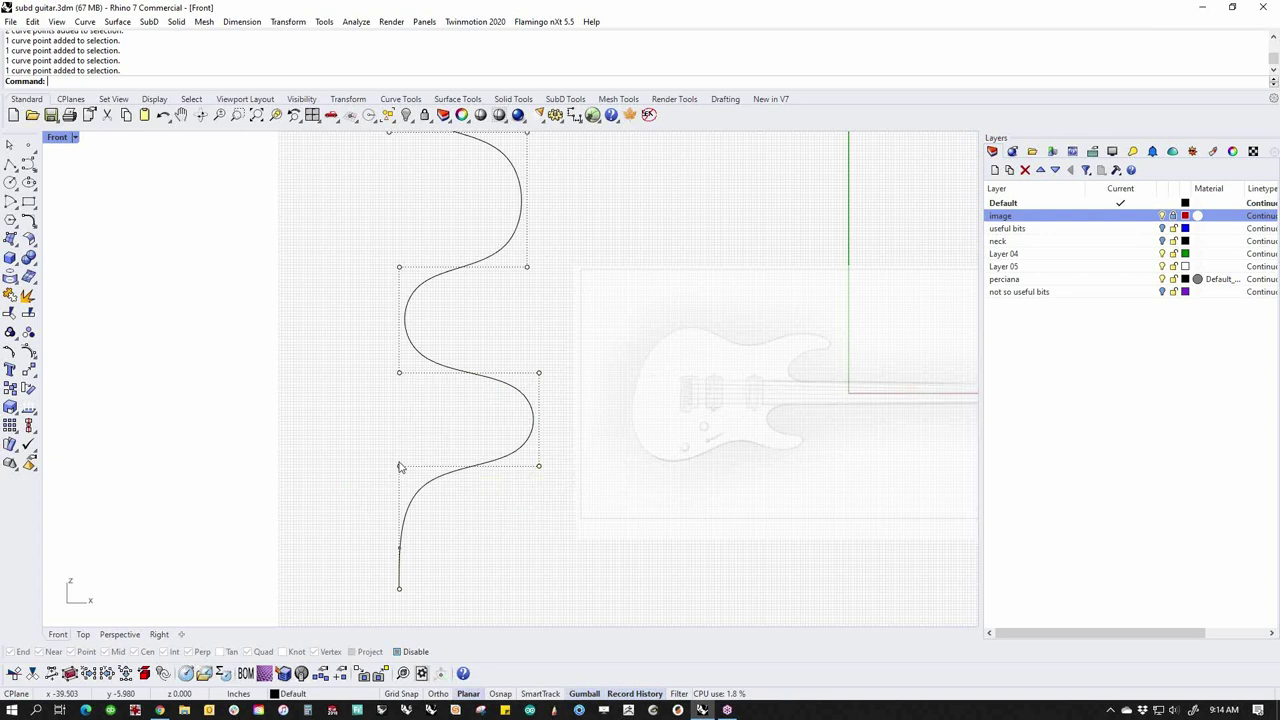
Try sharpening the lower outward bend by moving its two neighbouring control points close to its lower outer point, and undo both moves
{"action": "left_click", "coordinate": [539, 374]}
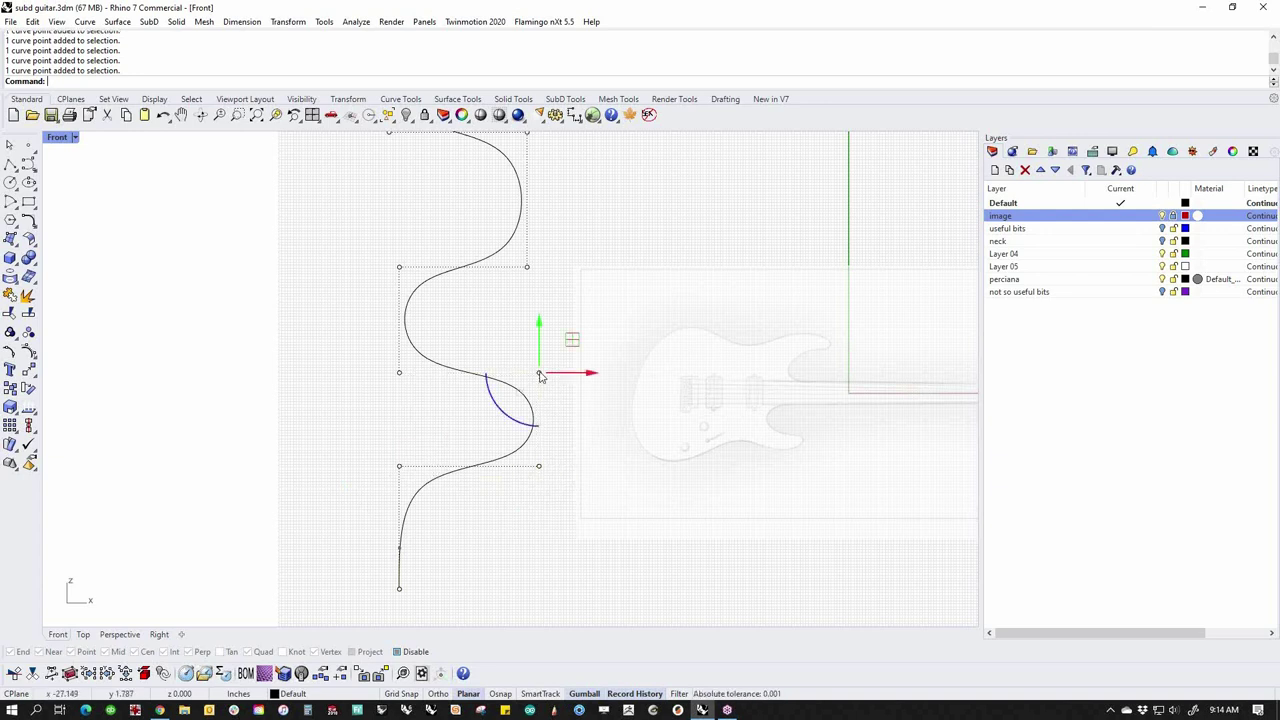
{"action": "left_click_drag", "start_coordinate": [543, 328], "coordinate": [538, 441]}
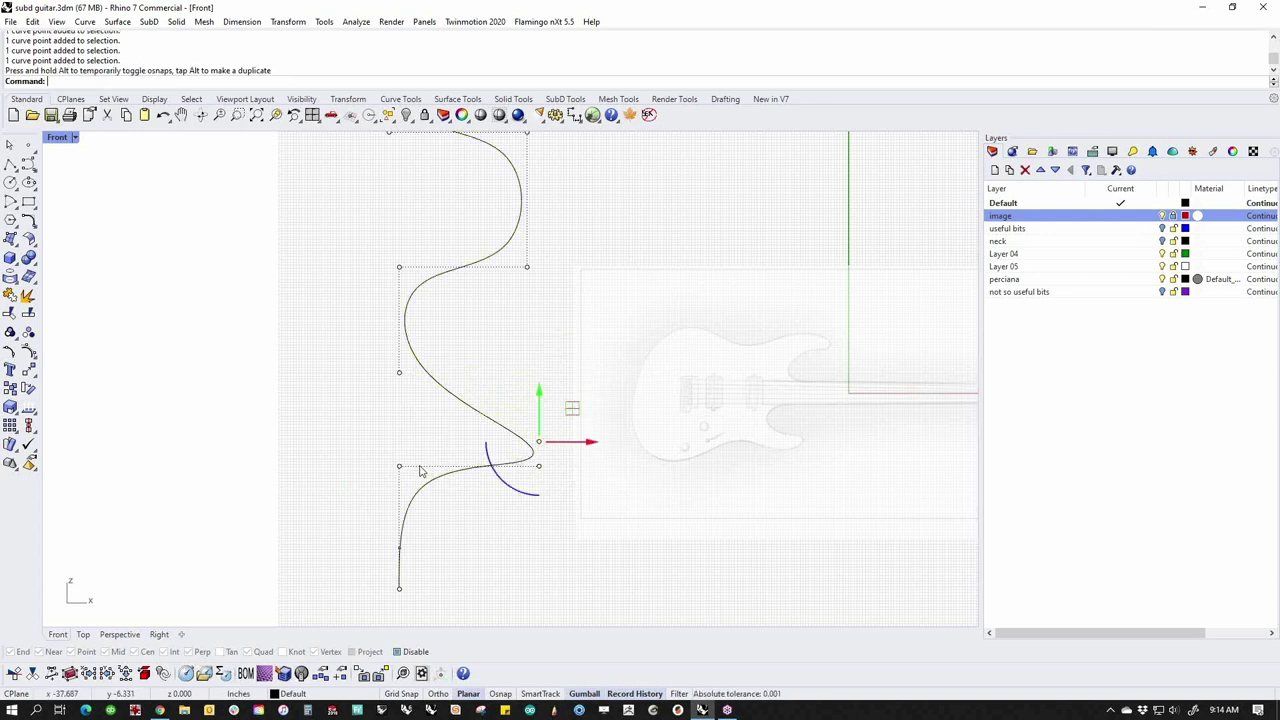
{"action": "left_click", "coordinate": [399, 466]}
{"action": "left_click_drag", "start_coordinate": [445, 473], "coordinate": [558, 471]}
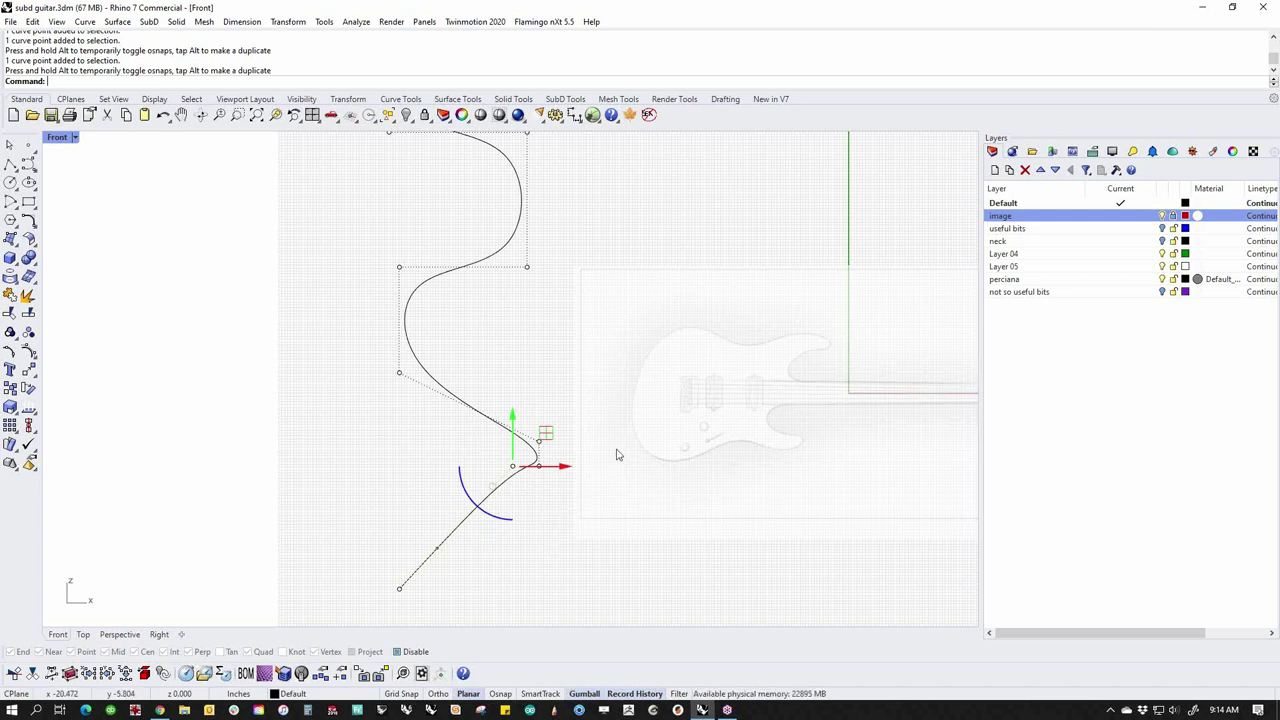
{"action": "key", "text": "ctrl+z"}
{"action": "key", "text": "ctrl+z"}
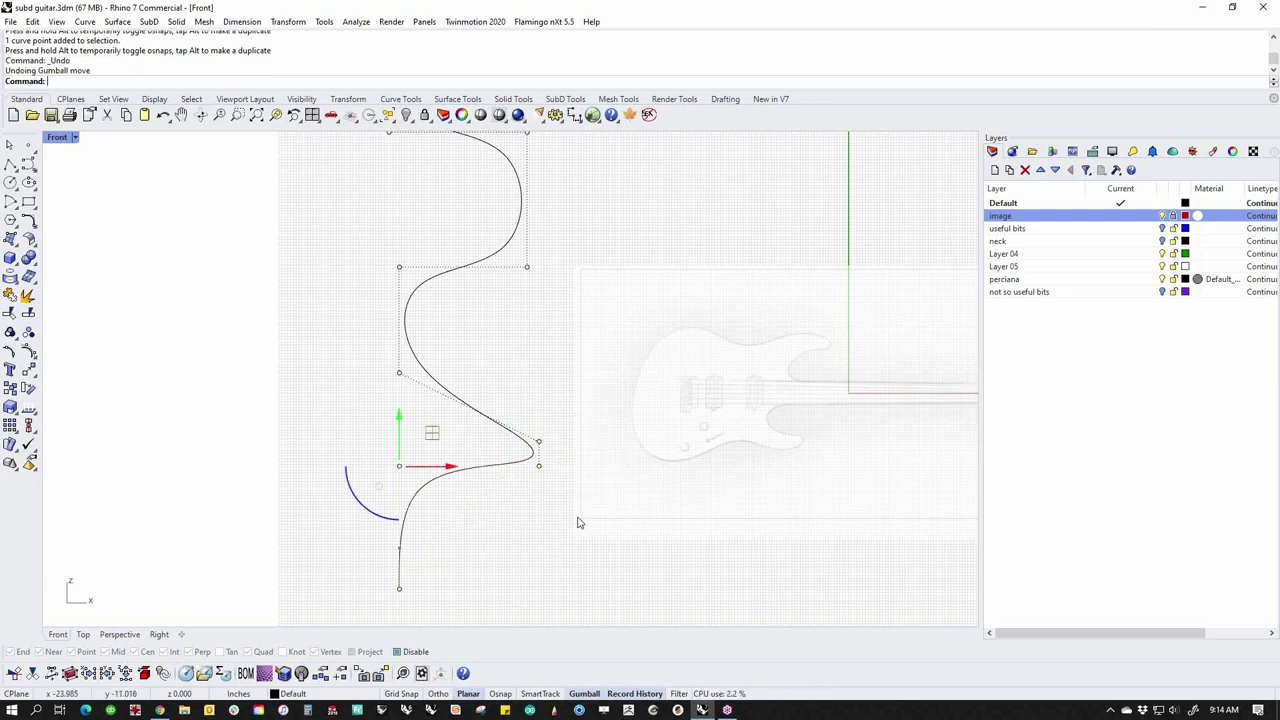
Start a second SubD-friendly curve beside the serpentine one, grouping three control points closely together to form a tight right-angle corner
{"action": "scroll", "coordinate": [522, 501], "scroll_direction": "down", "scroll_amount": 1}
{"action": "right_click_drag", "start_coordinate": [522, 496], "coordinate": [674, 502]}
{"action": "scroll", "coordinate": [466, 480], "scroll_direction": "down", "scroll_amount": 4}
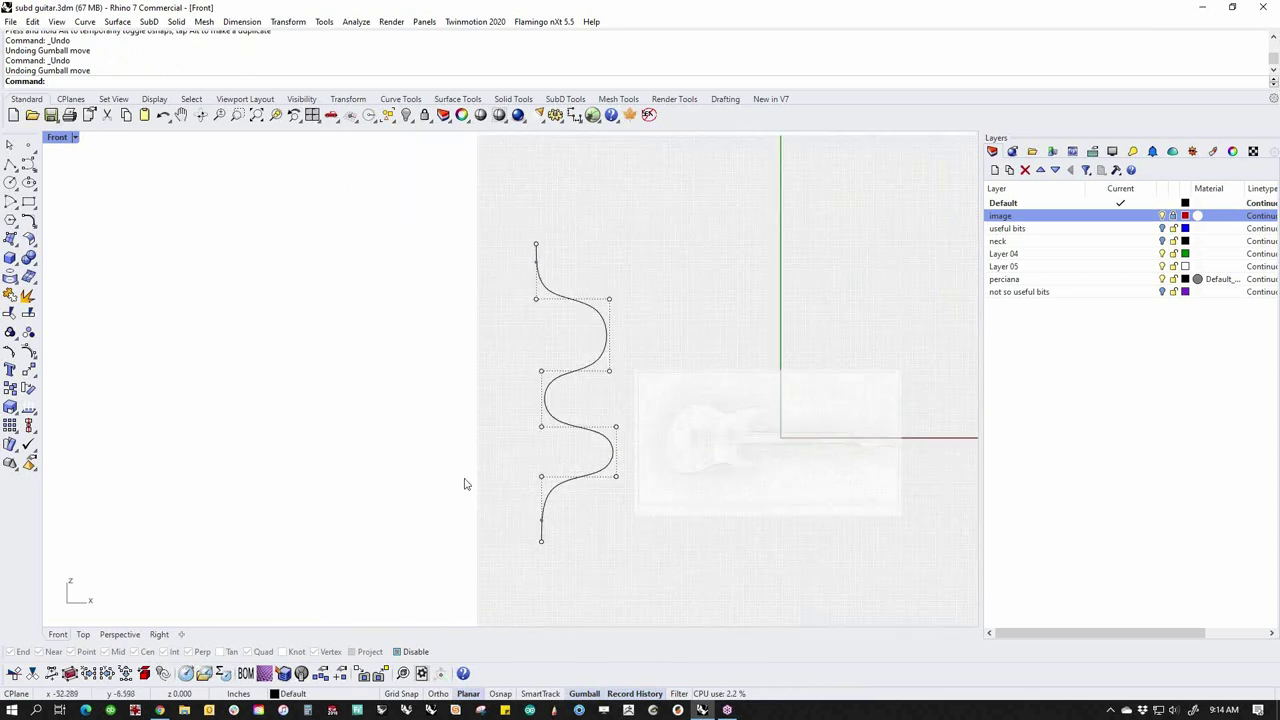
{"action": "right_click_drag", "start_coordinate": [466, 480], "coordinate": [313, 466]}
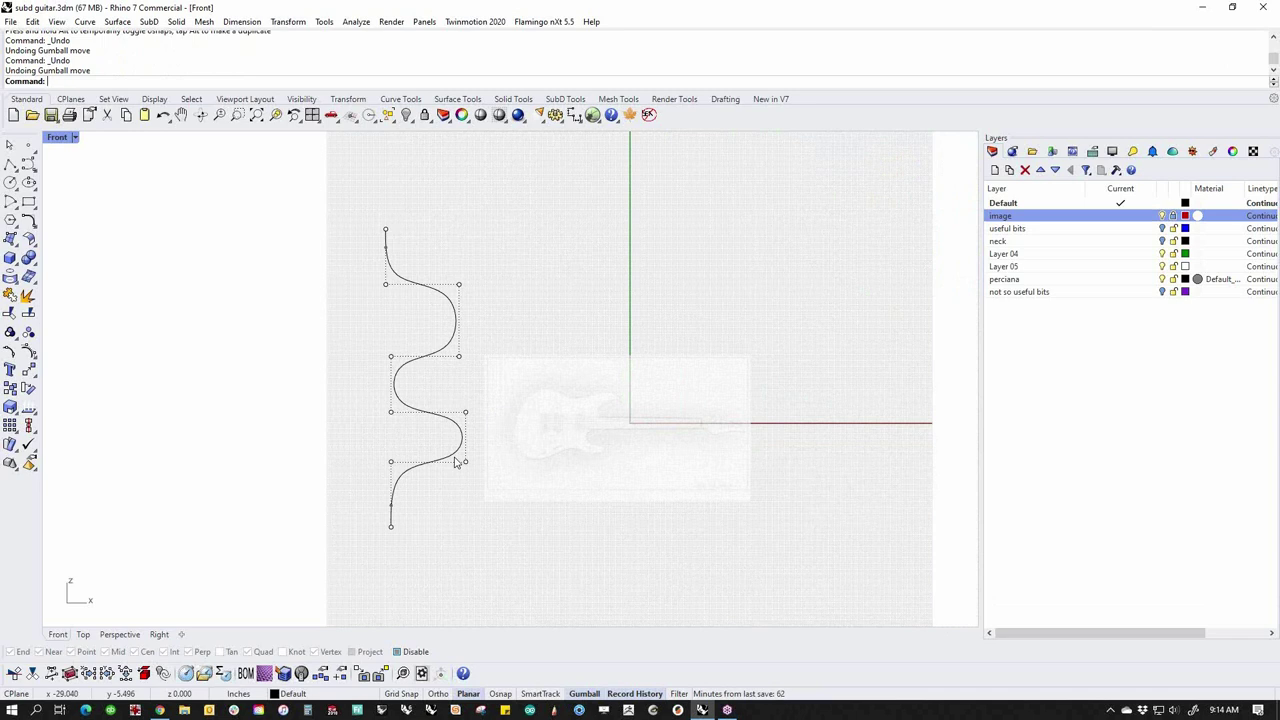
{"action": "left_click", "coordinate": [28, 164]}
{"action": "right_click_drag", "start_coordinate": [318, 500], "coordinate": [442, 475]}
{"action": "left_click", "coordinate": [391, 517]}
{"action": "key", "text": "shift"}
{"action": "left_click", "coordinate": [393, 470]}
{"action": "left_click", "coordinate": [393, 453]}
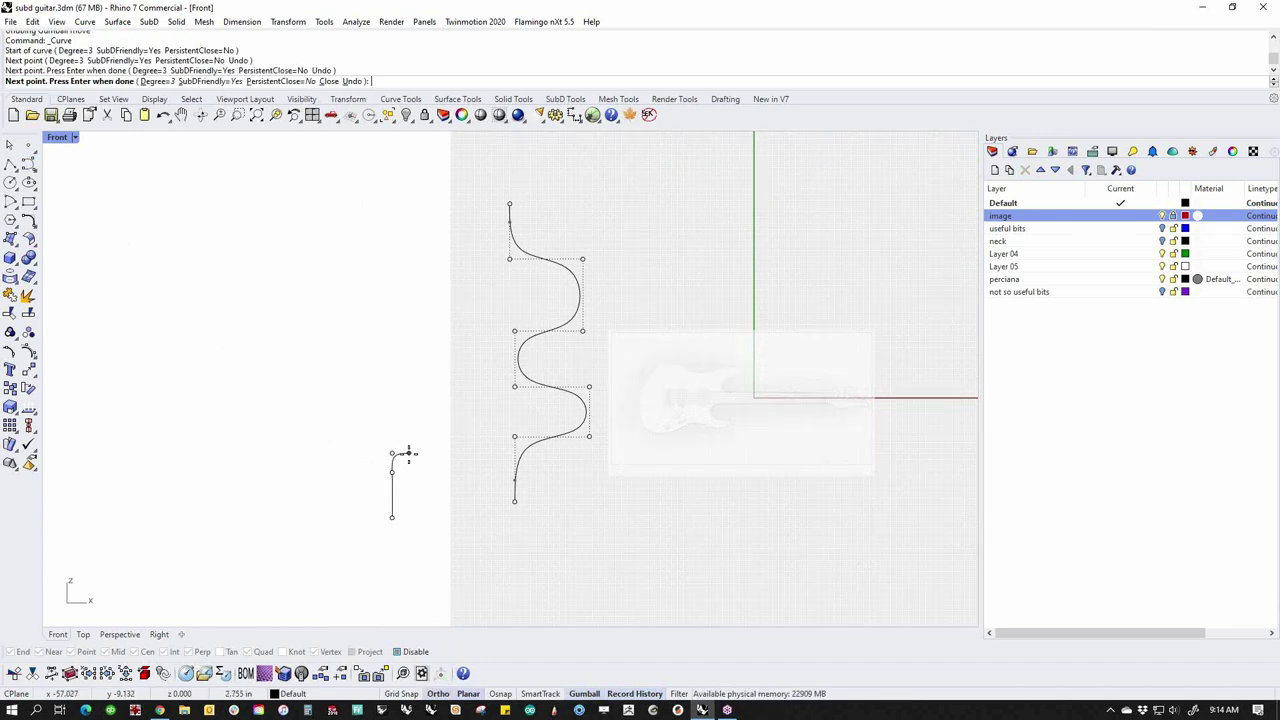
{"action": "left_click", "coordinate": [409, 451]}
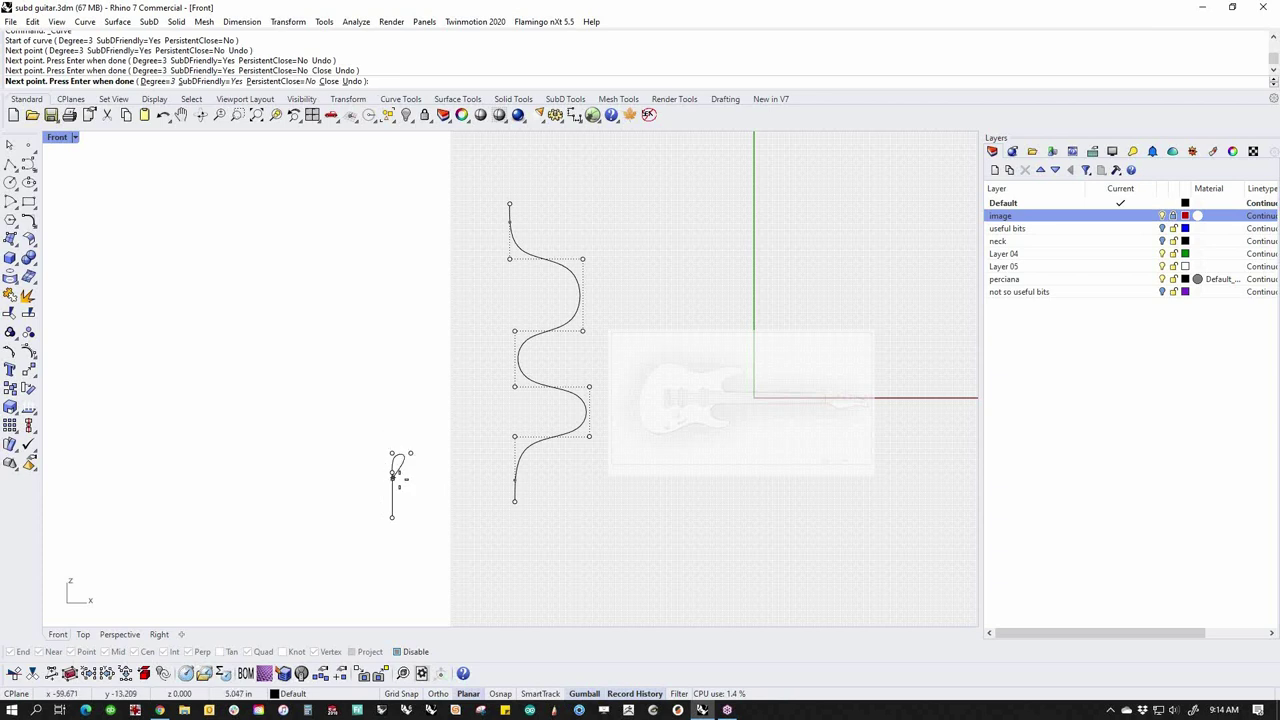
Extend the second curve through two more right-angle corners with closely spaced control points and straight runs between them, and finish it
{"action": "key", "text": "shift"}
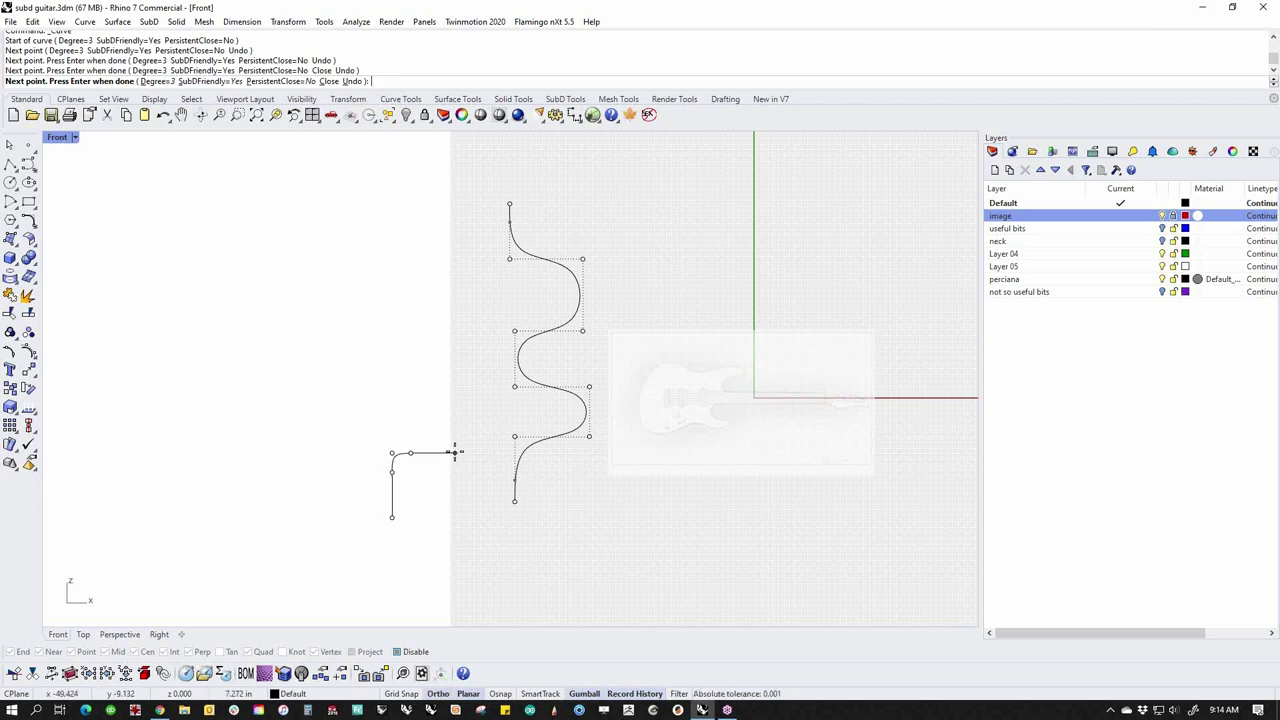
{"action": "left_click", "coordinate": [455, 453]}
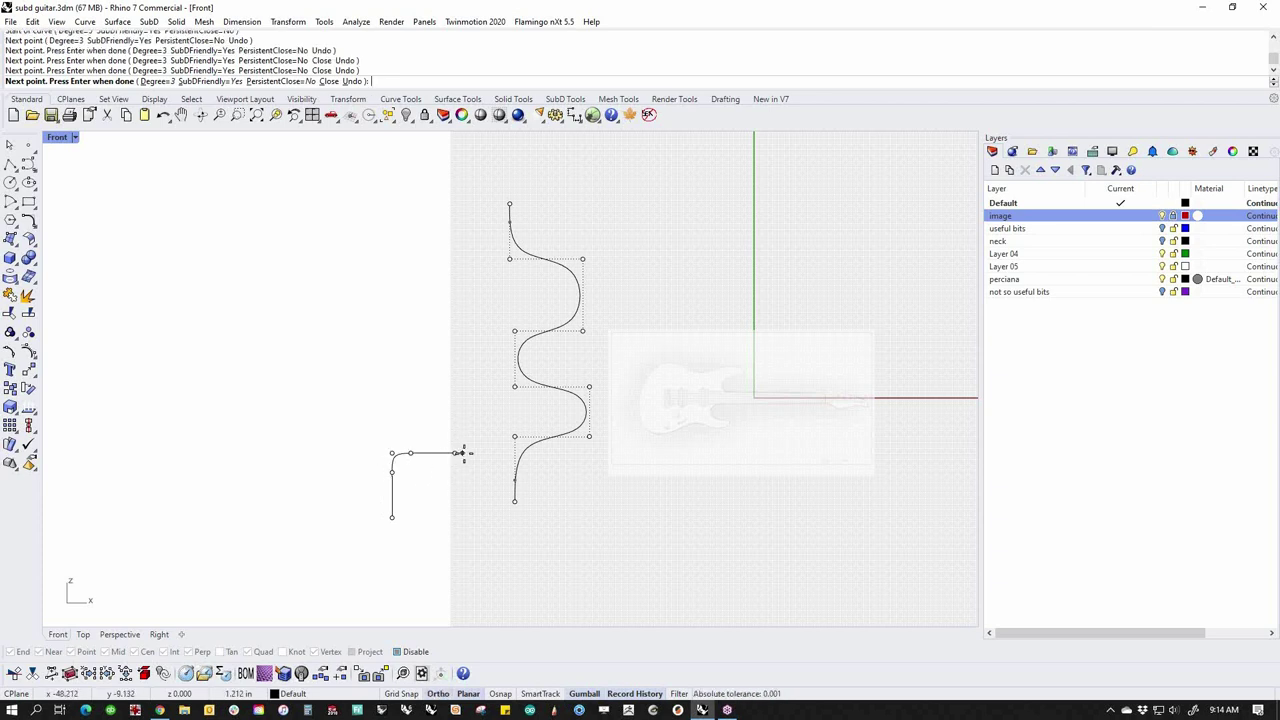
{"action": "left_click", "coordinate": [492, 453]}
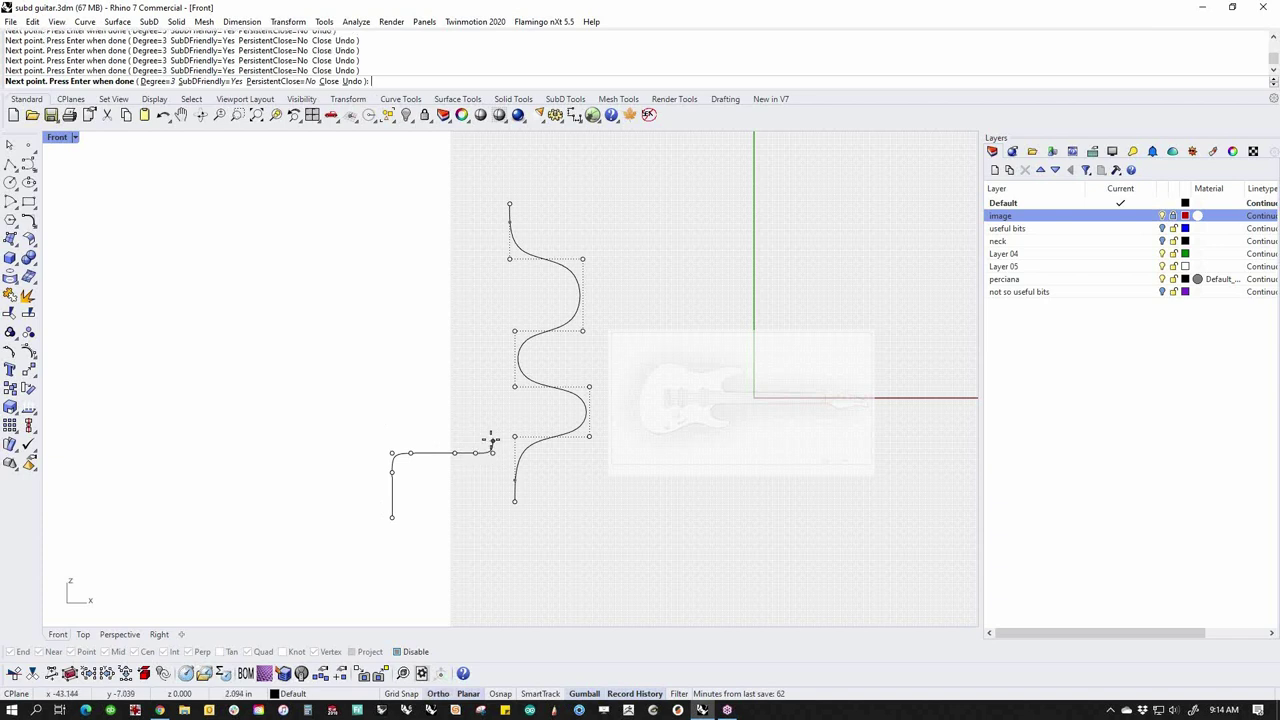
{"action": "left_click", "coordinate": [492, 394]}
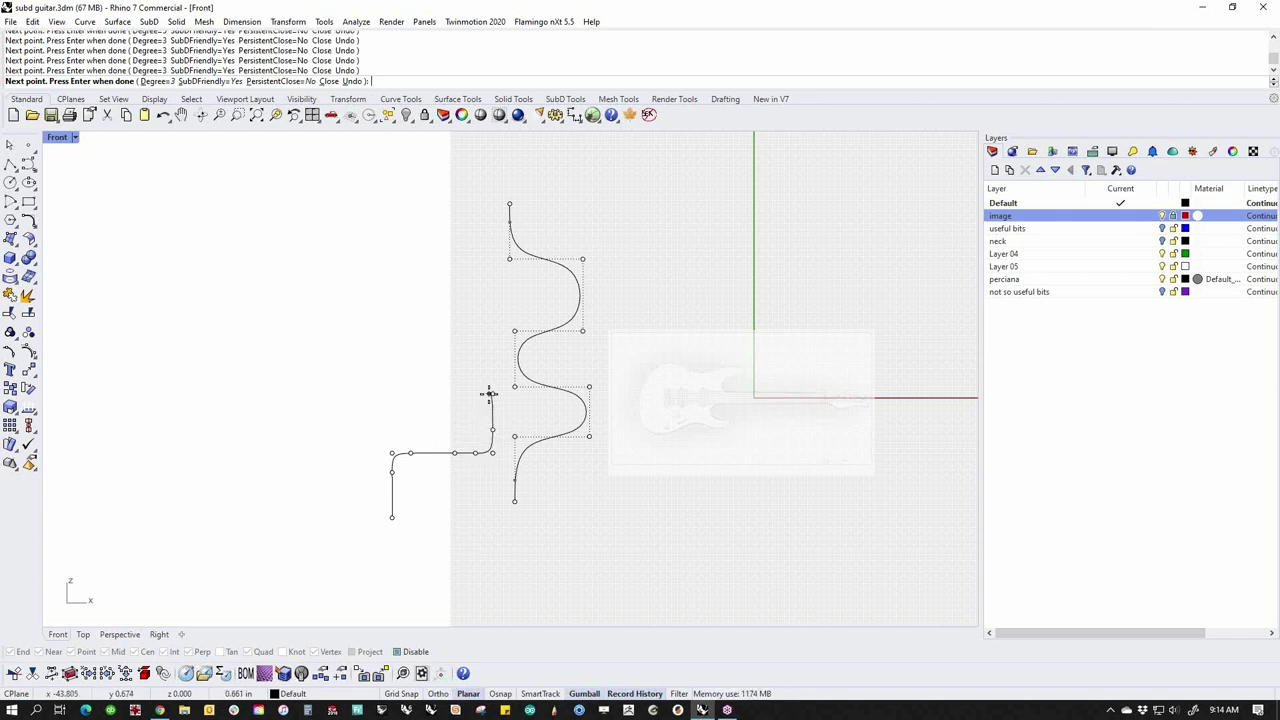
{"action": "left_click", "coordinate": [493, 368]}
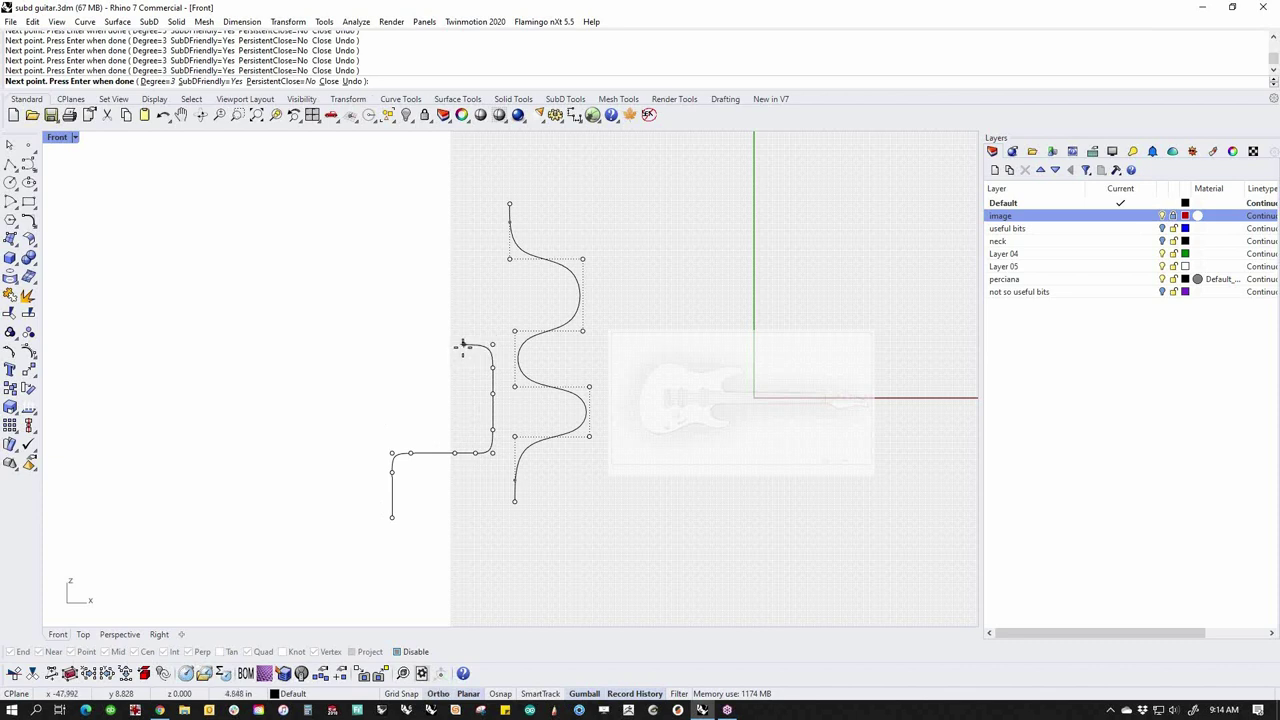
{"action": "left_click", "coordinate": [463, 344]}
{"action": "key", "text": "Return"}
Turn on the control points of the new stepped curve
{"action": "scroll", "coordinate": [451, 461], "scroll_direction": "up", "scroll_amount": 4}
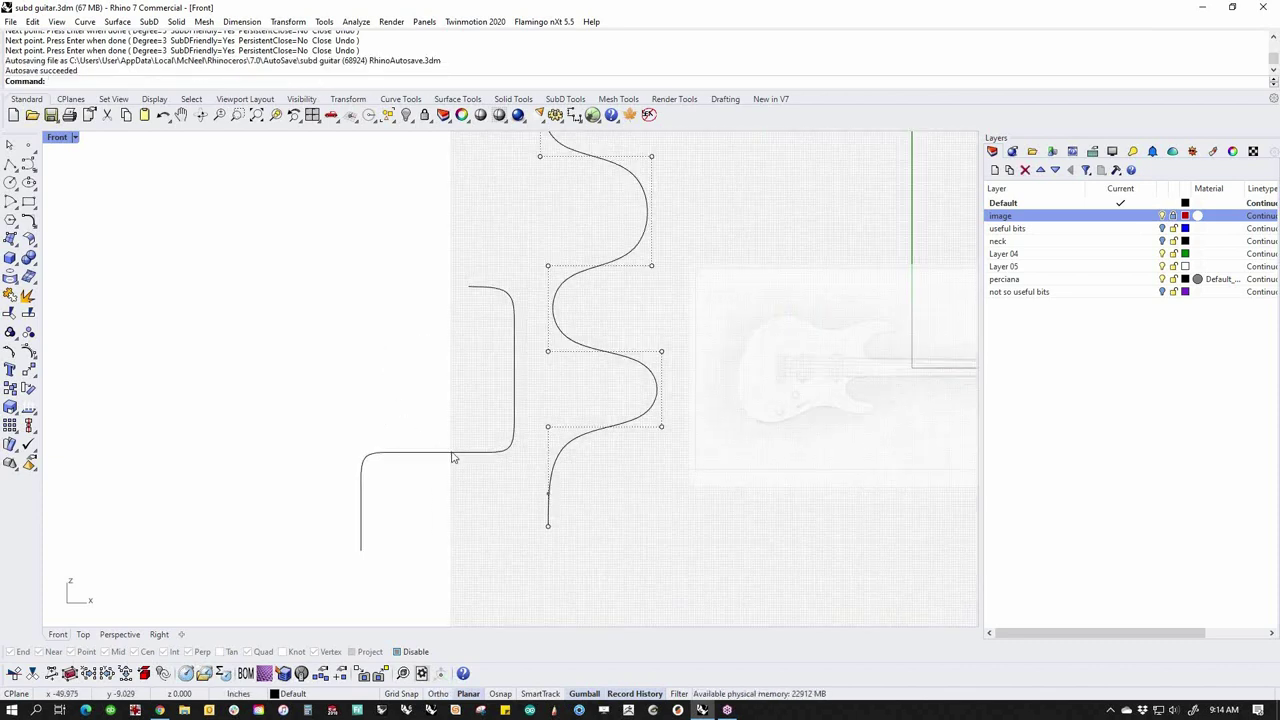
{"action": "left_click", "coordinate": [452, 453]}
{"action": "middle_click", "coordinate": [454, 506]}
{"action": "left_click", "coordinate": [450, 521]}
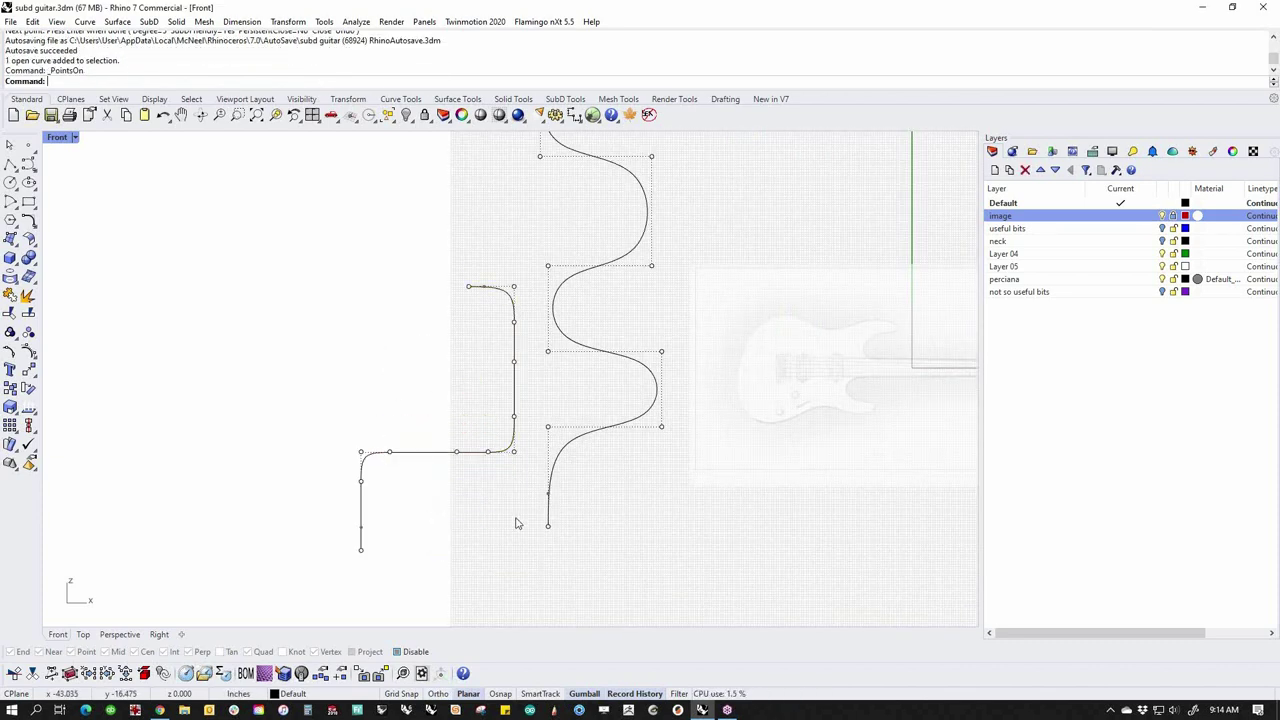
Delete the surplus middle control point from both the horizontal and the vertical straight run of the stepped curve
{"action": "scroll", "coordinate": [419, 482], "scroll_direction": "up", "scroll_amount": 1}
{"action": "left_click_drag", "start_coordinate": [376, 427], "coordinate": [490, 477]}
{"action": "key", "text": "Delete"}
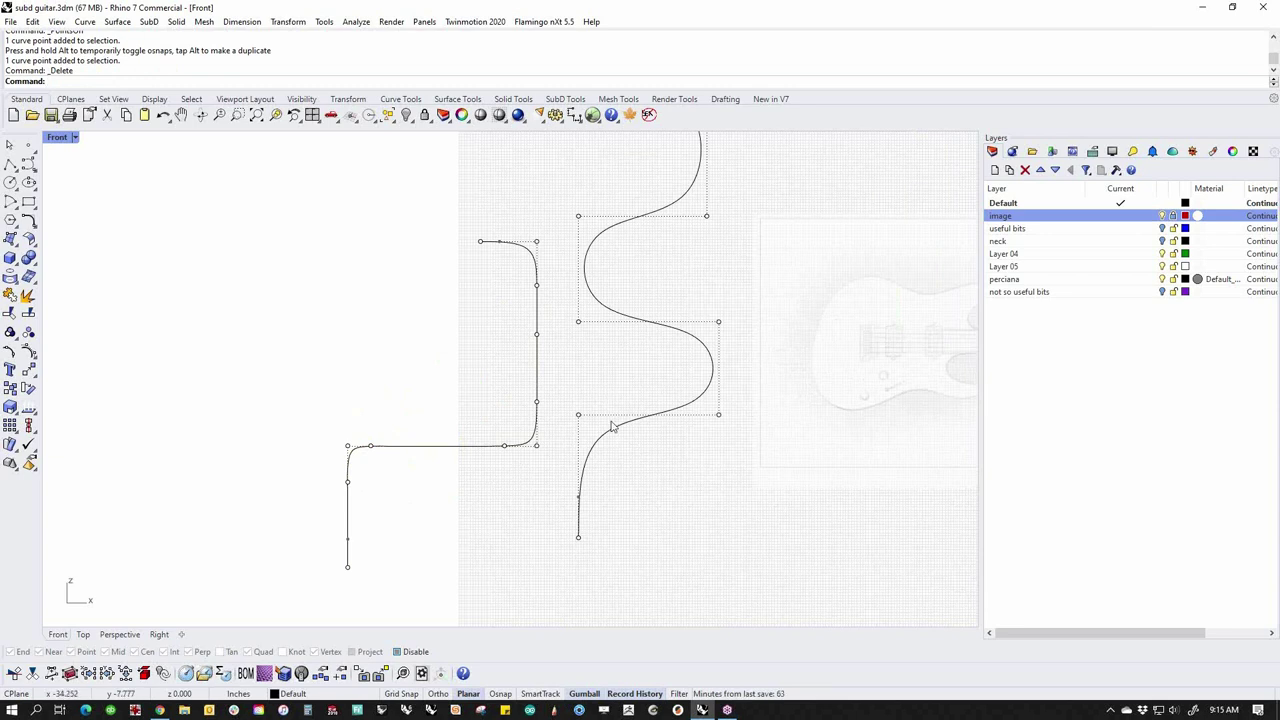
{"action": "left_click_drag", "start_coordinate": [519, 335], "coordinate": [569, 352]}
{"action": "key", "text": "Delete"}
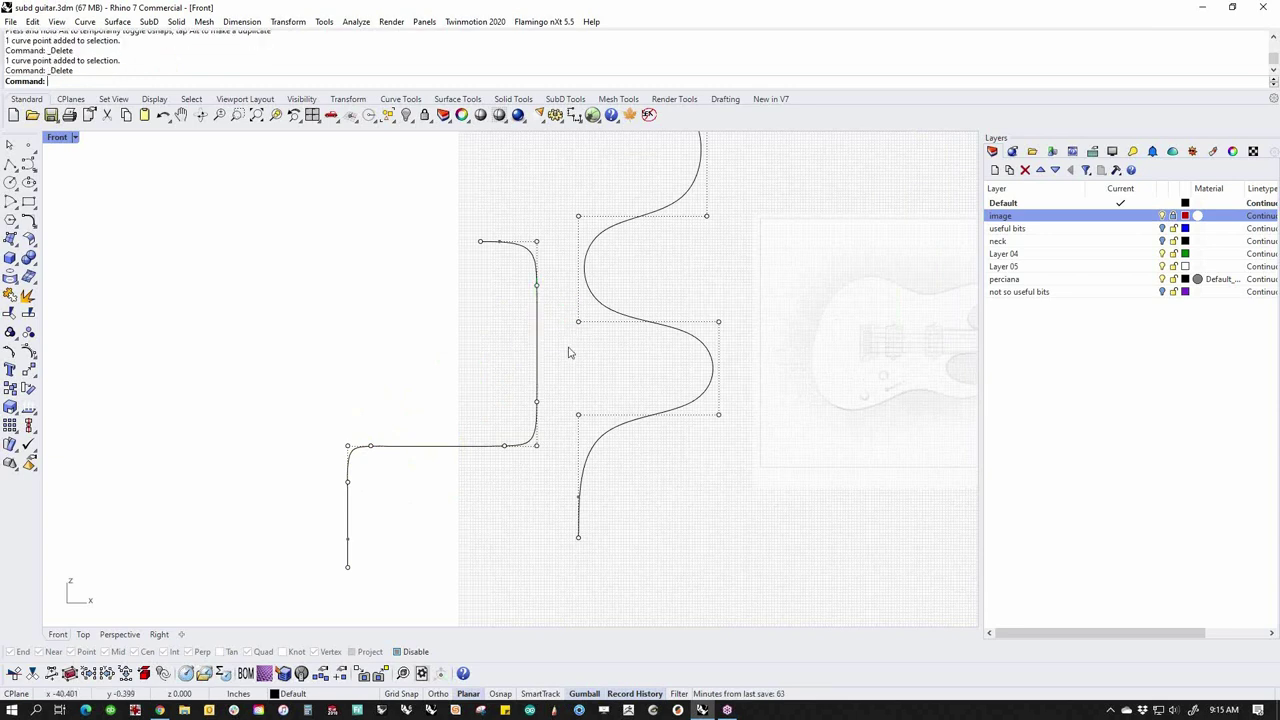
Try moving the three control points of the stepped curve's lower-left corner together as a group
{"action": "scroll", "coordinate": [400, 447], "scroll_direction": "up", "scroll_amount": 3}
{"action": "left_click_drag", "start_coordinate": [231, 389], "coordinate": [426, 566]}
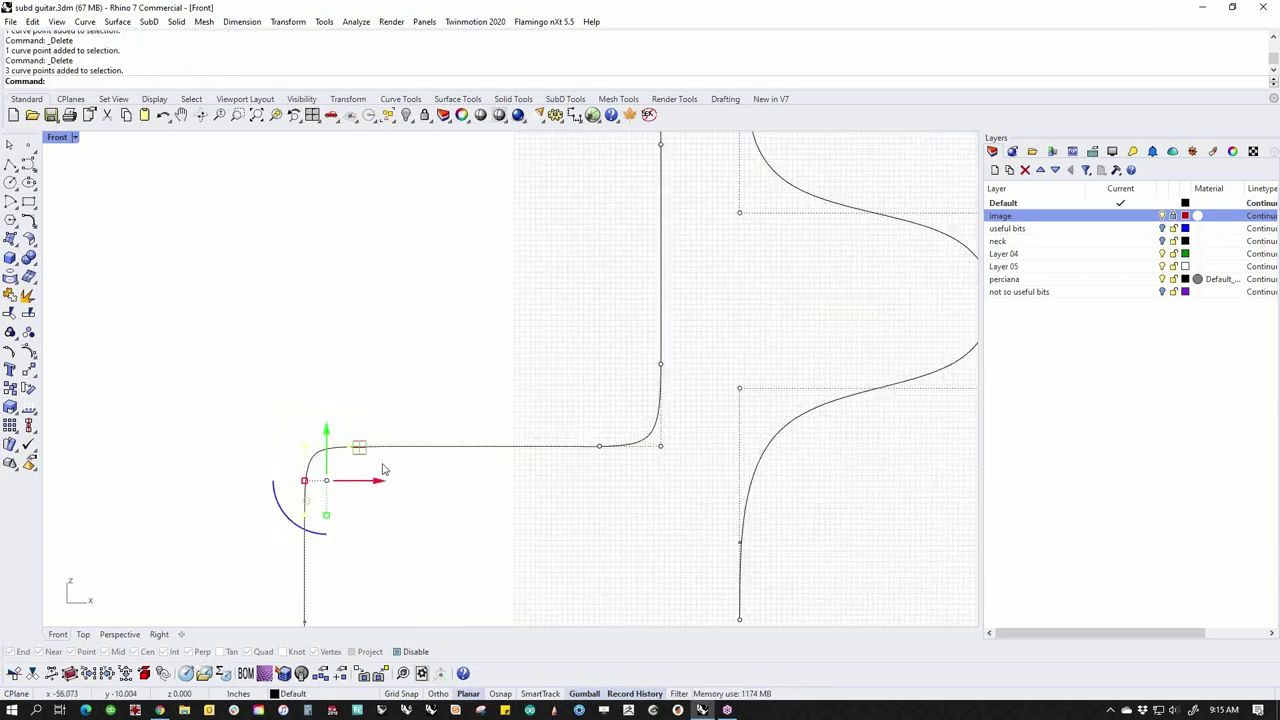
{"action": "mouse_move", "coordinate": [326, 480]}
{"action": "left_mouse_down"}
{"action": "mouse_move", "coordinate": [440, 509]}
{"action": "mouse_move", "coordinate": [297, 620]}
{"action": "mouse_move", "coordinate": [312, 425]}
{"action": "mouse_move", "coordinate": [309, 465]}
{"action": "left_mouse_up"}
{"action": "scroll", "coordinate": [453, 460], "scroll_direction": "down", "scroll_amount": 2}
{"action": "mouse_move", "coordinate": [334, 408]}
{"action": "left_mouse_down"}
{"action": "mouse_move", "coordinate": [457, 322]}
{"action": "mouse_move", "coordinate": [514, 322]}
{"action": "mouse_move", "coordinate": [394, 418]}
{"action": "mouse_move", "coordinate": [331, 433]}
{"action": "left_mouse_up"}
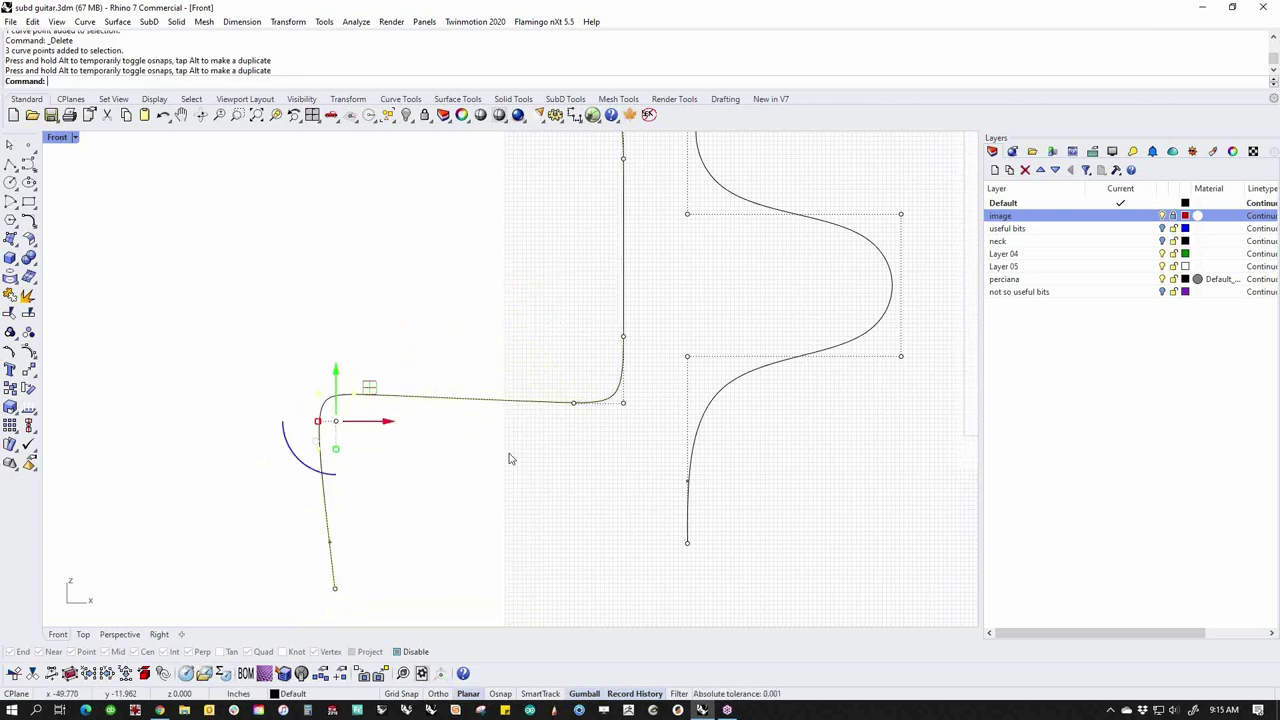
Undo the corner group moves and the deletion of the middle control points on the stepped curve's straight runs
{"action": "left_click", "coordinate": [511, 495]}
{"action": "key", "text": "ctrl+z"}
{"action": "key", "text": "ctrl+z"}
{"action": "key", "text": "ctrl+z"}
{"action": "key", "text": "ctrl+z"}
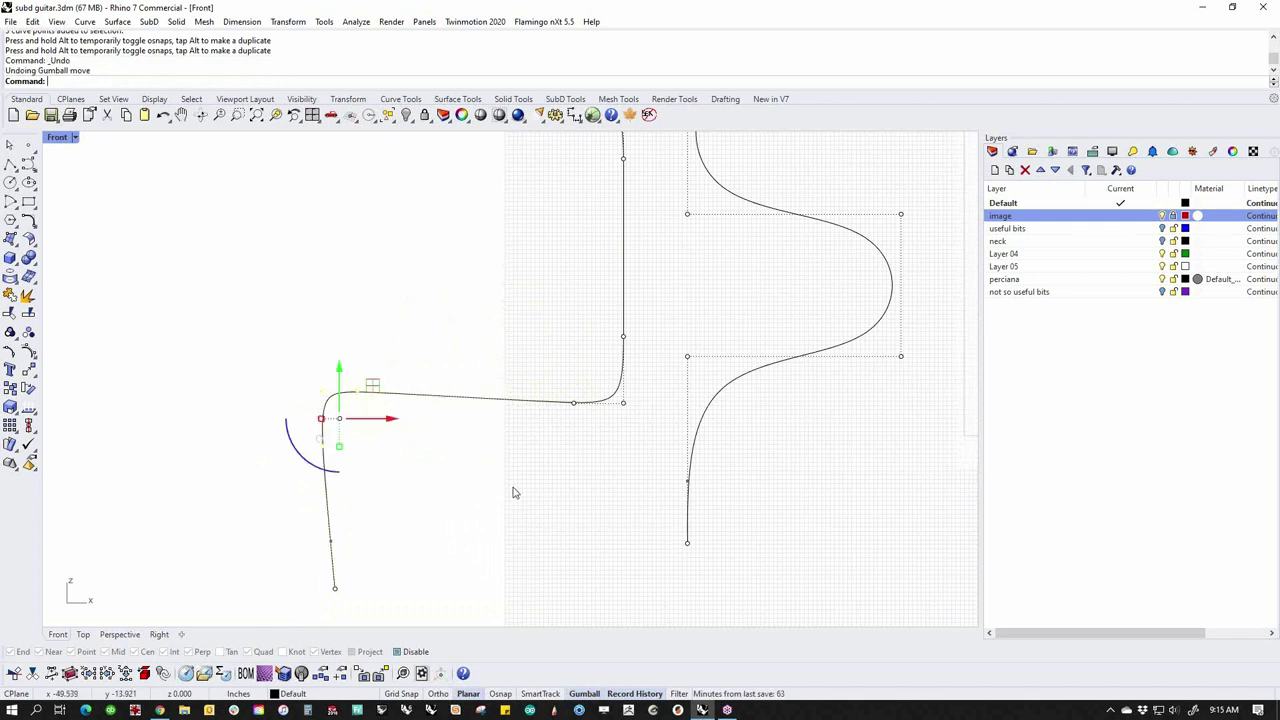
Move the lower-left corner's three control points together up and to the right, bending the adjoining runs
{"action": "left_click_drag", "start_coordinate": [289, 370], "coordinate": [436, 492]}
{"action": "key", "text": "Escape"}
{"action": "left_click_drag", "start_coordinate": [297, 373], "coordinate": [391, 466]}
{"action": "mouse_move", "coordinate": [386, 398]}
{"action": "left_mouse_down"}
{"action": "mouse_move", "coordinate": [406, 268]}
{"action": "mouse_move", "coordinate": [400, 463]}
{"action": "mouse_move", "coordinate": [511, 494]}
{"action": "mouse_move", "coordinate": [367, 382]}
{"action": "left_mouse_up"}
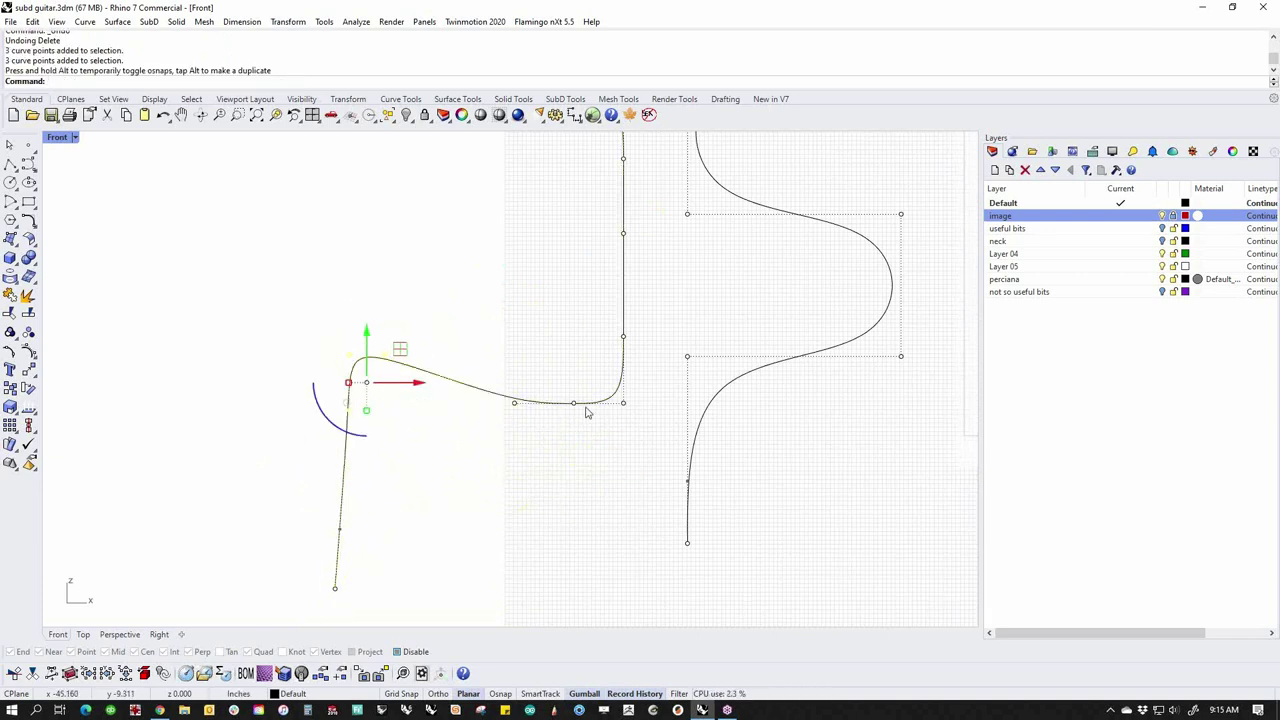
{"action": "key", "text": "Escape"}
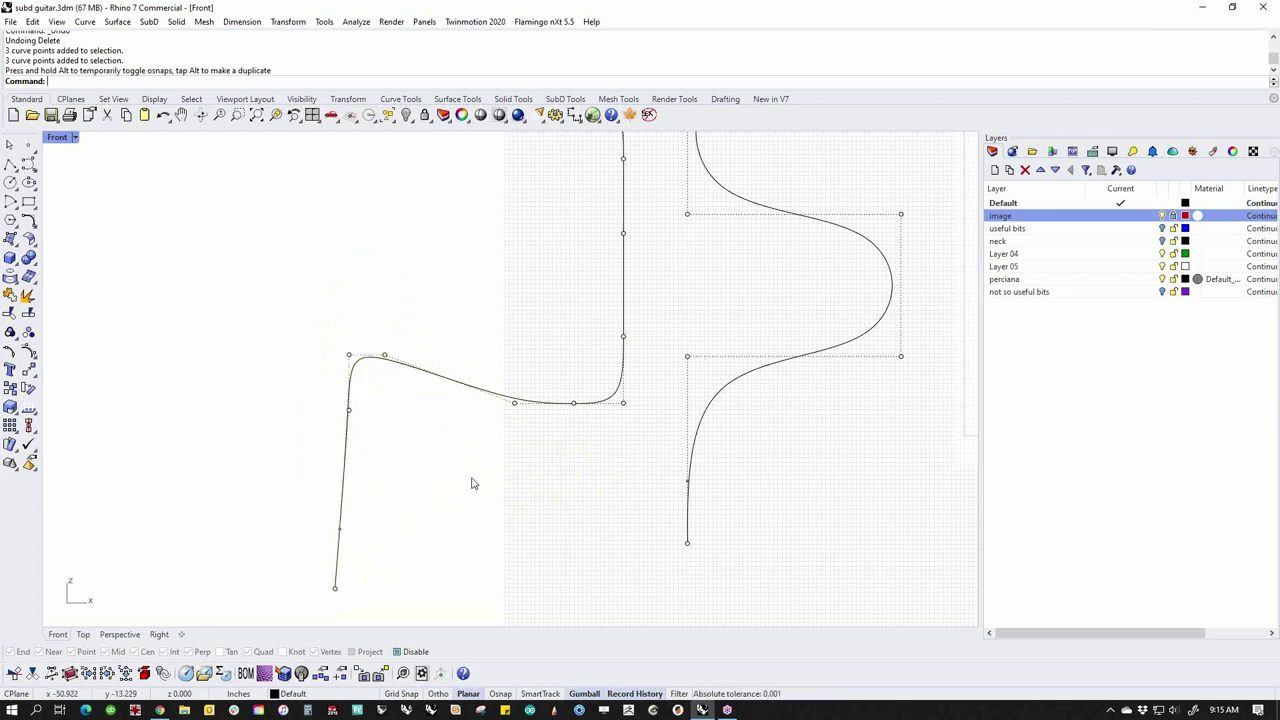
Shift the single middle control point between the two lower corner groups slightly left along the run
{"action": "left_click_drag", "start_coordinate": [320, 322], "coordinate": [420, 412]}
{"action": "left_click_drag", "start_coordinate": [546, 323], "coordinate": [680, 460]}
{"action": "key", "text": "Escape"}
{"action": "left_click_drag", "start_coordinate": [485, 357], "coordinate": [533, 449]}
{"action": "mouse_move", "coordinate": [514, 404]}
{"action": "left_mouse_down", "text": "shift"}
{"action": "mouse_move", "coordinate": [474, 406]}
{"action": "mouse_move", "coordinate": [493, 407]}
{"action": "left_mouse_up", "text": "shift"}
Try softening the lower-right corner by scaling its three control points outward horizontally and vertically, and undo both scalings
{"action": "left_click", "coordinate": [568, 381]}
{"action": "left_click_drag", "start_coordinate": [546, 312], "coordinate": [658, 446]}
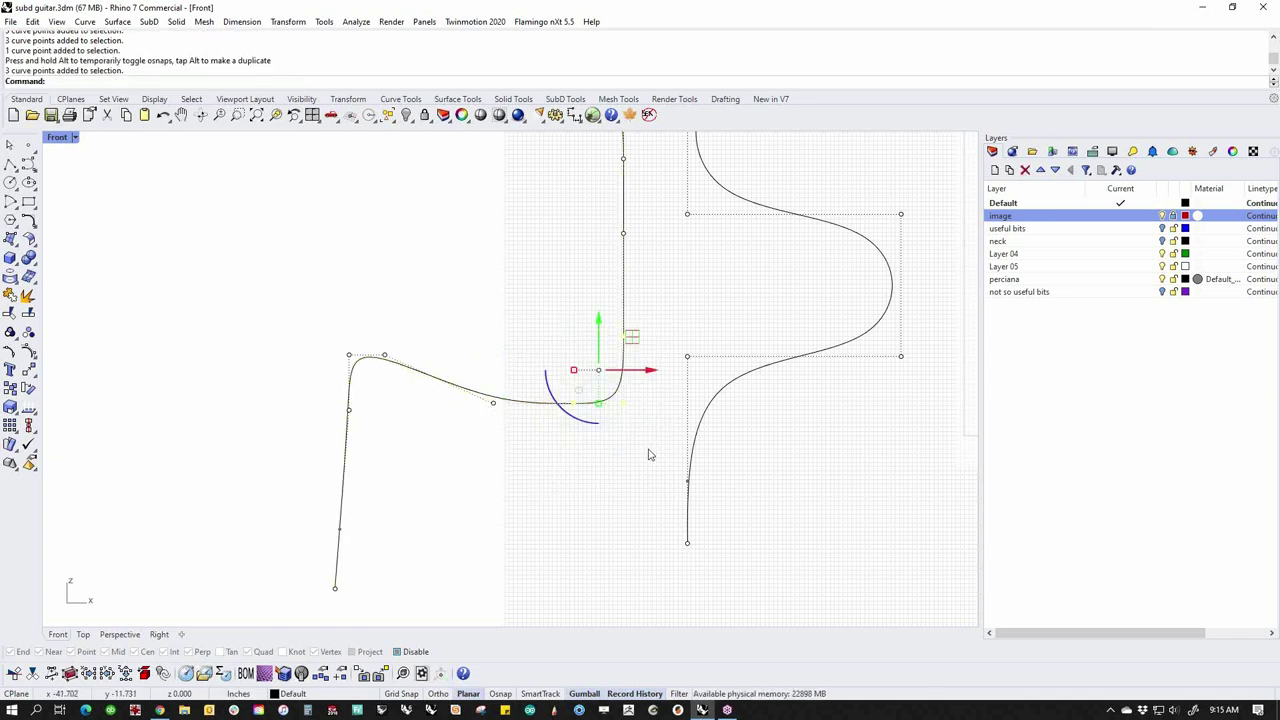
{"action": "left_click_drag", "start_coordinate": [600, 406], "coordinate": [613, 458]}
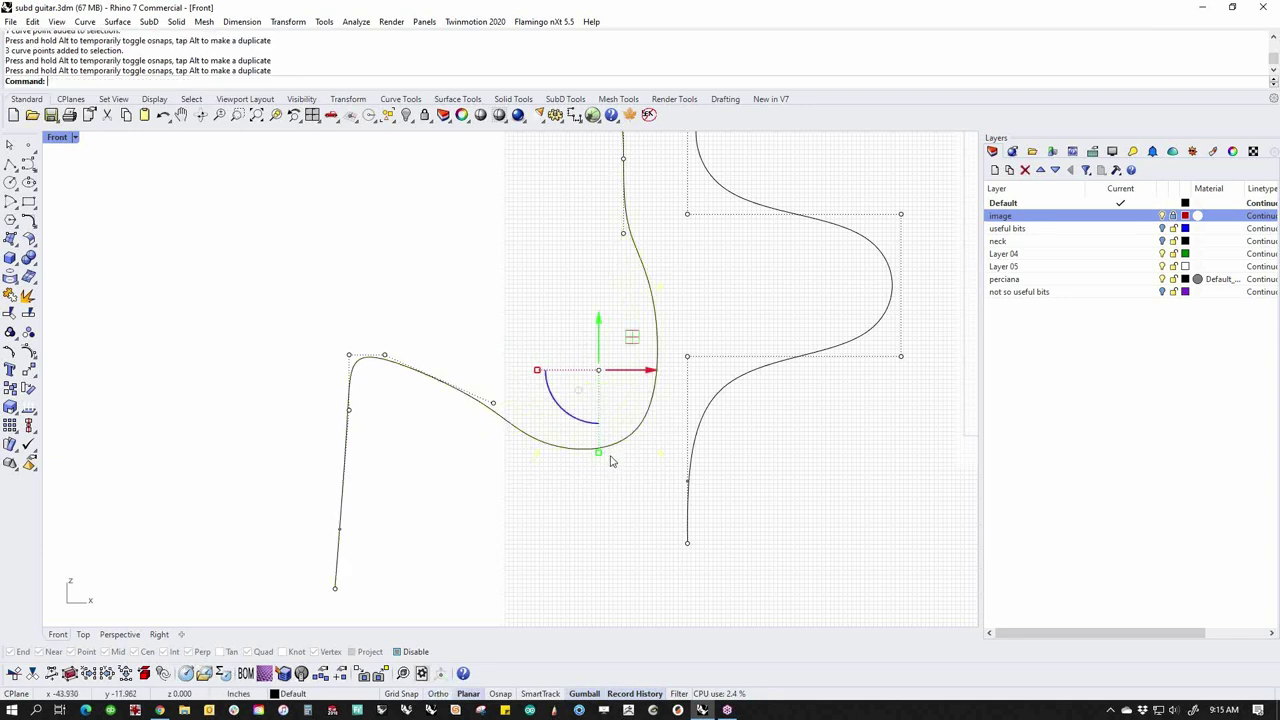
{"action": "left_click", "coordinate": [423, 466]}
{"action": "scroll", "coordinate": [429, 437], "scroll_direction": "down", "scroll_amount": 4}
{"action": "key", "text": "ctrl+z"}
{"action": "key", "text": "ctrl+z"}
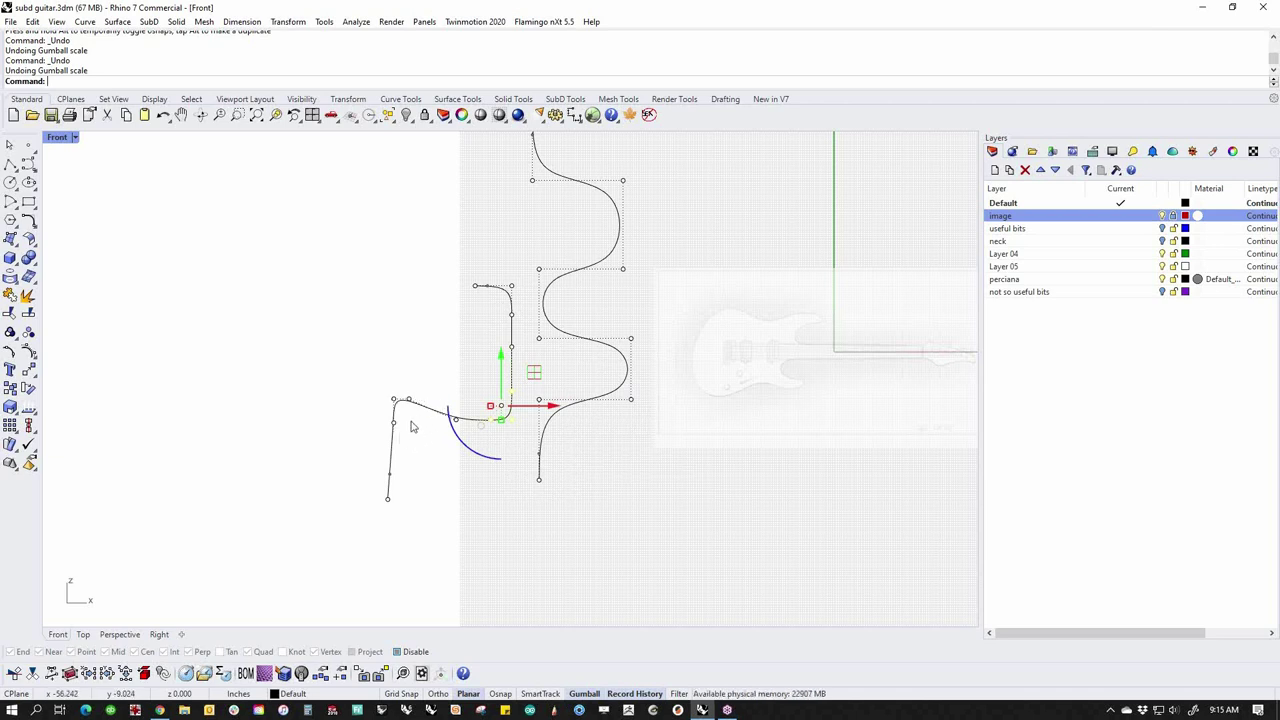
Delete both practice curves, the serpentine one and the stepped one
{"action": "left_click", "coordinate": [586, 504]}
{"action": "key", "text": "Escape"}
{"action": "right_click_drag", "start_coordinate": [601, 364], "coordinate": [562, 429]}
{"action": "left_click_drag", "start_coordinate": [553, 370], "coordinate": [380, 424]}
{"action": "key", "text": "Delete"}
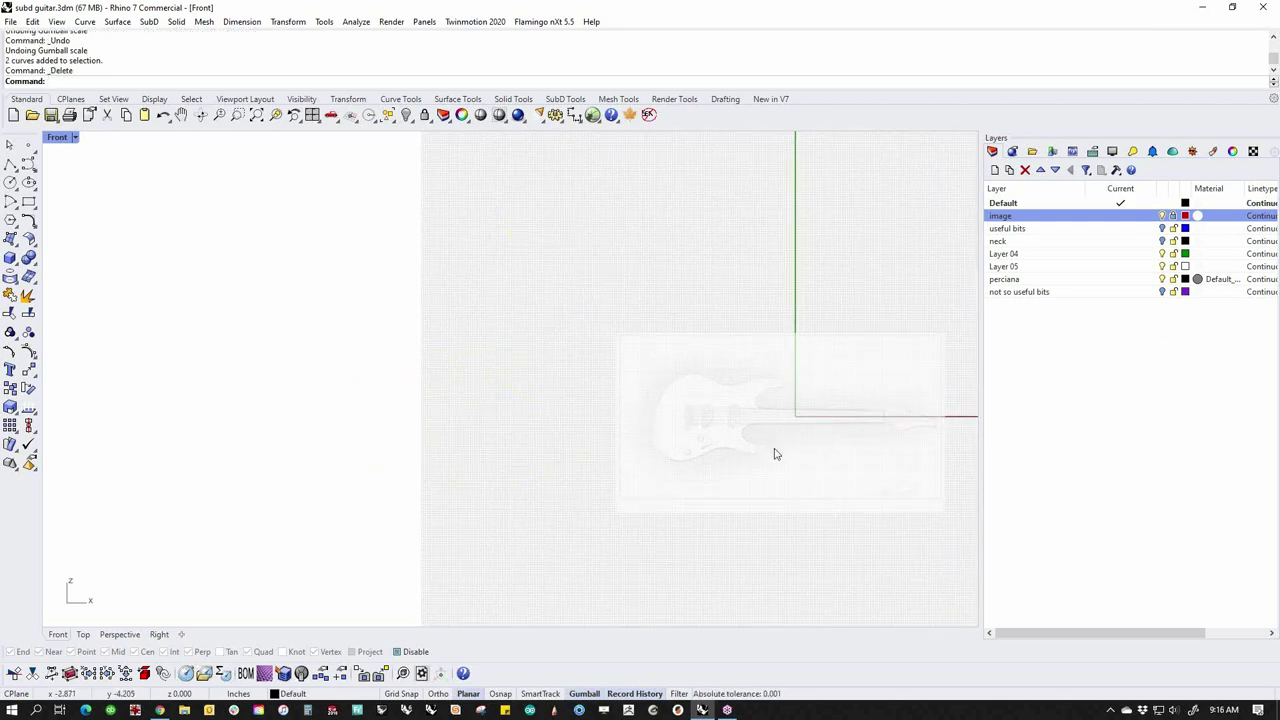
Unlock the image layer and set the guitar sketch picture's object transparency to 0%
{"action": "scroll", "coordinate": [775, 455], "scroll_direction": "up", "scroll_amount": 10}
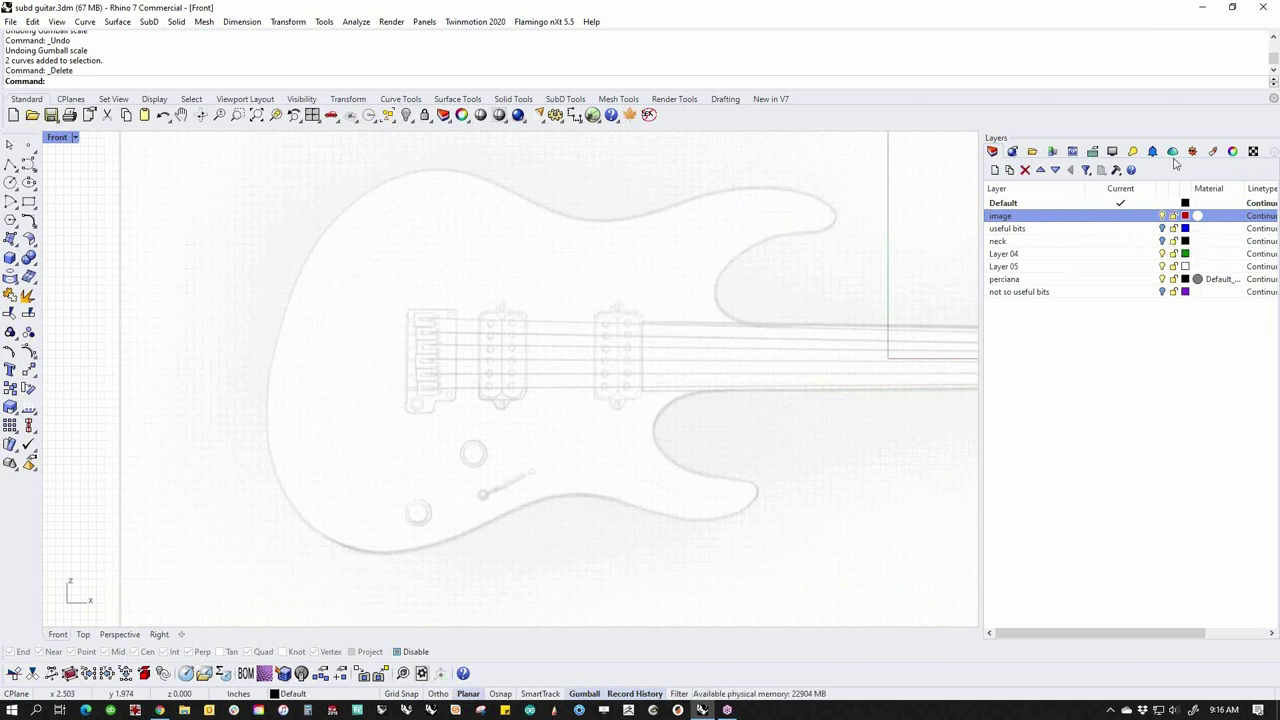
{"action": "left_click", "coordinate": [714, 280]}
{"action": "left_click", "coordinate": [1211, 152]}
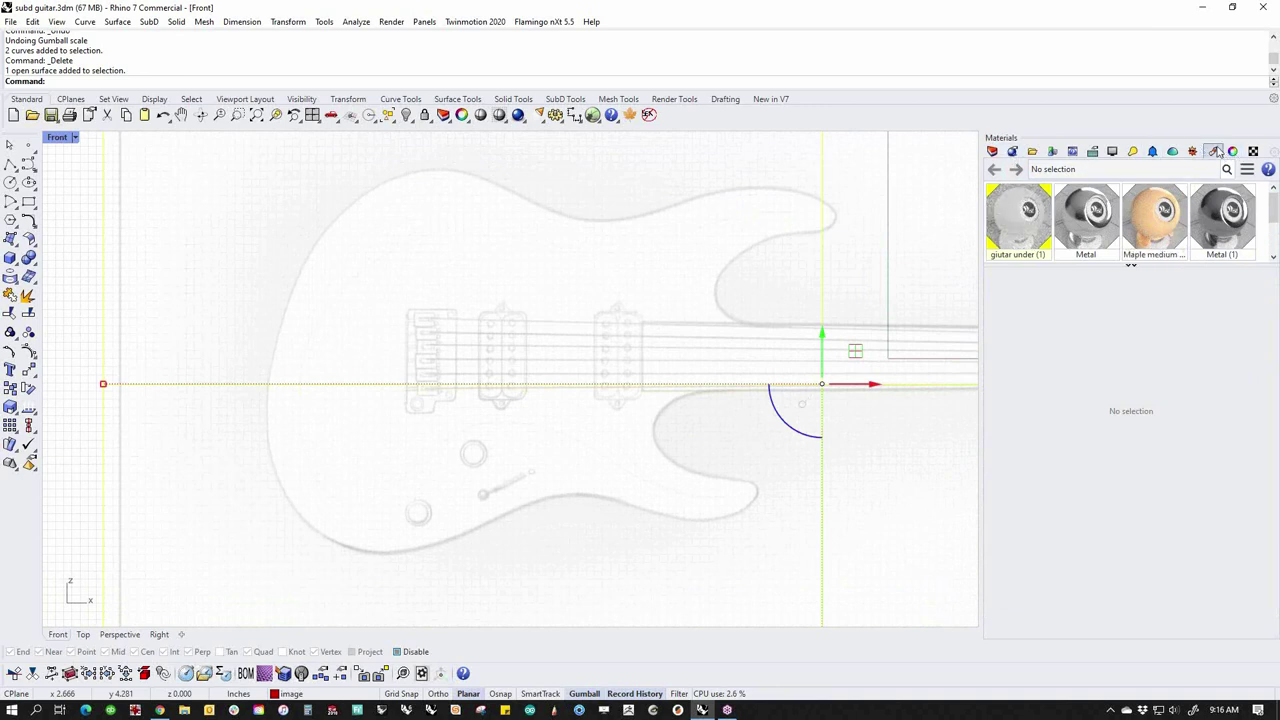
{"action": "left_click", "coordinate": [1232, 151]}
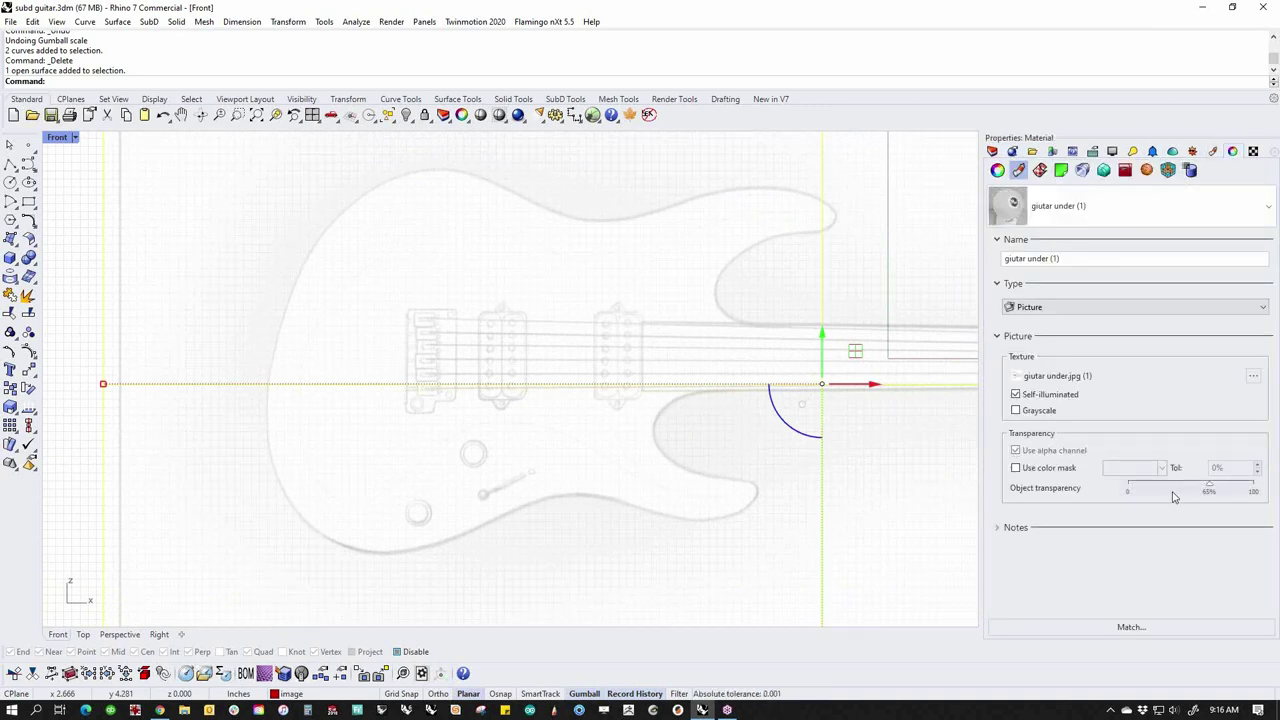
{"action": "left_click_drag", "start_coordinate": [1176, 488], "coordinate": [1127, 488]}
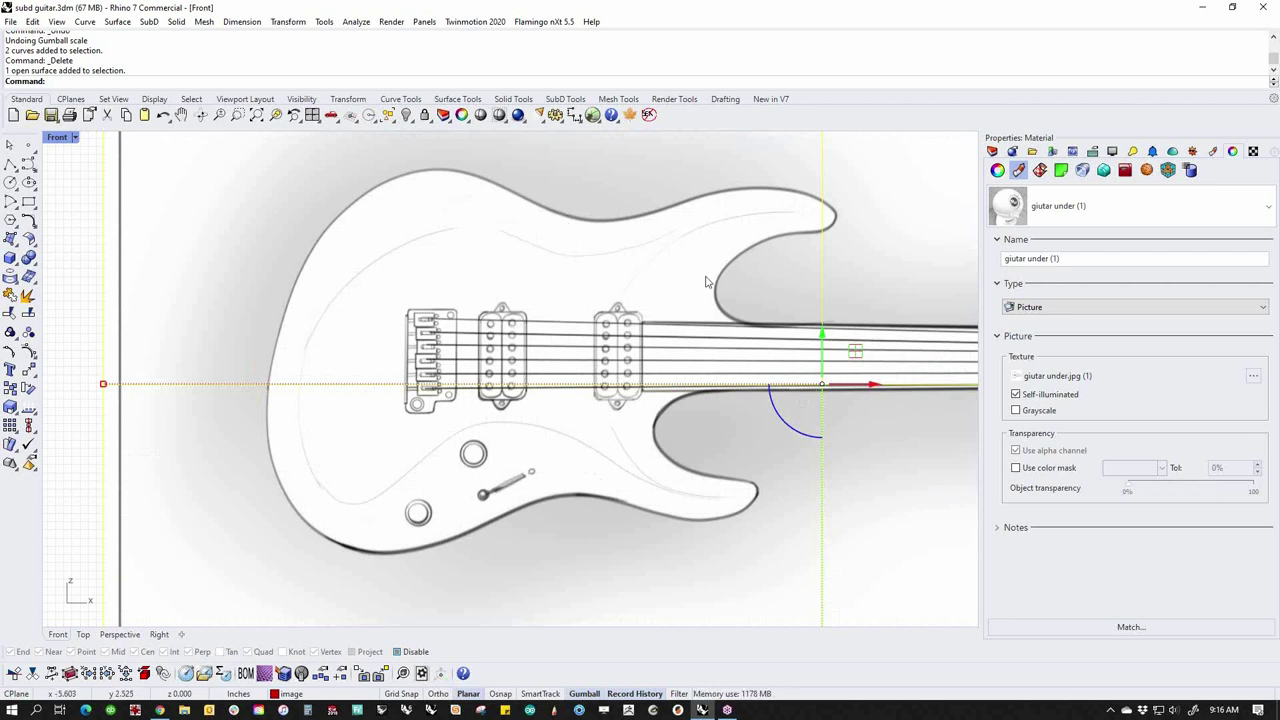
Draw a three-point SubD-friendly curve from the guitar body's upper edge inward to the end of the upper contour line
{"action": "left_click", "coordinate": [29, 164]}
{"action": "left_click", "coordinate": [547, 216]}
{"action": "left_click", "coordinate": [537, 230]}
{"action": "left_click", "coordinate": [503, 228]}
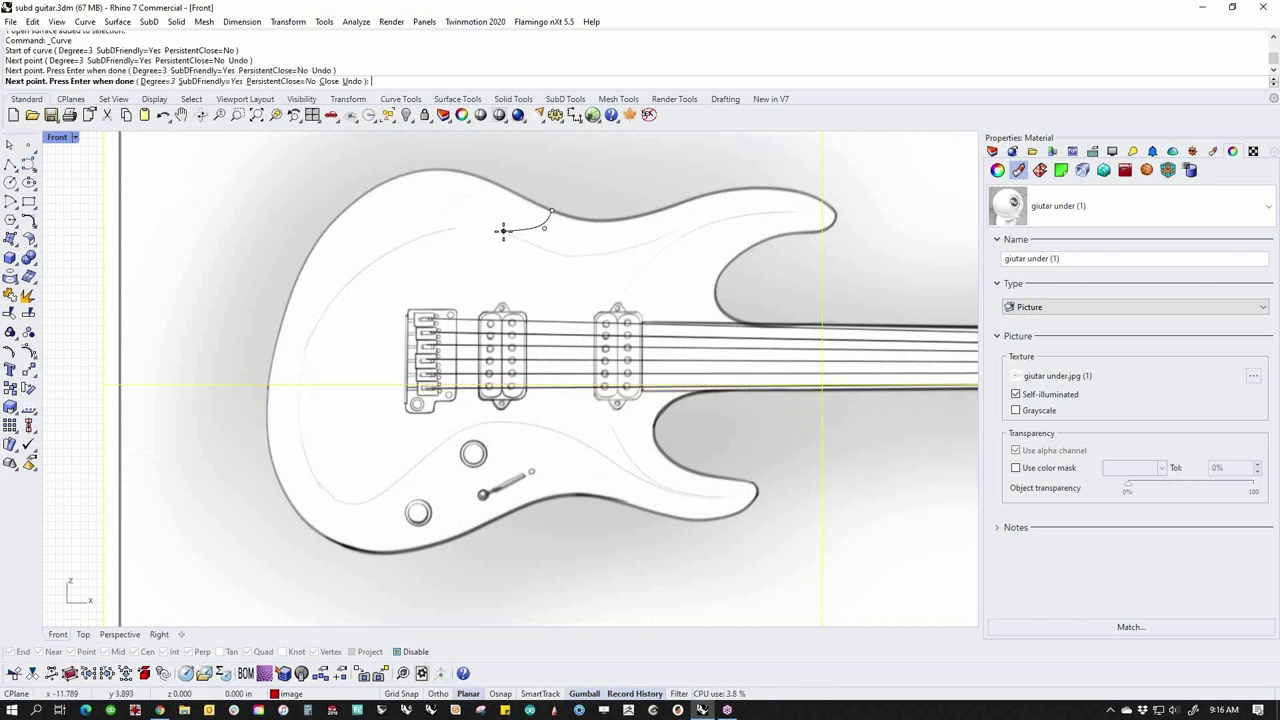
{"action": "key", "text": "Return"}
Draw a second three-point curve from the first one's inner end down across the bridge pickup to the lower contour line
{"action": "key", "text": "Return"}
{"action": "left_click", "coordinate": [504, 232]}
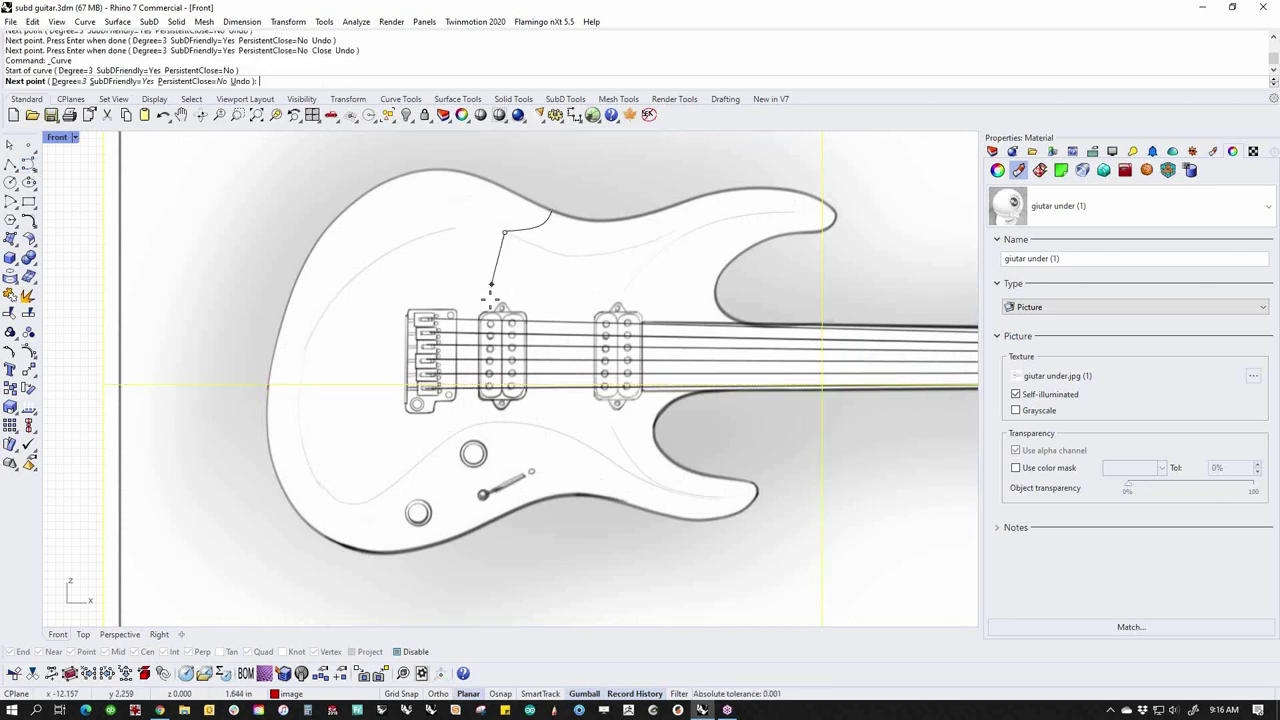
{"action": "left_click", "coordinate": [492, 346]}
{"action": "left_click", "coordinate": [504, 415]}
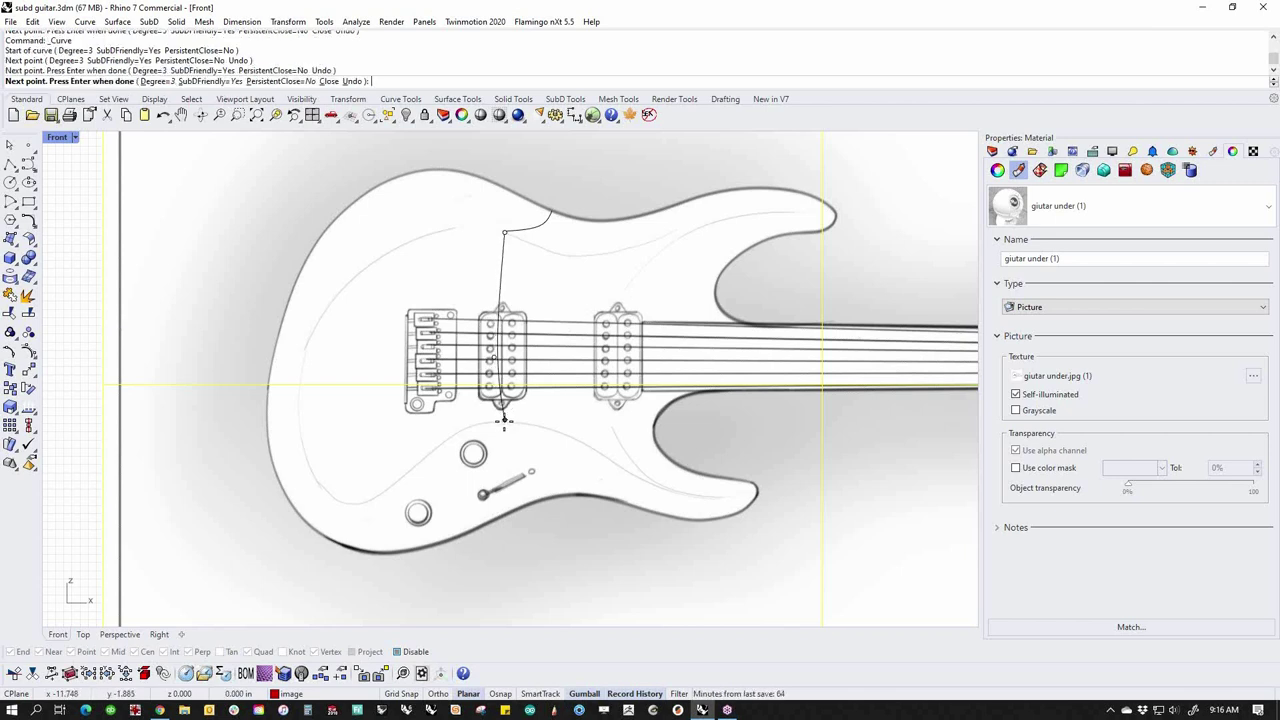
{"action": "key", "text": "Return"}
Draw a third three-point curve from the second one's lower end, bending down to the guitar body's bottom edge
{"action": "key", "text": "Return"}
{"action": "left_click", "coordinate": [506, 424]}
{"action": "left_click", "coordinate": [543, 449]}
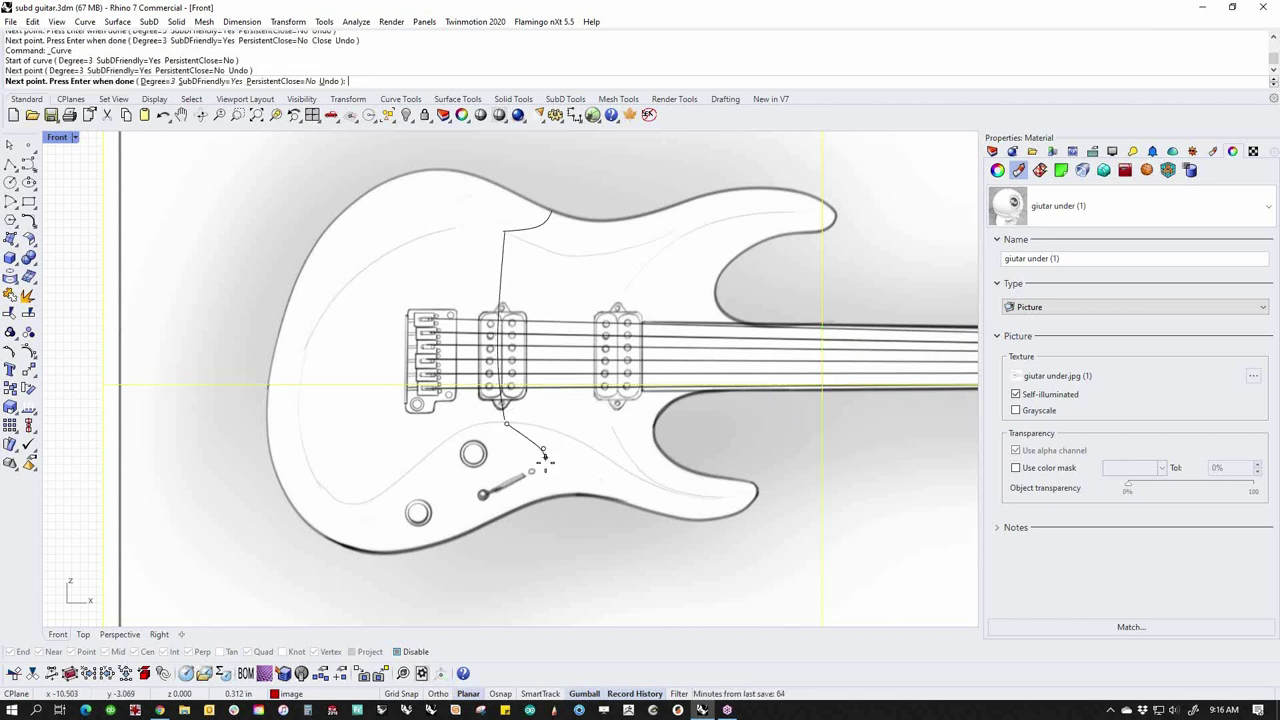
{"action": "left_click", "coordinate": [543, 500]}
{"action": "key", "text": "Return"}
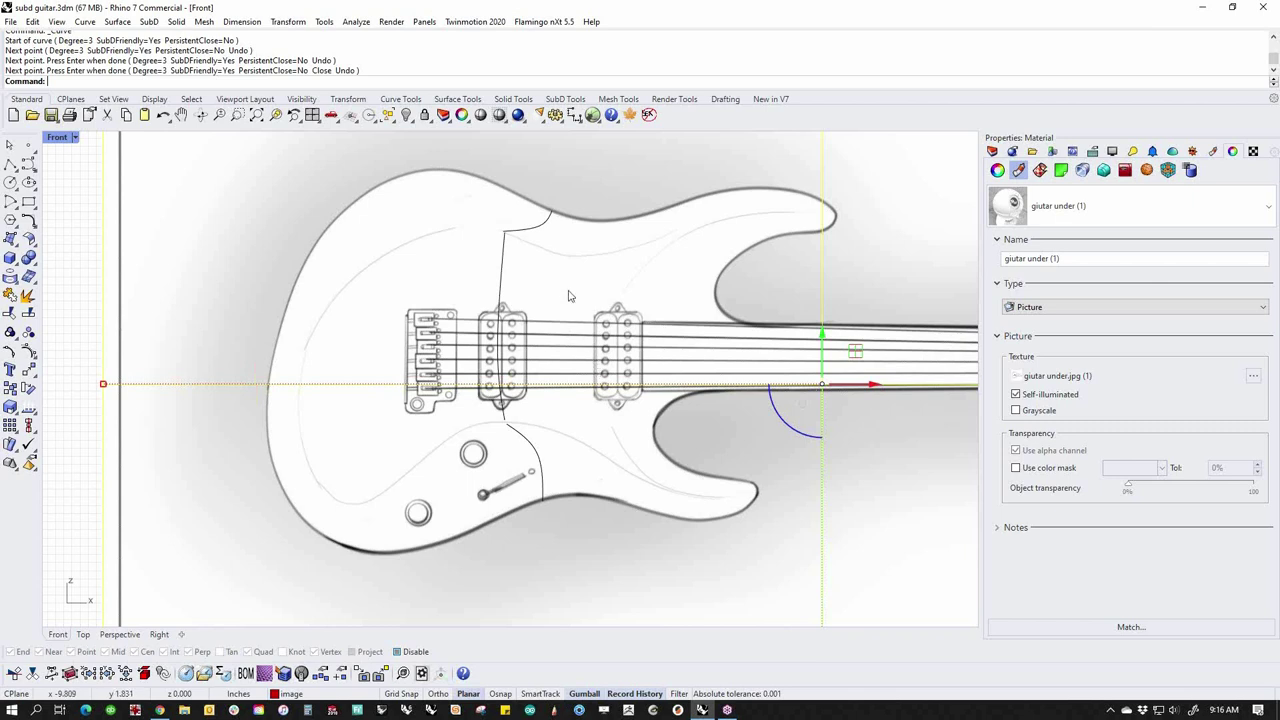
Turn on the control points of the upper and lower curves across the guitar body
{"action": "left_click", "coordinate": [539, 233]}
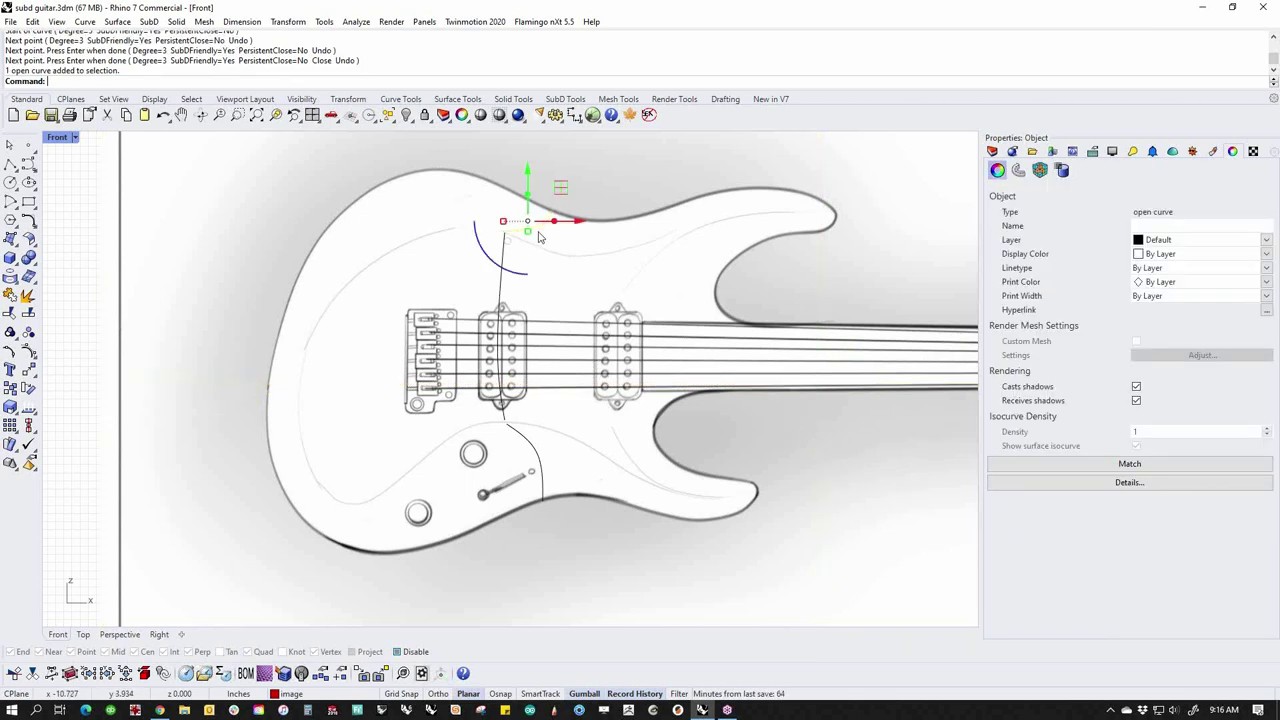
{"action": "left_click", "coordinate": [545, 470], "text": "shift"}
{"action": "middle_click", "coordinate": [577, 482]}
{"action": "left_click", "coordinate": [613, 511]}
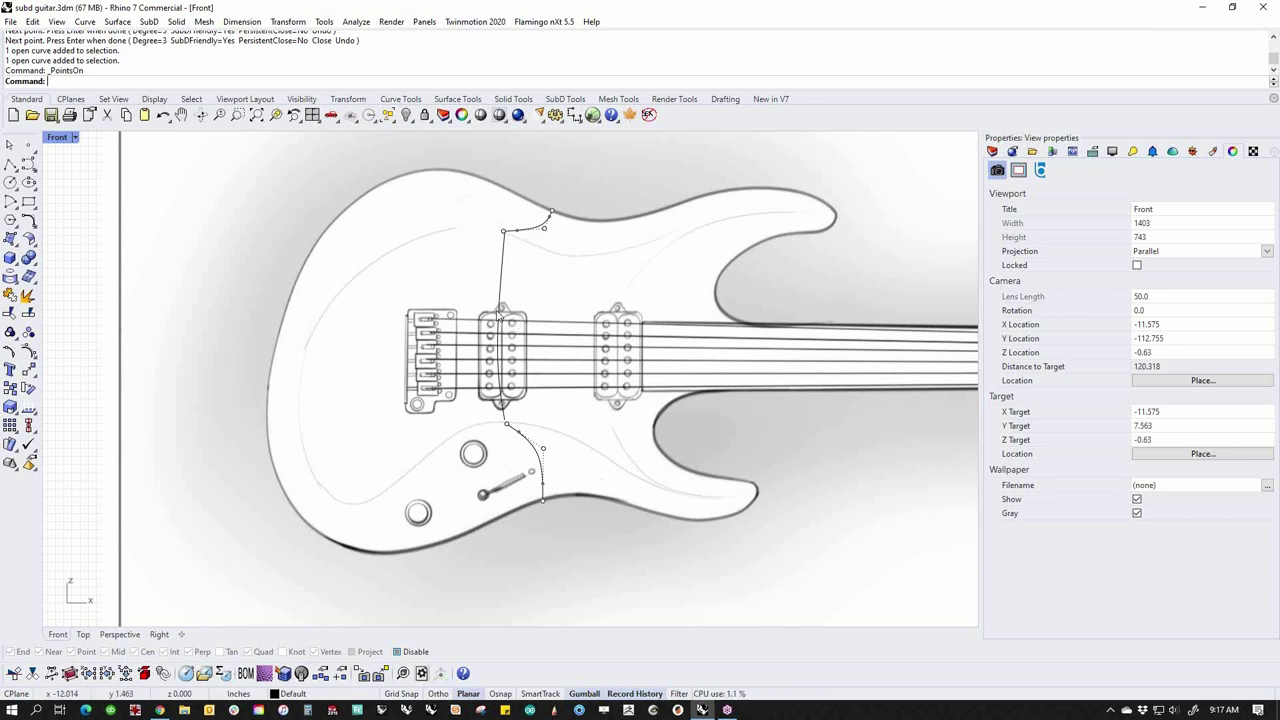
Turn on the middle curve's control points as well, and hide the points of all three curves
{"action": "left_click", "coordinate": [499, 315]}
{"action": "middle_click", "coordinate": [516, 318]}
{"action": "left_click", "coordinate": [566, 330]}
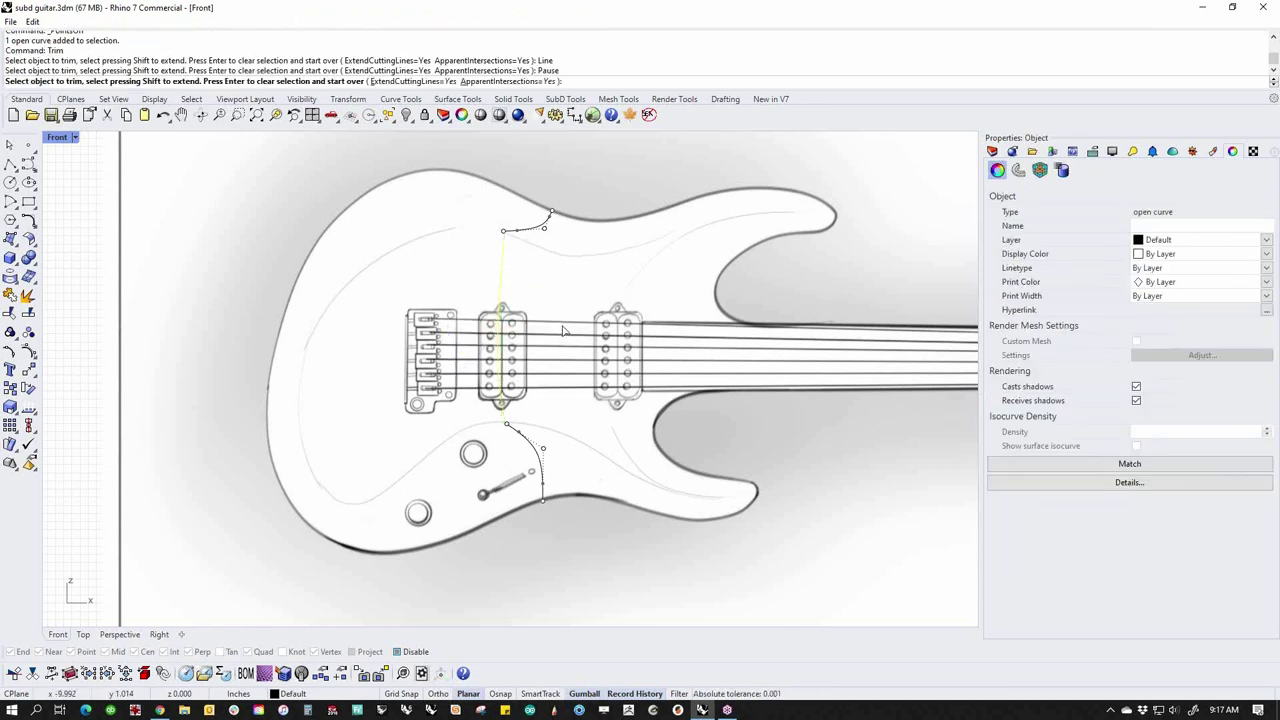
{"action": "middle_click", "coordinate": [563, 330]}
{"action": "left_click", "coordinate": [558, 293]}
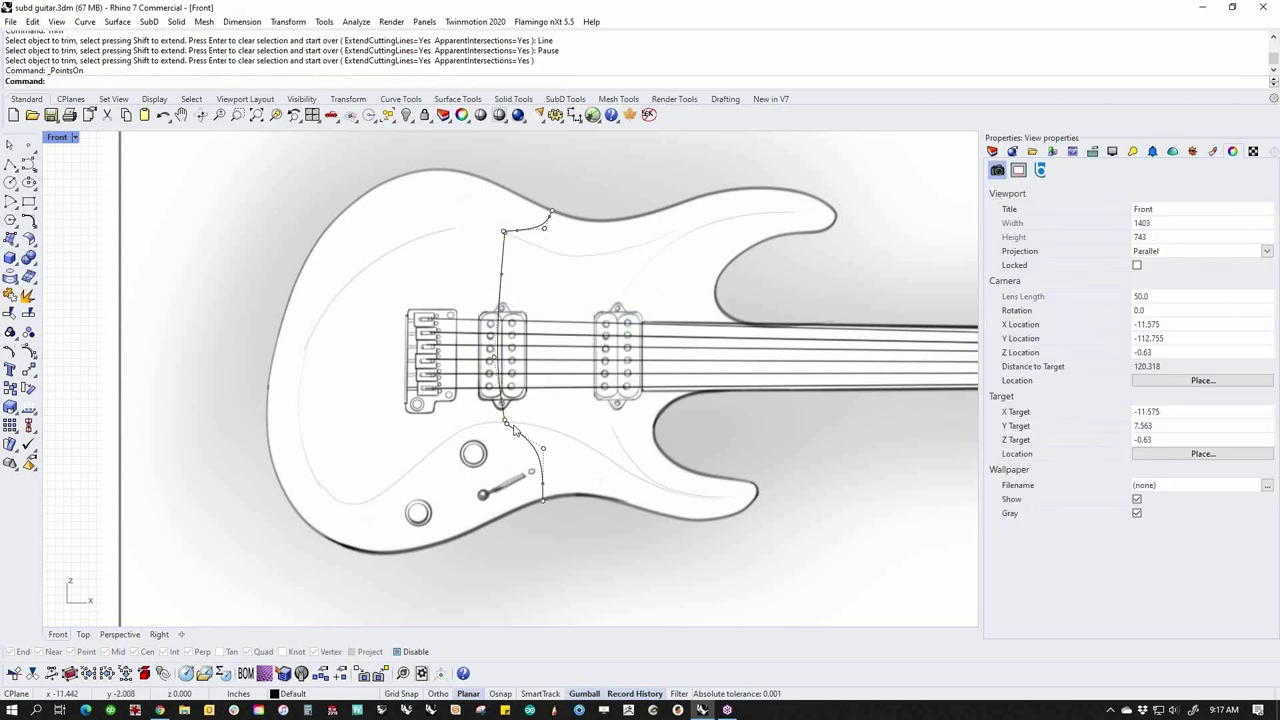
{"action": "key", "text": "Escape"}
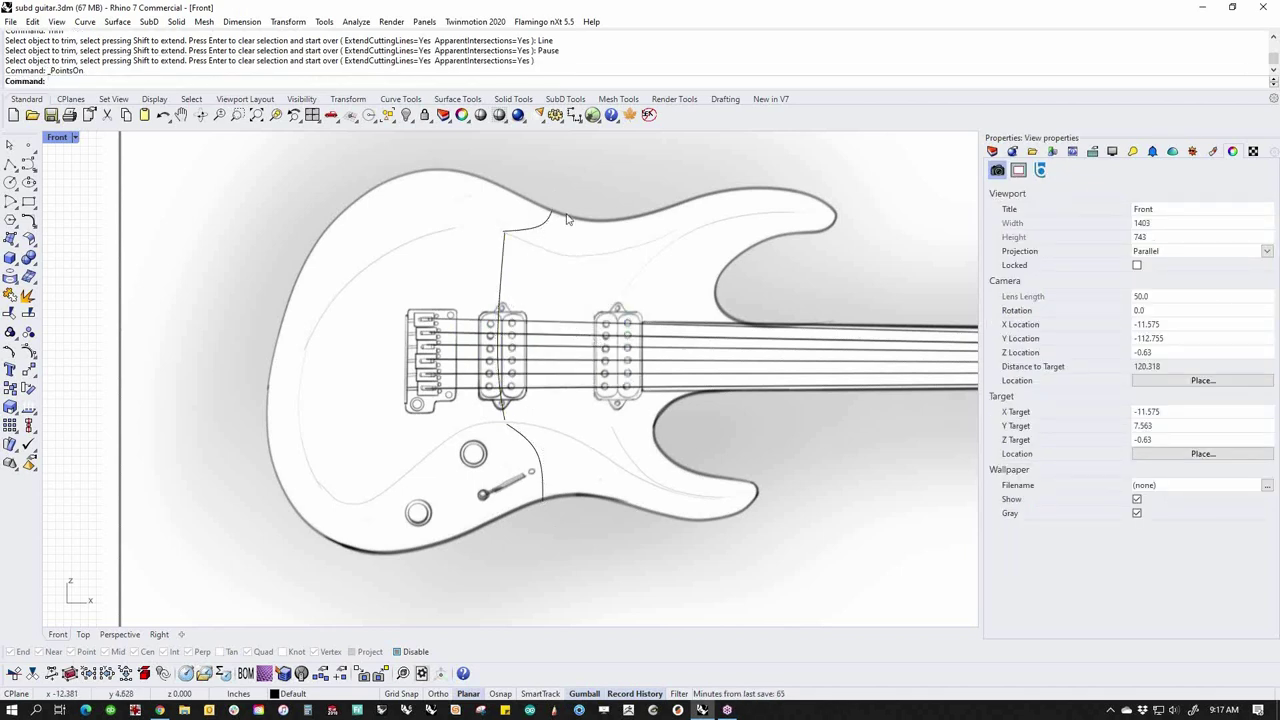
Delete the three curves drawn across the guitar body
{"action": "scroll", "coordinate": [241, 317], "scroll_direction": "down", "scroll_amount": 6}
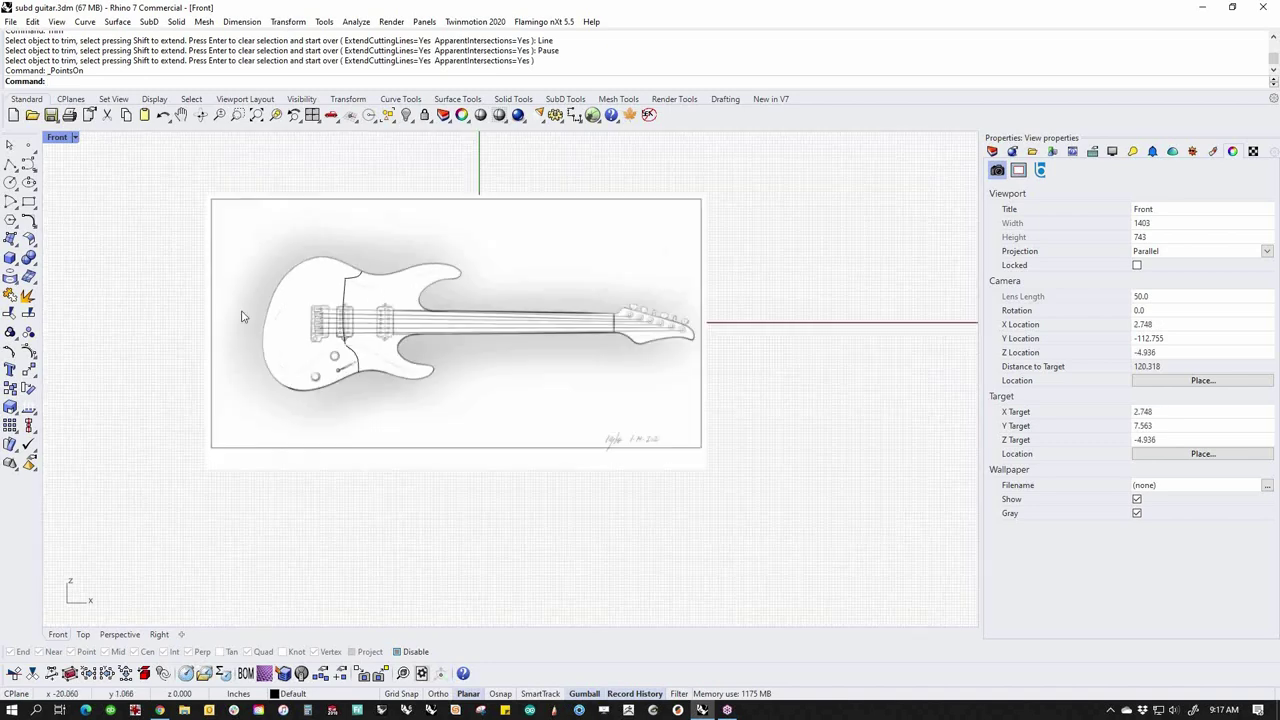
{"action": "left_click_drag", "start_coordinate": [130, 217], "coordinate": [512, 470]}
{"action": "key", "text": "Delete"}
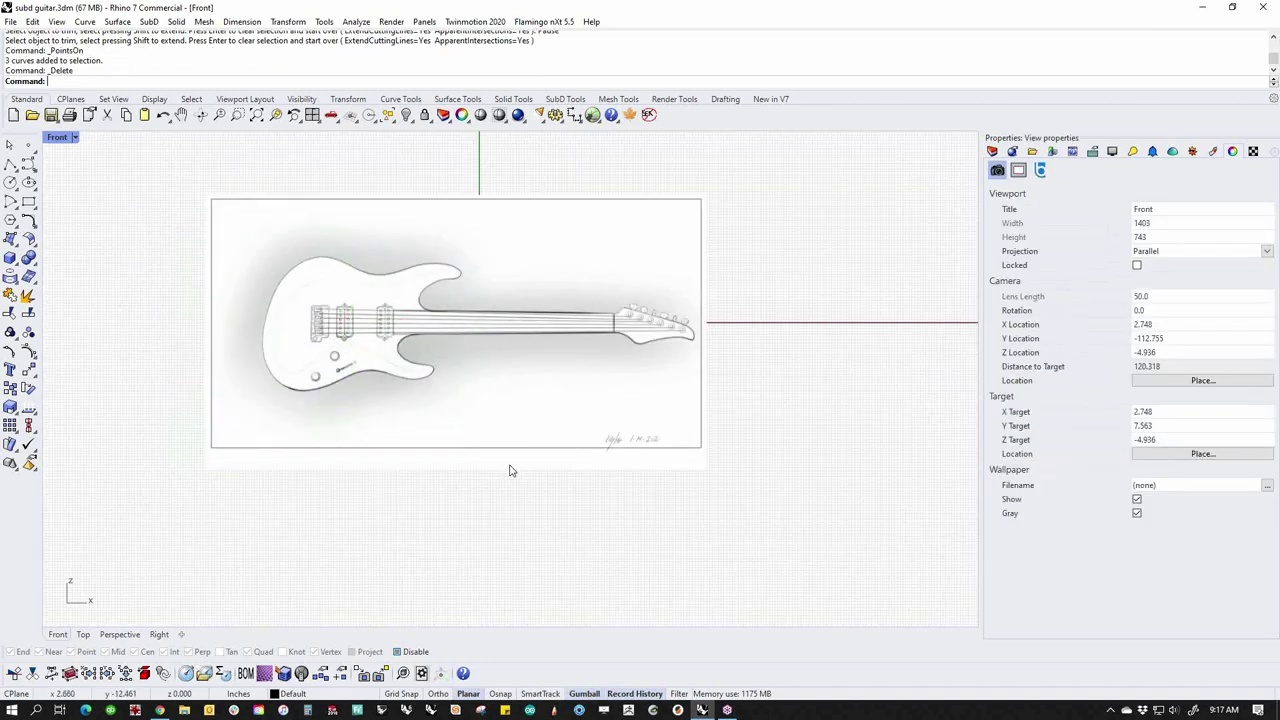
Set the guitar sketch picture's object transparency to 72% and lock the image layer
{"action": "left_click", "coordinate": [553, 441]}
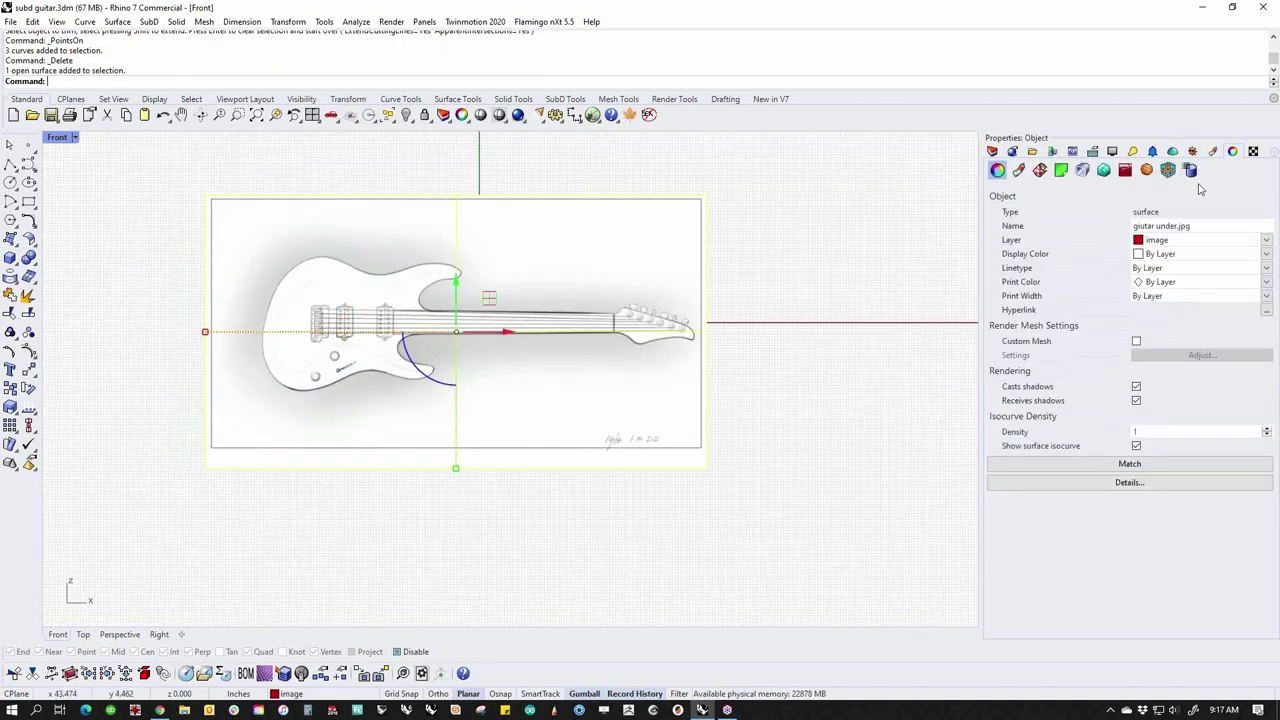
{"action": "left_click", "coordinate": [1233, 151]}
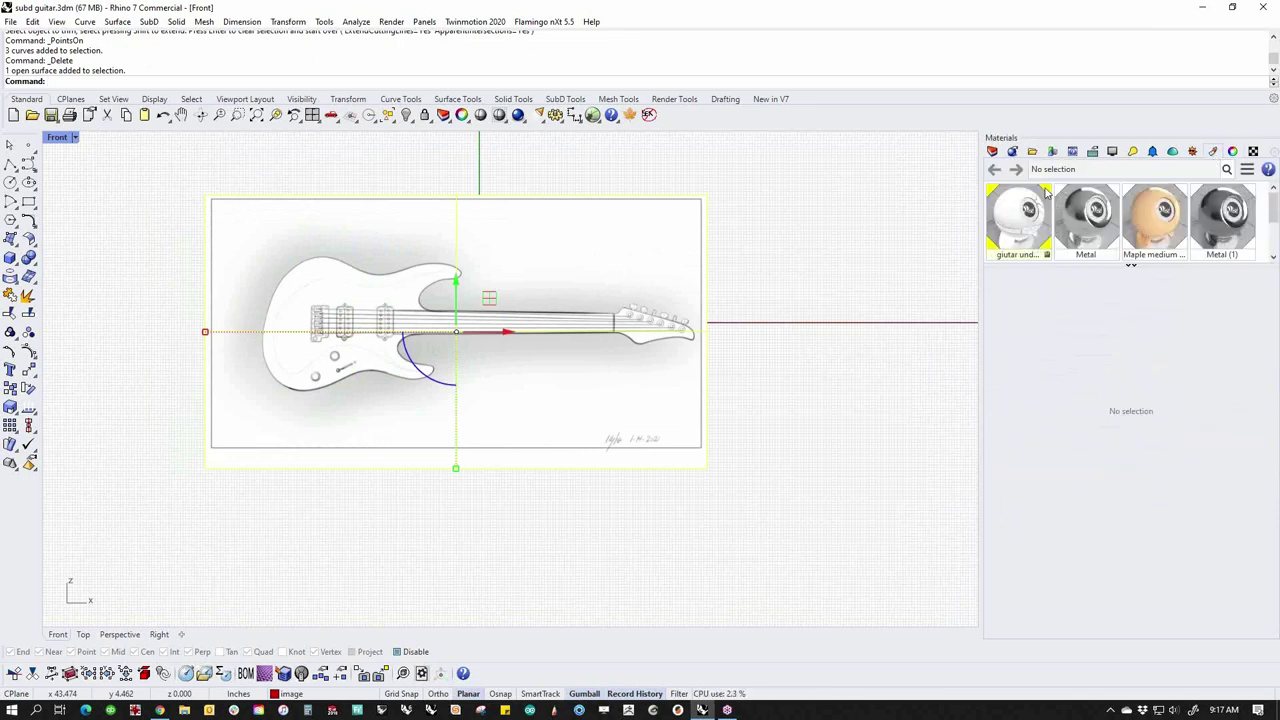
{"action": "left_click", "coordinate": [1234, 151]}
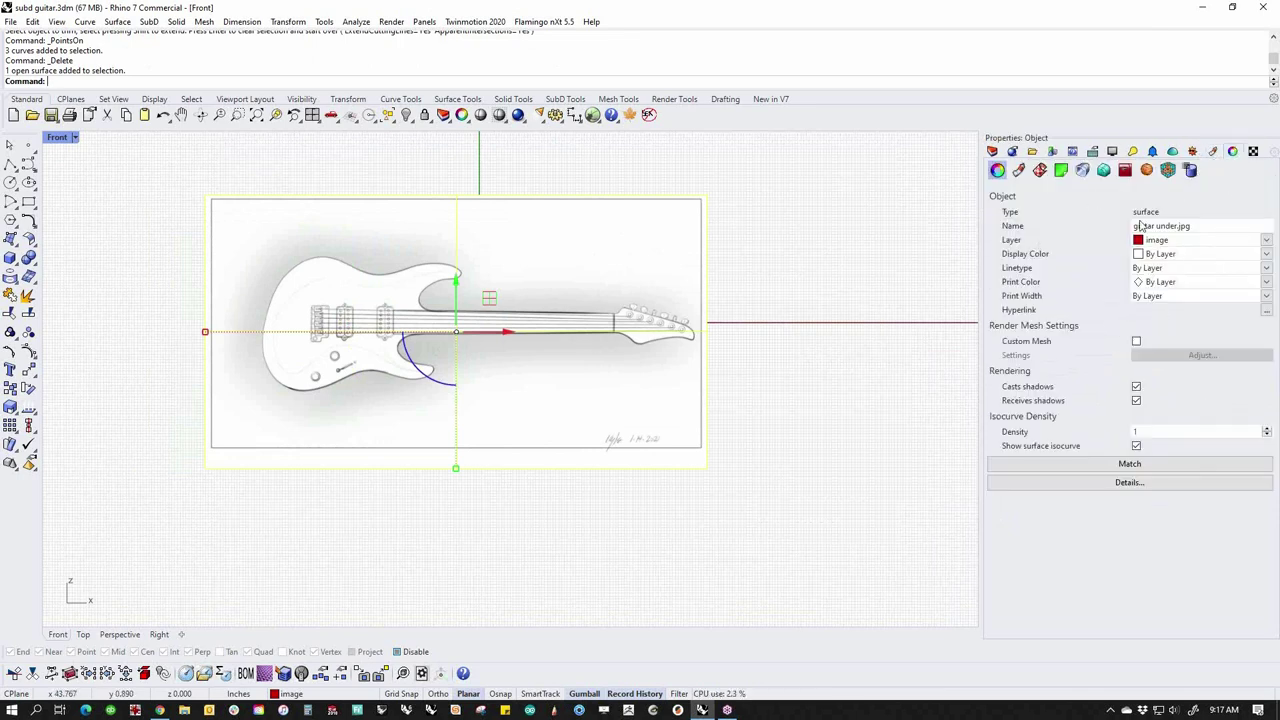
{"action": "left_click", "coordinate": [1231, 151]}
{"action": "left_click", "coordinate": [1232, 151]}
{"action": "left_click", "coordinate": [1019, 170]}
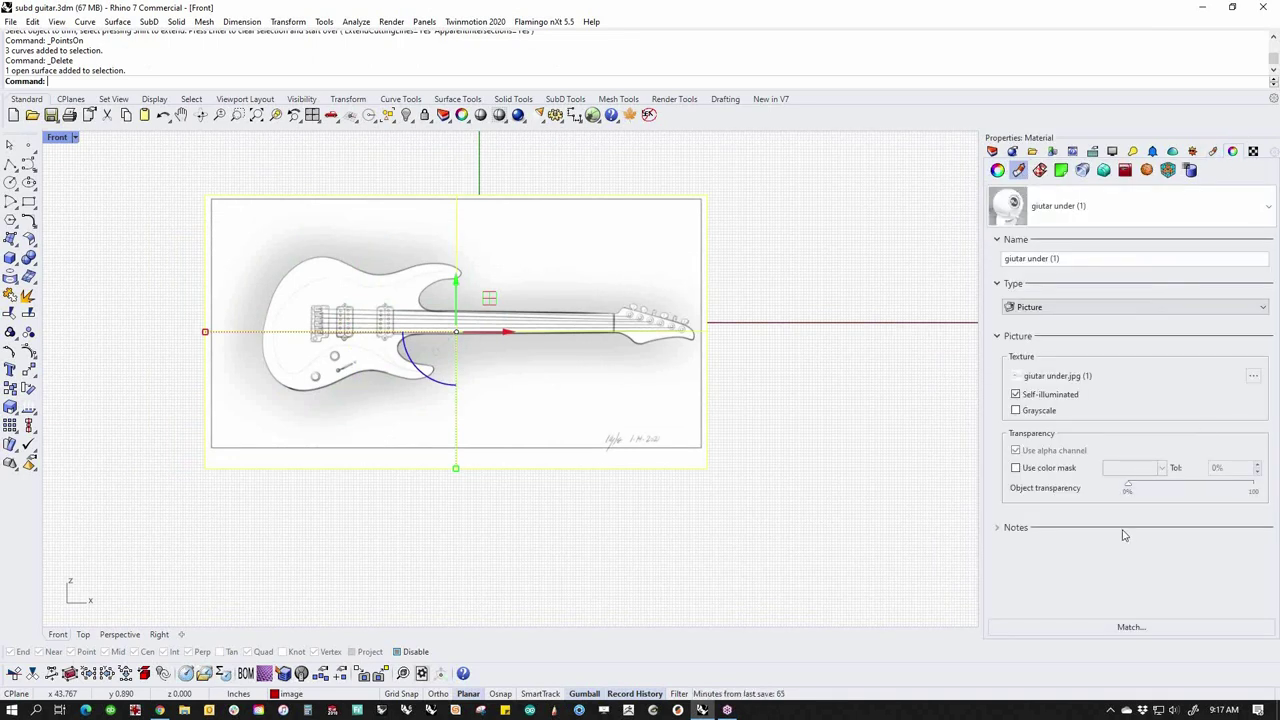
{"action": "left_click_drag", "start_coordinate": [1200, 490], "coordinate": [1219, 492]}
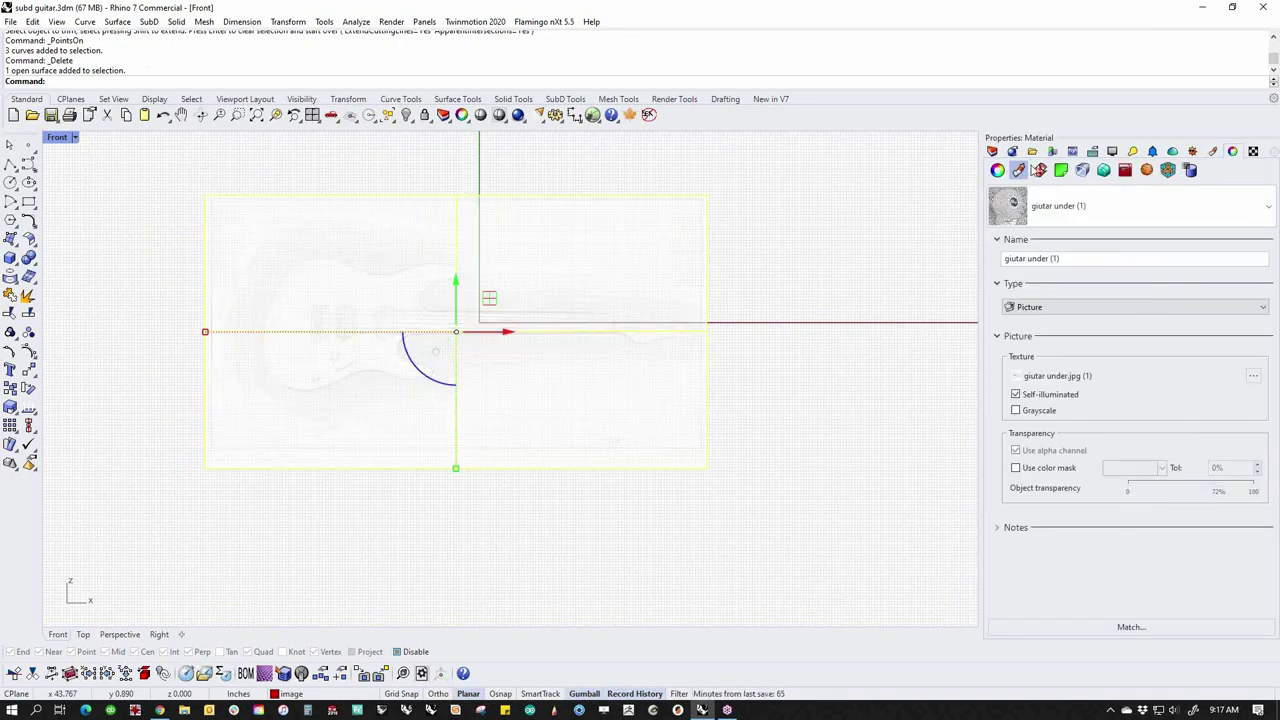
{"action": "left_click", "coordinate": [992, 152]}
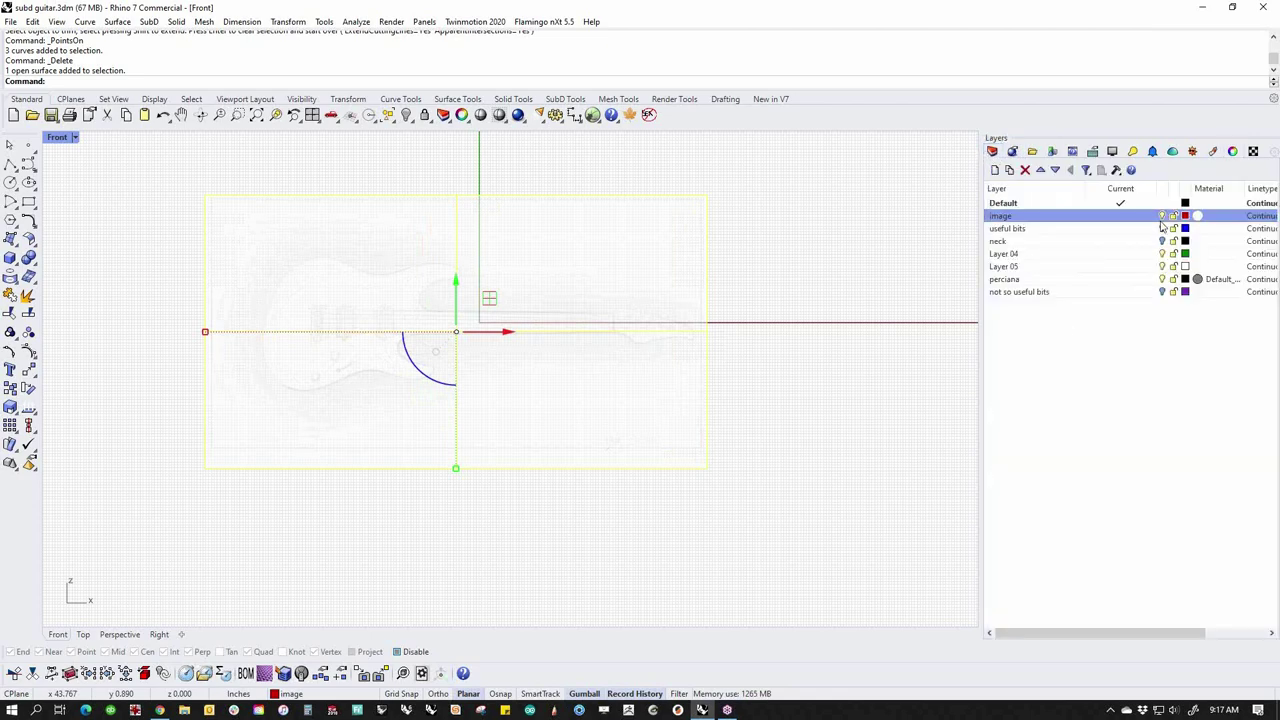
{"action": "left_click", "coordinate": [1173, 216]}
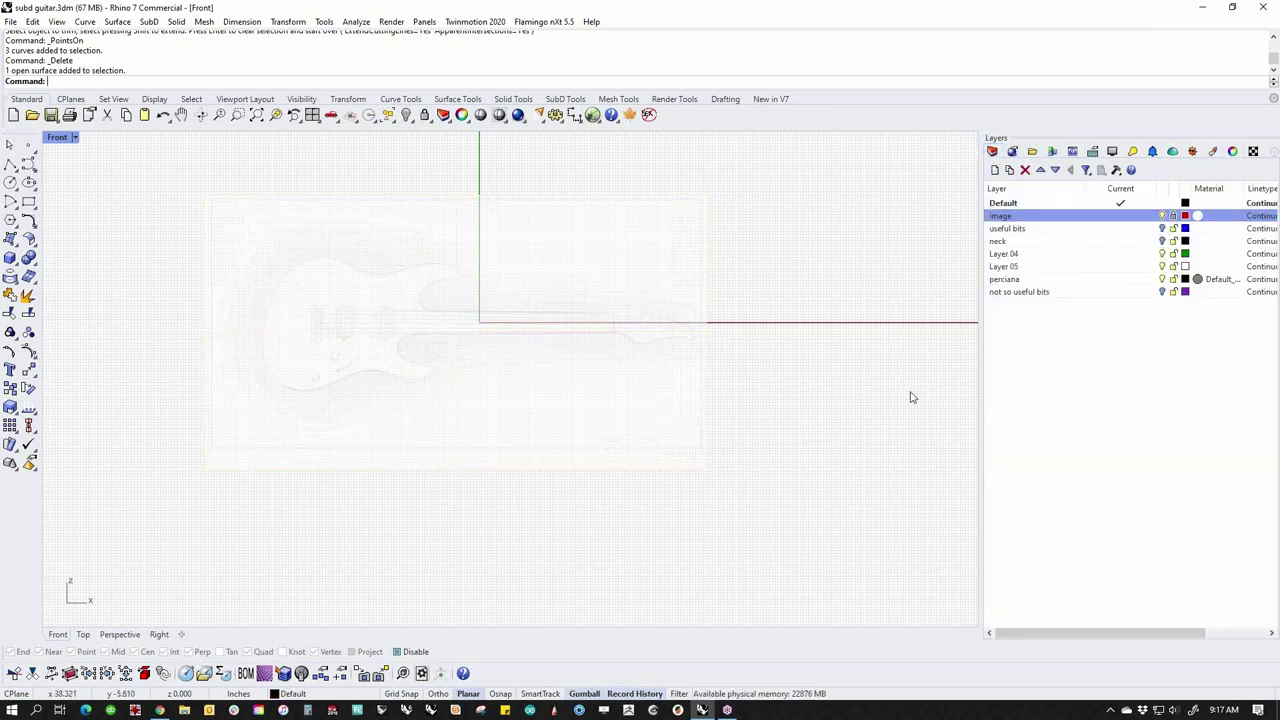
Start a degree 3 SubD-friendly curve at the upper horn, placing points along the upper waist and bout to the body's rear edge
{"action": "scroll", "coordinate": [349, 337], "scroll_direction": "up", "scroll_amount": 8}
{"action": "right_click_drag", "start_coordinate": [349, 337], "coordinate": [534, 400]}
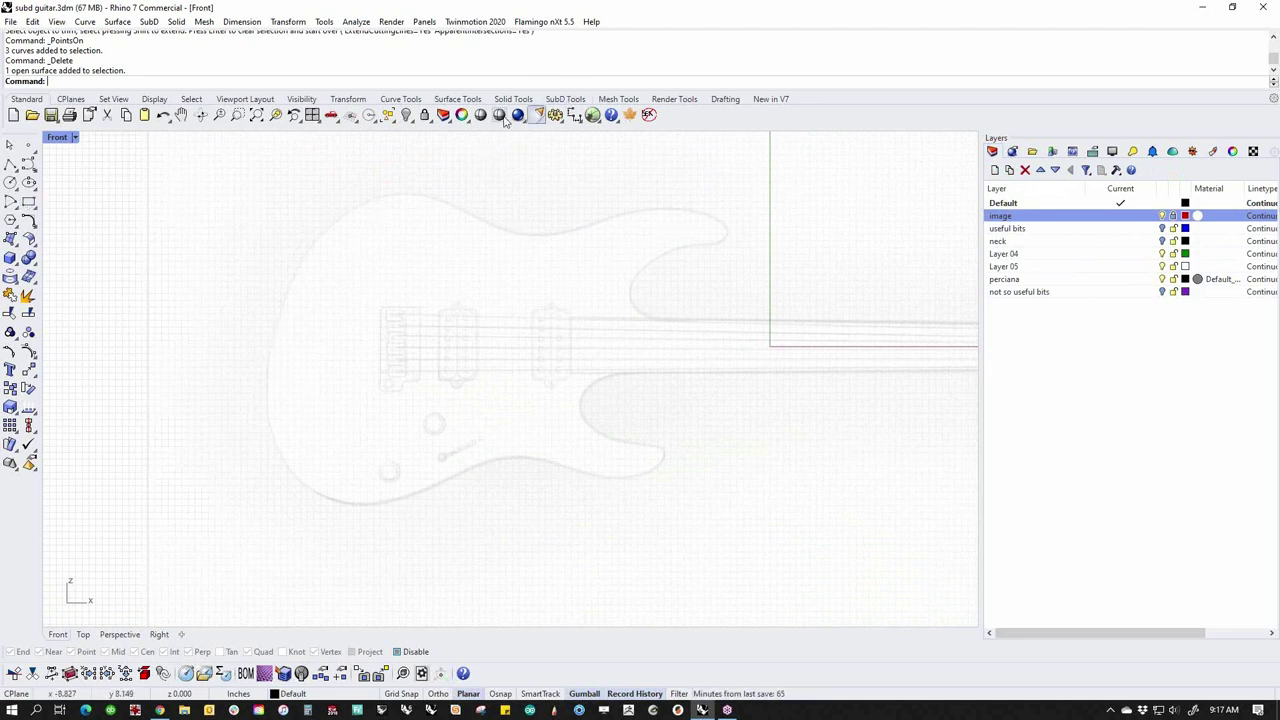
{"action": "left_click", "coordinate": [11, 165]}
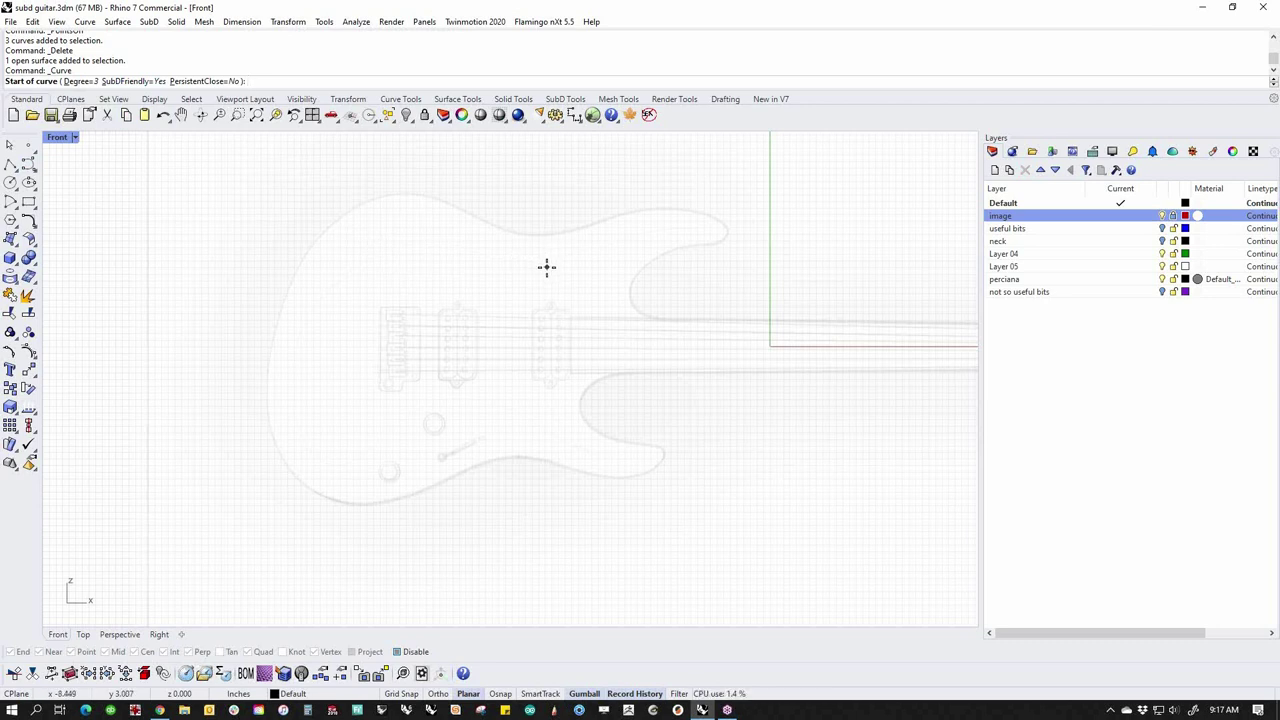
{"action": "left_click", "coordinate": [460, 260]}
{"action": "scroll", "coordinate": [675, 245], "scroll_direction": "up", "scroll_amount": 4}
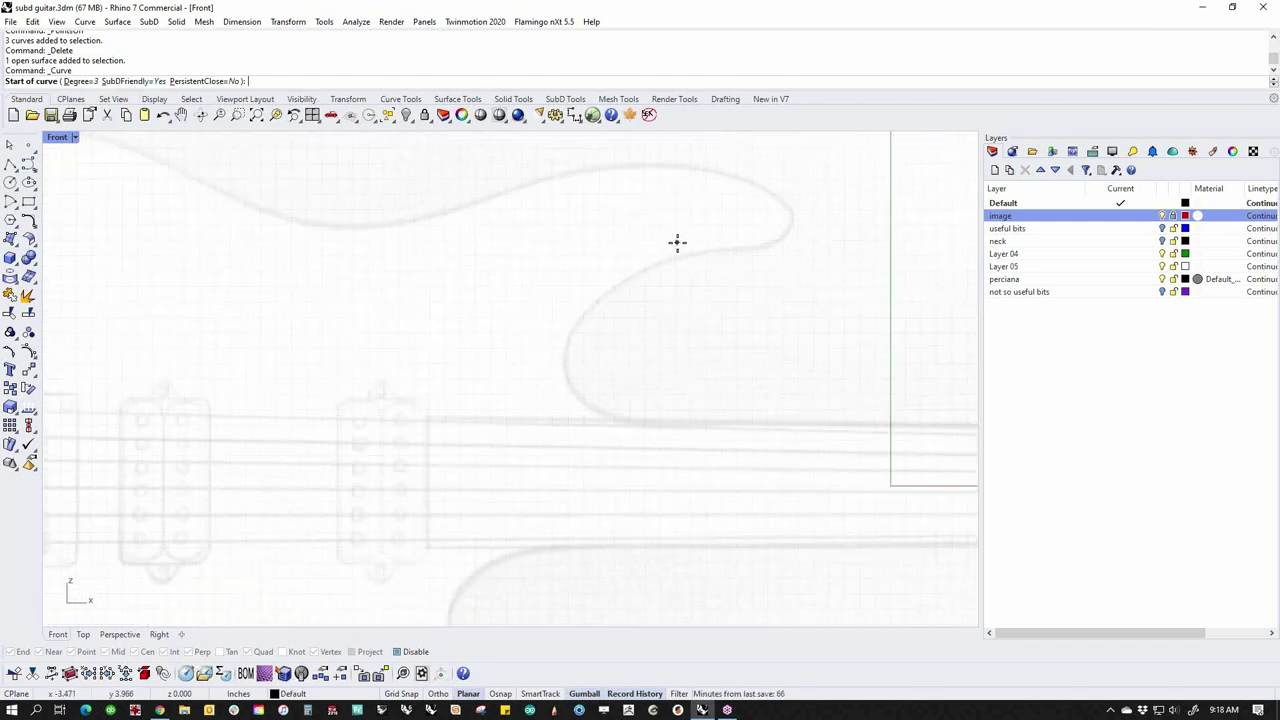
{"action": "left_click", "coordinate": [737, 215]}
{"action": "left_click", "coordinate": [575, 187]}
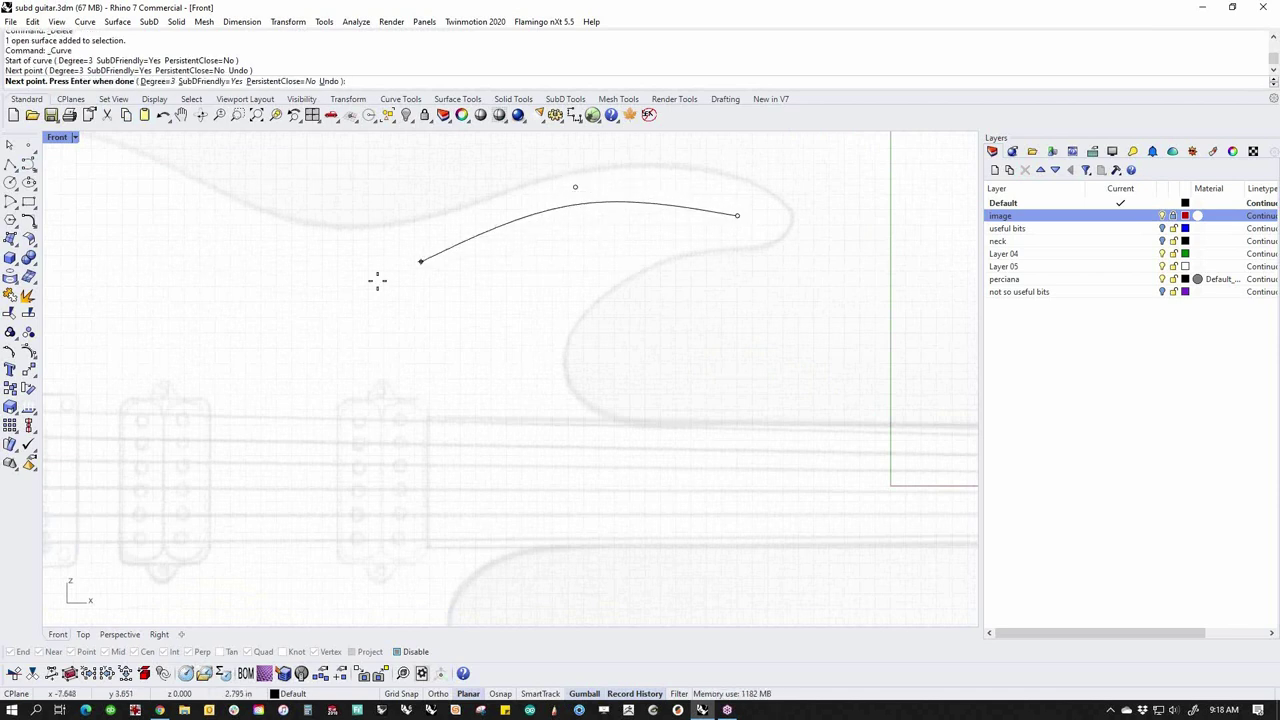
{"action": "left_click", "coordinate": [304, 308]}
{"action": "scroll", "coordinate": [304, 308], "scroll_direction": "down", "scroll_amount": 3}
{"action": "right_click_drag", "start_coordinate": [349, 314], "coordinate": [608, 290]}
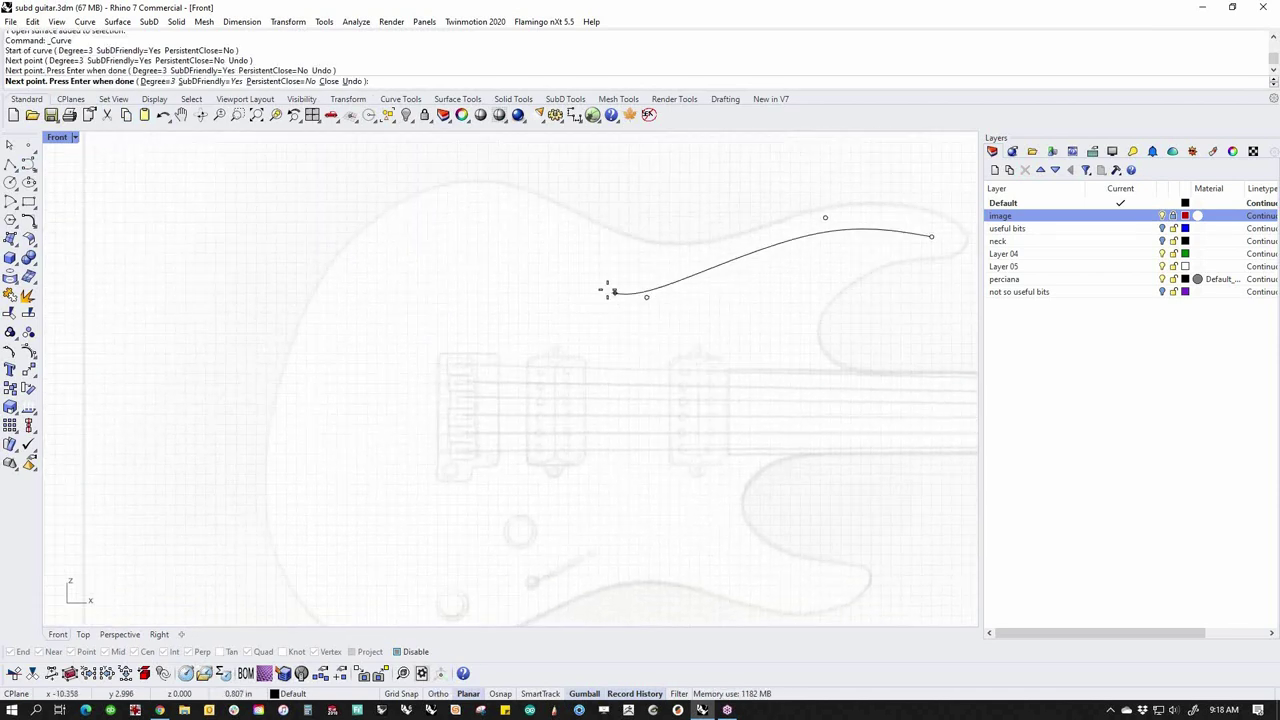
{"action": "left_click", "coordinate": [470, 233]}
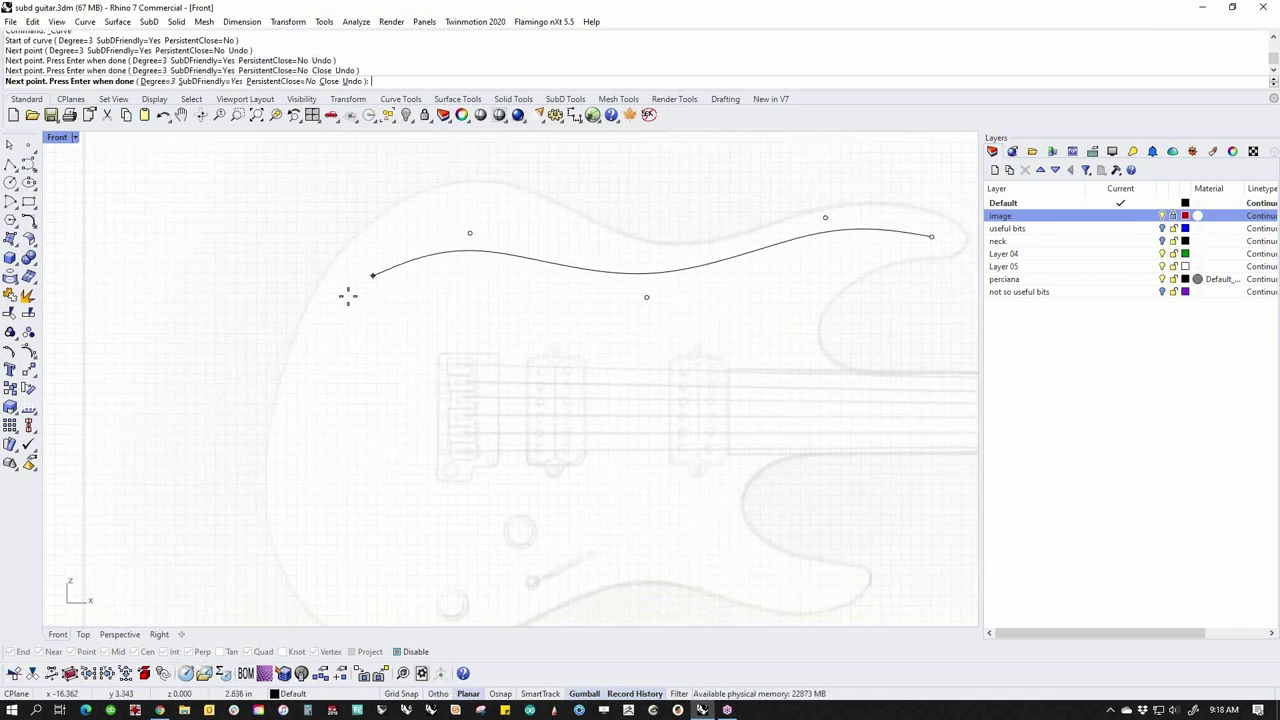
{"action": "left_click", "coordinate": [307, 376]}
{"action": "right_click_drag", "start_coordinate": [325, 494], "coordinate": [329, 501], "text": "shift"}
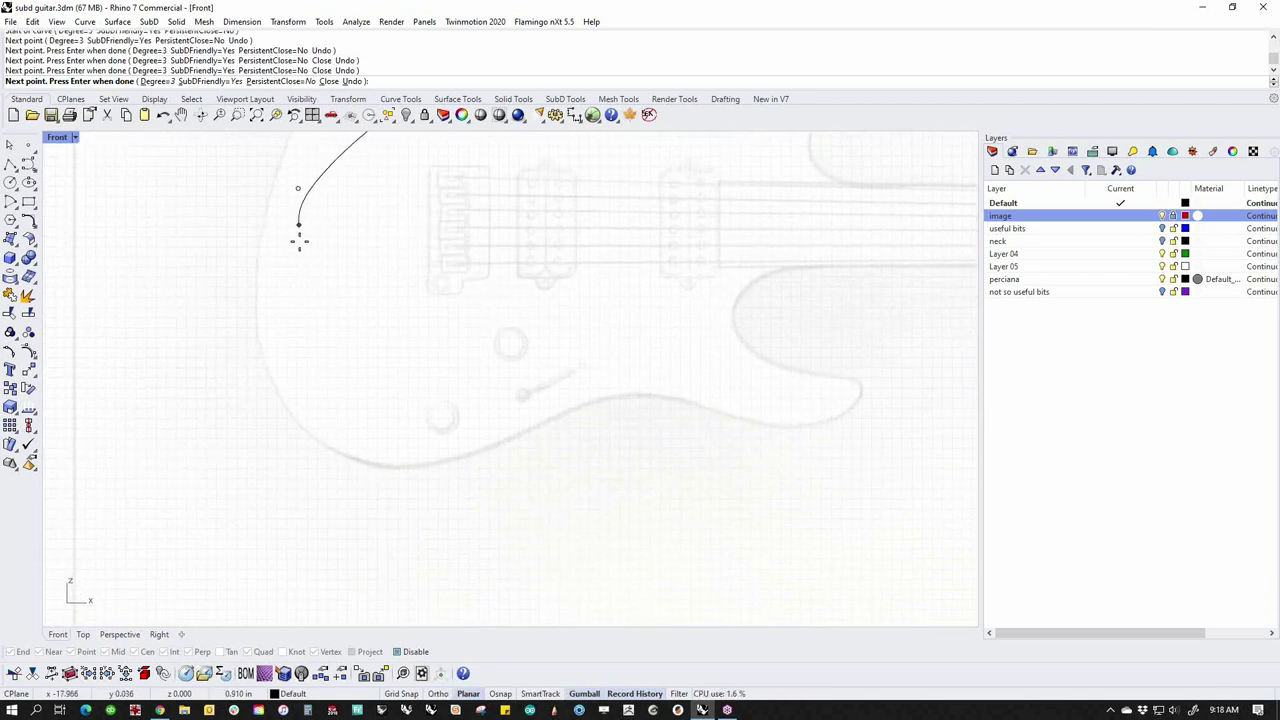
Continue the curve around the lower bout and lower waist, and end it in the lower horn
{"action": "left_click", "coordinate": [318, 443]}
{"action": "left_click", "coordinate": [447, 361]}
{"action": "left_click", "coordinate": [564, 268]}
{"action": "left_click", "coordinate": [688, 361]}
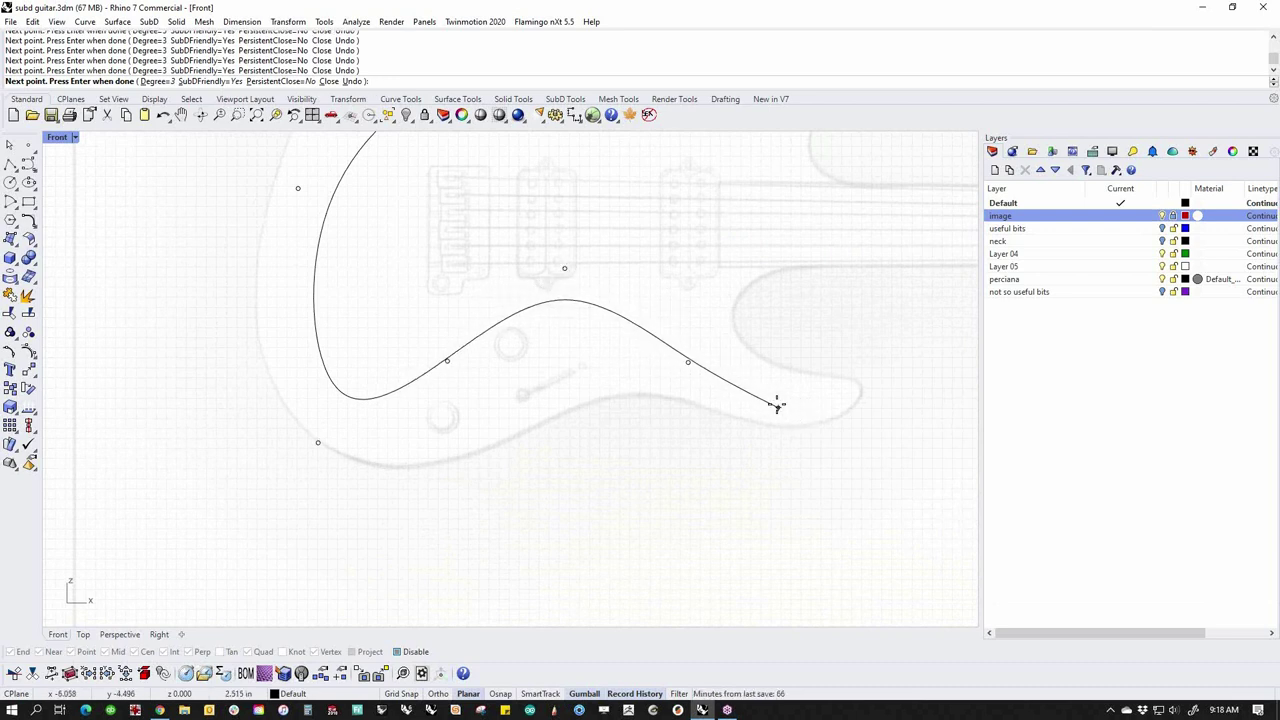
{"action": "left_click", "coordinate": [765, 401]}
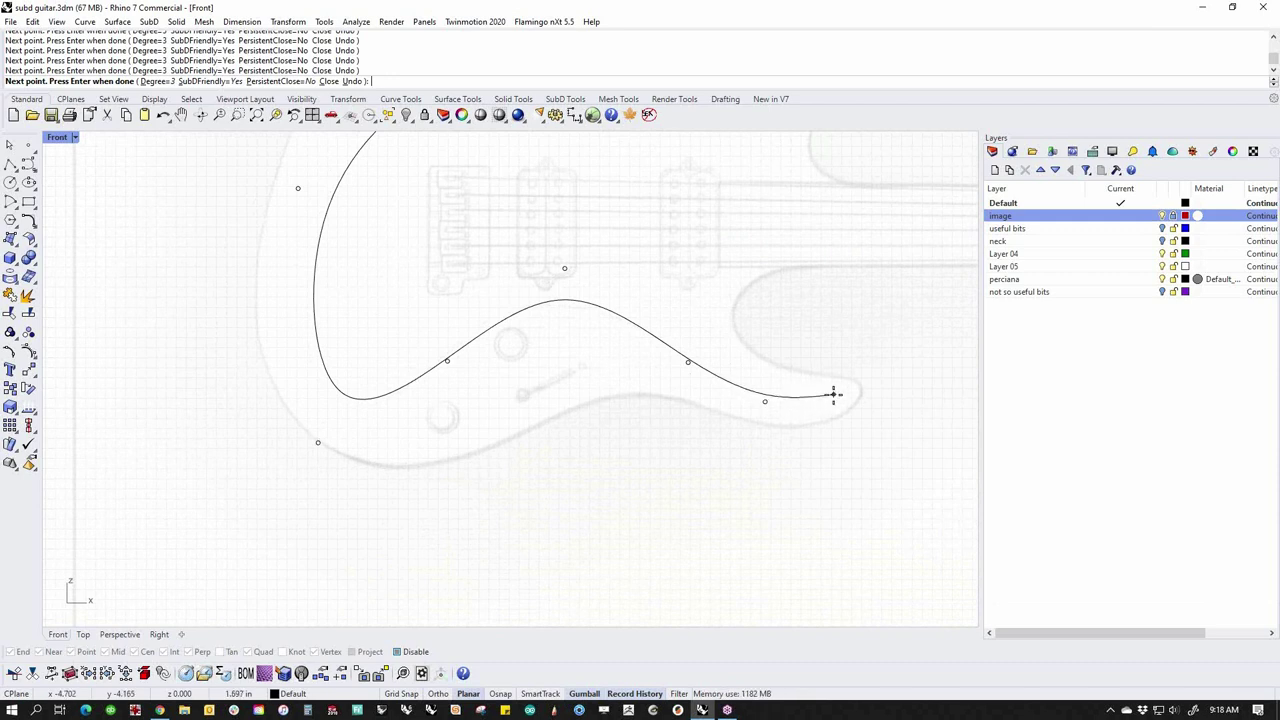
{"action": "left_click", "coordinate": [833, 397]}
{"action": "right_click", "coordinate": [834, 400]}
Turn on the control points of the new guitar body curve
{"action": "left_click", "coordinate": [804, 401]}
{"action": "middle_click", "coordinate": [807, 418]}
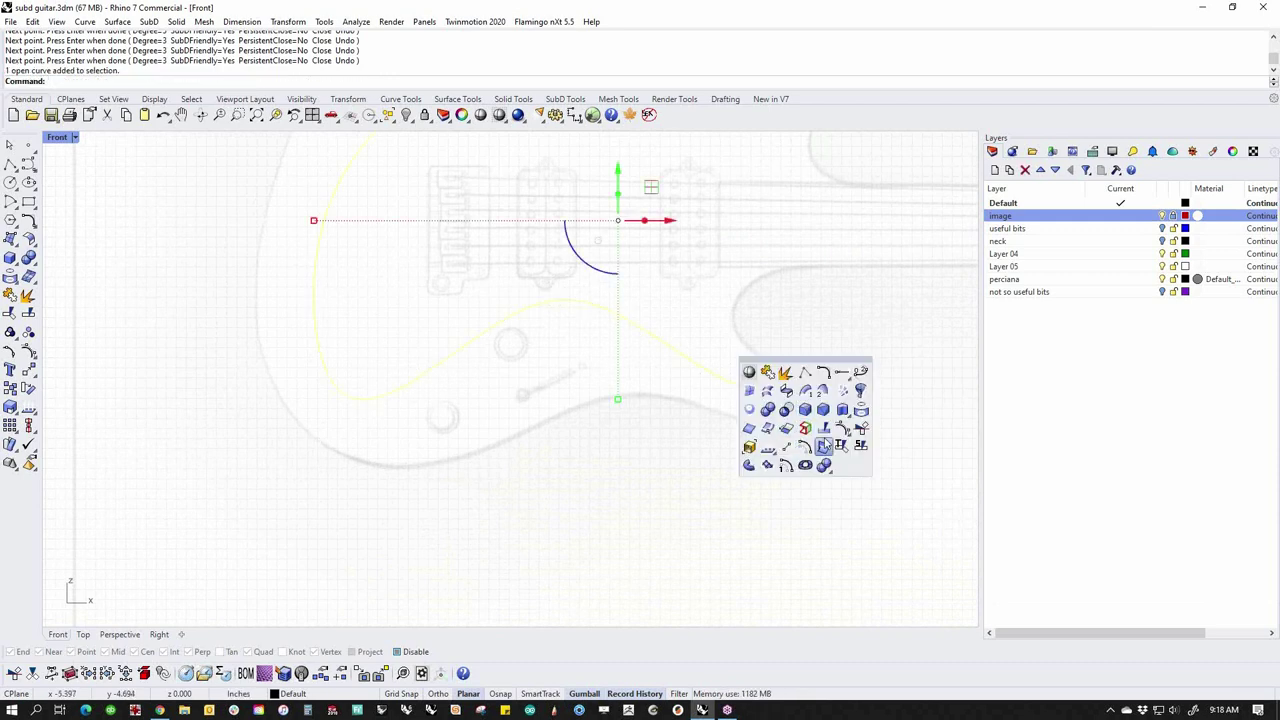
{"action": "left_click", "coordinate": [842, 427]}
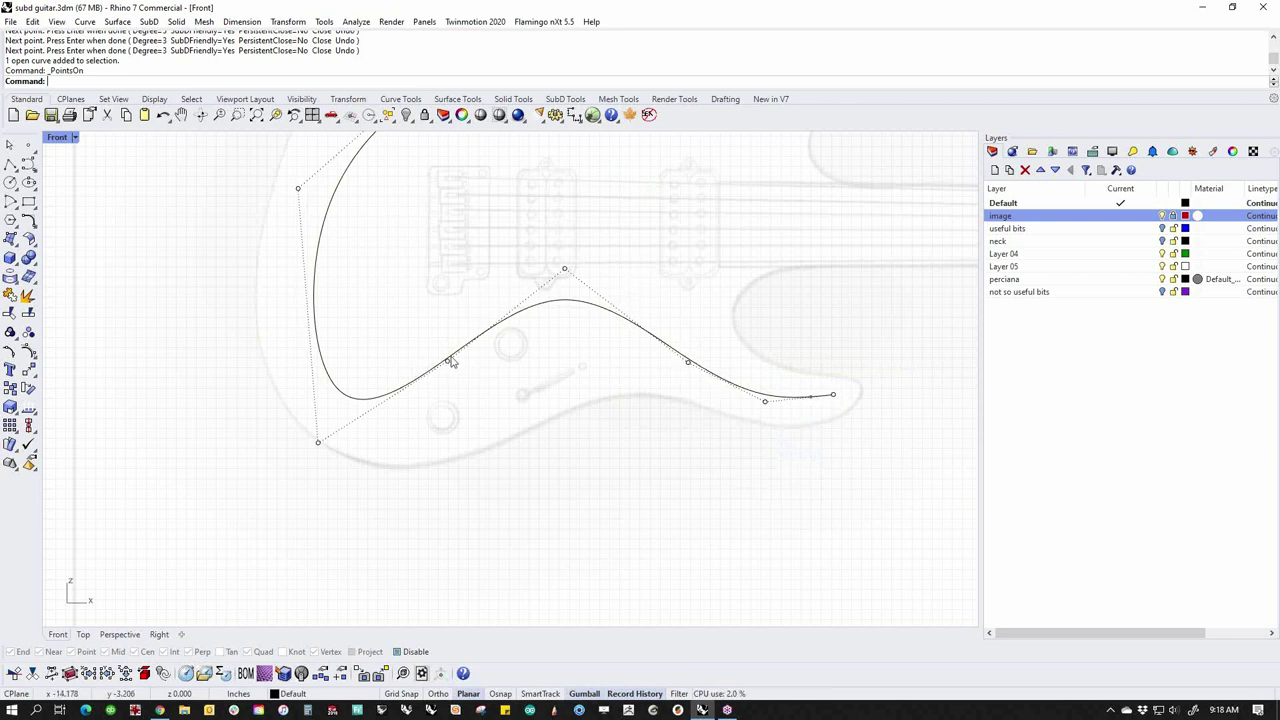
Move the lower waist control point toward the bridge side of the body
{"action": "right_click_drag", "start_coordinate": [458, 275], "coordinate": [398, 506]}
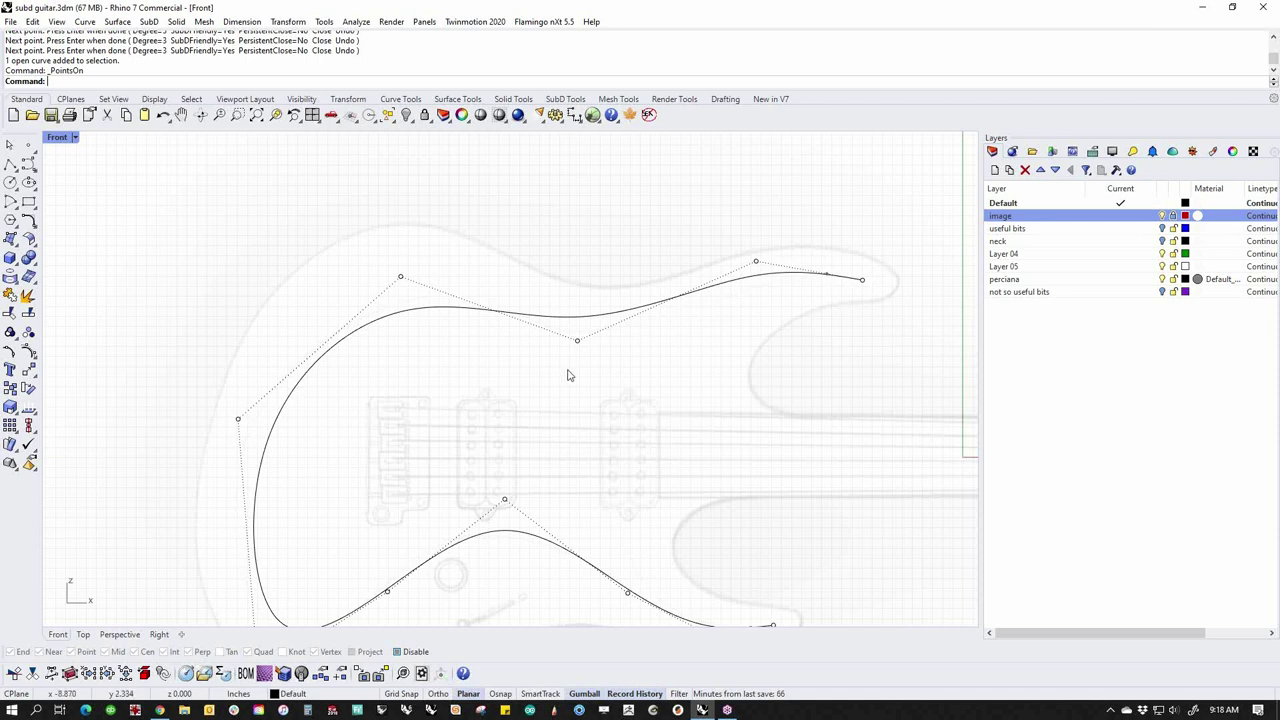
{"action": "scroll", "coordinate": [528, 369], "scroll_direction": "down", "scroll_amount": 3}
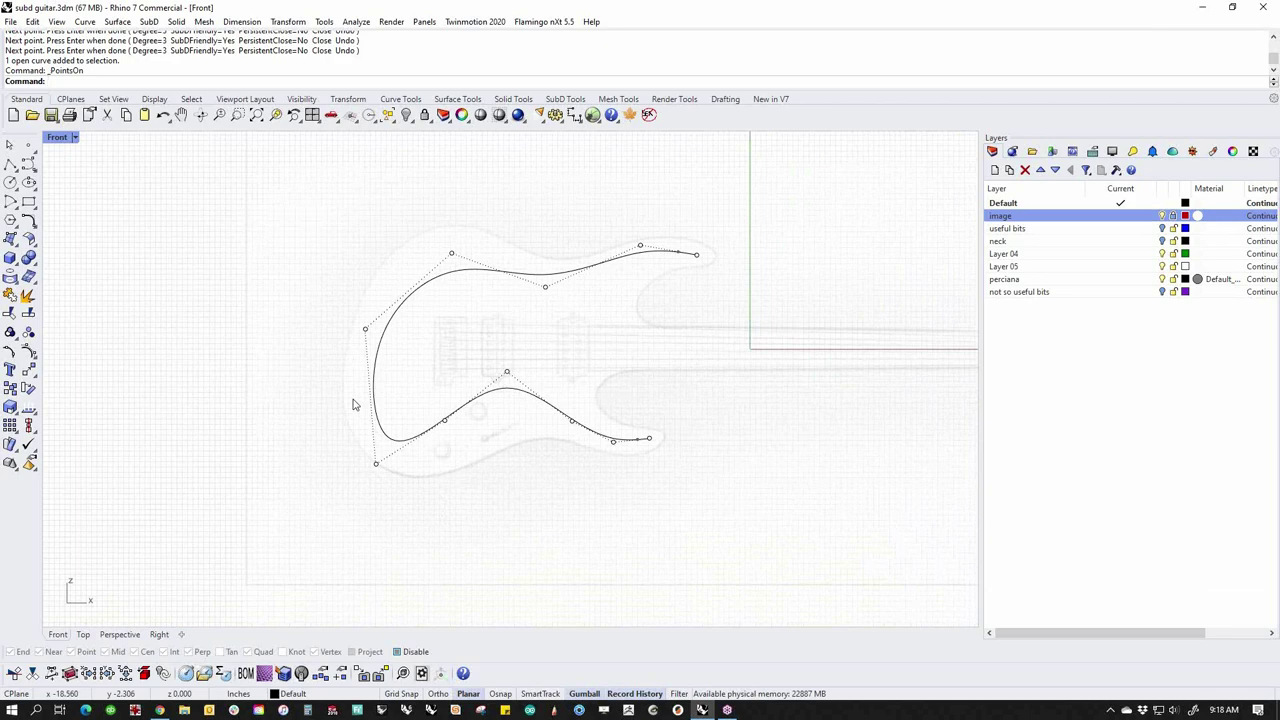
{"action": "scroll", "coordinate": [623, 443], "scroll_direction": "up", "scroll_amount": 5}
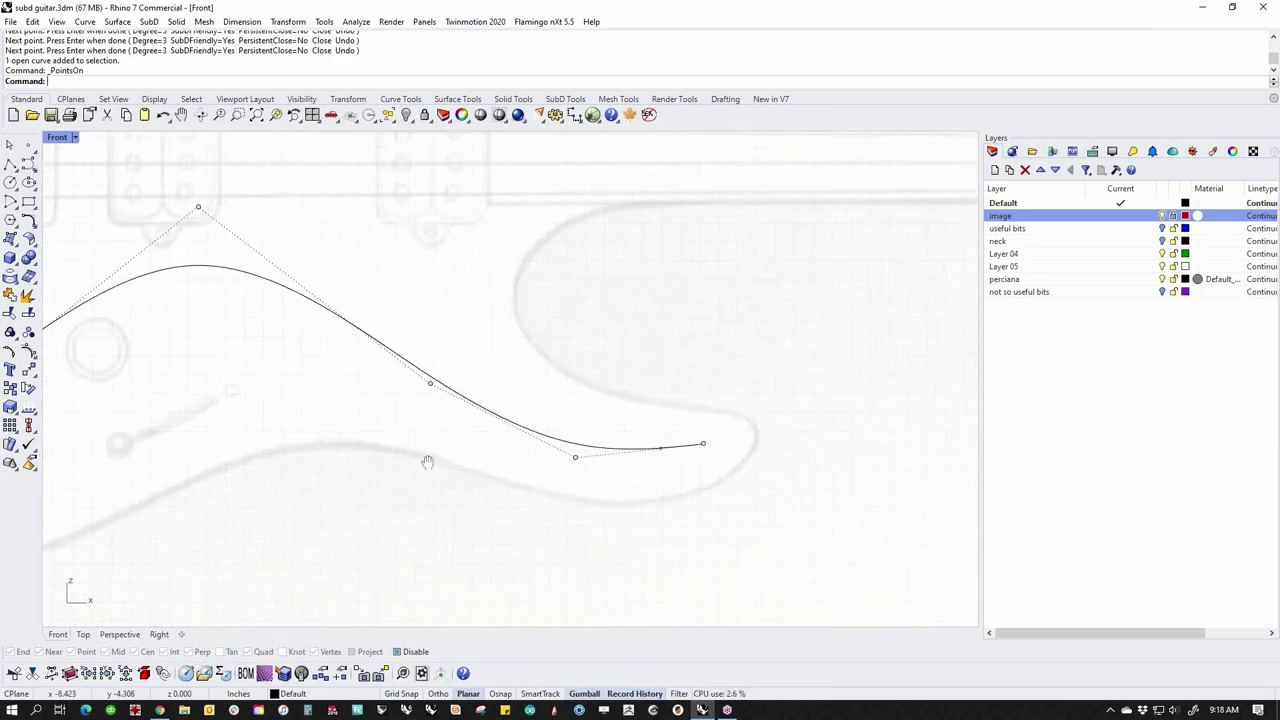
{"action": "right_click_drag", "start_coordinate": [427, 461], "coordinate": [571, 460]}
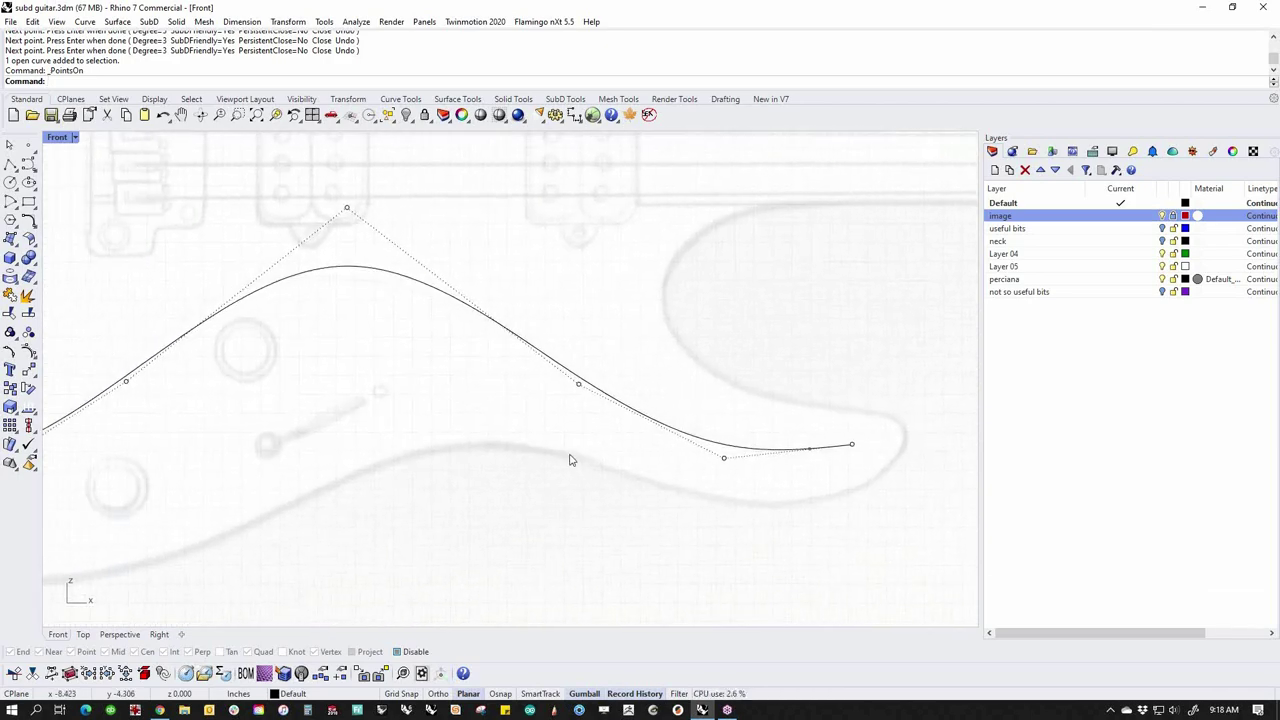
{"action": "left_click", "coordinate": [347, 208]}
{"action": "right_click_drag", "start_coordinate": [403, 320], "coordinate": [662, 357]}
{"action": "left_click_drag", "start_coordinate": [605, 245], "coordinate": [541, 250]}
{"action": "scroll", "coordinate": [323, 491], "scroll_direction": "down", "scroll_amount": 2}
{"action": "right_click_drag", "start_coordinate": [323, 491], "coordinate": [532, 455]}
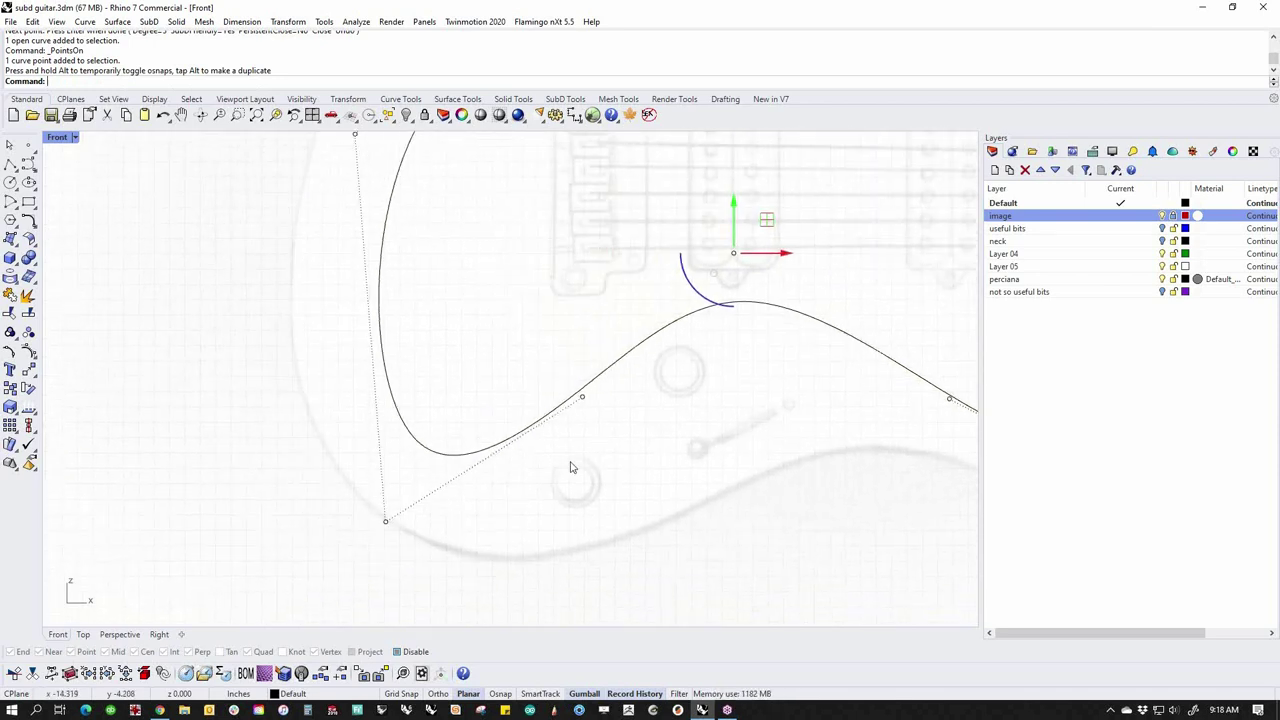
{"action": "key", "text": "Escape"}
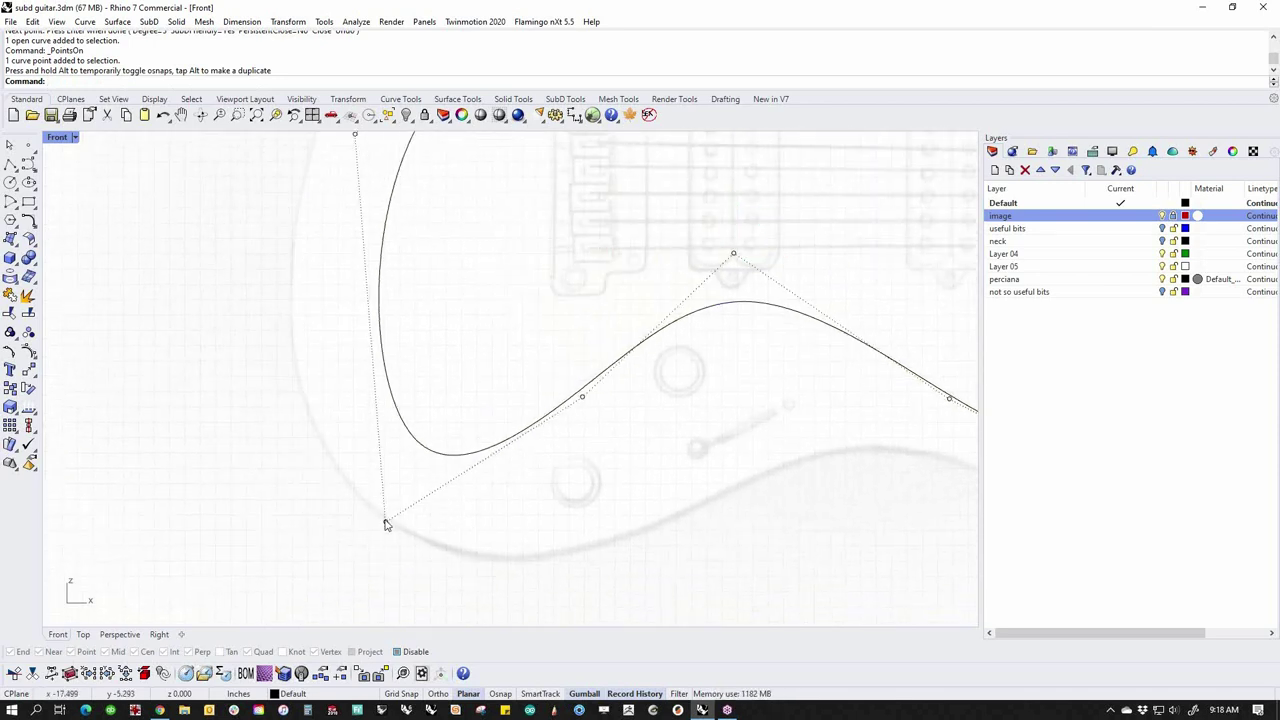
Nudge the control point at the rear corner of the lower bout down by 0.4 inches
{"action": "left_click", "coordinate": [385, 522]}
{"action": "key", "text": "alt+Down"}
{"action": "key", "text": "alt+Down"}
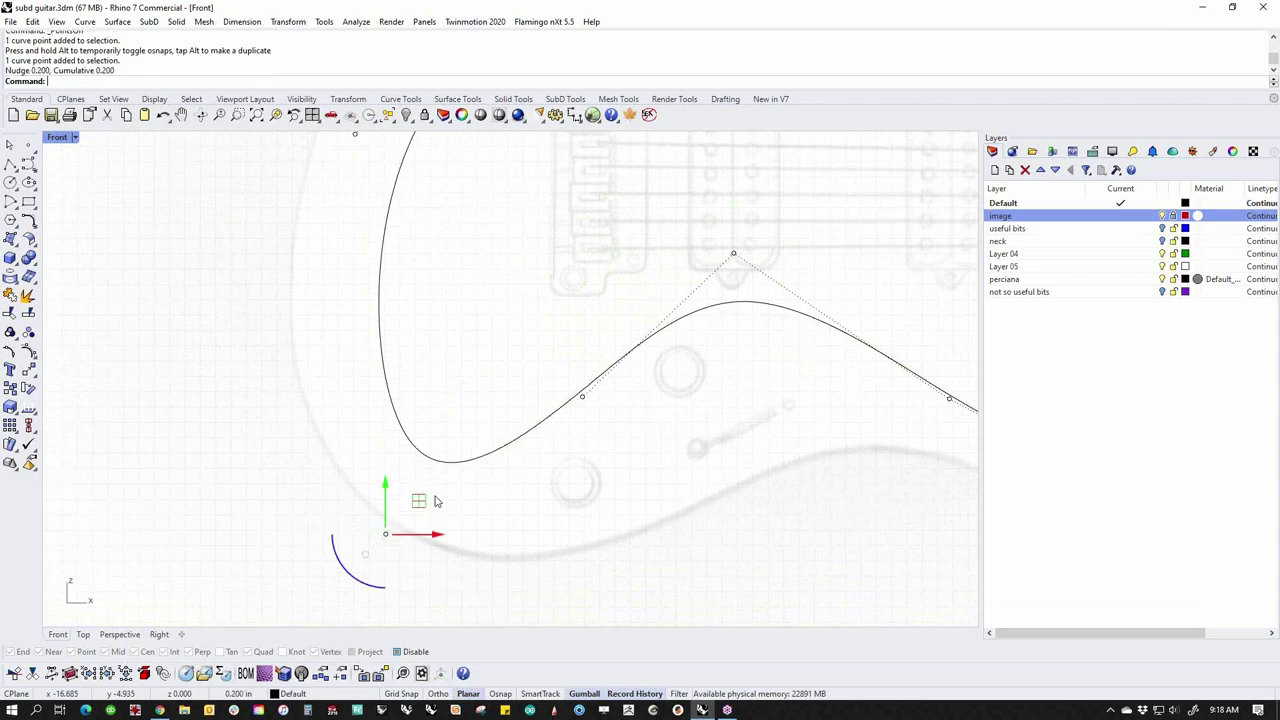
{"action": "scroll", "coordinate": [440, 452], "scroll_direction": "down", "scroll_amount": 3}
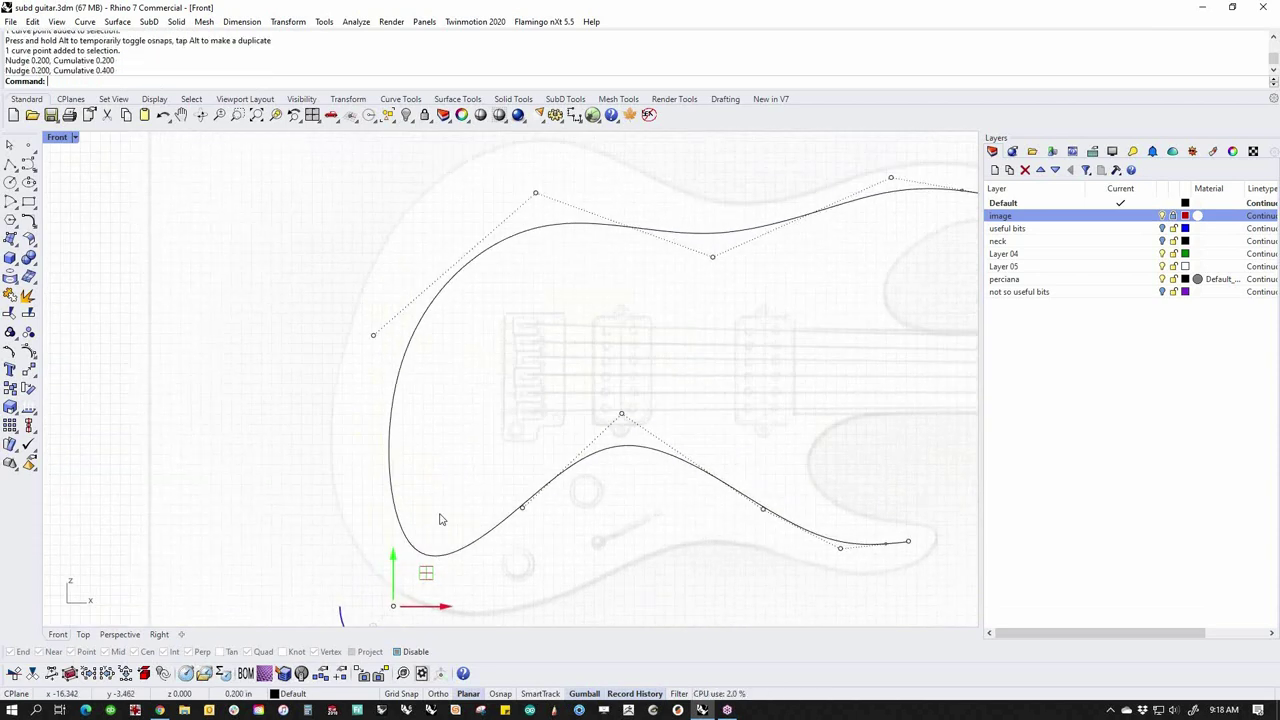
{"action": "scroll", "coordinate": [640, 330], "scroll_direction": "down", "scroll_amount": 3}
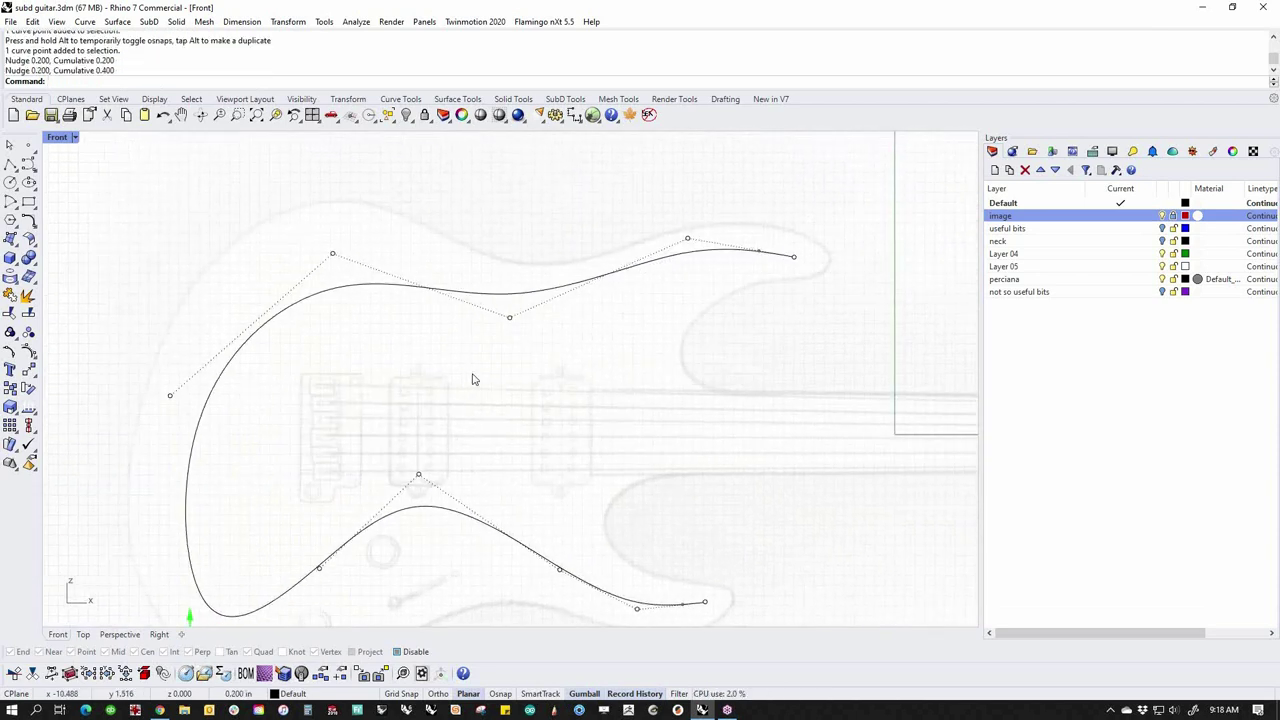
{"action": "scroll", "coordinate": [550, 315], "scroll_direction": "up", "scroll_amount": 4}
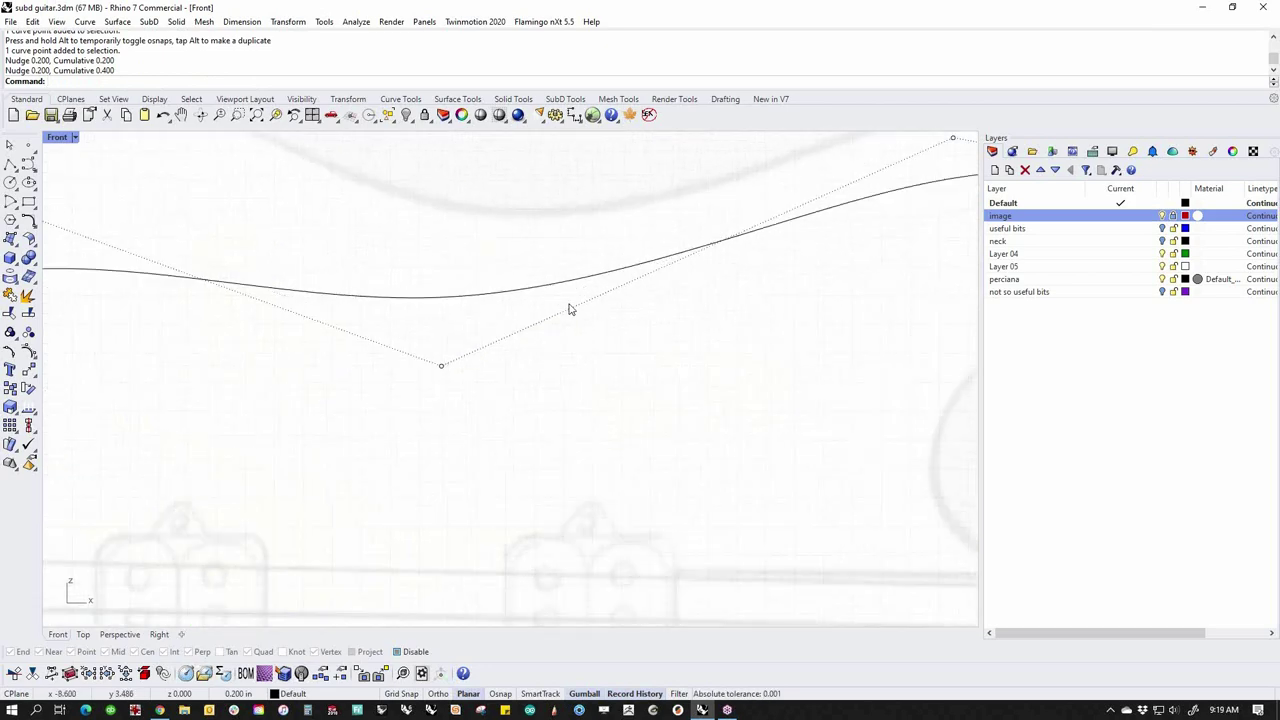
{"action": "left_click", "coordinate": [440, 369]}
{"action": "scroll", "coordinate": [522, 384], "scroll_direction": "down", "scroll_amount": 4}
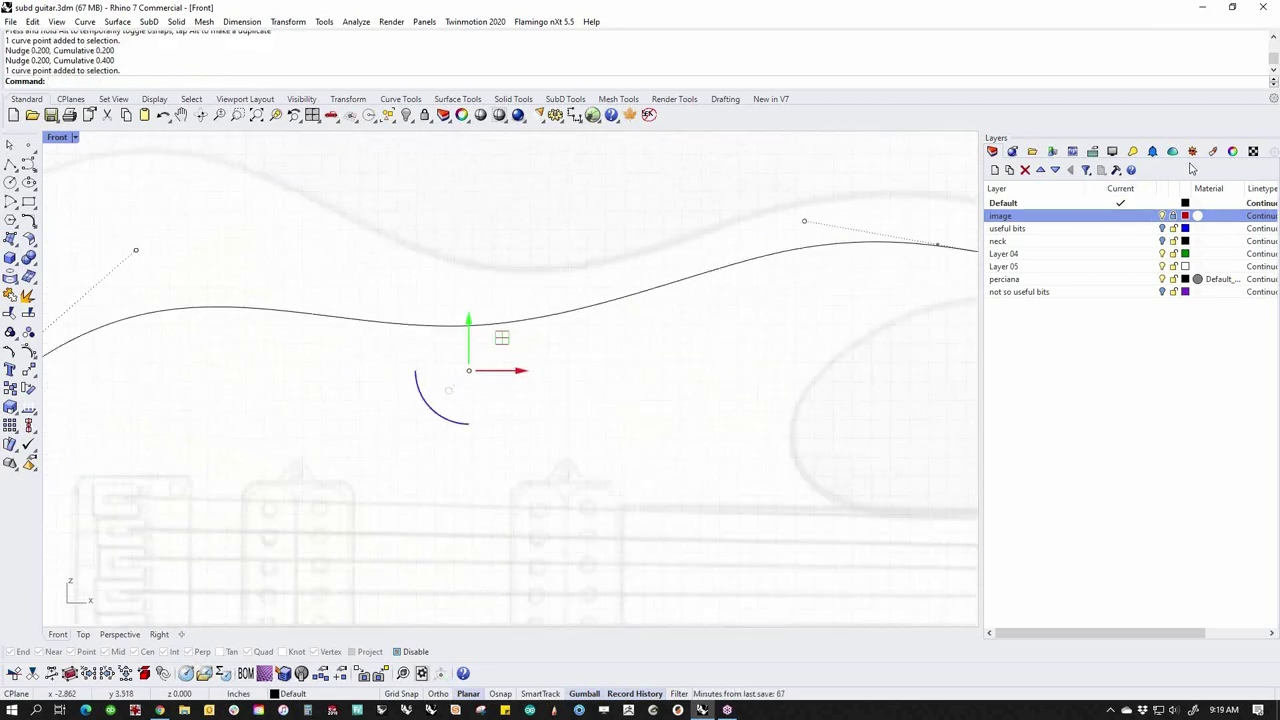
{"action": "left_click", "coordinate": [1231, 151]}
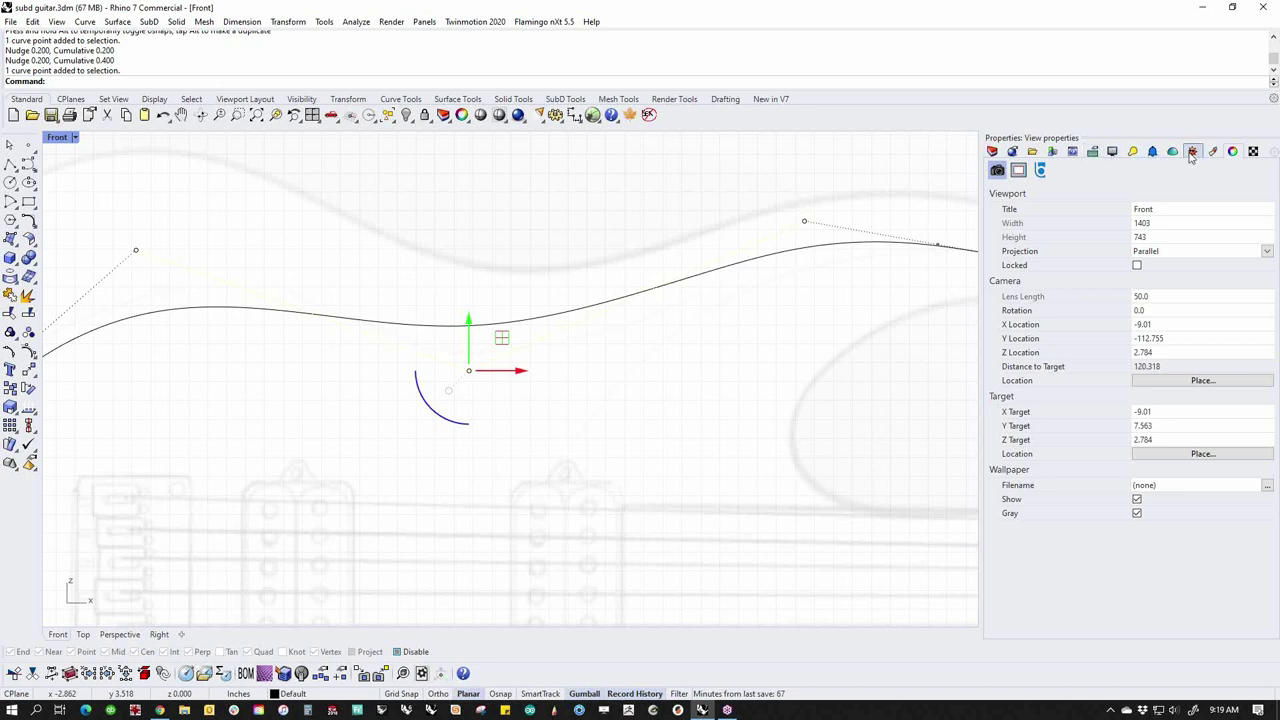
{"action": "left_click", "coordinate": [742, 350]}
{"action": "scroll", "coordinate": [740, 344], "scroll_direction": "down", "scroll_amount": 10}
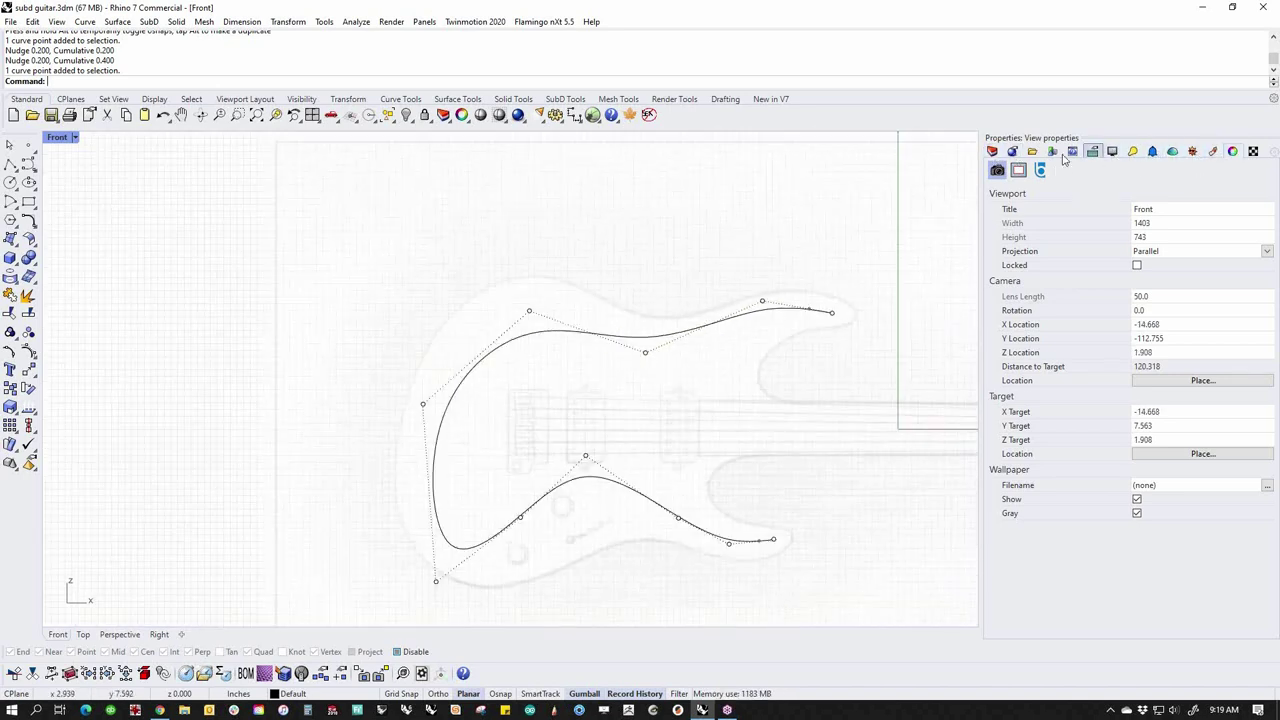
Set the guitar picture's object transparency to 32%, unlocking the image layer for the change and relocking it
{"action": "left_click", "coordinate": [992, 151]}
{"action": "left_click", "coordinate": [802, 187]}
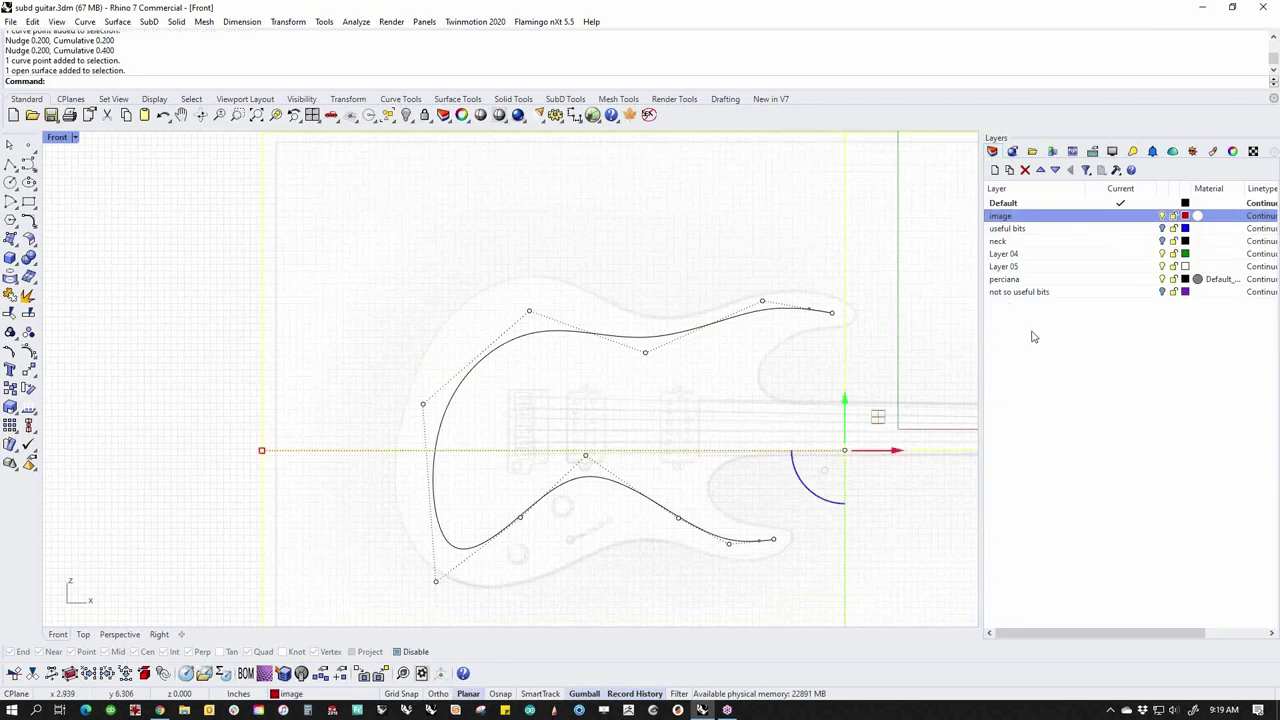
{"action": "left_click", "coordinate": [1232, 151]}
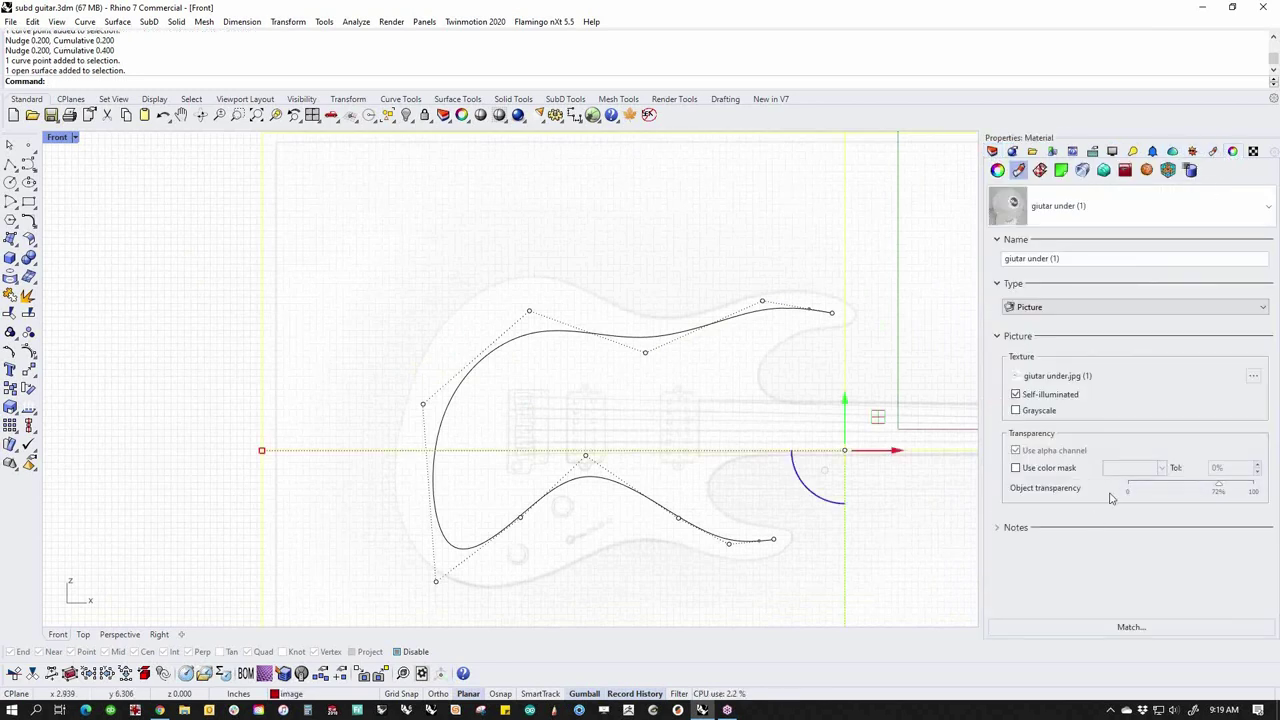
{"action": "left_click_drag", "start_coordinate": [1220, 486], "coordinate": [1168, 490]}
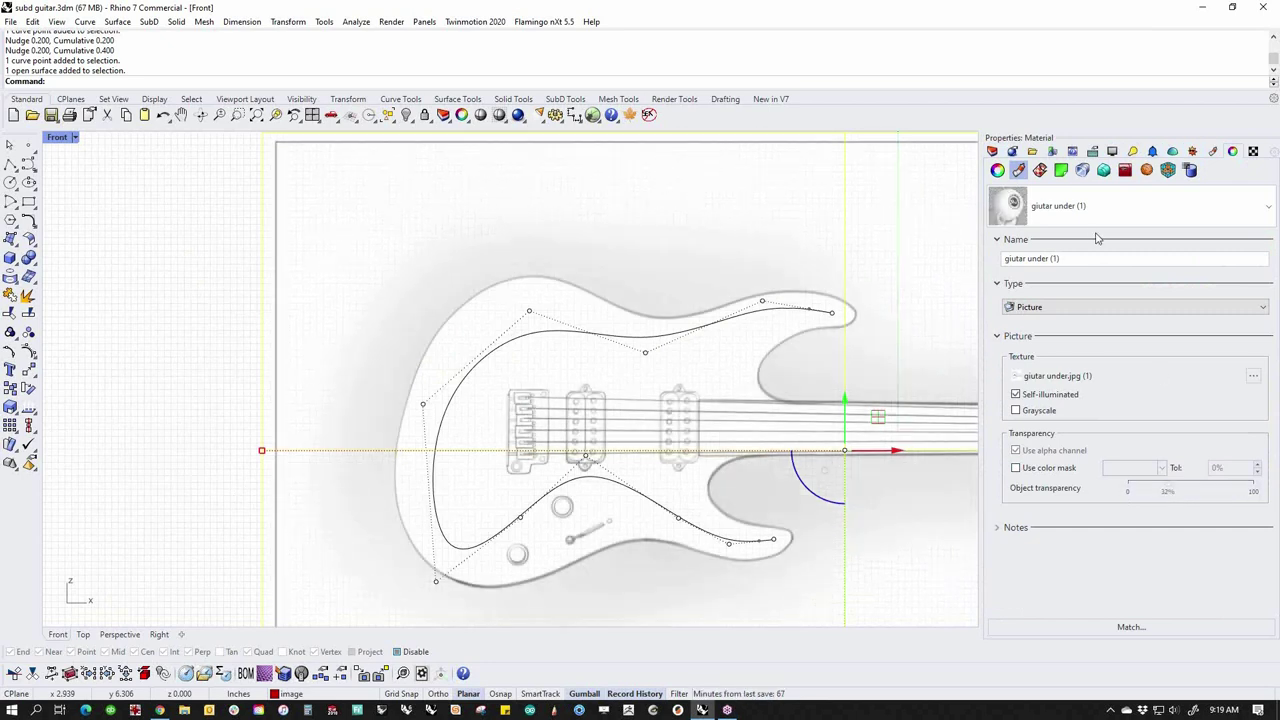
{"action": "left_click", "coordinate": [993, 151]}
{"action": "left_click", "coordinate": [1173, 216]}
Move the upper waist control point down toward the neck, and the upper bout control point up closer to the body outline
{"action": "scroll", "coordinate": [663, 394], "scroll_direction": "up", "scroll_amount": 5}
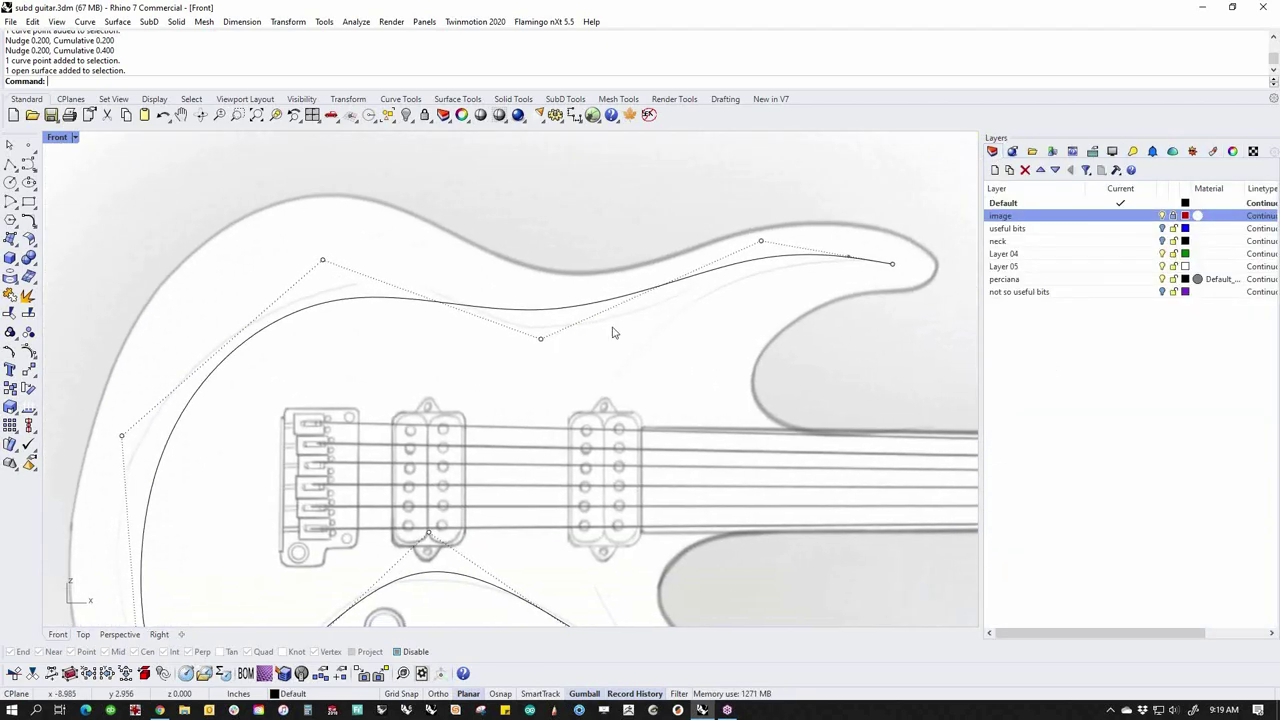
{"action": "left_click", "coordinate": [541, 338]}
{"action": "left_click_drag", "start_coordinate": [541, 338], "coordinate": [560, 363]}
{"action": "left_click", "coordinate": [322, 260]}
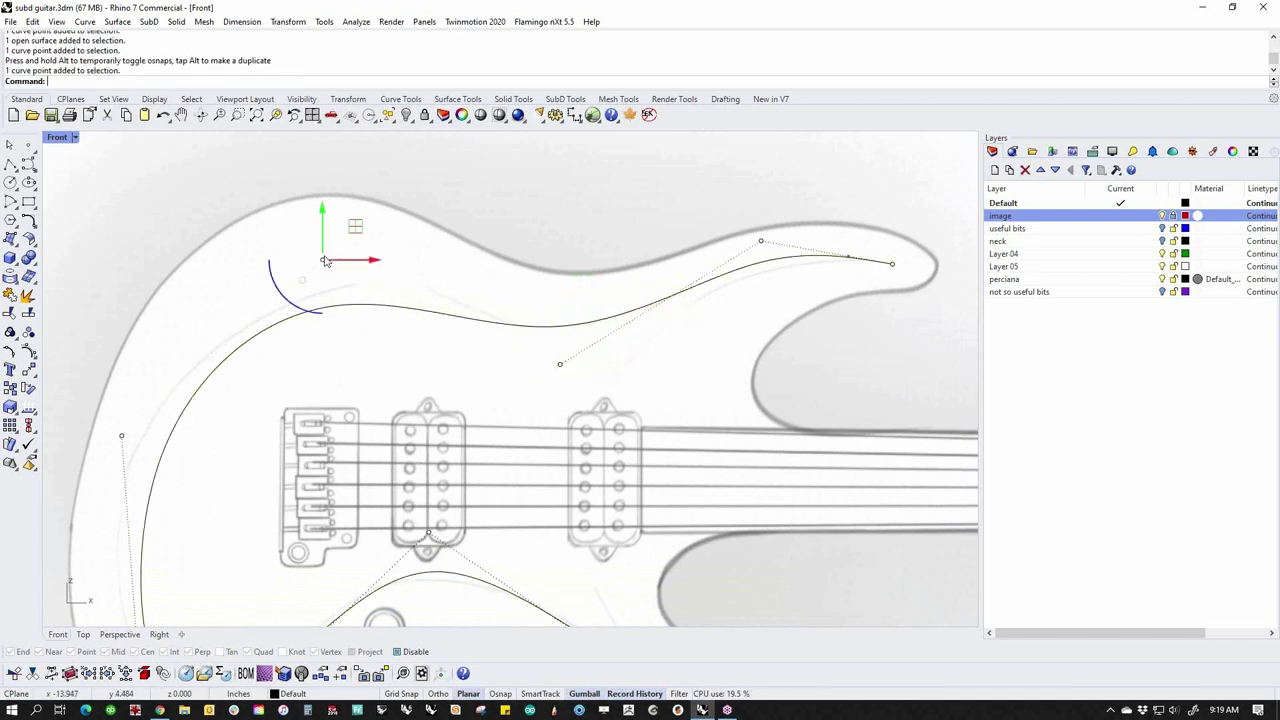
{"action": "left_click_drag", "start_coordinate": [325, 262], "coordinate": [347, 229]}
Nudge the upper waist control point 0.2 inches down and 0.4 inches to the left
{"action": "left_click", "coordinate": [562, 366]}
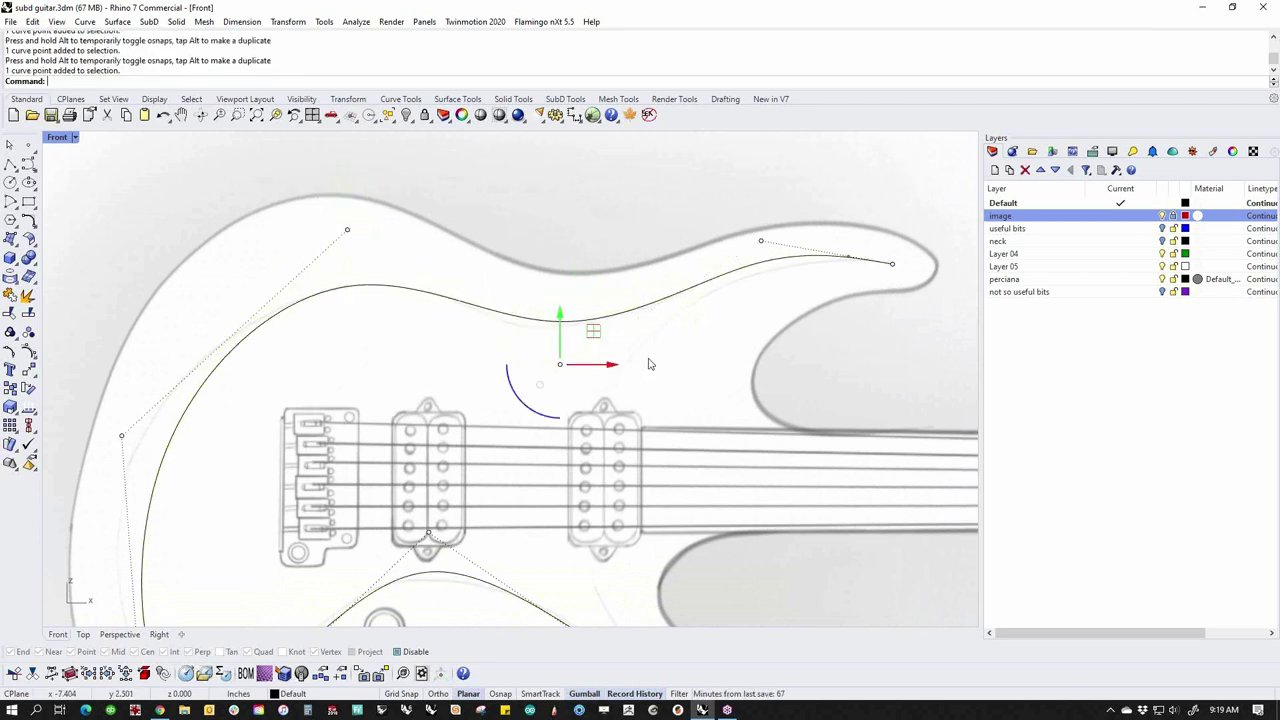
{"action": "key", "text": "alt+Down"}
{"action": "key", "text": "alt+Left"}
{"action": "key", "text": "alt+Left"}
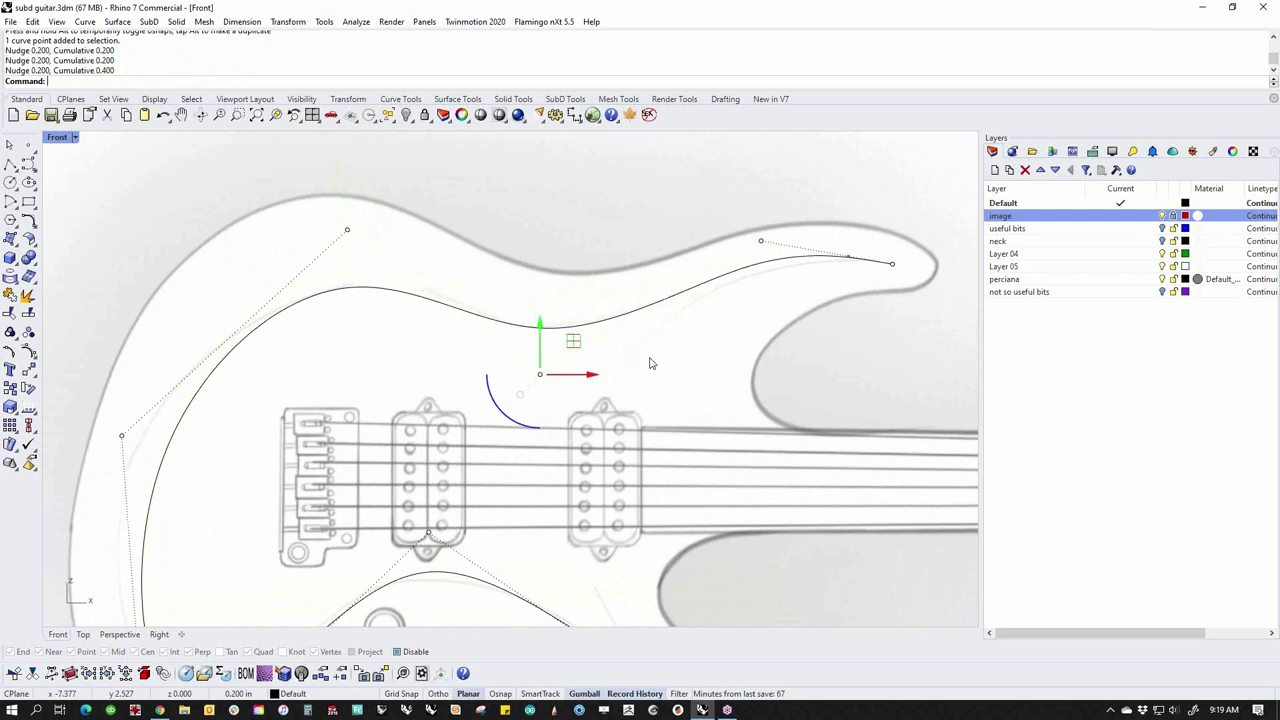
Nudge the control point at the body's upper rear edge 1.0 inch left and 0.2 inches down, onto the sketched outline
{"action": "right_click_drag", "start_coordinate": [294, 376], "coordinate": [407, 259]}
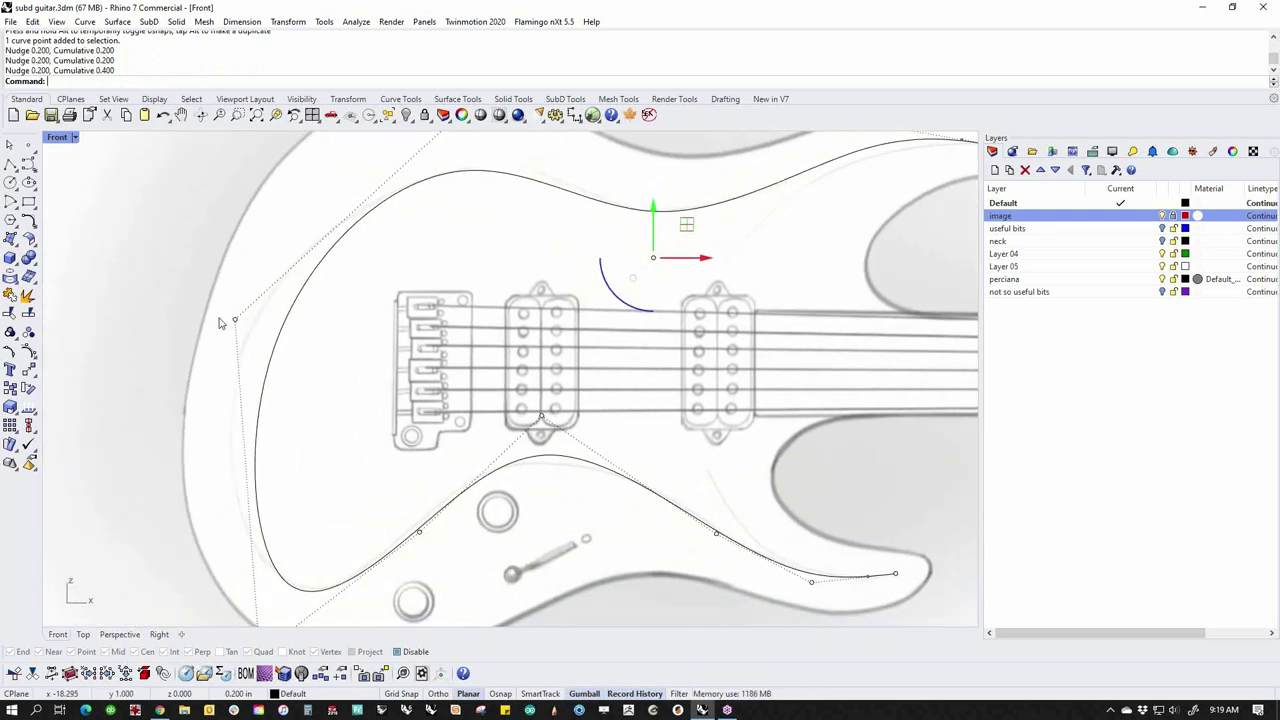
{"action": "left_click", "coordinate": [238, 322]}
{"action": "key", "text": "alt+Left"}
{"action": "key", "text": "alt+Left"}
{"action": "key", "text": "alt+Left"}
{"action": "key", "text": "alt+Left"}
{"action": "key", "text": "alt+Down"}
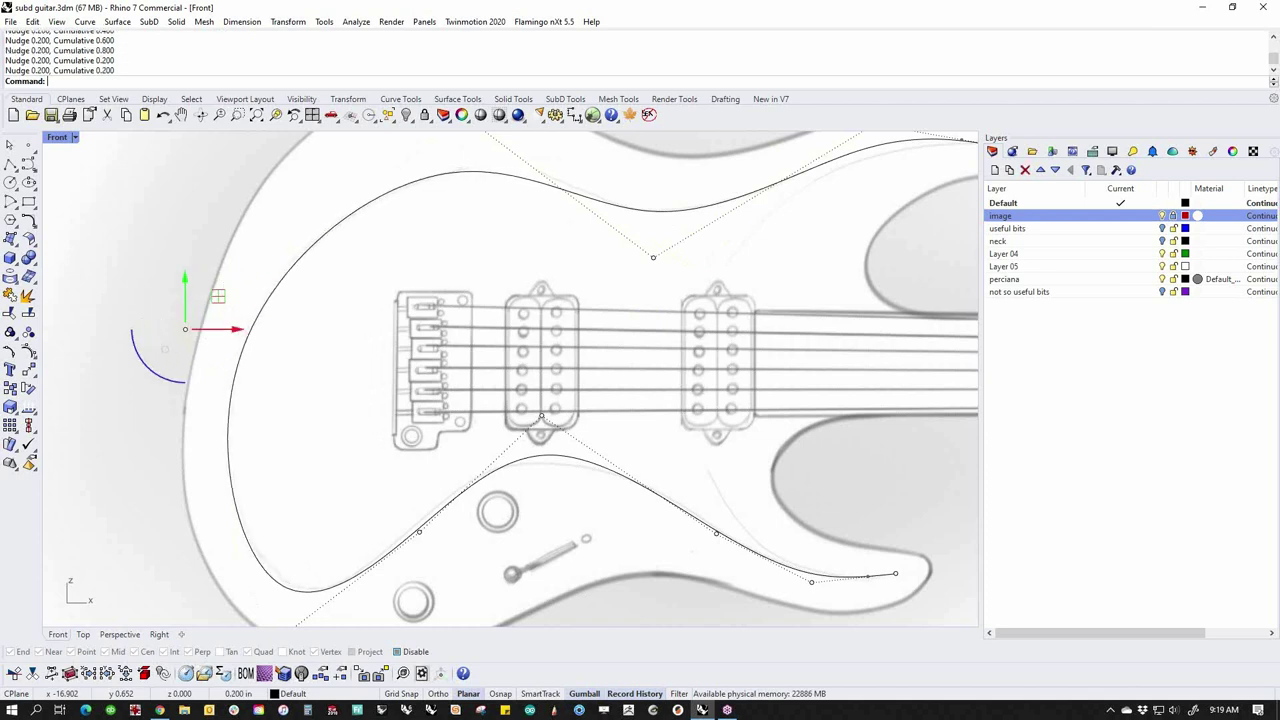
Nudge the lower bout's rear corner control point 0.2 inches right and 0.2 inches up, onto the sketched outline
{"action": "right_click_drag", "start_coordinate": [310, 491], "coordinate": [342, 386]}
{"action": "left_click", "coordinate": [292, 549]}
{"action": "key", "text": "alt+Right"}
{"action": "key", "text": "alt+Right"}
{"action": "key", "text": "alt+Up"}
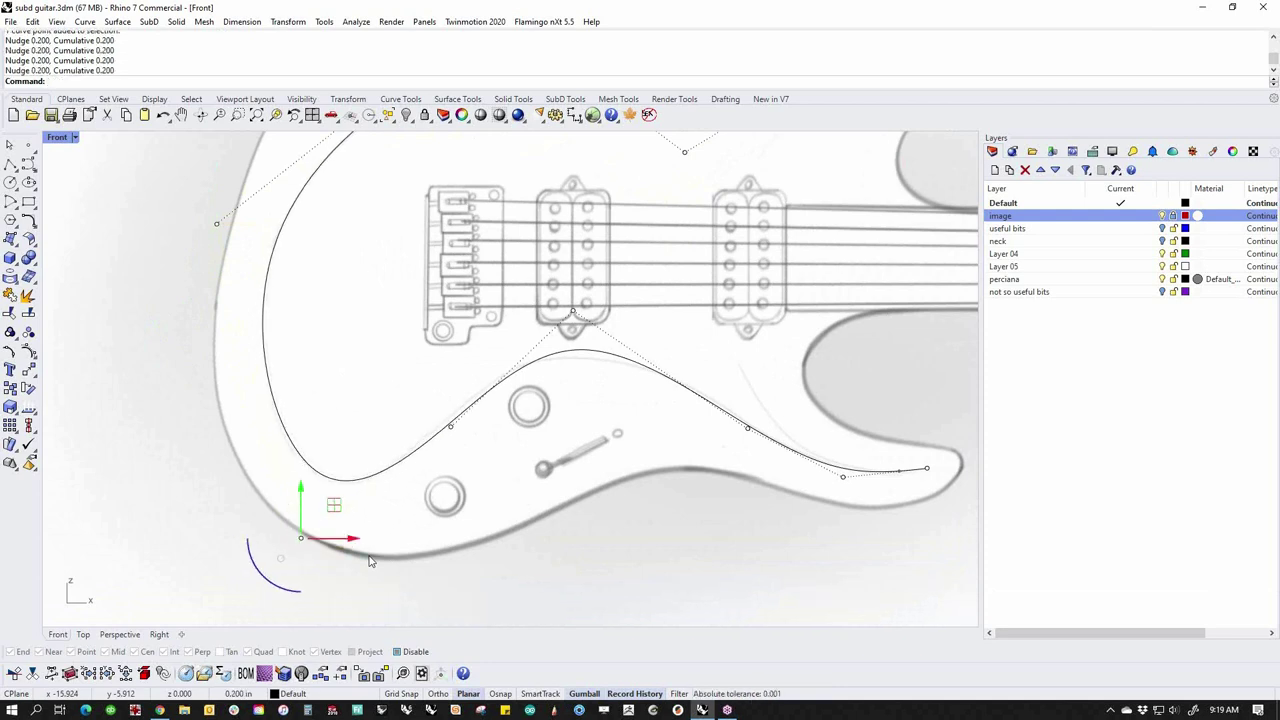
Nudge the lower waist control point 0.2 inches down and 0.2 inches left, and the control point beside the knobs 0.2 inches left
{"action": "left_click", "coordinate": [573, 313]}
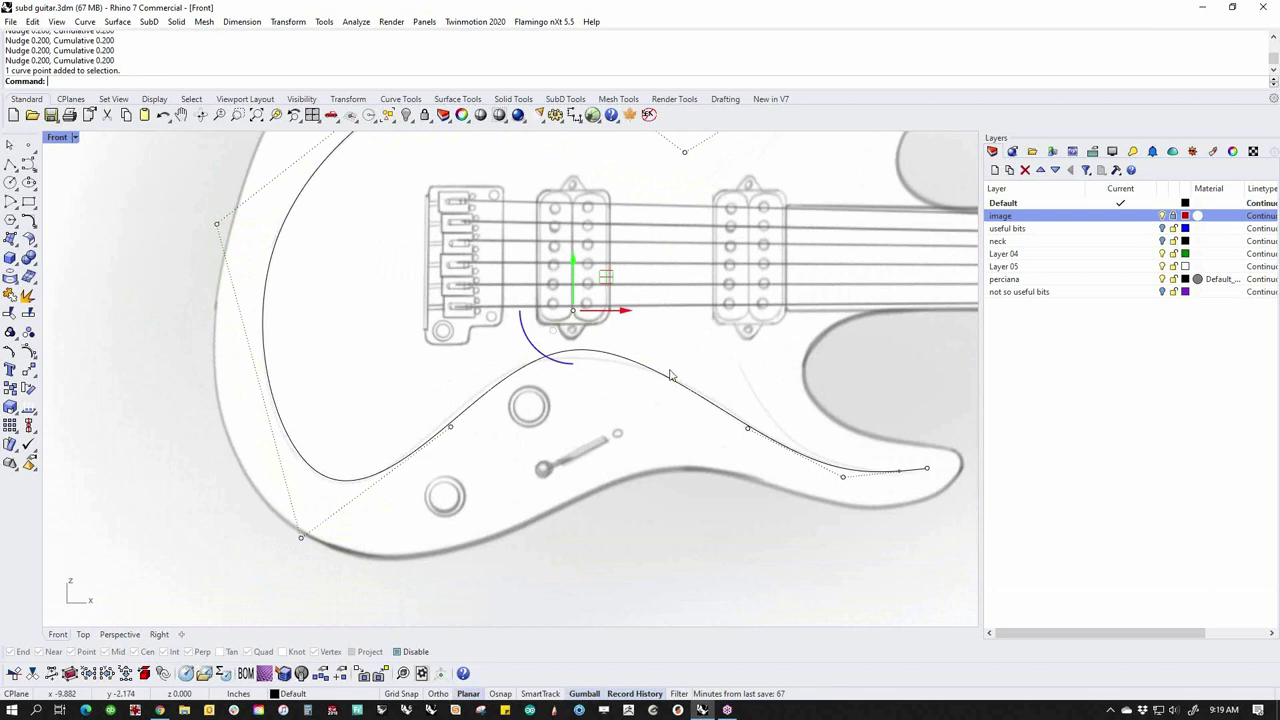
{"action": "key", "text": "alt+Down"}
{"action": "key", "text": "alt+Left"}
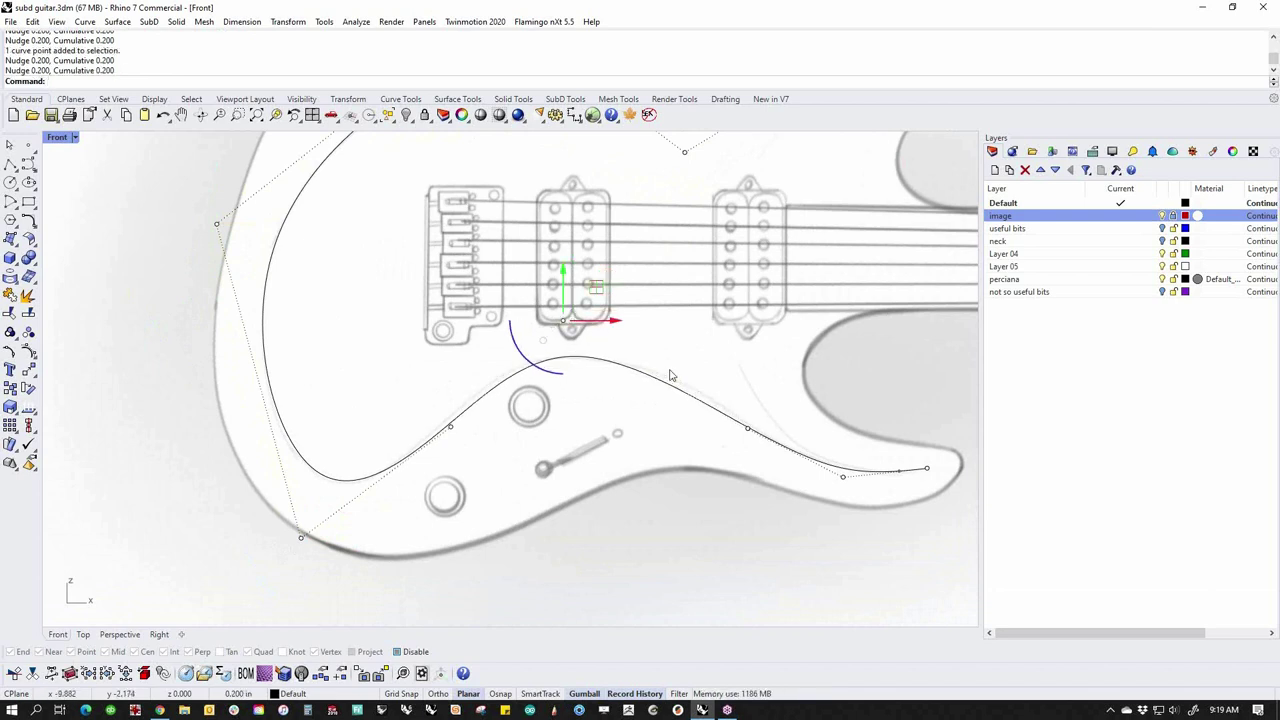
{"action": "left_click", "coordinate": [451, 428]}
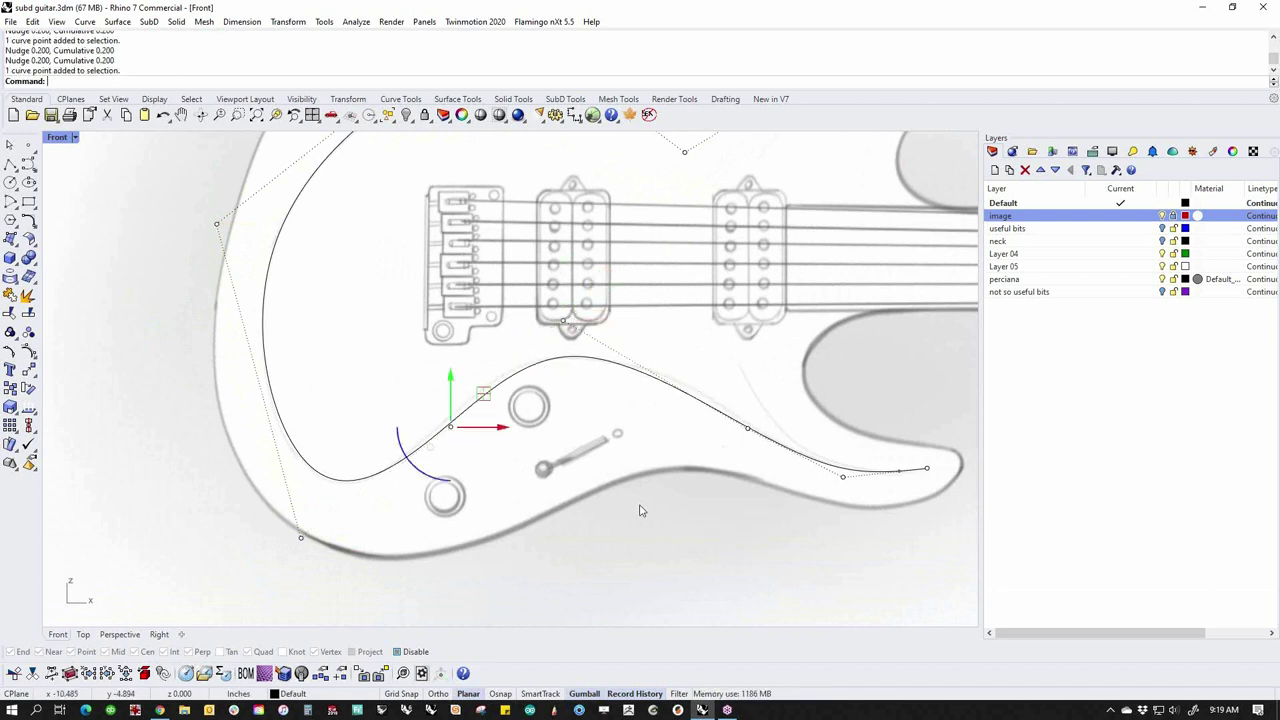
{"action": "key", "text": "alt+Left"}
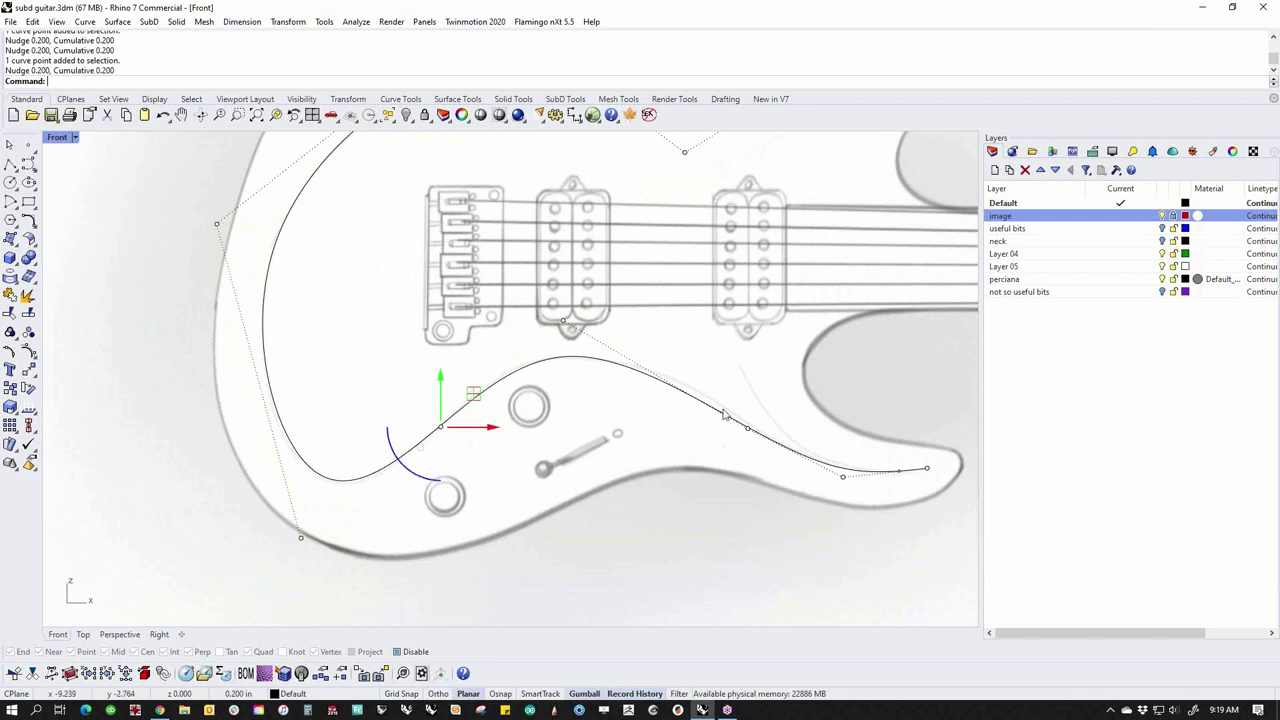
Nudge the control point leading into the lower horn 0.2 inches right and turn off the curve's control points
{"action": "left_click", "coordinate": [756, 428]}
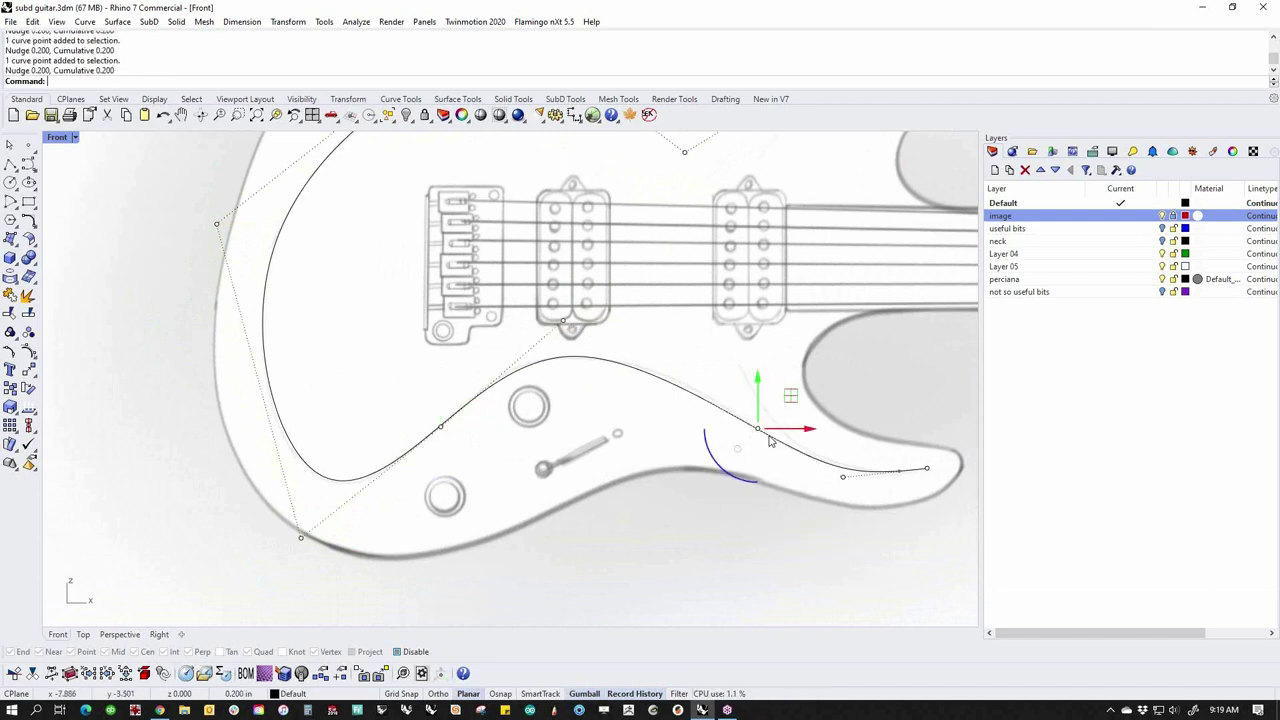
{"action": "scroll", "coordinate": [708, 427], "scroll_direction": "down", "scroll_amount": 3}
{"action": "right_click_drag", "start_coordinate": [708, 427], "coordinate": [535, 481]}
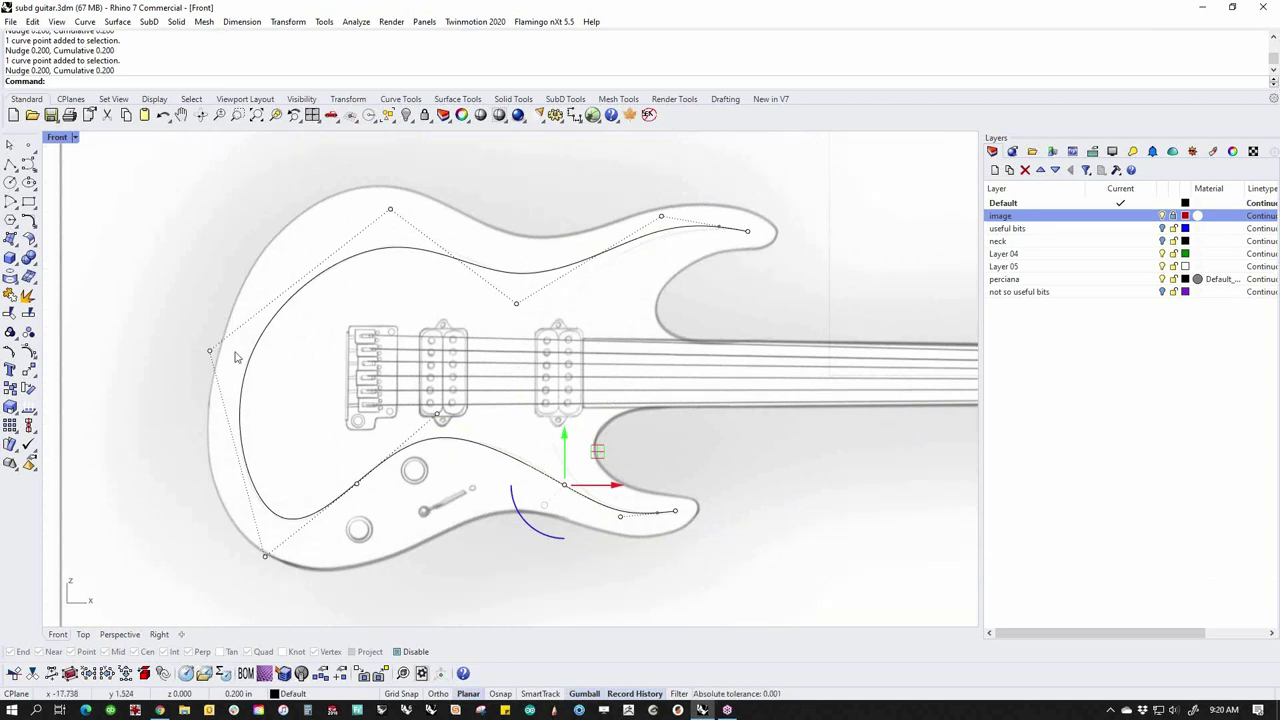
{"action": "left_click", "coordinate": [670, 512]}
{"action": "key", "text": "Escape"}
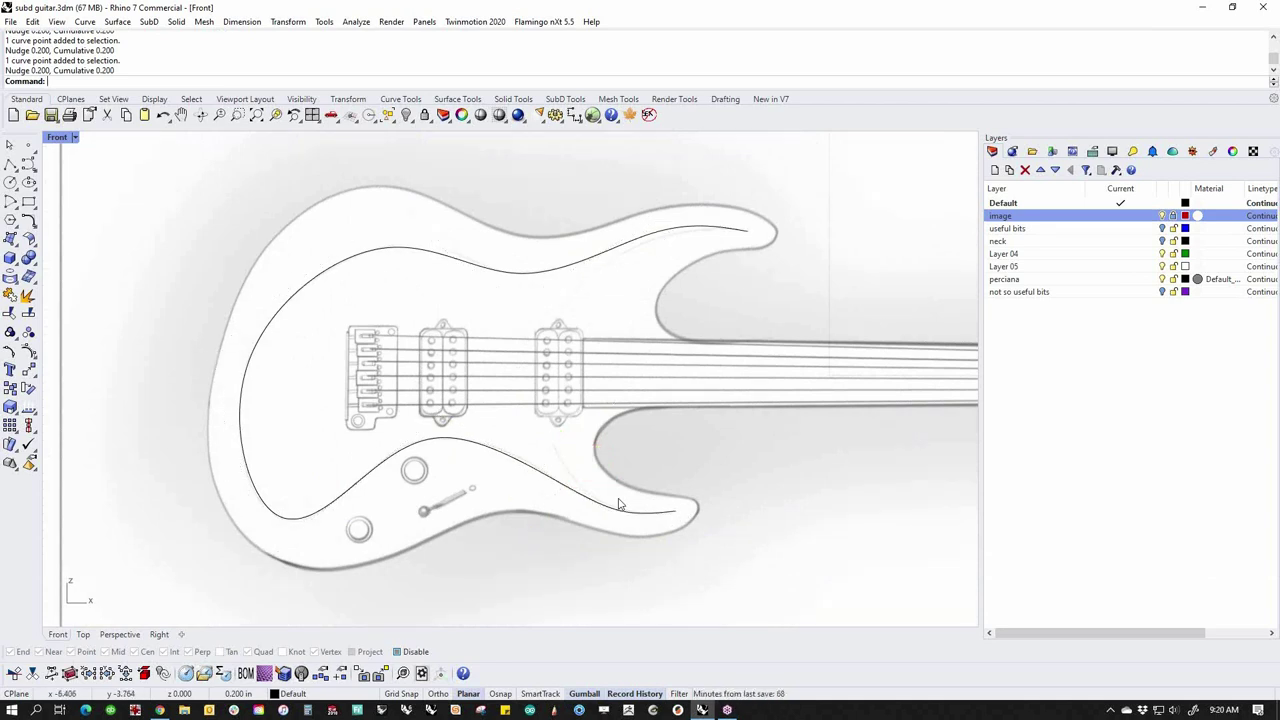
Duplicate the inner contour curve in place and stretch the copy vertically outward, so its horn ends reach toward the body outline
{"action": "right_click_drag", "start_coordinate": [428, 517], "coordinate": [476, 494]}
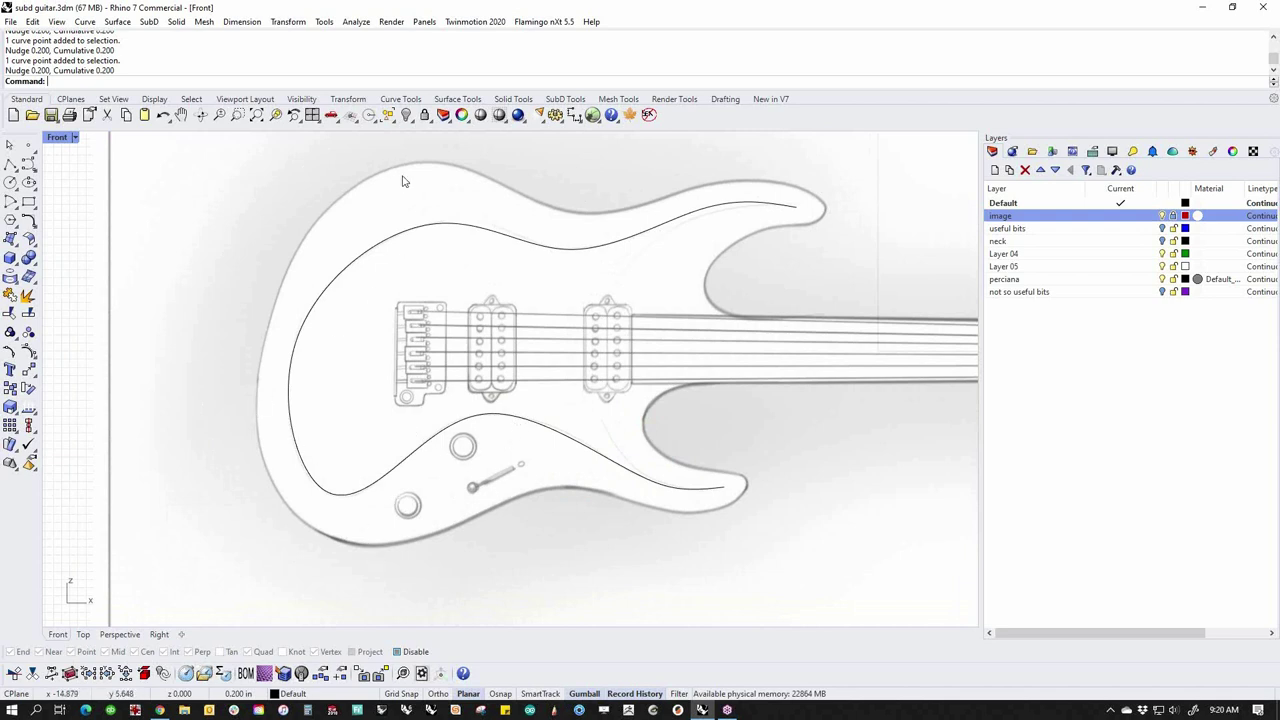
{"action": "left_click", "coordinate": [580, 250]}
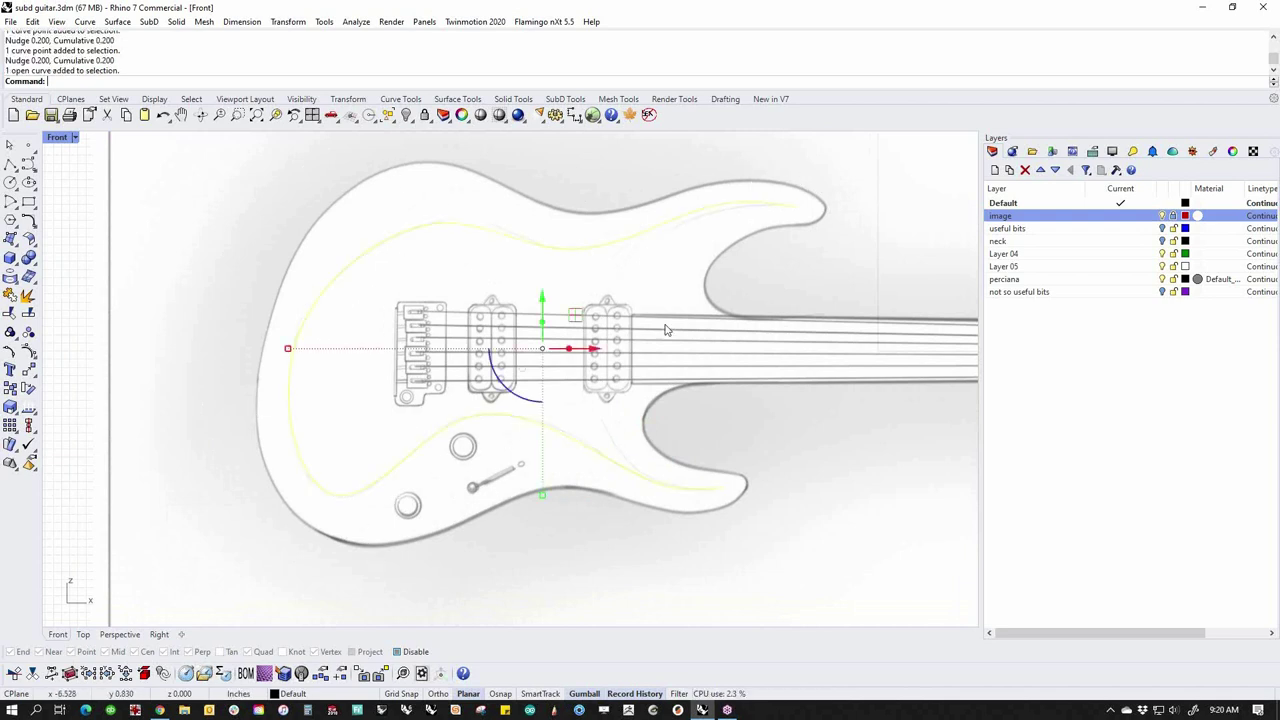
{"action": "key", "text": "ctrl+c"}
{"action": "key", "text": "ctrl+v"}
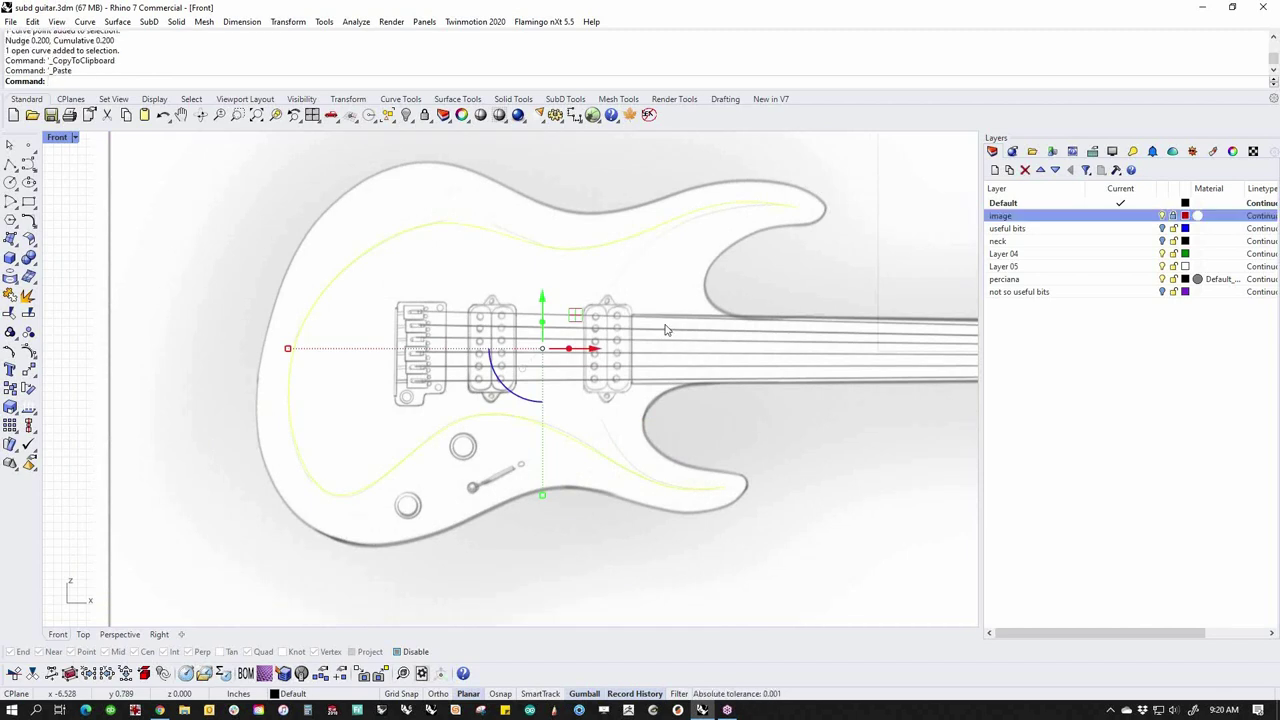
{"action": "left_click_drag", "start_coordinate": [541, 494], "coordinate": [544, 516]}
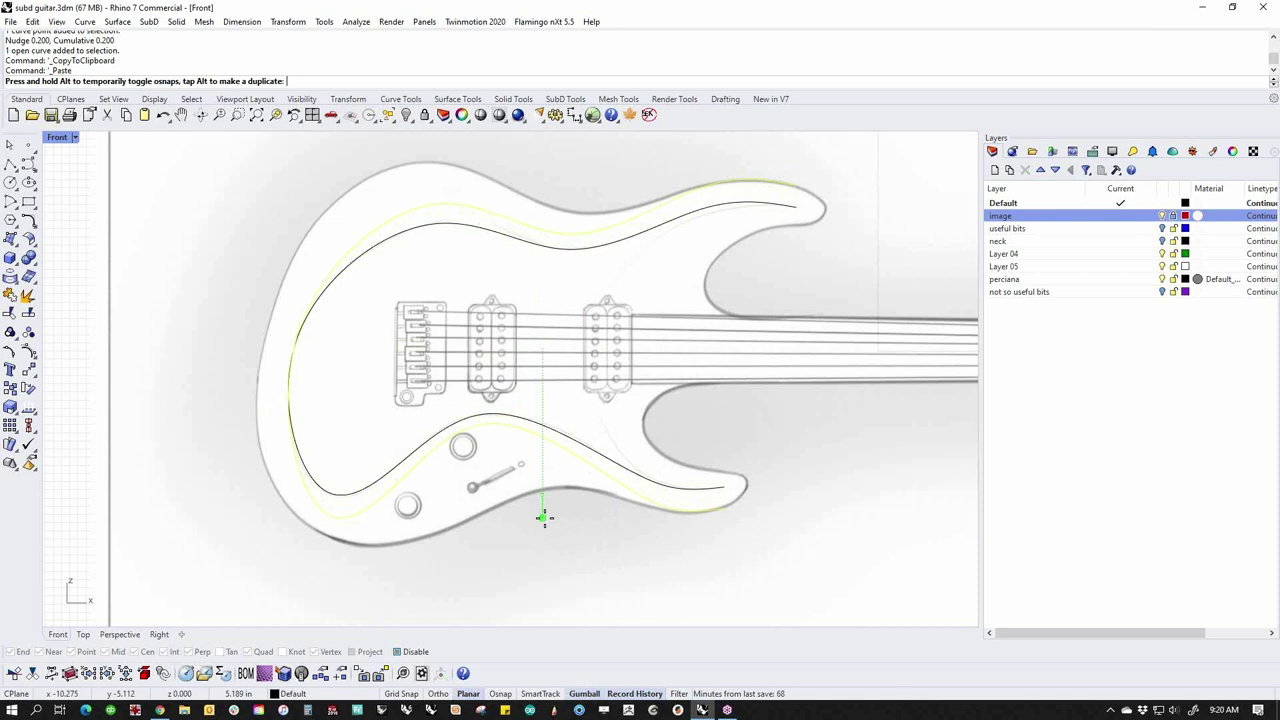
{"action": "left_click_drag", "start_coordinate": [544, 516], "coordinate": [544, 517]}
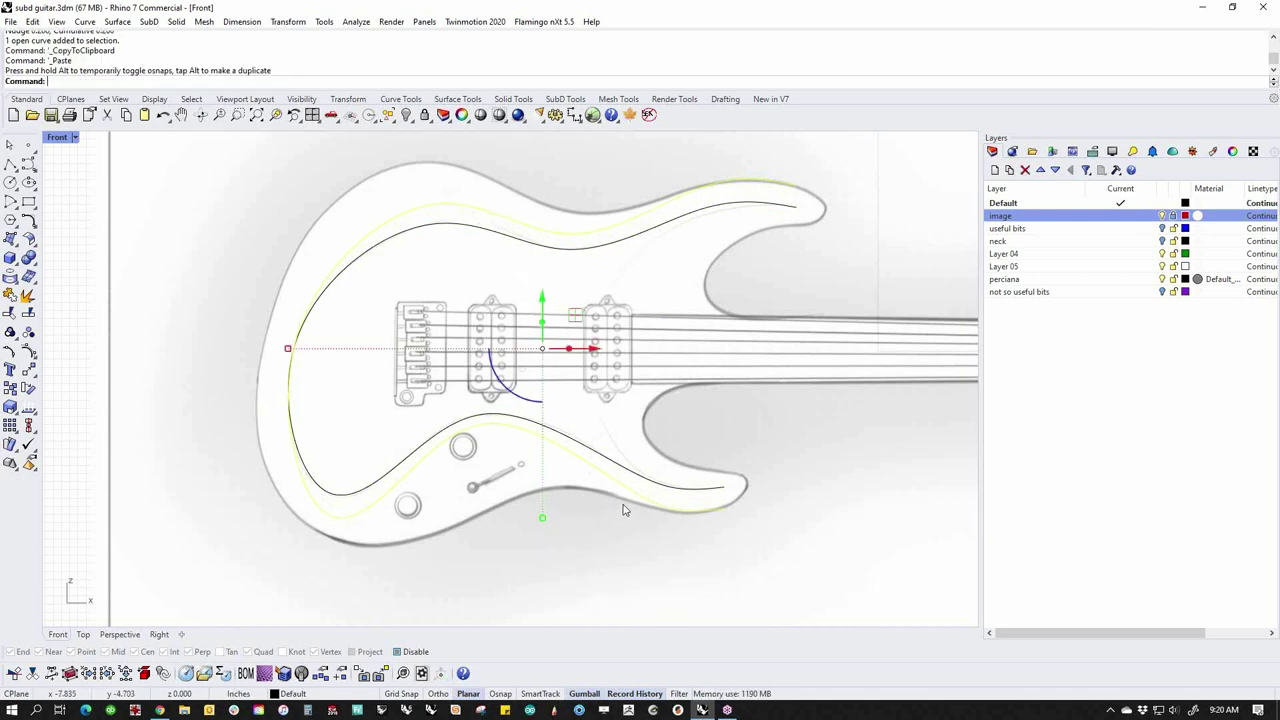
{"action": "left_click", "coordinate": [676, 491], "text": "shift"}
{"action": "middle_click", "coordinate": [676, 491]}
{"action": "left_click", "coordinate": [678, 500]}
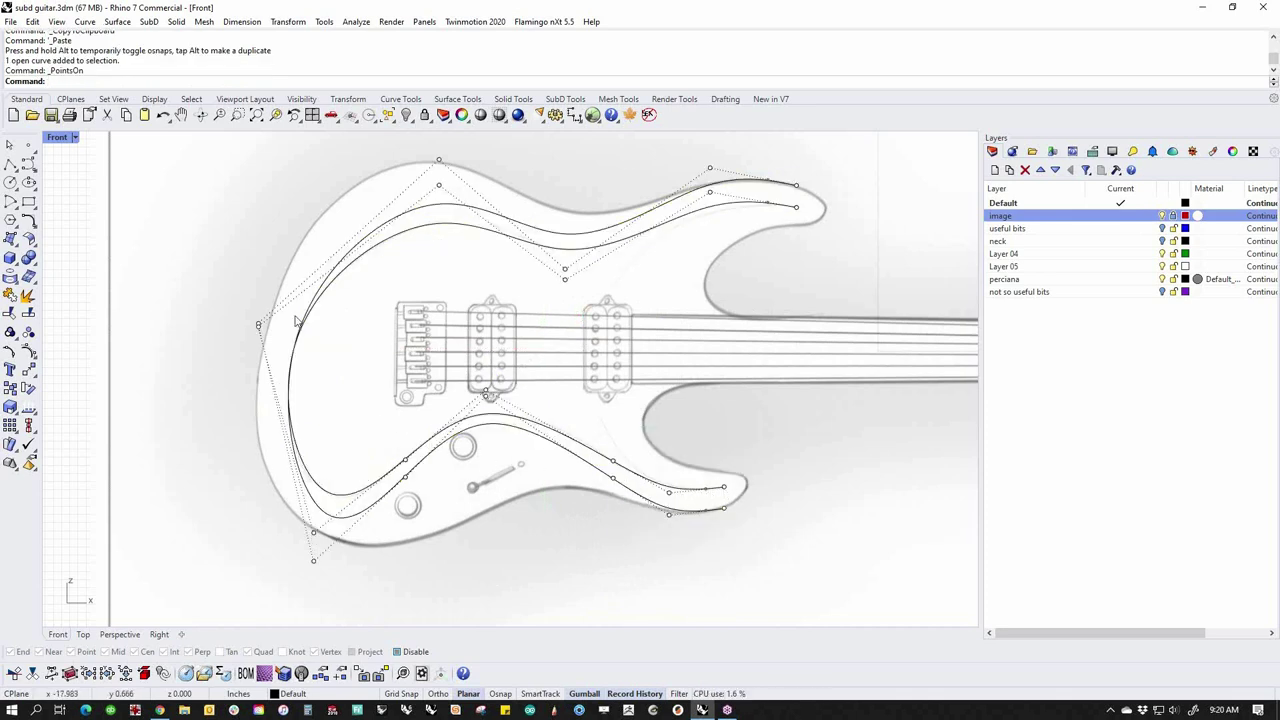
{"action": "key", "text": "Escape"}
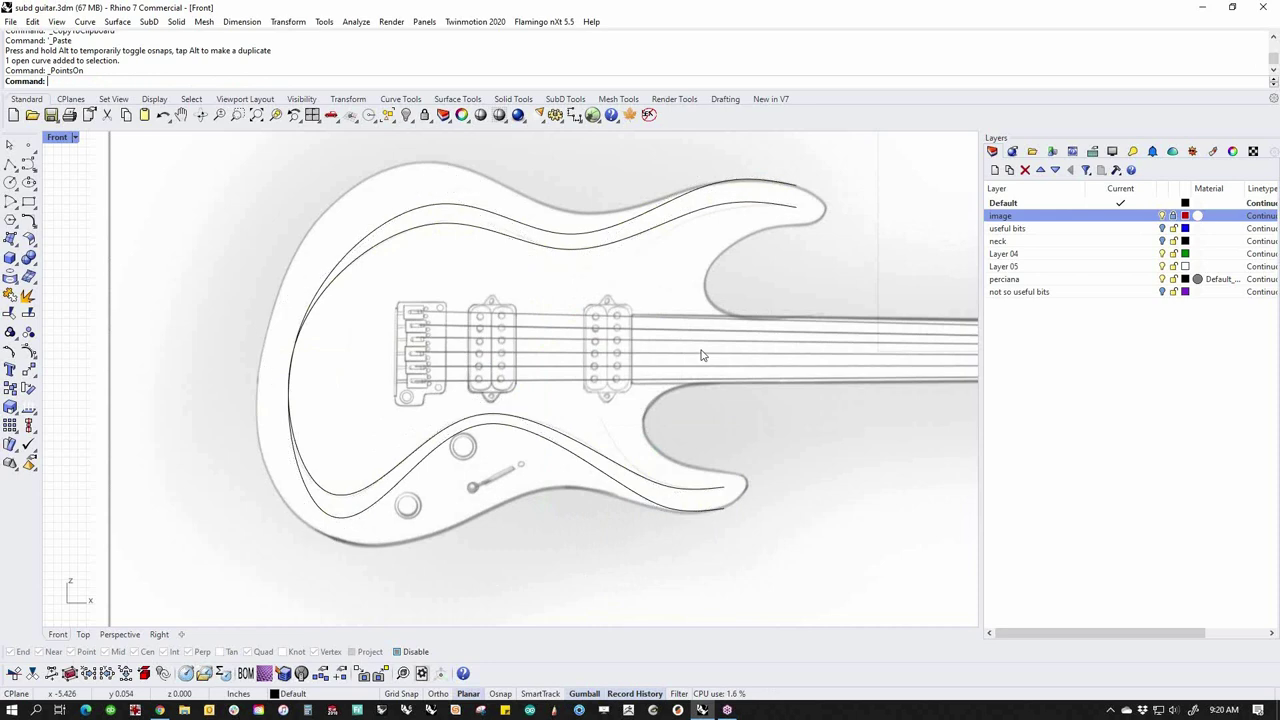
Show the stretched curve's control points, then move its upper waist point up and its upper bout point up and outward beyond the outline
{"action": "left_click", "coordinate": [607, 235]}
{"action": "middle_click", "coordinate": [684, 308]}
{"action": "left_click", "coordinate": [706, 329]}
{"action": "right_click_drag", "start_coordinate": [706, 325], "coordinate": [693, 410]}
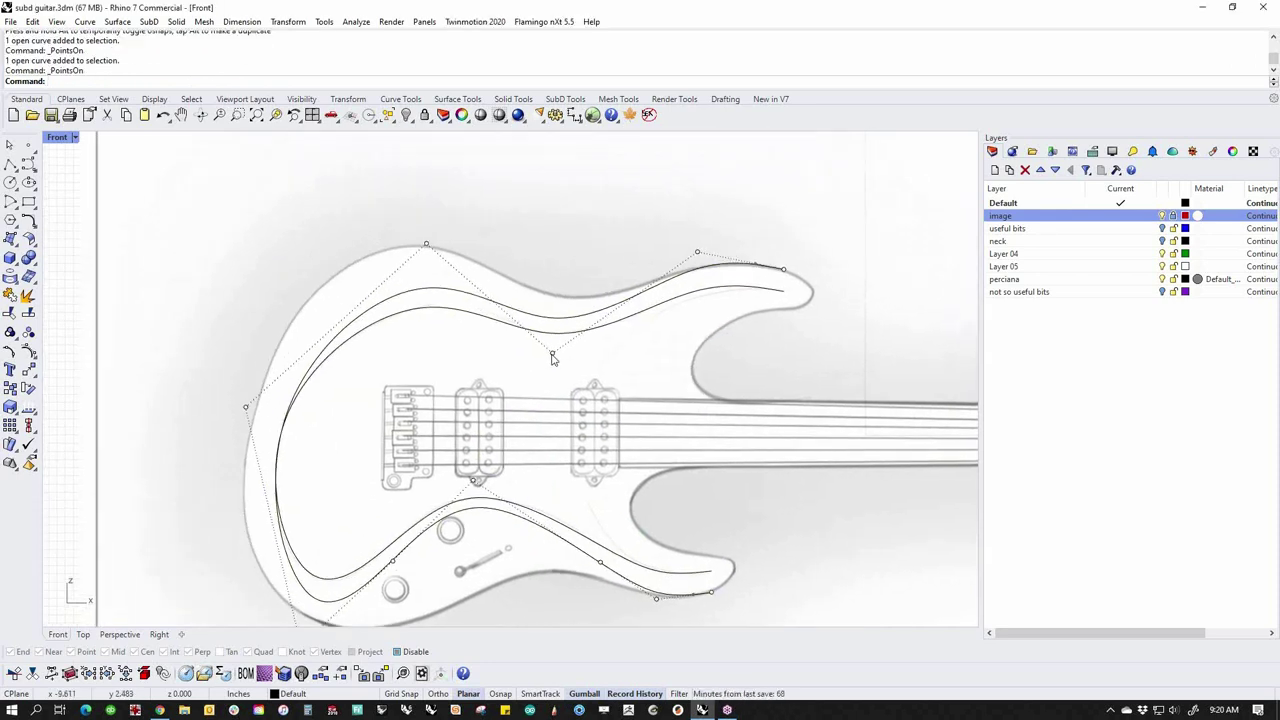
{"action": "left_click", "coordinate": [555, 355]}
{"action": "left_click_drag", "start_coordinate": [555, 355], "coordinate": [563, 324]}
{"action": "left_click", "coordinate": [482, 239]}
{"action": "left_click_drag", "start_coordinate": [430, 246], "coordinate": [382, 188]}
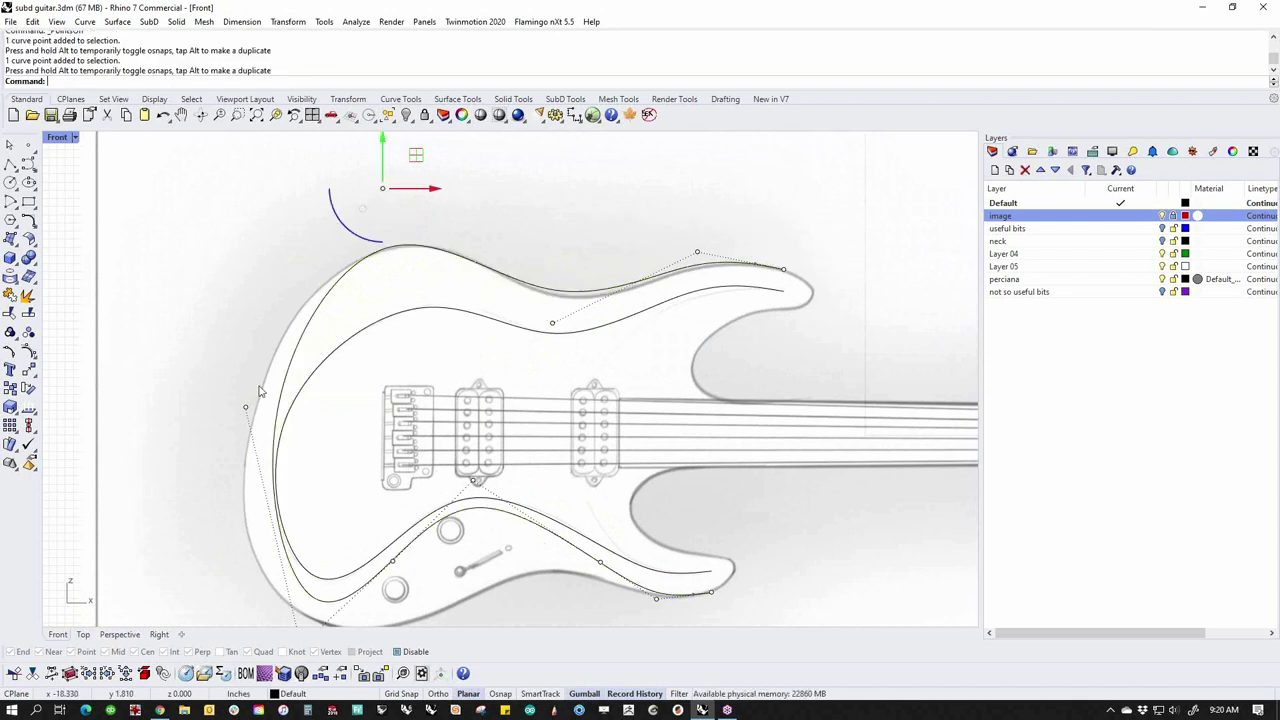
Move the outer curve's upper rear control point left and slightly down, pulling the curve toward the body's rear outline
{"action": "left_click", "coordinate": [247, 410]}
{"action": "left_click_drag", "start_coordinate": [248, 417], "coordinate": [221, 420]}
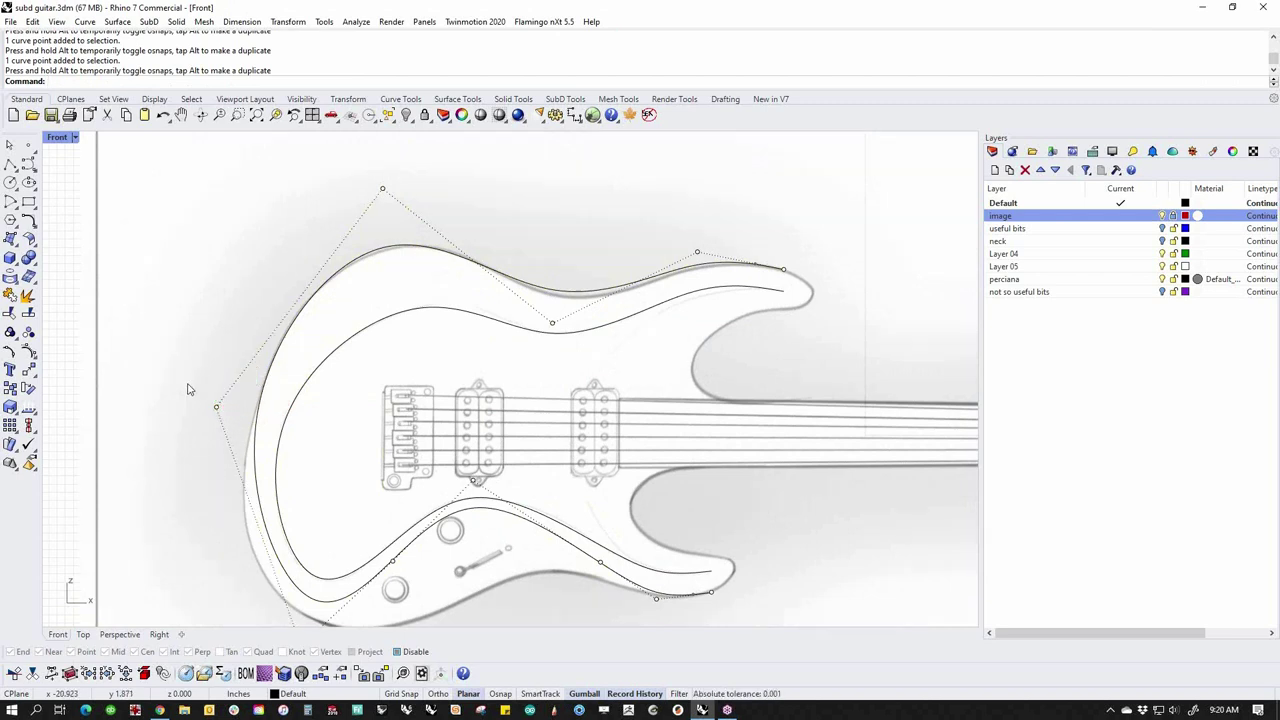
{"action": "left_click", "coordinate": [216, 407]}
{"action": "left_click_drag", "start_coordinate": [216, 407], "coordinate": [213, 421]}
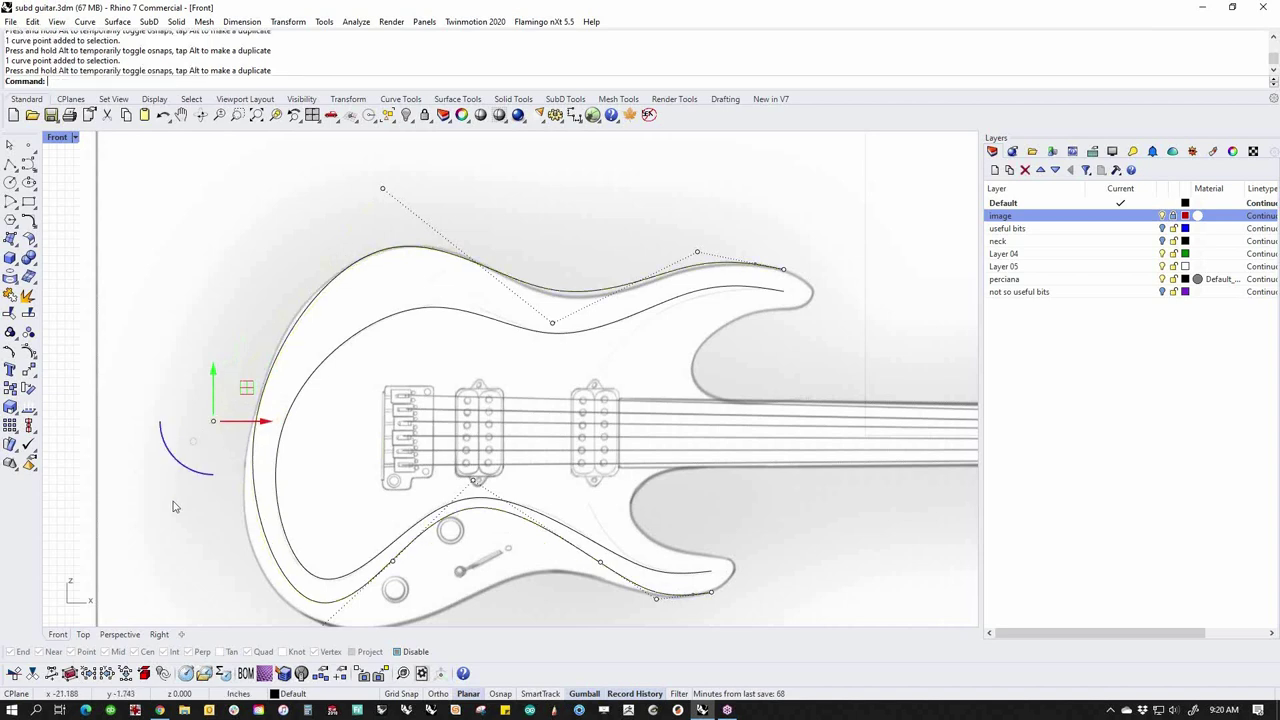
Move the outer curve's lower rear corner point outward, and its knob-side point down below the body's lower edge
{"action": "right_click_drag", "start_coordinate": [258, 591], "coordinate": [279, 465]}
{"action": "left_click", "coordinate": [320, 519]}
{"action": "mouse_move", "coordinate": [320, 519]}
{"action": "left_mouse_down"}
{"action": "mouse_move", "coordinate": [339, 498]}
{"action": "mouse_move", "coordinate": [307, 497]}
{"action": "left_mouse_up"}
{"action": "left_click", "coordinate": [413, 437]}
{"action": "left_click_drag", "start_coordinate": [413, 437], "coordinate": [455, 502]}
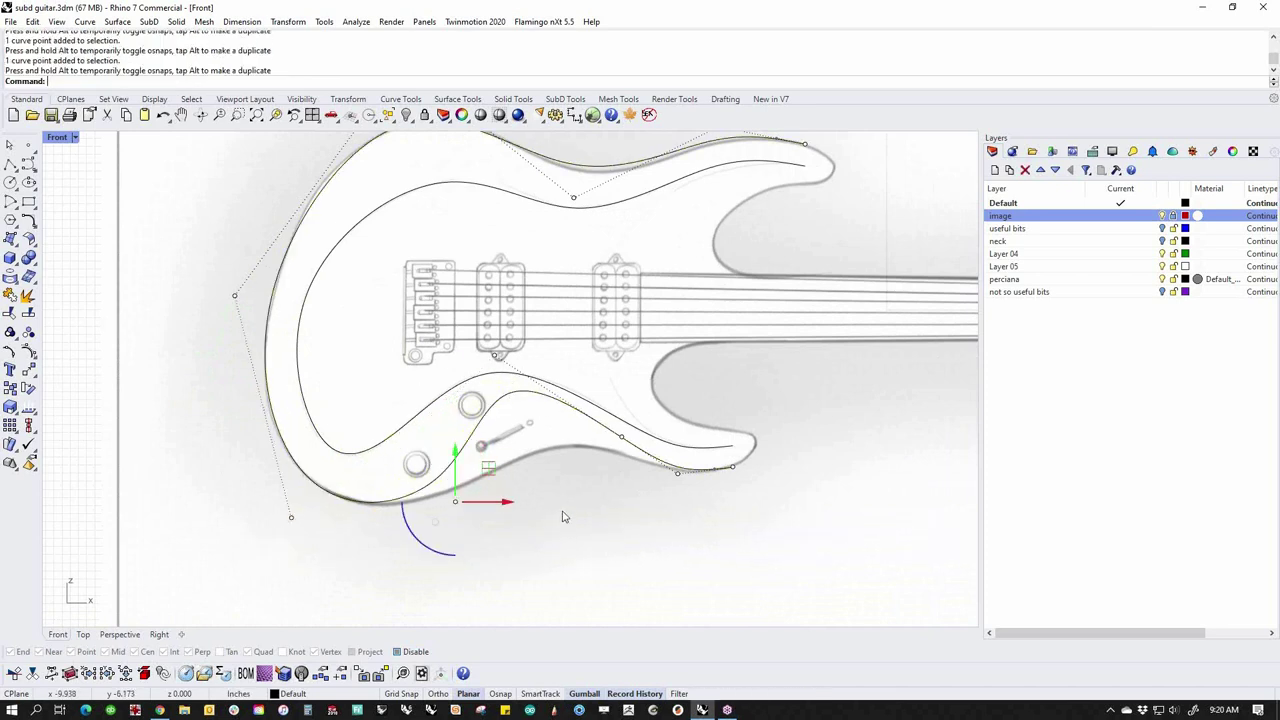
Pull the outer curve's lower waist point down to the body edge, and shift the point before the lower horn left
{"action": "left_click", "coordinate": [494, 354]}
{"action": "left_click_drag", "start_coordinate": [527, 322], "coordinate": [548, 410]}
{"action": "left_click", "coordinate": [622, 439]}
{"action": "left_click_drag", "start_coordinate": [652, 439], "coordinate": [629, 439]}
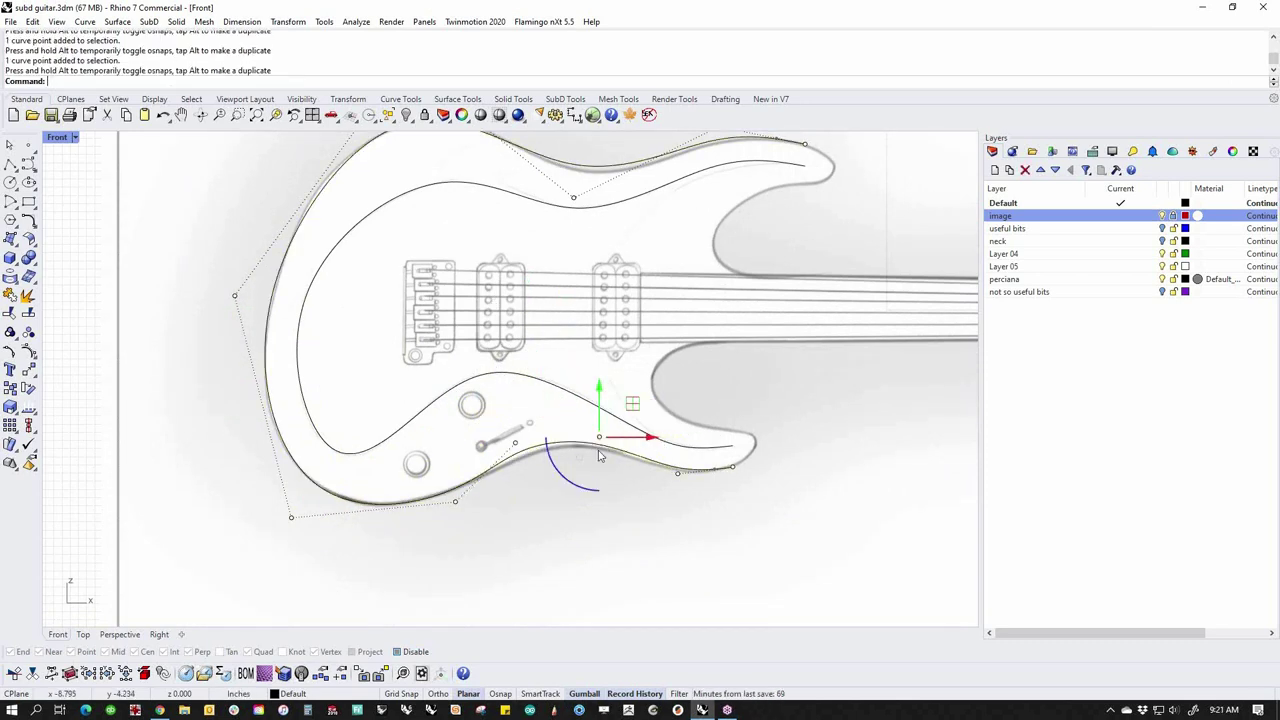
Nudge the outer curve's lower waist point 0.2 inches down and its neighbour toward the lower horn 0.1 inches down
{"action": "left_click", "coordinate": [515, 444]}
{"action": "key", "text": "alt+Down"}
{"action": "key", "text": "alt+Down"}
{"action": "key", "text": "alt+Down"}
{"action": "key", "text": "alt+Down"}
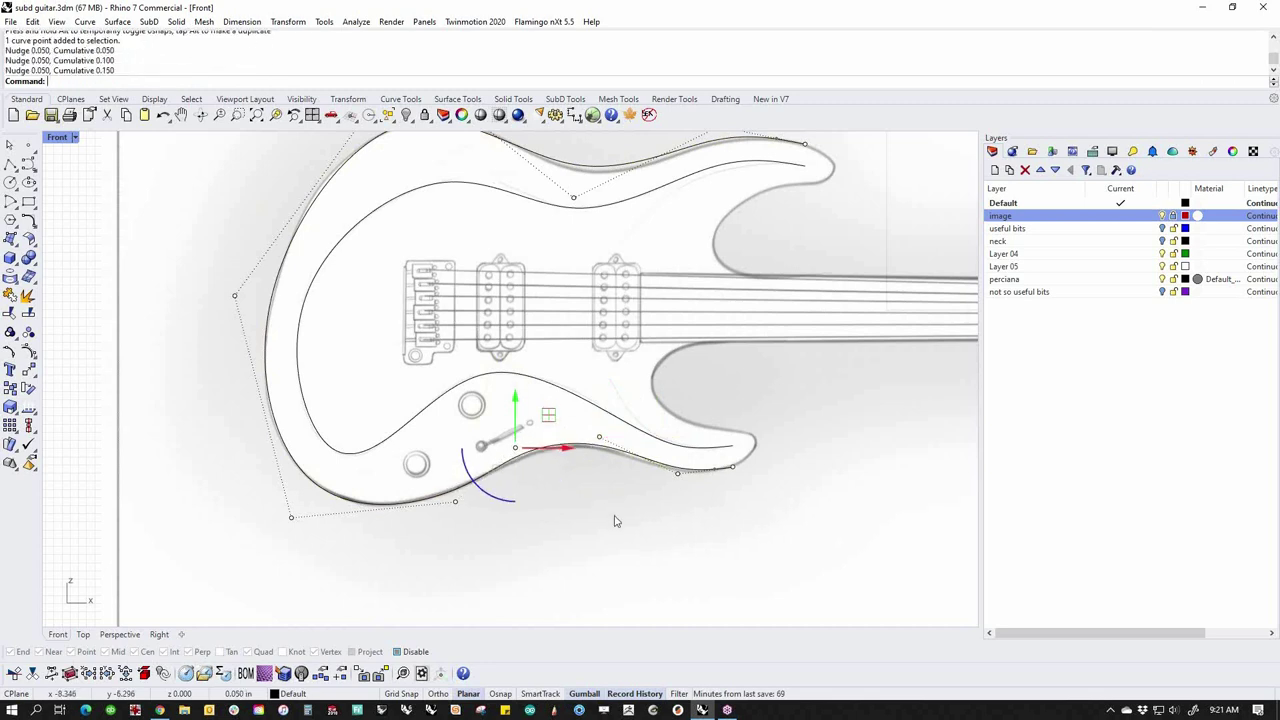
{"action": "left_click", "coordinate": [600, 440]}
{"action": "key", "text": "alt+Down"}
{"action": "key", "text": "alt+Down"}
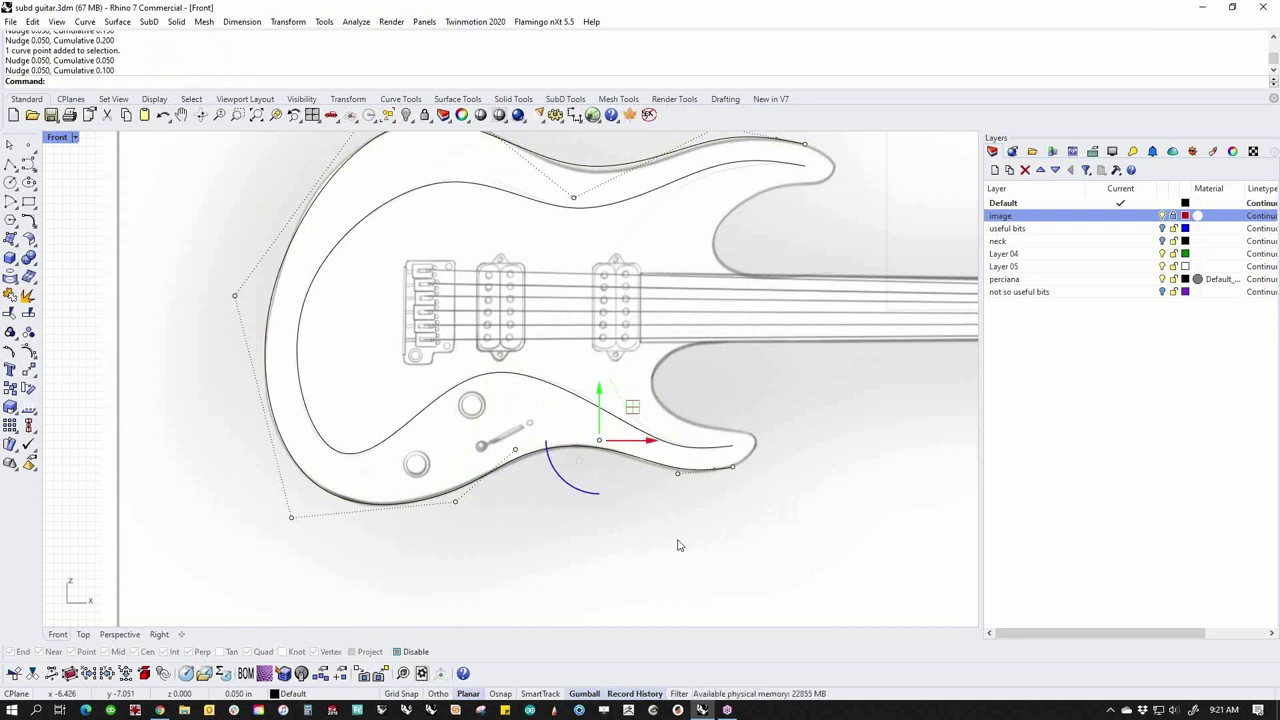
Nudge the outer curve's upper waist control point 0.2 inches down
{"action": "right_click_drag", "start_coordinate": [637, 315], "coordinate": [629, 381]}
{"action": "left_click", "coordinate": [592, 276]}
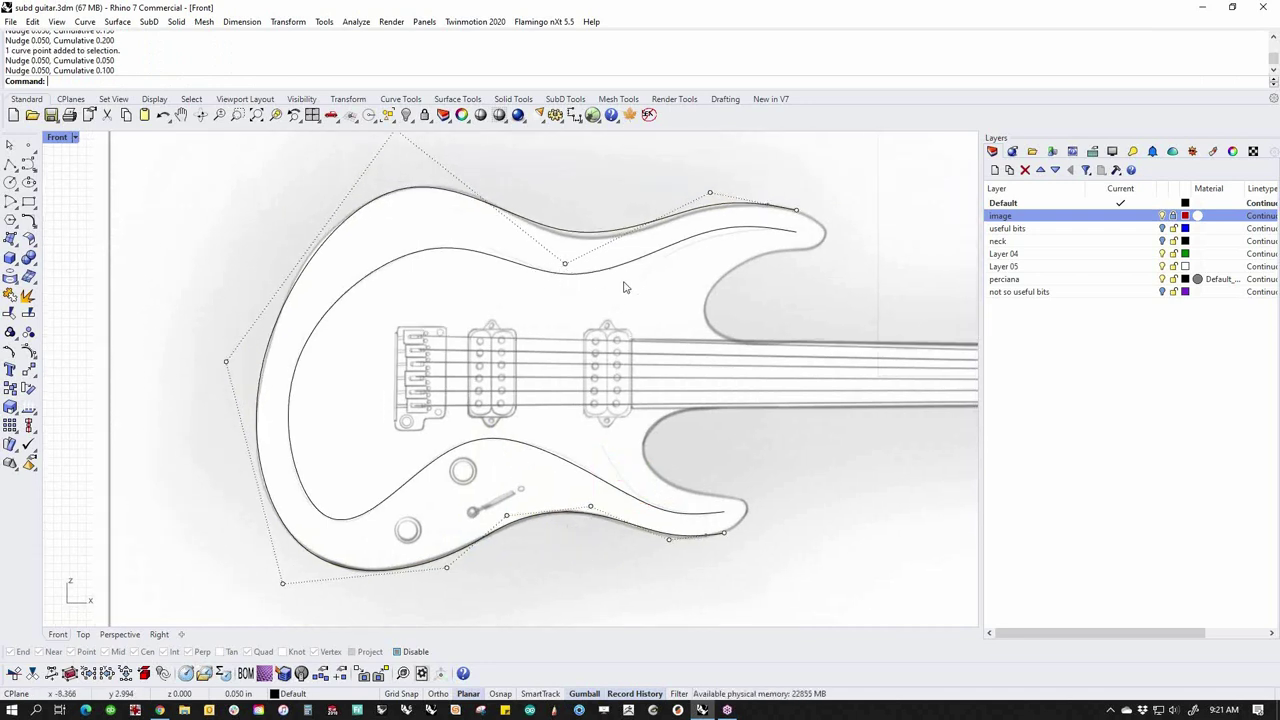
{"action": "left_click", "coordinate": [566, 265]}
{"action": "key", "text": "alt+Down"}
{"action": "key", "text": "alt+Down"}
{"action": "key", "text": "alt+Down"}
{"action": "key", "text": "alt+Down"}
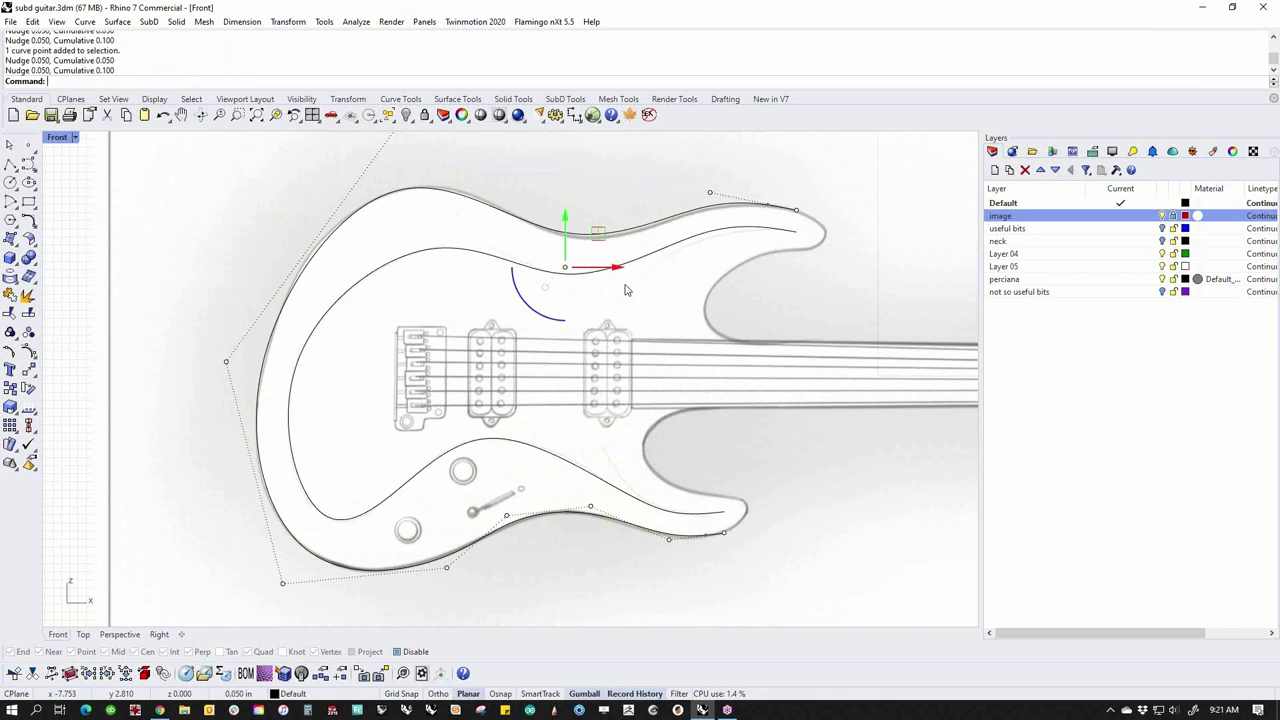
{"action": "key", "text": "Up"}
{"action": "key", "text": "Up"}
{"action": "key", "text": "Escape"}
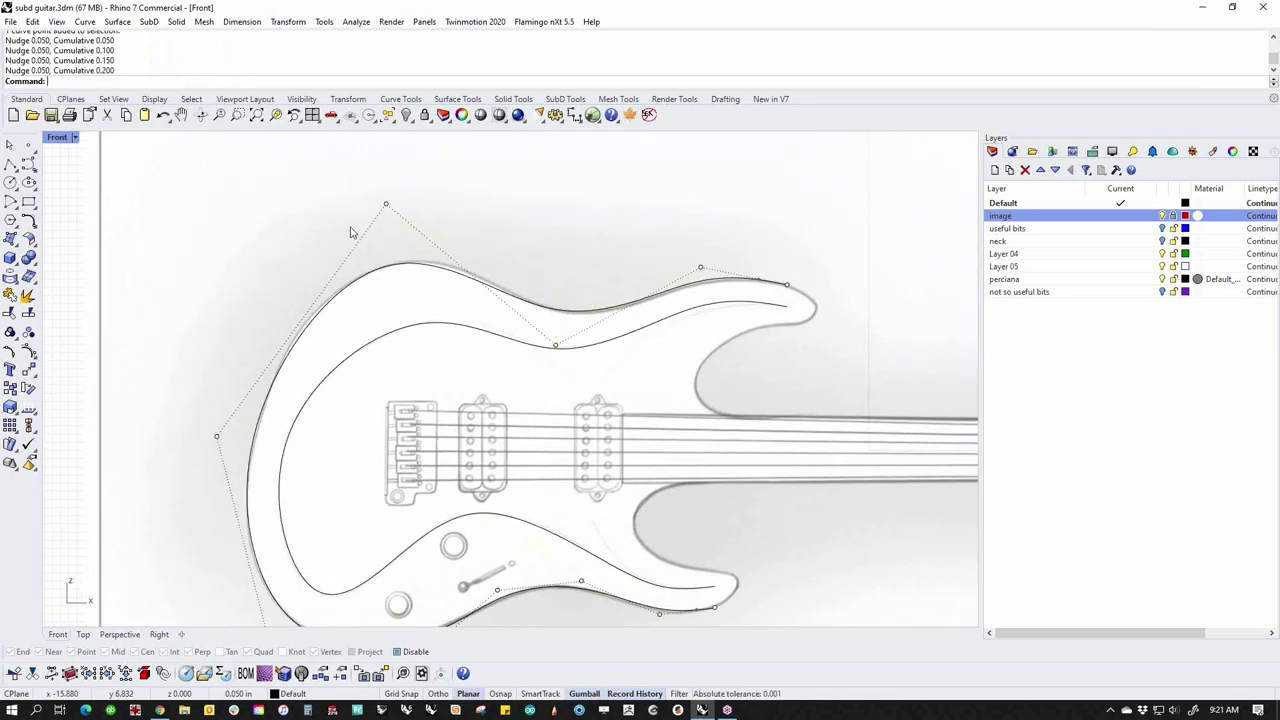
Nudge the outer curve's upper bout control point 0.25 inches right and slightly up to follow the sketched outline
{"action": "left_click", "coordinate": [386, 204]}
{"action": "key", "text": "alt+Up"}
{"action": "key", "text": "alt+Right"}
{"action": "key", "text": "alt+Right"}
{"action": "key", "text": "alt+Right"}
{"action": "key", "text": "alt+Up"}
{"action": "key", "text": "alt+Down"}
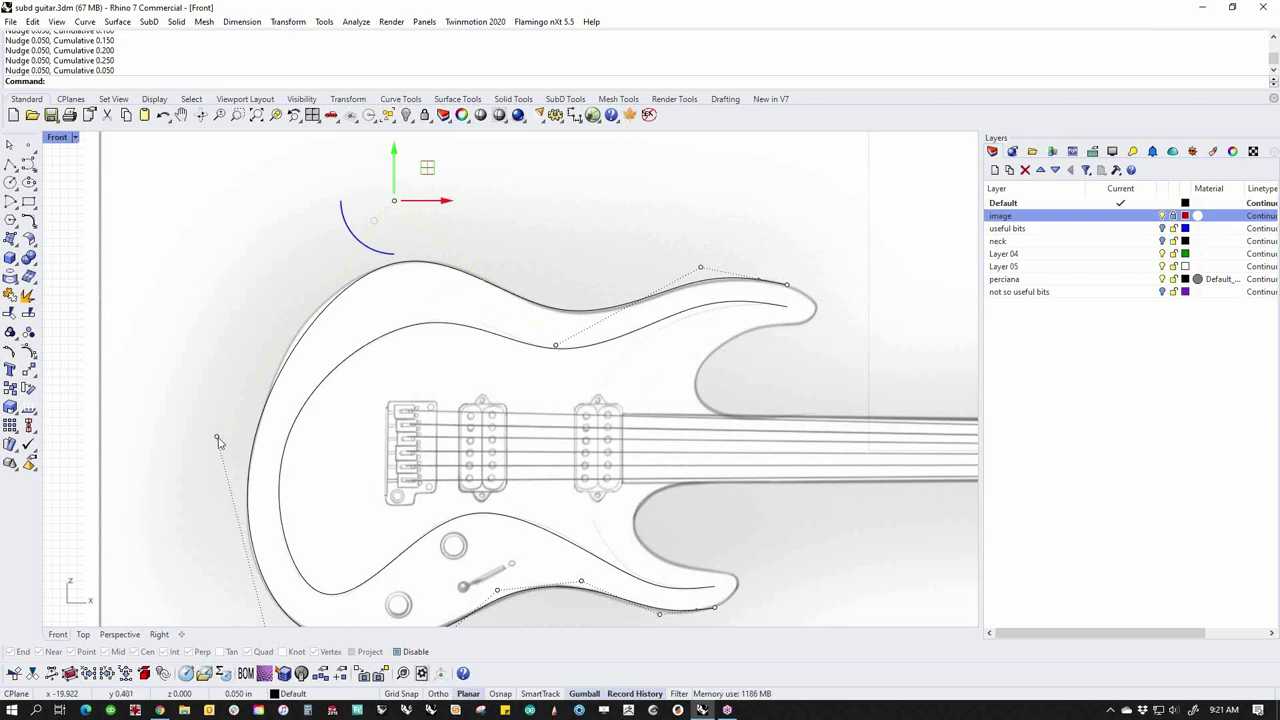
Fine-tune the outer curve's upper rear control point in 0.05-inch nudges, ending slightly up and left, to follow the rear outline
{"action": "left_click", "coordinate": [218, 439]}
{"action": "key", "text": "alt+Up"}
{"action": "key", "text": "alt+Up"}
{"action": "key", "text": "alt+Up"}
{"action": "key", "text": "alt+Up"}
{"action": "key", "text": "alt+Up"}
{"action": "key", "text": "alt+Up"}
{"action": "key", "text": "alt+Up"}
{"action": "key", "text": "alt+Up"}
{"action": "key", "text": "alt+Up"}
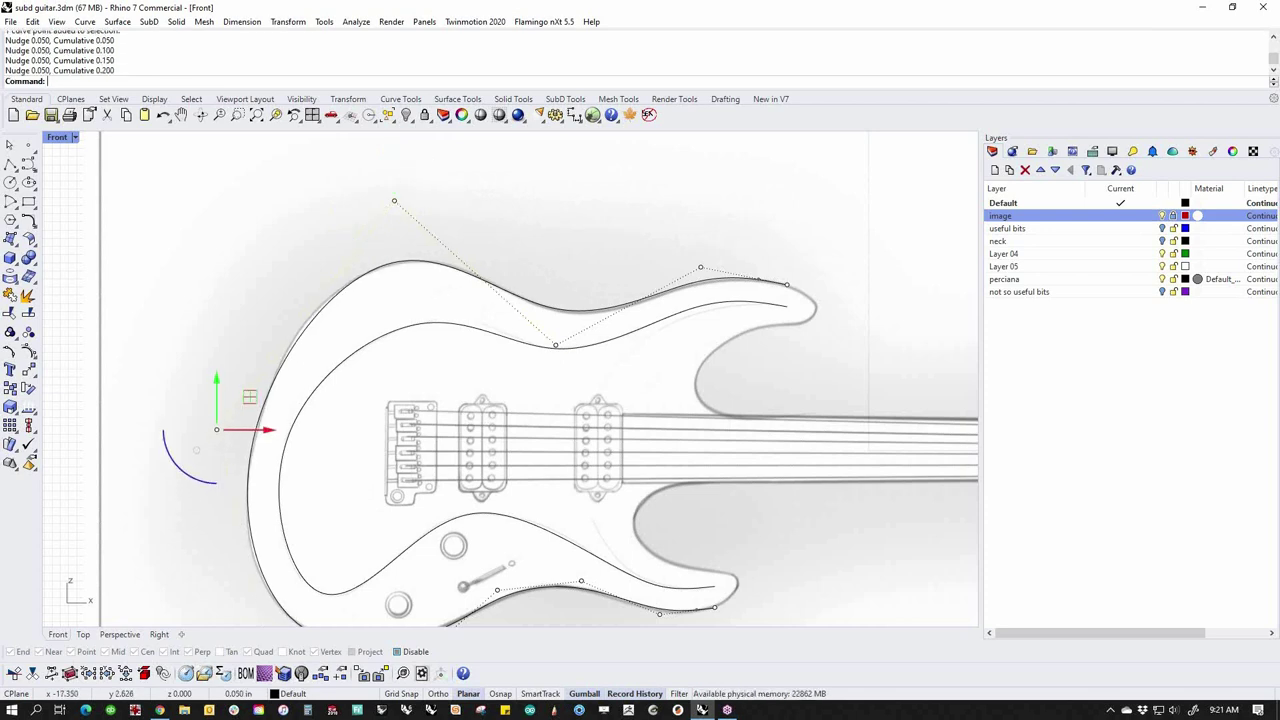
{"action": "key", "text": "alt+Left"}
{"action": "key", "text": "alt+Down"}
{"action": "key", "text": "alt+Down"}
{"action": "key", "text": "alt+Down"}
{"action": "key", "text": "alt+Down"}
{"action": "key", "text": "alt+Down"}
{"action": "key", "text": "alt+Down"}
{"action": "key", "text": "alt+Down"}
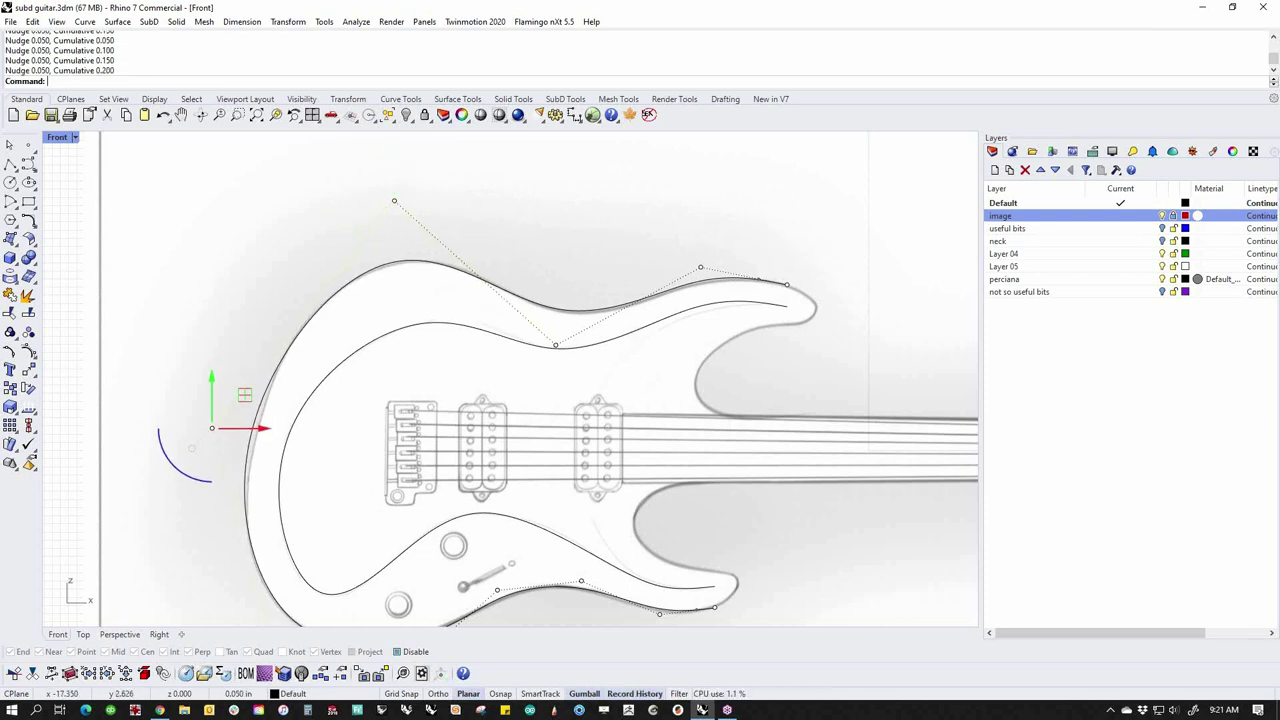
{"action": "key", "text": "alt+Right"}
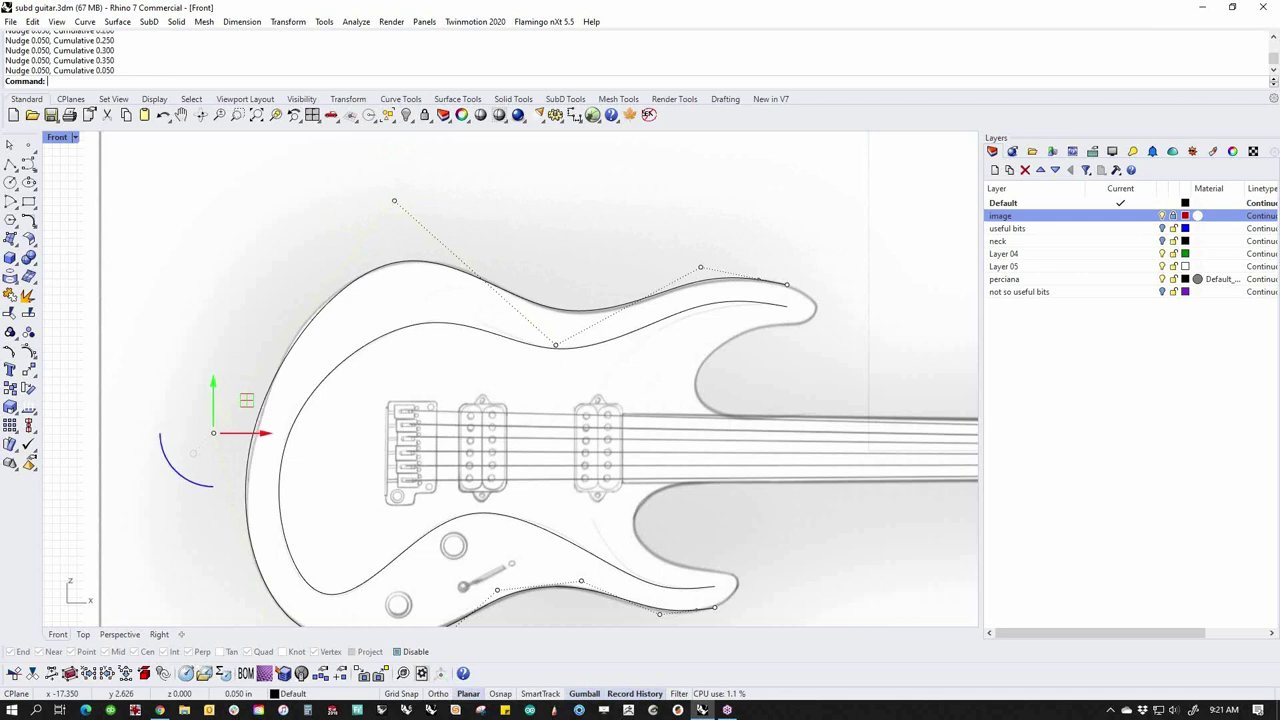
Nudge the outer curve's upper bout point 0.2 inches left, and its upper waist point right and slightly down
{"action": "left_click", "coordinate": [395, 204]}
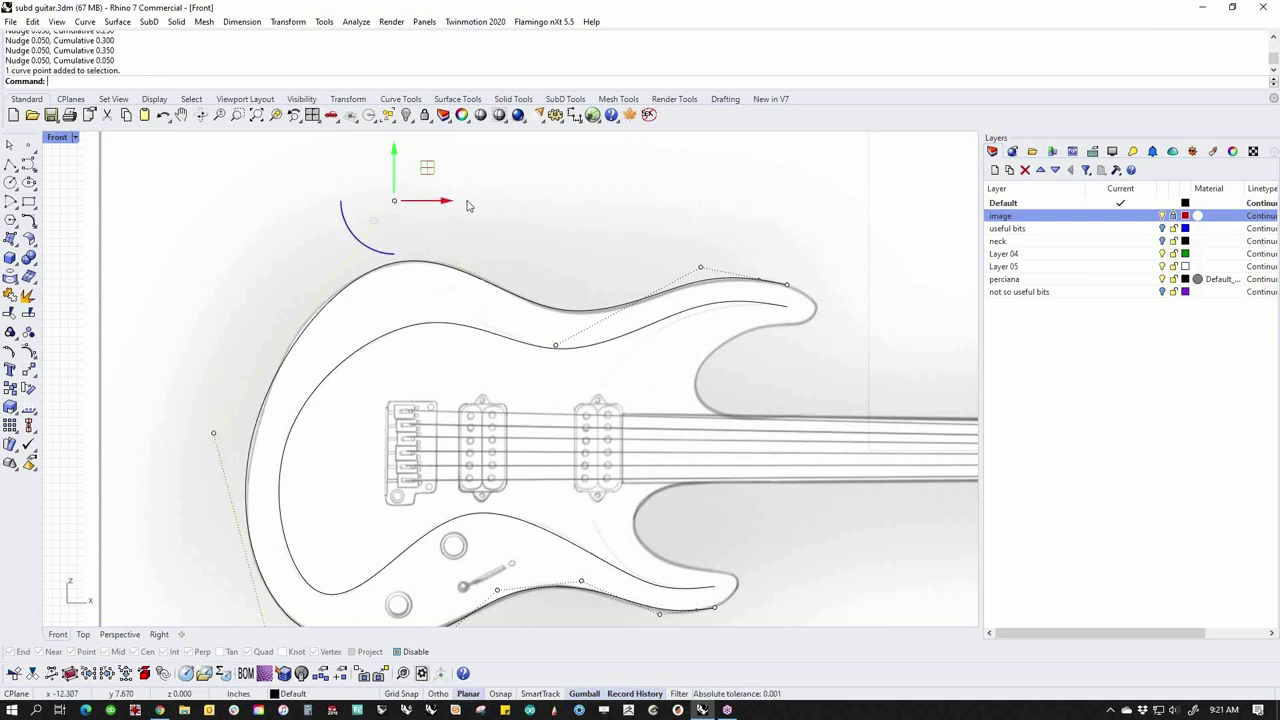
{"action": "key", "text": "alt+Left"}
{"action": "key", "text": "alt+Left"}
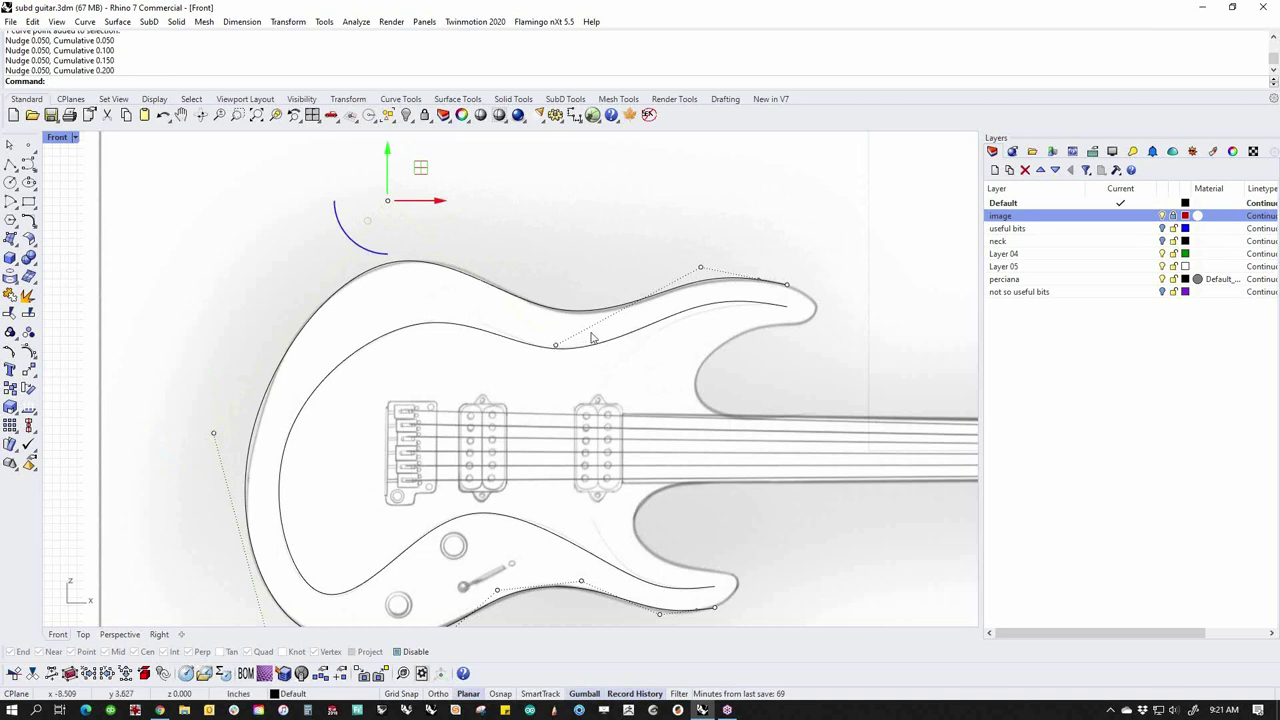
{"action": "left_click", "coordinate": [556, 345]}
{"action": "key", "text": "alt+Right"}
{"action": "key", "text": "alt+Right"}
{"action": "key", "text": "alt+Right"}
{"action": "key", "text": "alt+Down"}
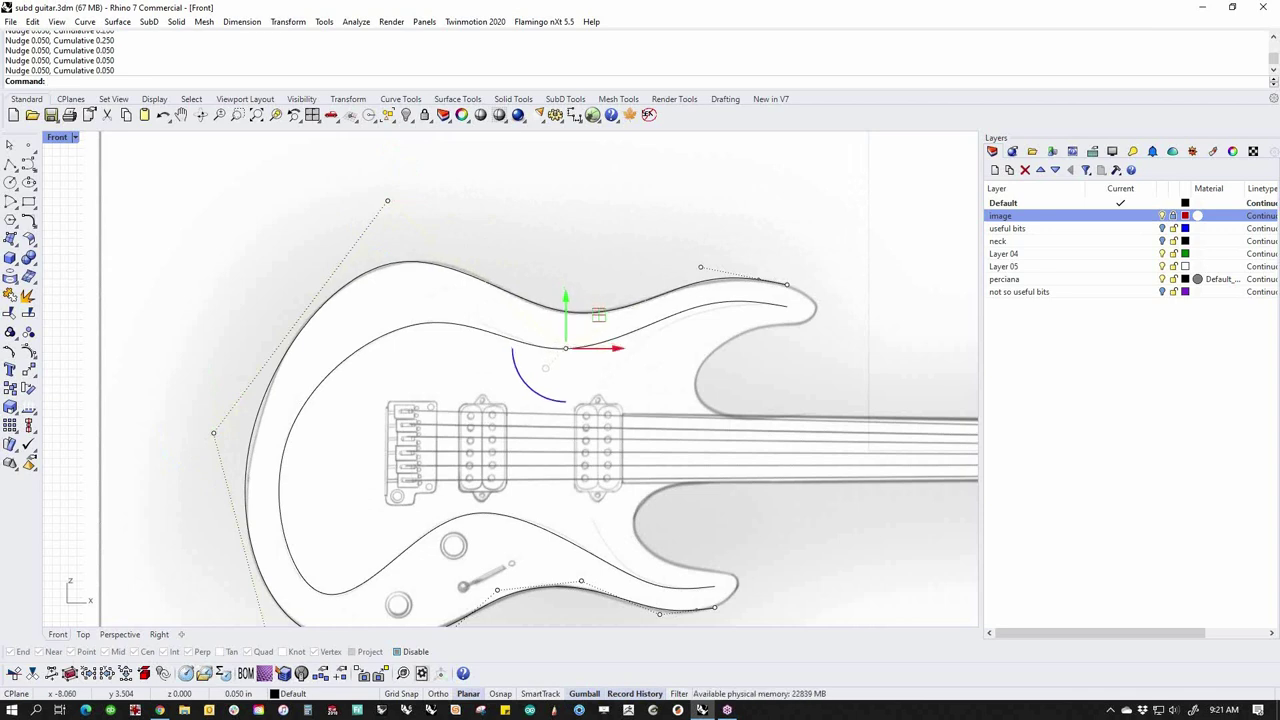
Check the outer curve's fit around the body outline and turn off its control points
{"action": "scroll", "coordinate": [488, 518], "scroll_direction": "down", "scroll_amount": 2}
{"action": "right_click_drag", "start_coordinate": [459, 483], "coordinate": [460, 402]}
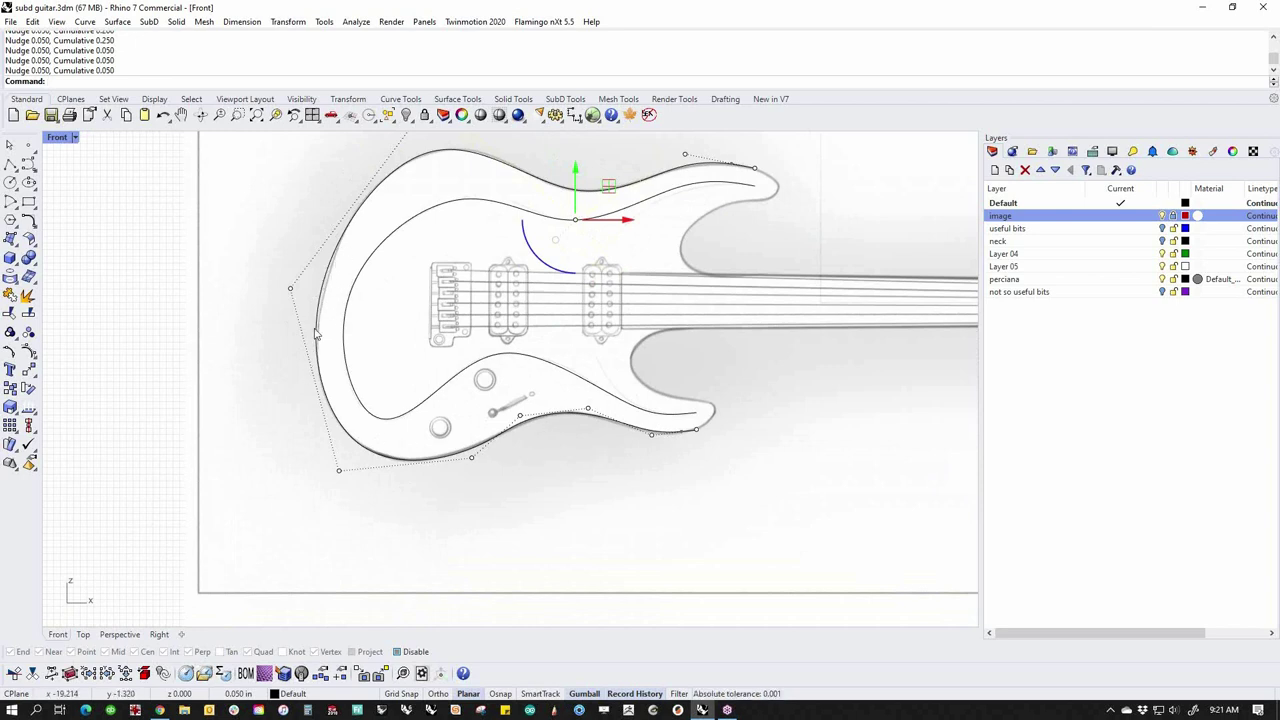
{"action": "right_click_drag", "start_coordinate": [359, 259], "coordinate": [398, 319]}
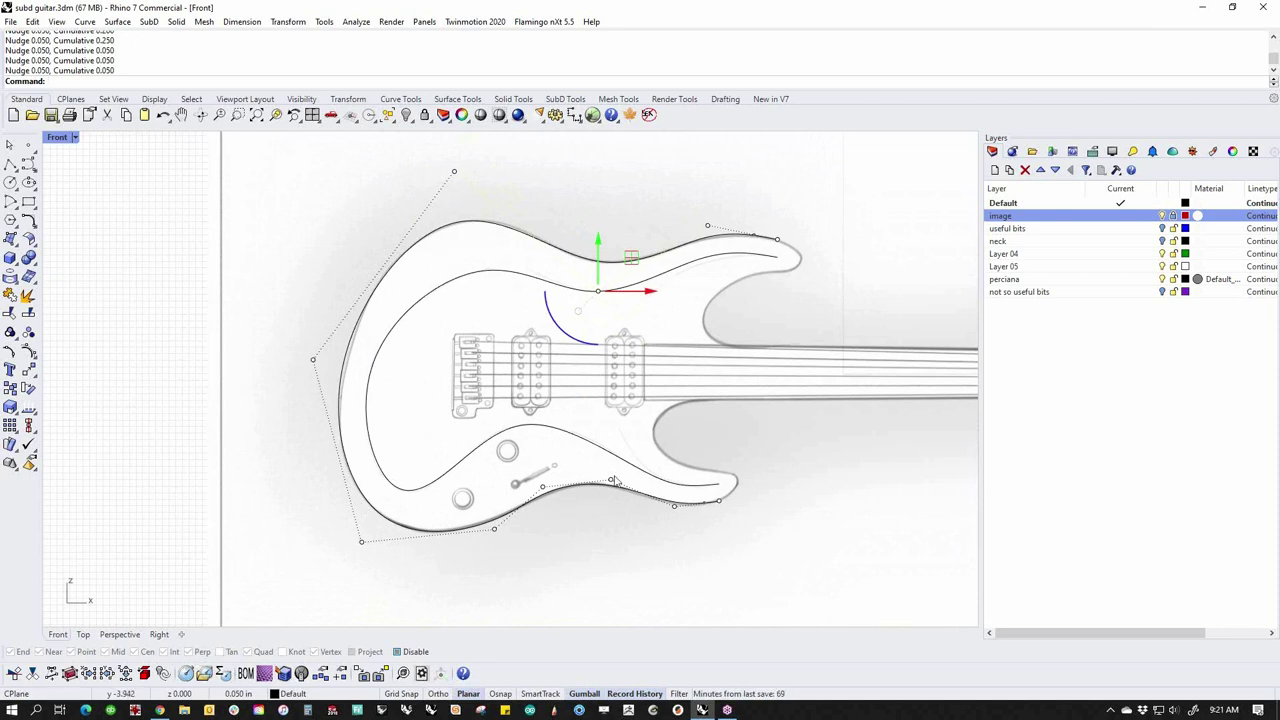
{"action": "left_click", "coordinate": [702, 312]}
{"action": "key", "text": "Escape"}
Start a SubD loft between the inner and outer body curves
{"action": "right_click_drag", "start_coordinate": [676, 315], "coordinate": [645, 308]}
{"action": "left_click", "coordinate": [611, 281]}
{"action": "left_click", "coordinate": [617, 254], "text": "shift"}
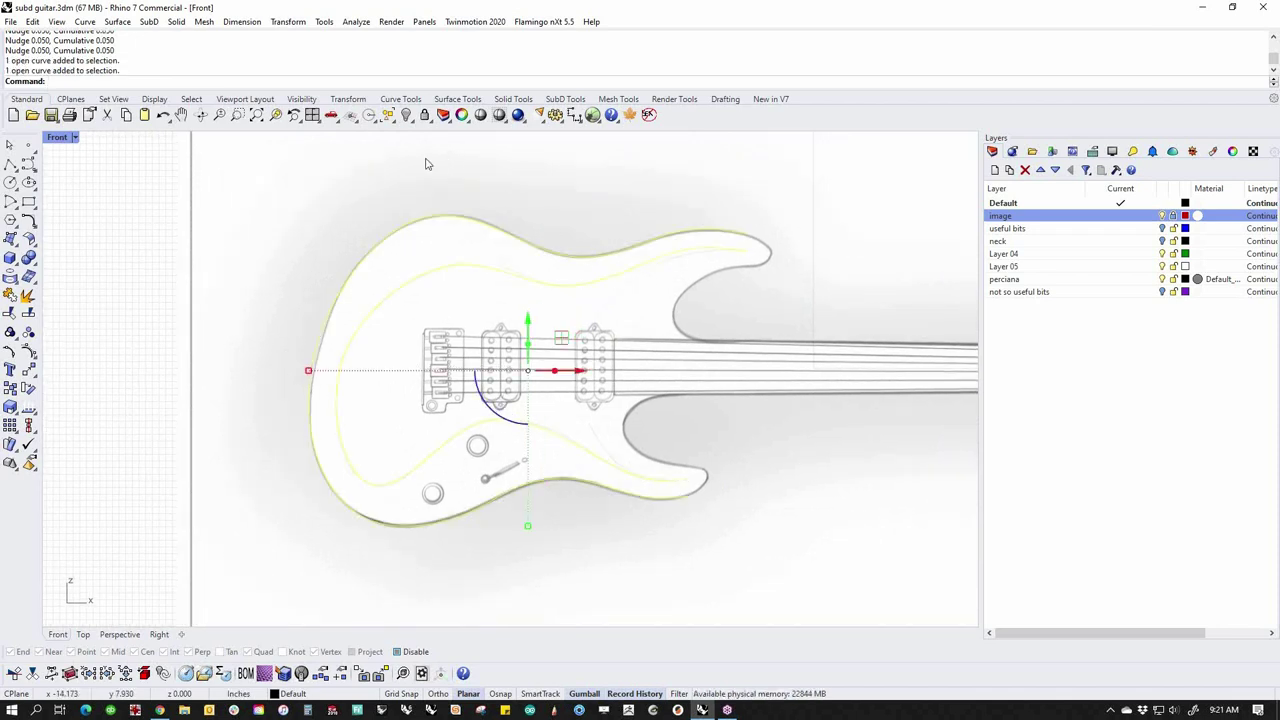
{"action": "left_click", "coordinate": [565, 99]}
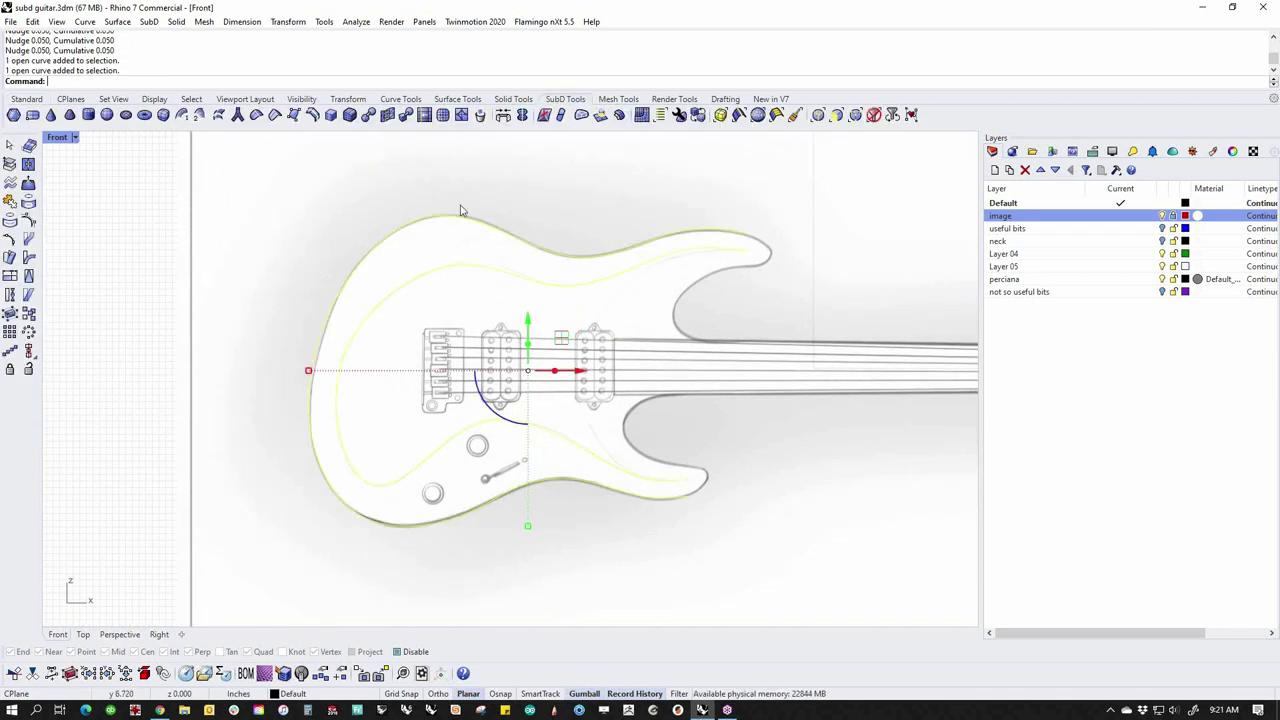
{"action": "left_click", "coordinate": [219, 116]}
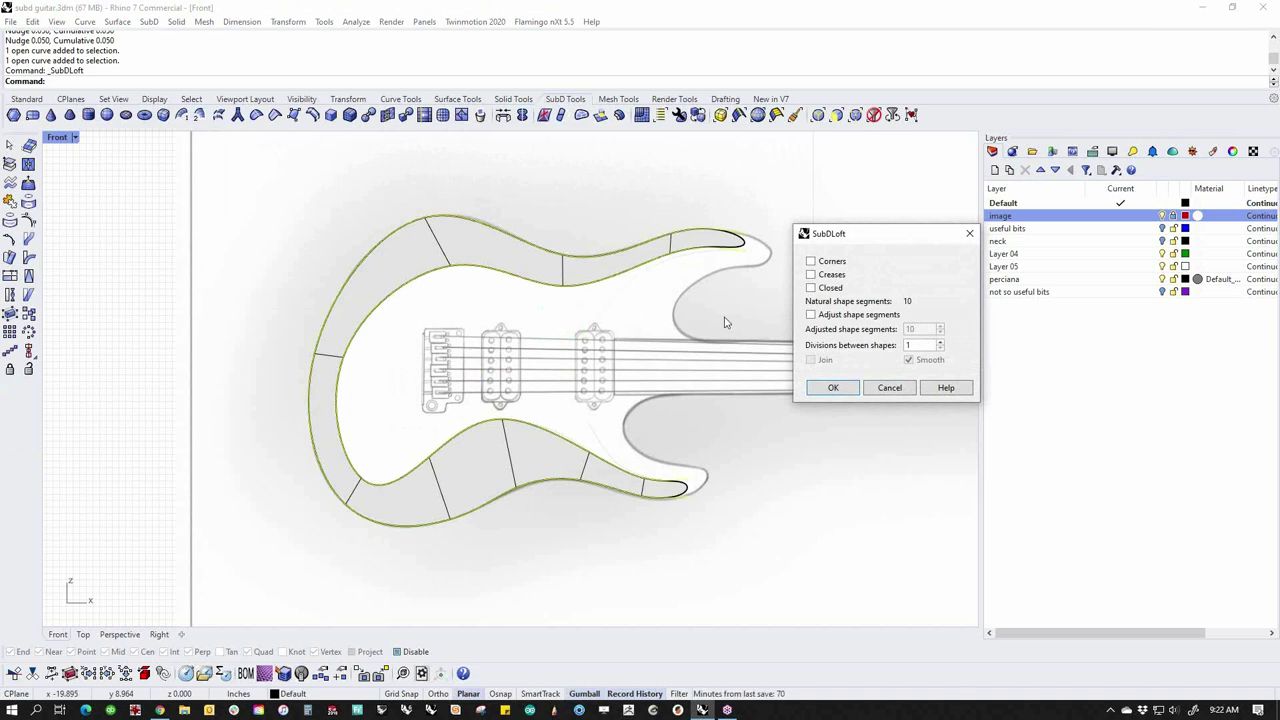
Try the SubD loft with 16 adjusted shape segments and extra divisions between shapes, and return to the natural segments
{"action": "left_click", "coordinate": [811, 315]}
{"action": "left_click", "coordinate": [941, 327]}
{"action": "left_click", "coordinate": [941, 327]}
{"action": "left_click", "coordinate": [941, 327]}
{"action": "left_click", "coordinate": [940, 326]}
{"action": "left_click", "coordinate": [940, 326]}
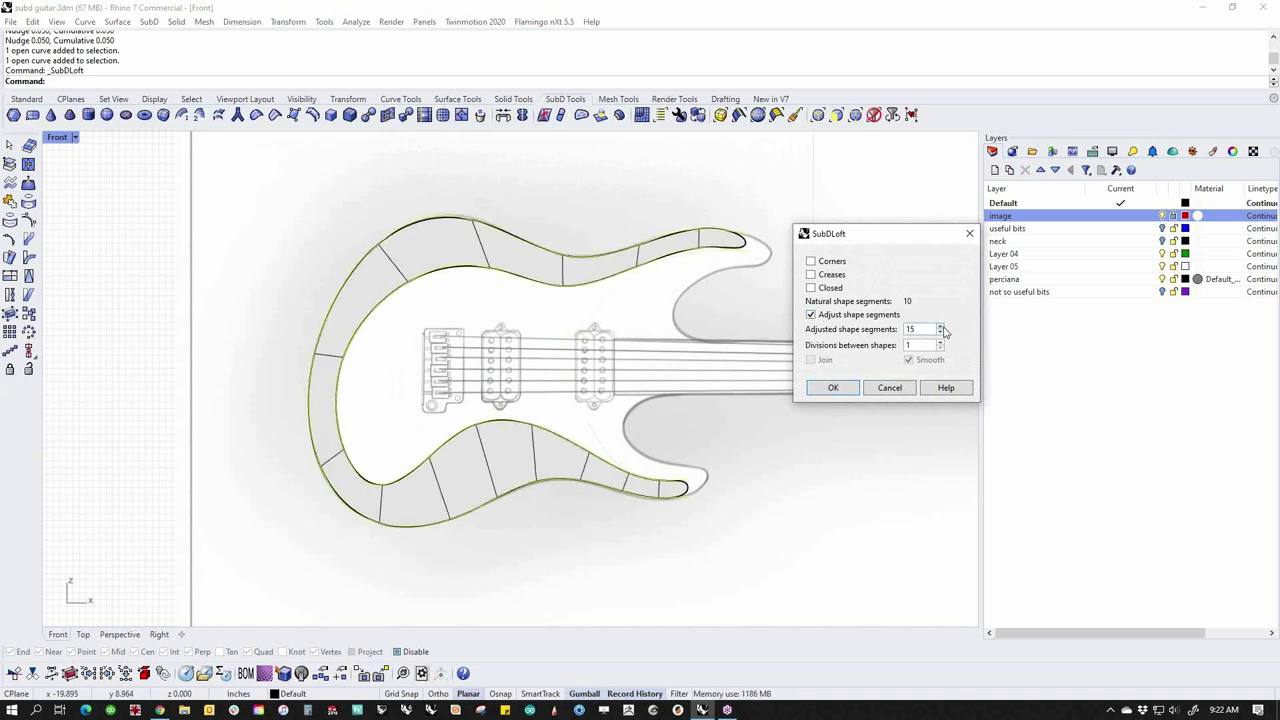
{"action": "left_click", "coordinate": [940, 326]}
{"action": "left_click", "coordinate": [940, 342]}
{"action": "left_click", "coordinate": [940, 342]}
{"action": "left_click", "coordinate": [940, 342]}
{"action": "left_click", "coordinate": [940, 348]}
{"action": "left_click", "coordinate": [940, 348]}
{"action": "left_click", "coordinate": [940, 348]}
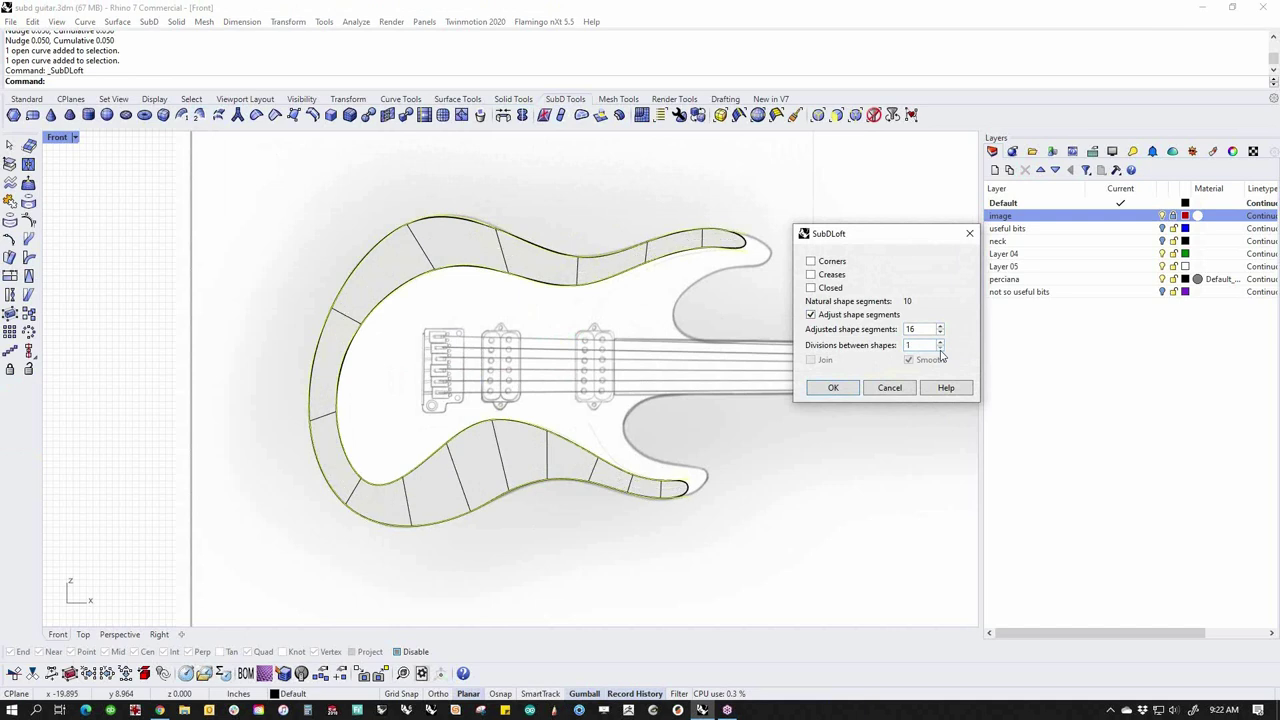
{"action": "left_click", "coordinate": [811, 315]}
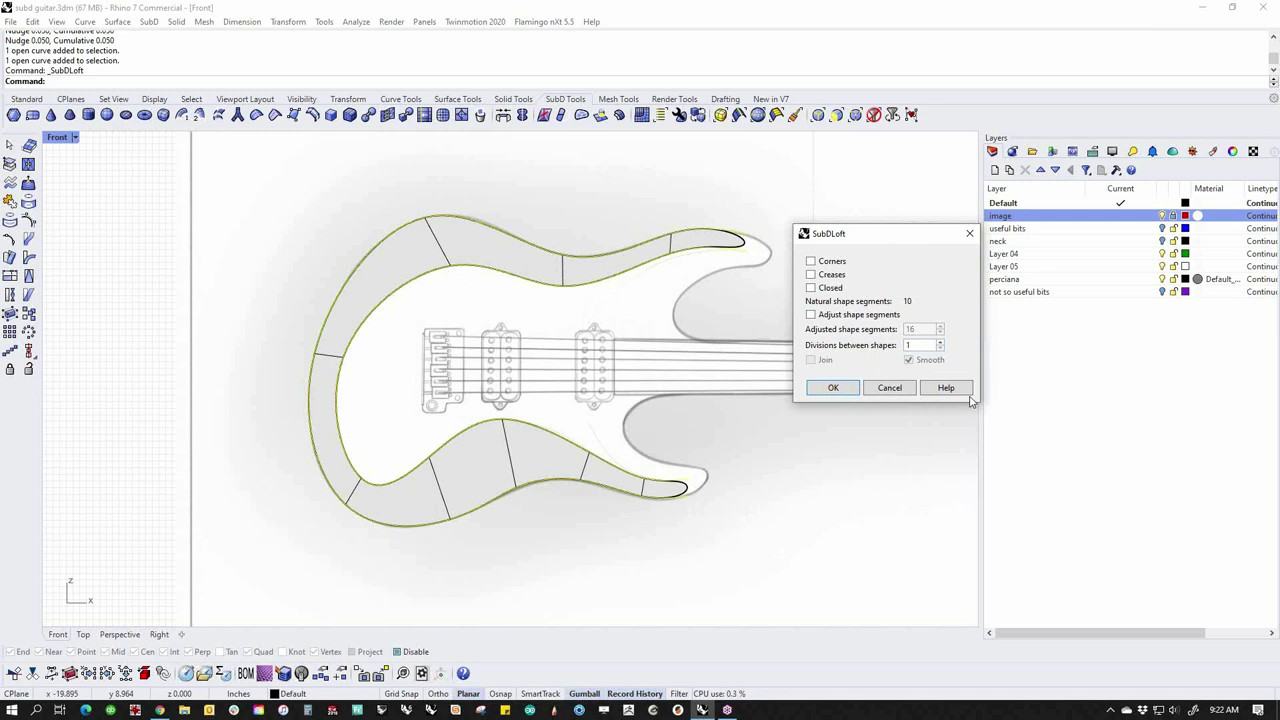
Create the SubD loft with 2 divisions between shapes and view the resulting strip in perspective
{"action": "left_click", "coordinate": [940, 341]}
{"action": "left_click", "coordinate": [833, 388]}
{"action": "key", "text": "ctrl+F4"}
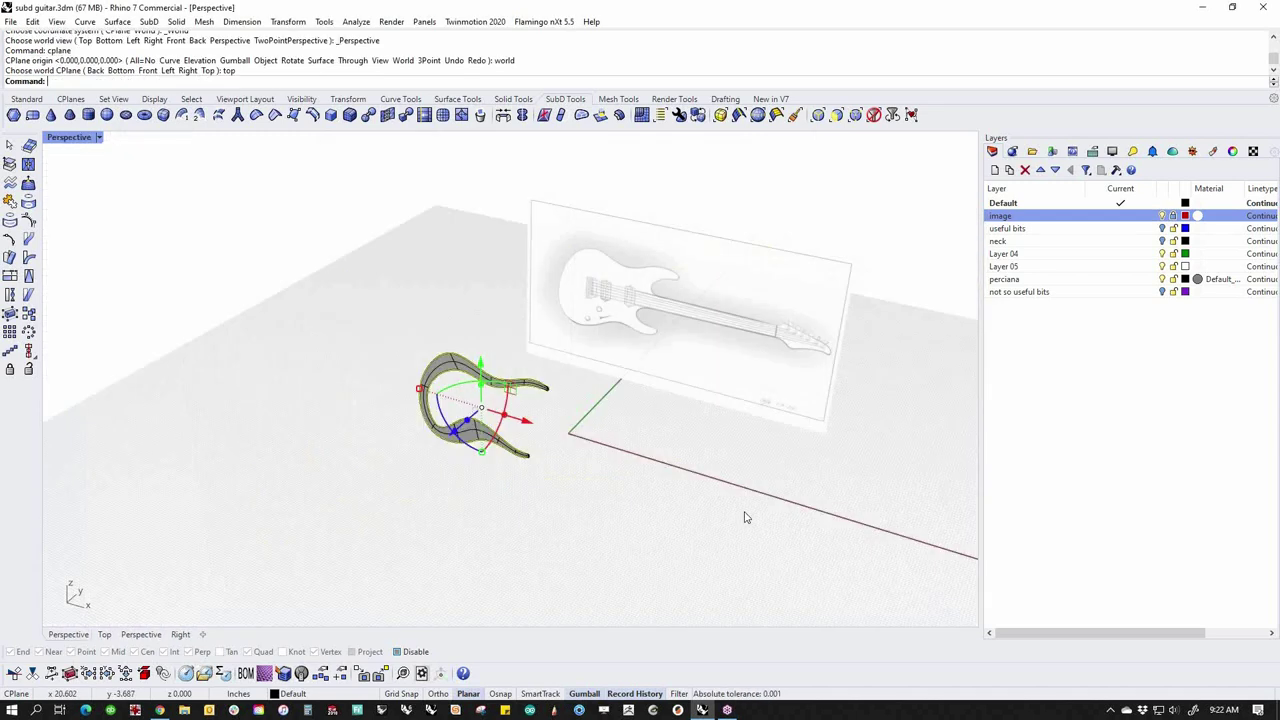
{"action": "scroll", "coordinate": [429, 249], "scroll_direction": "up", "scroll_amount": 4}
{"action": "right_click_drag", "start_coordinate": [556, 513], "coordinate": [524, 434], "text": "shift"}
{"action": "left_click", "coordinate": [507, 430]}
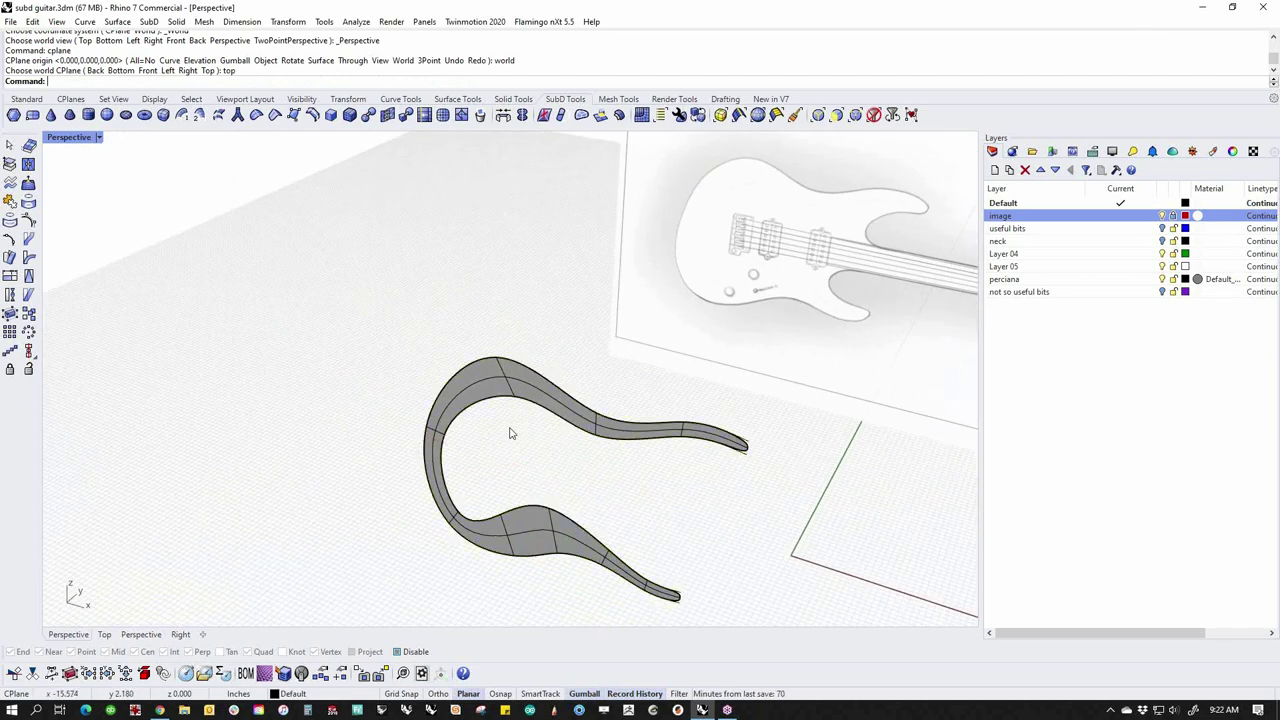
Select all the curves and hide them, leaving only the SubD strip
{"action": "left_click", "coordinate": [524, 399]}
{"action": "left_click", "coordinate": [721, 448]}
{"action": "type", "text": "cc"}
{"action": "key", "text": "Return"}
{"action": "type", "text": "h"}
{"action": "key", "text": "Return"}
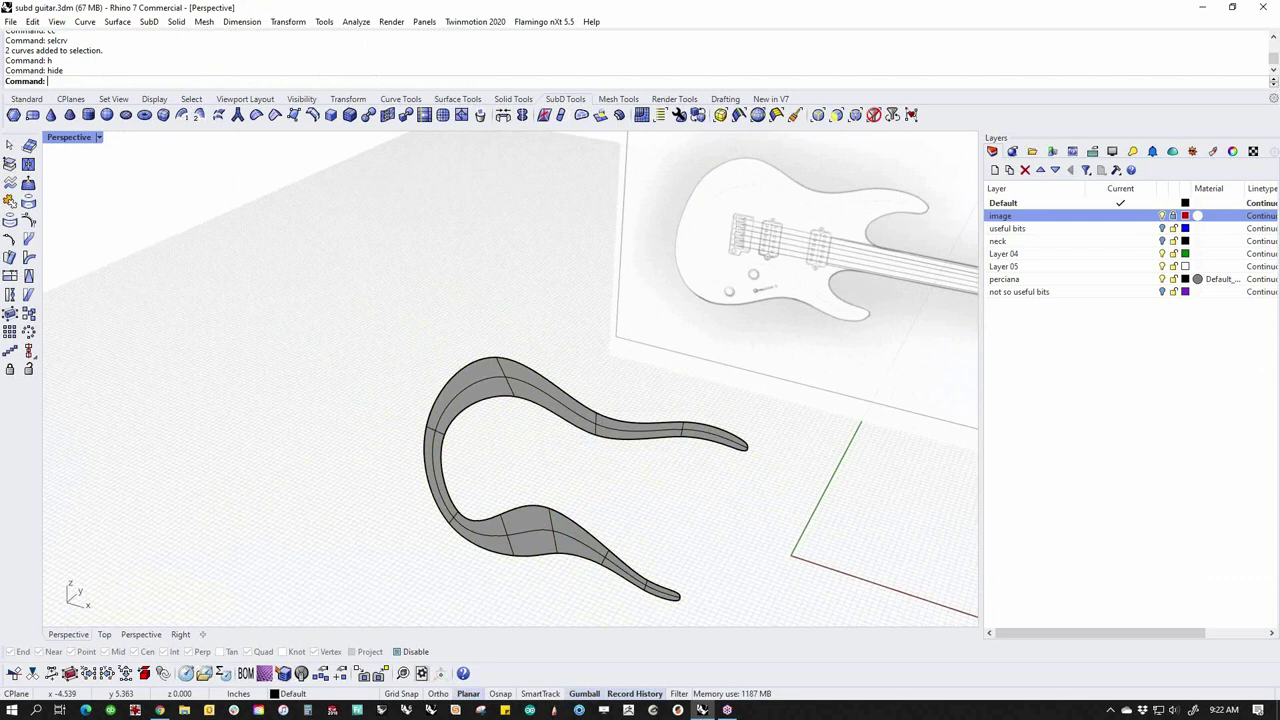
Try pulling the SubD strip's inner edge loop forward in the negative Y direction to give the body depth
{"action": "left_click", "coordinate": [721, 451], "text": "ctrl+shift"}
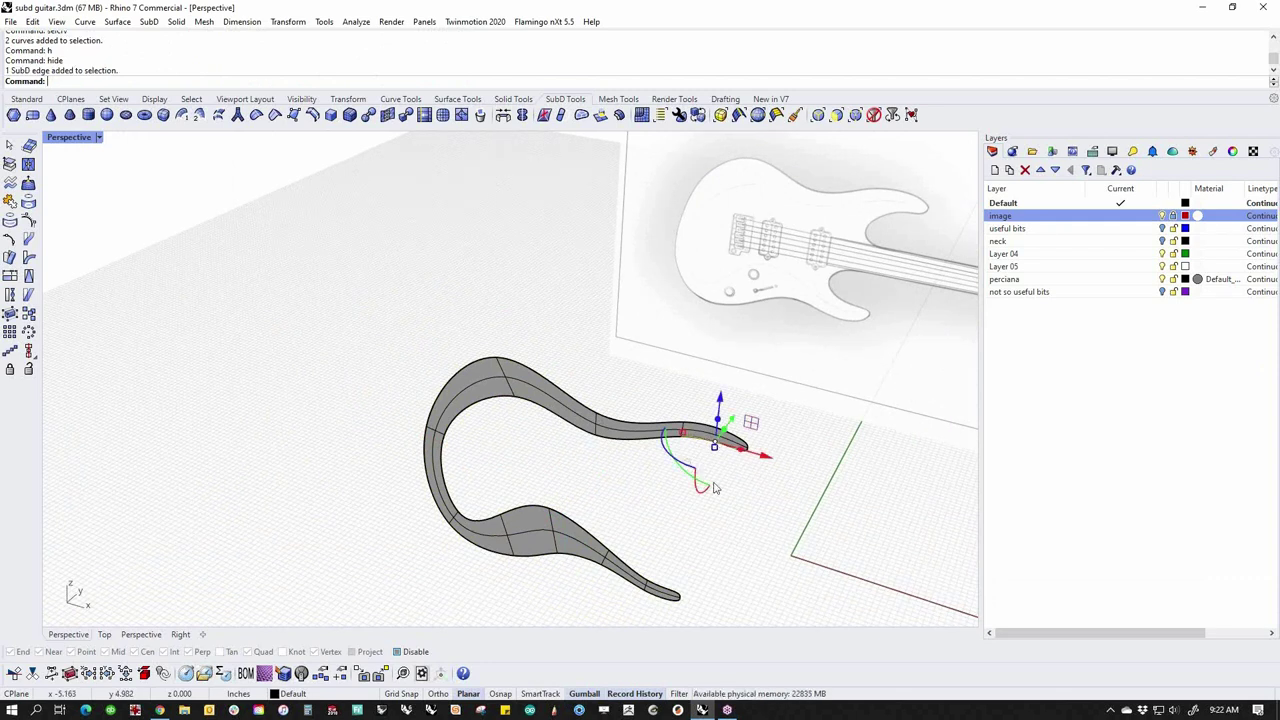
{"action": "left_click", "coordinate": [670, 593], "text": "ctrl+shift"}
{"action": "double_click", "coordinate": [633, 562], "text": "ctrl+shift"}
{"action": "right_click_drag", "start_coordinate": [659, 529], "coordinate": [625, 514]}
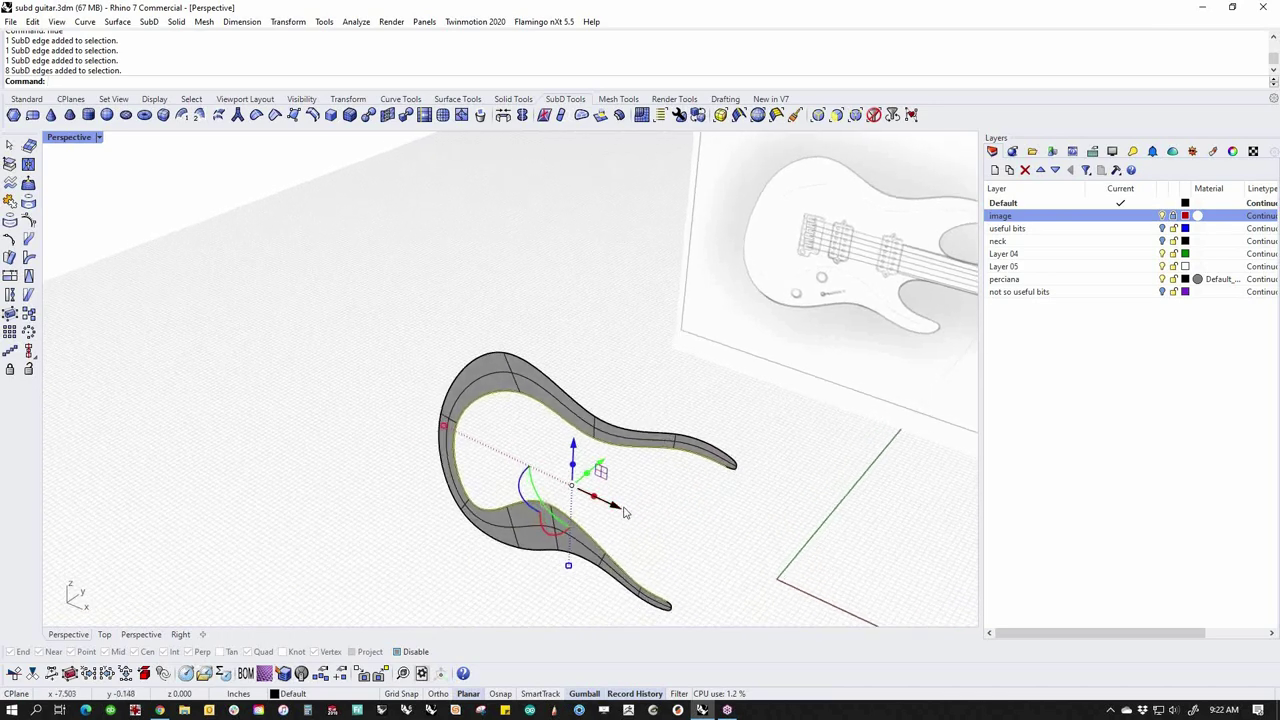
{"action": "left_click_drag", "start_coordinate": [600, 462], "coordinate": [560, 497]}
{"action": "scroll", "coordinate": [515, 410], "scroll_direction": "up", "scroll_amount": 6}
{"action": "right_click_drag", "start_coordinate": [534, 423], "coordinate": [785, 370]}
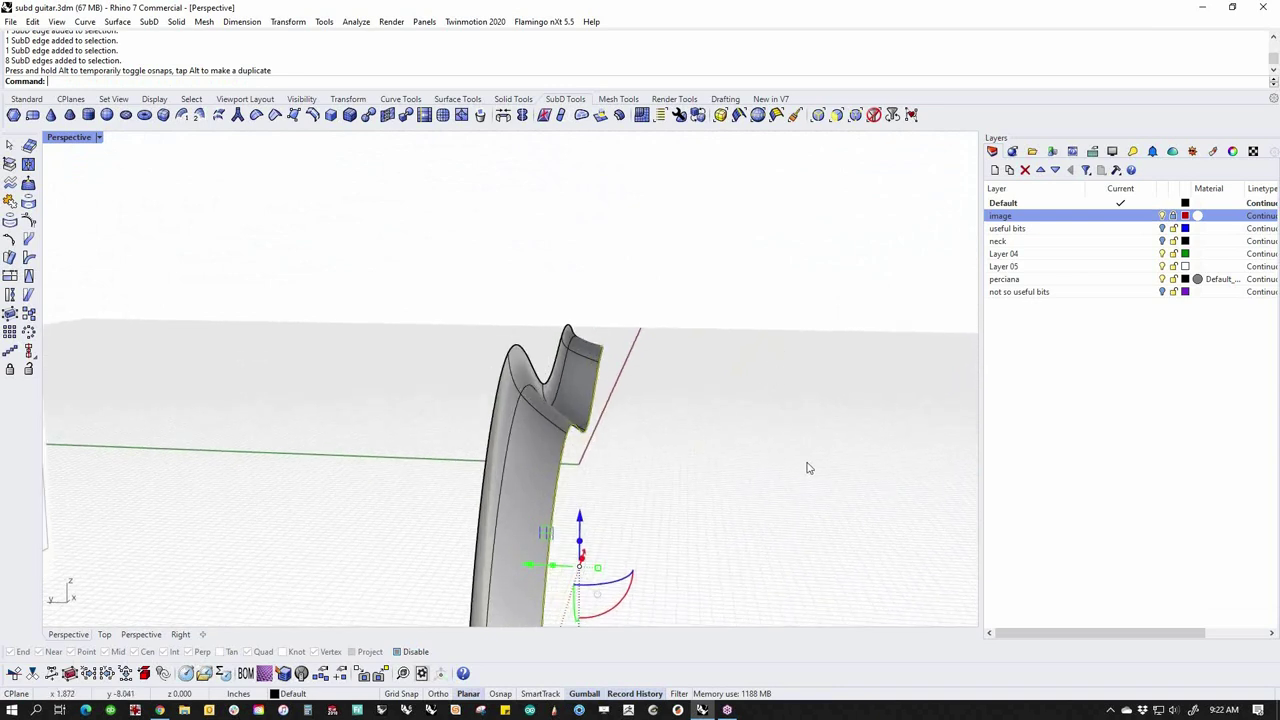
Try moving the strip's middle edge loop forward in negative Y, and undo both edge loop moves
{"action": "left_click", "coordinate": [812, 467]}
{"action": "double_click", "coordinate": [505, 445]}
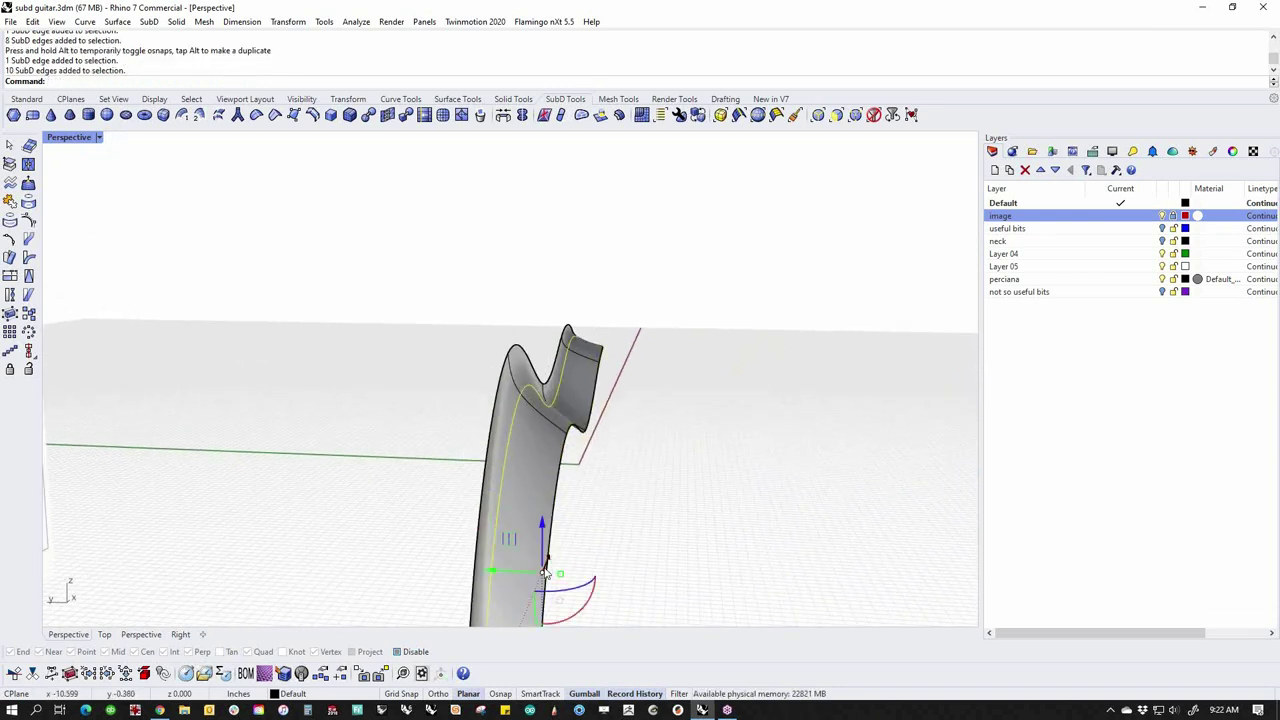
{"action": "left_click_drag", "start_coordinate": [491, 568], "coordinate": [557, 566]}
{"action": "key", "text": "ctrl+z"}
{"action": "key", "text": "ctrl+z"}
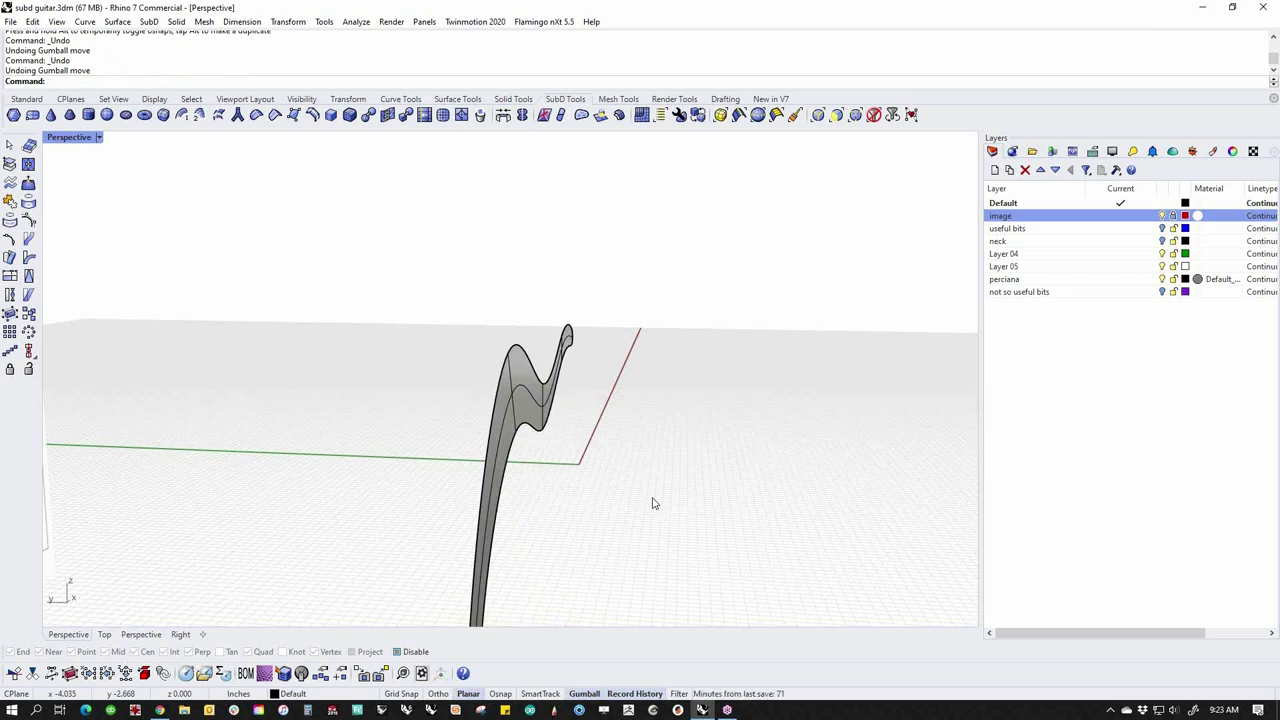
{"action": "middle_click", "coordinate": [722, 285]}
{"action": "middle_click", "coordinate": [701, 258]}
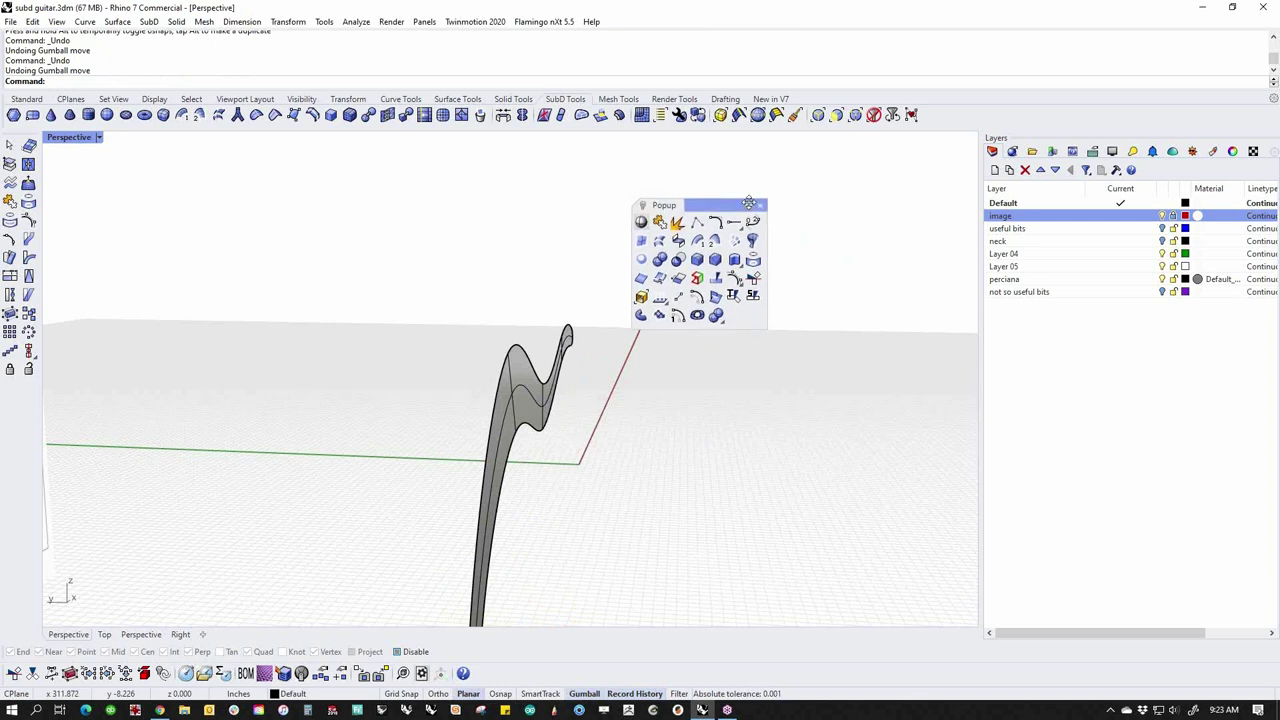
{"action": "left_click_drag", "start_coordinate": [724, 198], "coordinate": [738, 192]}
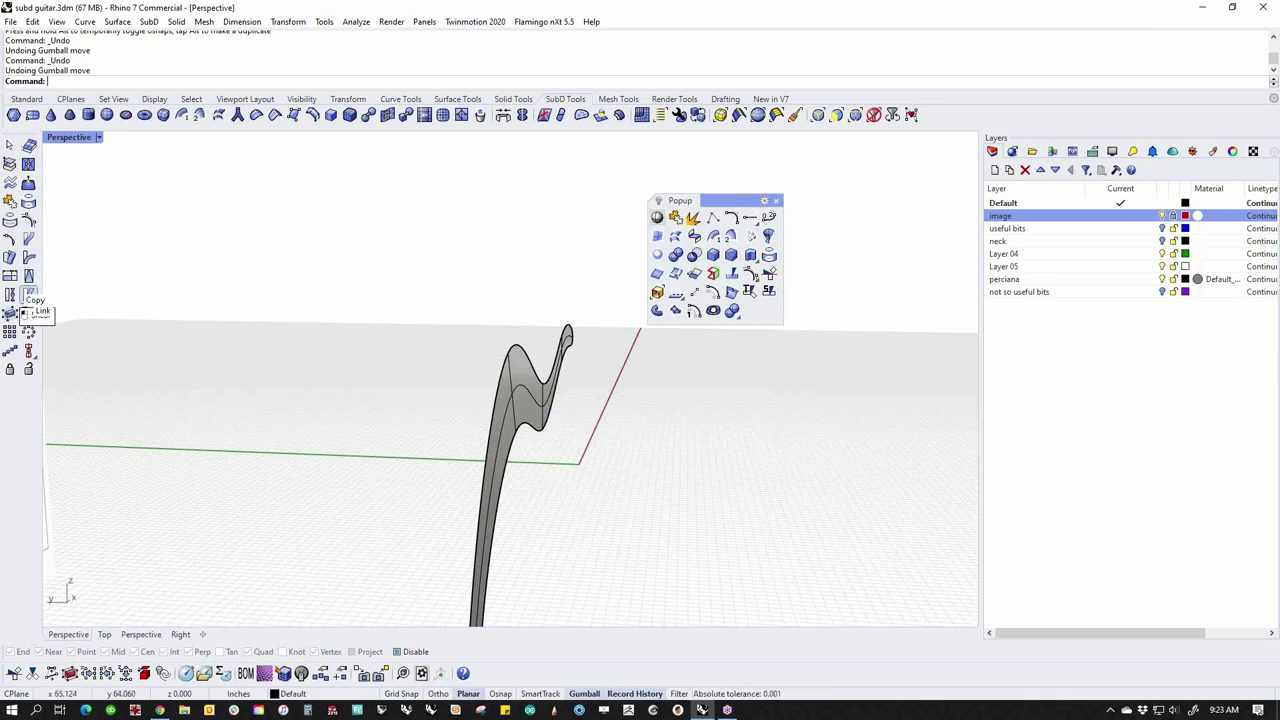
{"action": "left_click_drag", "start_coordinate": [753, 325], "coordinate": [743, 322]}
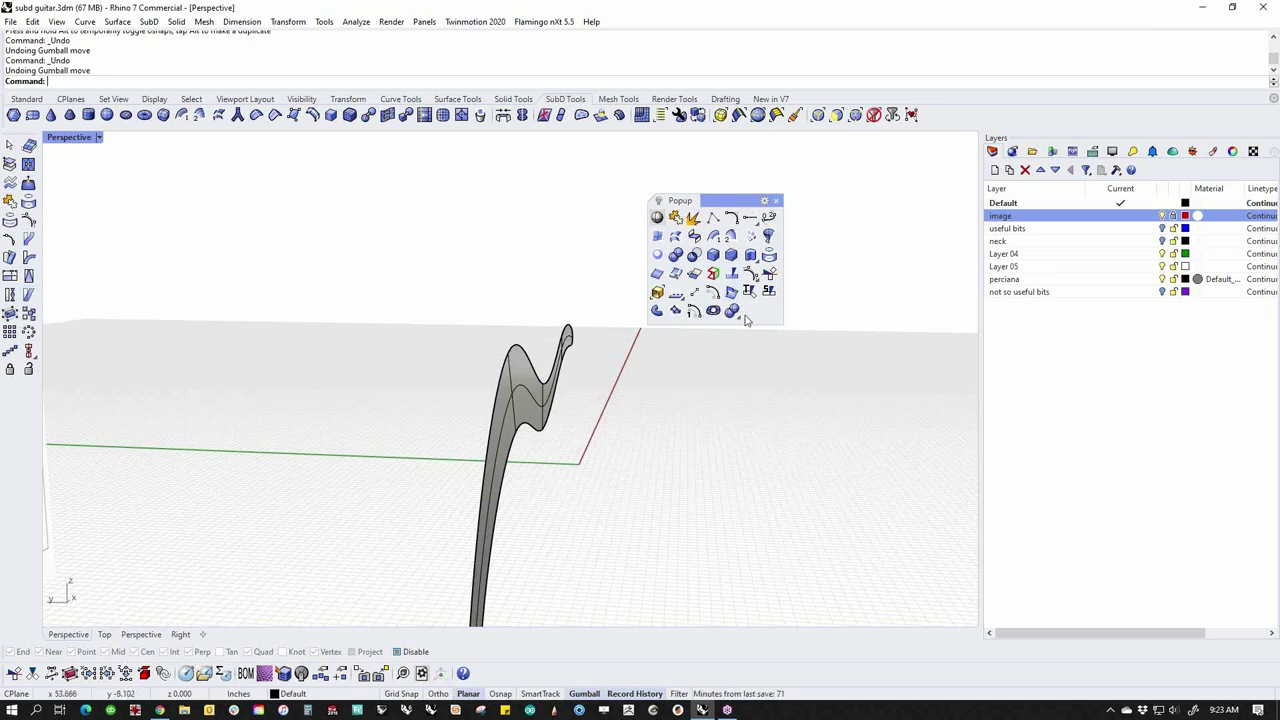
{"action": "left_click", "coordinate": [776, 201]}
Return to the front view and compare the SubD strip's flat and smooth displays against the sketch
{"action": "mouse_move", "coordinate": [777, 234]}
{"action": "right_mouse_down"}
{"action": "mouse_move", "coordinate": [526, 440]}
{"action": "mouse_move", "coordinate": [619, 370]}
{"action": "right_mouse_up"}
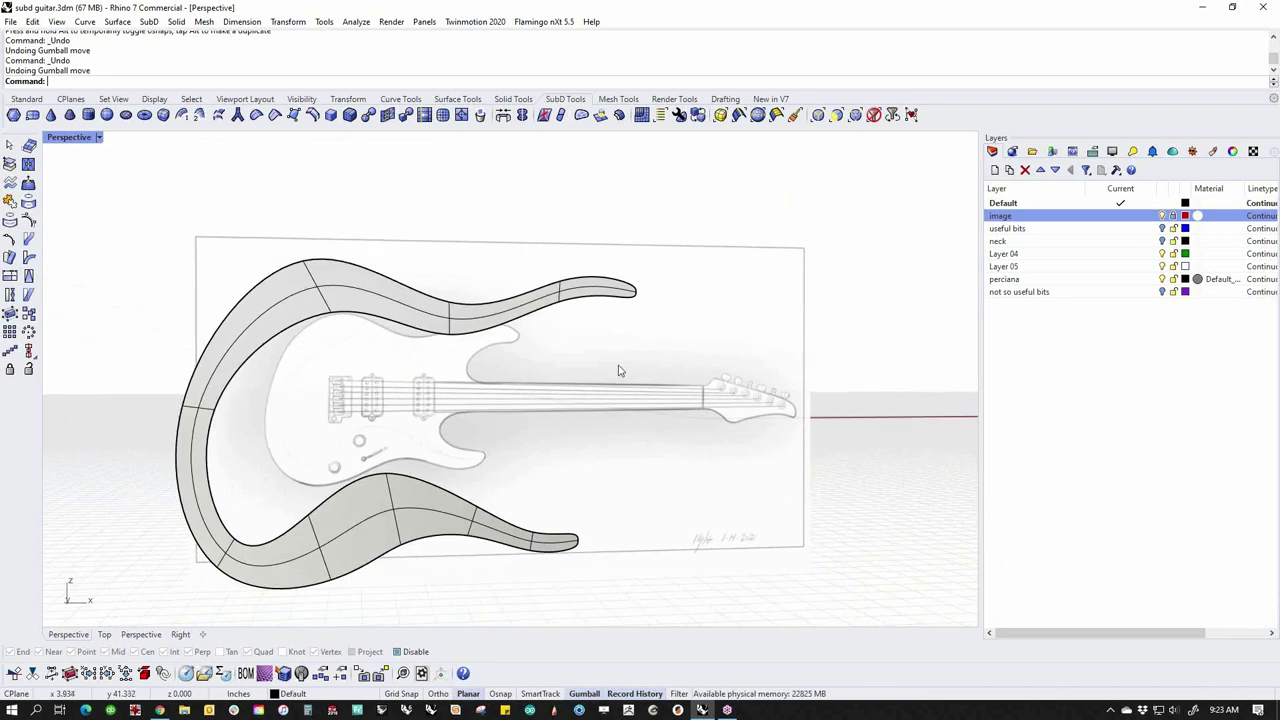
{"action": "key", "text": "ctrl+F2"}
{"action": "right_click_drag", "start_coordinate": [516, 523], "coordinate": [561, 485]}
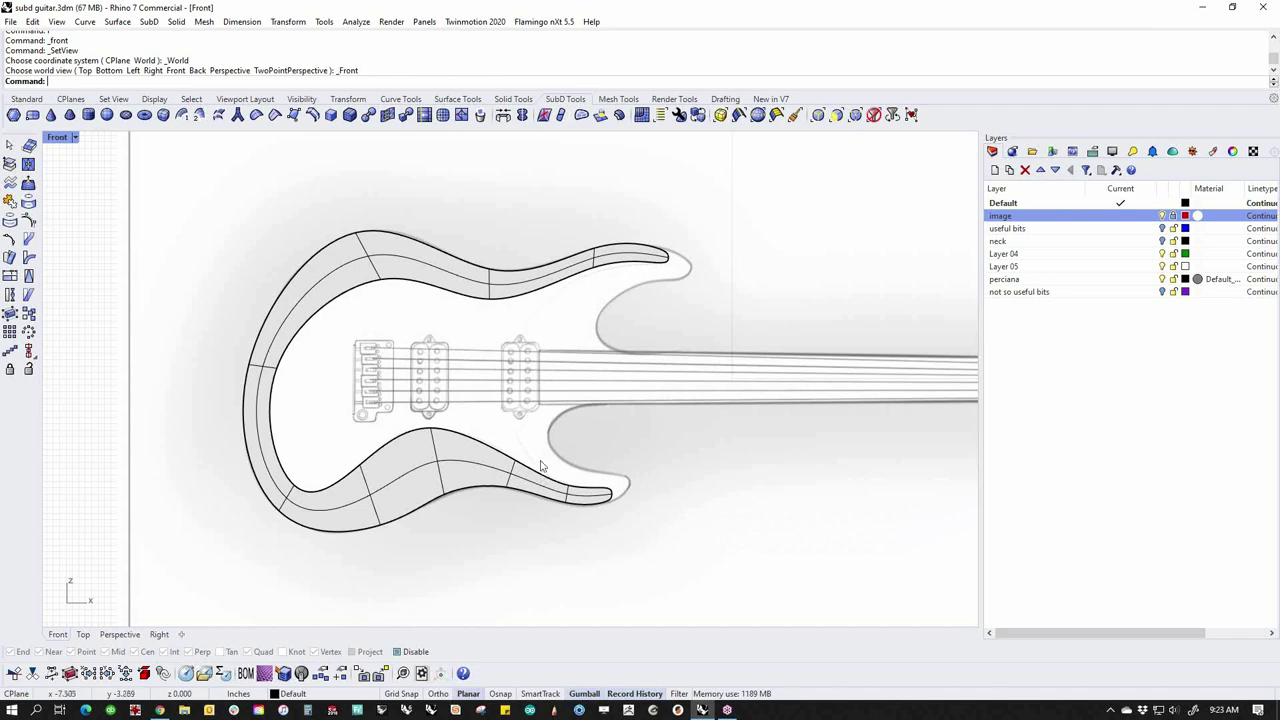
{"action": "scroll", "coordinate": [541, 472], "scroll_direction": "up", "scroll_amount": 3}
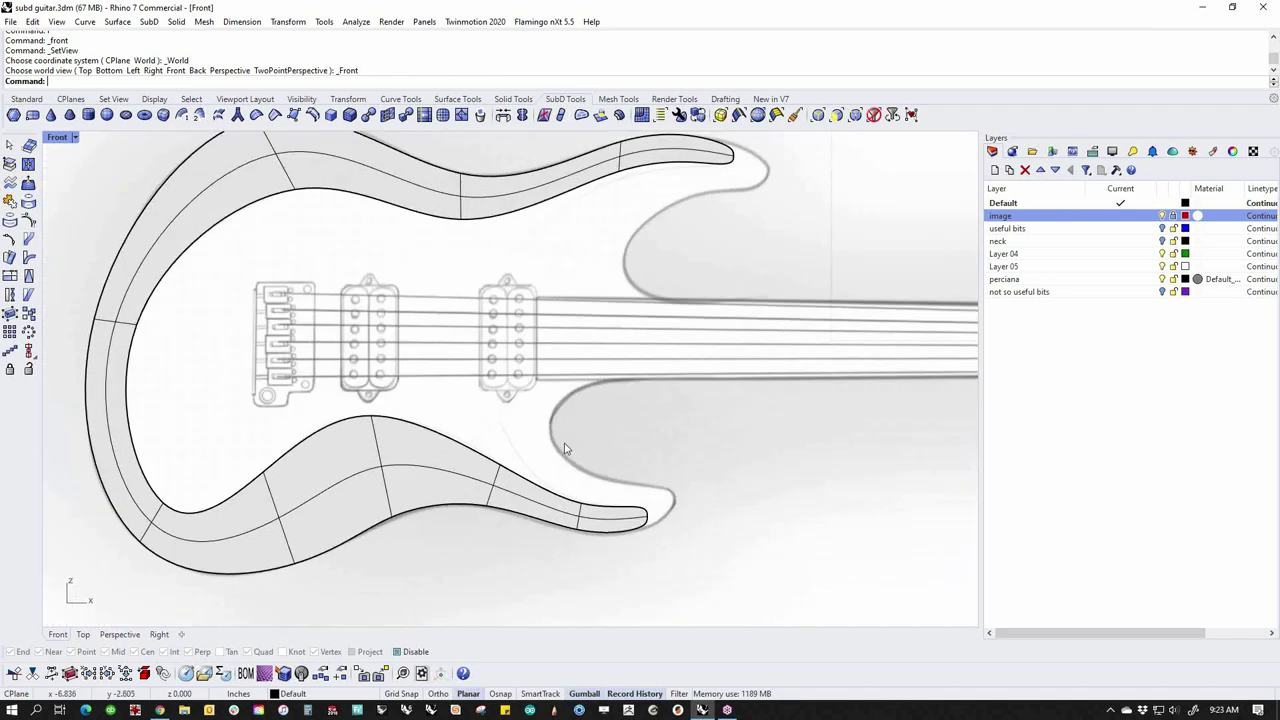
{"action": "key", "text": "Tab"}
{"action": "scroll", "coordinate": [624, 472], "scroll_direction": "down", "scroll_amount": 3}
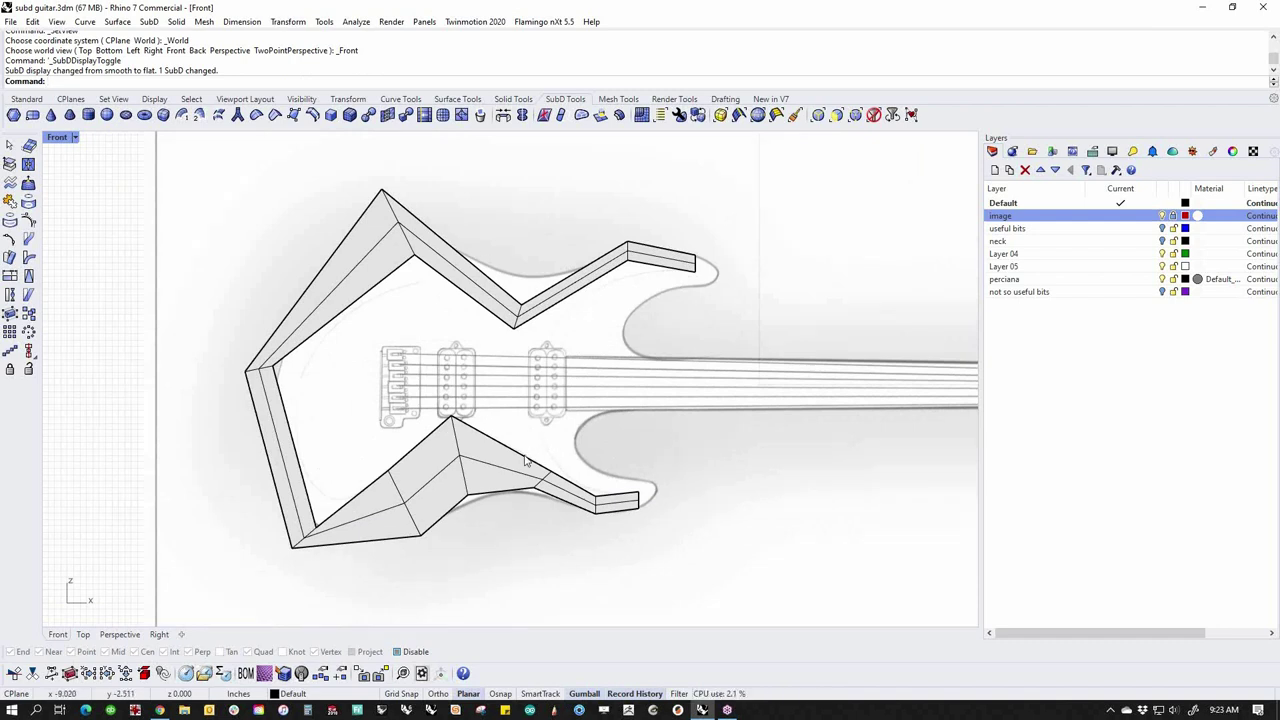
{"action": "key", "text": "Tab"}
{"action": "key", "text": "Tab"}
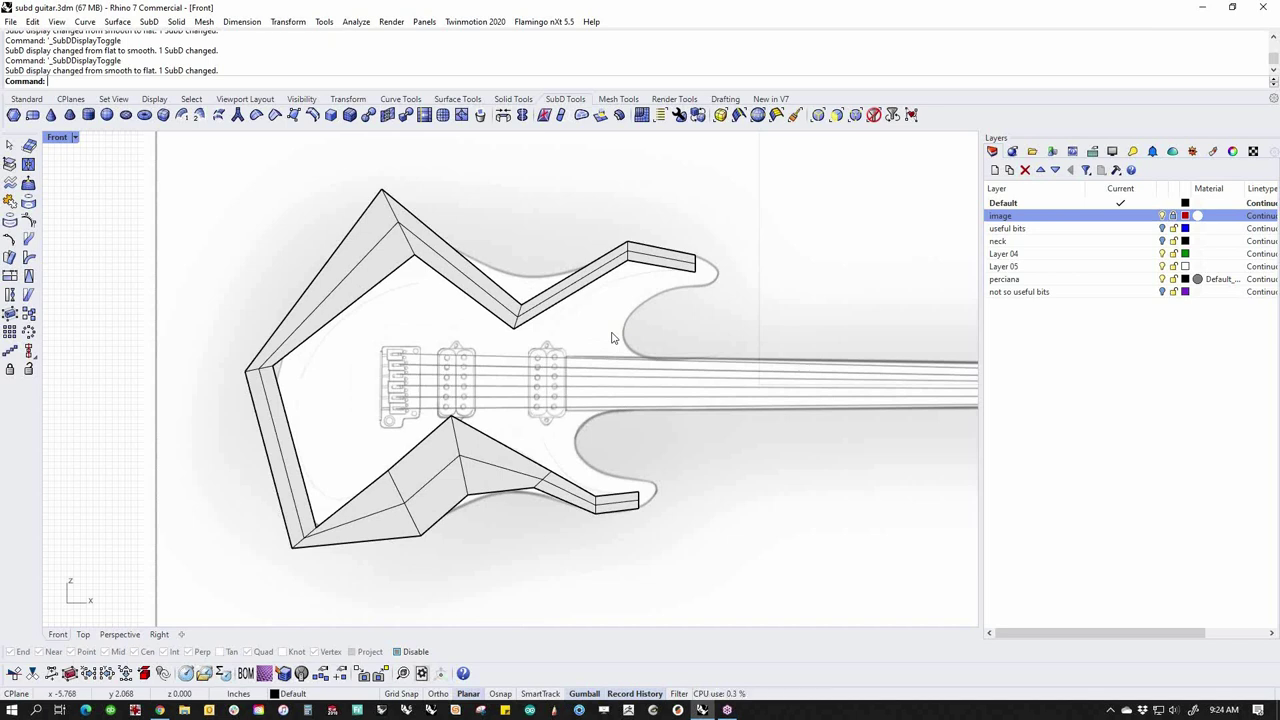
{"action": "key", "text": "Tab"}
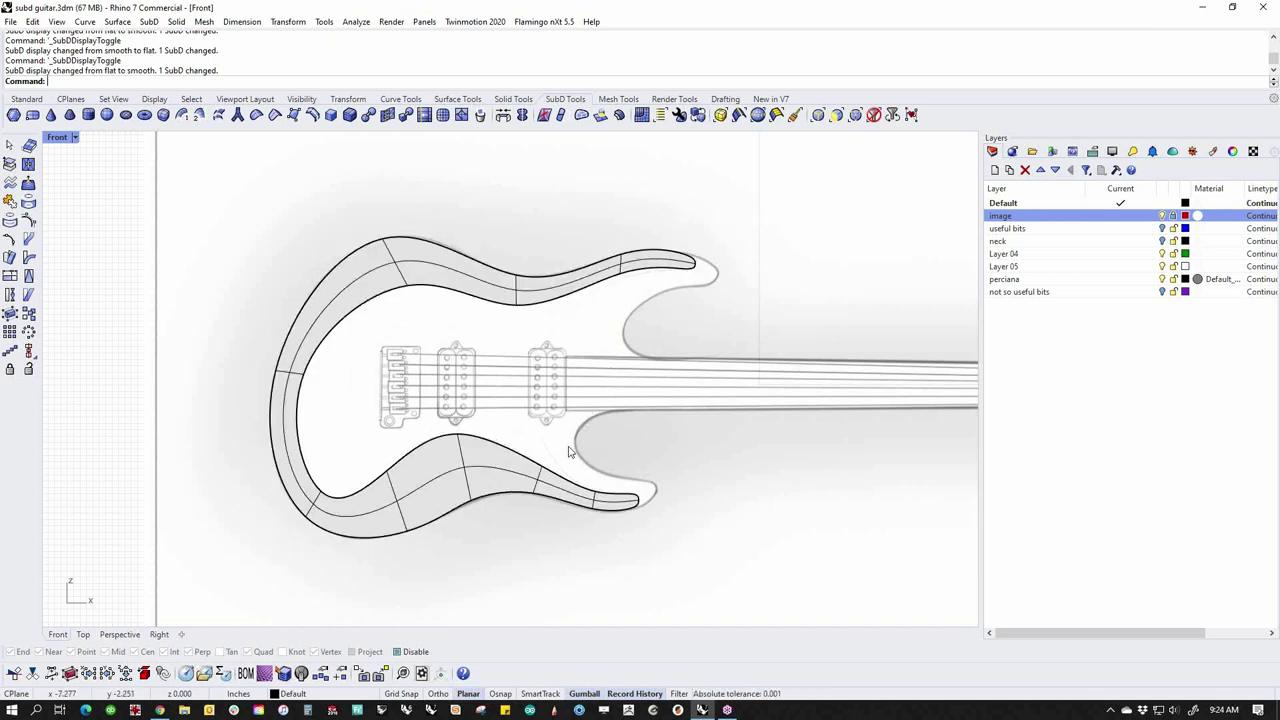
{"action": "right_click_drag", "start_coordinate": [657, 449], "coordinate": [571, 463]}
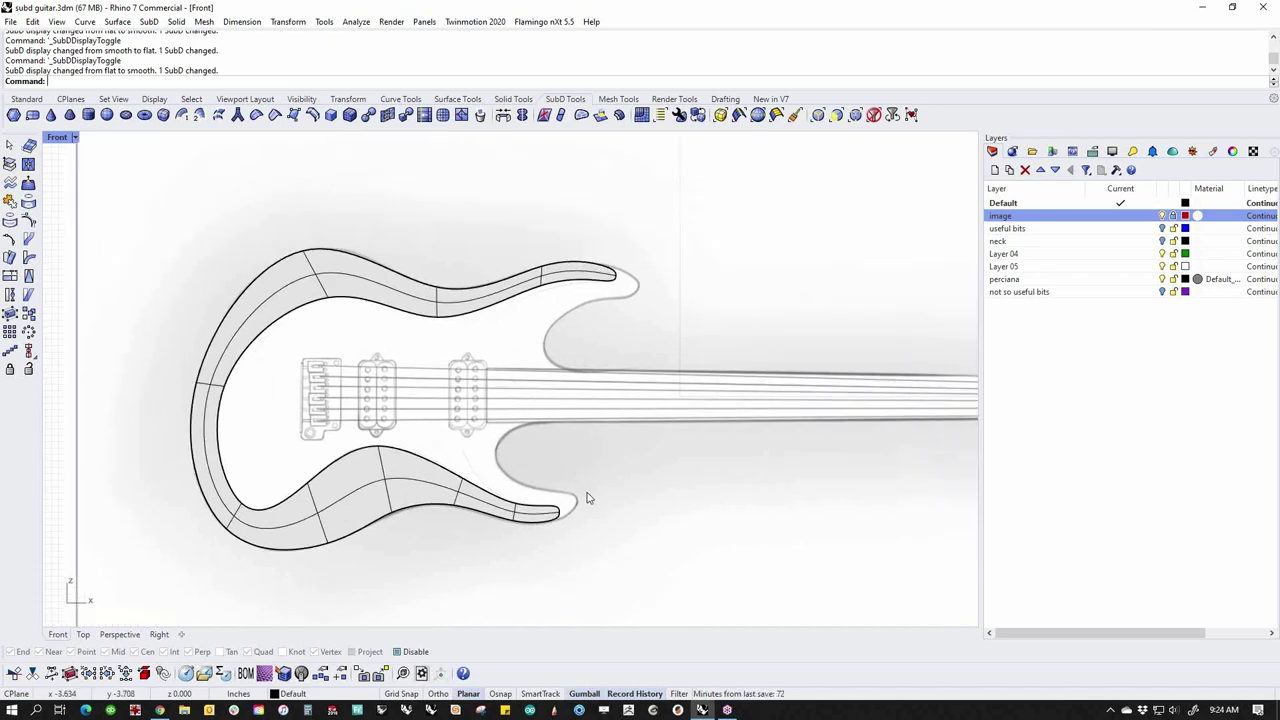
Examine how closely the SubD strip's inner edge follows the faint sketch line along the lower horn
{"action": "scroll", "coordinate": [587, 497], "scroll_direction": "up", "scroll_amount": 5}
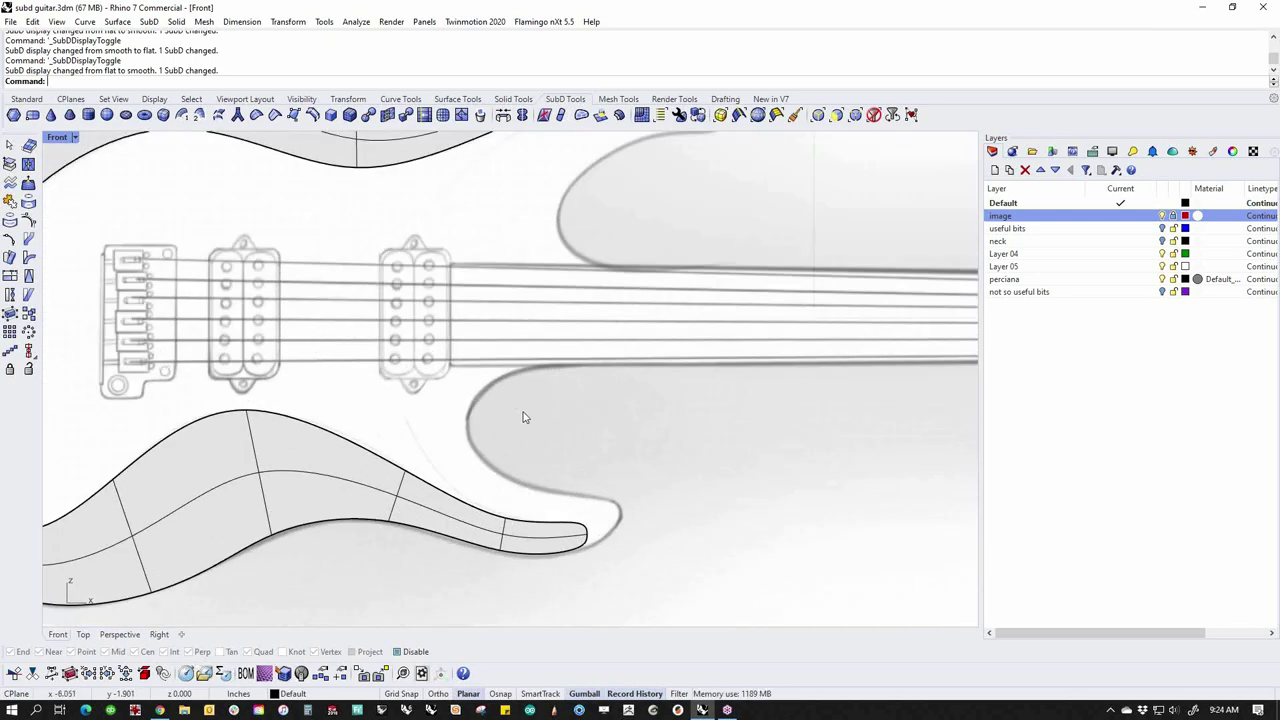
{"action": "scroll", "coordinate": [640, 445], "scroll_direction": "up", "scroll_amount": 3}
{"action": "scroll", "coordinate": [643, 445], "scroll_direction": "up", "scroll_amount": 4}
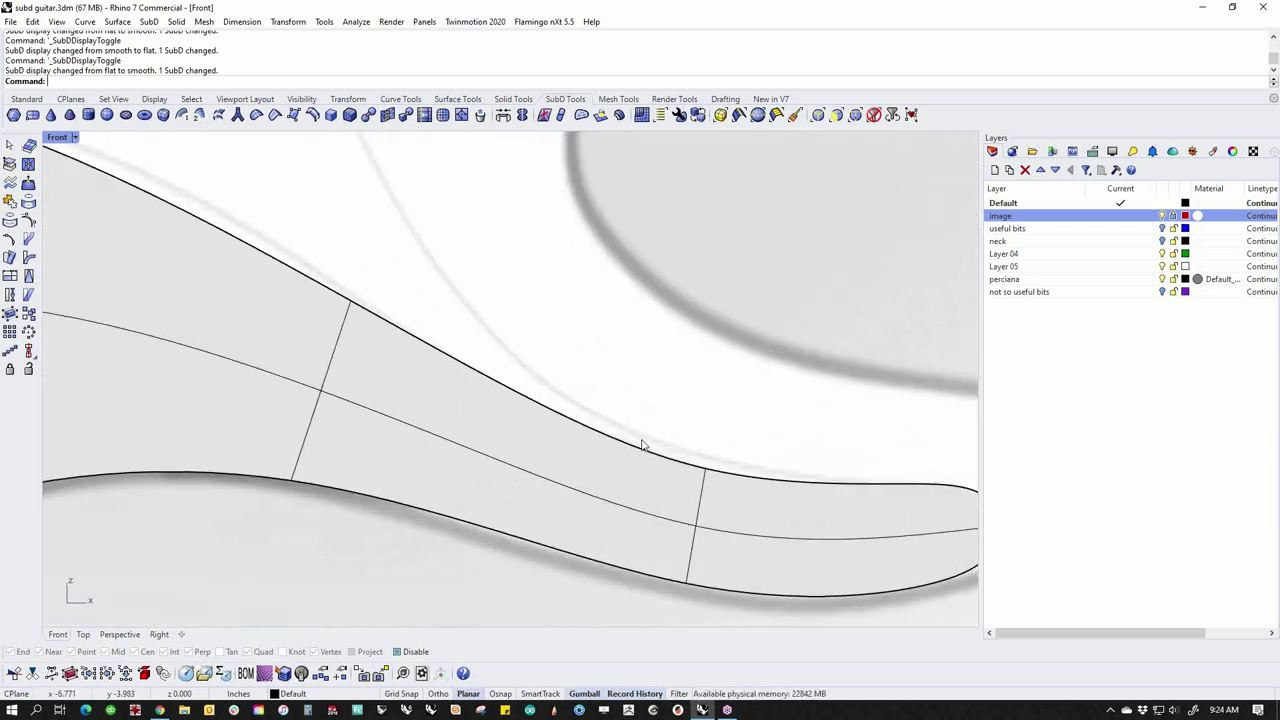
{"action": "scroll", "coordinate": [650, 438], "scroll_direction": "down", "scroll_amount": 5}
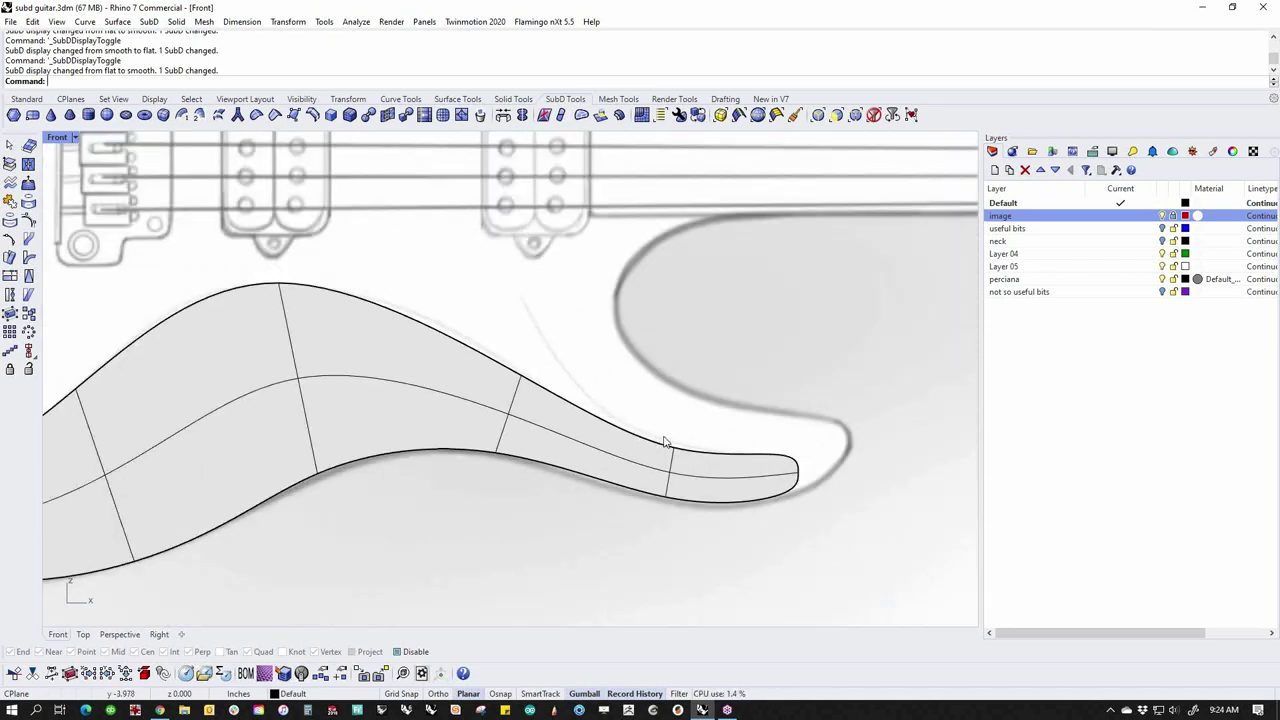
{"action": "scroll", "coordinate": [652, 440], "scroll_direction": "up", "scroll_amount": 3}
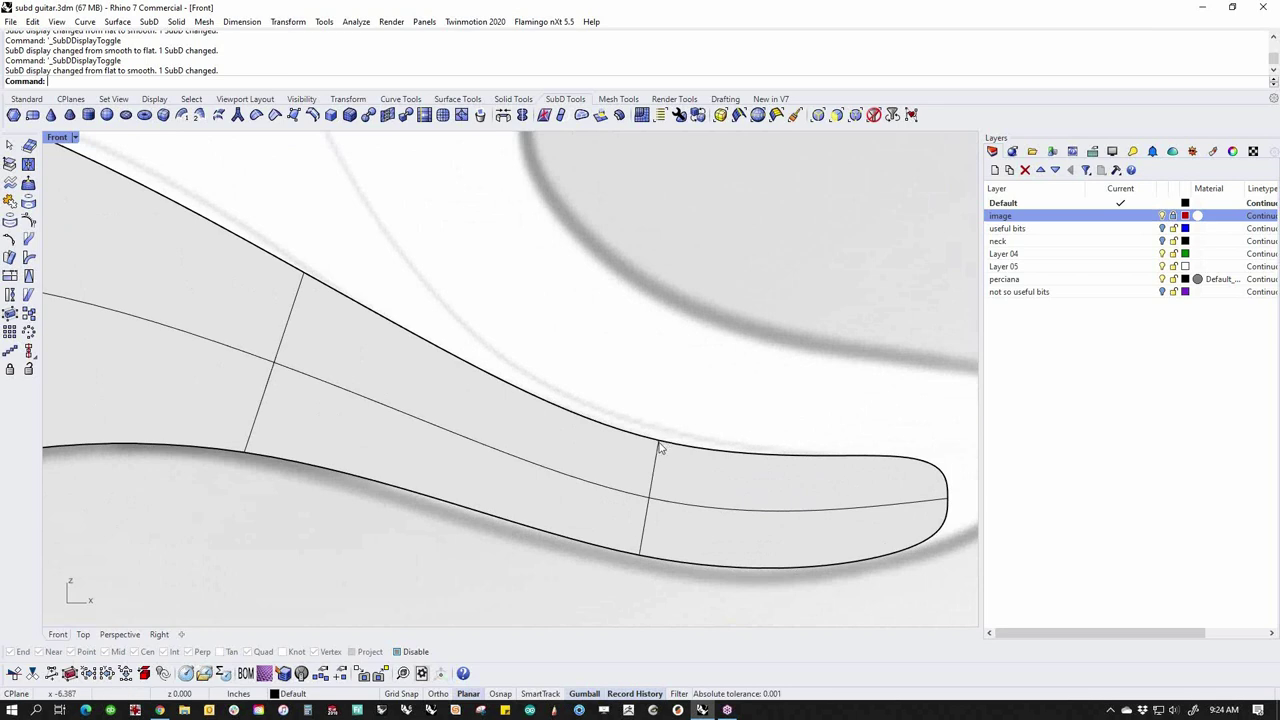
{"action": "scroll", "coordinate": [348, 298], "scroll_direction": "down", "scroll_amount": 3}
{"action": "scroll", "coordinate": [522, 390], "scroll_direction": "up", "scroll_amount": 3}
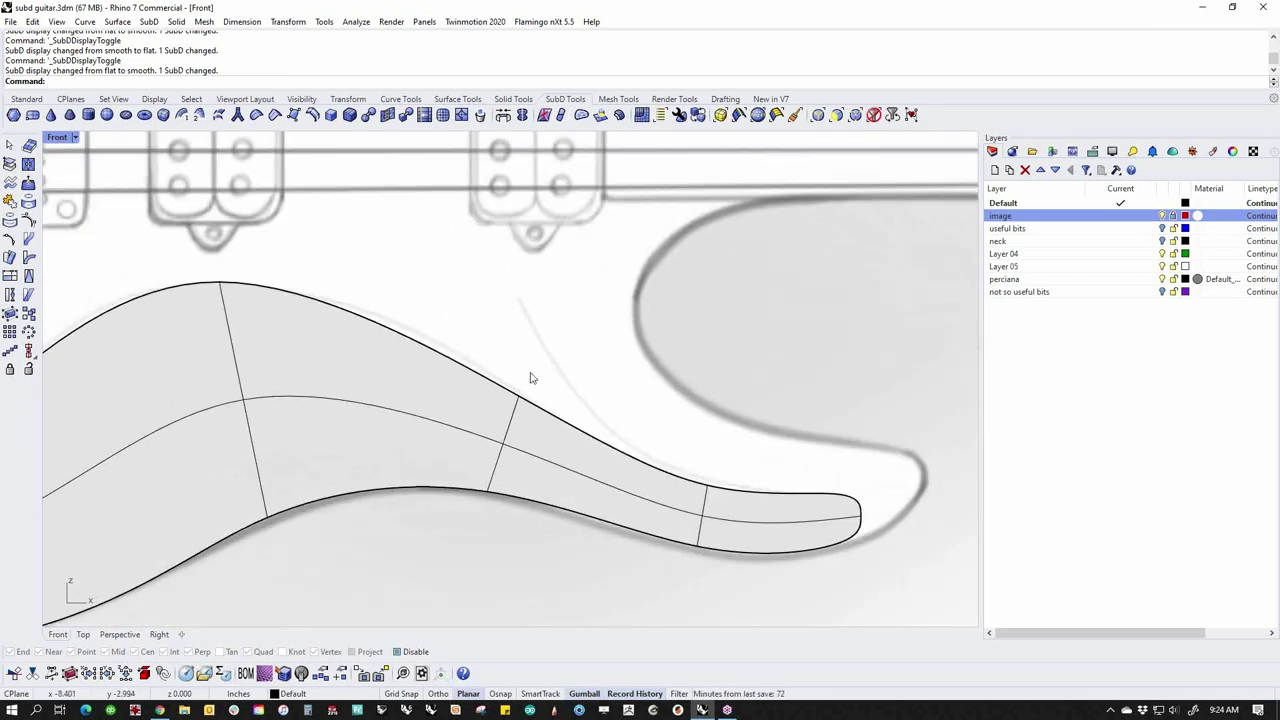
{"action": "scroll", "coordinate": [627, 455], "scroll_direction": "up", "scroll_amount": 4}
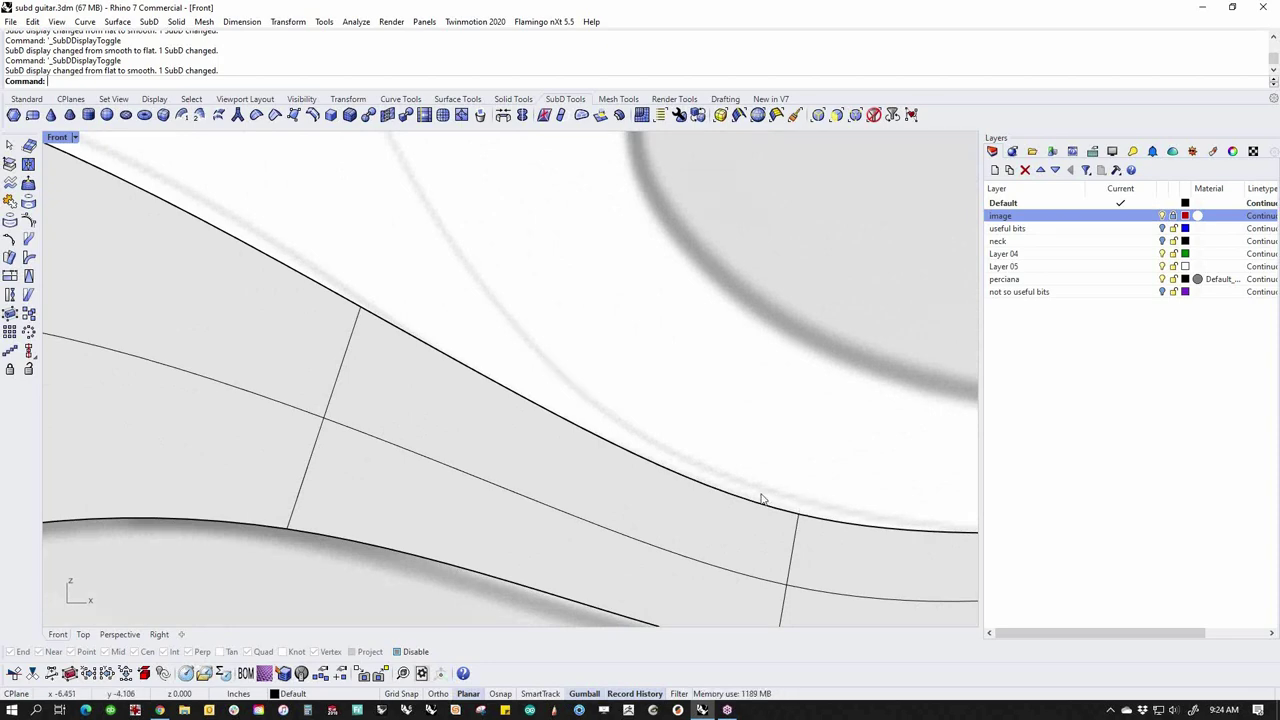
{"action": "scroll", "coordinate": [457, 306], "scroll_direction": "down", "scroll_amount": 6}
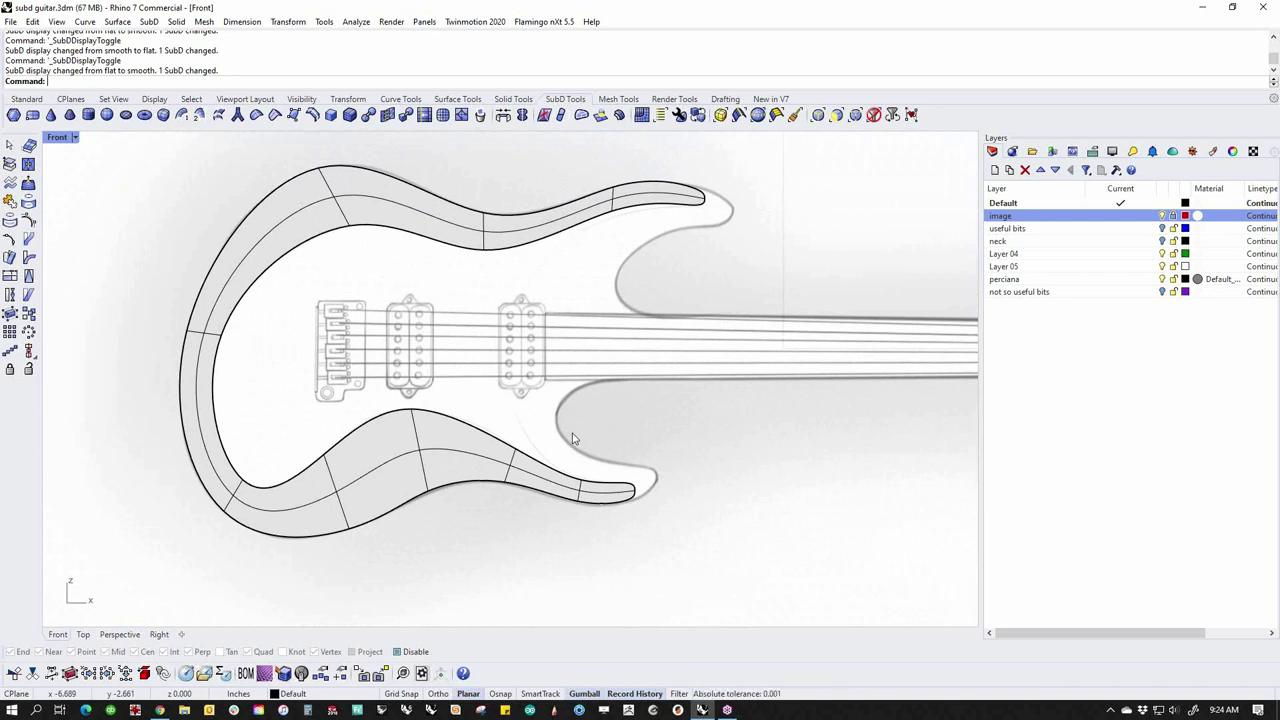
Inspect the SubD strip's flat control cage and a single face on the upper bout, and restore the smooth display
{"action": "key", "text": "Tab"}
{"action": "left_click", "coordinate": [300, 222], "text": "ctrl+shift"}
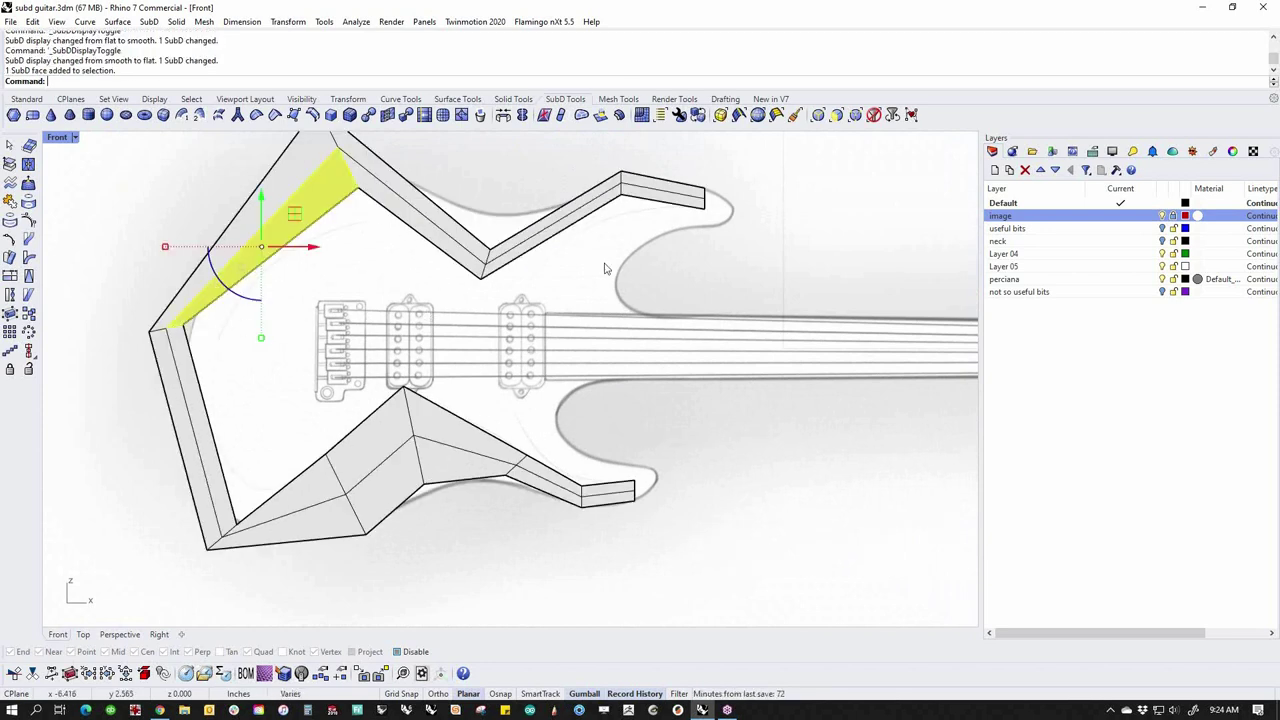
{"action": "left_click", "coordinate": [749, 533]}
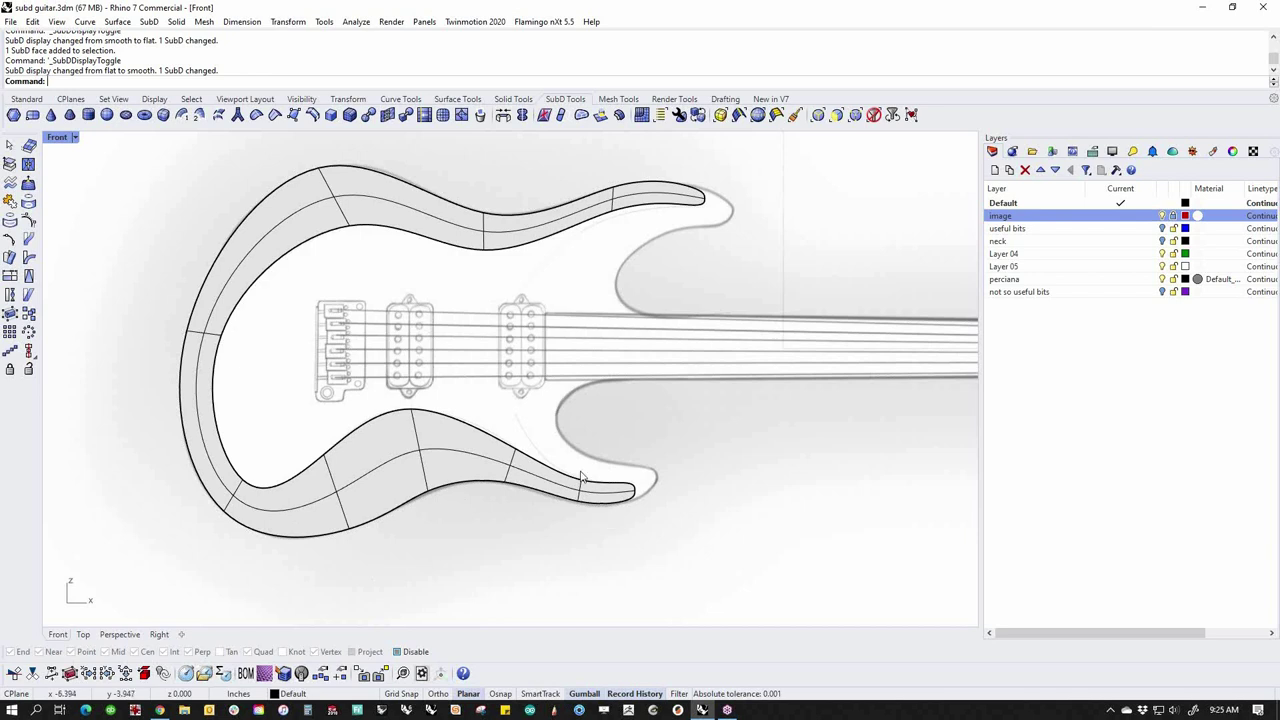
Draw a five-point SubD-friendly degree-3 curve from the lower horn tip around the inner cutaway line to the neck's lower edge
{"action": "left_click", "coordinate": [26, 98]}
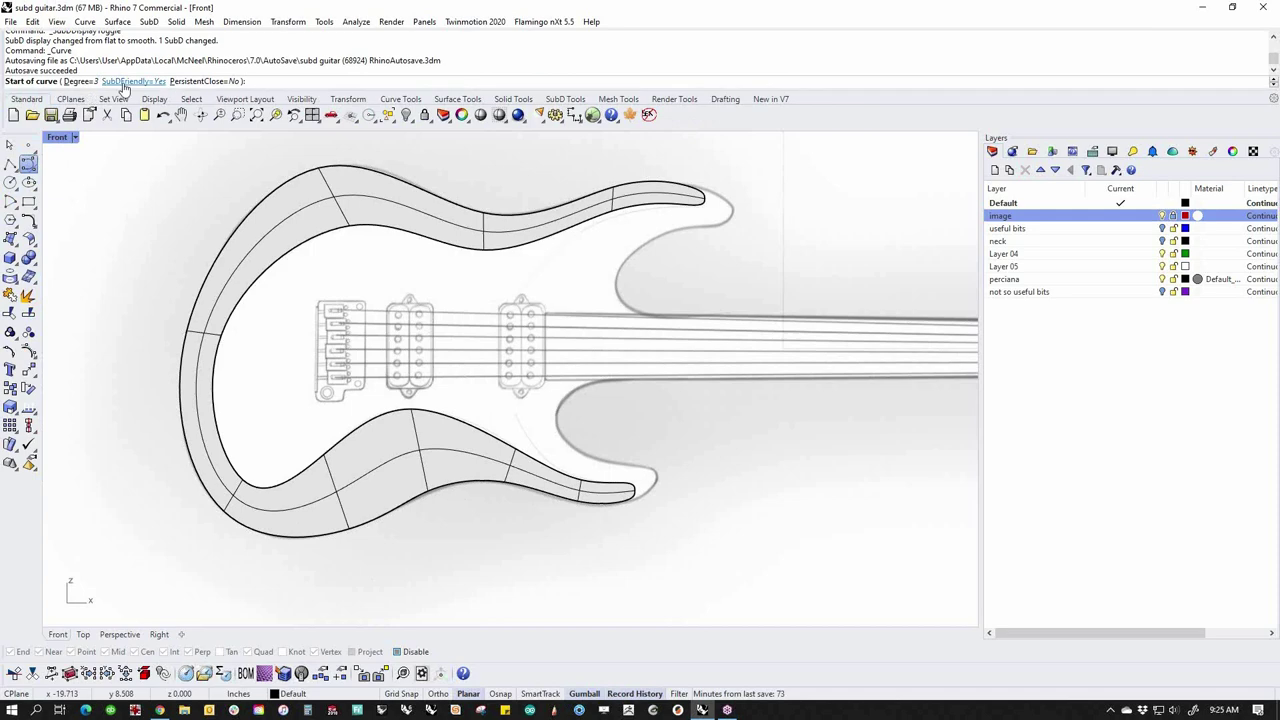
{"action": "scroll", "coordinate": [625, 480], "scroll_direction": "up", "scroll_amount": 5}
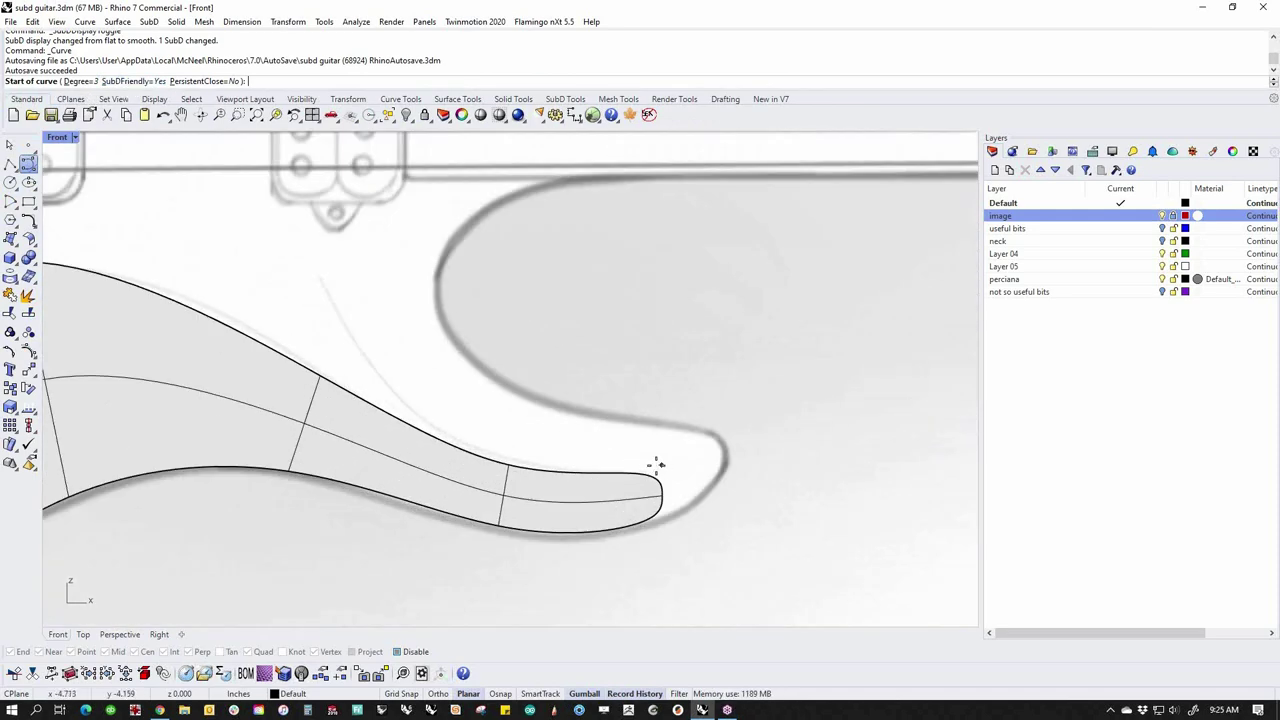
{"action": "left_click", "coordinate": [651, 468]}
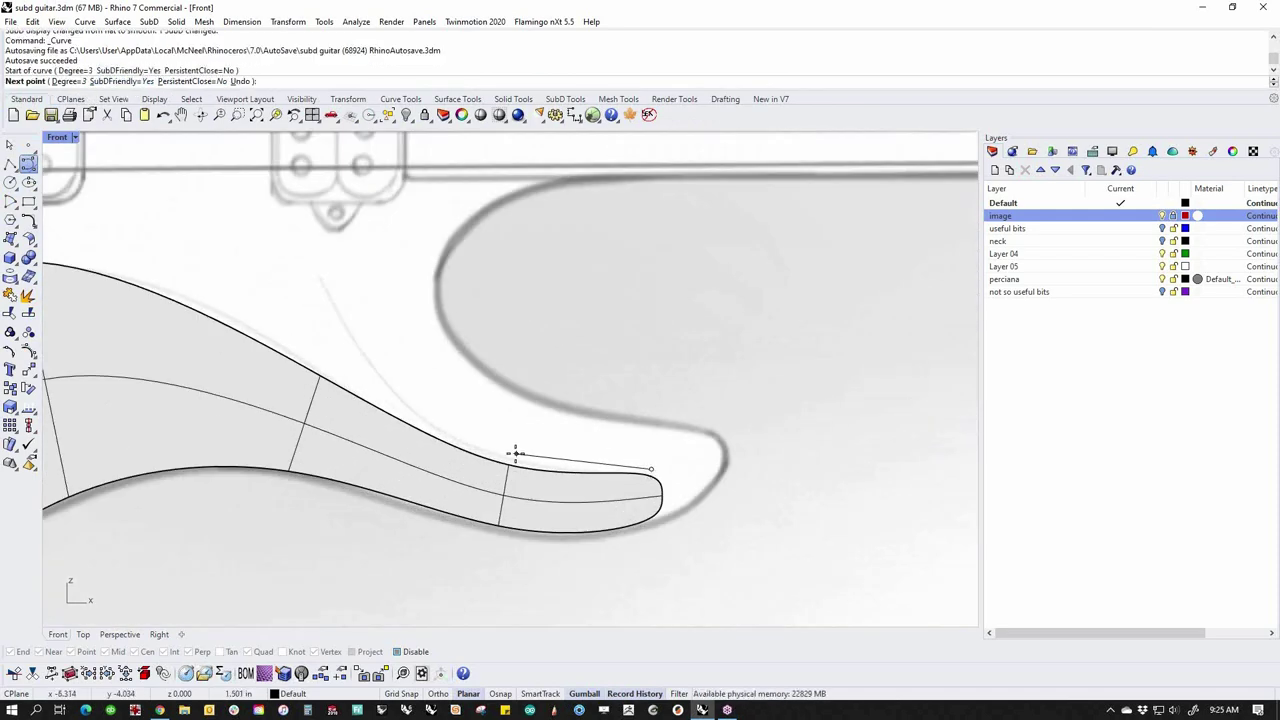
{"action": "left_click", "coordinate": [510, 457]}
{"action": "scroll", "coordinate": [338, 277], "scroll_direction": "down", "scroll_amount": 4}
{"action": "right_click_drag", "start_coordinate": [564, 407], "coordinate": [586, 434], "text": "shift"}
{"action": "right_click_drag", "start_coordinate": [243, 303], "coordinate": [391, 424], "text": "shift"}
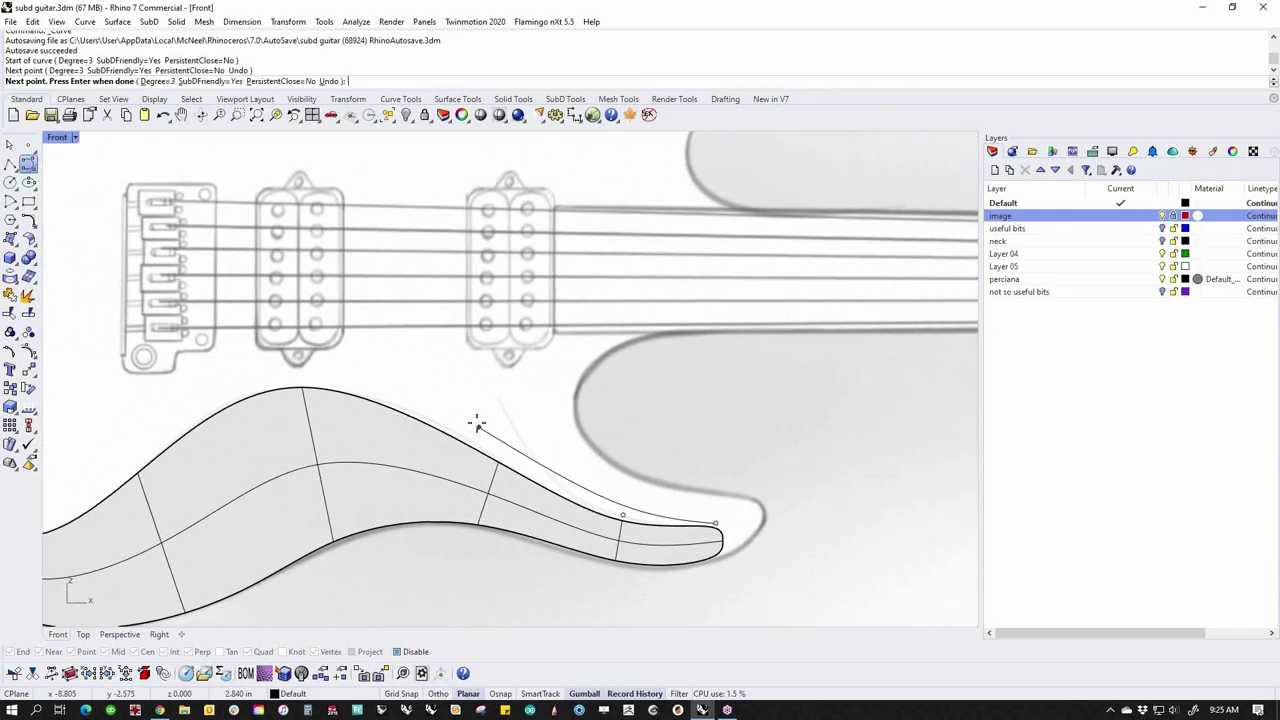
{"action": "left_click", "coordinate": [460, 387]}
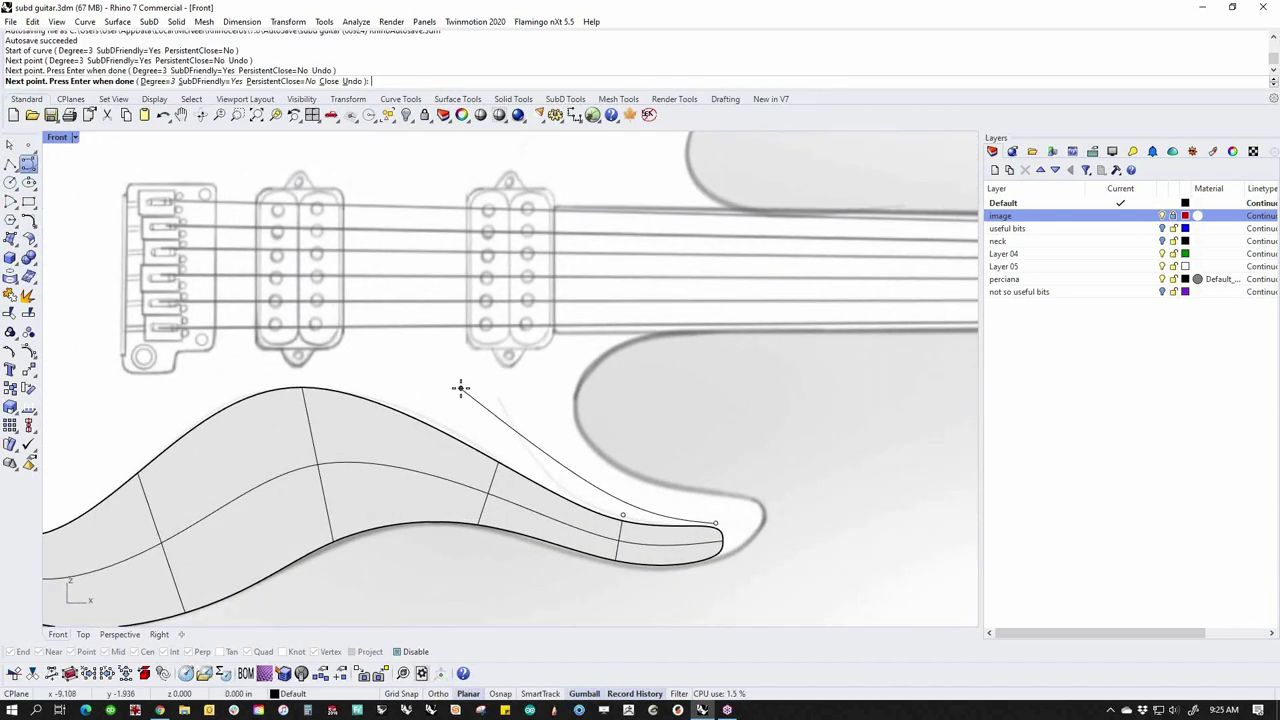
{"action": "left_click", "coordinate": [548, 333]}
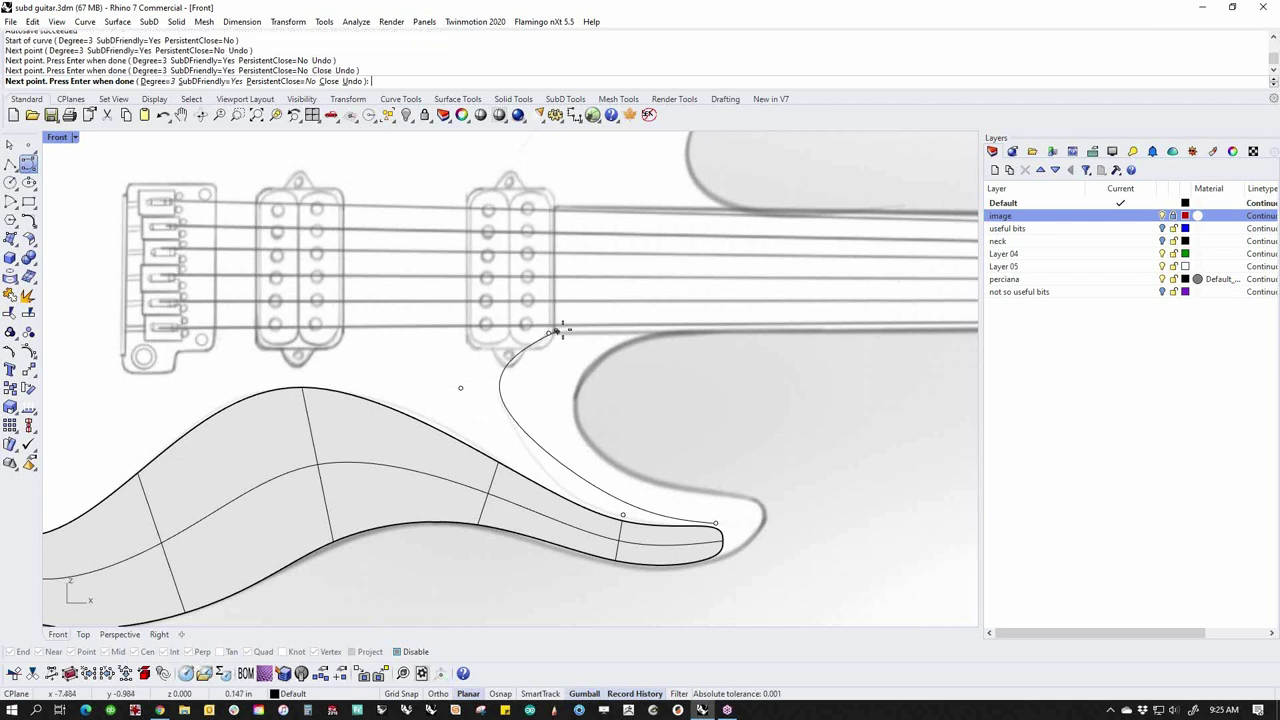
{"action": "left_click", "coordinate": [744, 331]}
{"action": "key", "text": "Return"}
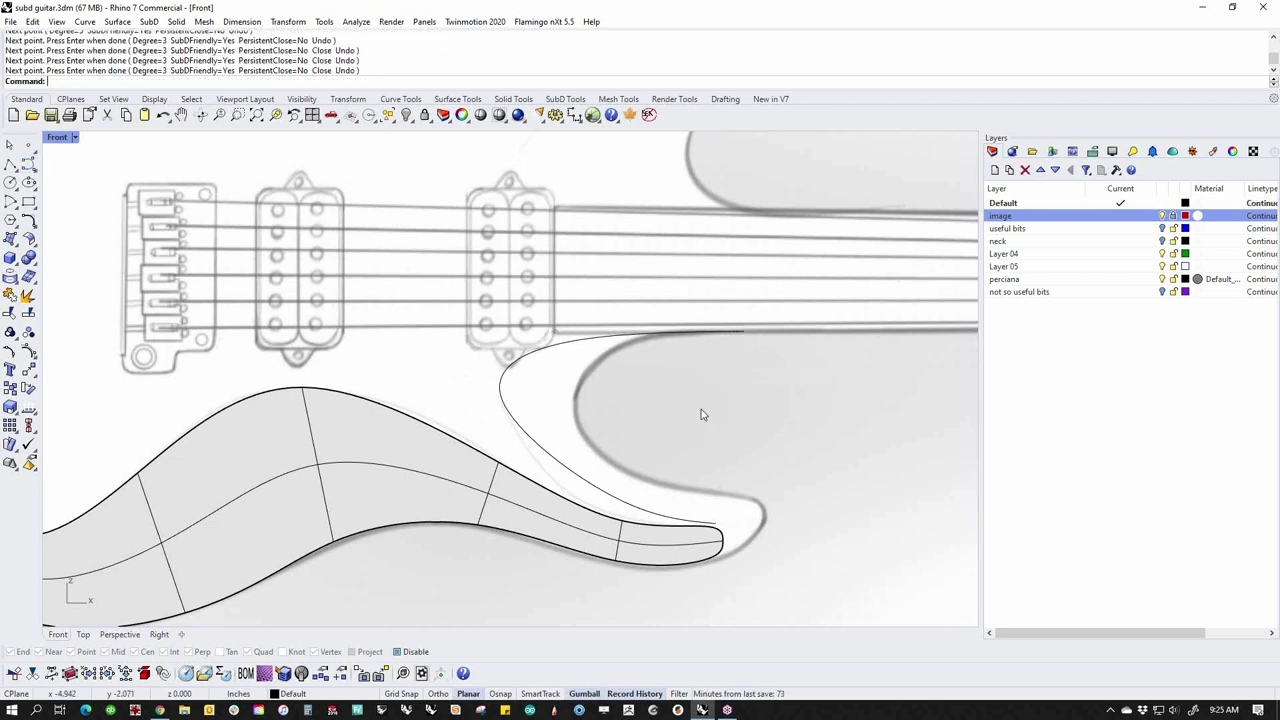
Show the new lower curve's control points and move its horn-side and middle points to follow the faint sketch line
{"action": "left_click", "coordinate": [594, 491]}
{"action": "middle_click", "coordinate": [690, 486]}
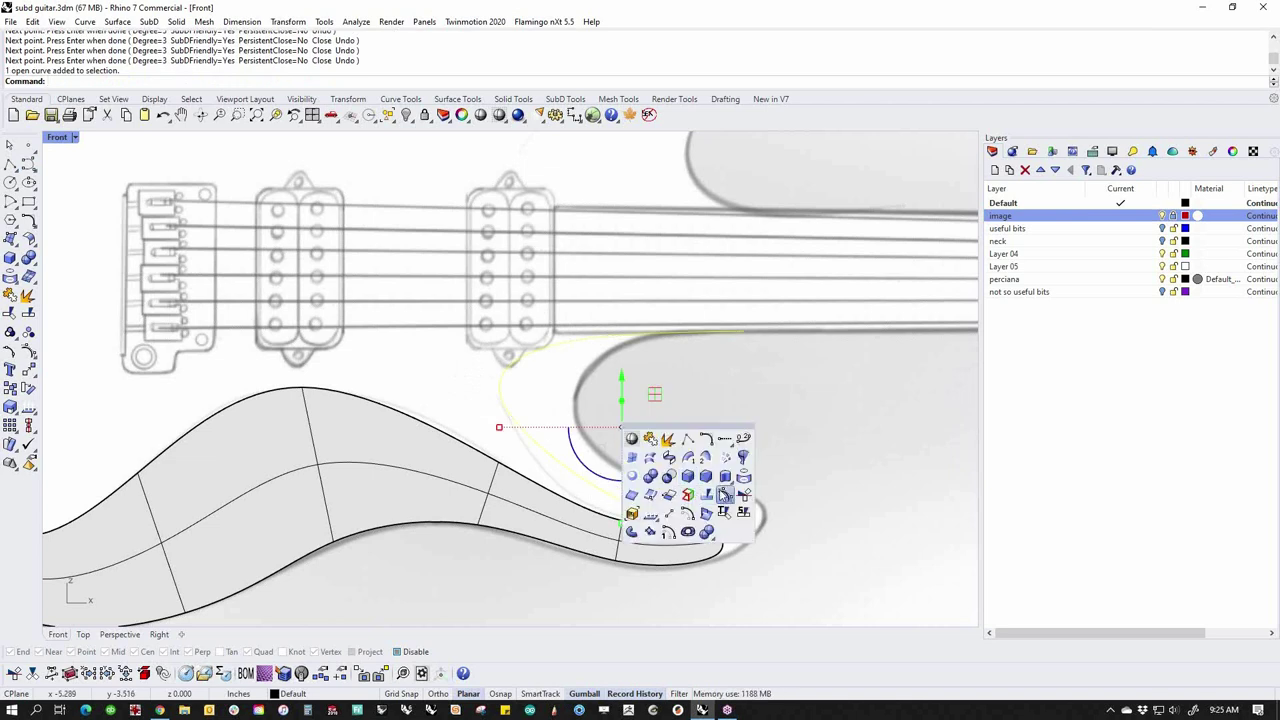
{"action": "left_click", "coordinate": [716, 494]}
{"action": "left_click", "coordinate": [622, 515]}
{"action": "left_click_drag", "start_coordinate": [655, 483], "coordinate": [631, 489]}
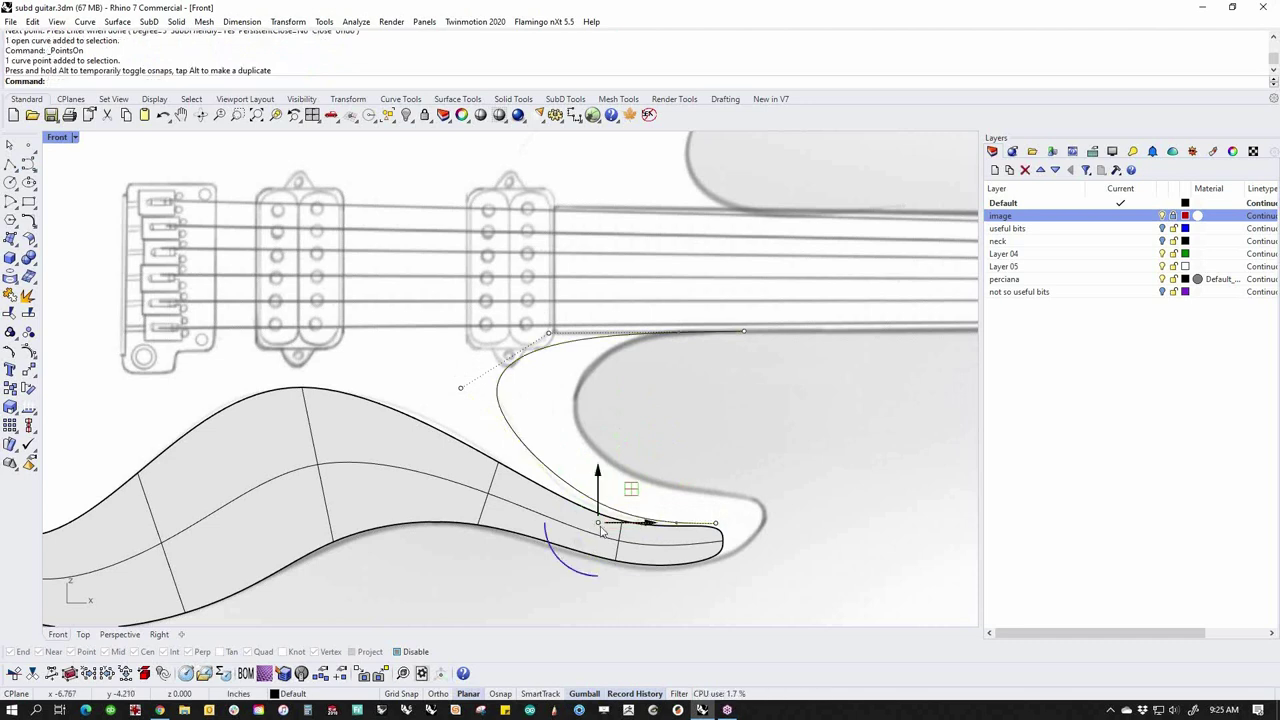
{"action": "left_click", "coordinate": [457, 389]}
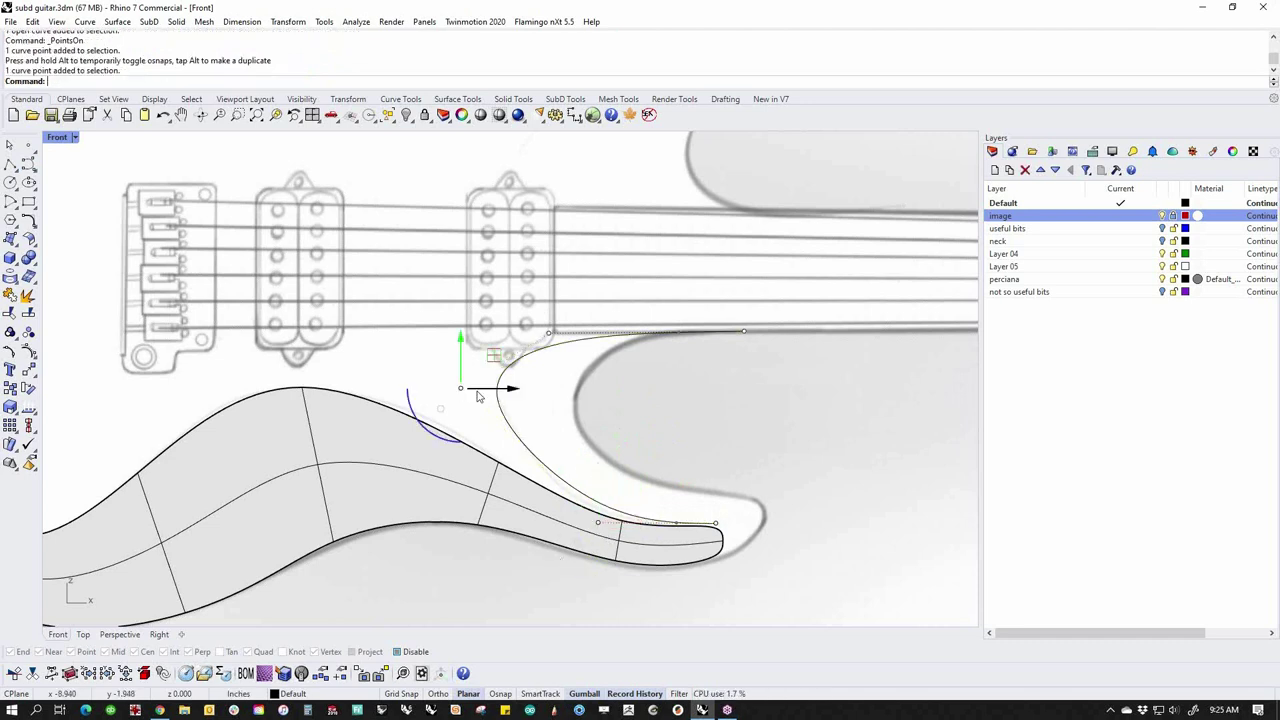
{"action": "mouse_move", "coordinate": [494, 356]}
{"action": "left_mouse_down"}
{"action": "mouse_move", "coordinate": [514, 369]}
{"action": "mouse_move", "coordinate": [501, 366]}
{"action": "left_mouse_up"}
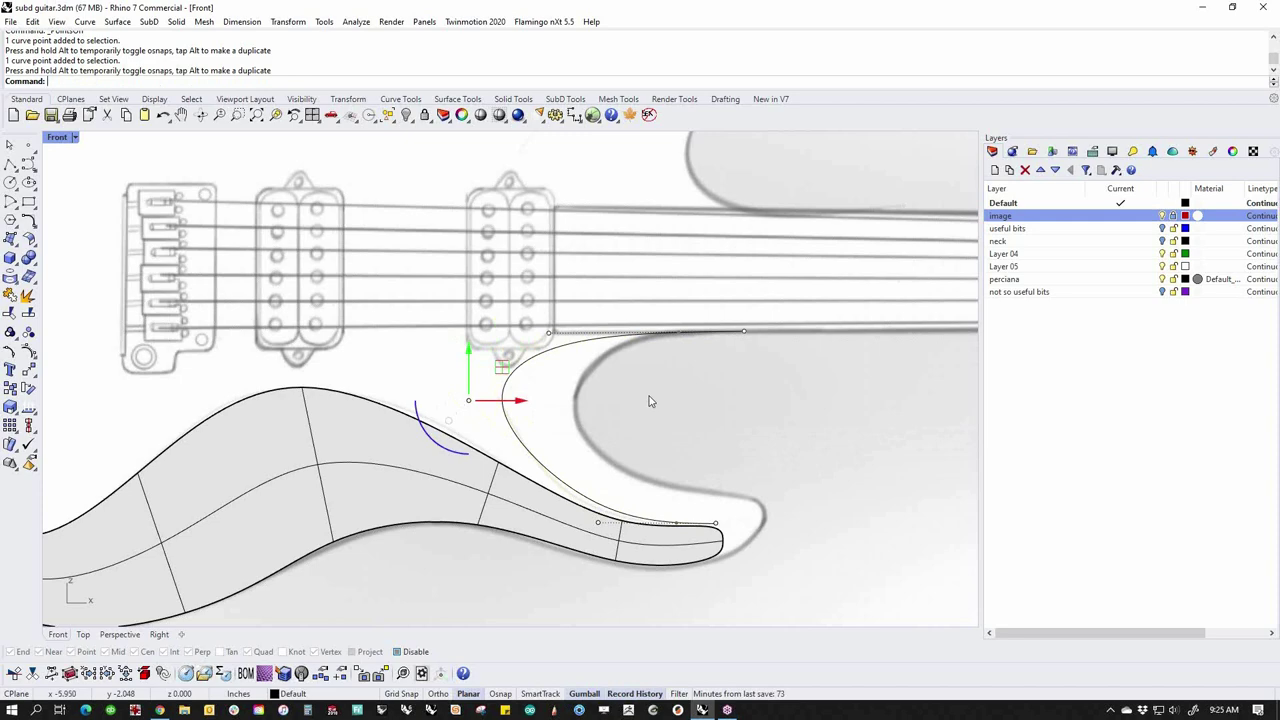
Fine-tune the lower curve's horn-side control point and its end point at the horn tip against the strip's inner edge
{"action": "left_click", "coordinate": [605, 526]}
{"action": "left_click_drag", "start_coordinate": [570, 598], "coordinate": [622, 483]}
{"action": "scroll", "coordinate": [605, 542], "scroll_direction": "up", "scroll_amount": 6}
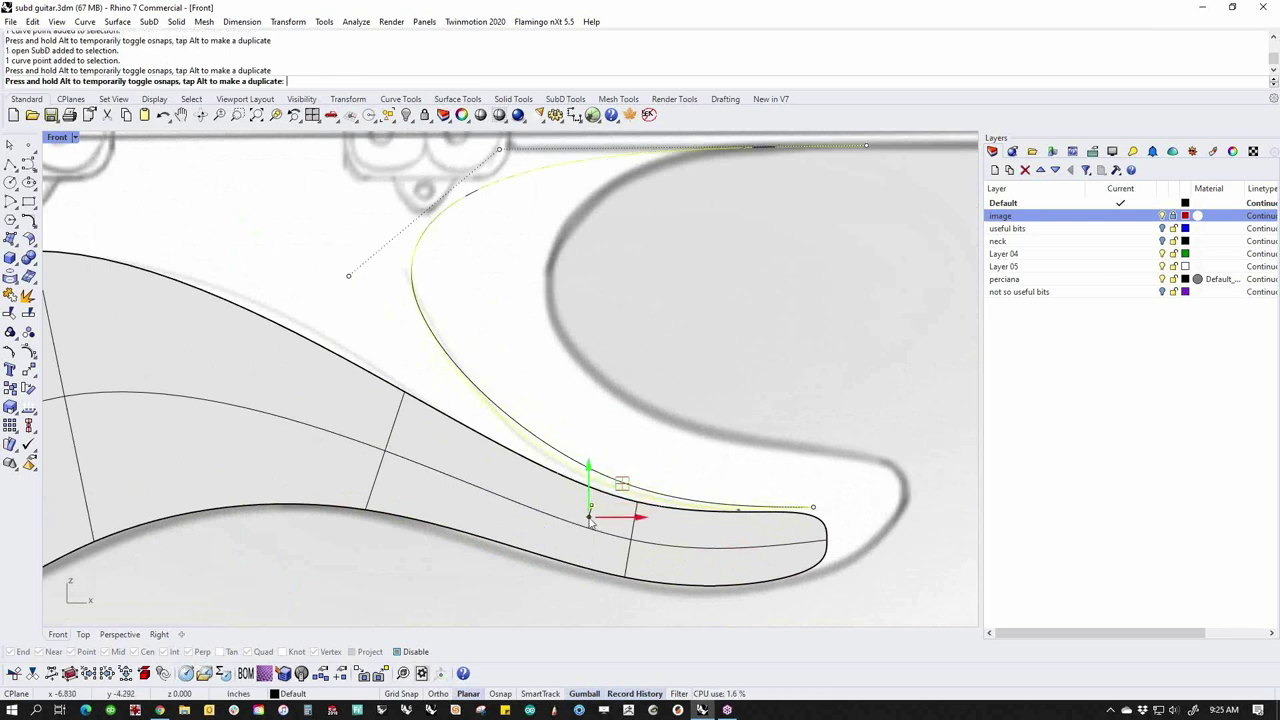
{"action": "left_click", "coordinate": [816, 510]}
{"action": "left_click_drag", "start_coordinate": [818, 472], "coordinate": [808, 507]}
{"action": "key", "text": "Escape"}
{"action": "scroll", "coordinate": [681, 436], "scroll_direction": "down", "scroll_amount": 3}
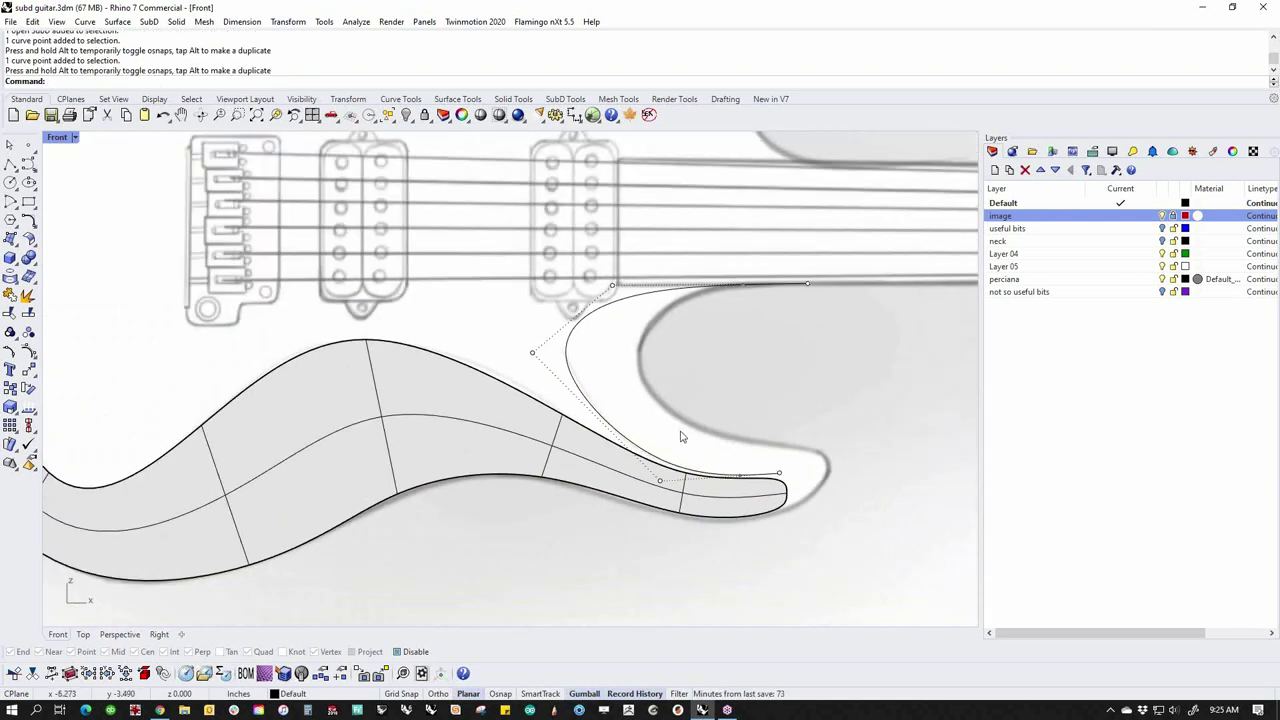
Draw a five-point SubD-friendly degree-3 curve from the upper horn tip around the inner cutaway line to the neck's upper edge
{"action": "right_click_drag", "start_coordinate": [681, 436], "coordinate": [671, 472]}
{"action": "scroll", "coordinate": [656, 410], "scroll_direction": "down", "scroll_amount": 6}
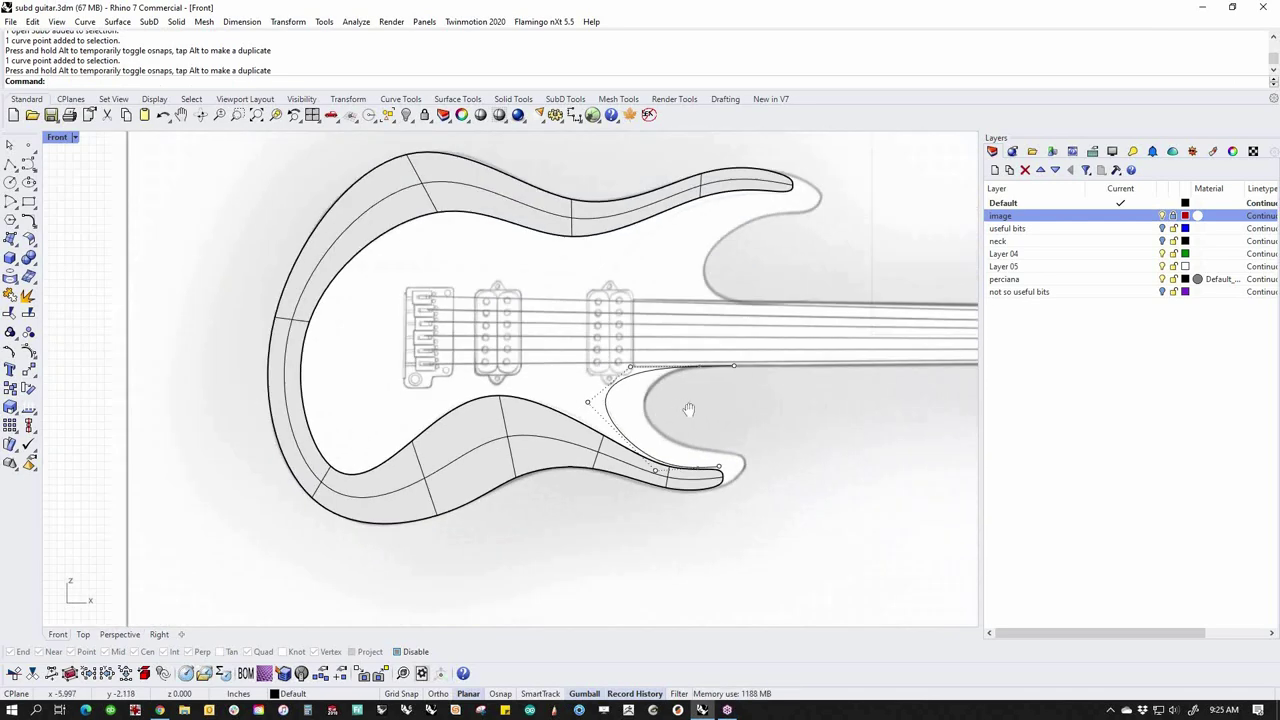
{"action": "right_click_drag", "start_coordinate": [688, 408], "coordinate": [693, 476]}
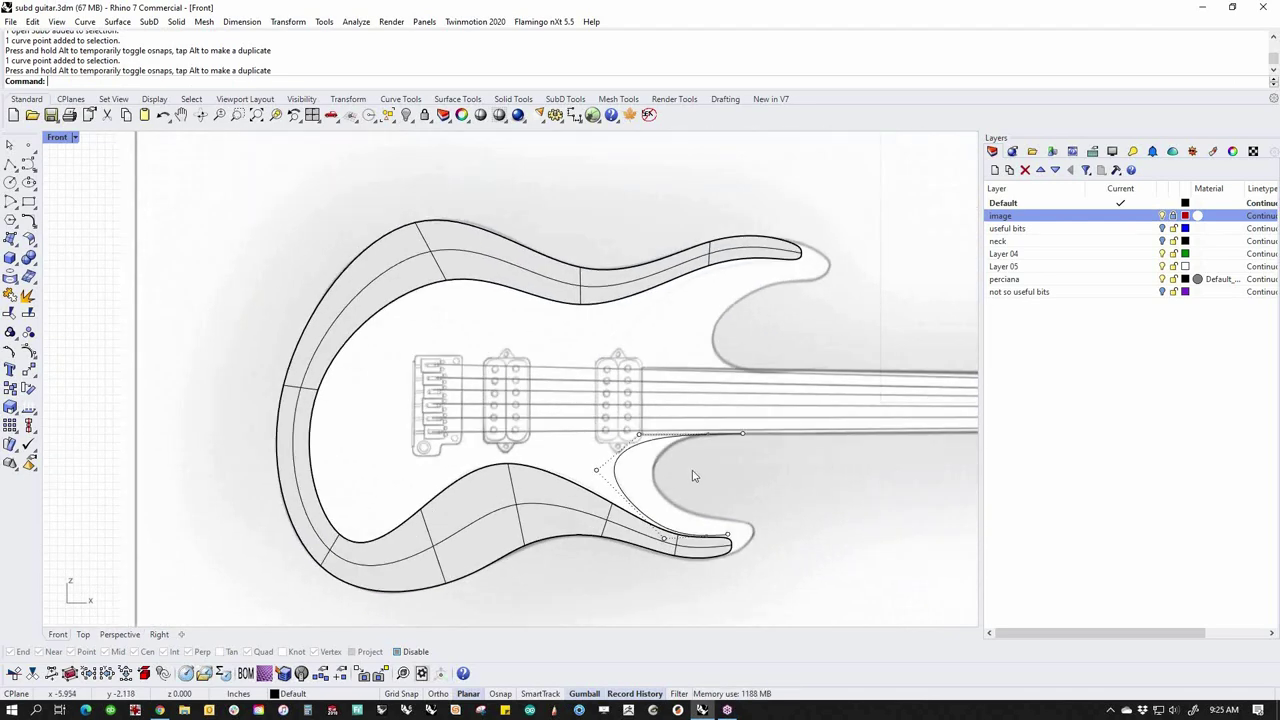
{"action": "left_click", "coordinate": [28, 163]}
{"action": "left_click", "coordinate": [796, 265]}
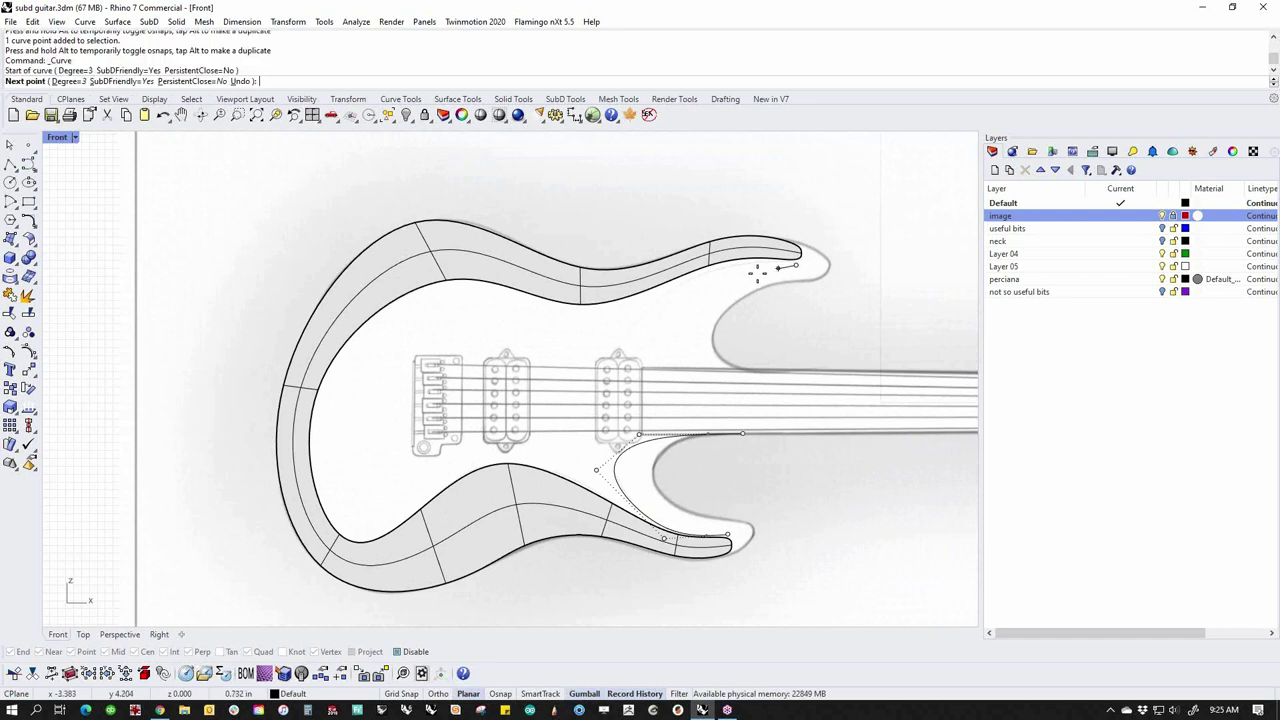
{"action": "left_click", "coordinate": [708, 273]}
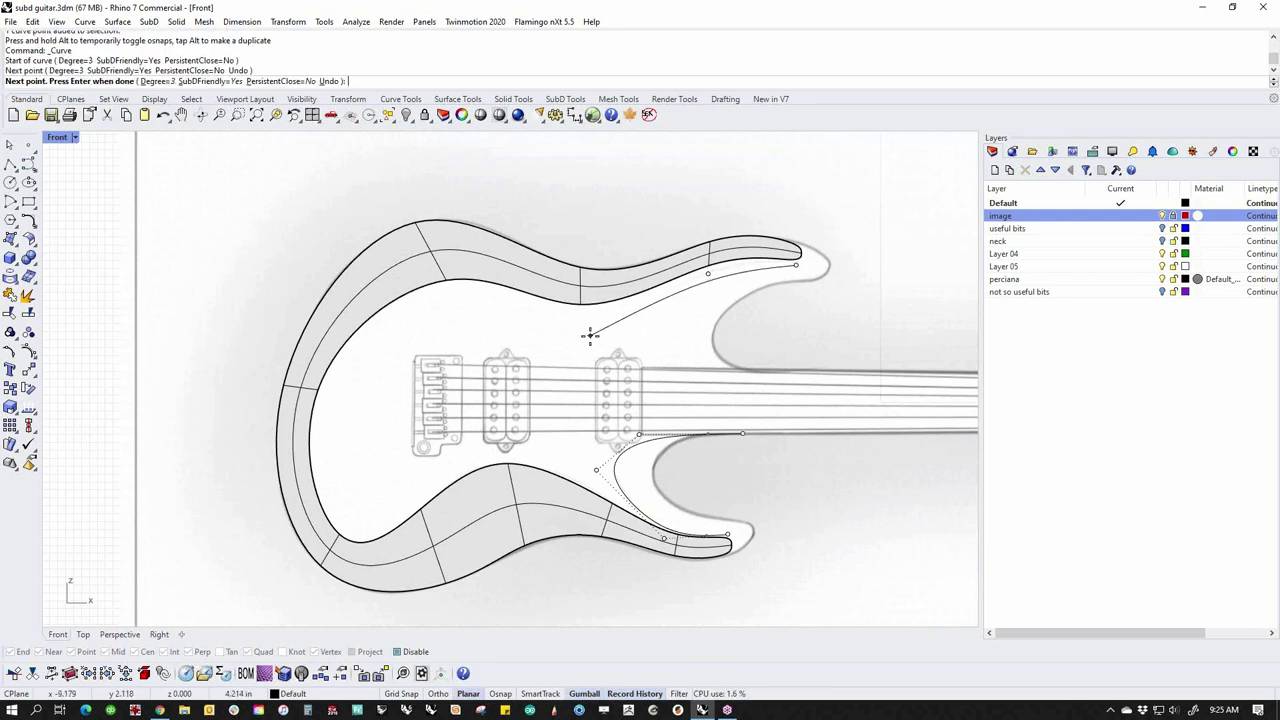
{"action": "left_click", "coordinate": [590, 335]}
{"action": "left_click", "coordinate": [634, 375]}
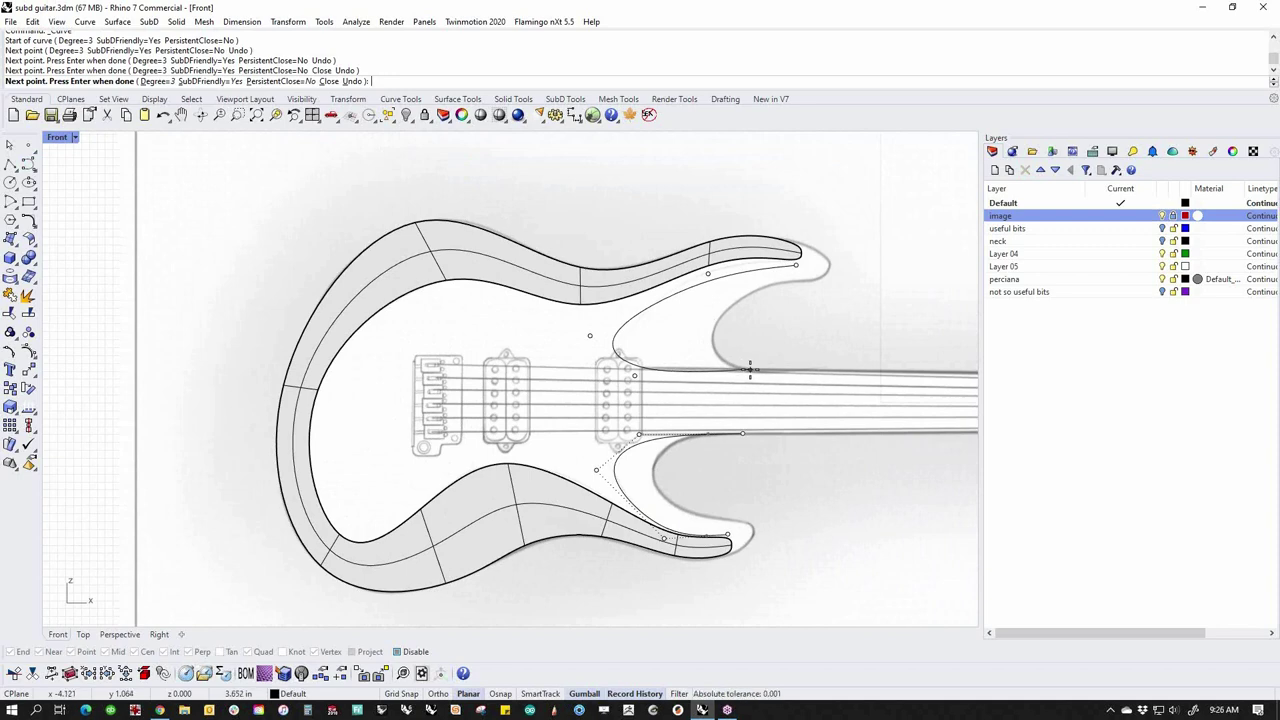
{"action": "left_click", "coordinate": [749, 370]}
{"action": "key", "text": "Return"}
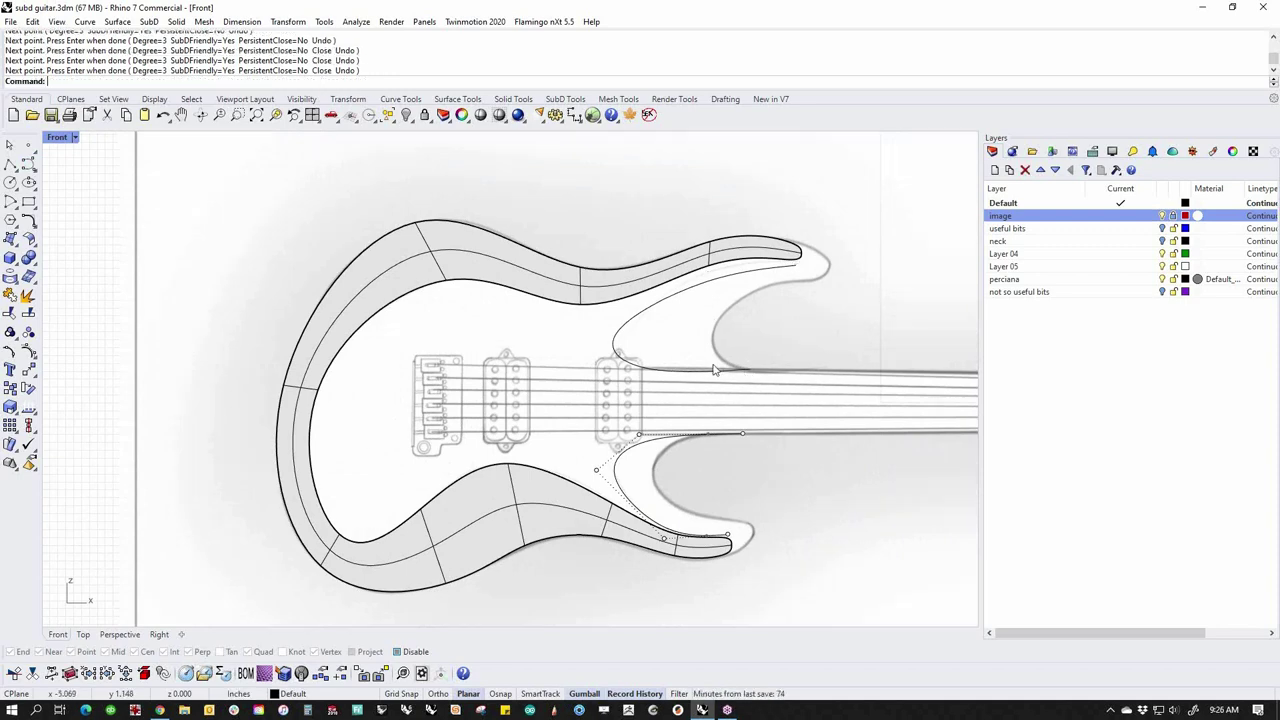
Show the upper curve's control points and shift its middle point toward the neck to match the sketch
{"action": "scroll", "coordinate": [631, 368], "scroll_direction": "up", "scroll_amount": 2}
{"action": "left_click", "coordinate": [631, 368]}
{"action": "middle_click", "coordinate": [605, 400]}
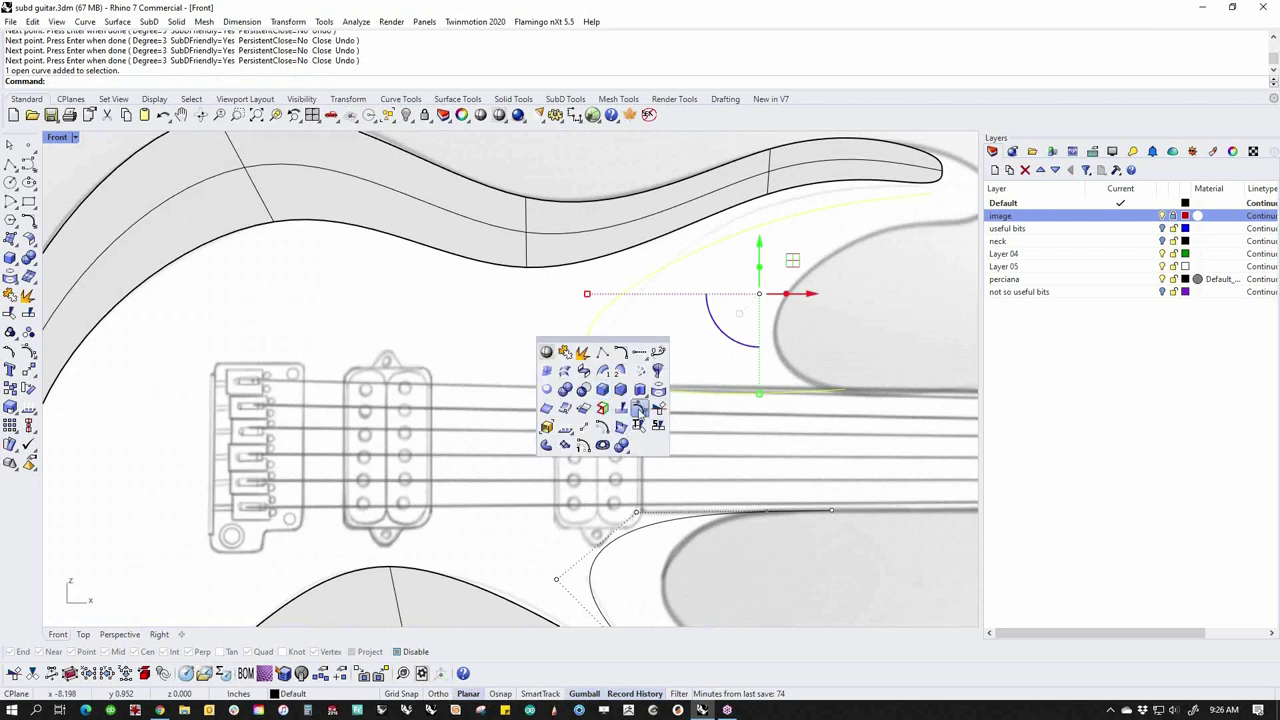
{"action": "left_click", "coordinate": [641, 410]}
{"action": "left_click", "coordinate": [544, 326]}
{"action": "left_click_drag", "start_coordinate": [612, 326], "coordinate": [572, 318]}
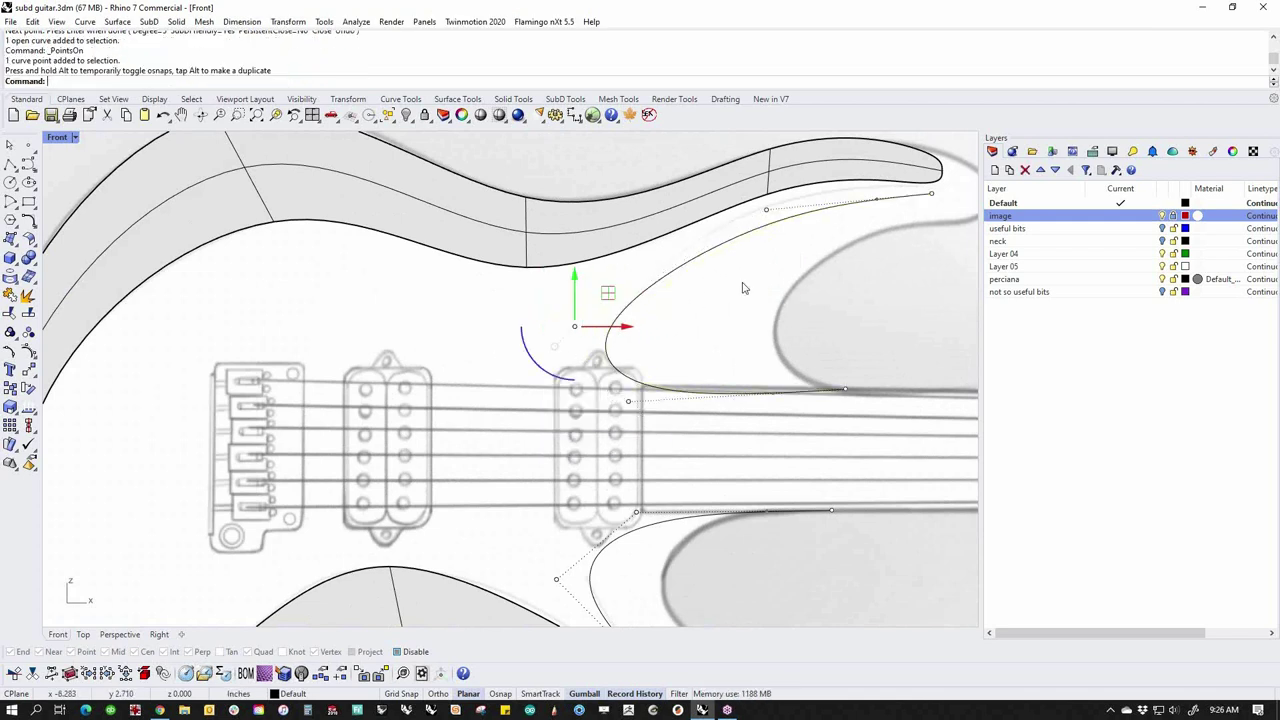
Raise the upper curve's horn-side control point toward the SubD strip and nudge the end point at the horn tip
{"action": "left_click", "coordinate": [766, 209]}
{"action": "left_click_drag", "start_coordinate": [770, 172], "coordinate": [770, 145]}
{"action": "left_click", "coordinate": [918, 212]}
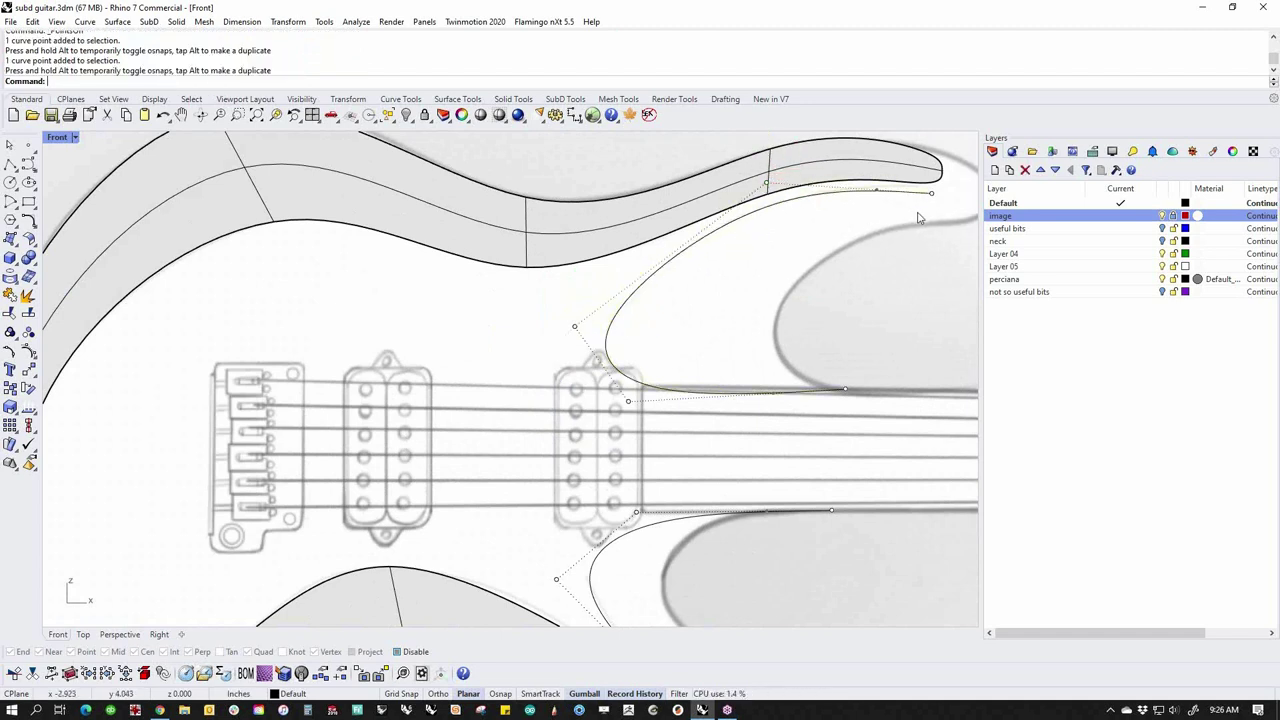
{"action": "left_click", "coordinate": [933, 195]}
{"action": "right_click_drag", "start_coordinate": [945, 225], "coordinate": [850, 252]}
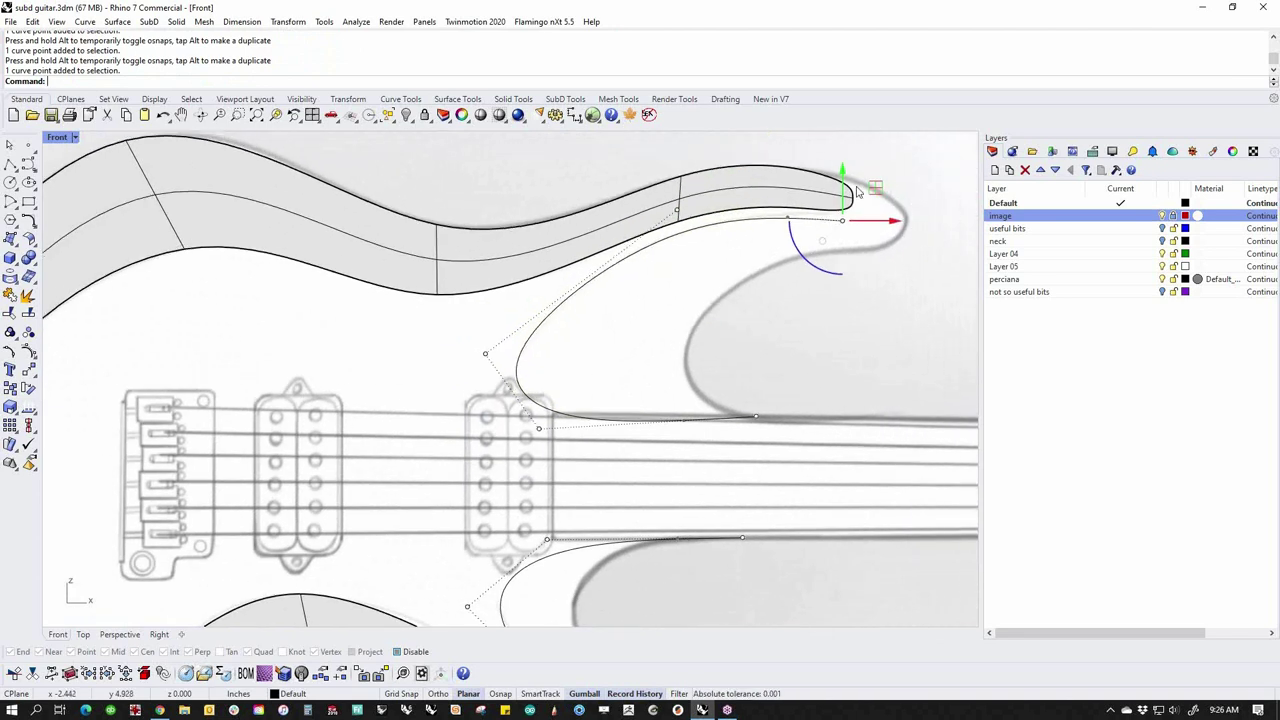
{"action": "left_click_drag", "start_coordinate": [843, 172], "coordinate": [845, 176]}
Raise the upper curve's neck-side control point onto the neck's edge line and fine-tune its middle control point
{"action": "right_click_drag", "start_coordinate": [626, 381], "coordinate": [663, 337]}
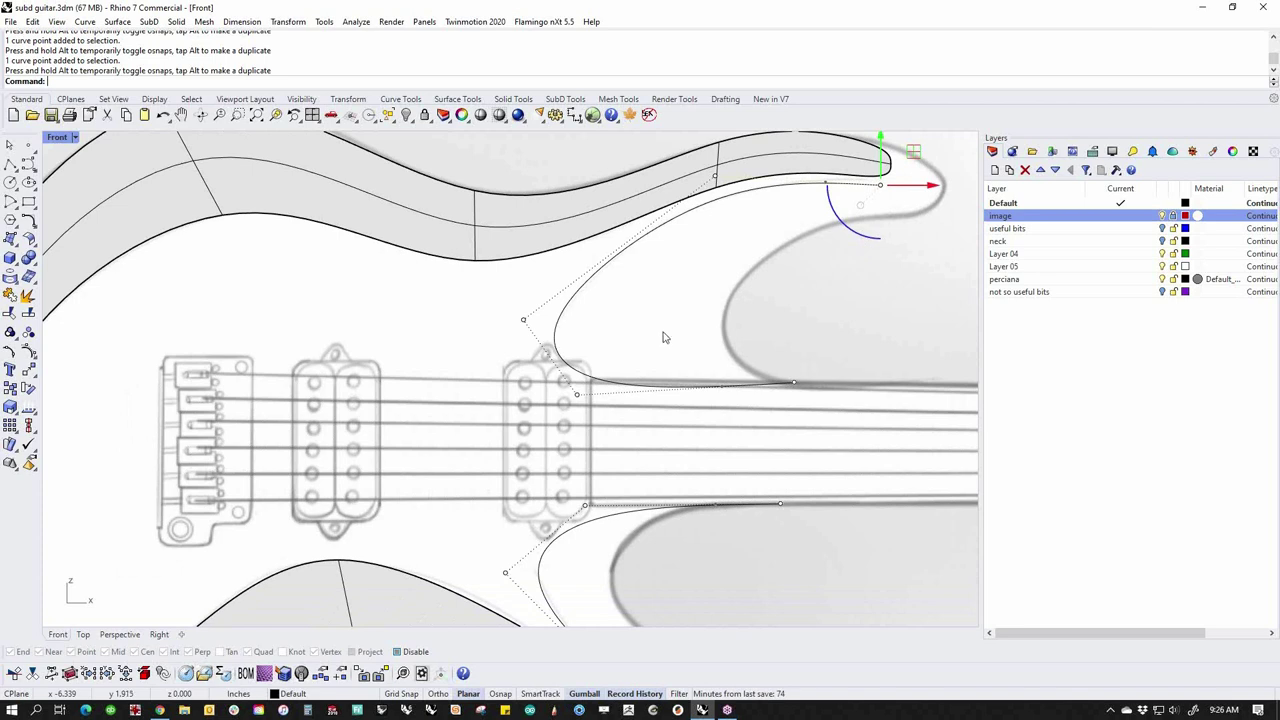
{"action": "left_click", "coordinate": [578, 395]}
{"action": "left_click_drag", "start_coordinate": [579, 350], "coordinate": [578, 381]}
{"action": "key", "text": "Escape"}
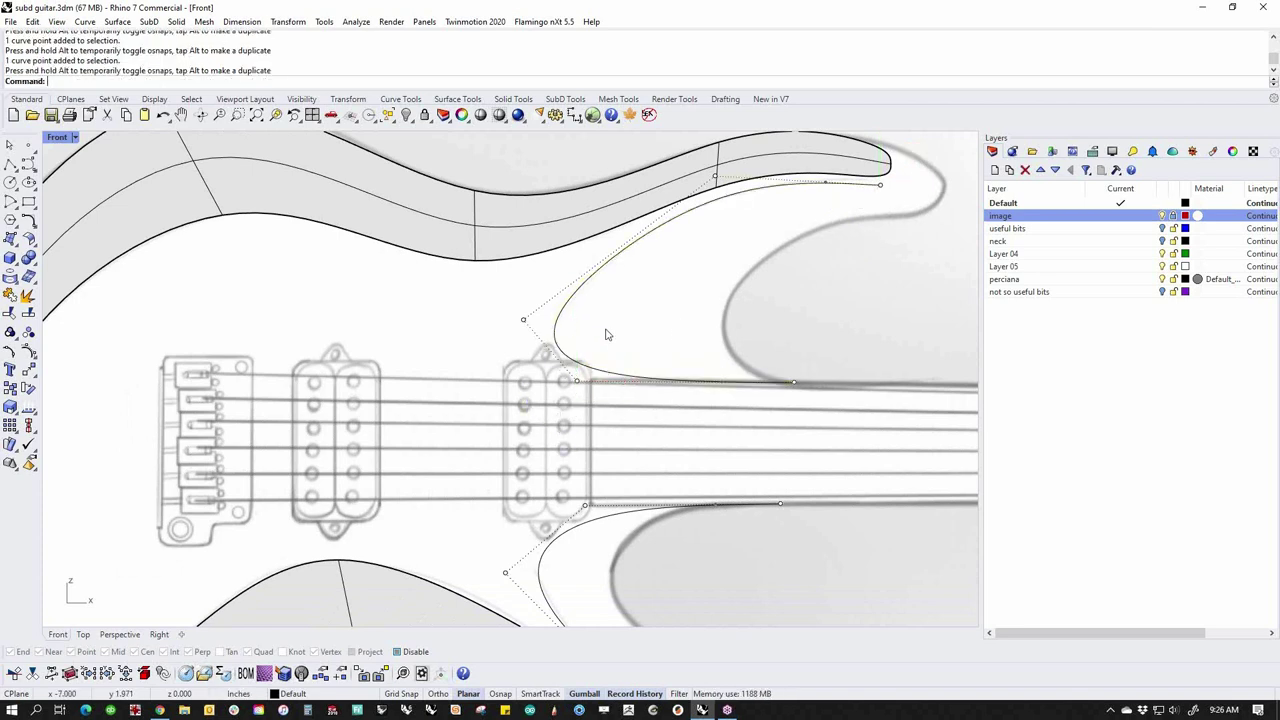
{"action": "left_click", "coordinate": [523, 319]}
{"action": "mouse_move", "coordinate": [588, 327]}
{"action": "left_mouse_down"}
{"action": "mouse_move", "coordinate": [637, 327]}
{"action": "mouse_move", "coordinate": [592, 326]}
{"action": "mouse_move", "coordinate": [545, 290]}
{"action": "mouse_move", "coordinate": [523, 303]}
{"action": "left_mouse_up"}
{"action": "key", "text": "Escape"}
{"action": "scroll", "coordinate": [637, 302], "scroll_direction": "down", "scroll_amount": 6}
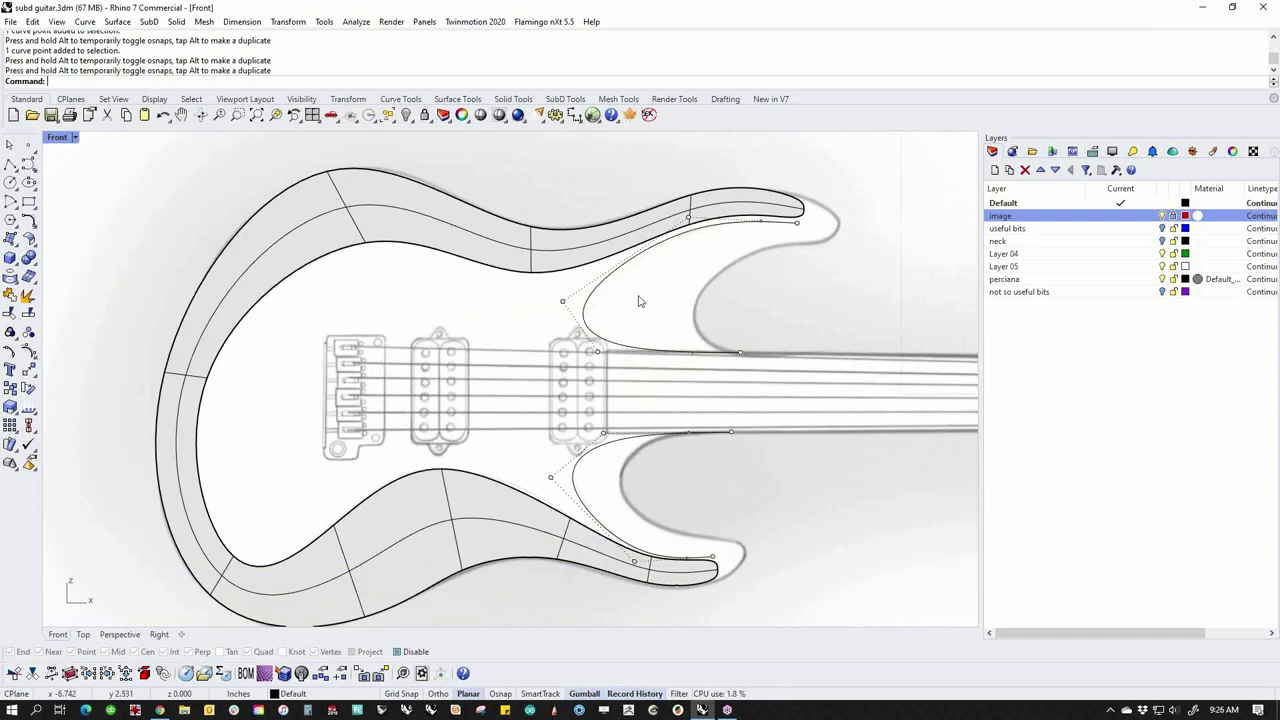
Copy and paste the upper cutaway curve in place and move the copy about 2.8 in along X onto the body's cutaway outline
{"action": "right_click_drag", "start_coordinate": [671, 347], "coordinate": [677, 305]}
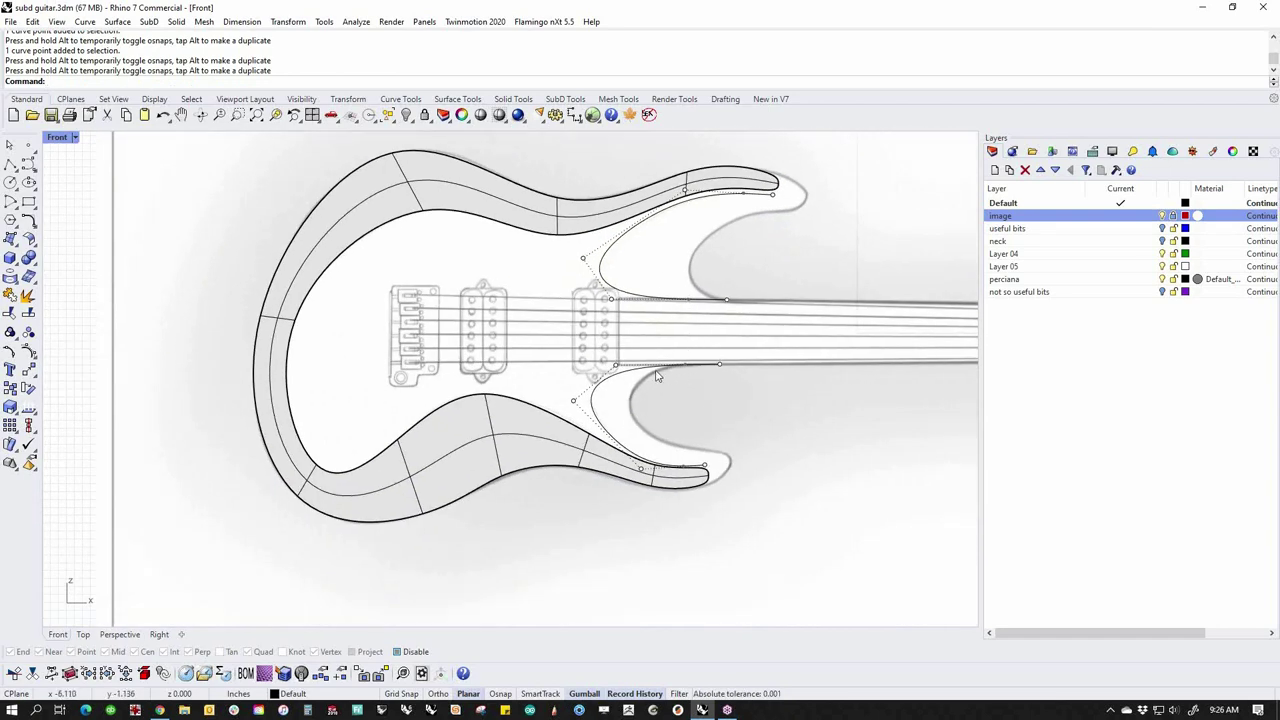
{"action": "scroll", "coordinate": [653, 377], "scroll_direction": "up", "scroll_amount": 8}
{"action": "right_click_drag", "start_coordinate": [721, 421], "coordinate": [569, 538]}
{"action": "scroll", "coordinate": [586, 374], "scroll_direction": "down", "scroll_amount": 6}
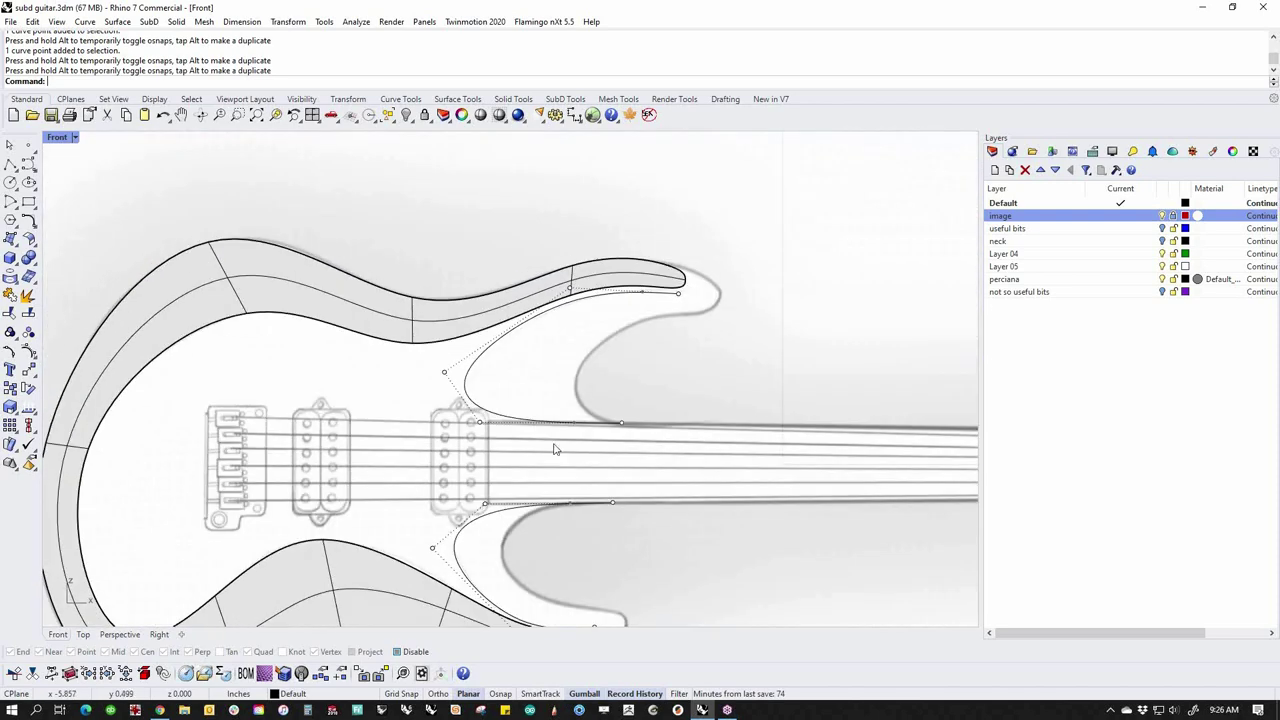
{"action": "left_click", "coordinate": [503, 423]}
{"action": "key", "text": "ctrl+c"}
{"action": "key", "text": "ctrl+v"}
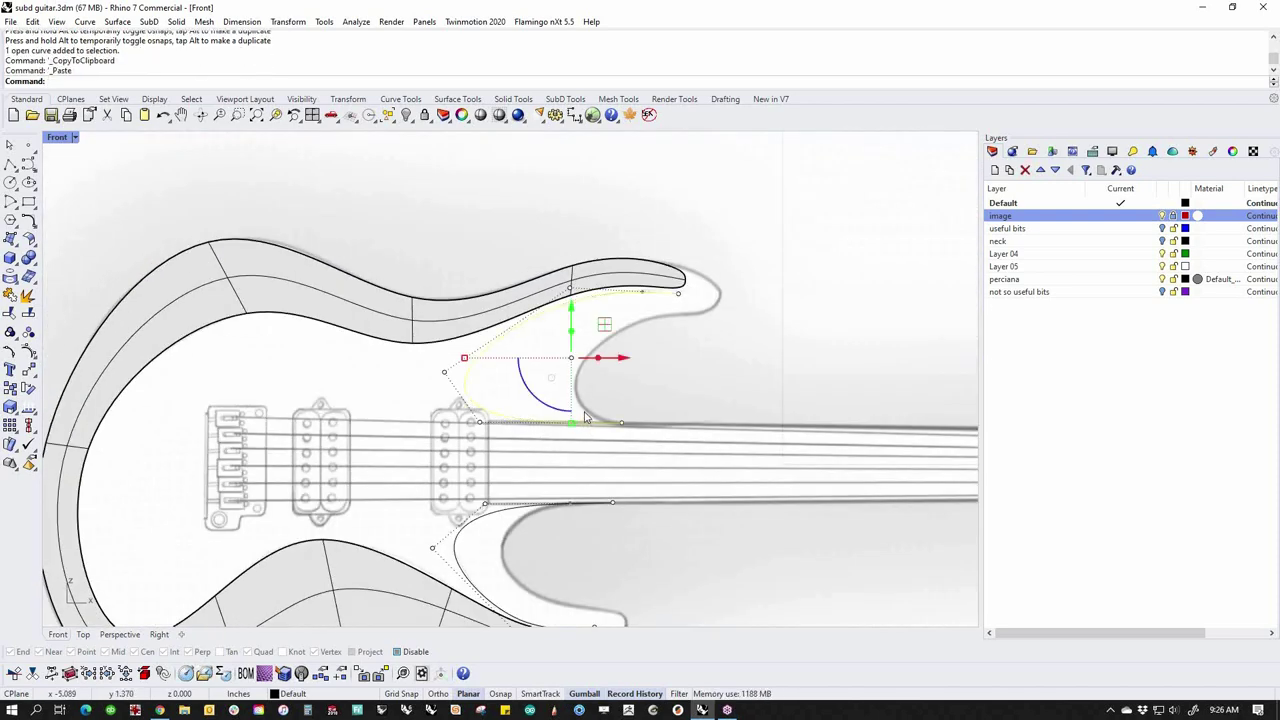
{"action": "left_click_drag", "start_coordinate": [608, 357], "coordinate": [680, 373]}
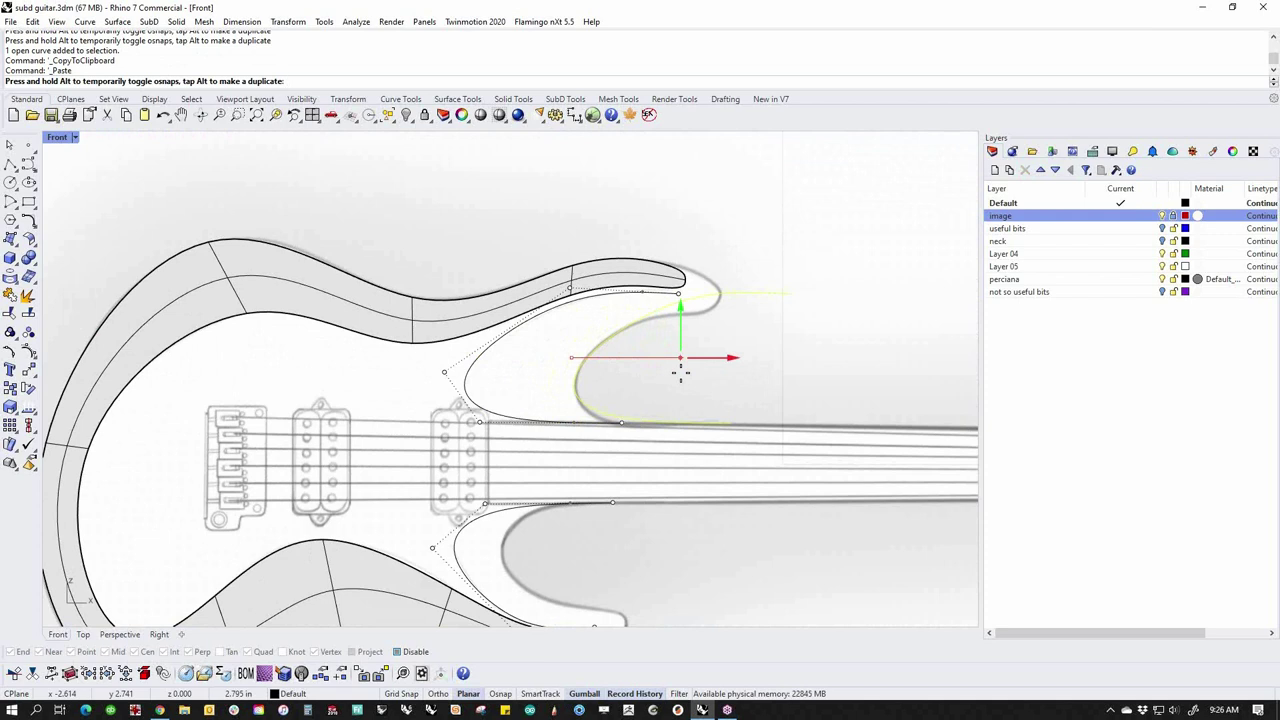
{"action": "left_click", "coordinate": [786, 371]}
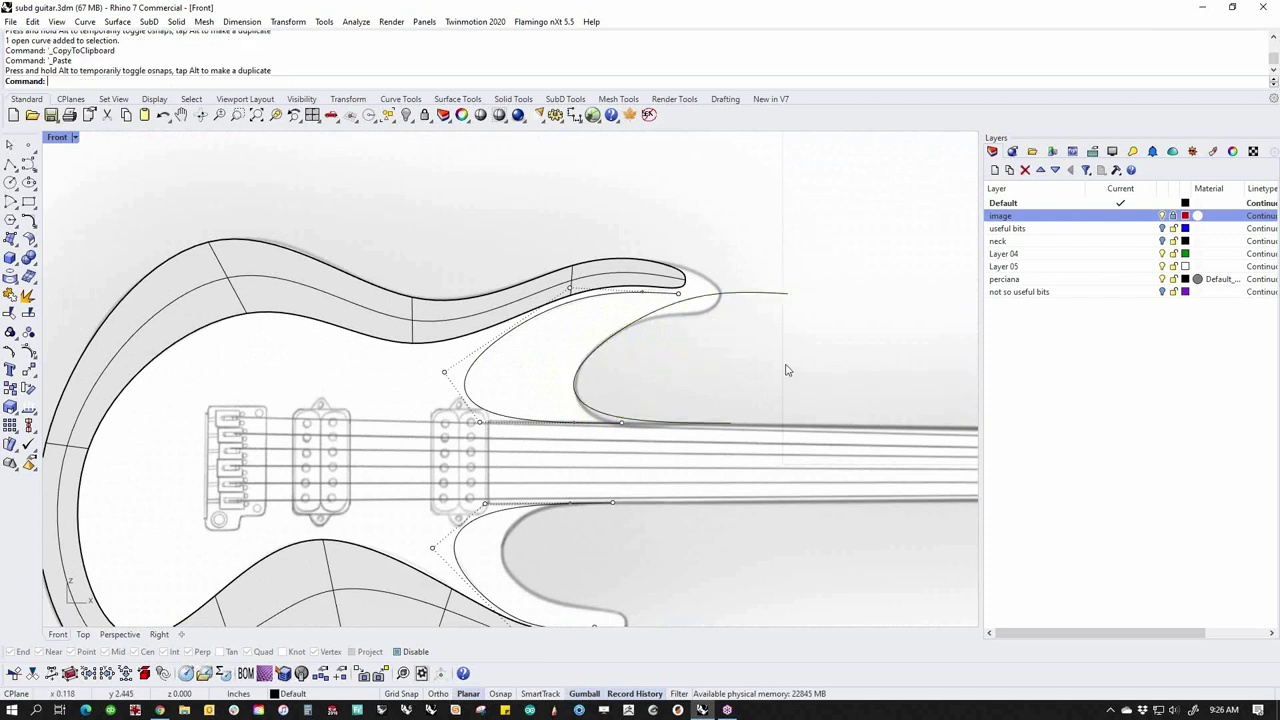
Show the copied curve's control points and move its horn-side point down and inward to follow the upper cutaway outline
{"action": "left_click", "coordinate": [752, 294]}
{"action": "middle_click", "coordinate": [726, 281]}
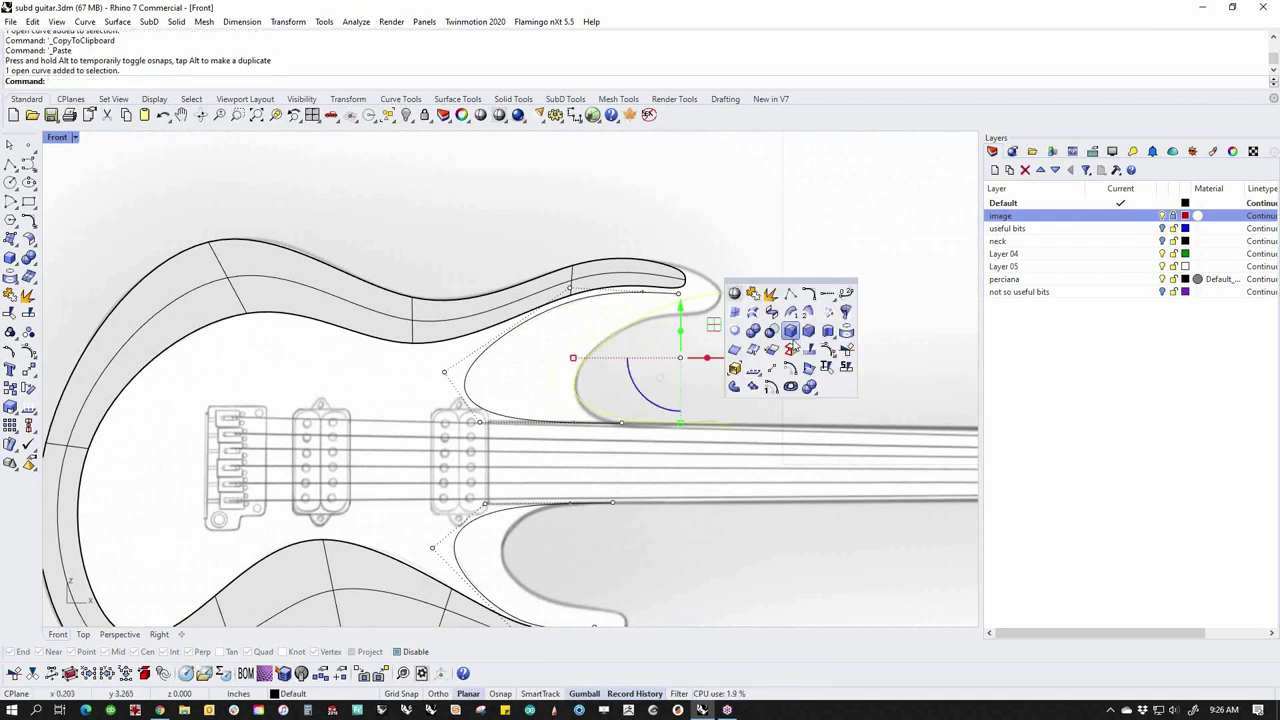
{"action": "left_click", "coordinate": [845, 350]}
{"action": "scroll", "coordinate": [730, 320], "scroll_direction": "up", "scroll_amount": 2}
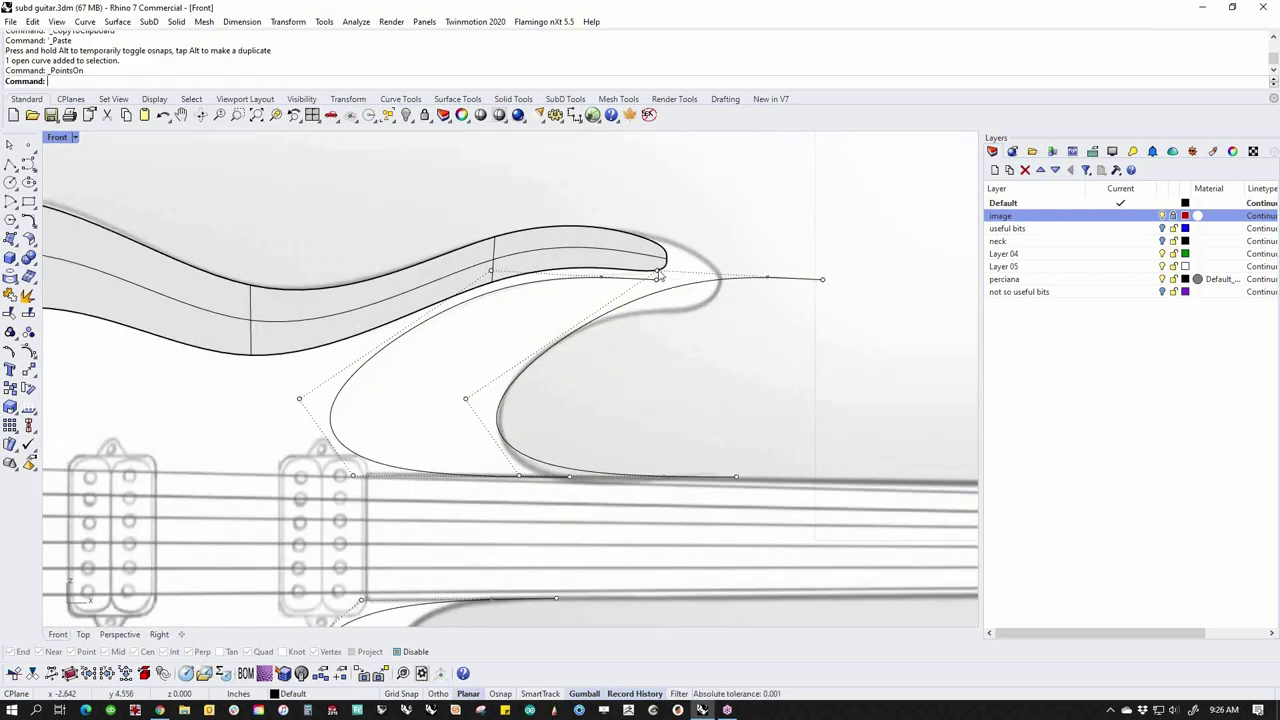
{"action": "left_click", "coordinate": [659, 276]}
{"action": "left_click", "coordinate": [700, 311]}
{"action": "left_click_drag", "start_coordinate": [660, 274], "coordinate": [564, 318]}
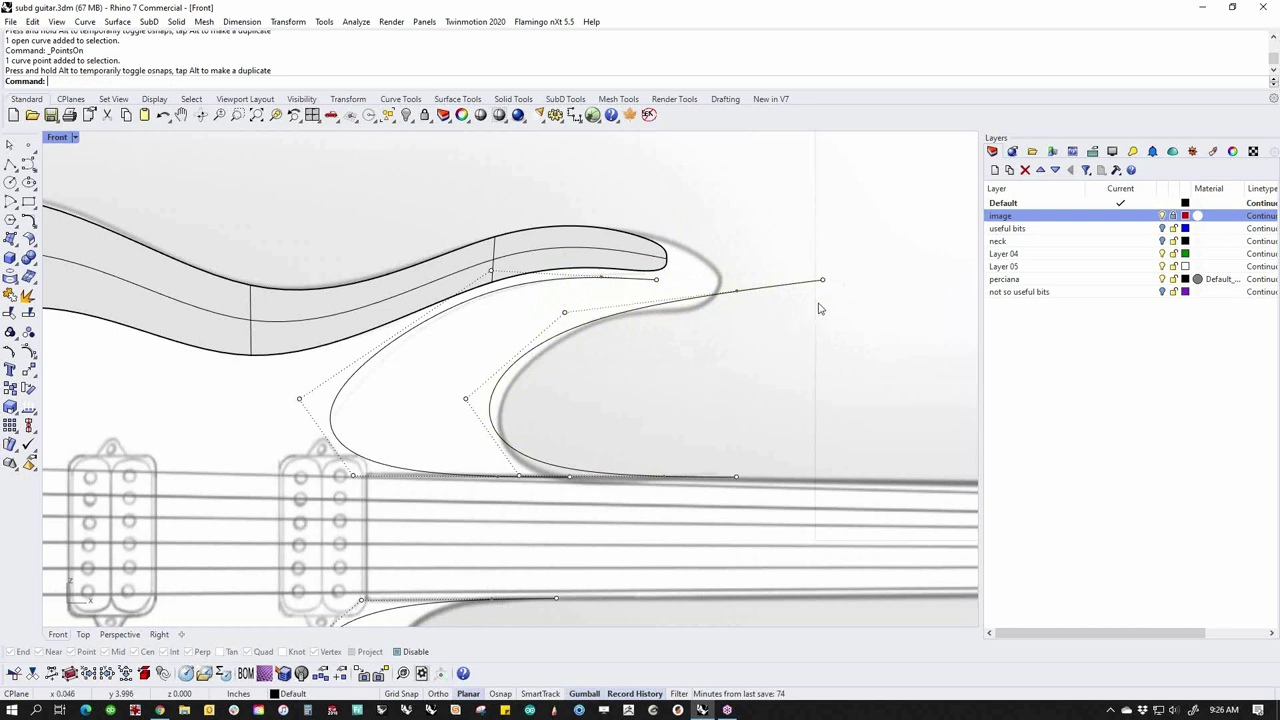
Move the copied curve's outer end point back onto the underside of the upper horn outline
{"action": "left_click", "coordinate": [822, 280]}
{"action": "left_click_drag", "start_coordinate": [822, 280], "coordinate": [687, 308]}
{"action": "left_click", "coordinate": [676, 359]}
{"action": "left_click", "coordinate": [585, 384]}
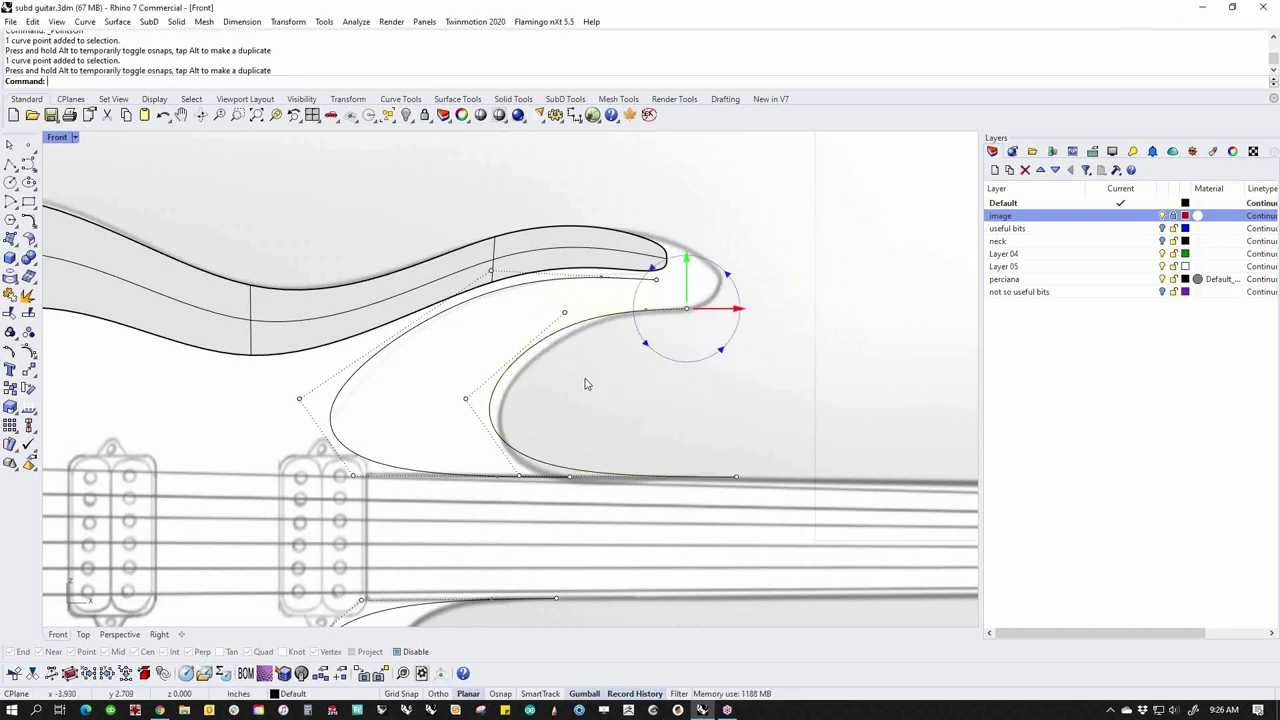
Move the outer upper curve's two middle control points down and inward so it follows the upper cutaway outline
{"action": "left_click", "coordinate": [564, 312]}
{"action": "left_click_drag", "start_coordinate": [564, 312], "coordinate": [566, 323]}
{"action": "left_click", "coordinate": [506, 408]}
{"action": "left_click", "coordinate": [467, 401]}
{"action": "left_click_drag", "start_coordinate": [467, 401], "coordinate": [481, 406]}
{"action": "key", "text": "Escape"}
Pull the outer upper curve's neck-side end point back along the neck edge to just above the inner curve's end
{"action": "left_click", "coordinate": [737, 478]}
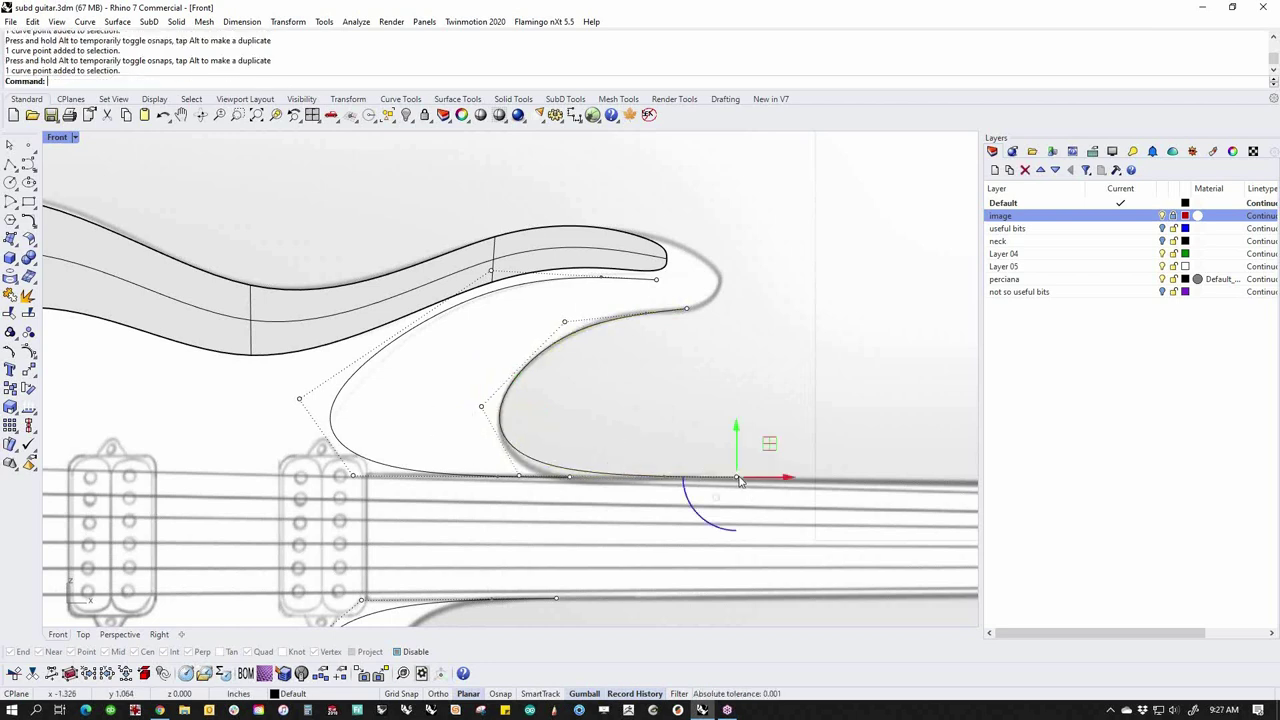
{"action": "left_click_drag", "start_coordinate": [775, 480], "coordinate": [616, 478]}
{"action": "left_click_drag", "start_coordinate": [580, 437], "coordinate": [566, 473]}
{"action": "scroll", "coordinate": [572, 483], "scroll_direction": "up", "scroll_amount": 6}
{"action": "key", "text": "Escape"}
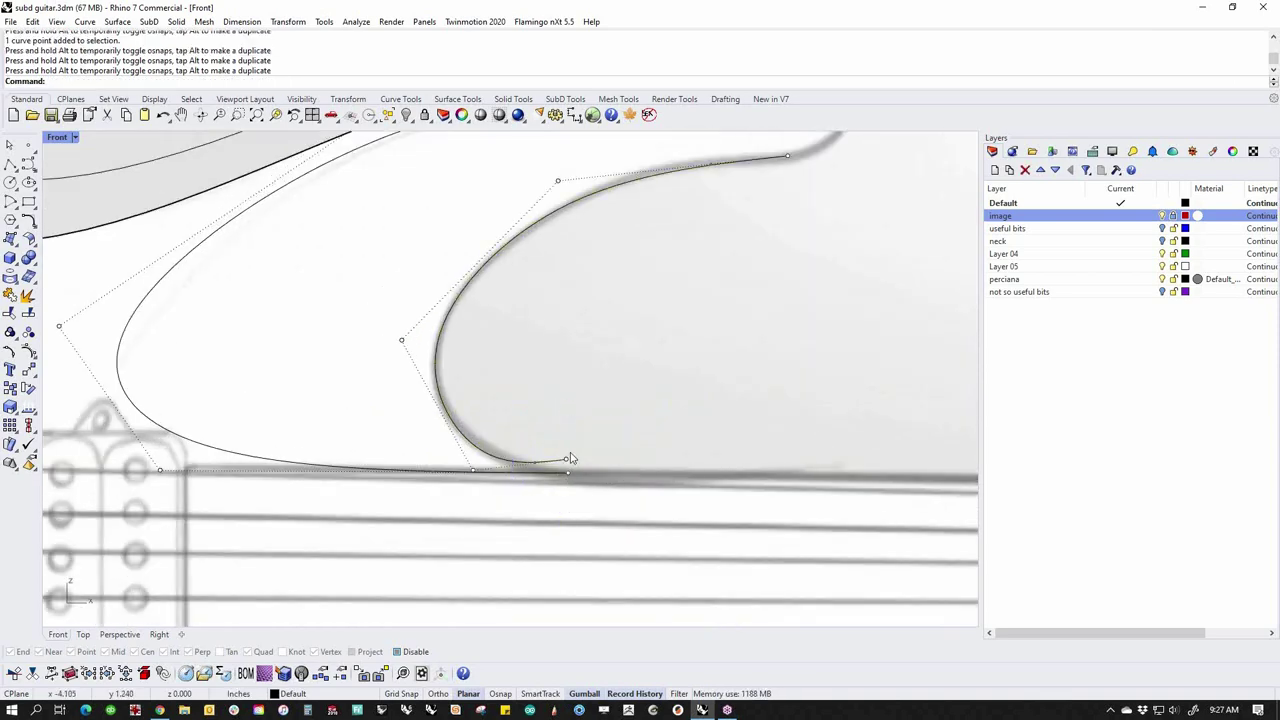
{"action": "left_click", "coordinate": [566, 459]}
{"action": "scroll", "coordinate": [572, 475], "scroll_direction": "up", "scroll_amount": 3}
{"action": "left_click_drag", "start_coordinate": [546, 376], "coordinate": [546, 399]}
{"action": "mouse_move", "coordinate": [551, 445]}
{"action": "left_mouse_down"}
{"action": "mouse_move", "coordinate": [589, 448]}
{"action": "mouse_move", "coordinate": [553, 445]}
{"action": "left_mouse_up"}
{"action": "left_click", "coordinate": [605, 371]}
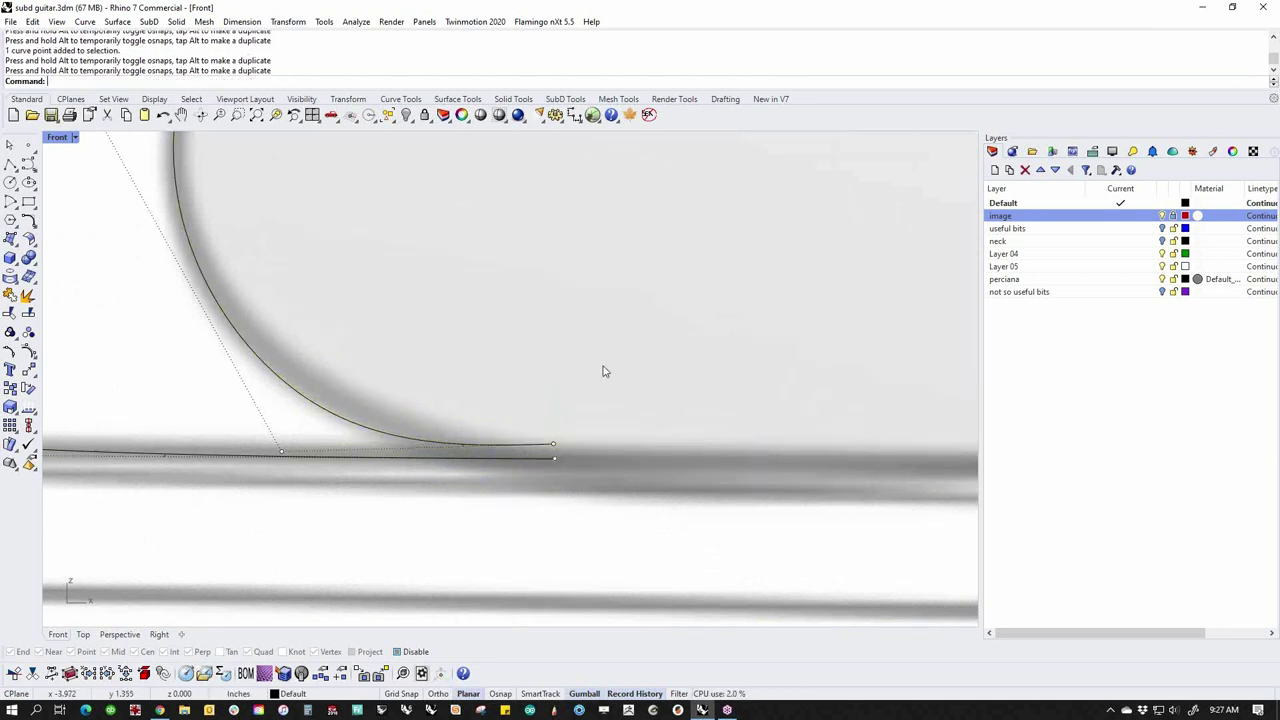
Create a SubDLoft between the two upper cutaway curves with 2 divisions between shapes
{"action": "scroll", "coordinate": [604, 367], "scroll_direction": "down", "scroll_amount": 12}
{"action": "right_click_drag", "start_coordinate": [628, 299], "coordinate": [683, 349]}
{"action": "scroll", "coordinate": [640, 405], "scroll_direction": "down", "scroll_amount": 6}
{"action": "left_click_drag", "start_coordinate": [683, 345], "coordinate": [442, 364]}
{"action": "type", "text": "Loft"}
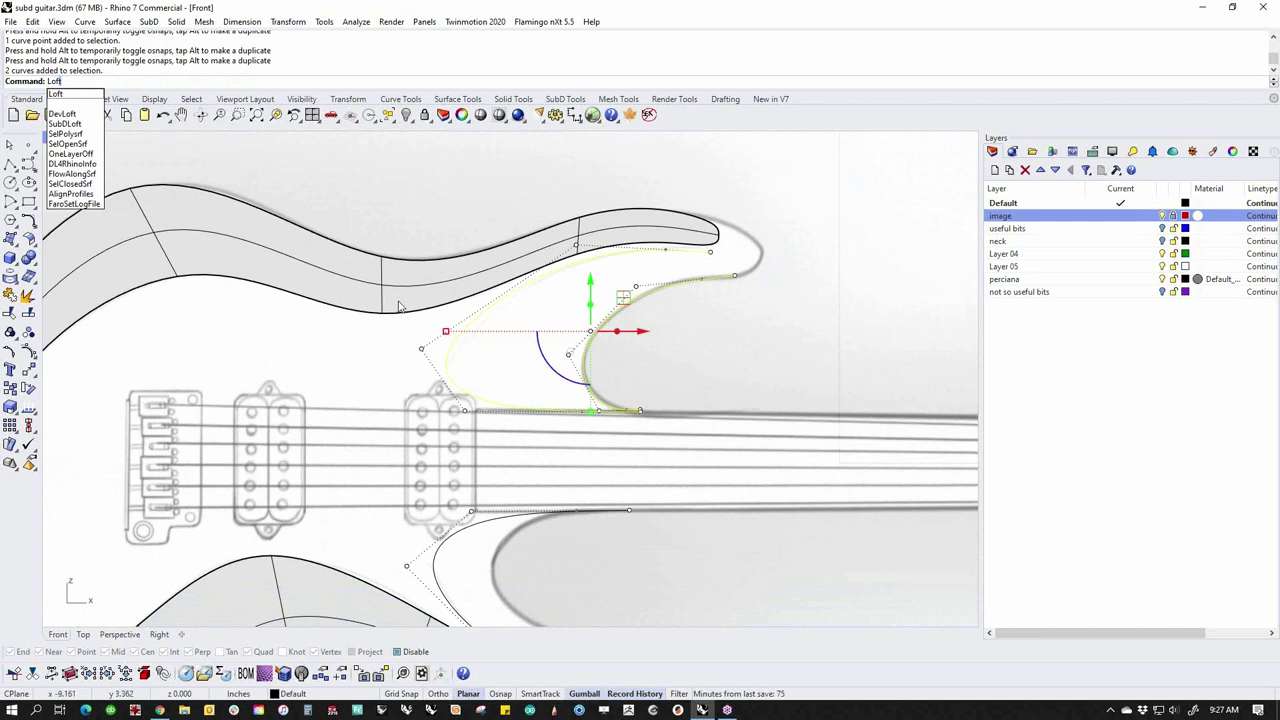
{"action": "left_click", "coordinate": [65, 124]}
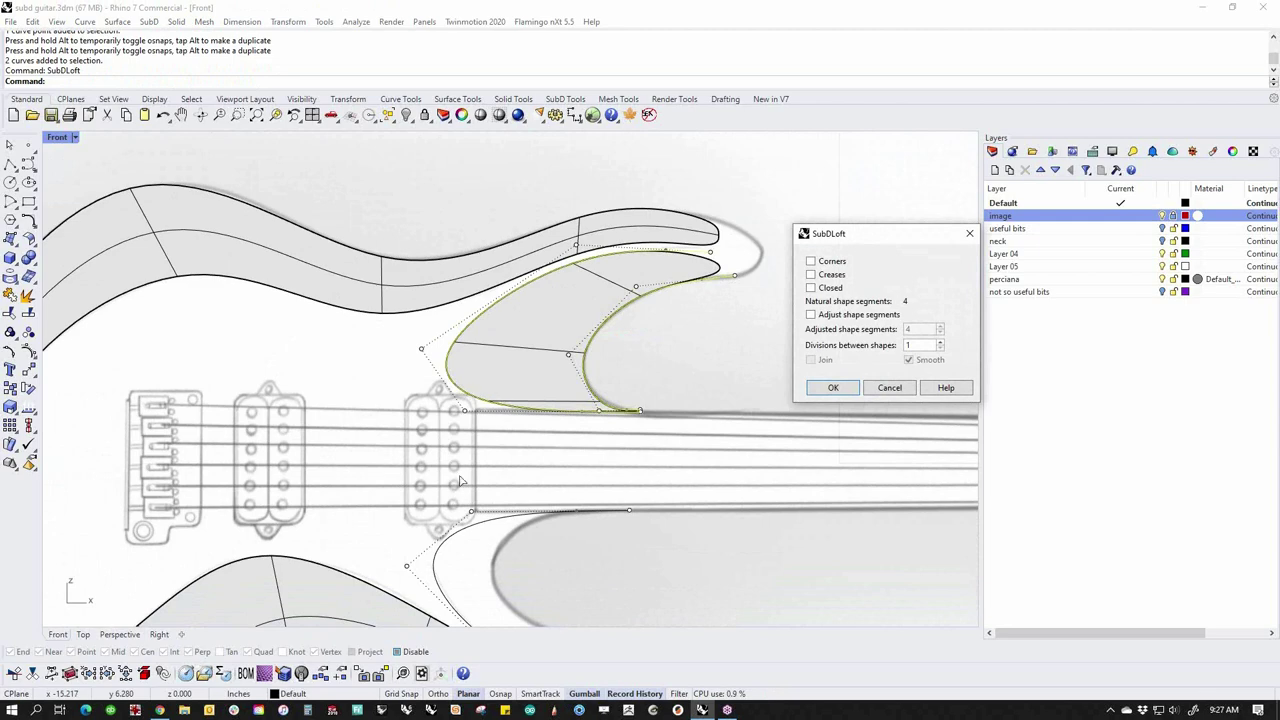
{"action": "scroll", "coordinate": [534, 480], "scroll_direction": "up", "scroll_amount": 5}
{"action": "scroll", "coordinate": [534, 486], "scroll_direction": "down", "scroll_amount": 8}
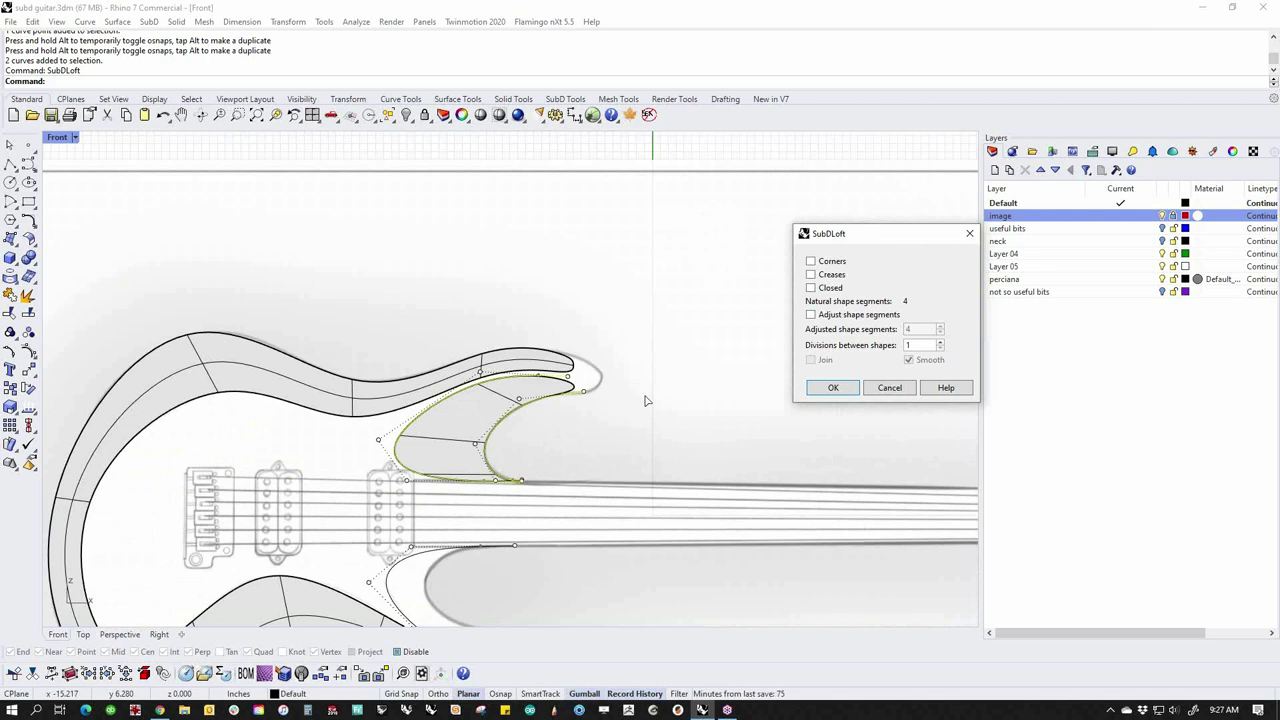
{"action": "left_click", "coordinate": [940, 343]}
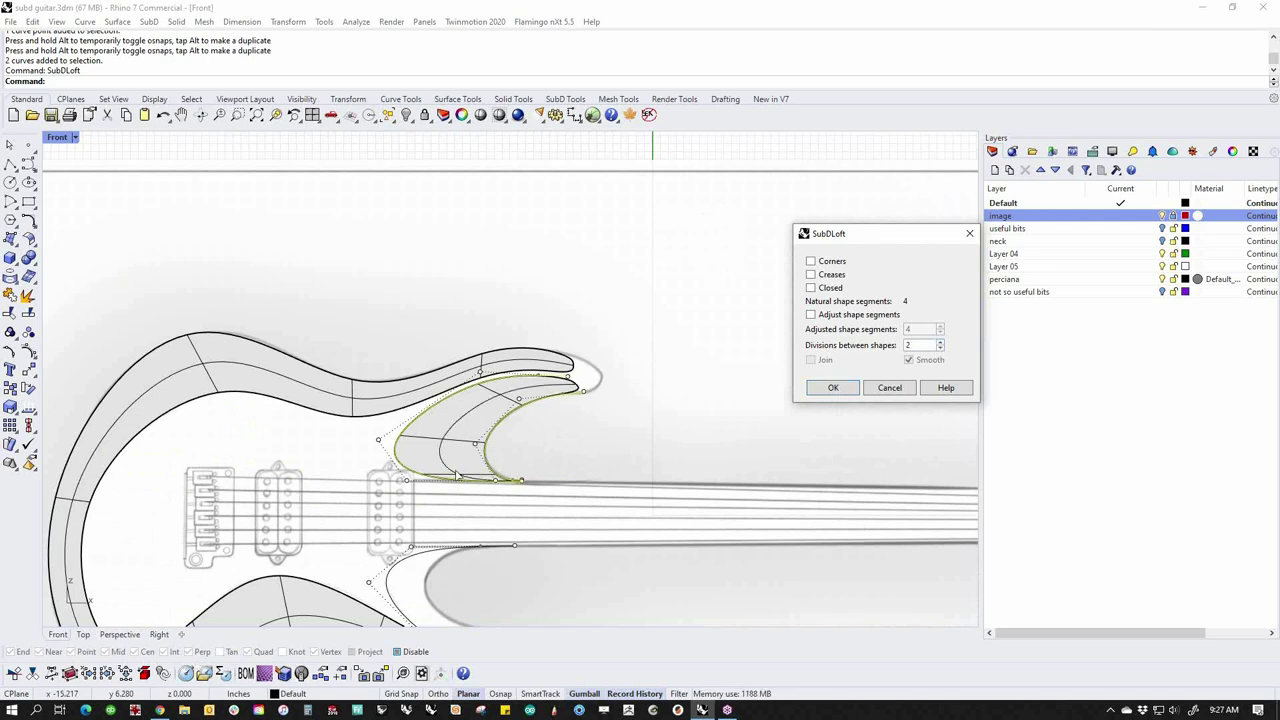
{"action": "left_click", "coordinate": [841, 390]}
Copy and paste the lower cutaway curve in place and move the copy along X onto the lower cutaway outline
{"action": "right_click_drag", "start_coordinate": [510, 570], "coordinate": [593, 427]}
{"action": "key", "text": "Escape"}
{"action": "scroll", "coordinate": [532, 465], "scroll_direction": "up", "scroll_amount": 4}
{"action": "left_click_drag", "start_coordinate": [514, 443], "coordinate": [418, 456]}
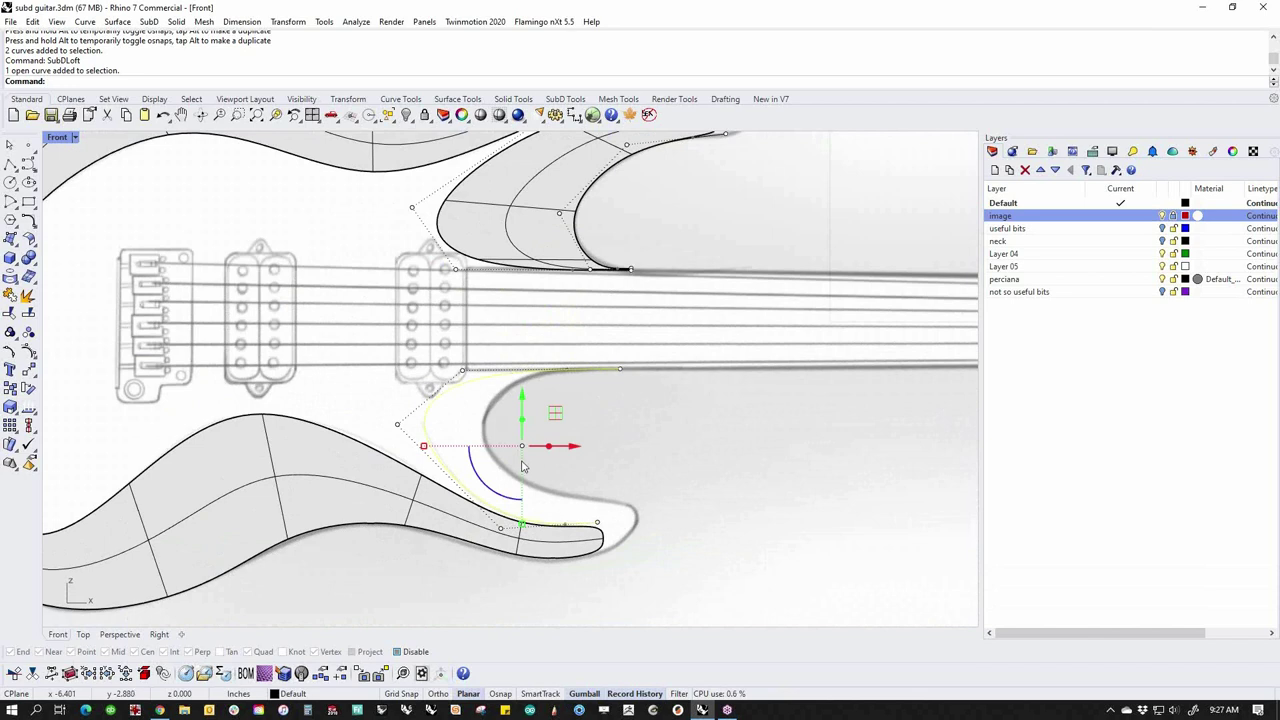
{"action": "key", "text": "ctrl+c"}
{"action": "key", "text": "ctrl+v"}
{"action": "left_click_drag", "start_coordinate": [522, 447], "coordinate": [581, 446]}
Show only the copied lower curve's control points and move its horn-side end point onto the lower horn outline
{"action": "middle_click", "coordinate": [694, 548]}
{"action": "key", "text": "Escape"}
{"action": "left_click", "coordinate": [649, 523]}
{"action": "middle_click", "coordinate": [636, 562]}
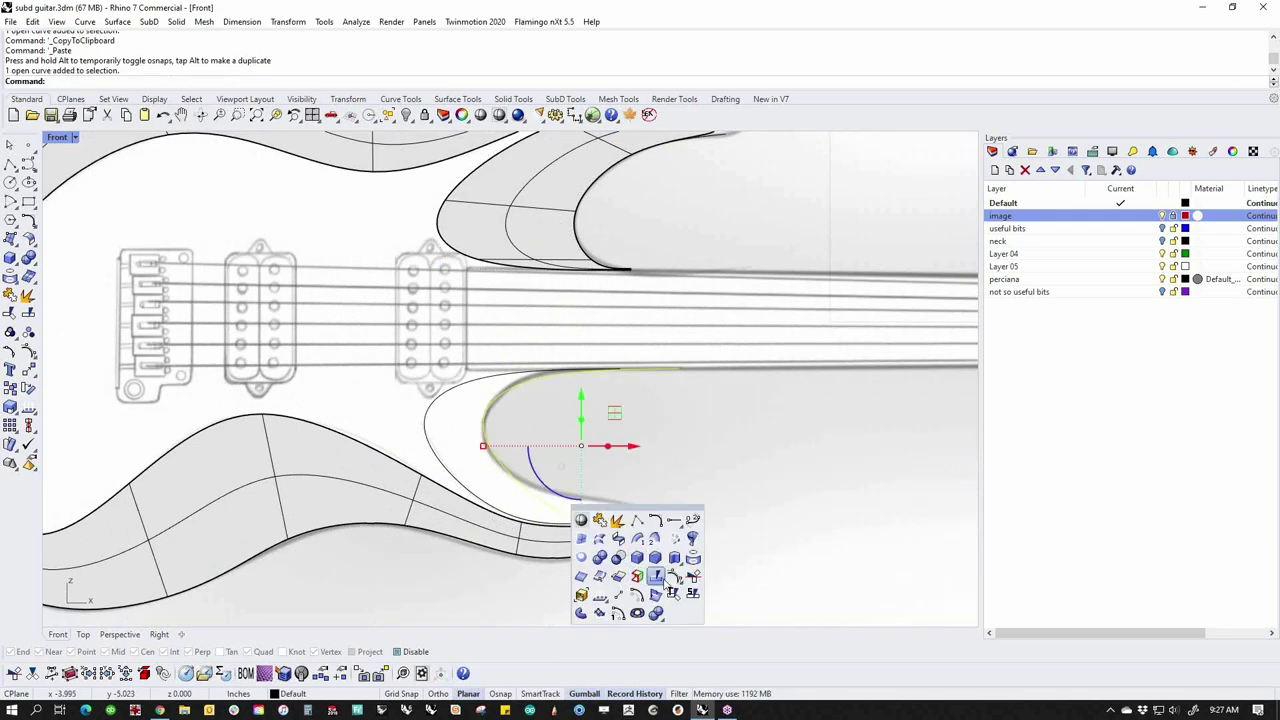
{"action": "left_click", "coordinate": [664, 574]}
{"action": "scroll", "coordinate": [592, 507], "scroll_direction": "up", "scroll_amount": 5}
{"action": "left_click_drag", "start_coordinate": [655, 544], "coordinate": [665, 507]}
{"action": "key", "text": "Escape"}
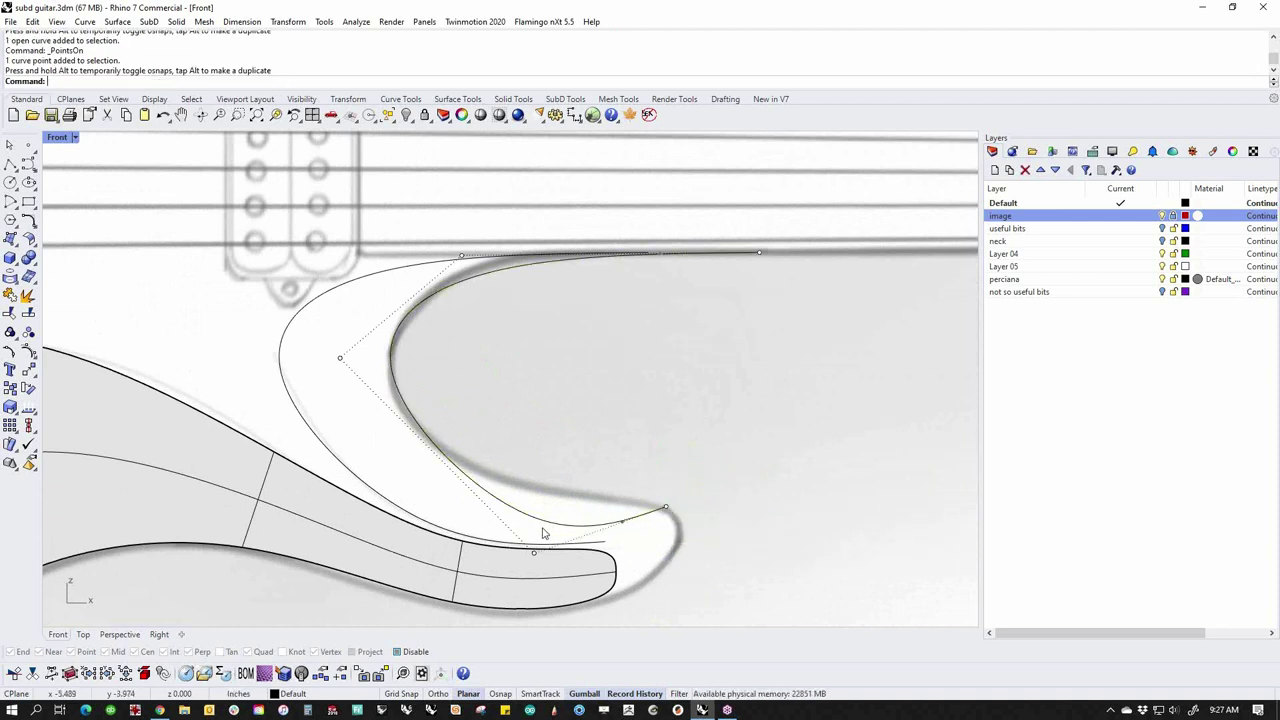
Move the copied lower curve's horn-side middle point up and inward, and nudge its adjacent bend point to follow the cutaway outline
{"action": "left_click", "coordinate": [538, 555]}
{"action": "left_click", "coordinate": [600, 586]}
{"action": "left_click_drag", "start_coordinate": [536, 551], "coordinate": [486, 499]}
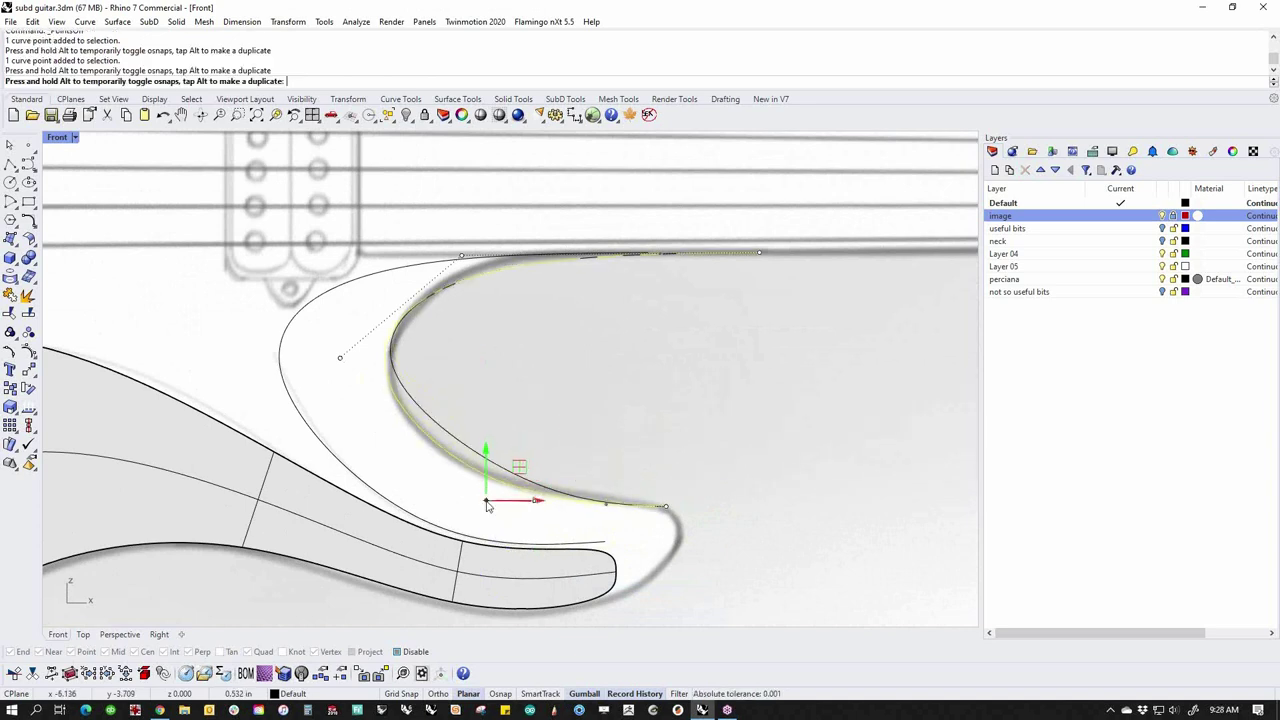
{"action": "key", "text": "Escape"}
{"action": "right_click_drag", "start_coordinate": [575, 391], "coordinate": [533, 472]}
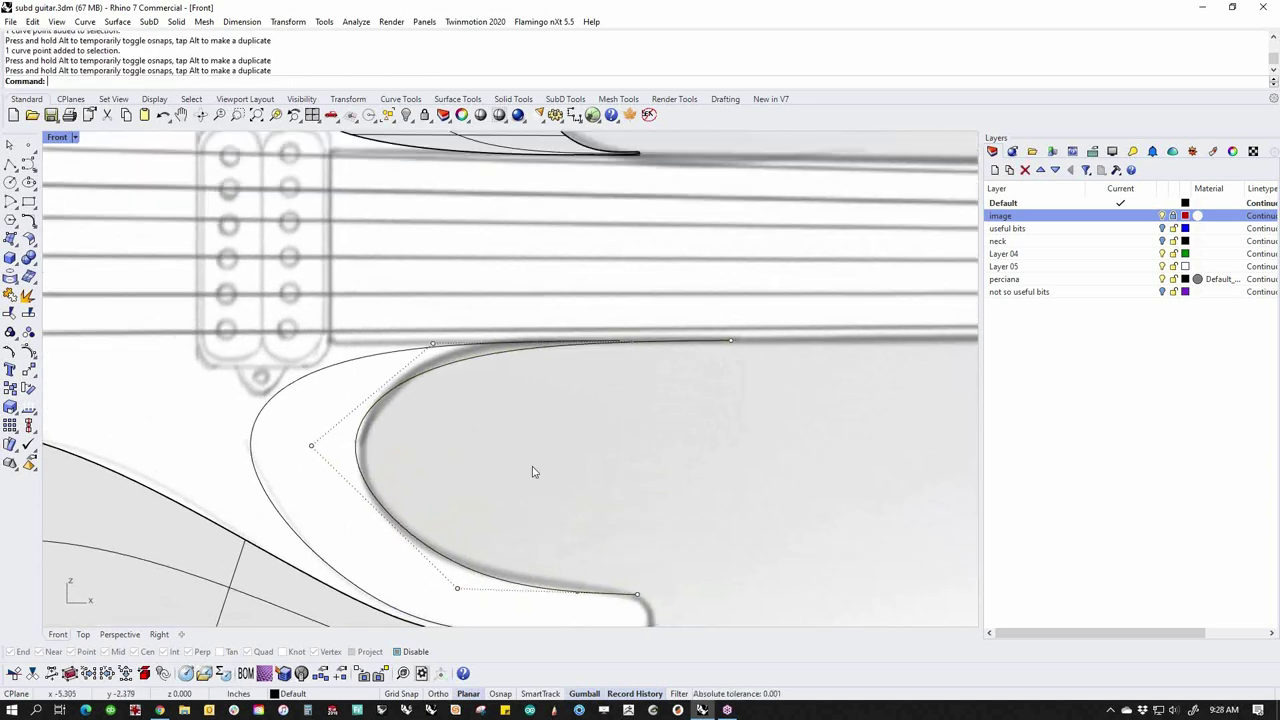
{"action": "left_click", "coordinate": [312, 447]}
{"action": "left_click_drag", "start_coordinate": [312, 408], "coordinate": [331, 449]}
{"action": "left_click", "coordinate": [614, 415]}
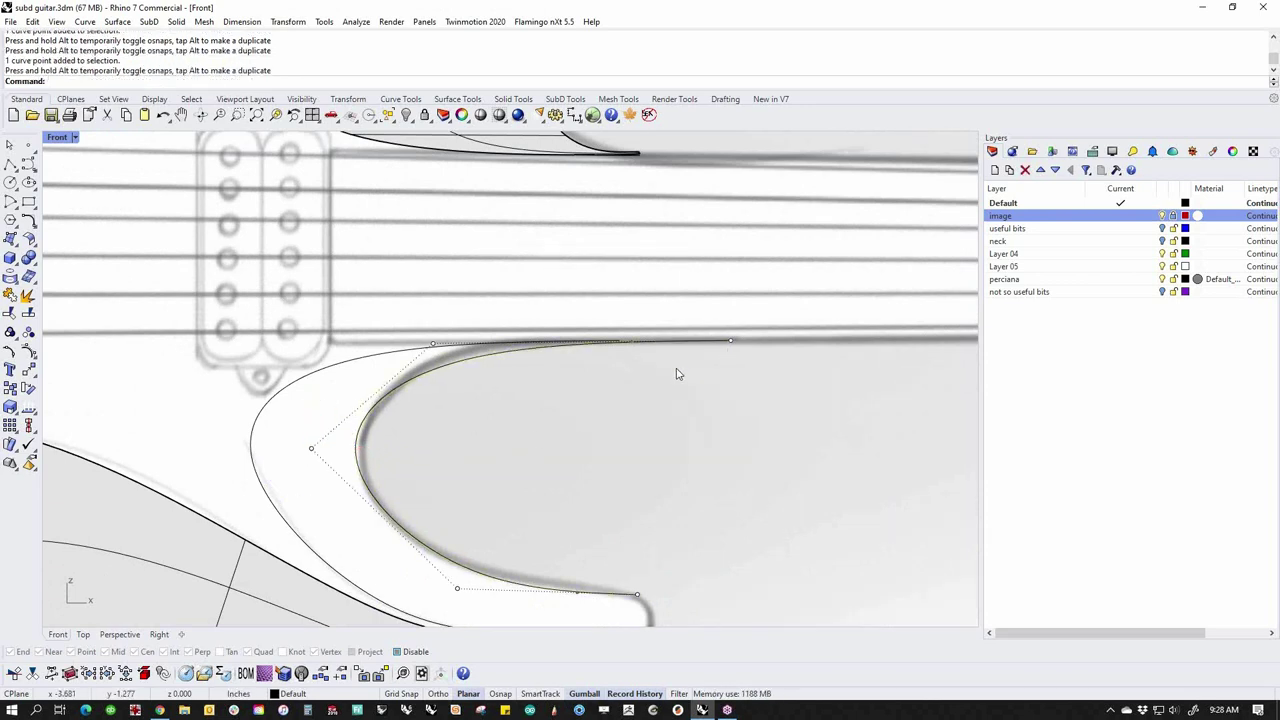
Pull the copied lower curve's neck-side end point back along the neck edge and select the control point at its bend
{"action": "left_click", "coordinate": [731, 342]}
{"action": "left_click_drag", "start_coordinate": [733, 342], "coordinate": [621, 345]}
{"action": "left_click_drag", "start_coordinate": [621, 298], "coordinate": [616, 345]}
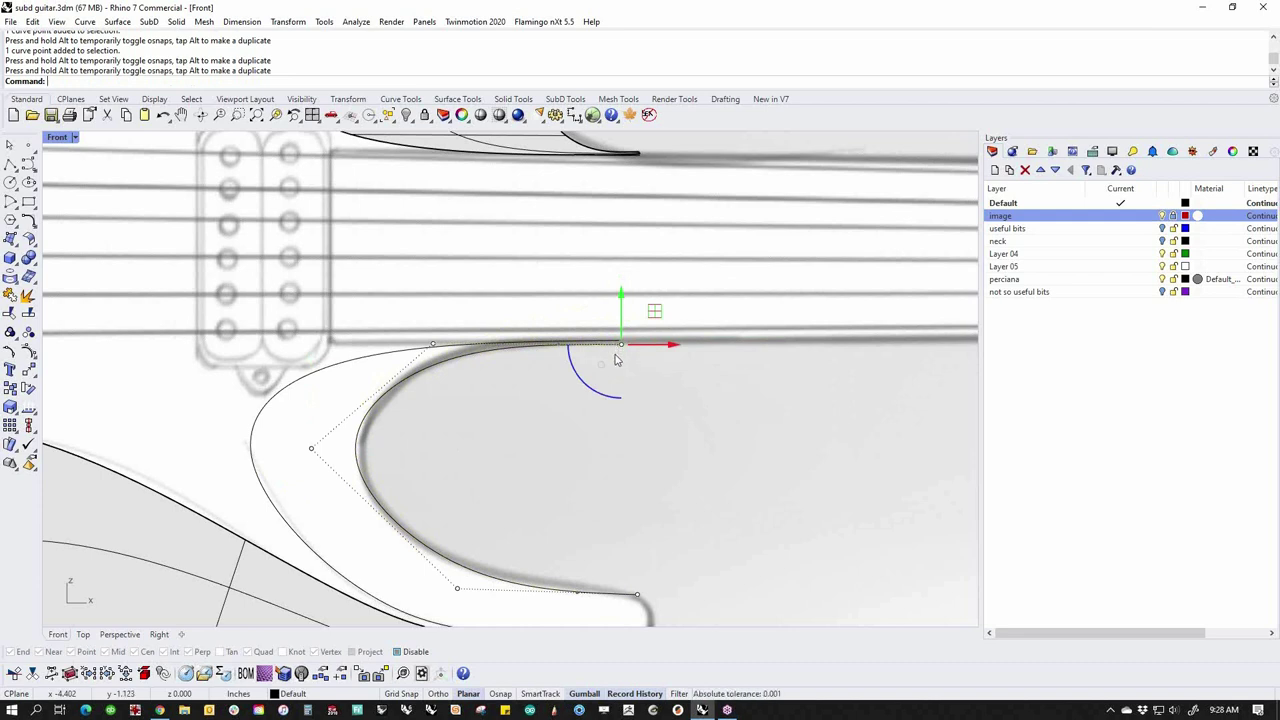
{"action": "left_click", "coordinate": [312, 449]}
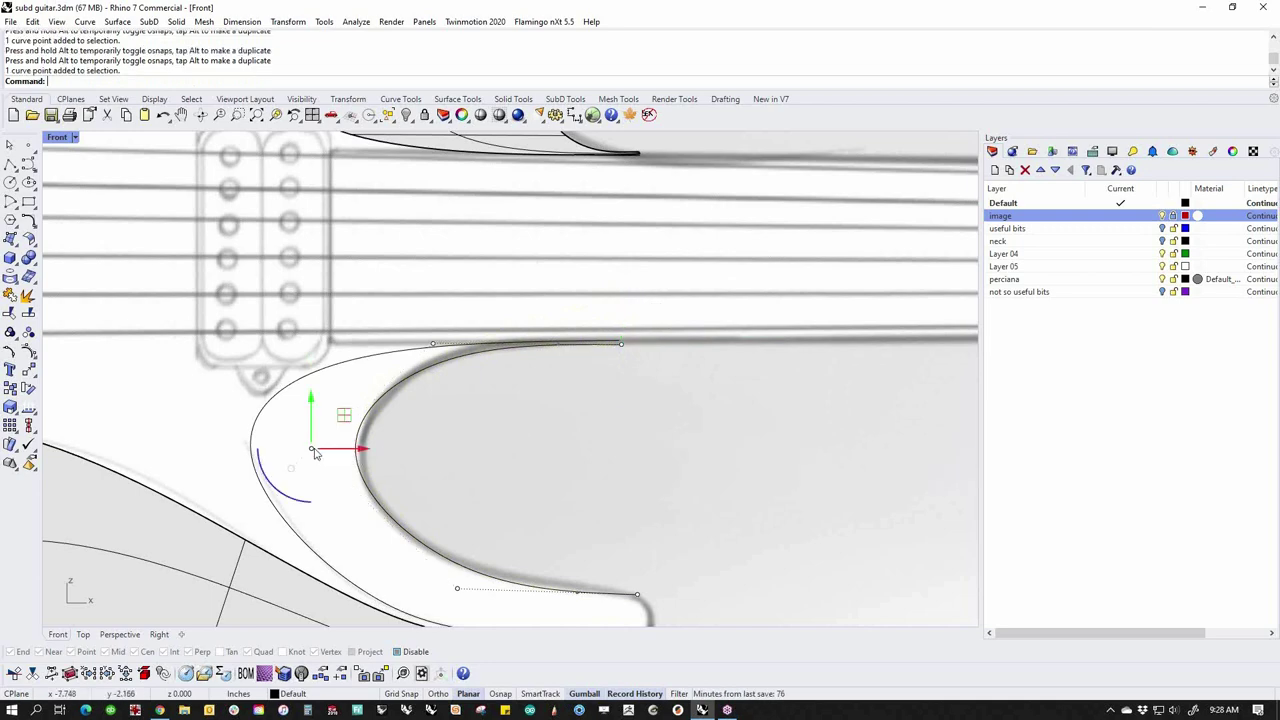
Fine-tune the lower cutaway's inner curve and SubDLoft it with the outer curve, using 5 adjusted segments and 2 divisions between shapes
{"action": "mouse_move", "coordinate": [313, 450]}
{"action": "left_mouse_down"}
{"action": "mouse_move", "coordinate": [357, 455]}
{"action": "mouse_move", "coordinate": [321, 458]}
{"action": "left_mouse_up"}
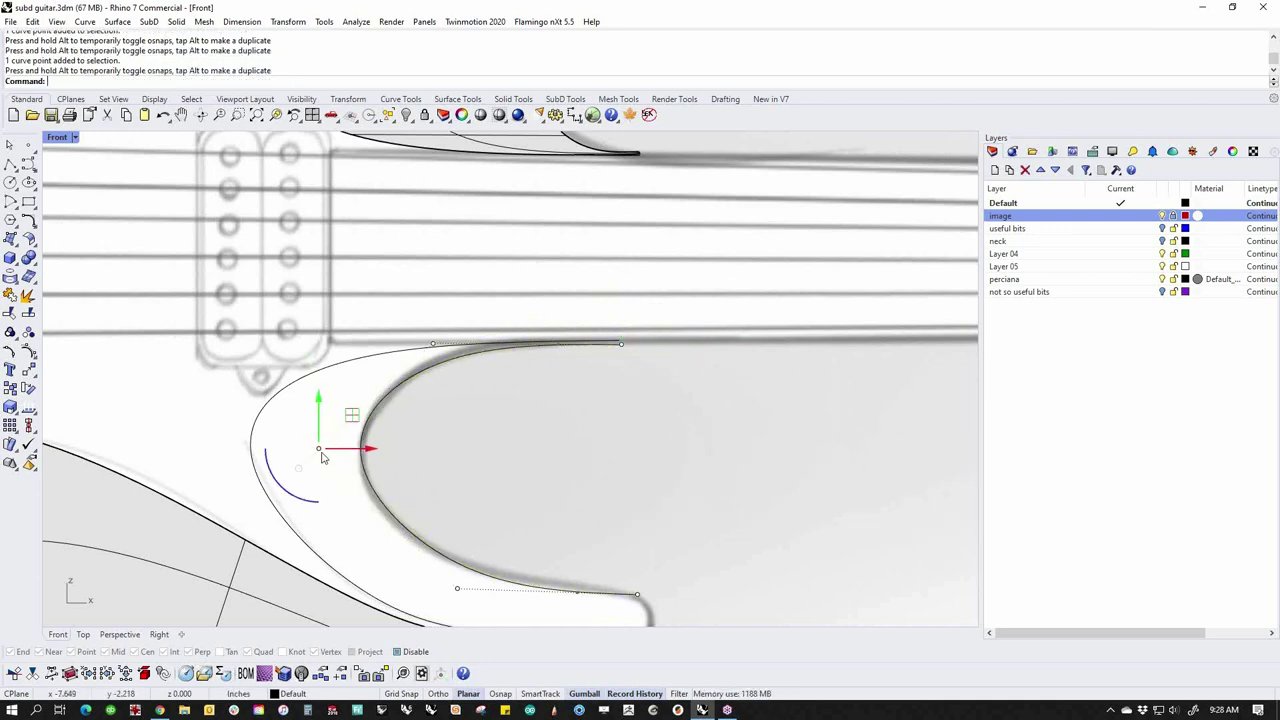
{"action": "scroll", "coordinate": [467, 419], "scroll_direction": "down", "scroll_amount": 6}
{"action": "right_click_drag", "start_coordinate": [469, 420], "coordinate": [572, 400]}
{"action": "left_click", "coordinate": [624, 444]}
{"action": "left_click_drag", "start_coordinate": [617, 432], "coordinate": [439, 432]}
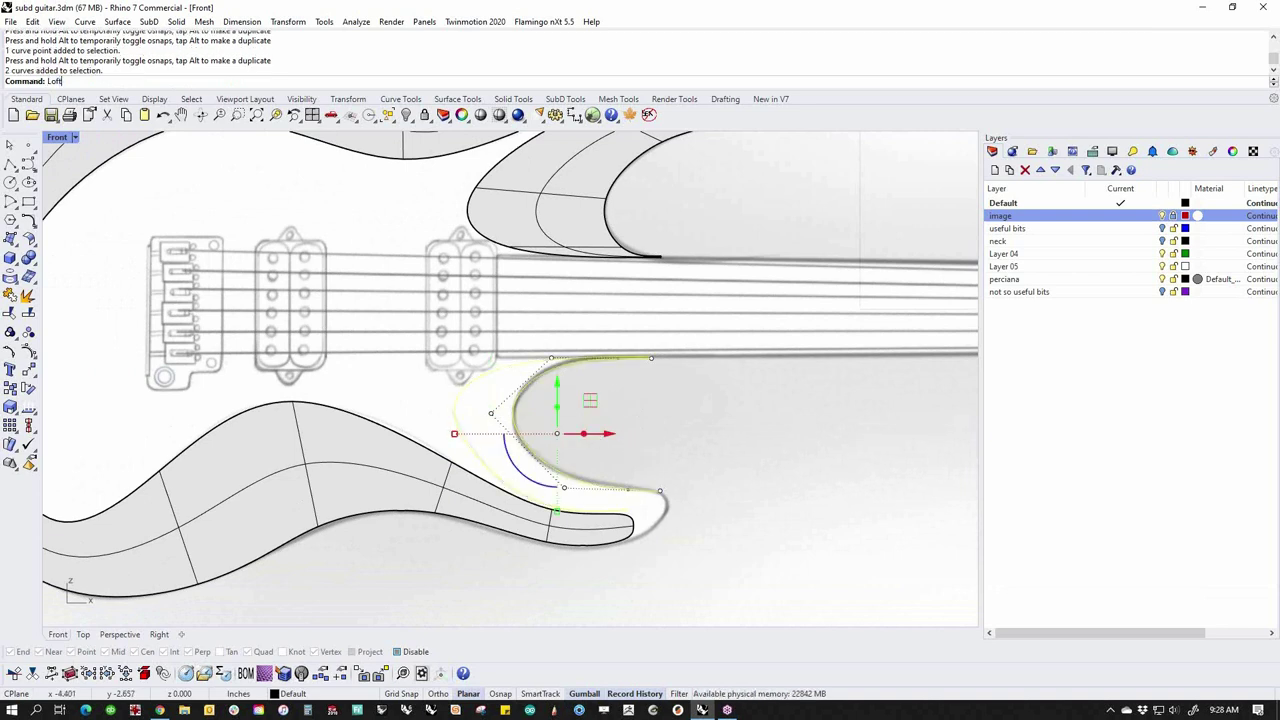
{"action": "left_click", "coordinate": [66, 124]}
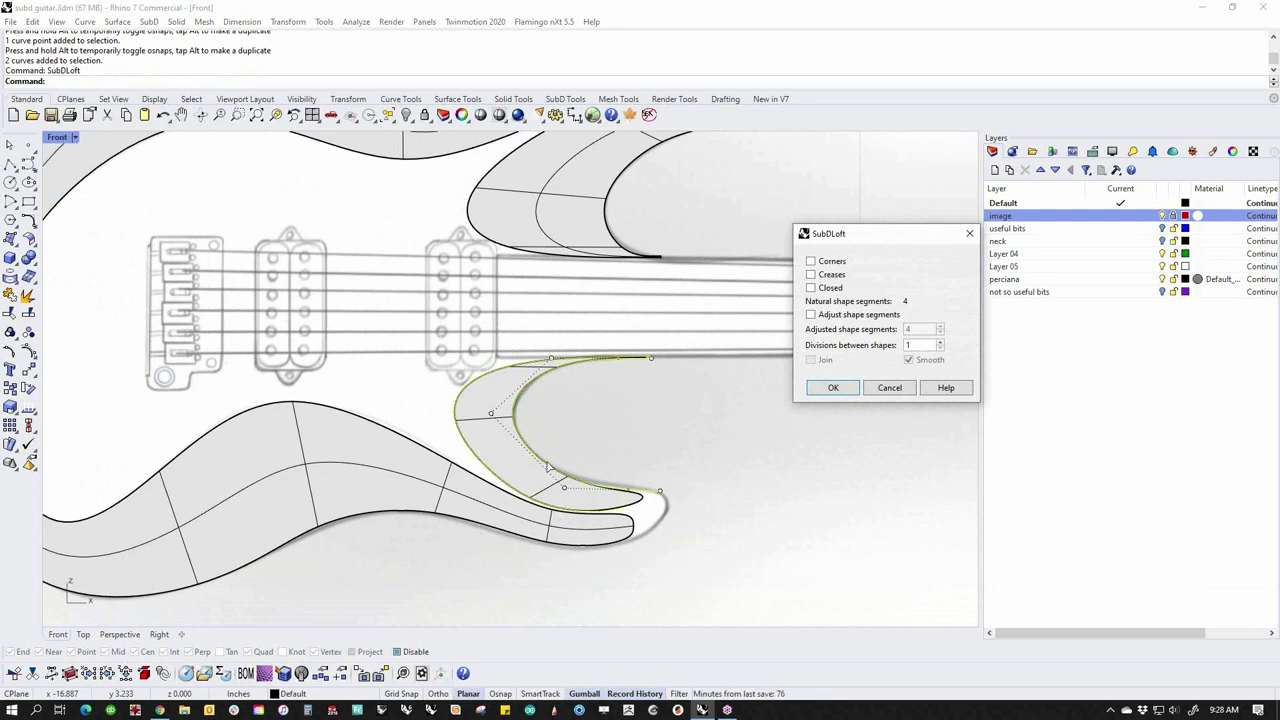
{"action": "left_click", "coordinate": [810, 315]}
{"action": "left_click", "coordinate": [940, 327]}
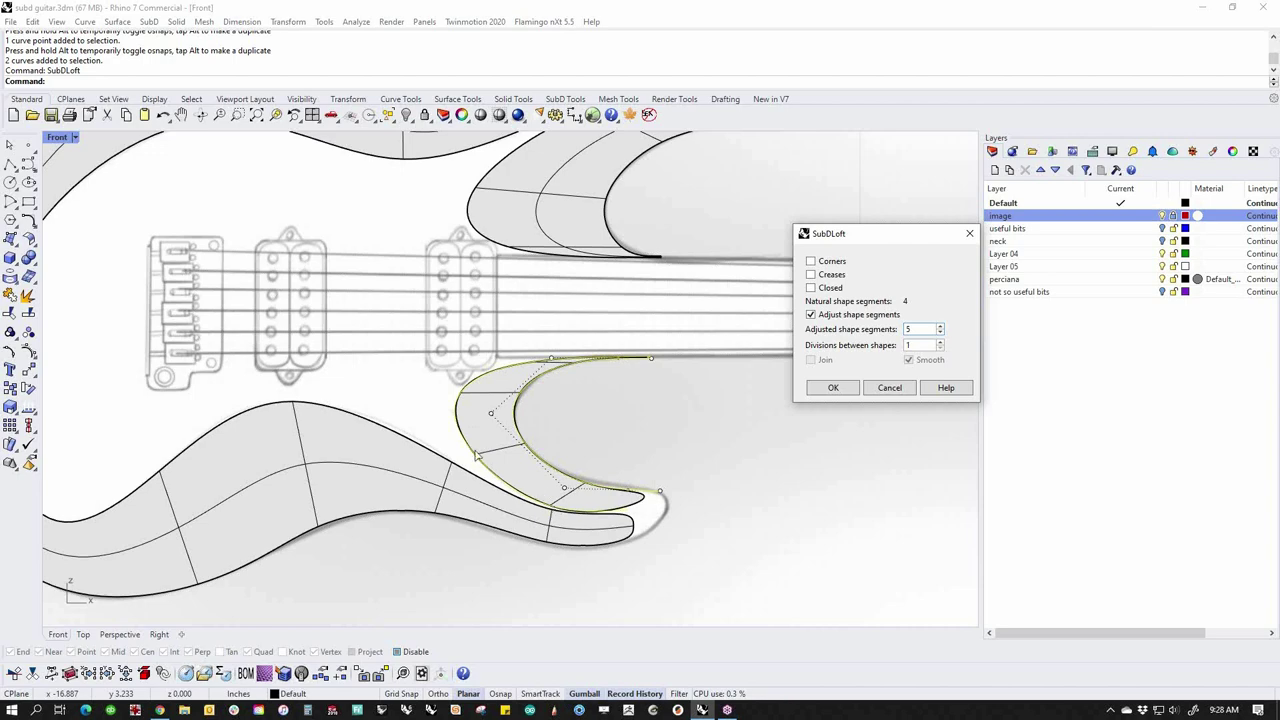
{"action": "left_click", "coordinate": [938, 341]}
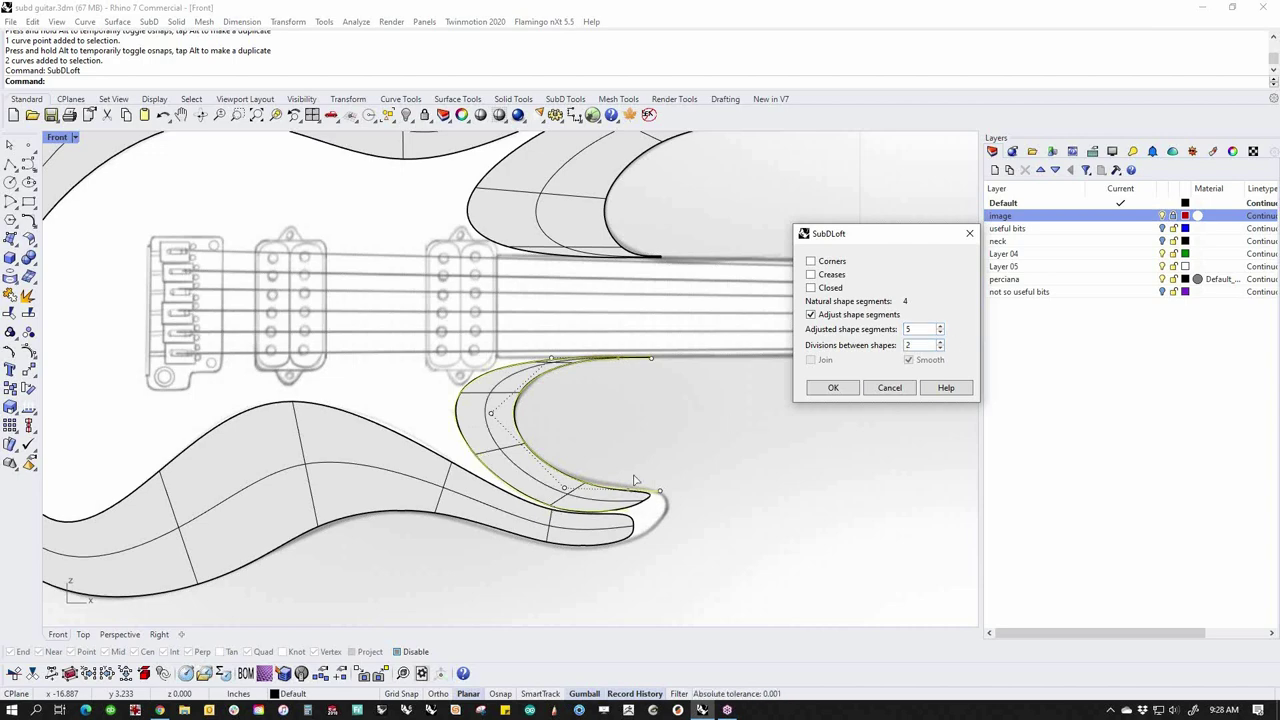
{"action": "left_click", "coordinate": [836, 388]}
Switch the SubDs to flat display and hide all the curves
{"action": "scroll", "coordinate": [680, 449], "scroll_direction": "down", "scroll_amount": 4}
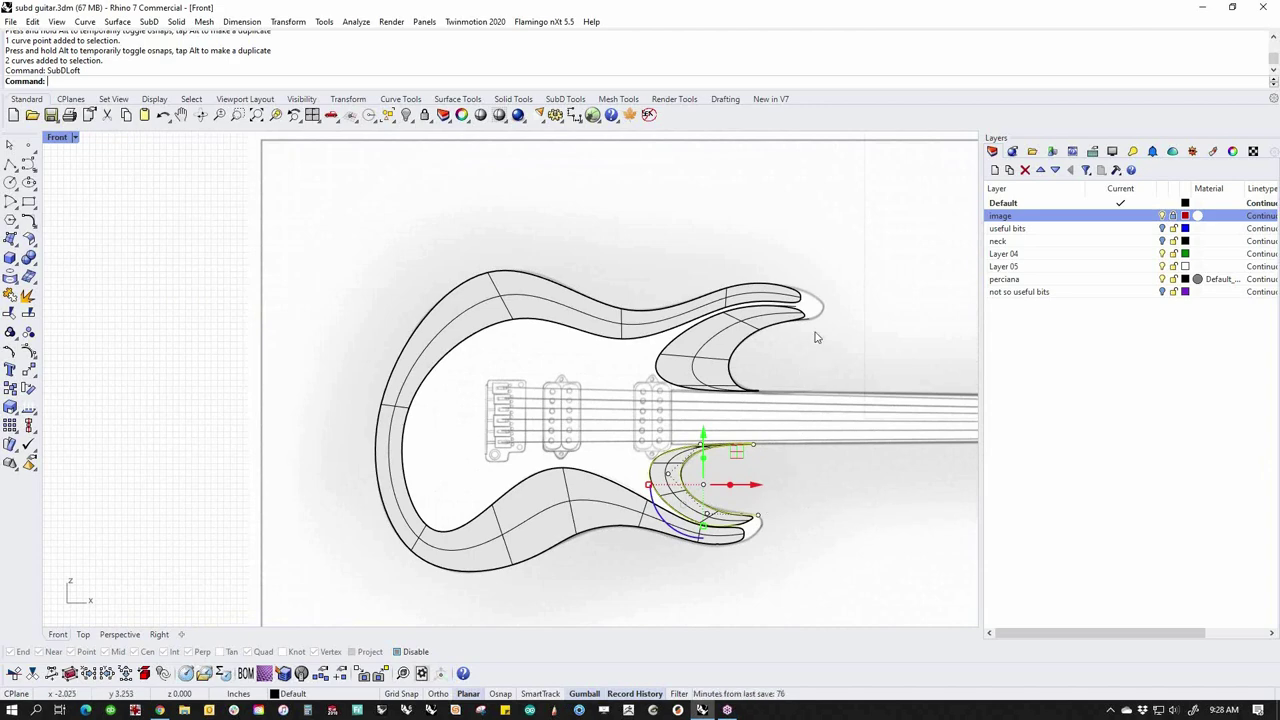
{"action": "scroll", "coordinate": [820, 335], "scroll_direction": "up", "scroll_amount": 3}
{"action": "scroll", "coordinate": [742, 360], "scroll_direction": "down", "scroll_amount": 4}
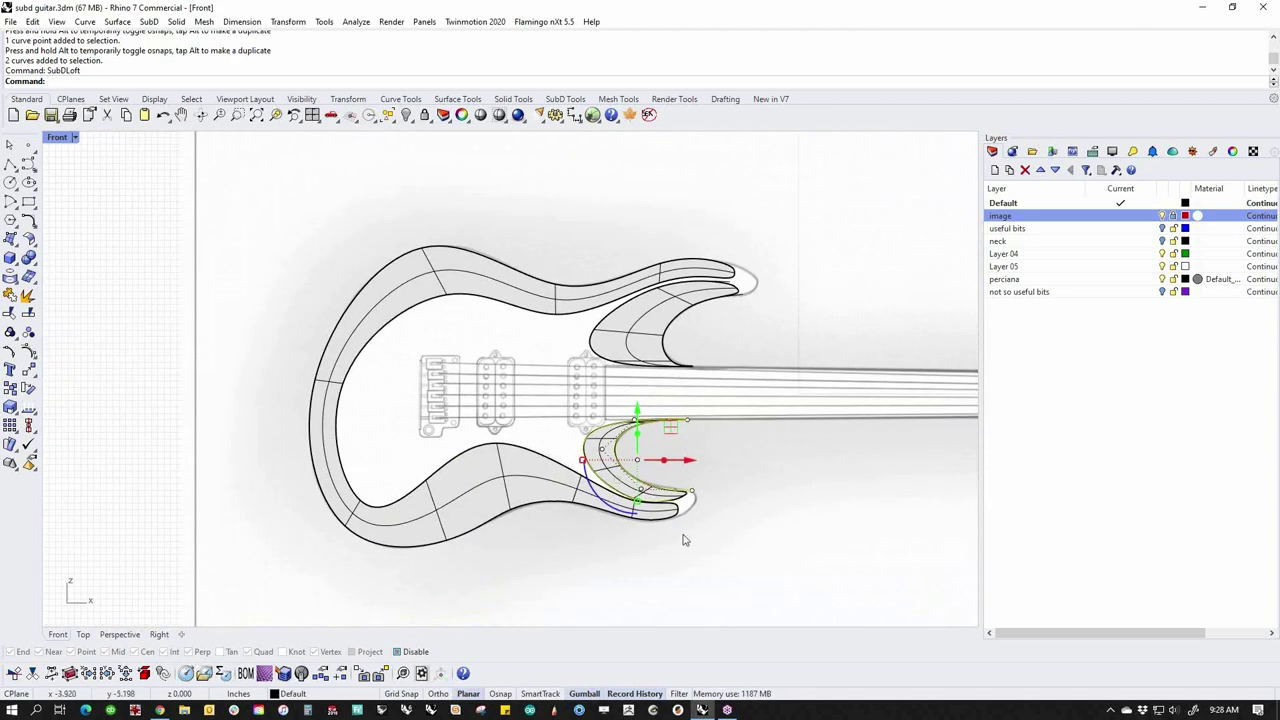
{"action": "key", "text": "Tab"}
{"action": "key", "text": "Escape"}
{"action": "scroll", "coordinate": [645, 472], "scroll_direction": "up", "scroll_amount": 2}
{"action": "type", "text": "c"}
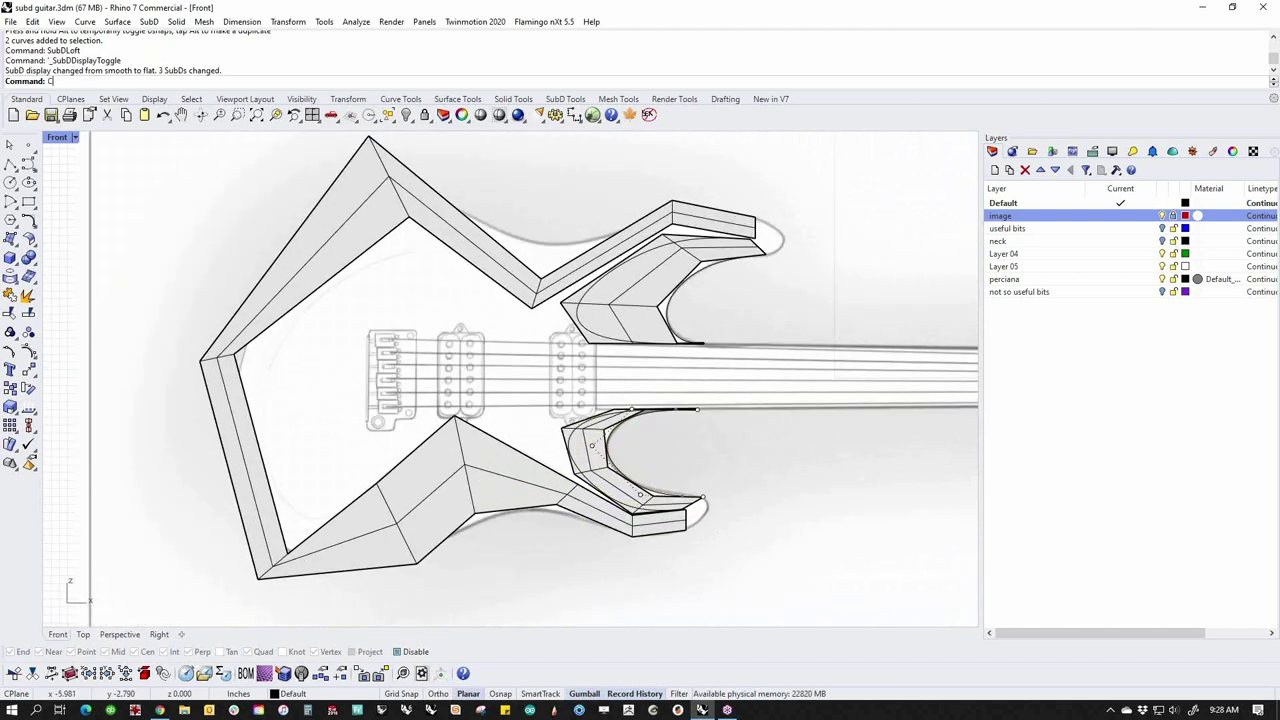
{"action": "type", "text": "c"}
{"action": "key", "text": "Return"}
{"action": "type", "text": "h"}
{"action": "key", "text": "Return"}
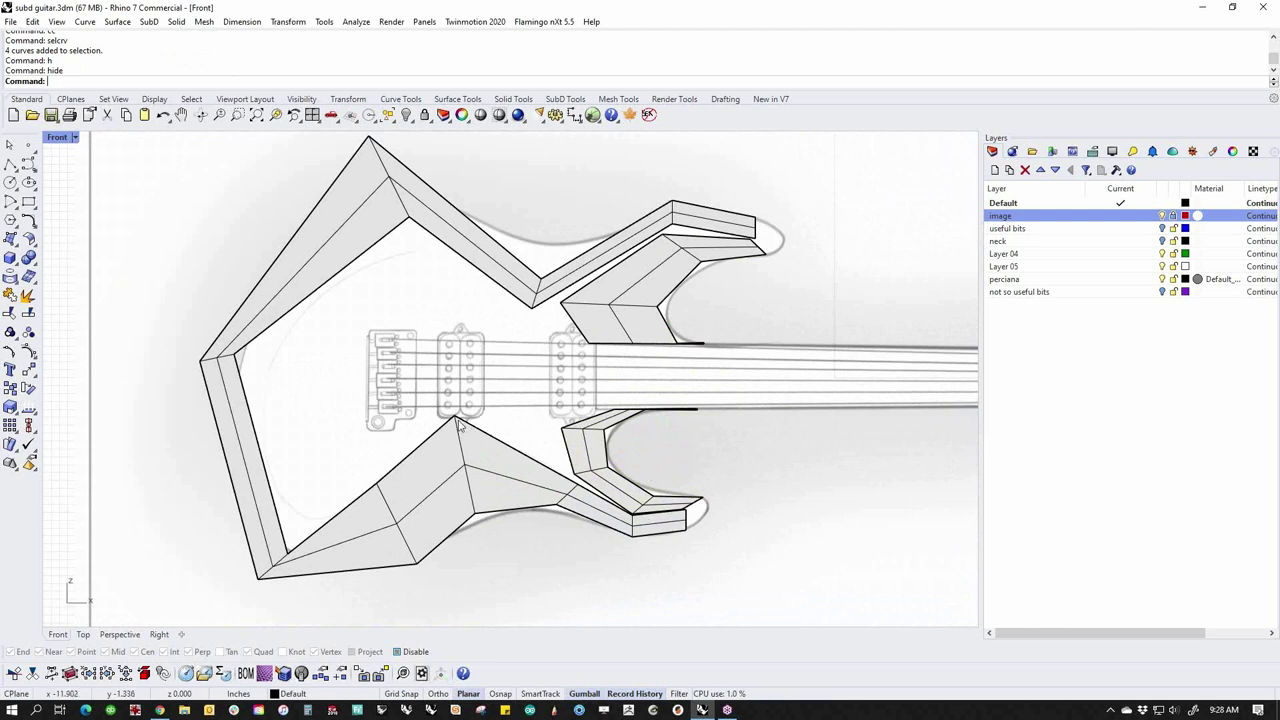
{"action": "key", "text": "Tab"}
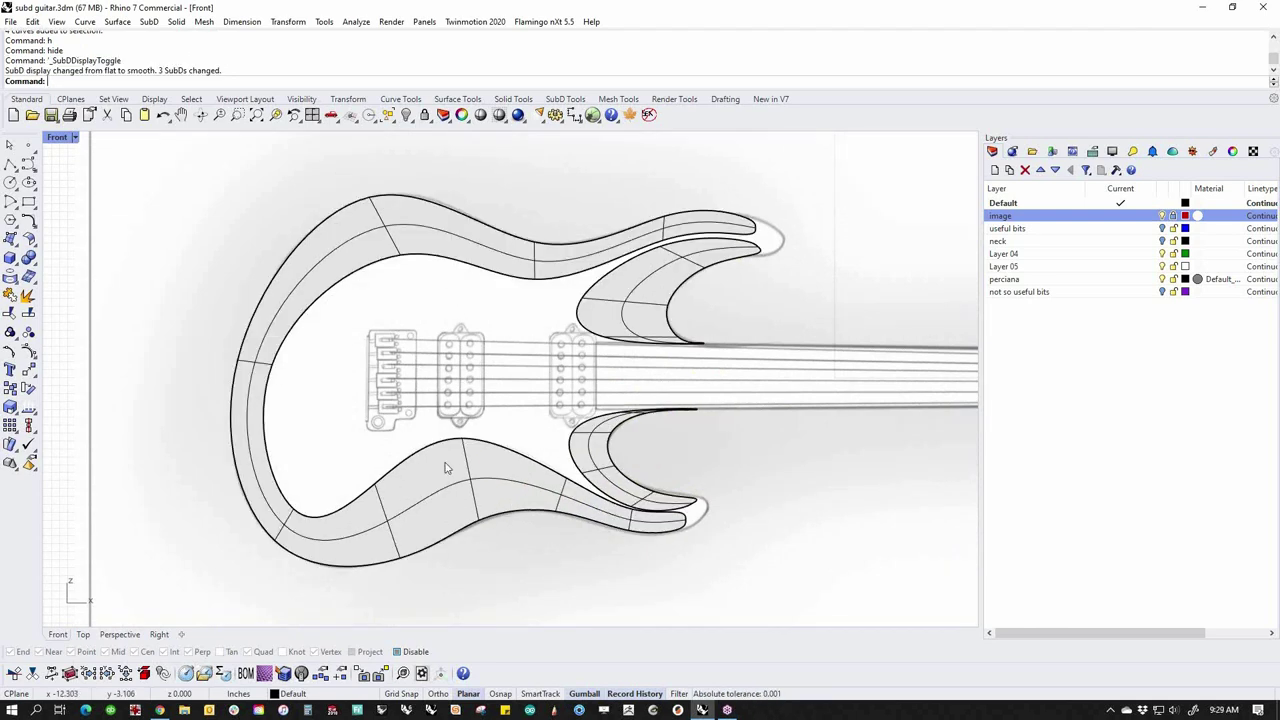
{"action": "key", "text": "Tab"}
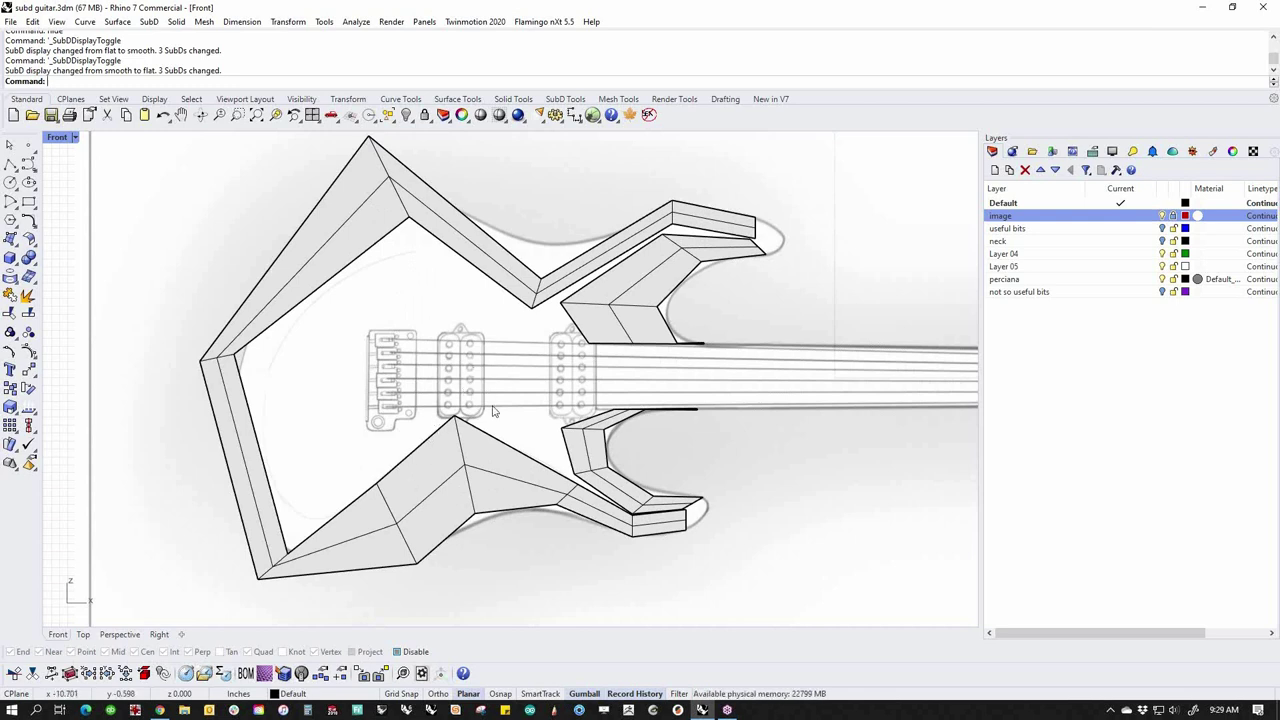
{"action": "left_click", "coordinate": [485, 276], "text": "ctrl+shift"}
{"action": "left_click", "coordinate": [350, 272], "text": "ctrl+shift"}
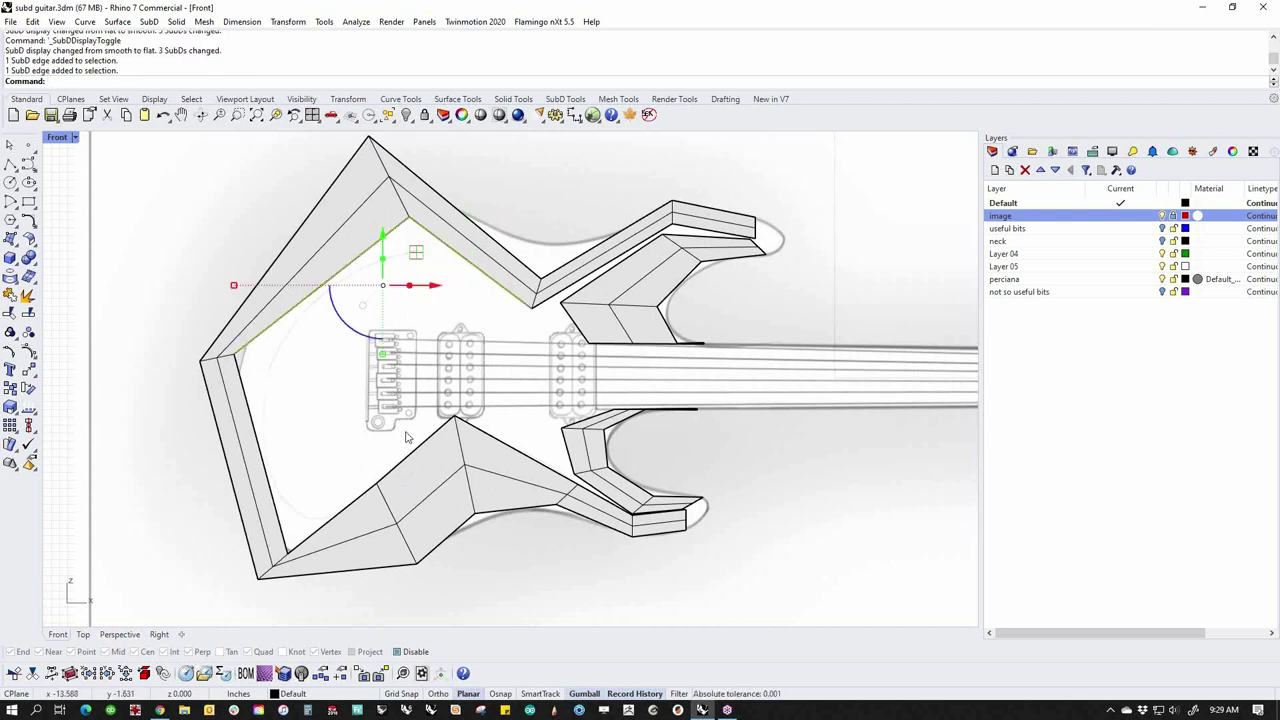
{"action": "left_click", "coordinate": [394, 478], "text": "ctrl+shift"}
{"action": "left_click", "coordinate": [493, 444], "text": "ctrl+shift"}
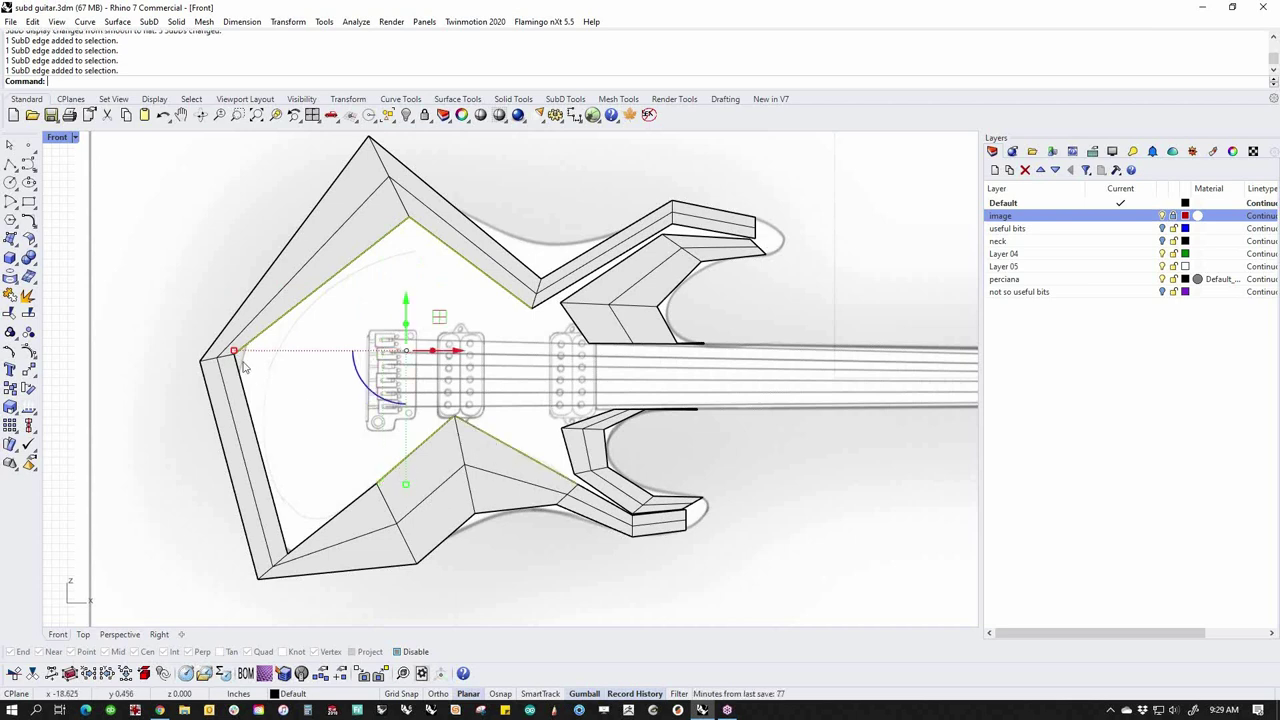
{"action": "left_click", "coordinate": [153, 393]}
Insert an edge across the body frame about midway between its upper peak and its far left corner, offset from the peak's cross edges
{"action": "left_click", "coordinate": [404, 198], "text": "ctrl+shift"}
{"action": "left_click", "coordinate": [494, 177]}
{"action": "double_click", "coordinate": [403, 197], "text": "ctrl+shift"}
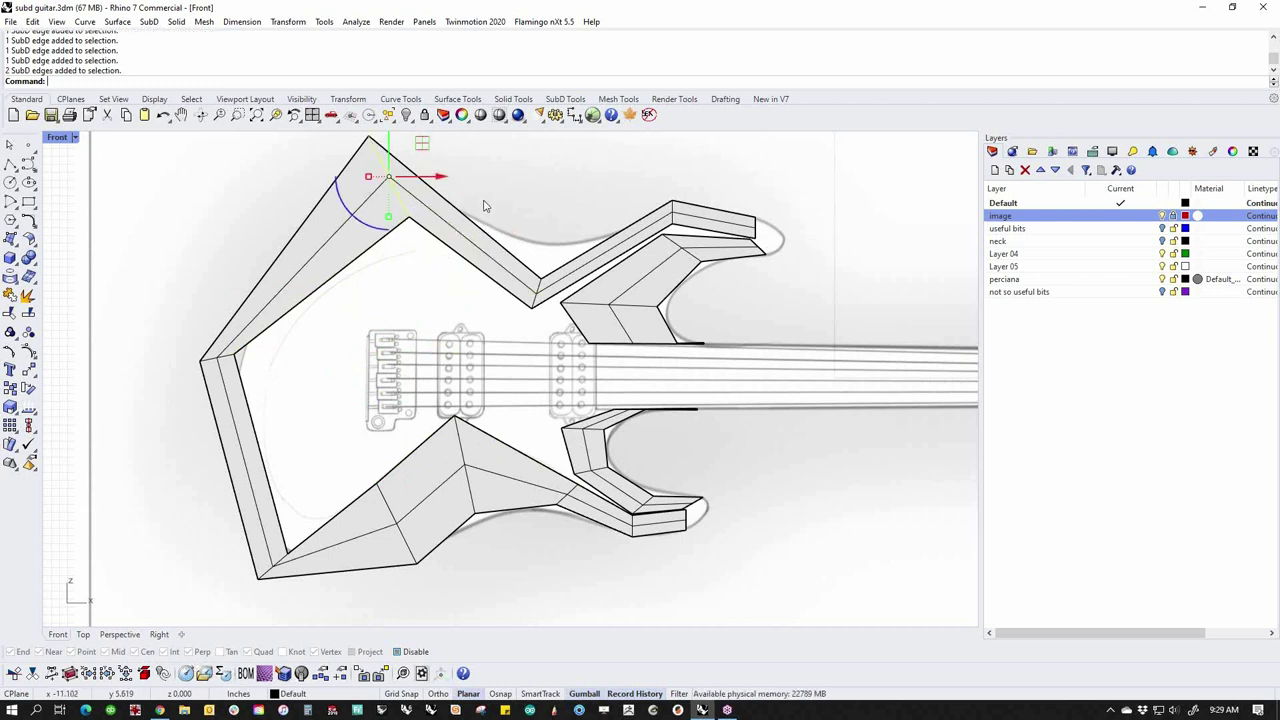
{"action": "left_click", "coordinate": [565, 99]}
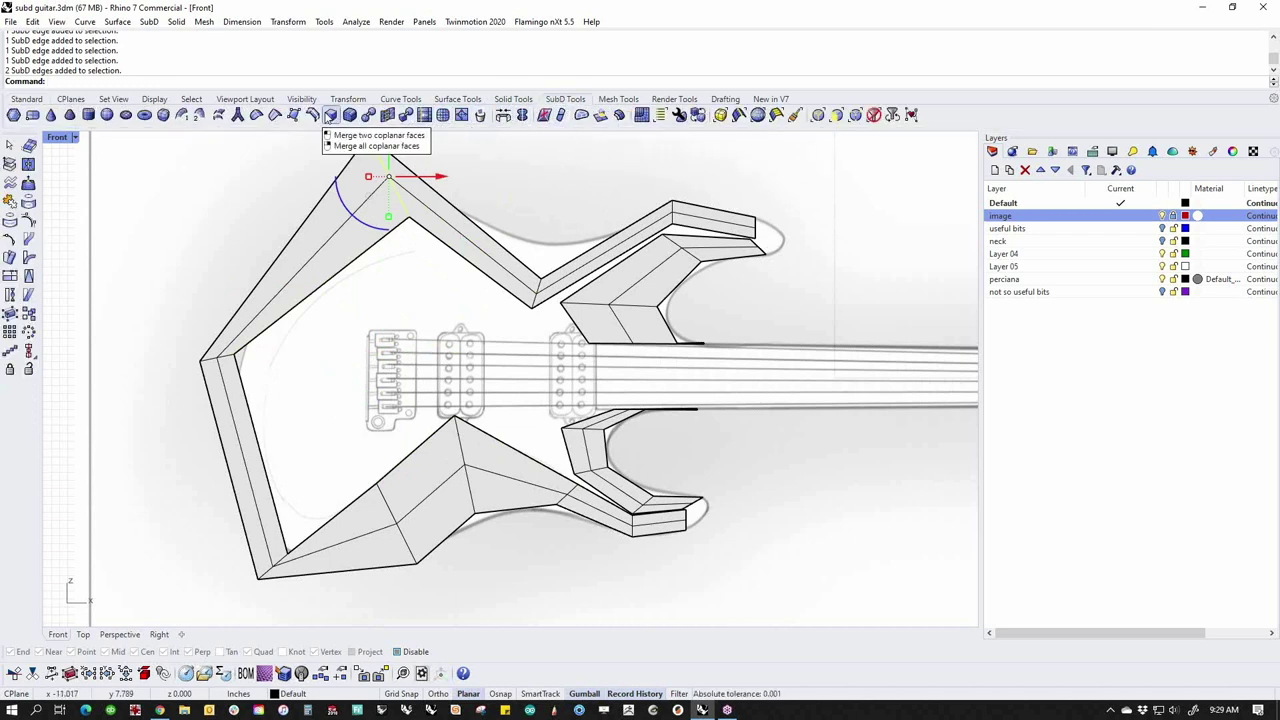
{"action": "left_click", "coordinate": [313, 116]}
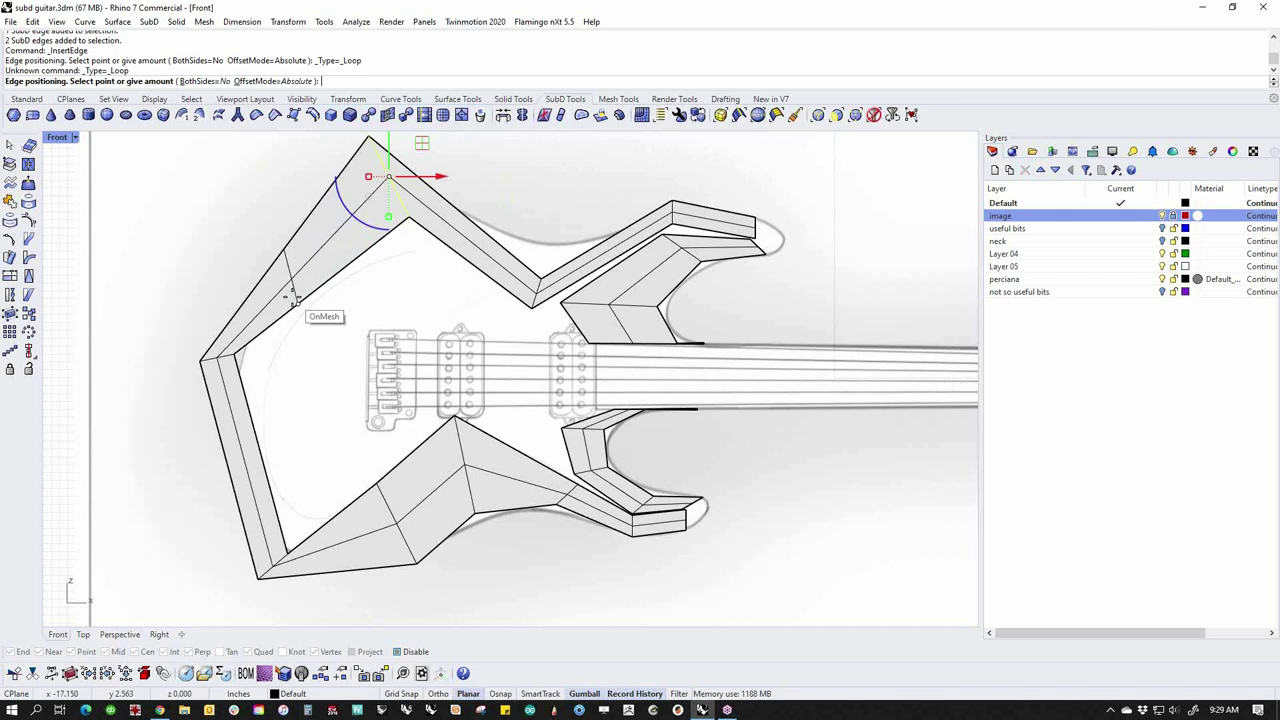
{"action": "left_click", "coordinate": [294, 302]}
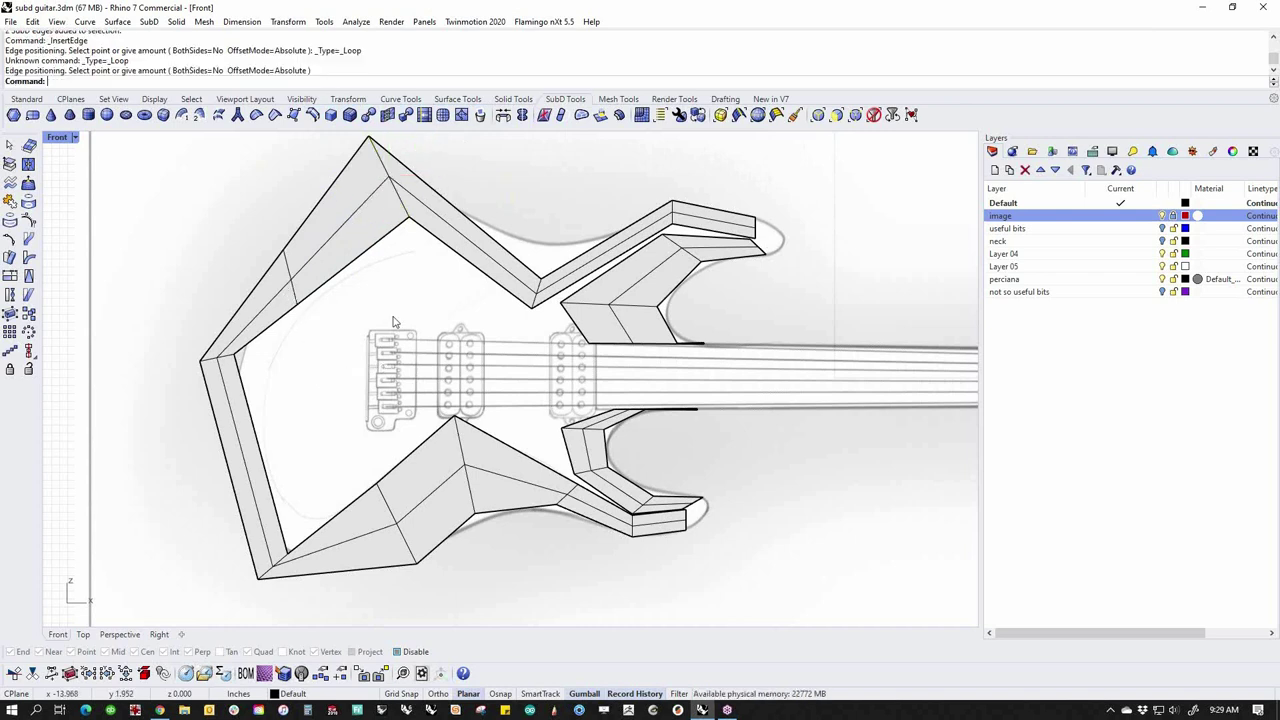
Bridge the two inner edges of the upper body frame to the two of the lower frame with 2 joined segments
{"action": "left_click", "coordinate": [444, 441]}
{"action": "left_click", "coordinate": [479, 439], "text": "shift"}
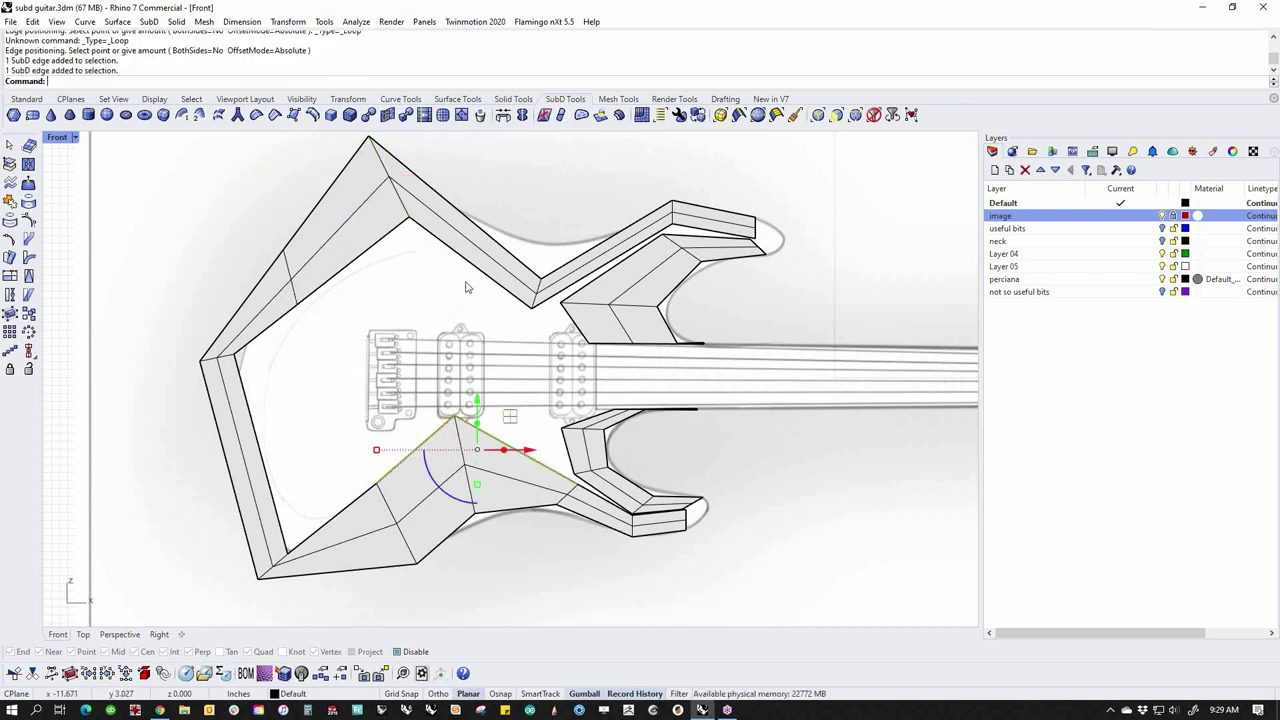
{"action": "left_click", "coordinate": [466, 270], "text": "shift"}
{"action": "left_click", "coordinate": [370, 254], "text": "shift"}
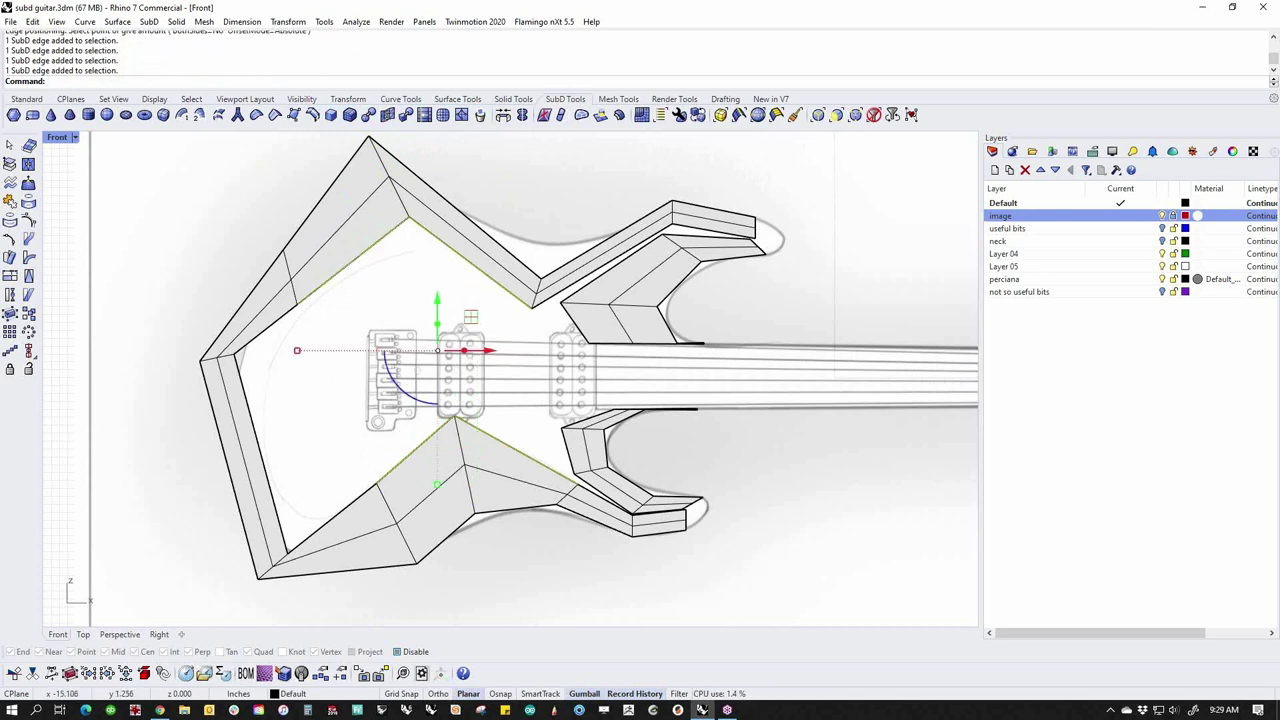
{"action": "type", "text": "Bridge"}
{"action": "key", "text": "Return"}
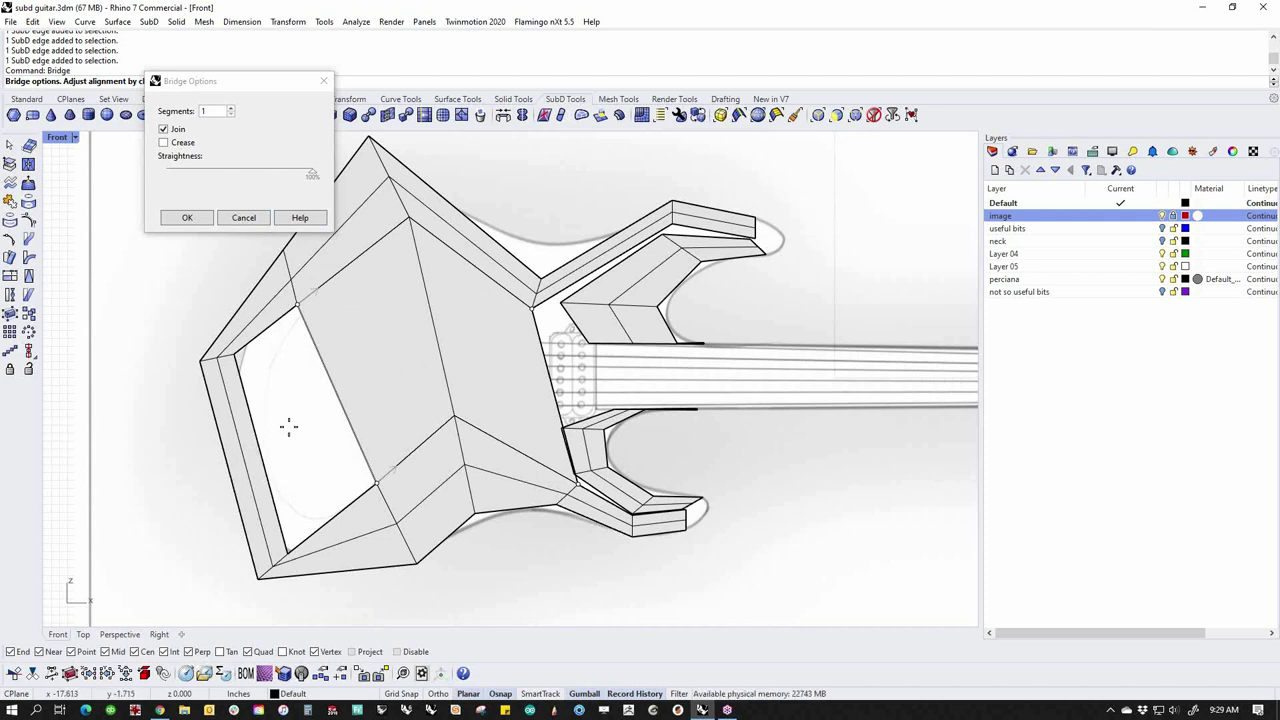
{"action": "left_click", "coordinate": [231, 109]}
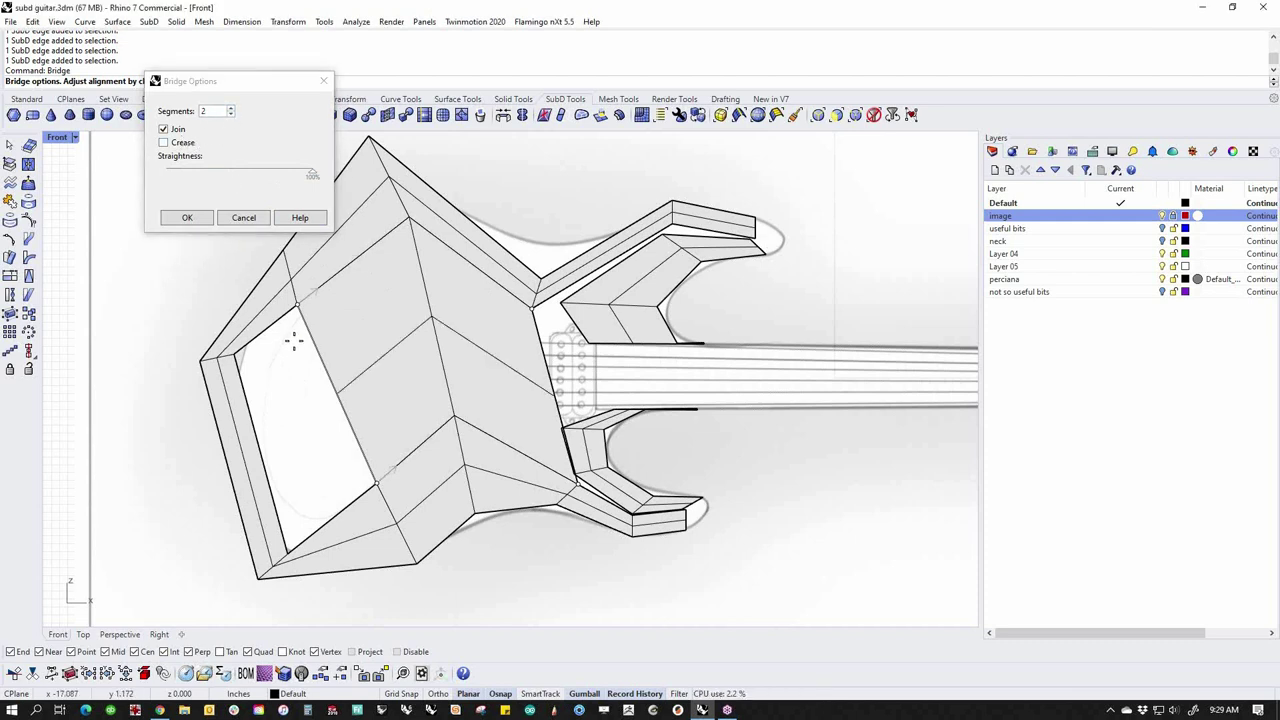
{"action": "left_click", "coordinate": [189, 218]}
{"action": "right_click_drag", "start_coordinate": [506, 437], "coordinate": [488, 425]}
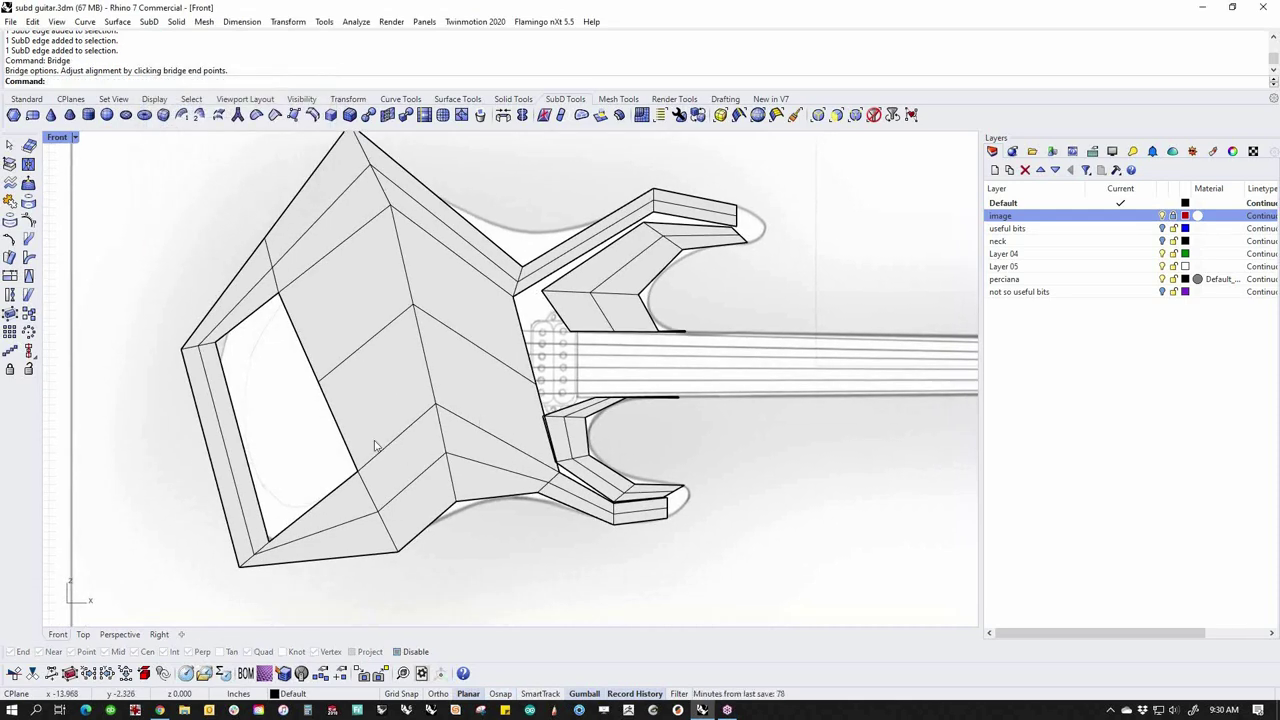
{"action": "scroll", "coordinate": [210, 348], "scroll_direction": "up", "scroll_amount": 4}
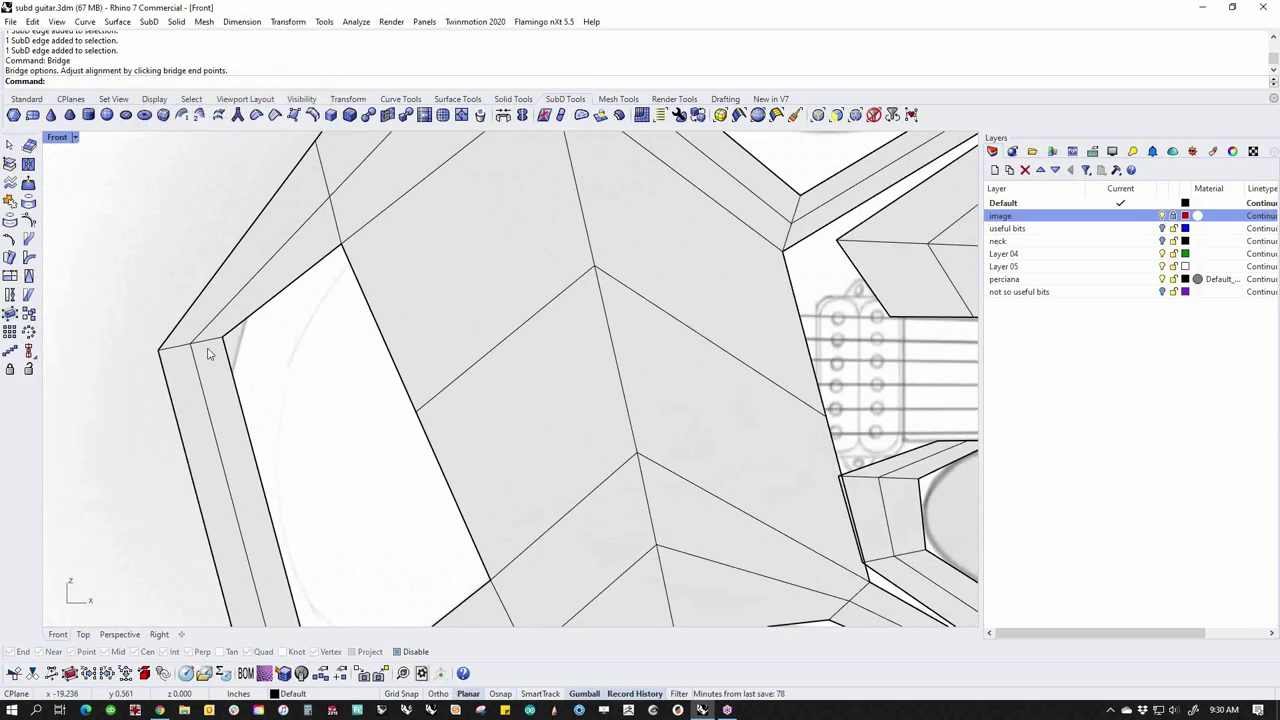
{"action": "left_click", "coordinate": [210, 352], "text": "ctrl+shift"}
{"action": "left_click", "coordinate": [300, 418]}
{"action": "double_click", "coordinate": [211, 352], "text": "ctrl+shift"}
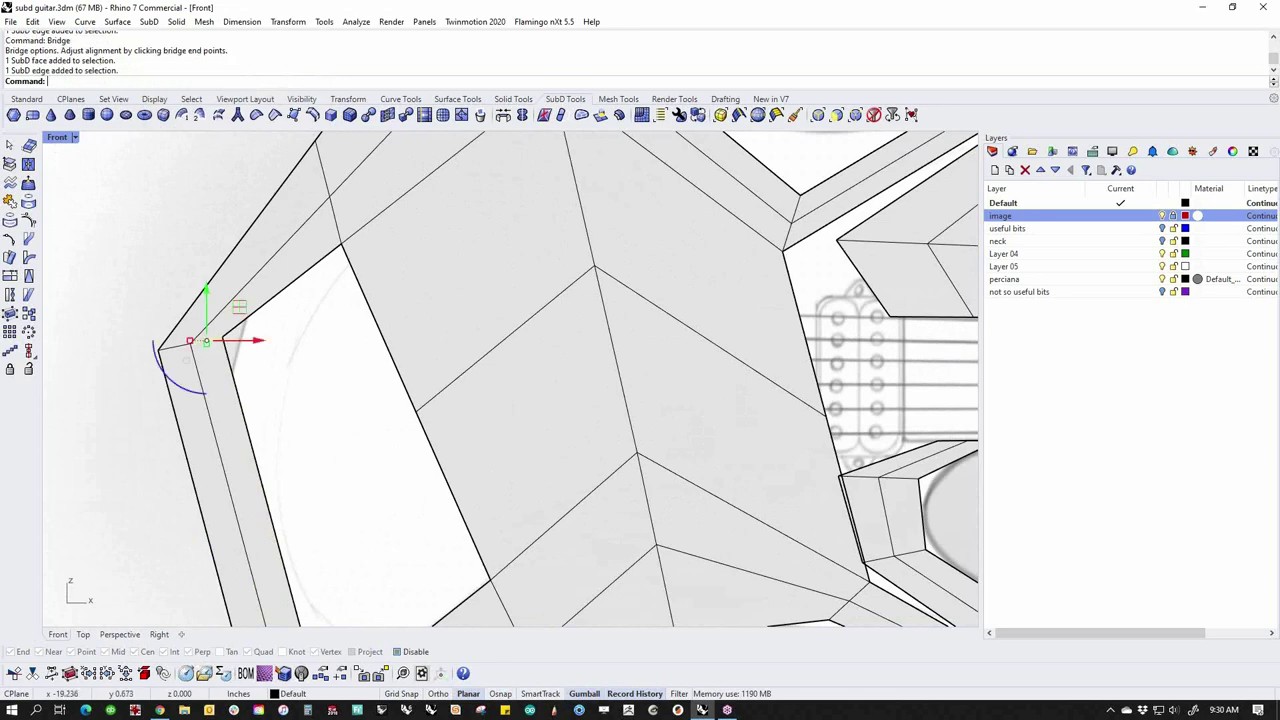
{"action": "left_click", "coordinate": [313, 115]}
{"action": "scroll", "coordinate": [285, 393], "scroll_direction": "down", "scroll_amount": 6}
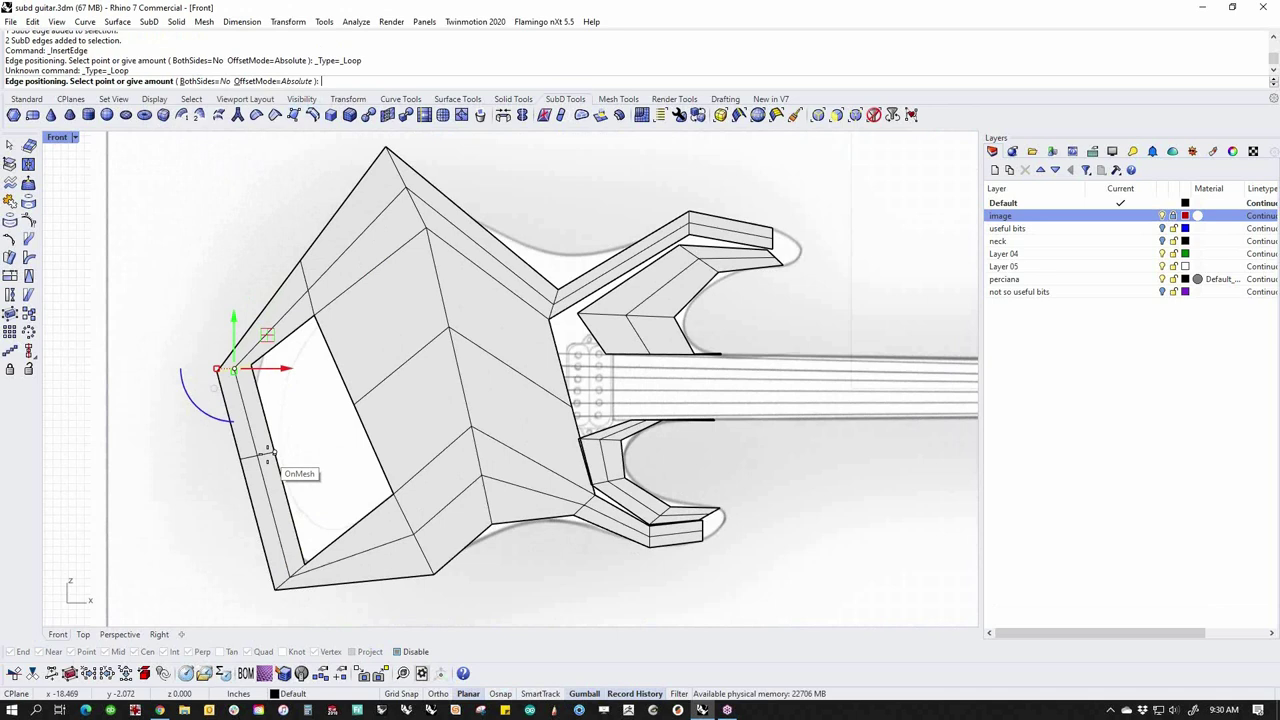
{"action": "key", "text": "Escape"}
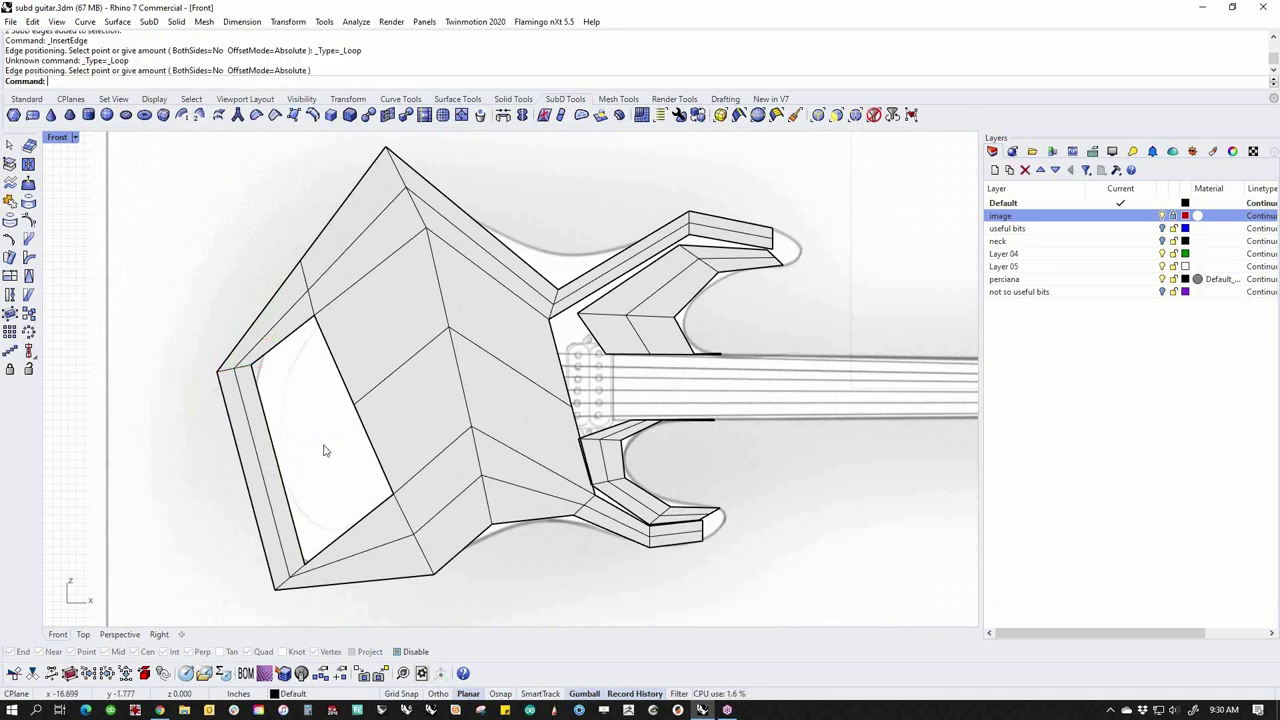
Insert an edge across the middle of the body's left end strip, offset from the strip's upper cross edges
{"action": "left_click", "coordinate": [244, 367], "text": "ctrl+shift"}
{"action": "left_click", "coordinate": [227, 370], "text": "ctrl+shift"}
{"action": "right_click", "coordinate": [250, 385]}
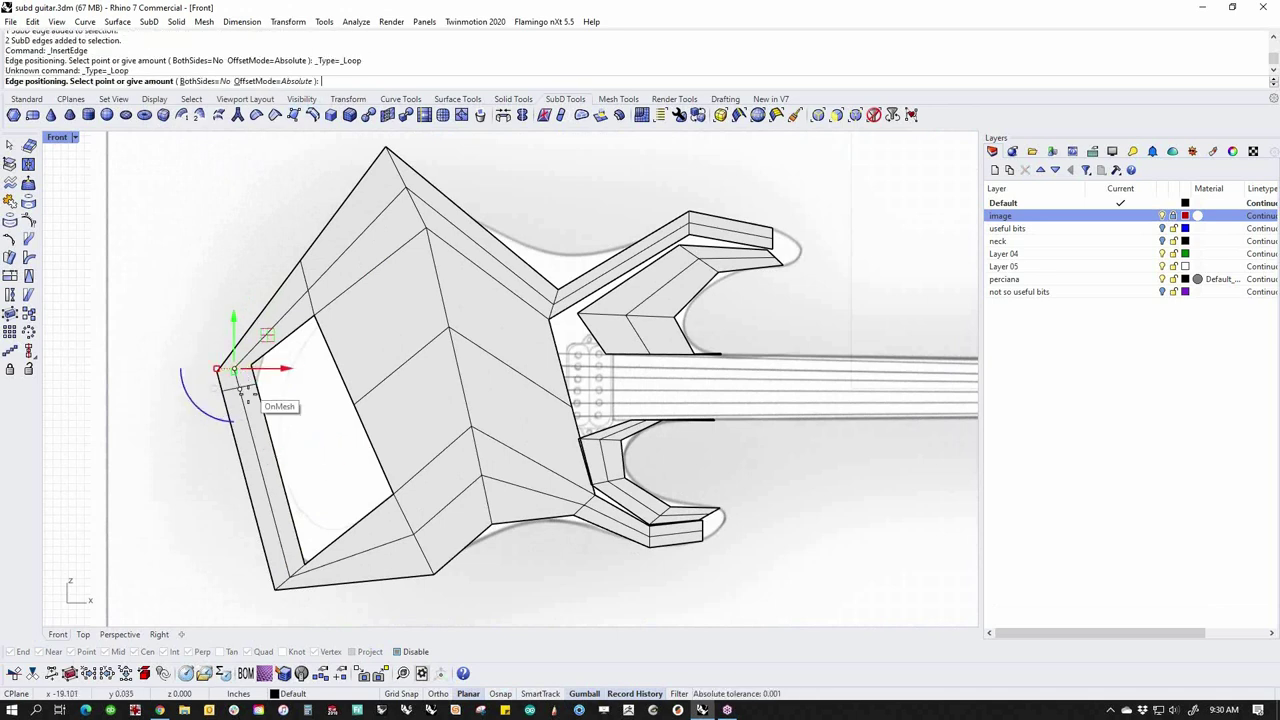
{"action": "left_click", "coordinate": [271, 456]}
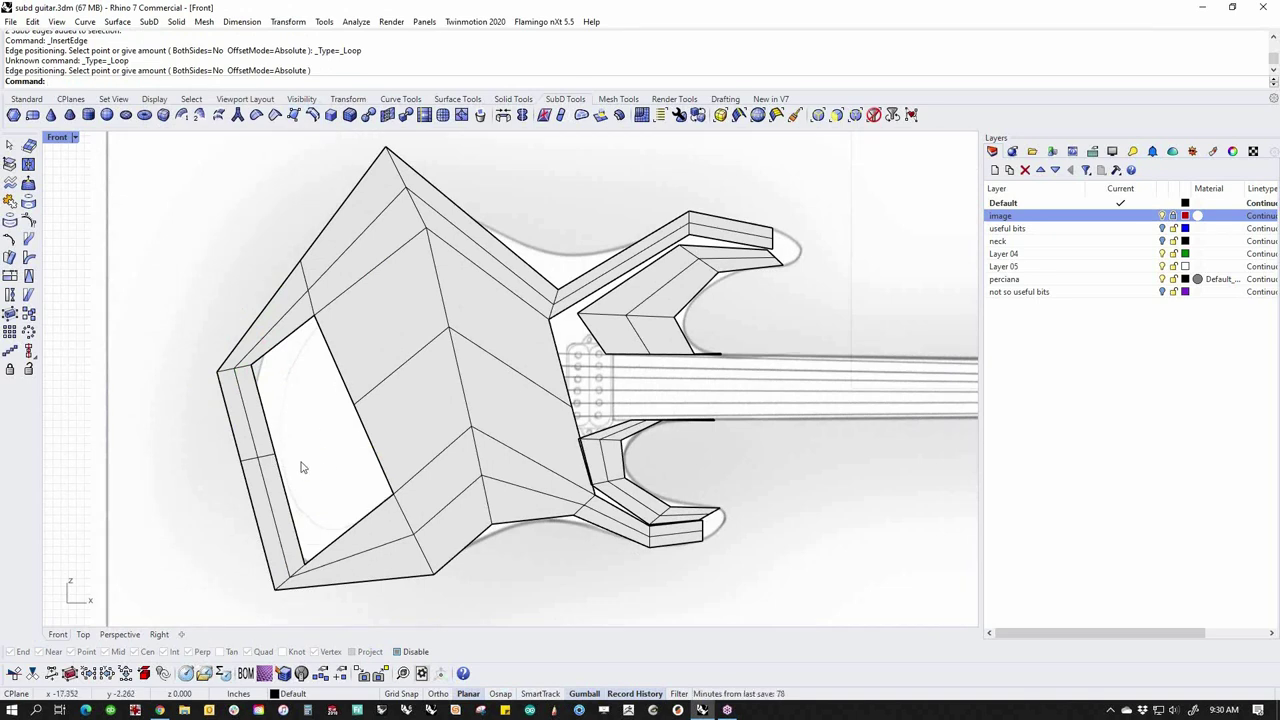
Bridge the left strip's two inner edges to the central panel's two facing edges with a single joined segment
{"action": "left_click", "coordinate": [271, 430], "text": "ctrl+shift"}
{"action": "left_click", "coordinate": [287, 491], "text": "ctrl+shift"}
{"action": "left_click", "coordinate": [341, 385], "text": "ctrl+shift"}
{"action": "left_click", "coordinate": [372, 444], "text": "ctrl+shift"}
{"action": "type", "text": "Bridge"}
{"action": "key", "text": "Return"}
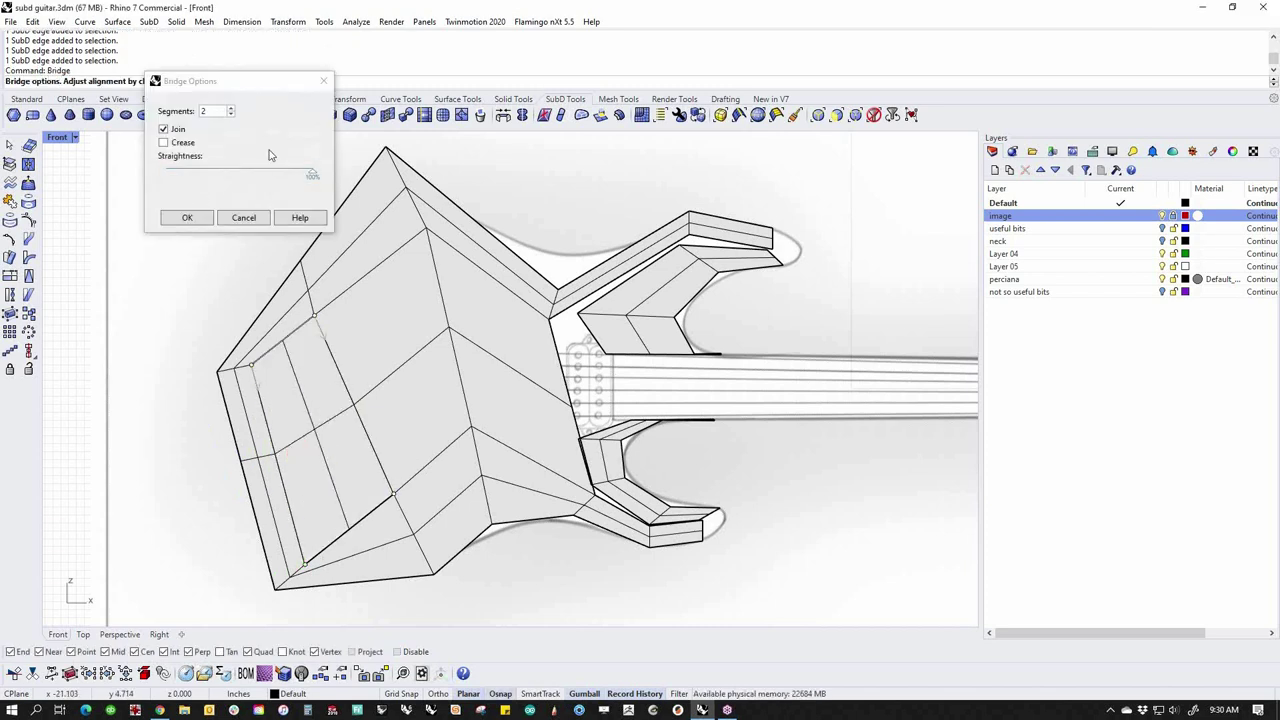
{"action": "left_click", "coordinate": [187, 218]}
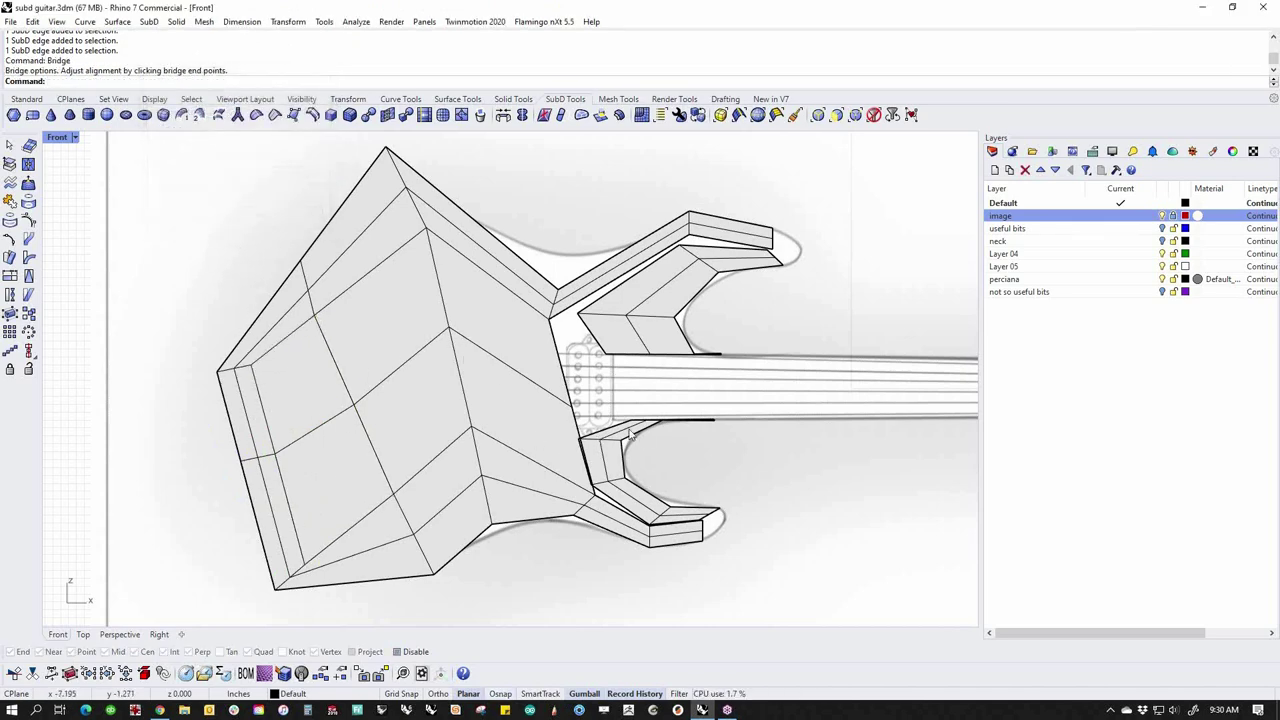
Move the middle vertex of the central panel's neck-side boundary slightly left, away from the lower cutaway piece
{"action": "scroll", "coordinate": [633, 470], "scroll_direction": "up", "scroll_amount": 5}
{"action": "scroll", "coordinate": [487, 457], "scroll_direction": "up", "scroll_amount": 3}
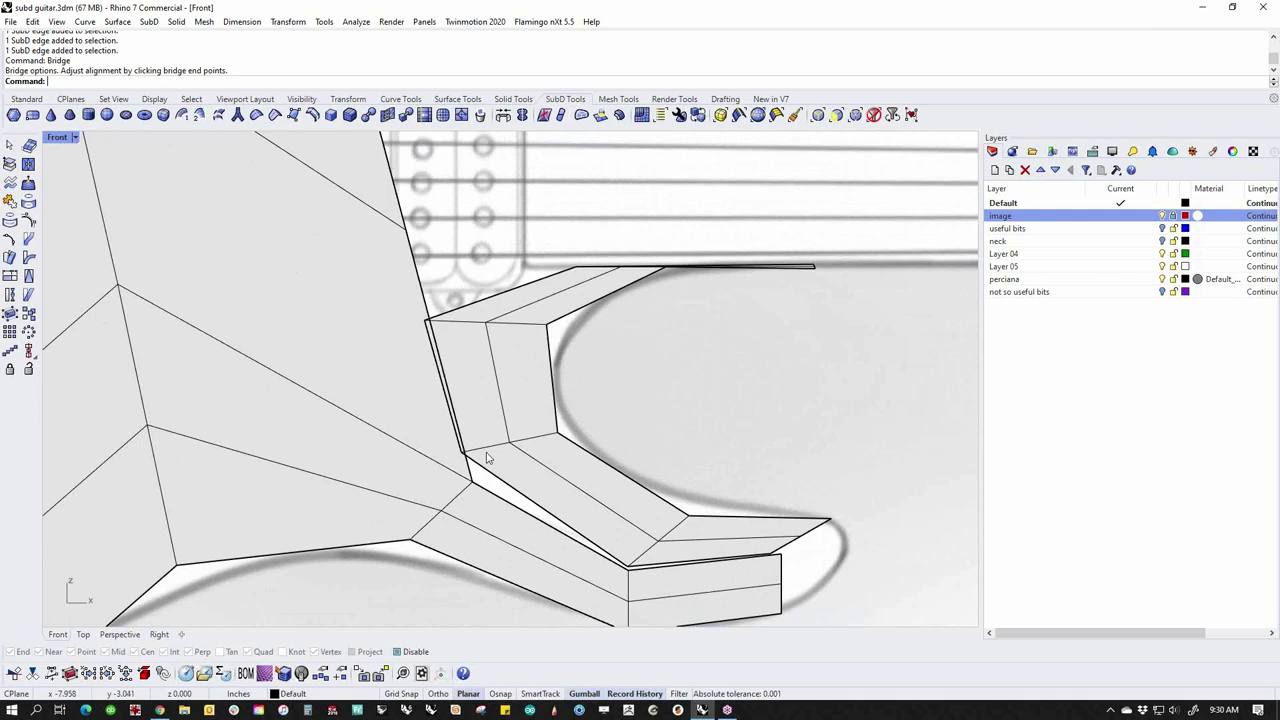
{"action": "scroll", "coordinate": [487, 460], "scroll_direction": "down", "scroll_amount": 5}
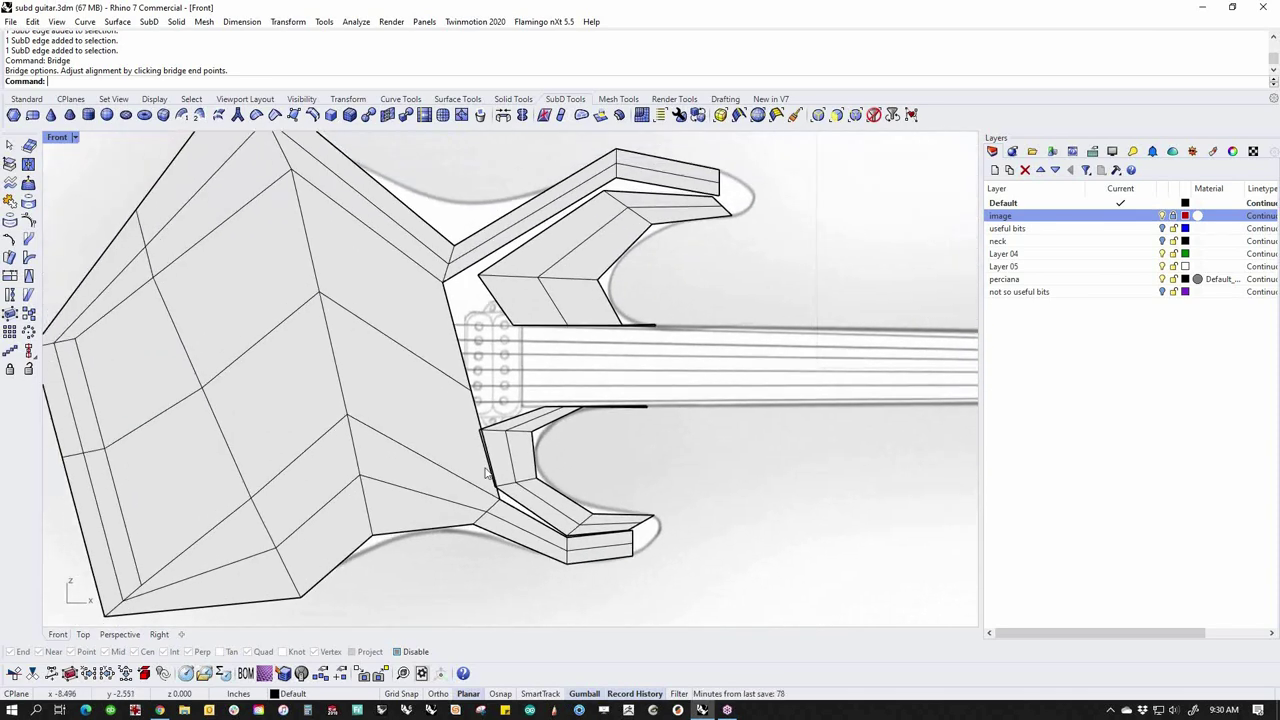
{"action": "left_click", "coordinate": [473, 410]}
{"action": "left_click", "coordinate": [472, 381]}
{"action": "left_click", "coordinate": [677, 508]}
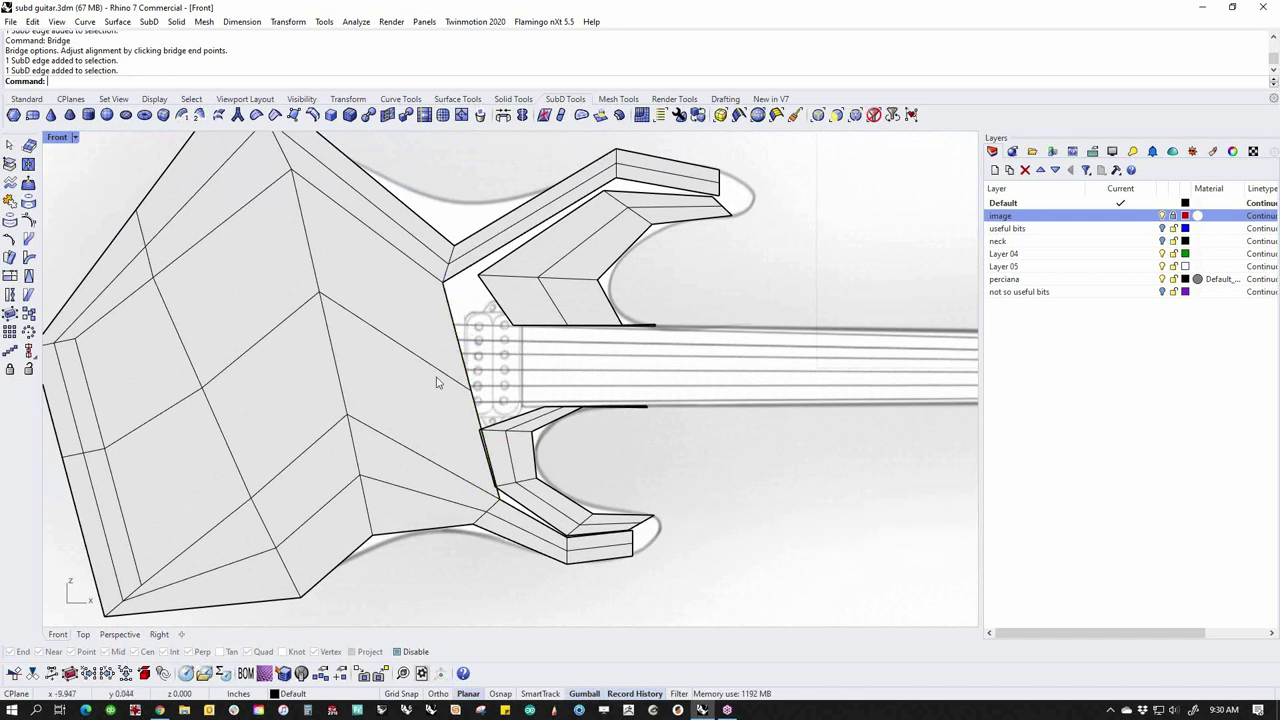
{"action": "left_click", "coordinate": [471, 391], "text": "ctrl+shift"}
{"action": "left_click_drag", "start_coordinate": [470, 391], "coordinate": [453, 397]}
{"action": "left_click", "coordinate": [699, 513]}
Move the short cross edge at the central panel's lower neck-side corner up and left, clear of the cutaway piece
{"action": "scroll", "coordinate": [504, 505], "scroll_direction": "up", "scroll_amount": 8}
{"action": "left_click", "coordinate": [493, 493]}
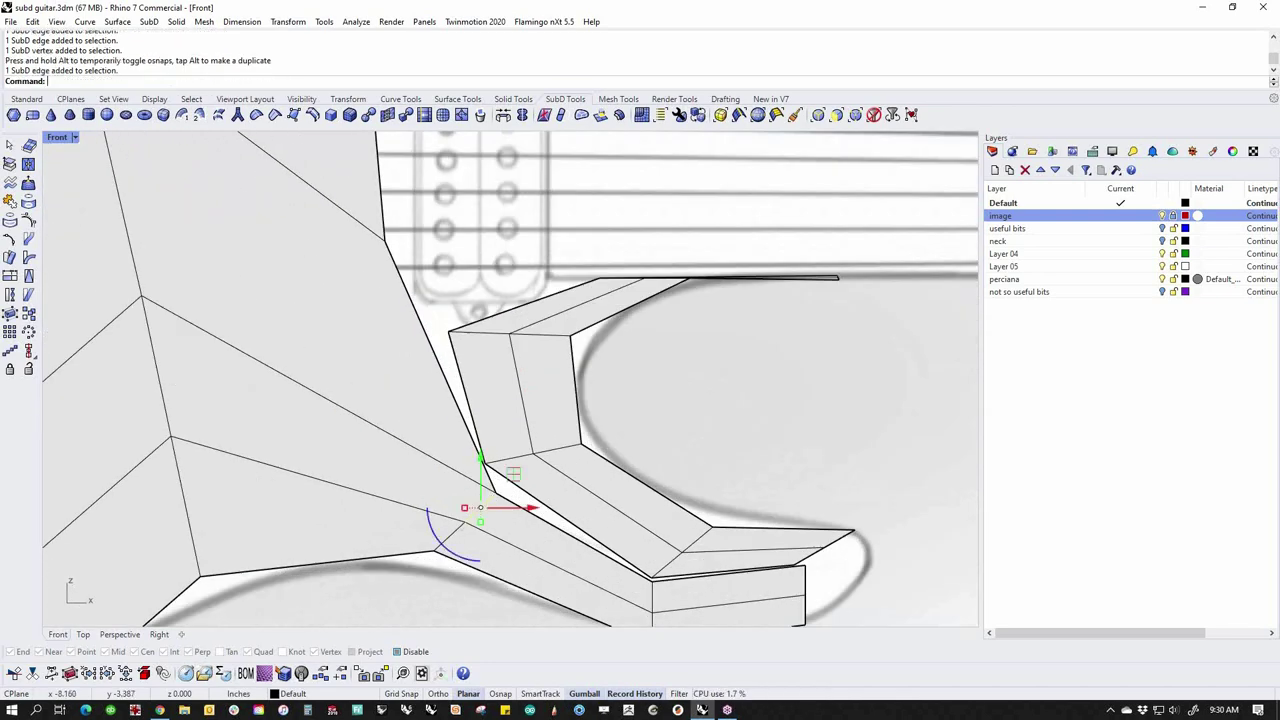
{"action": "left_click_drag", "start_coordinate": [493, 493], "coordinate": [457, 491]}
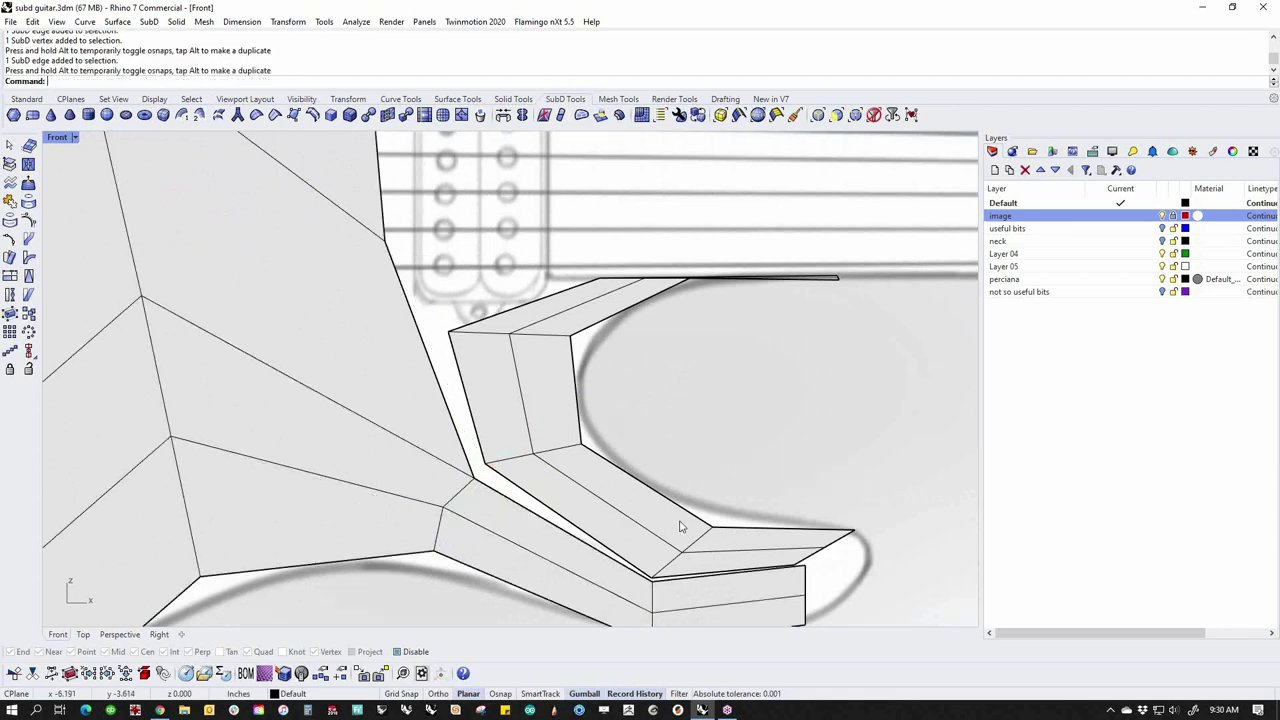
Move the lower corner vertex at the lower cutaway piece's tip right, in line with the end of the adjacent horn strip
{"action": "scroll", "coordinate": [760, 495], "scroll_direction": "up", "scroll_amount": 5}
{"action": "left_click", "coordinate": [741, 471]}
{"action": "left_click_drag", "start_coordinate": [741, 471], "coordinate": [777, 466]}
{"action": "left_click", "coordinate": [799, 503]}
{"action": "scroll", "coordinate": [182, 524], "scroll_direction": "up", "scroll_amount": 3}
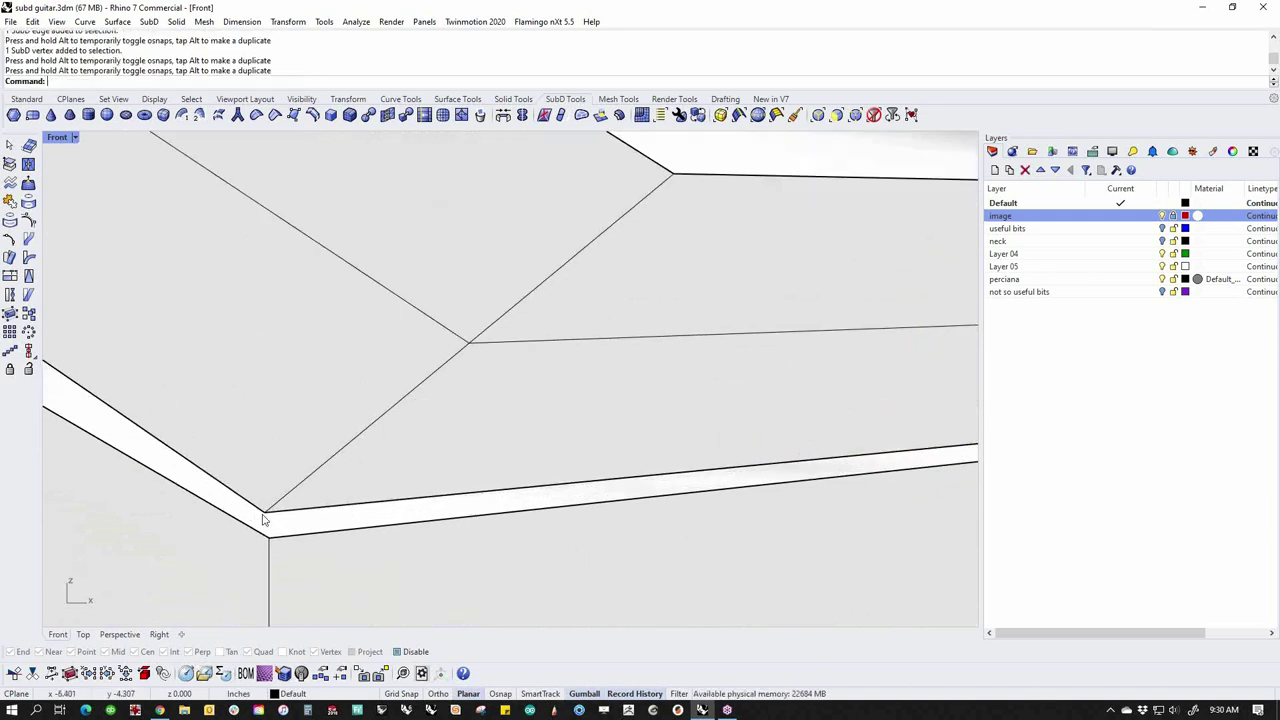
Nudge the lower cutaway piece's bend vertex slightly right to line up with the horn strip's facing corner
{"action": "left_click", "coordinate": [264, 515]}
{"action": "left_click_drag", "start_coordinate": [264, 521], "coordinate": [275, 521]}
{"action": "scroll", "coordinate": [420, 432], "scroll_direction": "down", "scroll_amount": 6}
{"action": "left_click", "coordinate": [540, 294]}
{"action": "scroll", "coordinate": [540, 300], "scroll_direction": "down", "scroll_amount": 4}
{"action": "right_click_drag", "start_coordinate": [535, 345], "coordinate": [571, 586]}
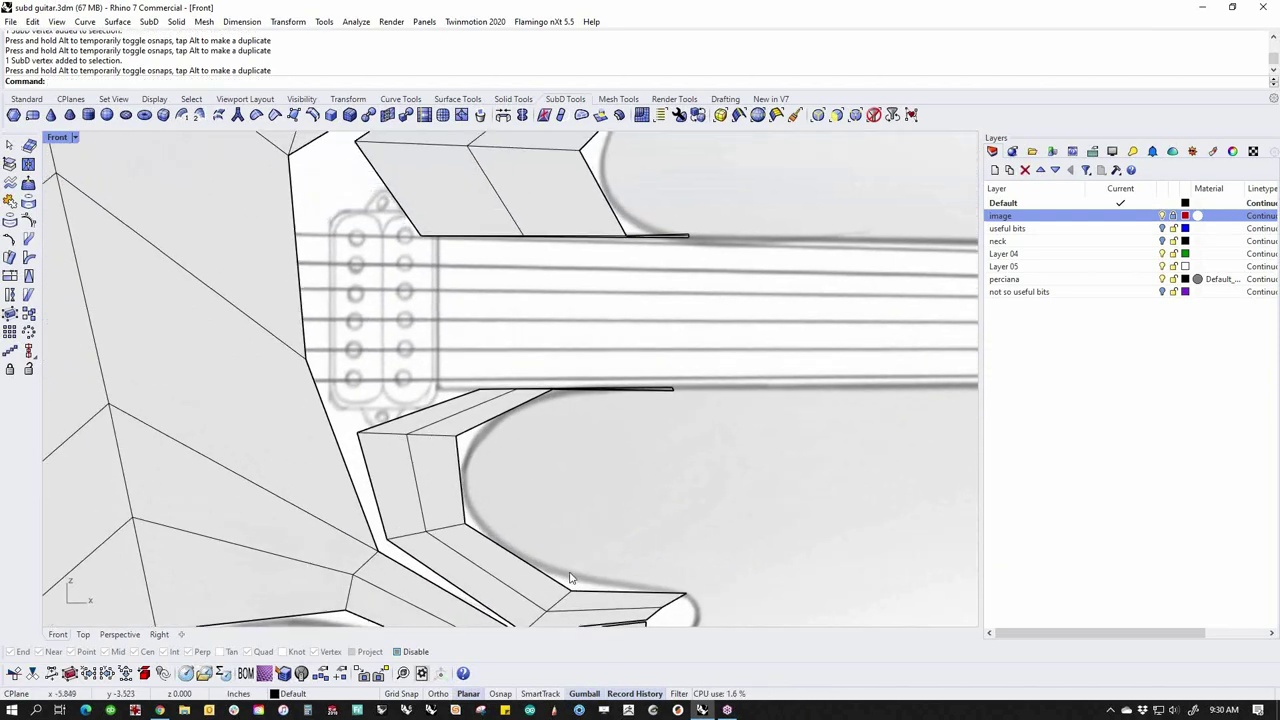
Move the middle vertex of the central panel's neck-side boundary straight down, just below the lowest string
{"action": "scroll", "coordinate": [360, 437], "scroll_direction": "up", "scroll_amount": 2}
{"action": "scroll", "coordinate": [360, 438], "scroll_direction": "up", "scroll_amount": 1}
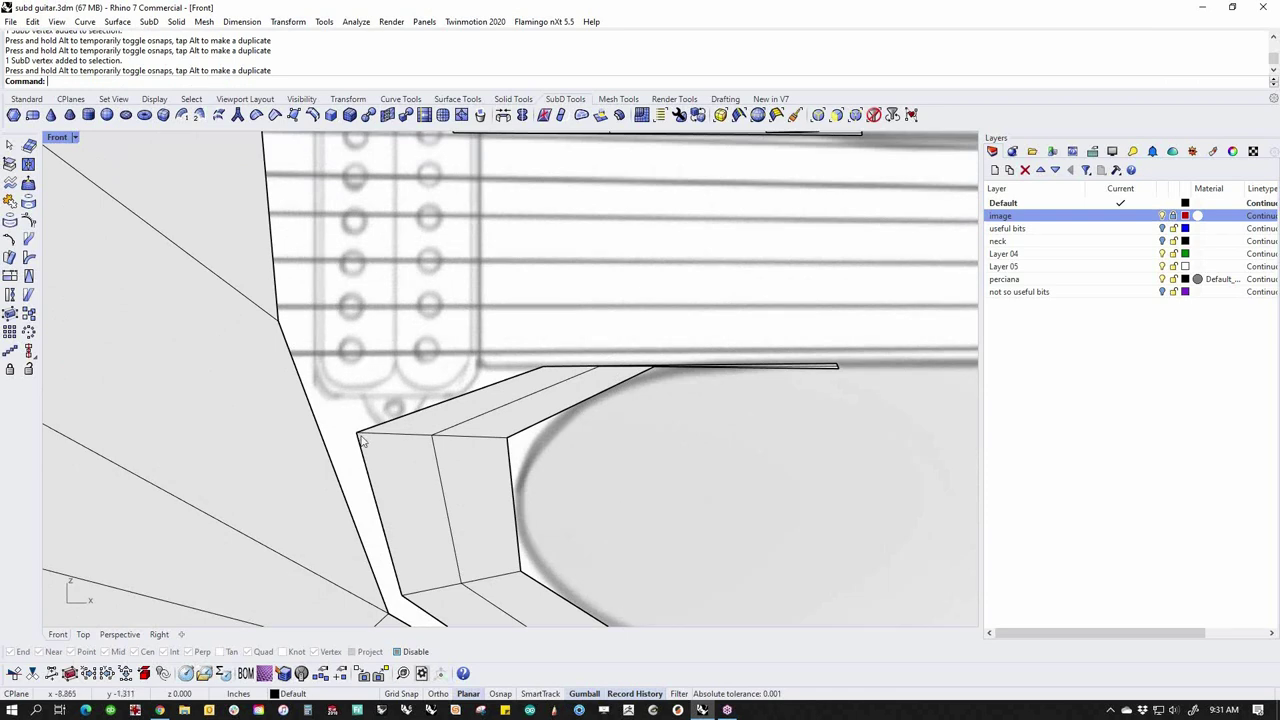
{"action": "left_click", "coordinate": [358, 437], "text": "ctrl+shift"}
{"action": "key", "text": "Escape"}
{"action": "left_click", "coordinate": [273, 323]}
{"action": "key", "text": "Escape"}
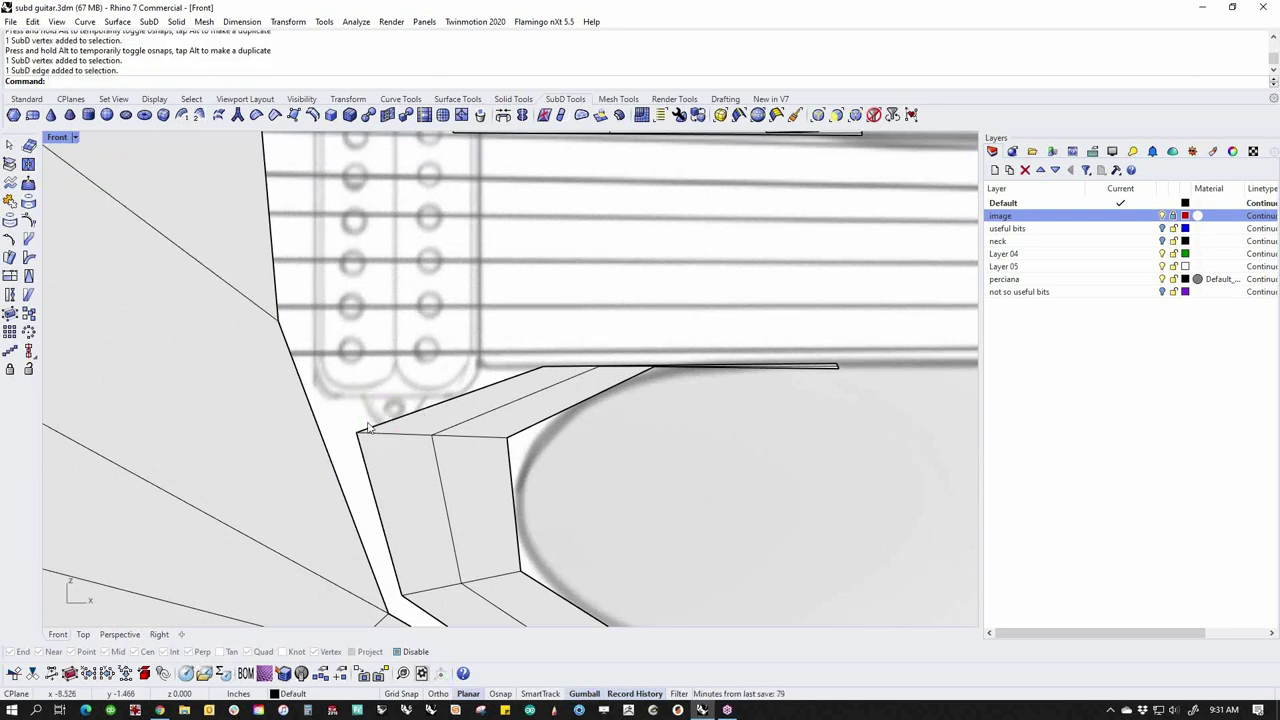
{"action": "left_click", "coordinate": [279, 321], "text": "ctrl+shift"}
{"action": "left_click_drag", "start_coordinate": [279, 321], "coordinate": [279, 386]}
{"action": "scroll", "coordinate": [586, 463], "scroll_direction": "down", "scroll_amount": 5}
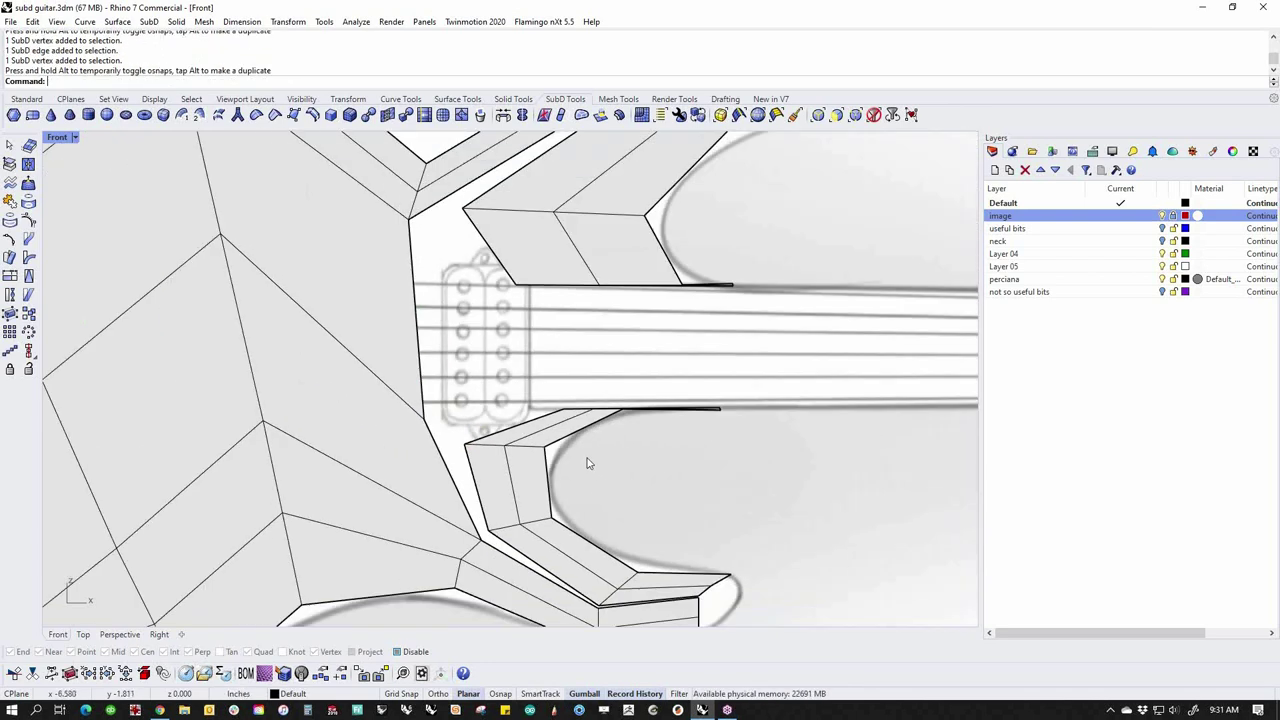
Examine the nearly overlapping edges of the lower cutaway piece's thin neck-side strip in the front view
{"action": "right_click_drag", "start_coordinate": [516, 382], "coordinate": [493, 408]}
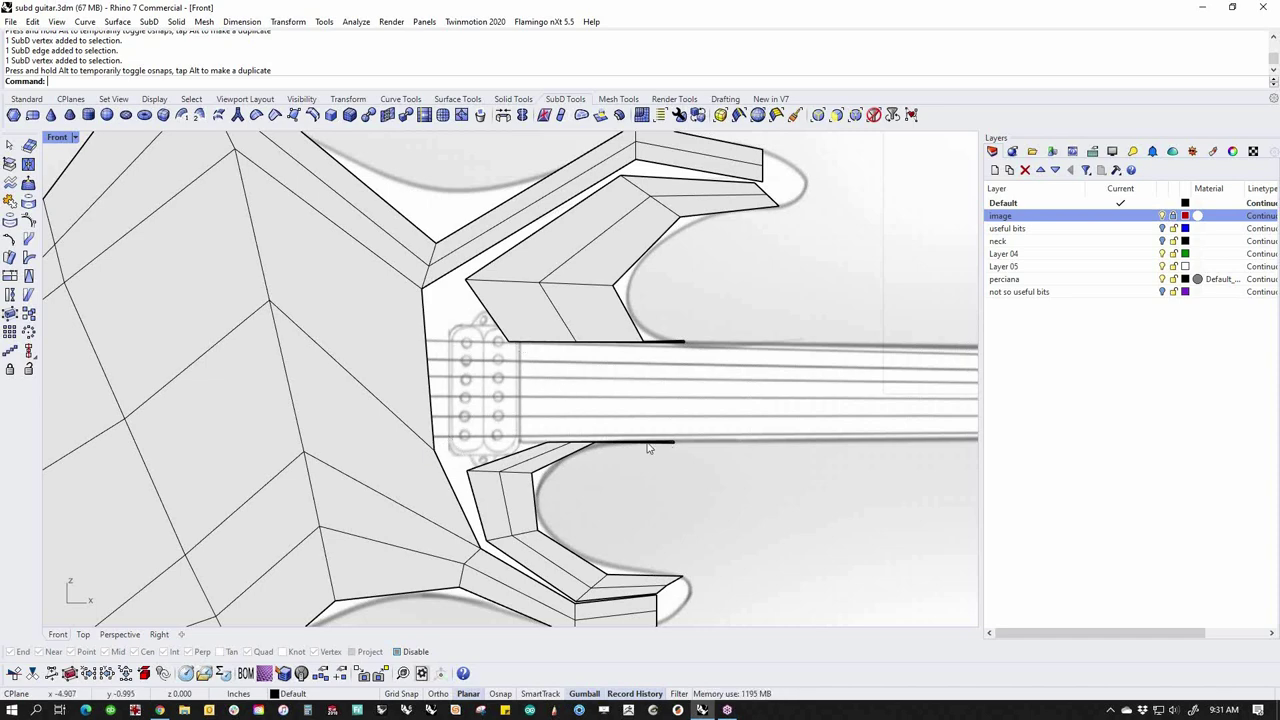
{"action": "scroll", "coordinate": [648, 448], "scroll_direction": "up", "scroll_amount": 5}
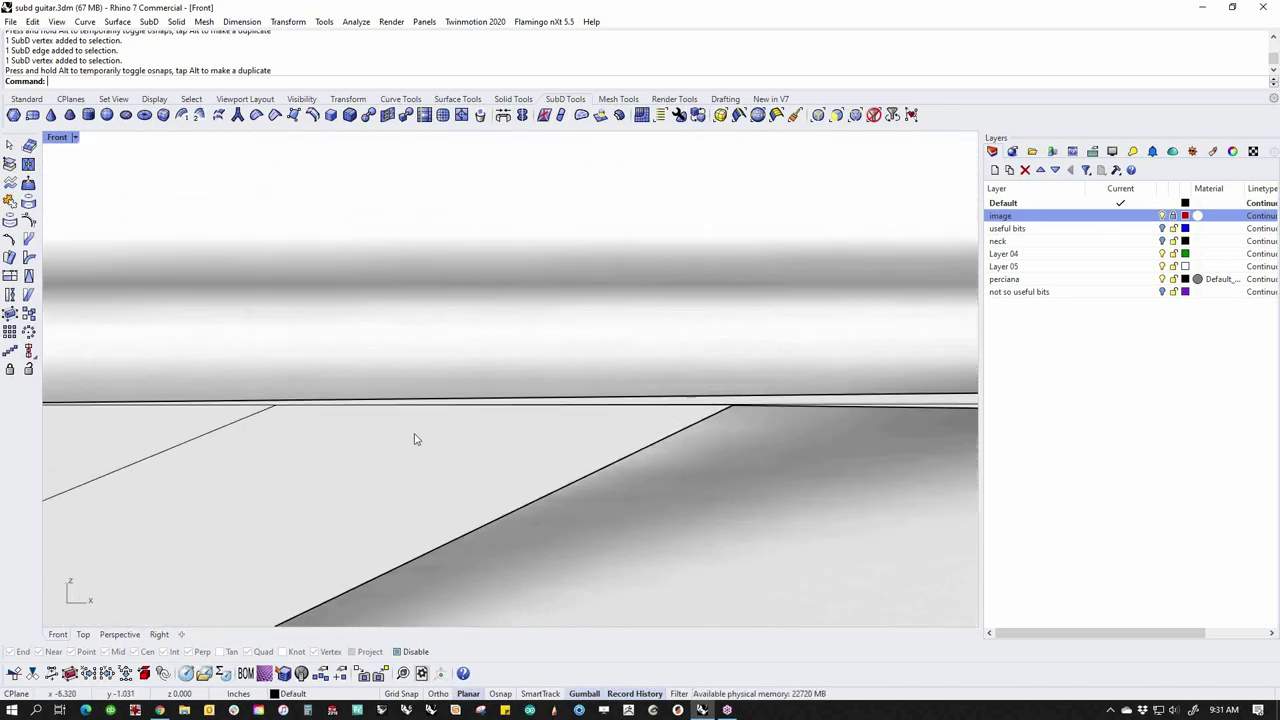
{"action": "scroll", "coordinate": [416, 439], "scroll_direction": "up", "scroll_amount": 1}
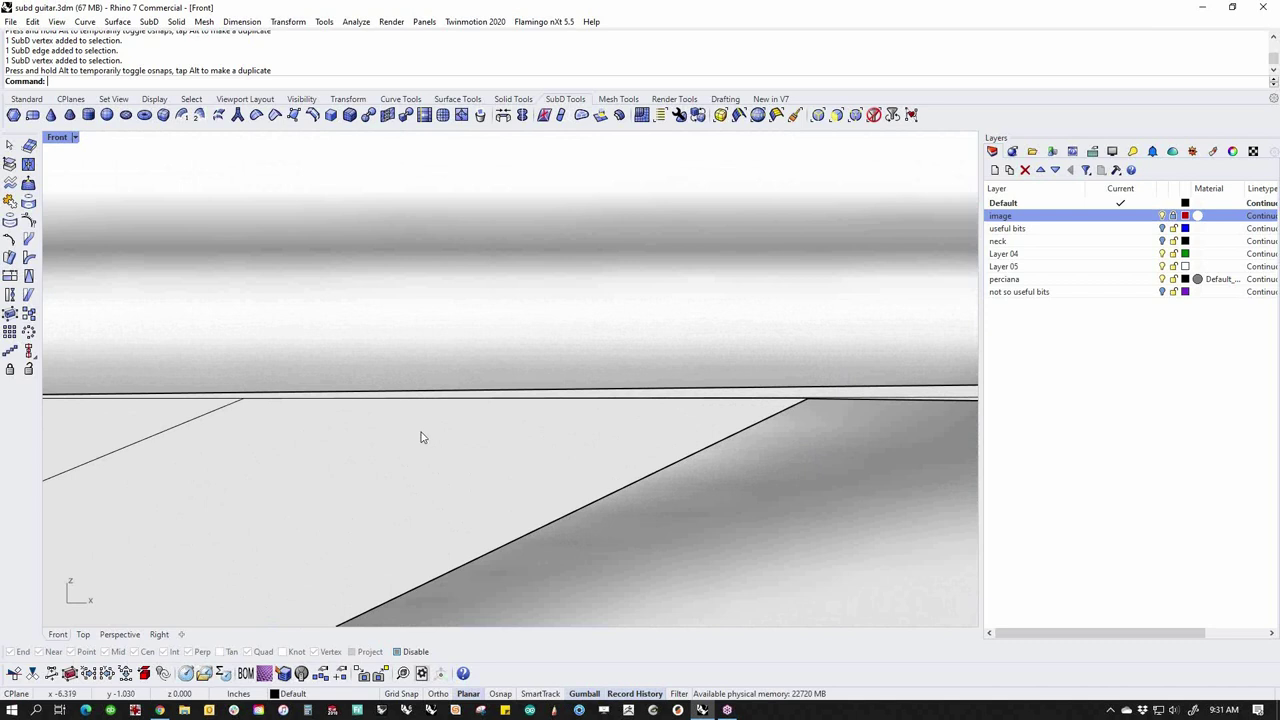
{"action": "left_click", "coordinate": [468, 400], "text": "ctrl+shift"}
{"action": "scroll", "coordinate": [471, 414], "scroll_direction": "down", "scroll_amount": 8}
{"action": "key", "text": "Escape"}
{"action": "right_click_drag", "start_coordinate": [705, 475], "coordinate": [305, 499]}
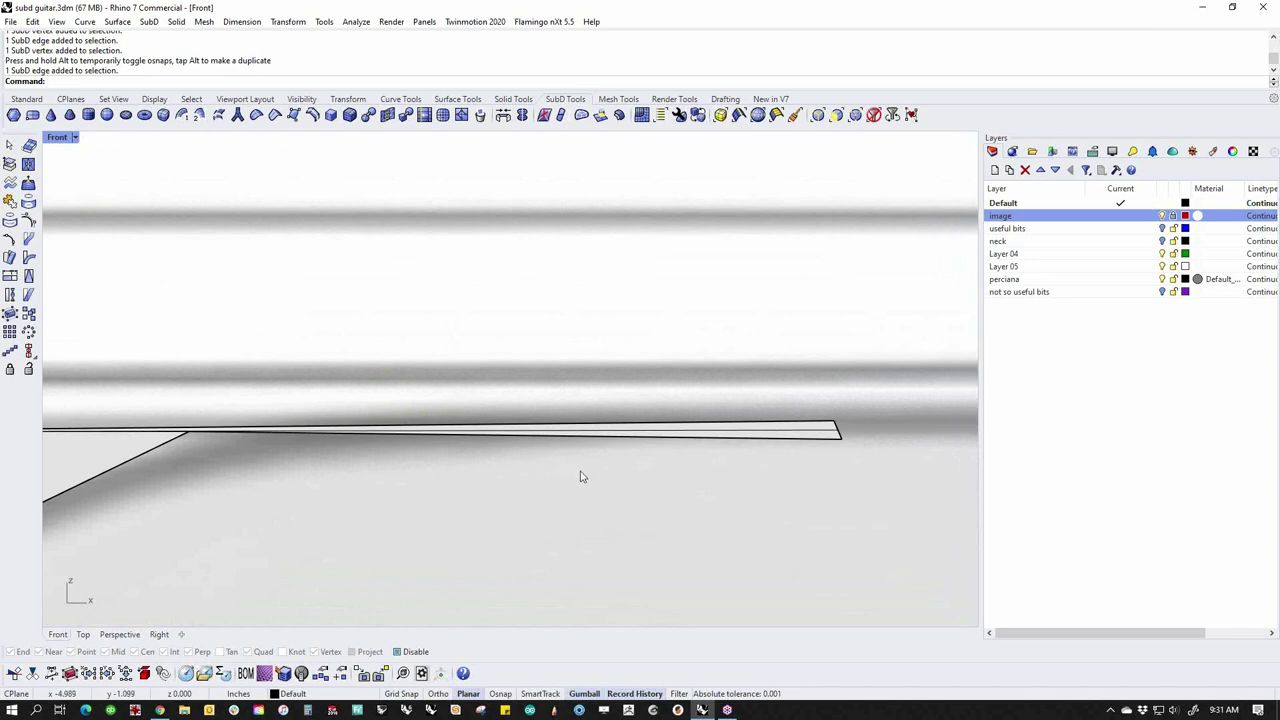
Check the individual edges of the lower cutaway piece's thin neck-side strip in the perspective view
{"action": "right_click", "coordinate": [583, 476]}
{"action": "type", "text": "p"}
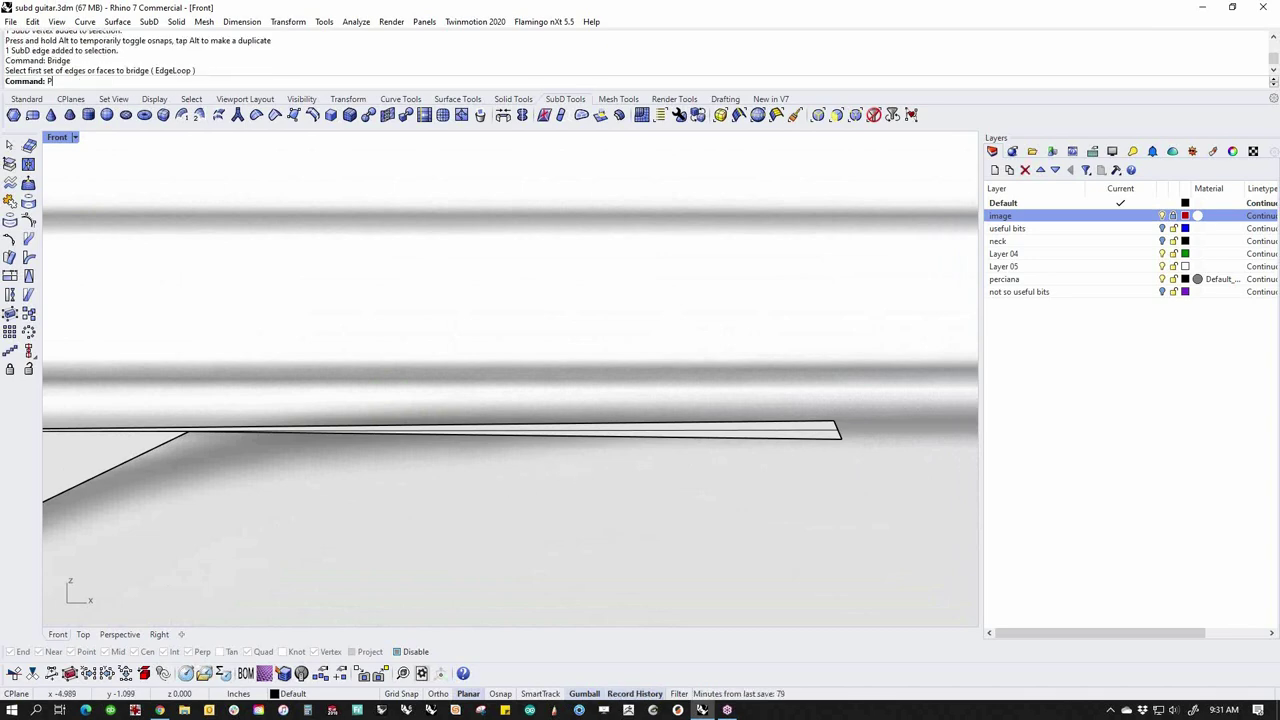
{"action": "key", "text": "Return"}
{"action": "scroll", "coordinate": [449, 414], "scroll_direction": "up", "scroll_amount": 10}
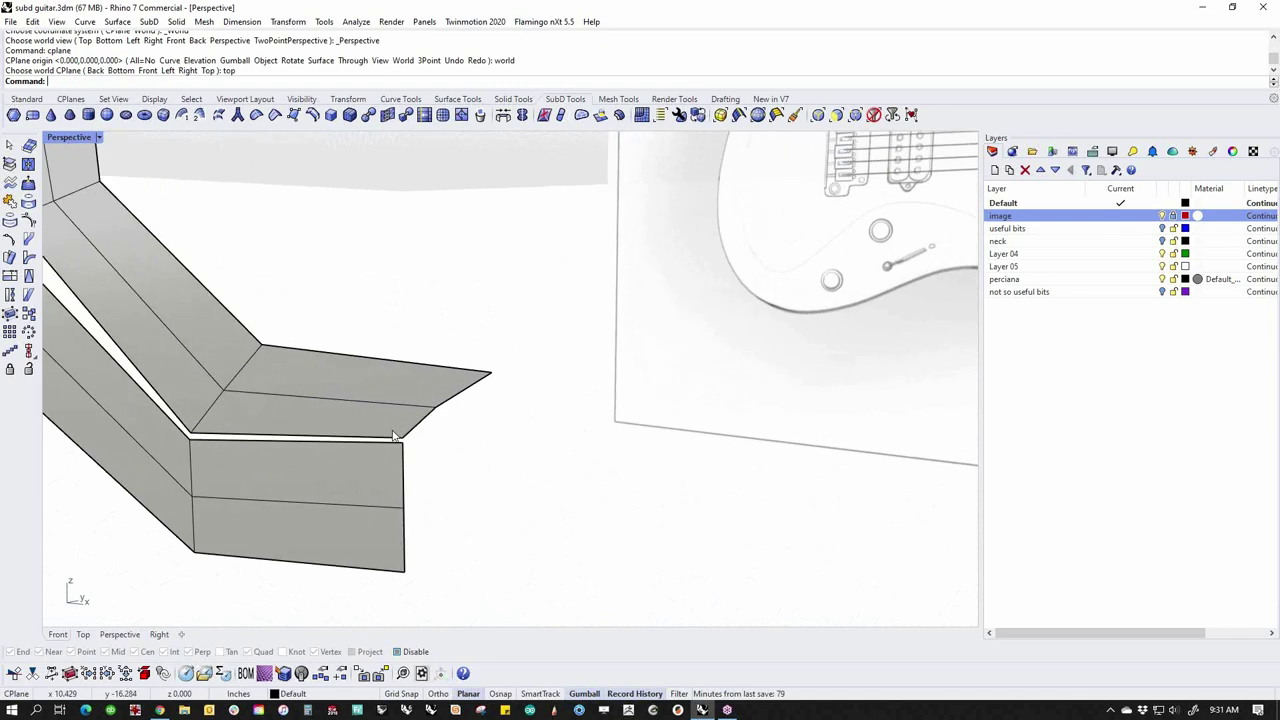
{"action": "scroll", "coordinate": [537, 372], "scroll_direction": "up", "scroll_amount": 3}
{"action": "right_click_drag", "start_coordinate": [510, 366], "coordinate": [760, 410], "text": "shift"}
{"action": "scroll", "coordinate": [657, 334], "scroll_direction": "up", "scroll_amount": 3}
{"action": "left_click", "coordinate": [656, 355], "text": "ctrl+shift"}
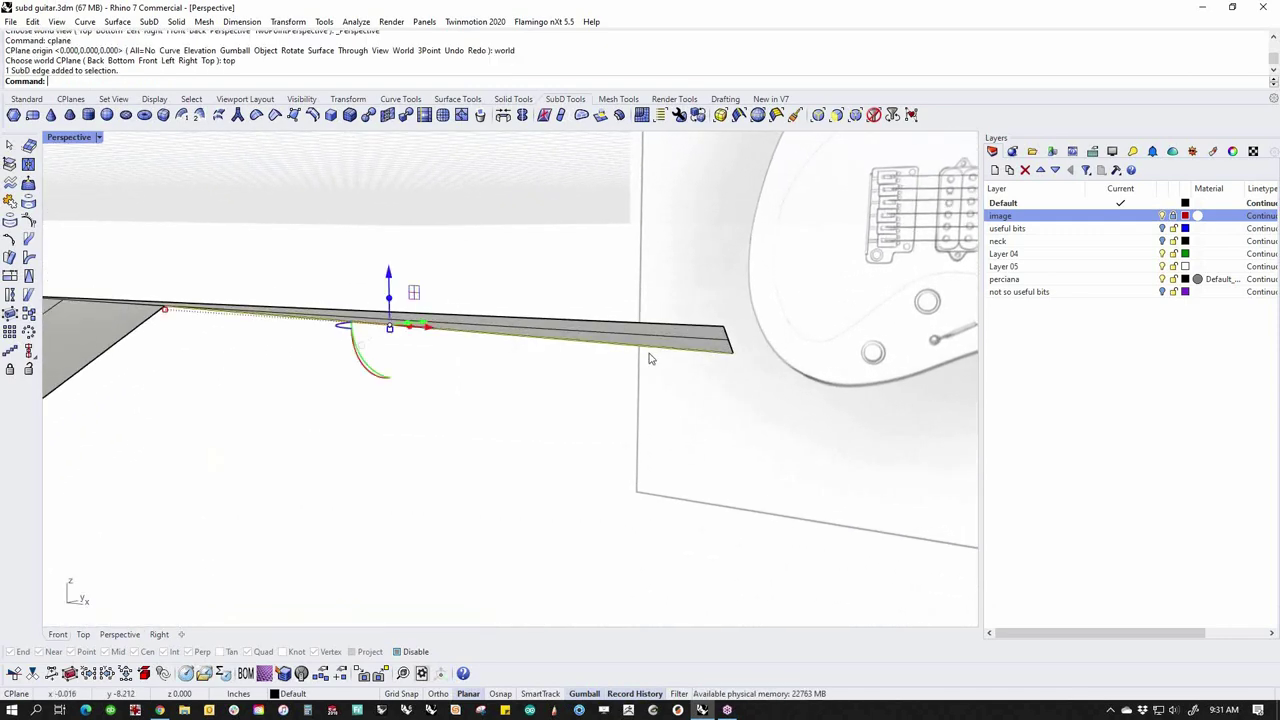
{"action": "left_click", "coordinate": [153, 324], "text": "ctrl+shift"}
{"action": "left_click", "coordinate": [424, 386]}
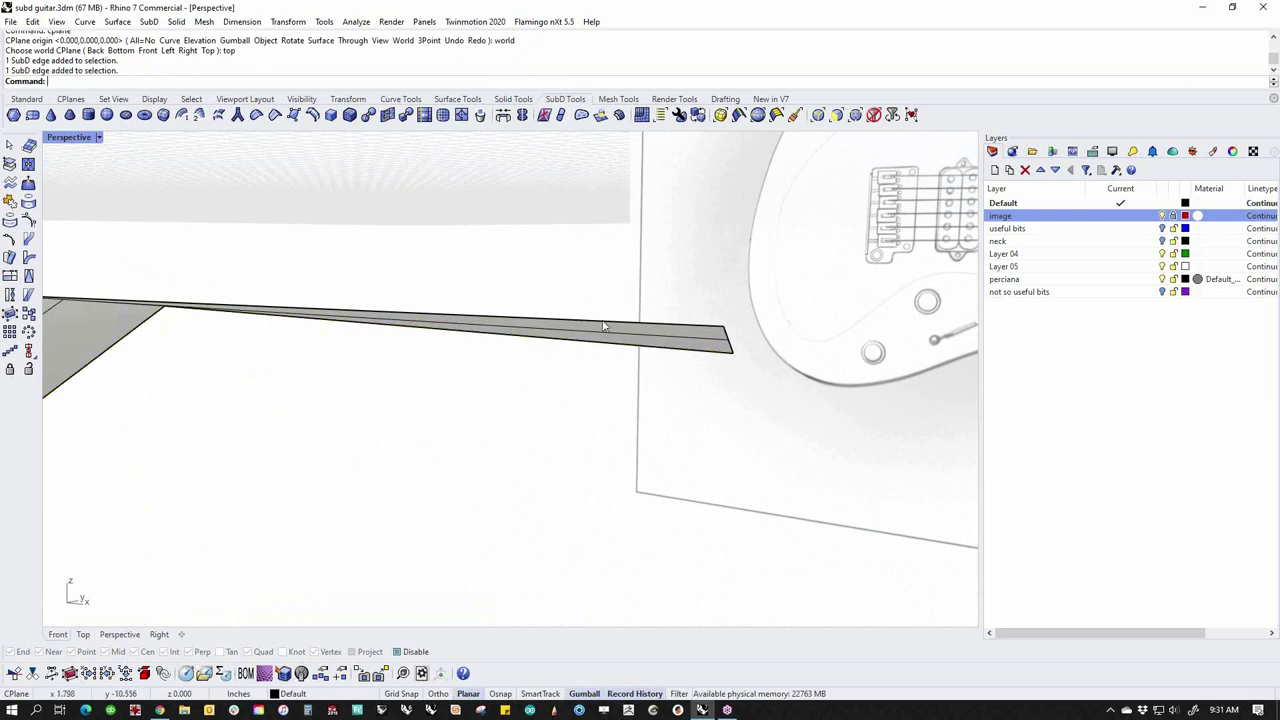
{"action": "left_click", "coordinate": [606, 323], "text": "ctrl+shift"}
{"action": "right_click_drag", "start_coordinate": [205, 360], "coordinate": [569, 383], "text": "shift"}
{"action": "left_click", "coordinate": [230, 320], "text": "ctrl+shift"}
{"action": "left_click", "coordinate": [531, 380]}
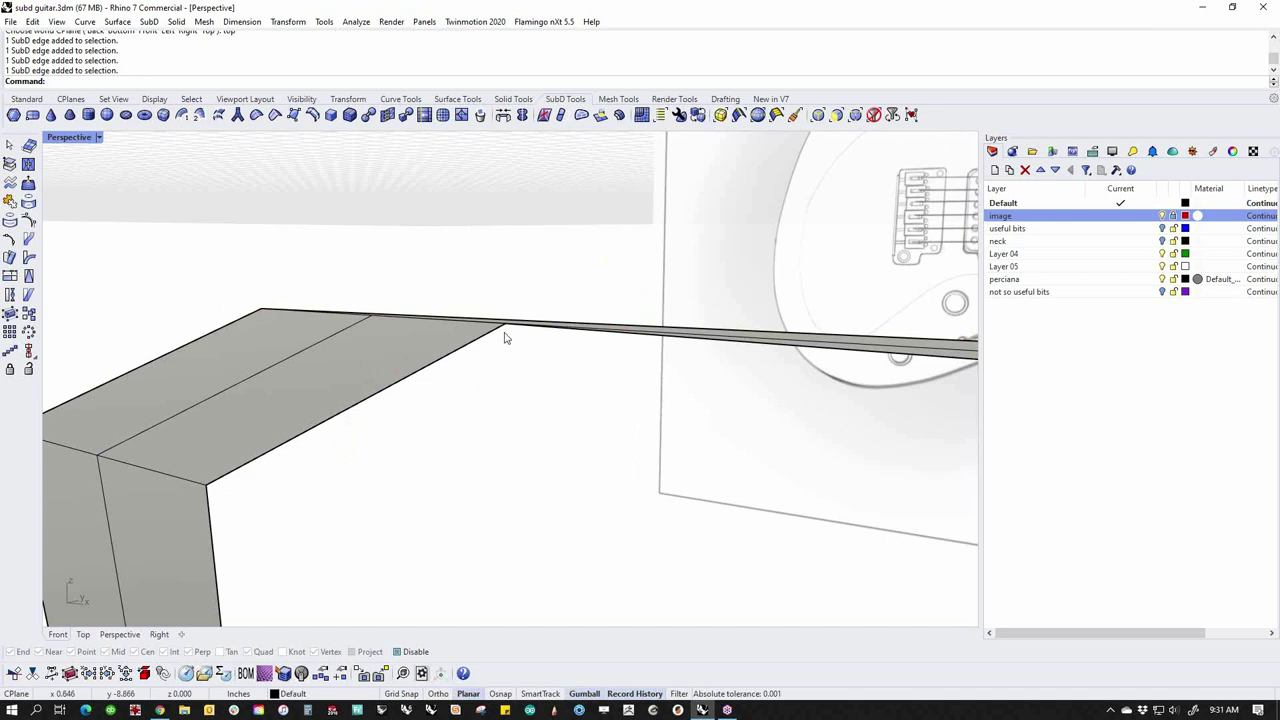
{"action": "scroll", "coordinate": [514, 331], "scroll_direction": "up", "scroll_amount": 2}
{"action": "right_click_drag", "start_coordinate": [375, 348], "coordinate": [440, 347]}
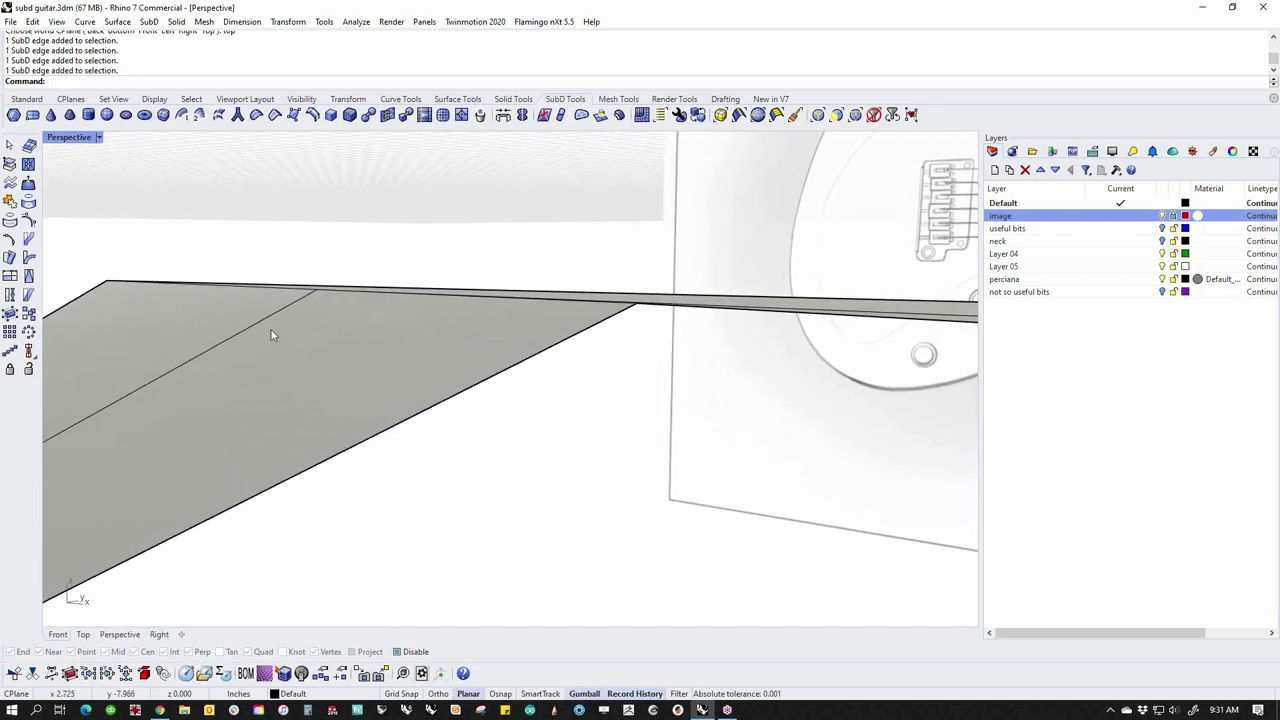
In the front view, move the lower cutaway piece's body-side vertex at the neck line up and right to widen the thin strip
{"action": "left_click", "coordinate": [105, 282], "text": "ctrl+shift"}
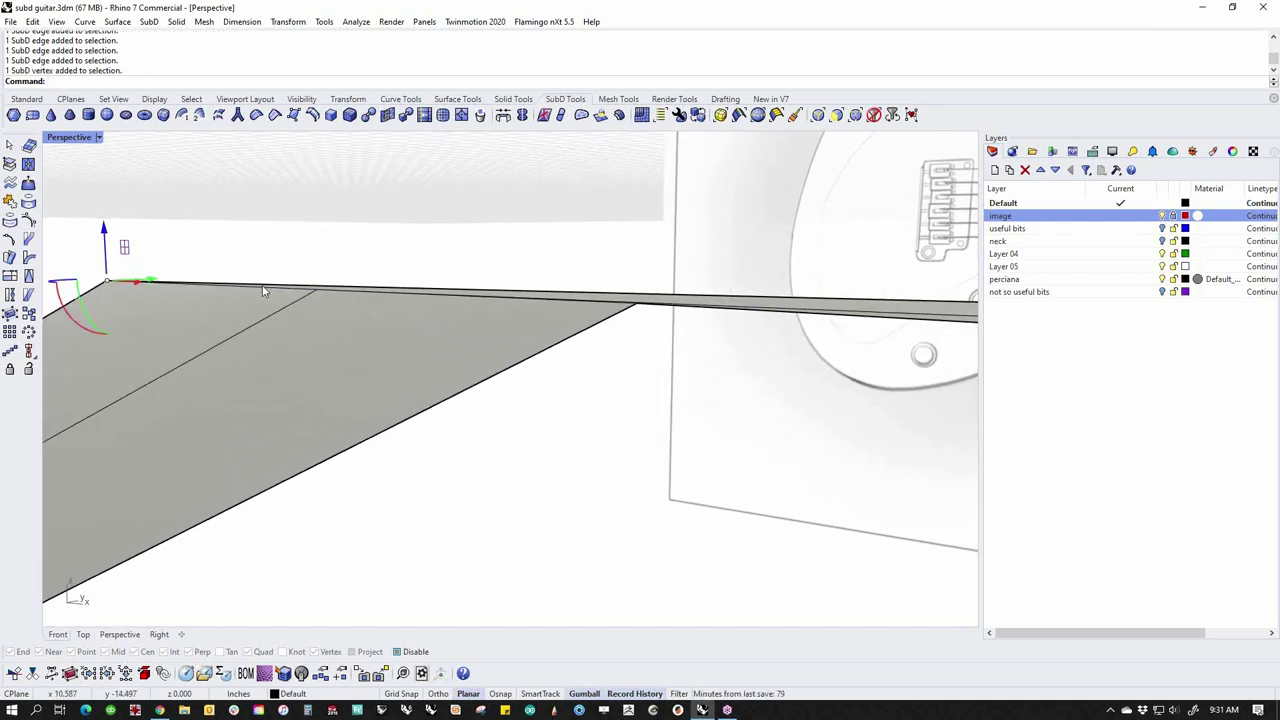
{"action": "type", "text": "f"}
{"action": "key", "text": "Return"}
{"action": "scroll", "coordinate": [628, 451], "scroll_direction": "down", "scroll_amount": 10}
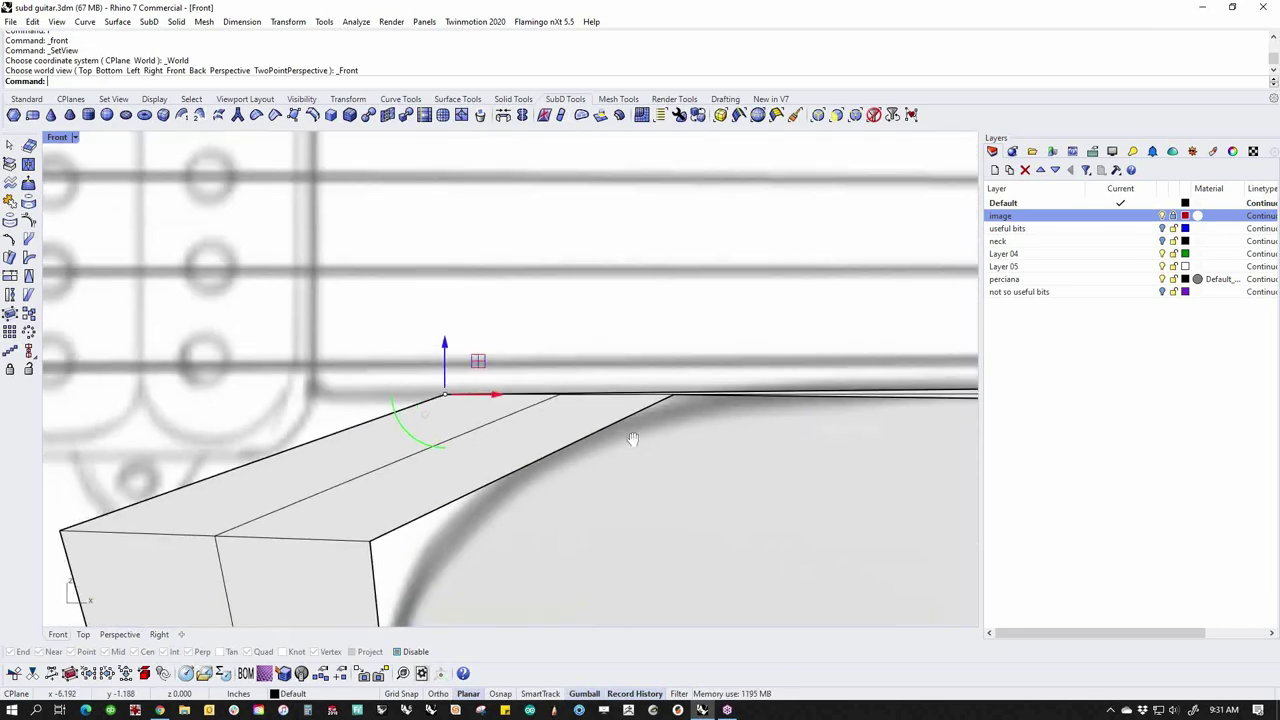
{"action": "right_click_drag", "start_coordinate": [628, 451], "coordinate": [638, 424]}
{"action": "scroll", "coordinate": [522, 402], "scroll_direction": "up", "scroll_amount": 4}
{"action": "left_click_drag", "start_coordinate": [453, 331], "coordinate": [509, 293]}
{"action": "key", "text": "Escape"}
{"action": "scroll", "coordinate": [664, 420], "scroll_direction": "down", "scroll_amount": 4}
{"action": "right_click_drag", "start_coordinate": [785, 448], "coordinate": [599, 426]}
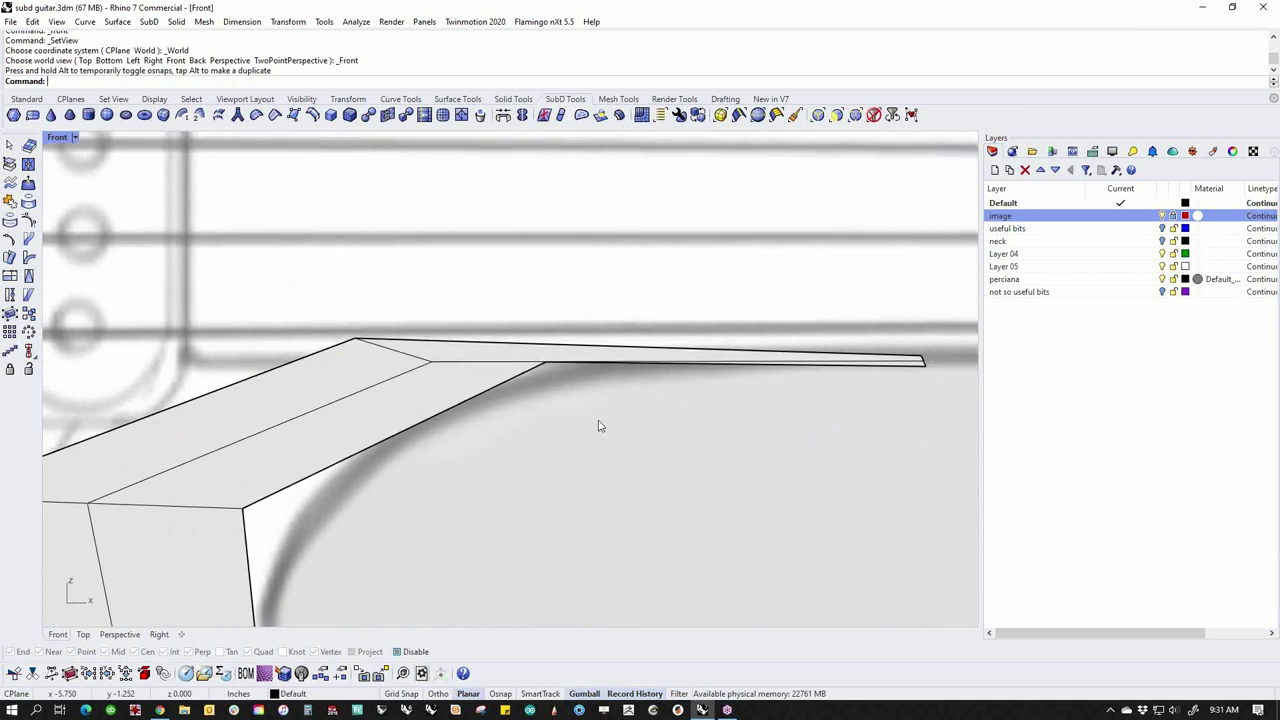
Move the cutaway-side vertex where the lower piece meets its neck strip left and slightly down
{"action": "left_click", "coordinate": [546, 364], "text": "ctrl+shift"}
{"action": "left_click_drag", "start_coordinate": [546, 364], "coordinate": [488, 373]}
{"action": "key", "text": "Escape"}
{"action": "scroll", "coordinate": [557, 422], "scroll_direction": "down", "scroll_amount": 2}
{"action": "scroll", "coordinate": [557, 422], "scroll_direction": "down", "scroll_amount": 5}
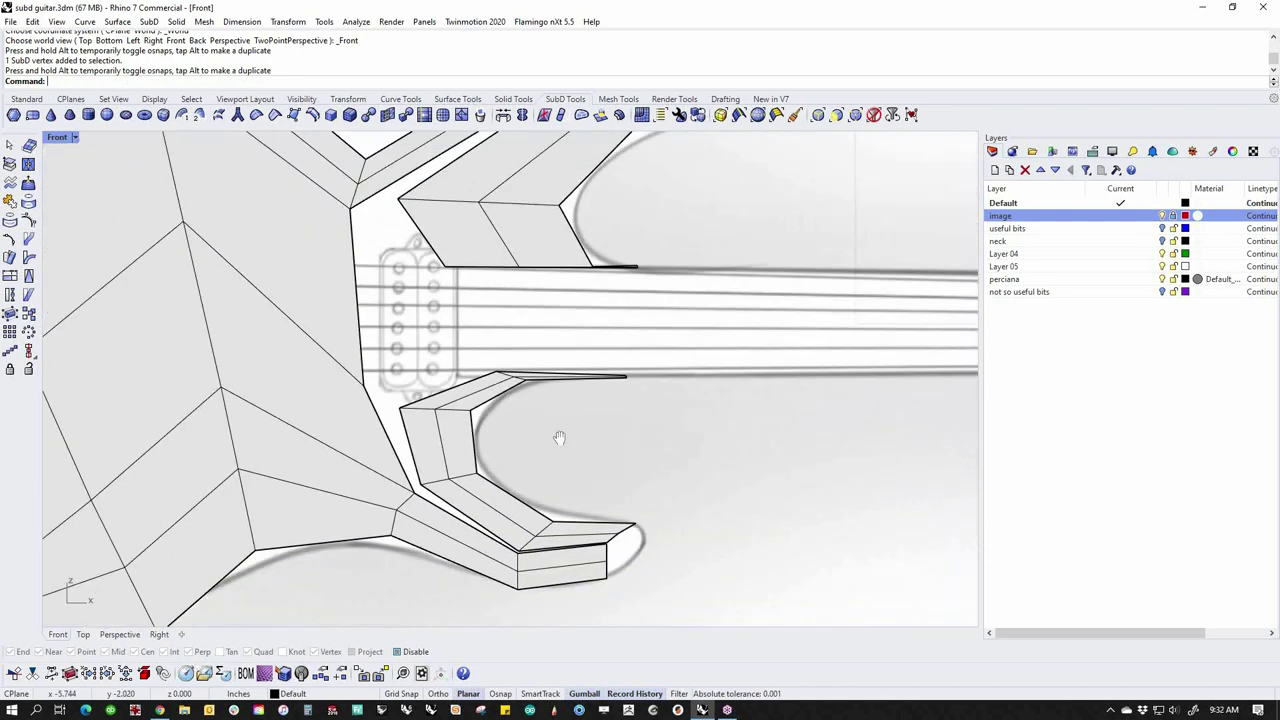
Move the neck-side edge of the upper cutaway piece's thin strip down to widen the strip
{"action": "scroll", "coordinate": [637, 306], "scroll_direction": "up", "scroll_amount": 5}
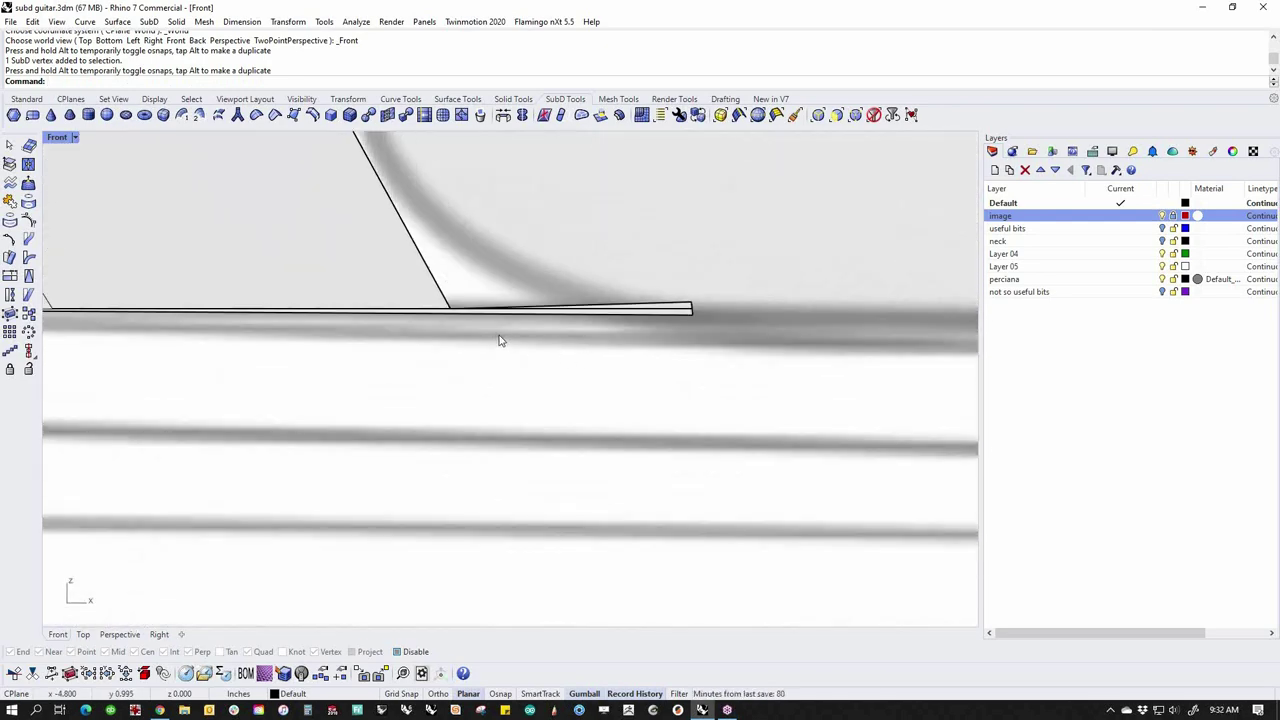
{"action": "left_click", "coordinate": [495, 318]}
{"action": "left_click_drag", "start_coordinate": [174, 268], "coordinate": [174, 294]}
{"action": "key", "text": "Escape"}
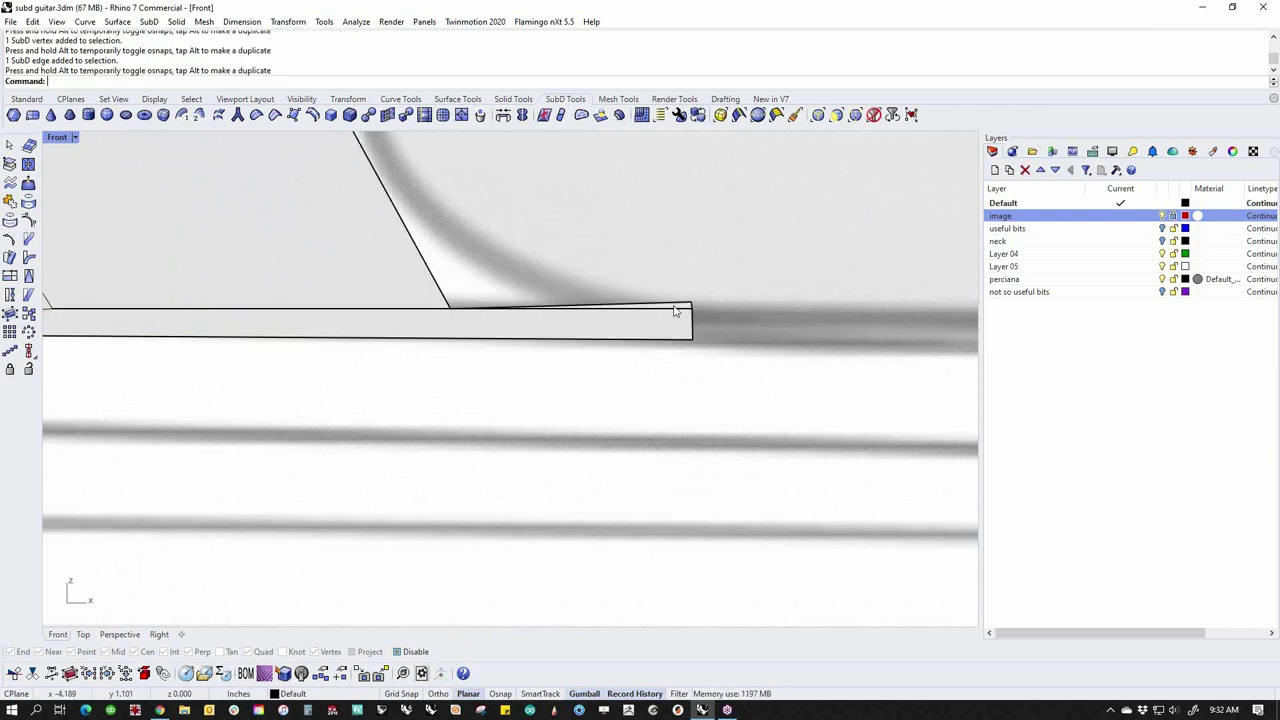
Move the middle lengthwise edge of the upper cutaway piece's neck strip down to about the strip's centre
{"action": "scroll", "coordinate": [675, 312], "scroll_direction": "up", "scroll_amount": 3}
{"action": "left_click", "coordinate": [611, 312]}
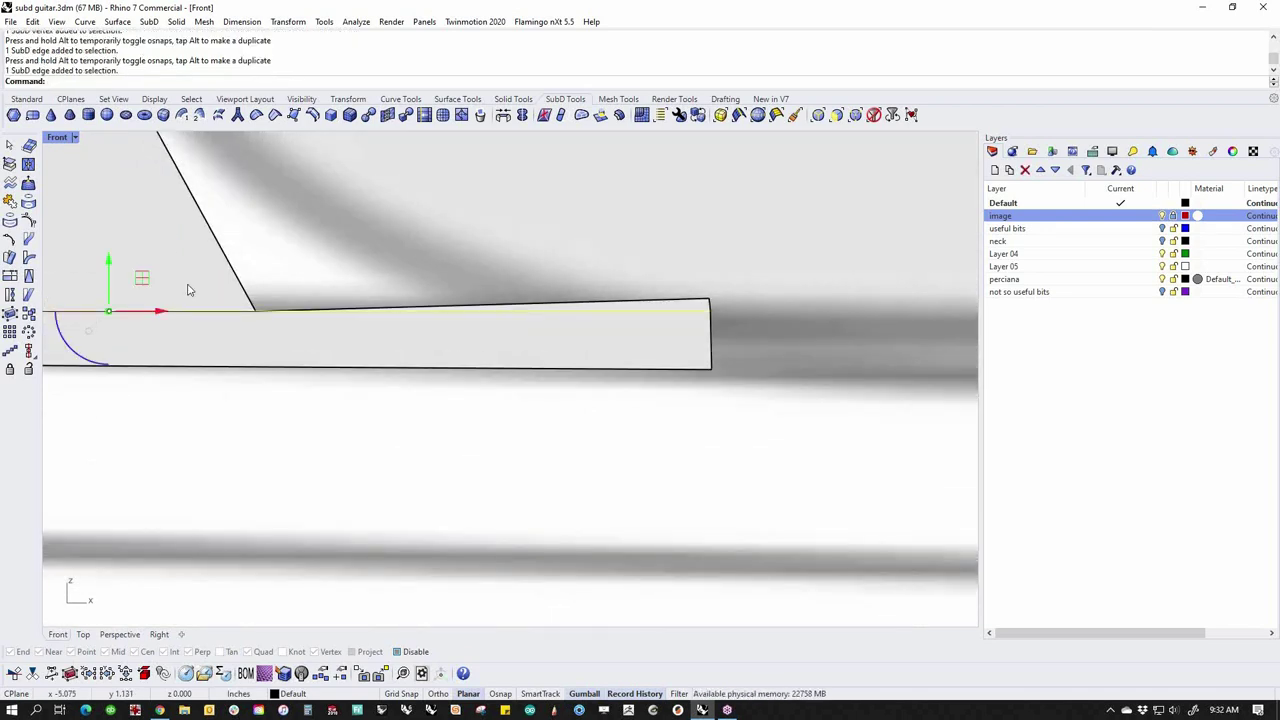
{"action": "left_click_drag", "start_coordinate": [116, 268], "coordinate": [118, 342]}
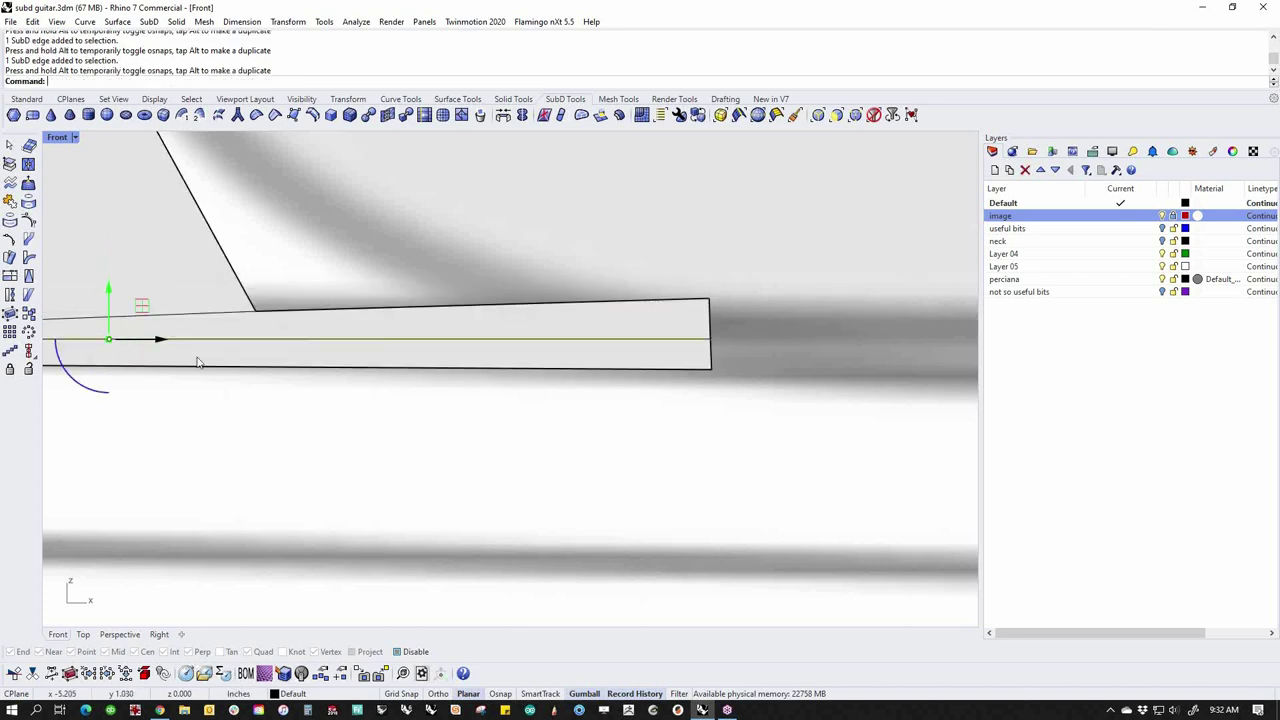
{"action": "key", "text": "Escape"}
{"action": "scroll", "coordinate": [496, 411], "scroll_direction": "down", "scroll_amount": 6}
{"action": "right_click_drag", "start_coordinate": [466, 461], "coordinate": [775, 464]}
{"action": "scroll", "coordinate": [552, 451], "scroll_direction": "down", "scroll_amount": 3}
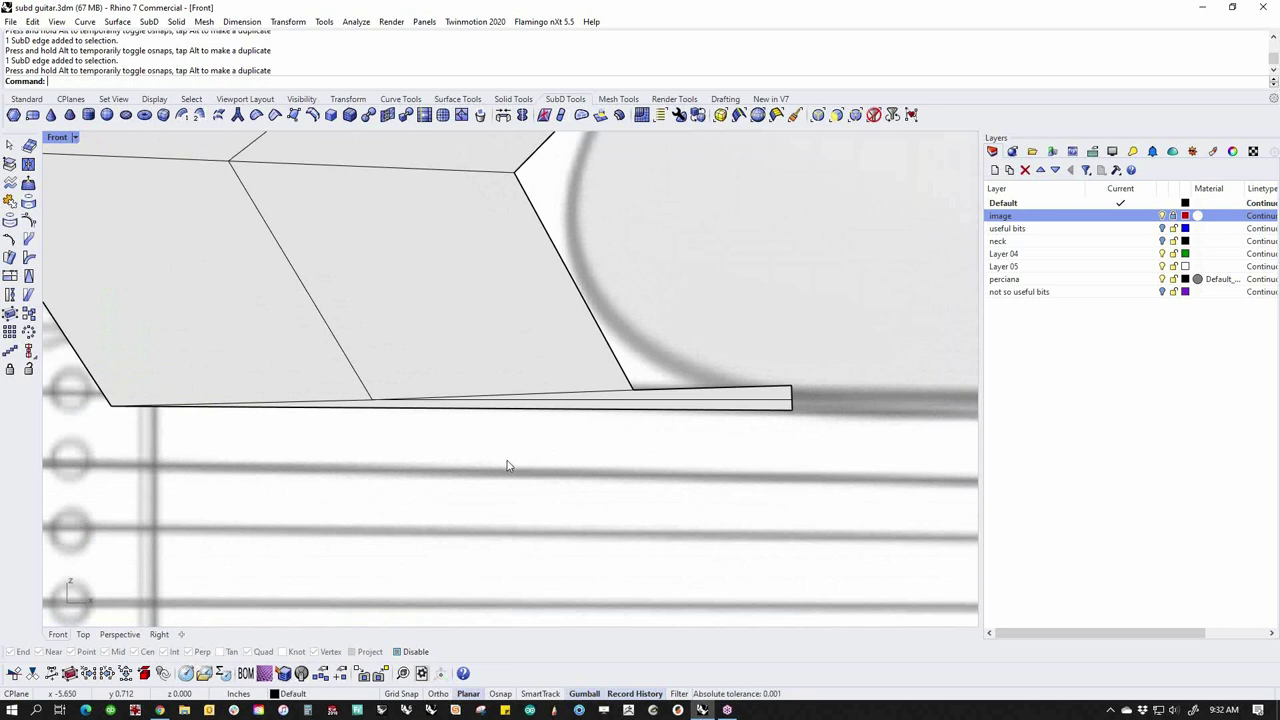
Move the middle vertex where the upper cutaway piece meets its neck strip up and slightly left
{"action": "left_click", "coordinate": [381, 411]}
{"action": "left_click", "coordinate": [375, 462]}
{"action": "left_click", "coordinate": [306, 404]}
{"action": "left_click", "coordinate": [557, 406], "text": "shift"}
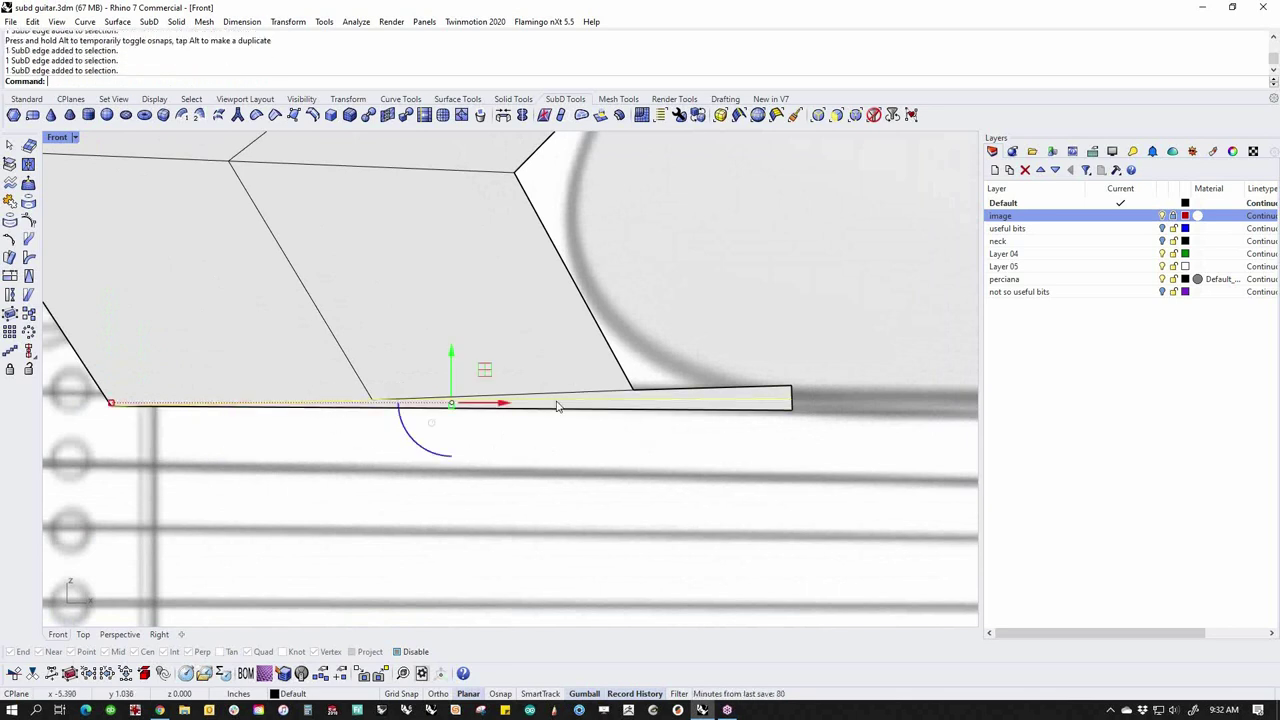
{"action": "left_click", "coordinate": [573, 455]}
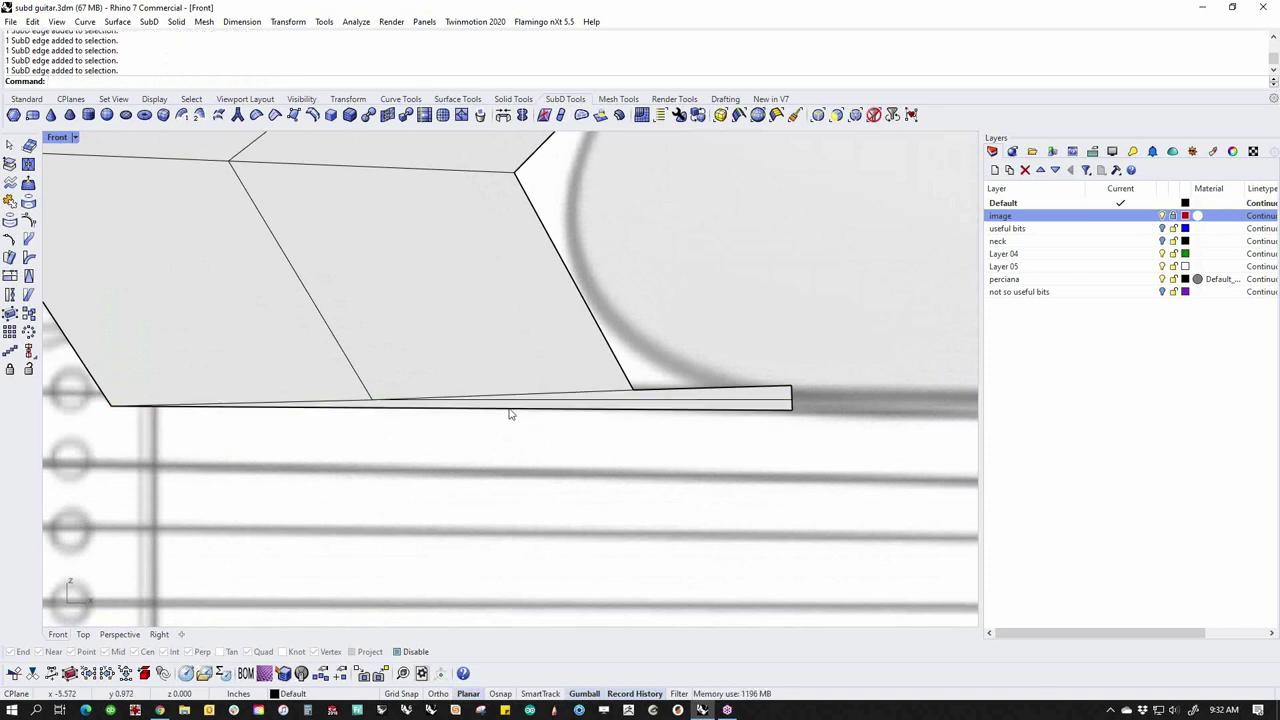
{"action": "left_click", "coordinate": [372, 399]}
{"action": "left_click_drag", "start_coordinate": [372, 399], "coordinate": [359, 371]}
Move the cutaway-side vertex where the upper piece meets its neck strip up, toward the reference outline
{"action": "left_click", "coordinate": [633, 389]}
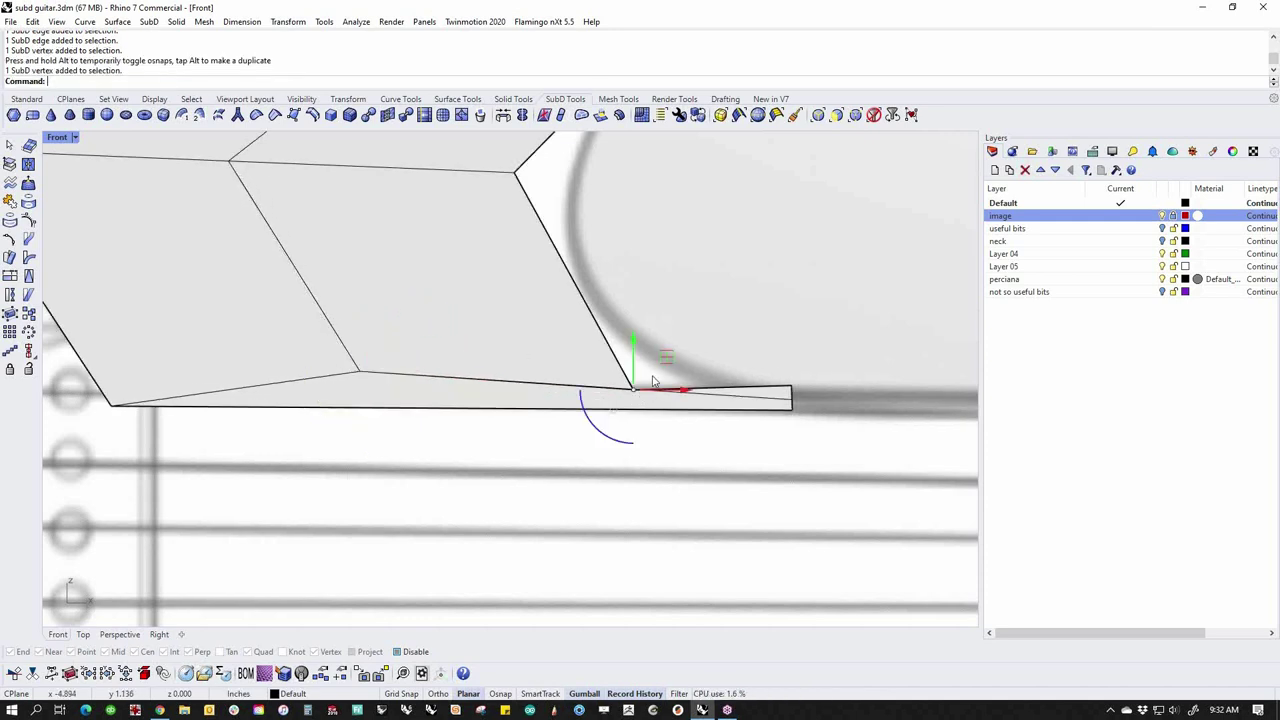
{"action": "left_click_drag", "start_coordinate": [663, 357], "coordinate": [637, 369]}
{"action": "left_click", "coordinate": [717, 306]}
{"action": "scroll", "coordinate": [522, 383], "scroll_direction": "down", "scroll_amount": 6}
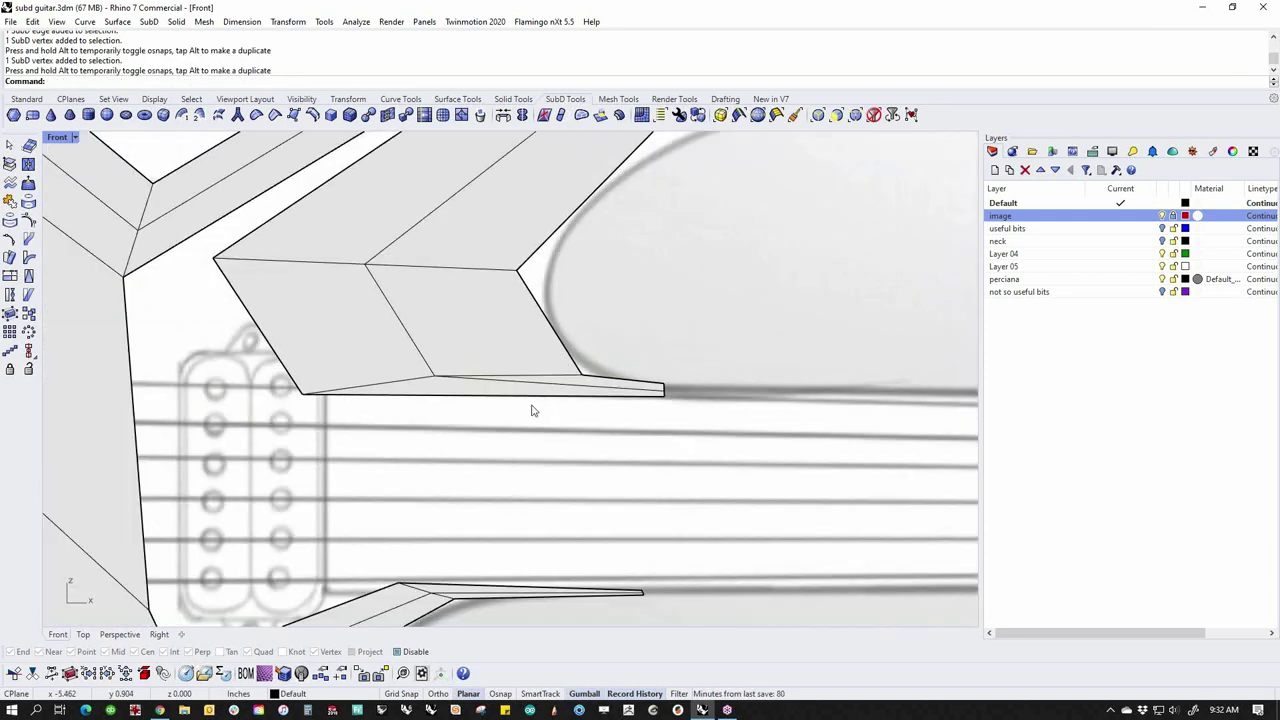
{"action": "scroll", "coordinate": [481, 407], "scroll_direction": "down", "scroll_amount": 3}
{"action": "right_click_drag", "start_coordinate": [508, 466], "coordinate": [564, 461]}
{"action": "scroll", "coordinate": [561, 425], "scroll_direction": "down", "scroll_amount": 2}
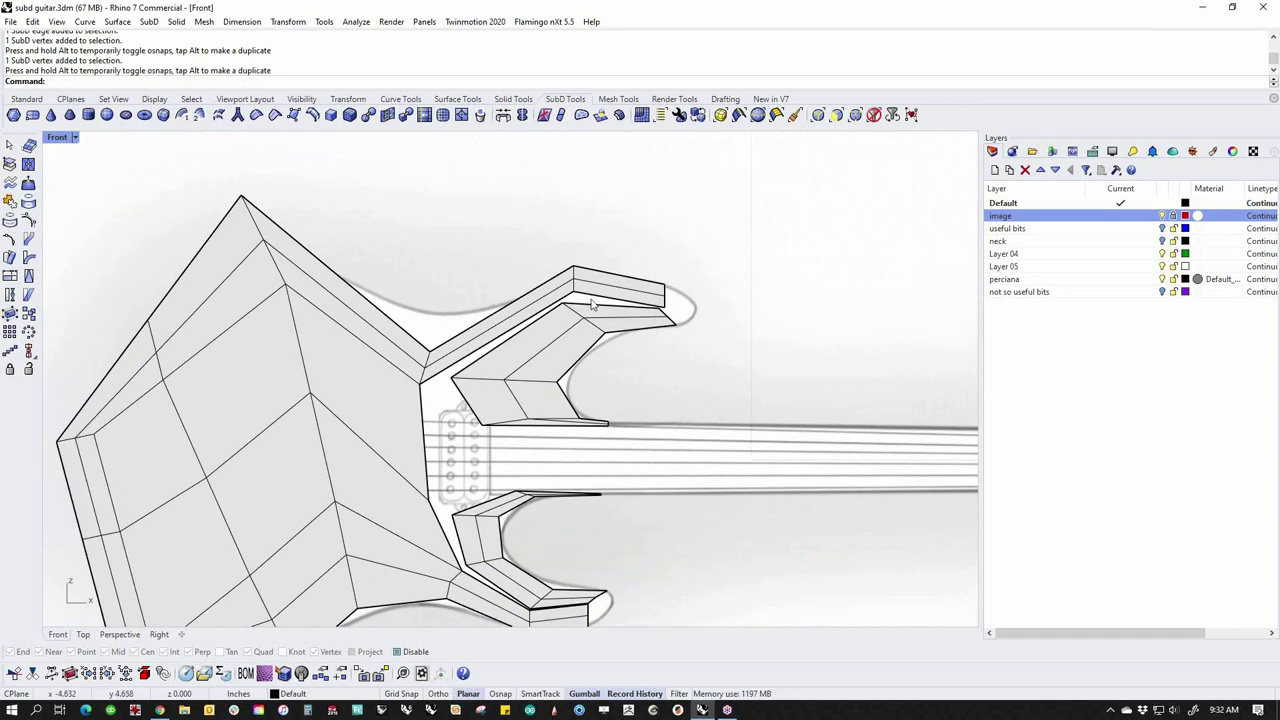
Move the upper cutaway piece's outer bend vertex right and slightly up, beneath the upper horn strip's facing corner
{"action": "scroll", "coordinate": [592, 305], "scroll_direction": "up", "scroll_amount": 5}
{"action": "left_click", "coordinate": [508, 304]}
{"action": "left_click_drag", "start_coordinate": [508, 304], "coordinate": [541, 289]}
{"action": "key", "text": "Escape"}
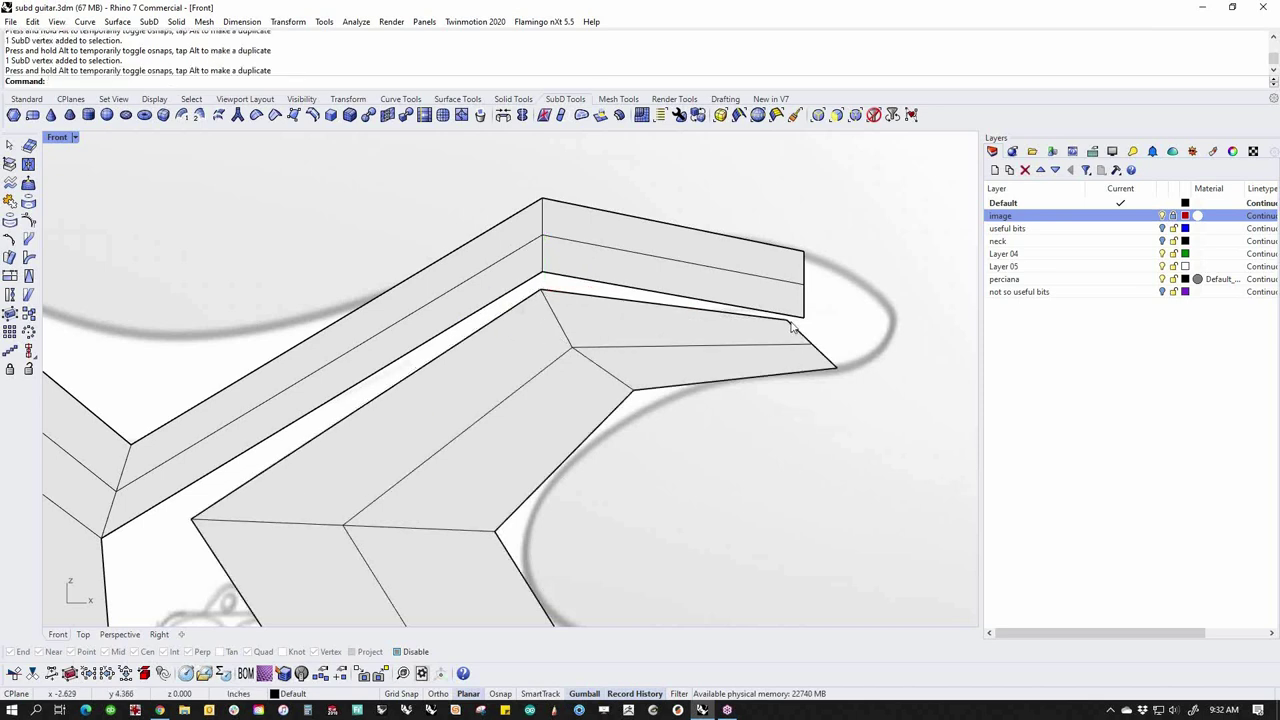
Move the upper corner vertex at the upper cutaway piece's tip right, in line with the end of the horn strip
{"action": "left_click", "coordinate": [788, 321]}
{"action": "left_click", "coordinate": [818, 355]}
{"action": "left_click_drag", "start_coordinate": [818, 288], "coordinate": [836, 291]}
{"action": "key", "text": "Escape"}
{"action": "scroll", "coordinate": [743, 405], "scroll_direction": "down", "scroll_amount": 8}
{"action": "right_click_drag", "start_coordinate": [734, 482], "coordinate": [728, 404]}
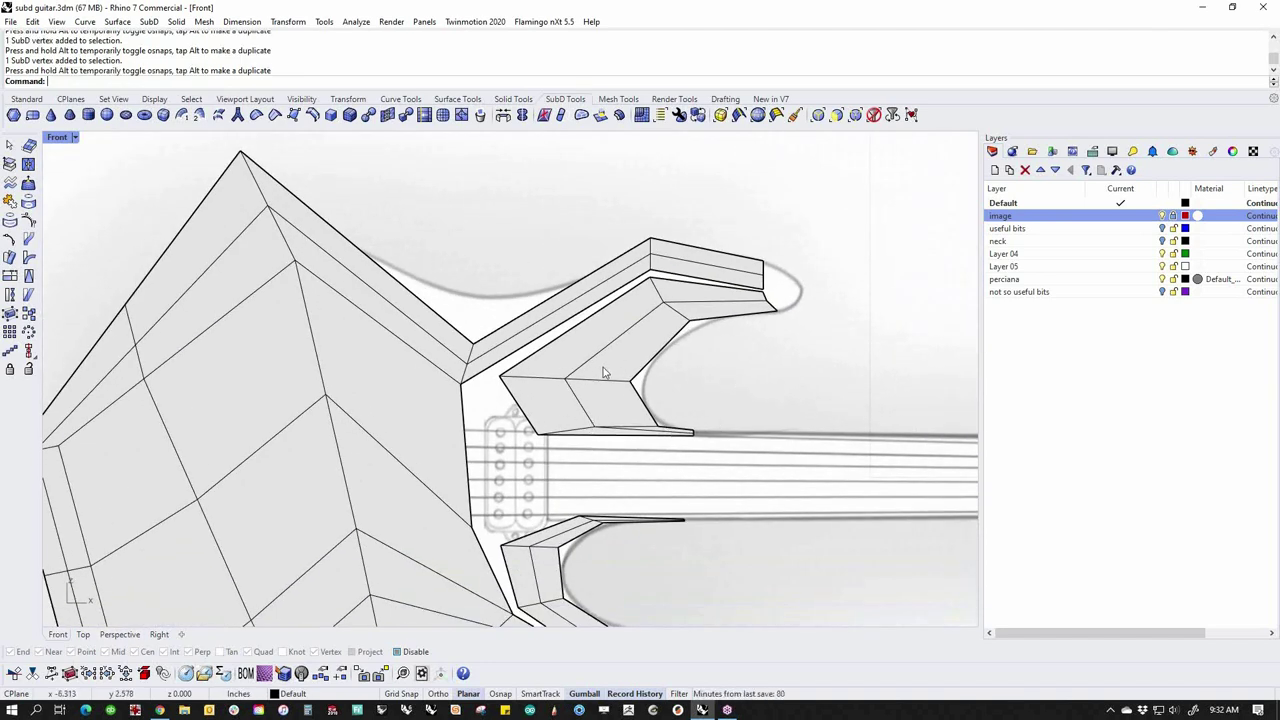
Bridge the upper horn strip's two inner edges to the upper cutaway piece's two facing edges with one joined segment
{"action": "scroll", "coordinate": [573, 358], "scroll_direction": "up", "scroll_amount": 4}
{"action": "left_click", "coordinate": [688, 274]}
{"action": "left_click", "coordinate": [592, 298], "text": "shift"}
{"action": "left_click", "coordinate": [670, 257], "text": "shift"}
{"action": "left_click", "coordinate": [607, 272], "text": "shift"}
{"action": "key", "text": "Return"}
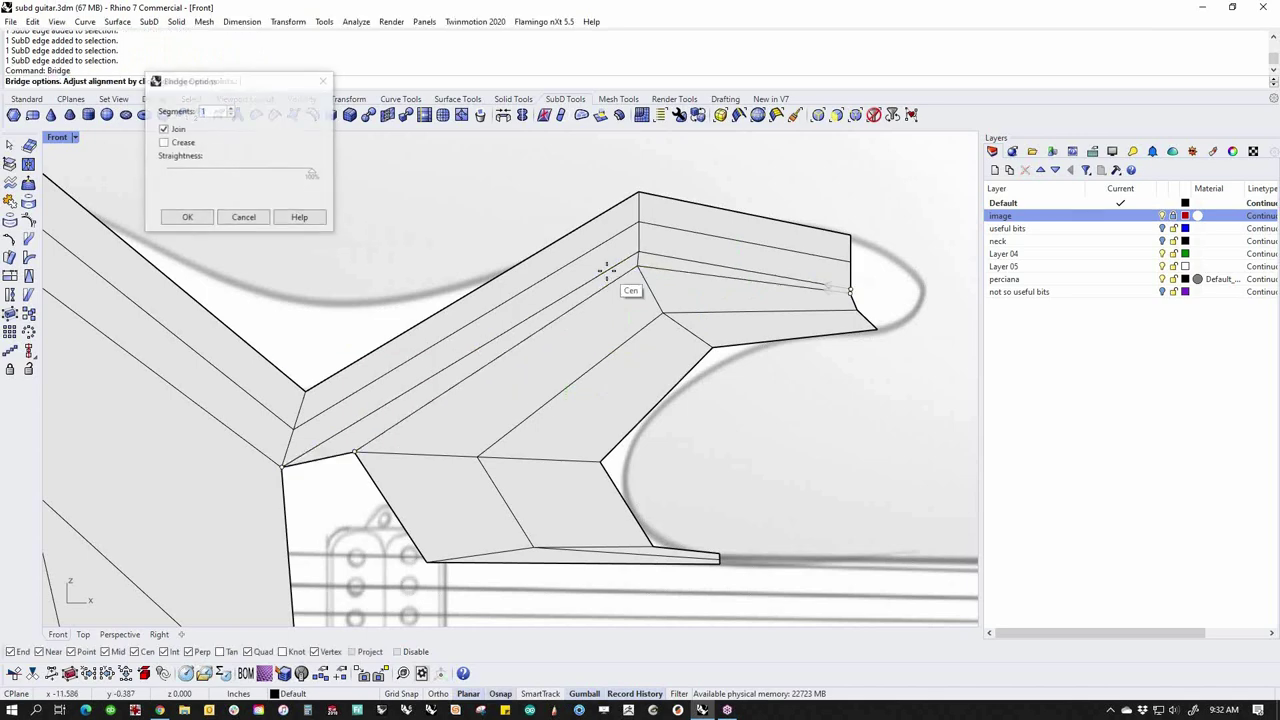
{"action": "key", "text": "Return"}
{"action": "scroll", "coordinate": [663, 380], "scroll_direction": "down", "scroll_amount": 6}
{"action": "right_click_drag", "start_coordinate": [600, 503], "coordinate": [551, 314]}
{"action": "scroll", "coordinate": [508, 489], "scroll_direction": "up", "scroll_amount": 9}
{"action": "left_click", "coordinate": [634, 550]}
{"action": "left_click", "coordinate": [551, 518], "text": "shift"}
{"action": "left_click", "coordinate": [416, 409], "text": "shift"}
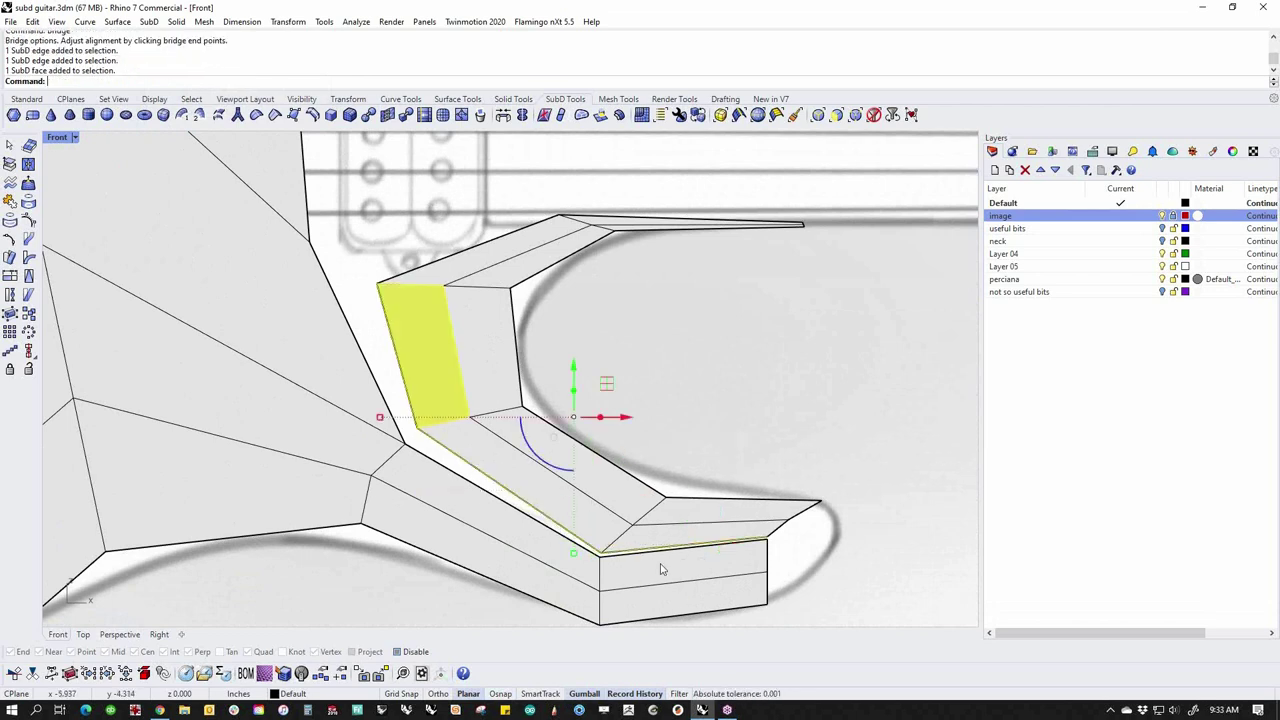
{"action": "key", "text": "Escape"}
Bridge the lower cutaway piece's three inner edges to the facing edges of the body and lower horn strip
{"action": "left_click", "coordinate": [416, 408]}
{"action": "left_click", "coordinate": [457, 463], "text": "shift"}
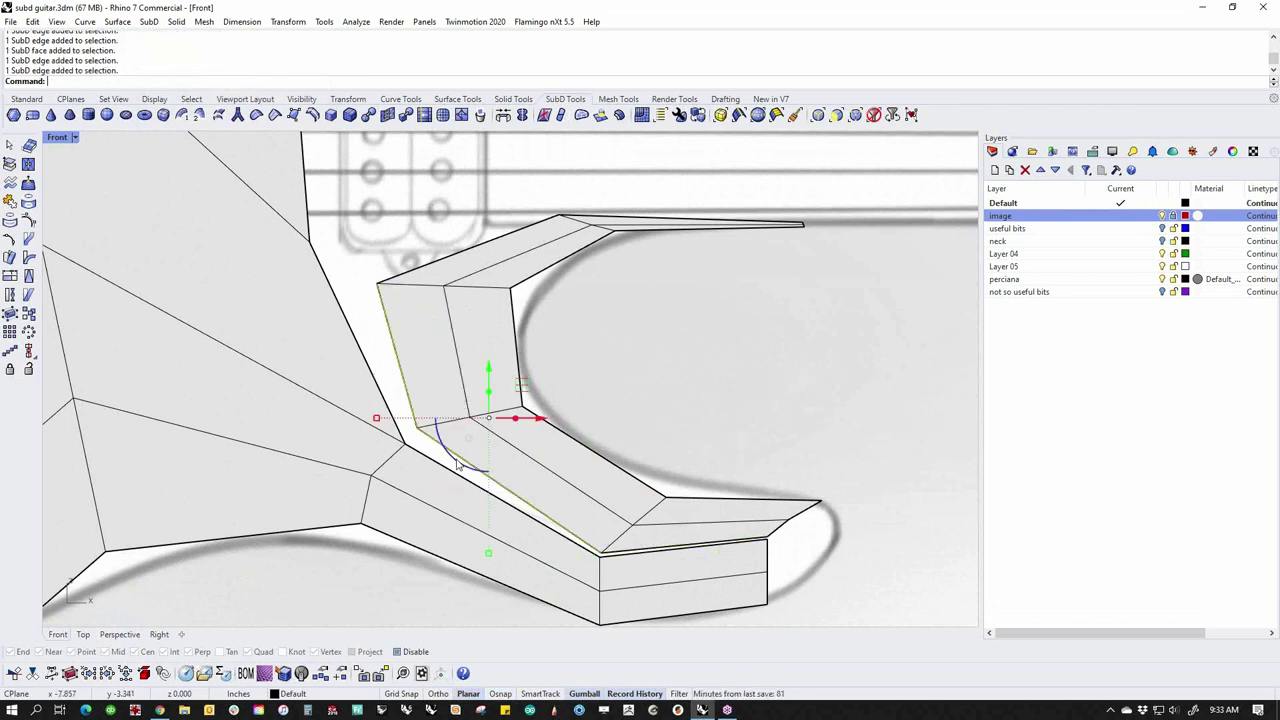
{"action": "left_click", "coordinate": [643, 547], "text": "shift"}
{"action": "left_click", "coordinate": [644, 554], "text": "ctrl"}
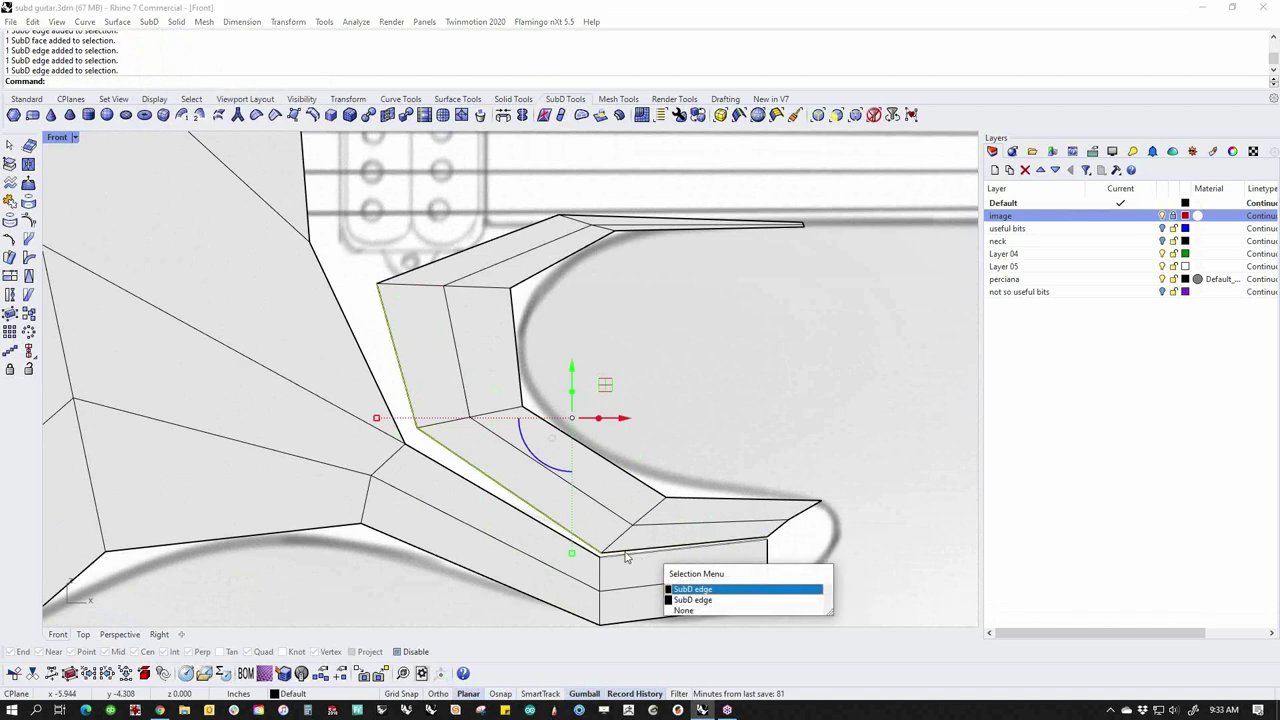
{"action": "left_click", "coordinate": [622, 555]}
{"action": "left_click", "coordinate": [622, 561], "text": "shift"}
{"action": "left_click", "coordinate": [645, 566], "text": "shift"}
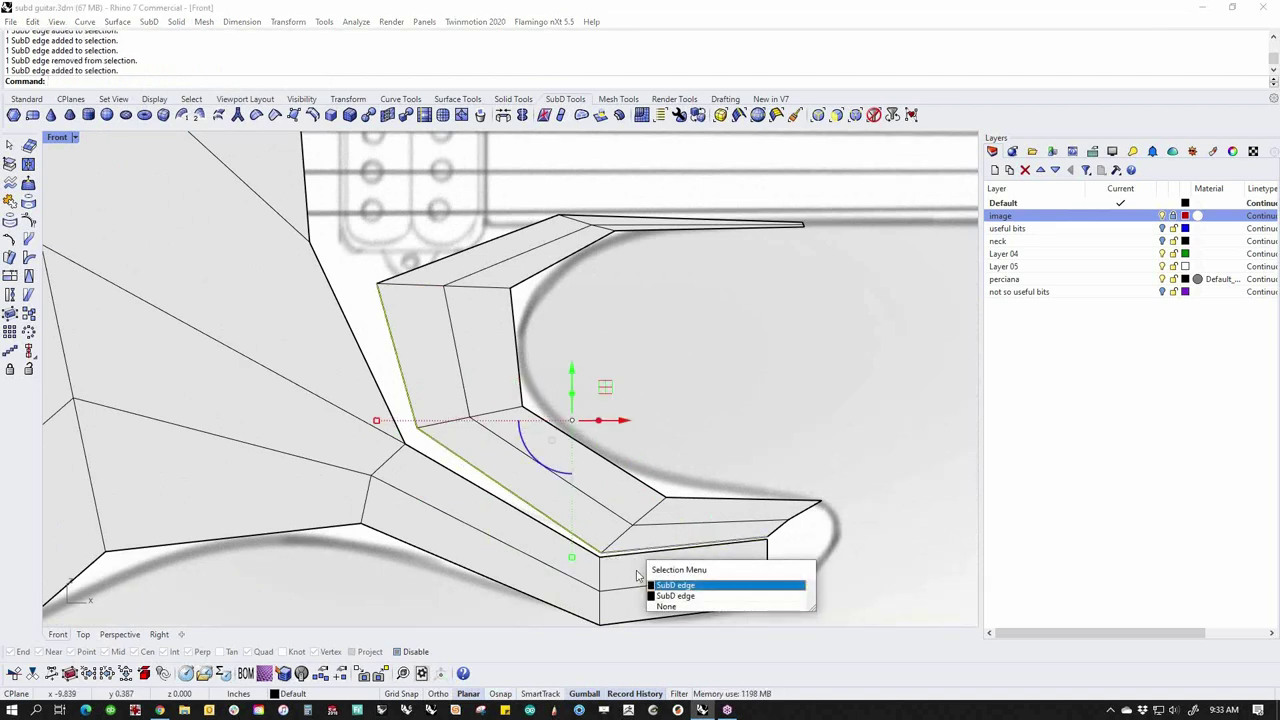
{"action": "left_click", "coordinate": [643, 566]}
{"action": "left_click", "coordinate": [587, 551], "text": "ctrl+shift"}
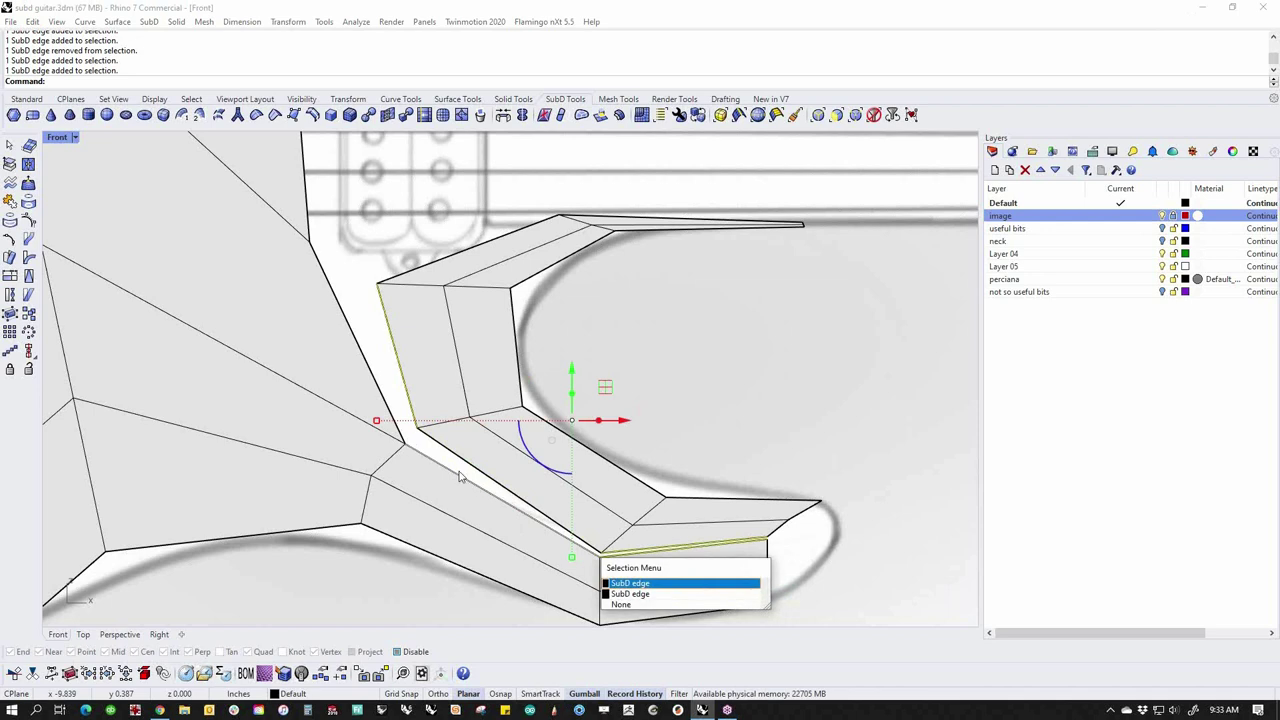
{"action": "left_click", "coordinate": [633, 584]}
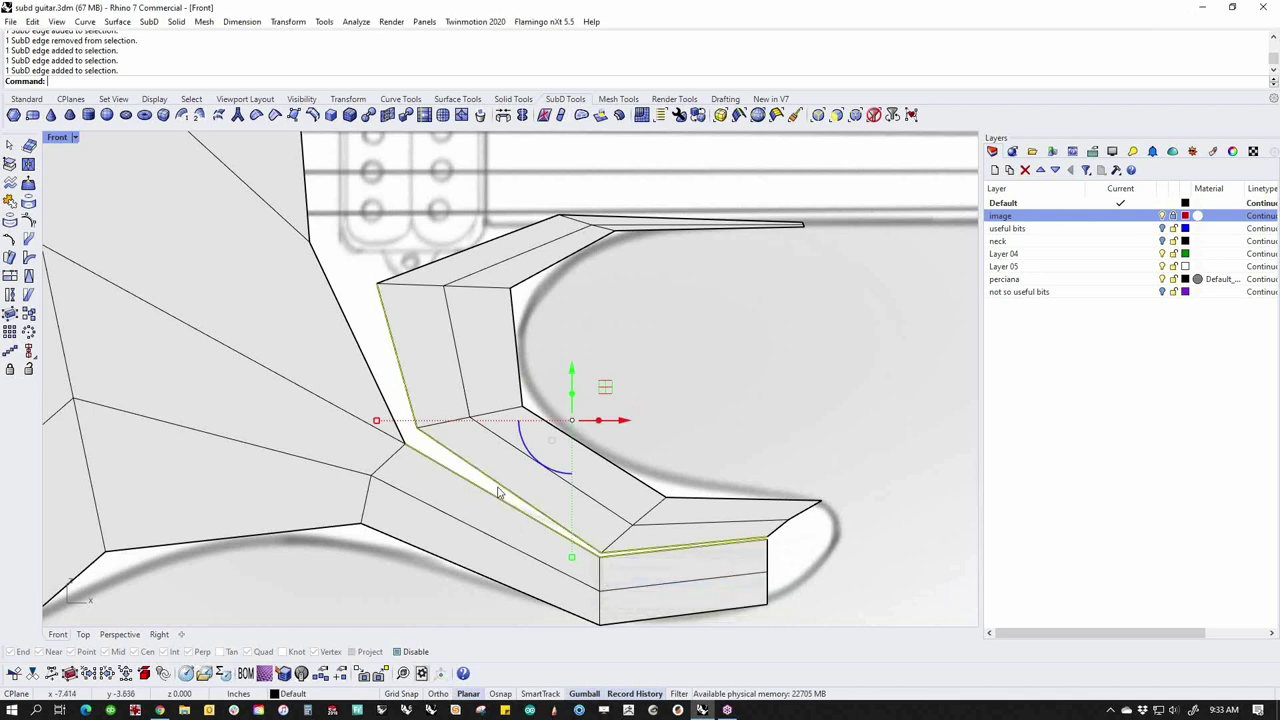
{"action": "left_click", "coordinate": [391, 414], "text": "shift"}
{"action": "type", "text": "bridge"}
{"action": "key", "text": "Return"}
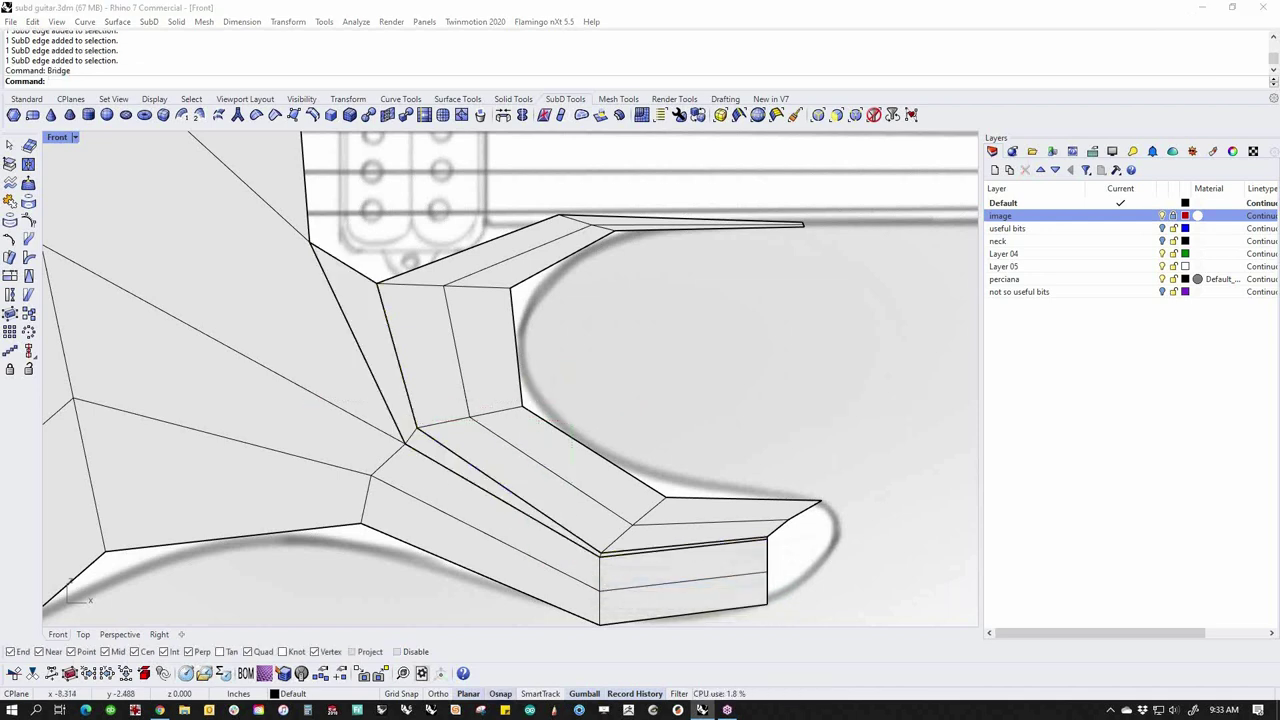
{"action": "key", "text": "Return"}
{"action": "scroll", "coordinate": [503, 377], "scroll_direction": "down", "scroll_amount": 6}
{"action": "right_click_drag", "start_coordinate": [543, 359], "coordinate": [541, 487]}
{"action": "right_click", "coordinate": [569, 496]}
{"action": "scroll", "coordinate": [565, 405], "scroll_direction": "up", "scroll_amount": 2}
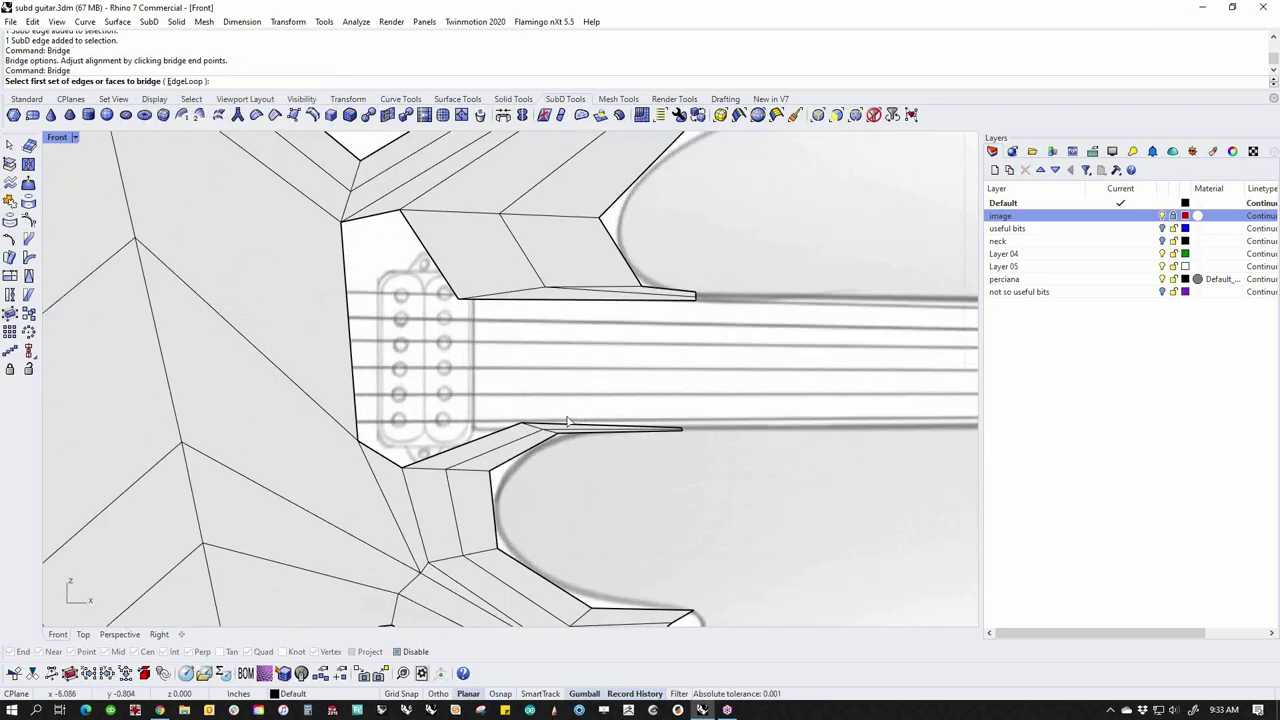
{"action": "left_click", "coordinate": [558, 428]}
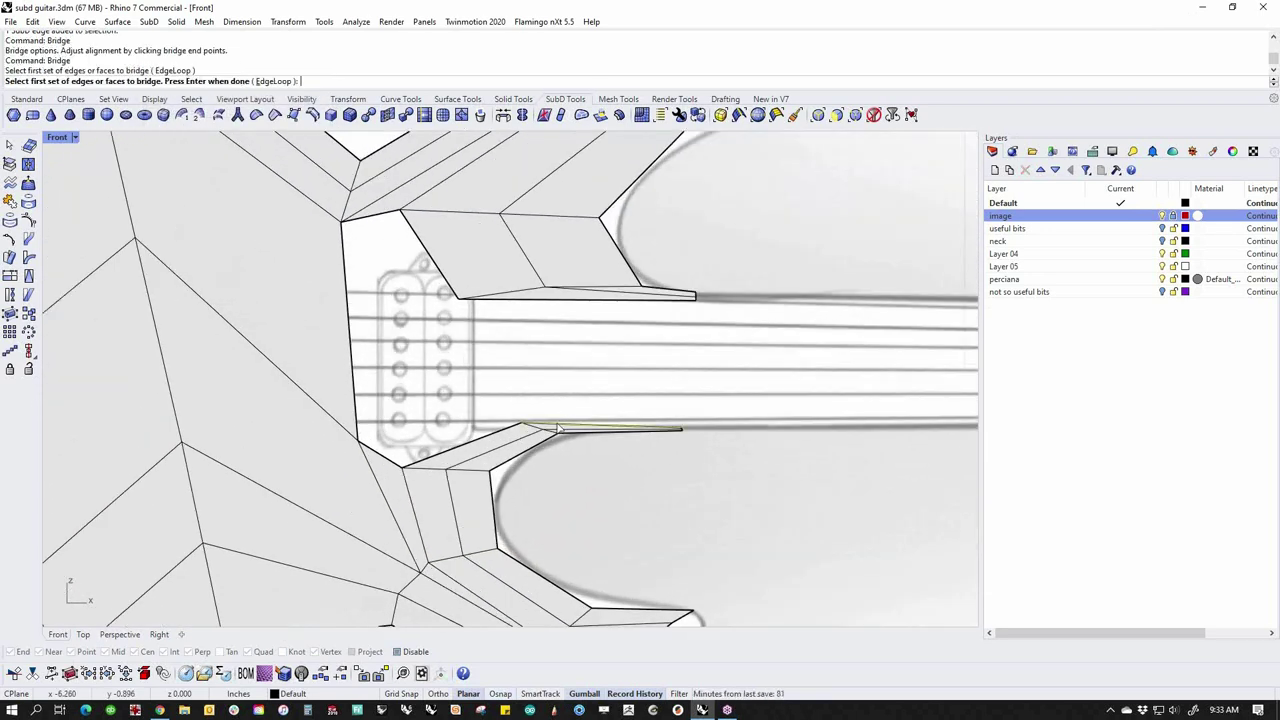
{"action": "left_click", "coordinate": [541, 297]}
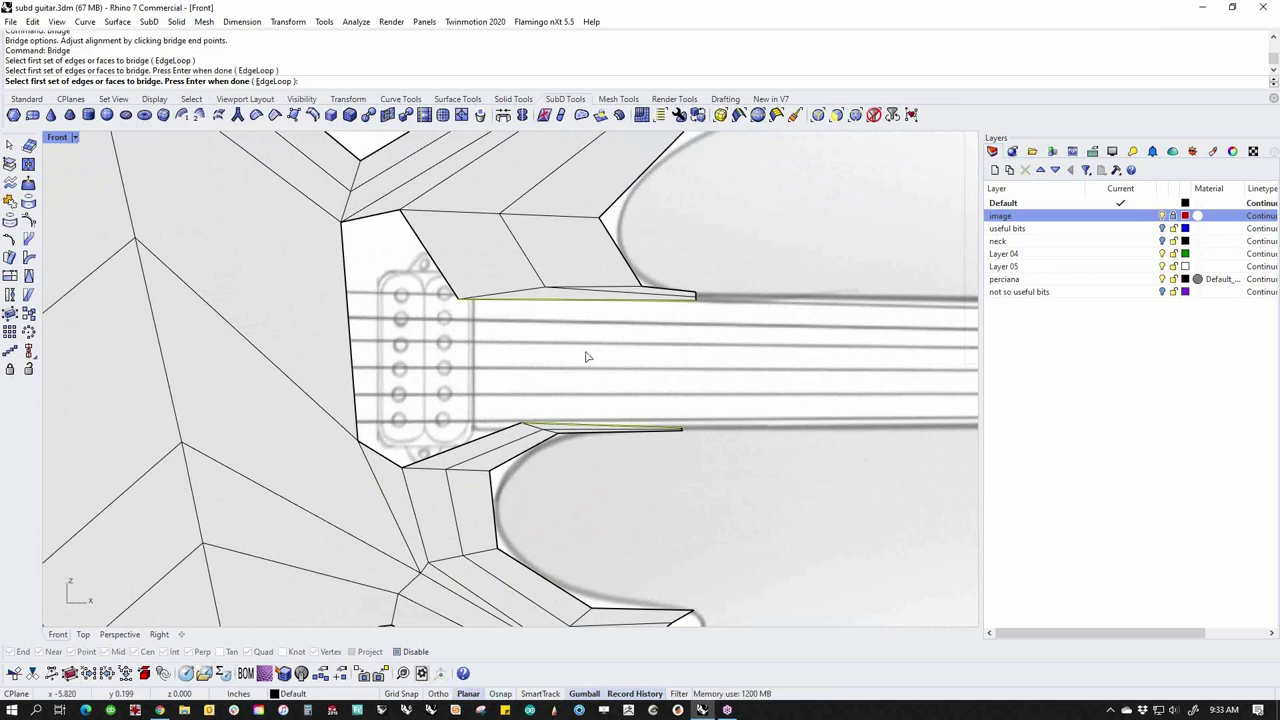
{"action": "key", "text": "Return"}
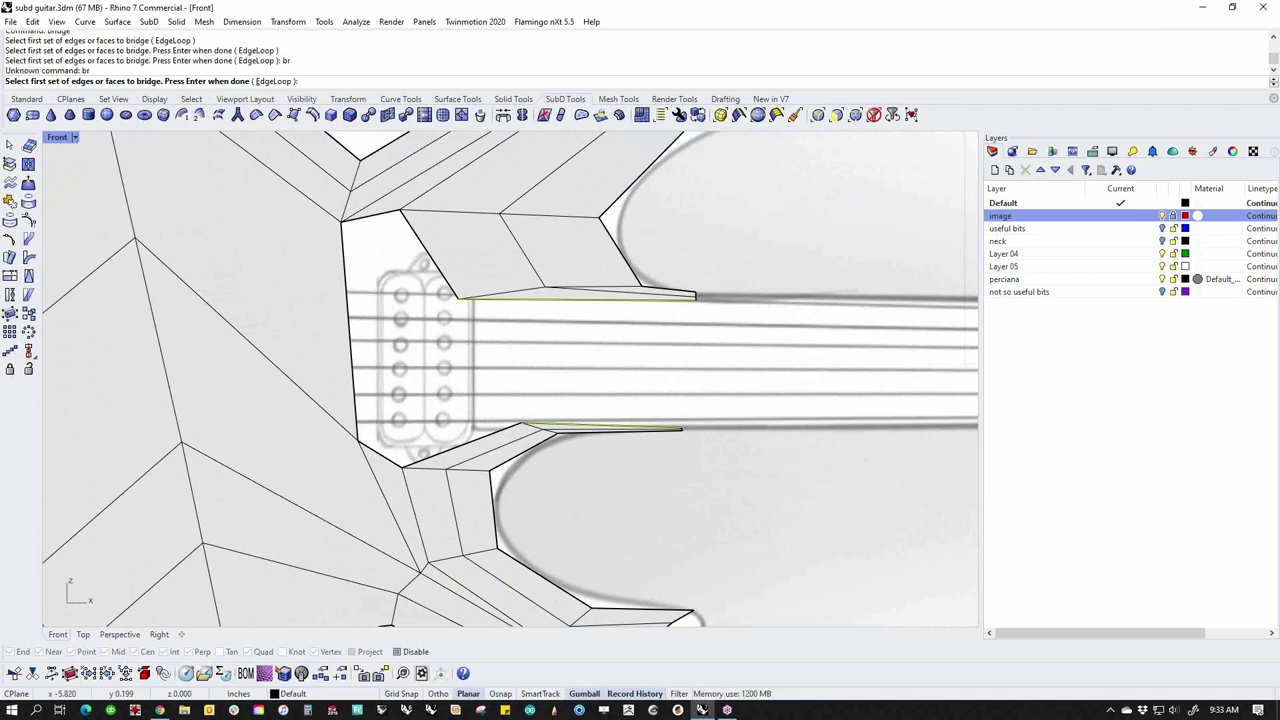
{"action": "key", "text": "Escape"}
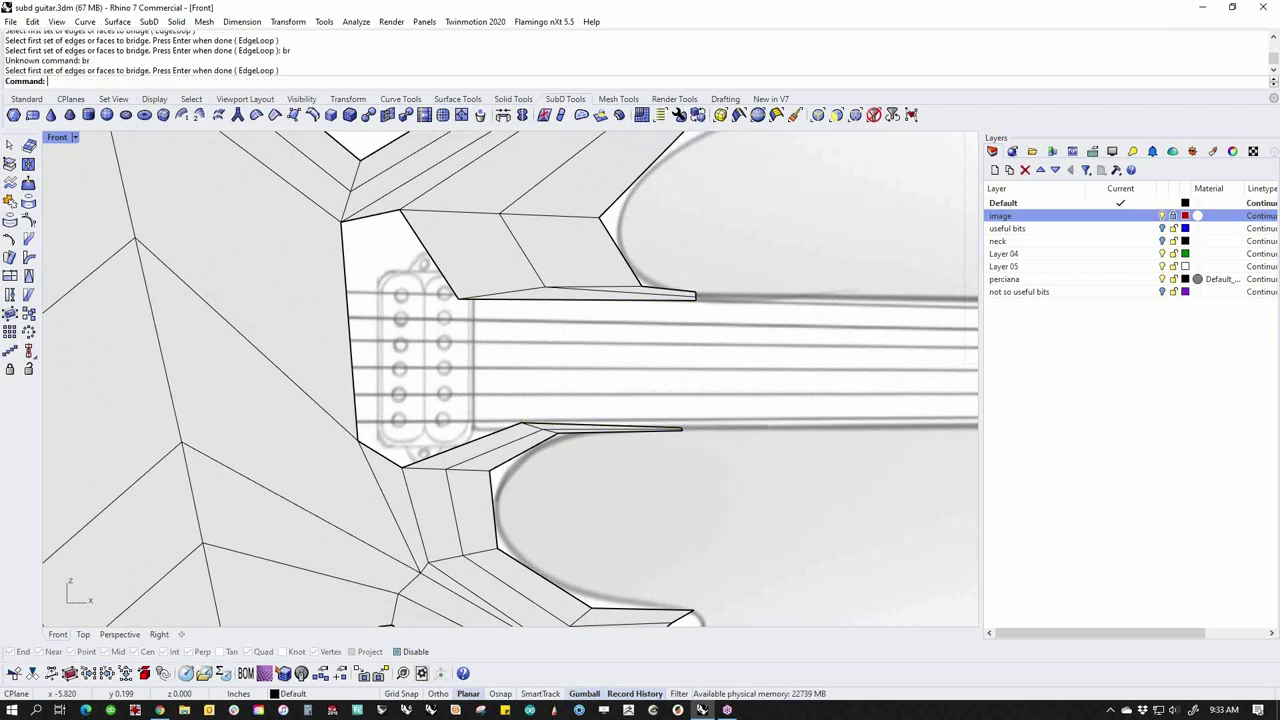
Bridge the long edges of the upper and lower neck strips across the neck
{"action": "left_click", "coordinate": [578, 322]}
{"action": "left_click", "coordinate": [576, 428], "text": "shift"}
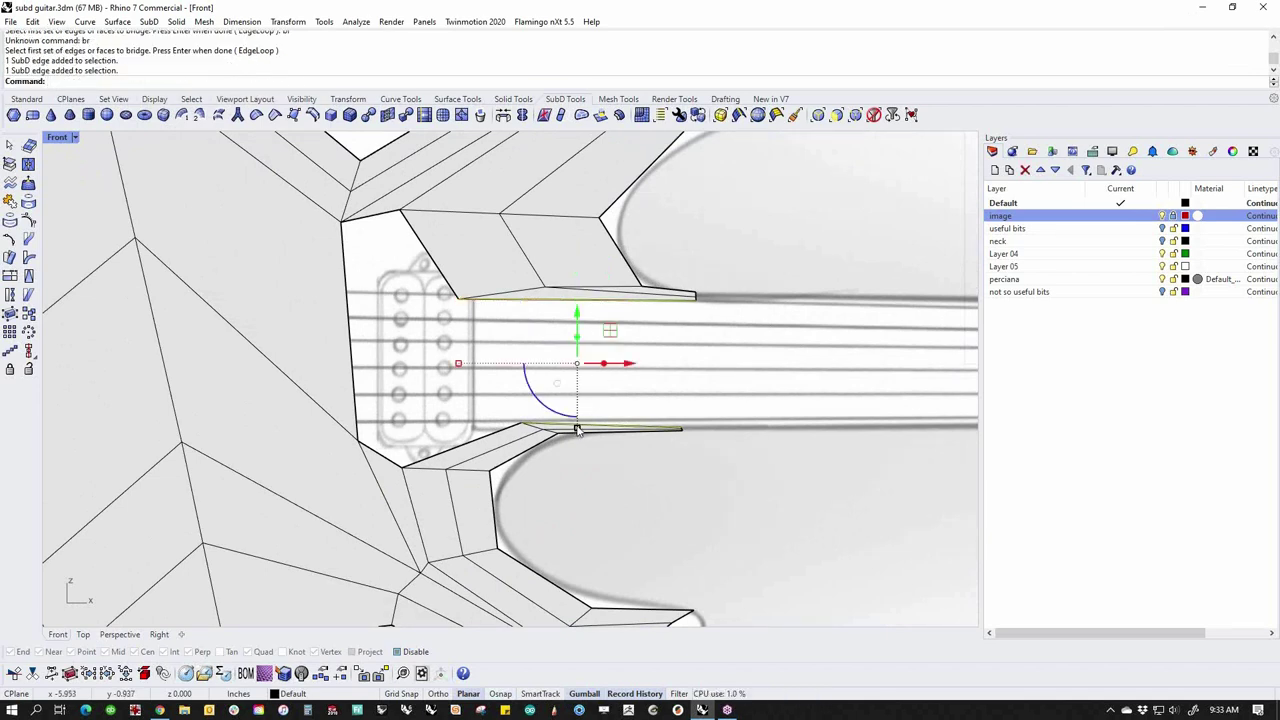
{"action": "key", "text": "Return"}
{"action": "key", "text": "Return"}
{"action": "right_click_drag", "start_coordinate": [540, 437], "coordinate": [592, 423]}
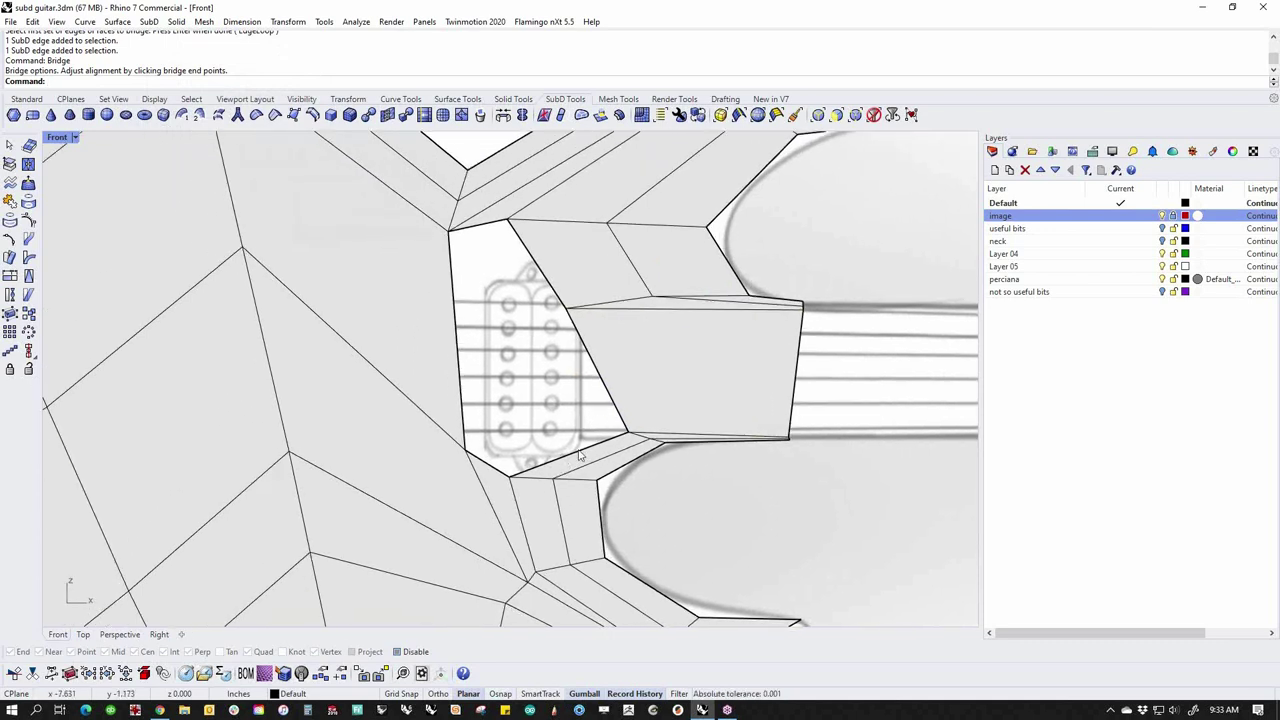
{"action": "left_click", "coordinate": [481, 462]}
{"action": "left_click", "coordinate": [776, 534]}
{"action": "left_click", "coordinate": [480, 461], "text": "ctrl+shift"}
{"action": "left_click", "coordinate": [539, 466], "text": "ctrl+shift"}
{"action": "left_click", "coordinate": [608, 393], "text": "ctrl+shift"}
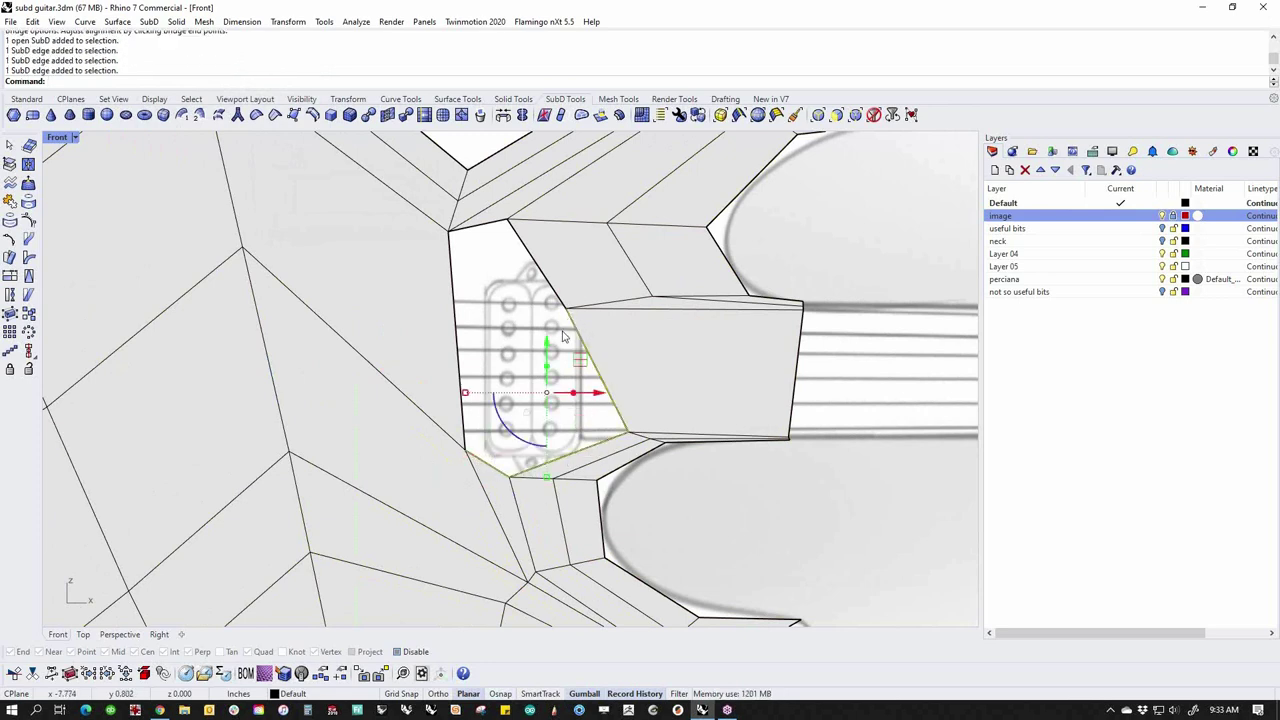
{"action": "key", "text": "Escape"}
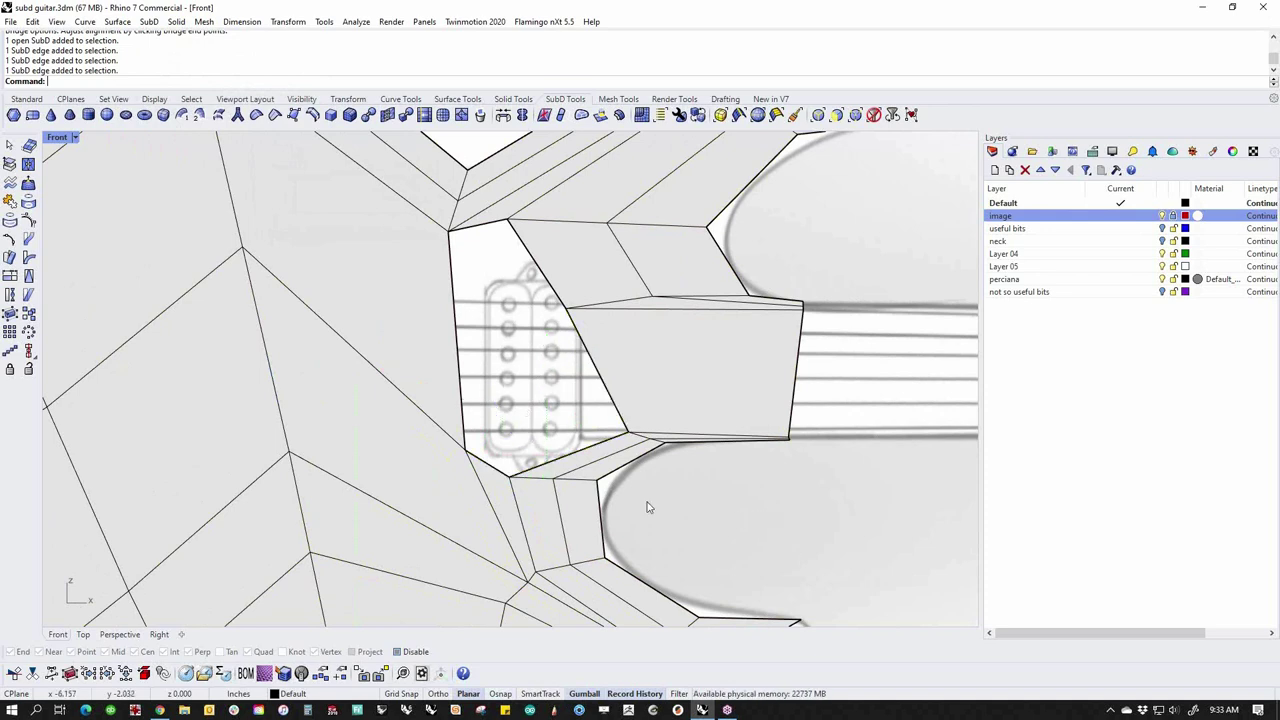
Close the hole around the neck pickup by bridging its body-side edges to the facing neck-side edges
{"action": "left_click", "coordinate": [485, 463], "text": "ctrl+shift"}
{"action": "left_click", "coordinate": [466, 398], "text": "ctrl+shift"}
{"action": "left_click", "coordinate": [587, 358], "text": "ctrl+shift"}
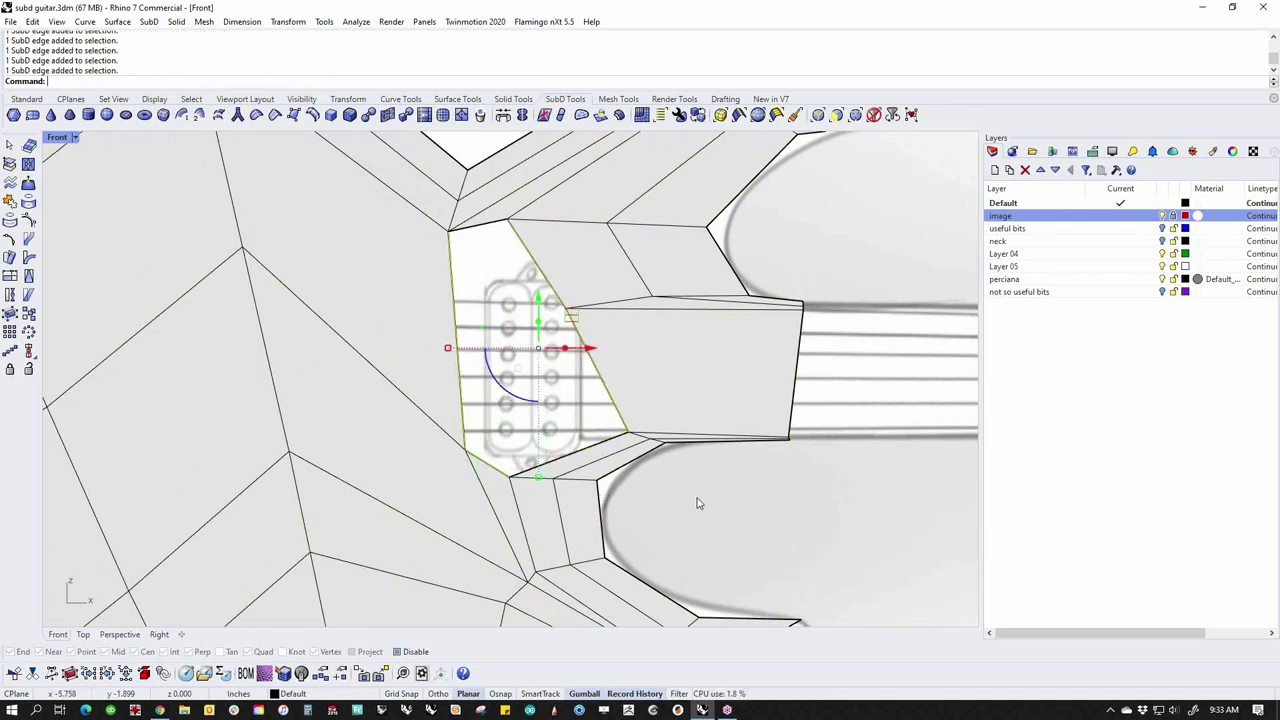
{"action": "type", "text": "Bridge"}
{"action": "key", "text": "Return"}
{"action": "key", "text": "Return"}
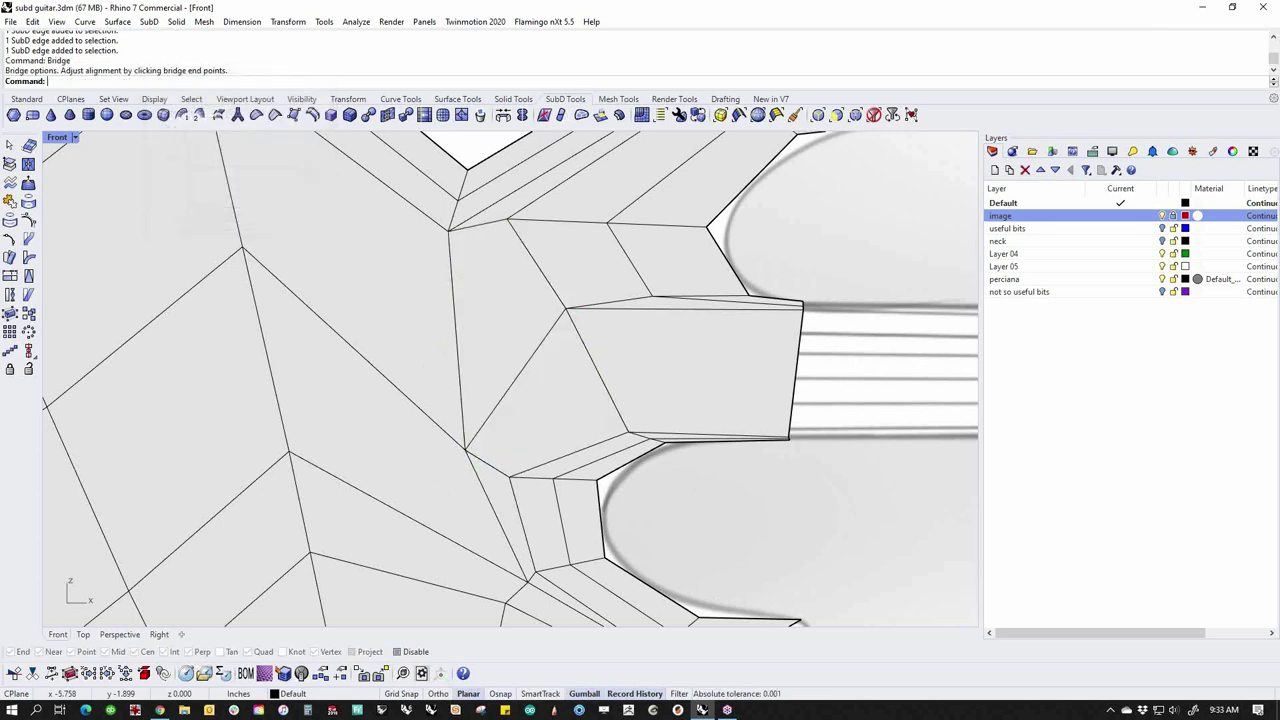
Switch the SubD to smooth display and set the viewport's display mode to Wireframe
{"action": "scroll", "coordinate": [616, 497], "scroll_direction": "down", "scroll_amount": 5}
{"action": "key", "text": "Tab"}
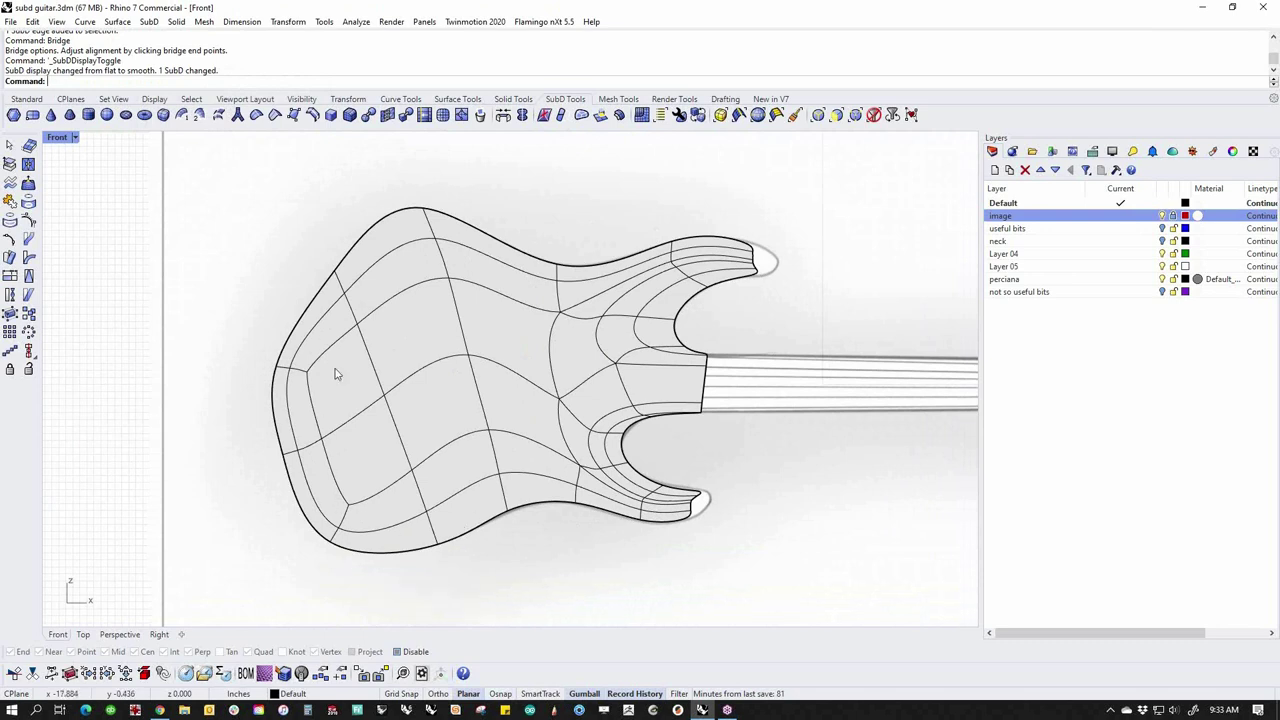
{"action": "middle_click", "coordinate": [334, 309]}
{"action": "left_click", "coordinate": [318, 306]}
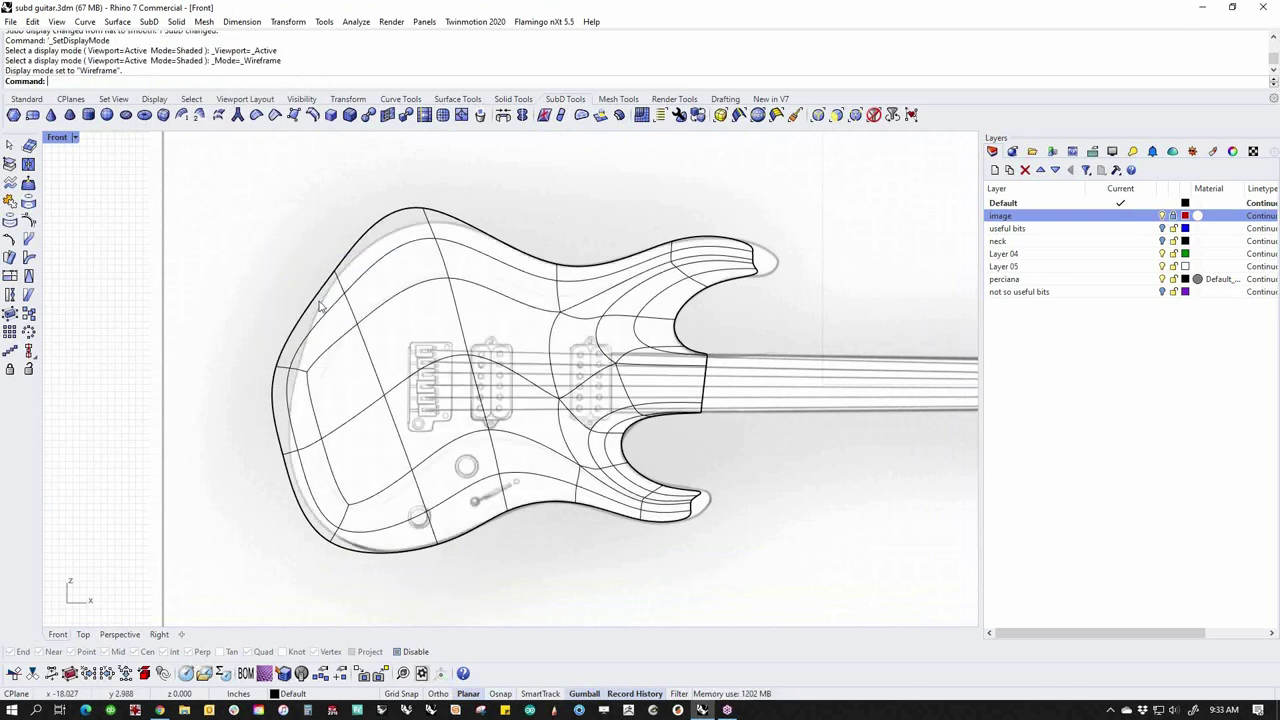
Move the row of three vertices at the top of the upper bout down and right onto the reference outline
{"action": "scroll", "coordinate": [441, 245], "scroll_direction": "up", "scroll_amount": 2}
{"action": "left_click_drag", "start_coordinate": [400, 167], "coordinate": [500, 332]}
{"action": "mouse_move", "coordinate": [430, 203]}
{"action": "left_mouse_down"}
{"action": "mouse_move", "coordinate": [430, 183]}
{"action": "mouse_move", "coordinate": [430, 218]}
{"action": "left_mouse_up"}
{"action": "left_click_drag", "start_coordinate": [481, 255], "coordinate": [519, 257]}
{"action": "left_click", "coordinate": [614, 197]}
Move the row of three vertices at the body's tail end right, toward the reference outline
{"action": "left_click_drag", "start_coordinate": [172, 362], "coordinate": [305, 449]}
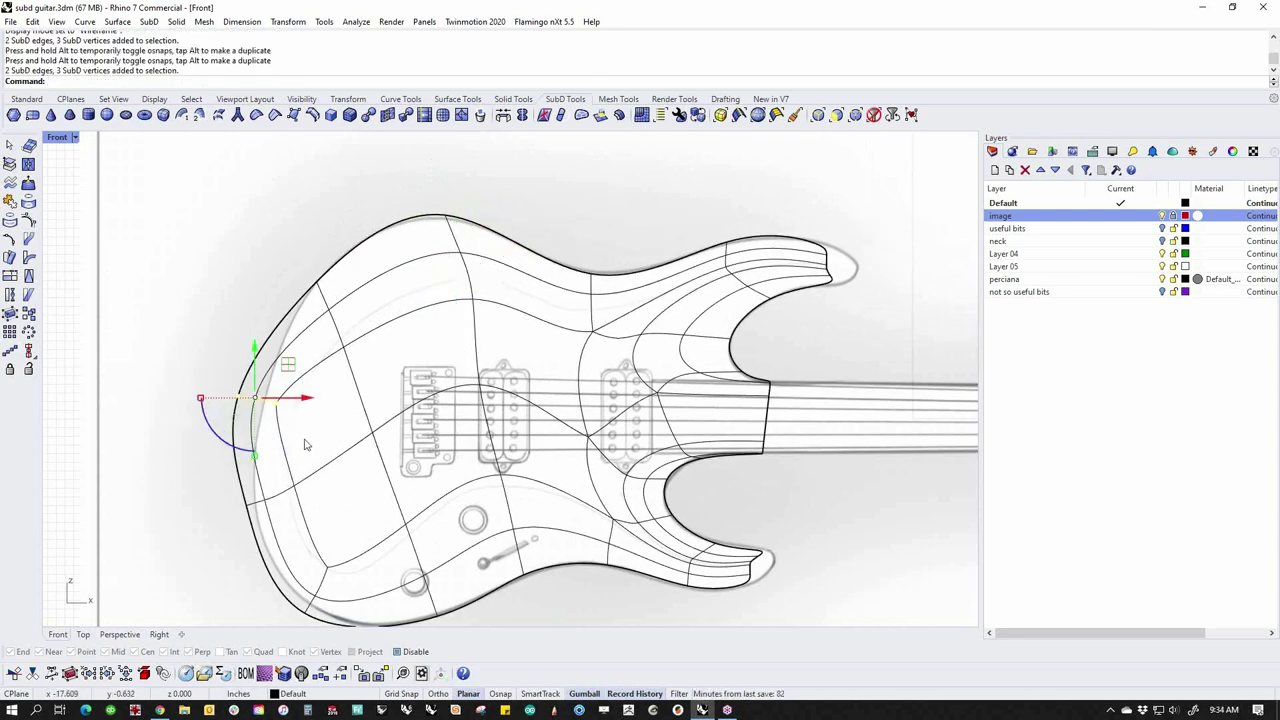
{"action": "mouse_move", "coordinate": [305, 400]}
{"action": "left_mouse_down"}
{"action": "mouse_move", "coordinate": [341, 399]}
{"action": "mouse_move", "coordinate": [330, 399]}
{"action": "left_mouse_up"}
{"action": "left_click", "coordinate": [219, 226]}
Nudge the vertex row at the upper tail-side bend outward and fine-tune the row atop the upper bout
{"action": "left_click_drag", "start_coordinate": [280, 239], "coordinate": [388, 384]}
{"action": "mouse_move", "coordinate": [334, 304]}
{"action": "left_mouse_down"}
{"action": "mouse_move", "coordinate": [355, 278]}
{"action": "mouse_move", "coordinate": [330, 306]}
{"action": "mouse_move", "coordinate": [326, 296]}
{"action": "left_mouse_up"}
{"action": "left_click", "coordinate": [420, 171]}
{"action": "left_click_drag", "start_coordinate": [420, 164], "coordinate": [520, 352]}
{"action": "mouse_move", "coordinate": [457, 210]}
{"action": "left_mouse_down"}
{"action": "mouse_move", "coordinate": [457, 197]}
{"action": "mouse_move", "coordinate": [457, 210]}
{"action": "left_mouse_up"}
{"action": "left_click", "coordinate": [586, 181]}
Move the three vertices at the lower bout's tail-side corner right and up onto the reference outline
{"action": "right_click_drag", "start_coordinate": [350, 518], "coordinate": [418, 357]}
{"action": "left_click_drag", "start_coordinate": [353, 498], "coordinate": [424, 388]}
{"action": "left_click_drag", "start_coordinate": [343, 457], "coordinate": [393, 431]}
{"action": "key", "text": "Escape"}
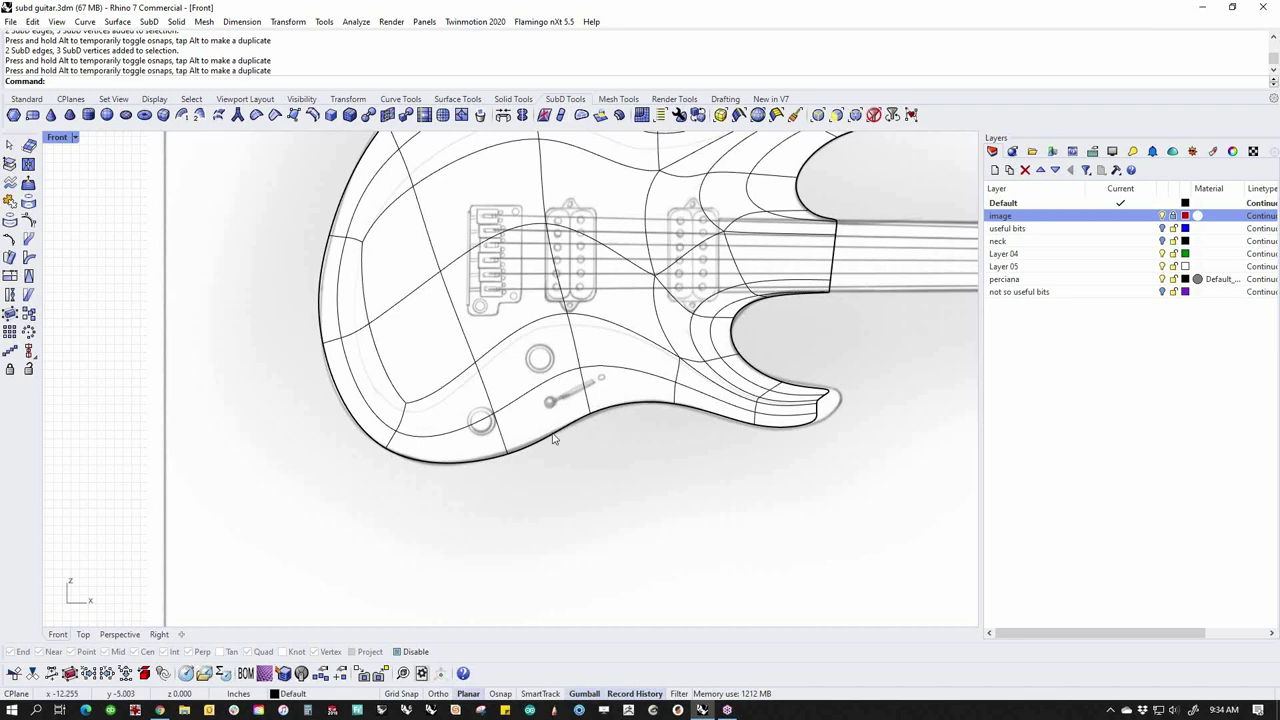
Show the SubD flat and move the upper horn tip's second vertex from the outer edge right, onto the reference outline
{"action": "scroll", "coordinate": [540, 480], "scroll_direction": "down", "scroll_amount": 3}
{"action": "scroll", "coordinate": [640, 400], "scroll_direction": "up", "scroll_amount": 5}
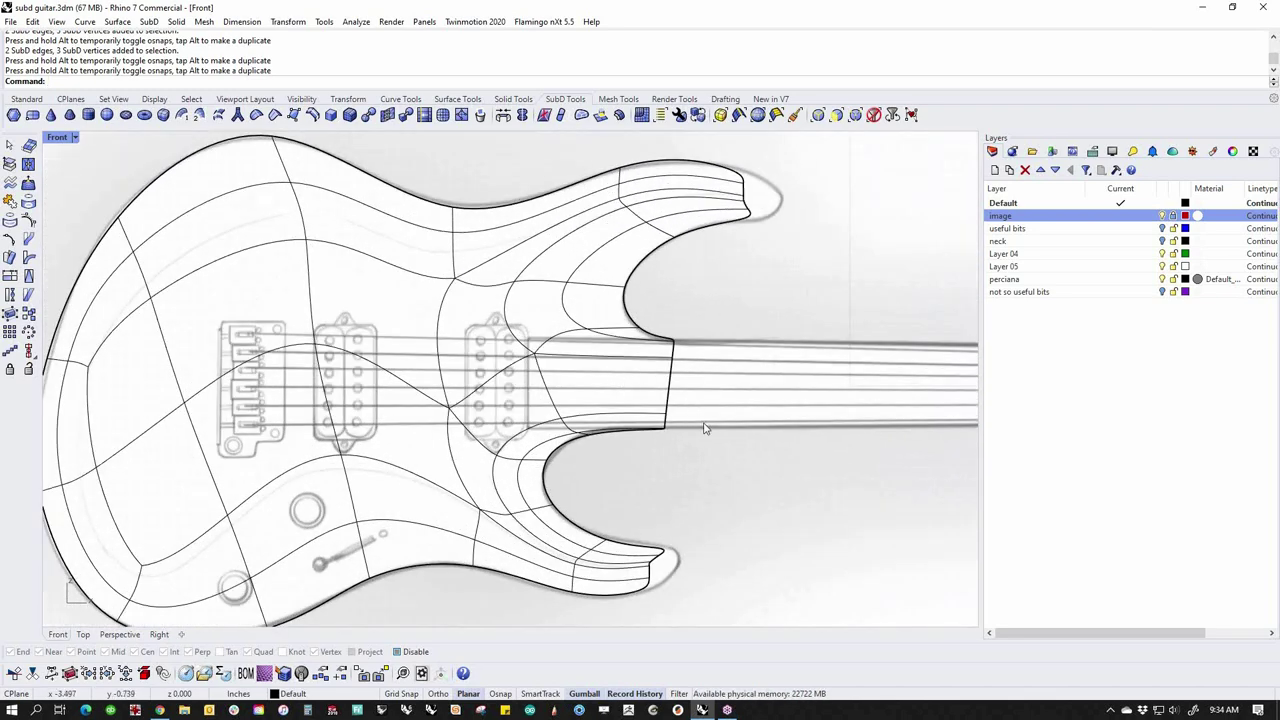
{"action": "scroll", "coordinate": [650, 588], "scroll_direction": "up", "scroll_amount": 6}
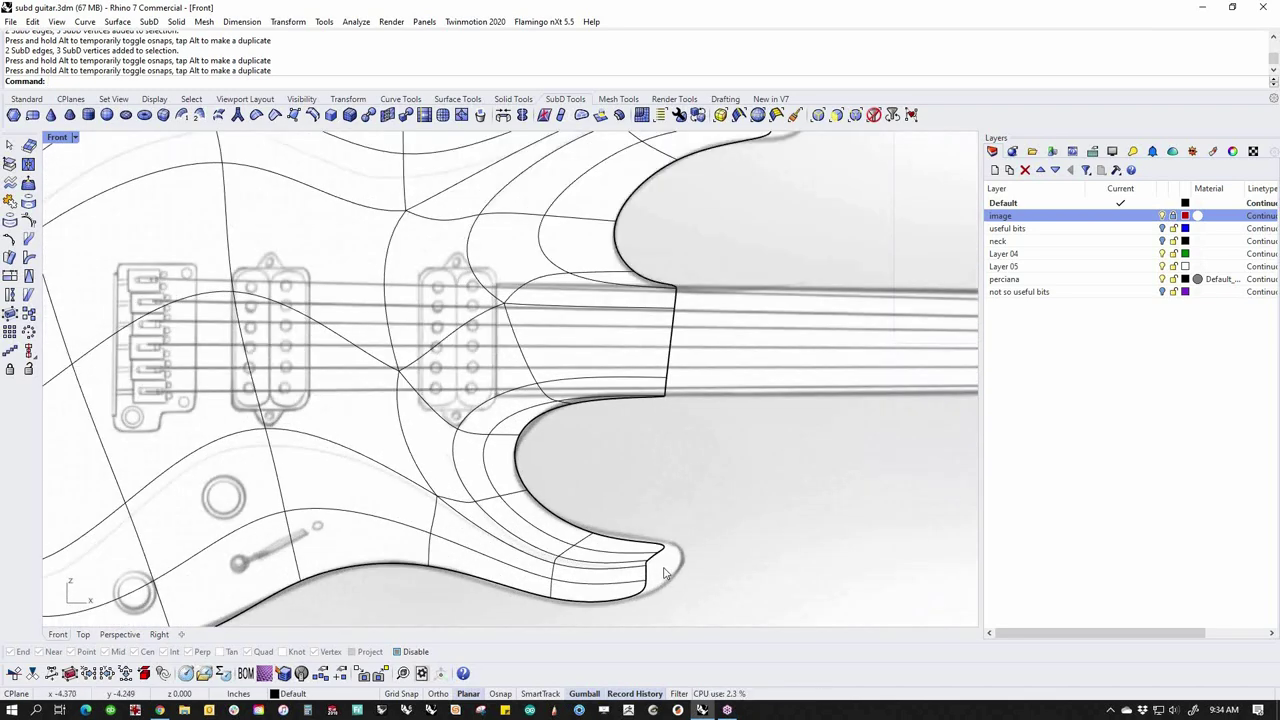
{"action": "scroll", "coordinate": [614, 487], "scroll_direction": "down", "scroll_amount": 4}
{"action": "scroll", "coordinate": [714, 260], "scroll_direction": "up", "scroll_amount": 7}
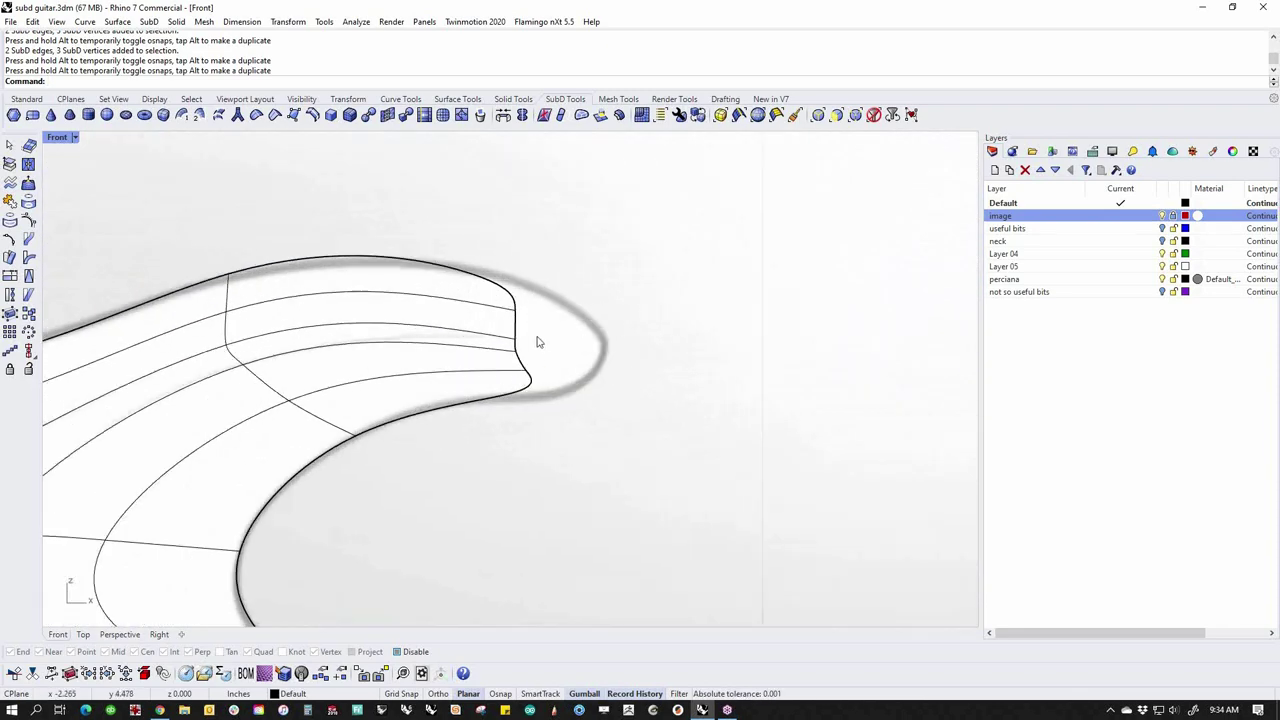
{"action": "scroll", "coordinate": [537, 341], "scroll_direction": "up", "scroll_amount": 2}
{"action": "key", "text": "Tab"}
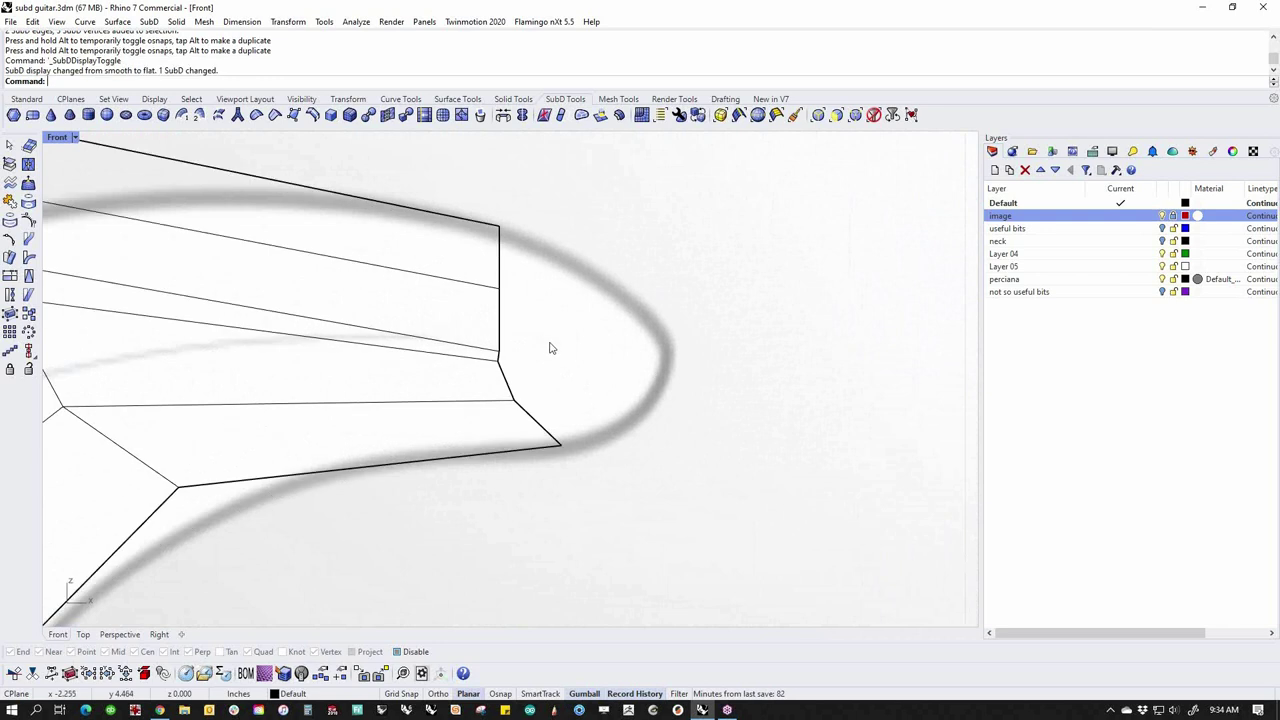
{"action": "left_click_drag", "start_coordinate": [478, 271], "coordinate": [563, 329]}
{"action": "left_click_drag", "start_coordinate": [502, 289], "coordinate": [597, 288]}
{"action": "left_click", "coordinate": [546, 356]}
Move the upper horn tip's remaining middle vertices right onto the rounded reference outline and return to smooth display
{"action": "left_click_drag", "start_coordinate": [475, 329], "coordinate": [664, 351]}
{"action": "key", "text": "Escape"}
{"action": "left_click_drag", "start_coordinate": [511, 373], "coordinate": [557, 421]}
{"action": "left_click", "coordinate": [717, 446]}
{"action": "left_click_drag", "start_coordinate": [475, 386], "coordinate": [637, 418]}
{"action": "key", "text": "Escape"}
{"action": "key", "text": "Tab"}
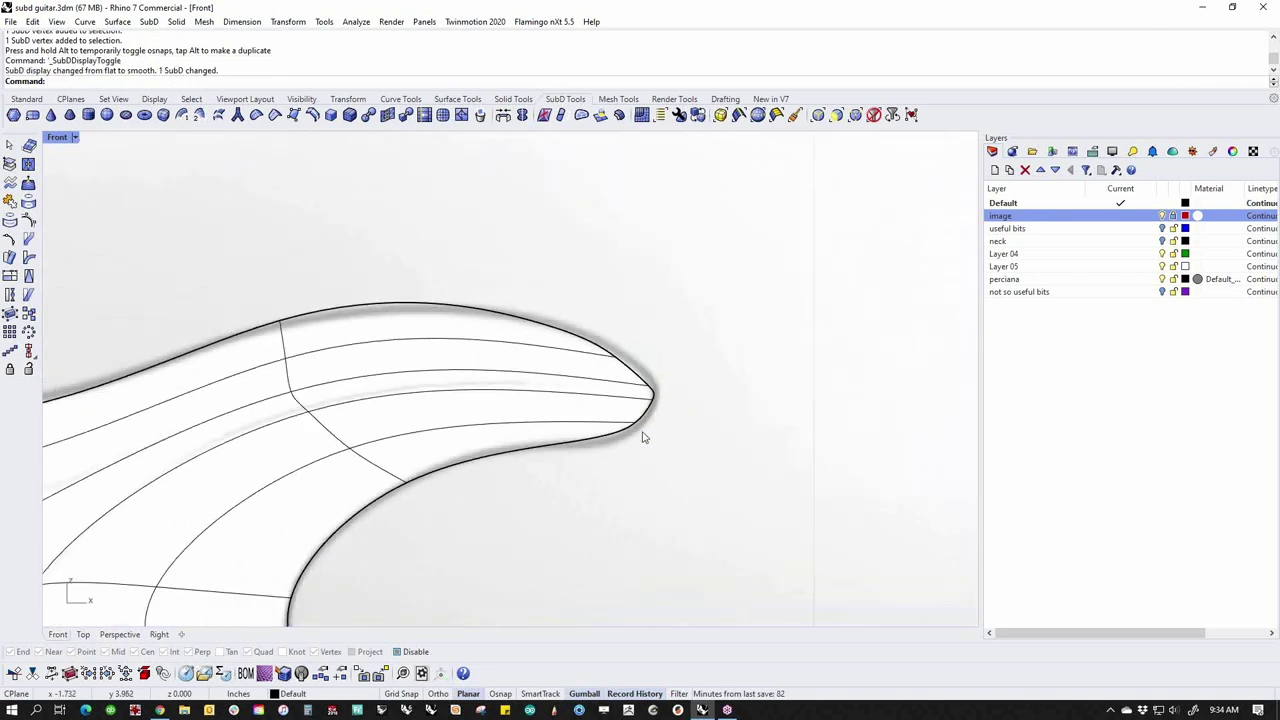
Fine-tune the upper vertices of the upper horn tip so the smooth edge follows the reference outline
{"action": "scroll", "coordinate": [629, 347], "scroll_direction": "up", "scroll_amount": 2}
{"action": "mouse_move", "coordinate": [598, 380]}
{"action": "left_mouse_down"}
{"action": "mouse_move", "coordinate": [629, 350]}
{"action": "mouse_move", "coordinate": [612, 372]}
{"action": "left_mouse_up"}
{"action": "left_click_drag", "start_coordinate": [600, 366], "coordinate": [591, 367]}
{"action": "left_click", "coordinate": [731, 483]}
{"action": "right_click_drag", "start_coordinate": [656, 431], "coordinate": [653, 407]}
{"action": "mouse_move", "coordinate": [657, 383]}
{"action": "left_mouse_down"}
{"action": "mouse_move", "coordinate": [682, 428]}
{"action": "mouse_move", "coordinate": [656, 394]}
{"action": "left_mouse_up"}
{"action": "left_click", "coordinate": [700, 467]}
Adjust the lower vertices of the upper horn tip to round its end along the reference outline
{"action": "left_click_drag", "start_coordinate": [685, 487], "coordinate": [659, 496]}
{"action": "left_click", "coordinate": [641, 512]}
{"action": "left_click", "coordinate": [766, 491]}
{"action": "left_click_drag", "start_coordinate": [639, 437], "coordinate": [700, 472], "text": "ctrl+shift"}
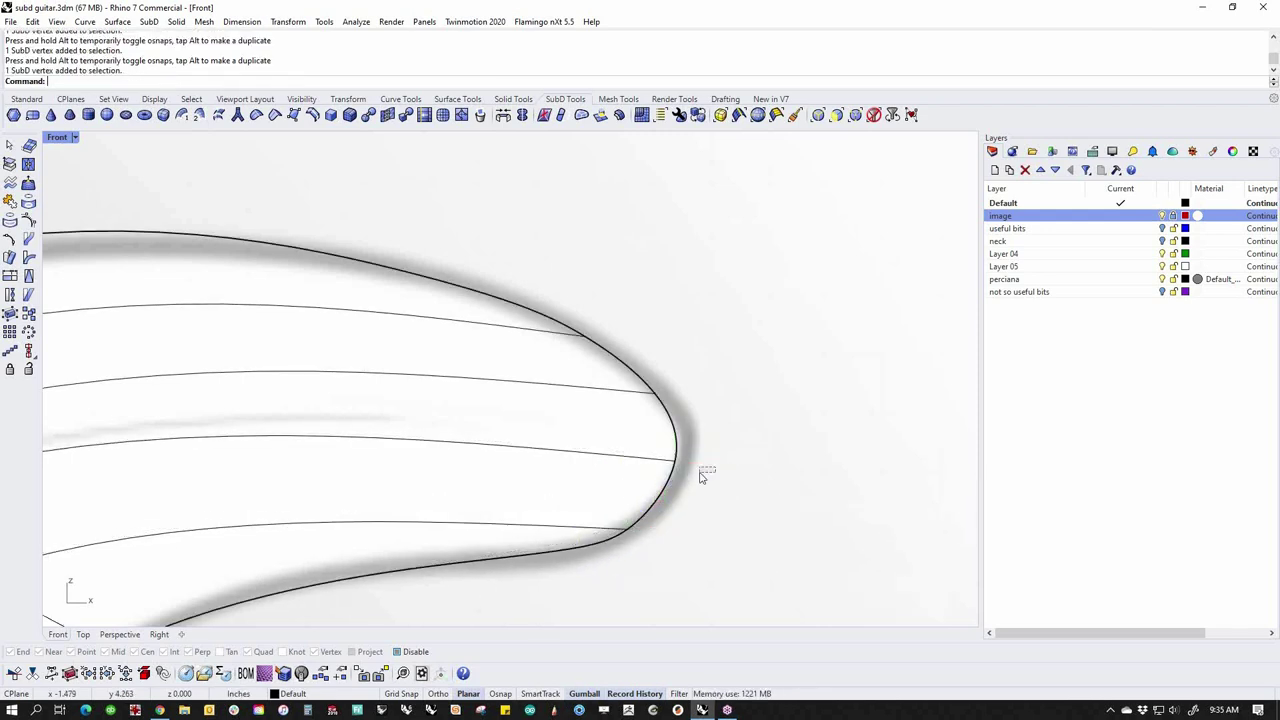
{"action": "left_click_drag", "start_coordinate": [644, 441], "coordinate": [681, 470], "text": "ctrl+shift"}
{"action": "left_click", "coordinate": [711, 483]}
Show the SubD flat and move the lower horn tip's second vertex from the cutaway side right, onto the reference outline
{"action": "scroll", "coordinate": [664, 442], "scroll_direction": "down", "scroll_amount": 12}
{"action": "right_click_drag", "start_coordinate": [680, 544], "coordinate": [635, 367]}
{"action": "scroll", "coordinate": [655, 455], "scroll_direction": "up", "scroll_amount": 10}
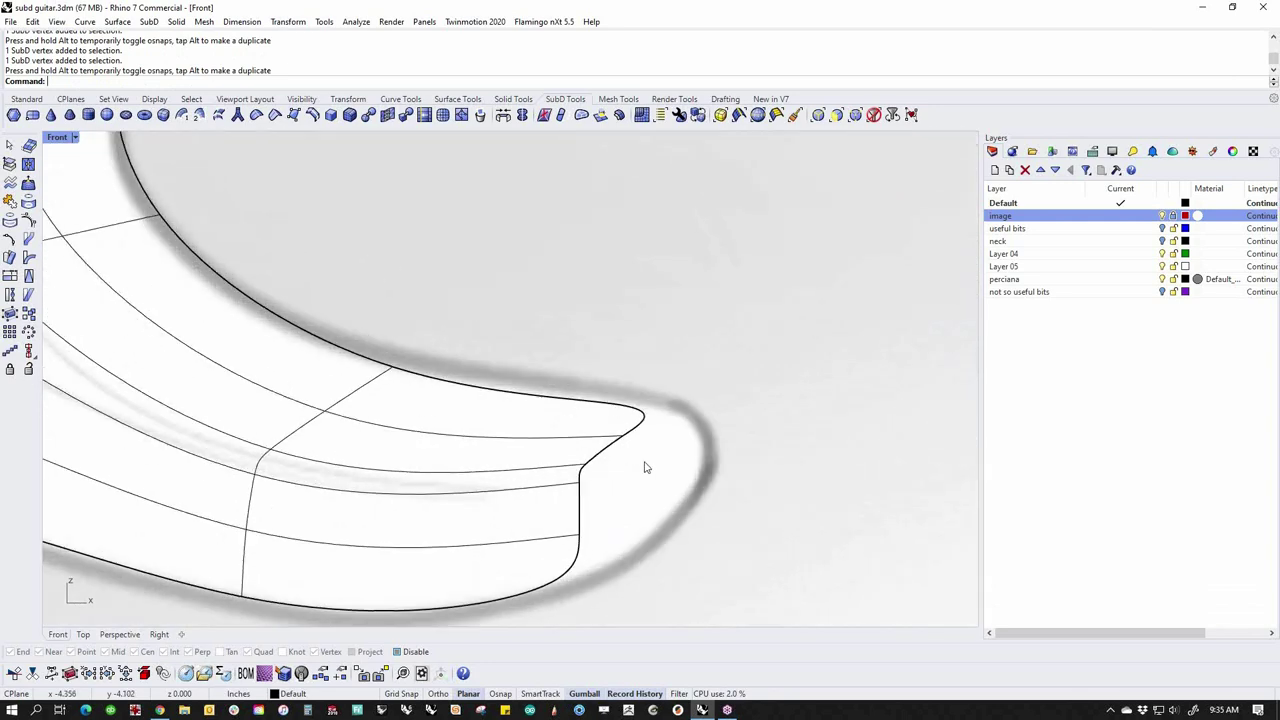
{"action": "key", "text": "Tab"}
{"action": "right_click_drag", "start_coordinate": [613, 451], "coordinate": [593, 405]}
{"action": "left_click_drag", "start_coordinate": [603, 408], "coordinate": [742, 390], "text": "ctrl+shift"}
{"action": "left_click", "coordinate": [730, 467]}
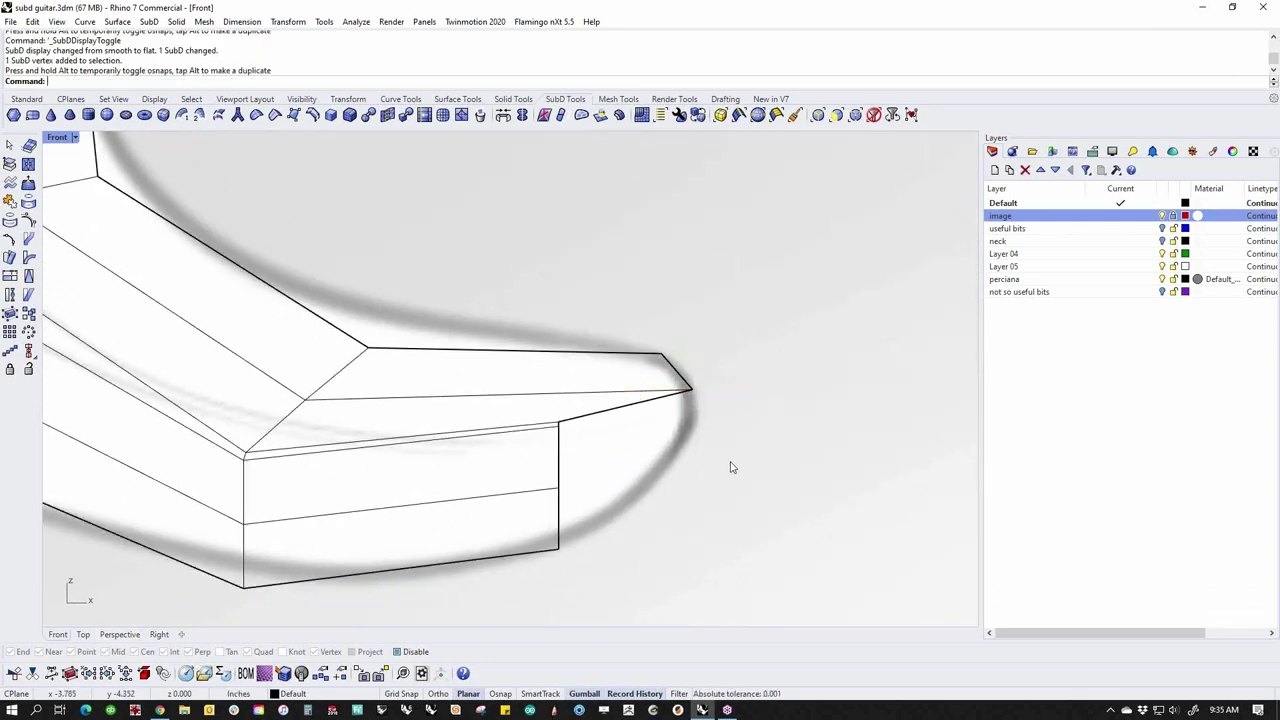
Move the lower horn tip's third vertex from the cutaway side right, directly below the second one on the reference outline
{"action": "scroll", "coordinate": [575, 431], "scroll_direction": "up", "scroll_amount": 3}
{"action": "left_click", "coordinate": [565, 425]}
{"action": "left_click_drag", "start_coordinate": [580, 380], "coordinate": [894, 383]}
{"action": "left_click", "coordinate": [856, 515]}
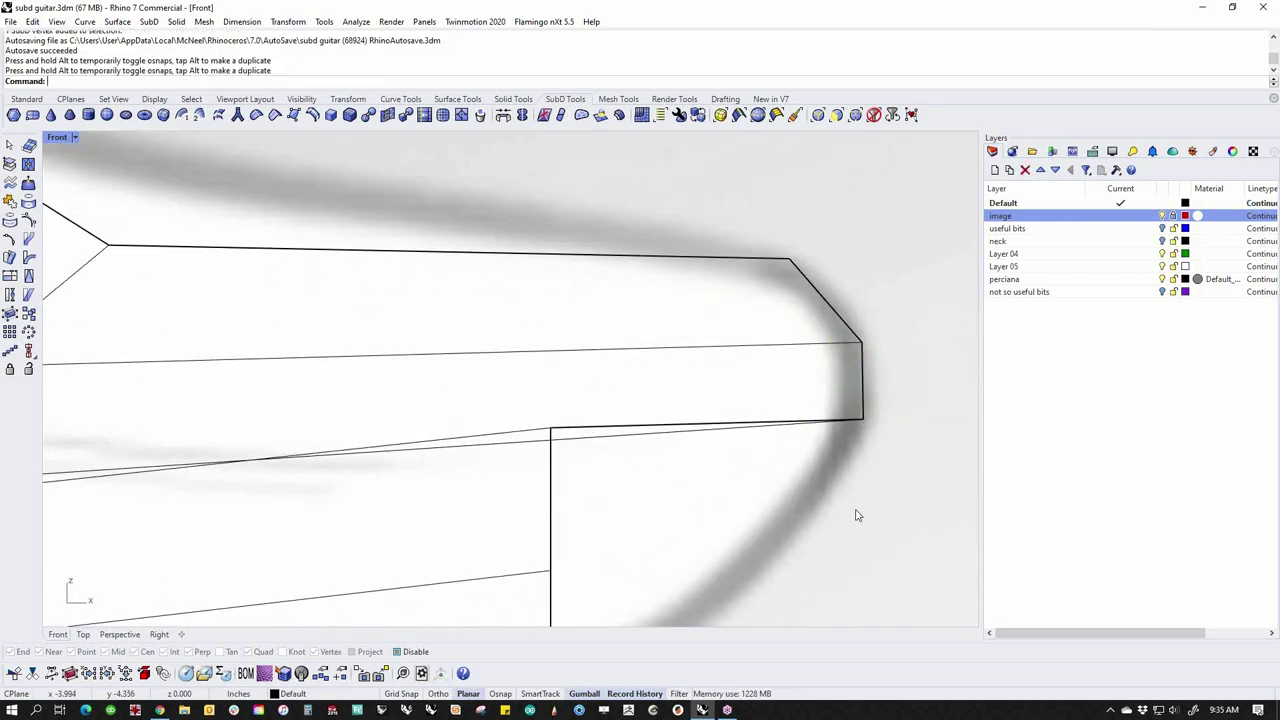
Move the lower horn tip's fourth and fifth vertices from the cutaway side out onto the curved reference outline
{"action": "left_click", "coordinate": [552, 430]}
{"action": "left_click_drag", "start_coordinate": [552, 430], "coordinate": [806, 508]}
{"action": "right_click_drag", "start_coordinate": [720, 613], "coordinate": [677, 471]}
{"action": "left_click", "coordinate": [677, 471]}
{"action": "left_click_drag", "start_coordinate": [434, 403], "coordinate": [666, 480], "text": "ctrl+shift"}
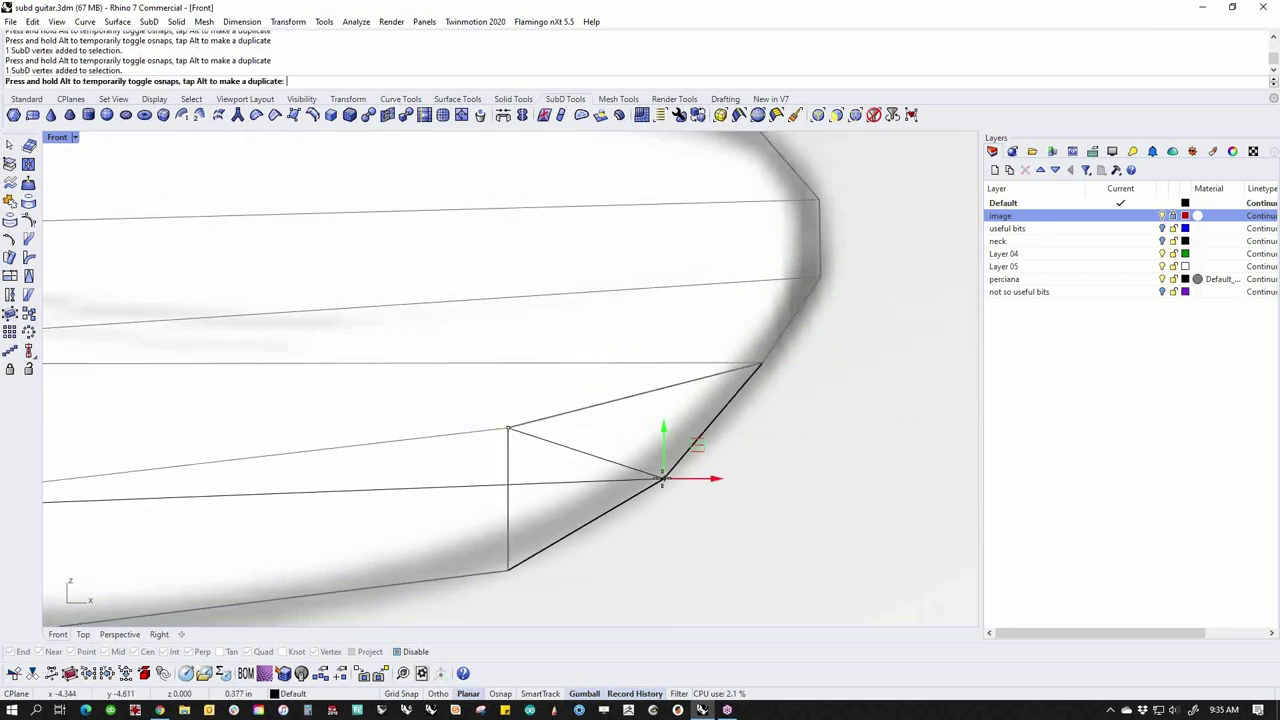
{"action": "scroll", "coordinate": [751, 433], "scroll_direction": "down", "scroll_amount": 4}
{"action": "left_click", "coordinate": [812, 437]}
Check the lower horn tip against the reference outline in smooth display and return to flat display
{"action": "scroll", "coordinate": [654, 471], "scroll_direction": "down", "scroll_amount": 3}
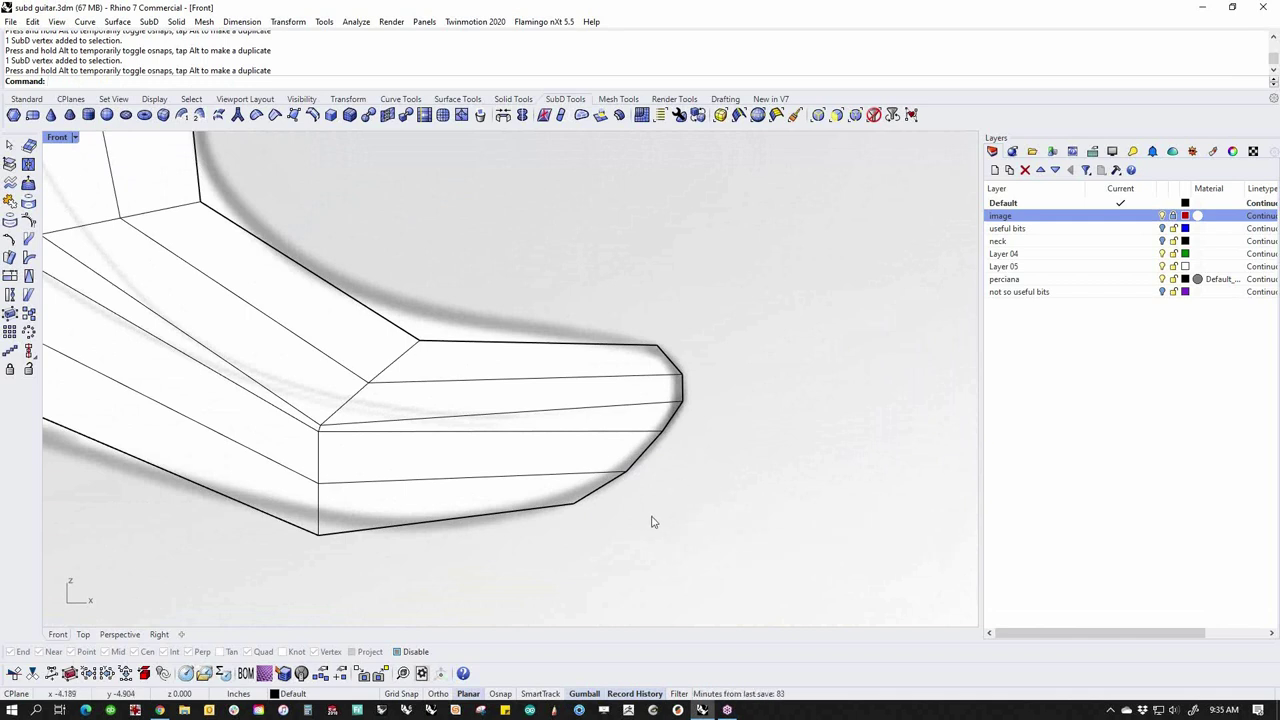
{"action": "key", "text": "Tab"}
{"action": "scroll", "coordinate": [694, 367], "scroll_direction": "up", "scroll_amount": 2}
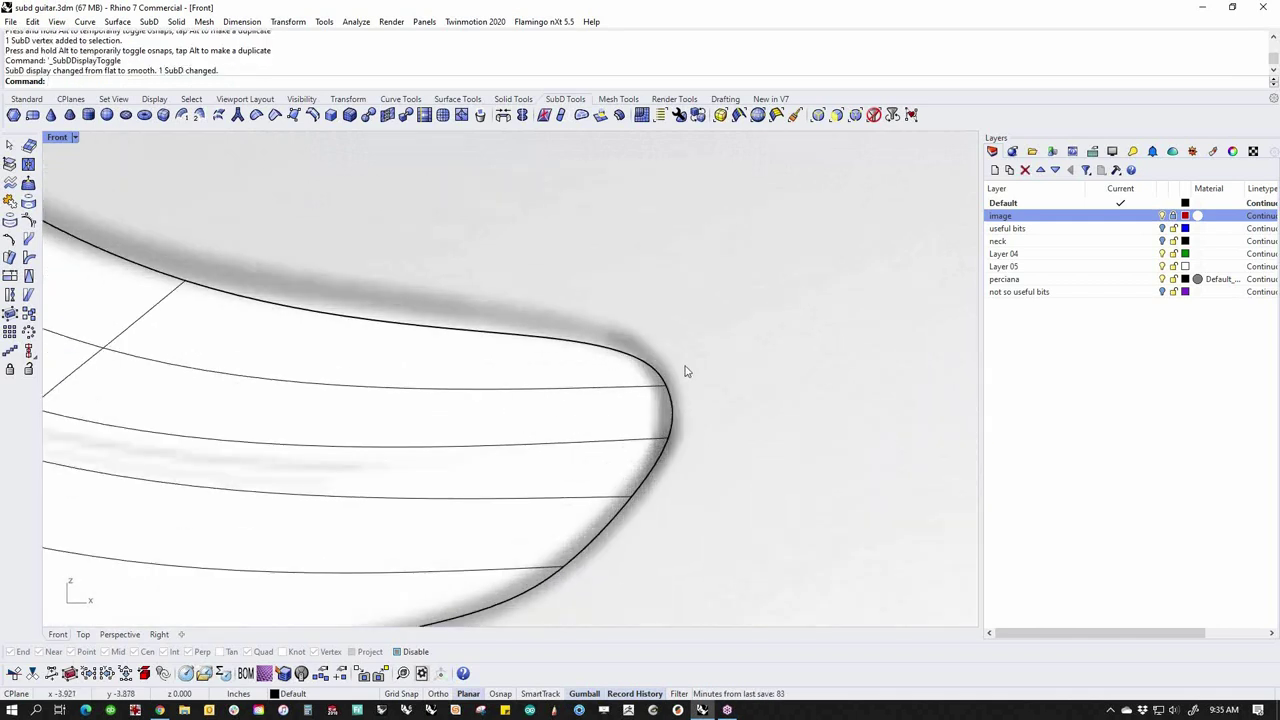
{"action": "key", "text": "Tab"}
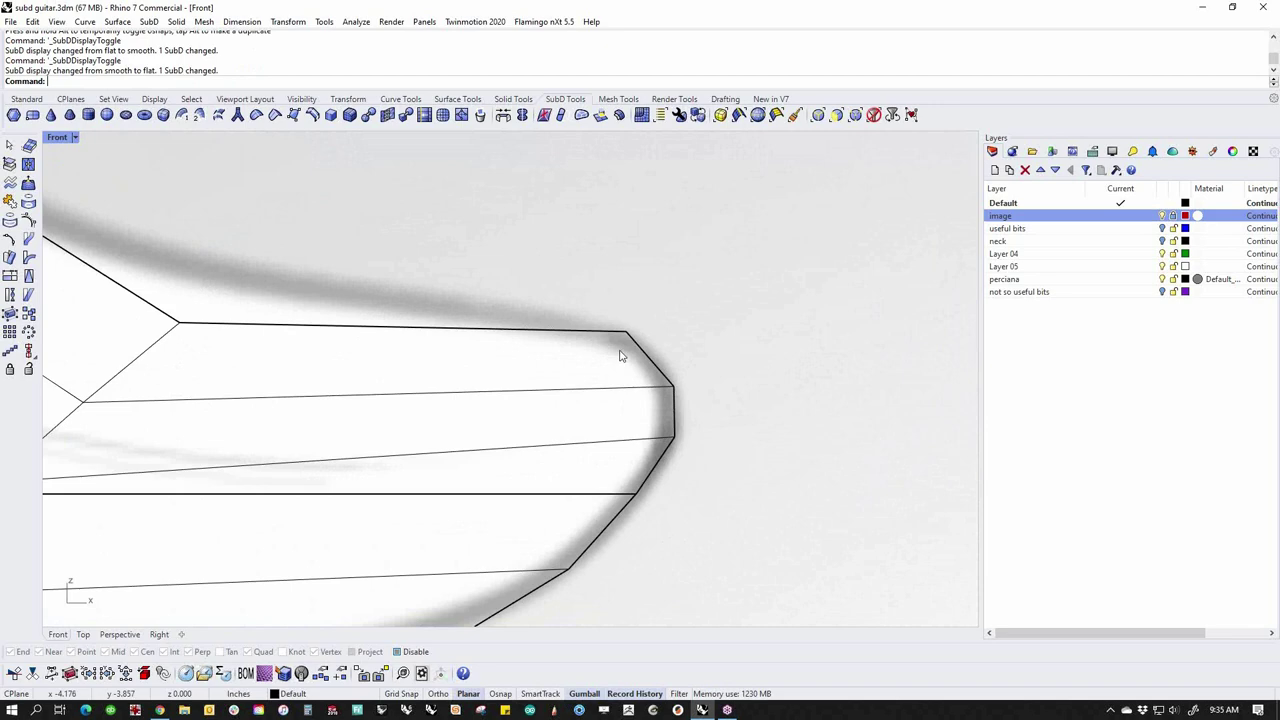
{"action": "right_click_drag", "start_coordinate": [686, 478], "coordinate": [676, 425]}
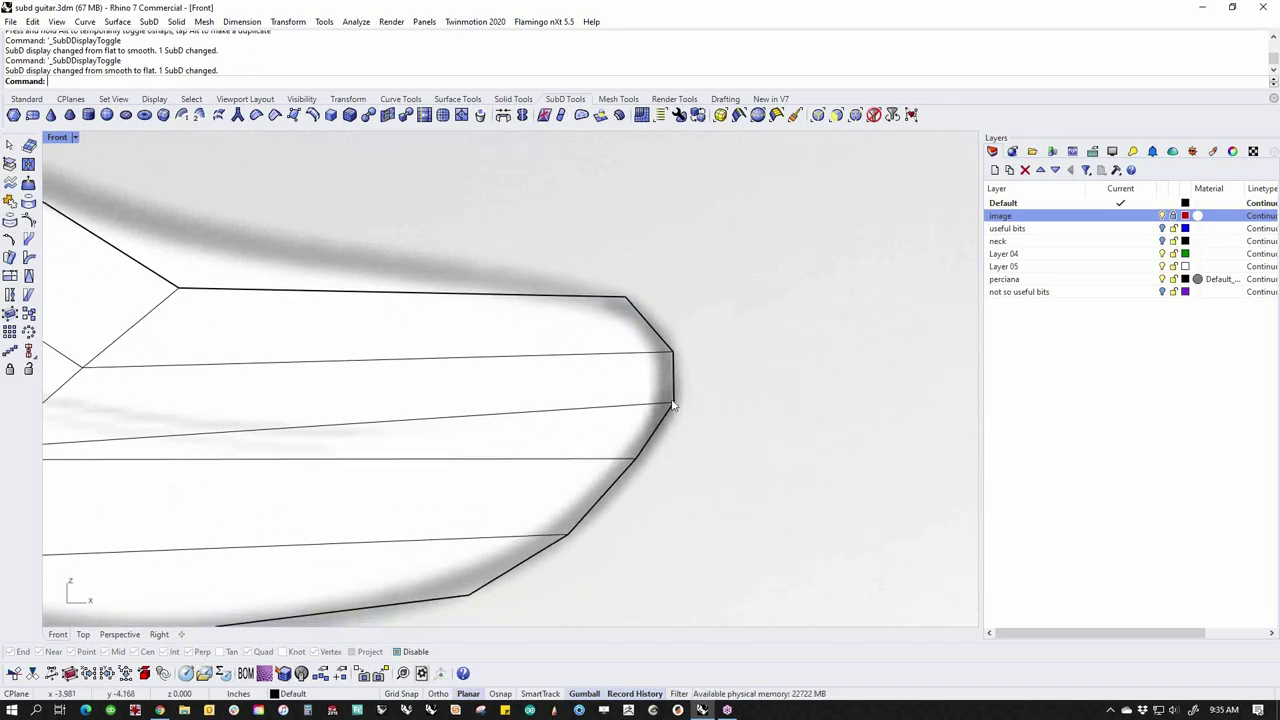
Restore the Front view and move the lower horn tip's fifth vertex from the cutaway side down and left along the reference outline
{"action": "right_click_drag", "start_coordinate": [616, 554], "coordinate": [631, 471], "text": "ctrl+shift"}
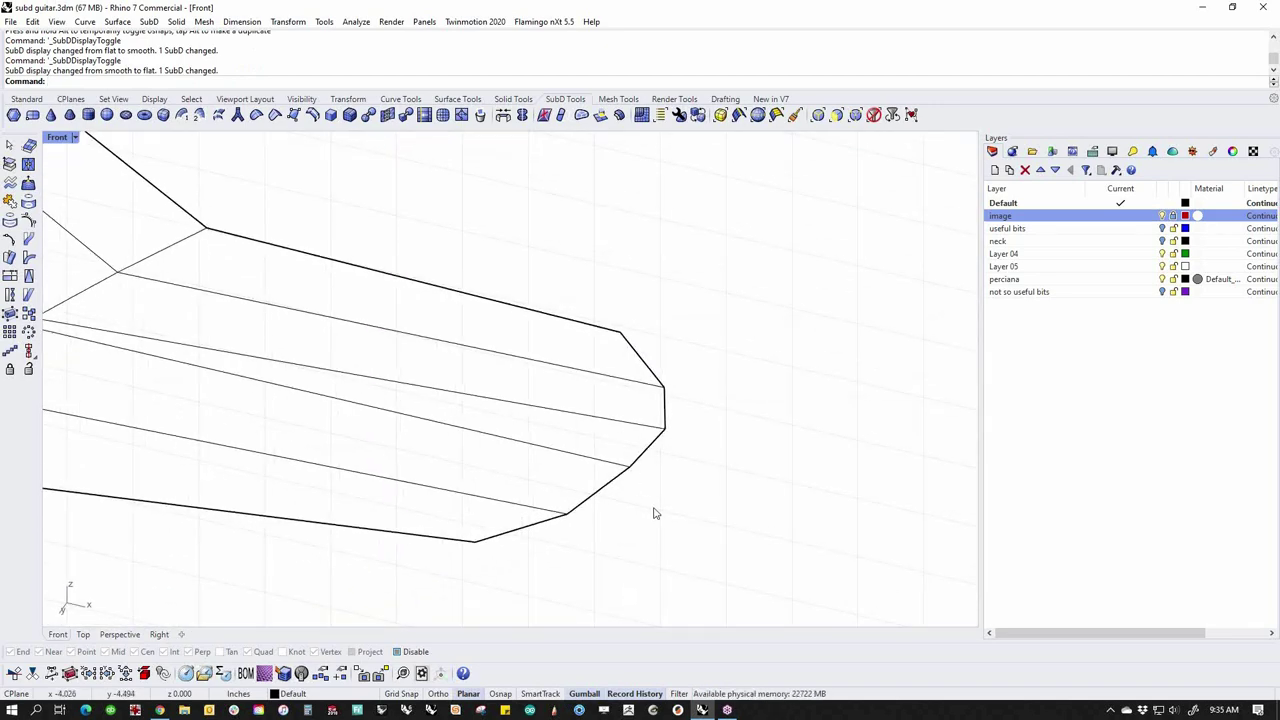
{"action": "type", "text": "f"}
{"action": "key", "text": "Return"}
{"action": "right_click_drag", "start_coordinate": [650, 530], "coordinate": [634, 437]}
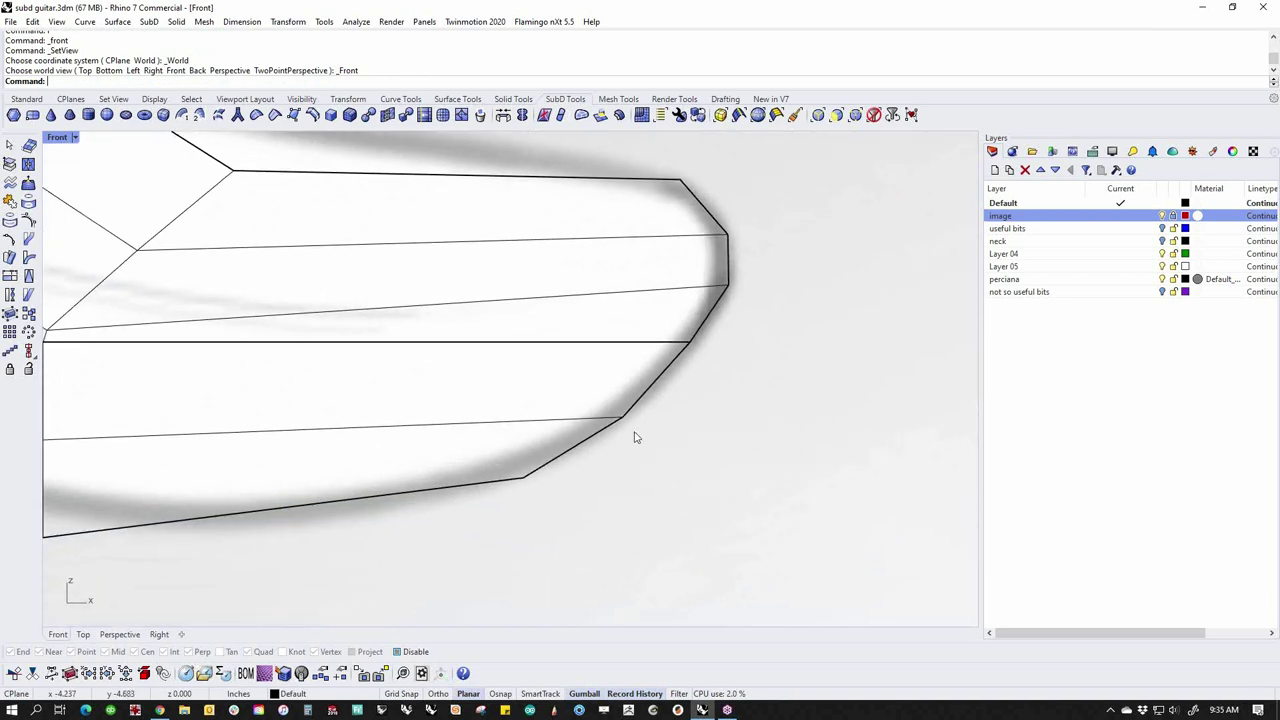
{"action": "left_click", "coordinate": [624, 421], "text": "ctrl+shift"}
{"action": "left_click_drag", "start_coordinate": [650, 402], "coordinate": [629, 413]}
{"action": "left_click", "coordinate": [727, 411]}
Move the lower horn tip's fourth vertex down along the reference outline and fine-tune the third vertex above it
{"action": "left_click", "coordinate": [690, 342], "text": "ctrl+shift"}
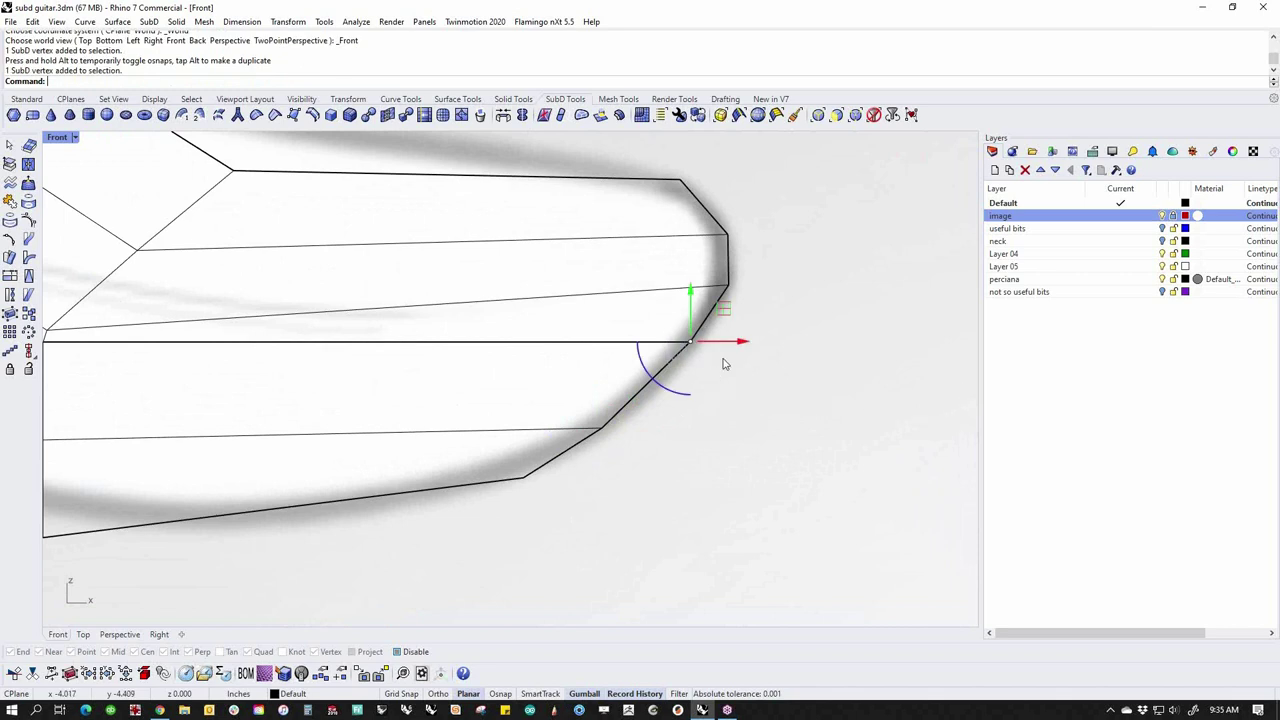
{"action": "left_click_drag", "start_coordinate": [724, 312], "coordinate": [721, 329]}
{"action": "left_click", "coordinate": [834, 326]}
{"action": "left_click", "coordinate": [727, 285], "text": "ctrl+shift"}
{"action": "mouse_move", "coordinate": [771, 286]}
{"action": "left_mouse_down"}
{"action": "mouse_move", "coordinate": [823, 286]}
{"action": "mouse_move", "coordinate": [771, 286]}
{"action": "left_mouse_up"}
{"action": "key", "text": "Escape"}
Shift the lower horn tip's first and second vertices from the cutaway side up and left to follow the reference outline
{"action": "right_click_drag", "start_coordinate": [523, 269], "coordinate": [598, 379]}
{"action": "mouse_move", "coordinate": [752, 264]}
{"action": "left_mouse_down", "text": "ctrl+shift"}
{"action": "mouse_move", "coordinate": [783, 312]}
{"action": "mouse_move", "coordinate": [770, 240]}
{"action": "mouse_move", "coordinate": [756, 241]}
{"action": "left_mouse_up", "text": "ctrl+shift"}
{"action": "left_click", "coordinate": [836, 337]}
{"action": "left_click_drag", "start_coordinate": [781, 311], "coordinate": [845, 382], "text": "ctrl+shift"}
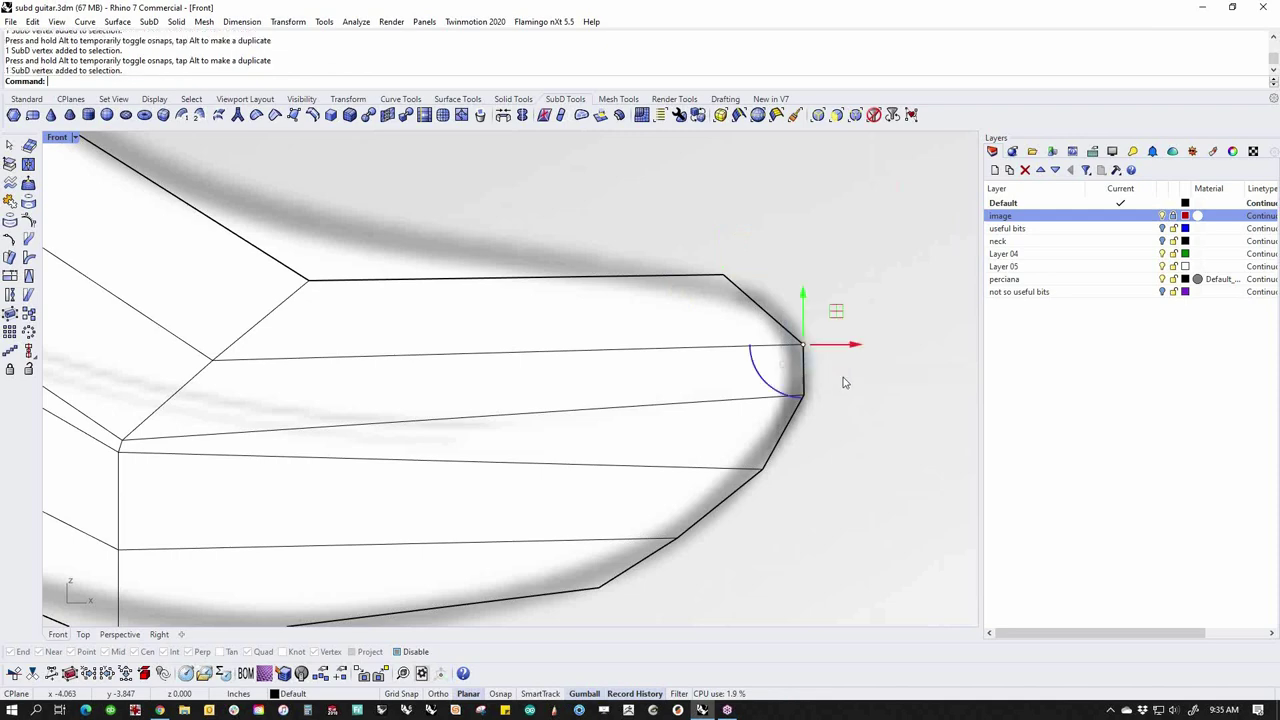
{"action": "left_click_drag", "start_coordinate": [836, 318], "coordinate": [830, 299]}
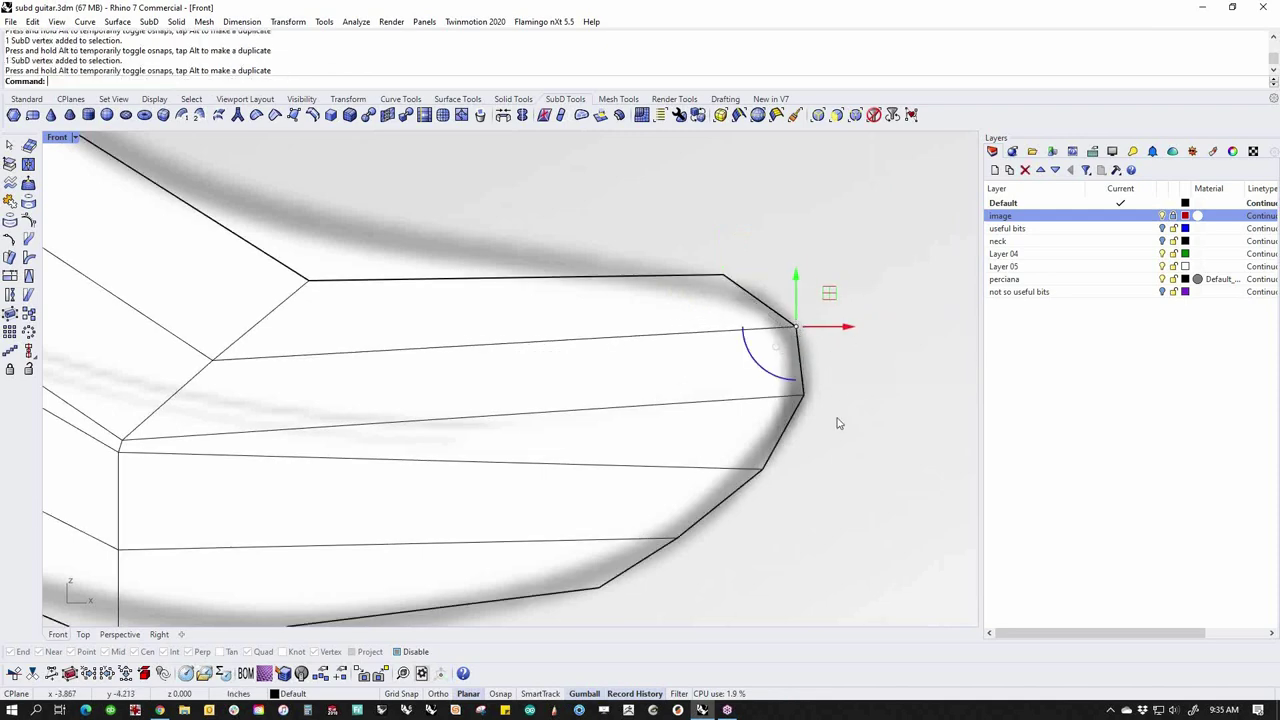
Show the SubD smooth and compare the whole body outline with the reference image
{"action": "key", "text": "Tab"}
{"action": "scroll", "coordinate": [812, 461], "scroll_direction": "down", "scroll_amount": 6}
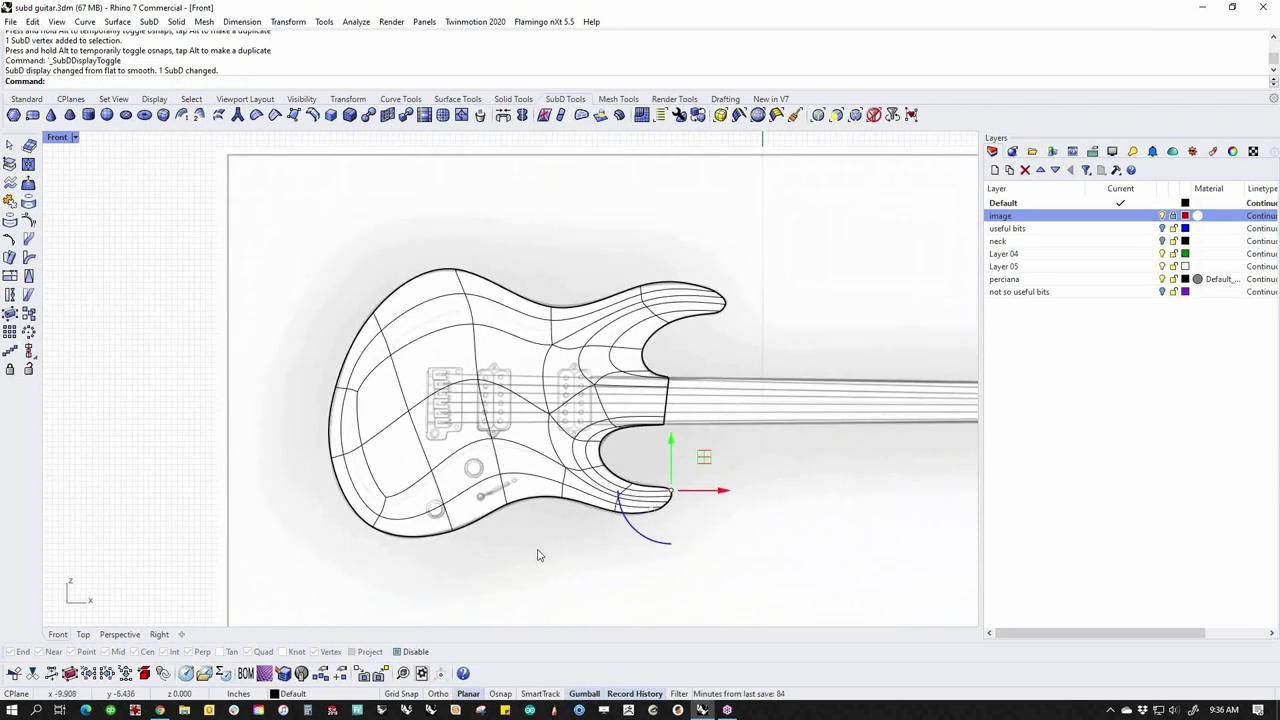
{"action": "right_click_drag", "start_coordinate": [538, 553], "coordinate": [466, 544]}
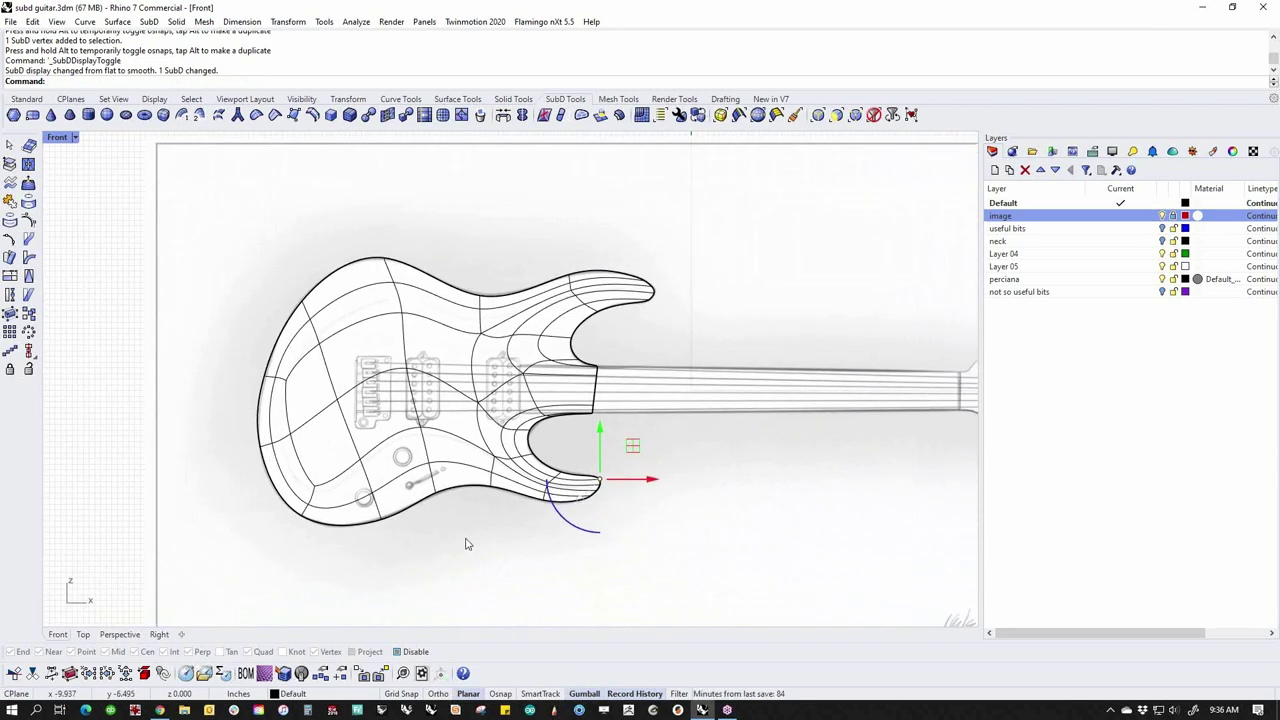
{"action": "scroll", "coordinate": [536, 411], "scroll_direction": "up", "scroll_amount": 3}
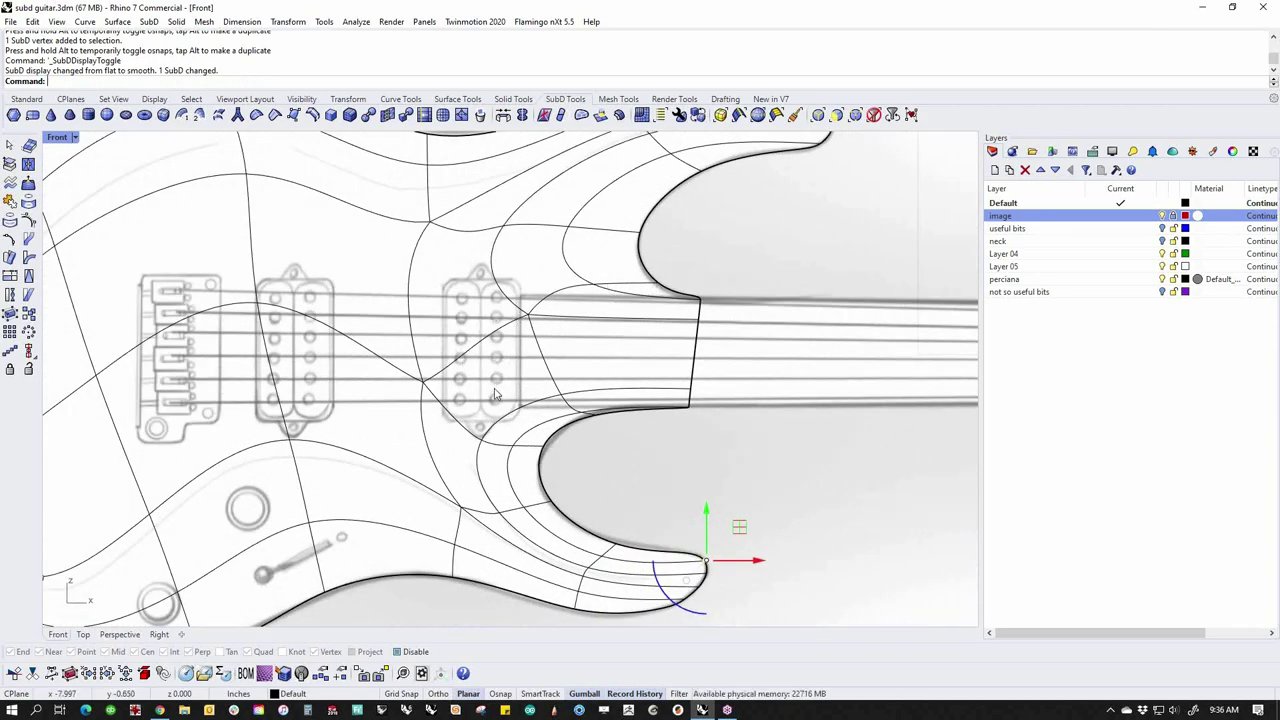
Examine how the edge flow runs from the neck pocket into the two horns by highlighting edges and edge loops
{"action": "left_click", "coordinate": [578, 319]}
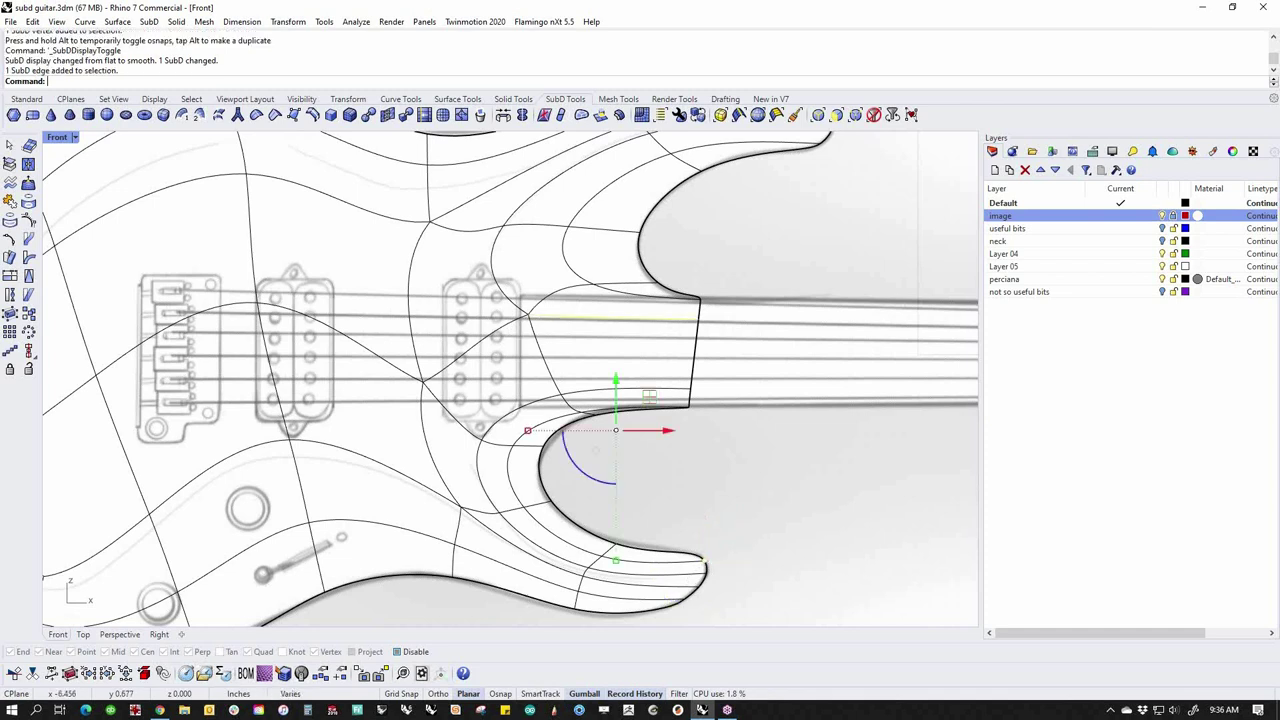
{"action": "left_click", "coordinate": [410, 381], "text": "shift"}
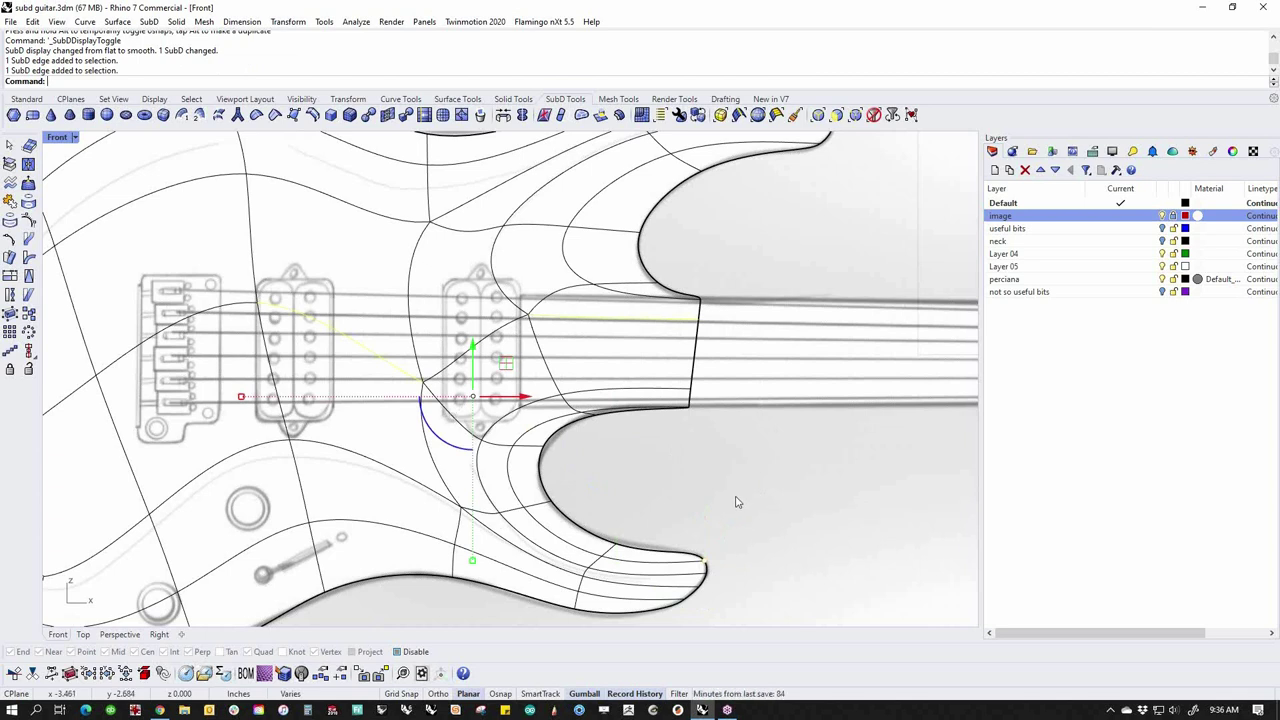
{"action": "left_click", "coordinate": [704, 504]}
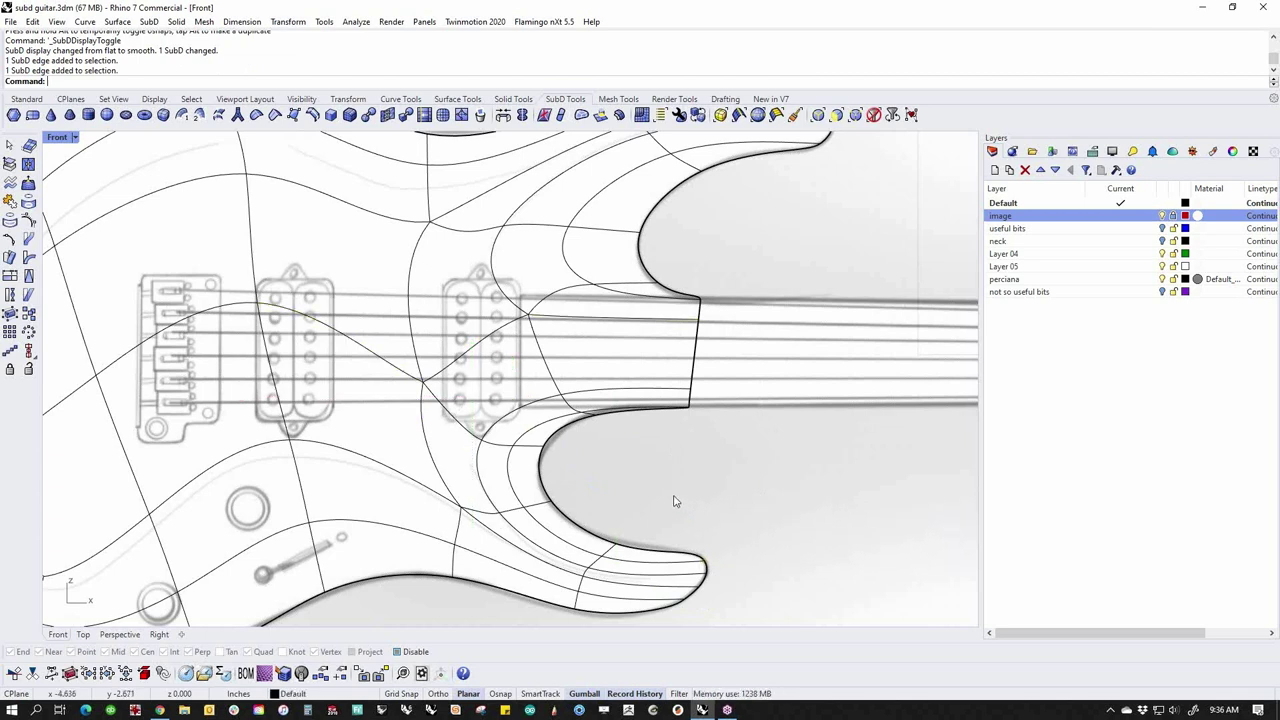
{"action": "scroll", "coordinate": [660, 485], "scroll_direction": "down", "scroll_amount": 3}
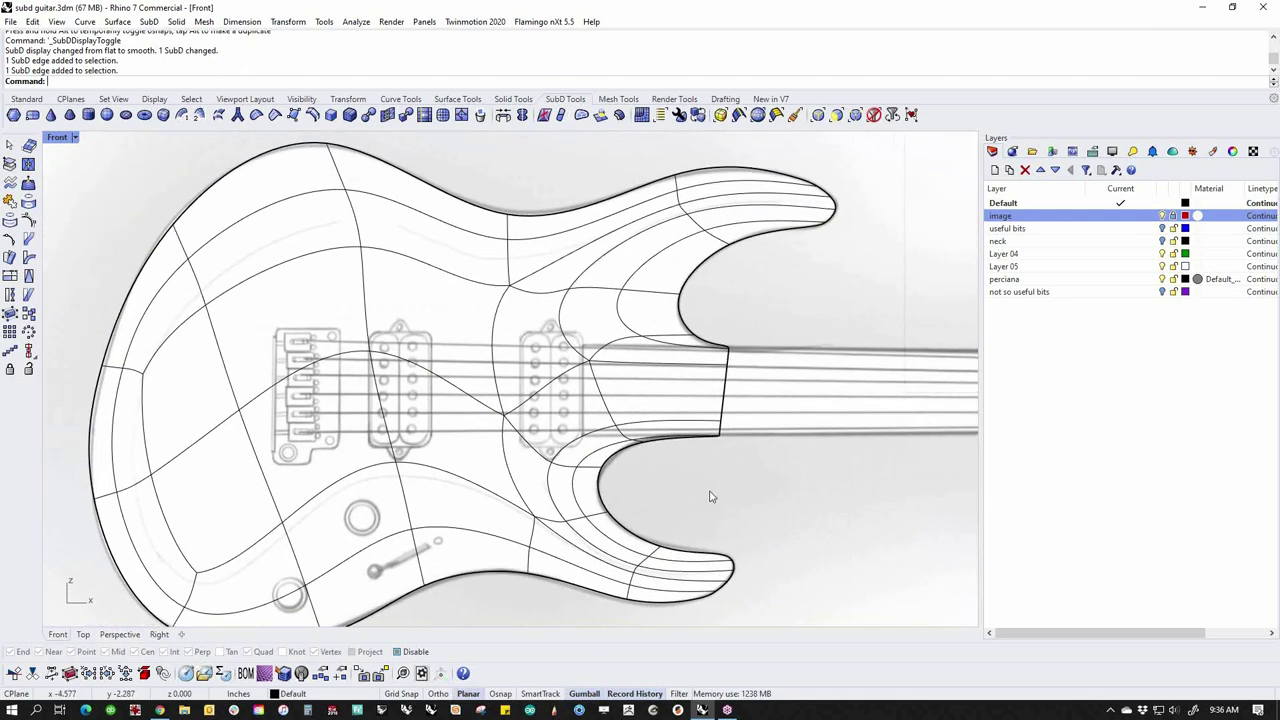
{"action": "left_click", "coordinate": [641, 363], "text": "ctrl+shift"}
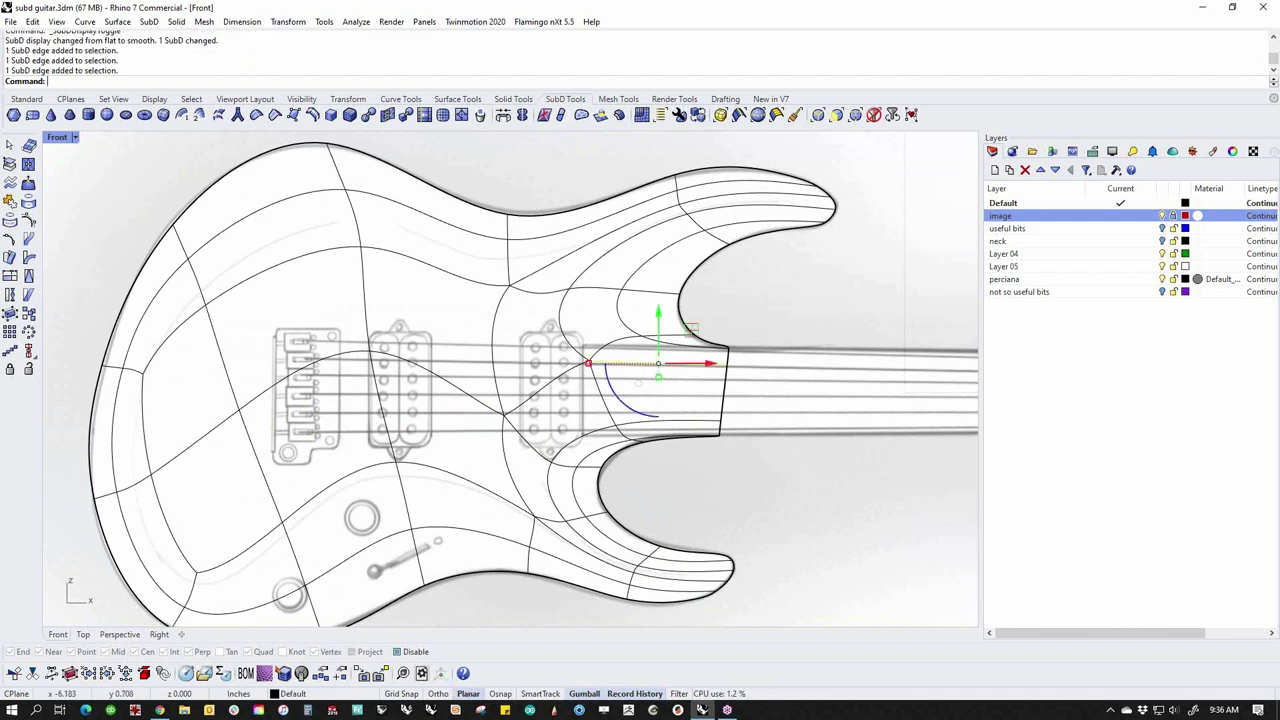
{"action": "double_click", "coordinate": [573, 351], "text": "ctrl+shift"}
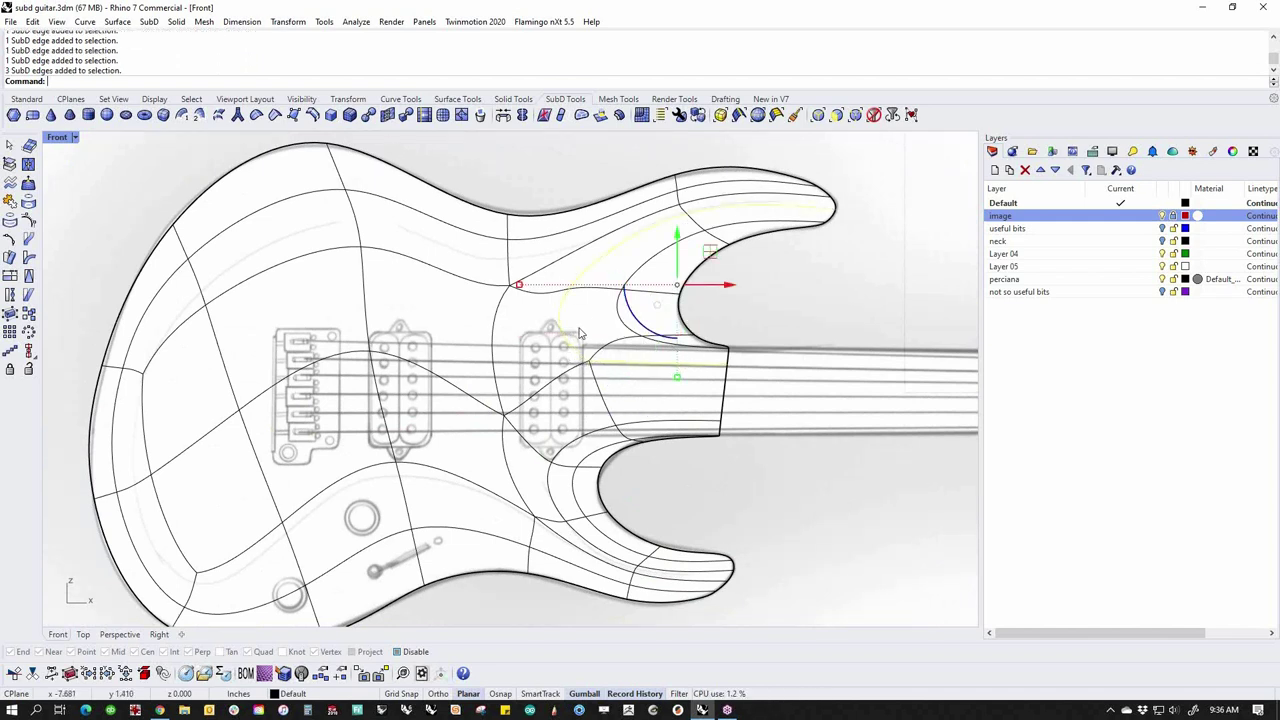
{"action": "left_click", "coordinate": [652, 460]}
{"action": "double_click", "coordinate": [588, 432], "text": "ctrl+shift"}
{"action": "left_click", "coordinate": [714, 512]}
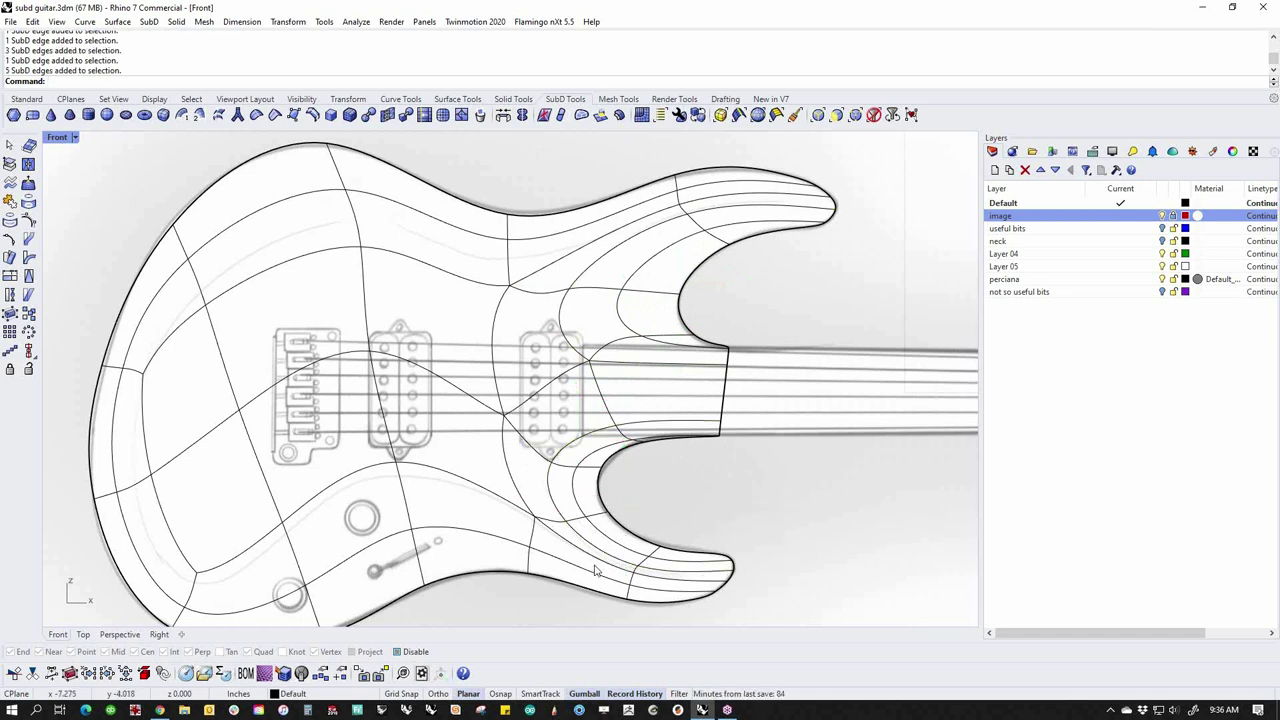
Examine the inner edge loop around the body against the sketch's faint contour line by highlighting its segments
{"action": "double_click", "coordinate": [595, 560], "text": "ctrl+shift"}
{"action": "double_click", "coordinate": [494, 503], "text": "ctrl+shift"}
{"action": "double_click", "coordinate": [174, 352], "text": "ctrl+shift"}
{"action": "double_click", "coordinate": [272, 276], "text": "ctrl+shift"}
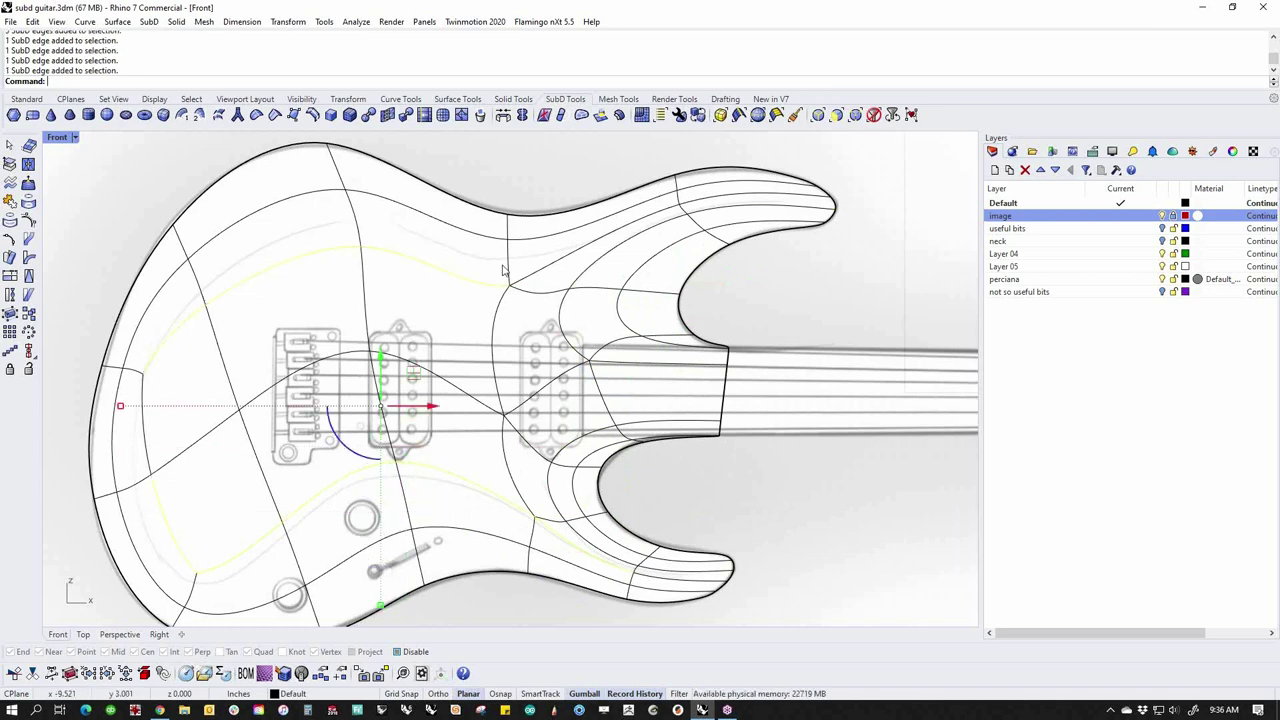
{"action": "key", "text": "Escape"}
Move the inner edge loop's vertices at the lower horn's base and below the bridge pickup onto the sketch's faint contour line
{"action": "right_click_drag", "start_coordinate": [411, 507], "coordinate": [463, 405]}
{"action": "scroll", "coordinate": [463, 405], "scroll_direction": "up", "scroll_amount": 4}
{"action": "scroll", "coordinate": [607, 437], "scroll_direction": "up", "scroll_amount": 2}
{"action": "left_click_drag", "start_coordinate": [599, 440], "coordinate": [628, 436]}
{"action": "key", "text": "Escape"}
{"action": "left_click_drag", "start_coordinate": [281, 339], "coordinate": [306, 331]}
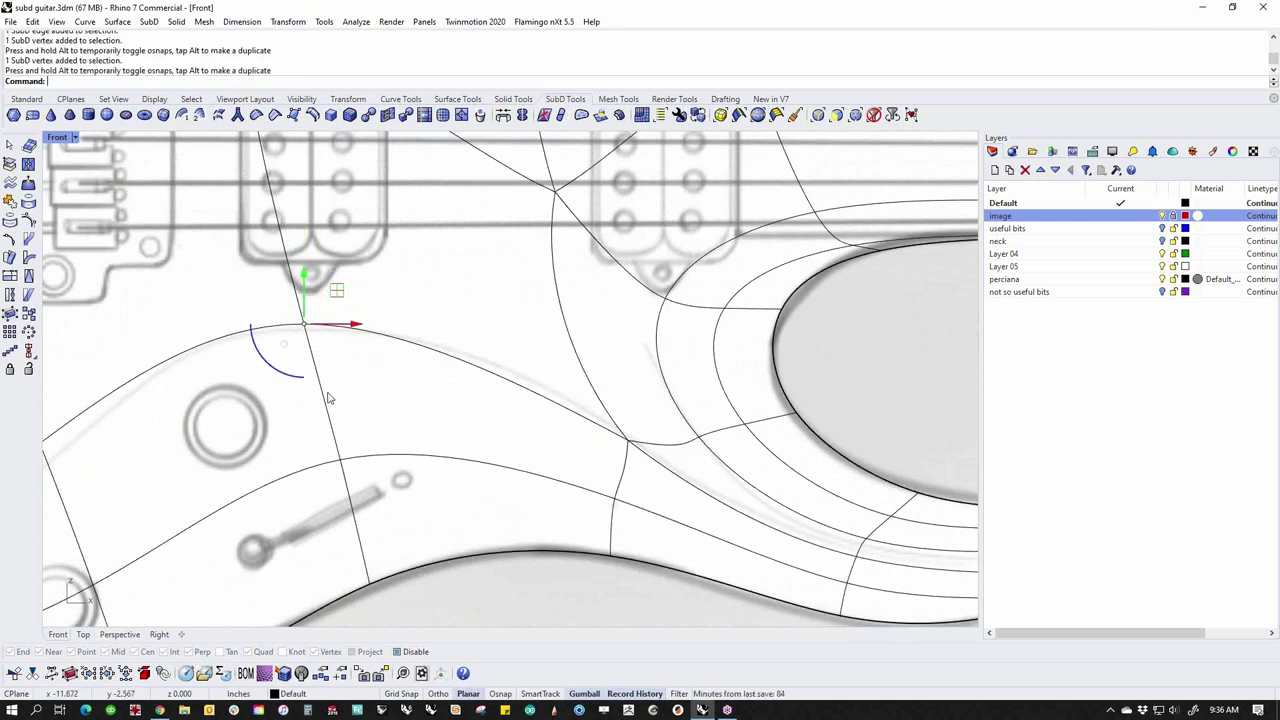
{"action": "scroll", "coordinate": [349, 400], "scroll_direction": "down", "scroll_amount": 3}
{"action": "right_click_drag", "start_coordinate": [405, 402], "coordinate": [512, 380]}
{"action": "mouse_move", "coordinate": [421, 325]}
{"action": "left_mouse_down"}
{"action": "mouse_move", "coordinate": [457, 318]}
{"action": "mouse_move", "coordinate": [440, 330]}
{"action": "left_mouse_up"}
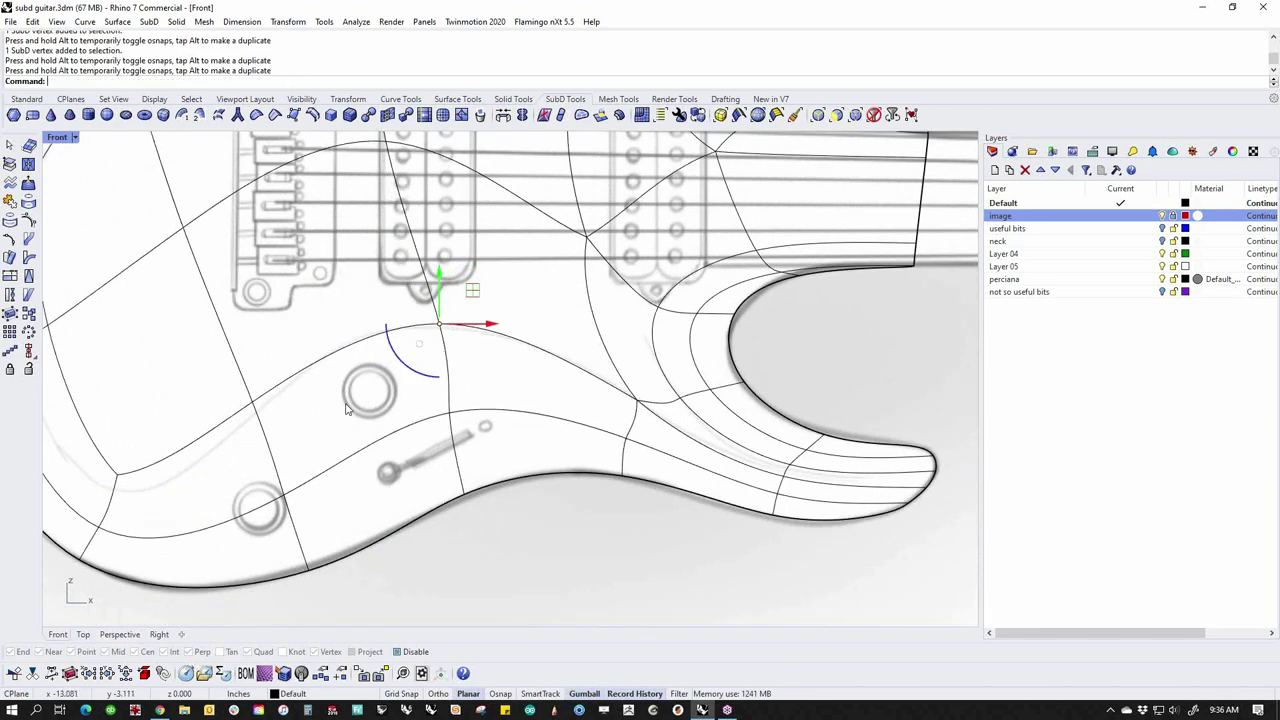
Align the inner loop's vertex between the two control knobs with the faint contour and nudge the one below the bridge pickup left
{"action": "right_click_drag", "start_coordinate": [346, 405], "coordinate": [556, 363]}
{"action": "left_click", "coordinate": [462, 358]}
{"action": "left_click_drag", "start_coordinate": [464, 325], "coordinate": [493, 339]}
{"action": "key", "text": "Escape"}
{"action": "left_click", "coordinate": [648, 285]}
{"action": "left_click_drag", "start_coordinate": [697, 286], "coordinate": [682, 286]}
{"action": "key", "text": "Escape"}
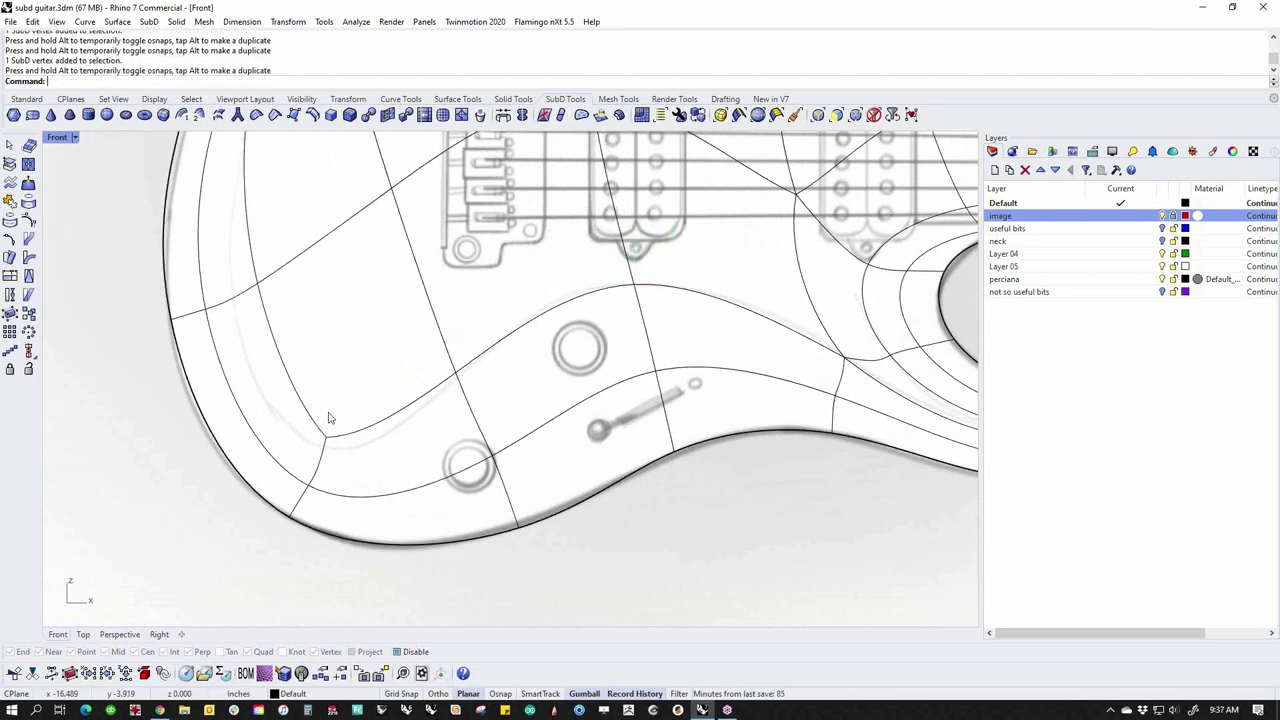
Move the inner loop's lower rear corner vertex down and the rear vertex above it left toward the faint contour line
{"action": "left_click", "coordinate": [327, 430]}
{"action": "left_click_drag", "start_coordinate": [328, 390], "coordinate": [333, 445]}
{"action": "key", "text": "Escape"}
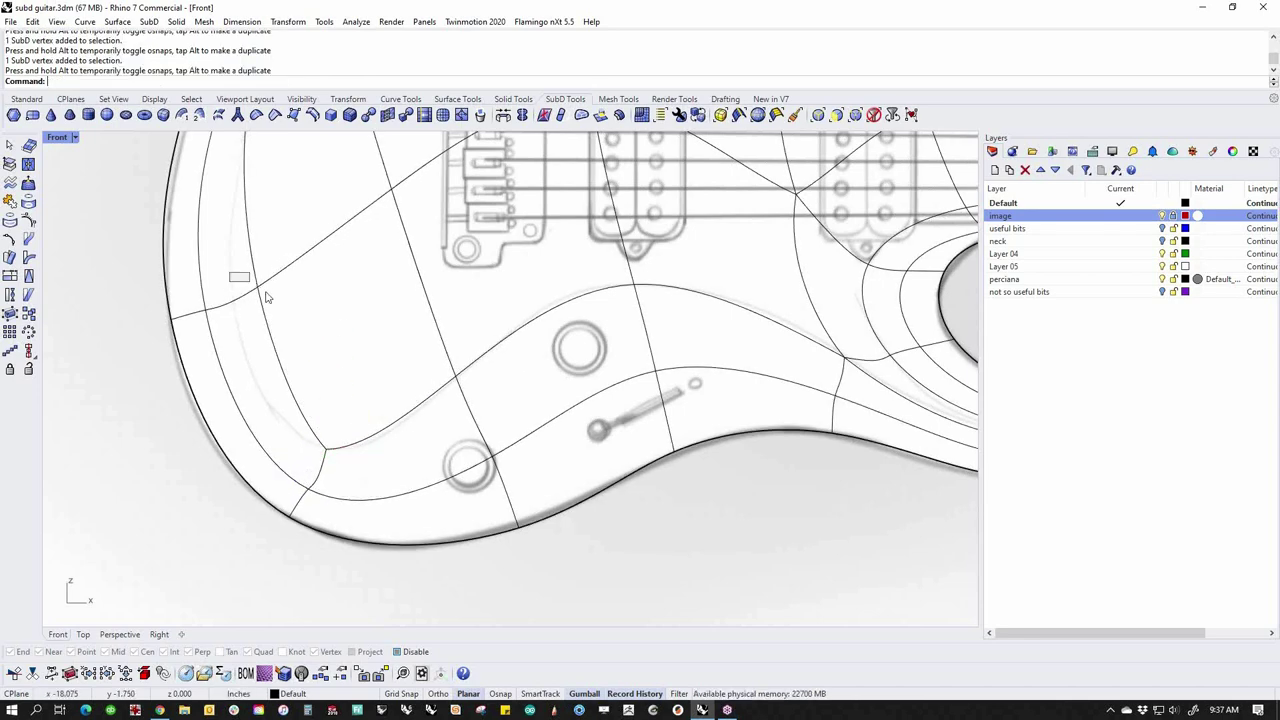
{"action": "left_click", "coordinate": [251, 305]}
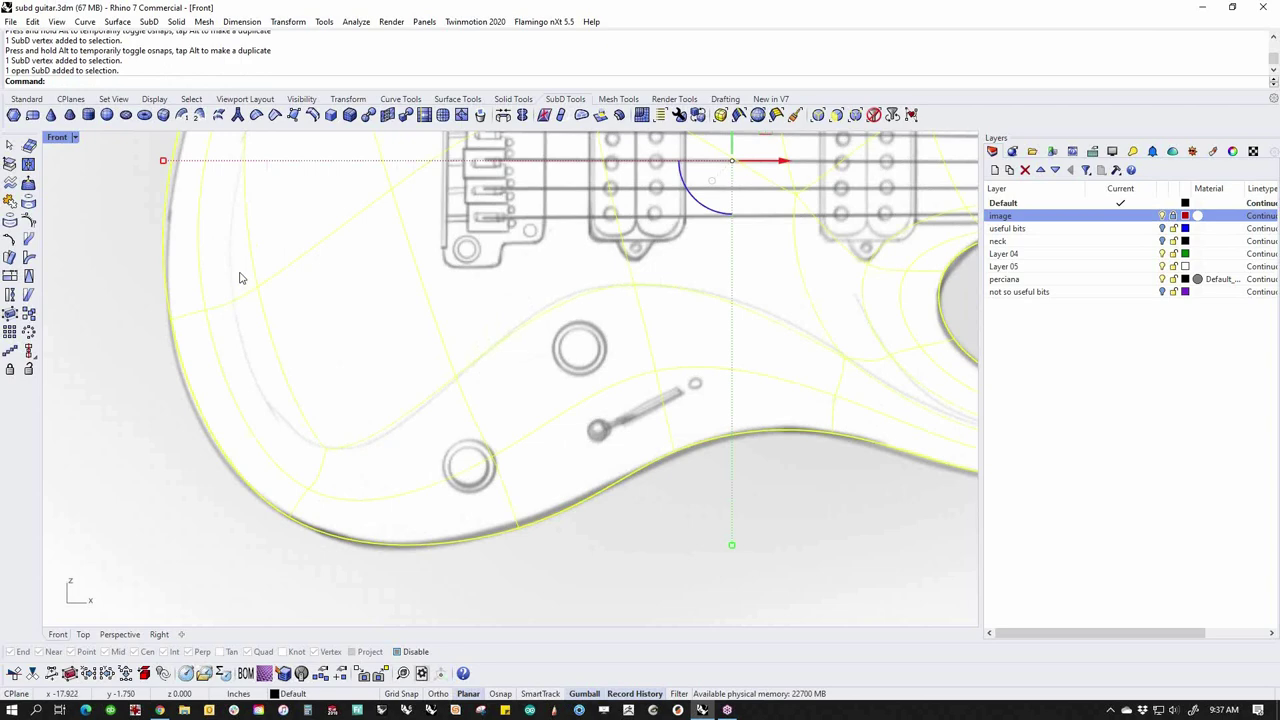
{"action": "key", "text": "Escape"}
{"action": "left_click", "coordinate": [258, 287], "text": "ctrl+shift"}
{"action": "left_click_drag", "start_coordinate": [301, 288], "coordinate": [228, 290]}
{"action": "key", "text": "Escape"}
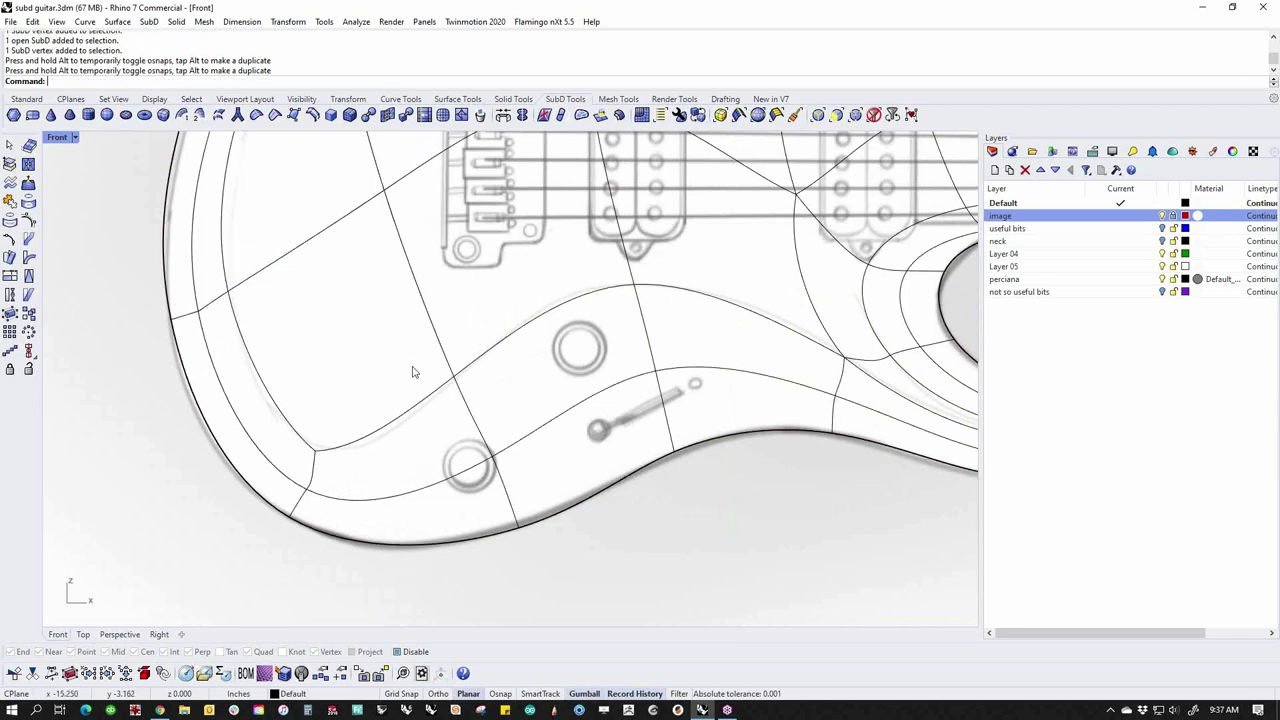
Adjust the inner loop's upper rear corner vertex and raise the next vertex along the upper bout to the faint contour line
{"action": "scroll", "coordinate": [350, 358], "scroll_direction": "down", "scroll_amount": 2}
{"action": "right_click_drag", "start_coordinate": [340, 354], "coordinate": [390, 461]}
{"action": "right_click_drag", "start_coordinate": [373, 325], "coordinate": [366, 423]}
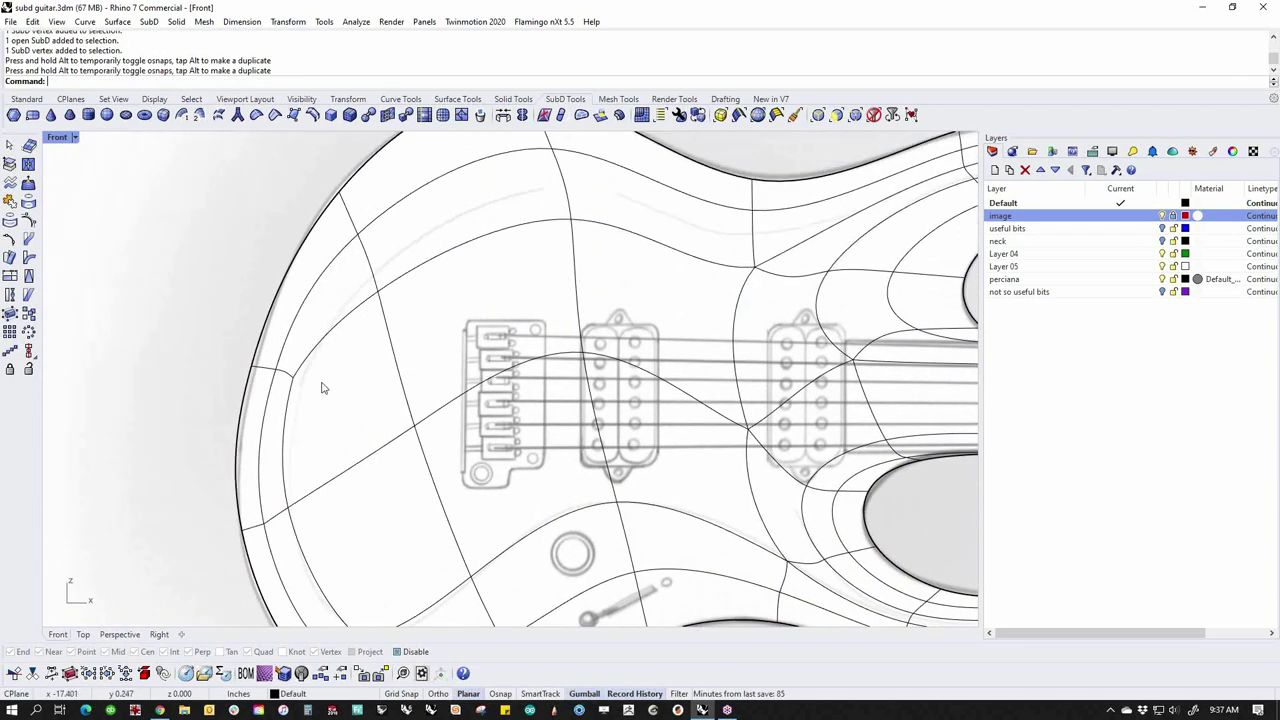
{"action": "scroll", "coordinate": [329, 394], "scroll_direction": "up", "scroll_amount": 4}
{"action": "left_click_drag", "start_coordinate": [271, 355], "coordinate": [294, 382]}
{"action": "key", "text": "Escape"}
{"action": "left_click_drag", "start_coordinate": [389, 216], "coordinate": [450, 282]}
{"action": "right_click_drag", "start_coordinate": [470, 267], "coordinate": [459, 374]}
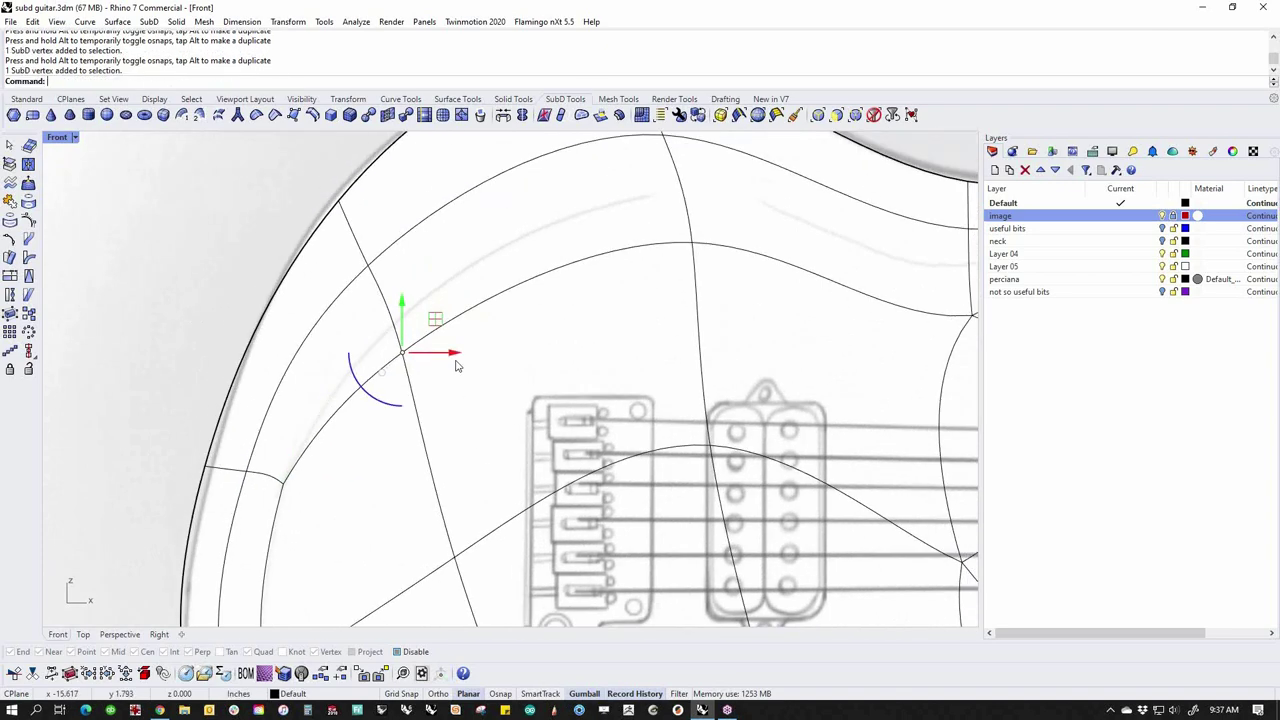
{"action": "left_click_drag", "start_coordinate": [433, 319], "coordinate": [446, 281]}
{"action": "key", "text": "Escape"}
Raise the inner loop's vertices at the top of the upper bout and at the upper waist to the faint contour line
{"action": "right_click_drag", "start_coordinate": [693, 297], "coordinate": [597, 370]}
{"action": "left_click_drag", "start_coordinate": [544, 336], "coordinate": [601, 266]}
{"action": "right_click_drag", "start_coordinate": [737, 374], "coordinate": [563, 409]}
{"action": "left_click_drag", "start_coordinate": [563, 389], "coordinate": [641, 321]}
Lower the inner loop's vertex at the base of the upper horn toward the faint contour line
{"action": "right_click_drag", "start_coordinate": [836, 393], "coordinate": [541, 412]}
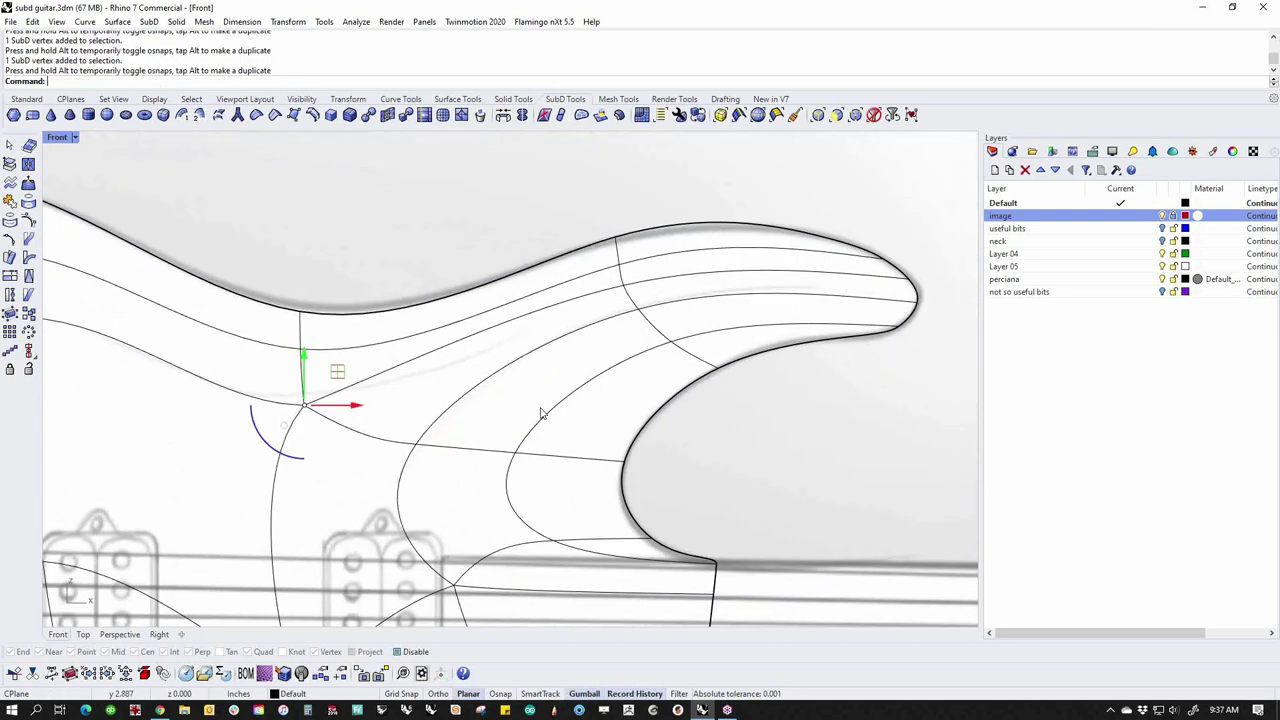
{"action": "left_click", "coordinate": [624, 293]}
{"action": "left_click", "coordinate": [491, 217]}
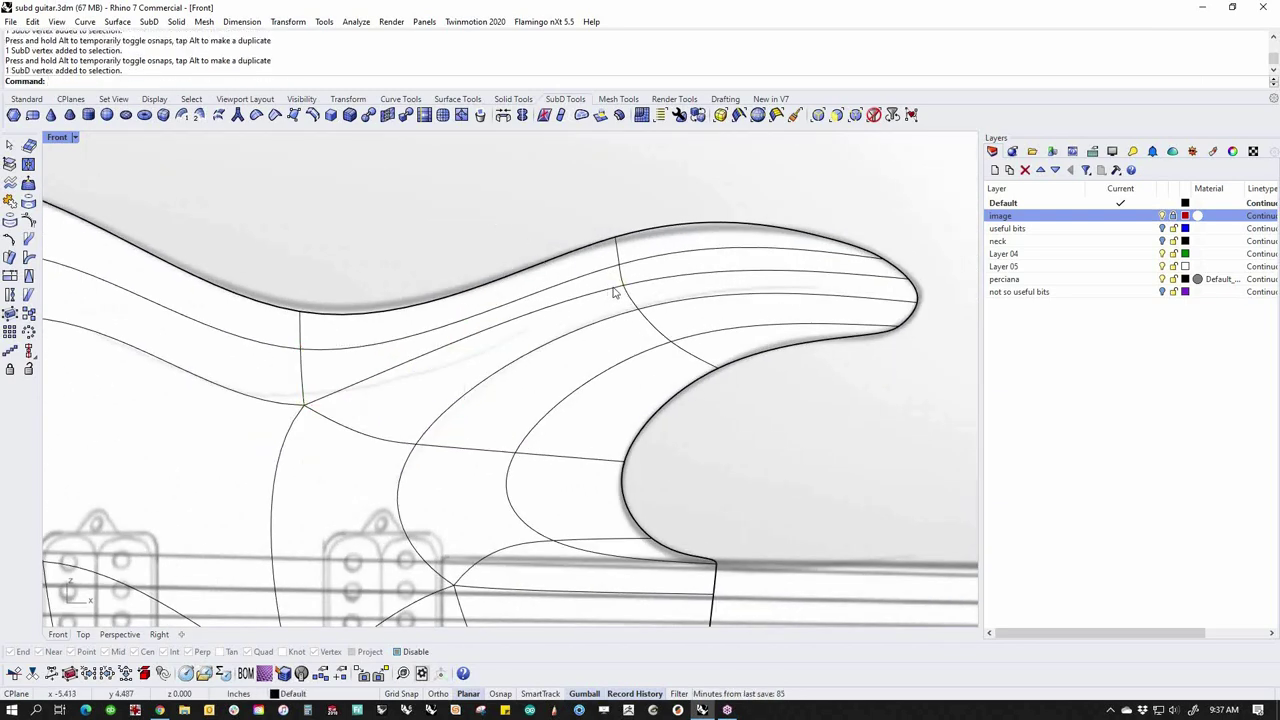
{"action": "left_click", "coordinate": [624, 285]}
{"action": "left_click_drag", "start_coordinate": [626, 242], "coordinate": [631, 291]}
{"action": "left_click", "coordinate": [385, 291]}
Switch to the Perspective view in Shaded display mode and look over the guitar body surface
{"action": "scroll", "coordinate": [488, 355], "scroll_direction": "down", "scroll_amount": 10}
{"action": "right_click_drag", "start_coordinate": [490, 436], "coordinate": [562, 371]}
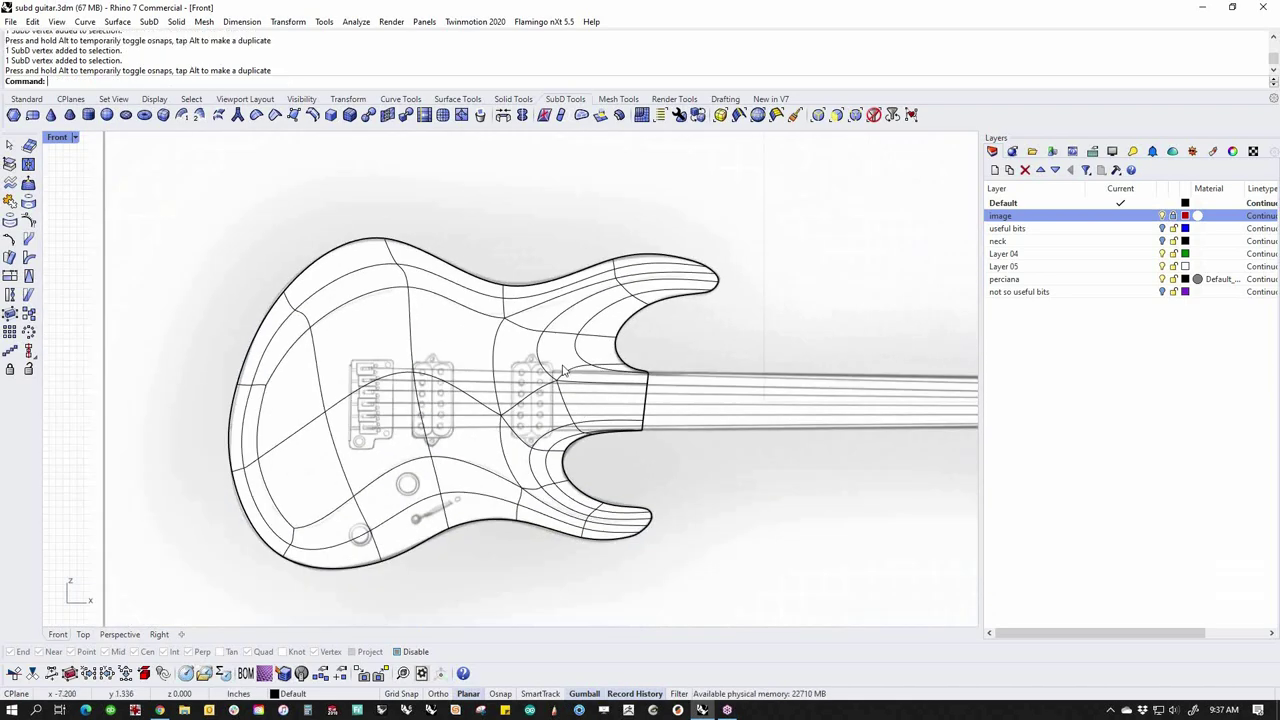
{"action": "right_click_drag", "start_coordinate": [625, 452], "coordinate": [504, 413]}
{"action": "key", "text": "ctrl+F4"}
{"action": "middle_click", "coordinate": [543, 457]}
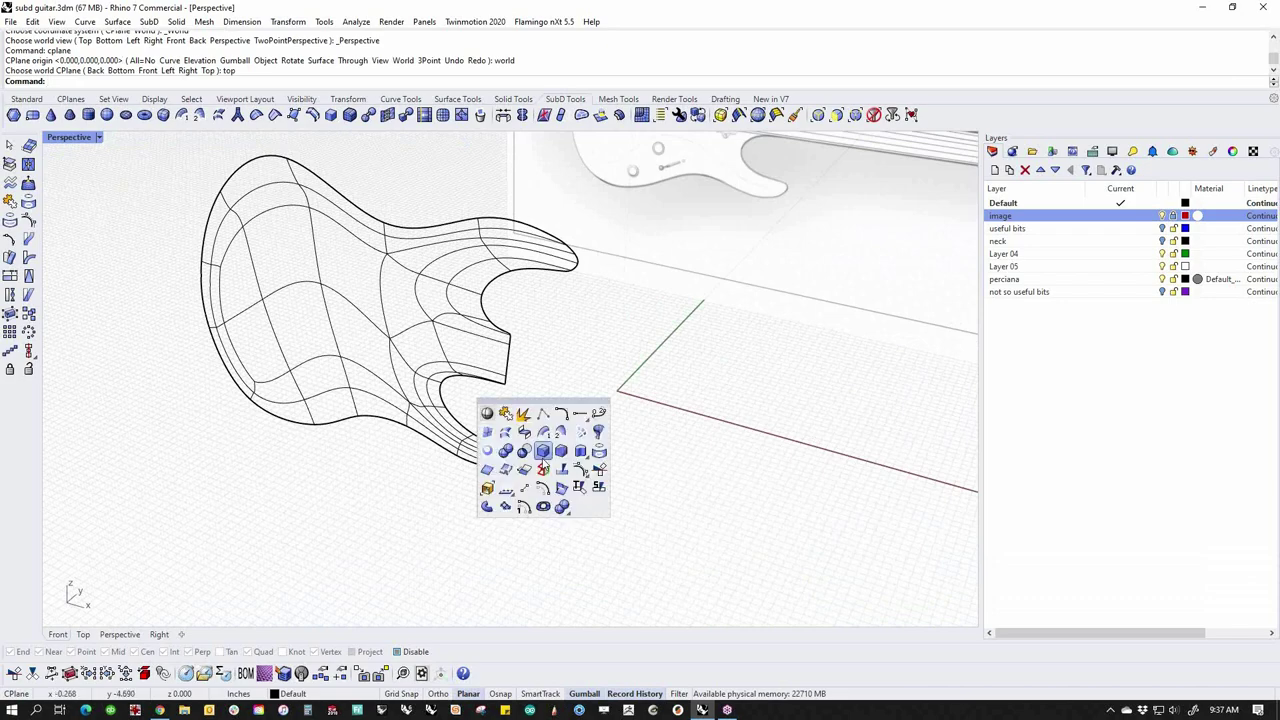
{"action": "left_click", "coordinate": [485, 412]}
{"action": "right_click_drag", "start_coordinate": [480, 450], "coordinate": [557, 456]}
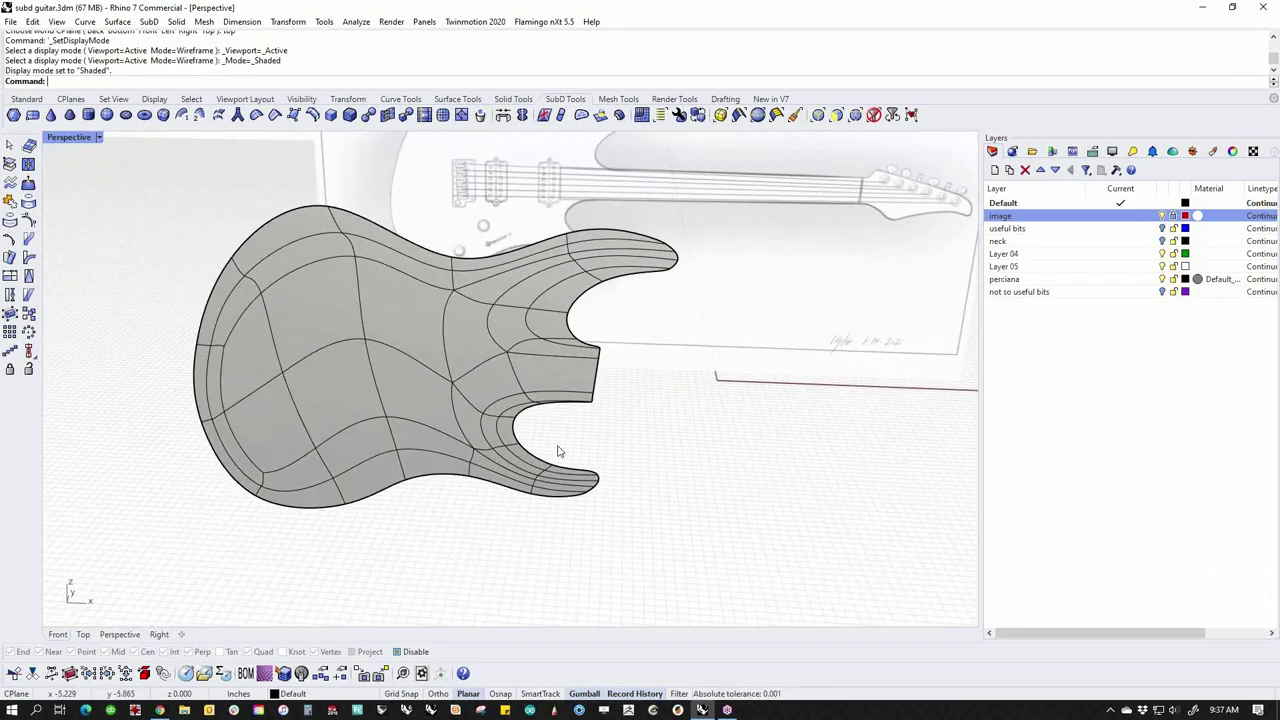
{"action": "right_click_drag", "start_coordinate": [632, 446], "coordinate": [574, 451]}
{"action": "scroll", "coordinate": [651, 263], "scroll_direction": "up", "scroll_amount": 3}
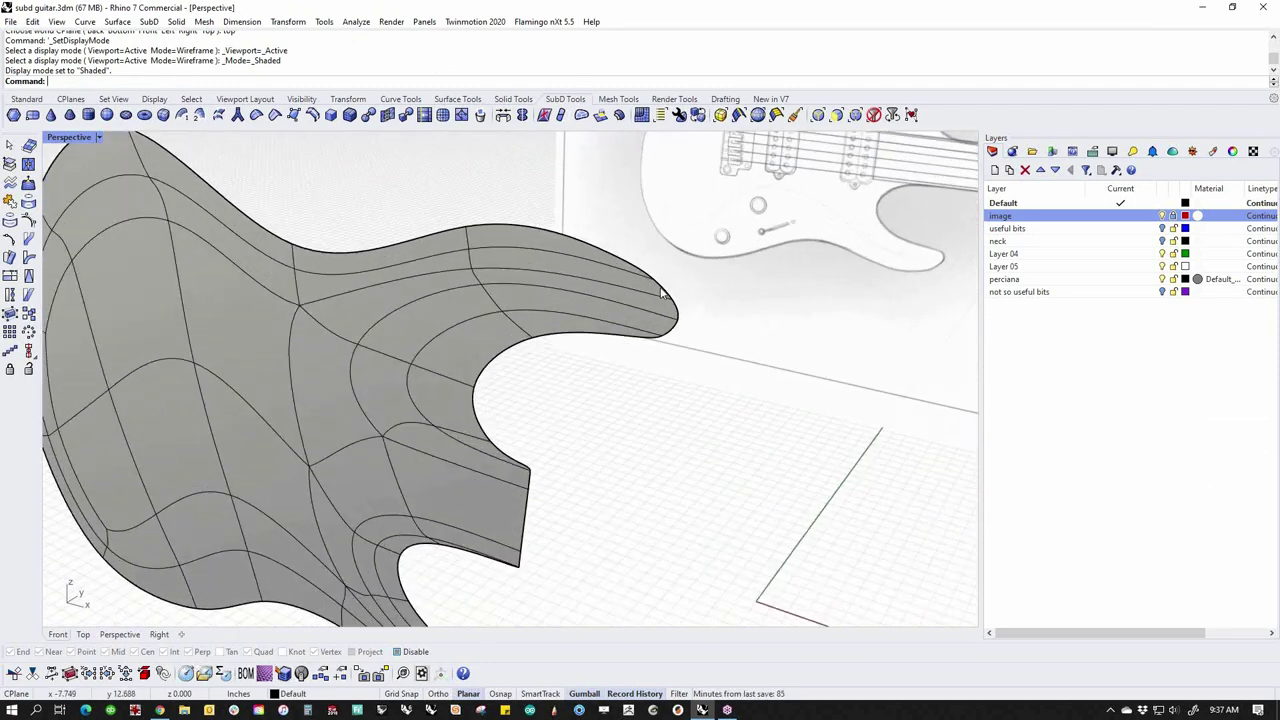
Select all the outer boundary edges of the body, including horns and neck joint, and move them back toward the reference image to give it depth
{"action": "left_click", "coordinate": [634, 283]}
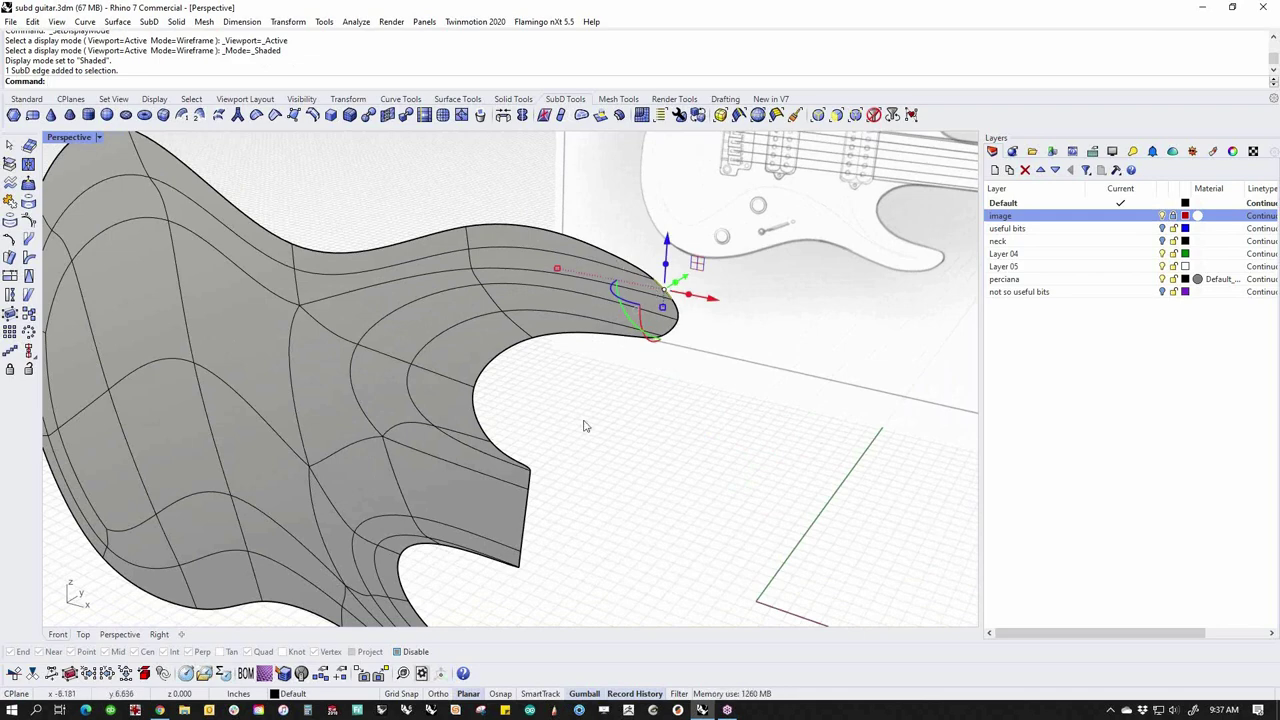
{"action": "right_click_drag", "start_coordinate": [536, 566], "coordinate": [537, 536], "text": "shift"}
{"action": "scroll", "coordinate": [555, 535], "scroll_direction": "up", "scroll_amount": 4}
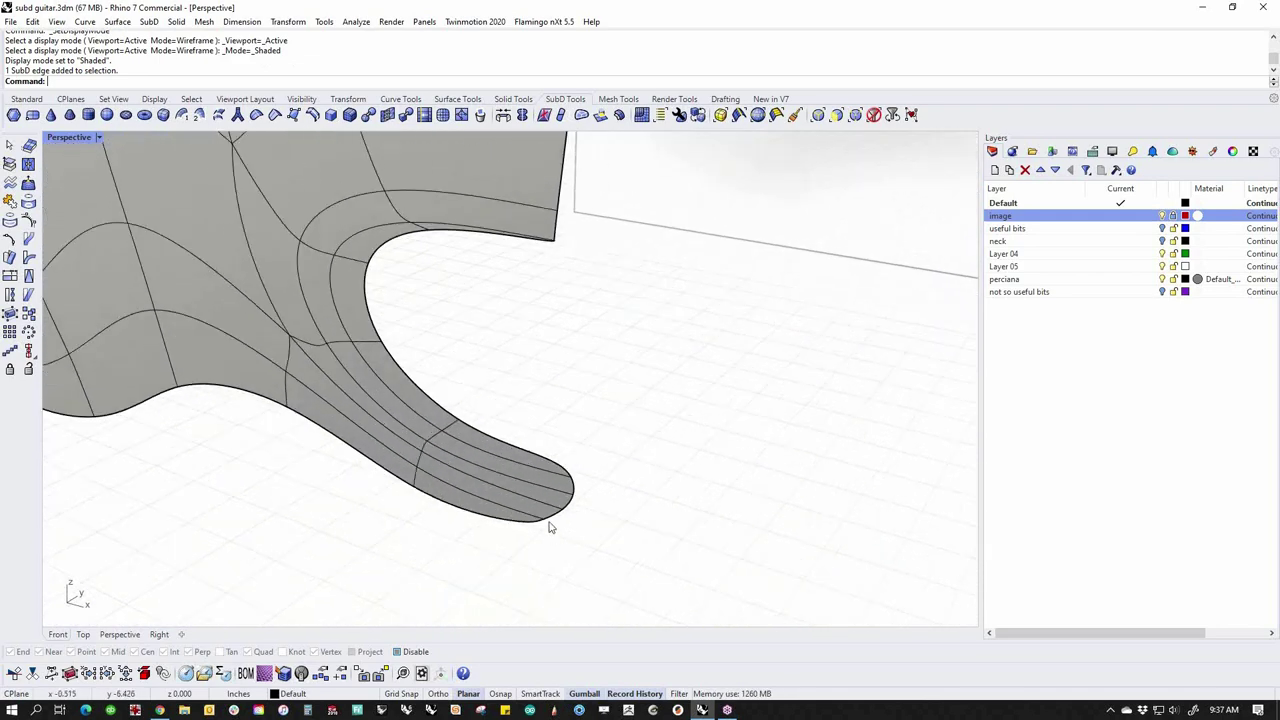
{"action": "left_click", "coordinate": [559, 512], "text": "shift"}
{"action": "double_click", "coordinate": [523, 522], "text": "shift"}
{"action": "scroll", "coordinate": [523, 508], "scroll_direction": "down", "scroll_amount": 8}
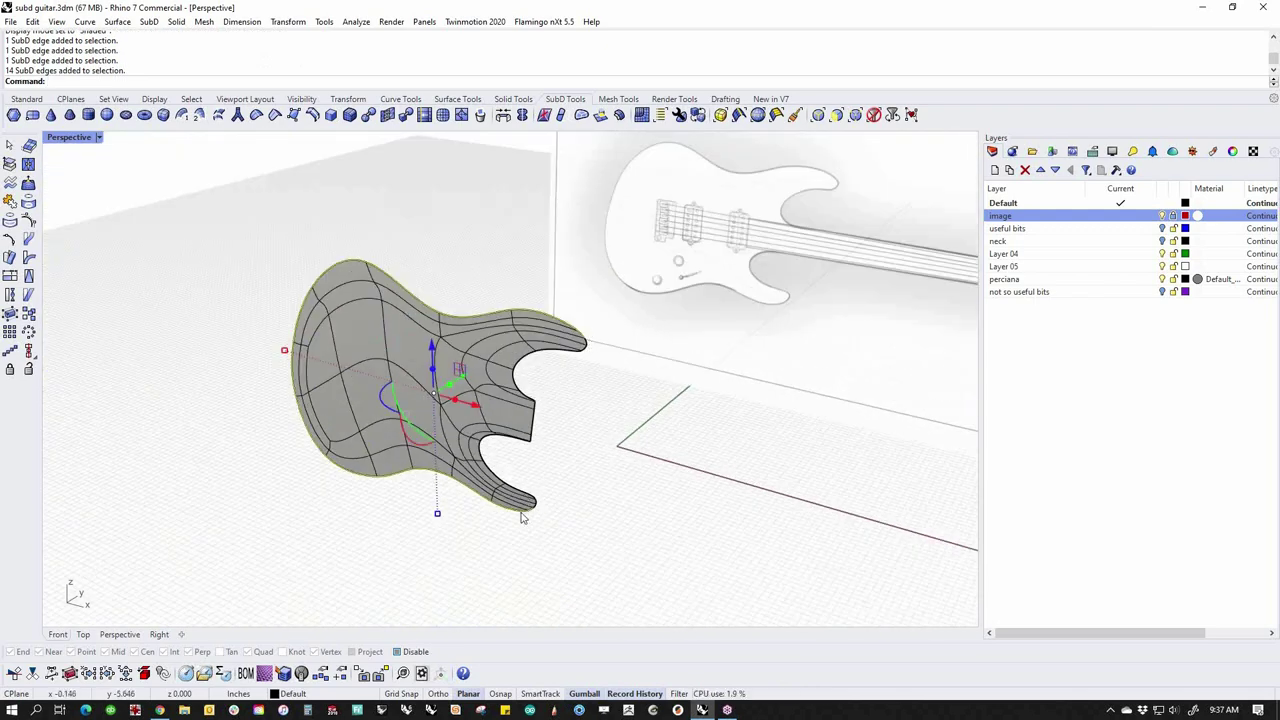
{"action": "right_click_drag", "start_coordinate": [450, 427], "coordinate": [470, 483]}
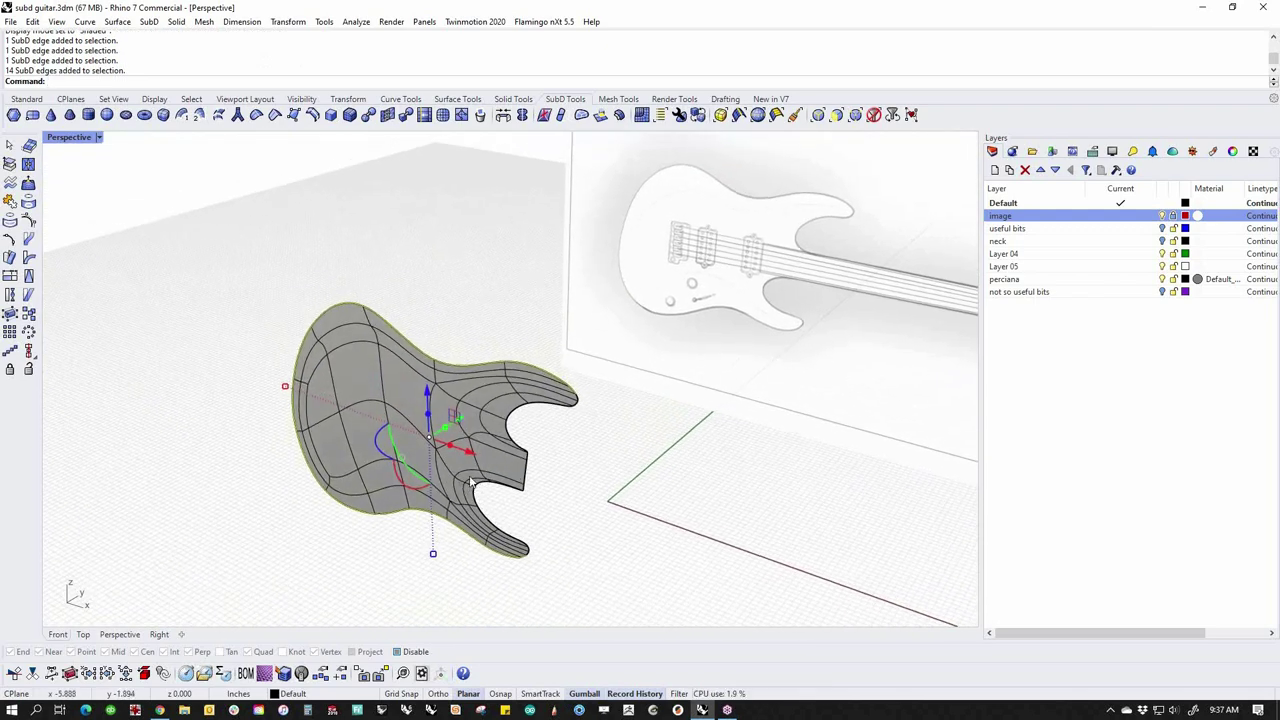
{"action": "scroll", "coordinate": [550, 436], "scroll_direction": "up", "scroll_amount": 3}
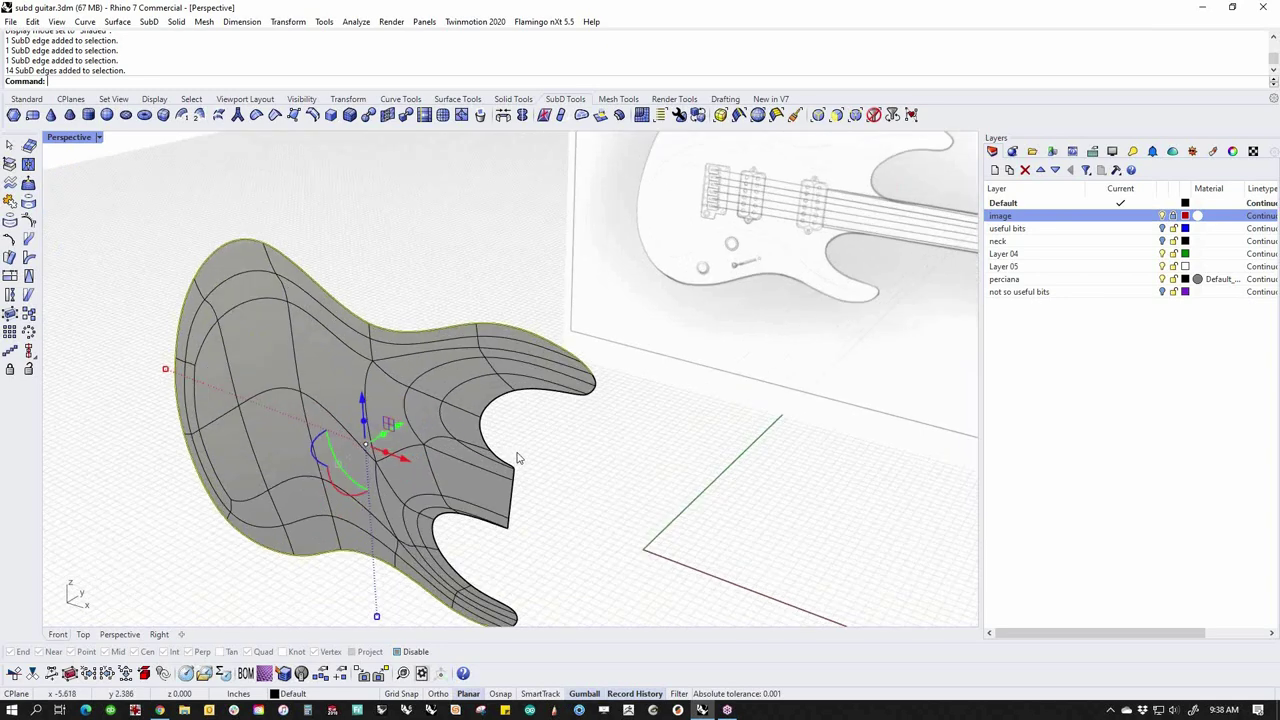
{"action": "left_click", "coordinate": [570, 404]}
{"action": "double_click", "coordinate": [558, 398]}
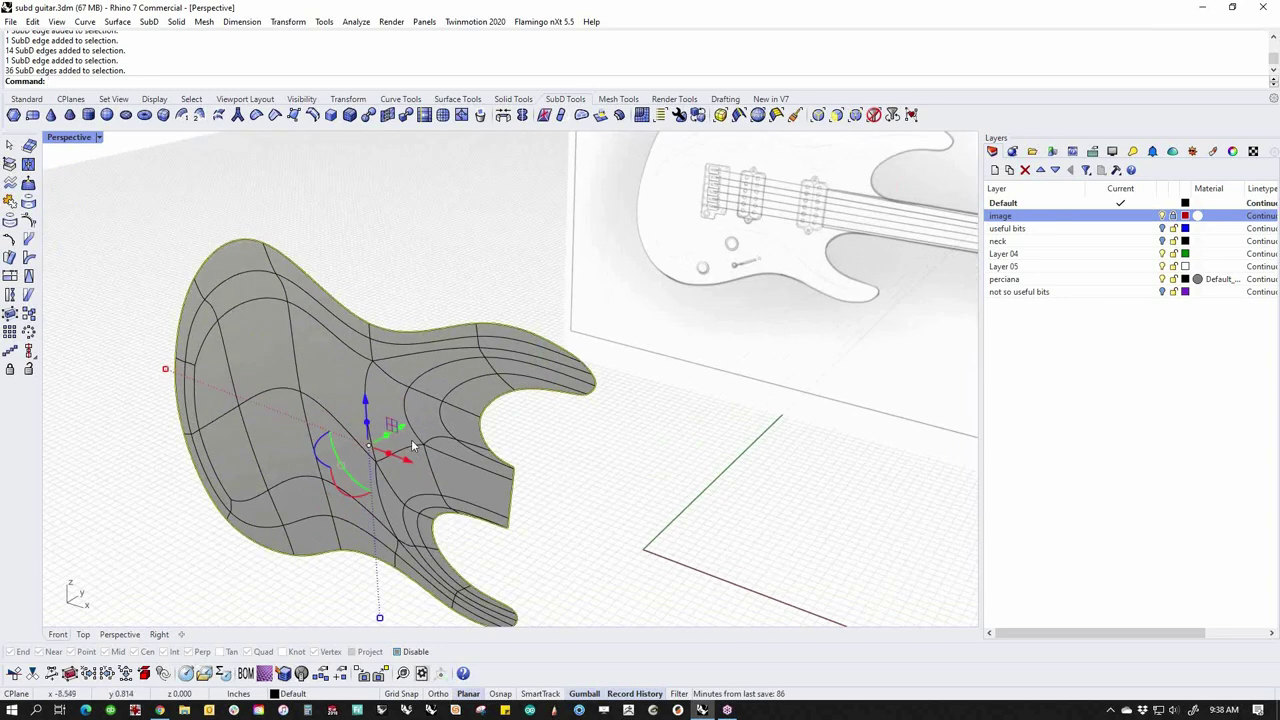
{"action": "mouse_move", "coordinate": [404, 431]}
{"action": "left_mouse_down"}
{"action": "mouse_move", "coordinate": [420, 423]}
{"action": "mouse_move", "coordinate": [382, 449]}
{"action": "mouse_move", "coordinate": [415, 420]}
{"action": "left_mouse_up"}
{"action": "left_click_drag", "start_coordinate": [390, 452], "coordinate": [390, 452]}
{"action": "left_click", "coordinate": [654, 504]}
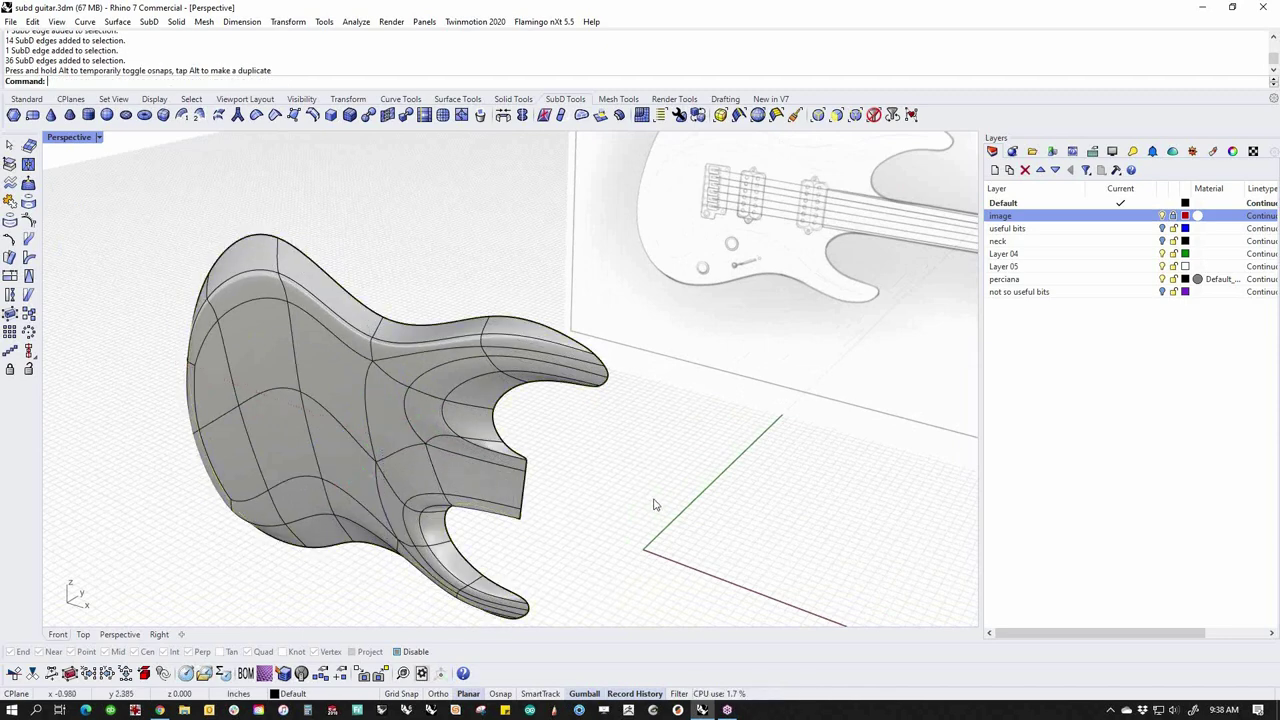
Select the edge loop just inside the outline, running around the body from horn to horn, and shift it slightly back toward the outline
{"action": "double_click", "coordinate": [551, 349], "text": "ctrl+shift"}
{"action": "right_click_drag", "start_coordinate": [609, 460], "coordinate": [582, 468]}
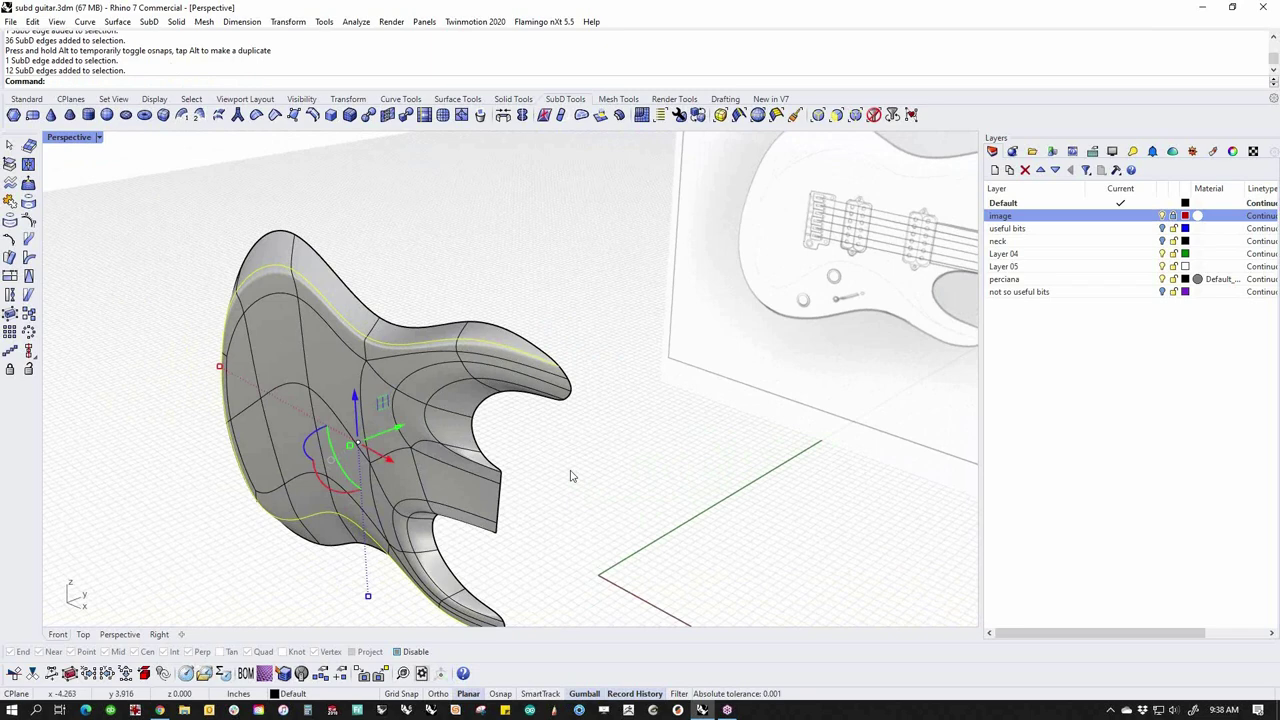
{"action": "left_click_drag", "start_coordinate": [398, 430], "coordinate": [447, 408]}
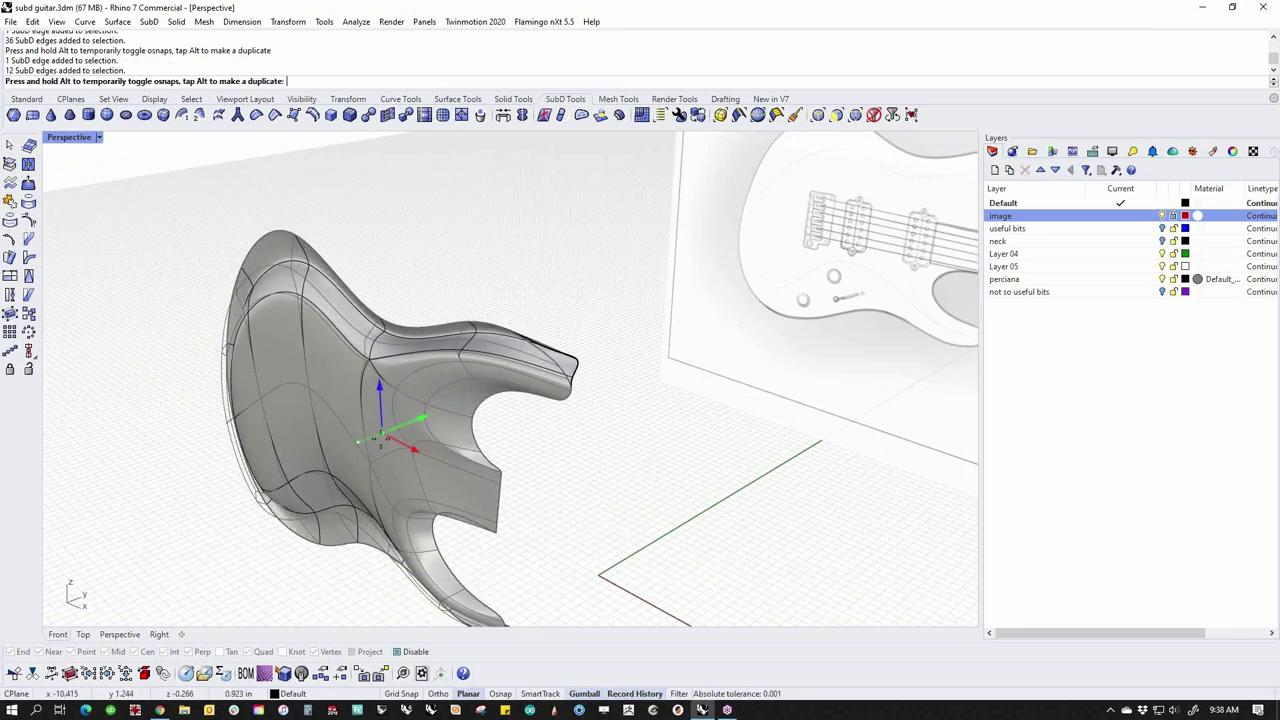
{"action": "mouse_move", "coordinate": [374, 452]}
{"action": "left_mouse_down"}
{"action": "mouse_move", "coordinate": [350, 462]}
{"action": "mouse_move", "coordinate": [375, 460]}
{"action": "left_mouse_up"}
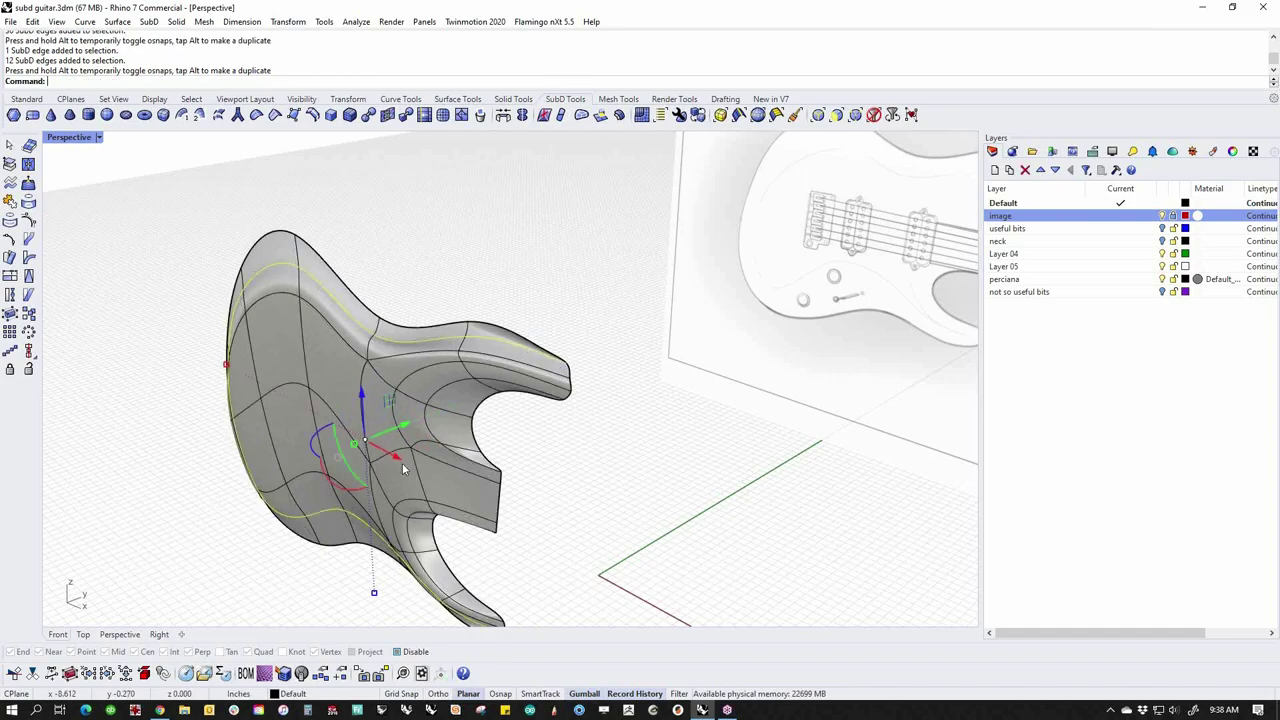
{"action": "right_click_drag", "start_coordinate": [410, 483], "coordinate": [438, 540]}
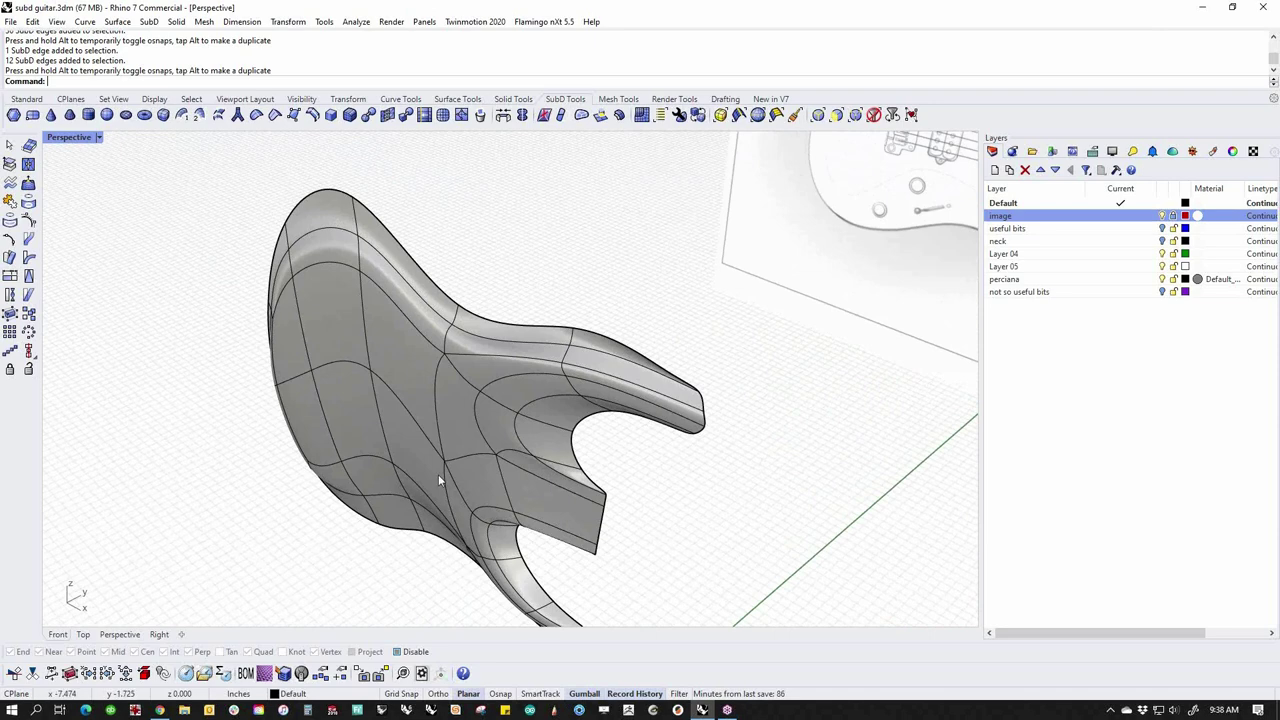
Move the side loop's vertices at the top and rear of the upper bout forward, away from the outline's plane
{"action": "scroll", "coordinate": [369, 276], "scroll_direction": "up", "scroll_amount": 5}
{"action": "left_click", "coordinate": [342, 276], "text": "ctrl+shift"}
{"action": "right_click_drag", "start_coordinate": [350, 290], "coordinate": [425, 308]}
{"action": "left_click_drag", "start_coordinate": [388, 263], "coordinate": [337, 283]}
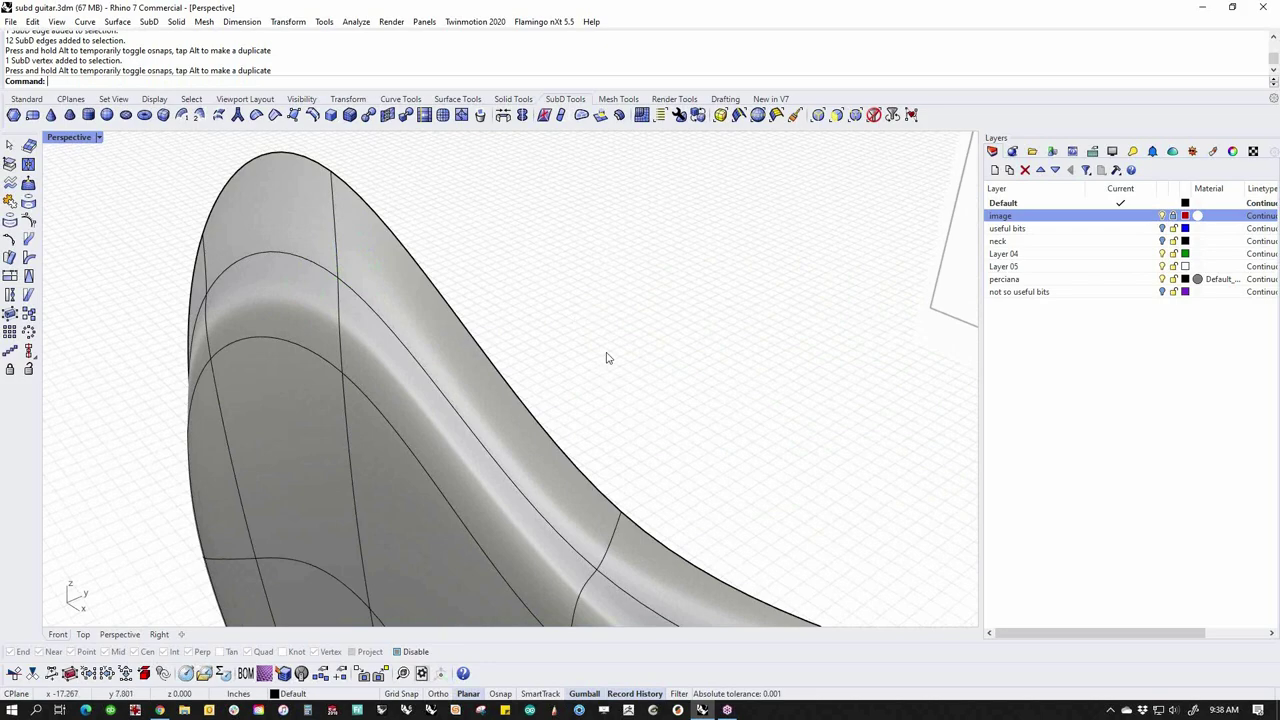
{"action": "scroll", "coordinate": [604, 376], "scroll_direction": "down", "scroll_amount": 6}
{"action": "right_click_drag", "start_coordinate": [489, 474], "coordinate": [535, 302]}
{"action": "left_click", "coordinate": [537, 298]}
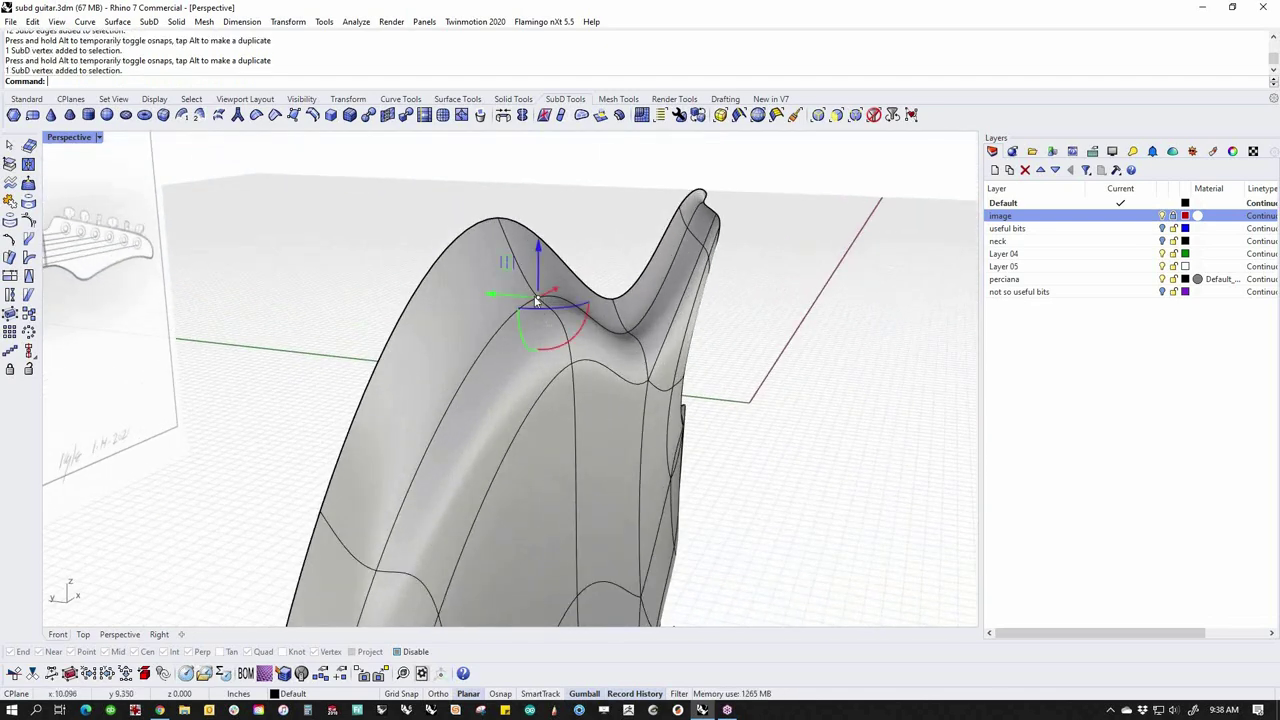
{"action": "left_click_drag", "start_coordinate": [492, 294], "coordinate": [555, 243]}
{"action": "key", "text": "Escape"}
Adjust the side loop's vertex at the rear of the body and pull its upper bout vertex slightly forward
{"action": "left_click", "coordinate": [380, 568]}
{"action": "right_click_drag", "start_coordinate": [380, 568], "coordinate": [526, 380]}
{"action": "left_click_drag", "start_coordinate": [503, 265], "coordinate": [505, 290]}
{"action": "key", "text": "Escape"}
{"action": "right_click_drag", "start_coordinate": [503, 288], "coordinate": [475, 265]}
{"action": "scroll", "coordinate": [474, 261], "scroll_direction": "up", "scroll_amount": 5}
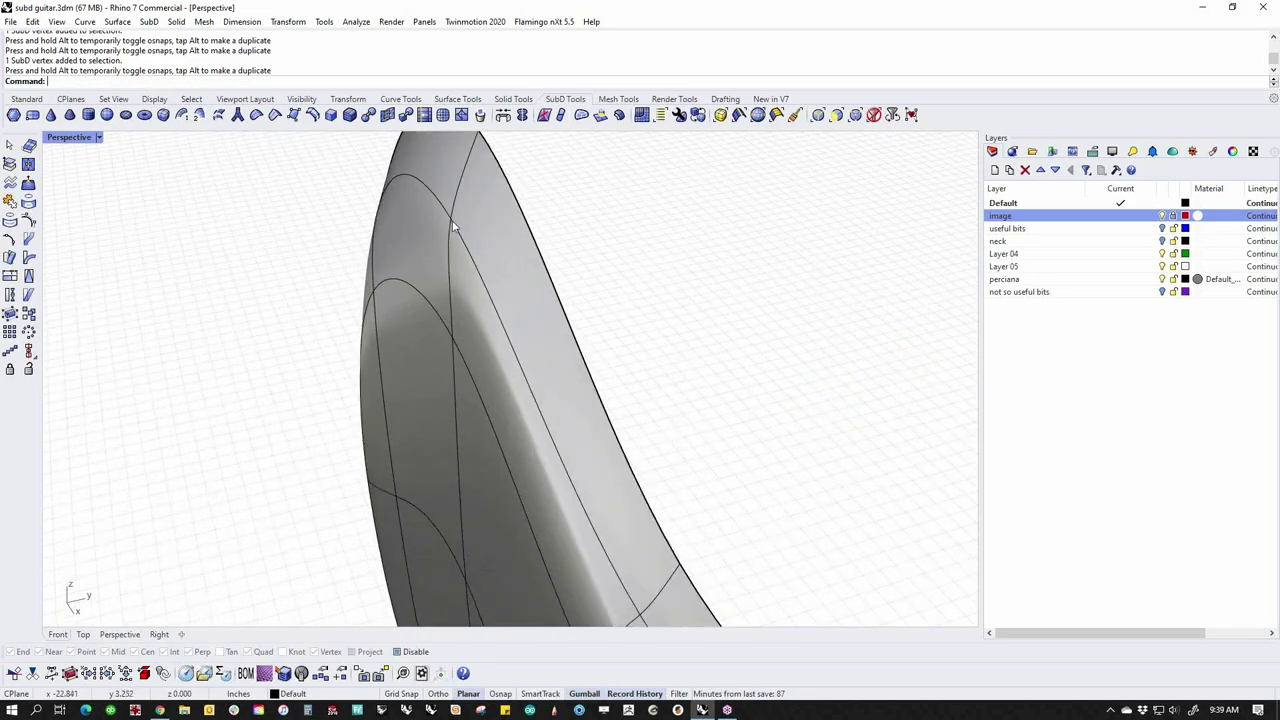
{"action": "left_click", "coordinate": [453, 222], "text": "ctrl+shift"}
{"action": "left_click_drag", "start_coordinate": [485, 215], "coordinate": [465, 215]}
{"action": "key", "text": "Escape"}
Move the side loop's vertex at the lower waist forward, away from the outline's plane
{"action": "scroll", "coordinate": [521, 292], "scroll_direction": "down", "scroll_amount": 7}
{"action": "right_click_drag", "start_coordinate": [528, 318], "coordinate": [572, 455]}
{"action": "scroll", "coordinate": [590, 452], "scroll_direction": "up", "scroll_amount": 4}
{"action": "left_click", "coordinate": [588, 437]}
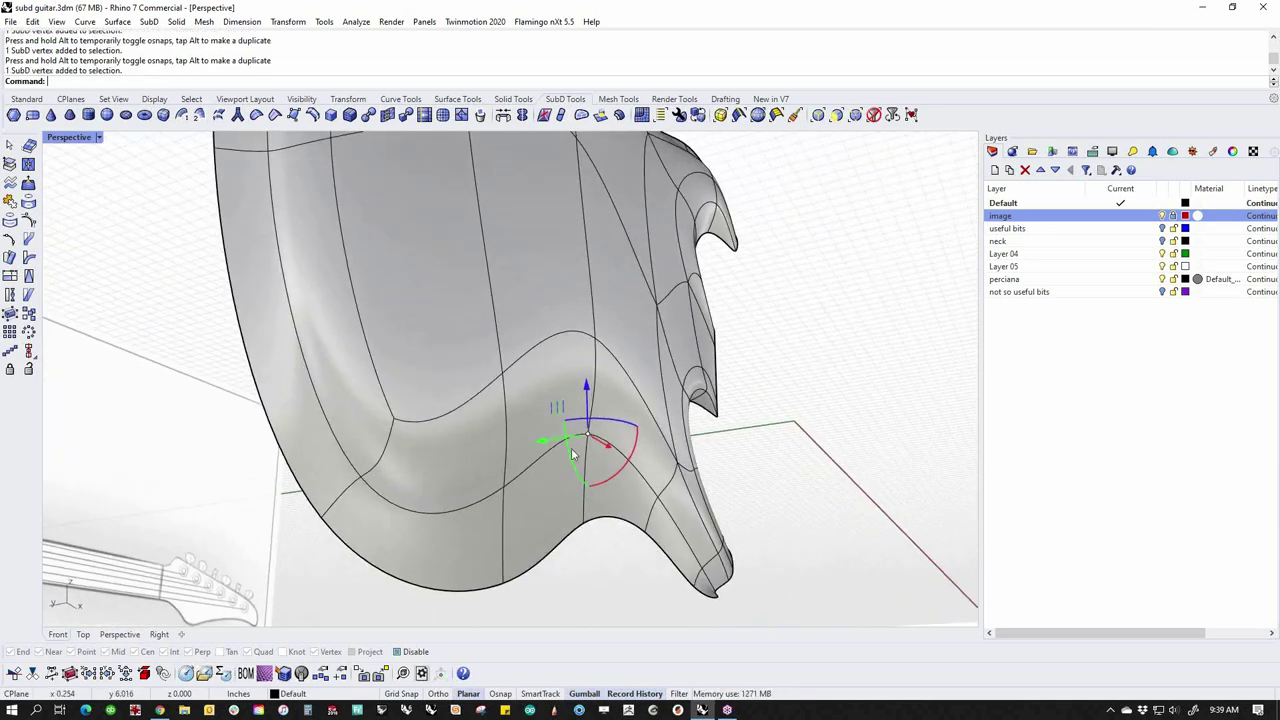
{"action": "left_click_drag", "start_coordinate": [540, 442], "coordinate": [597, 436]}
{"action": "left_click", "coordinate": [571, 563]}
Move the side loop's vertex on the lower bout slightly forward and look over the whole body from the front
{"action": "left_click", "coordinate": [532, 468], "text": "ctrl+shift"}
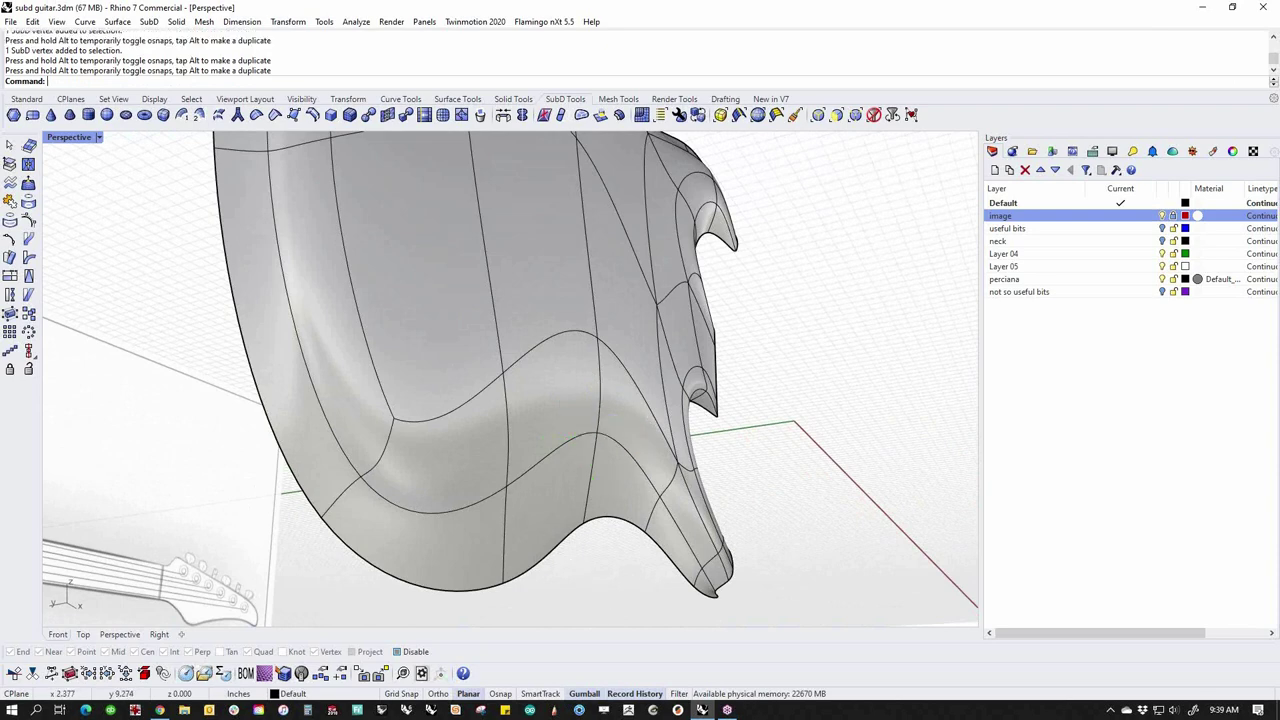
{"action": "left_click", "coordinate": [564, 589]}
{"action": "left_click", "coordinate": [507, 489], "text": "ctrl+shift"}
{"action": "right_click_drag", "start_coordinate": [507, 489], "coordinate": [471, 490]}
{"action": "left_click_drag", "start_coordinate": [471, 490], "coordinate": [509, 490]}
{"action": "right_click_drag", "start_coordinate": [511, 497], "coordinate": [513, 498]}
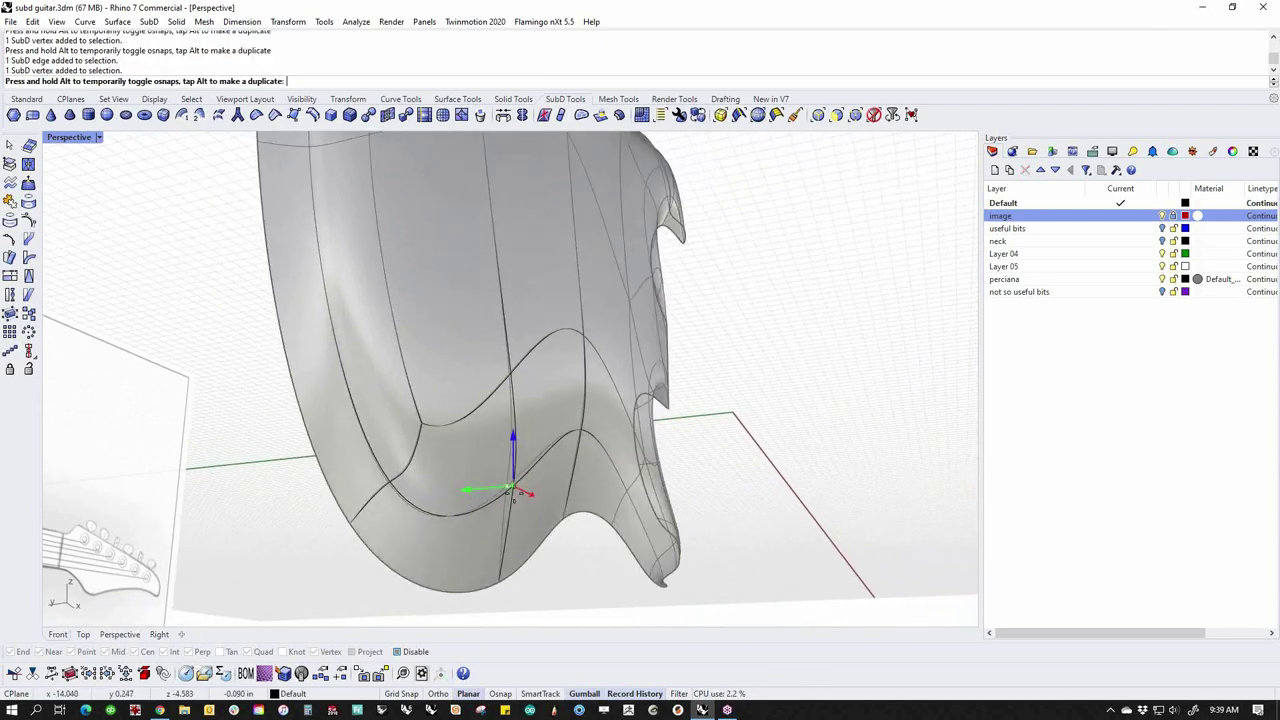
{"action": "left_click_drag", "start_coordinate": [513, 497], "coordinate": [514, 494]}
{"action": "left_click", "coordinate": [565, 526]}
{"action": "right_click_drag", "start_coordinate": [565, 526], "coordinate": [328, 506]}
{"action": "scroll", "coordinate": [380, 478], "scroll_direction": "down", "scroll_amount": 4}
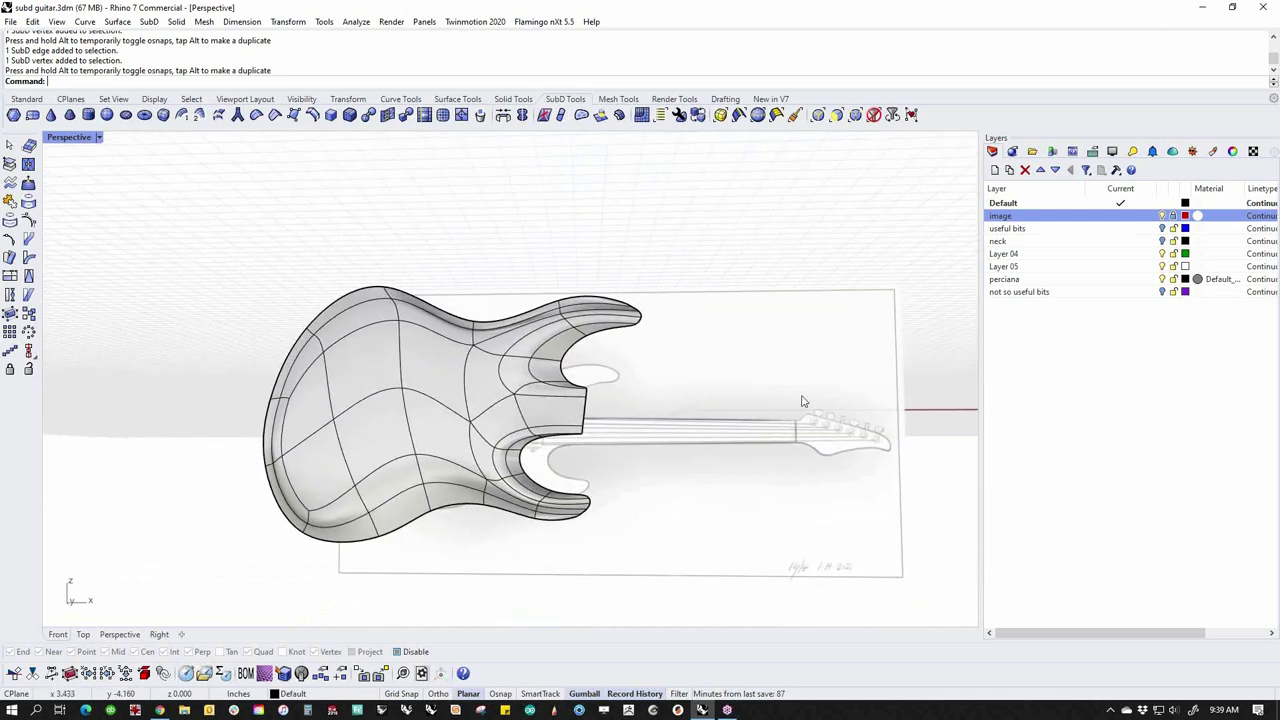
Create a Paint material coloured red with saturation 100 and assign it to the guitar body
{"action": "left_click", "coordinate": [1212, 151]}
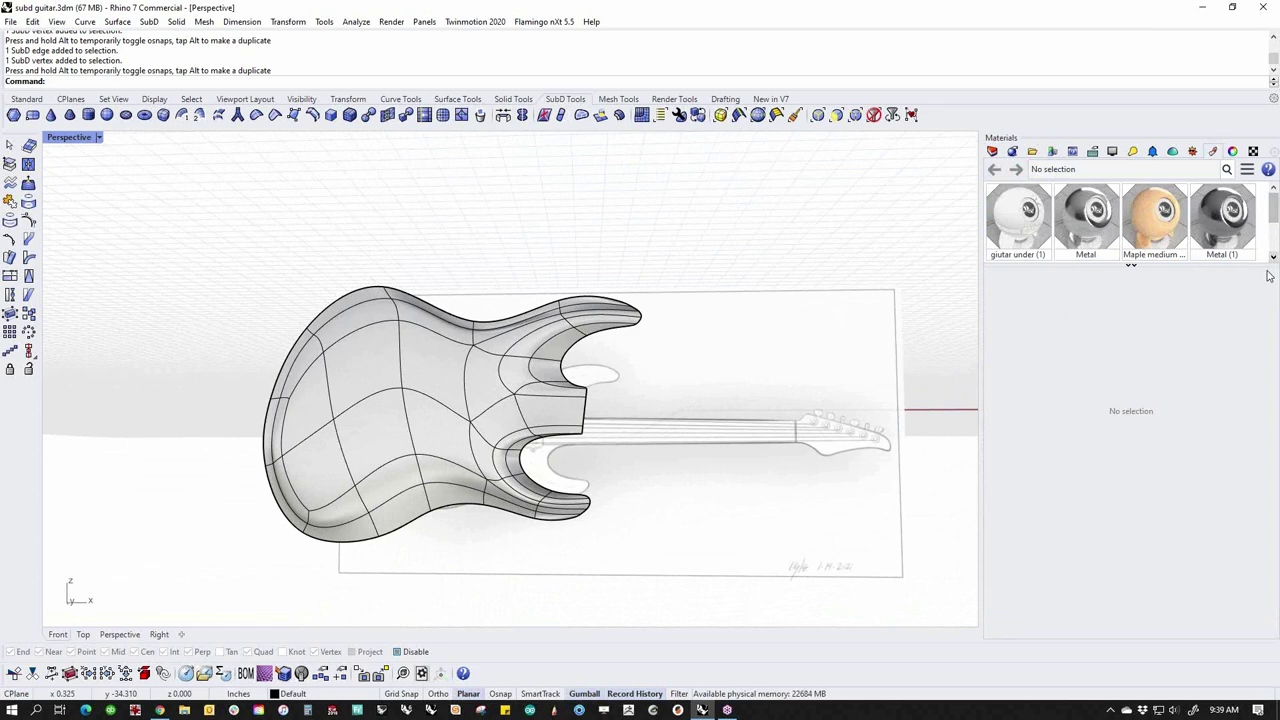
{"action": "left_click_drag", "start_coordinate": [1196, 271], "coordinate": [1189, 371]}
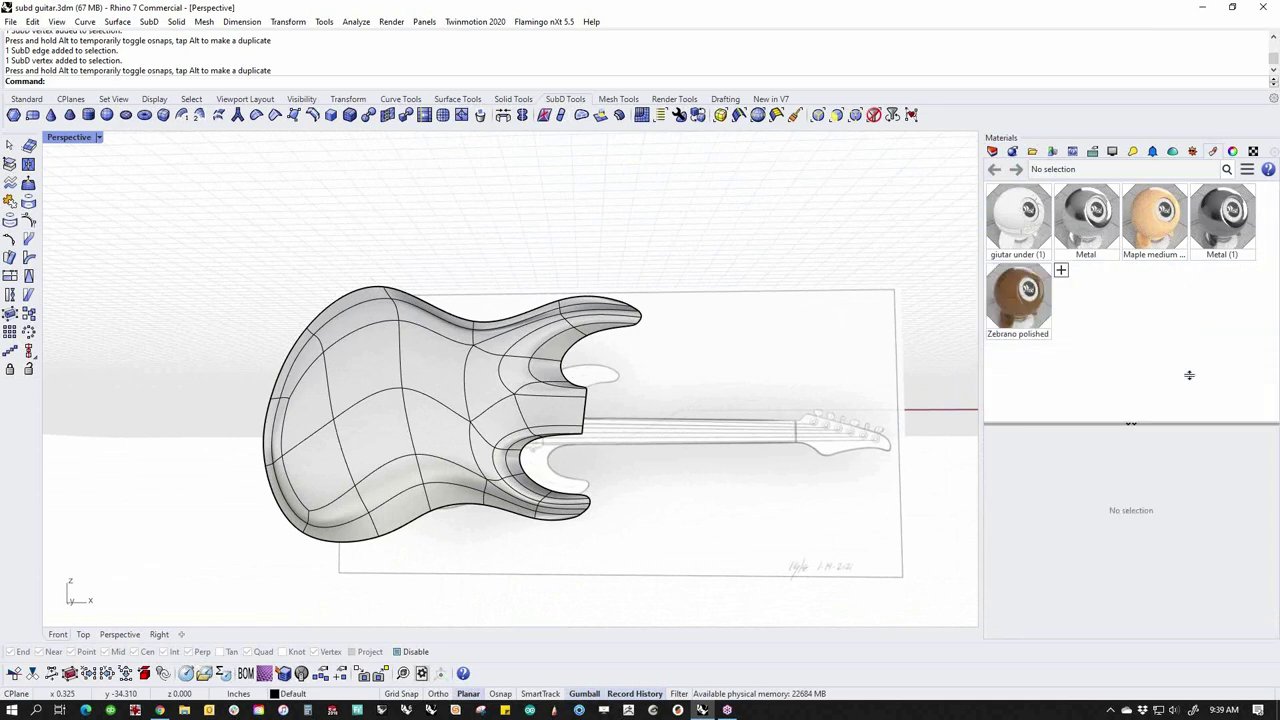
{"action": "left_click", "coordinate": [1061, 270]}
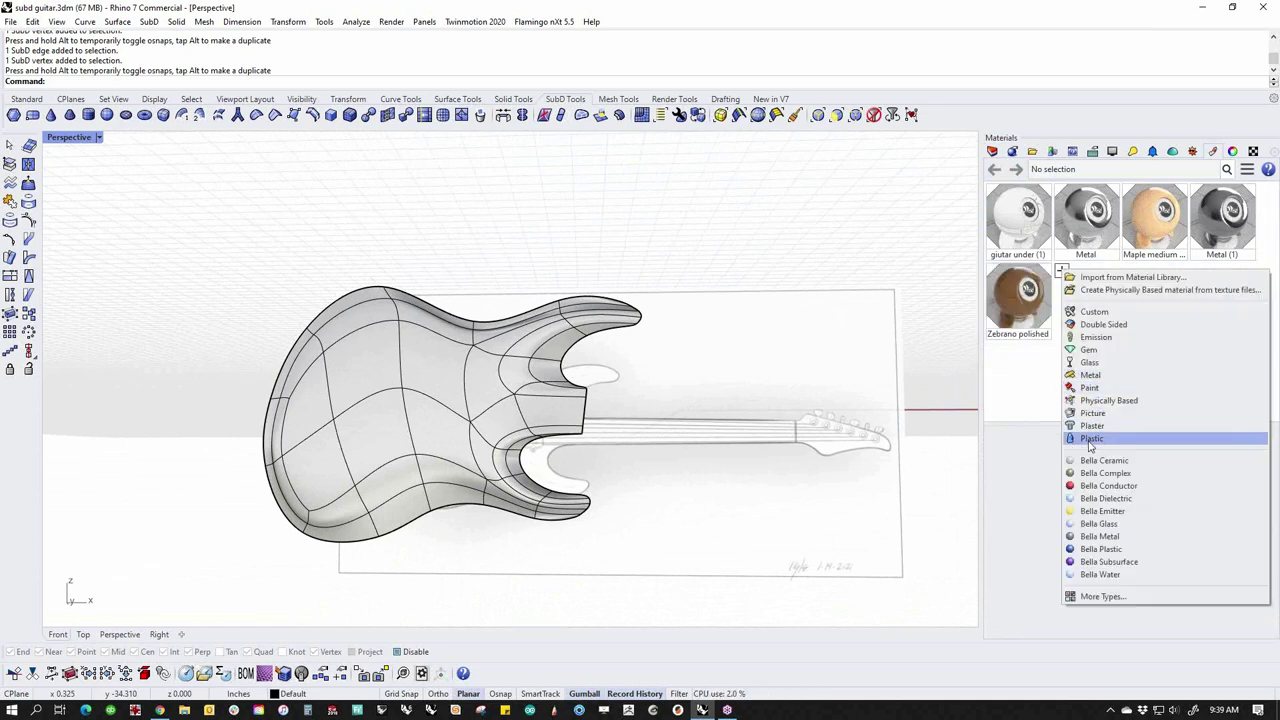
{"action": "left_click", "coordinate": [1089, 387]}
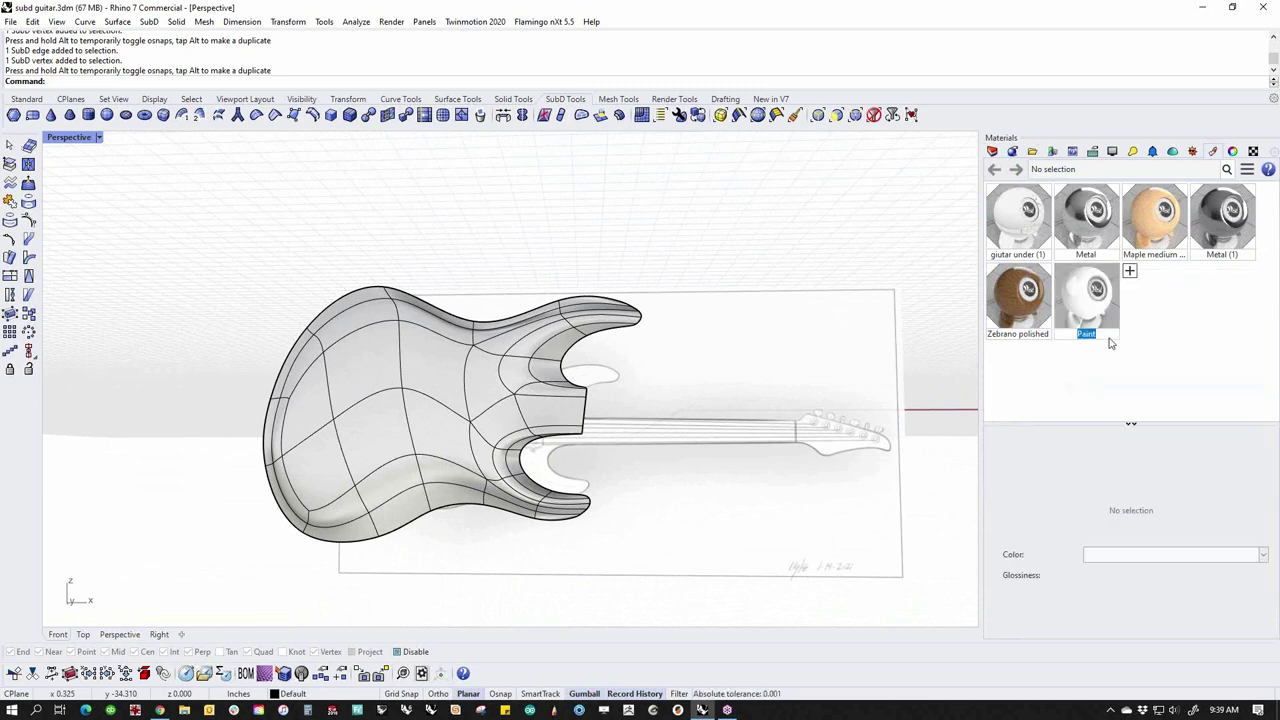
{"action": "left_click", "coordinate": [1142, 556]}
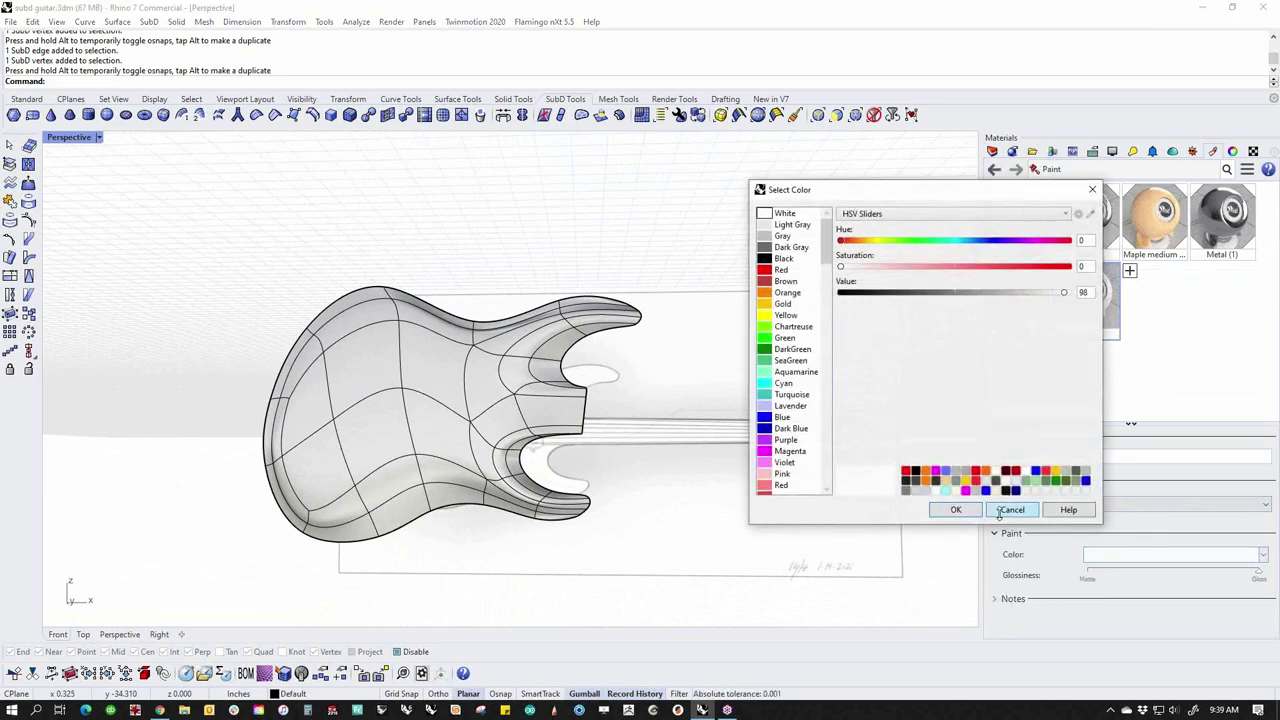
{"action": "left_click_drag", "start_coordinate": [1050, 266], "coordinate": [1120, 280]}
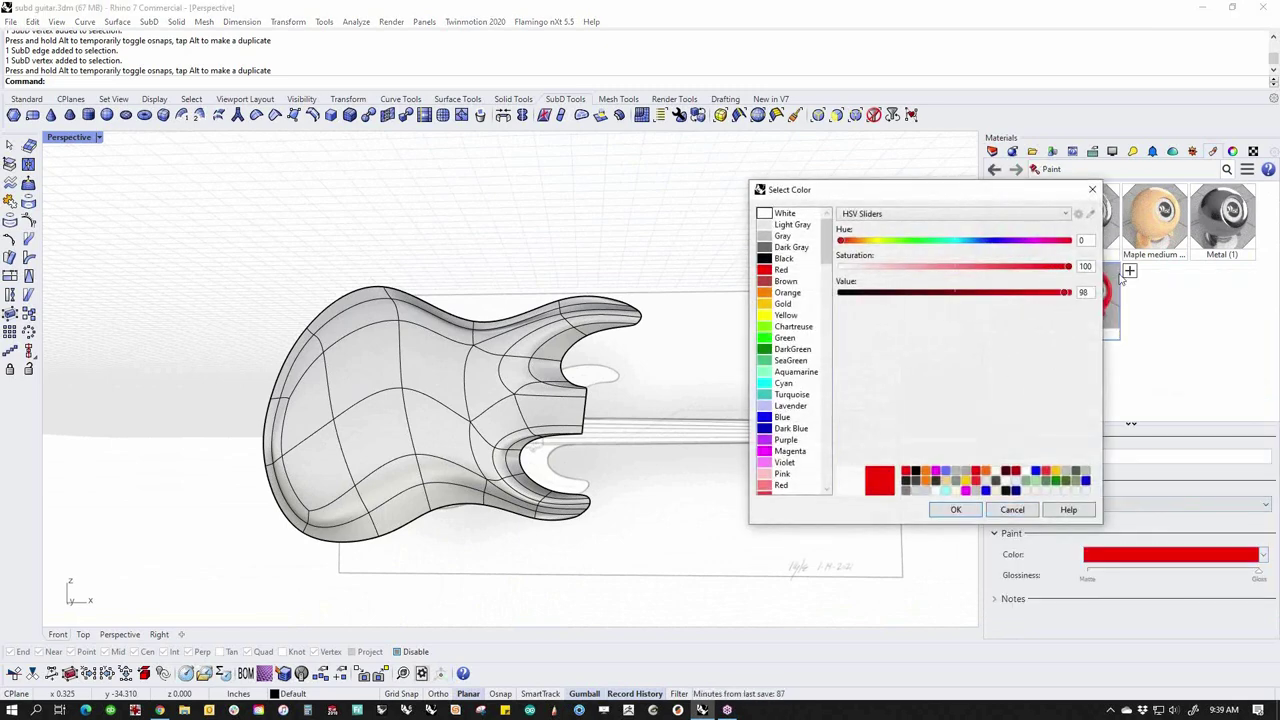
{"action": "left_click", "coordinate": [955, 511]}
{"action": "left_click_drag", "start_coordinate": [623, 361], "coordinate": [560, 388]}
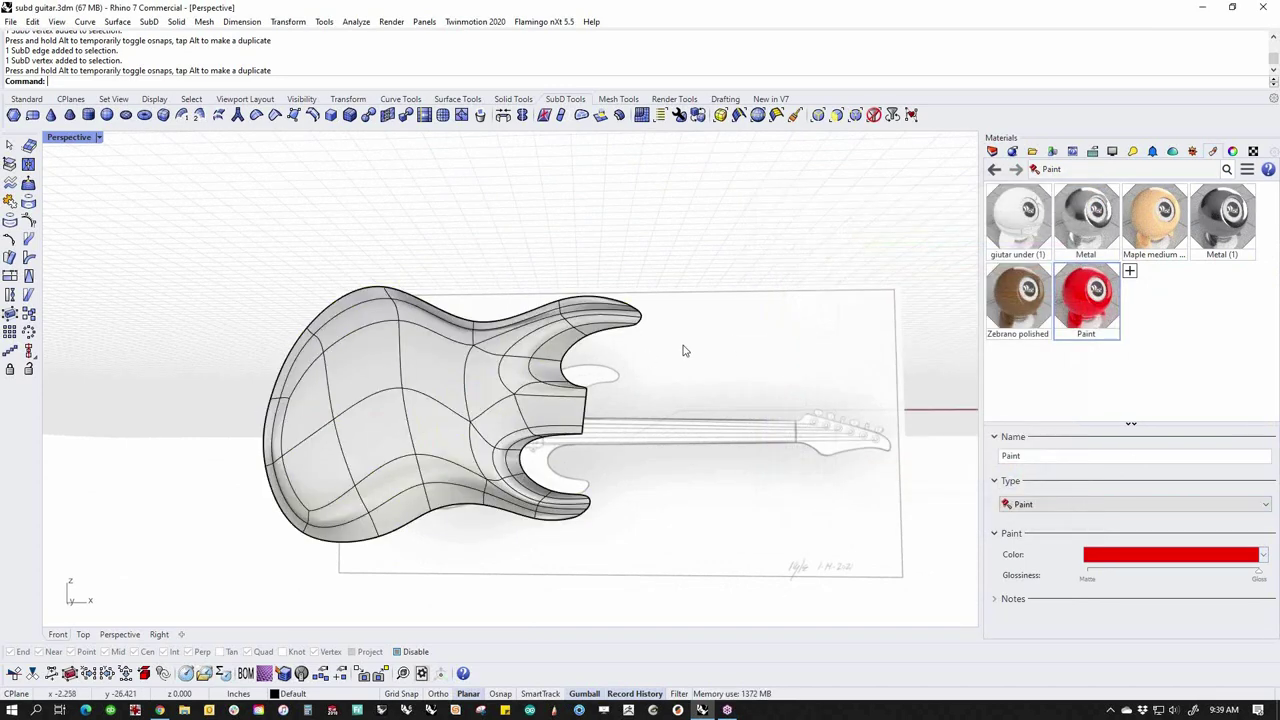
Set the Perspective view to Rendered display mode and hide the SubD wires
{"action": "left_click", "coordinate": [70, 138]}
{"action": "left_click", "coordinate": [86, 211]}
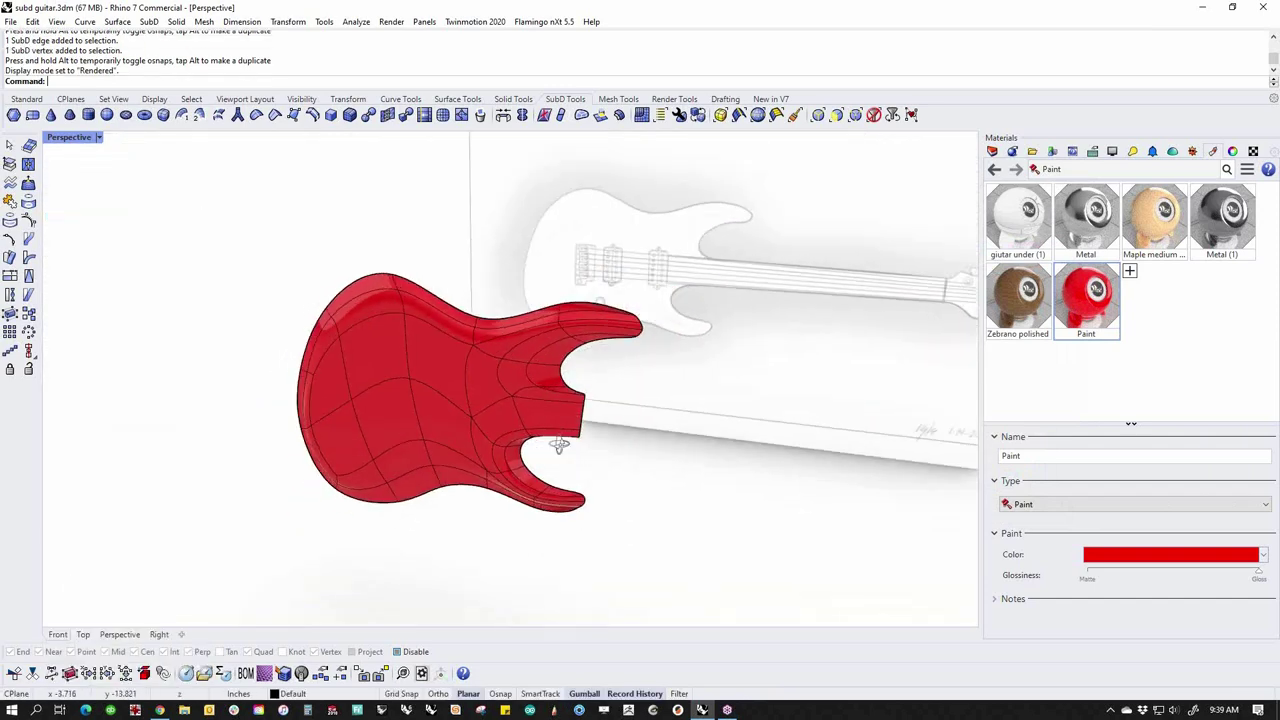
{"action": "right_click_drag", "start_coordinate": [559, 446], "coordinate": [592, 400]}
{"action": "left_click", "coordinate": [1110, 154]}
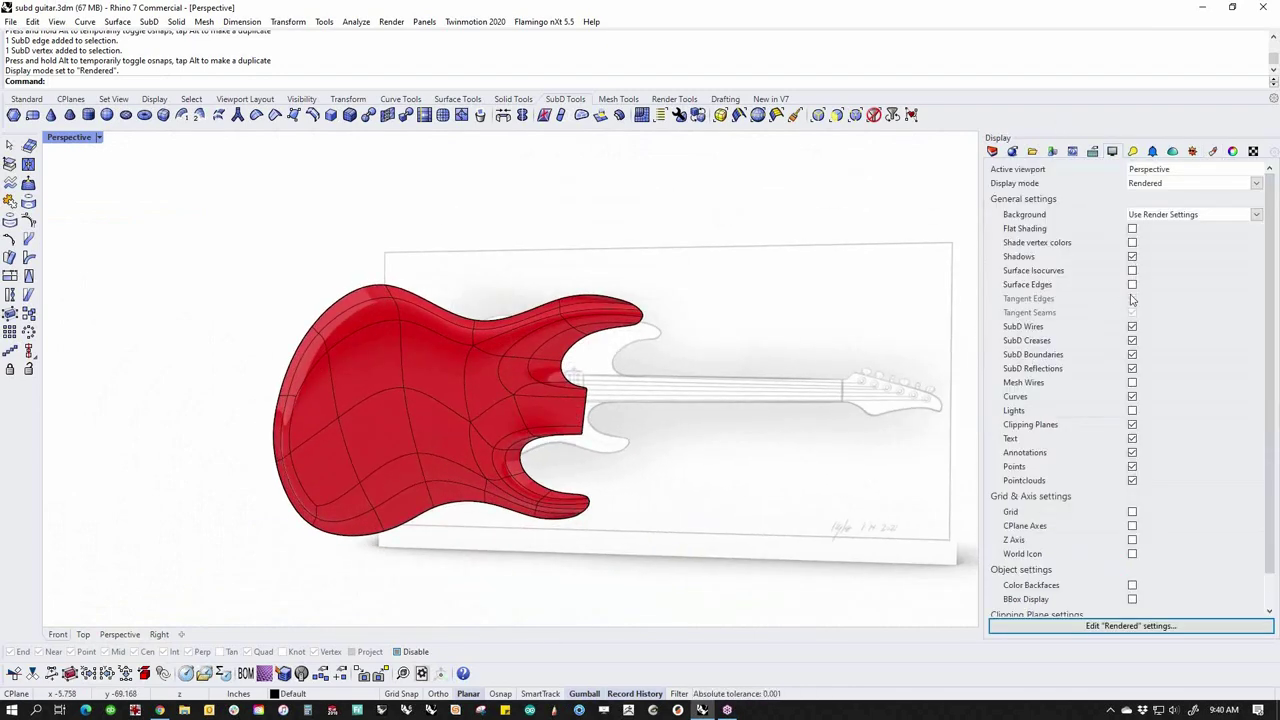
{"action": "left_click", "coordinate": [1132, 327]}
Examine the reflections around the horns and neck joint without wires, and turn the SubD wires back on
{"action": "right_click_drag", "start_coordinate": [690, 410], "coordinate": [723, 271]}
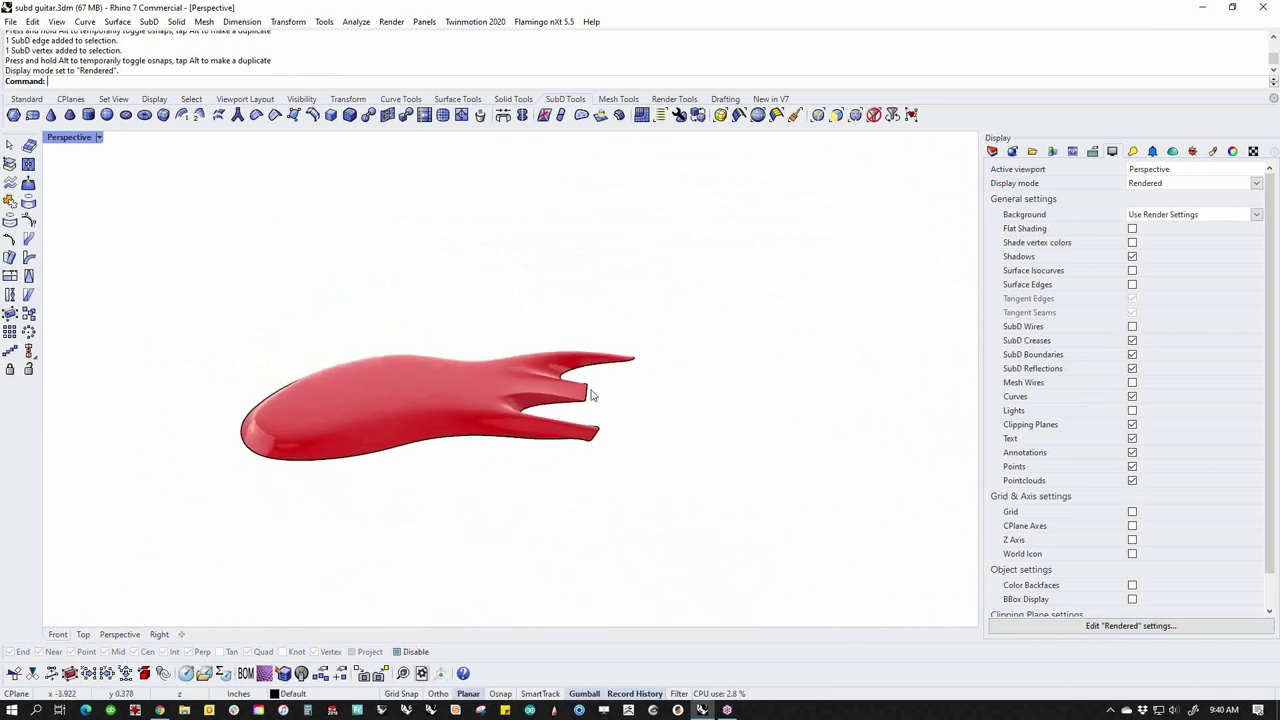
{"action": "scroll", "coordinate": [501, 392], "scroll_direction": "up", "scroll_amount": 5}
{"action": "right_click_drag", "start_coordinate": [526, 411], "coordinate": [530, 383]}
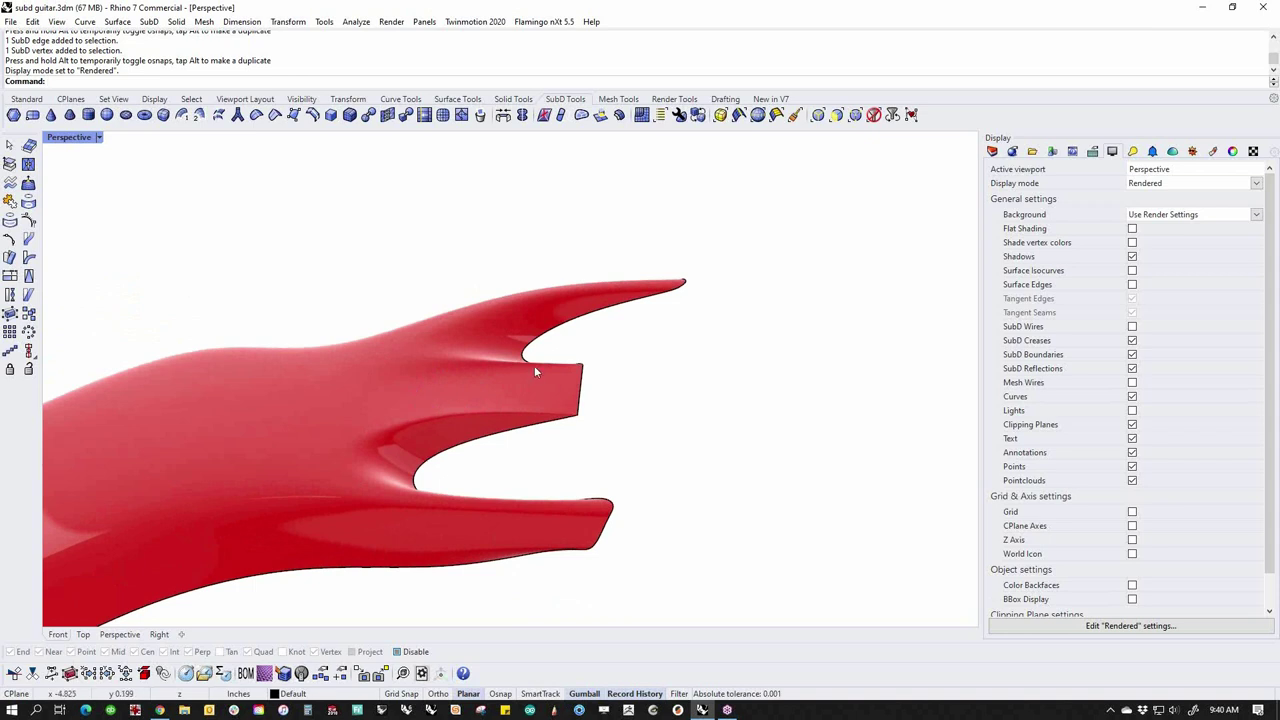
{"action": "right_click_drag", "start_coordinate": [456, 397], "coordinate": [493, 414]}
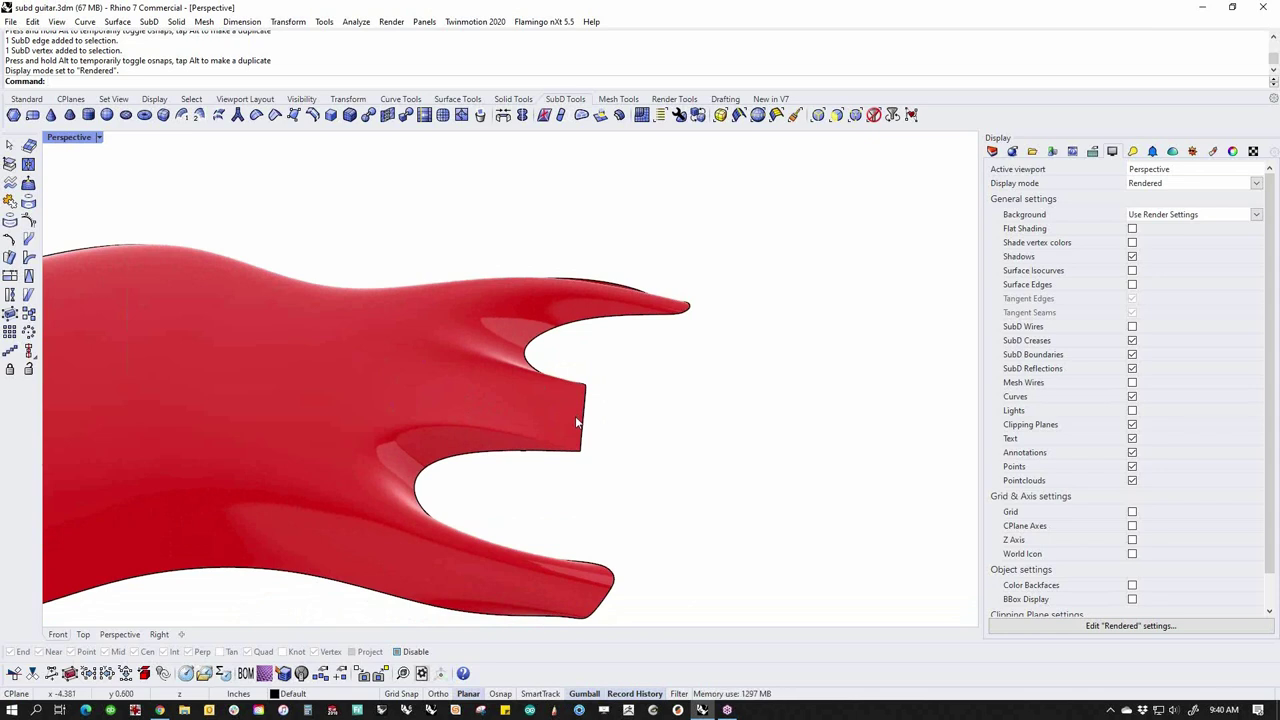
{"action": "right_click_drag", "start_coordinate": [541, 428], "coordinate": [500, 406]}
{"action": "right_click_drag", "start_coordinate": [420, 434], "coordinate": [549, 393]}
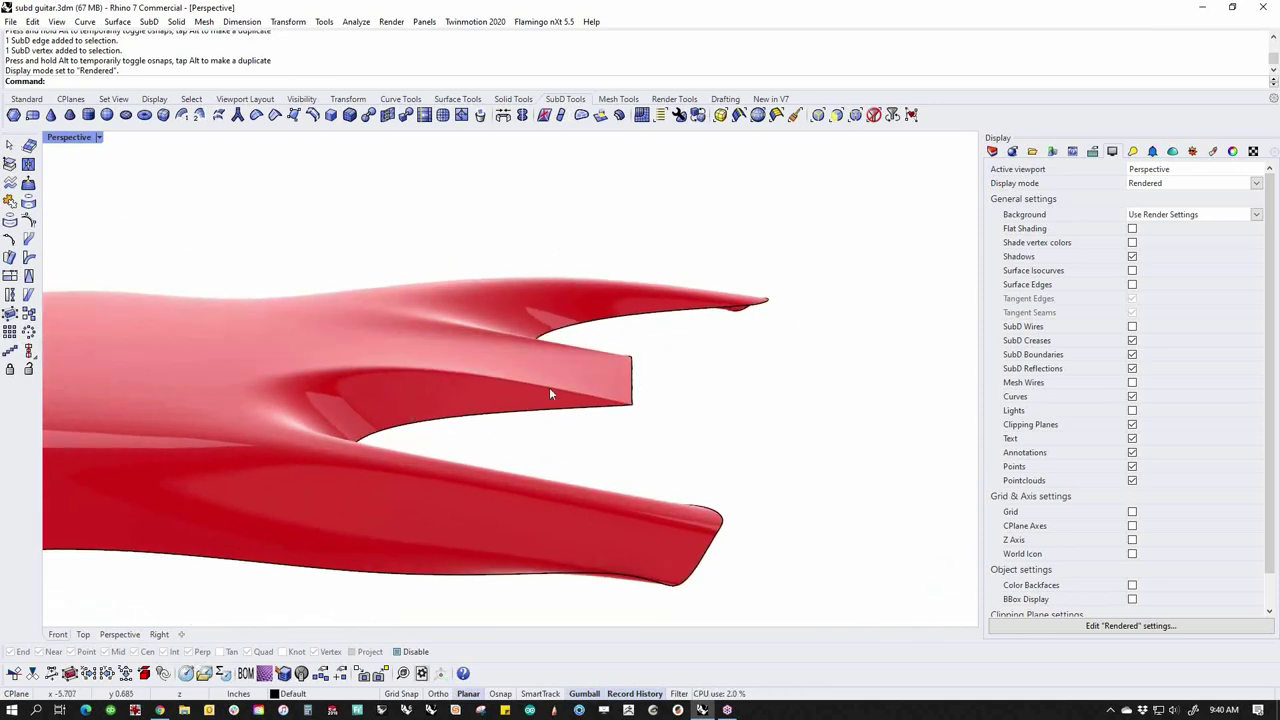
{"action": "left_click", "coordinate": [1132, 327]}
{"action": "right_click_drag", "start_coordinate": [723, 374], "coordinate": [472, 426]}
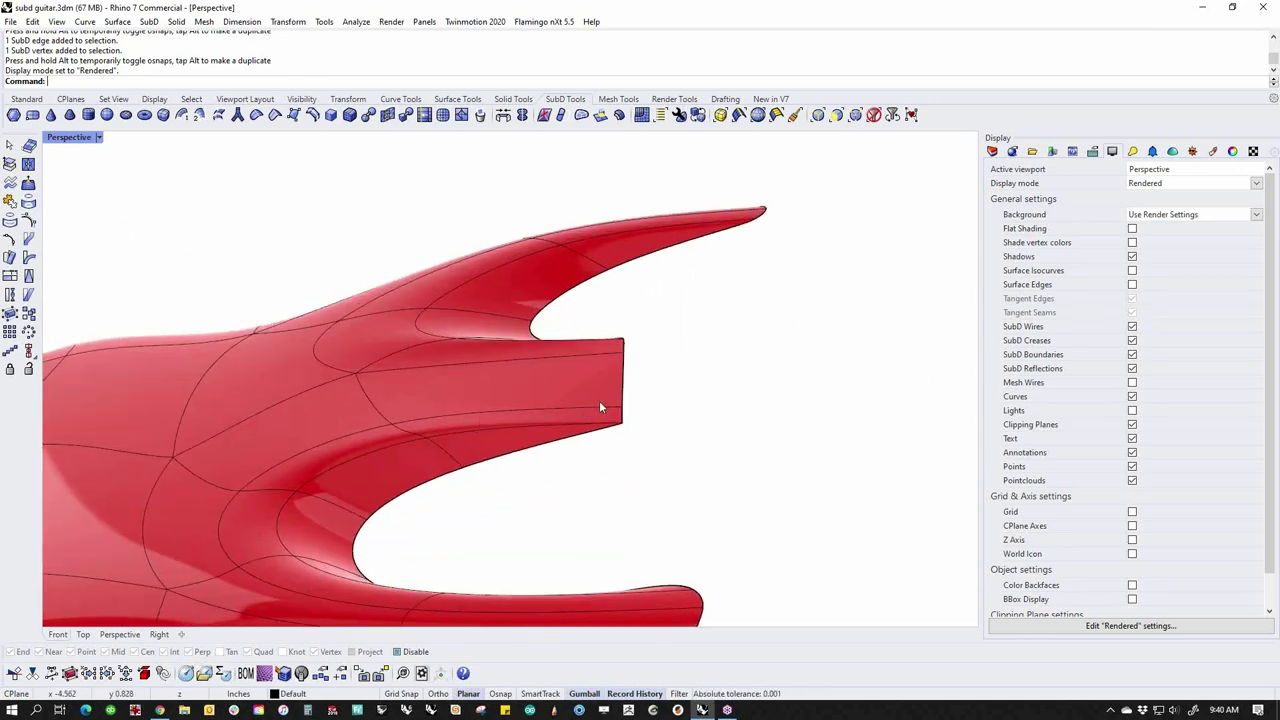
Try to move the middle edge at the end of the neck joint and undo the move
{"action": "left_click", "coordinate": [624, 395], "text": "ctrl+shift"}
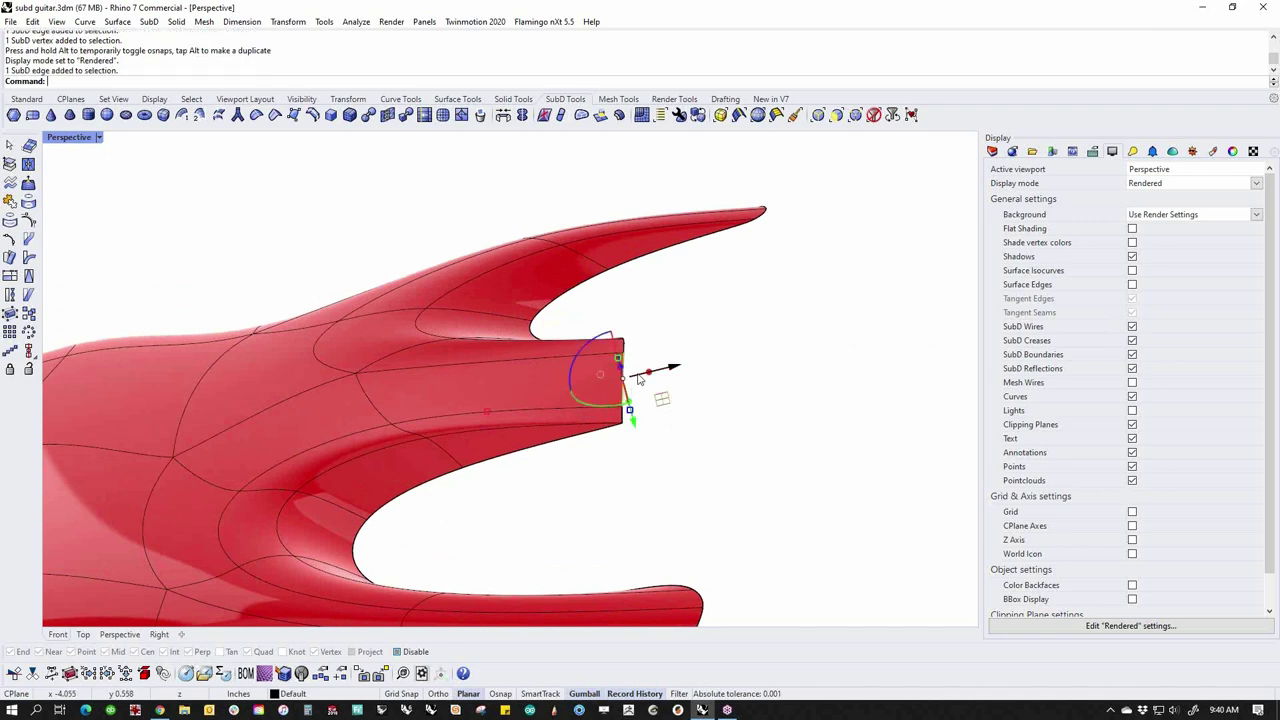
{"action": "left_click_drag", "start_coordinate": [641, 432], "coordinate": [577, 341]}
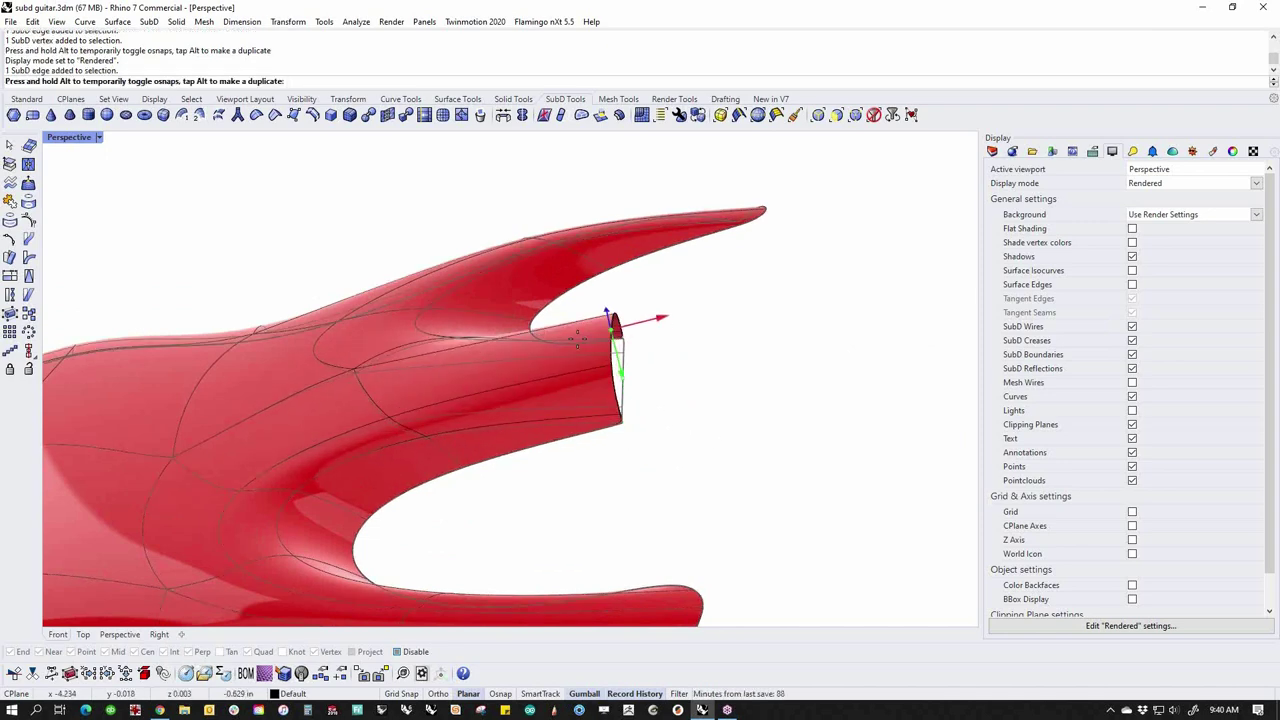
{"action": "right_click_drag", "start_coordinate": [726, 480], "coordinate": [697, 529]}
{"action": "key", "text": "ctrl+z"}
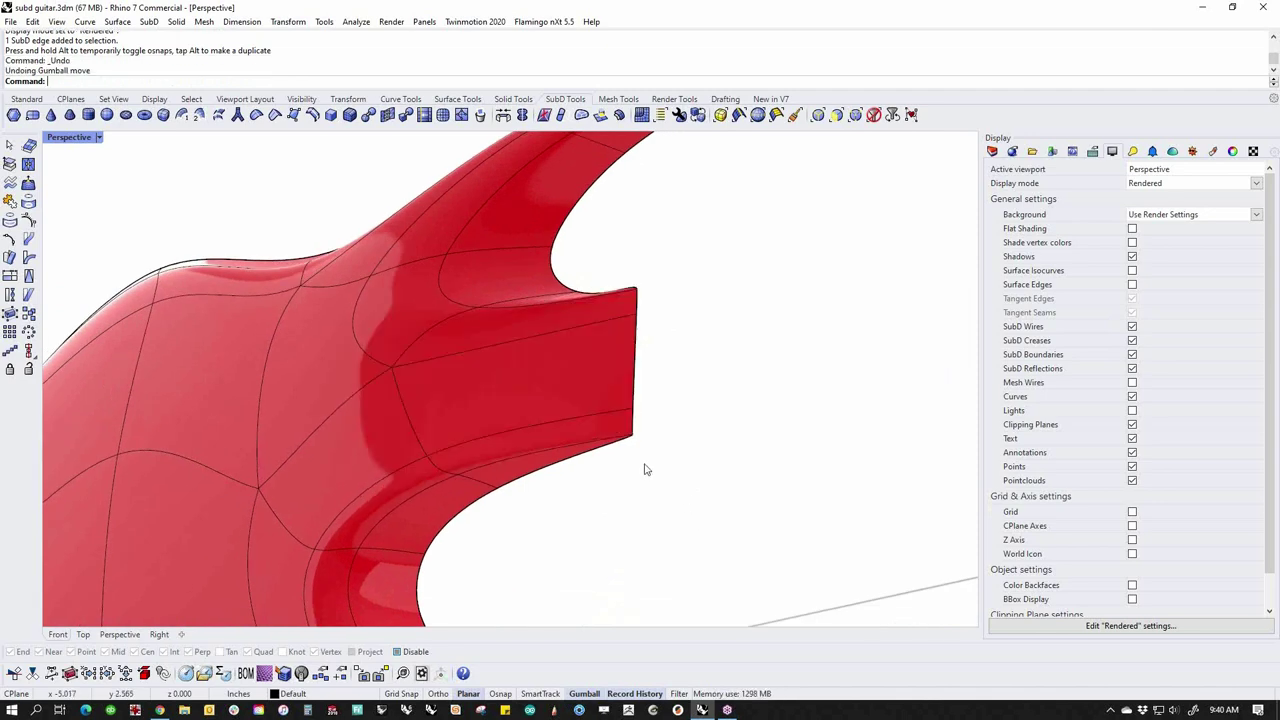
Examine the closely spaced edges along the lower side of the neck joint by selecting three of them, and clear the selection
{"action": "right_click_drag", "start_coordinate": [645, 469], "coordinate": [596, 368]}
{"action": "scroll", "coordinate": [612, 416], "scroll_direction": "down", "scroll_amount": 3}
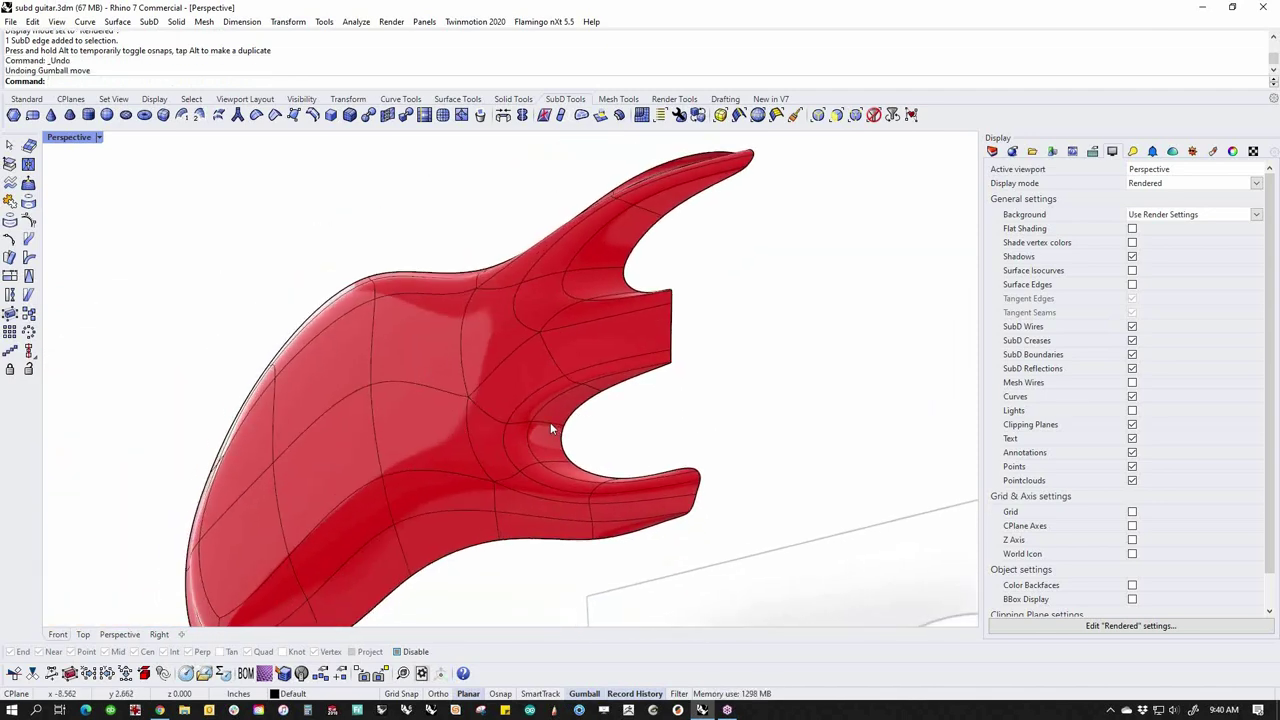
{"action": "right_click_drag", "start_coordinate": [571, 394], "coordinate": [644, 386]}
{"action": "left_click", "coordinate": [640, 383], "text": "ctrl+shift"}
{"action": "left_click", "coordinate": [638, 399], "text": "ctrl+shift"}
{"action": "left_click", "coordinate": [642, 404], "text": "shift"}
{"action": "scroll", "coordinate": [643, 410], "scroll_direction": "up", "scroll_amount": 2}
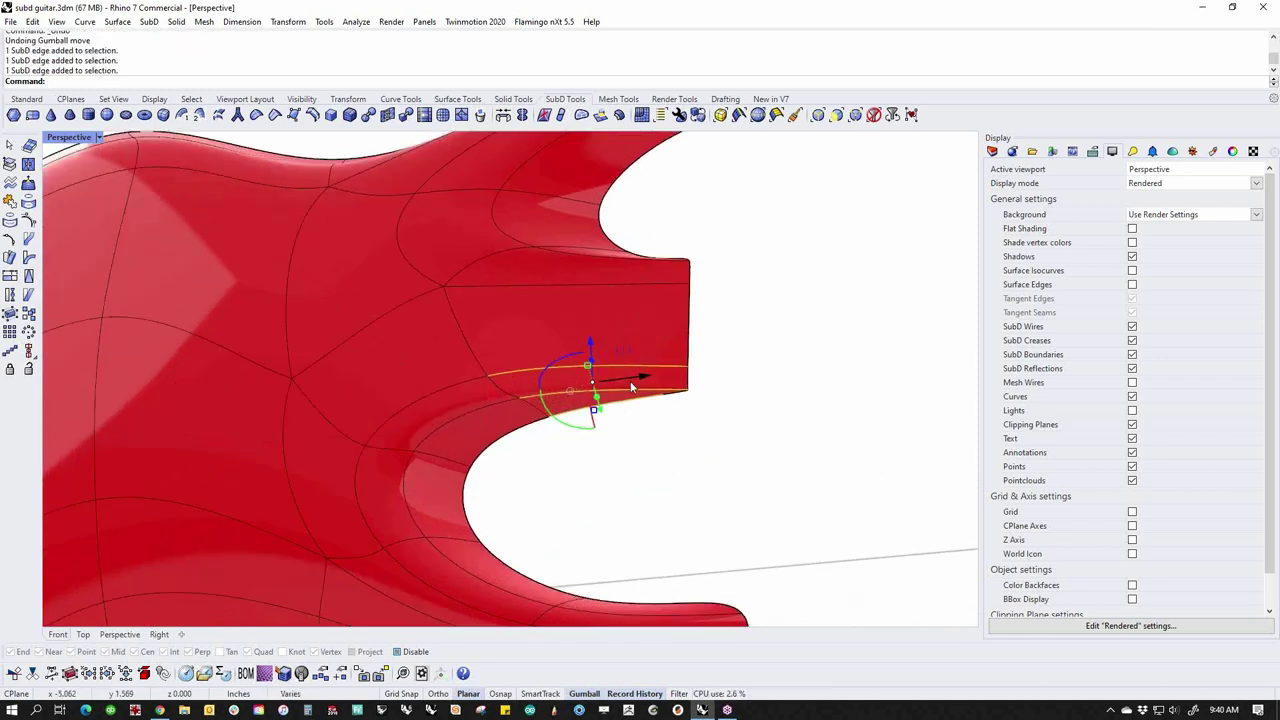
{"action": "key", "text": "Escape"}
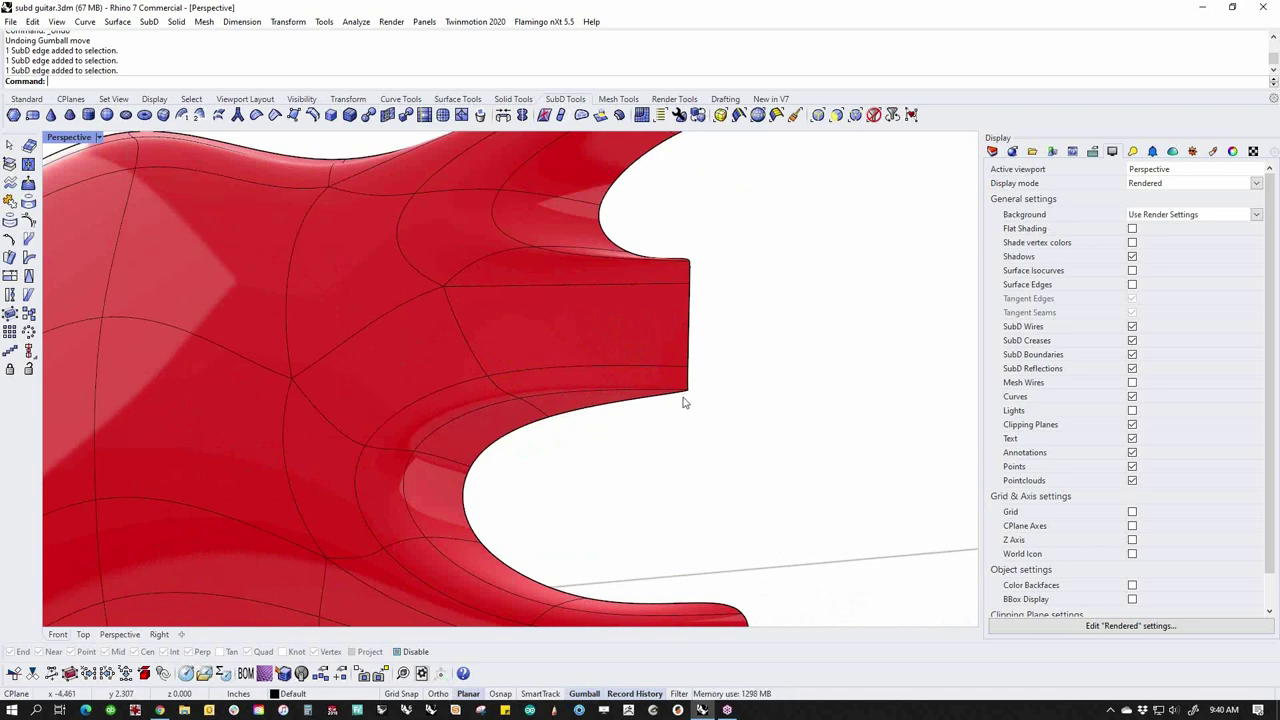
Extrude the guitar body's whole outline edge loop slightly in the depth direction
{"action": "scroll", "coordinate": [685, 402], "scroll_direction": "down", "scroll_amount": 5}
{"action": "right_click_drag", "start_coordinate": [660, 403], "coordinate": [481, 484]}
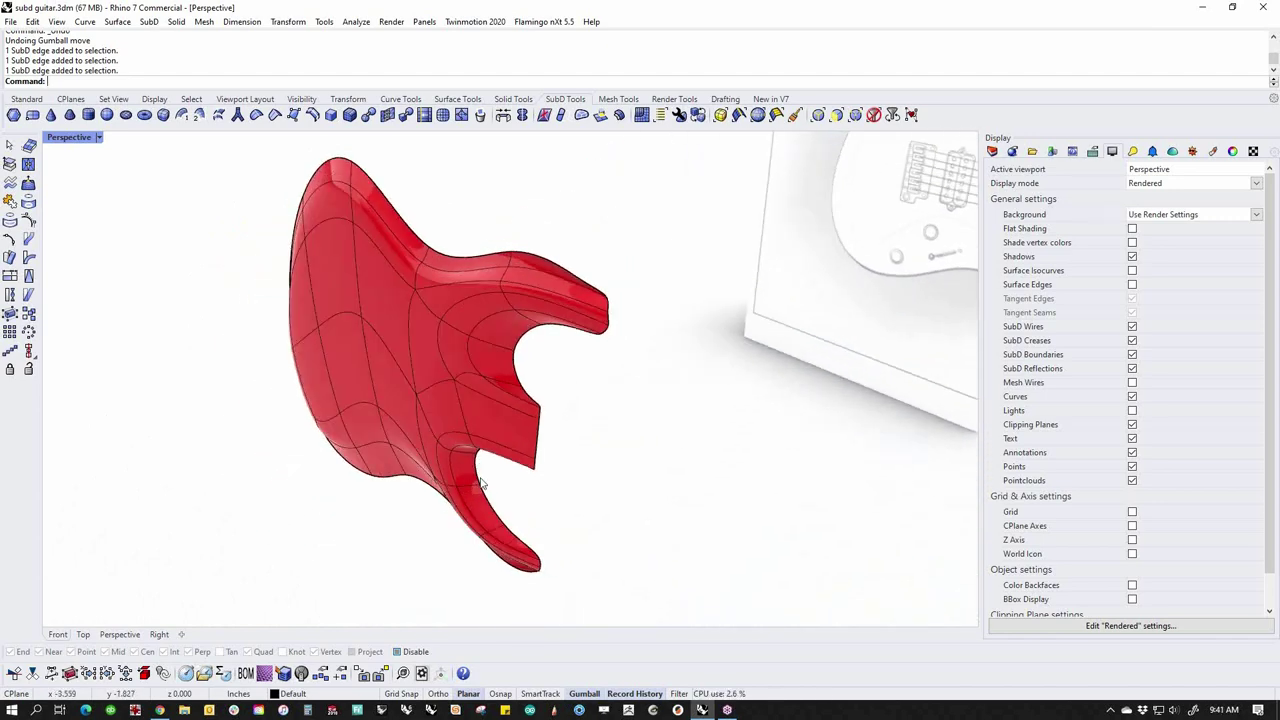
{"action": "double_click", "coordinate": [563, 270], "text": "ctrl+shift"}
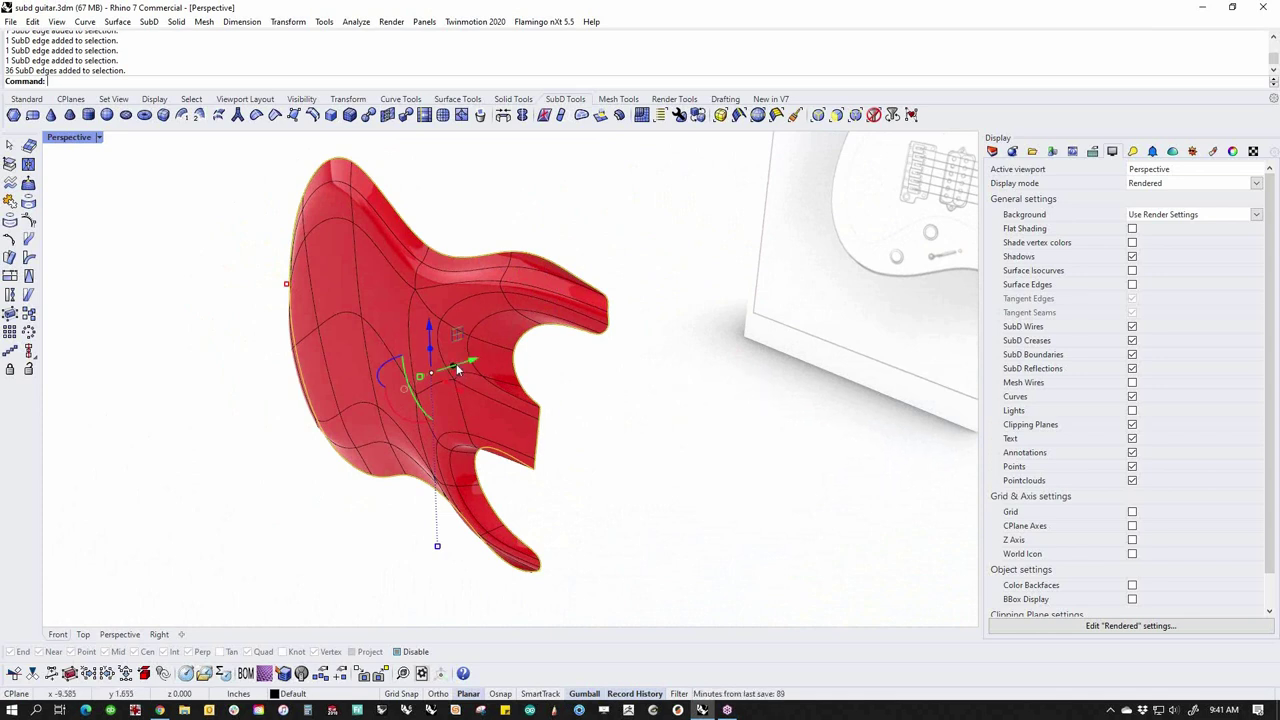
{"action": "left_click_drag", "start_coordinate": [452, 370], "coordinate": [434, 372]}
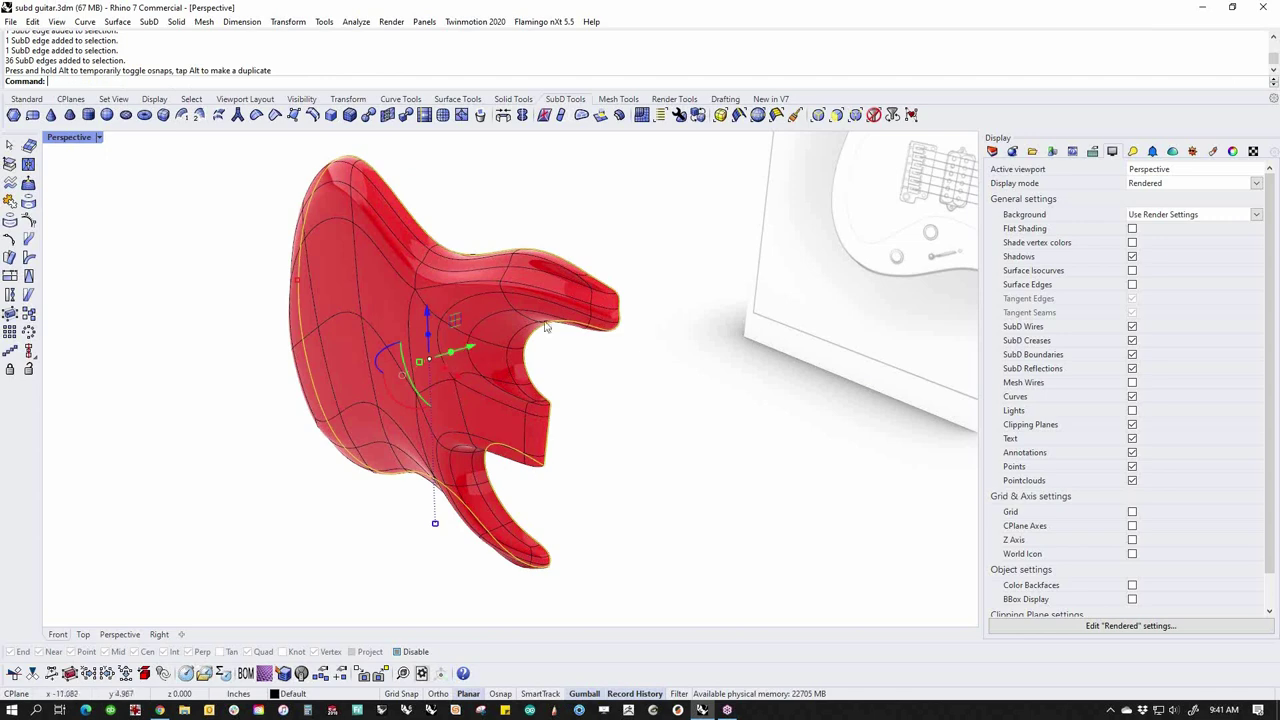
Examine the spacing of the three edges along the outer side of the horn by selecting them together
{"action": "scroll", "coordinate": [626, 314], "scroll_direction": "up", "scroll_amount": 10}
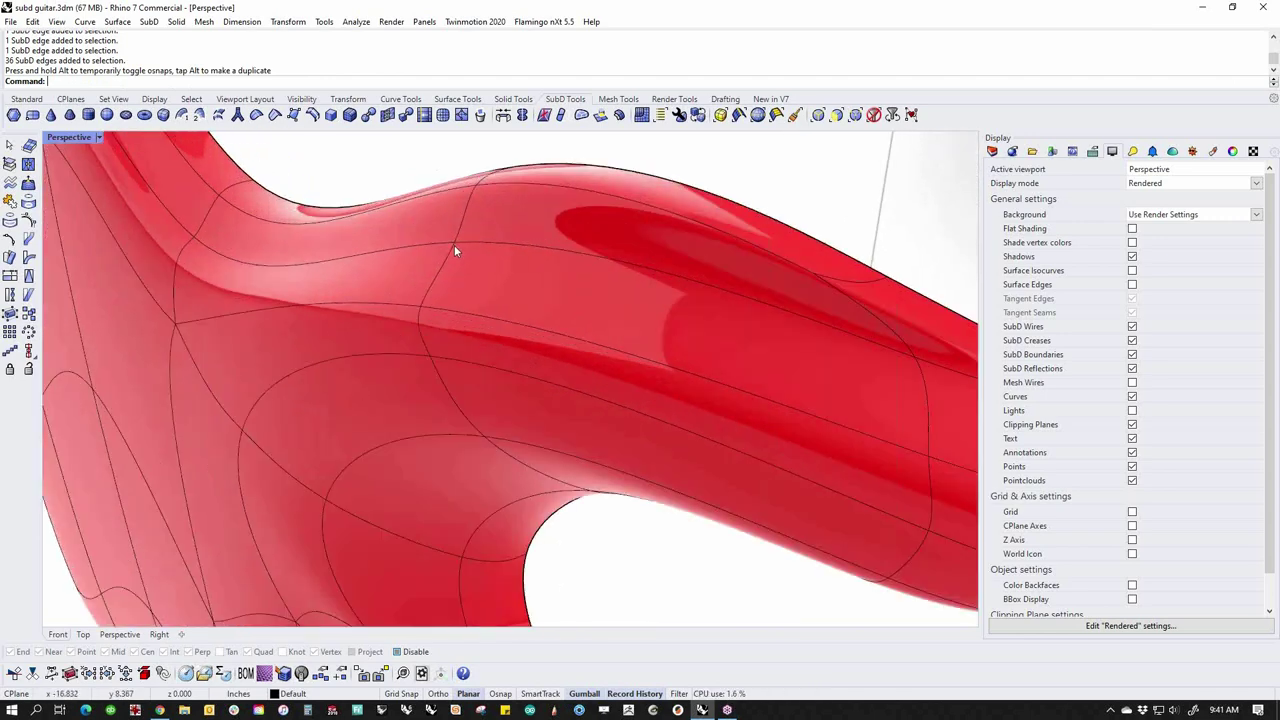
{"action": "left_click", "coordinate": [467, 242], "text": "ctrl+shift"}
{"action": "left_click", "coordinate": [508, 185], "text": "ctrl+shift"}
{"action": "left_click", "coordinate": [603, 168], "text": "ctrl+shift"}
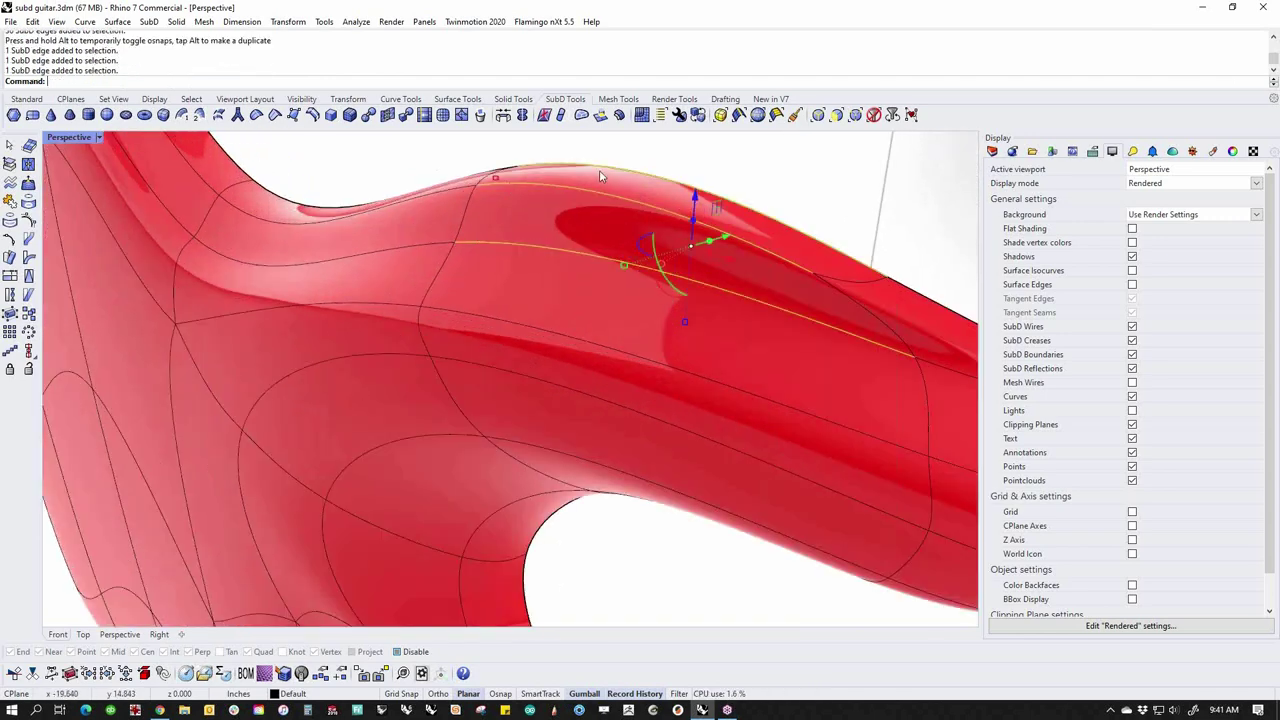
{"action": "scroll", "coordinate": [570, 261], "scroll_direction": "down", "scroll_amount": 6}
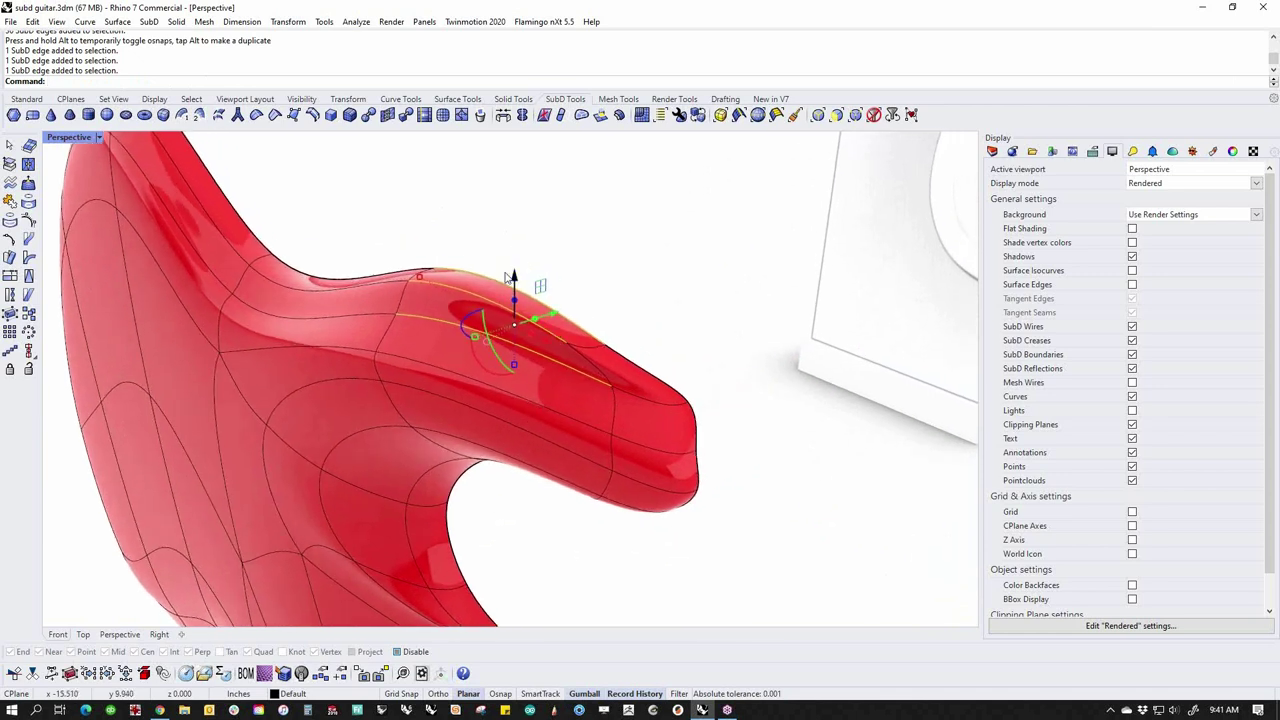
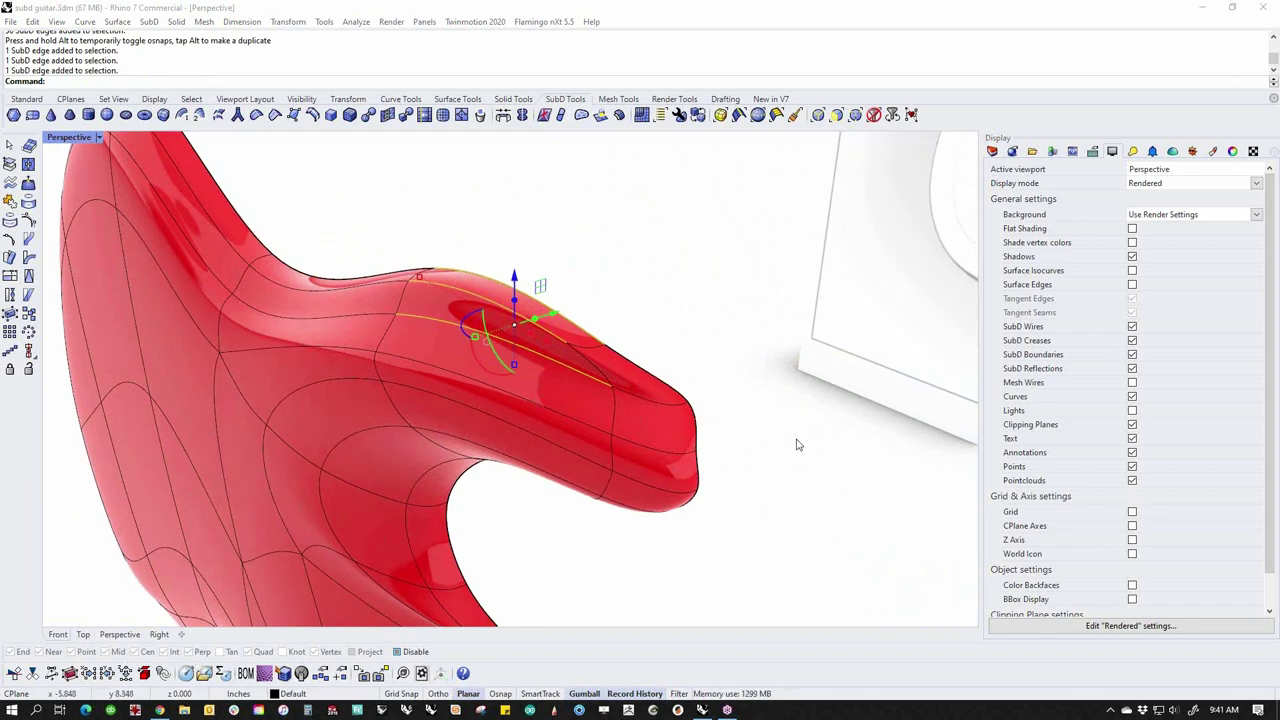
{"action": "right_click_drag", "start_coordinate": [678, 365], "coordinate": [680, 377]}
{"action": "key", "text": "Escape"}
{"action": "left_click", "coordinate": [522, 316], "text": "ctrl+shift"}
{"action": "left_click", "coordinate": [515, 333], "text": "ctrl+shift"}
{"action": "left_click", "coordinate": [490, 363], "text": "ctrl+shift"}
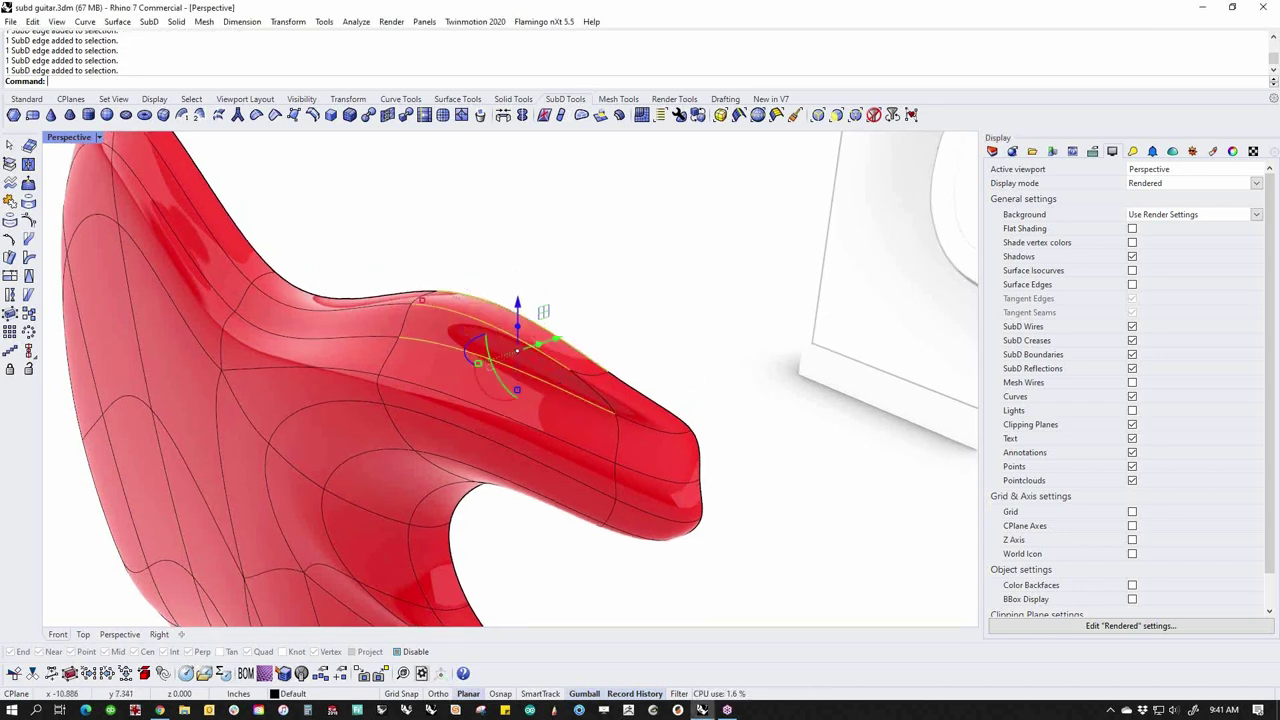
Try to move the outline edge loop further in the depth direction and undo the move
{"action": "double_click", "coordinate": [607, 369]}
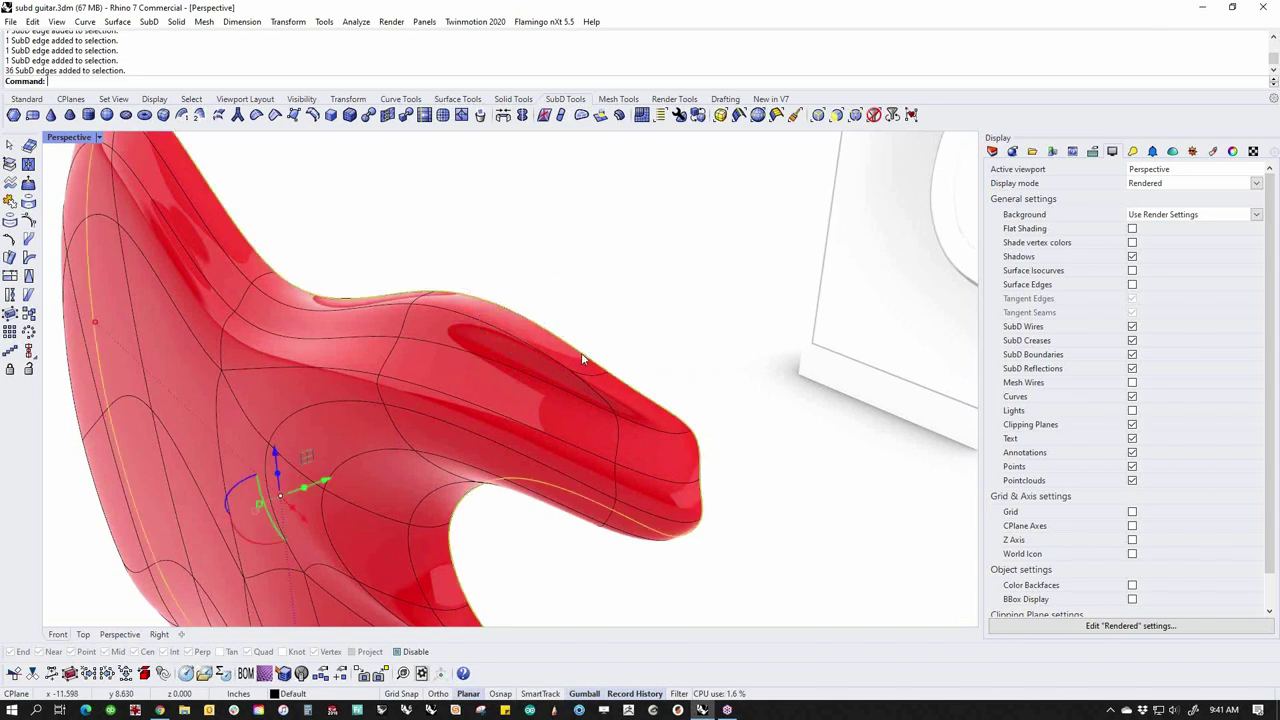
{"action": "mouse_move", "coordinate": [308, 487]}
{"action": "left_mouse_down"}
{"action": "mouse_move", "coordinate": [333, 474]}
{"action": "mouse_move", "coordinate": [326, 460]}
{"action": "mouse_move", "coordinate": [326, 482]}
{"action": "mouse_move", "coordinate": [296, 499]}
{"action": "left_mouse_up"}
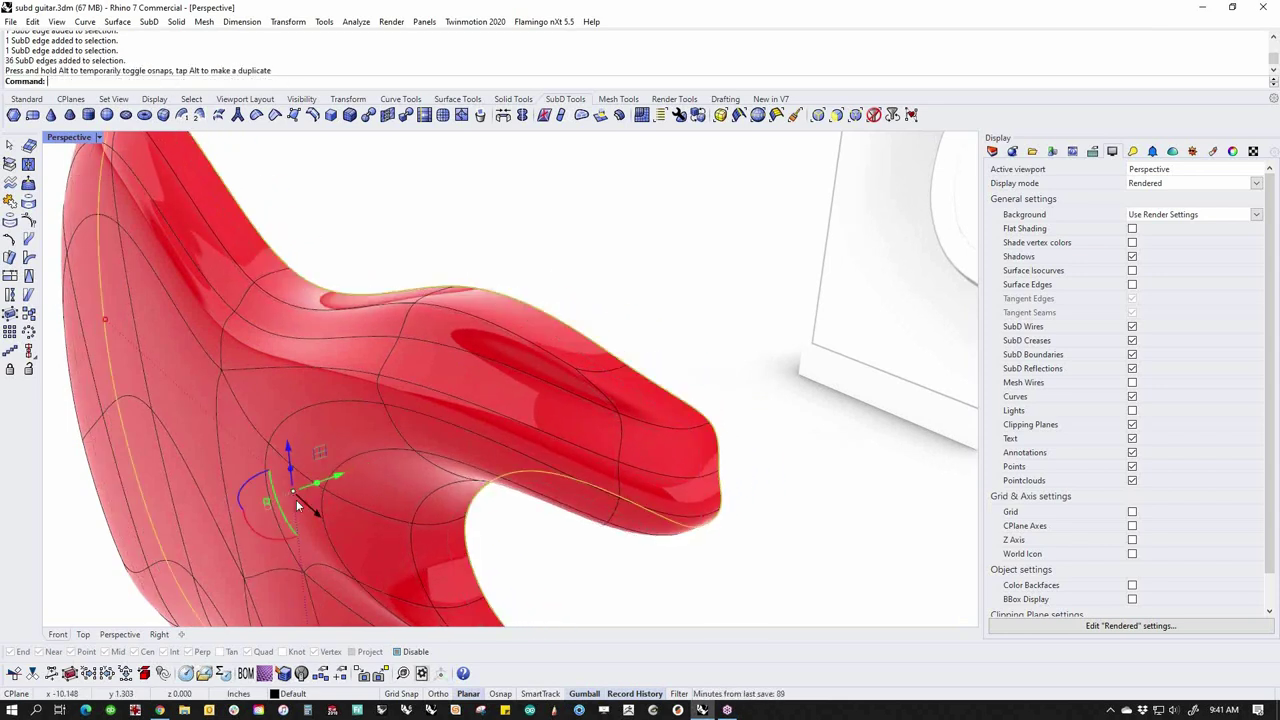
{"action": "left_click", "coordinate": [730, 381]}
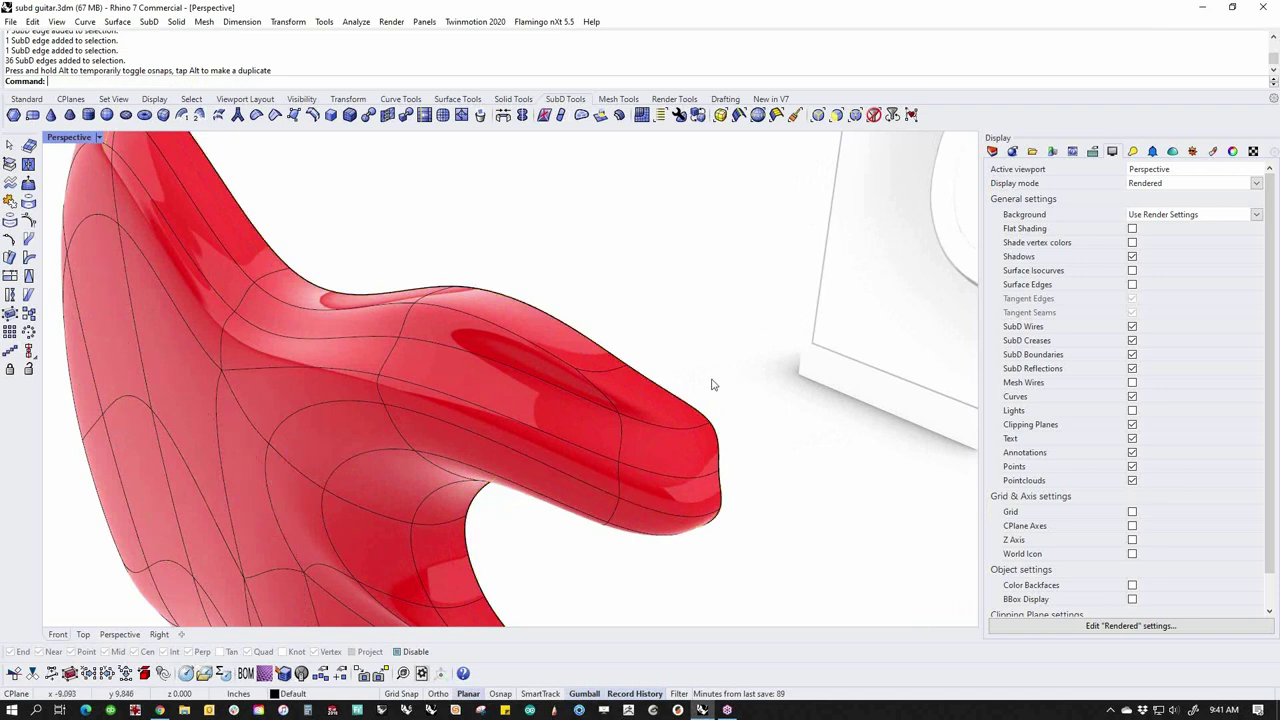
{"action": "key", "text": "ctrl+z"}
Extrude the outline edge loop a short distance in depth to add a narrow band along the side
{"action": "double_click", "coordinate": [557, 338]}
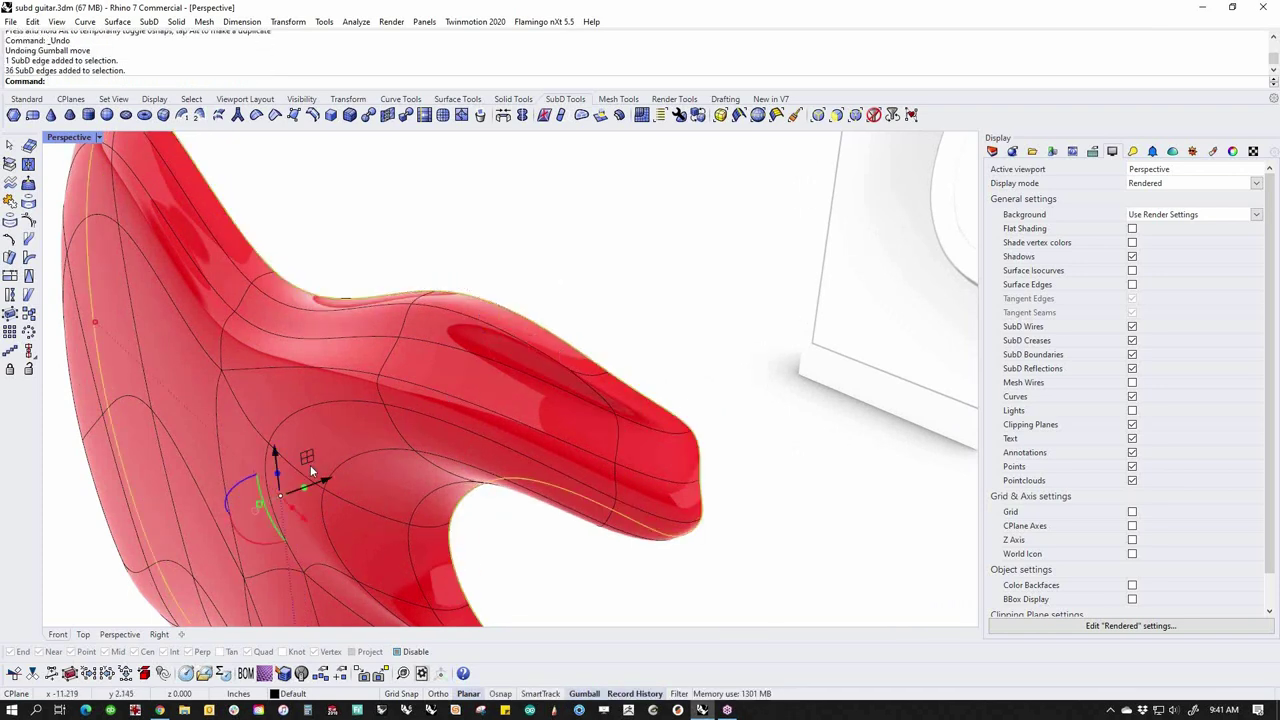
{"action": "mouse_move", "coordinate": [306, 485]}
{"action": "left_mouse_down"}
{"action": "mouse_move", "coordinate": [322, 480]}
{"action": "mouse_move", "coordinate": [294, 490]}
{"action": "left_mouse_up"}
{"action": "left_click", "coordinate": [598, 298]}
Extrude the new outline loop further in depth to form the side wall, and inspect the body from its open side
{"action": "right_click_drag", "start_coordinate": [594, 343], "coordinate": [612, 399]}
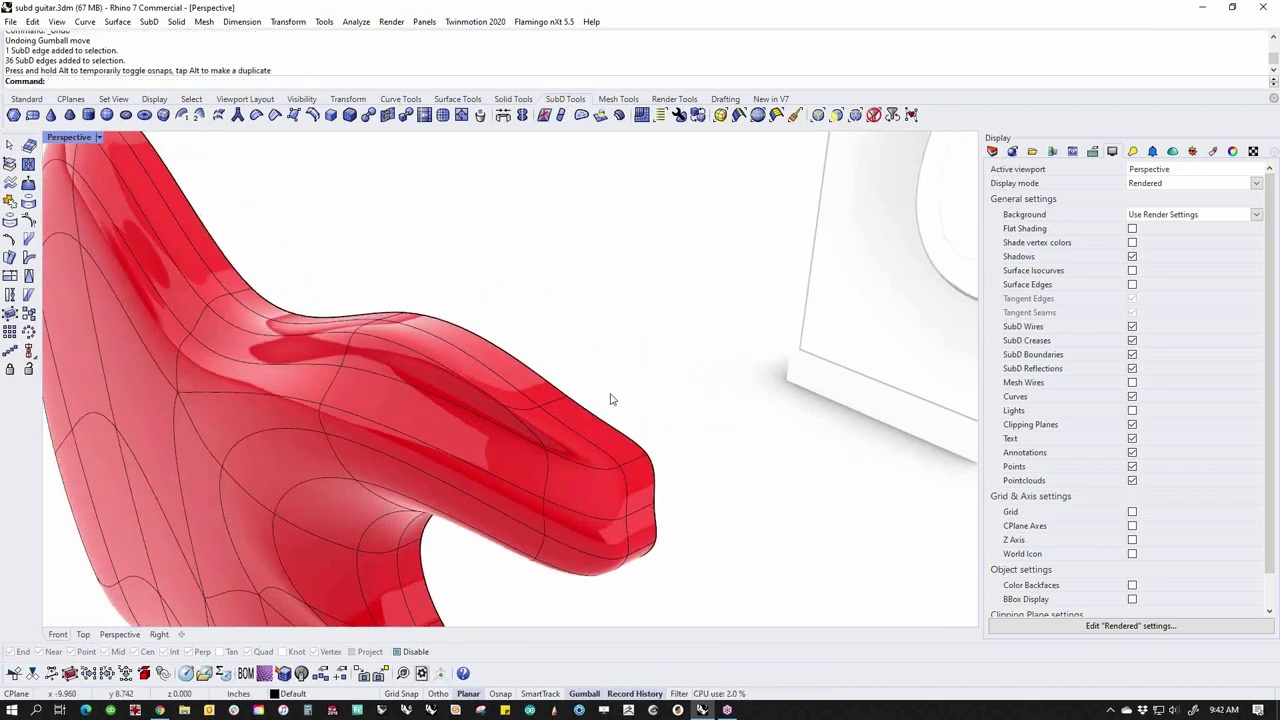
{"action": "double_click", "coordinate": [556, 392]}
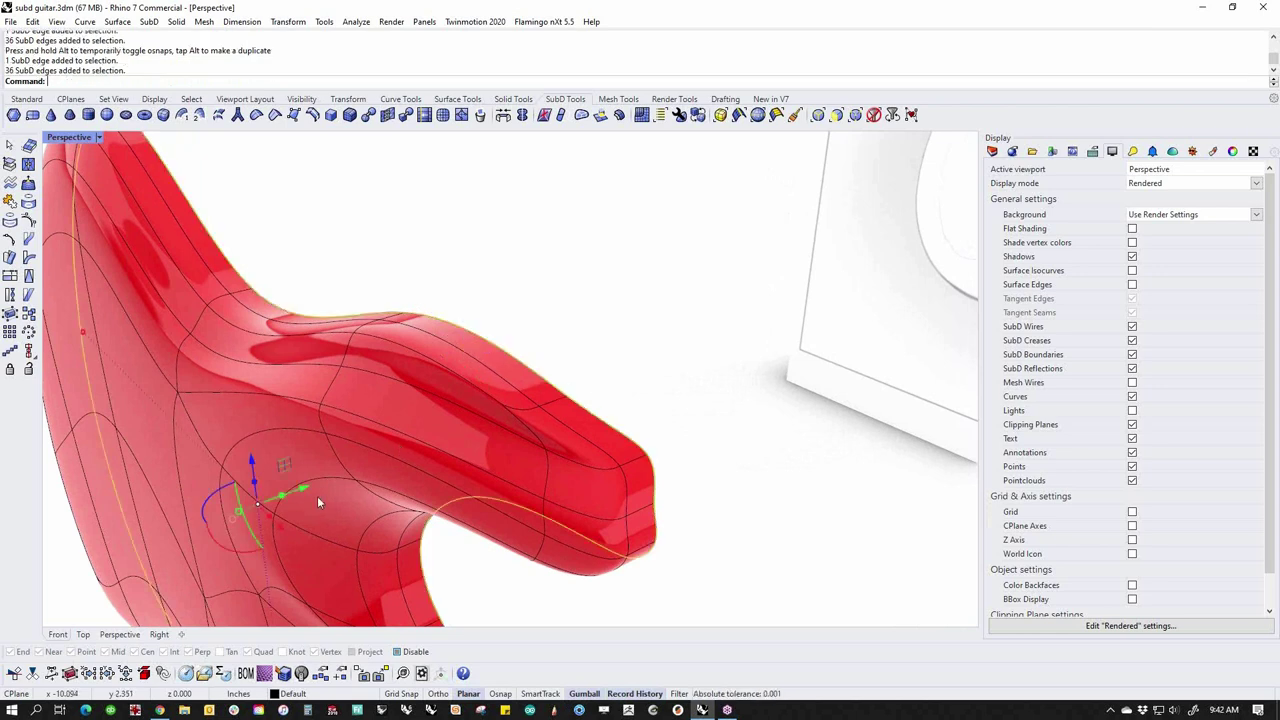
{"action": "left_click_drag", "start_coordinate": [283, 500], "coordinate": [309, 485]}
{"action": "left_click", "coordinate": [637, 366]}
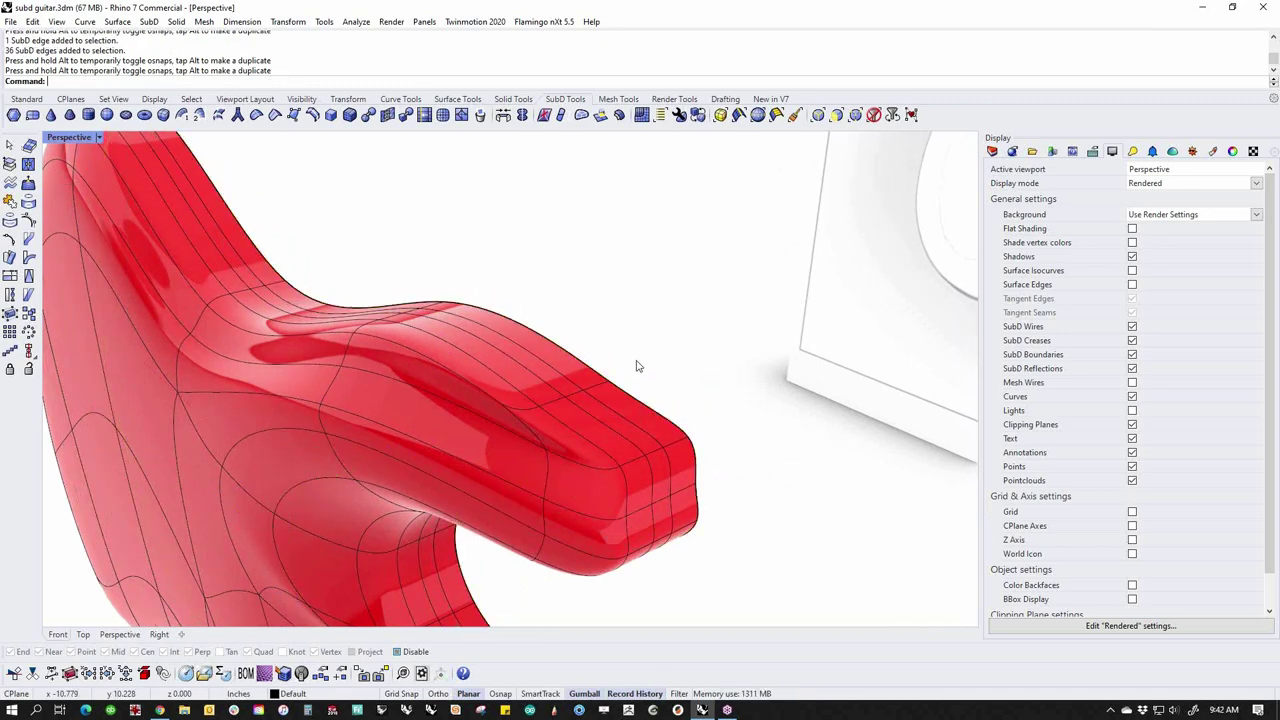
{"action": "scroll", "coordinate": [637, 366], "scroll_direction": "down", "scroll_amount": 6}
{"action": "right_click_drag", "start_coordinate": [691, 457], "coordinate": [587, 449]}
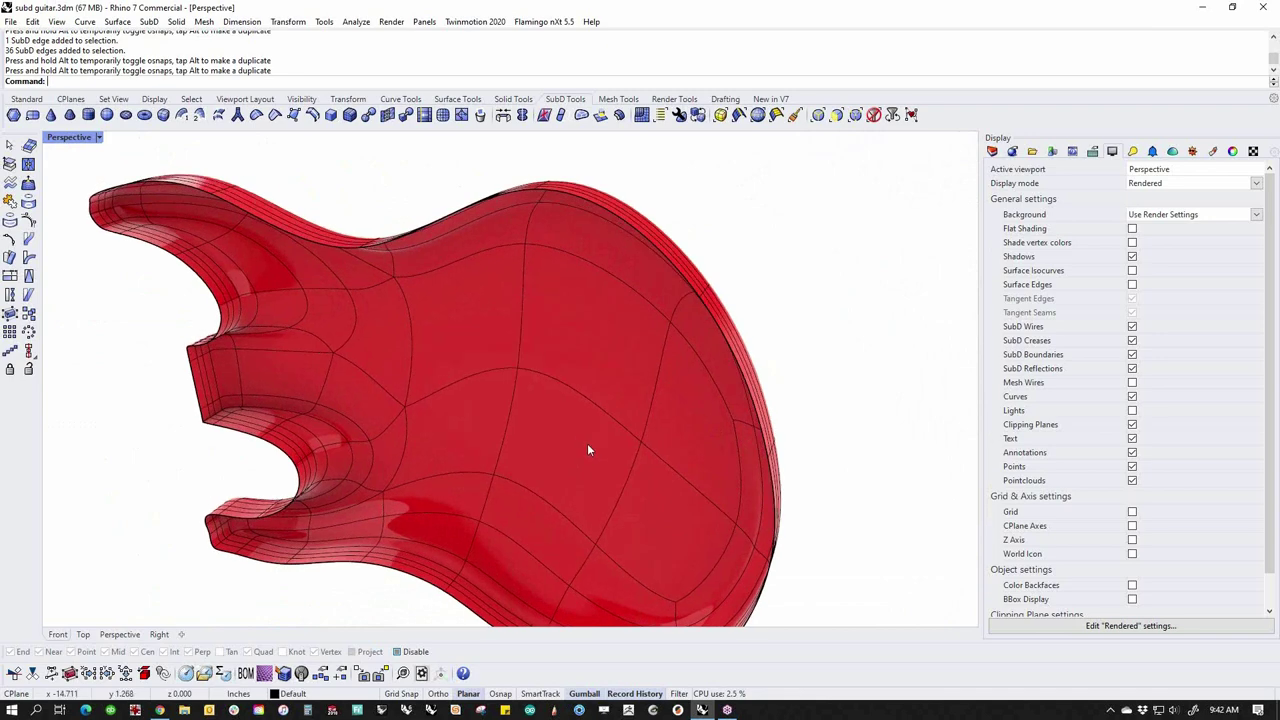
Set the Perspective view to Shaded with flat SubD display, and hide the image layer
{"action": "left_click", "coordinate": [99, 137]}
{"action": "left_click", "coordinate": [86, 200]}
{"action": "mouse_move", "coordinate": [478, 293]}
{"action": "right_mouse_down"}
{"action": "mouse_move", "coordinate": [594, 449]}
{"action": "mouse_move", "coordinate": [491, 423]}
{"action": "mouse_move", "coordinate": [478, 453]}
{"action": "mouse_move", "coordinate": [611, 389]}
{"action": "mouse_move", "coordinate": [558, 422]}
{"action": "mouse_move", "coordinate": [660, 400]}
{"action": "right_mouse_up"}
{"action": "key", "text": "Tab"}
{"action": "left_click", "coordinate": [992, 151]}
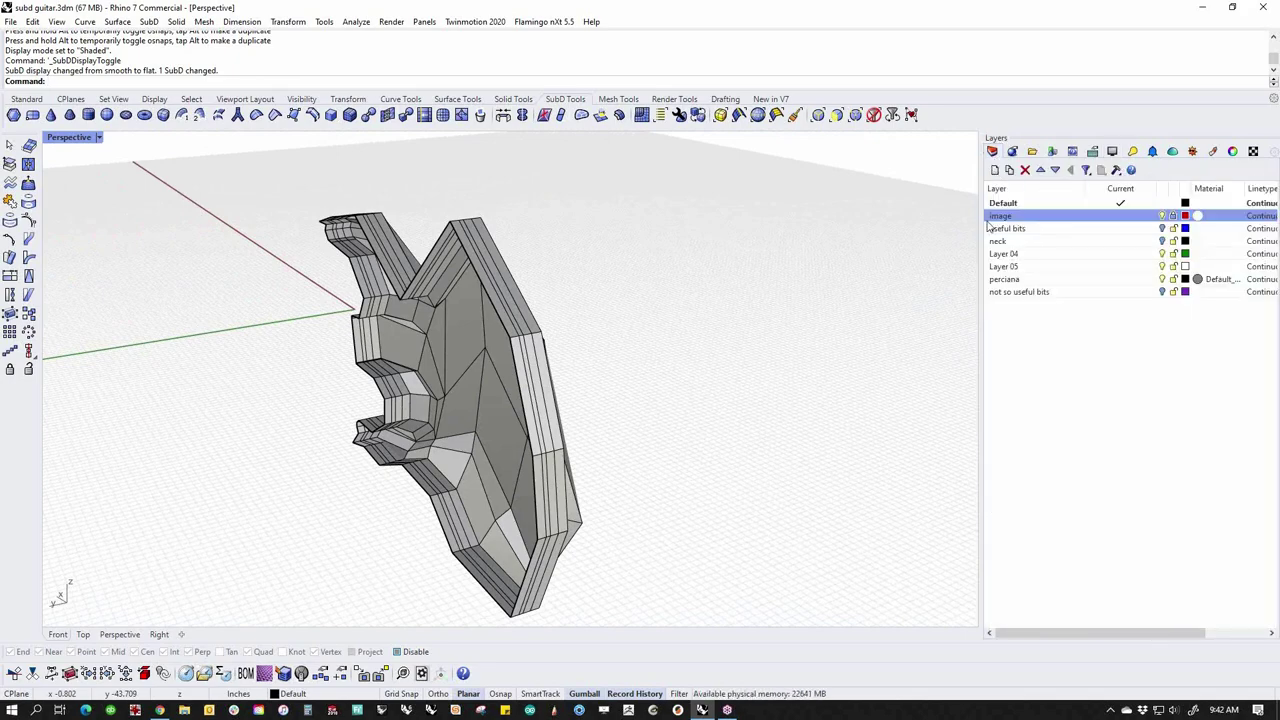
Move the front-face vertex beside the lower corner of the neck joint up and away from the joint
{"action": "mouse_move", "coordinate": [461, 362]}
{"action": "right_mouse_down"}
{"action": "mouse_move", "coordinate": [706, 371]}
{"action": "mouse_move", "coordinate": [634, 434]}
{"action": "mouse_move", "coordinate": [445, 413]}
{"action": "mouse_move", "coordinate": [308, 288]}
{"action": "mouse_move", "coordinate": [466, 443]}
{"action": "mouse_move", "coordinate": [466, 423]}
{"action": "mouse_move", "coordinate": [414, 397]}
{"action": "mouse_move", "coordinate": [412, 366]}
{"action": "mouse_move", "coordinate": [405, 415]}
{"action": "right_mouse_up"}
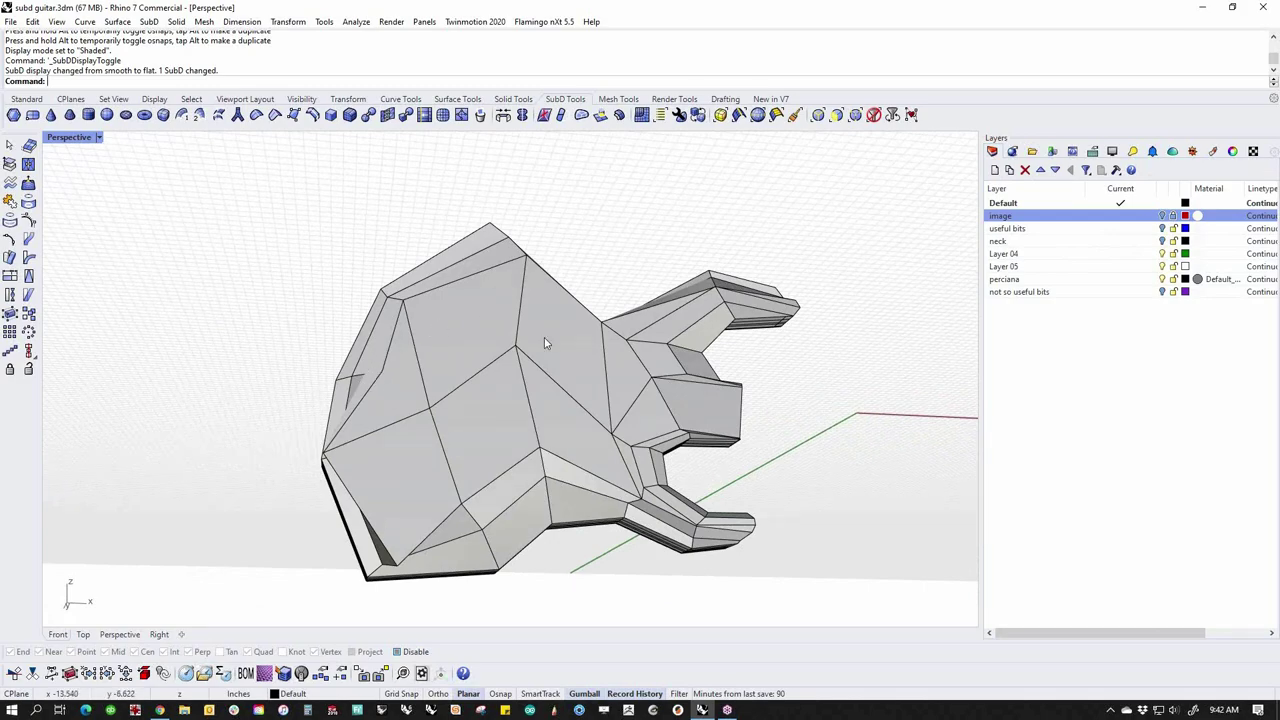
{"action": "right_click_drag", "start_coordinate": [618, 470], "coordinate": [690, 340]}
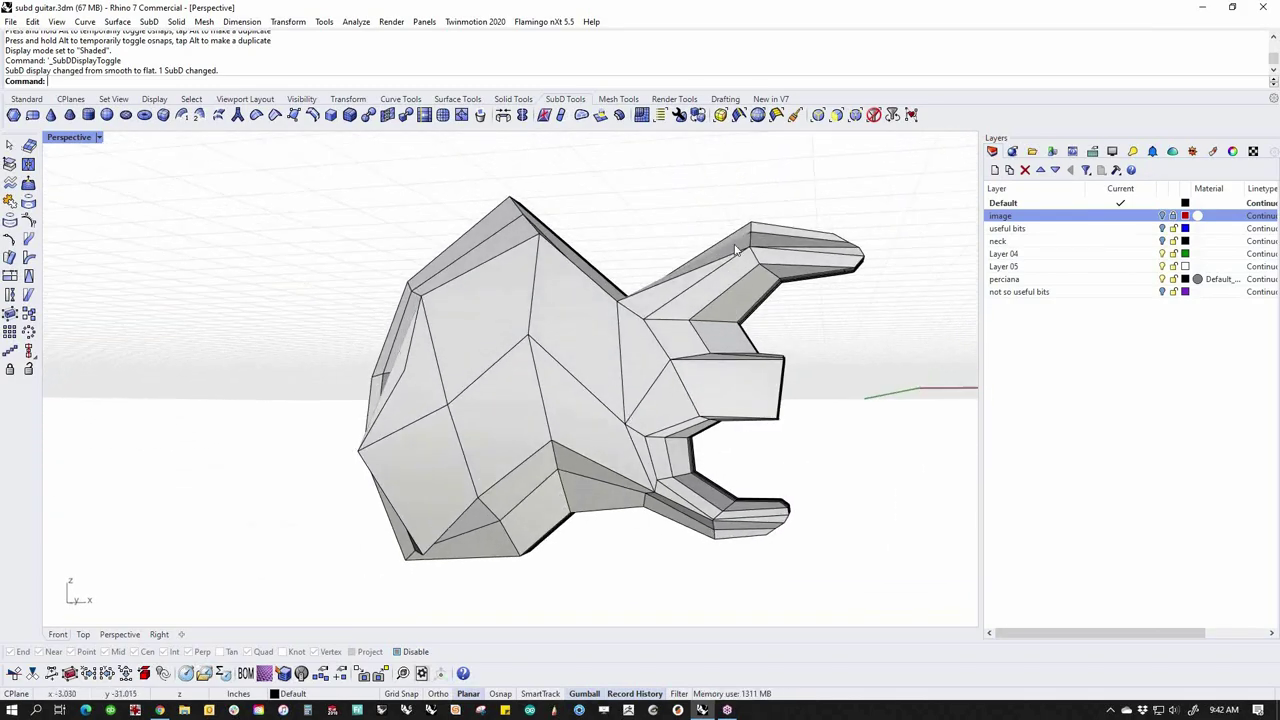
{"action": "scroll", "coordinate": [735, 250], "scroll_direction": "up", "scroll_amount": 7}
{"action": "right_click_drag", "start_coordinate": [769, 312], "coordinate": [709, 334]}
{"action": "scroll", "coordinate": [709, 334], "scroll_direction": "down", "scroll_amount": 9}
{"action": "right_click_drag", "start_coordinate": [603, 365], "coordinate": [379, 407]}
{"action": "scroll", "coordinate": [620, 410], "scroll_direction": "up", "scroll_amount": 3}
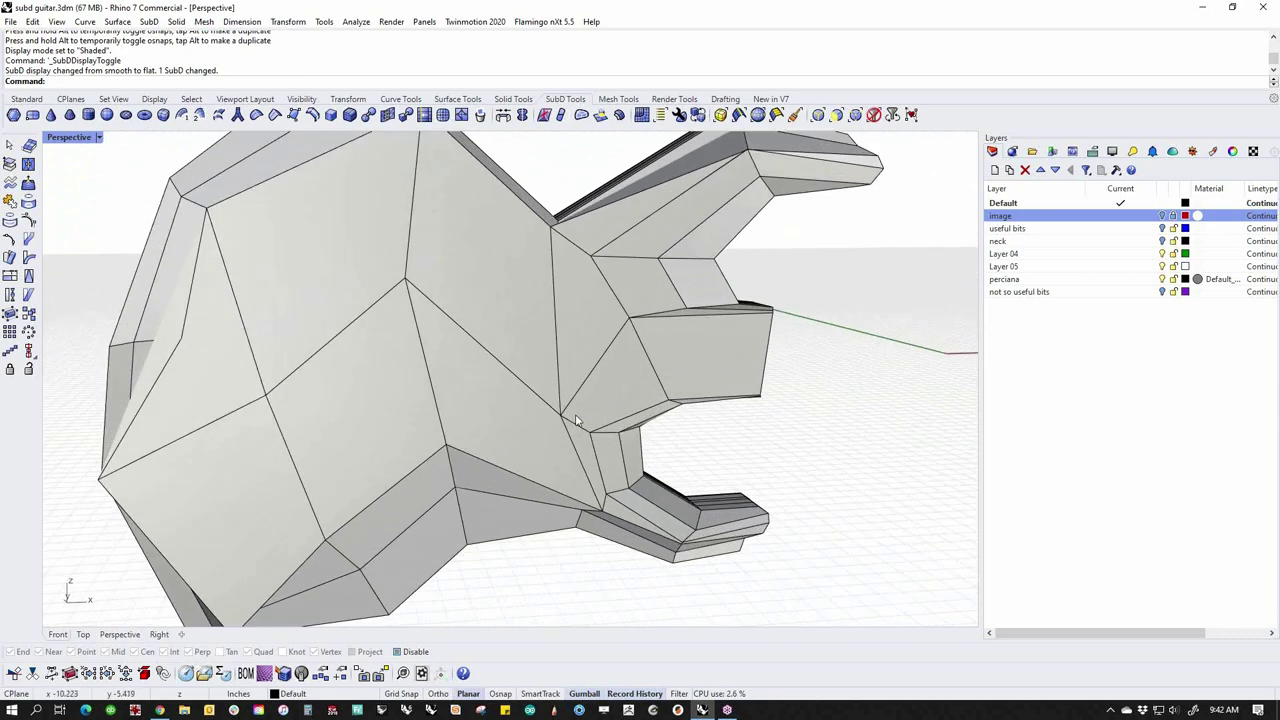
{"action": "left_click", "coordinate": [561, 415], "text": "ctrl+shift"}
{"action": "left_click_drag", "start_coordinate": [563, 413], "coordinate": [539, 368]}
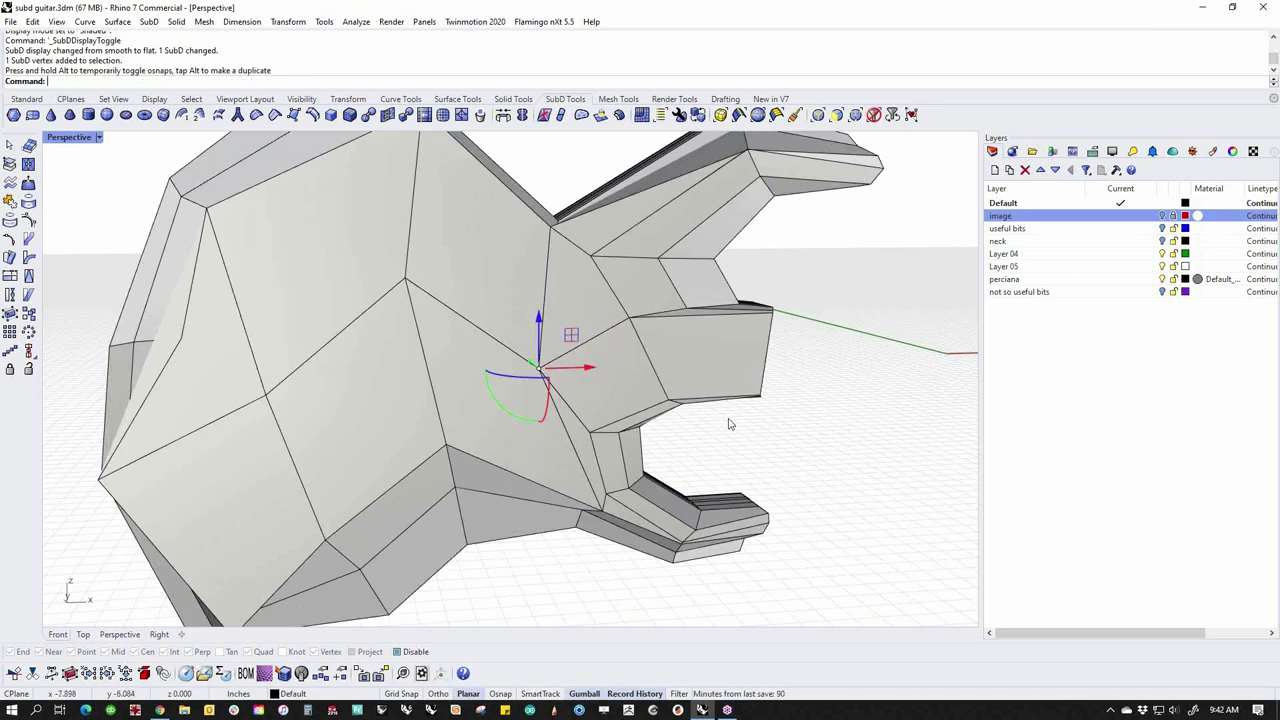
Examine the central vertex and edge of the front face and the control faces around the body's side
{"action": "left_click", "coordinate": [412, 287]}
{"action": "left_click", "coordinate": [410, 284], "text": "shift"}
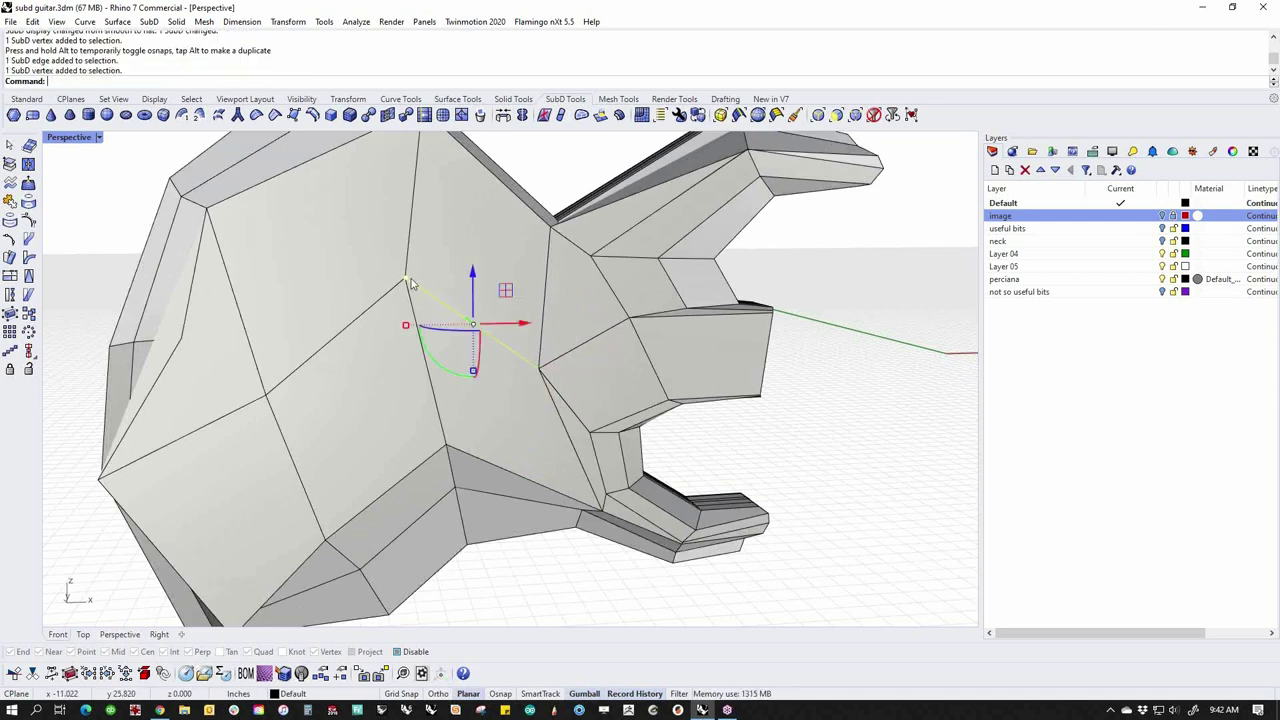
{"action": "left_click", "coordinate": [897, 453]}
{"action": "left_click", "coordinate": [409, 290], "text": "ctrl+shift"}
{"action": "left_click", "coordinate": [406, 282], "text": "ctrl+shift"}
{"action": "scroll", "coordinate": [534, 397], "scroll_direction": "down", "scroll_amount": 6}
{"action": "left_click", "coordinate": [744, 425]}
{"action": "right_click_drag", "start_coordinate": [743, 430], "coordinate": [325, 466]}
{"action": "scroll", "coordinate": [314, 518], "scroll_direction": "up", "scroll_amount": 5}
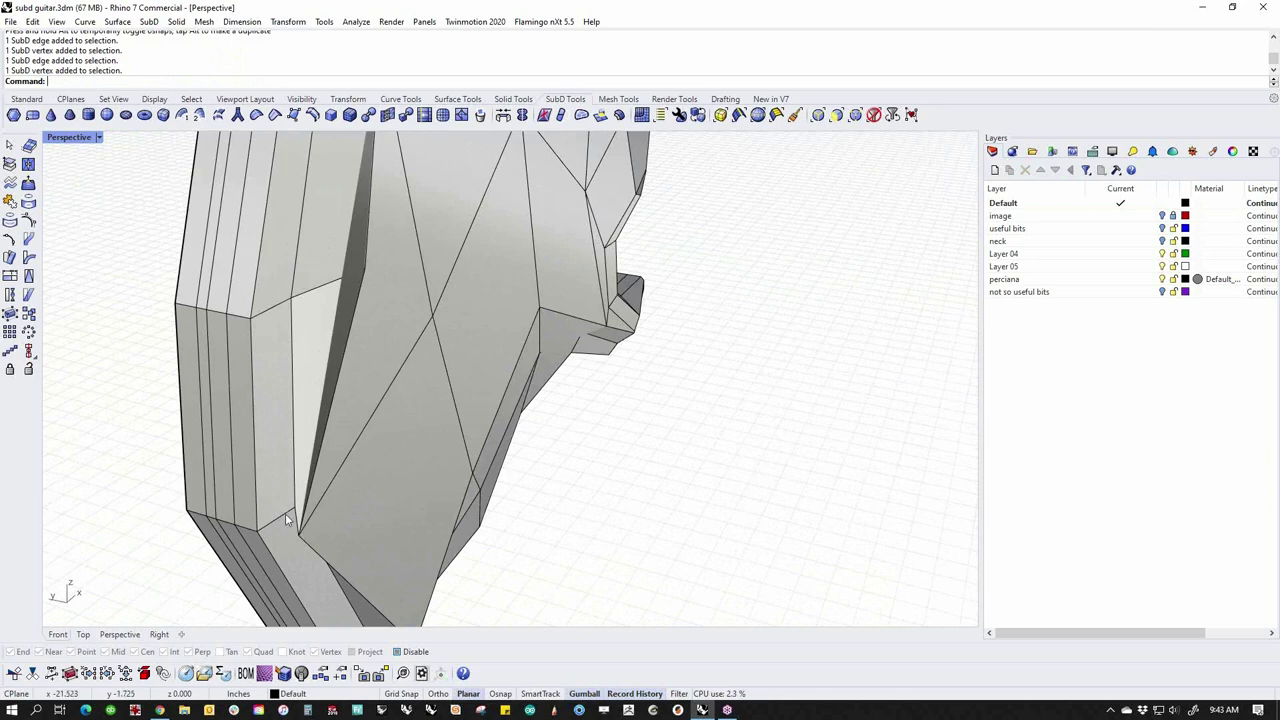
{"action": "right_click_drag", "start_coordinate": [340, 473], "coordinate": [382, 466]}
{"action": "scroll", "coordinate": [438, 234], "scroll_direction": "up", "scroll_amount": 3}
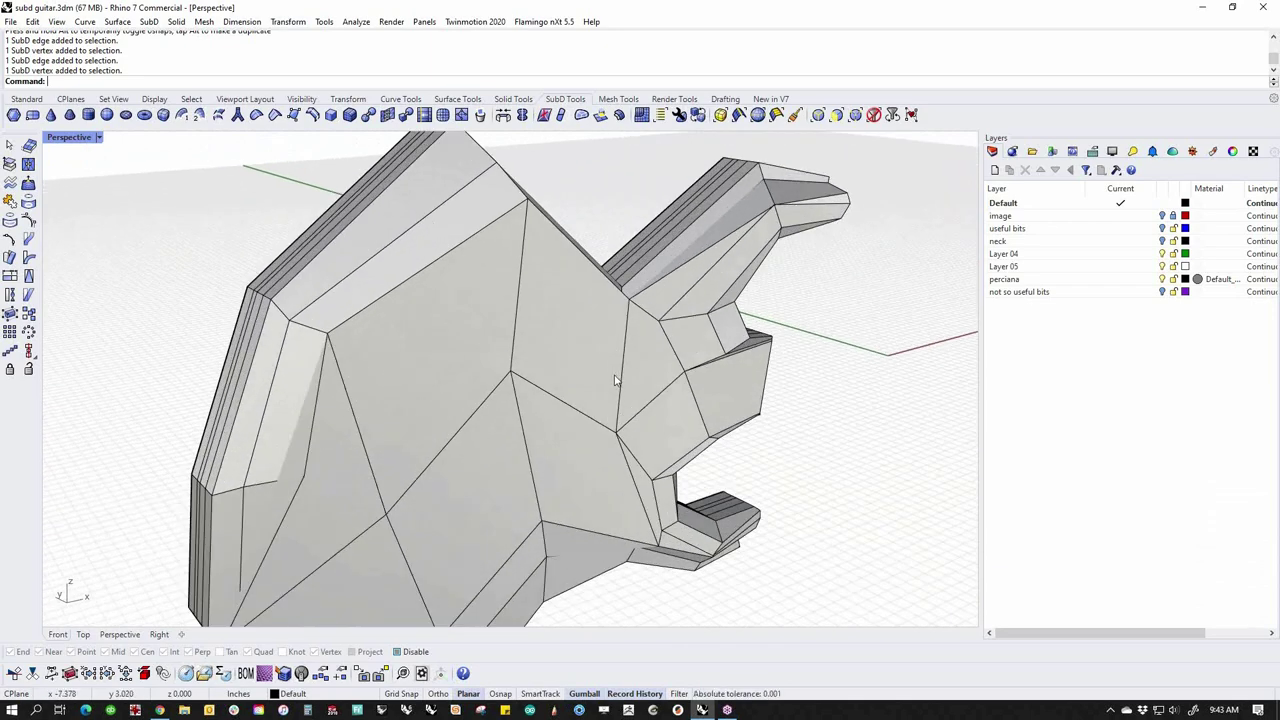
Undo the vertex move, the outline extrusions and the red material assignment
{"action": "key", "text": "ctrl+z"}
{"action": "key", "text": "ctrl+z"}
{"action": "key", "text": "ctrl+z"}
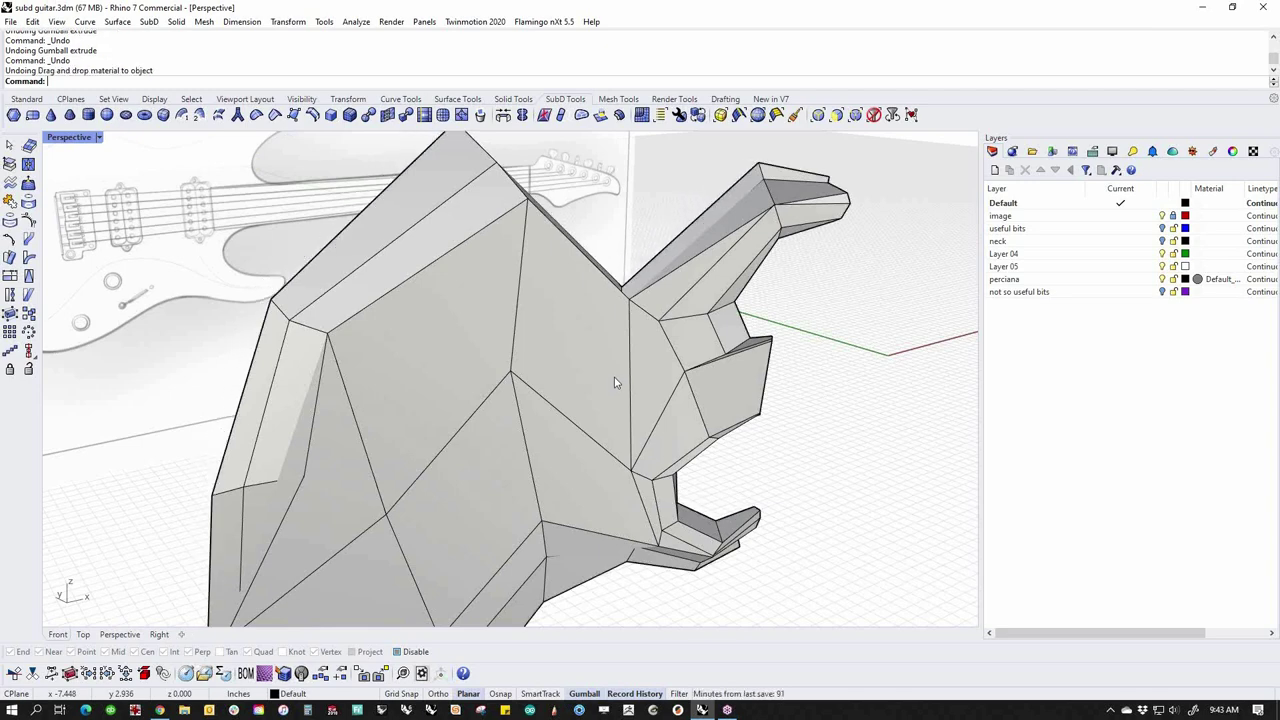
Try placing a copy of the guitar body beside the original in the depth direction, and delete the copy
{"action": "right_click_drag", "start_coordinate": [652, 412], "coordinate": [533, 461]}
{"action": "scroll", "coordinate": [600, 449], "scroll_direction": "down", "scroll_amount": 5}
{"action": "left_click", "coordinate": [504, 427]}
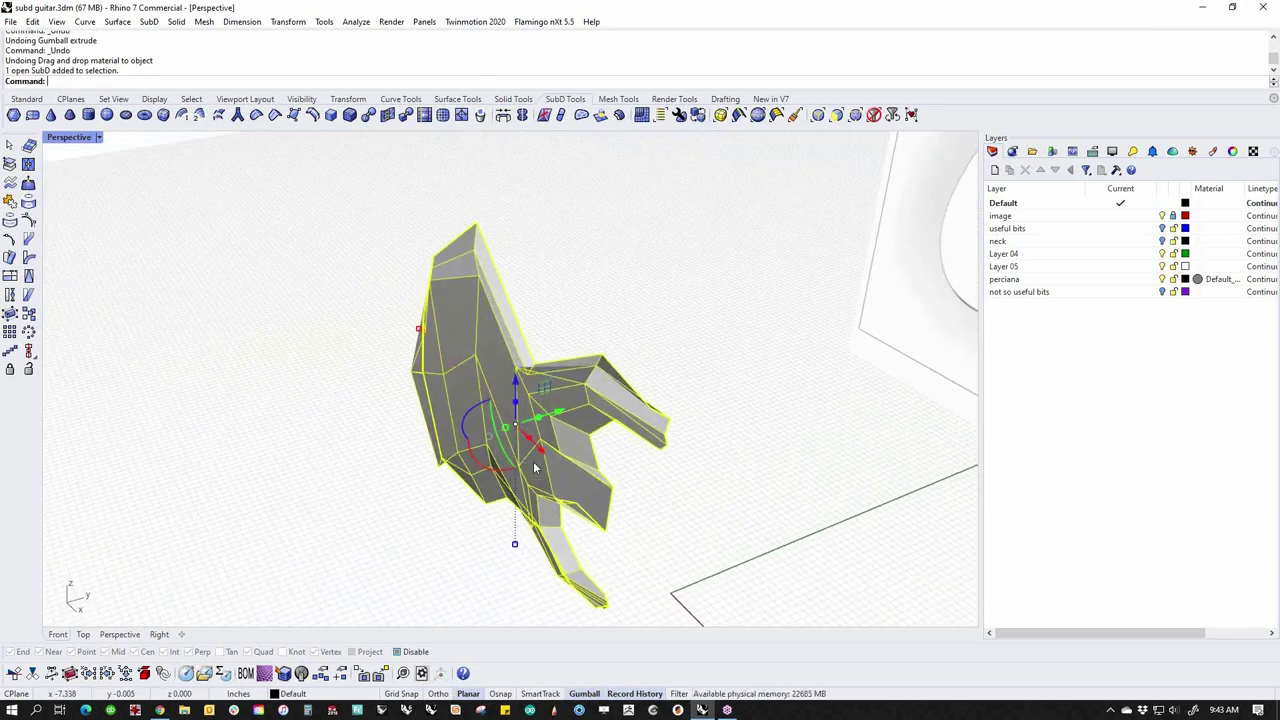
{"action": "left_click_drag", "start_coordinate": [561, 411], "coordinate": [642, 398]}
{"action": "right_click_drag", "start_coordinate": [692, 346], "coordinate": [666, 371]}
{"action": "scroll", "coordinate": [623, 393], "scroll_direction": "up", "scroll_amount": 2}
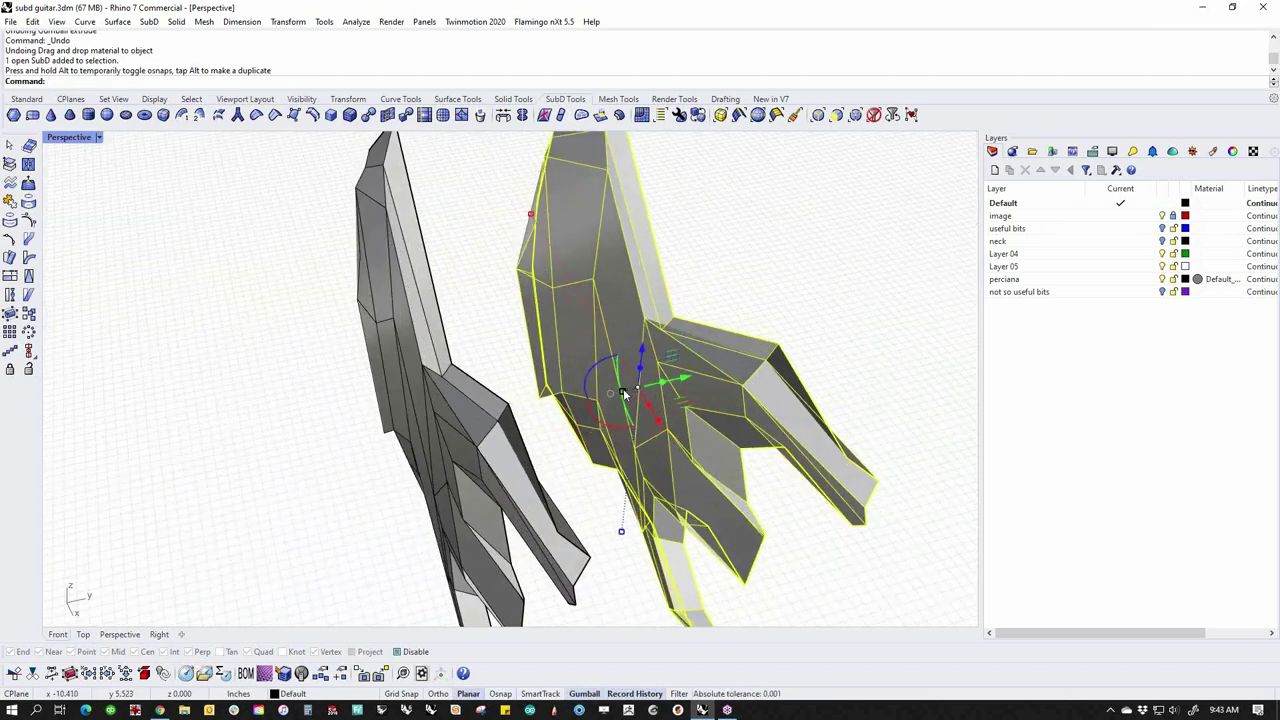
{"action": "scroll", "coordinate": [670, 447], "scroll_direction": "down", "scroll_amount": 3}
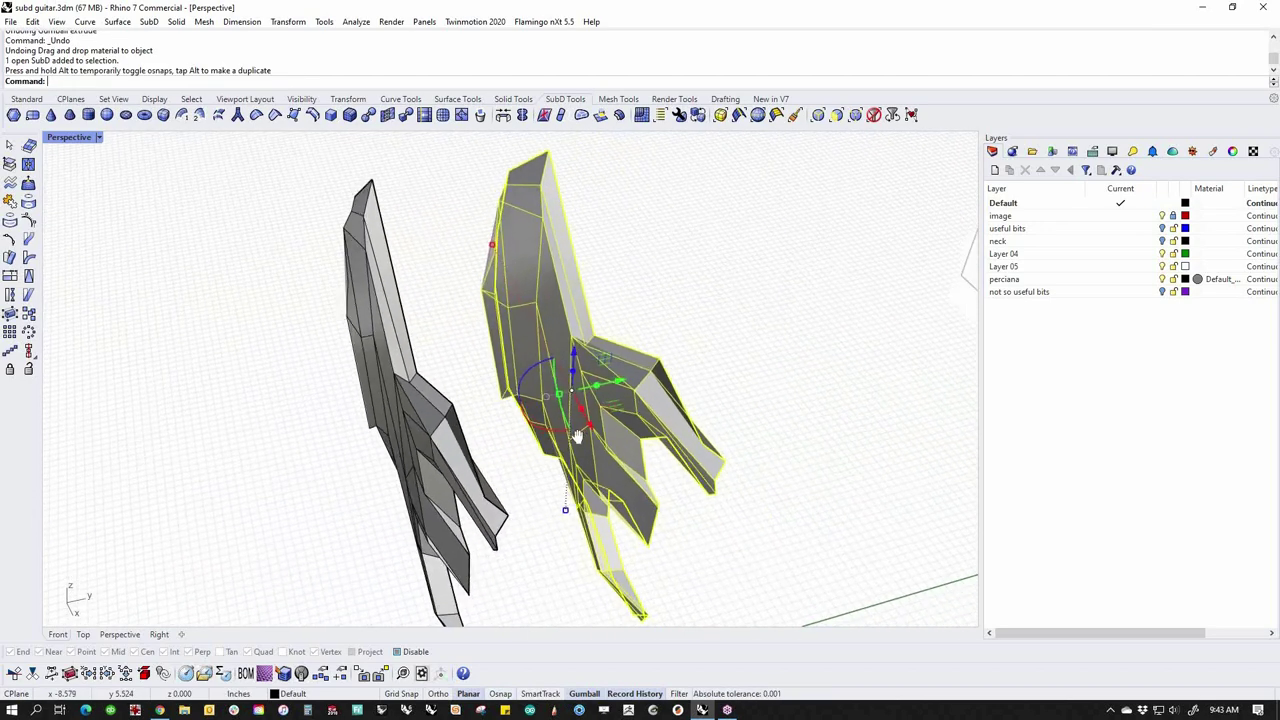
{"action": "key", "text": "Delete"}
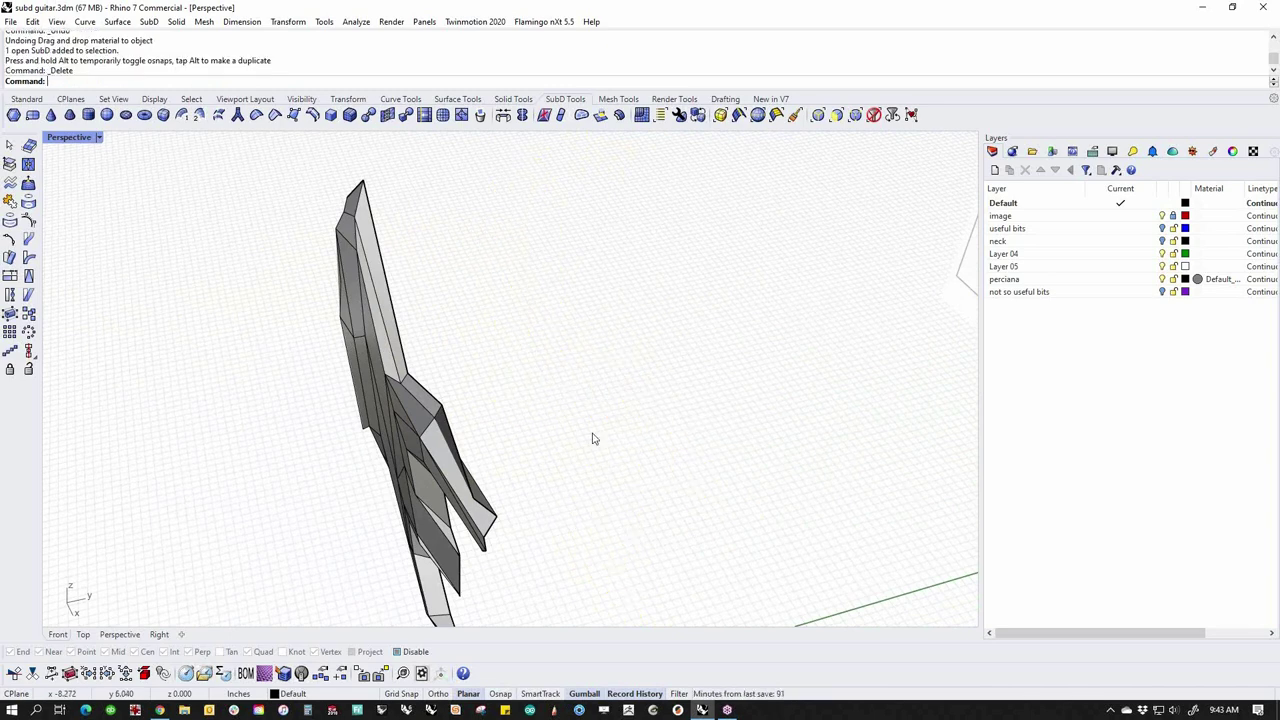
Mirror the guitar body shell in the Top view across a plane running lengthwise beside it, keeping the original
{"action": "left_click", "coordinate": [418, 451]}
{"action": "type", "text": "m"}
{"action": "key", "text": "Return"}
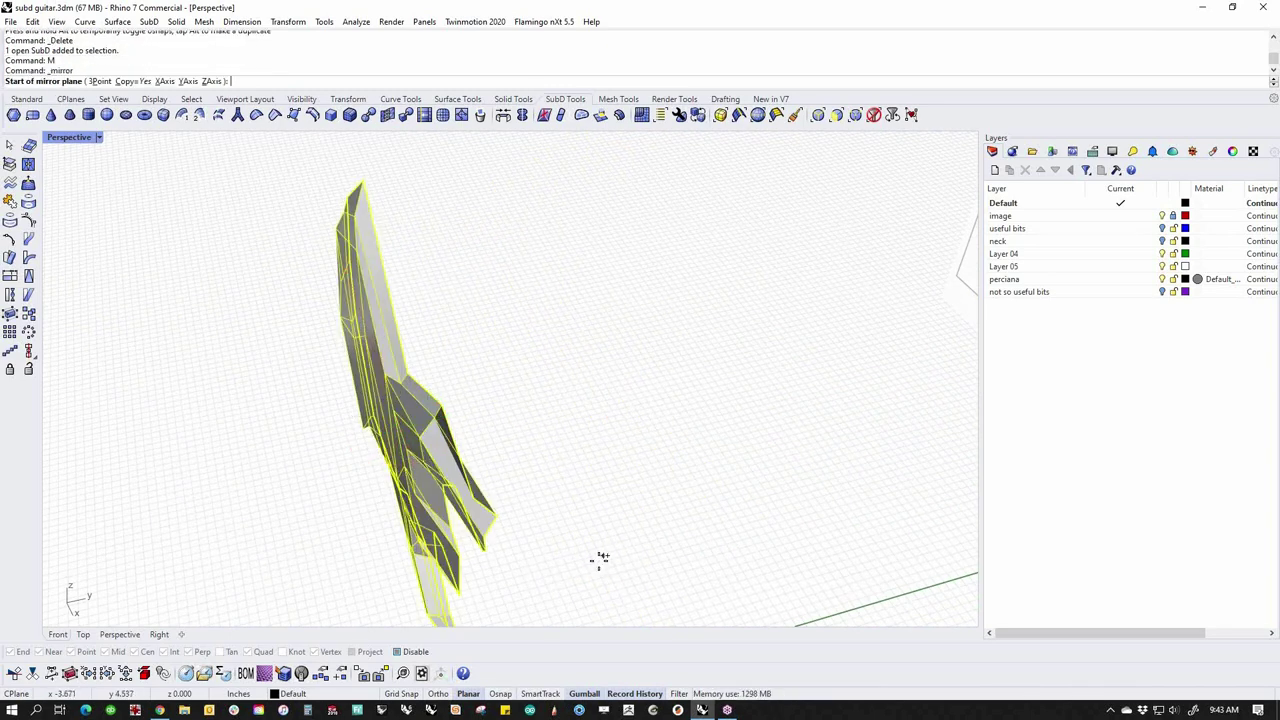
{"action": "scroll", "coordinate": [600, 551], "scroll_direction": "down", "scroll_amount": 5}
{"action": "type", "text": "top"}
{"action": "key", "text": "Return"}
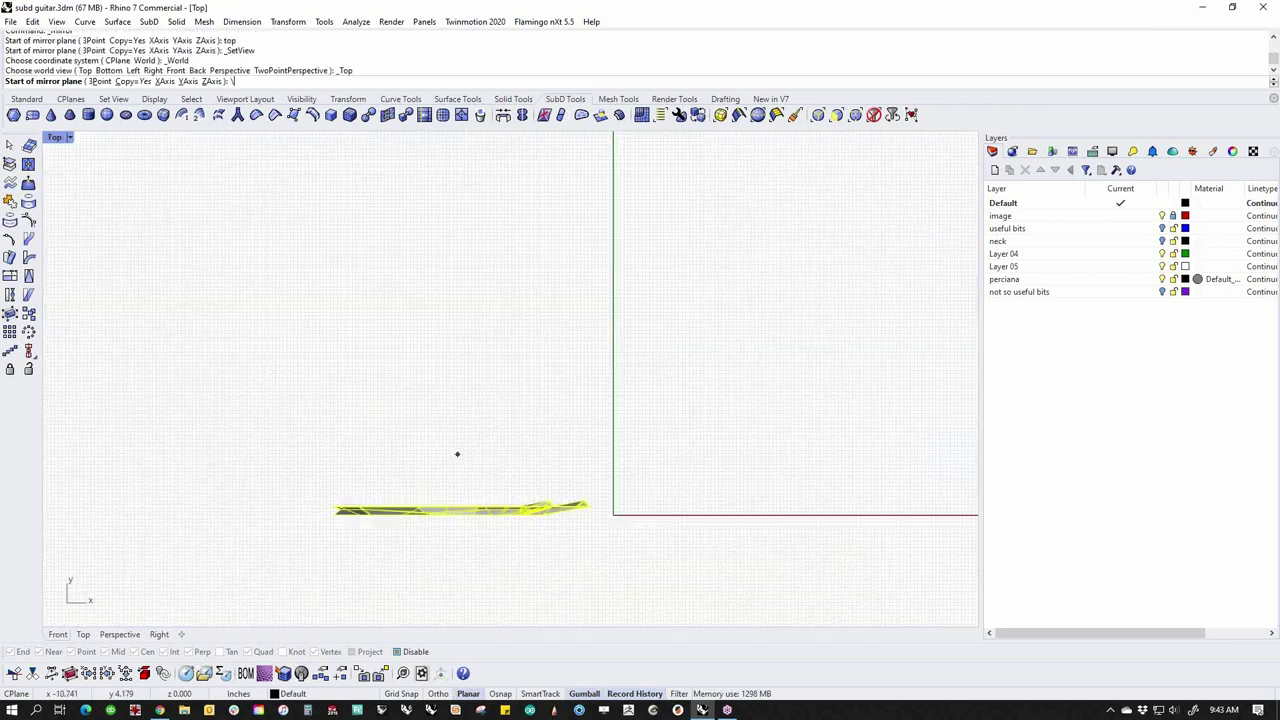
{"action": "scroll", "coordinate": [398, 482], "scroll_direction": "up", "scroll_amount": 3}
{"action": "left_click", "coordinate": [330, 494]}
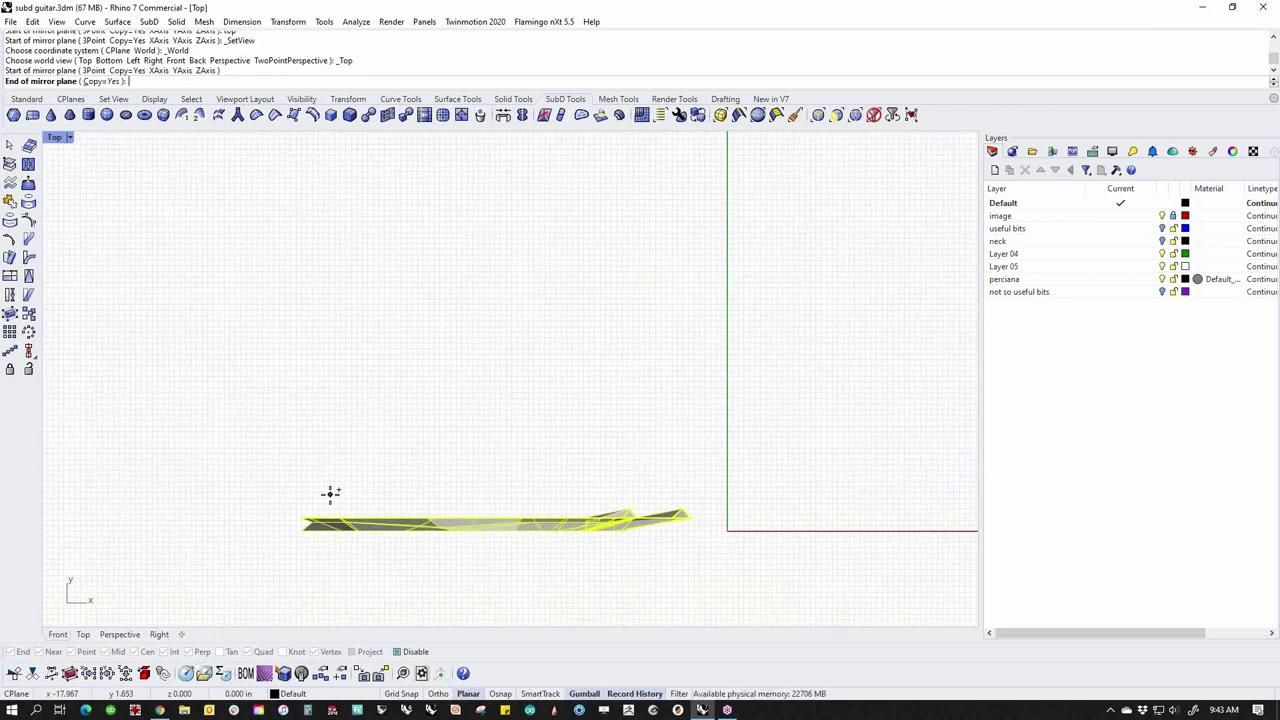
{"action": "left_click", "coordinate": [584, 487]}
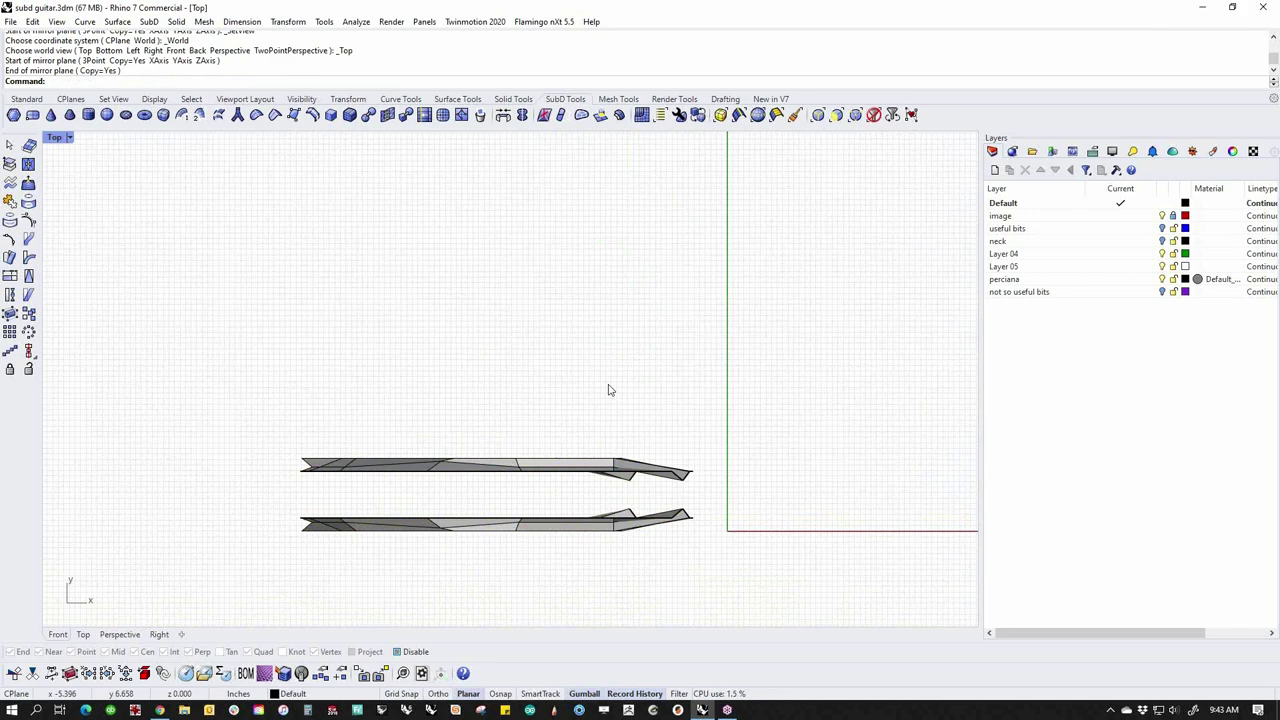
Flatten the mirrored shell by scaling it to 0 in the depth direction
{"action": "type", "text": "p"}
{"action": "key", "text": "Return"}
{"action": "right_click_drag", "start_coordinate": [651, 414], "coordinate": [563, 513]}
{"action": "right_click_drag", "start_coordinate": [646, 481], "coordinate": [666, 514]}
{"action": "scroll", "coordinate": [666, 514], "scroll_direction": "up", "scroll_amount": 5}
{"action": "right_click_drag", "start_coordinate": [642, 559], "coordinate": [560, 500]}
{"action": "left_click", "coordinate": [560, 500]}
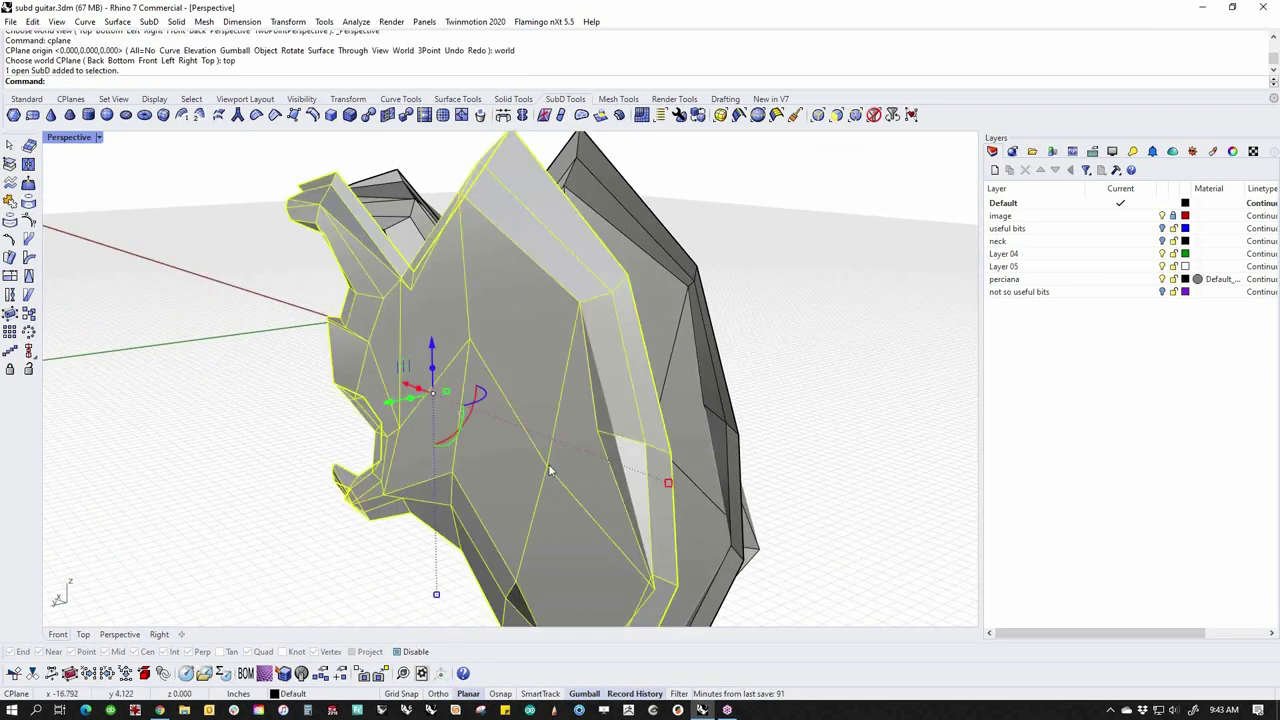
{"action": "left_click", "coordinate": [446, 392]}
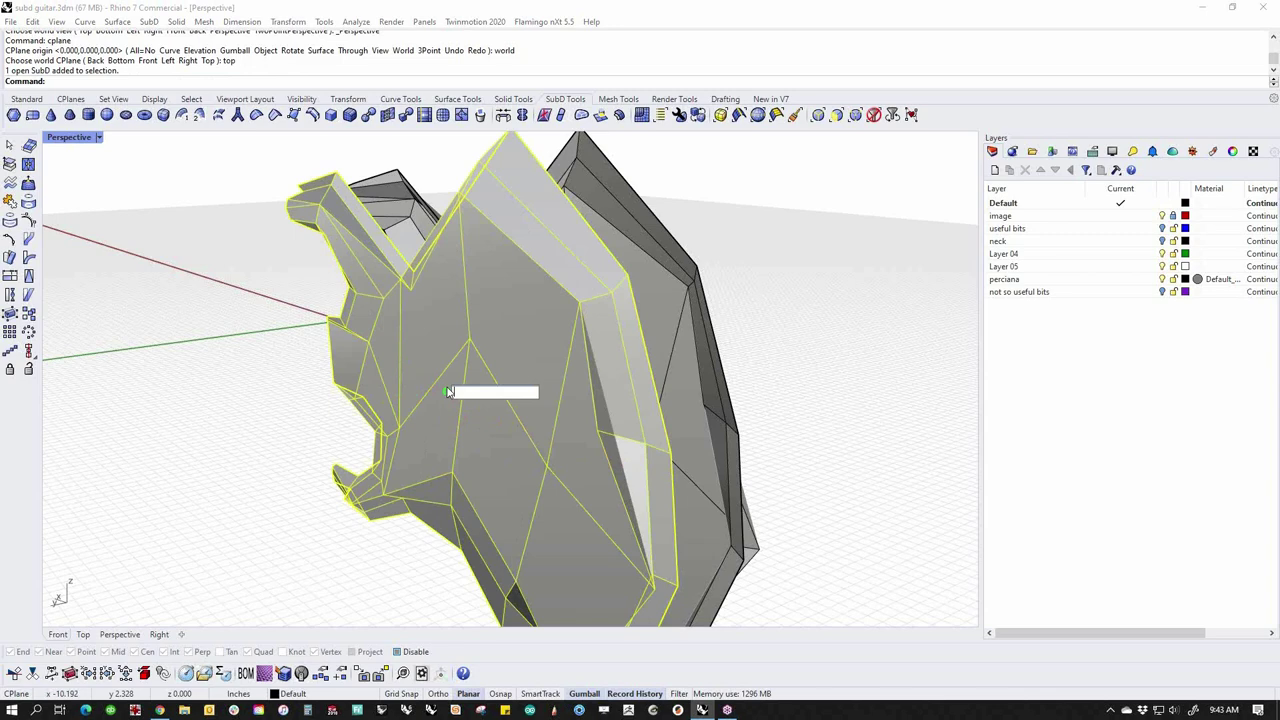
{"action": "type", "text": "0"}
{"action": "key", "text": "Return"}
Isolate the flattened shell and, in the Front view, move the crossing inner vertex at the body's butt end inward
{"action": "right_click_drag", "start_coordinate": [600, 362], "coordinate": [523, 409]}
{"action": "type", "text": "ii"}
{"action": "key", "text": "Return"}
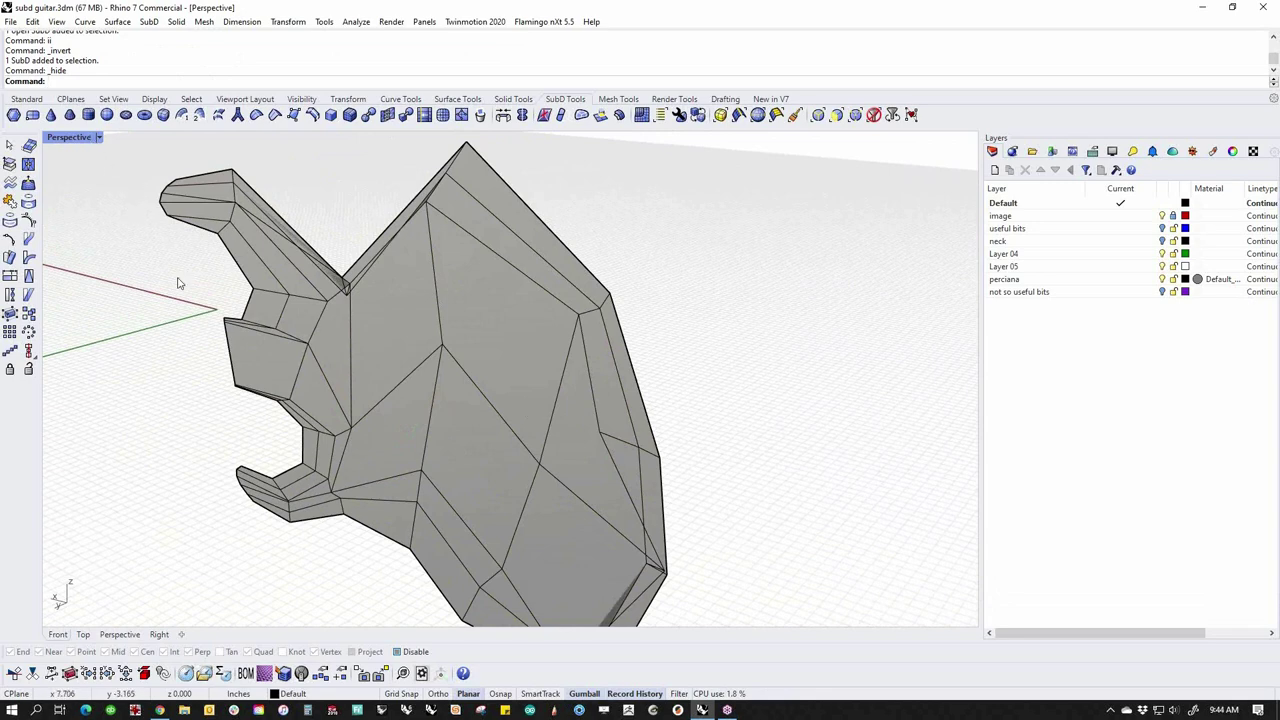
{"action": "type", "text": "f"}
{"action": "key", "text": "Return"}
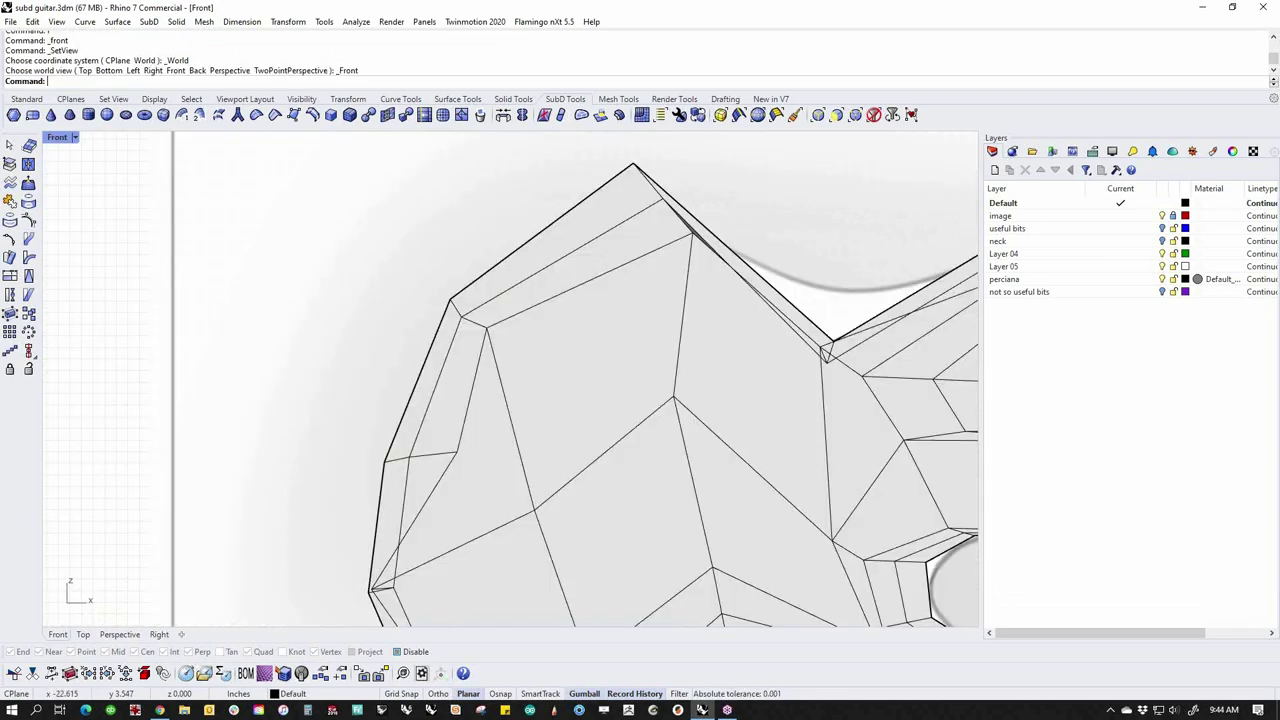
{"action": "scroll", "coordinate": [443, 414], "scroll_direction": "down", "scroll_amount": 3}
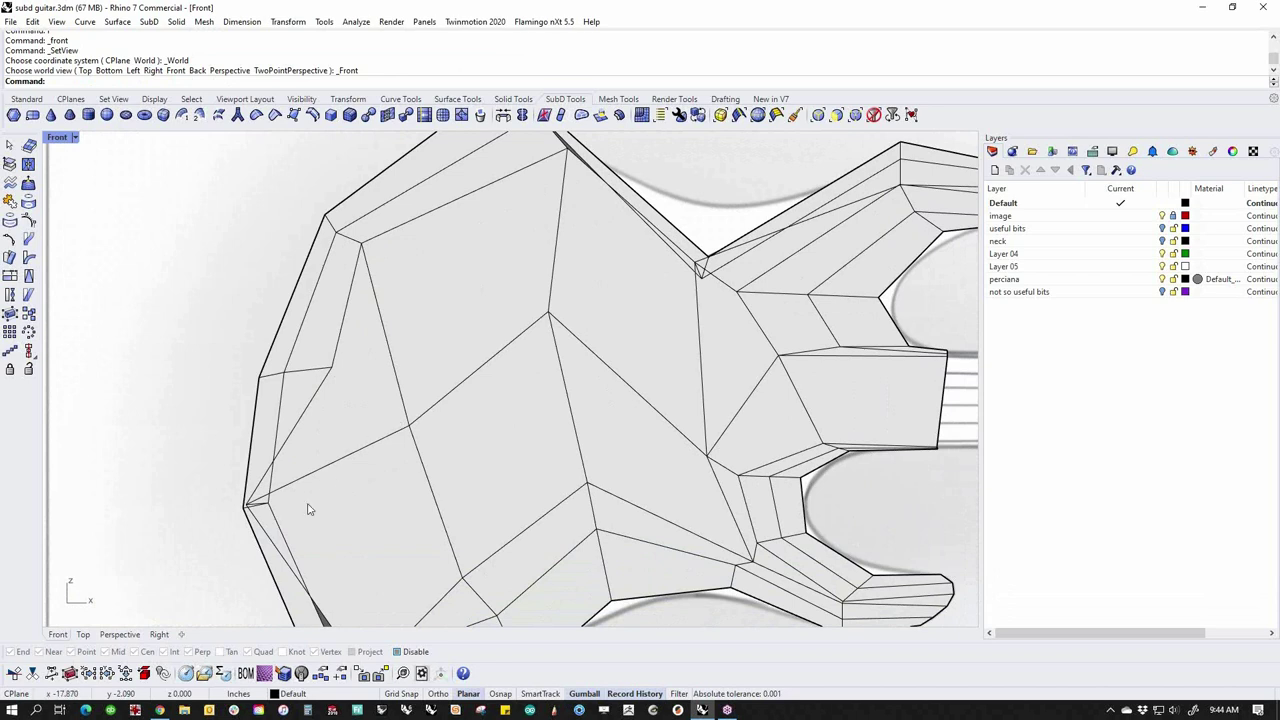
{"action": "scroll", "coordinate": [271, 443], "scroll_direction": "up", "scroll_amount": 8}
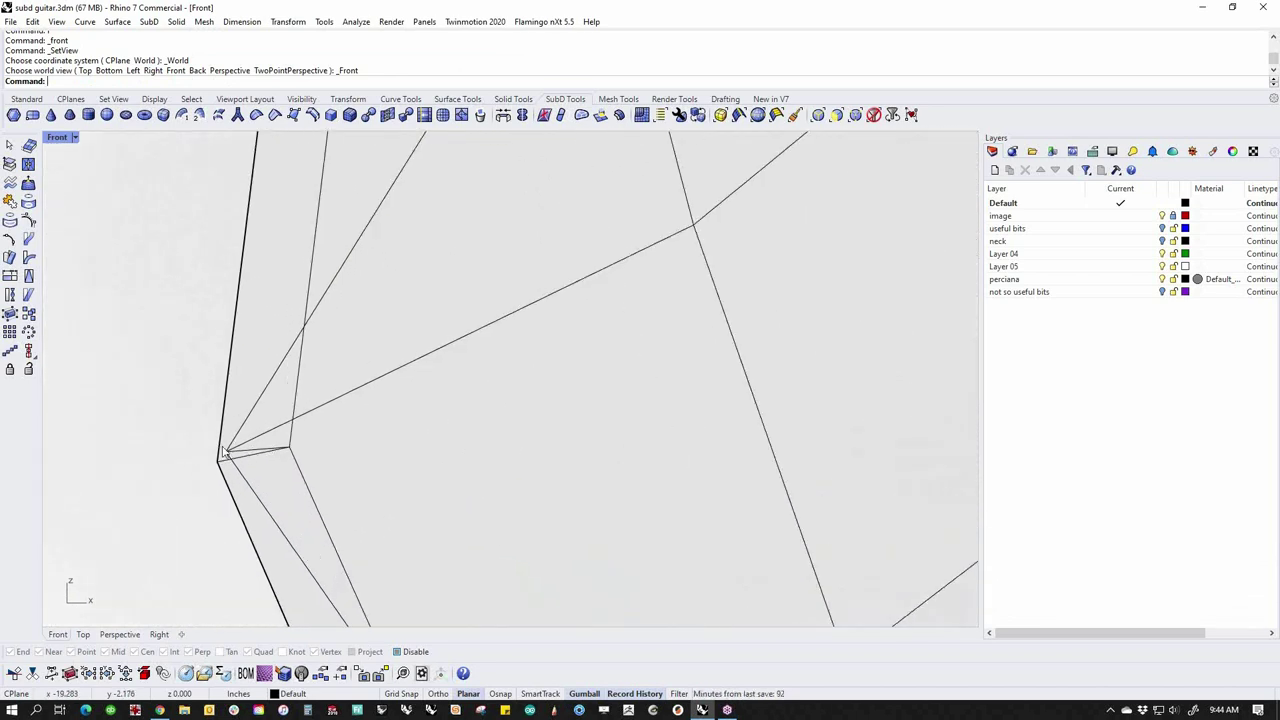
{"action": "left_click", "coordinate": [228, 453]}
{"action": "left_click_drag", "start_coordinate": [228, 453], "coordinate": [338, 430]}
{"action": "left_click", "coordinate": [192, 376]}
{"action": "scroll", "coordinate": [347, 390], "scroll_direction": "down", "scroll_amount": 10}
Move the two inner-loop vertices at the upper bout's peak inward, away from the outer edge
{"action": "right_click_drag", "start_coordinate": [462, 367], "coordinate": [411, 457]}
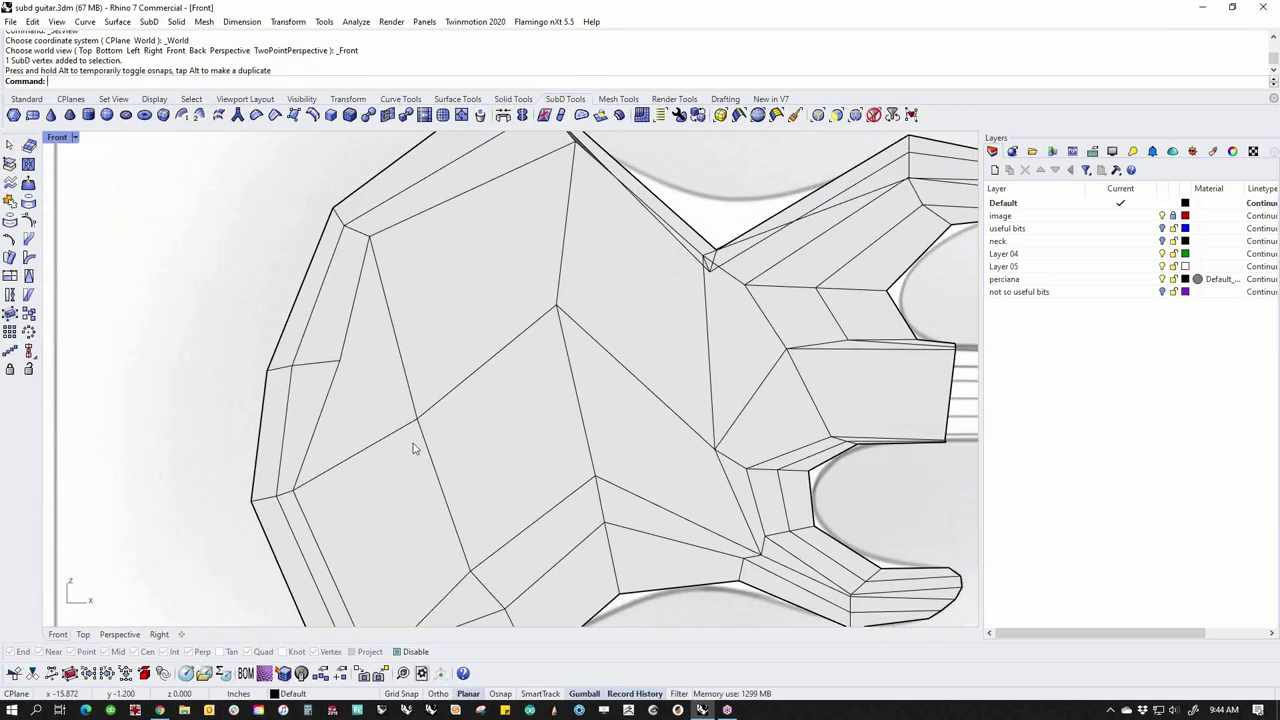
{"action": "scroll", "coordinate": [489, 400], "scroll_direction": "down", "scroll_amount": 2}
{"action": "scroll", "coordinate": [479, 245], "scroll_direction": "up", "scroll_amount": 6}
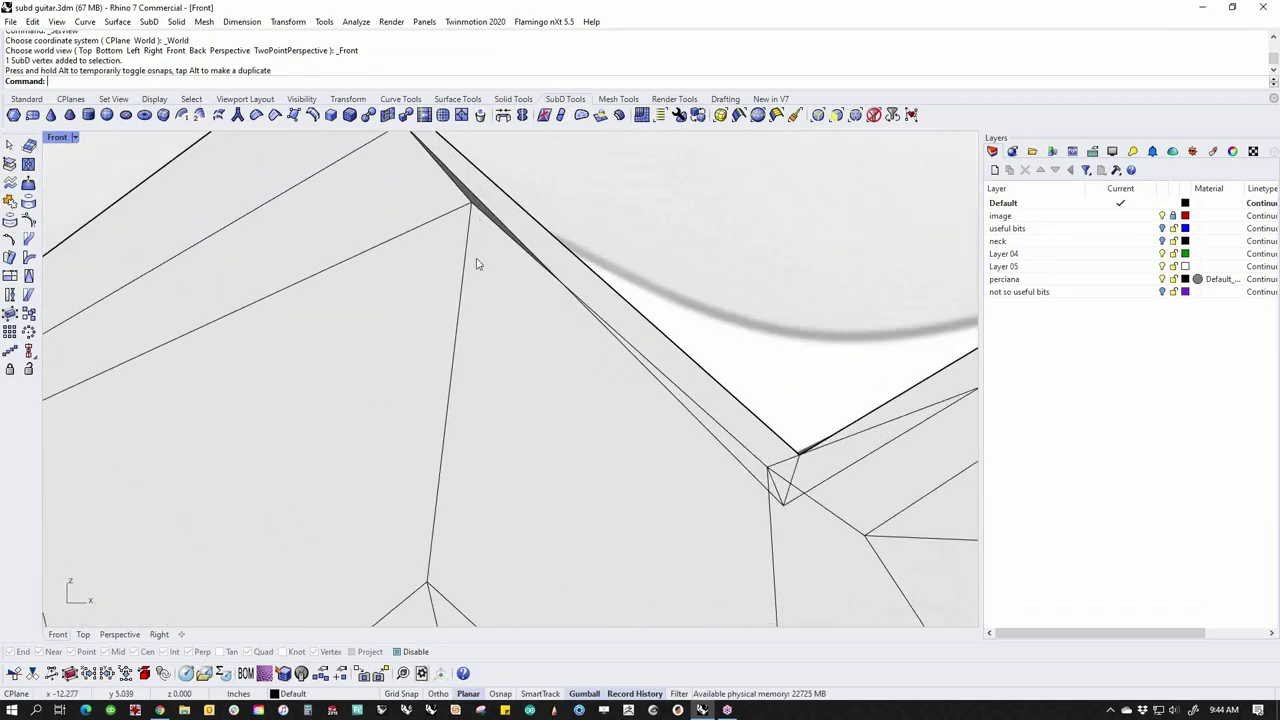
{"action": "right_click_drag", "start_coordinate": [477, 244], "coordinate": [471, 387]}
{"action": "left_click", "coordinate": [463, 336]}
{"action": "left_click_drag", "start_coordinate": [463, 336], "coordinate": [411, 338]}
{"action": "left_click", "coordinate": [395, 252]}
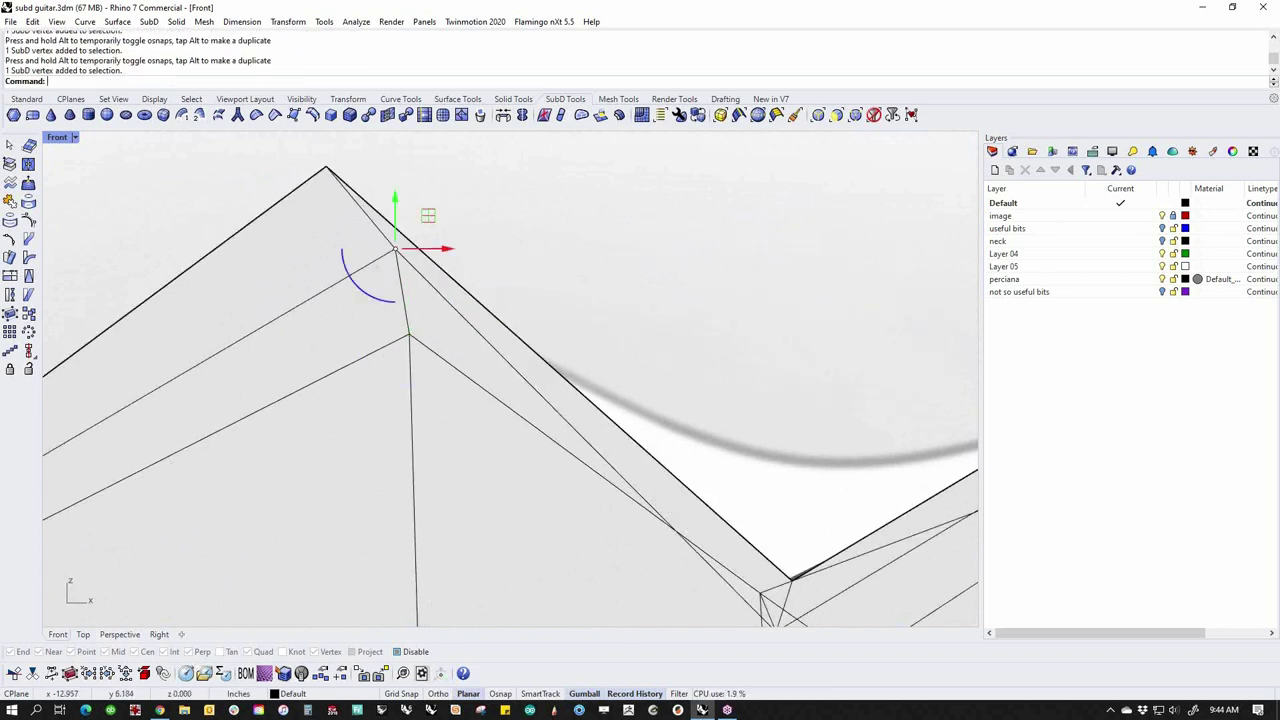
{"action": "left_click_drag", "start_coordinate": [395, 252], "coordinate": [378, 255]}
{"action": "left_click", "coordinate": [641, 382]}
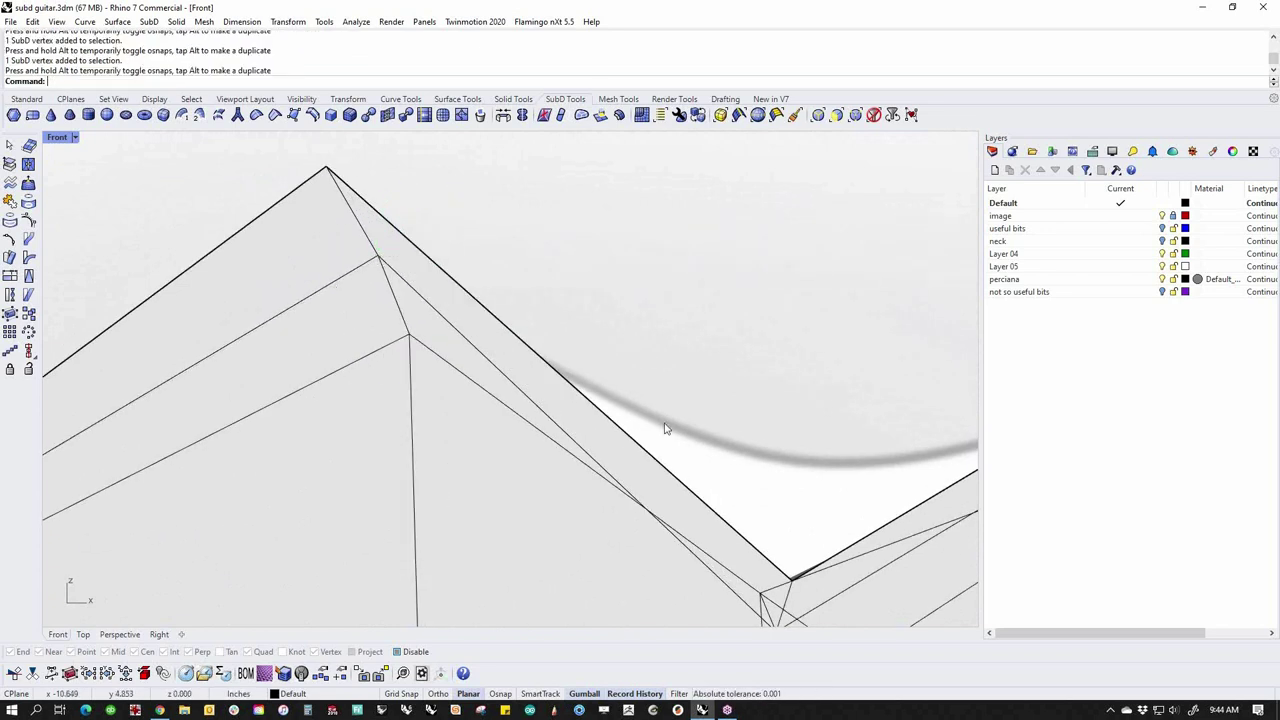
Reposition the two crossing inner vertices at the upper waist notch so the edge loops follow the outline in order
{"action": "right_click_drag", "start_coordinate": [716, 496], "coordinate": [485, 302]}
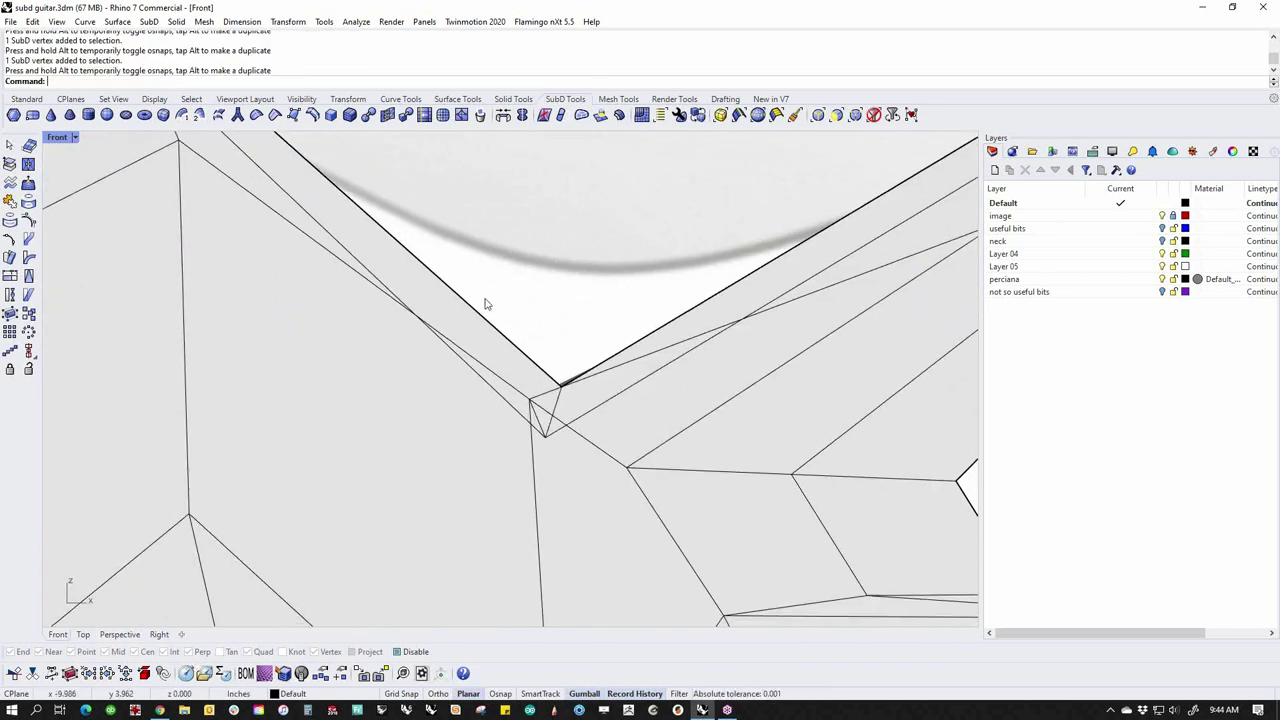
{"action": "left_click", "coordinate": [534, 400], "text": "ctrl+shift"}
{"action": "left_click", "coordinate": [579, 309]}
{"action": "scroll", "coordinate": [514, 381], "scroll_direction": "up", "scroll_amount": 6}
{"action": "left_click", "coordinate": [546, 415], "text": "ctrl+shift"}
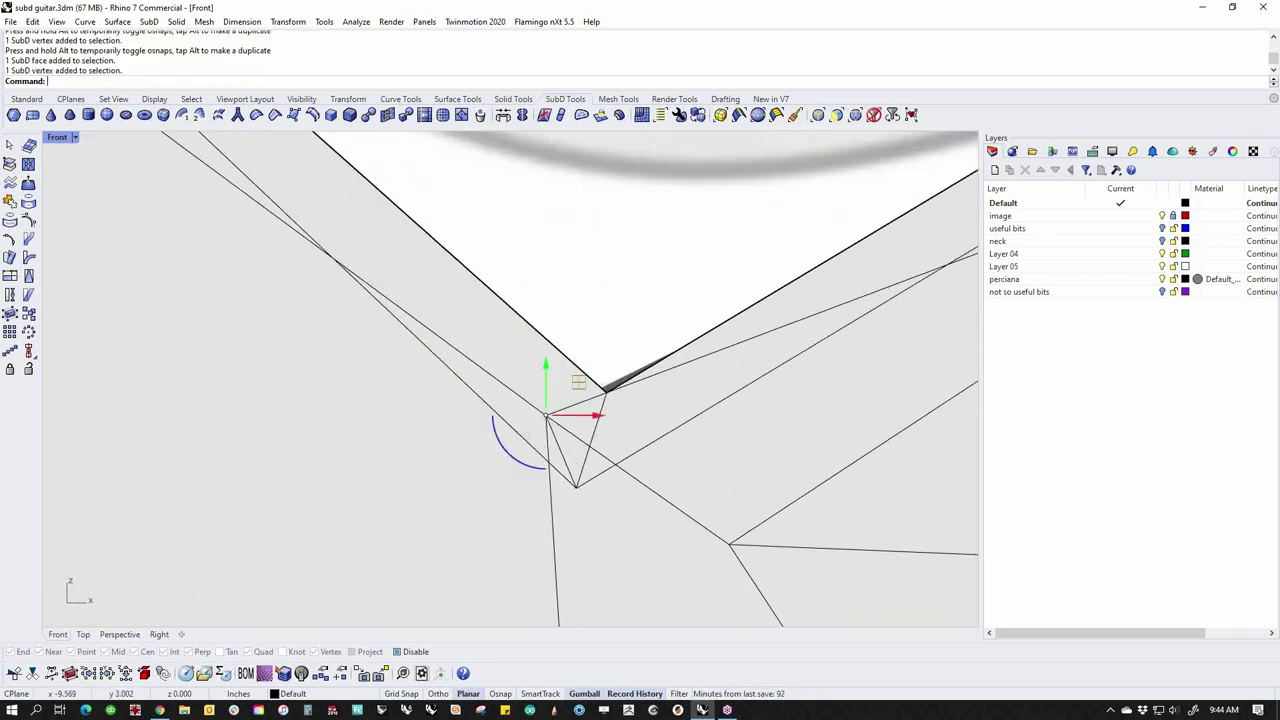
{"action": "left_click_drag", "start_coordinate": [579, 383], "coordinate": [629, 418]}
{"action": "key", "text": "Escape"}
{"action": "left_click", "coordinate": [576, 488], "text": "ctrl+shift"}
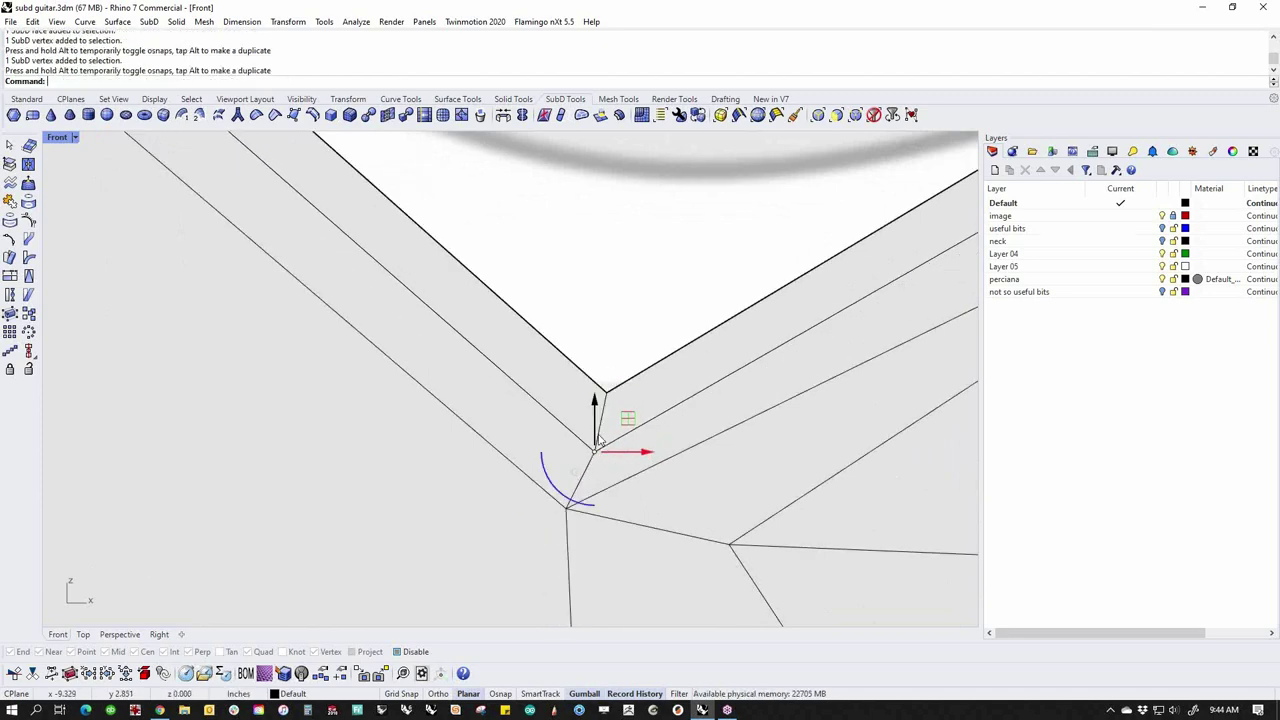
{"action": "key", "text": "Escape"}
Move the two nearly coincident inner vertices at the upper horn's bend apart to space the edge loops
{"action": "scroll", "coordinate": [594, 376], "scroll_direction": "down", "scroll_amount": 6}
{"action": "scroll", "coordinate": [575, 440], "scroll_direction": "down", "scroll_amount": 3}
{"action": "scroll", "coordinate": [600, 380], "scroll_direction": "up", "scroll_amount": 6}
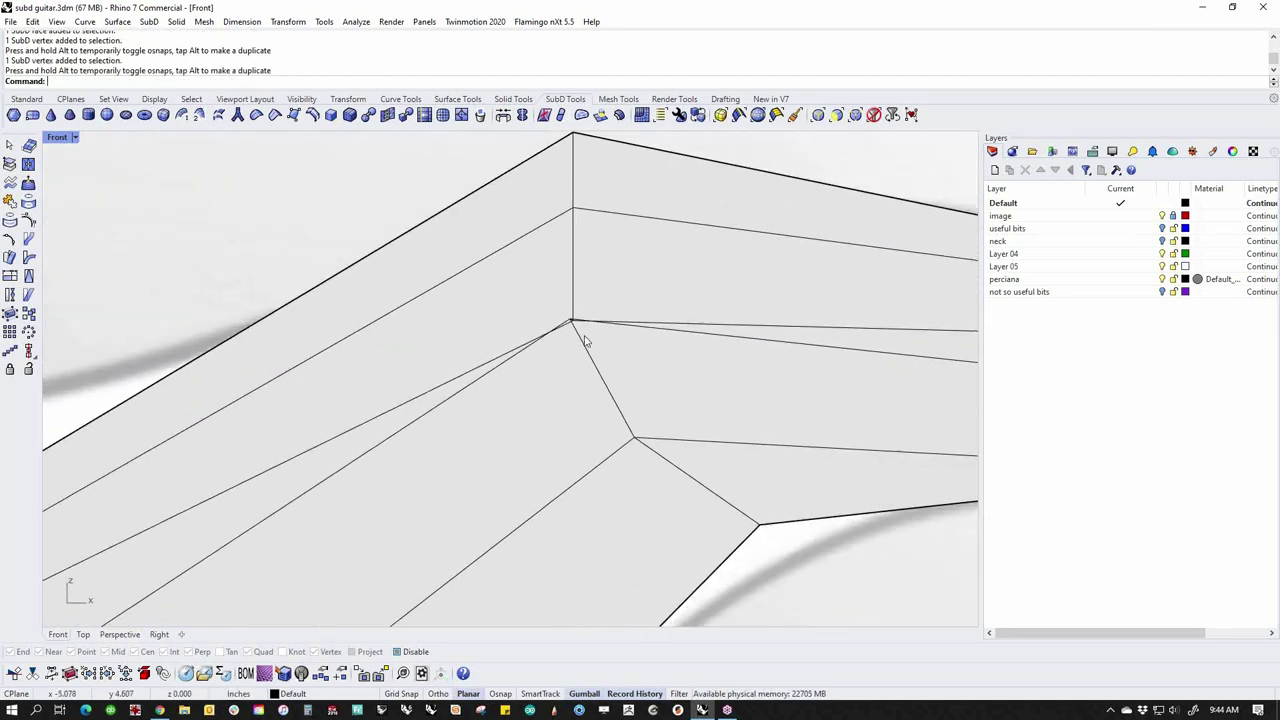
{"action": "scroll", "coordinate": [559, 320], "scroll_direction": "up", "scroll_amount": 1}
{"action": "left_click", "coordinate": [558, 292]}
{"action": "left_click_drag", "start_coordinate": [558, 292], "coordinate": [582, 309]}
{"action": "key", "text": "Escape"}
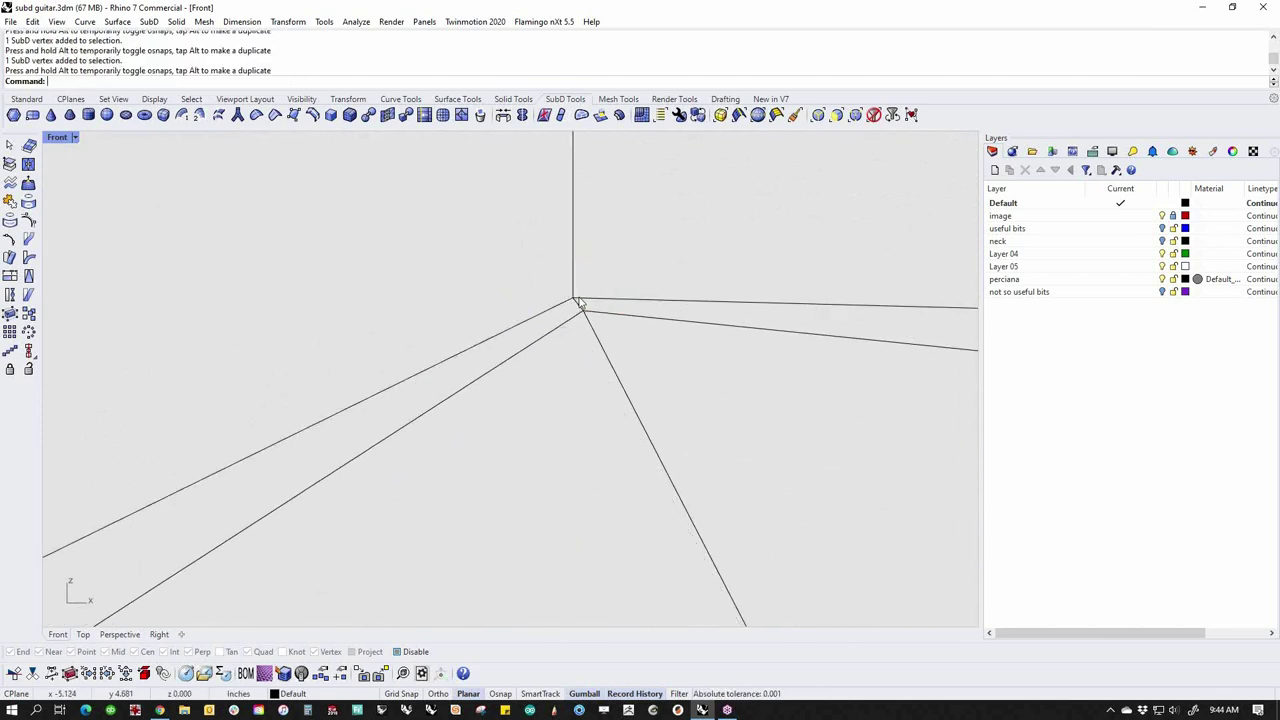
{"action": "left_click", "coordinate": [574, 298], "text": "ctrl+shift"}
{"action": "scroll", "coordinate": [603, 291], "scroll_direction": "down", "scroll_amount": 4}
{"action": "left_click_drag", "start_coordinate": [594, 258], "coordinate": [594, 196]}
{"action": "scroll", "coordinate": [521, 270], "scroll_direction": "down", "scroll_amount": 12}
{"action": "left_click", "coordinate": [323, 177]}
Move one inner vertex at the lower horn's bend and one at its base into line with their neighbours
{"action": "scroll", "coordinate": [521, 328], "scroll_direction": "down", "scroll_amount": 8}
{"action": "right_click_drag", "start_coordinate": [549, 410], "coordinate": [629, 326]}
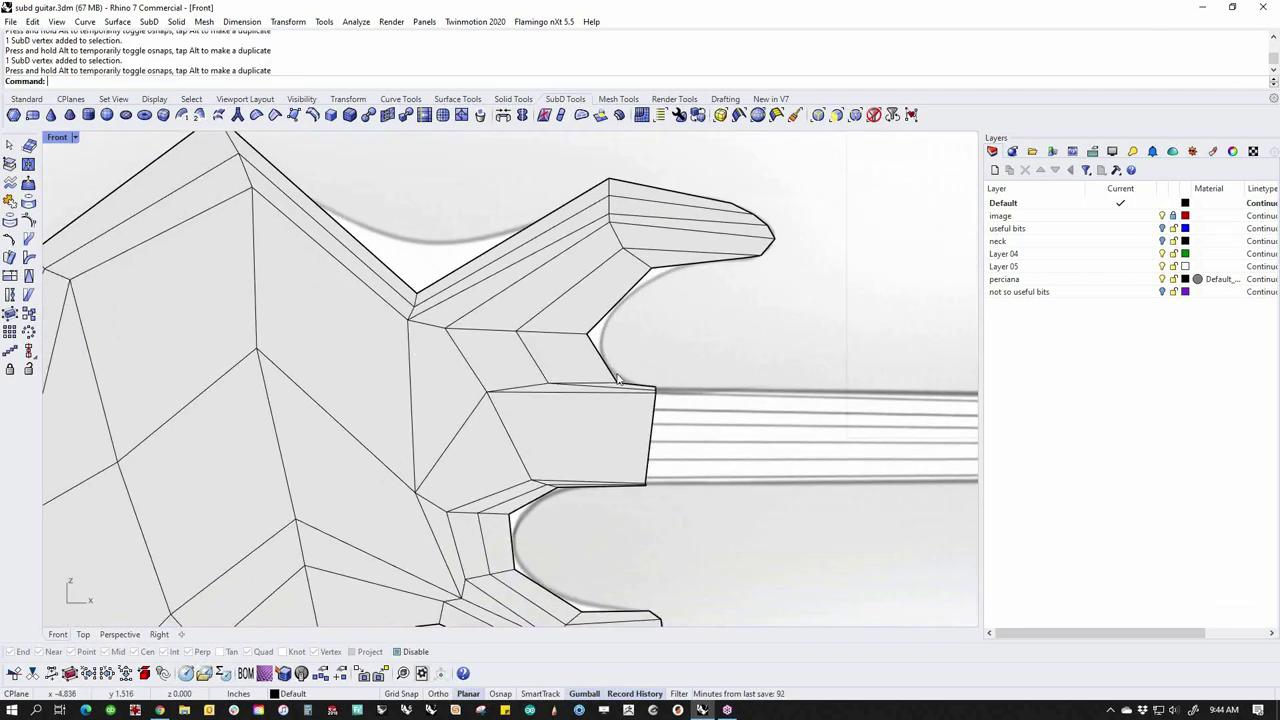
{"action": "right_click_drag", "start_coordinate": [597, 510], "coordinate": [682, 364]}
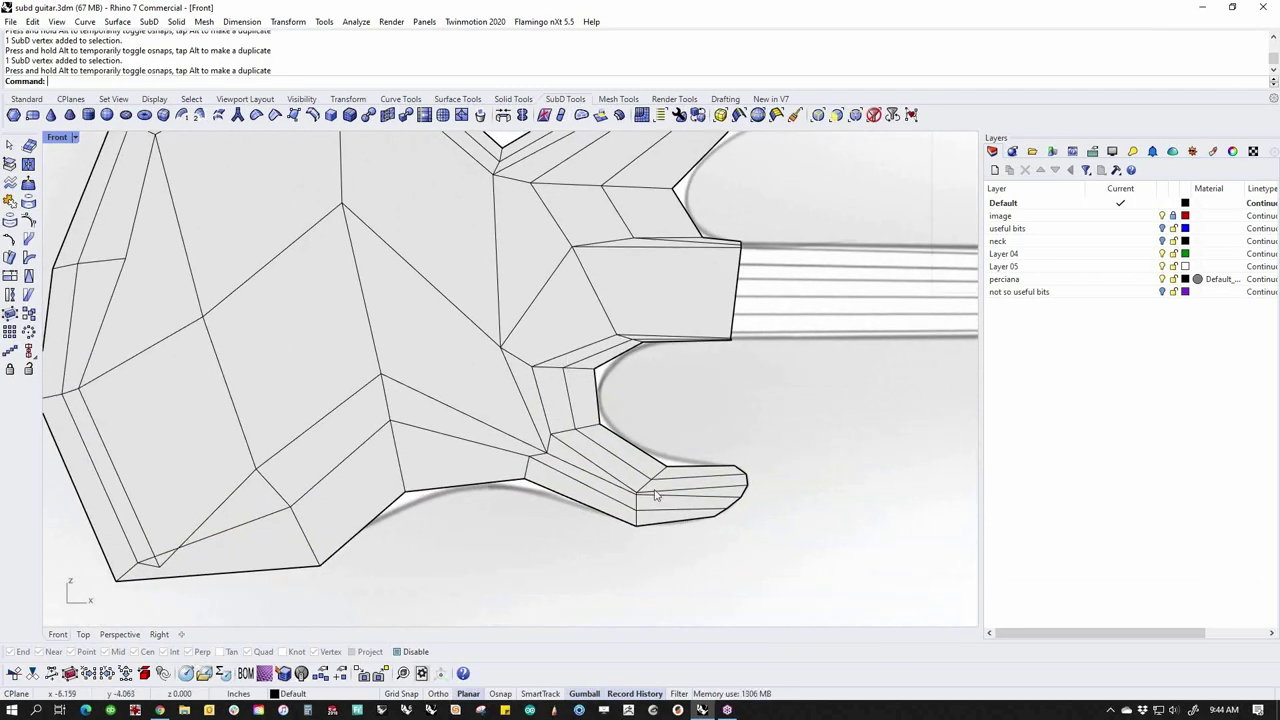
{"action": "scroll", "coordinate": [655, 495], "scroll_direction": "up", "scroll_amount": 4}
{"action": "left_click", "coordinate": [638, 471]}
{"action": "left_click_drag", "start_coordinate": [684, 442], "coordinate": [712, 423]}
{"action": "left_click", "coordinate": [727, 320]}
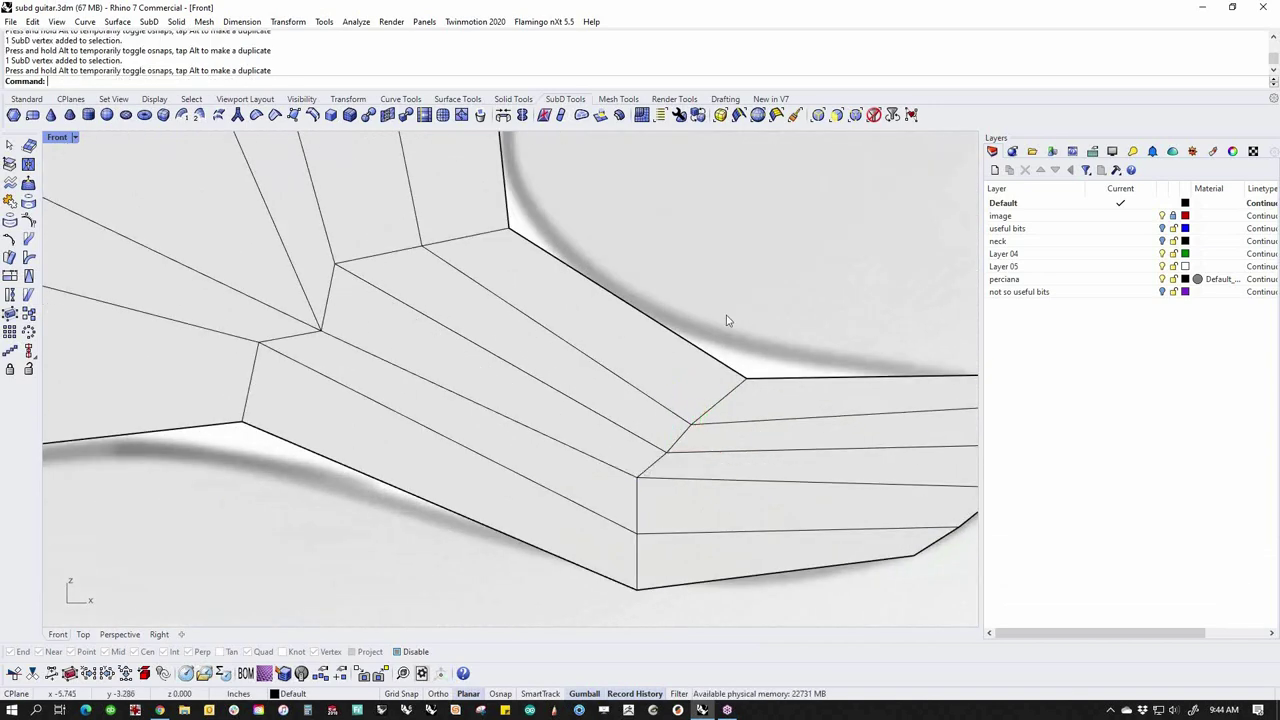
{"action": "left_click", "coordinate": [322, 331]}
{"action": "left_click_drag", "start_coordinate": [352, 300], "coordinate": [330, 273]}
{"action": "left_click", "coordinate": [680, 240]}
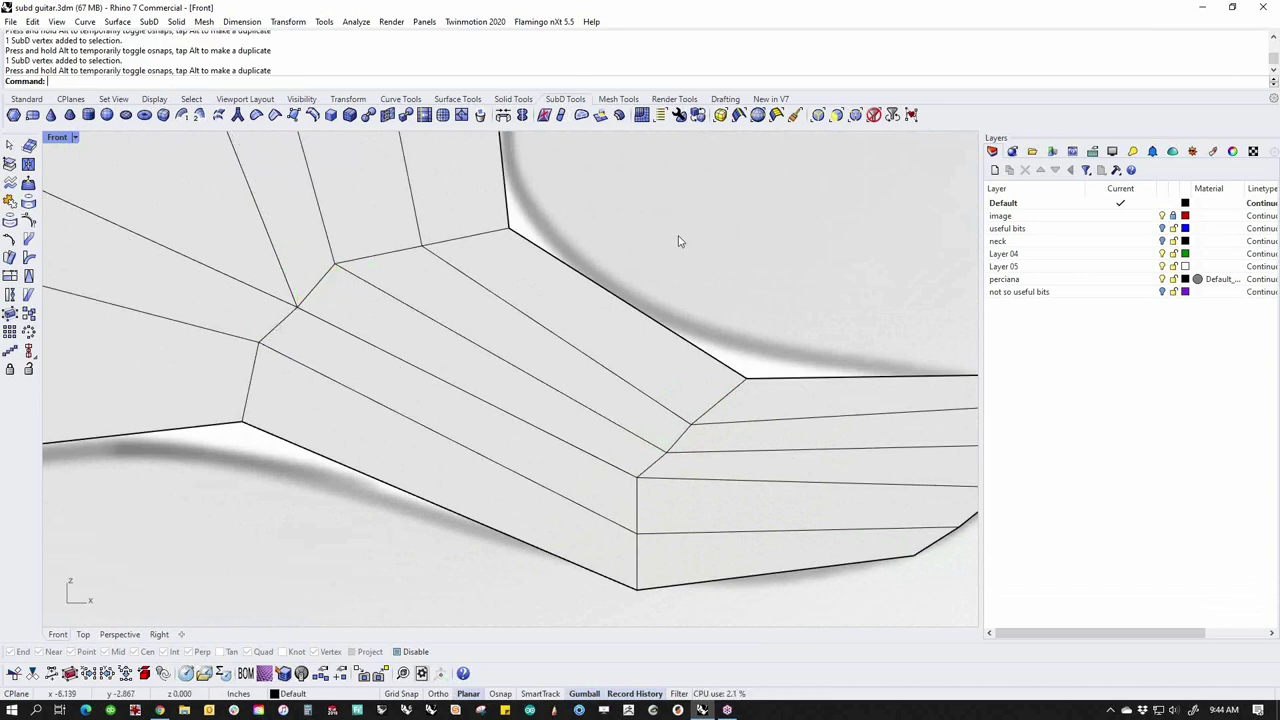
Move the innermost loop vertex at the body's lower rear corner up to untangle the crossing loops
{"action": "scroll", "coordinate": [523, 377], "scroll_direction": "down", "scroll_amount": 8}
{"action": "right_click_drag", "start_coordinate": [281, 455], "coordinate": [434, 482]}
{"action": "scroll", "coordinate": [258, 498], "scroll_direction": "up", "scroll_amount": 4}
{"action": "left_click", "coordinate": [220, 505]}
{"action": "left_click_drag", "start_coordinate": [220, 505], "coordinate": [193, 437]}
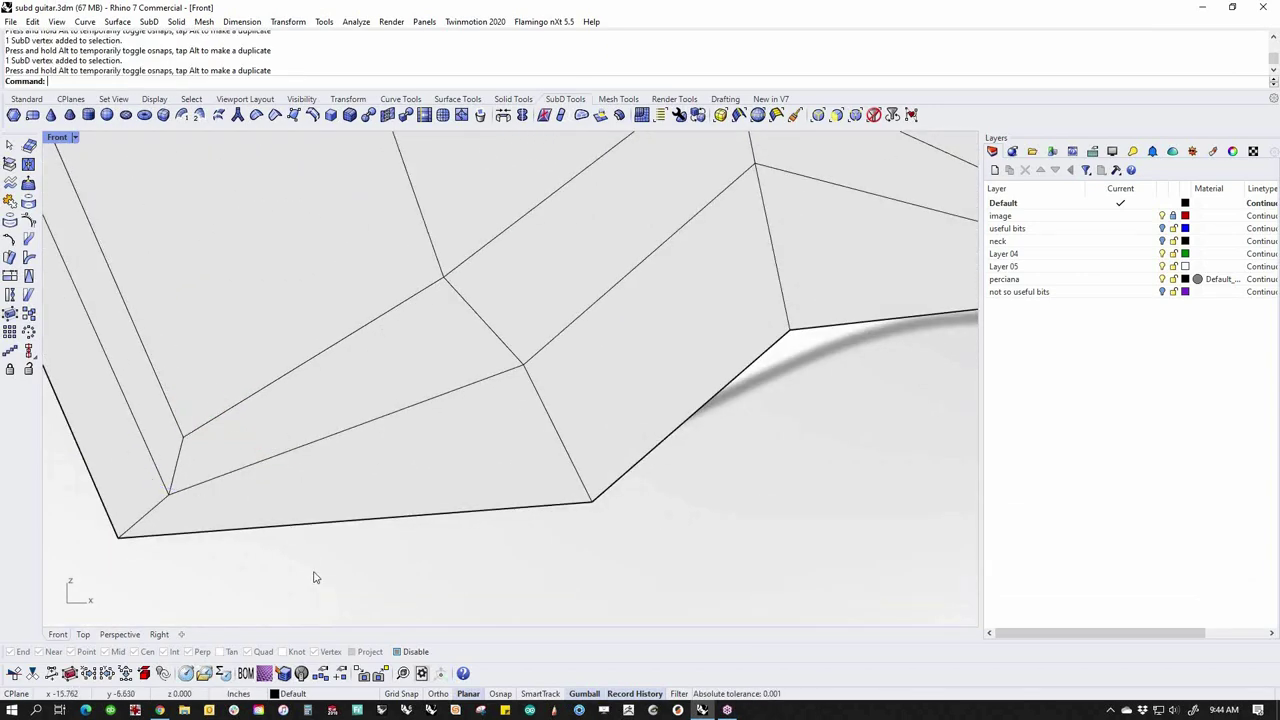
{"action": "left_click", "coordinate": [317, 591]}
{"action": "scroll", "coordinate": [317, 591], "scroll_direction": "down", "scroll_amount": 5}
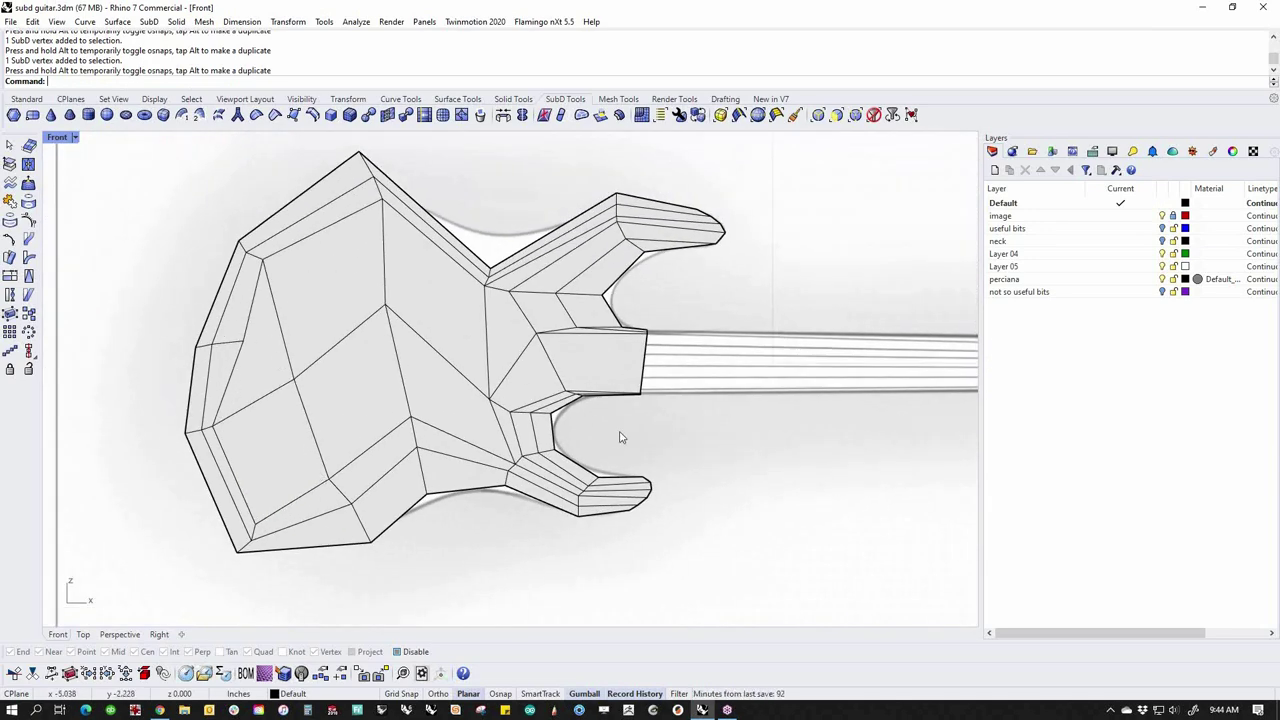
Show the hidden objects and select the open boundary edge loops of both shells in the Perspective view
{"action": "key", "text": "ctrl+F4"}
{"action": "type", "text": "v"}
{"action": "key", "text": "Return"}
{"action": "right_click_drag", "start_coordinate": [650, 448], "coordinate": [541, 415]}
{"action": "scroll", "coordinate": [539, 470], "scroll_direction": "up", "scroll_amount": 4}
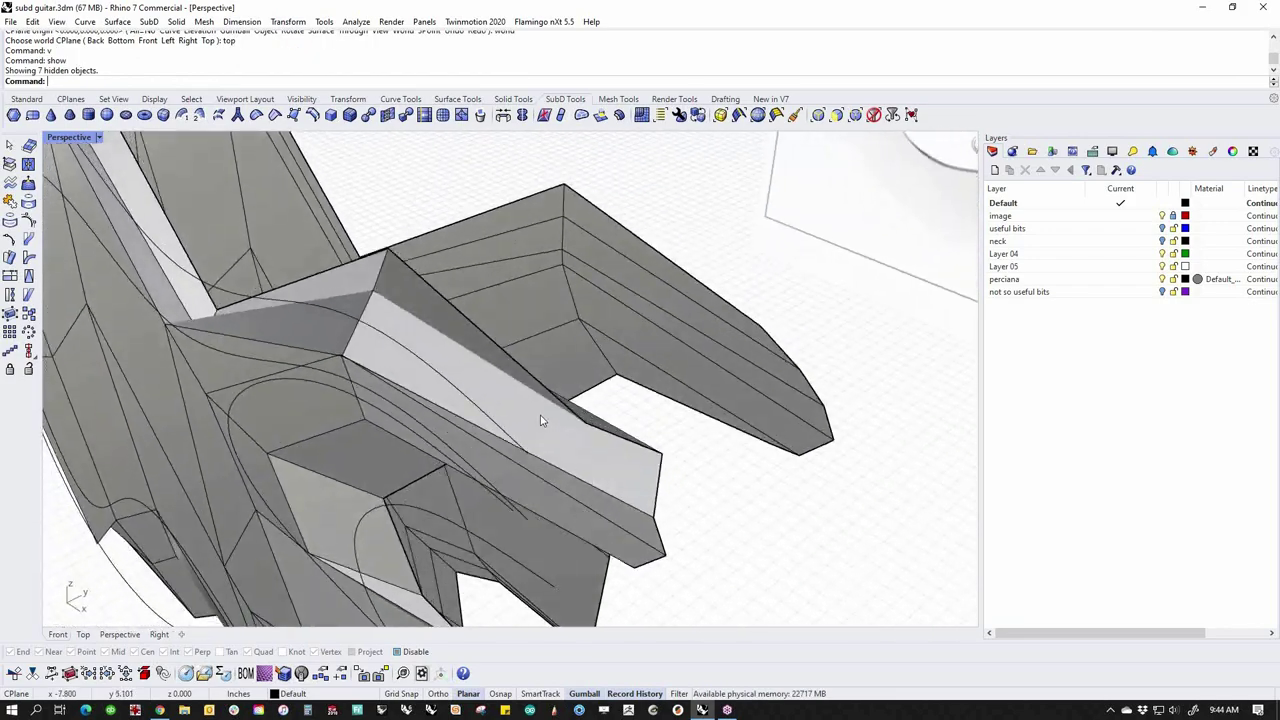
{"action": "double_click", "coordinate": [518, 360], "text": "ctrl+shift"}
{"action": "double_click", "coordinate": [738, 308], "text": "ctrl+shift"}
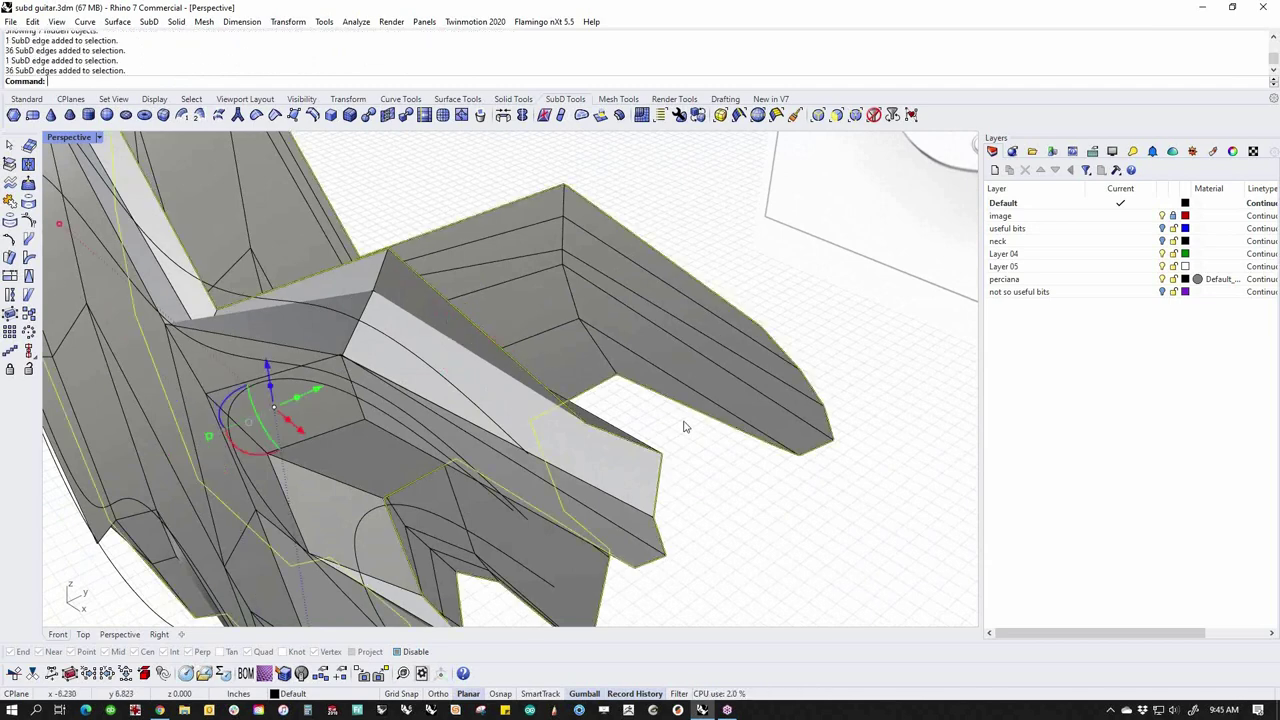
Bridge the two boundary loops with 2 segments and Join enabled
{"action": "scroll", "coordinate": [684, 427], "scroll_direction": "down", "scroll_amount": 5}
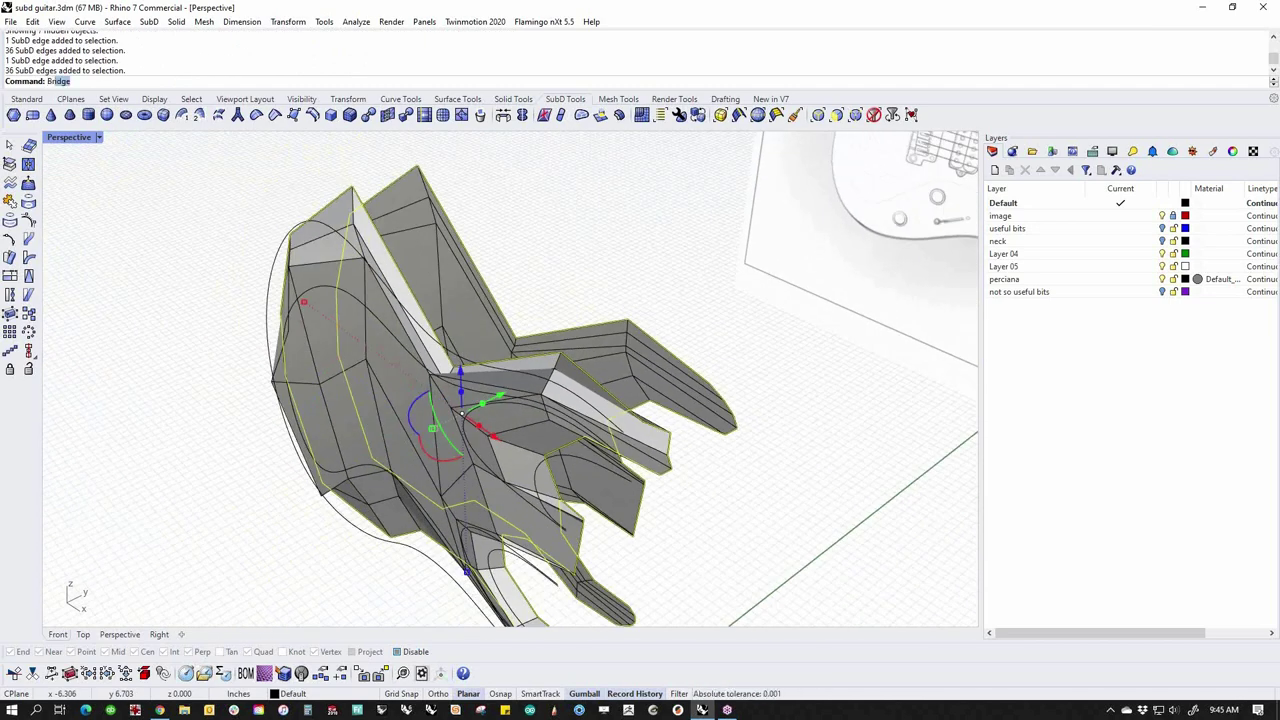
{"action": "key", "text": "Return"}
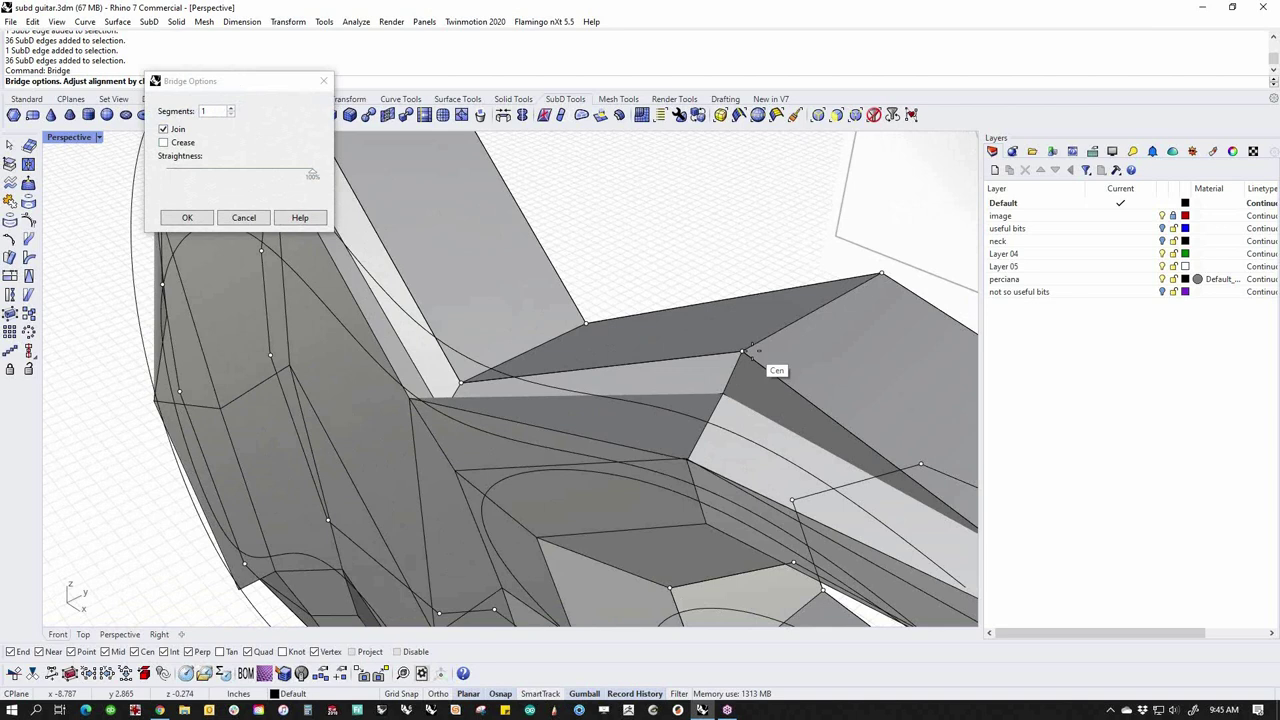
{"action": "left_click", "coordinate": [232, 108]}
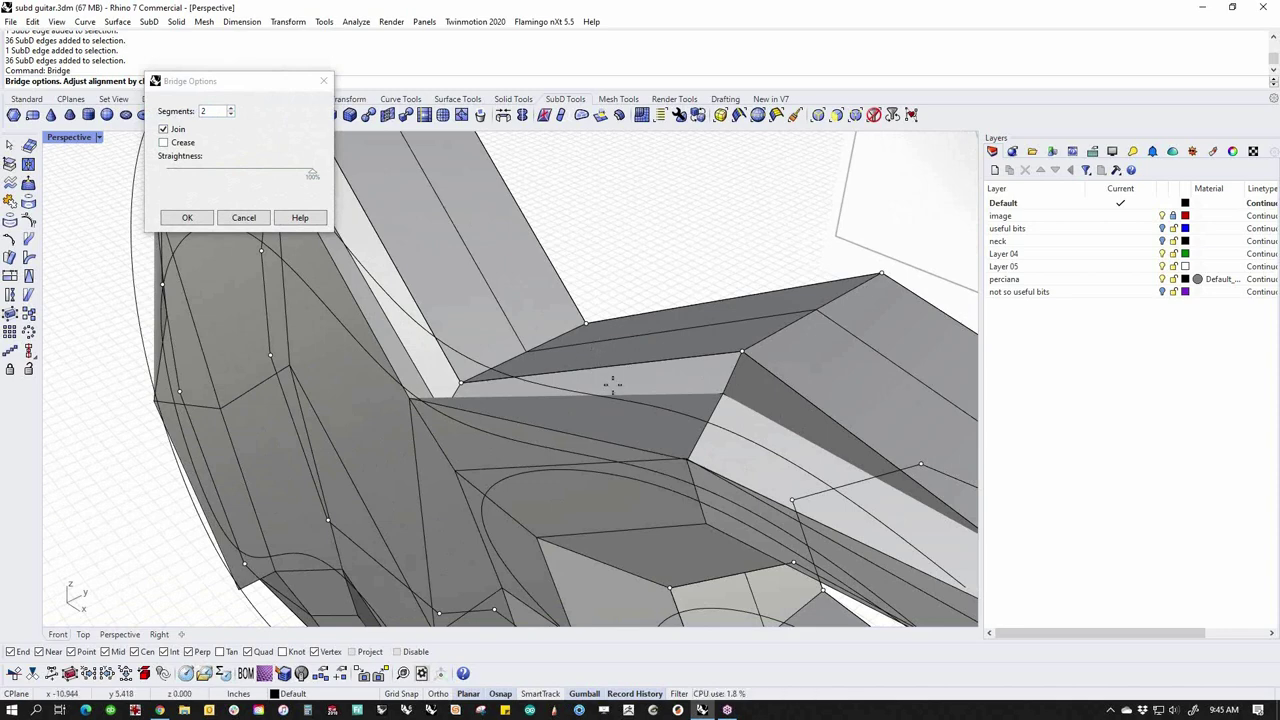
{"action": "scroll", "coordinate": [635, 330], "scroll_direction": "down", "scroll_amount": 7}
{"action": "right_click_drag", "start_coordinate": [630, 345], "coordinate": [591, 443]}
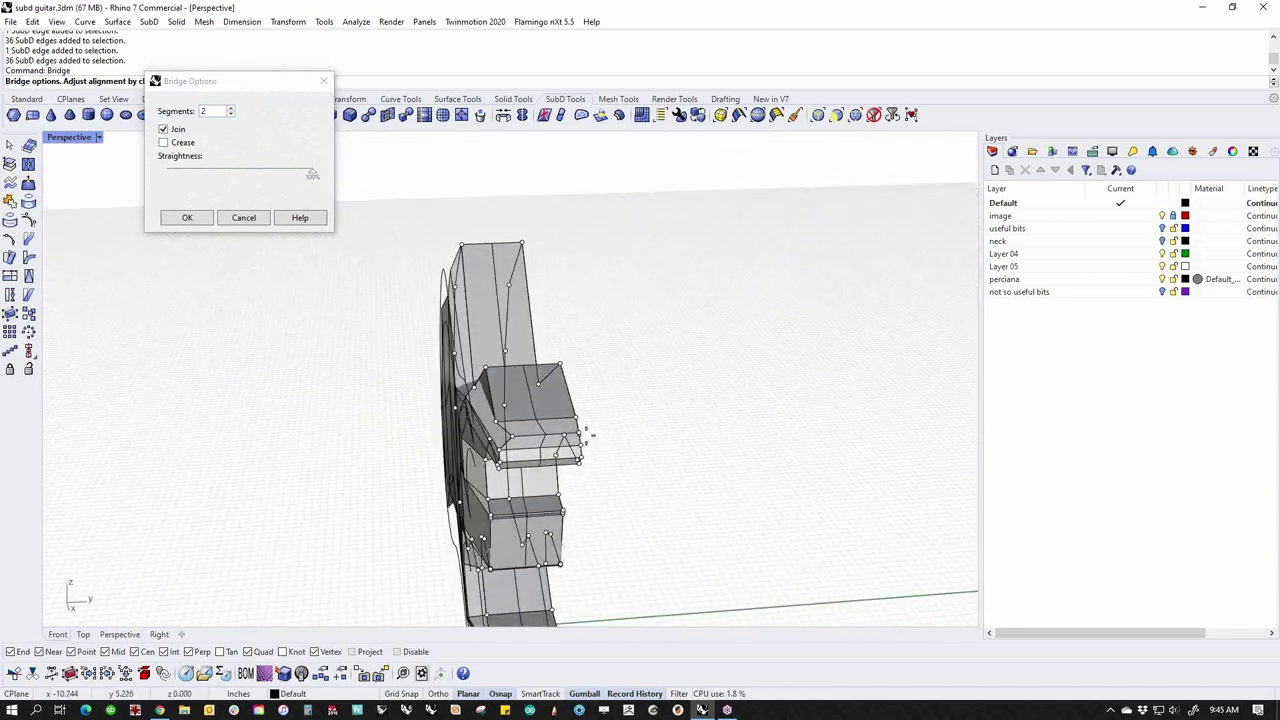
{"action": "scroll", "coordinate": [508, 244], "scroll_direction": "up", "scroll_amount": 4}
{"action": "right_click_drag", "start_coordinate": [487, 200], "coordinate": [453, 288]}
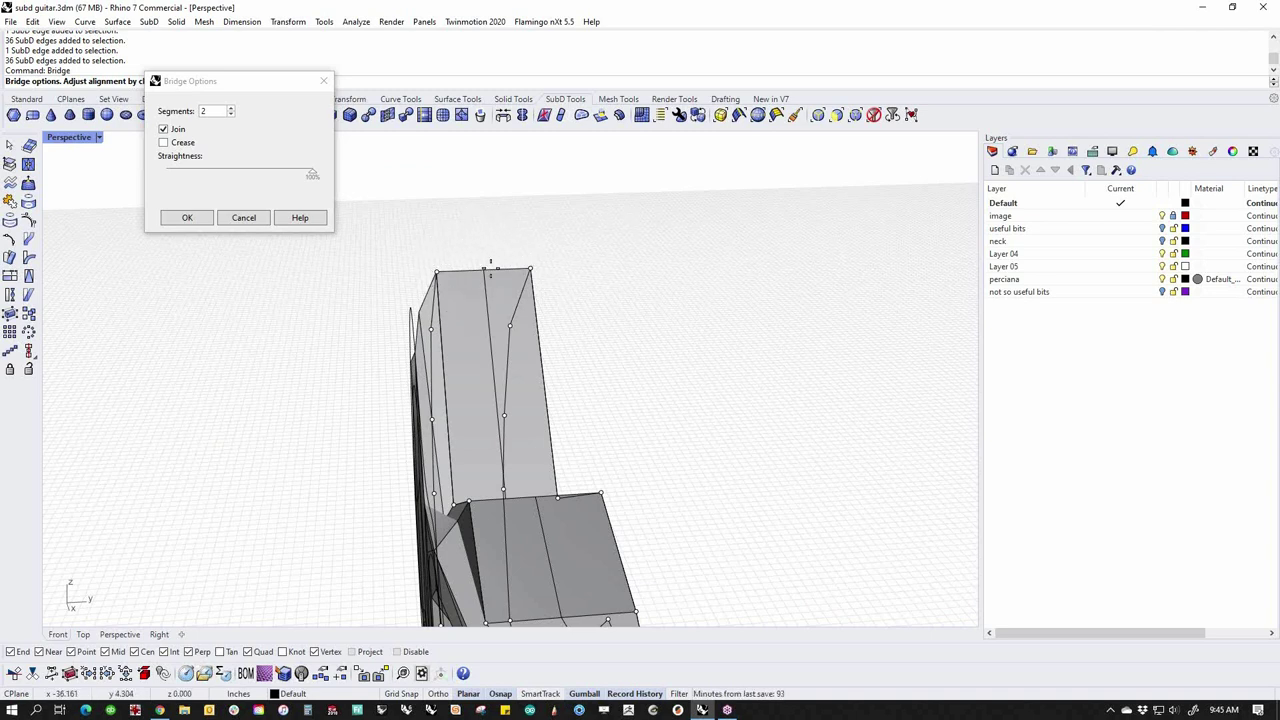
{"action": "left_click", "coordinate": [187, 218]}
Switch the bridged body to smooth SubD display and set the viewport to Shaded mode
{"action": "right_click_drag", "start_coordinate": [606, 329], "coordinate": [747, 379]}
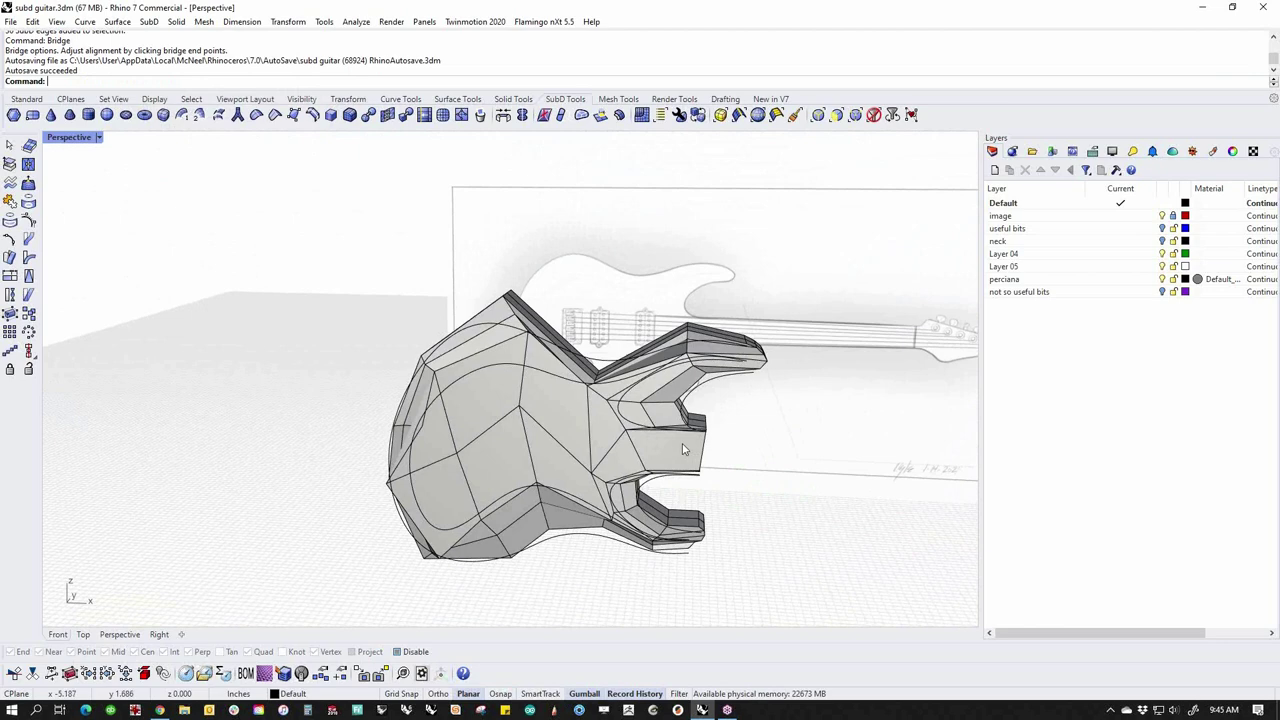
{"action": "key", "text": "Tab"}
{"action": "middle_click", "coordinate": [552, 400]}
{"action": "left_click", "coordinate": [496, 363]}
{"action": "mouse_move", "coordinate": [496, 363]}
{"action": "right_mouse_down"}
{"action": "mouse_move", "coordinate": [571, 414]}
{"action": "mouse_move", "coordinate": [582, 393]}
{"action": "mouse_move", "coordinate": [549, 439]}
{"action": "right_mouse_up"}
{"action": "scroll", "coordinate": [591, 397], "scroll_direction": "down", "scroll_amount": 5}
Select the closed guitar body and move it slightly in the depth direction
{"action": "left_click", "coordinate": [549, 439]}
{"action": "right_click_drag", "start_coordinate": [629, 466], "coordinate": [599, 473]}
{"action": "left_click_drag", "start_coordinate": [502, 448], "coordinate": [514, 449]}
{"action": "left_click", "coordinate": [591, 420]}
Move the middle-loop side vertex near the upper horn's tip sideways in the depth direction to straighten the loop
{"action": "right_click_drag", "start_coordinate": [591, 420], "coordinate": [823, 443]}
{"action": "scroll", "coordinate": [829, 363], "scroll_direction": "up", "scroll_amount": 6}
{"action": "right_click_drag", "start_coordinate": [829, 363], "coordinate": [503, 286]}
{"action": "scroll", "coordinate": [393, 228], "scroll_direction": "up", "scroll_amount": 2}
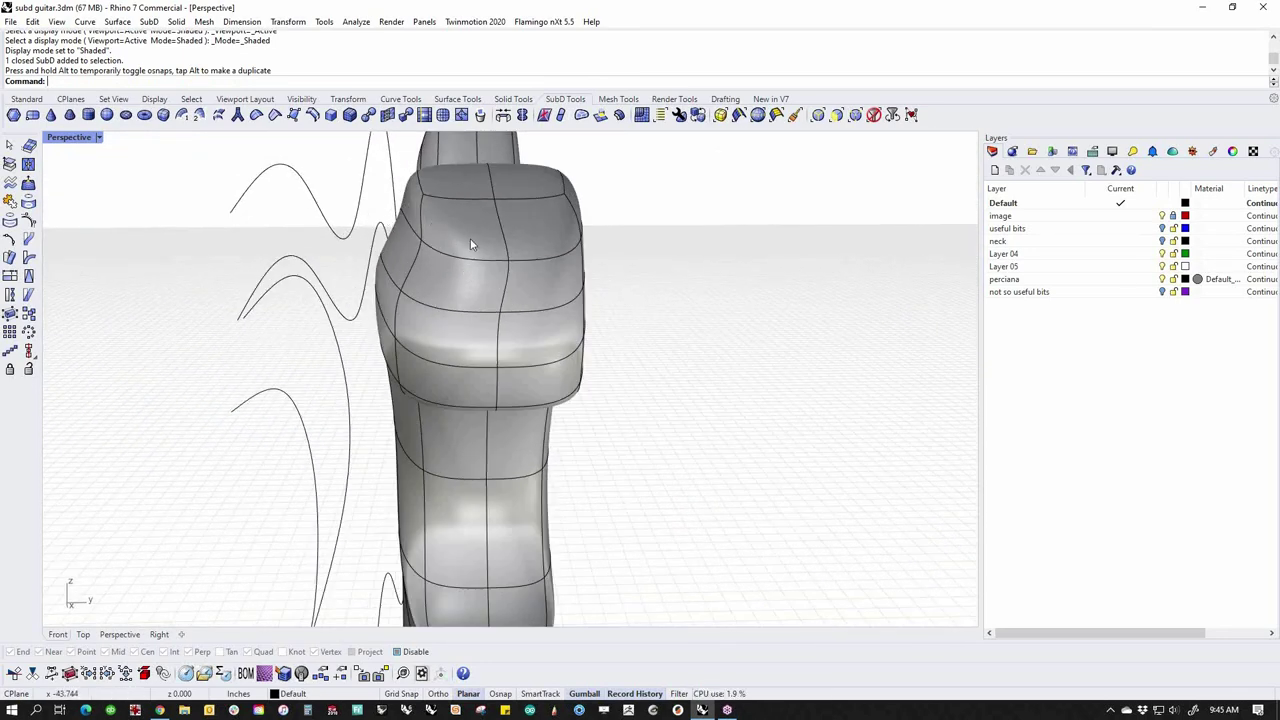
{"action": "left_click", "coordinate": [508, 261], "text": "ctrl+shift"}
{"action": "left_click_drag", "start_coordinate": [551, 260], "coordinate": [495, 267]}
{"action": "left_click", "coordinate": [620, 291]}
{"action": "scroll", "coordinate": [620, 291], "scroll_direction": "down", "scroll_amount": 3}
{"action": "right_click_drag", "start_coordinate": [540, 295], "coordinate": [688, 317]}
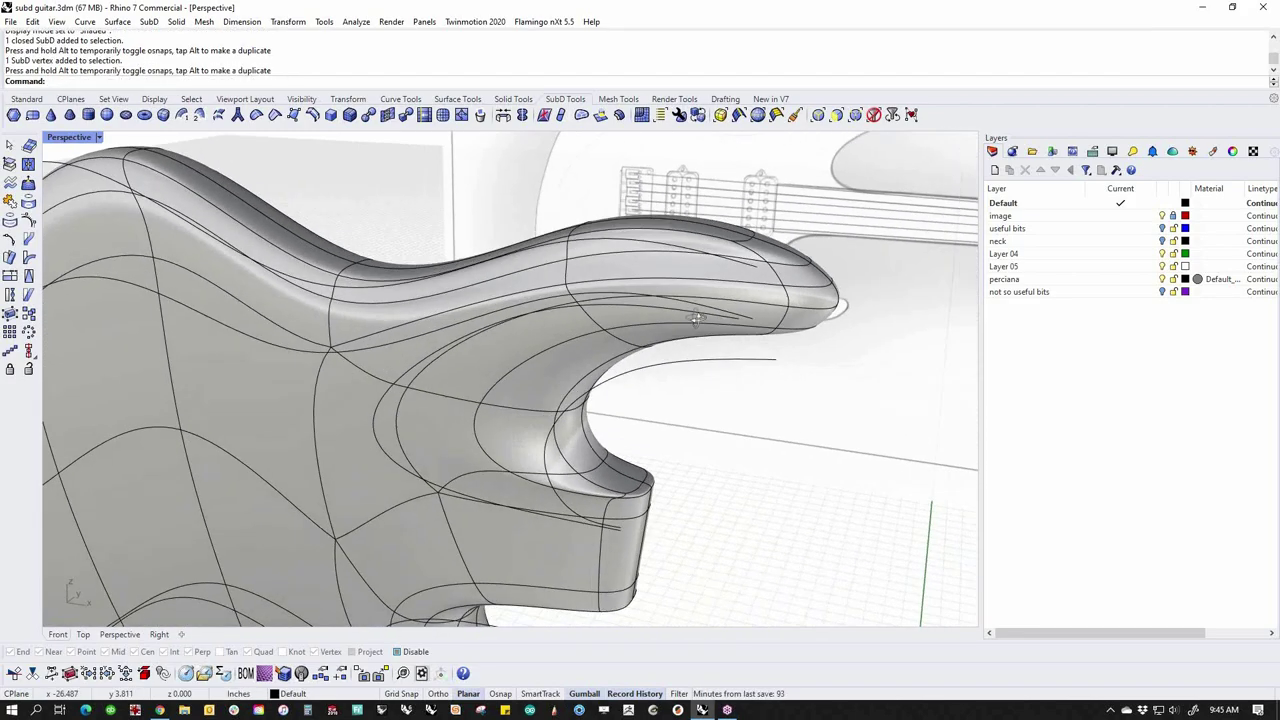
Shift the middle-loop vertex on the face of the upper horn's tip sideways in the depth direction to even out the loop
{"action": "scroll", "coordinate": [688, 317], "scroll_direction": "down", "scroll_amount": 5}
{"action": "right_click_drag", "start_coordinate": [674, 374], "coordinate": [571, 465]}
{"action": "scroll", "coordinate": [677, 463], "scroll_direction": "up", "scroll_amount": 4}
{"action": "right_click_drag", "start_coordinate": [677, 463], "coordinate": [422, 450]}
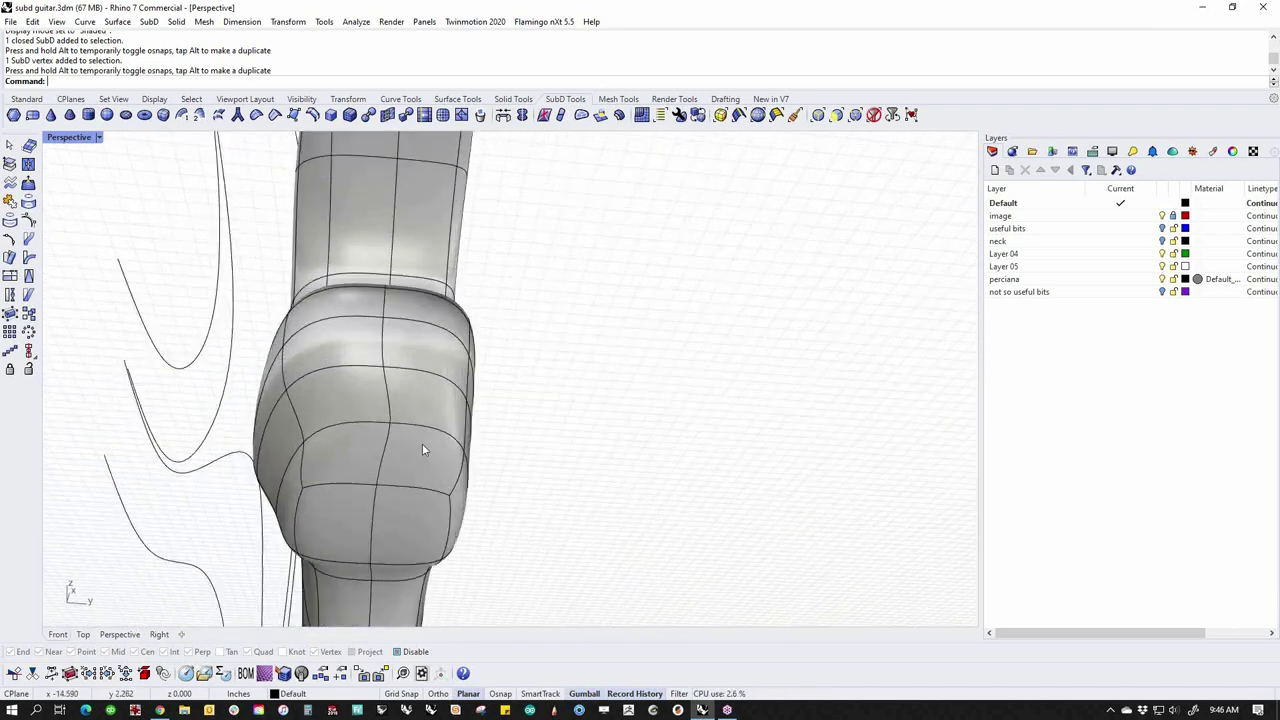
{"action": "scroll", "coordinate": [423, 444], "scroll_direction": "up", "scroll_amount": 3}
{"action": "left_click", "coordinate": [375, 420], "text": "ctrl+shift"}
{"action": "left_click_drag", "start_coordinate": [408, 414], "coordinate": [353, 414]}
Select the closed ring of edges around the neck joint block's end face, front and back, and crease it
{"action": "right_click_drag", "start_coordinate": [576, 441], "coordinate": [512, 459]}
{"action": "right_click_drag", "start_coordinate": [541, 406], "coordinate": [674, 385]}
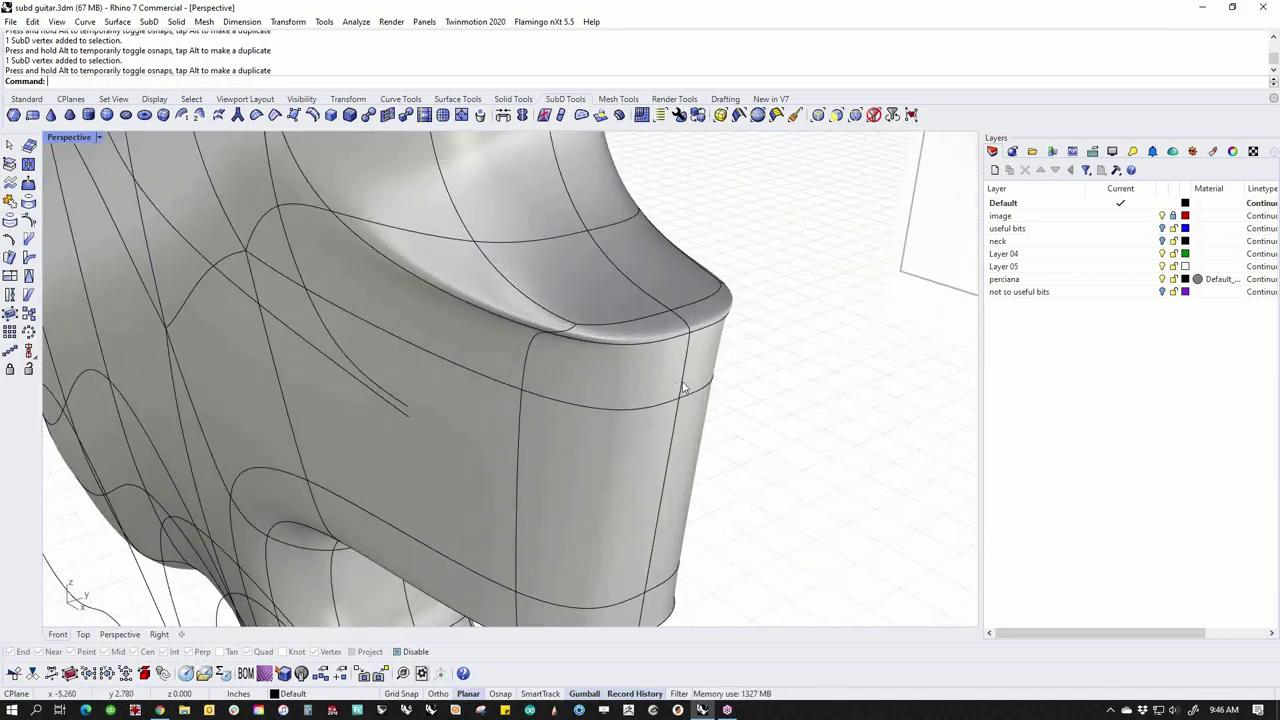
{"action": "left_click", "coordinate": [521, 428]}
{"action": "left_click", "coordinate": [529, 380], "text": "shift"}
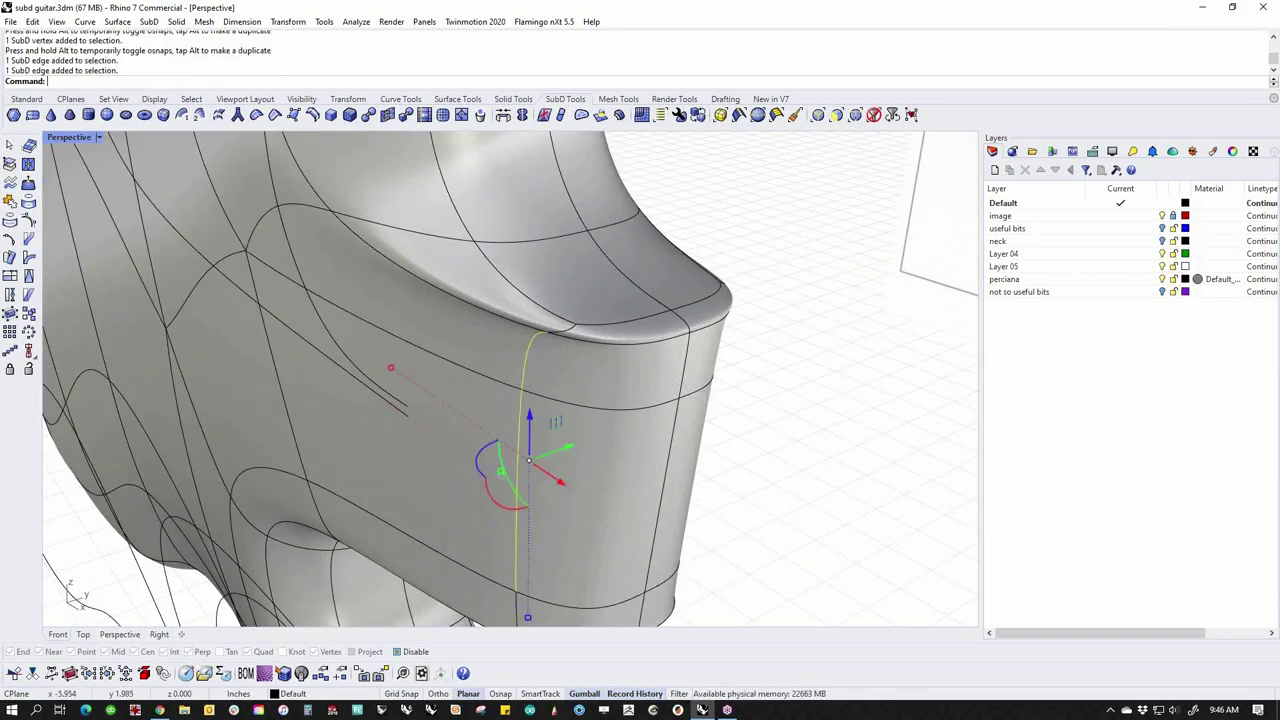
{"action": "left_click", "coordinate": [561, 330], "text": "shift"}
{"action": "left_click", "coordinate": [640, 318], "text": "shift"}
{"action": "right_click_drag", "start_coordinate": [695, 315], "coordinate": [640, 329]}
{"action": "left_click", "coordinate": [643, 336], "text": "shift"}
{"action": "left_click", "coordinate": [662, 500], "text": "shift"}
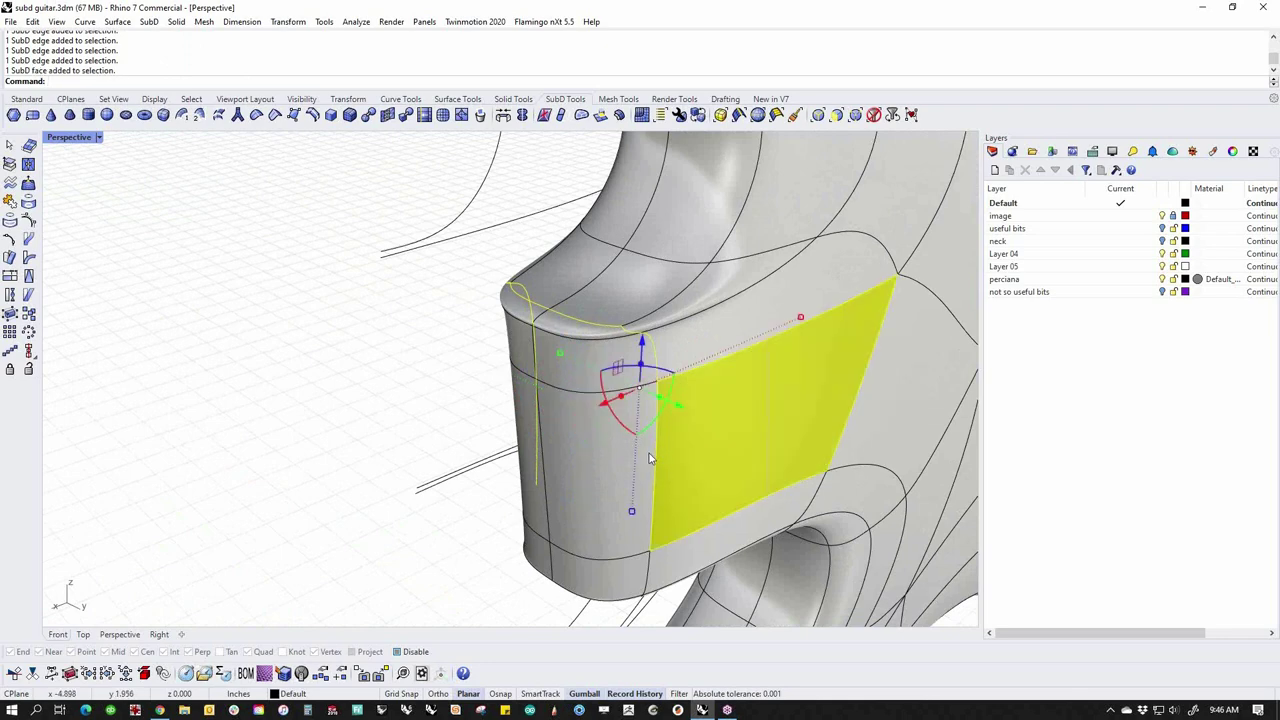
{"action": "left_click", "coordinate": [668, 489], "text": "ctrl"}
{"action": "right_click_drag", "start_coordinate": [651, 572], "coordinate": [673, 507]}
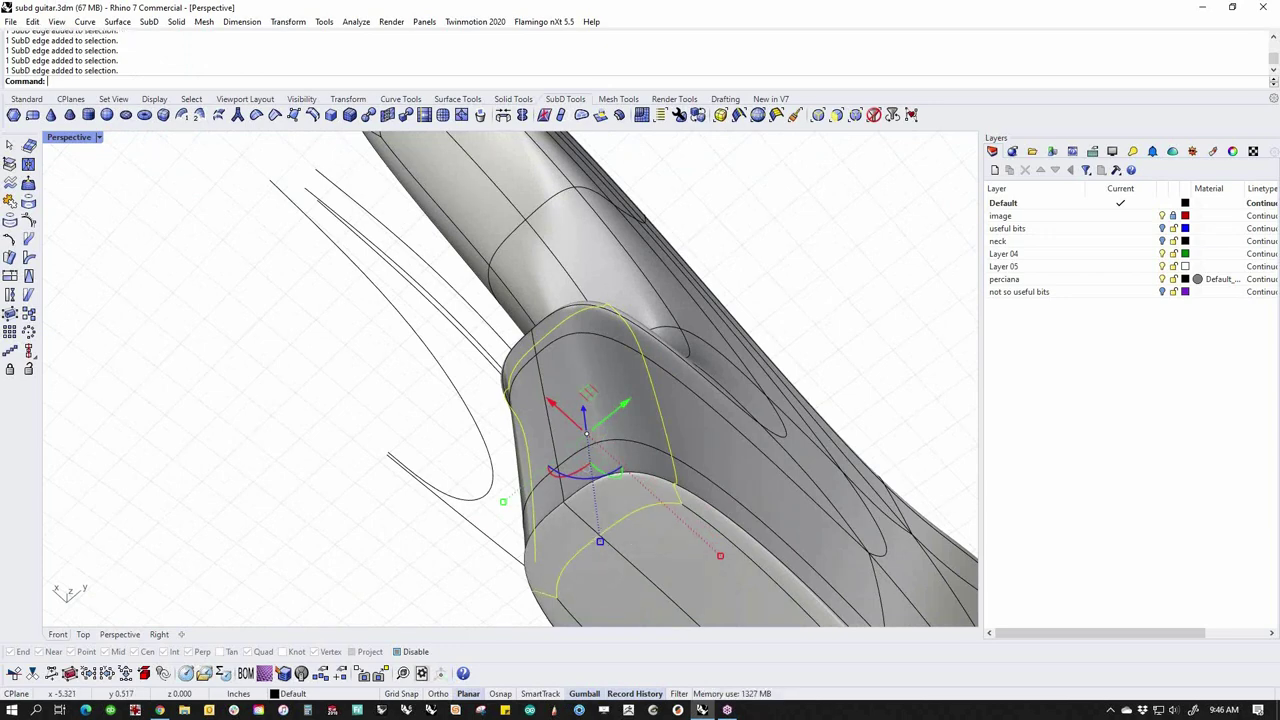
{"action": "scroll", "coordinate": [446, 450], "scroll_direction": "down", "scroll_amount": 3}
{"action": "right_click_drag", "start_coordinate": [446, 450], "coordinate": [691, 540]}
{"action": "scroll", "coordinate": [473, 507], "scroll_direction": "up", "scroll_amount": 6}
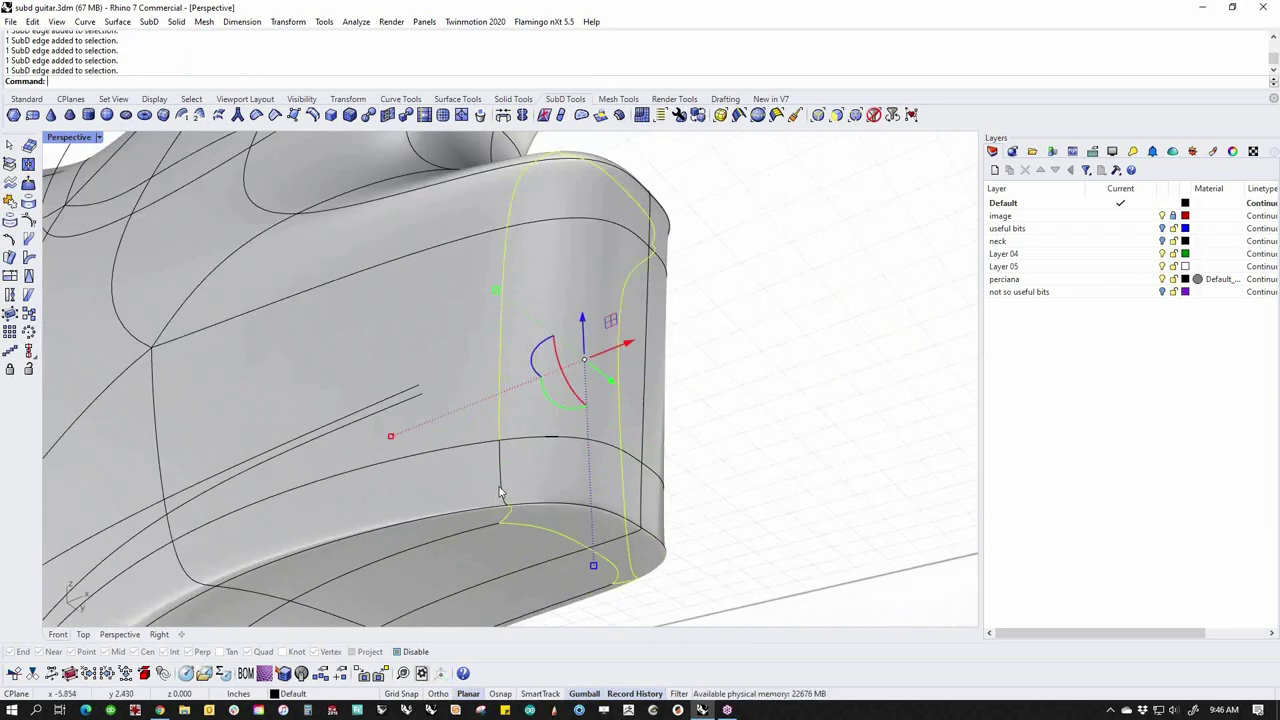
{"action": "right_click_drag", "start_coordinate": [519, 466], "coordinate": [367, 268]}
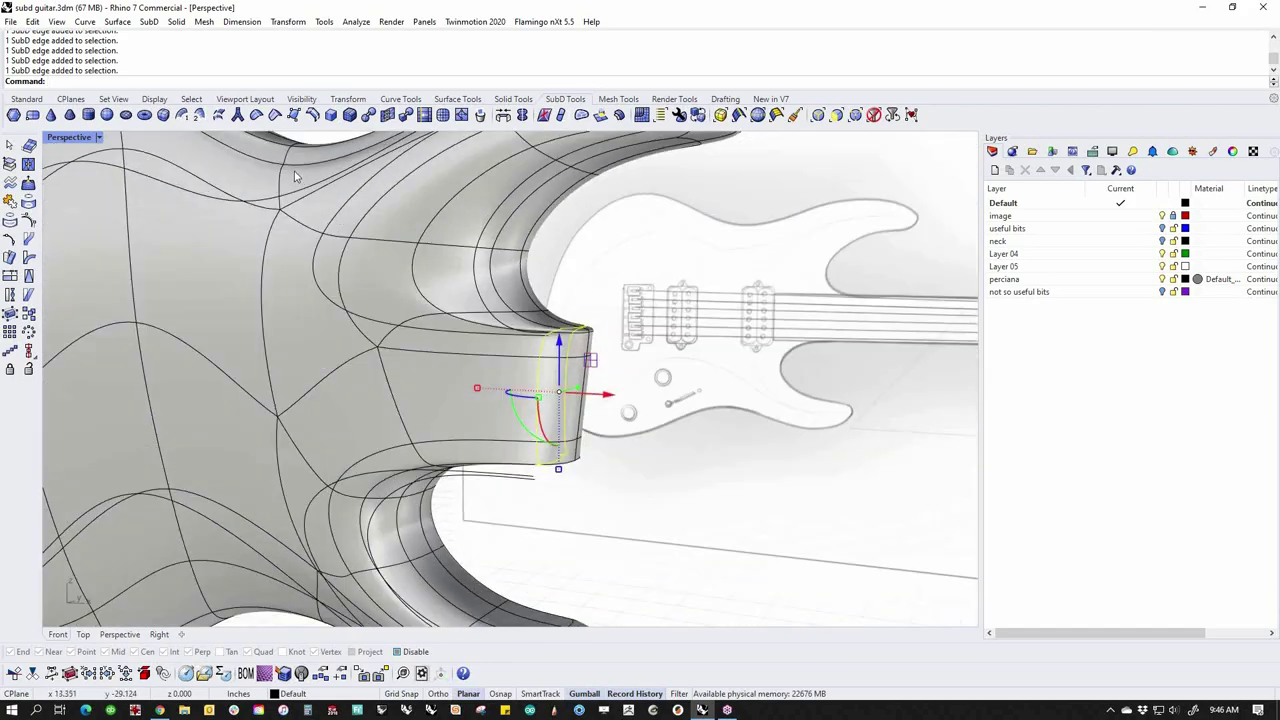
{"action": "left_click", "coordinate": [275, 115]}
Select all curves in the model and hide them
{"action": "right_click_drag", "start_coordinate": [560, 430], "coordinate": [700, 402]}
{"action": "scroll", "coordinate": [726, 420], "scroll_direction": "down", "scroll_amount": 5}
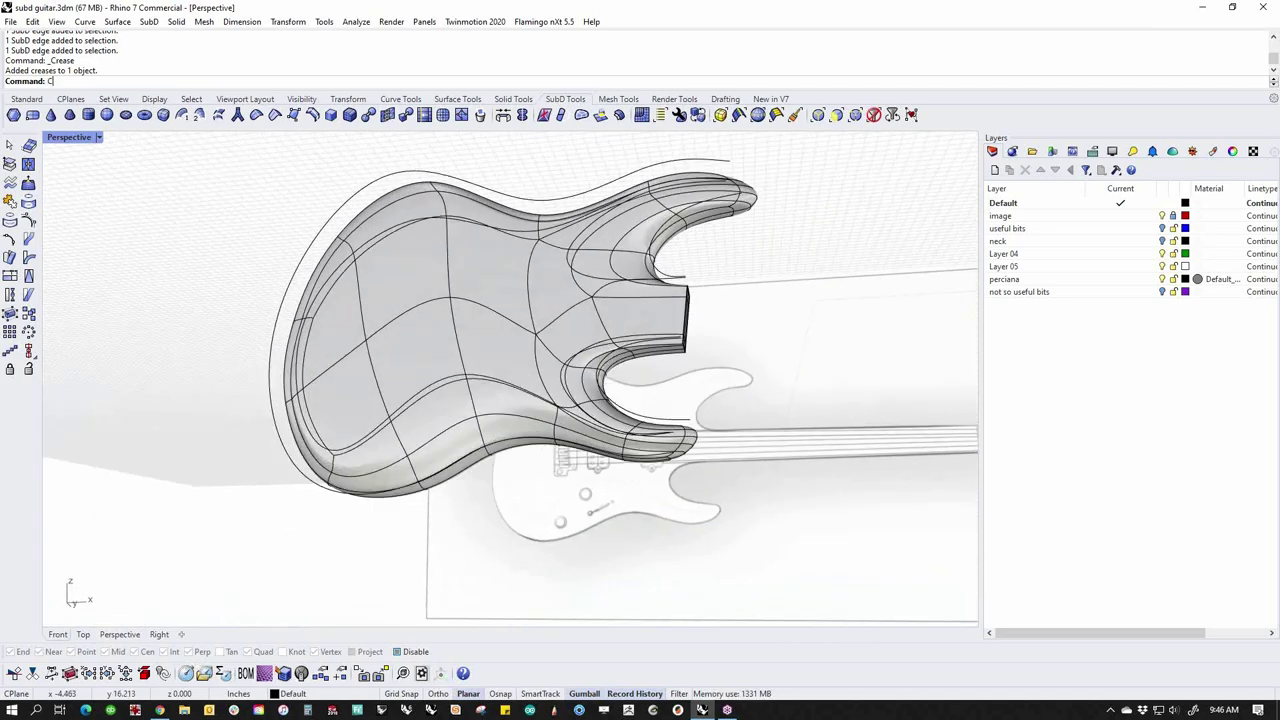
{"action": "type", "text": "c"}
{"action": "key", "text": "Return"}
{"action": "type", "text": "h"}
{"action": "key", "text": "Return"}
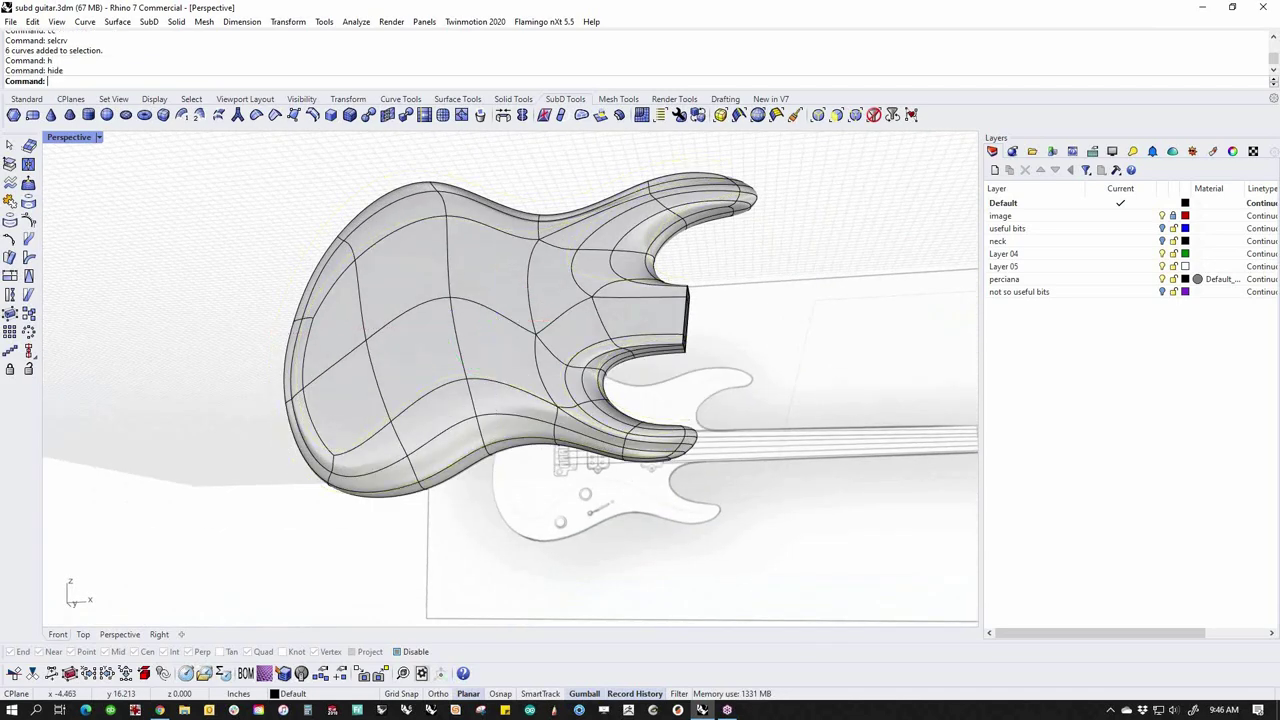
Try bevelling the creased edge loop around the neck joint's end face with 2 segments and Absolute offset, then undo it
{"action": "right_click_drag", "start_coordinate": [745, 358], "coordinate": [663, 420]}
{"action": "scroll", "coordinate": [655, 428], "scroll_direction": "up", "scroll_amount": 5}
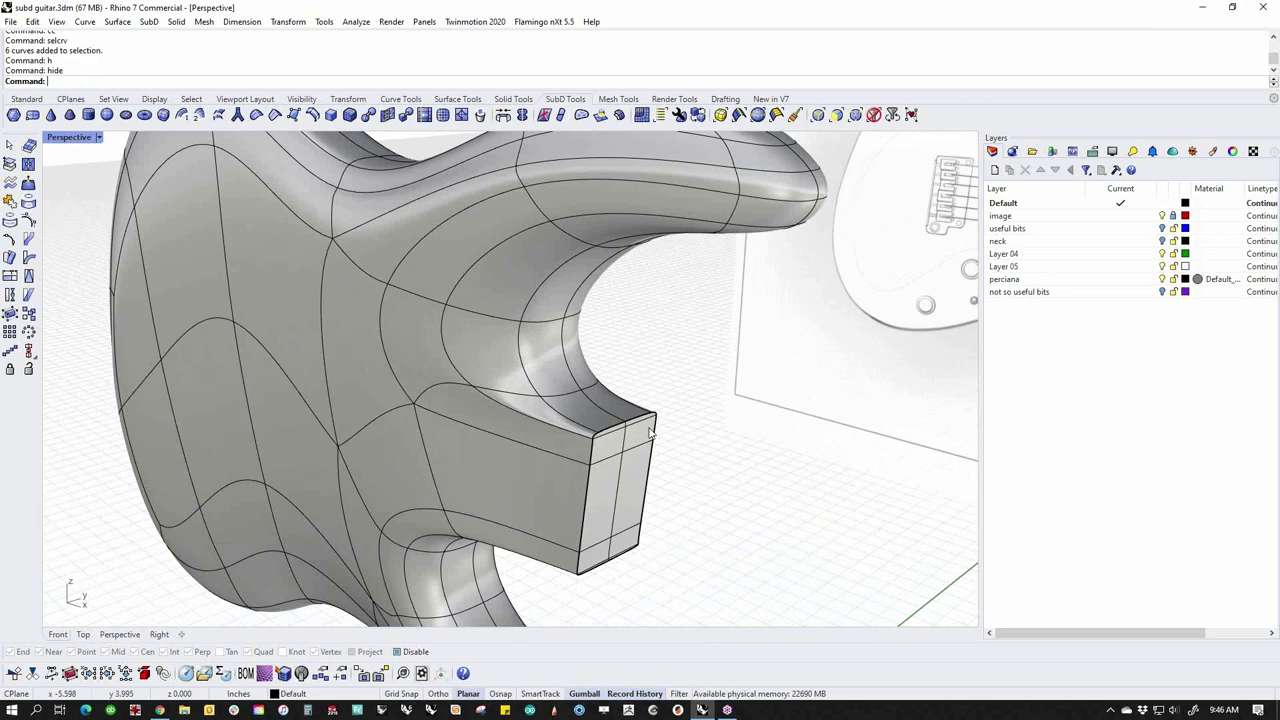
{"action": "scroll", "coordinate": [633, 427], "scroll_direction": "down", "scroll_amount": 5}
{"action": "right_click_drag", "start_coordinate": [633, 427], "coordinate": [532, 432]}
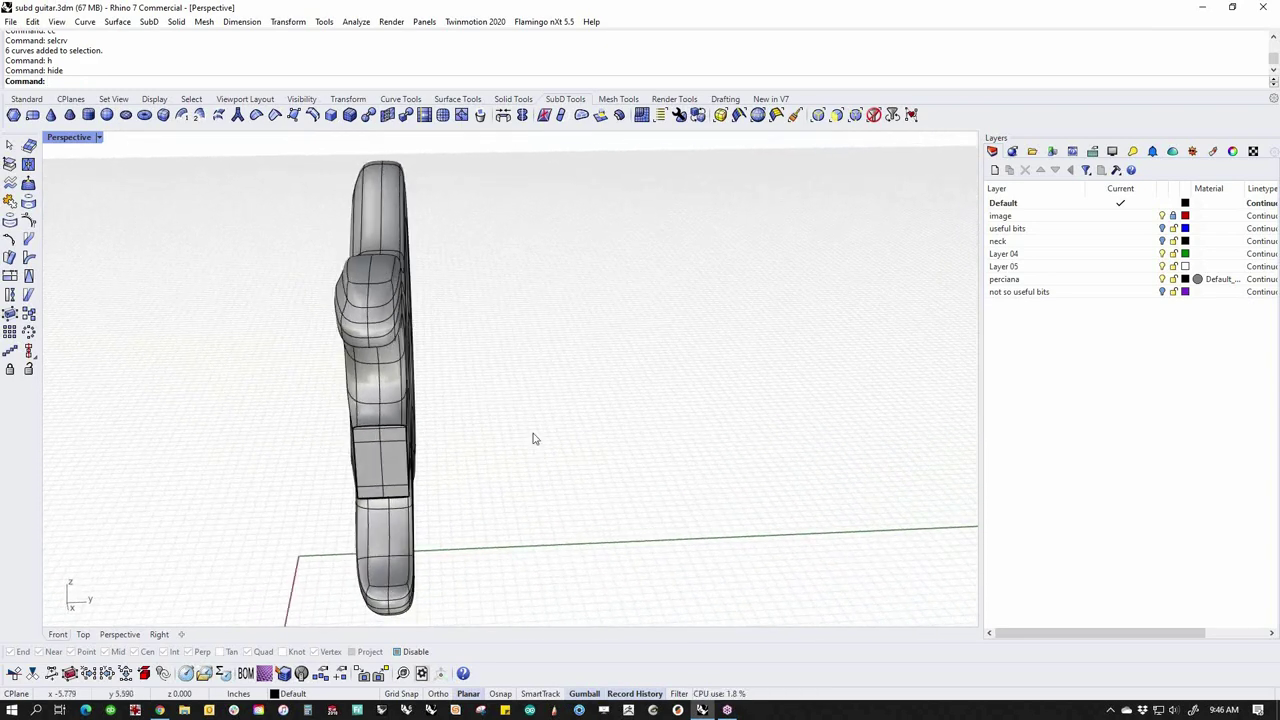
{"action": "right_click_drag", "start_coordinate": [533, 438], "coordinate": [650, 425]}
{"action": "scroll", "coordinate": [650, 425], "scroll_direction": "up", "scroll_amount": 3}
{"action": "double_click", "coordinate": [621, 437]}
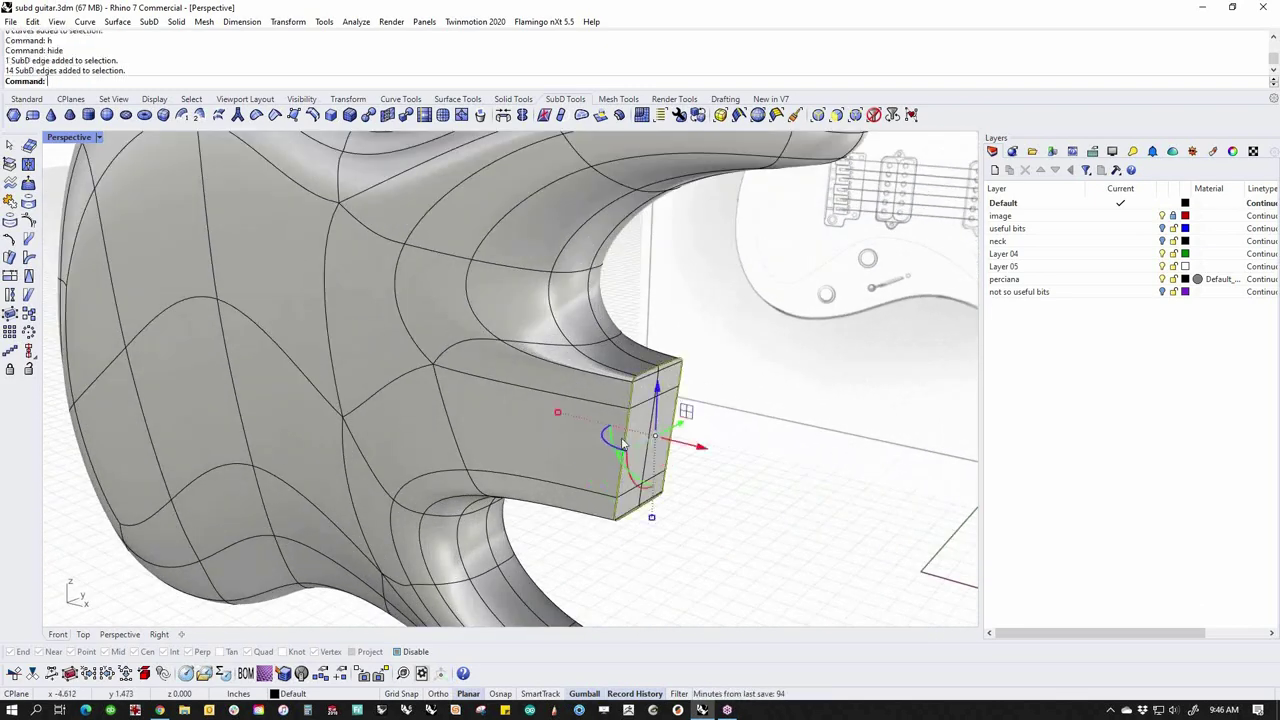
{"action": "left_click", "coordinate": [349, 114]}
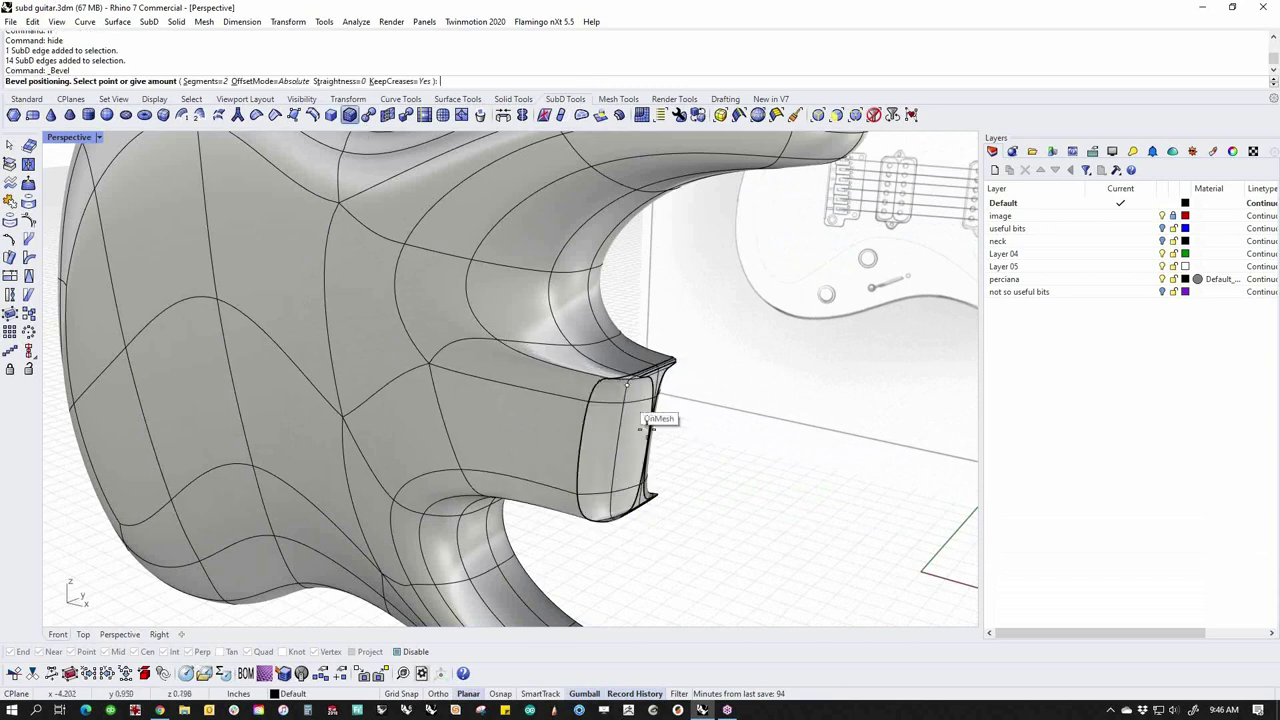
{"action": "scroll", "coordinate": [600, 366], "scroll_direction": "up", "scroll_amount": 5}
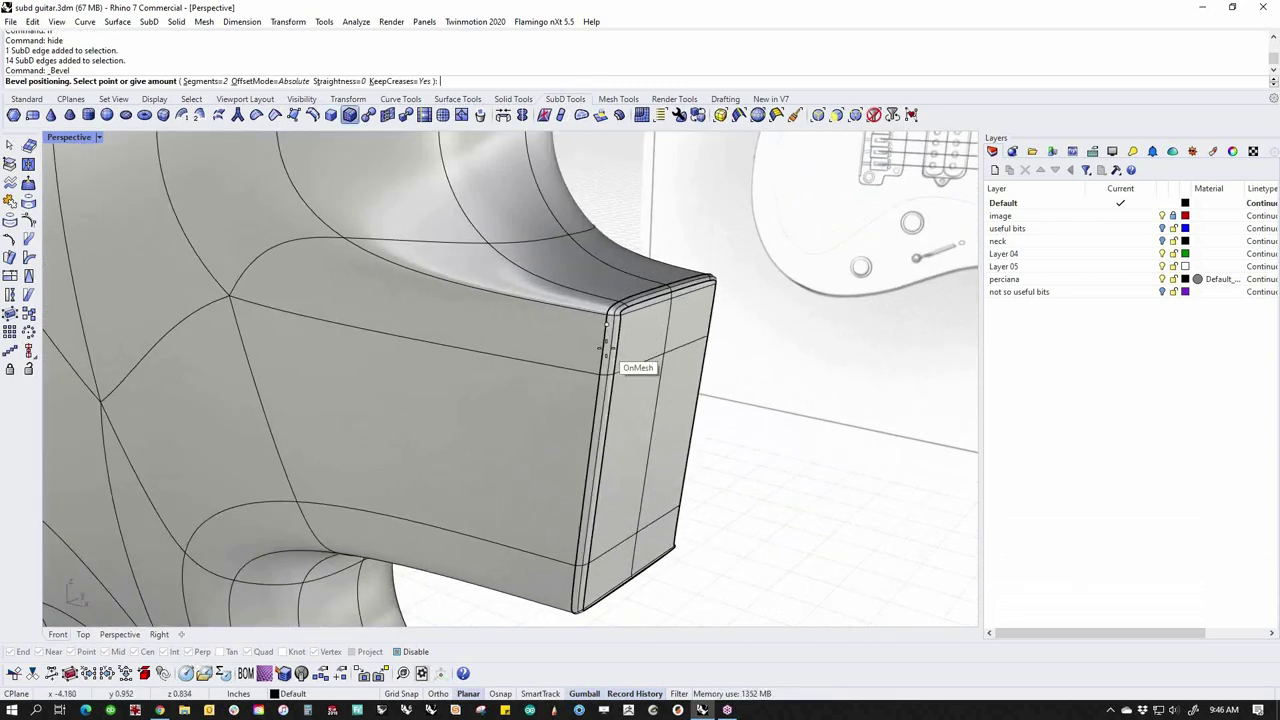
{"action": "left_click", "coordinate": [607, 343]}
{"action": "right_click_drag", "start_coordinate": [739, 415], "coordinate": [807, 400]}
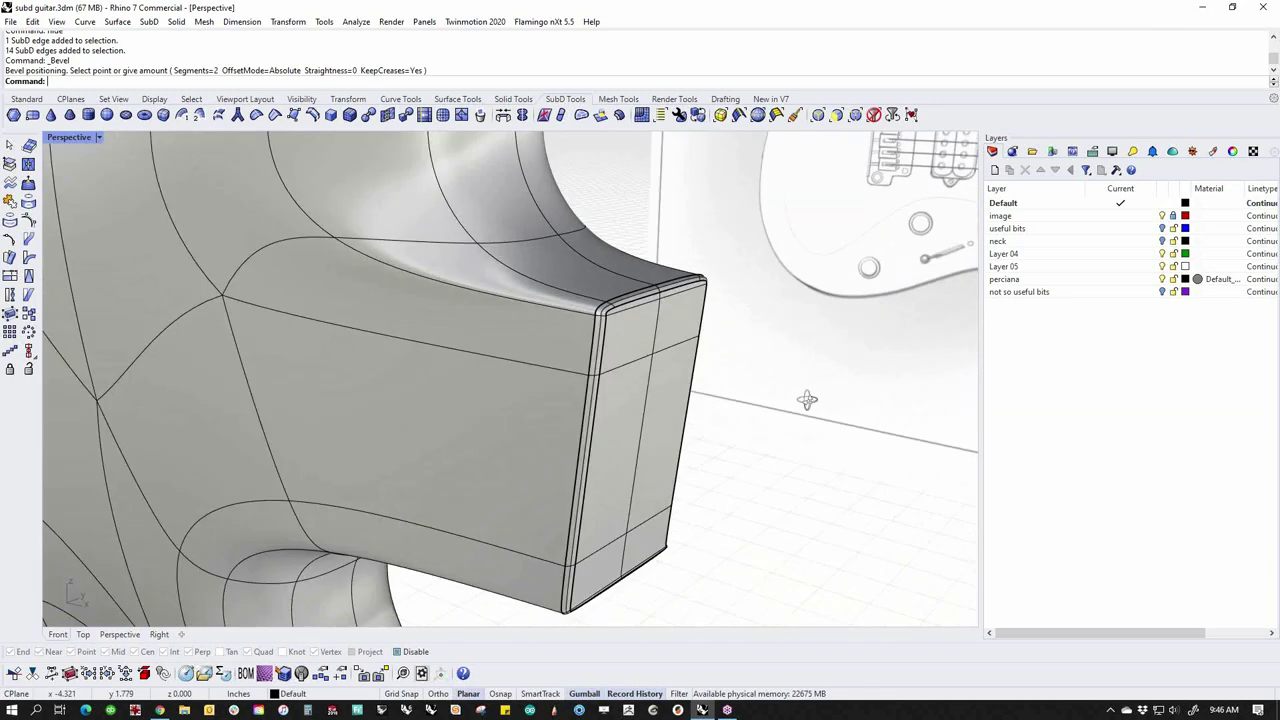
{"action": "key", "text": "ctrl+z"}
{"action": "scroll", "coordinate": [775, 414], "scroll_direction": "down", "scroll_amount": 5}
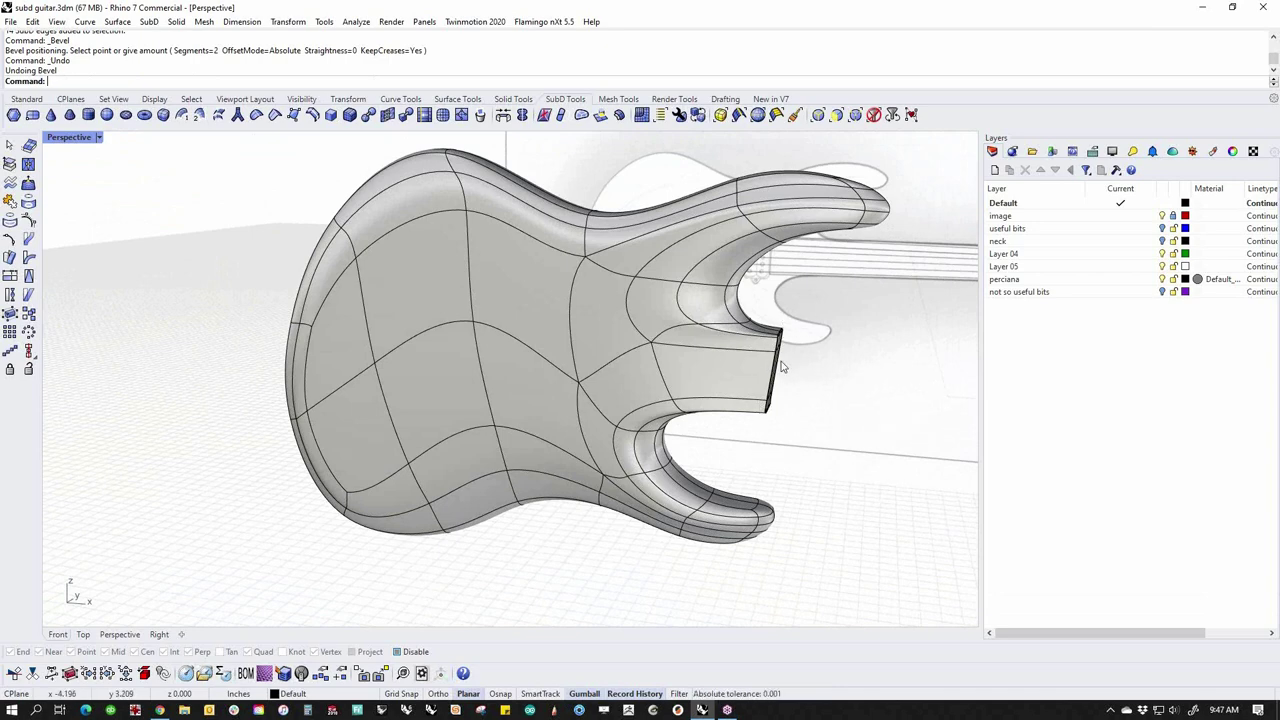
Shift two adjacent vertices near the body's tail end outward toward the rim to even the loop spacing
{"action": "right_click_drag", "start_coordinate": [645, 453], "coordinate": [655, 494]}
{"action": "right_click_drag", "start_coordinate": [529, 558], "coordinate": [409, 363], "text": "shift"}
{"action": "scroll", "coordinate": [381, 330], "scroll_direction": "up", "scroll_amount": 5}
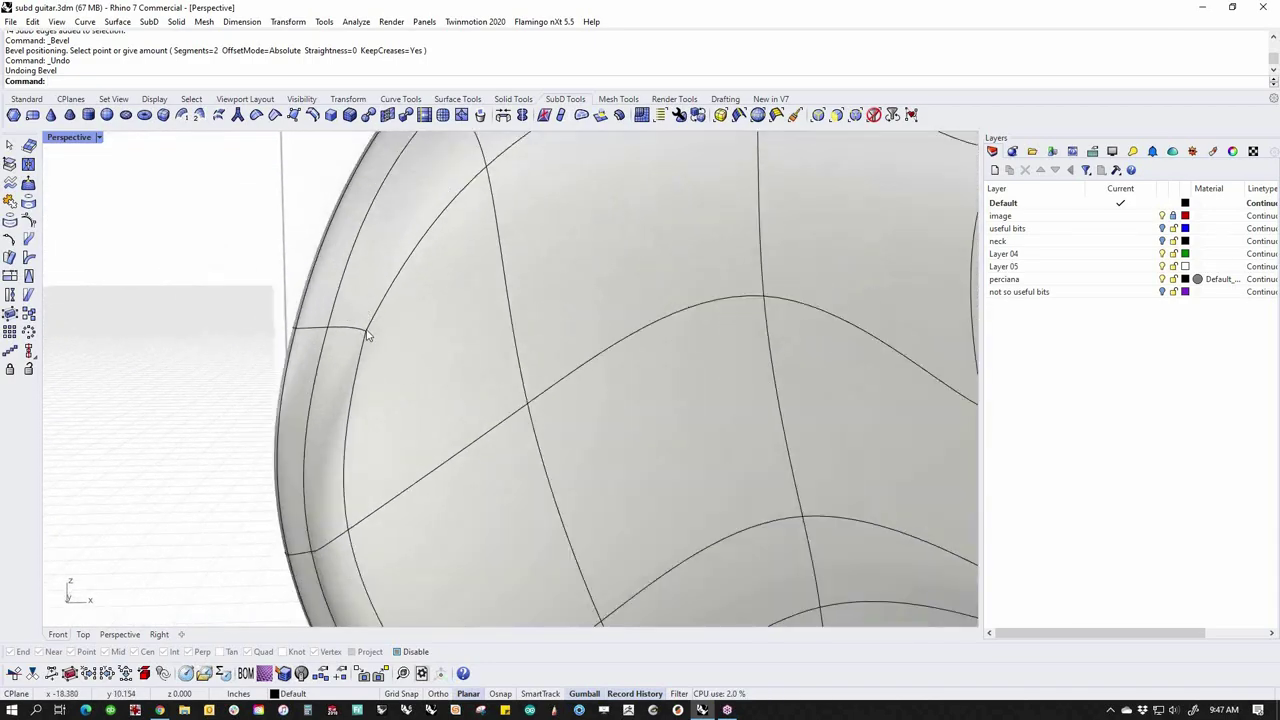
{"action": "left_click", "coordinate": [368, 335]}
{"action": "left_click_drag", "start_coordinate": [366, 330], "coordinate": [317, 327]}
{"action": "left_click", "coordinate": [326, 326]}
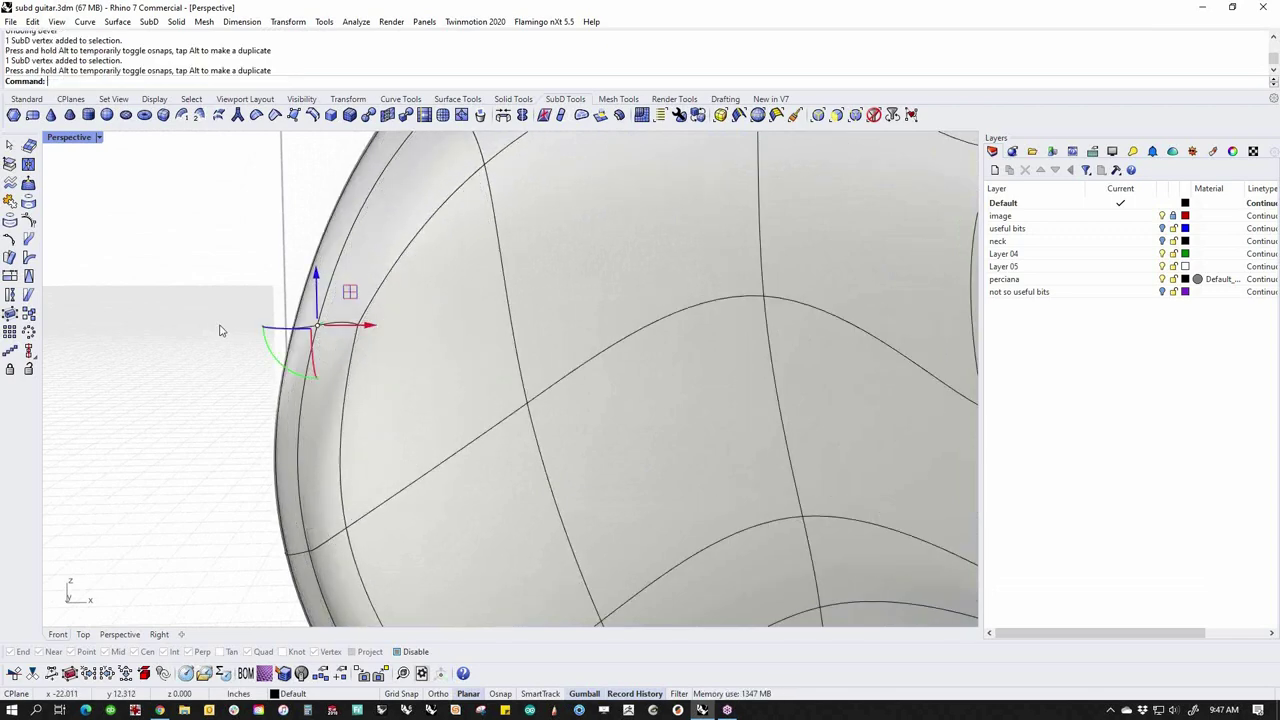
{"action": "left_click", "coordinate": [220, 329]}
Adjust the side-loop vertex at the body's lower rear corner to smooth the rounded edge
{"action": "scroll", "coordinate": [259, 382], "scroll_direction": "down", "scroll_amount": 10}
{"action": "right_click_drag", "start_coordinate": [259, 382], "coordinate": [304, 413]}
{"action": "scroll", "coordinate": [345, 405], "scroll_direction": "up", "scroll_amount": 8}
{"action": "scroll", "coordinate": [313, 421], "scroll_direction": "up", "scroll_amount": 2}
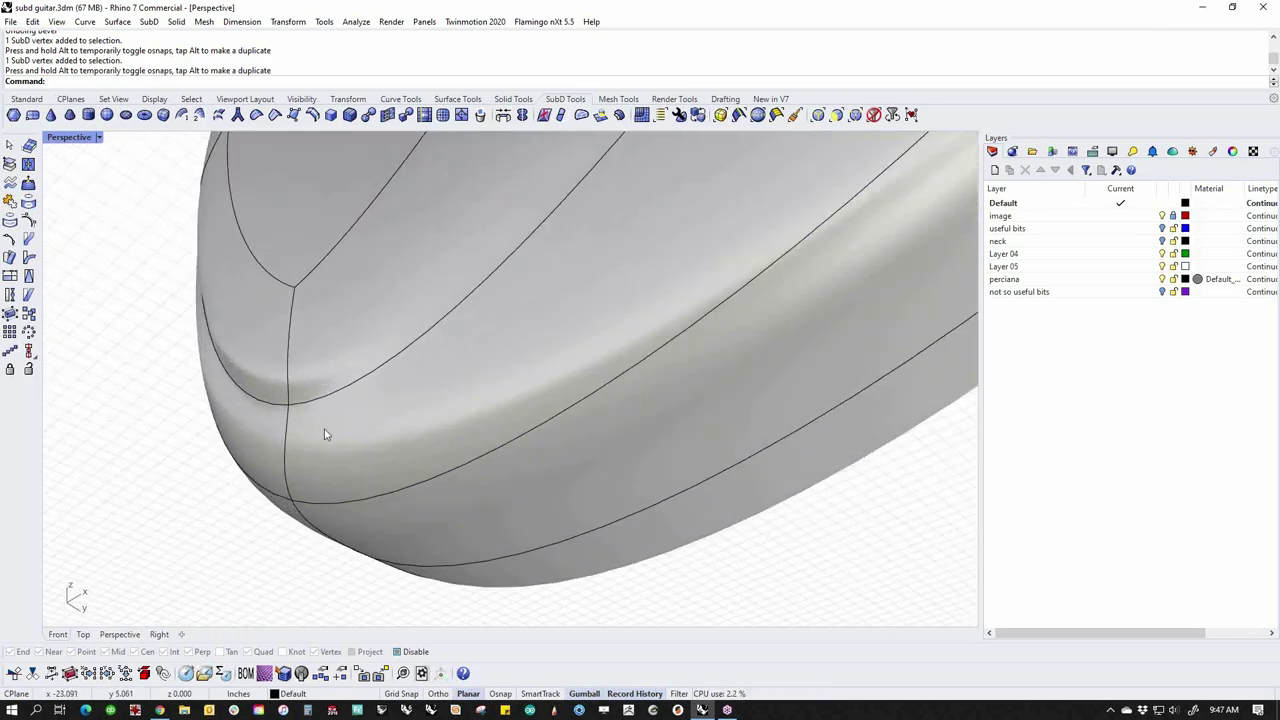
{"action": "right_click_drag", "start_coordinate": [316, 405], "coordinate": [577, 446]}
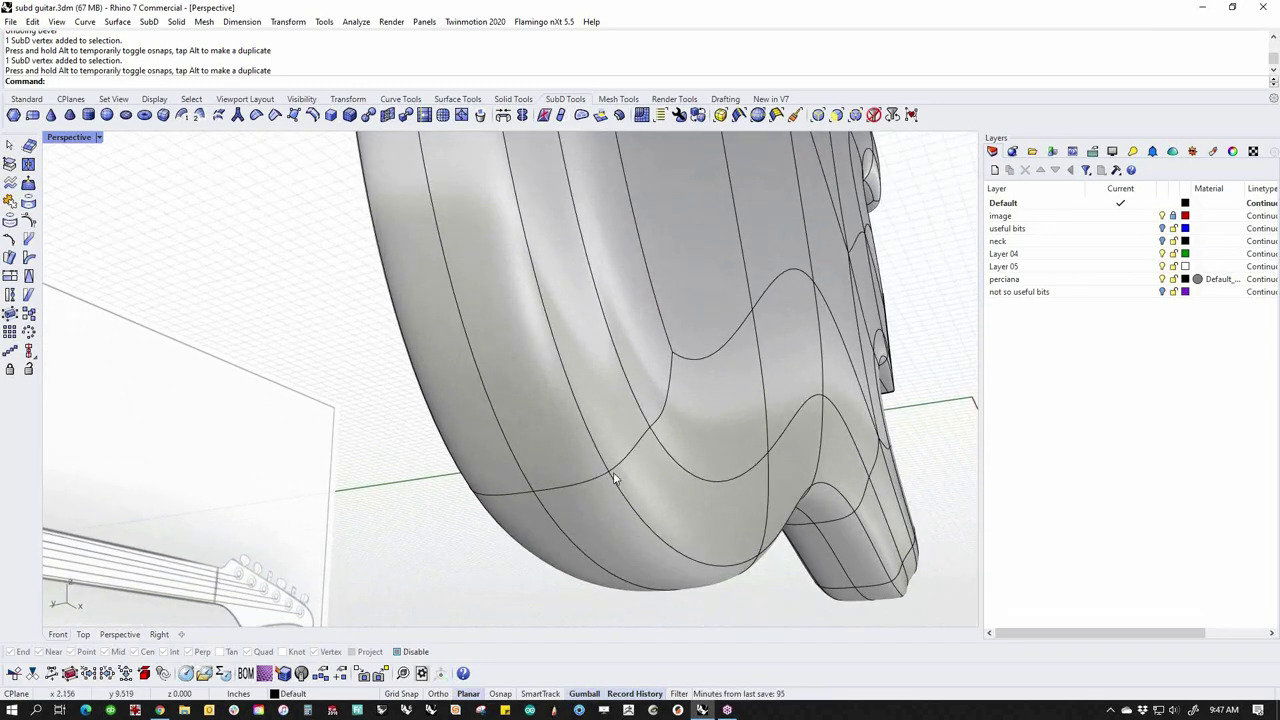
{"action": "left_click", "coordinate": [605, 472], "text": "ctrl+shift"}
{"action": "right_click_drag", "start_coordinate": [548, 498], "coordinate": [592, 578]}
{"action": "left_click_drag", "start_coordinate": [575, 439], "coordinate": [576, 472]}
Move the inner-loop vertex at the lower rear corner of the body's face inward and upward by about 0.25 in
{"action": "right_click_drag", "start_coordinate": [675, 456], "coordinate": [510, 393]}
{"action": "left_click", "coordinate": [589, 386]}
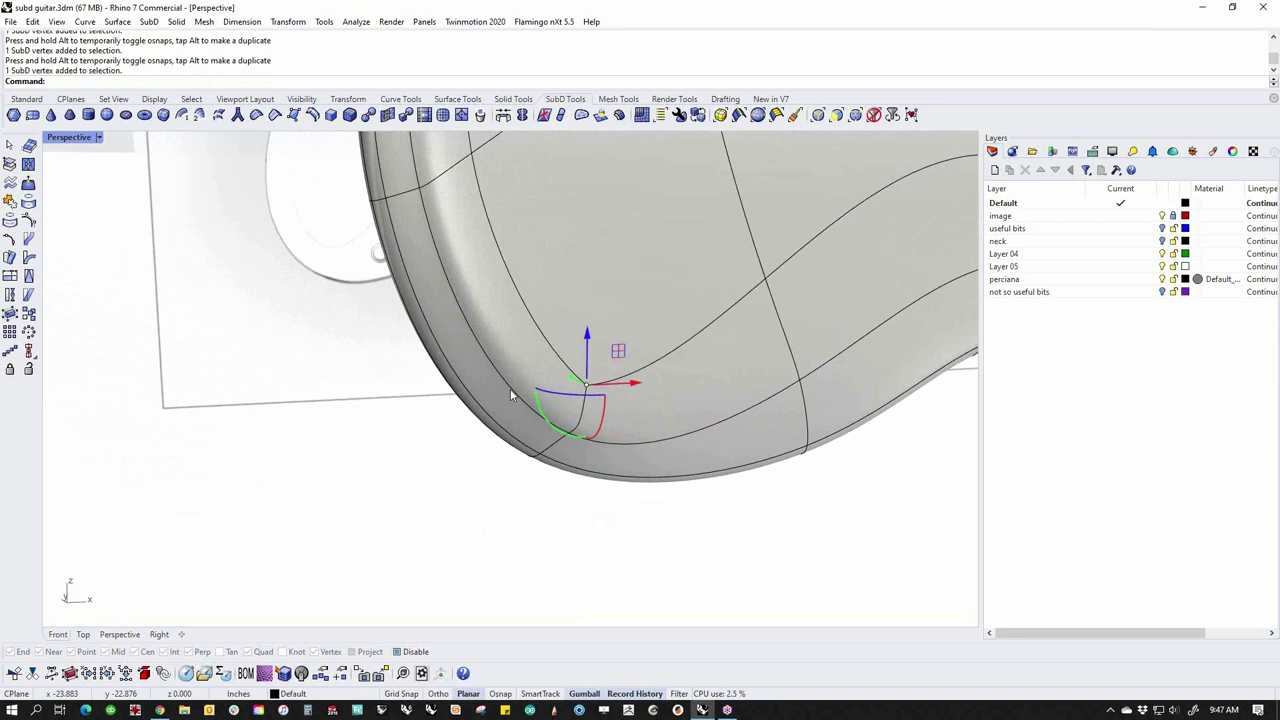
{"action": "left_click_drag", "start_coordinate": [617, 352], "coordinate": [633, 330]}
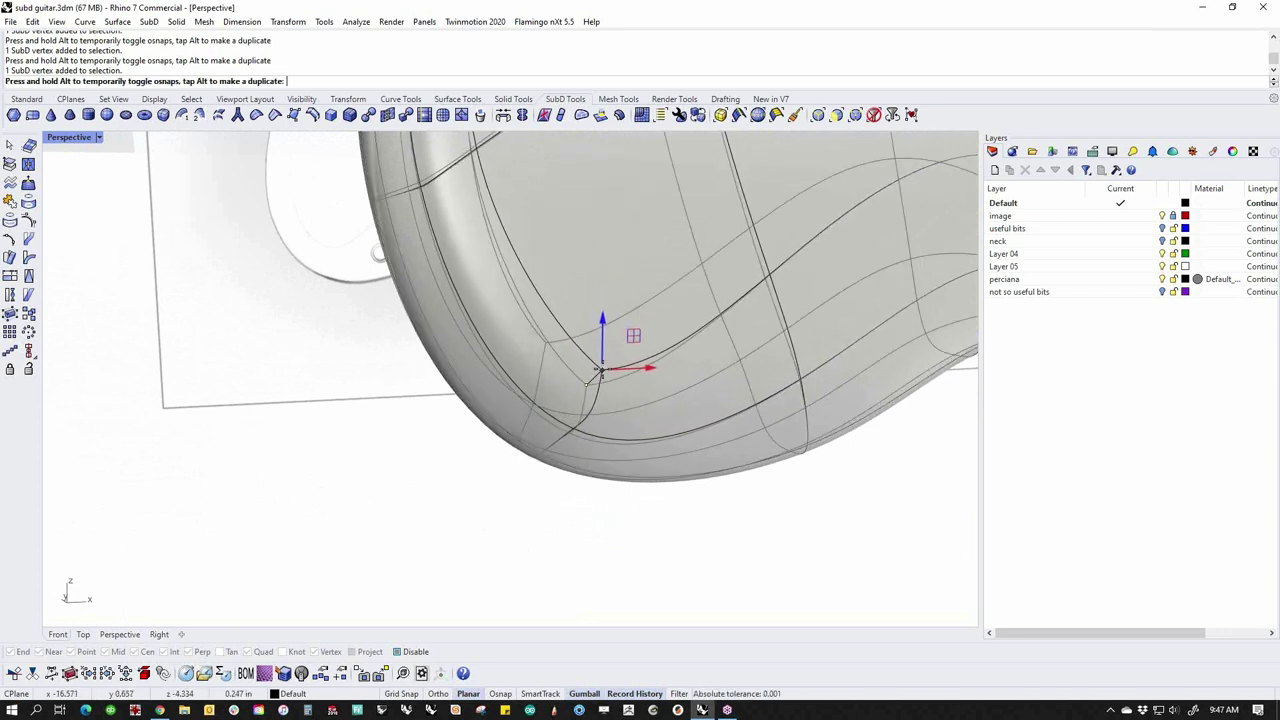
{"action": "left_click_drag", "start_coordinate": [624, 330], "coordinate": [623, 332]}
{"action": "left_click", "coordinate": [480, 497]}
Move the side vertex near the lower horn's tip upward by about 0.16 in
{"action": "scroll", "coordinate": [477, 494], "scroll_direction": "down", "scroll_amount": 4}
{"action": "right_click_drag", "start_coordinate": [469, 486], "coordinate": [640, 432]}
{"action": "right_click_drag", "start_coordinate": [480, 440], "coordinate": [590, 411]}
{"action": "left_click", "coordinate": [558, 427]}
{"action": "mouse_move", "coordinate": [584, 388]}
{"action": "left_mouse_down"}
{"action": "mouse_move", "coordinate": [594, 361]}
{"action": "mouse_move", "coordinate": [584, 374]}
{"action": "left_mouse_up"}
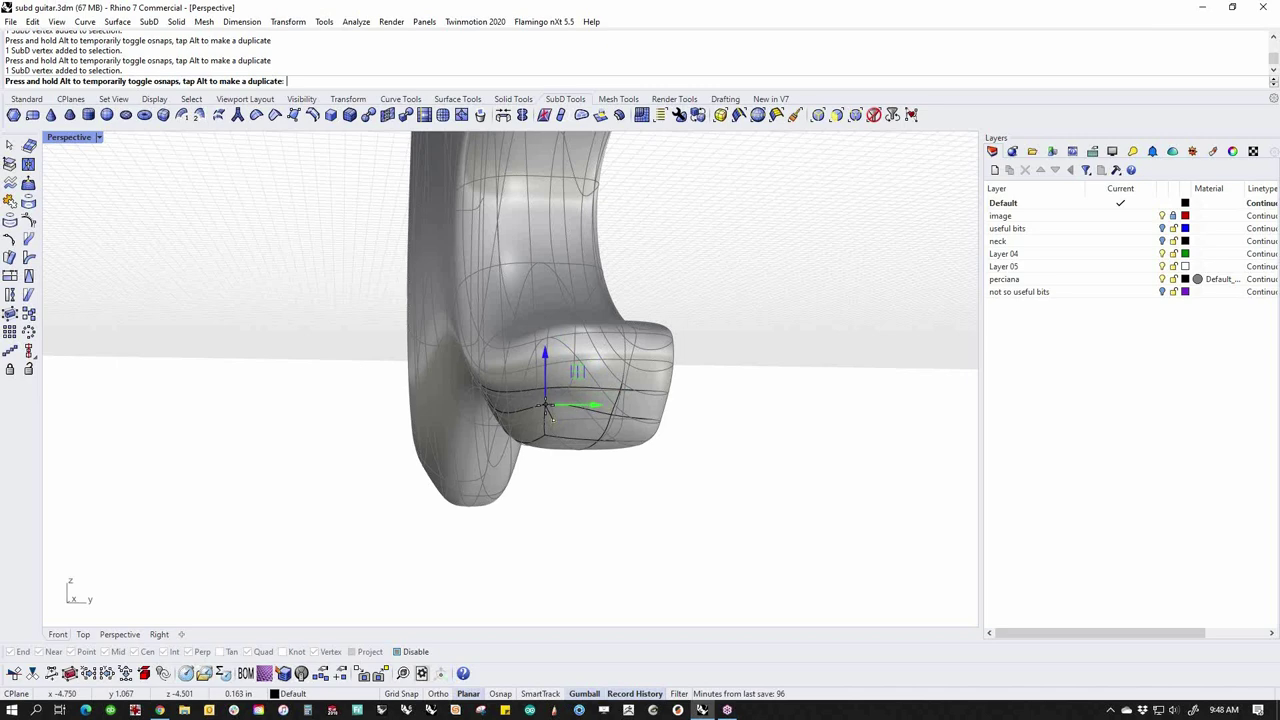
{"action": "left_click_drag", "start_coordinate": [578, 373], "coordinate": [580, 374]}
{"action": "left_click", "coordinate": [512, 487]}
Move the neighbouring side vertex farther back along the lower horn up and outward by about 0.18 in
{"action": "right_click_drag", "start_coordinate": [512, 487], "coordinate": [680, 414]}
{"action": "left_click", "coordinate": [680, 497]}
{"action": "left_click", "coordinate": [606, 414]}
{"action": "right_click_drag", "start_coordinate": [624, 470], "coordinate": [548, 478]}
{"action": "right_click_drag", "start_coordinate": [636, 410], "coordinate": [510, 416]}
{"action": "left_click_drag", "start_coordinate": [637, 382], "coordinate": [627, 359]}
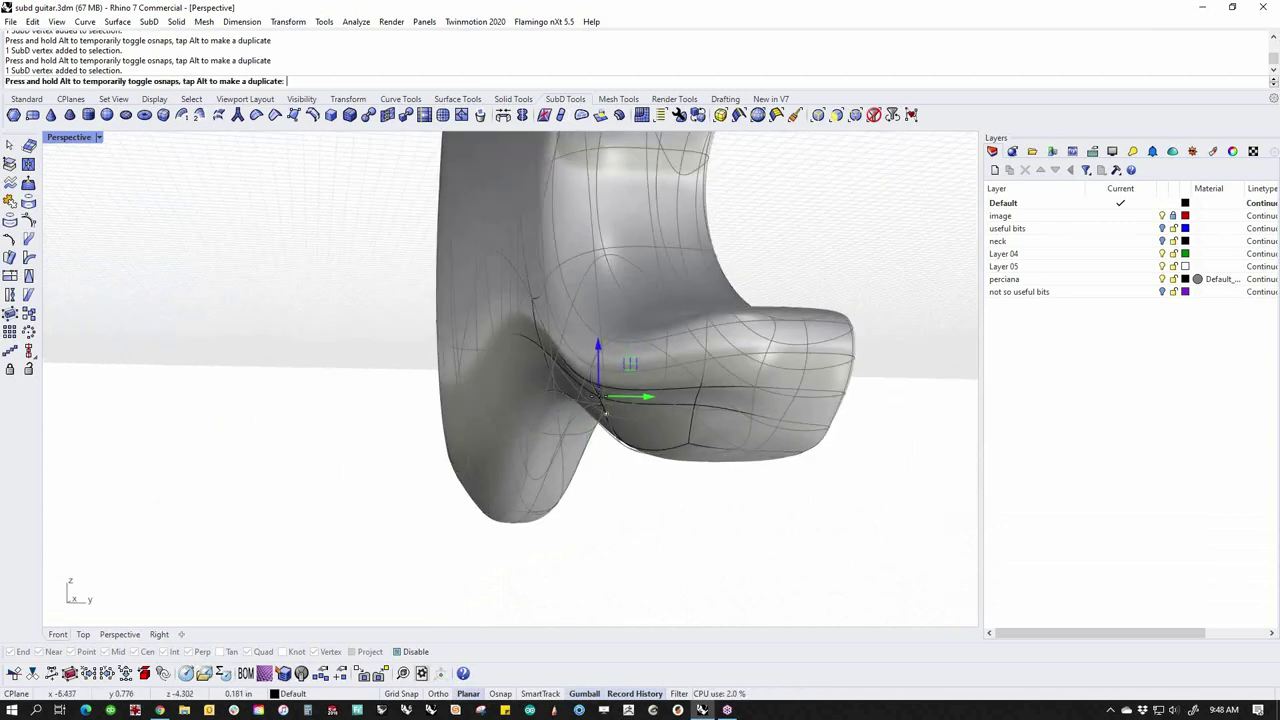
{"action": "left_click_drag", "start_coordinate": [630, 363], "coordinate": [628, 361]}
{"action": "left_click", "coordinate": [590, 480]}
Try moving the side vertex at the lower horn's base sideways in the depth direction, then undo the move
{"action": "right_click_drag", "start_coordinate": [590, 480], "coordinate": [557, 401]}
{"action": "left_click", "coordinate": [537, 403]}
{"action": "left_click_drag", "start_coordinate": [563, 372], "coordinate": [531, 377]}
{"action": "right_click_drag", "start_coordinate": [594, 457], "coordinate": [525, 462]}
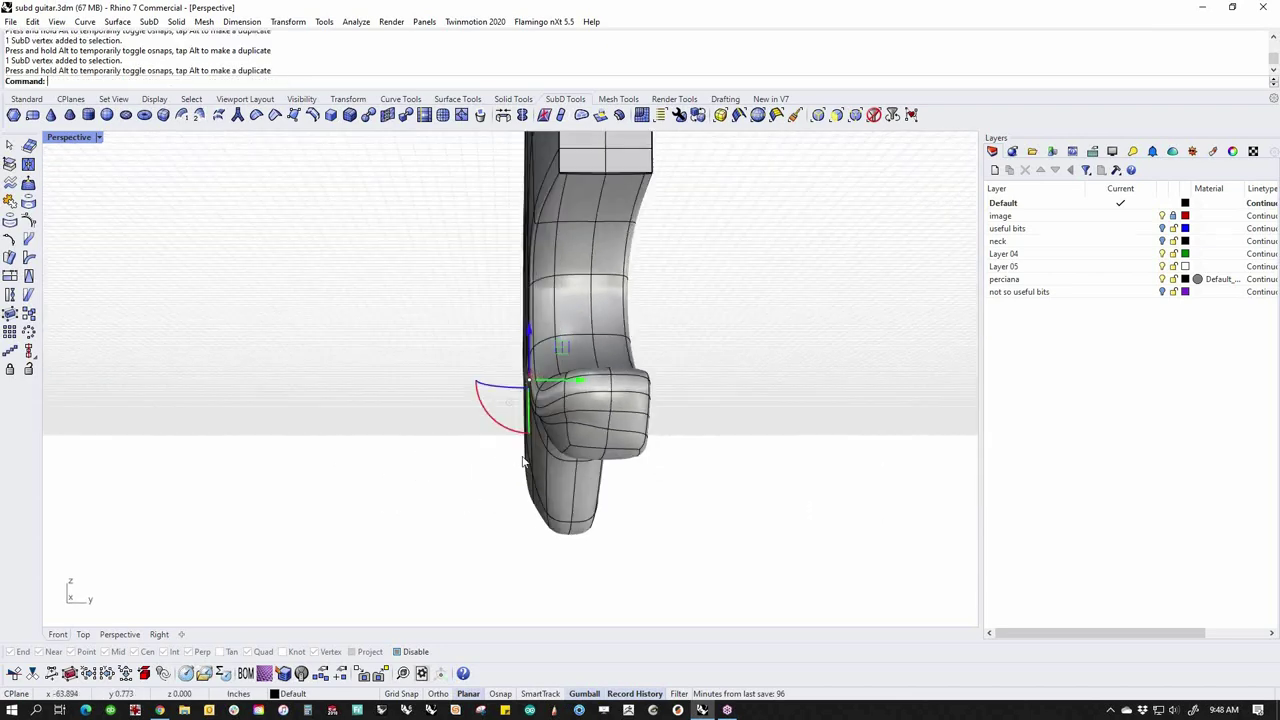
{"action": "scroll", "coordinate": [527, 380], "scroll_direction": "up", "scroll_amount": 3}
{"action": "key", "text": "ctrl+z"}
Nudge the side vertex at the lower horn's base by about 0.06 in in the depth and height directions
{"action": "right_click_drag", "start_coordinate": [588, 419], "coordinate": [535, 510]}
{"action": "left_click", "coordinate": [535, 449], "text": "ctrl+shift"}
{"action": "left_click_drag", "start_coordinate": [566, 416], "coordinate": [566, 419]}
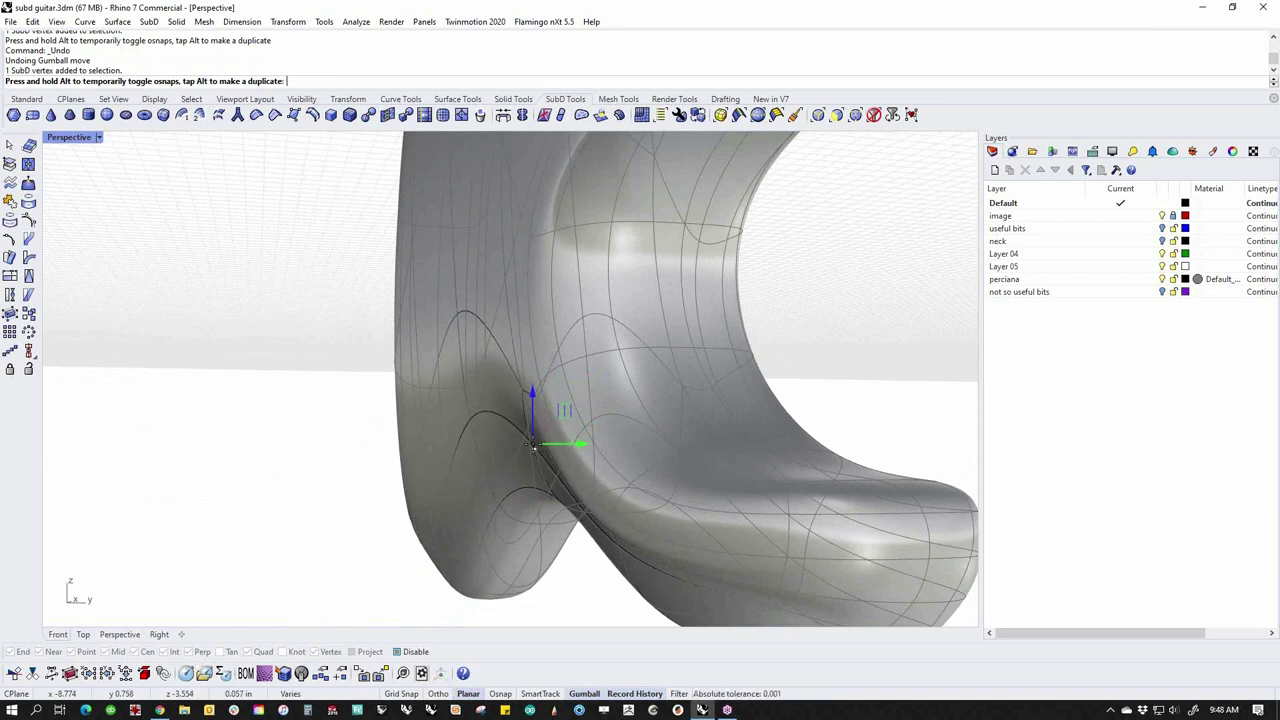
{"action": "left_click_drag", "start_coordinate": [565, 410], "coordinate": [566, 411]}
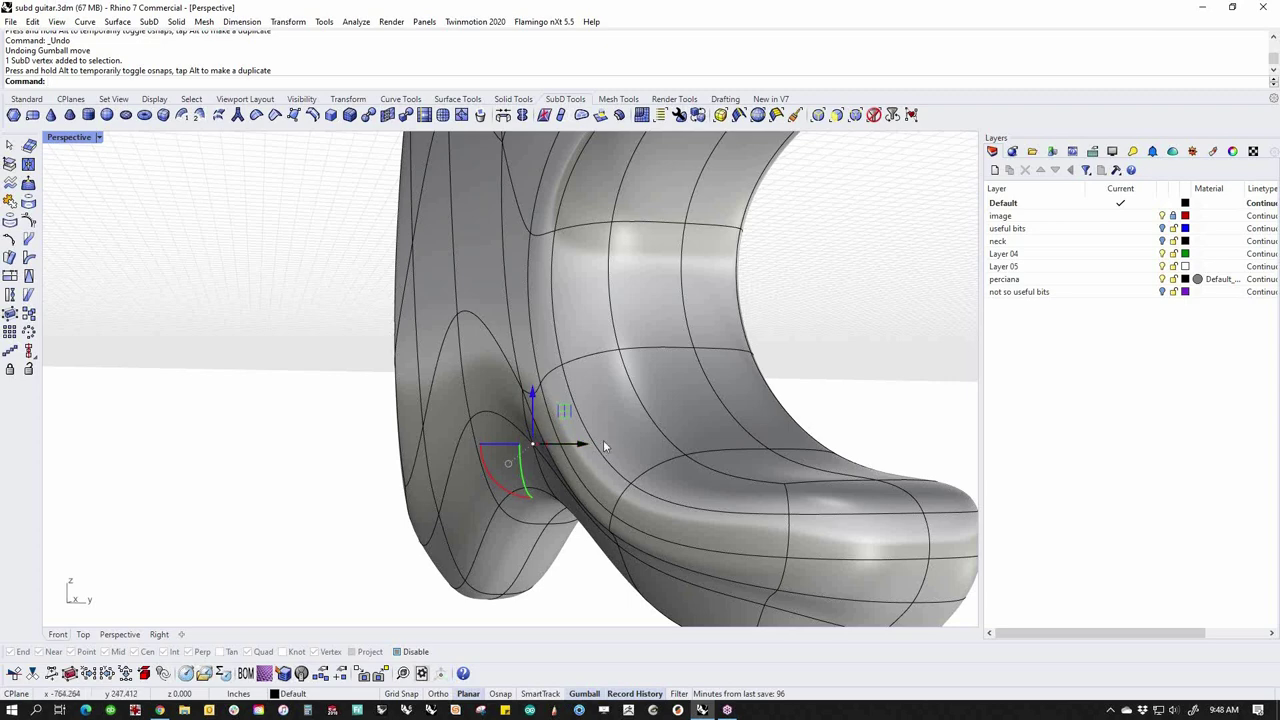
Try repositioning the lower horn's base vertex further within the body's plane, then undo these moves
{"action": "right_click_drag", "start_coordinate": [565, 410], "coordinate": [671, 479]}
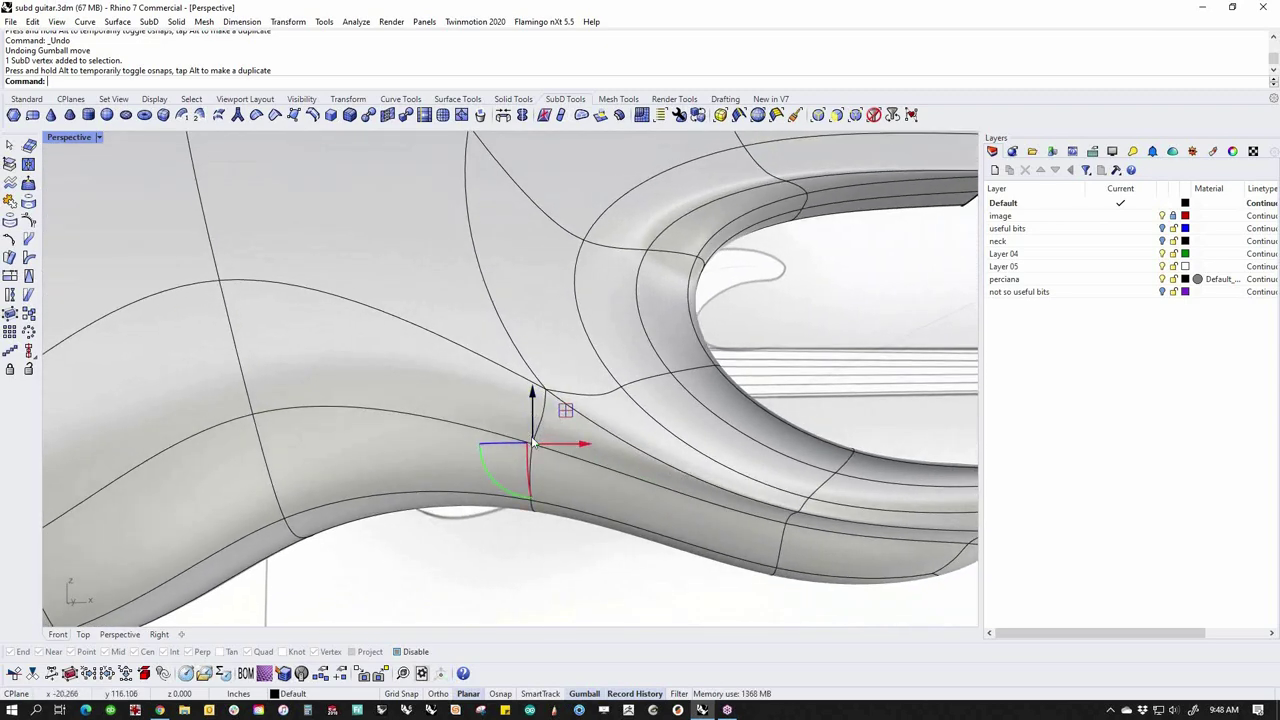
{"action": "right_click_drag", "start_coordinate": [541, 447], "coordinate": [571, 512]}
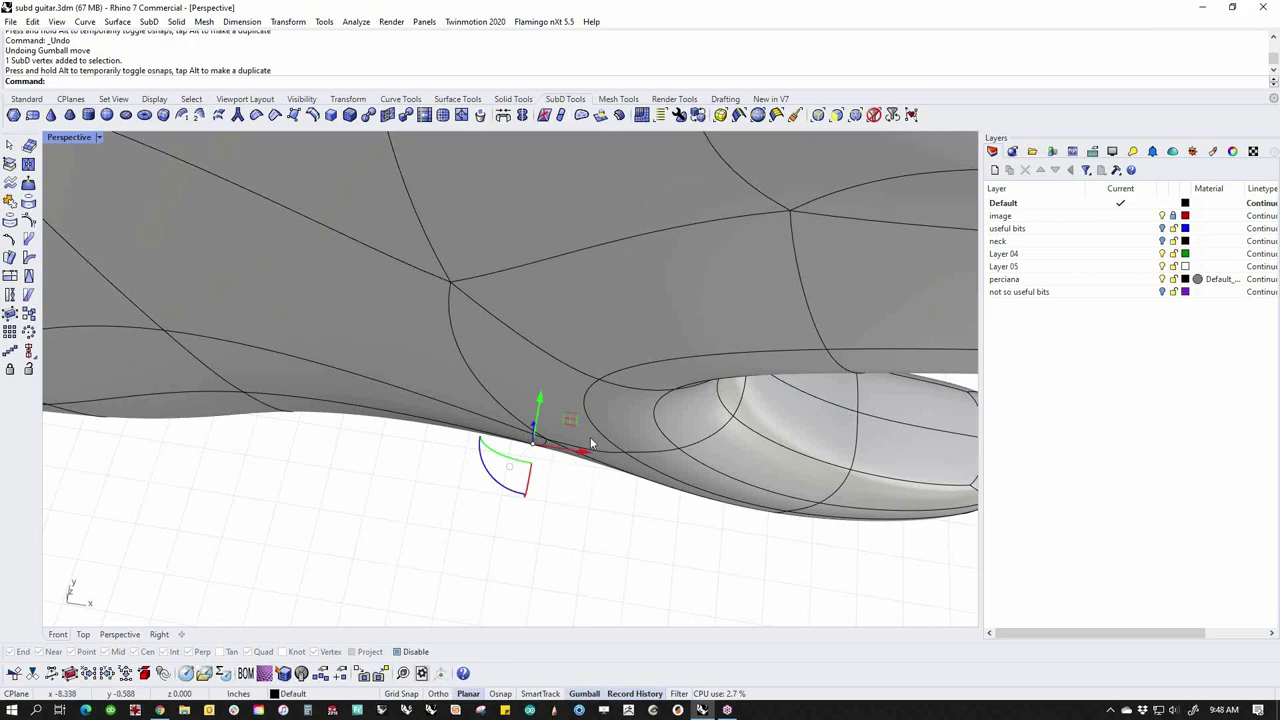
{"action": "right_click_drag", "start_coordinate": [589, 522], "coordinate": [486, 499]}
{"action": "left_click_drag", "start_coordinate": [587, 367], "coordinate": [550, 432]}
{"action": "right_click_drag", "start_coordinate": [400, 428], "coordinate": [573, 421]}
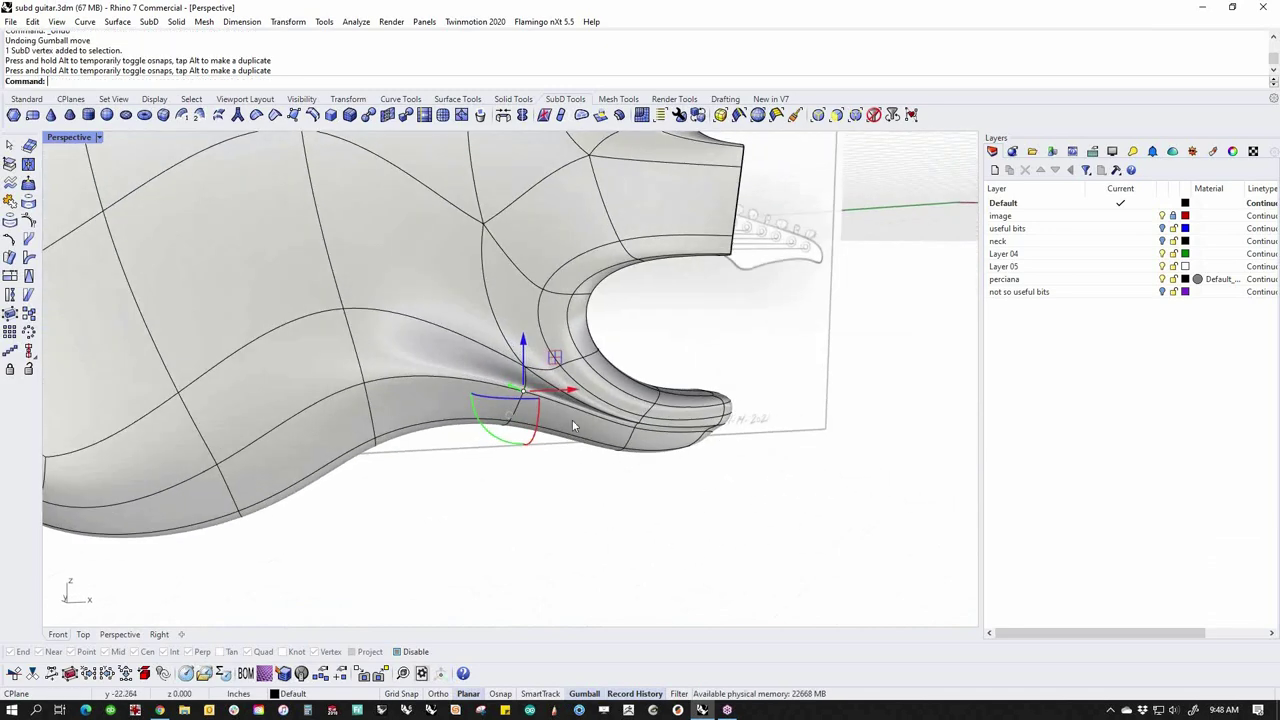
{"action": "left_click_drag", "start_coordinate": [568, 393], "coordinate": [595, 489]}
{"action": "key", "text": "ctrl+z"}
{"action": "right_click_drag", "start_coordinate": [640, 523], "coordinate": [500, 534]}
{"action": "key", "text": "ctrl+z"}
Nudge the side-loop vertices beneath the lower horn's tip to remove the kink between the loops
{"action": "right_click_drag", "start_coordinate": [557, 500], "coordinate": [627, 473]}
{"action": "scroll", "coordinate": [770, 472], "scroll_direction": "up", "scroll_amount": 5}
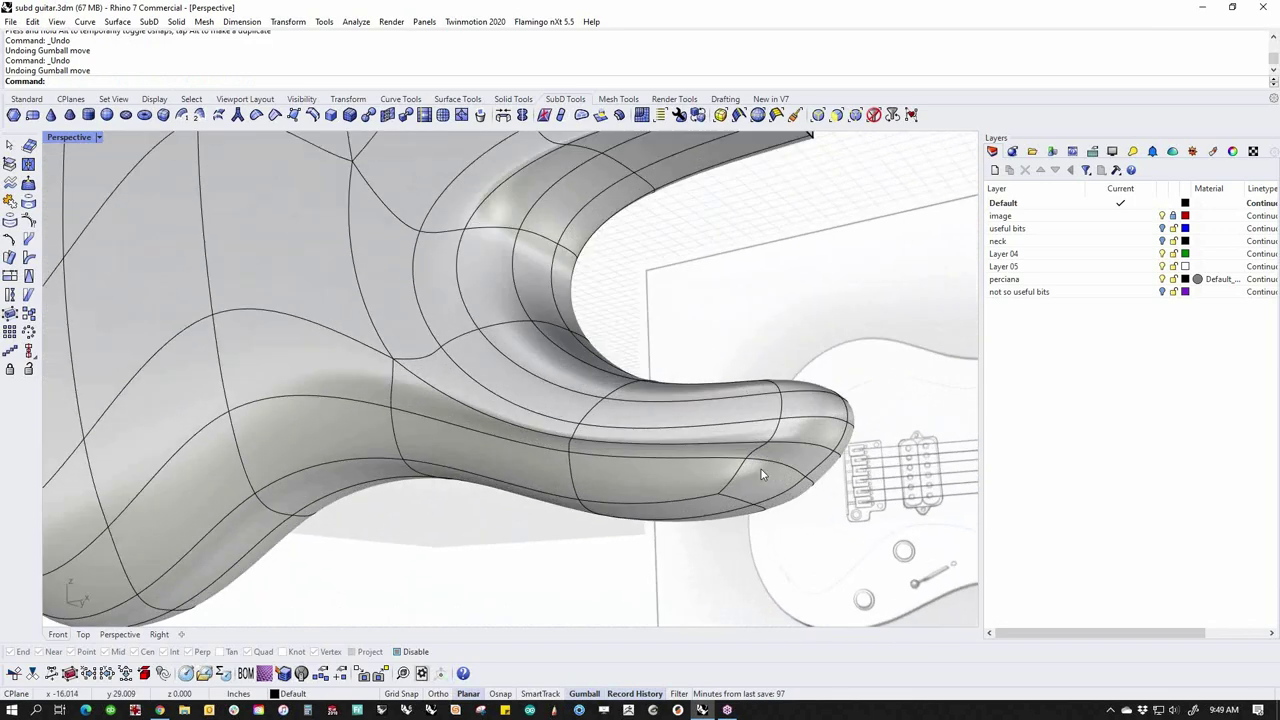
{"action": "right_click_drag", "start_coordinate": [778, 478], "coordinate": [820, 516]}
{"action": "left_click_drag", "start_coordinate": [746, 460], "coordinate": [765, 468]}
{"action": "right_click_drag", "start_coordinate": [814, 523], "coordinate": [318, 458]}
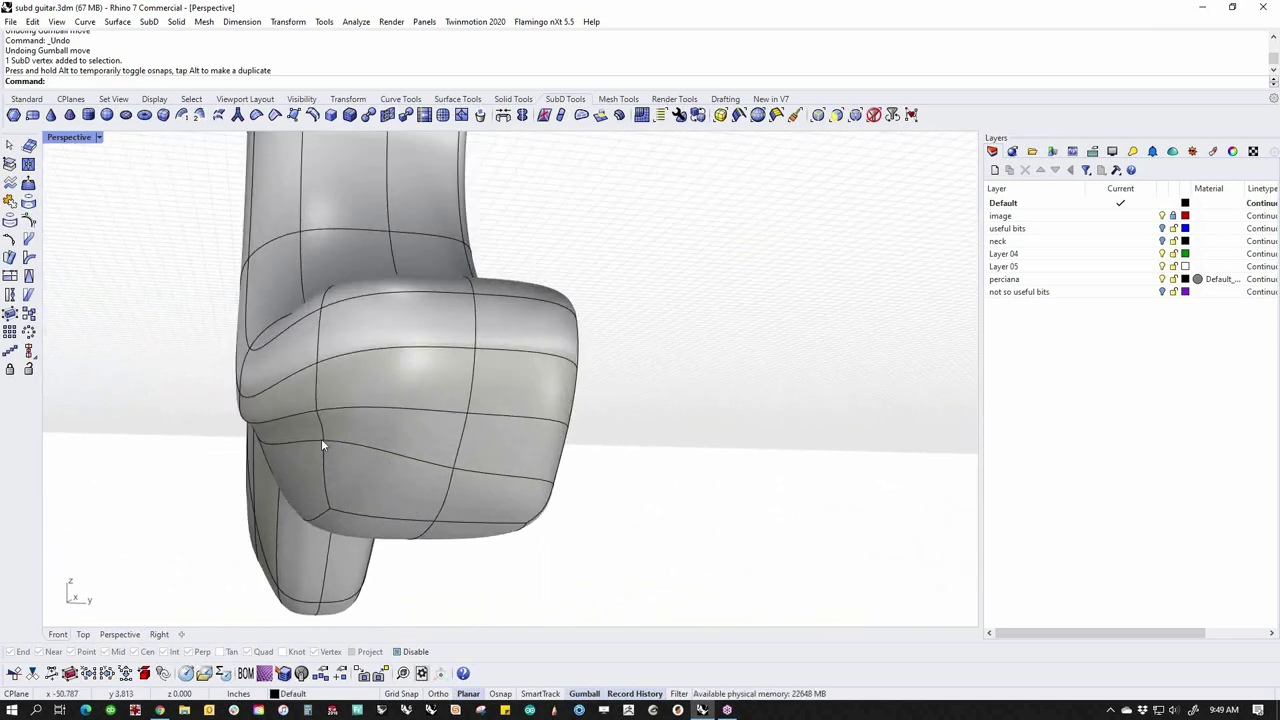
{"action": "left_click", "coordinate": [322, 440]}
{"action": "left_click_drag", "start_coordinate": [342, 441], "coordinate": [341, 447]}
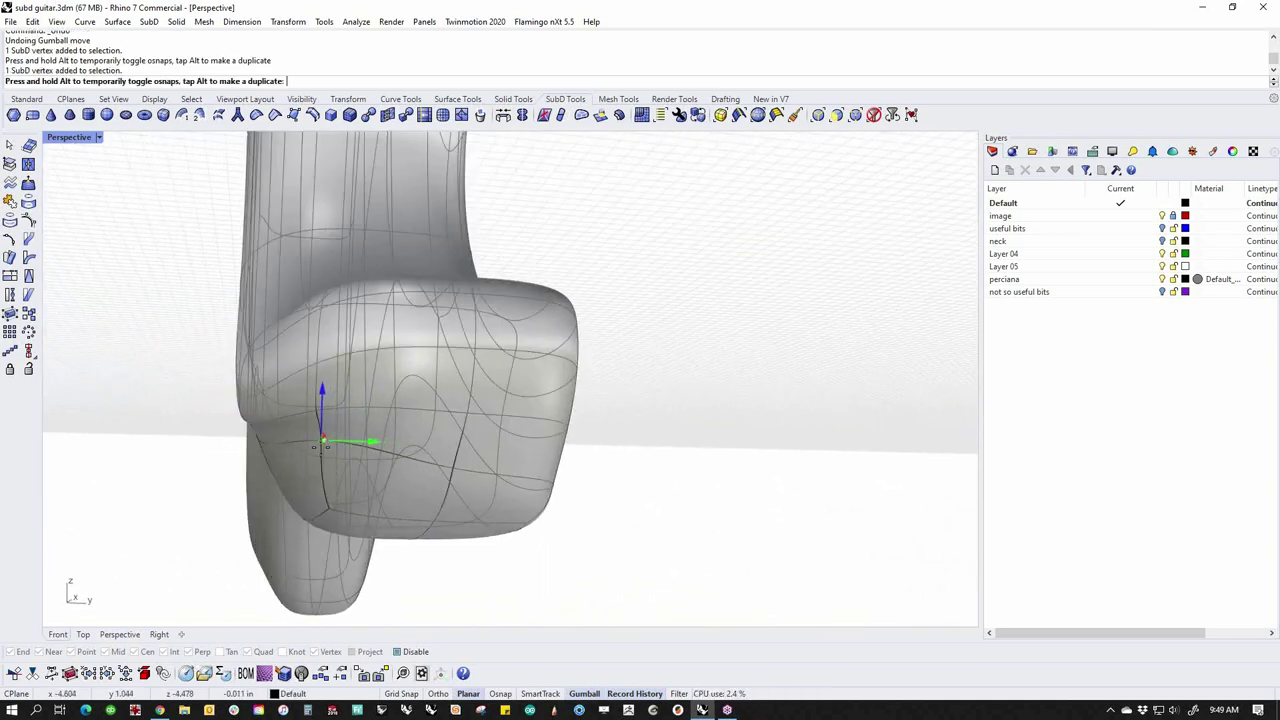
{"action": "left_click_drag", "start_coordinate": [315, 449], "coordinate": [316, 450]}
Move the edge-loop vertex on top of the upper horn's base downward to round the edge
{"action": "right_click_drag", "start_coordinate": [637, 463], "coordinate": [549, 417]}
{"action": "scroll", "coordinate": [497, 336], "scroll_direction": "up", "scroll_amount": 5}
{"action": "left_click", "coordinate": [458, 305], "text": "ctrl+shift"}
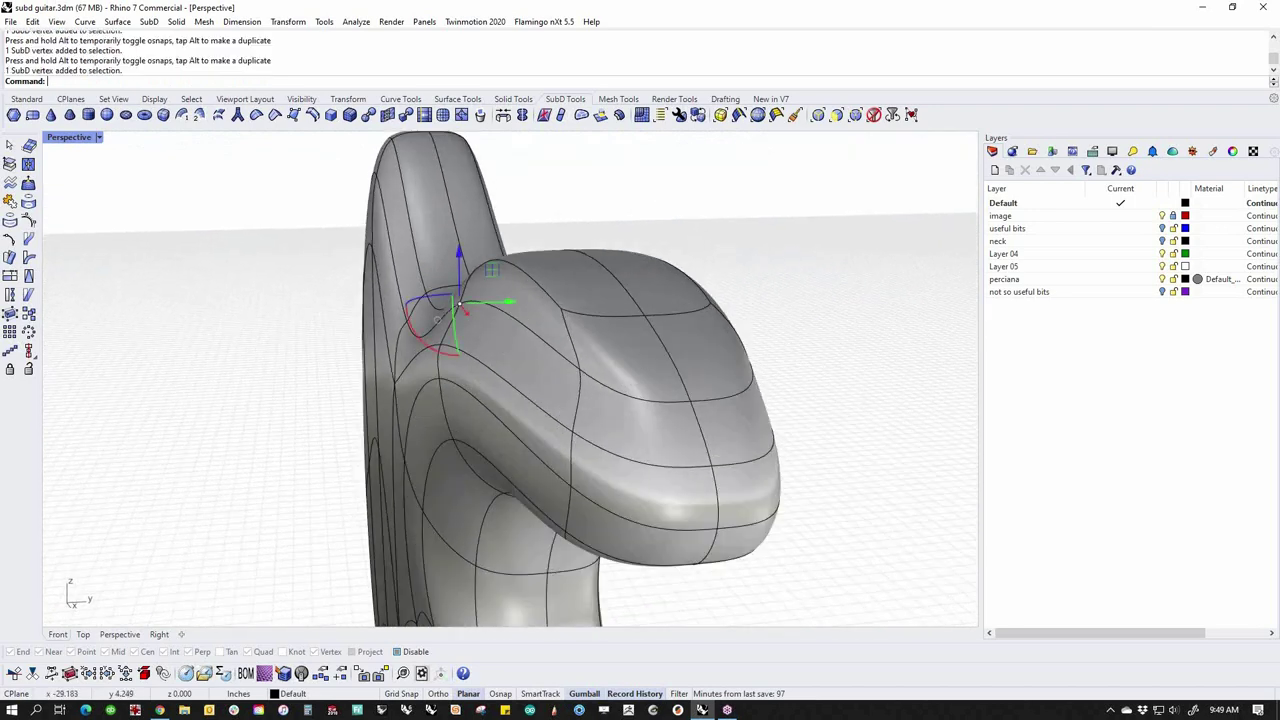
{"action": "left_click_drag", "start_coordinate": [459, 256], "coordinate": [458, 302]}
{"action": "right_click_drag", "start_coordinate": [545, 300], "coordinate": [574, 416]}
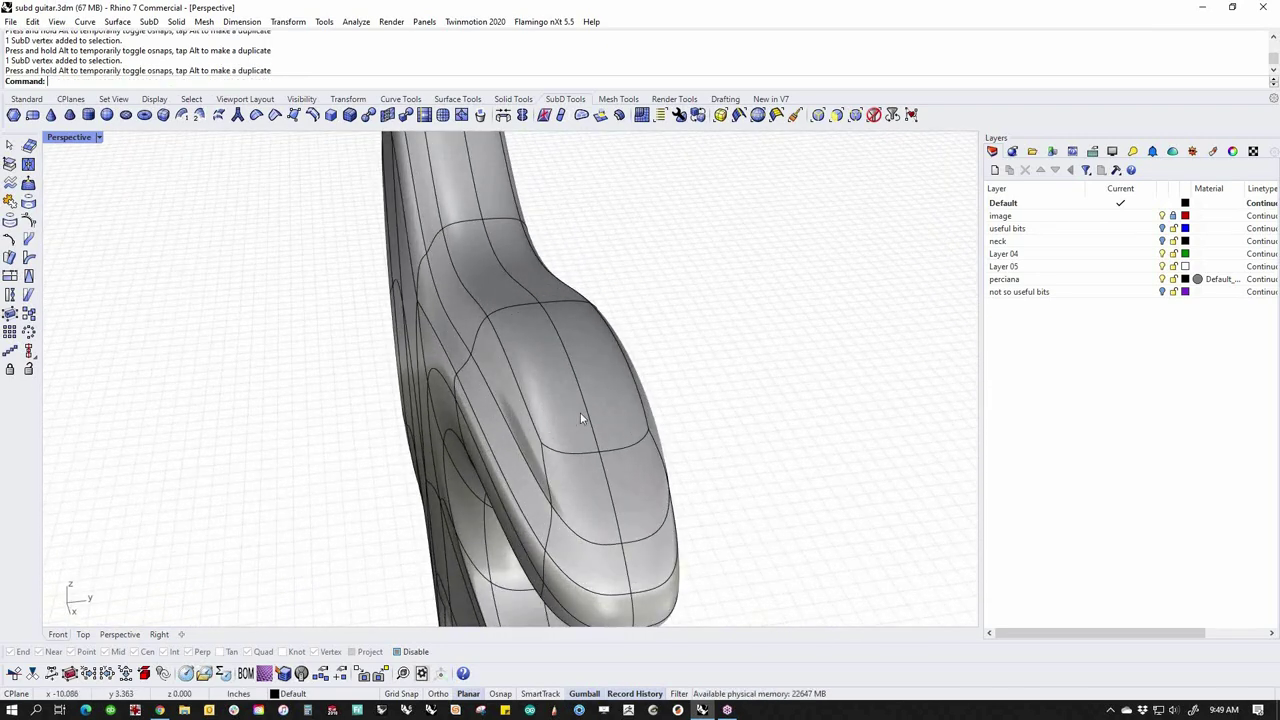
Try inserting an edge loop beside the body's side loop, then undo the insertion
{"action": "double_click", "coordinate": [592, 421]}
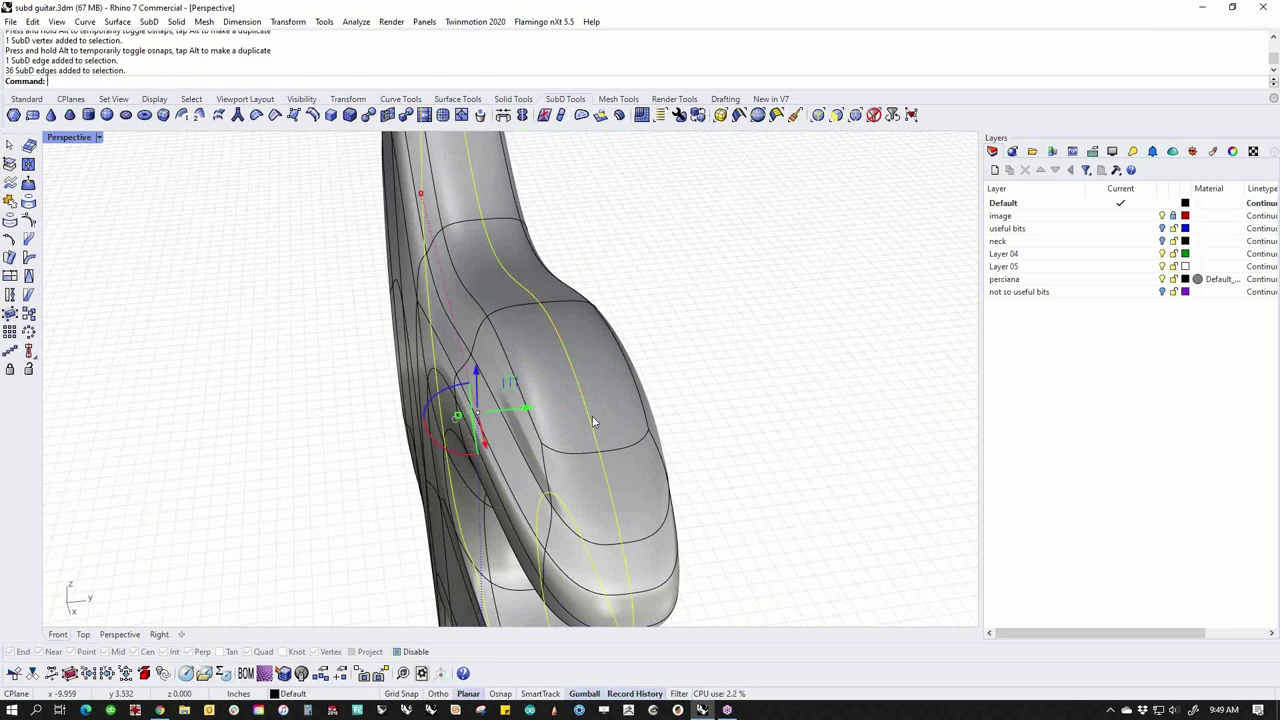
{"action": "left_click", "coordinate": [312, 114]}
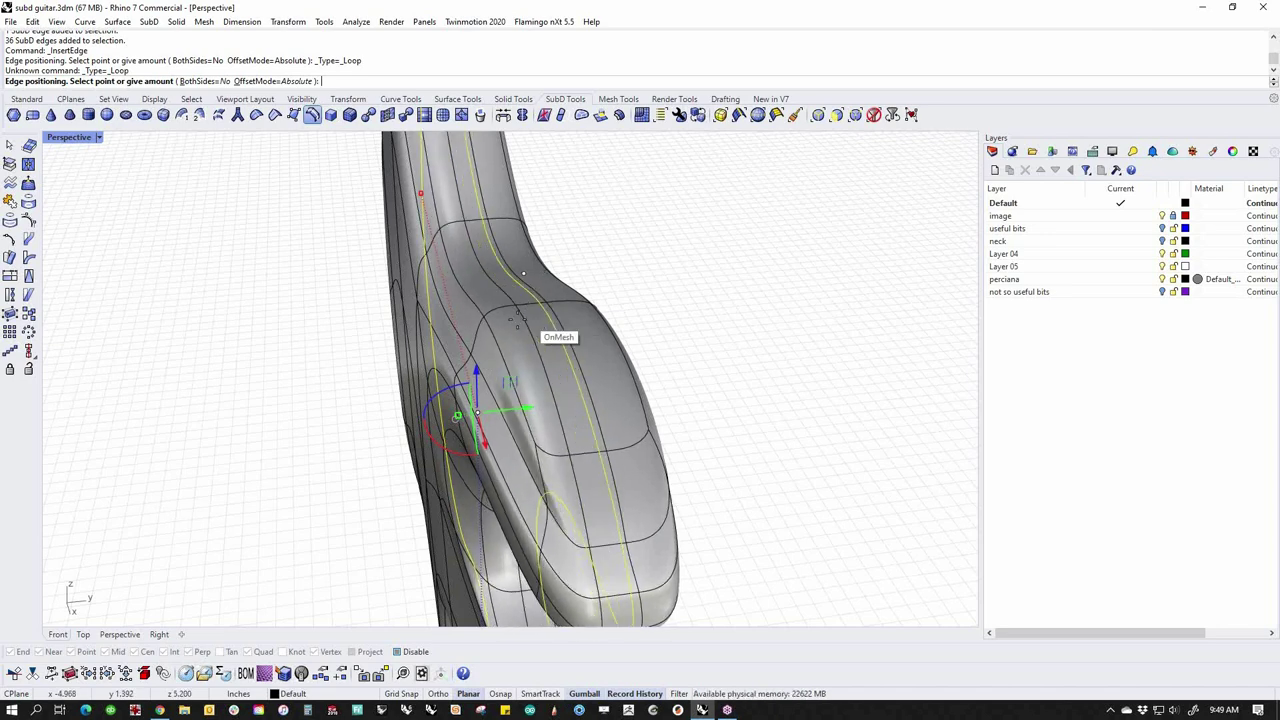
{"action": "key", "text": "Escape"}
{"action": "key", "text": "ctrl+z"}
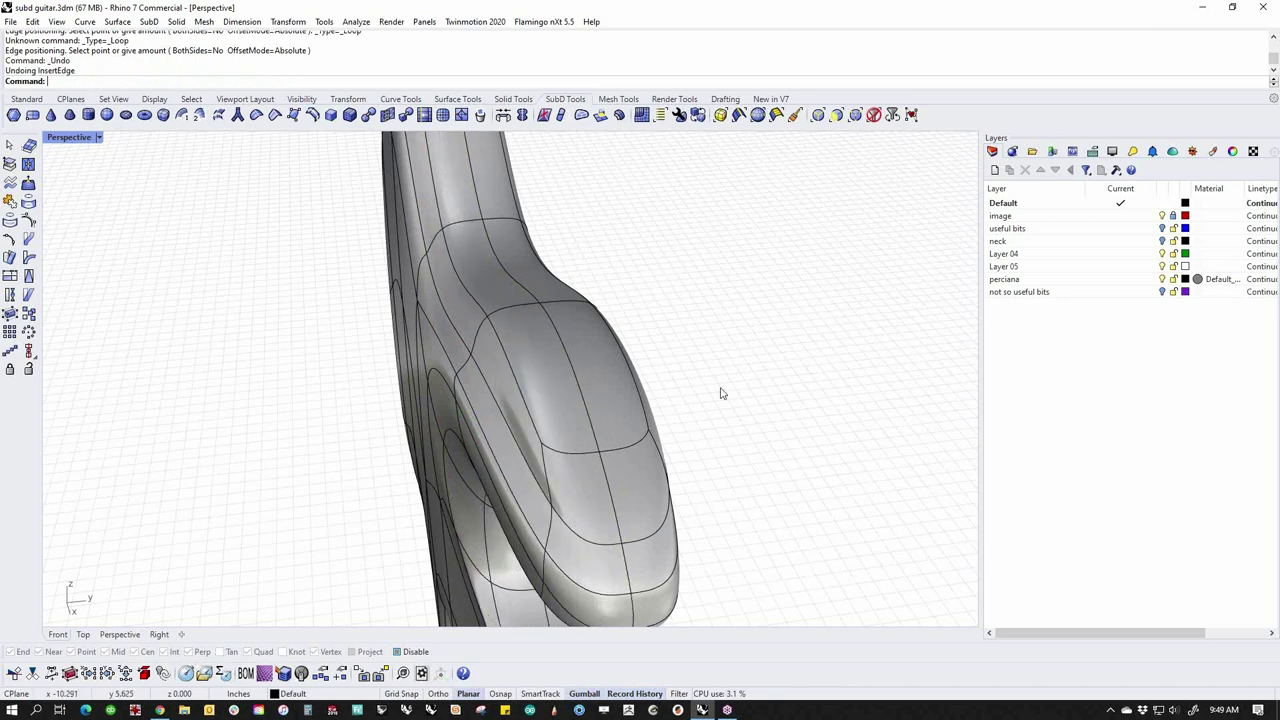
Slide the whole side edge loop slightly across the body's thickness using the Slide command
{"action": "double_click", "coordinate": [589, 427]}
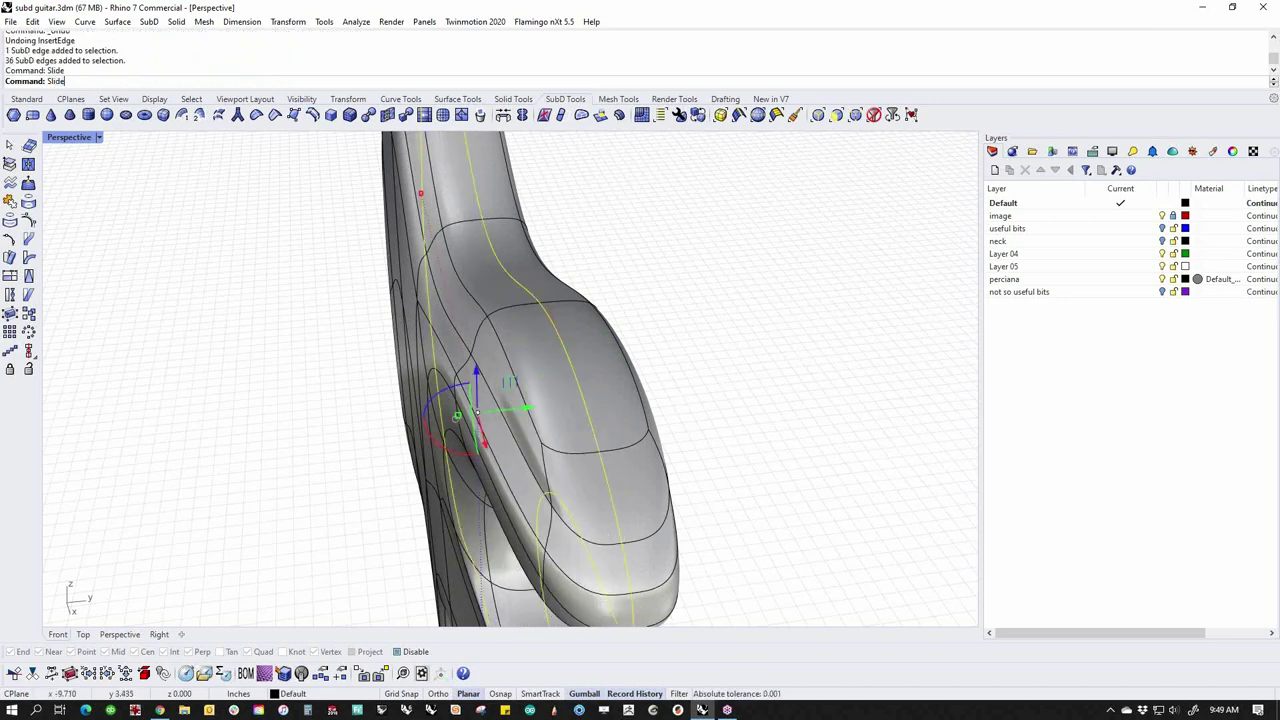
{"action": "key", "text": "Return"}
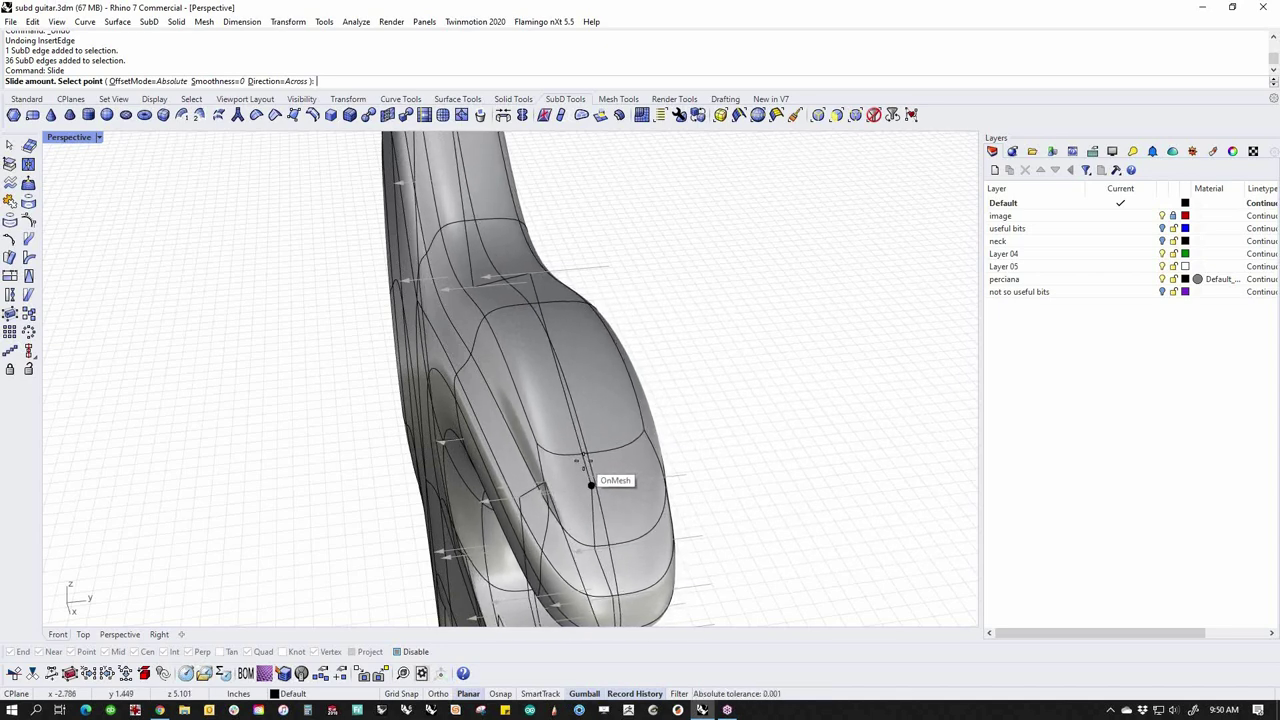
{"action": "left_click", "coordinate": [591, 484]}
Try scaling the side edge loop around the body, then undo the scale
{"action": "right_click_drag", "start_coordinate": [674, 478], "coordinate": [533, 430]}
{"action": "double_click", "coordinate": [677, 457]}
{"action": "right_click_drag", "start_coordinate": [677, 457], "coordinate": [567, 401]}
{"action": "scroll", "coordinate": [470, 436], "scroll_direction": "down", "scroll_amount": 6}
{"action": "left_click_drag", "start_coordinate": [526, 548], "coordinate": [517, 545]}
{"action": "right_click_drag", "start_coordinate": [757, 515], "coordinate": [577, 220]}
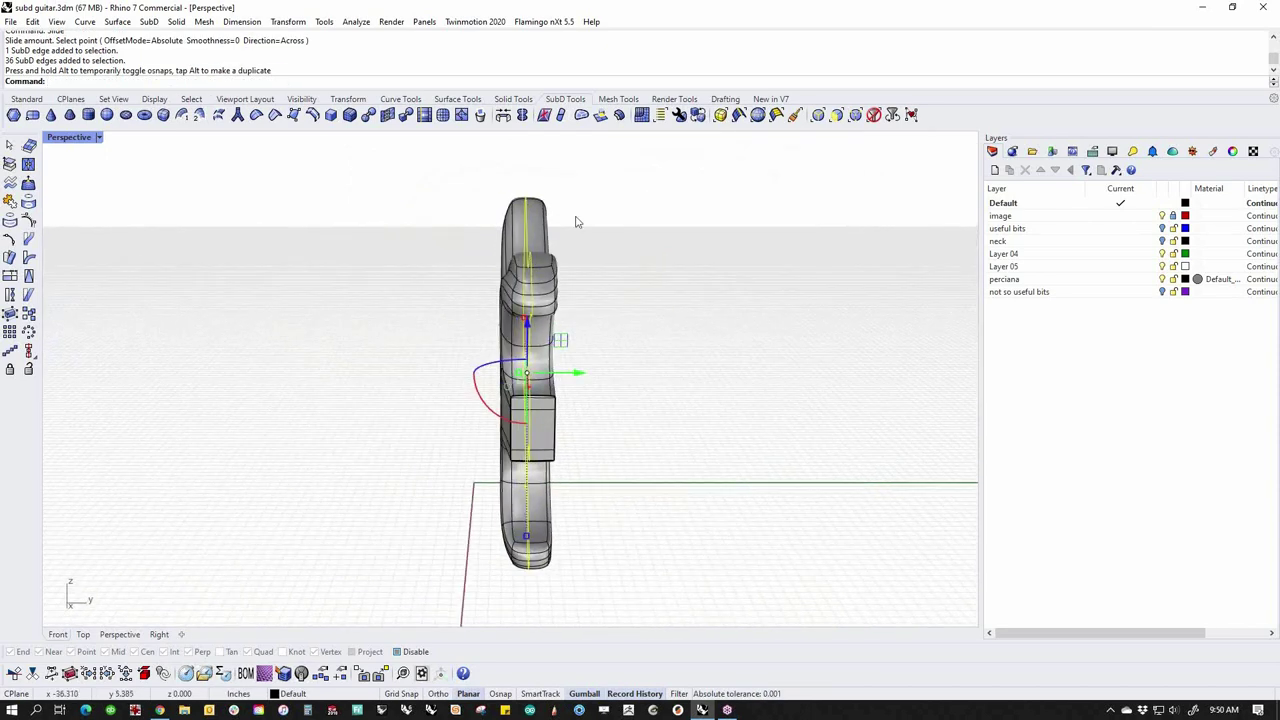
{"action": "scroll", "coordinate": [556, 178], "scroll_direction": "up", "scroll_amount": 6}
{"action": "right_click_drag", "start_coordinate": [565, 378], "coordinate": [830, 335]}
{"action": "key", "text": "ctrl+z"}
Nudge the two adjoining side-loop edge segments that run along the upper bout
{"action": "scroll", "coordinate": [525, 263], "scroll_direction": "up", "scroll_amount": 4}
{"action": "left_click", "coordinate": [525, 262], "text": "ctrl+shift"}
{"action": "left_click", "coordinate": [437, 256], "text": "shift"}
{"action": "right_click_drag", "start_coordinate": [437, 256], "coordinate": [507, 279]}
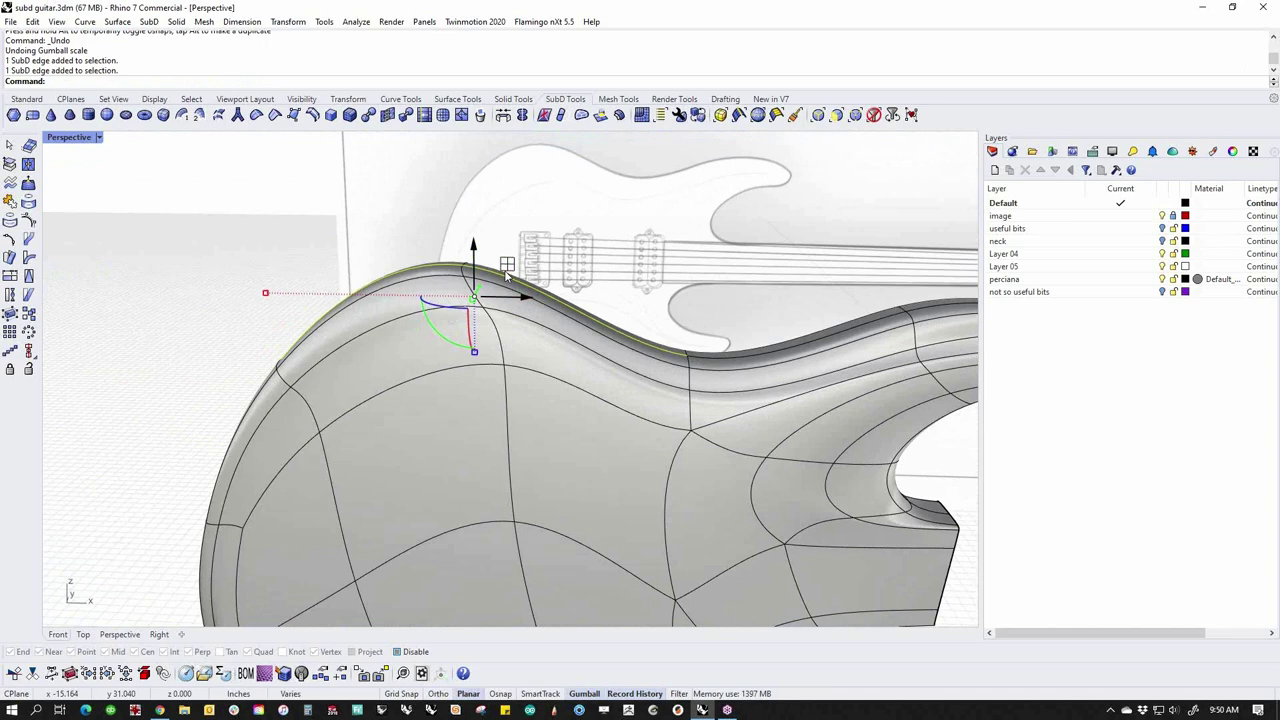
{"action": "left_click_drag", "start_coordinate": [474, 247], "coordinate": [465, 297]}
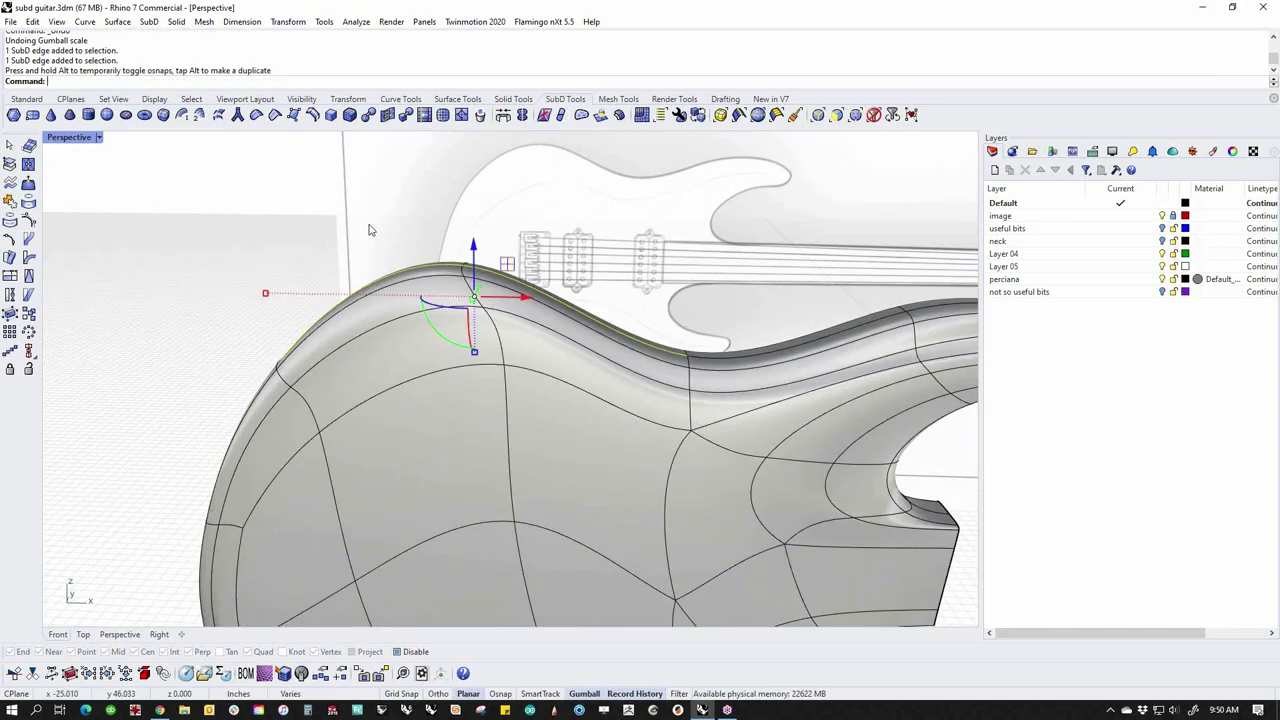
{"action": "left_click", "coordinate": [370, 229]}
Shift two side-loop edge segments on the upper bout's rim across its thickness, away from the front face
{"action": "scroll", "coordinate": [370, 280], "scroll_direction": "down", "scroll_amount": 4}
{"action": "right_click_drag", "start_coordinate": [371, 318], "coordinate": [534, 290]}
{"action": "scroll", "coordinate": [515, 347], "scroll_direction": "up", "scroll_amount": 2}
{"action": "left_click", "coordinate": [488, 268]}
{"action": "left_click_drag", "start_coordinate": [443, 318], "coordinate": [385, 316]}
{"action": "left_click", "coordinate": [305, 303]}
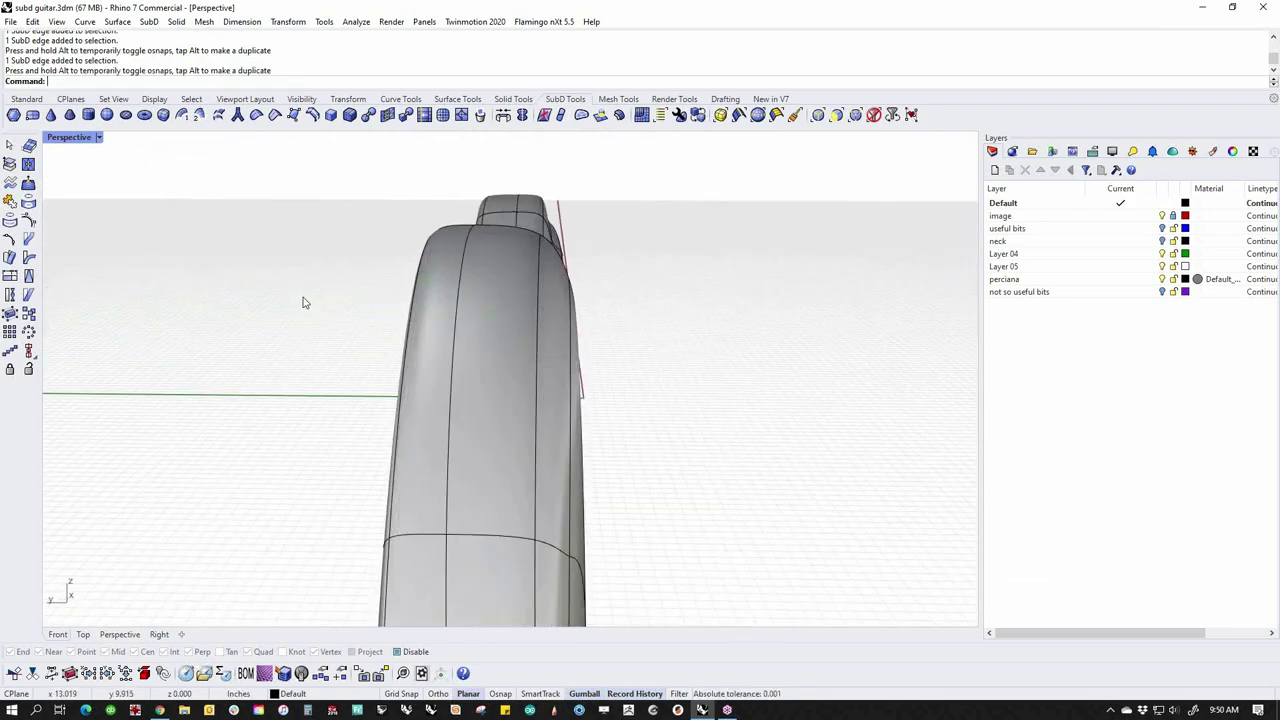
{"action": "left_click", "coordinate": [539, 316]}
{"action": "left_click_drag", "start_coordinate": [505, 288], "coordinate": [446, 278]}
{"action": "left_click", "coordinate": [706, 325]}
Move the edge segments bordering the front face on the upper bout about 0.5 in across the thickness, away from that face
{"action": "mouse_move", "coordinate": [607, 372]}
{"action": "right_mouse_down"}
{"action": "mouse_move", "coordinate": [400, 385]}
{"action": "mouse_move", "coordinate": [572, 364]}
{"action": "right_mouse_up"}
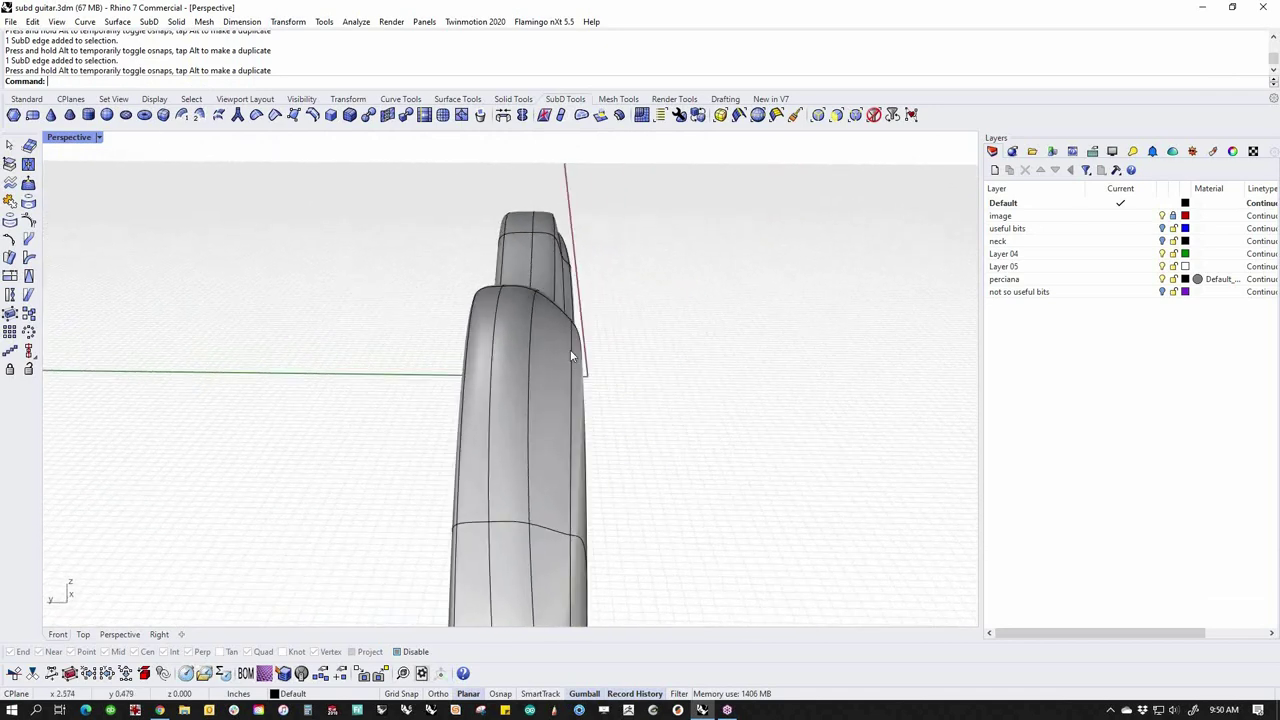
{"action": "left_click", "coordinate": [572, 356], "text": "ctrl+shift"}
{"action": "left_click_drag", "start_coordinate": [529, 393], "coordinate": [479, 392]}
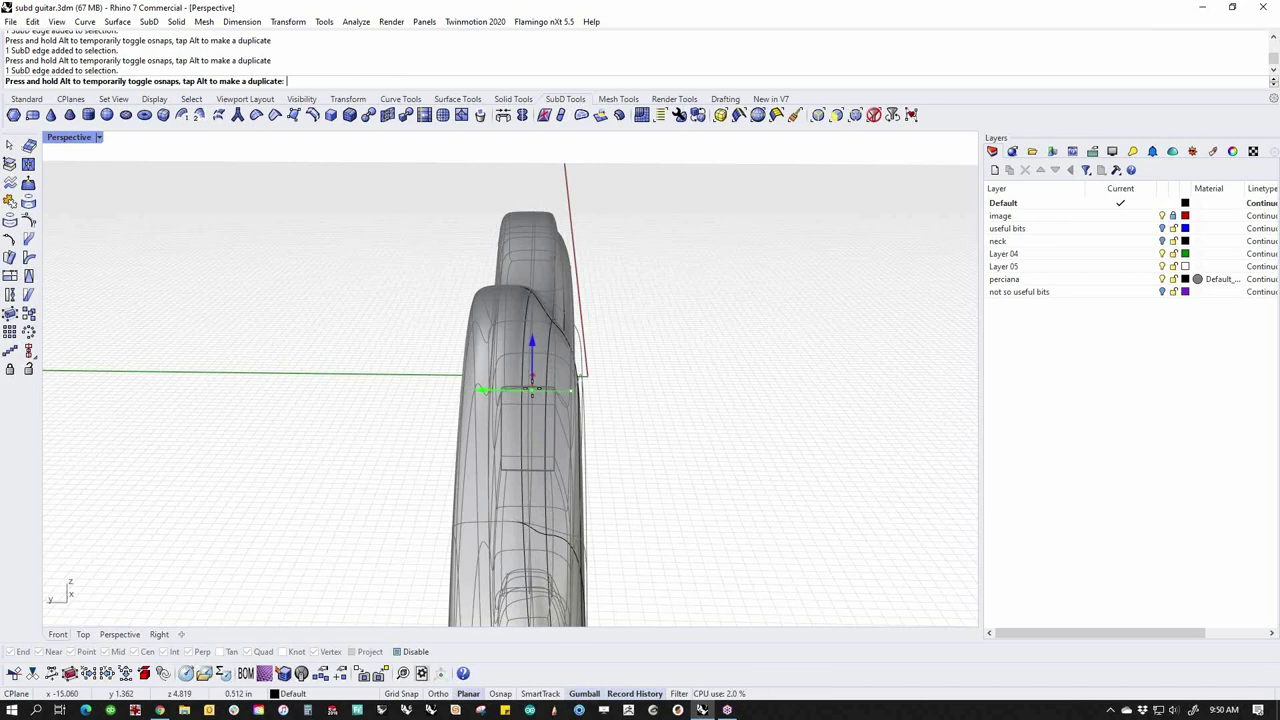
{"action": "left_click_drag", "start_coordinate": [480, 390], "coordinate": [482, 390]}
{"action": "left_click", "coordinate": [711, 397]}
{"action": "right_click_drag", "start_coordinate": [711, 397], "coordinate": [520, 421]}
{"action": "left_click", "coordinate": [545, 418], "text": "ctrl+shift"}
{"action": "left_click", "coordinate": [558, 372], "text": "ctrl+shift"}
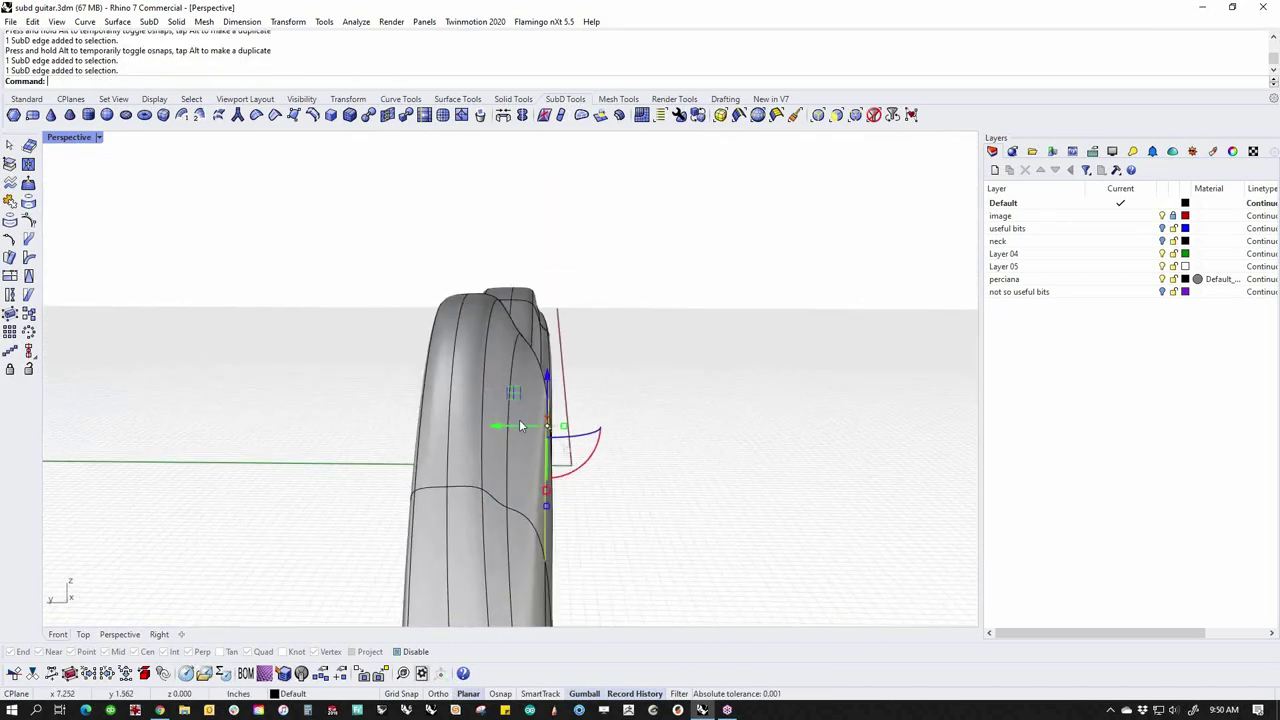
{"action": "left_click_drag", "start_coordinate": [502, 430], "coordinate": [465, 430]}
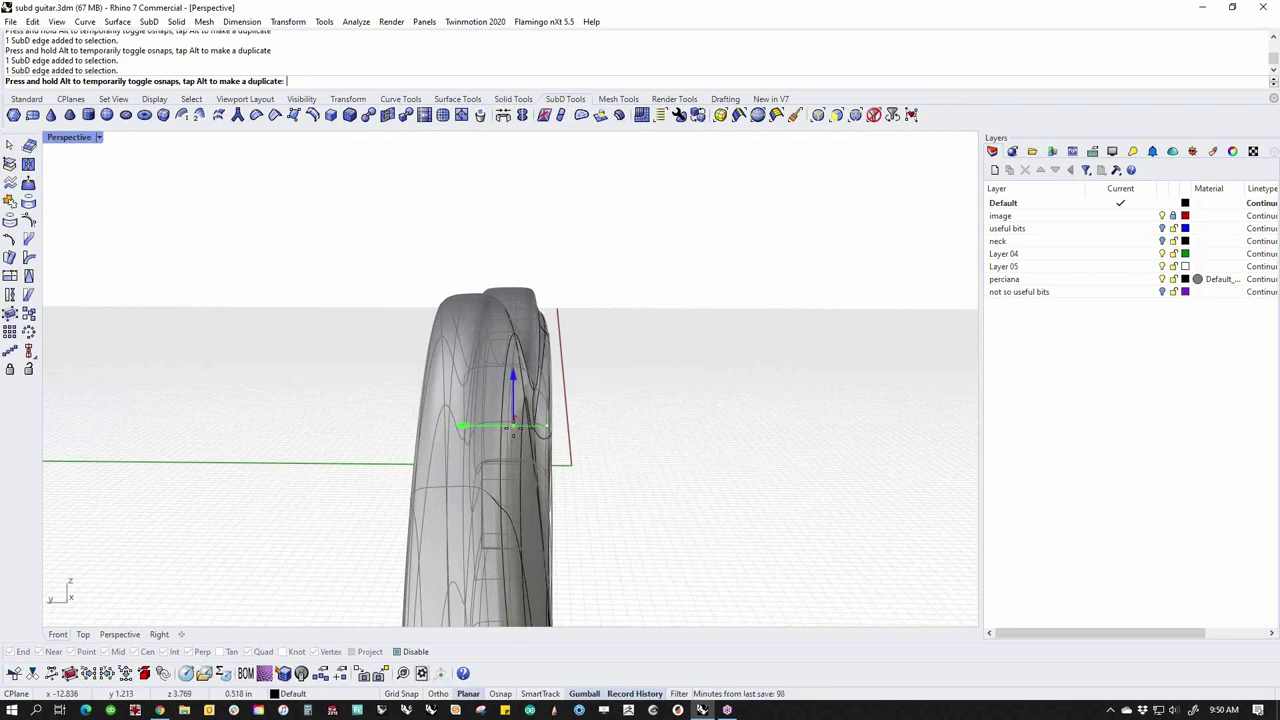
{"action": "left_click_drag", "start_coordinate": [512, 428], "coordinate": [512, 428]}
Switch the SubD to flat display and move the crowded front-face loop vertex near the upper bout's peak outward
{"action": "right_click_drag", "start_coordinate": [632, 389], "coordinate": [484, 496]}
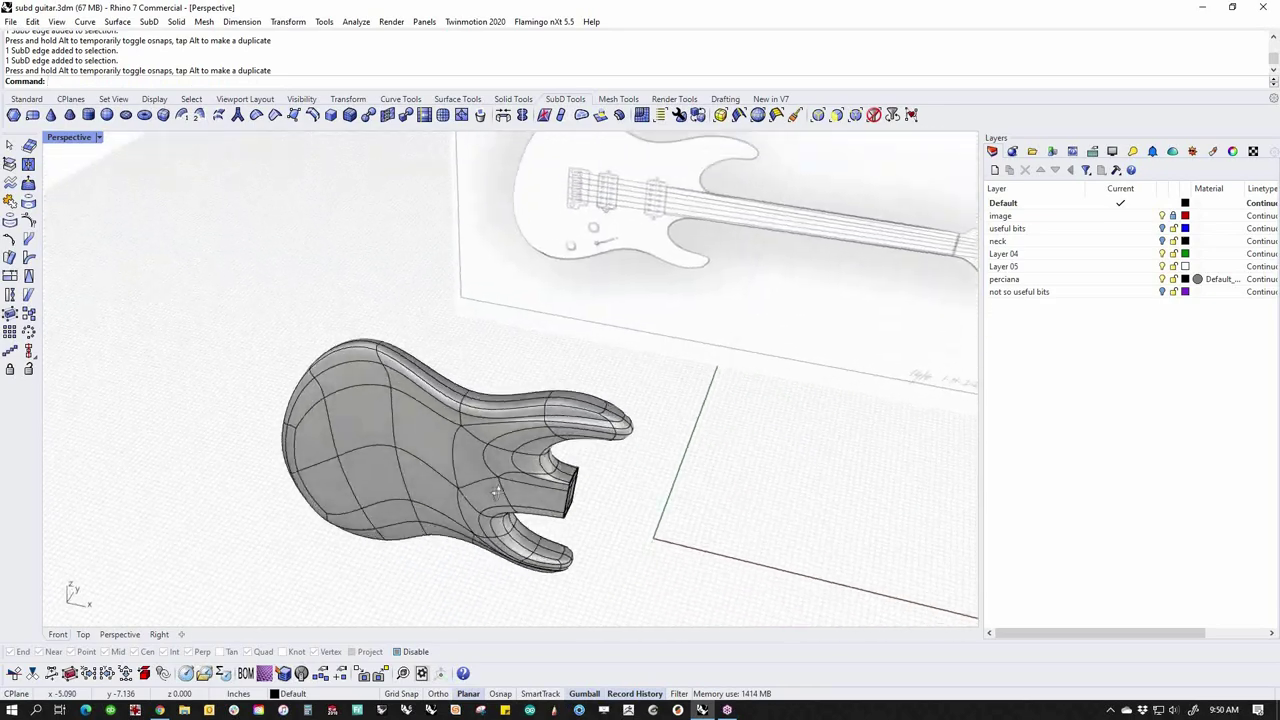
{"action": "scroll", "coordinate": [408, 346], "scroll_direction": "up", "scroll_amount": 7}
{"action": "right_click_drag", "start_coordinate": [408, 346], "coordinate": [632, 424]}
{"action": "key", "text": "Tab"}
{"action": "scroll", "coordinate": [497, 312], "scroll_direction": "up", "scroll_amount": 7}
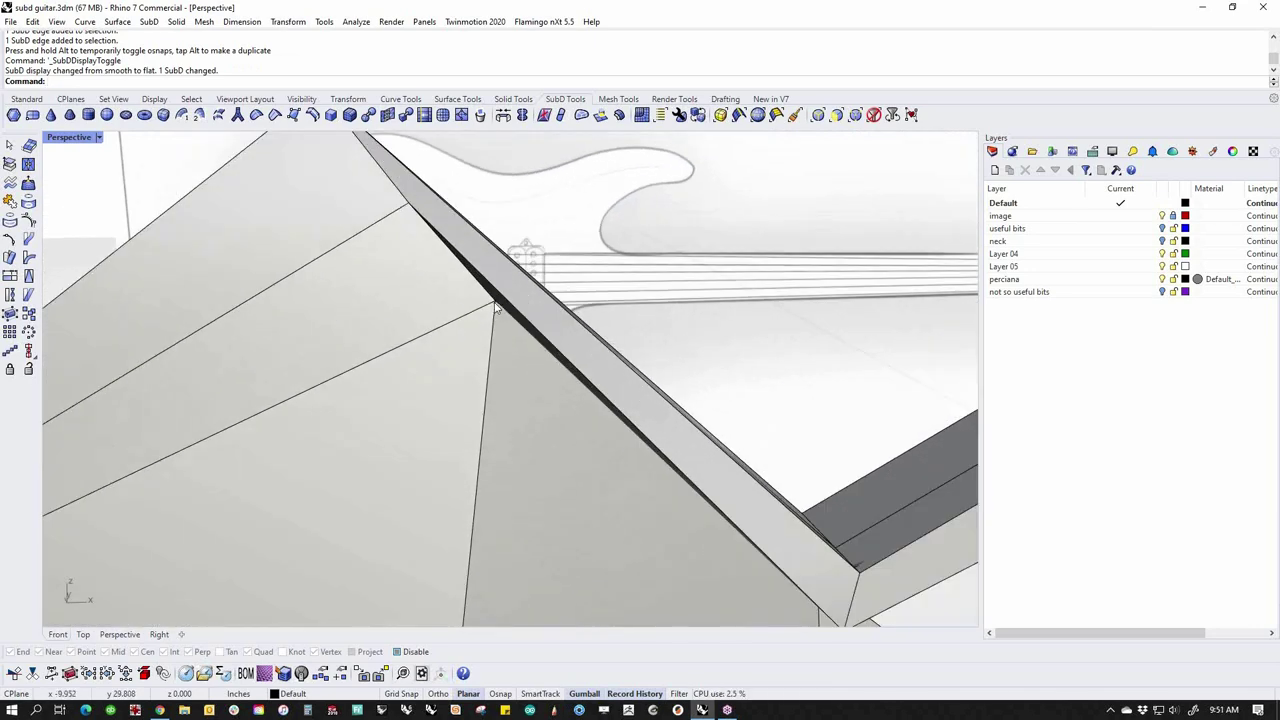
{"action": "left_click", "coordinate": [495, 302], "text": "ctrl+shift"}
{"action": "left_click_drag", "start_coordinate": [527, 266], "coordinate": [484, 244]}
{"action": "left_click", "coordinate": [641, 274]}
Lower the side-loop vertex at the upper waist by about 0.36 in and adjust its position across the edge
{"action": "right_click_drag", "start_coordinate": [641, 274], "coordinate": [547, 343]}
{"action": "left_click", "coordinate": [574, 346]}
{"action": "left_click_drag", "start_coordinate": [563, 287], "coordinate": [566, 345]}
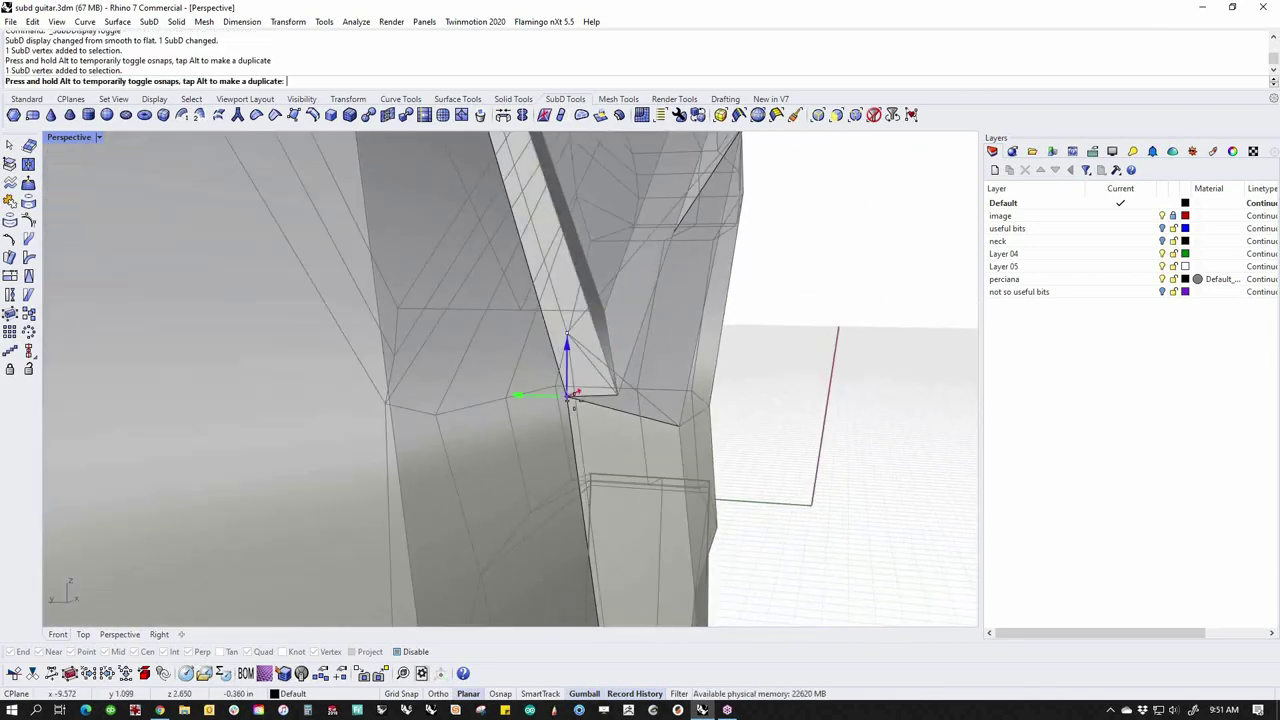
{"action": "left_click_drag", "start_coordinate": [577, 412], "coordinate": [617, 411]}
Shift the neighbouring loop vertex at the upper waist slightly toward the neck
{"action": "scroll", "coordinate": [617, 411], "scroll_direction": "up", "scroll_amount": 10}
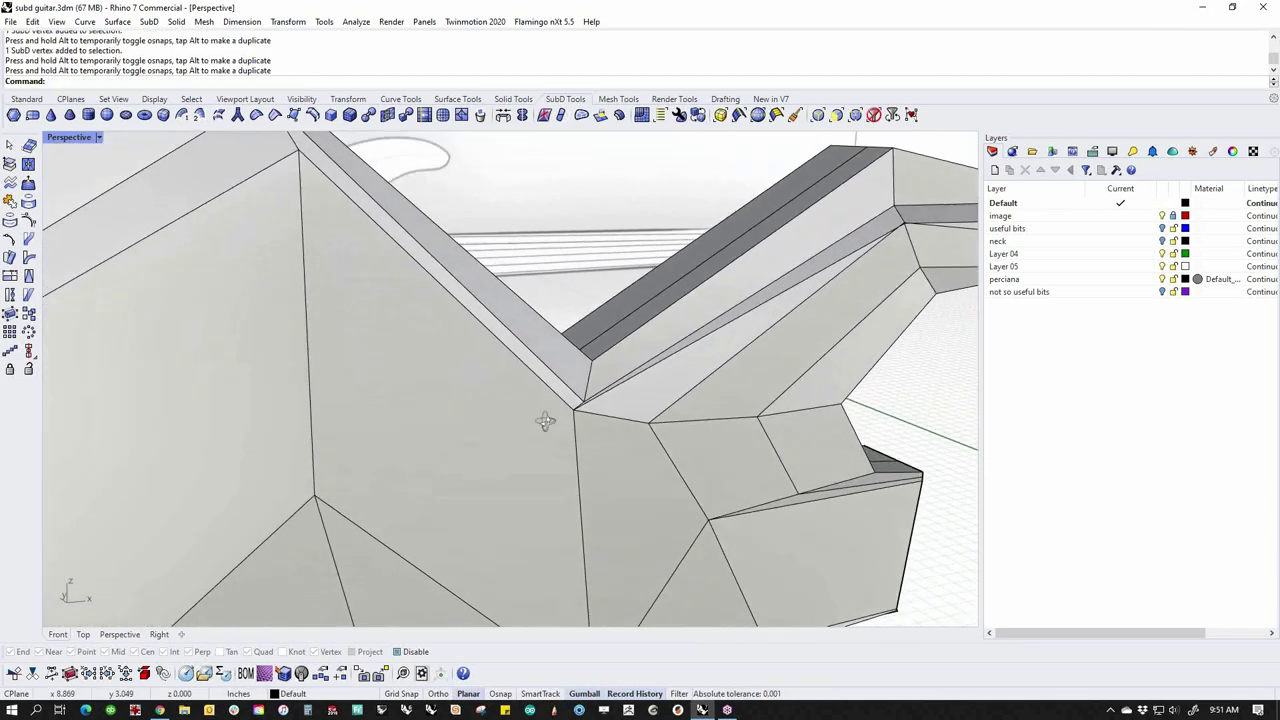
{"action": "scroll", "coordinate": [582, 415], "scroll_direction": "up", "scroll_amount": 2}
{"action": "left_click", "coordinate": [534, 414], "text": "ctrl+shift"}
{"action": "left_click_drag", "start_coordinate": [563, 382], "coordinate": [589, 383]}
{"action": "left_click", "coordinate": [554, 160]}
Raise the overlapping loop vertex at the upper horn's bend and shift it slightly toward the tail
{"action": "scroll", "coordinate": [550, 278], "scroll_direction": "down", "scroll_amount": 6}
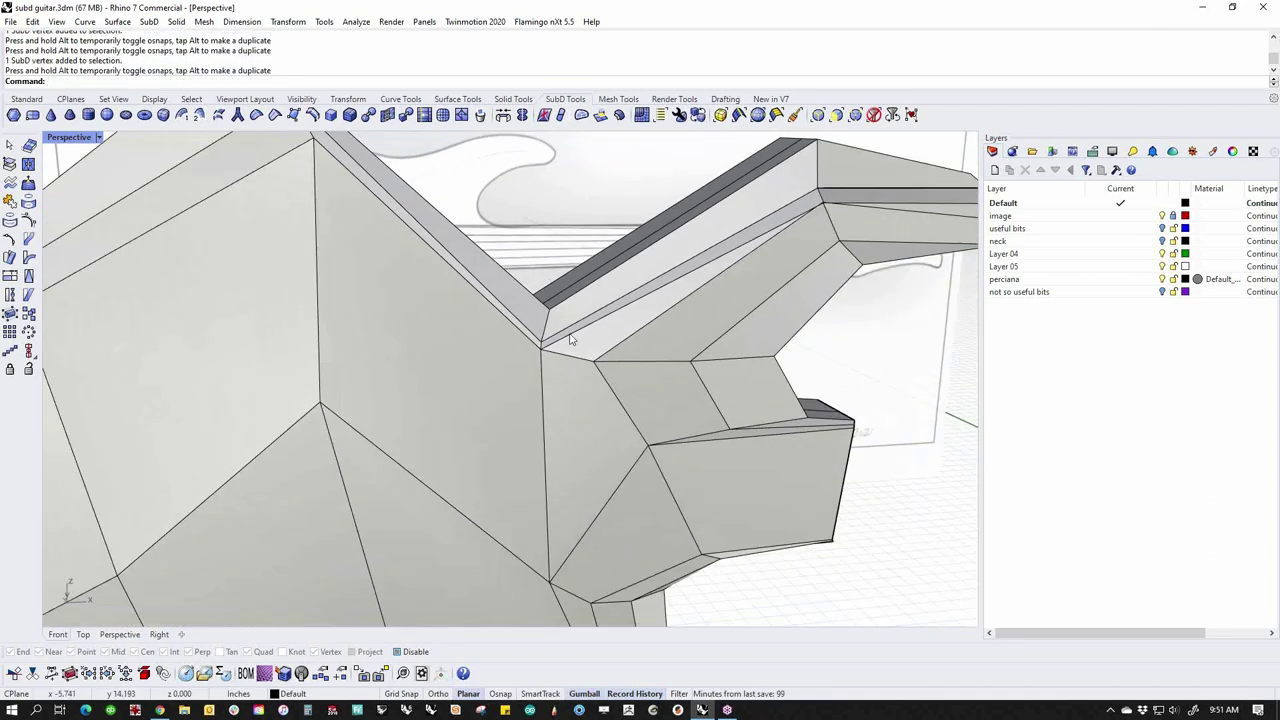
{"action": "right_click_drag", "start_coordinate": [798, 300], "coordinate": [672, 364], "text": "shift"}
{"action": "scroll", "coordinate": [704, 295], "scroll_direction": "up", "scroll_amount": 6}
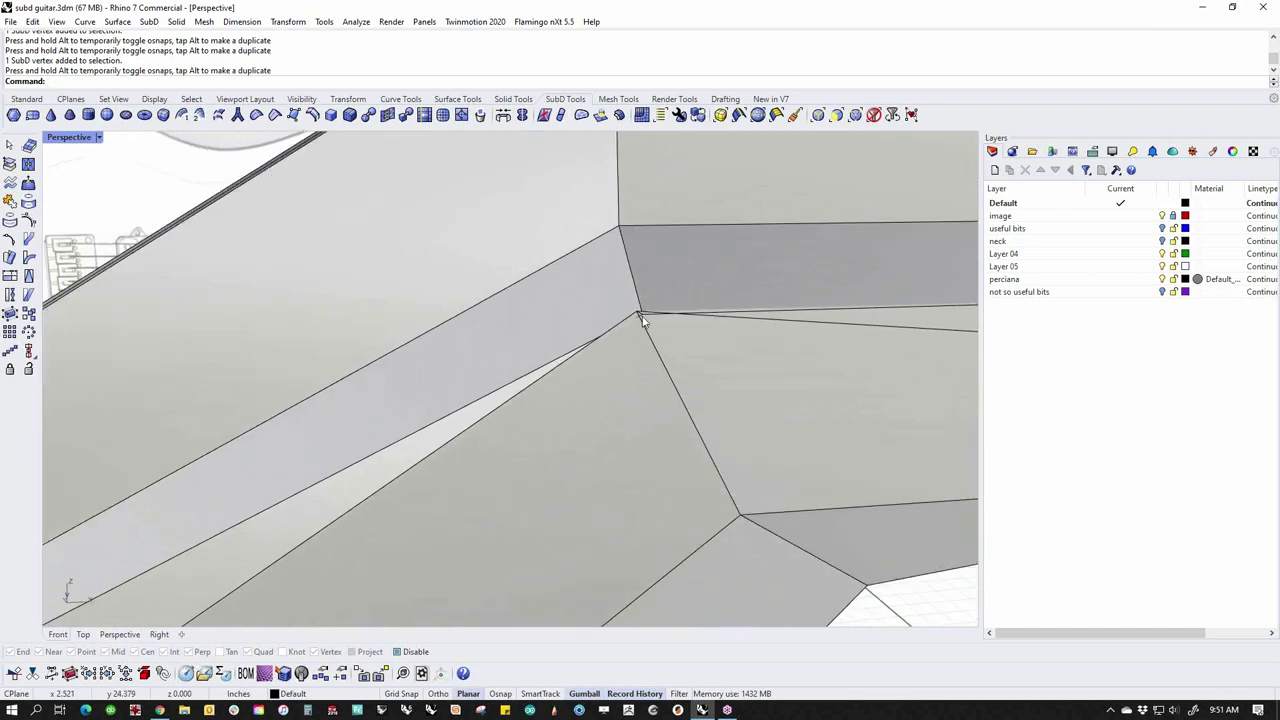
{"action": "left_click", "coordinate": [641, 318]}
{"action": "left_click_drag", "start_coordinate": [645, 273], "coordinate": [645, 231]}
{"action": "mouse_move", "coordinate": [672, 318]}
{"action": "right_mouse_down"}
{"action": "mouse_move", "coordinate": [811, 310]}
{"action": "mouse_move", "coordinate": [677, 297]}
{"action": "right_mouse_up"}
{"action": "mouse_move", "coordinate": [621, 276]}
{"action": "left_mouse_down"}
{"action": "mouse_move", "coordinate": [577, 276]}
{"action": "mouse_move", "coordinate": [604, 276]}
{"action": "left_mouse_up"}
{"action": "left_click", "coordinate": [807, 374]}
{"action": "right_click_drag", "start_coordinate": [808, 380], "coordinate": [356, 362]}
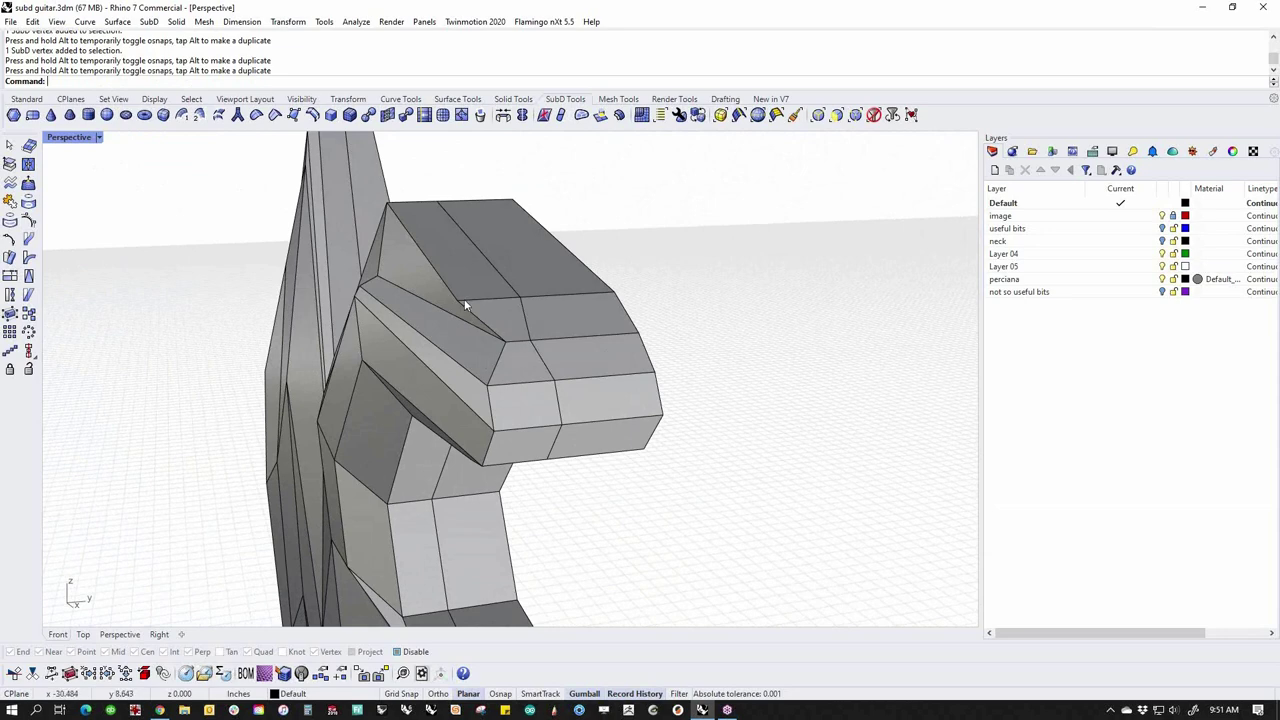
Adjust two side-loop vertices near the upper horn's tip, moving the first about 0.15 in toward the front face
{"action": "scroll", "coordinate": [521, 352], "scroll_direction": "up", "scroll_amount": 3}
{"action": "left_click_drag", "start_coordinate": [477, 349], "coordinate": [455, 349]}
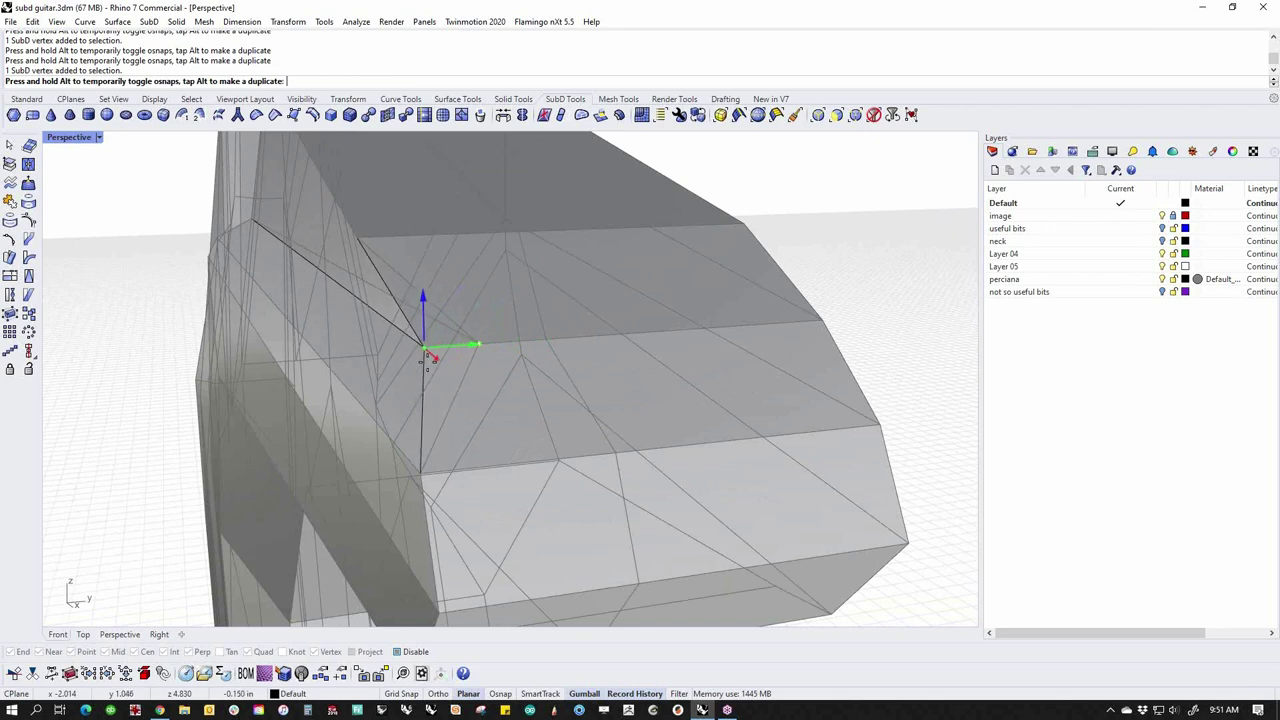
{"action": "left_click_drag", "start_coordinate": [427, 359], "coordinate": [428, 358]}
{"action": "left_click_drag", "start_coordinate": [363, 243], "coordinate": [409, 237]}
{"action": "key", "text": "Escape"}
{"action": "scroll", "coordinate": [720, 250], "scroll_direction": "down", "scroll_amount": 10}
Reposition the crowded front loop vertex at the lower horn's base to separate the side loops
{"action": "right_click_drag", "start_coordinate": [722, 254], "coordinate": [640, 433]}
{"action": "right_click_drag", "start_coordinate": [680, 408], "coordinate": [680, 412]}
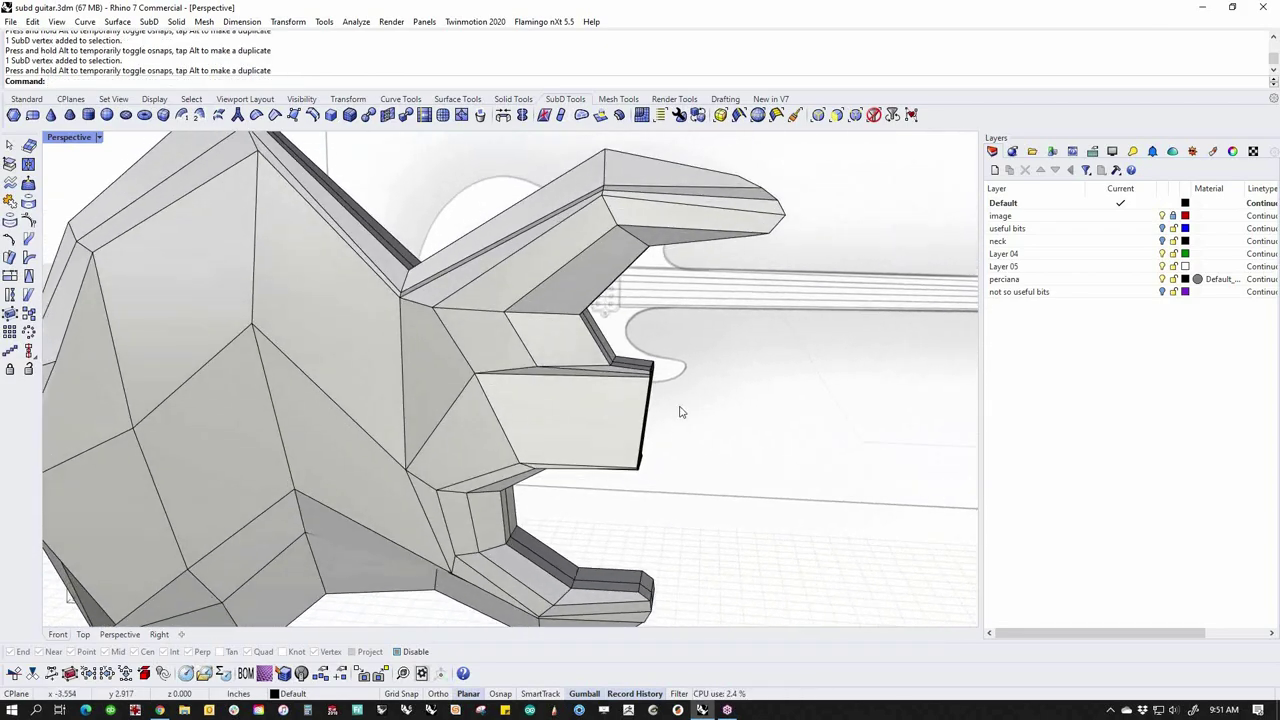
{"action": "scroll", "coordinate": [566, 368], "scroll_direction": "up", "scroll_amount": 7}
{"action": "scroll", "coordinate": [580, 378], "scroll_direction": "down", "scroll_amount": 7}
{"action": "right_click_drag", "start_coordinate": [581, 422], "coordinate": [686, 371], "text": "shift"}
{"action": "scroll", "coordinate": [591, 447], "scroll_direction": "up", "scroll_amount": 2}
{"action": "scroll", "coordinate": [581, 427], "scroll_direction": "down", "scroll_amount": 5}
{"action": "scroll", "coordinate": [617, 457], "scroll_direction": "up", "scroll_amount": 8}
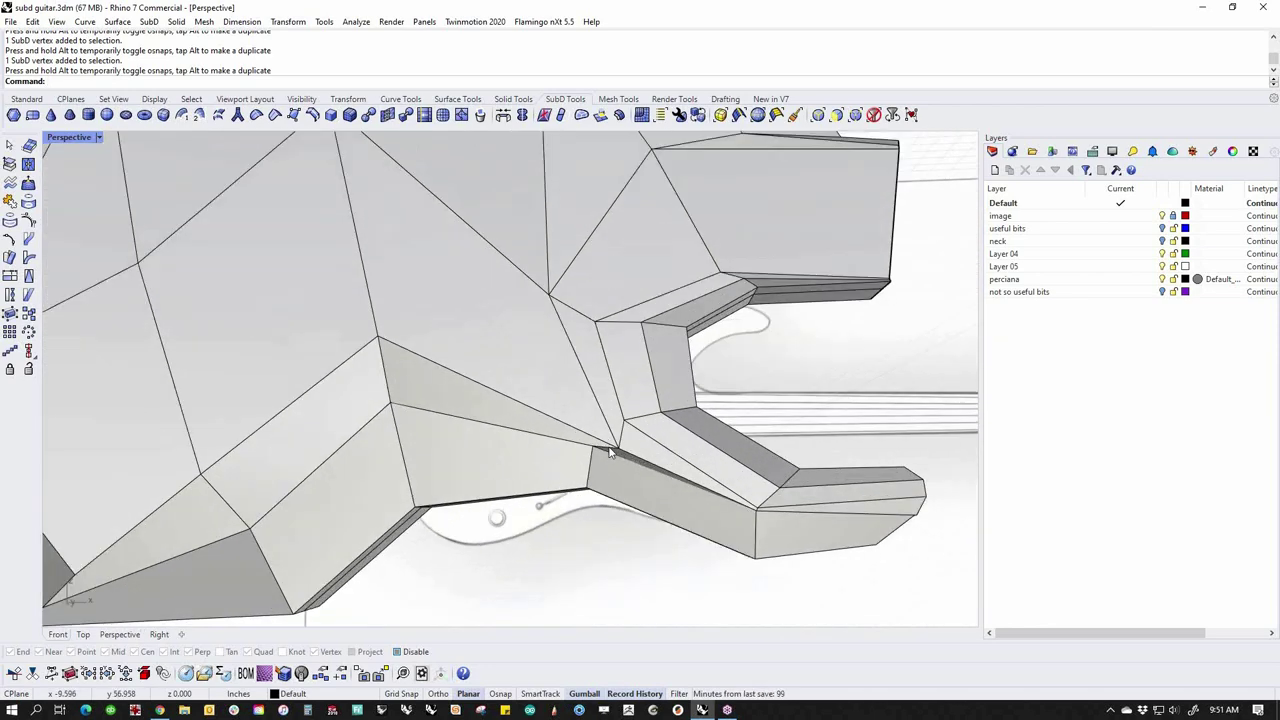
{"action": "left_click", "coordinate": [623, 450], "text": "ctrl+shift"}
{"action": "left_click_drag", "start_coordinate": [655, 418], "coordinate": [636, 386]}
{"action": "key", "text": "Escape"}
Move the front-face loop vertex on the lower part of the tail inward from the rim
{"action": "scroll", "coordinate": [630, 380], "scroll_direction": "down", "scroll_amount": 8}
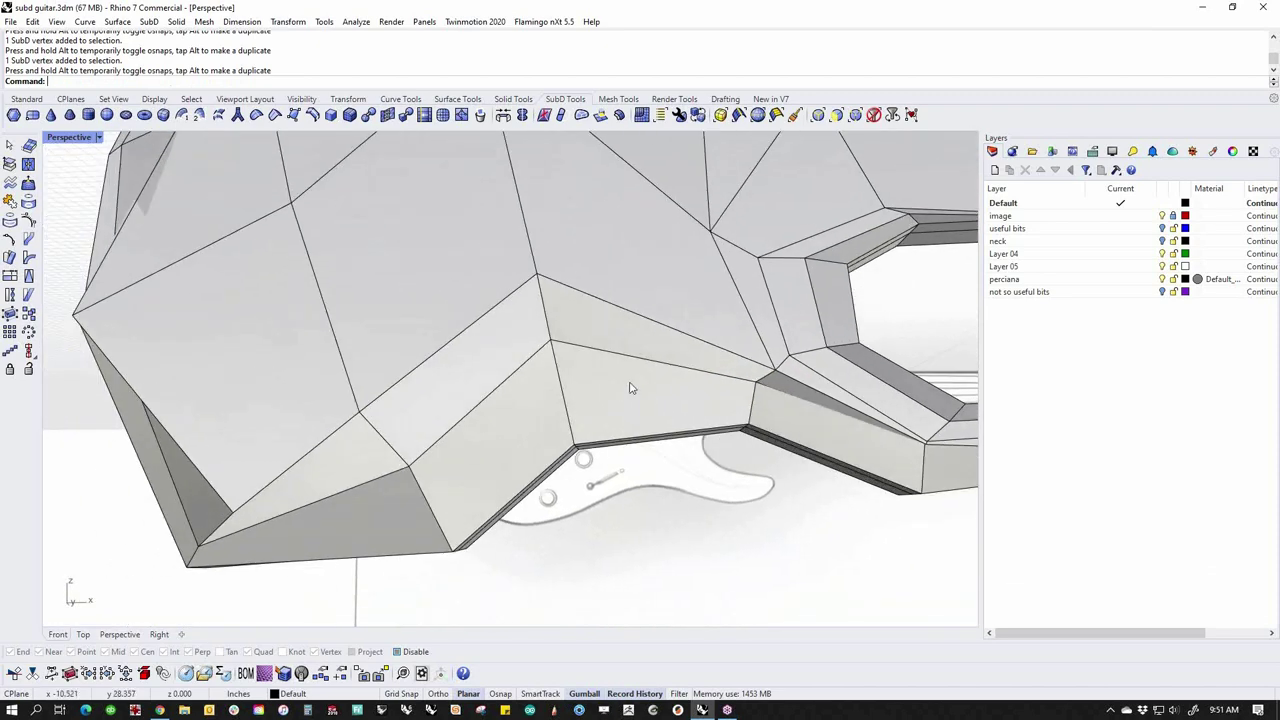
{"action": "scroll", "coordinate": [378, 415], "scroll_direction": "up", "scroll_amount": 3}
{"action": "scroll", "coordinate": [378, 415], "scroll_direction": "up", "scroll_amount": 3}
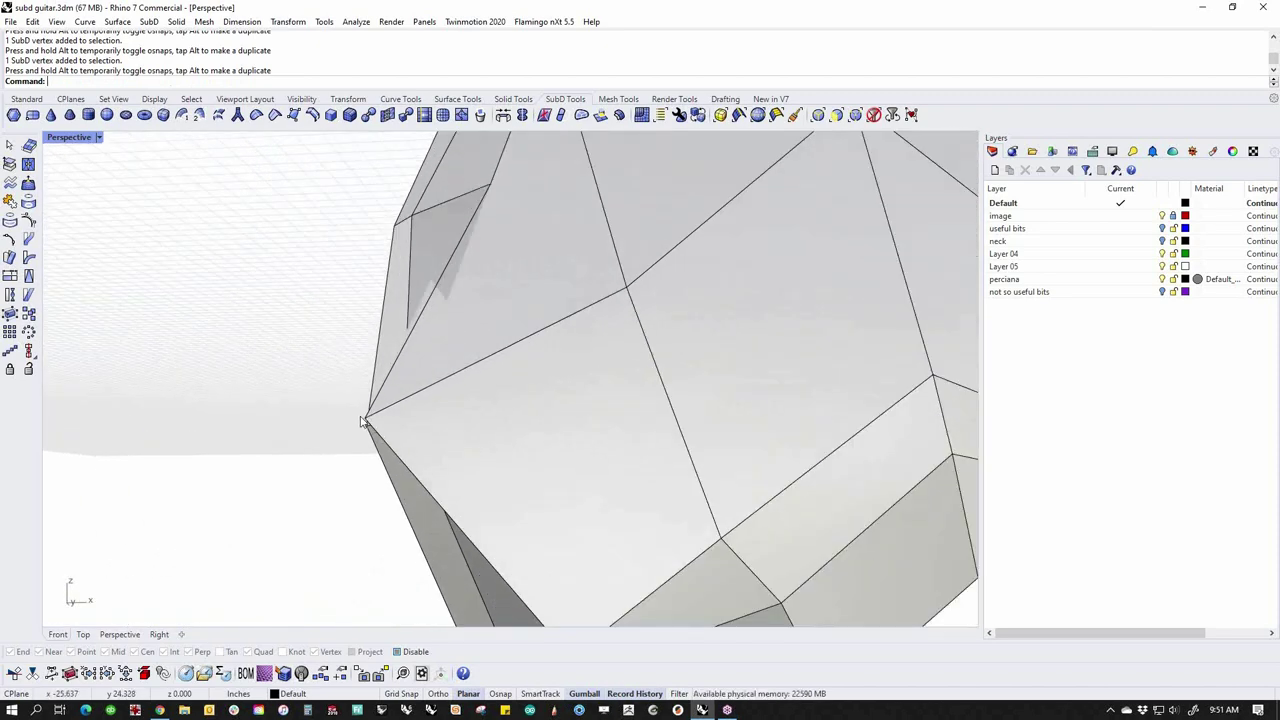
{"action": "left_click", "coordinate": [368, 419]}
{"action": "left_click_drag", "start_coordinate": [403, 386], "coordinate": [465, 368]}
{"action": "key", "text": "Escape"}
{"action": "scroll", "coordinate": [388, 367], "scroll_direction": "down", "scroll_amount": 4}
Reposition the loop vertex further up the tail's rim to clear the overlapping faces
{"action": "right_click_drag", "start_coordinate": [388, 367], "coordinate": [447, 323]}
{"action": "scroll", "coordinate": [467, 370], "scroll_direction": "down", "scroll_amount": 4}
{"action": "scroll", "coordinate": [369, 243], "scroll_direction": "up", "scroll_amount": 4}
{"action": "right_click_drag", "start_coordinate": [369, 243], "coordinate": [417, 220]}
{"action": "left_click", "coordinate": [324, 245], "text": "ctrl+shift"}
{"action": "right_click_drag", "start_coordinate": [331, 250], "coordinate": [357, 285]}
{"action": "mouse_move", "coordinate": [352, 220]}
{"action": "left_mouse_down"}
{"action": "mouse_move", "coordinate": [379, 221]}
{"action": "mouse_move", "coordinate": [349, 239]}
{"action": "left_mouse_up"}
{"action": "key", "text": "Escape"}
{"action": "scroll", "coordinate": [332, 297], "scroll_direction": "down", "scroll_amount": 10}
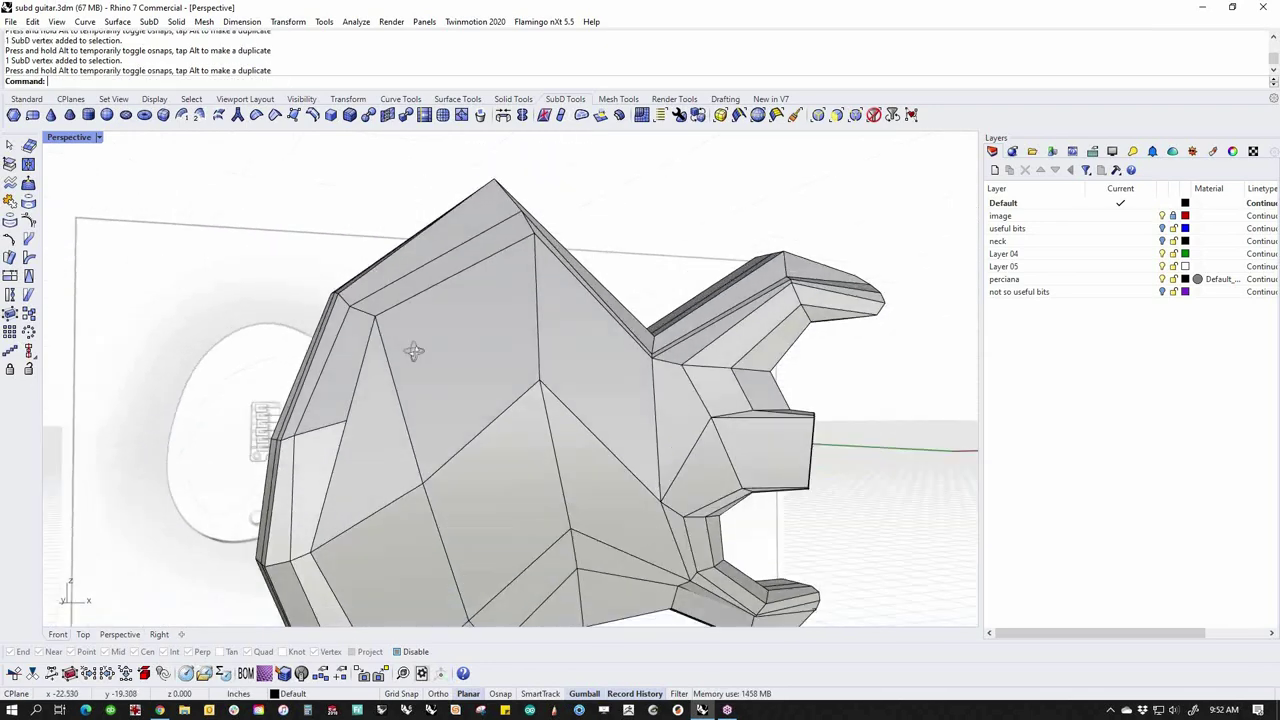
Switch to the front view and move the inner loop vertex at the tail's middle outward toward the rim
{"action": "scroll", "coordinate": [474, 518], "scroll_direction": "up", "scroll_amount": 8}
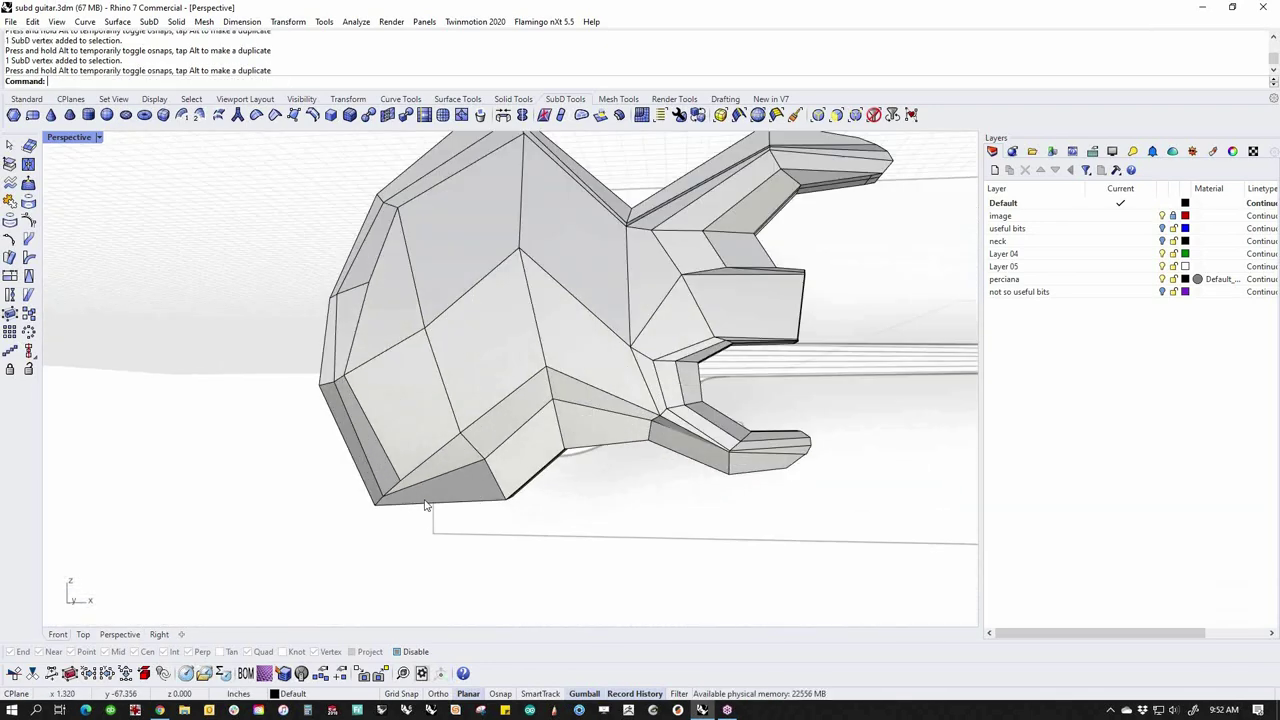
{"action": "type", "text": "f"}
{"action": "key", "text": "Return"}
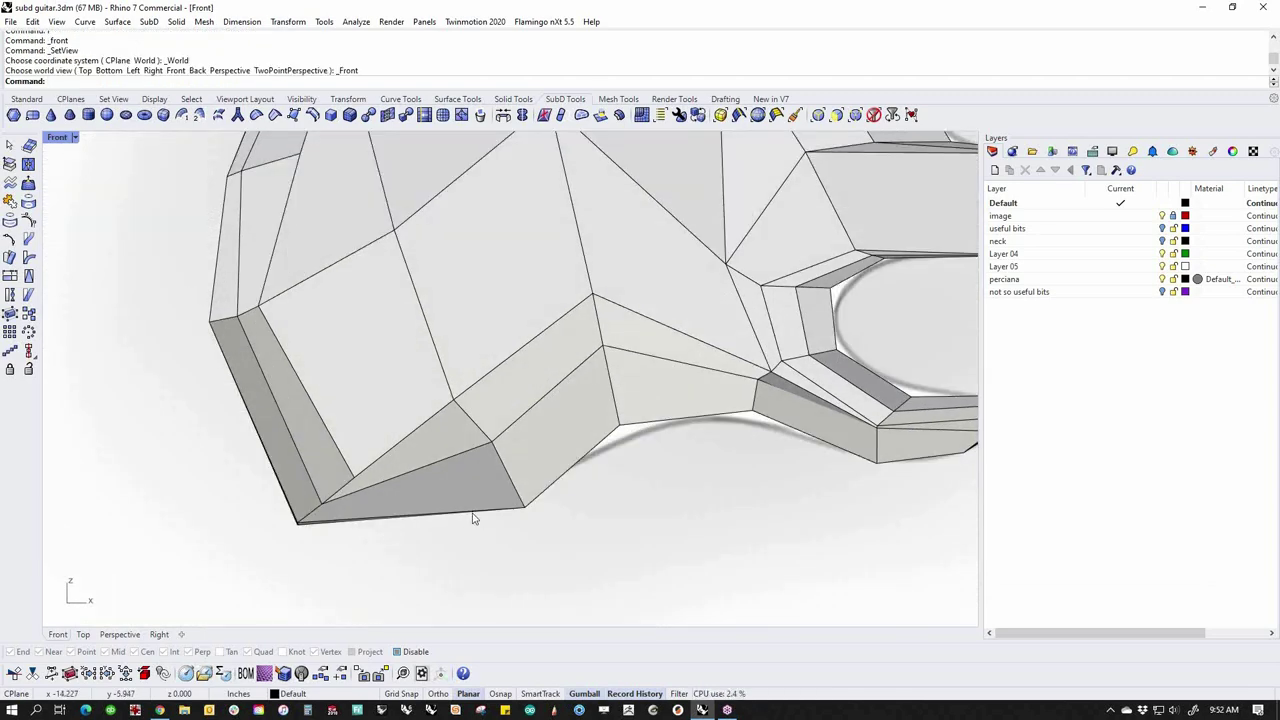
{"action": "scroll", "coordinate": [474, 520], "scroll_direction": "down", "scroll_amount": 5}
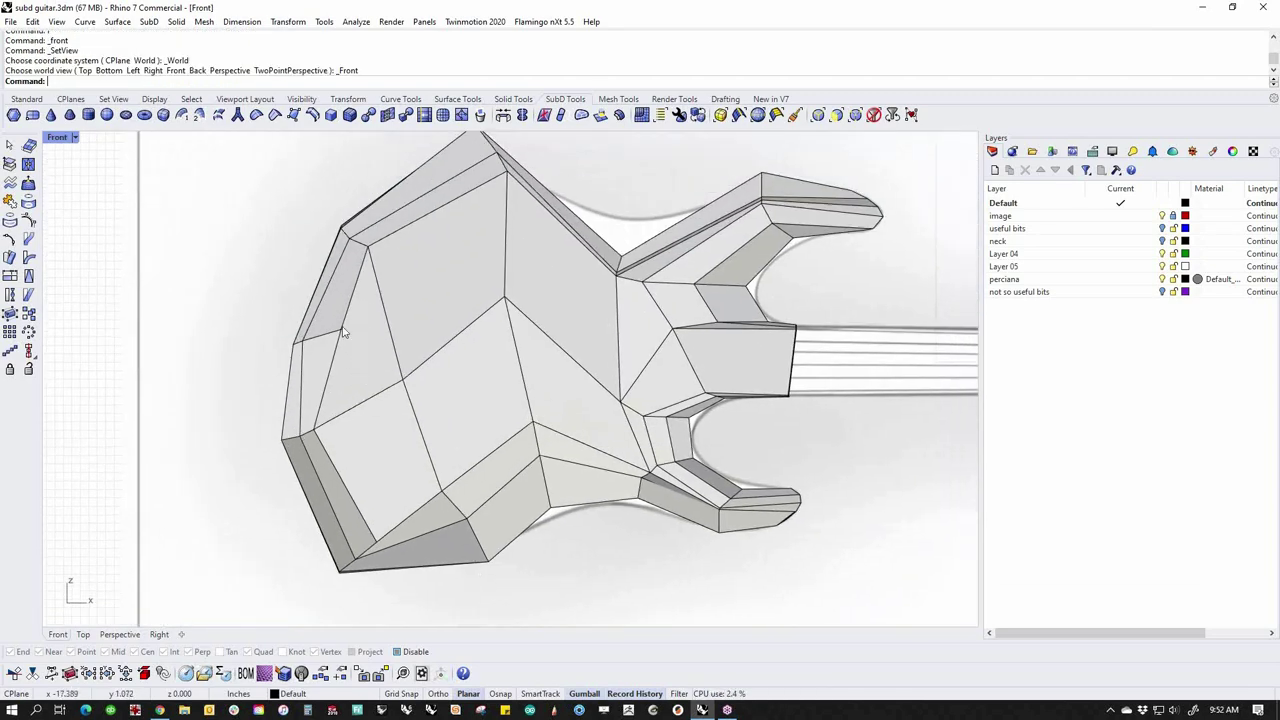
{"action": "left_click", "coordinate": [342, 332], "text": "ctrl+shift"}
{"action": "left_click_drag", "start_coordinate": [342, 332], "coordinate": [325, 332]}
{"action": "key", "text": "Escape"}
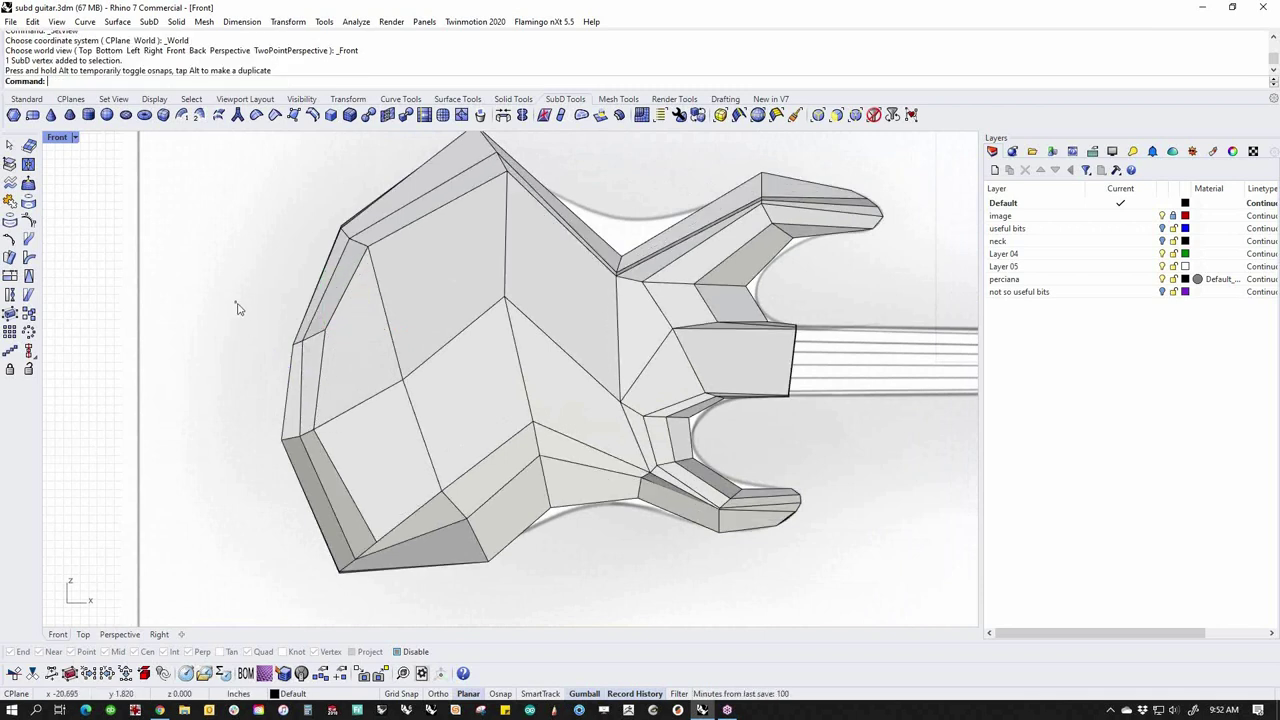
Nudge the adjacent side-loop vertex at the tail's middle to even out the loop spacing
{"action": "scroll", "coordinate": [312, 337], "scroll_direction": "up", "scroll_amount": 3}
{"action": "left_click", "coordinate": [296, 351], "text": "ctrl+shift"}
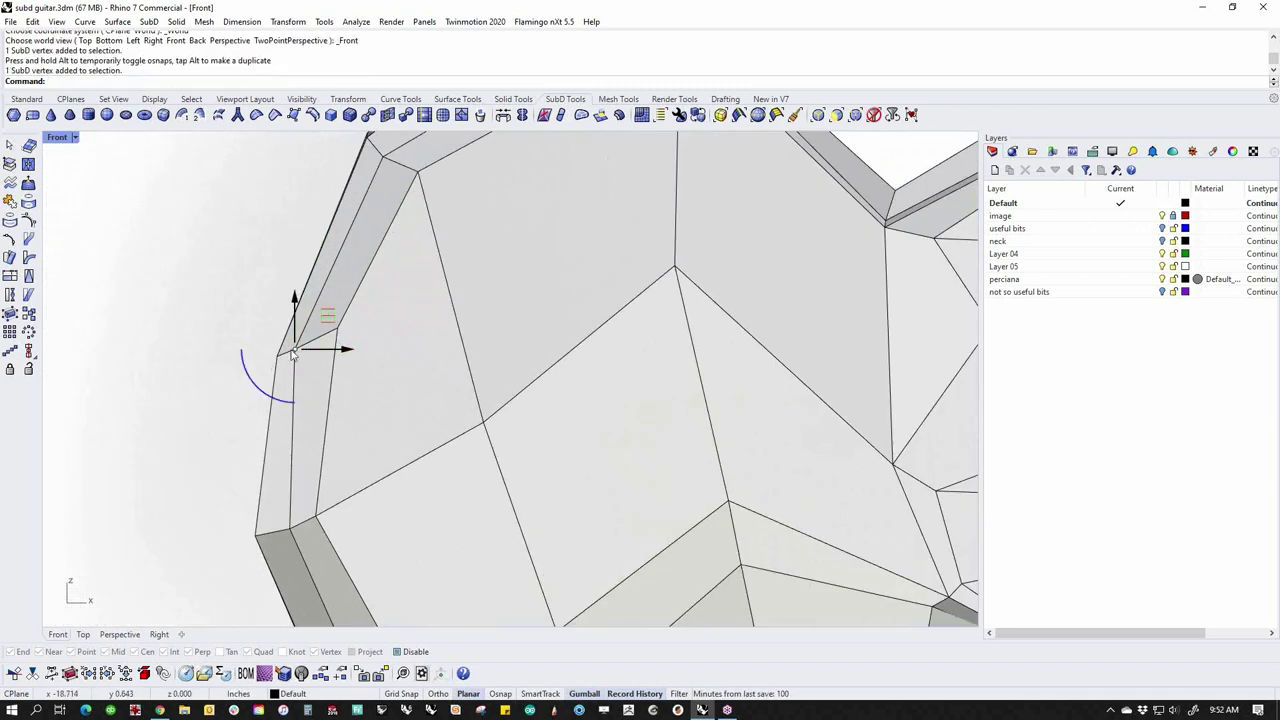
{"action": "mouse_move", "coordinate": [298, 349]}
{"action": "left_mouse_down"}
{"action": "mouse_move", "coordinate": [320, 354]}
{"action": "mouse_move", "coordinate": [282, 349]}
{"action": "mouse_move", "coordinate": [299, 350]}
{"action": "left_mouse_up"}
{"action": "key", "text": "Escape"}
Raise the two middle loop vertices at the upper horn's bend to space the side loops evenly
{"action": "scroll", "coordinate": [340, 330], "scroll_direction": "down", "scroll_amount": 5}
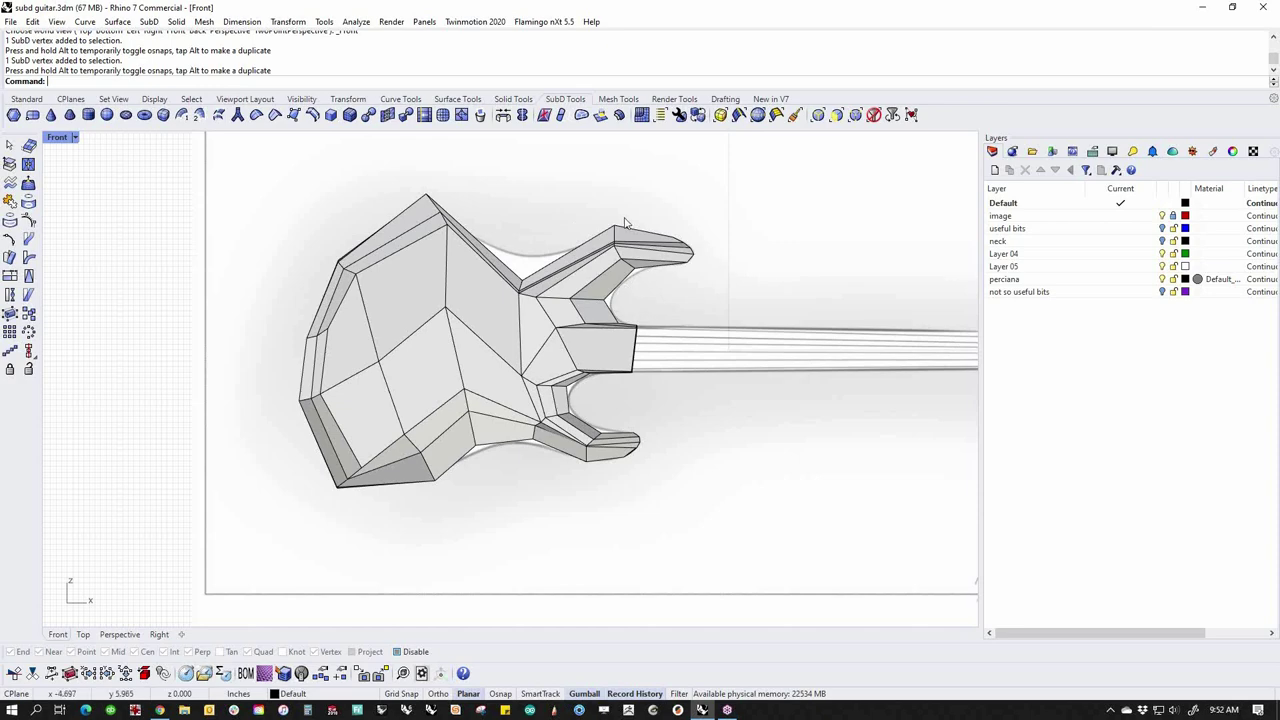
{"action": "scroll", "coordinate": [625, 222], "scroll_direction": "up", "scroll_amount": 5}
{"action": "left_click", "coordinate": [592, 290], "text": "ctrl+shift"}
{"action": "left_click_drag", "start_coordinate": [592, 290], "coordinate": [582, 251]}
{"action": "key", "text": "Escape"}
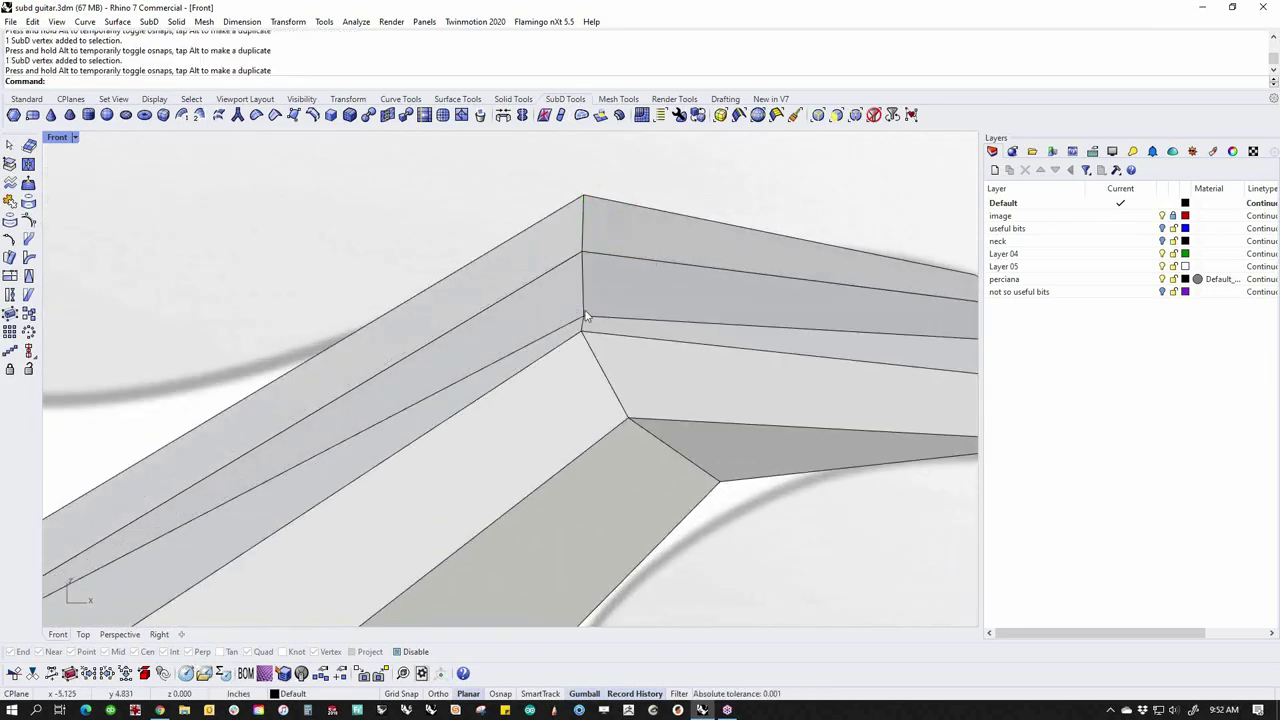
{"action": "left_click", "coordinate": [583, 298], "text": "ctrl+shift"}
{"action": "key", "text": "Escape"}
{"action": "left_click", "coordinate": [584, 317], "text": "ctrl+shift"}
{"action": "mouse_move", "coordinate": [583, 316]}
{"action": "left_mouse_down"}
{"action": "mouse_move", "coordinate": [614, 280]}
{"action": "mouse_move", "coordinate": [582, 295]}
{"action": "left_mouse_up"}
{"action": "key", "text": "Escape"}
{"action": "scroll", "coordinate": [618, 320], "scroll_direction": "down", "scroll_amount": 5}
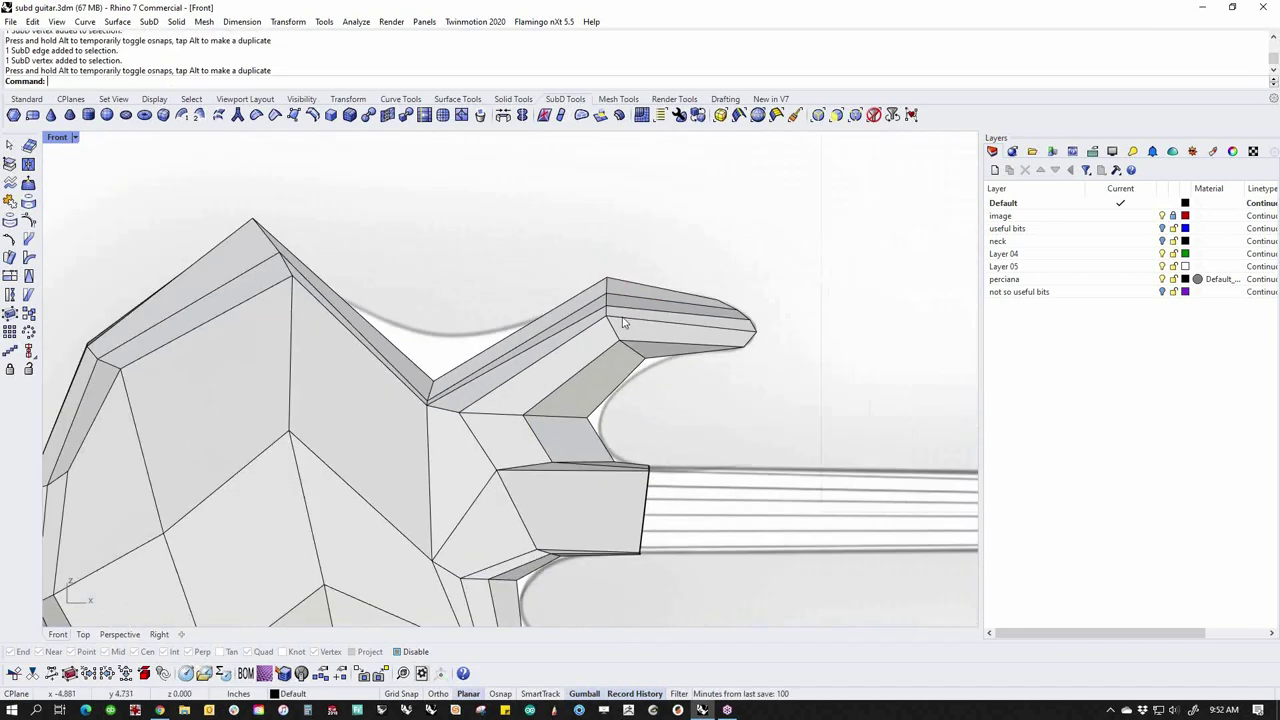
{"action": "scroll", "coordinate": [386, 343], "scroll_direction": "up", "scroll_amount": 4}
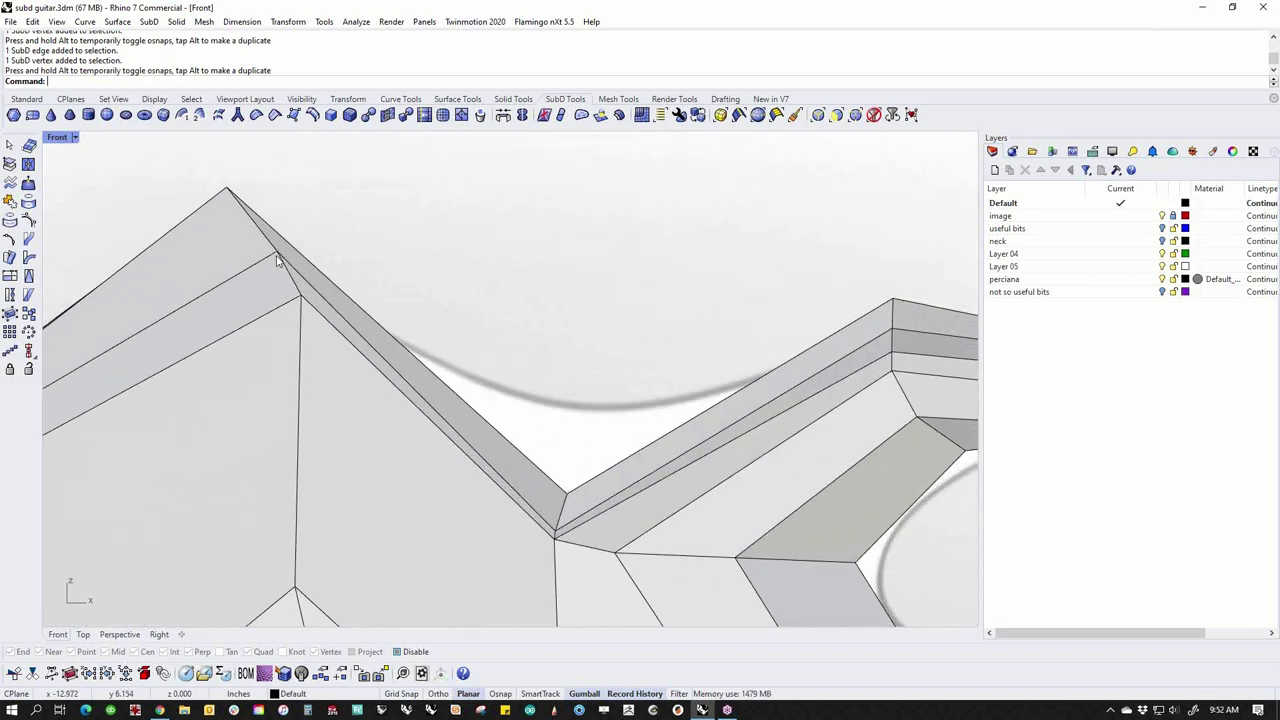
Shift the two inner side-loop vertices at the upper bout's peak to even out the spacing between the loops
{"action": "left_click", "coordinate": [277, 252], "text": "ctrl+shift"}
{"action": "left_click_drag", "start_coordinate": [307, 243], "coordinate": [251, 255]}
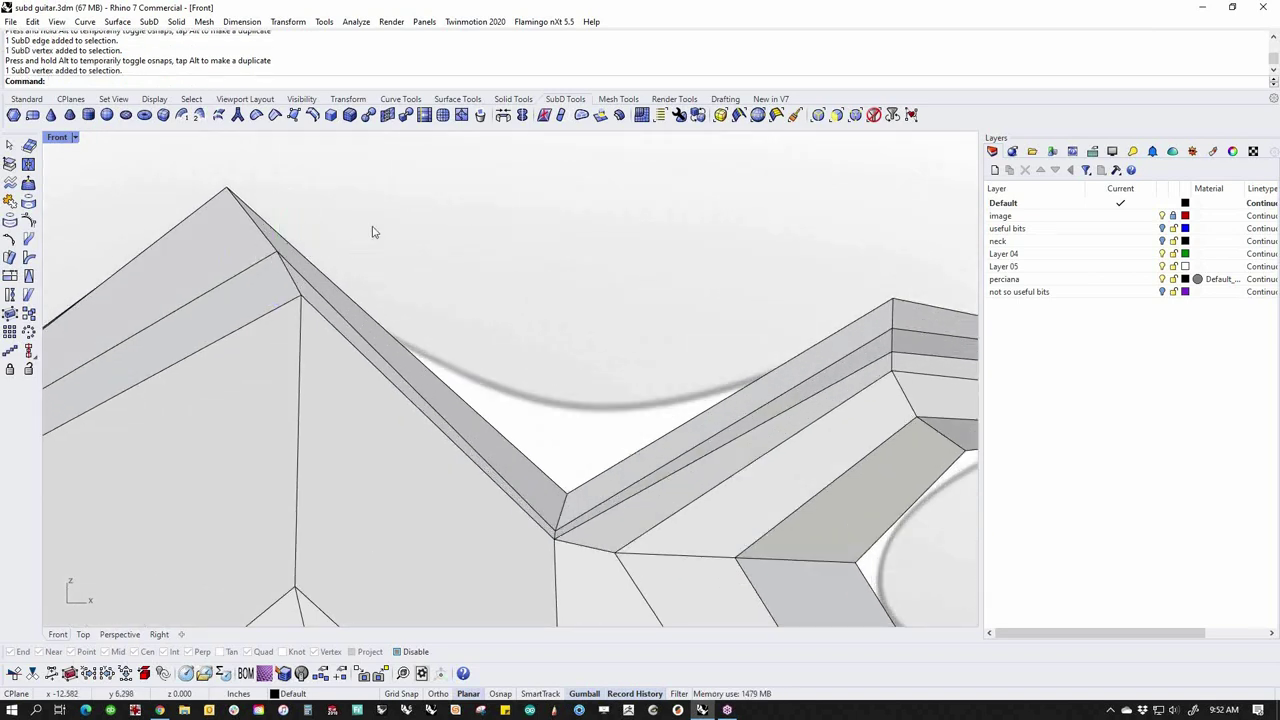
{"action": "left_click", "coordinate": [279, 255], "text": "ctrl+shift"}
{"action": "left_click_drag", "start_coordinate": [327, 254], "coordinate": [291, 264]}
{"action": "left_click", "coordinate": [347, 276]}
{"action": "left_click", "coordinate": [302, 296], "text": "ctrl+shift"}
{"action": "left_click", "coordinate": [466, 251]}
{"action": "scroll", "coordinate": [420, 339], "scroll_direction": "down", "scroll_amount": 8}
{"action": "scroll", "coordinate": [313, 508], "scroll_direction": "up", "scroll_amount": 5}
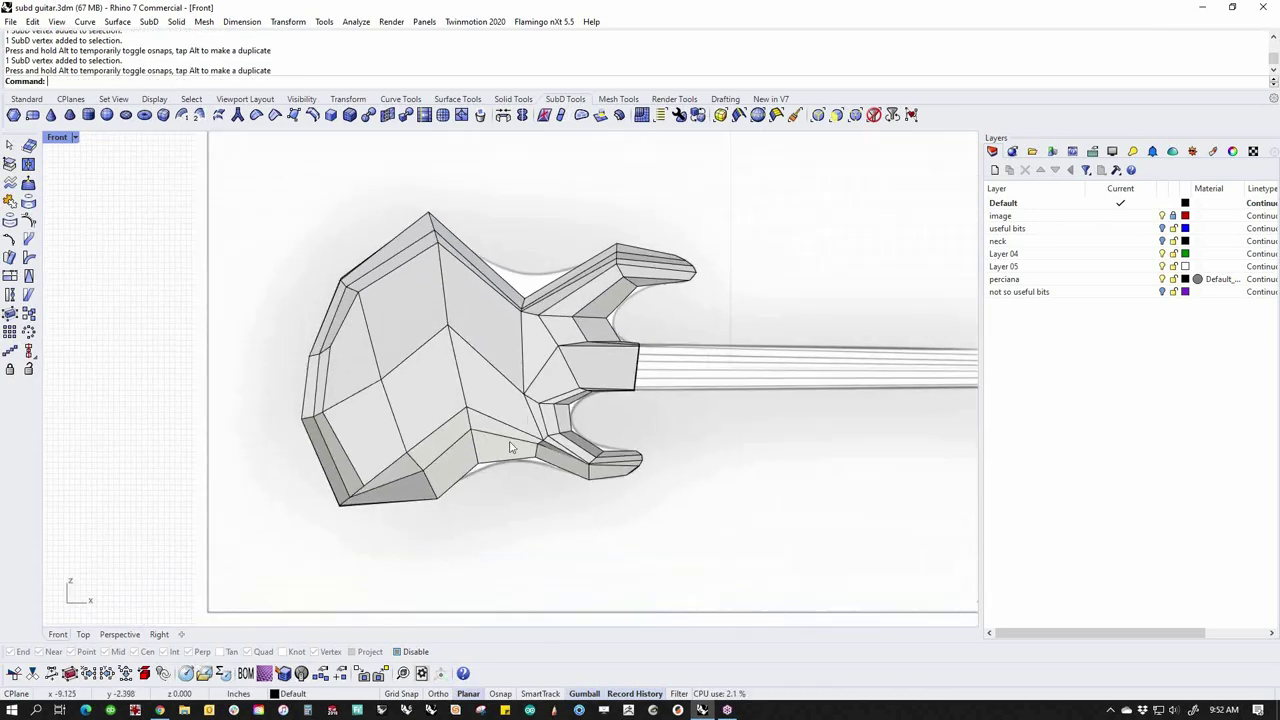
Move the side-loop vertex at the tail's lower corner outward toward the rim
{"action": "left_click", "coordinate": [320, 508], "text": "ctrl+shift"}
{"action": "left_click_drag", "start_coordinate": [320, 508], "coordinate": [298, 512]}
{"action": "key", "text": "Escape"}
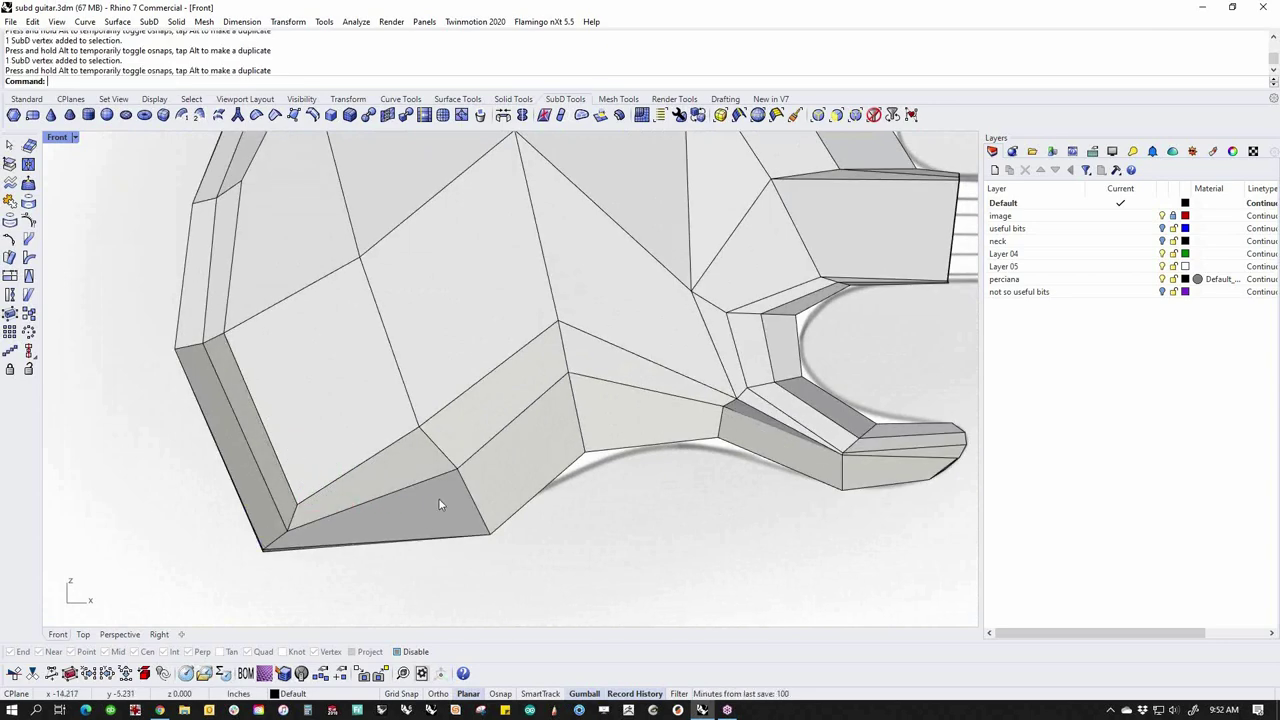
Move the middle loop vertex at the lower horn's bend up and inward, away from the neighbouring loop vertex
{"action": "scroll", "coordinate": [611, 458], "scroll_direction": "up", "scroll_amount": 5}
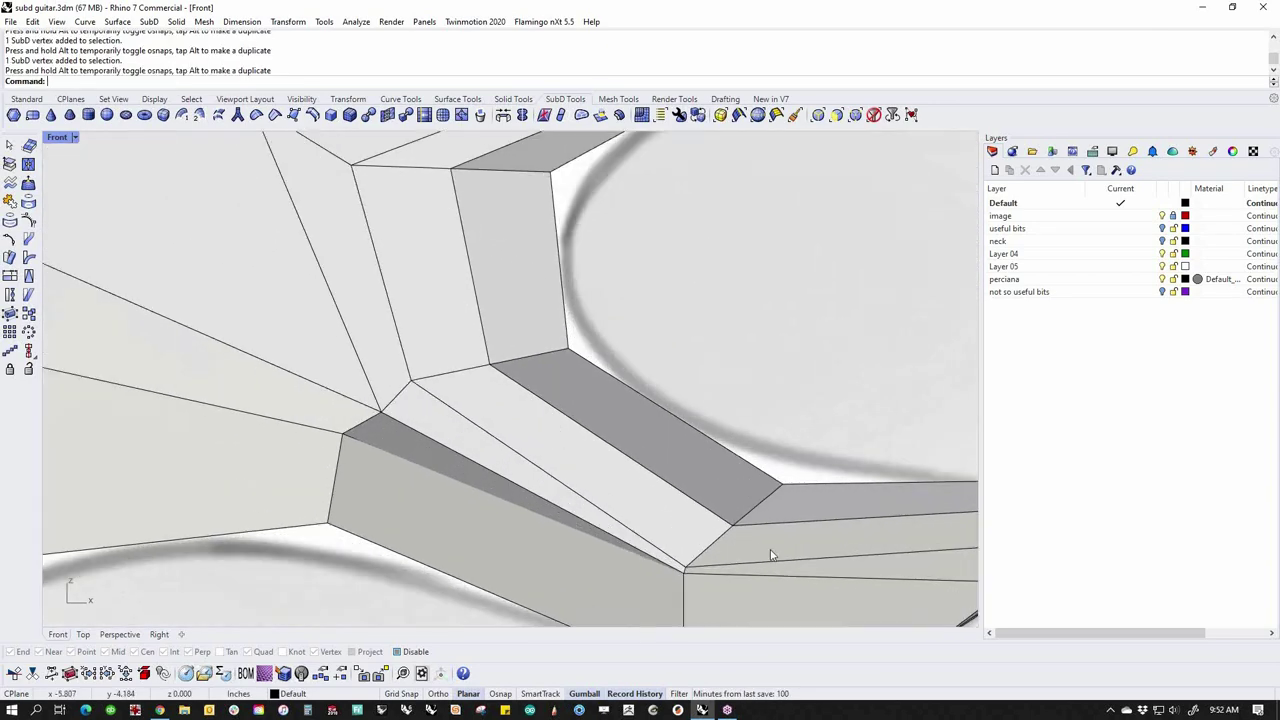
{"action": "scroll", "coordinate": [590, 465], "scroll_direction": "up", "scroll_amount": 2}
{"action": "left_click", "coordinate": [549, 449], "text": "ctrl+shift"}
{"action": "left_click_drag", "start_coordinate": [580, 425], "coordinate": [607, 400]}
{"action": "left_click", "coordinate": [786, 231]}
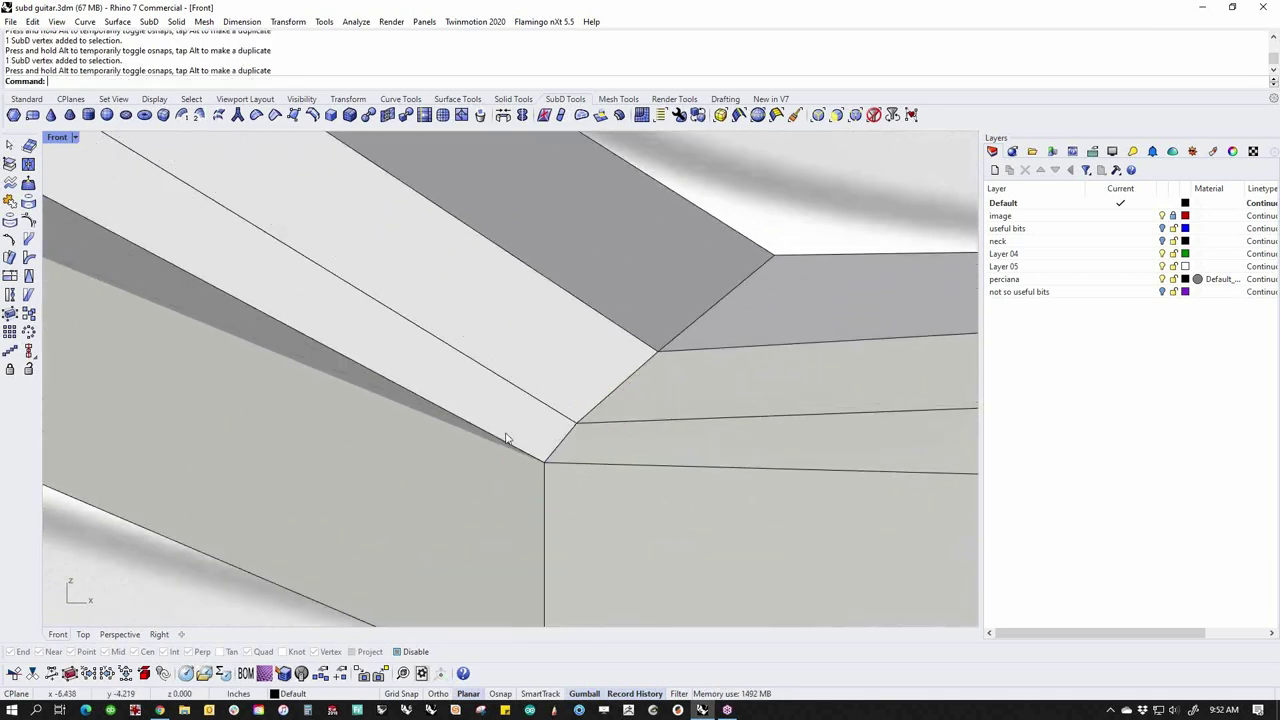
Raise the outer loop vertex at the lower horn's bend, leaving the vertical side edge out of the selection
{"action": "left_click", "coordinate": [544, 466]}
{"action": "key", "text": "Escape"}
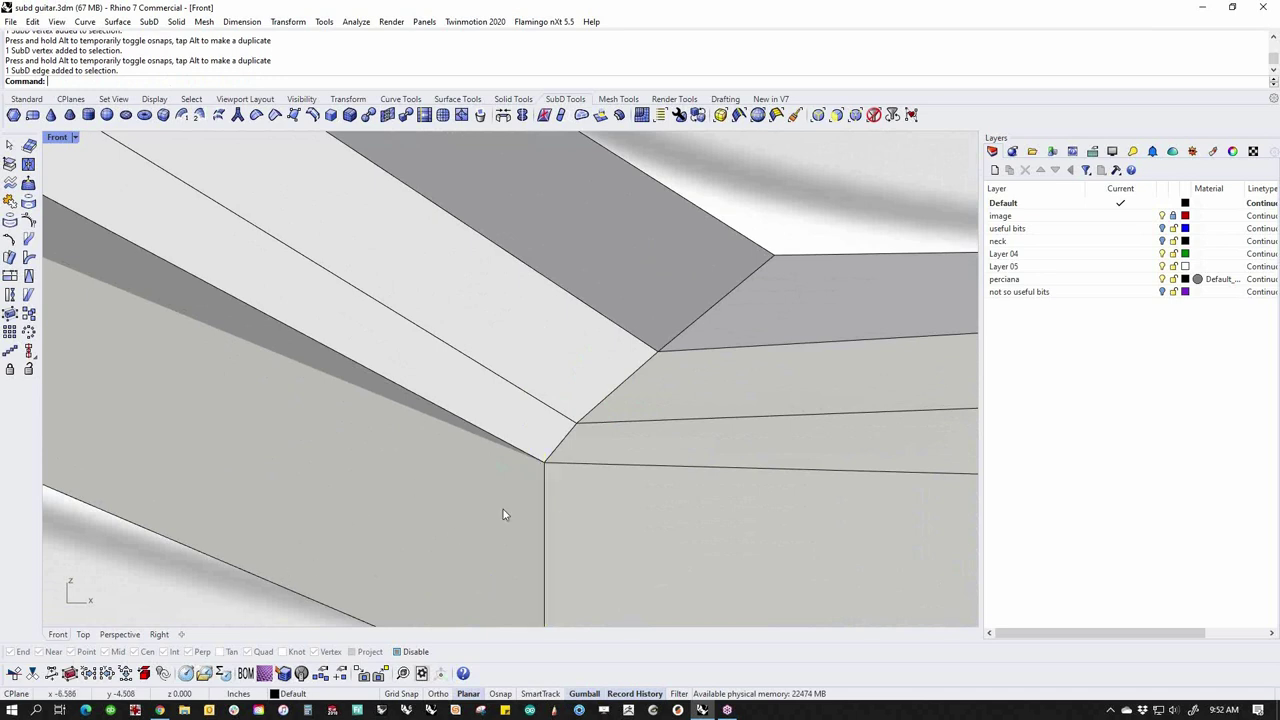
{"action": "left_click", "coordinate": [544, 474]}
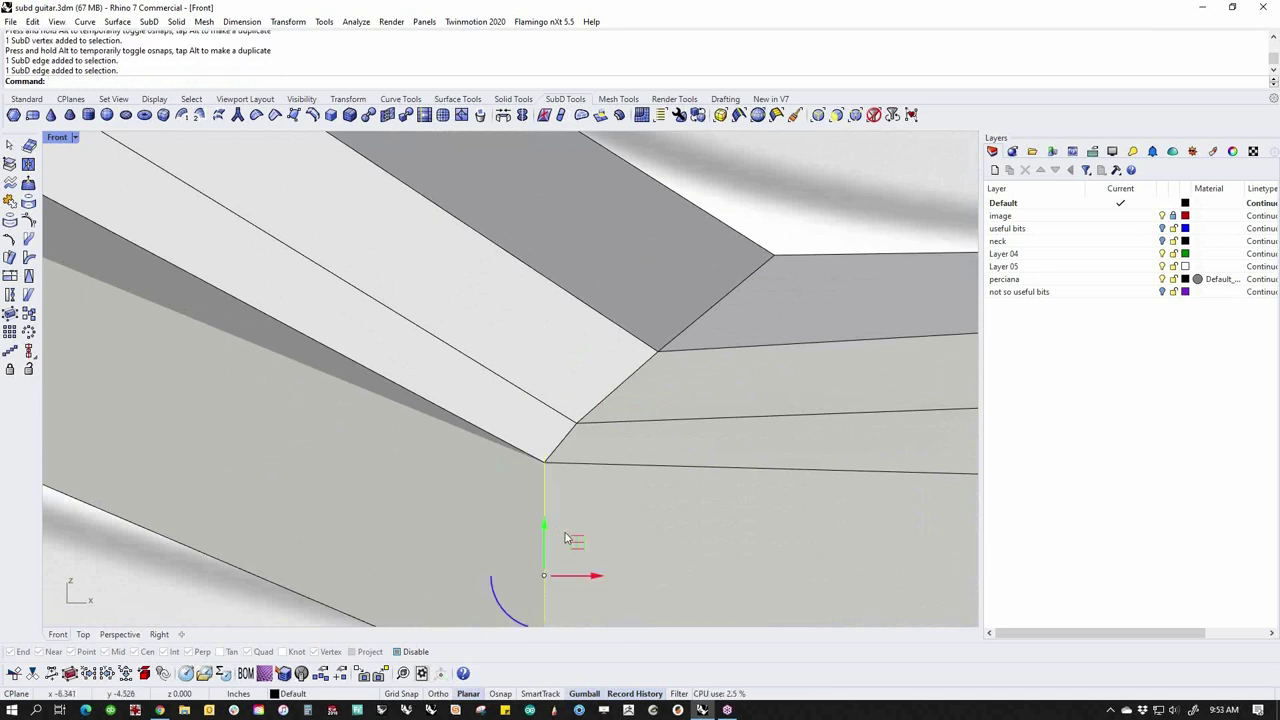
{"action": "key", "text": "Escape"}
{"action": "scroll", "coordinate": [565, 462], "scroll_direction": "up", "scroll_amount": 8}
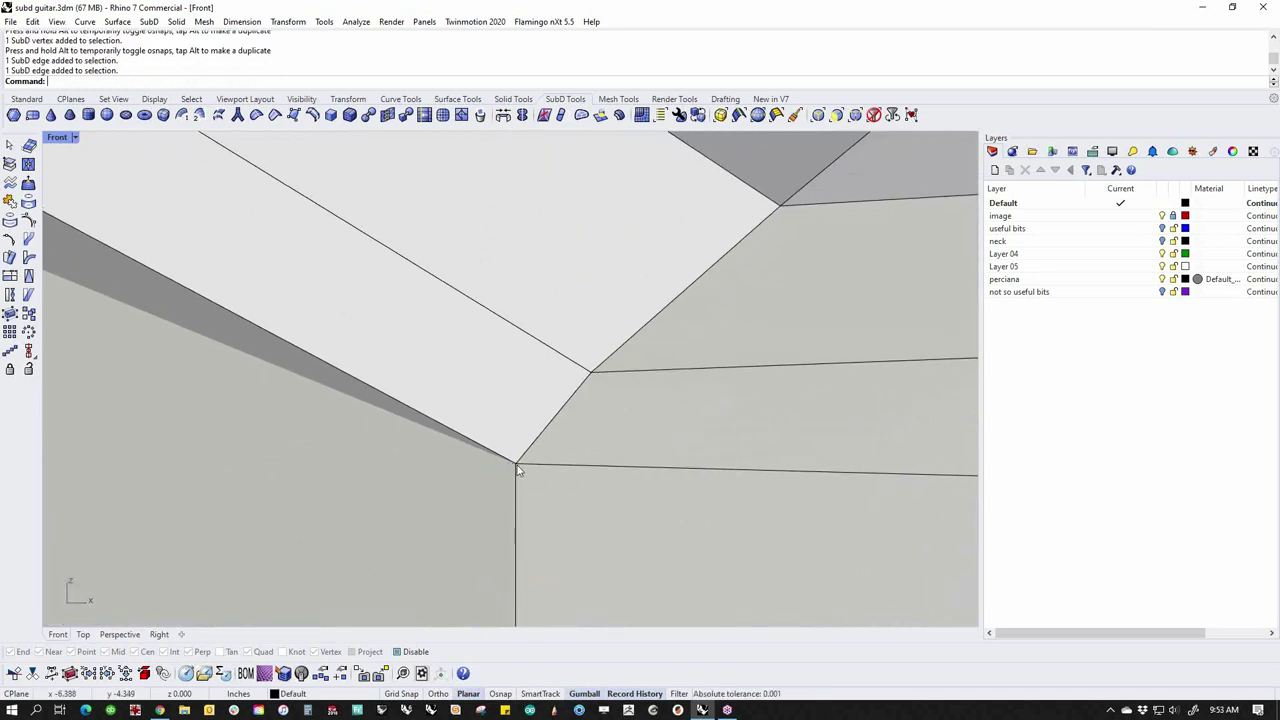
{"action": "left_click", "coordinate": [516, 470]}
{"action": "left_click", "coordinate": [517, 463], "text": "shift"}
{"action": "left_click", "coordinate": [518, 494], "text": "ctrl"}
{"action": "left_click_drag", "start_coordinate": [517, 463], "coordinate": [526, 428]}
{"action": "scroll", "coordinate": [585, 469], "scroll_direction": "down", "scroll_amount": 6}
{"action": "key", "text": "Escape"}
Switch to the perspective view and select the side-loop vertex beside the small overlapping fold at the lower horn's tip
{"action": "scroll", "coordinate": [740, 420], "scroll_direction": "up", "scroll_amount": 6}
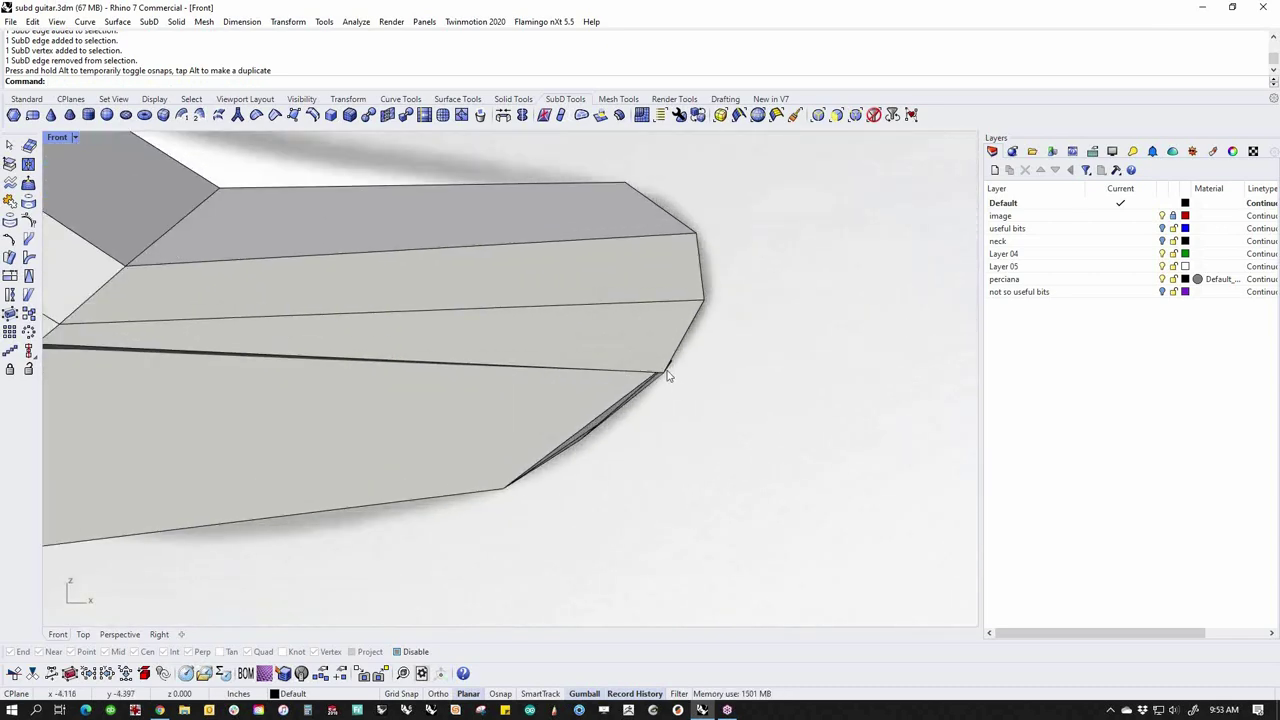
{"action": "key", "text": "ctrl+F4"}
{"action": "scroll", "coordinate": [606, 340], "scroll_direction": "up", "scroll_amount": 3}
{"action": "right_click_drag", "start_coordinate": [606, 291], "coordinate": [566, 250]}
{"action": "scroll", "coordinate": [672, 425], "scroll_direction": "up", "scroll_amount": 5}
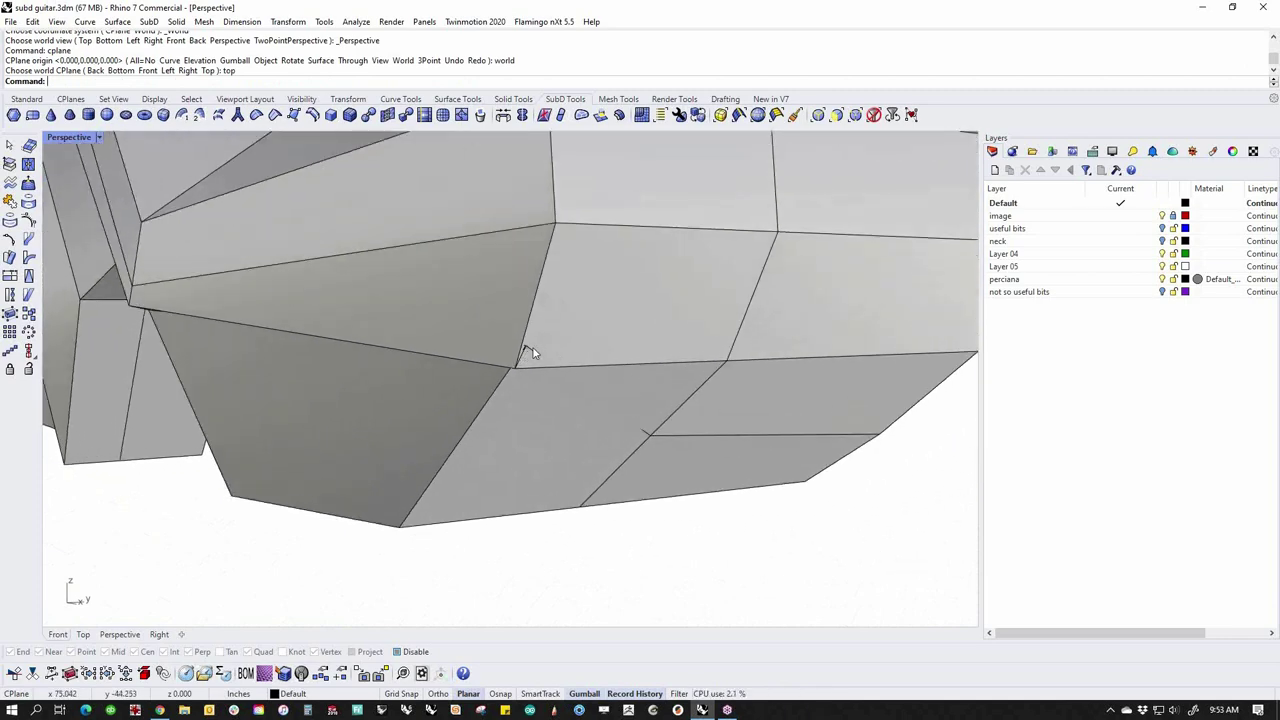
{"action": "left_click", "coordinate": [524, 350], "text": "ctrl+shift"}
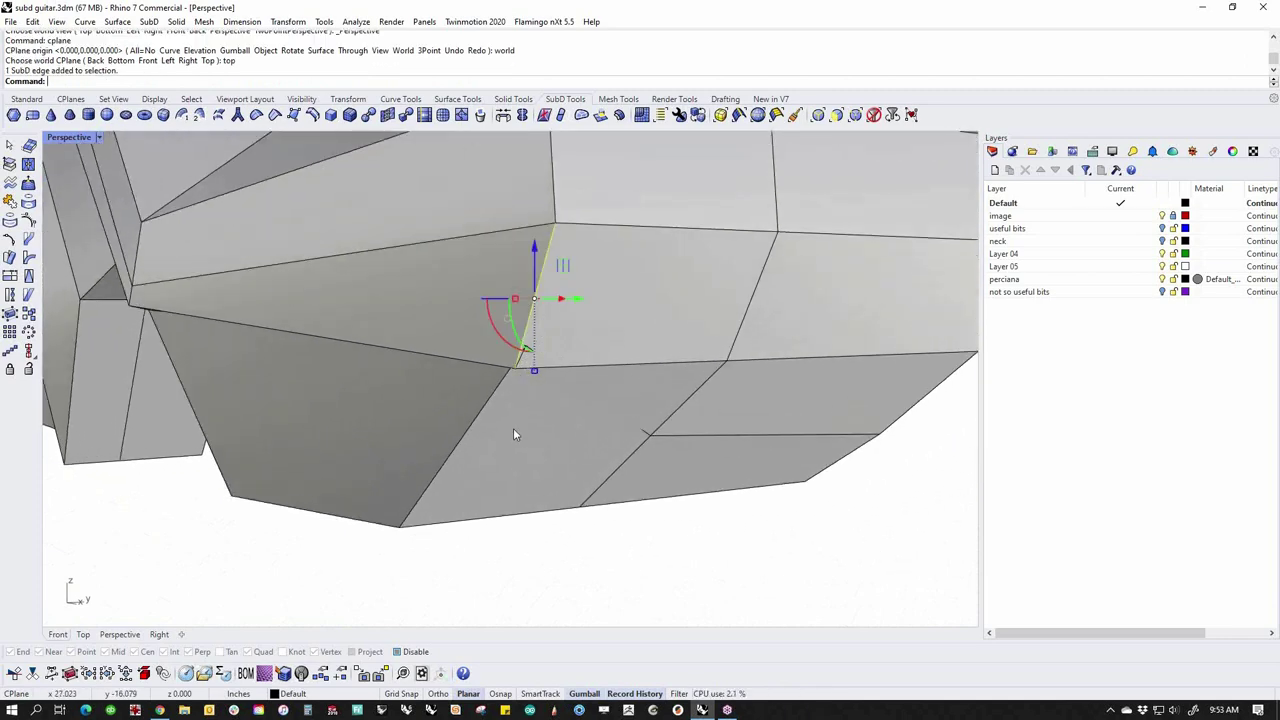
{"action": "left_click", "coordinate": [515, 368], "text": "ctrl+shift"}
{"action": "left_click", "coordinate": [533, 514]}
{"action": "left_click", "coordinate": [515, 371], "text": "ctrl+shift"}
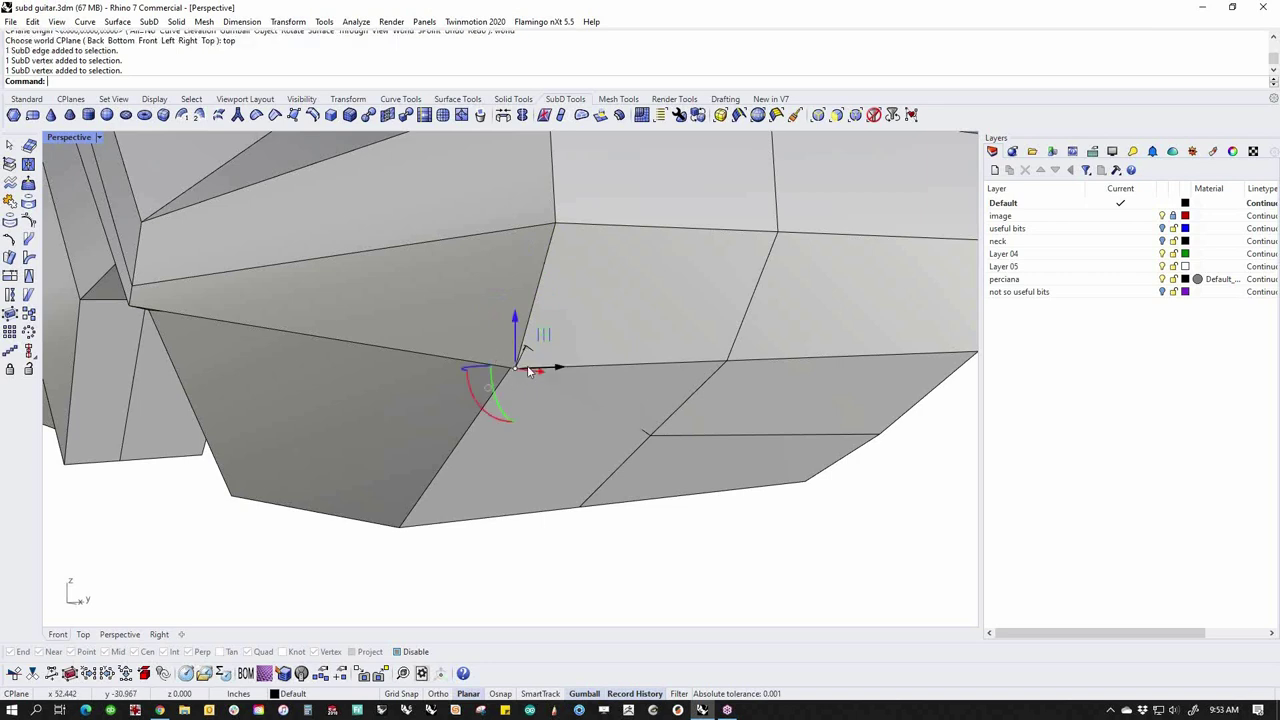
Reposition two neighbouring SubD vertices on the side edge strip of the lower horn near its tip
{"action": "left_click_drag", "start_coordinate": [516, 370], "coordinate": [537, 363]}
{"action": "key", "text": "Escape"}
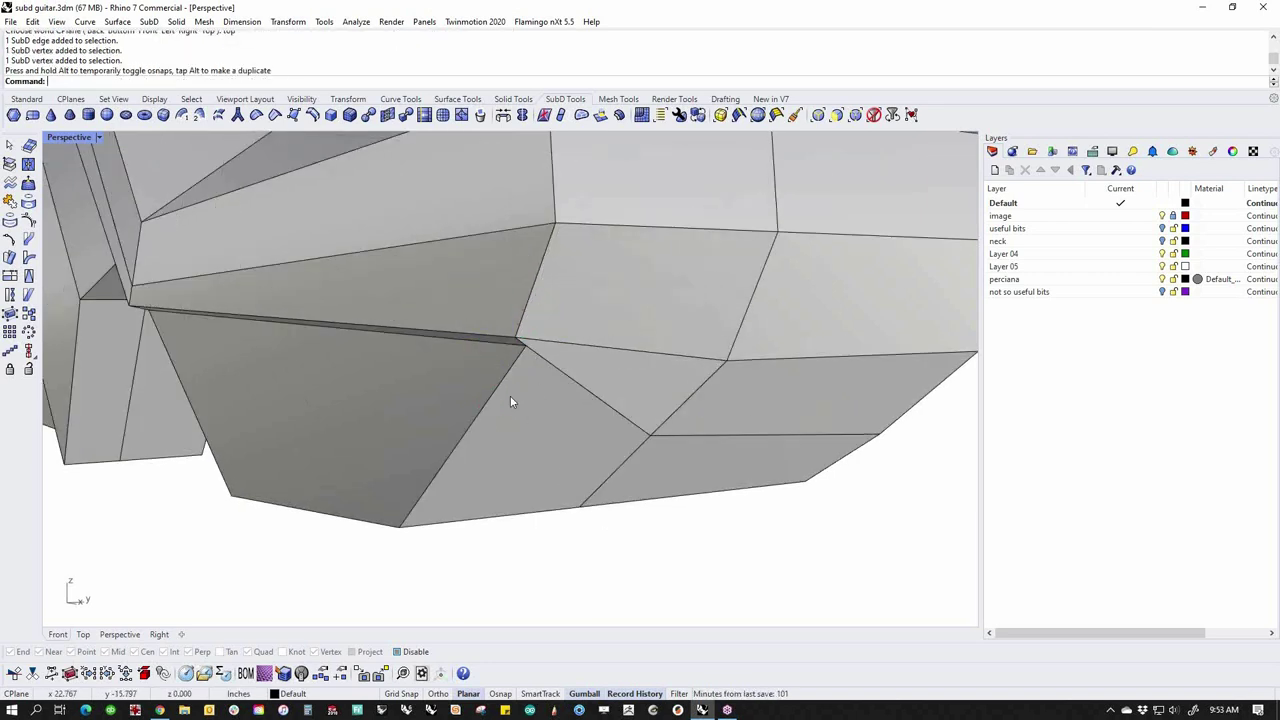
{"action": "left_click", "coordinate": [525, 347], "text": "ctrl+shift"}
{"action": "left_click_drag", "start_coordinate": [554, 313], "coordinate": [509, 354]}
{"action": "scroll", "coordinate": [449, 434], "scroll_direction": "down", "scroll_amount": 10}
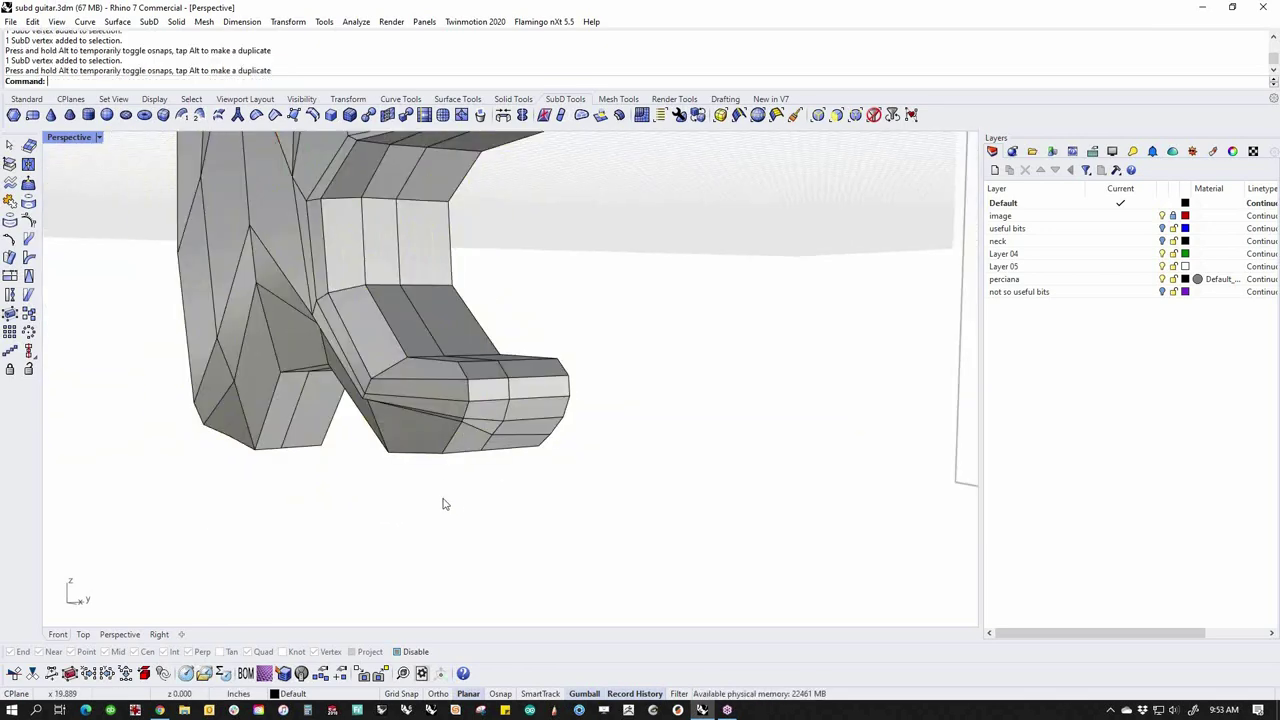
{"action": "scroll", "coordinate": [518, 364], "scroll_direction": "up", "scroll_amount": 10}
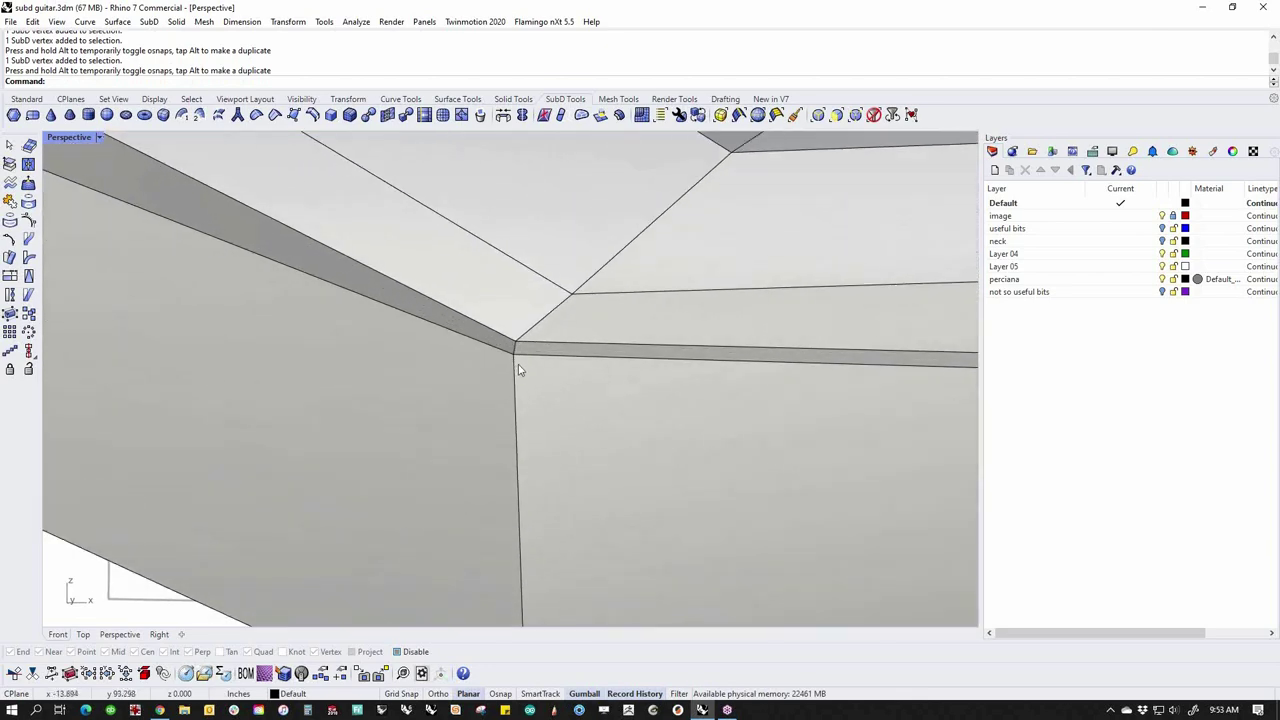
{"action": "left_click", "coordinate": [518, 364]}
{"action": "scroll", "coordinate": [520, 363], "scroll_direction": "down", "scroll_amount": 5}
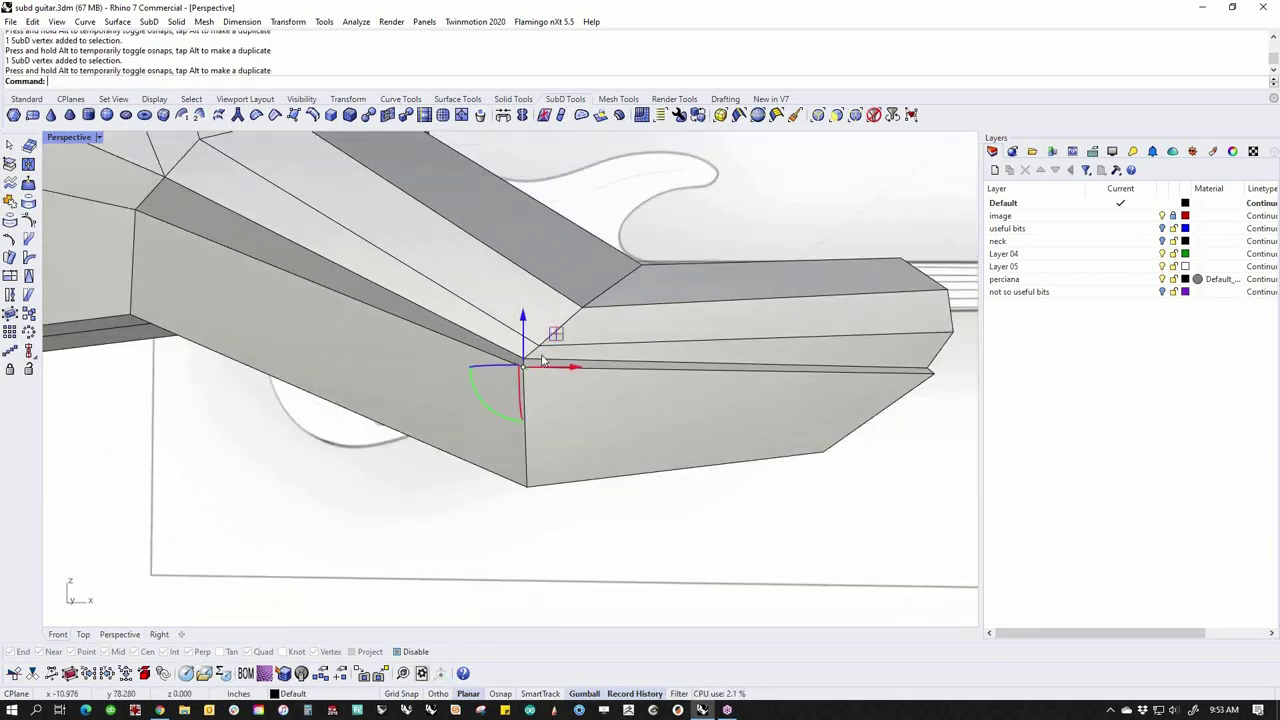
{"action": "left_click", "coordinate": [600, 550]}
{"action": "scroll", "coordinate": [602, 549], "scroll_direction": "down", "scroll_amount": 8}
{"action": "scroll", "coordinate": [672, 503], "scroll_direction": "up", "scroll_amount": 7}
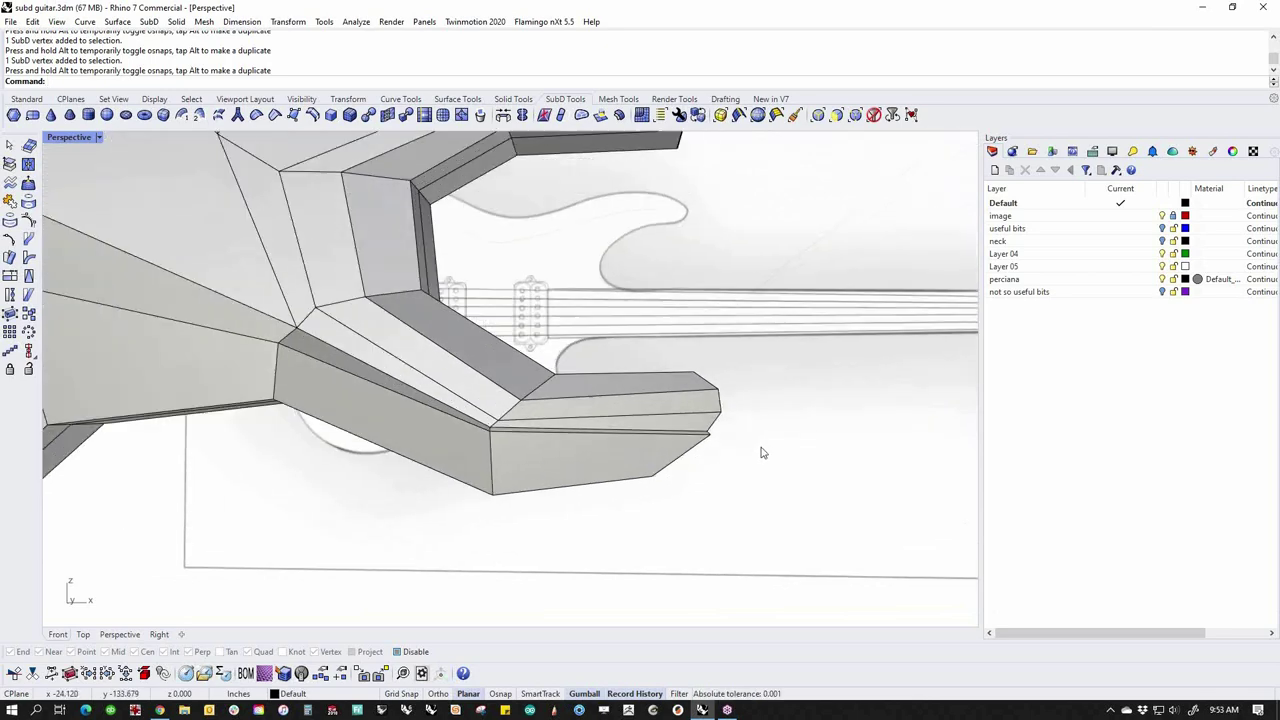
In the Front view, move the indented SubD vertex at the lower horn's tip outward to follow the sketched outline
{"action": "type", "text": "f"}
{"action": "key", "text": "Return"}
{"action": "scroll", "coordinate": [655, 428], "scroll_direction": "up", "scroll_amount": 8}
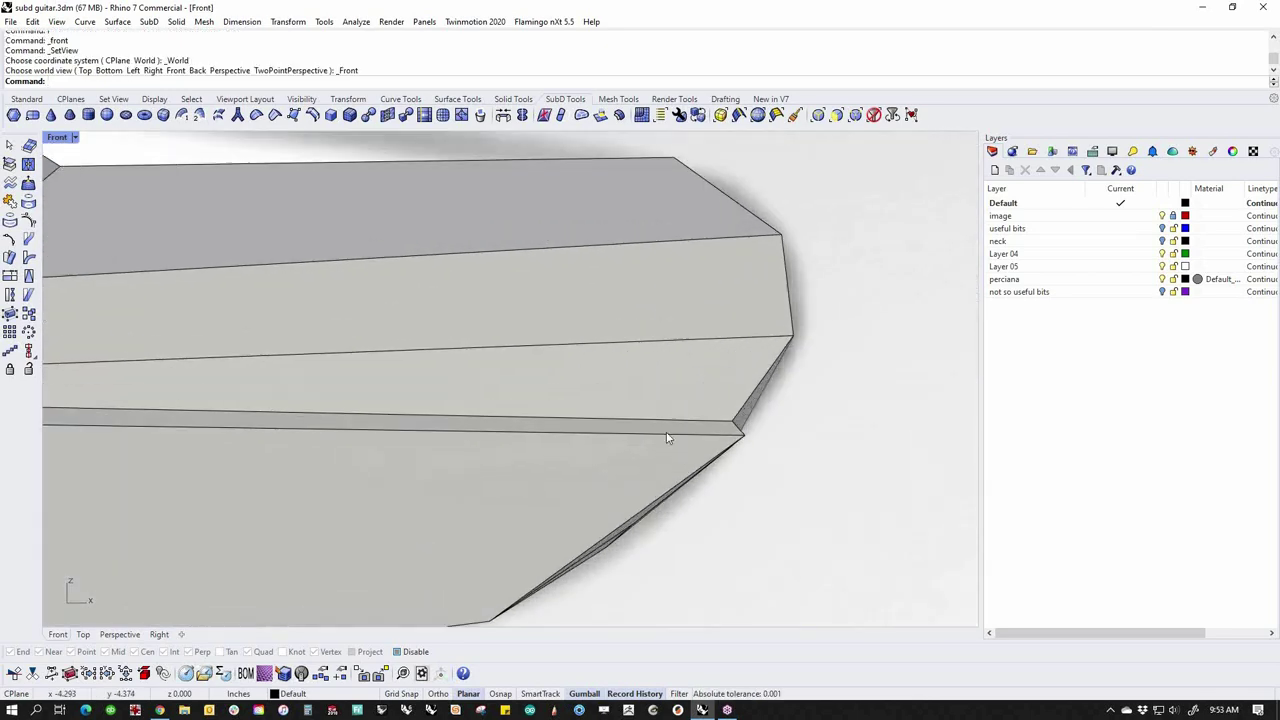
{"action": "left_click", "coordinate": [740, 405]}
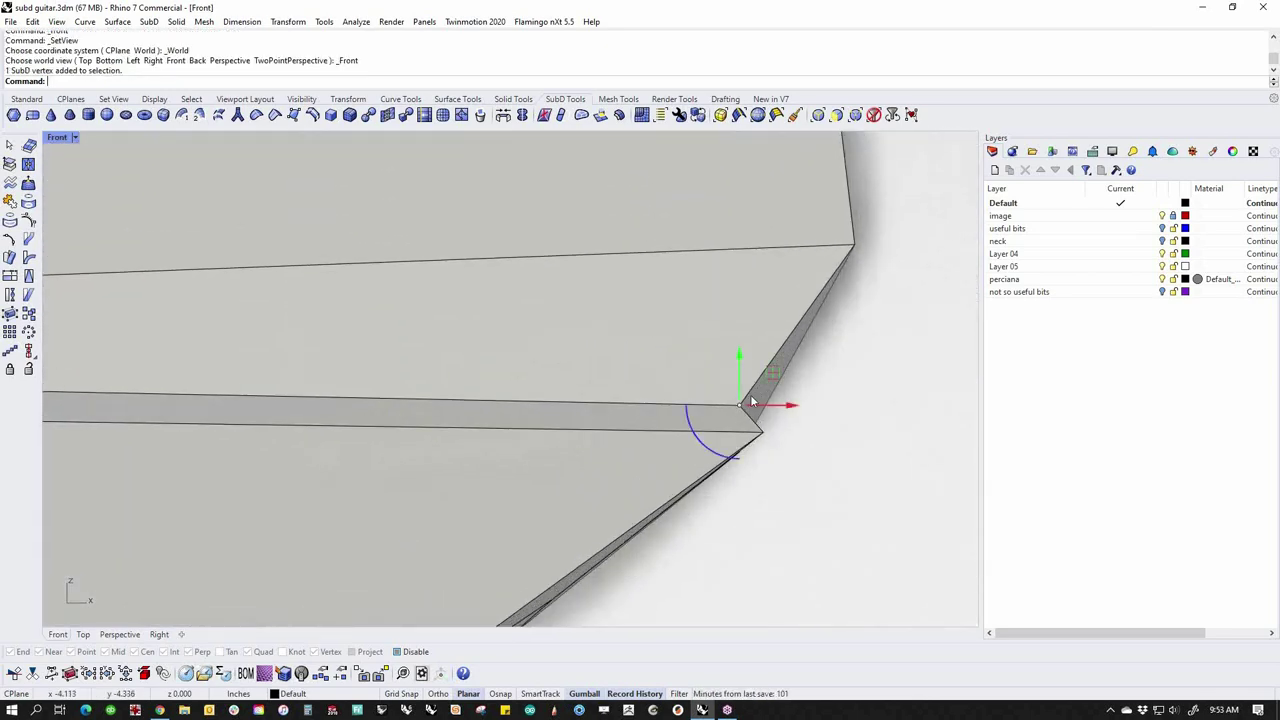
{"action": "left_click_drag", "start_coordinate": [773, 385], "coordinate": [822, 390]}
{"action": "left_click", "coordinate": [788, 447]}
Flatten the slanted end of the neck joint by scaling its SubD vertices to 0 horizontally so they align vertically
{"action": "scroll", "coordinate": [772, 432], "scroll_direction": "down", "scroll_amount": 8}
{"action": "right_click_drag", "start_coordinate": [749, 492], "coordinate": [923, 471]}
{"action": "scroll", "coordinate": [763, 464], "scroll_direction": "down", "scroll_amount": 6}
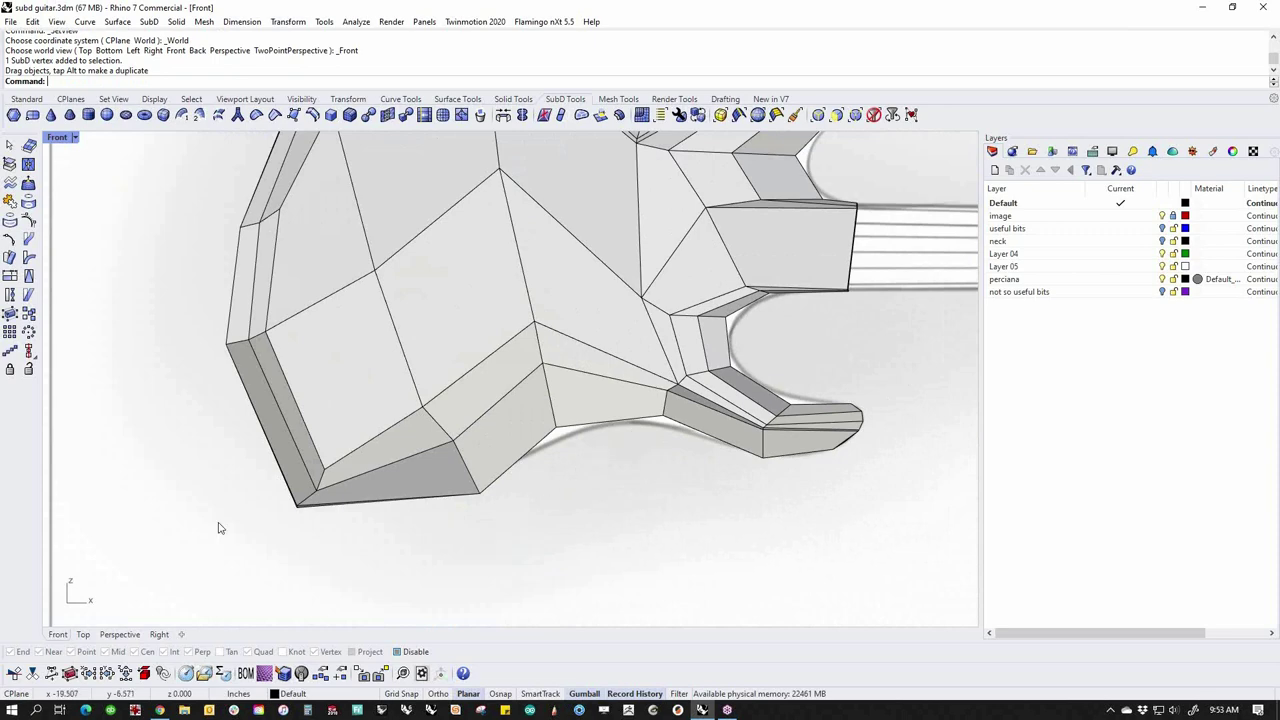
{"action": "scroll", "coordinate": [224, 463], "scroll_direction": "up", "scroll_amount": 3}
{"action": "scroll", "coordinate": [191, 389], "scroll_direction": "up", "scroll_amount": 3}
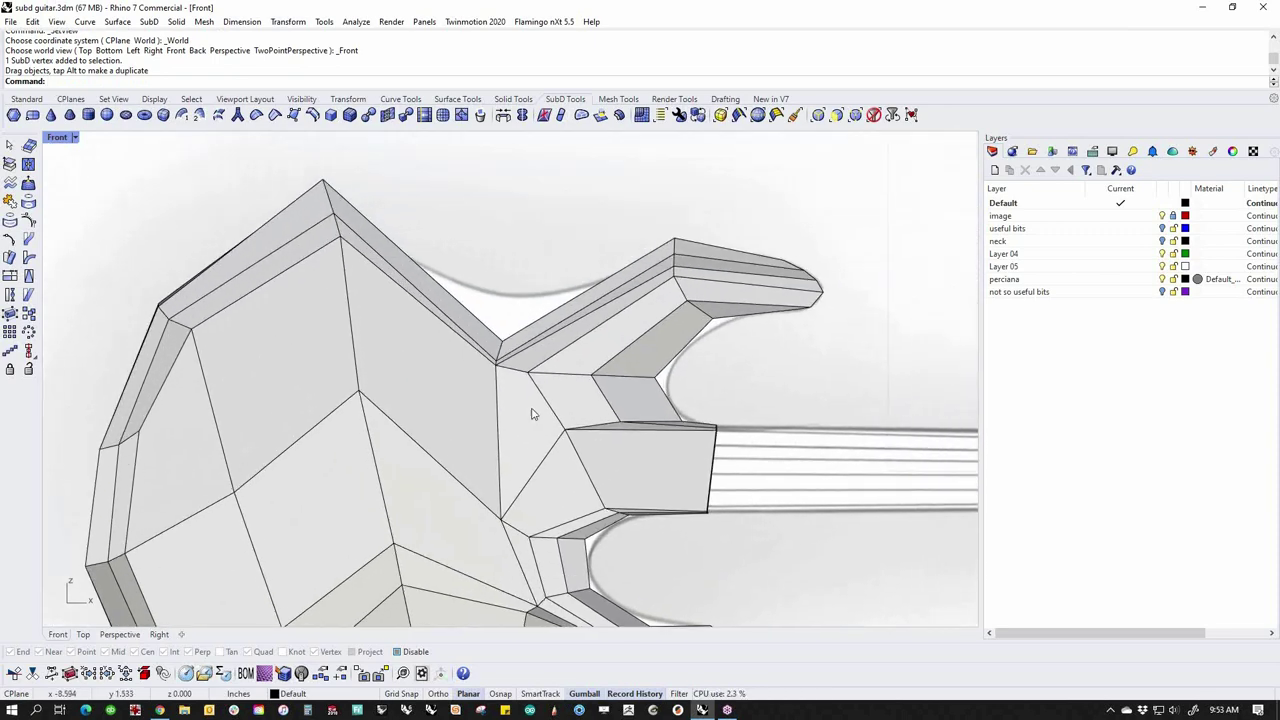
{"action": "scroll", "coordinate": [716, 425], "scroll_direction": "up", "scroll_amount": 3}
{"action": "scroll", "coordinate": [726, 486], "scroll_direction": "up", "scroll_amount": 3}
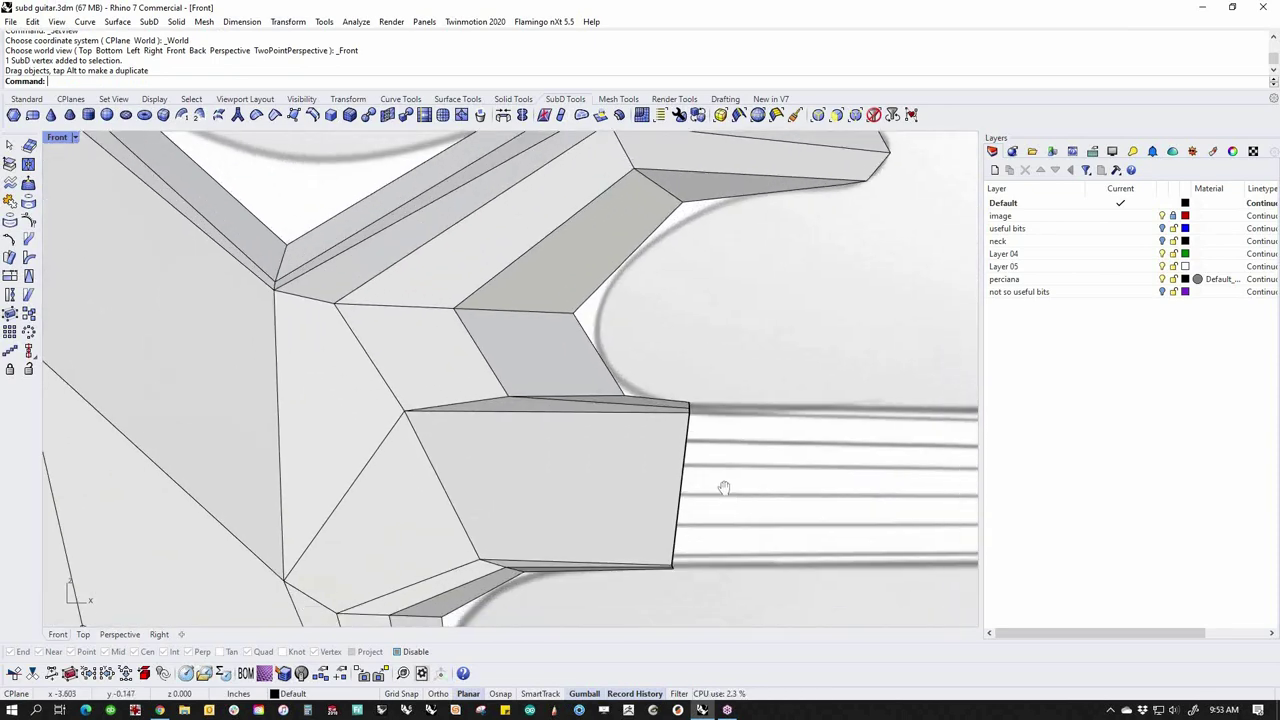
{"action": "scroll", "coordinate": [610, 440], "scroll_direction": "up", "scroll_amount": 3}
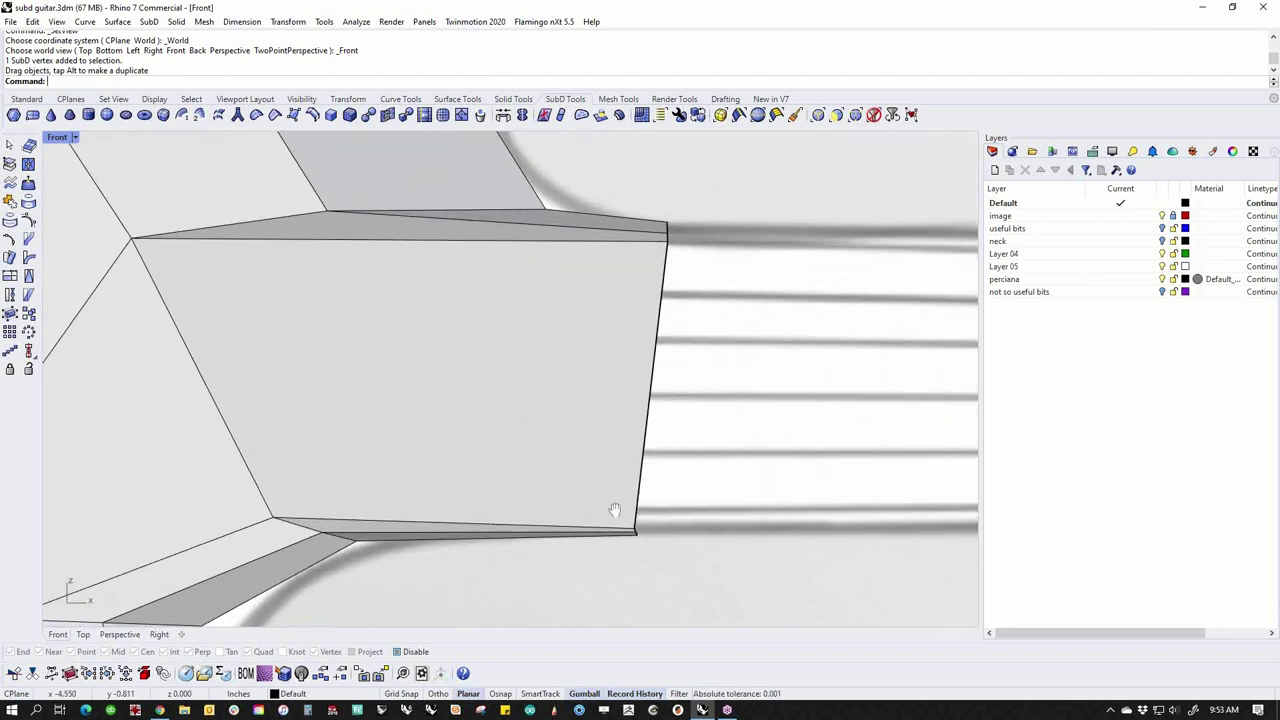
{"action": "scroll", "coordinate": [614, 514], "scroll_direction": "up", "scroll_amount": 3}
{"action": "left_click_drag", "start_coordinate": [664, 376], "coordinate": [782, 600]}
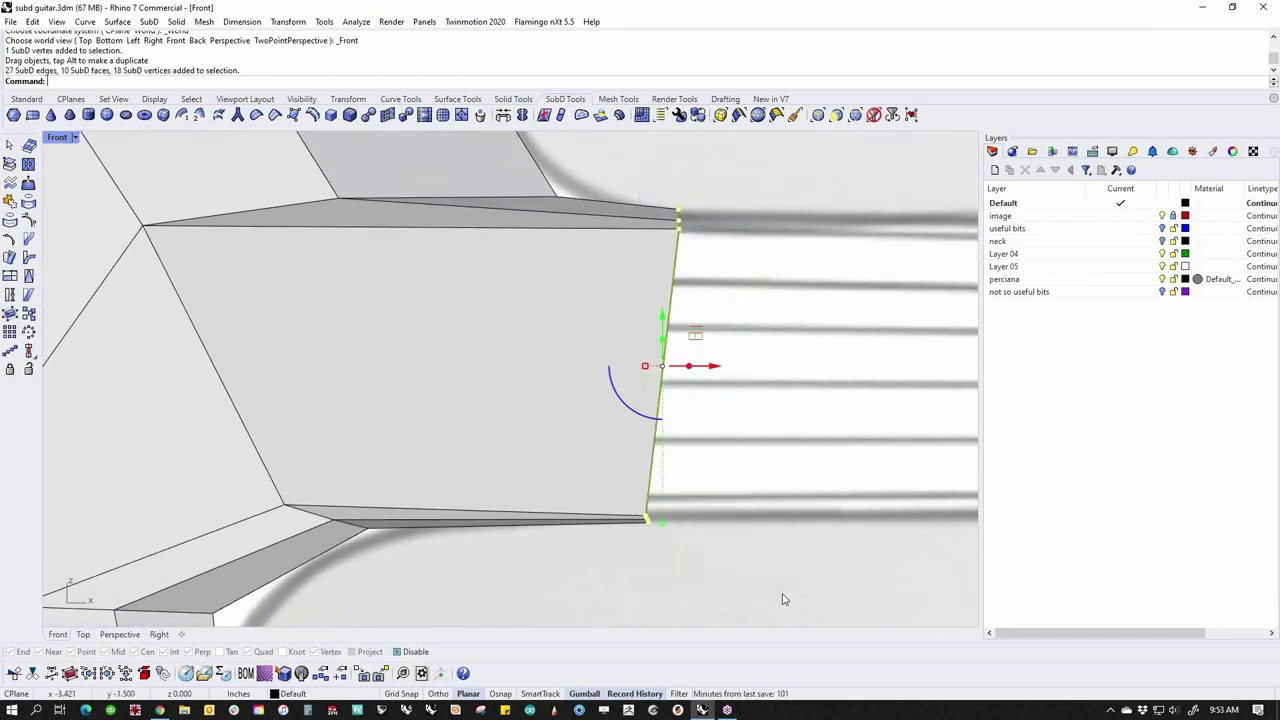
{"action": "left_click", "coordinate": [646, 367]}
{"action": "type", "text": "0"}
{"action": "key", "text": "Return"}
{"action": "key", "text": "Escape"}
{"action": "scroll", "coordinate": [698, 510], "scroll_direction": "down", "scroll_amount": 5}
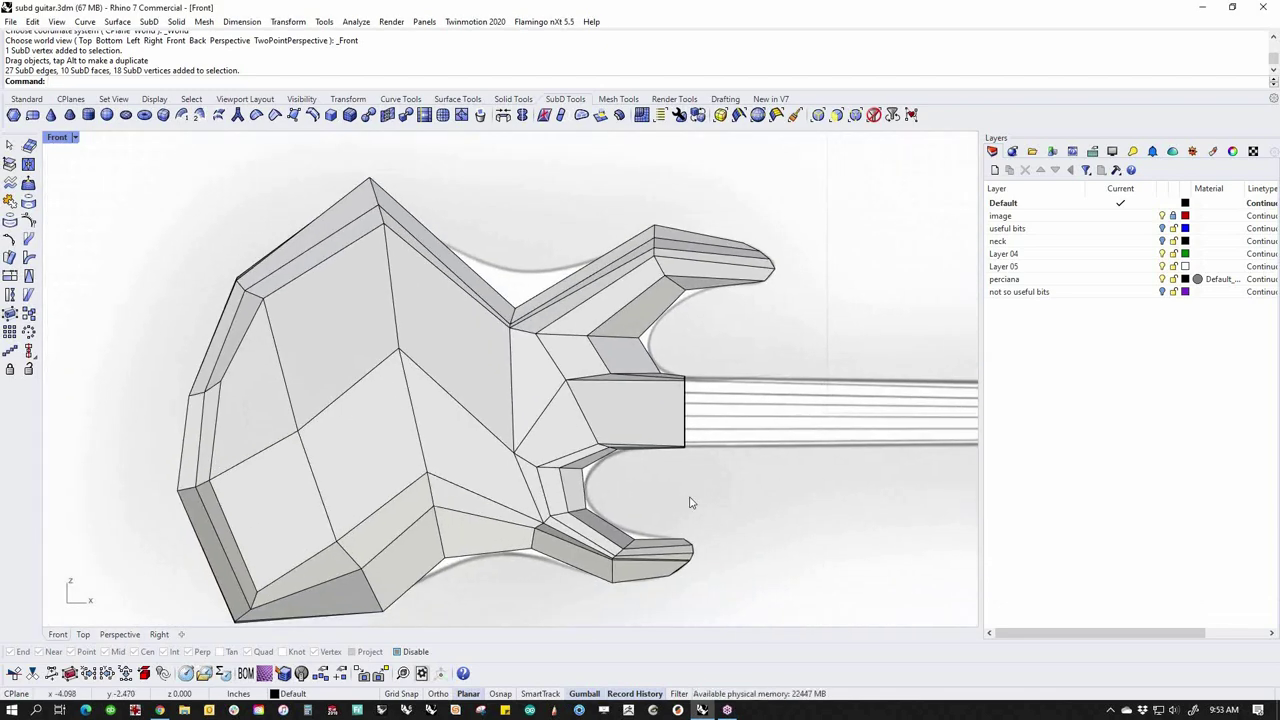
Display the SubD smooth and nudge the edge vertices at the body's upper waist up by 0.1 inch toward the sketch outline
{"action": "key", "text": "Tab"}
{"action": "right_click_drag", "start_coordinate": [675, 548], "coordinate": [603, 518]}
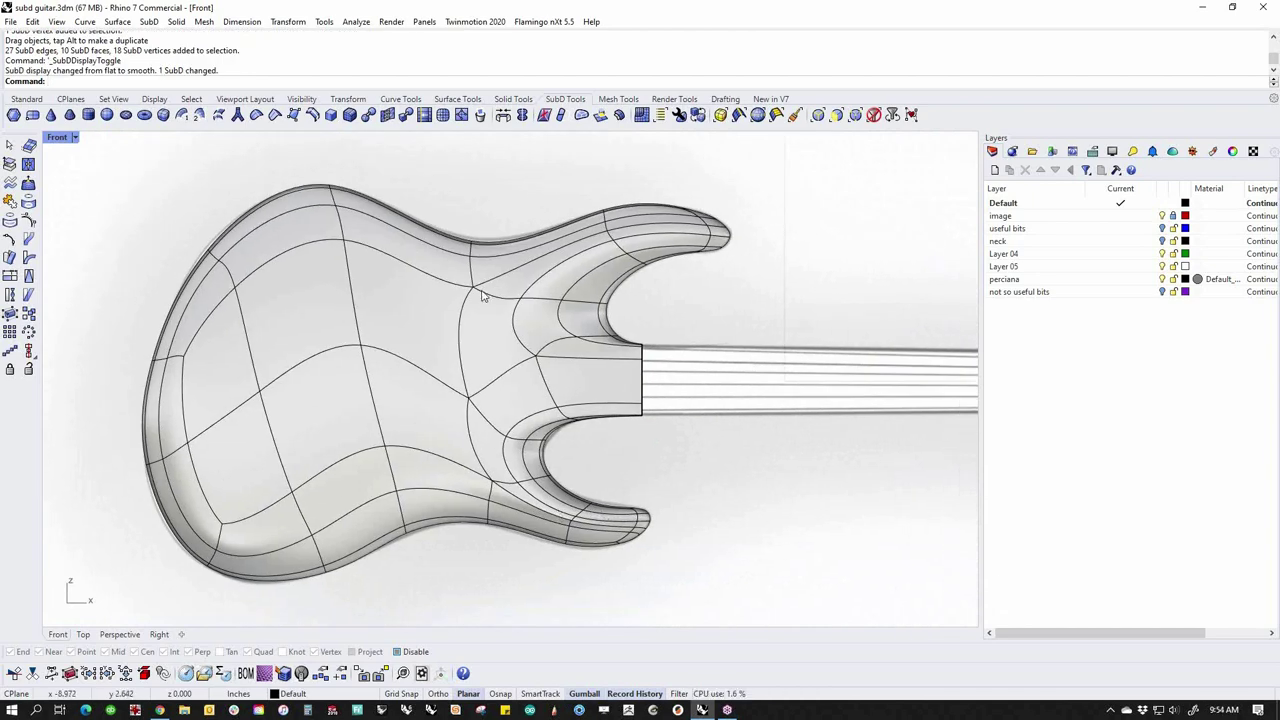
{"action": "scroll", "coordinate": [480, 295], "scroll_direction": "up", "scroll_amount": 3}
{"action": "left_click_drag", "start_coordinate": [443, 160], "coordinate": [502, 262]}
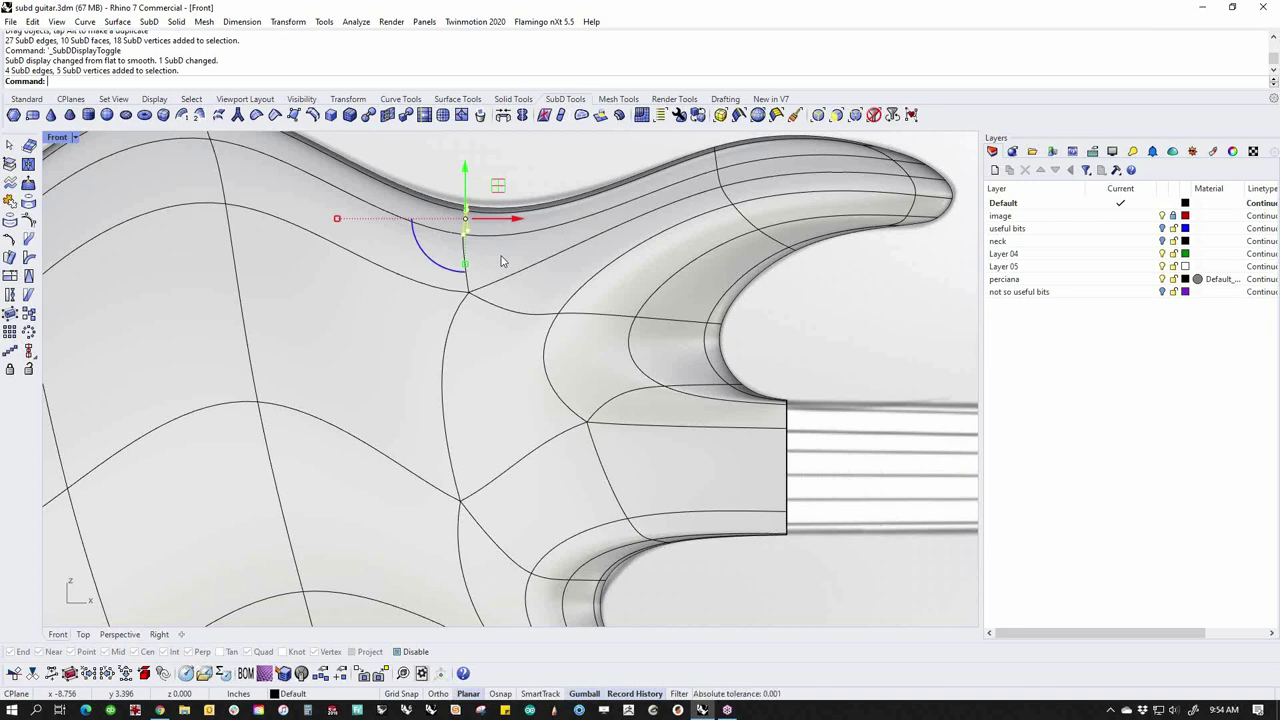
{"action": "key", "text": "alt+Up"}
{"action": "key", "text": "alt+Up"}
{"action": "left_click", "coordinate": [536, 156]}
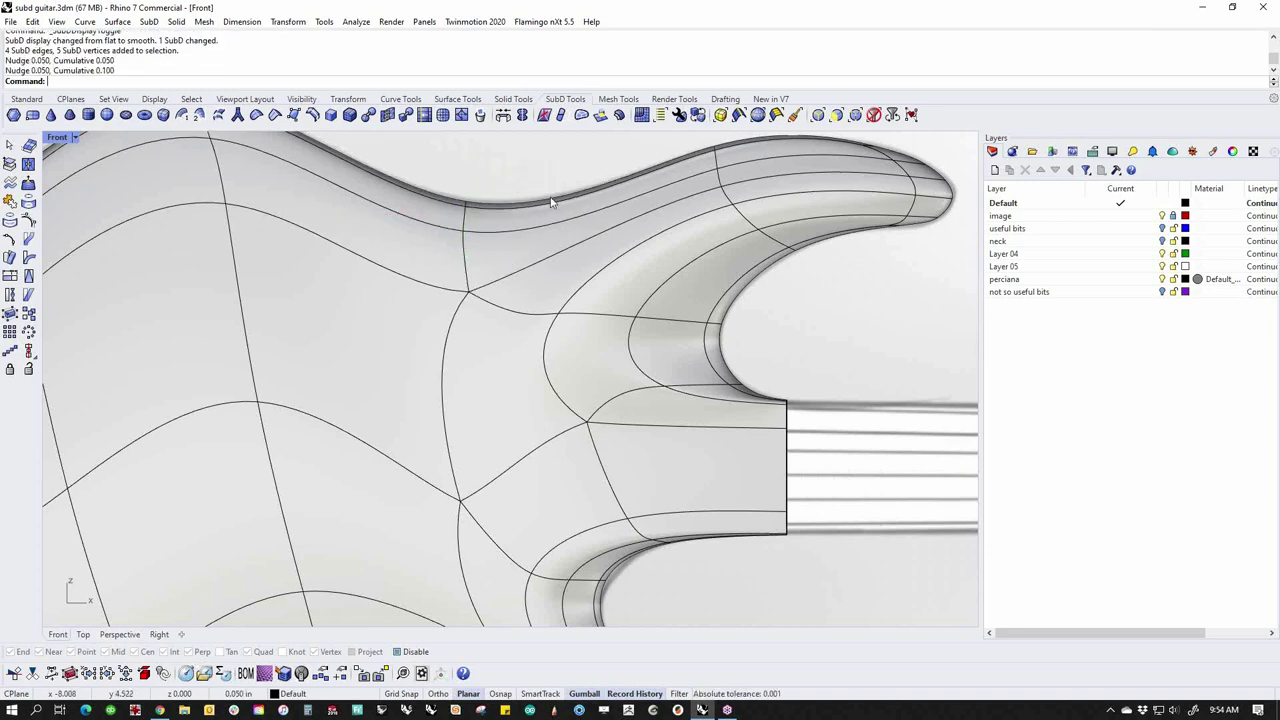
In the Perspective view, move the whole SubD guitar body perpendicular to the reference image
{"action": "scroll", "coordinate": [578, 318], "scroll_direction": "down", "scroll_amount": 10}
{"action": "right_click_drag", "start_coordinate": [598, 483], "coordinate": [572, 511]}
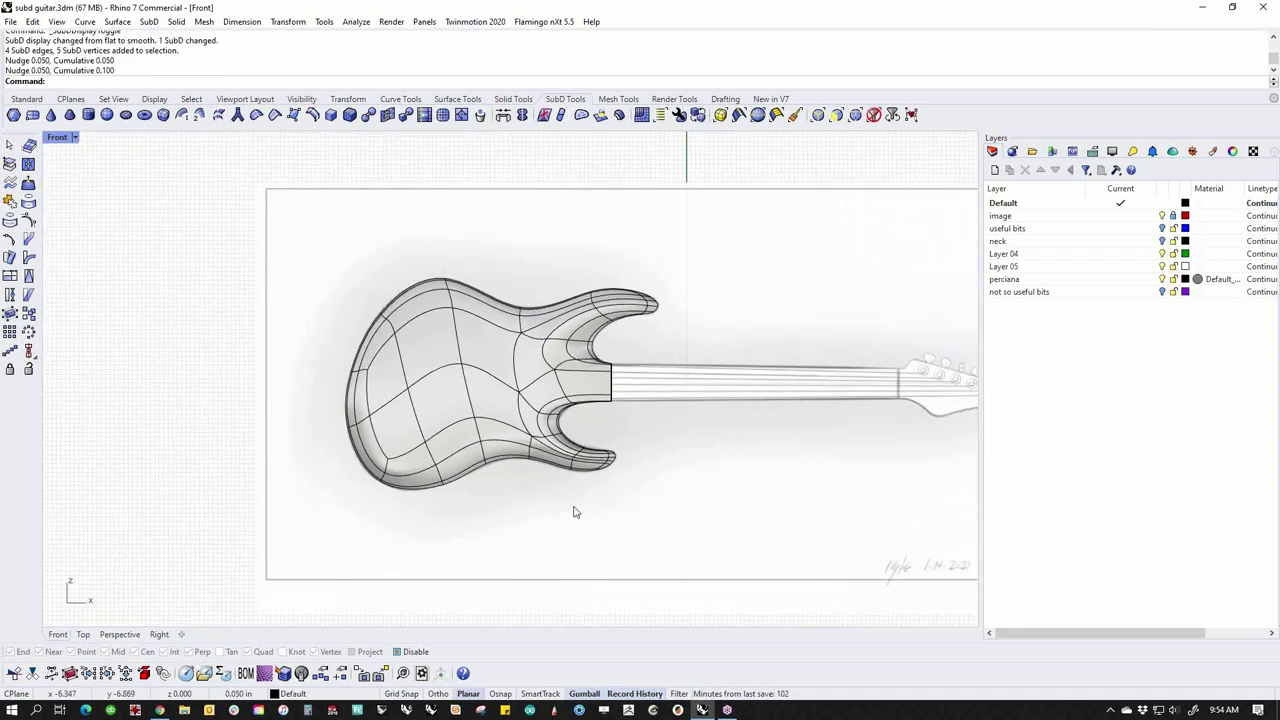
{"action": "key", "text": "ctrl+F4"}
{"action": "right_click_drag", "start_coordinate": [597, 454], "coordinate": [469, 414]}
{"action": "scroll", "coordinate": [523, 434], "scroll_direction": "up", "scroll_amount": 7}
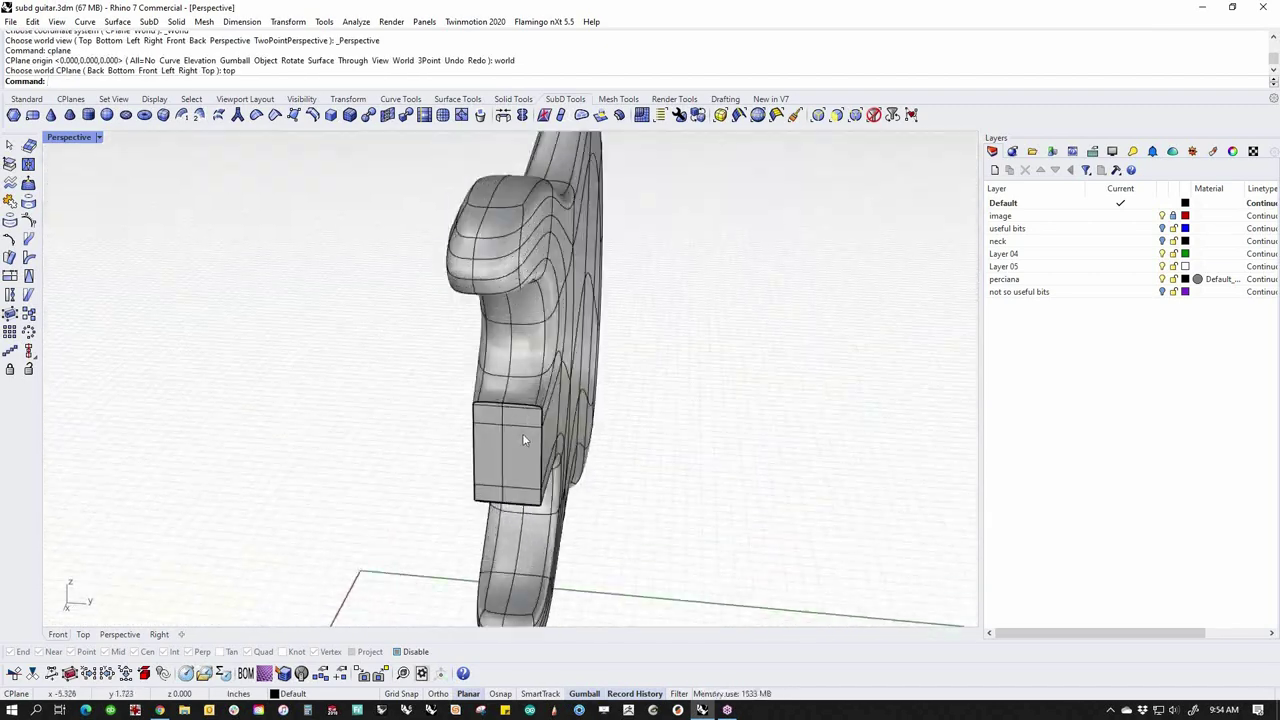
{"action": "left_click", "coordinate": [523, 434]}
{"action": "right_click_drag", "start_coordinate": [545, 425], "coordinate": [525, 376]}
{"action": "left_click_drag", "start_coordinate": [508, 347], "coordinate": [519, 383]}
{"action": "left_click", "coordinate": [443, 417]}
{"action": "scroll", "coordinate": [446, 414], "scroll_direction": "down", "scroll_amount": 8}
{"action": "right_click_drag", "start_coordinate": [455, 420], "coordinate": [626, 483]}
{"action": "scroll", "coordinate": [594, 429], "scroll_direction": "up", "scroll_amount": 4}
{"action": "scroll", "coordinate": [577, 452], "scroll_direction": "down", "scroll_amount": 5}
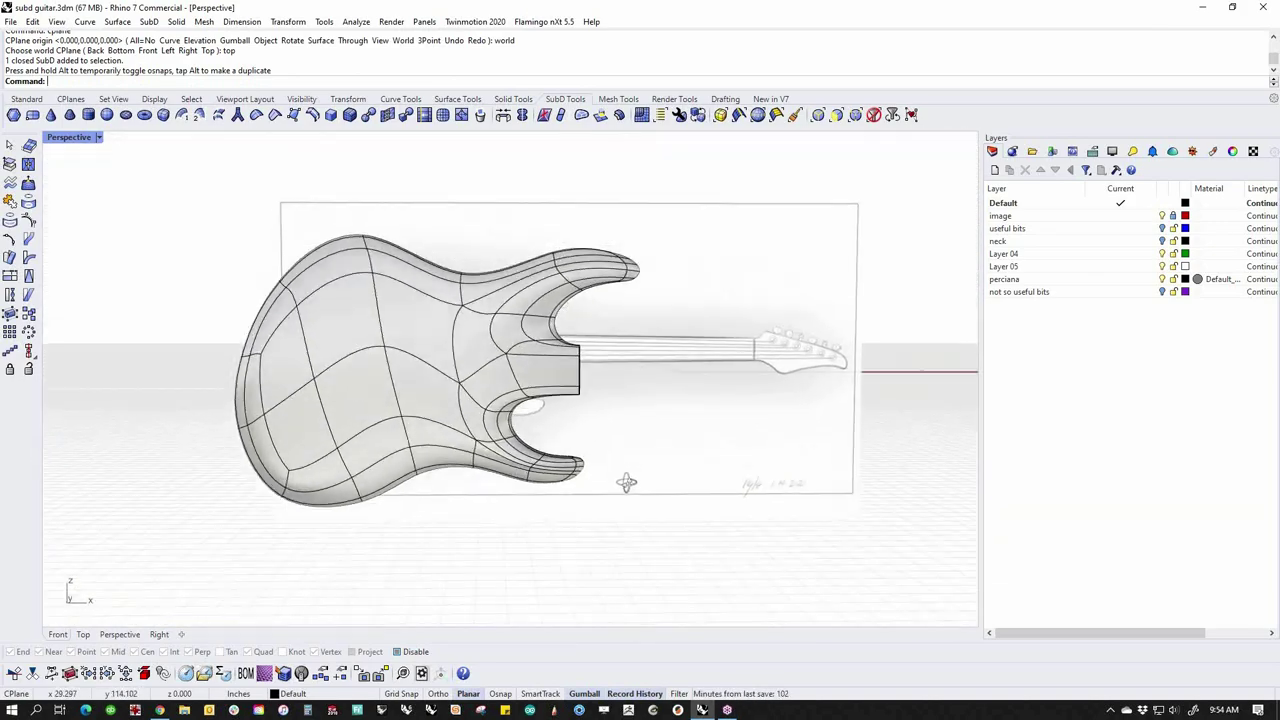
In the Front view, put the SubD guitar body on a new layer named "body" and turn that layer off
{"action": "type", "text": "f"}
{"action": "key", "text": "Return"}
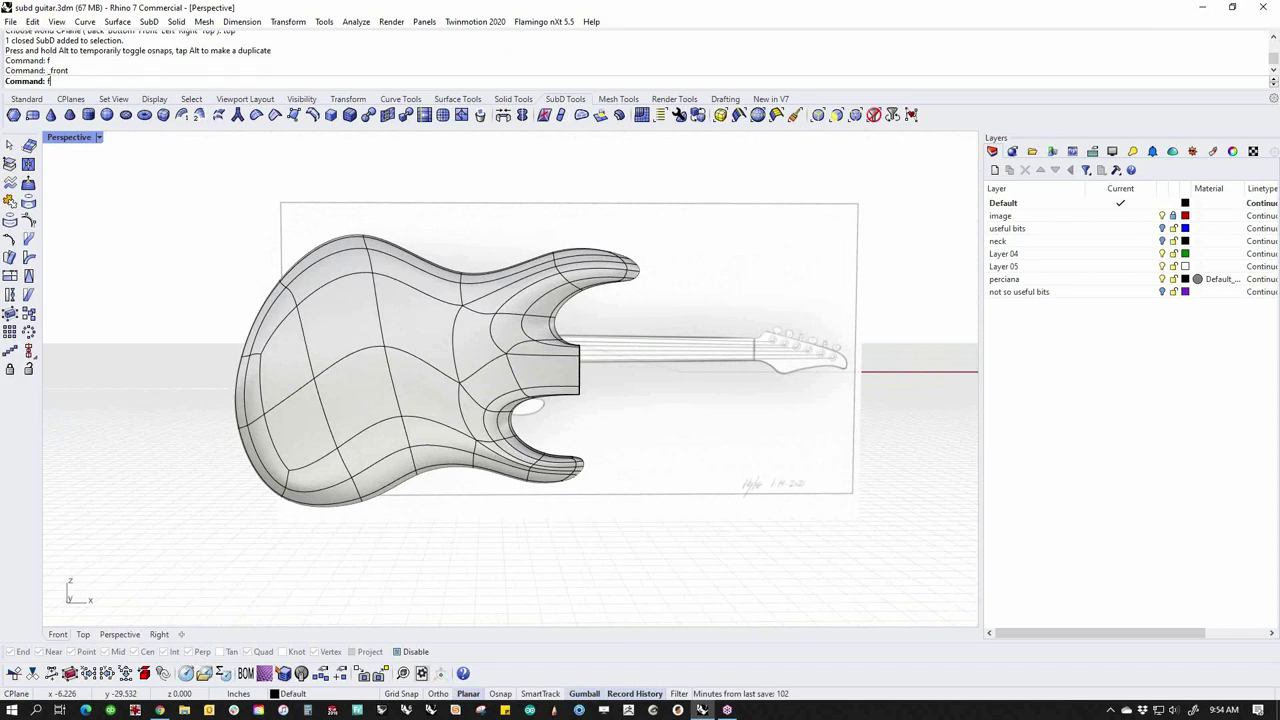
{"action": "scroll", "coordinate": [632, 486], "scroll_direction": "down", "scroll_amount": 6}
{"action": "right_click_drag", "start_coordinate": [634, 462], "coordinate": [567, 462]}
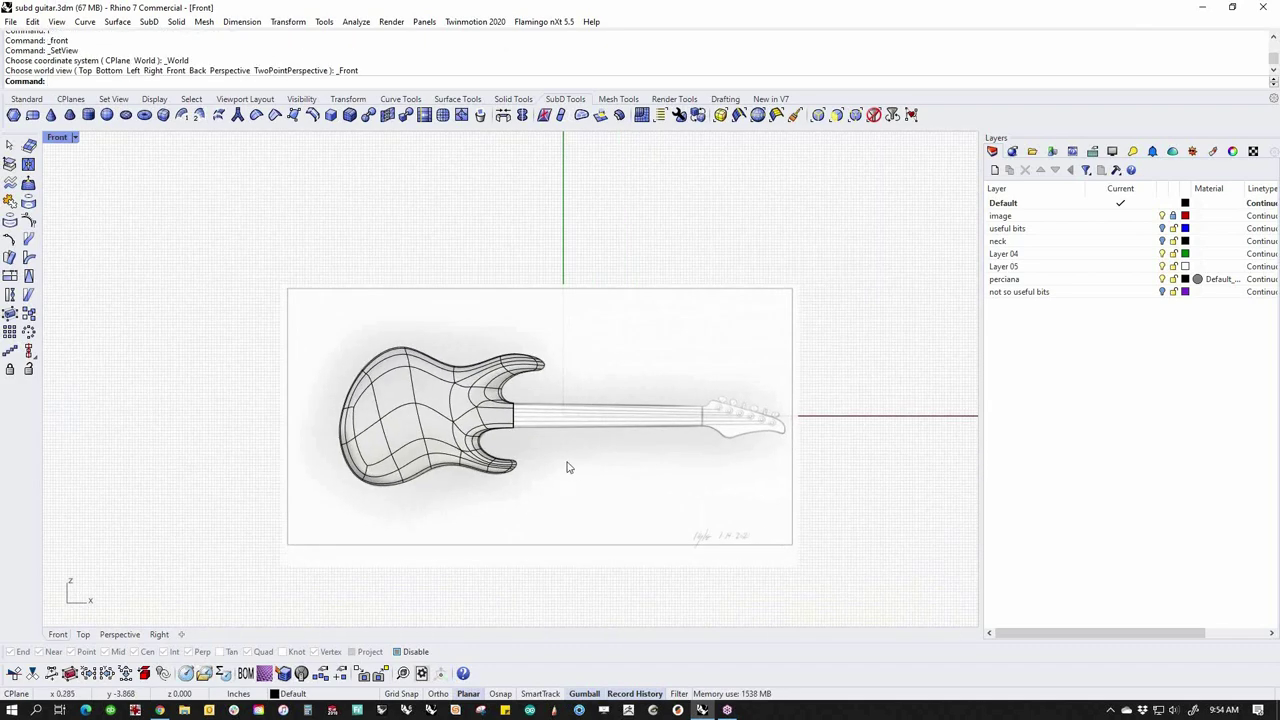
{"action": "left_click", "coordinate": [467, 411]}
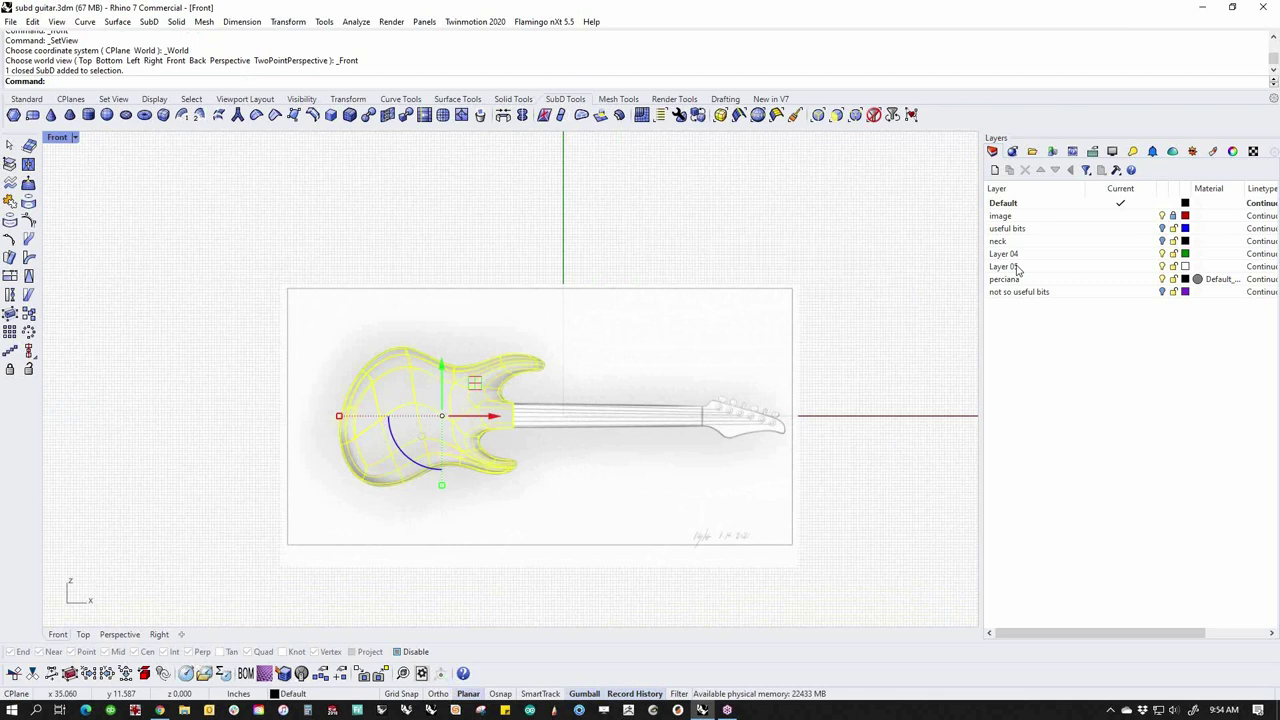
{"action": "left_click", "coordinate": [995, 169]}
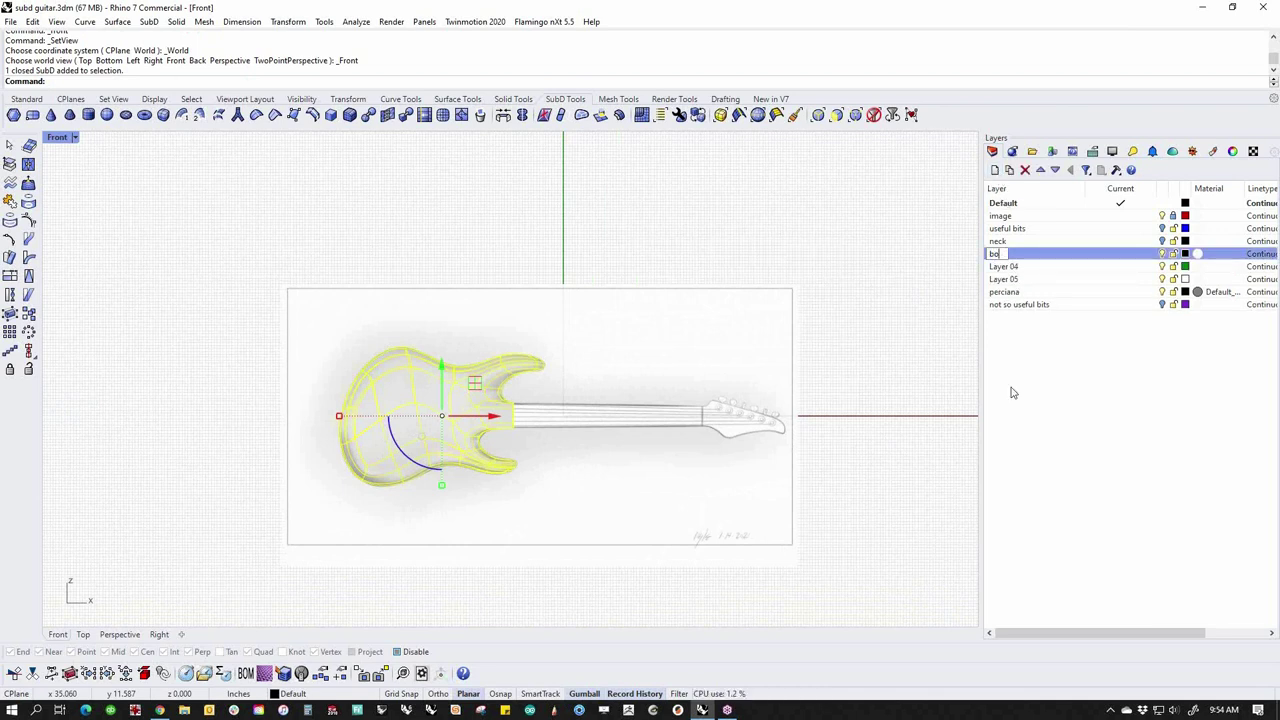
{"action": "key", "text": "Return"}
{"action": "right_click", "coordinate": [1047, 256]}
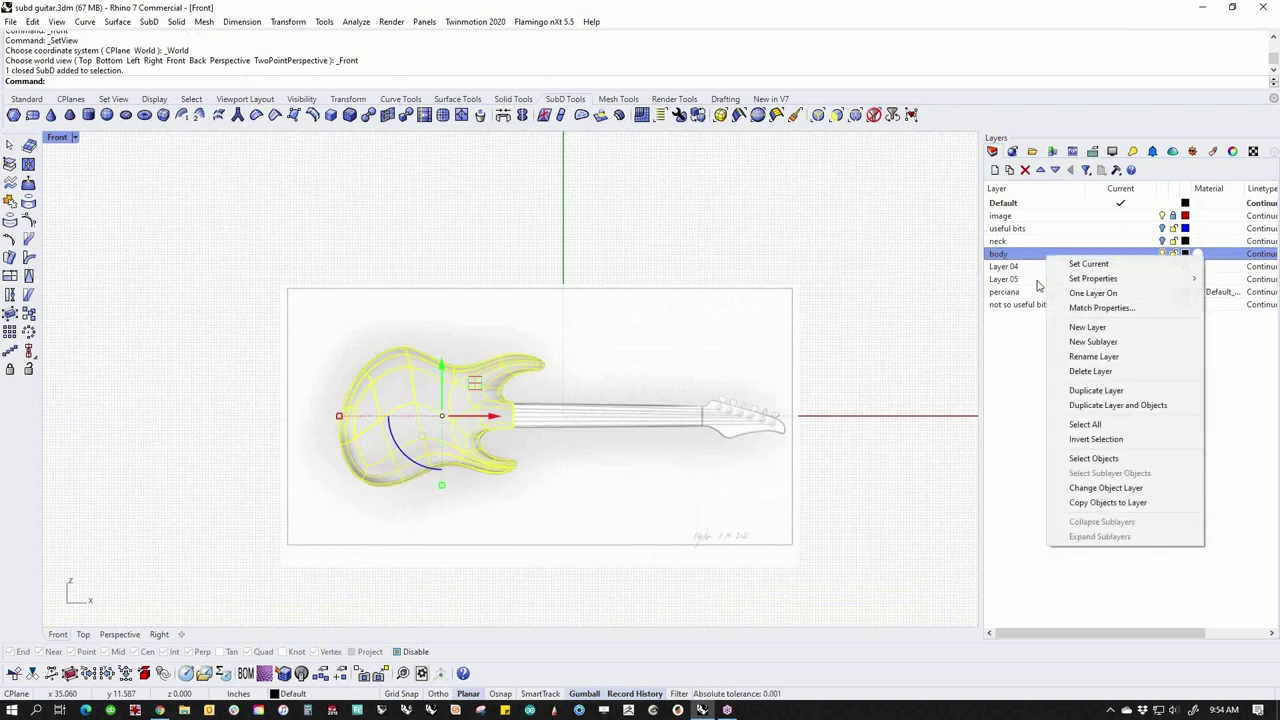
{"action": "left_click", "coordinate": [1105, 488]}
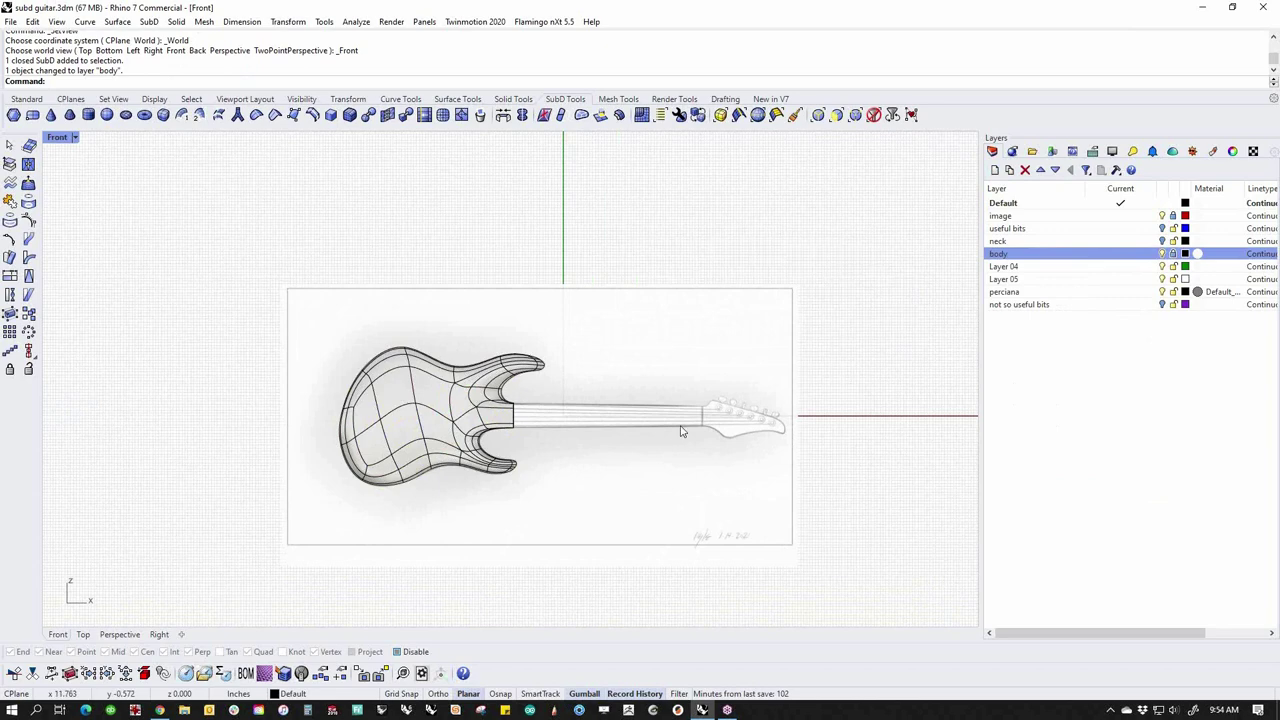
{"action": "left_click", "coordinate": [1161, 255]}
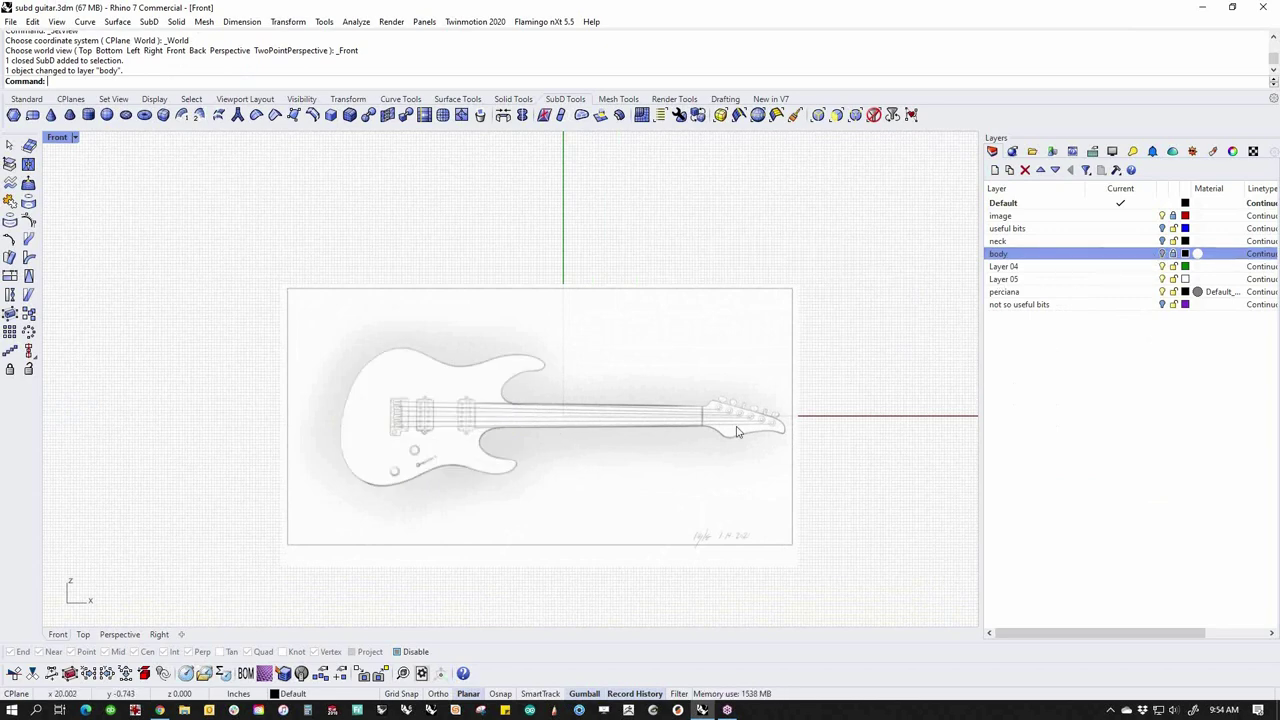
{"action": "scroll", "coordinate": [586, 445], "scroll_direction": "up", "scroll_amount": 3}
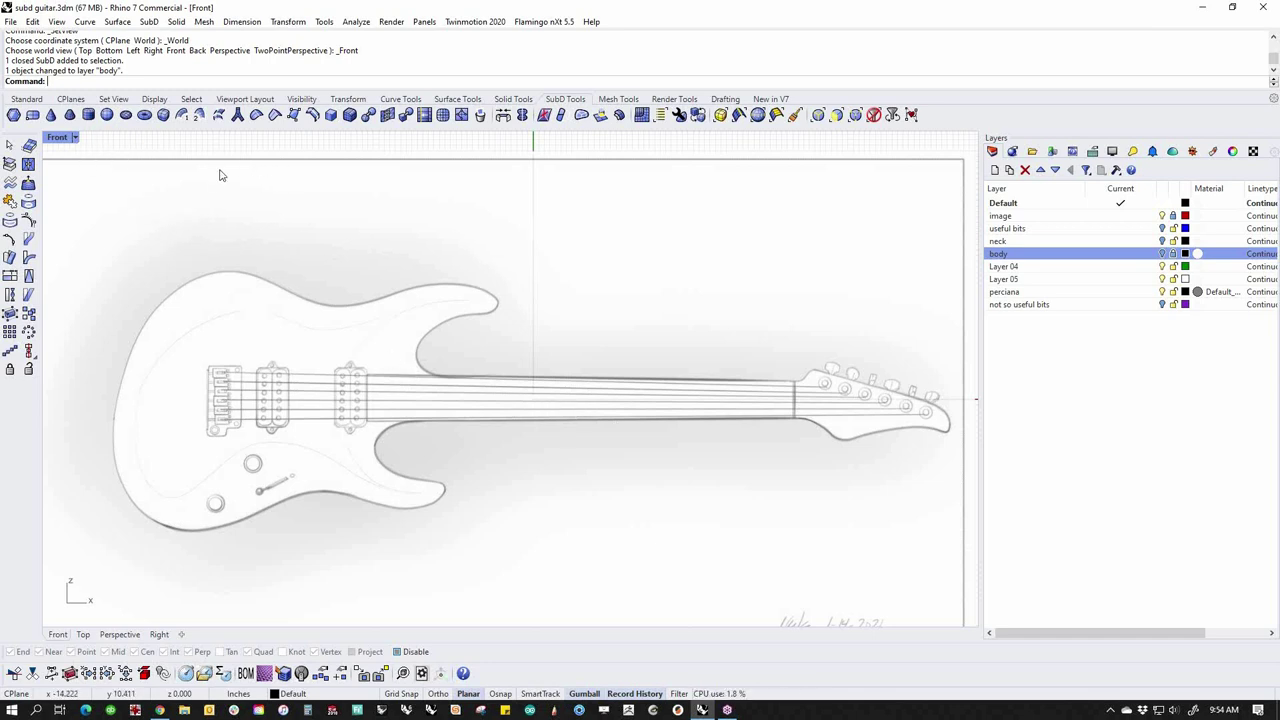
Draw a degree-1 curve along the upper edge of the sketched neck, from the neck pickup to the nut
{"action": "left_click", "coordinate": [27, 99]}
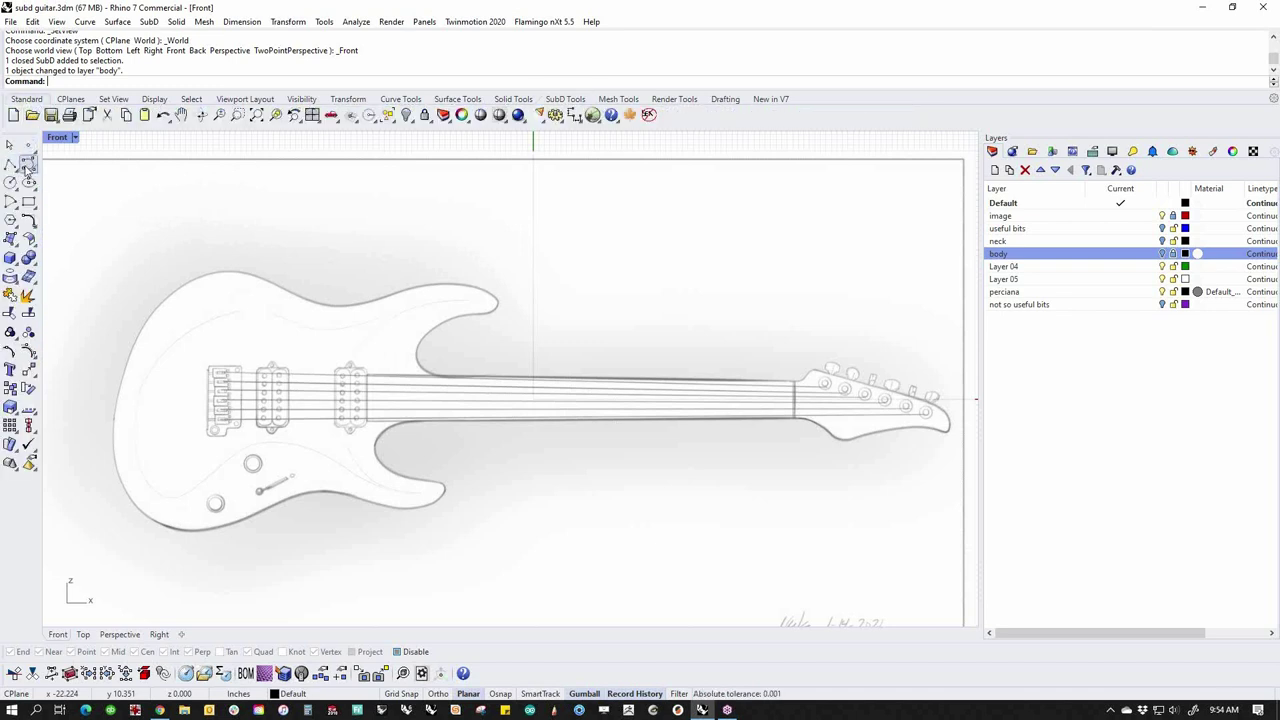
{"action": "left_click", "coordinate": [27, 166]}
{"action": "left_click", "coordinate": [100, 81]}
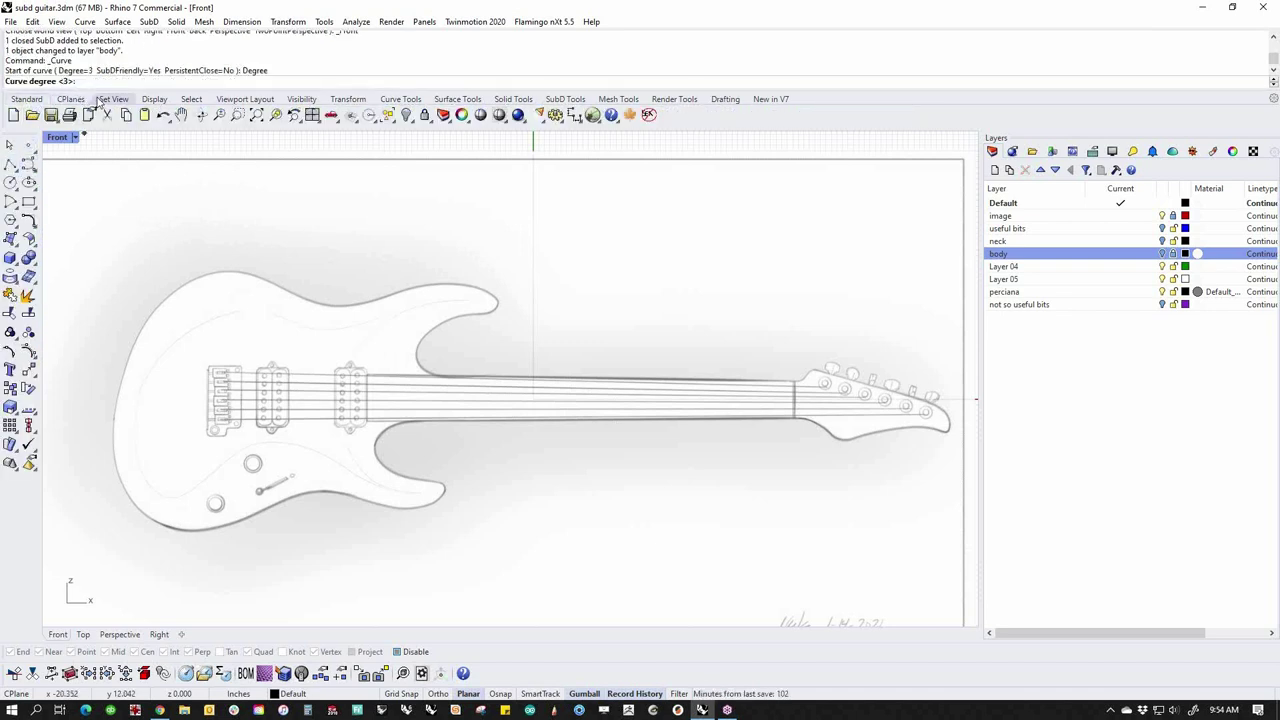
{"action": "type", "text": "1"}
{"action": "key", "text": "Return"}
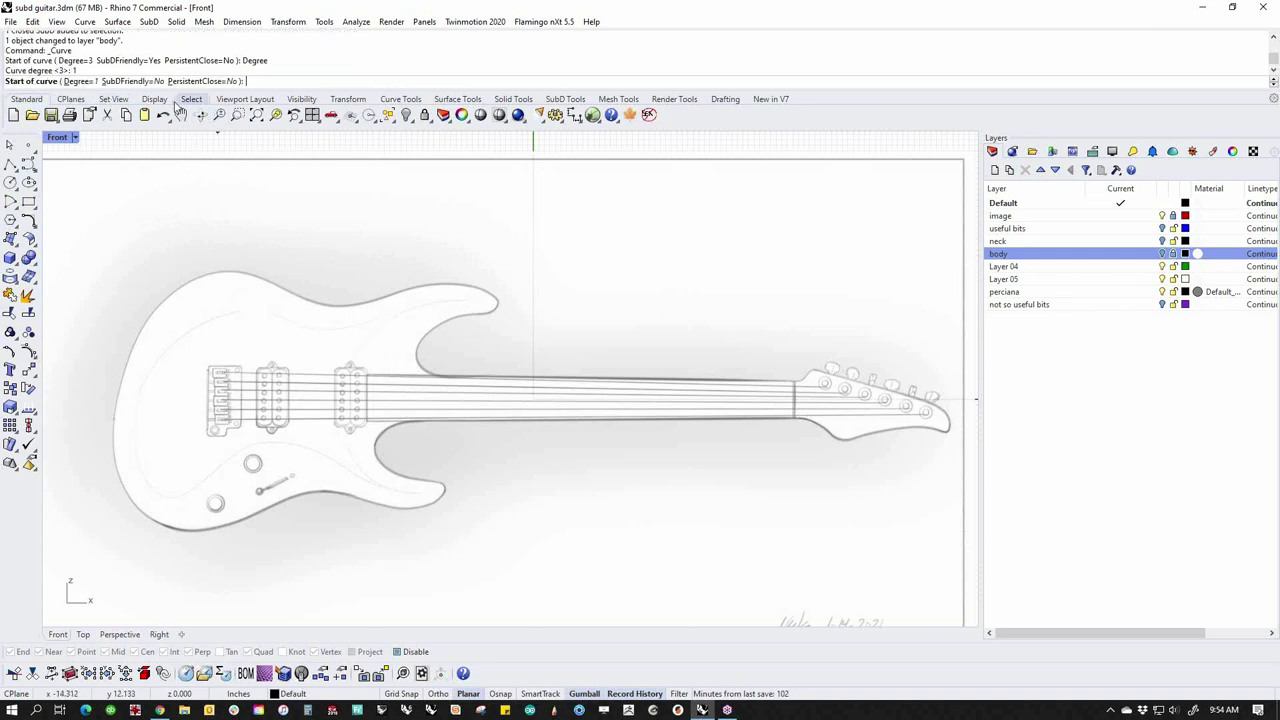
{"action": "left_click", "coordinate": [145, 83]}
{"action": "left_click", "coordinate": [84, 83]}
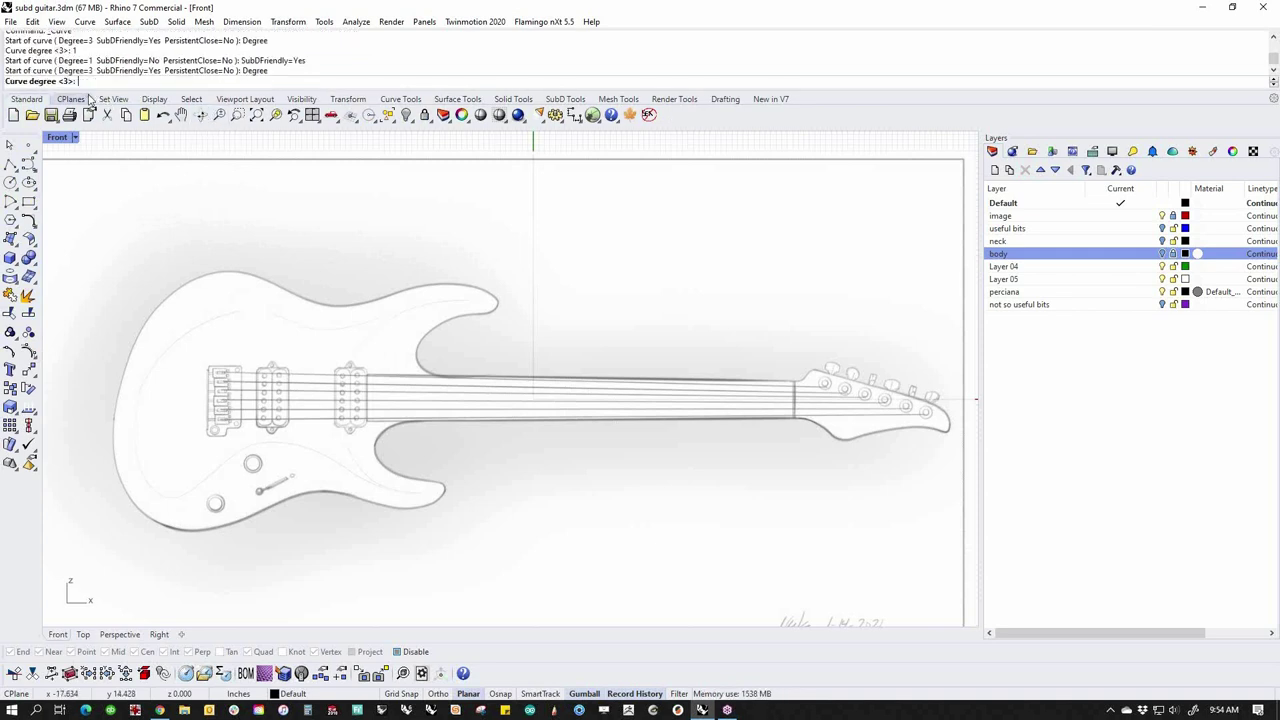
{"action": "type", "text": "1"}
{"action": "key", "text": "Return"}
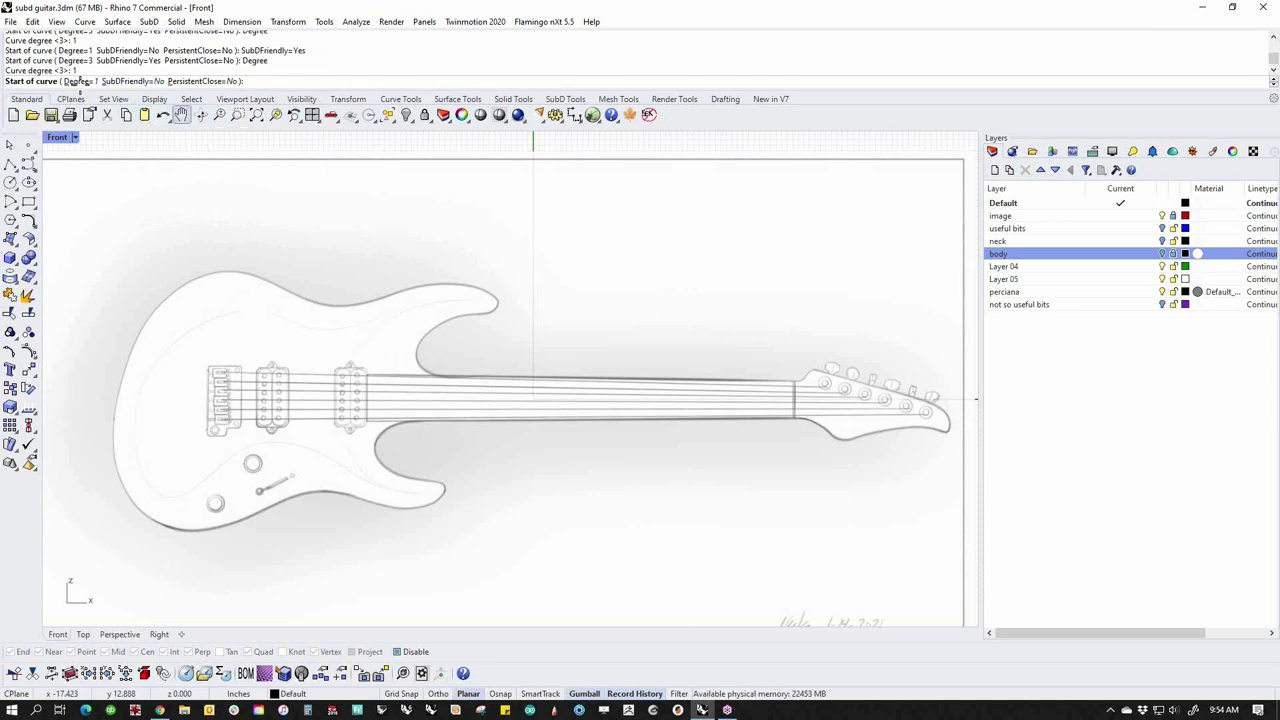
{"action": "left_click", "coordinate": [366, 375]}
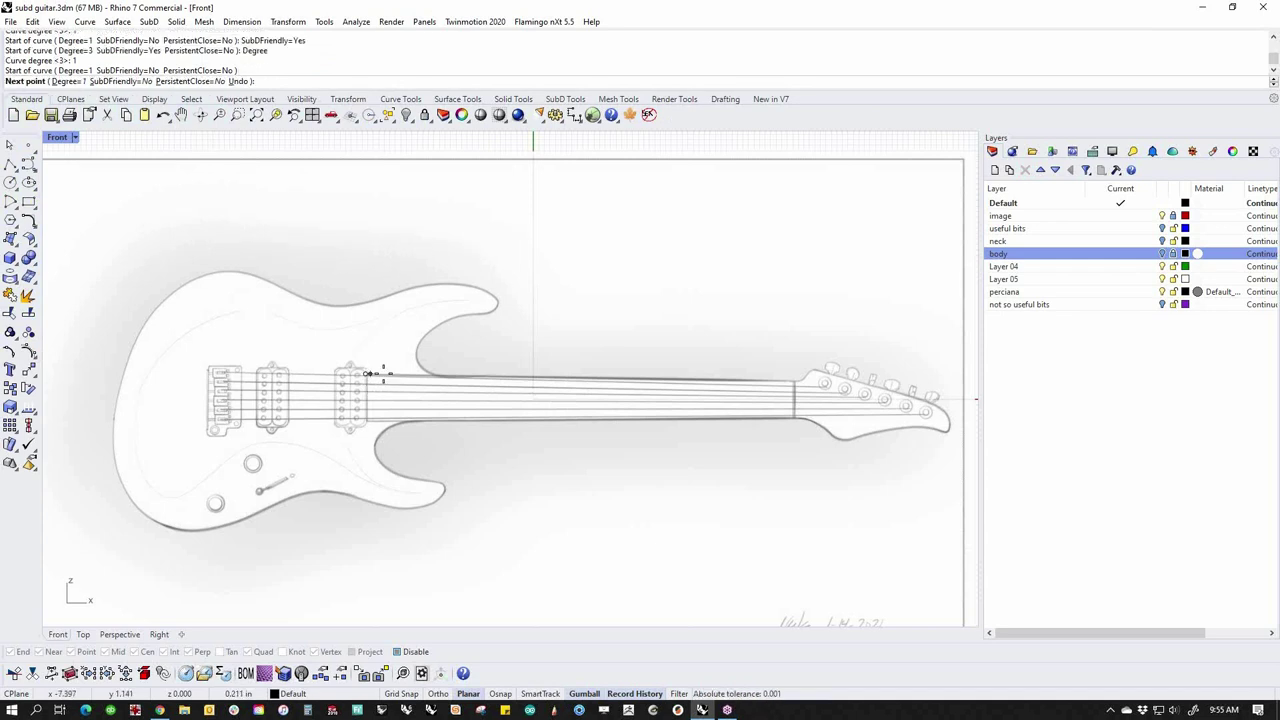
{"action": "left_click", "coordinate": [793, 381]}
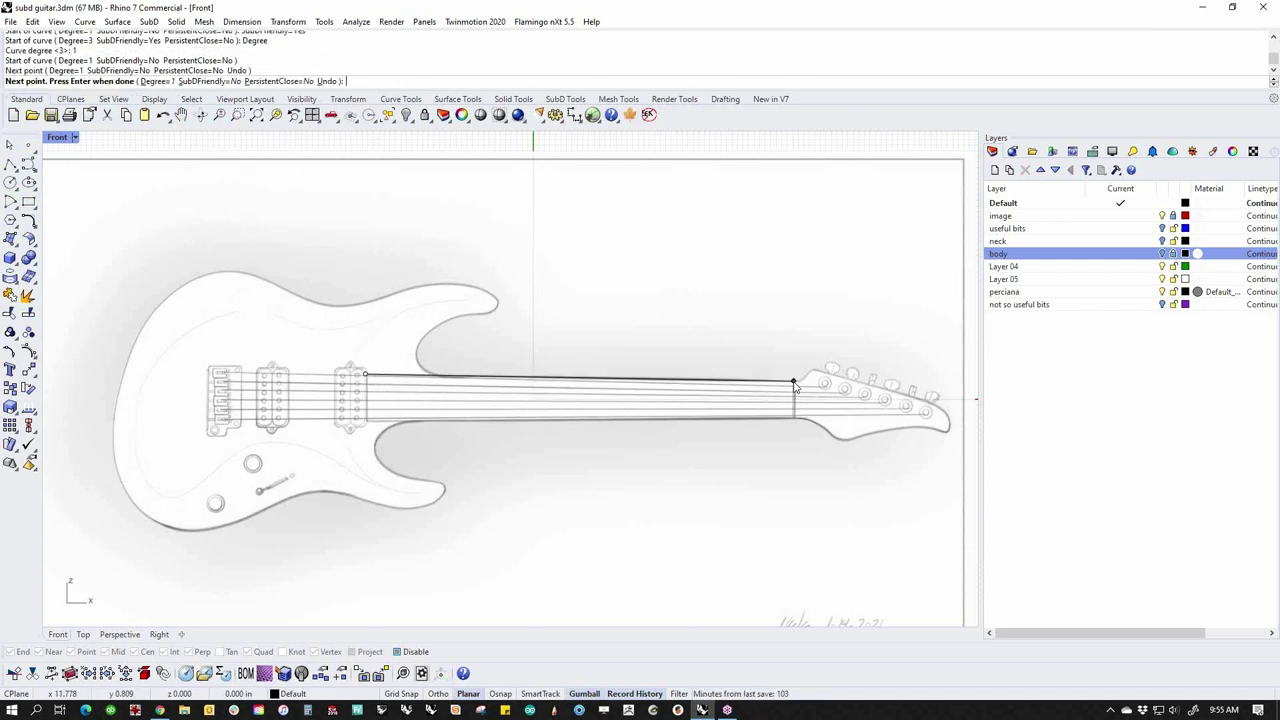
Draw a matching degree-1 curve along the lower edge of the sketched neck, from the neck pickup to the nut
{"action": "left_click", "coordinate": [366, 421]}
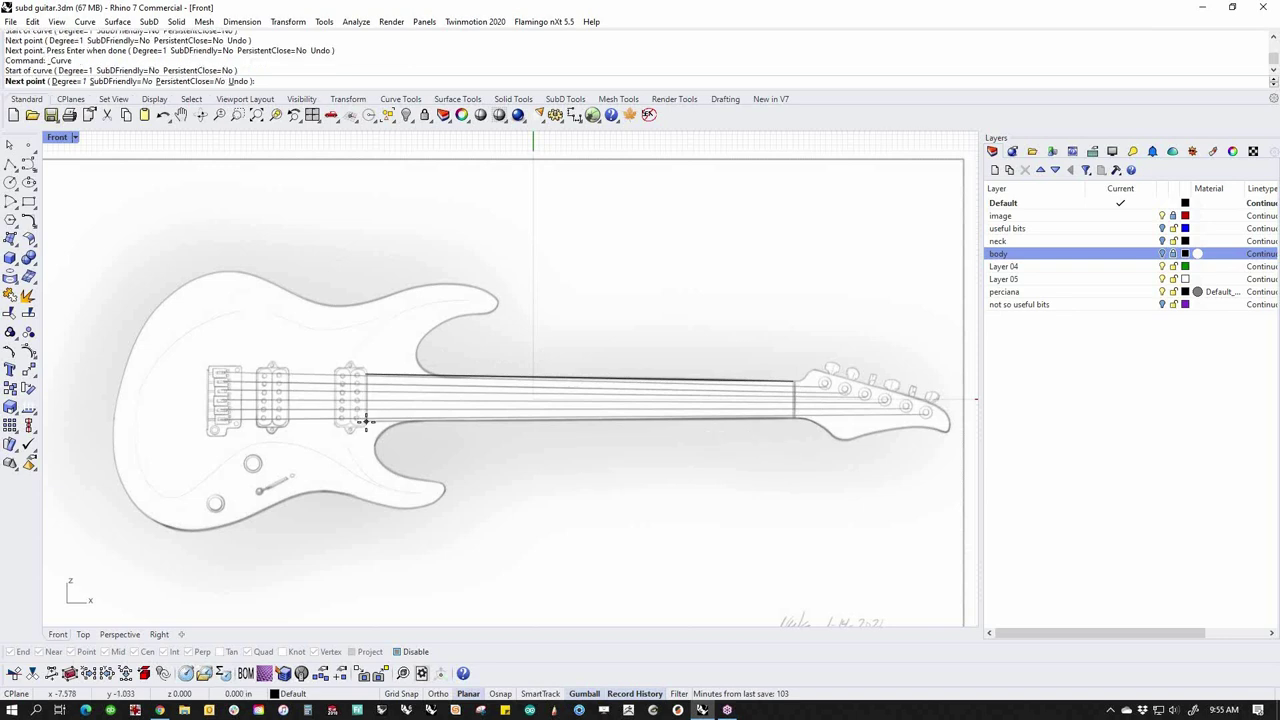
{"action": "left_click", "coordinate": [794, 418]}
{"action": "key", "text": "Return"}
Rebuild both neck edge curves as SubD-friendly curves with a point count of 5, deleting the input curves
{"action": "left_click_drag", "start_coordinate": [733, 355], "coordinate": [700, 482]}
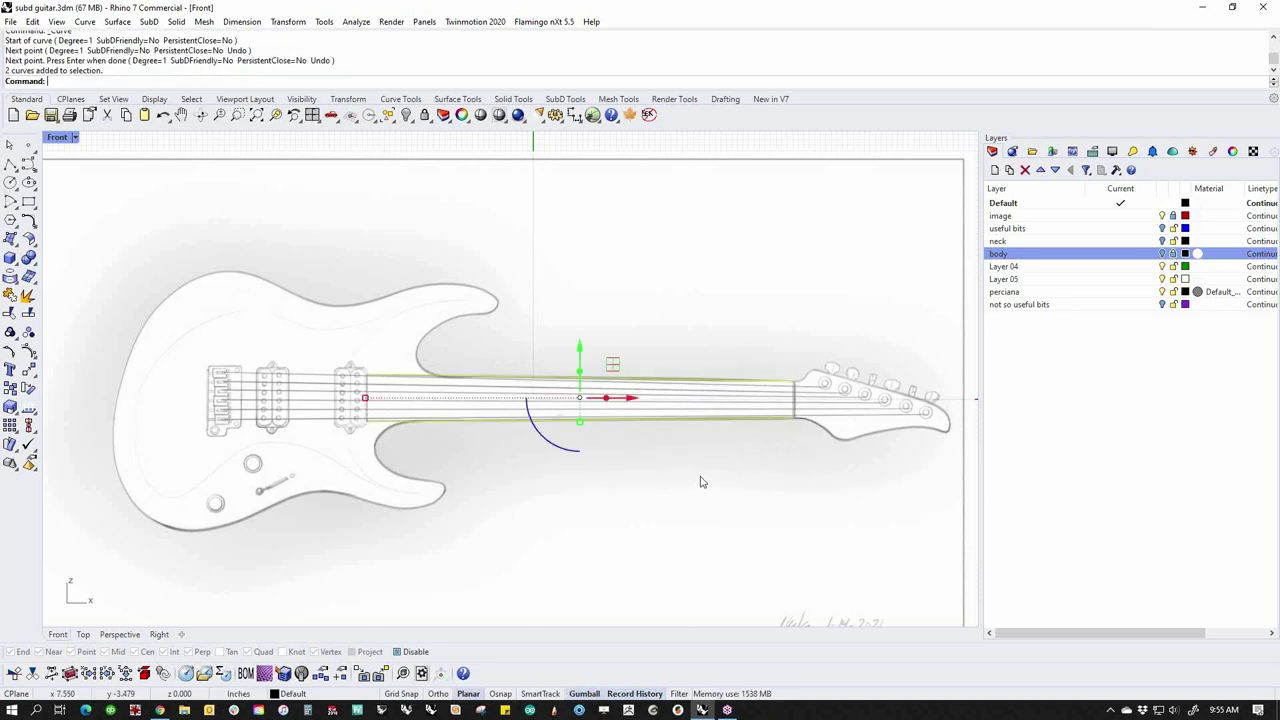
{"action": "type", "text": "Rebuild"}
{"action": "key", "text": "Return"}
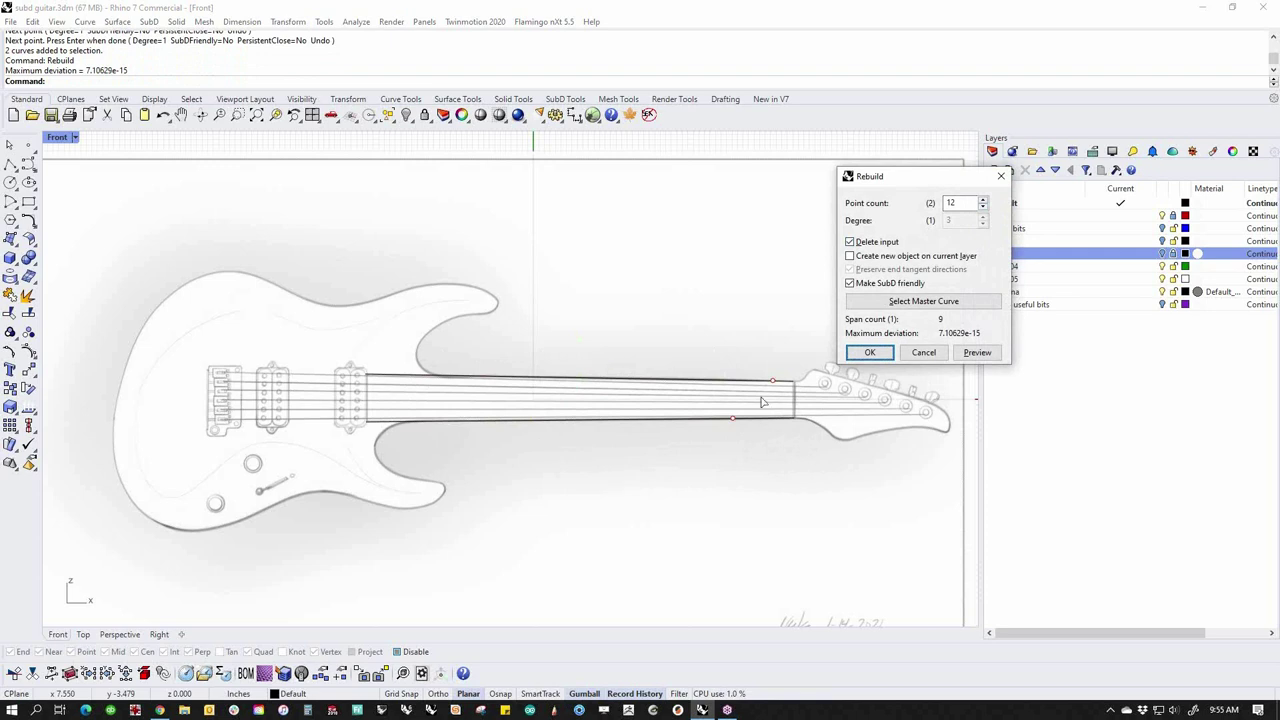
{"action": "left_click_drag", "start_coordinate": [966, 203], "coordinate": [927, 212]}
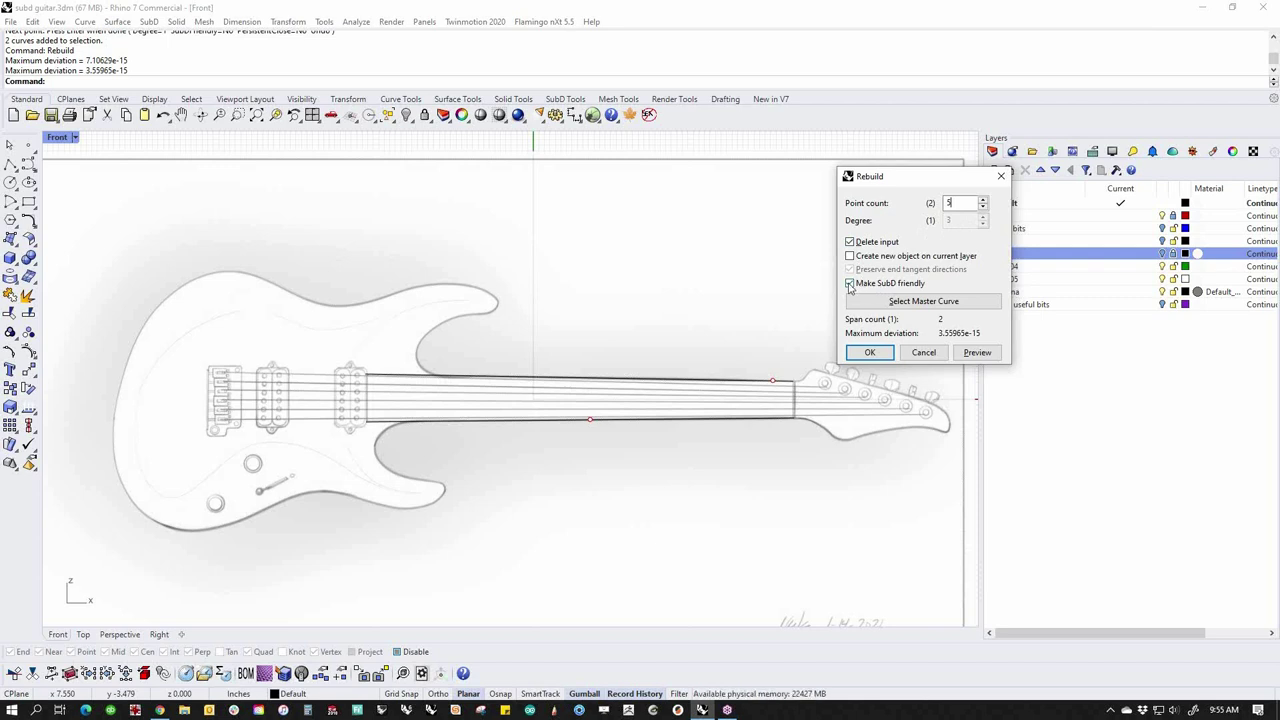
{"action": "left_click", "coordinate": [868, 353]}
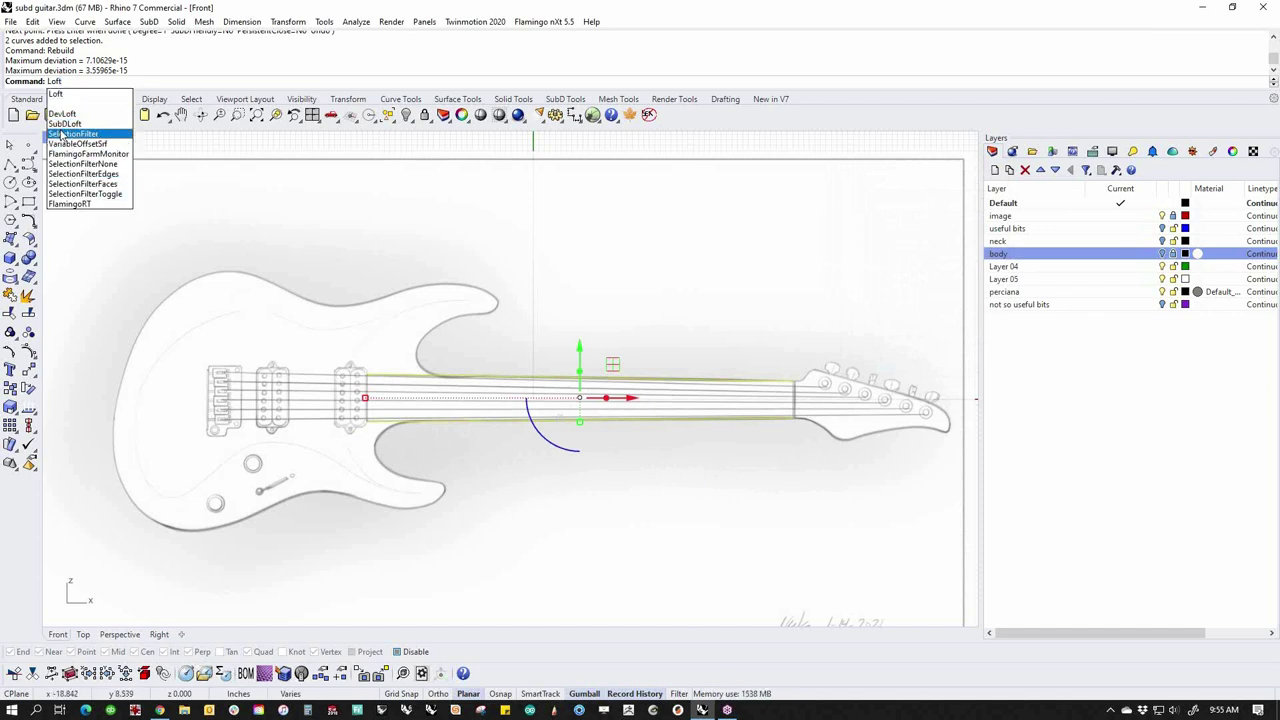
Create a SubD loft between the two neck curves with corners enabled and 5 adjusted shape segments
{"action": "left_click", "coordinate": [62, 133]}
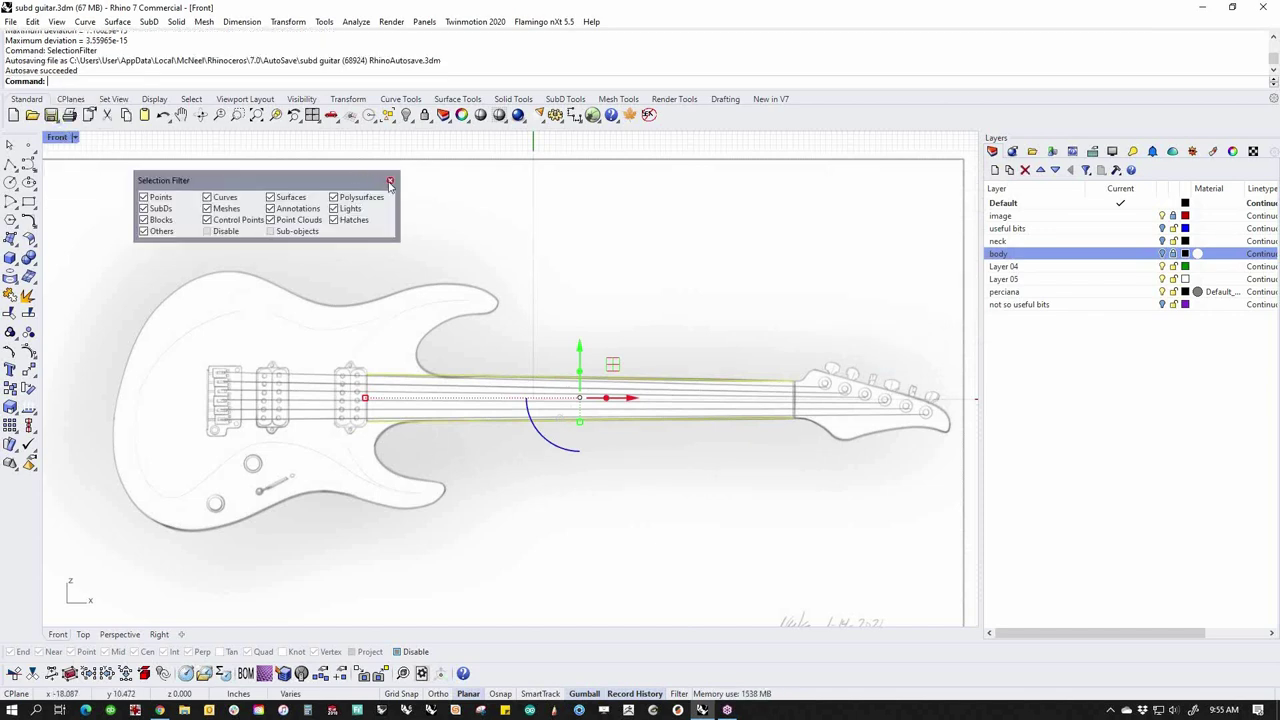
{"action": "left_click", "coordinate": [390, 183]}
{"action": "type", "text": "SubD"}
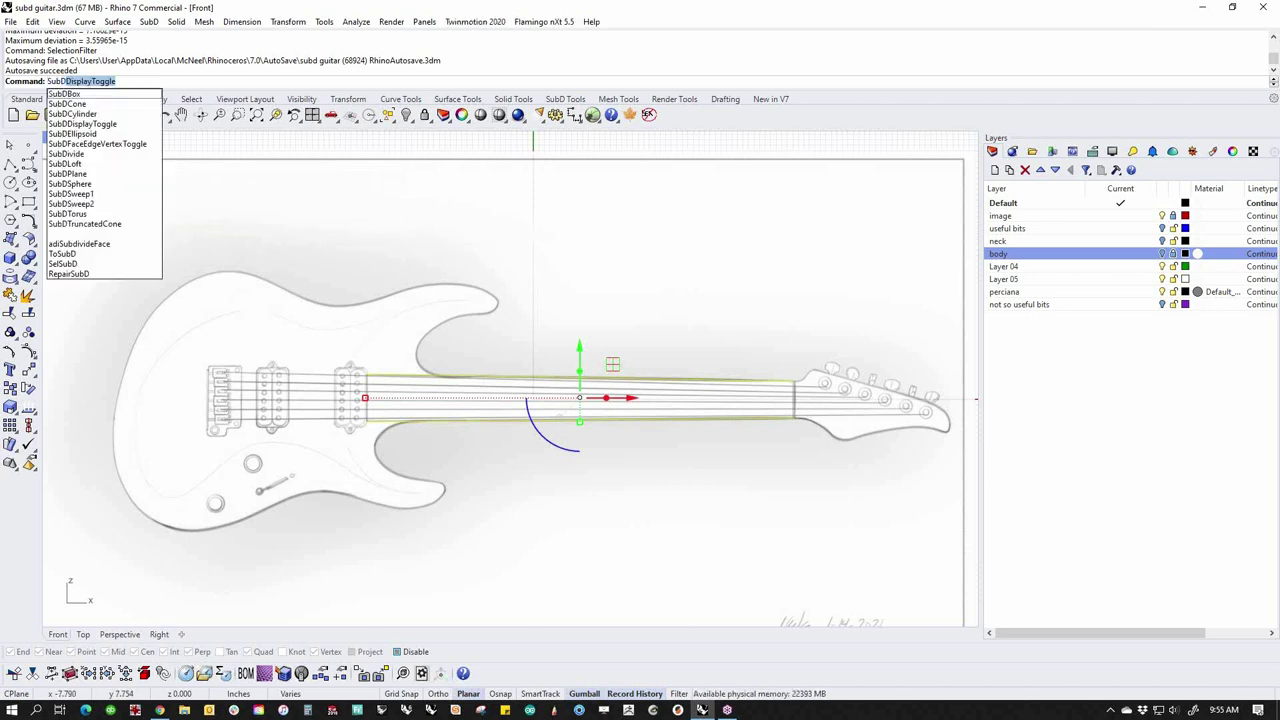
{"action": "left_click", "coordinate": [65, 163]}
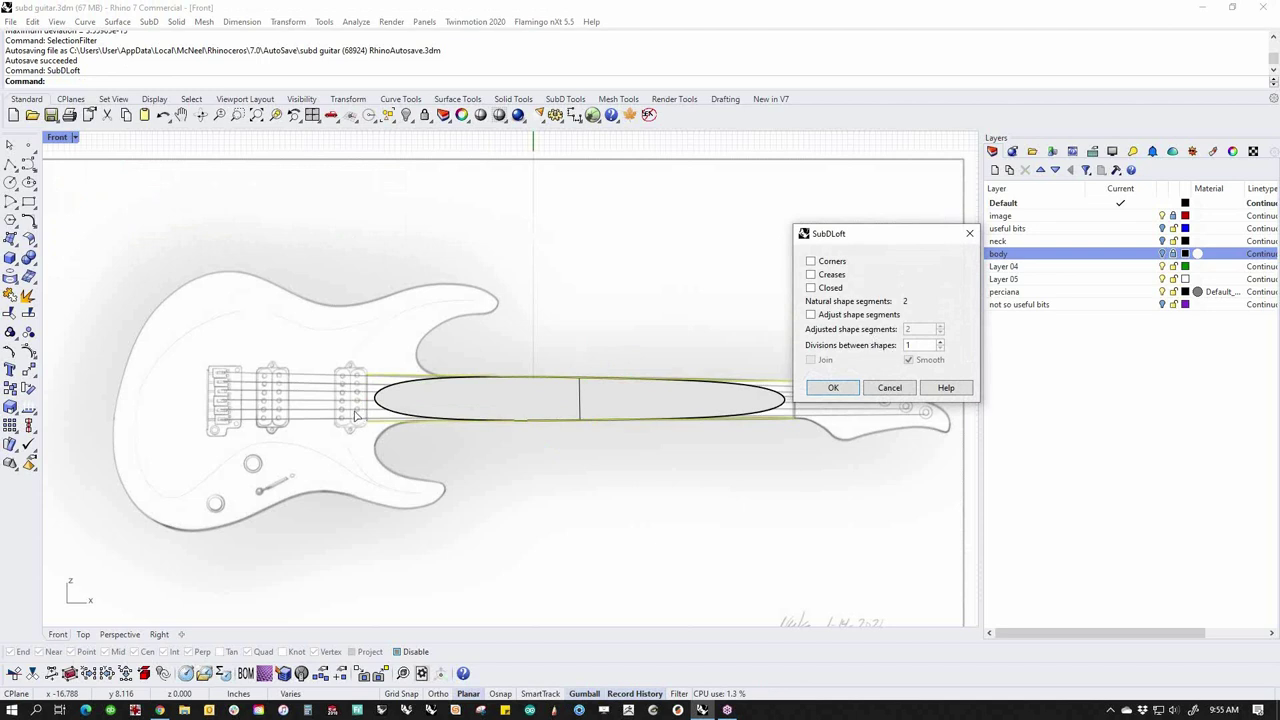
{"action": "left_click", "coordinate": [811, 315]}
{"action": "left_click", "coordinate": [940, 328]}
{"action": "left_click", "coordinate": [940, 328]}
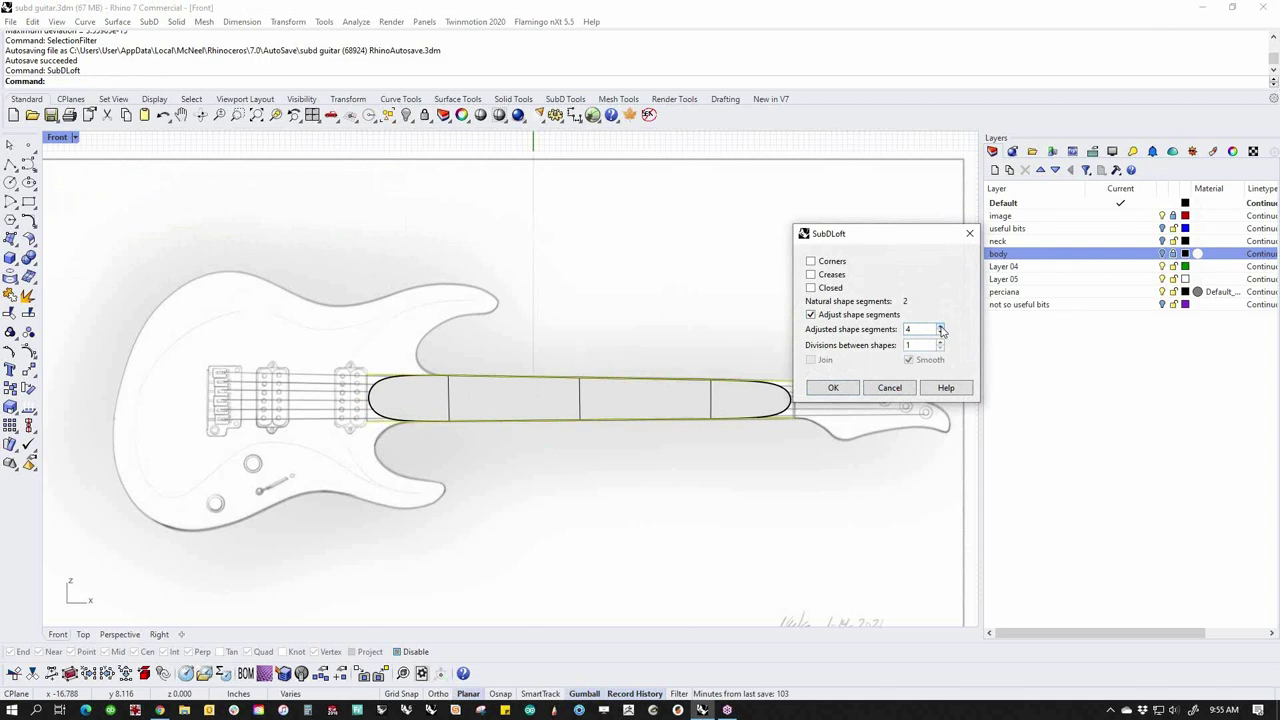
{"action": "left_click", "coordinate": [940, 328]}
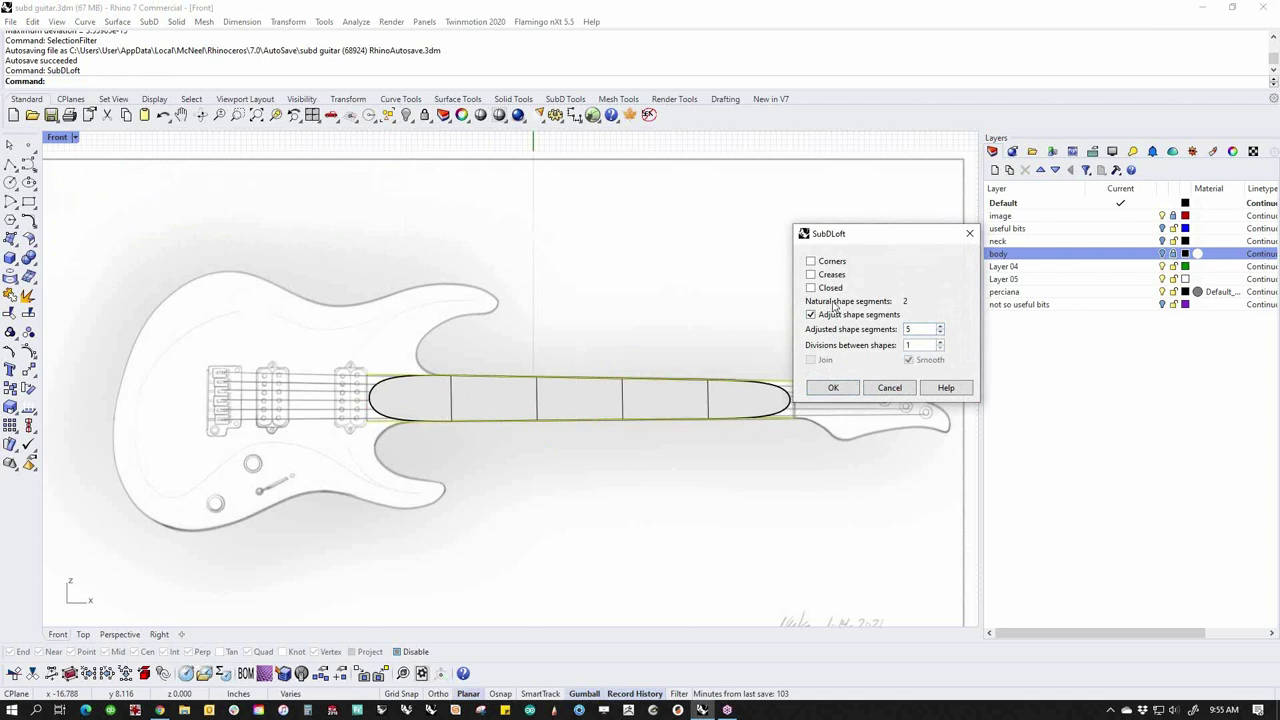
{"action": "left_click", "coordinate": [811, 262]}
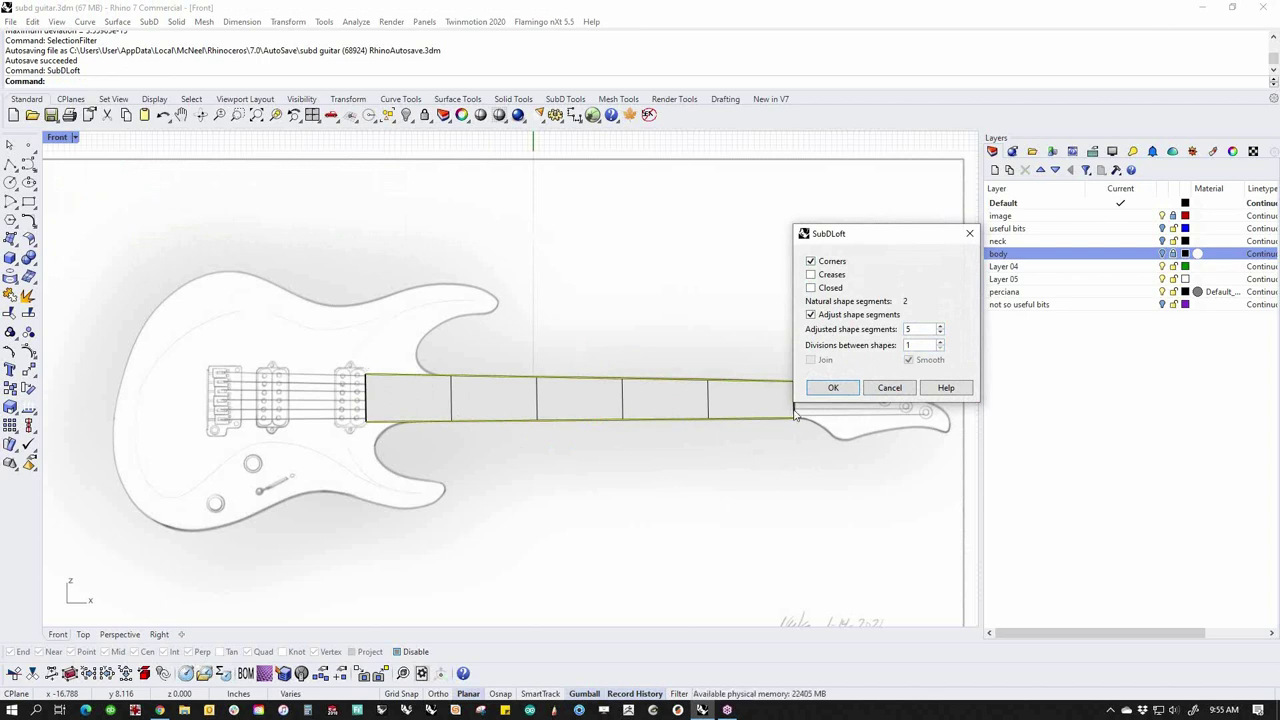
{"action": "left_click", "coordinate": [831, 393]}
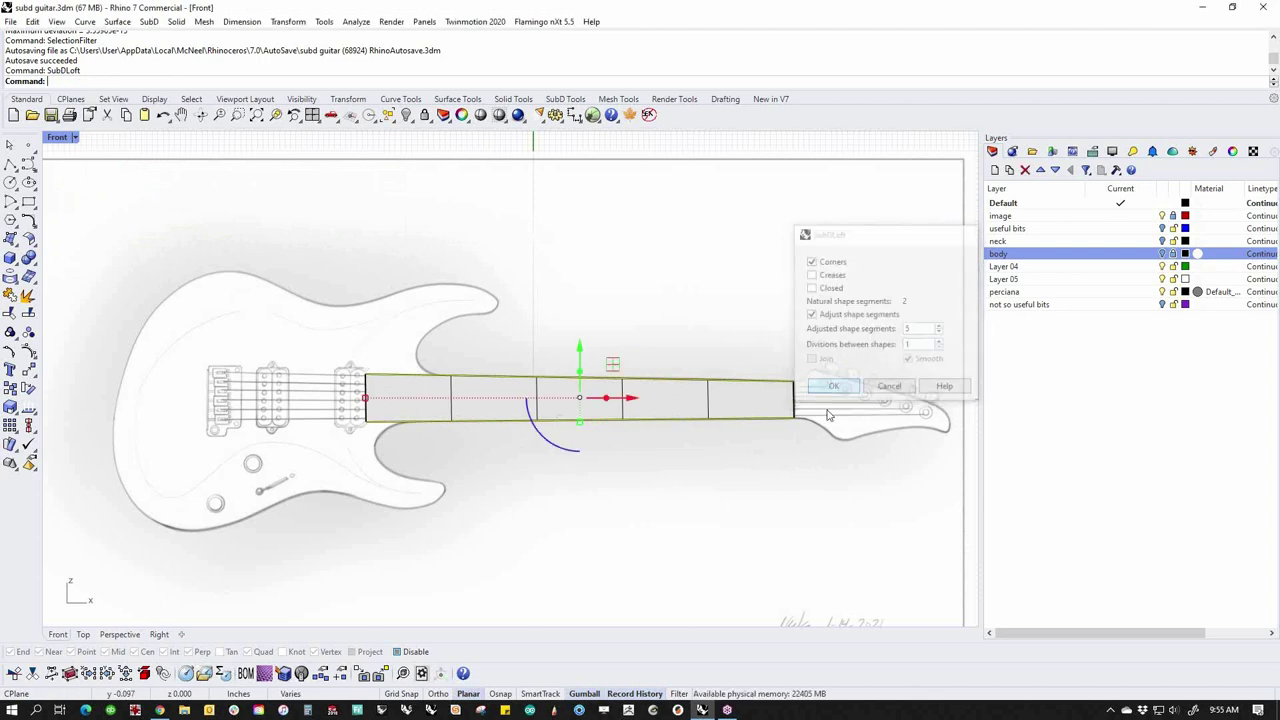
Try to extrude the neck SubD's nut-end edge and vertices a short distance toward the headstock
{"action": "scroll", "coordinate": [845, 434], "scroll_direction": "up", "scroll_amount": 6}
{"action": "right_click_drag", "start_coordinate": [840, 438], "coordinate": [608, 401]}
{"action": "key", "text": "Escape"}
{"action": "scroll", "coordinate": [681, 421], "scroll_direction": "down", "scroll_amount": 2}
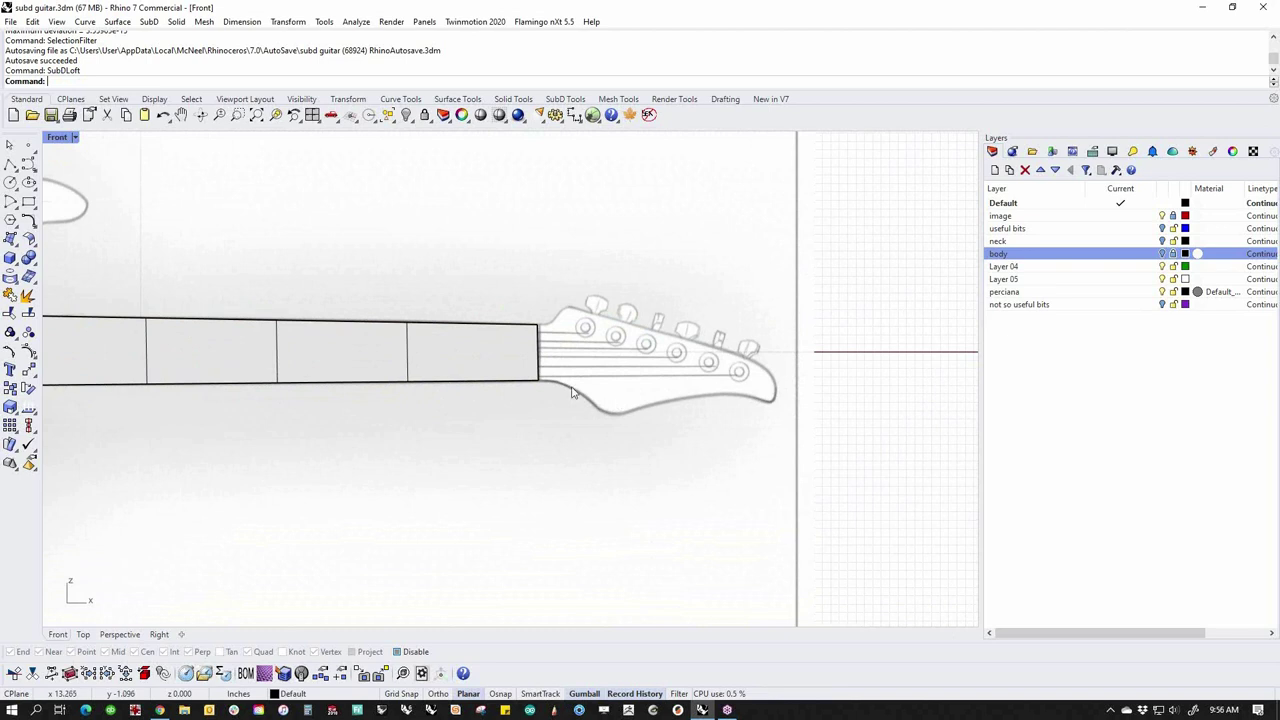
{"action": "scroll", "coordinate": [560, 364], "scroll_direction": "up", "scroll_amount": 3}
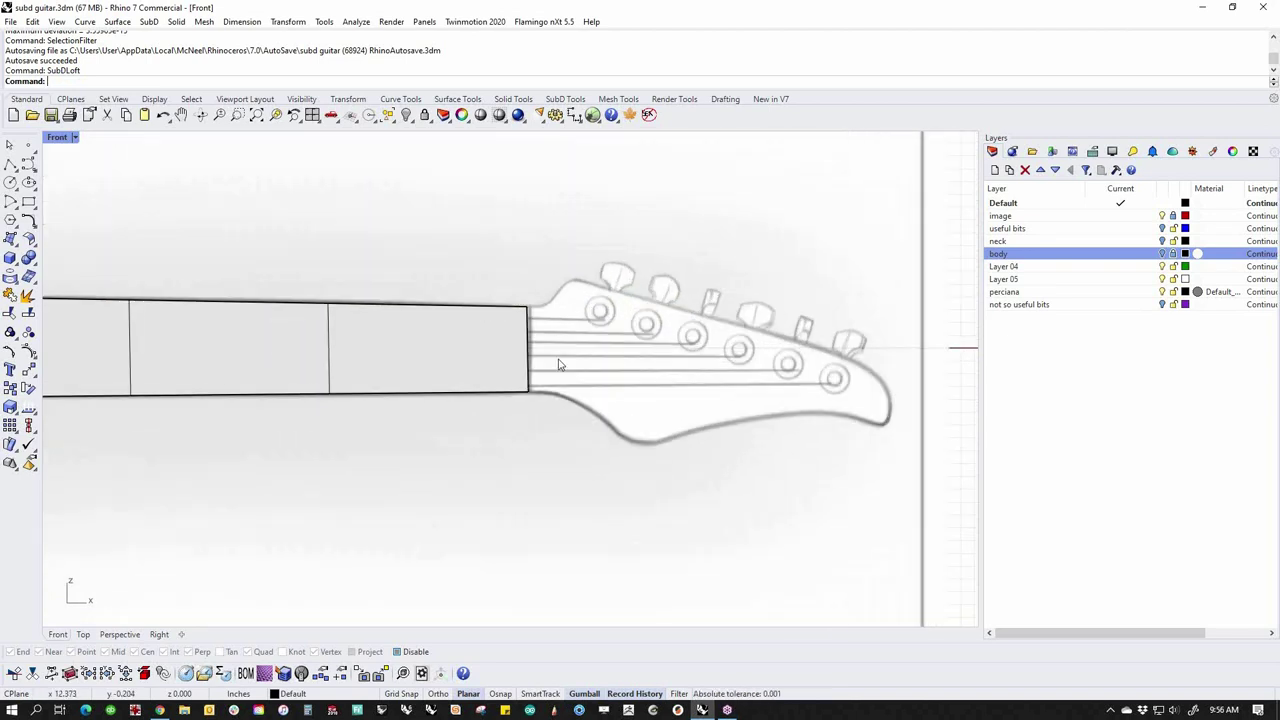
{"action": "left_click_drag", "start_coordinate": [504, 271], "coordinate": [554, 447]}
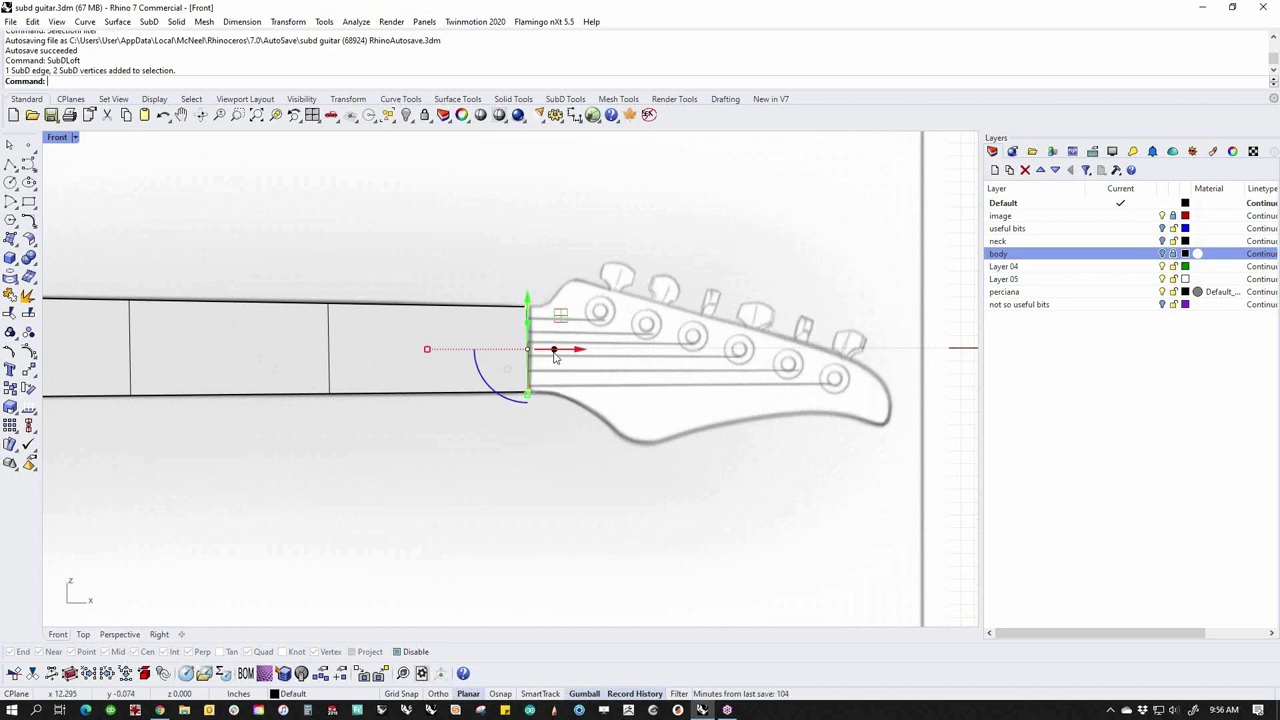
{"action": "mouse_move", "coordinate": [554, 352]}
{"action": "left_mouse_down"}
{"action": "mouse_move", "coordinate": [576, 351]}
{"action": "mouse_move", "coordinate": [534, 341]}
{"action": "left_mouse_up"}
{"action": "key", "text": "ctrl+z"}
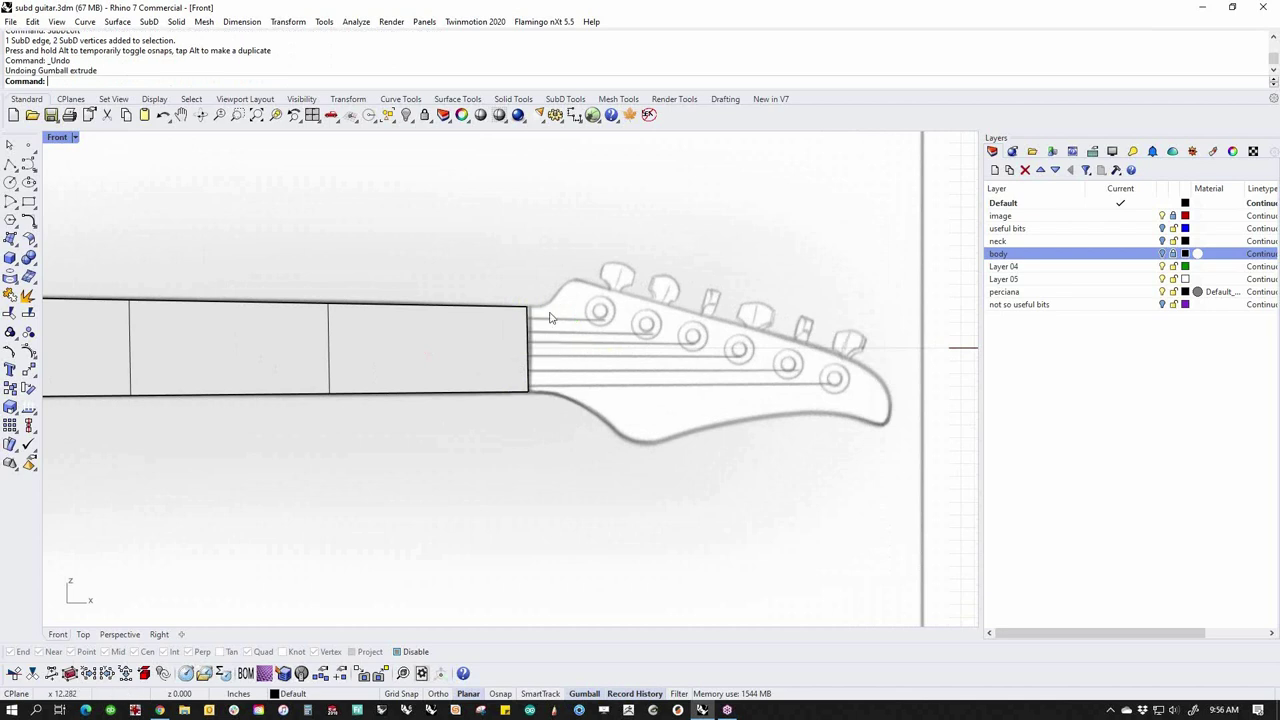
Extrude the neck SubD's nut-end edge twice by short distances to start the headstock
{"action": "scroll", "coordinate": [528, 312], "scroll_direction": "up", "scroll_amount": 5}
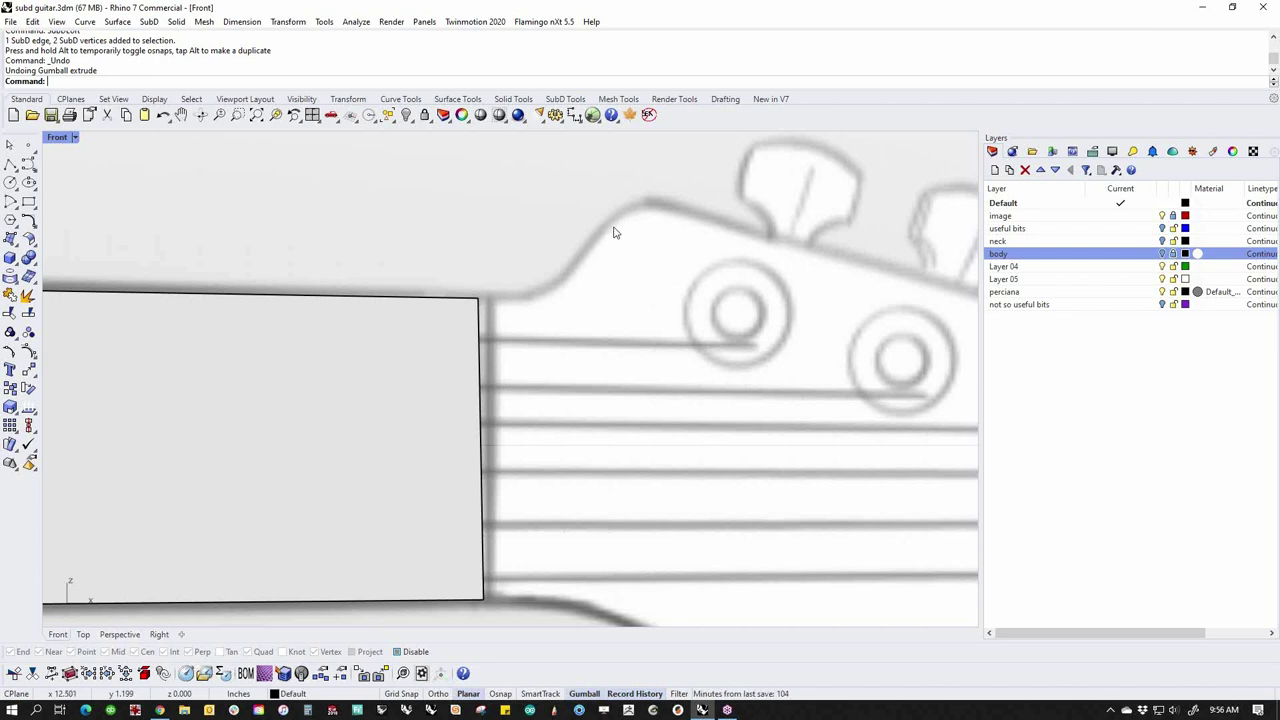
{"action": "scroll", "coordinate": [693, 222], "scroll_direction": "down", "scroll_amount": 3}
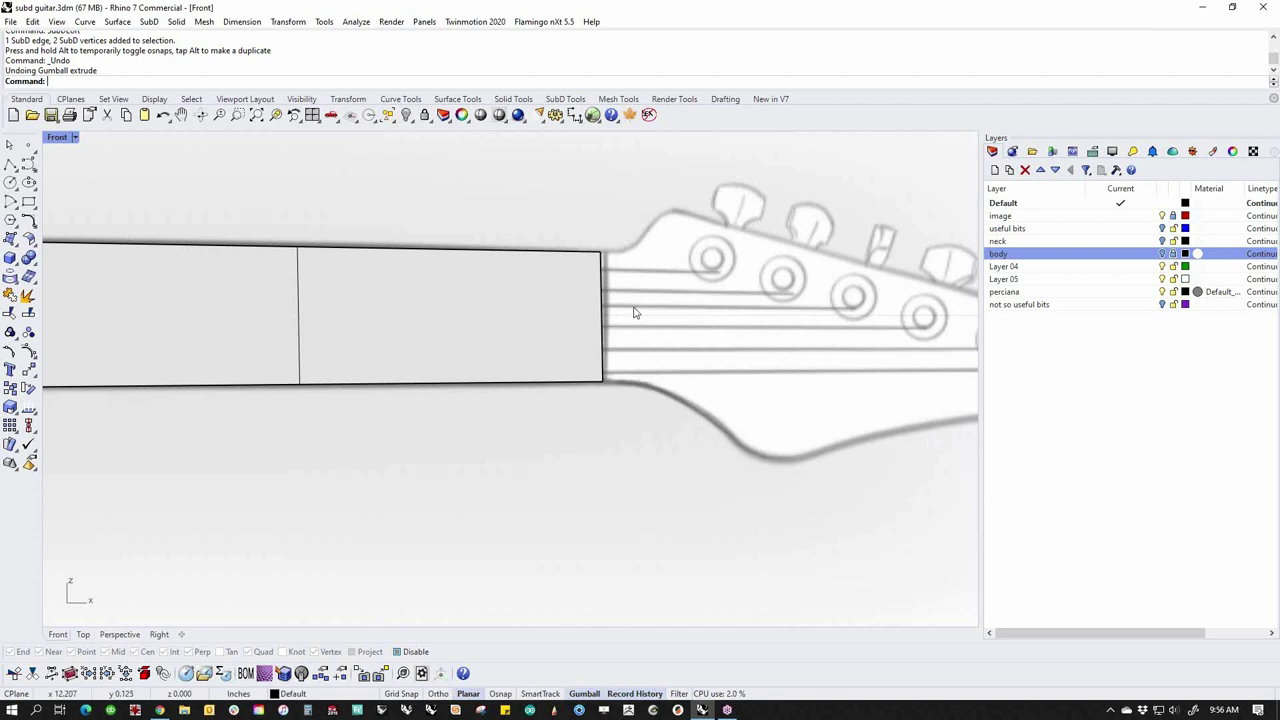
{"action": "scroll", "coordinate": [620, 358], "scroll_direction": "up", "scroll_amount": 2}
{"action": "left_click", "coordinate": [596, 348], "text": "ctrl+shift"}
{"action": "mouse_move", "coordinate": [620, 304]}
{"action": "left_mouse_down"}
{"action": "mouse_move", "coordinate": [590, 308]}
{"action": "mouse_move", "coordinate": [632, 310]}
{"action": "left_mouse_up"}
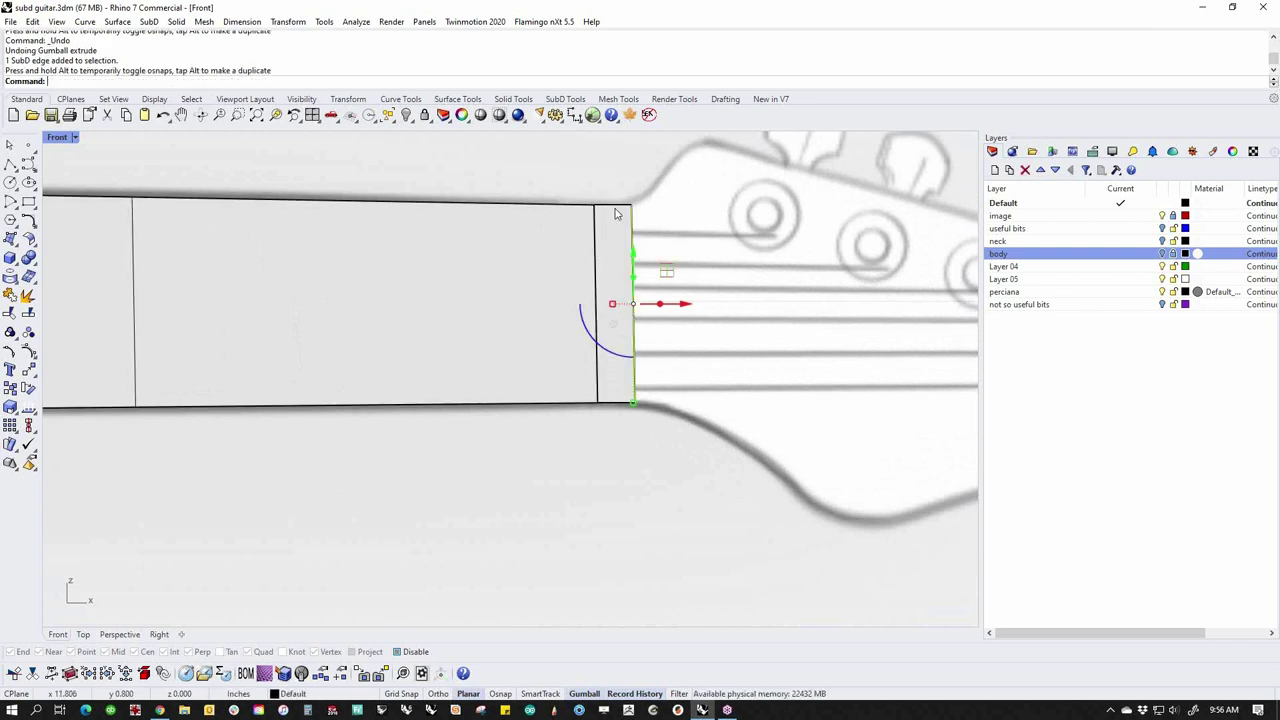
{"action": "left_click_drag", "start_coordinate": [659, 304], "coordinate": [699, 304]}
Move the upper outer vertex and the two lower vertices of the new faces onto the sketched headstock flare
{"action": "left_click", "coordinate": [662, 194]}
{"action": "left_click", "coordinate": [672, 204]}
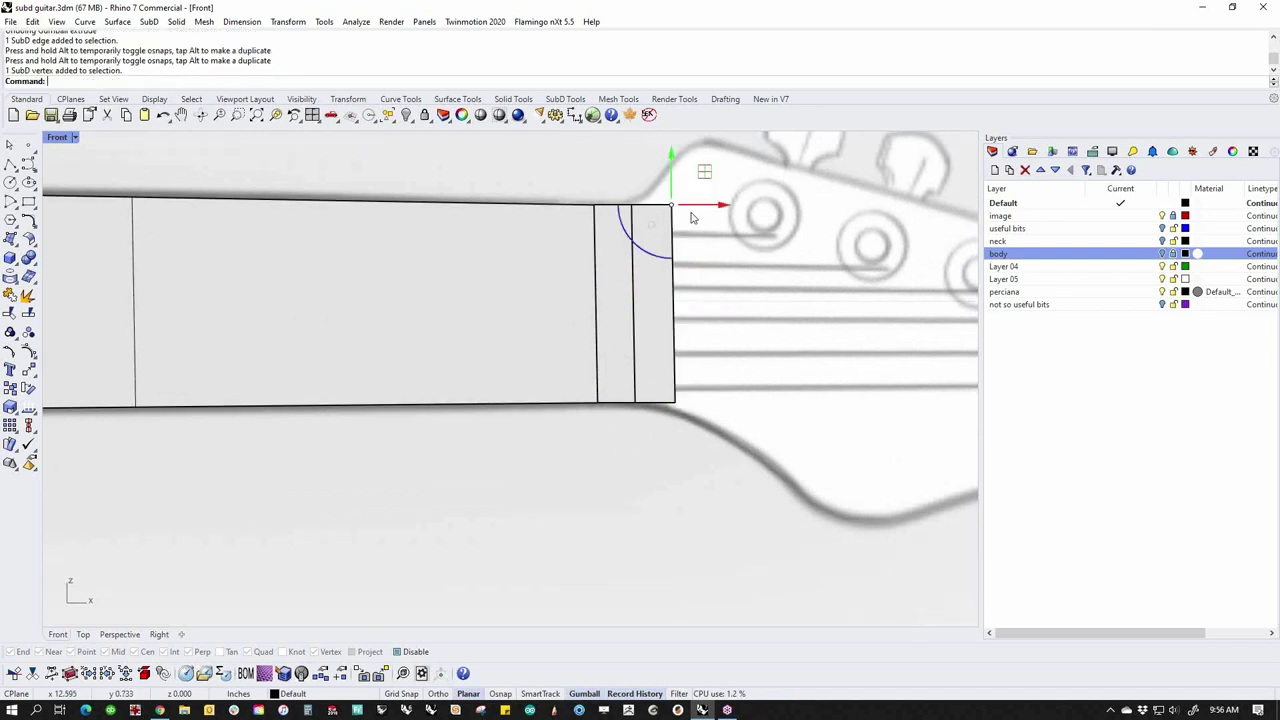
{"action": "left_click_drag", "start_coordinate": [672, 204], "coordinate": [671, 178]}
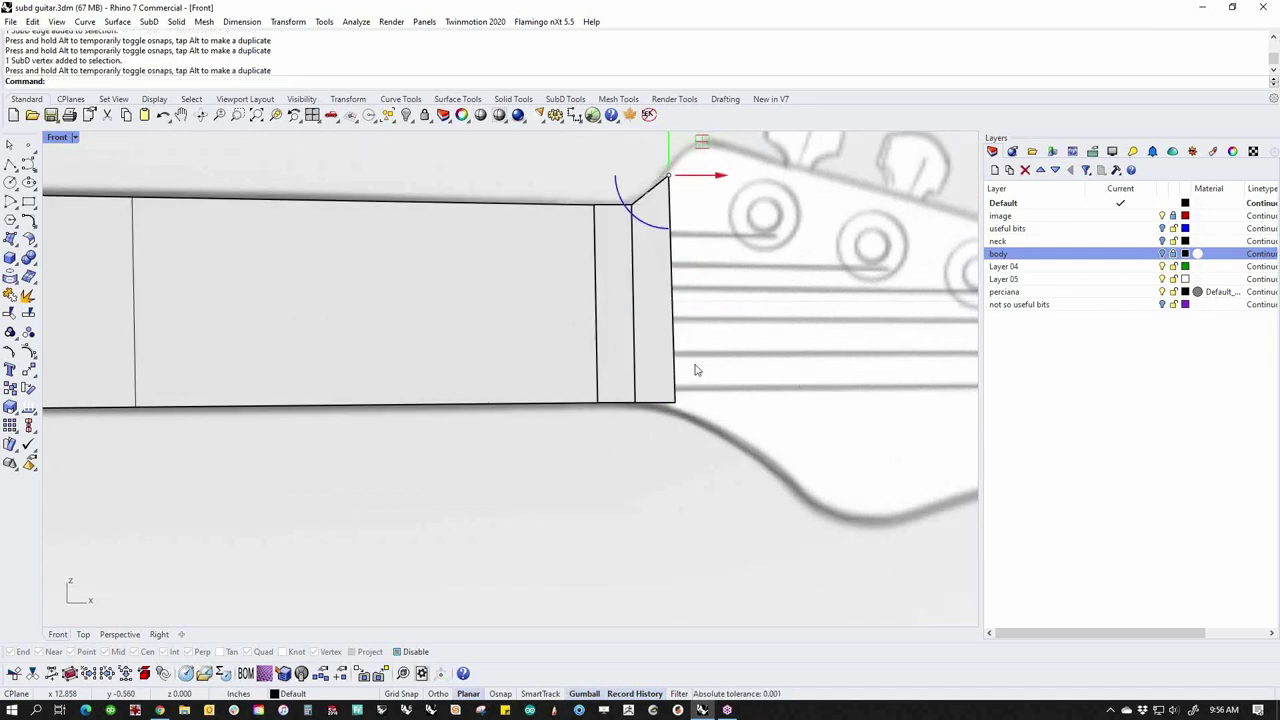
{"action": "left_click", "coordinate": [669, 422]}
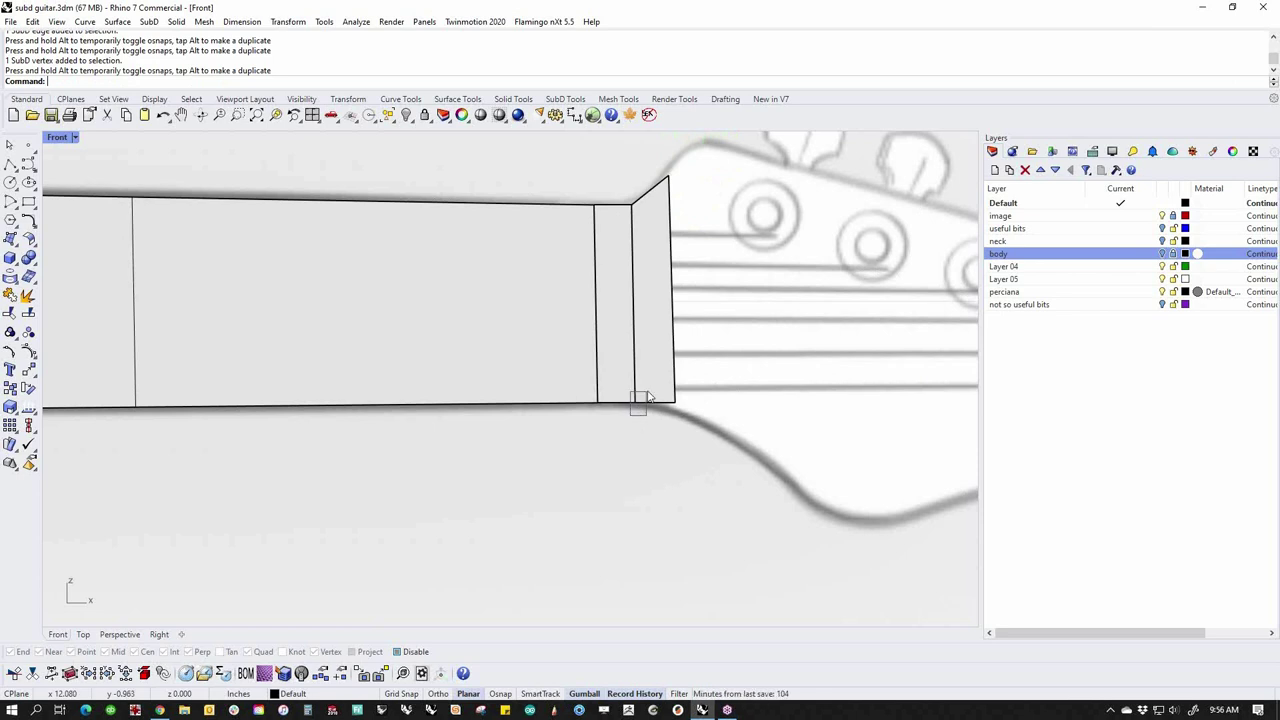
{"action": "left_click_drag", "start_coordinate": [666, 426], "coordinate": [852, 474]}
{"action": "left_click", "coordinate": [660, 491]}
{"action": "left_click_drag", "start_coordinate": [626, 428], "coordinate": [722, 377]}
{"action": "left_click", "coordinate": [645, 493]}
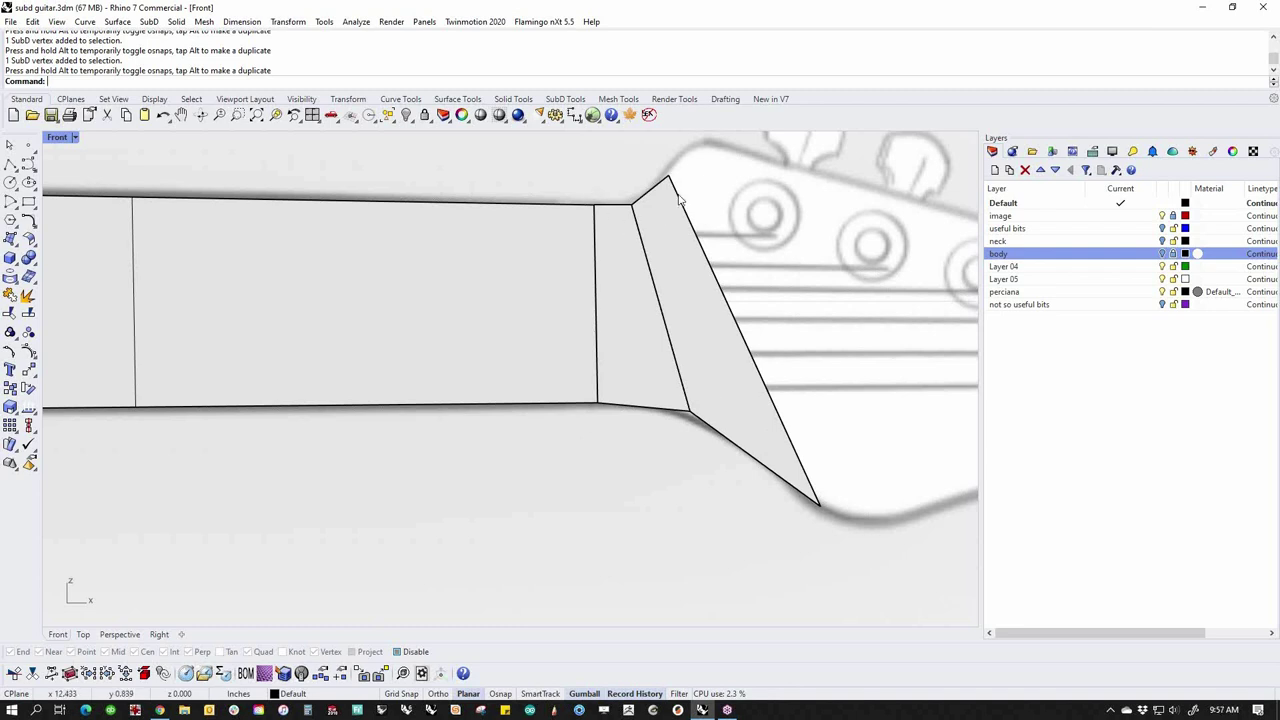
Extrude the slanted end edge twice more across the headstock sketch
{"action": "right_click_drag", "start_coordinate": [791, 408], "coordinate": [532, 441]}
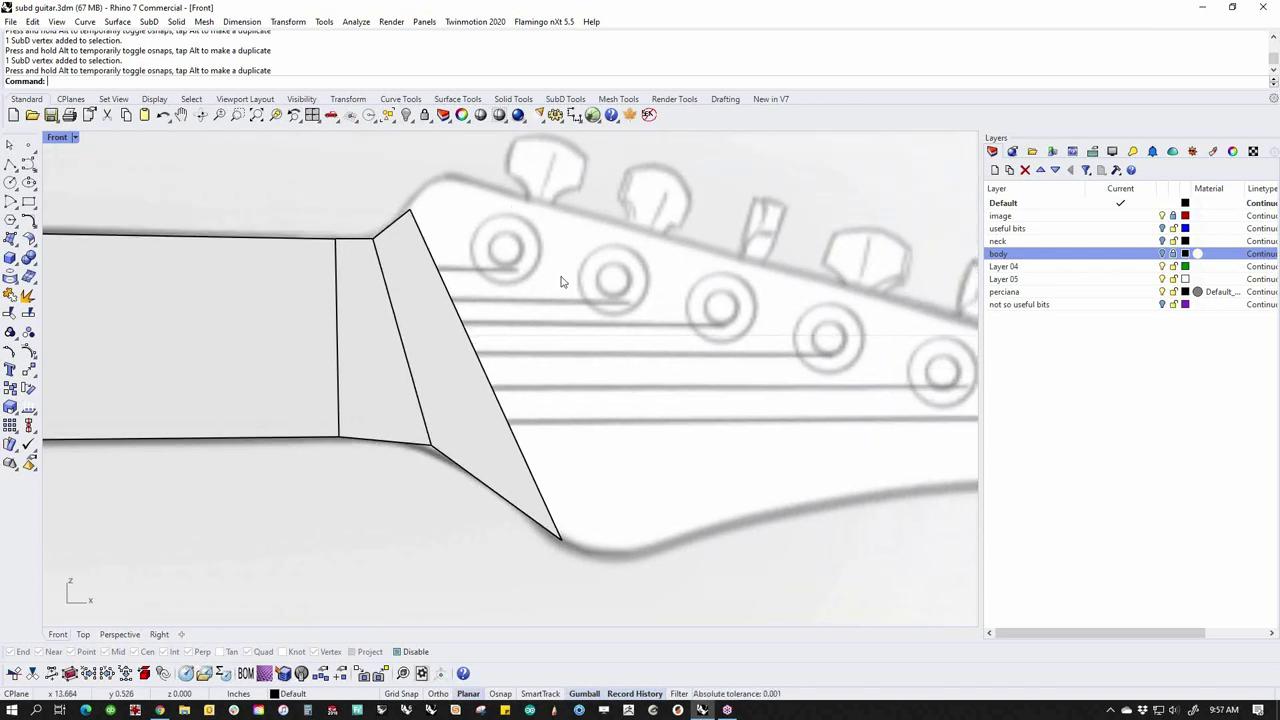
{"action": "left_click", "coordinate": [481, 357], "text": "ctrl+shift"}
{"action": "left_click_drag", "start_coordinate": [517, 373], "coordinate": [600, 375]}
{"action": "key", "text": "Escape"}
Move the two upper vertices of the newly extruded faces onto the upper headstock outline near the first tuner
{"action": "scroll", "coordinate": [448, 201], "scroll_direction": "up", "scroll_amount": 5}
{"action": "left_click_drag", "start_coordinate": [414, 190], "coordinate": [467, 255], "text": "ctrl+shift"}
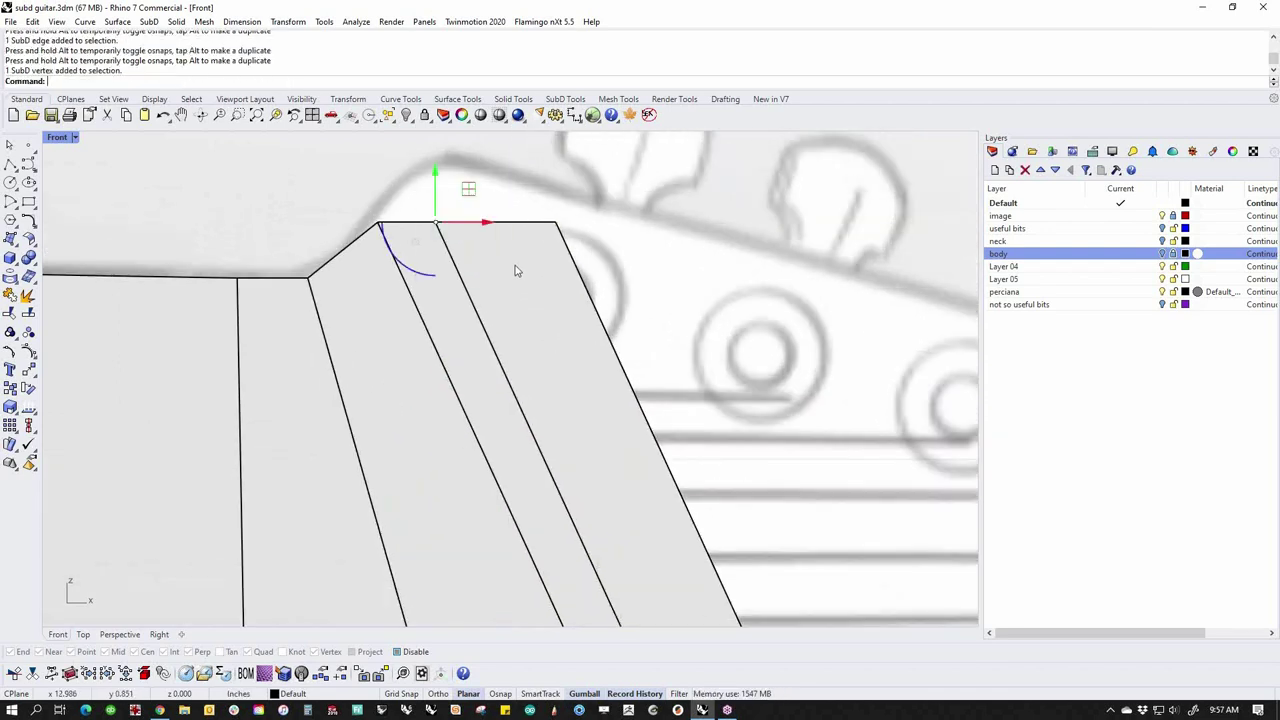
{"action": "right_click_drag", "start_coordinate": [513, 237], "coordinate": [538, 298]}
{"action": "left_click_drag", "start_coordinate": [492, 250], "coordinate": [489, 190]}
{"action": "key", "text": "Escape"}
{"action": "left_click_drag", "start_coordinate": [567, 243], "coordinate": [597, 298], "text": "ctrl+shift"}
{"action": "mouse_move", "coordinate": [614, 250]}
{"action": "left_mouse_down"}
{"action": "mouse_move", "coordinate": [654, 234]}
{"action": "mouse_move", "coordinate": [620, 268]}
{"action": "left_mouse_up"}
{"action": "key", "text": "Escape"}
Move the lower vertices of the newly extruded faces onto the lower headstock outline around its bulge
{"action": "scroll", "coordinate": [729, 330], "scroll_direction": "down", "scroll_amount": 5}
{"action": "right_click_drag", "start_coordinate": [693, 485], "coordinate": [616, 395]}
{"action": "scroll", "coordinate": [622, 420], "scroll_direction": "up", "scroll_amount": 6}
{"action": "left_click_drag", "start_coordinate": [600, 432], "coordinate": [758, 396], "text": "ctrl+shift"}
{"action": "key", "text": "Escape"}
{"action": "left_click", "coordinate": [699, 403], "text": "ctrl+shift"}
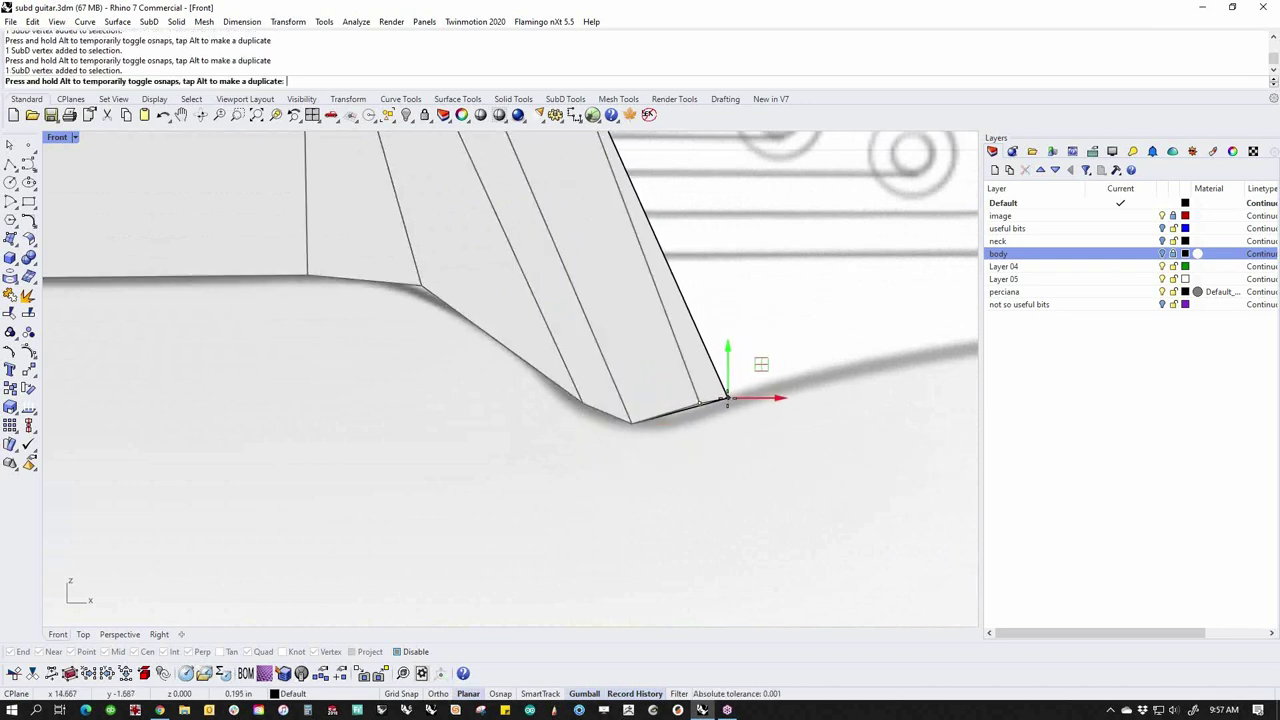
{"action": "scroll", "coordinate": [754, 434], "scroll_direction": "down", "scroll_amount": 5}
{"action": "key", "text": "Escape"}
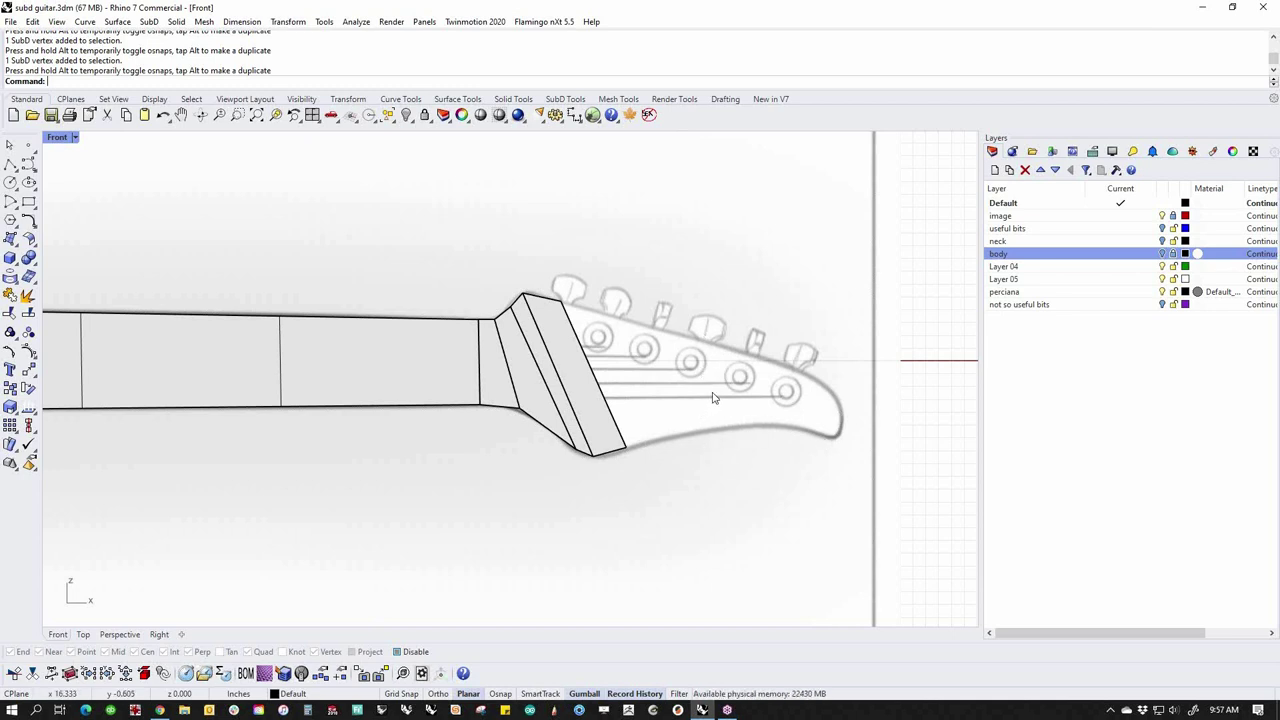
Extrude the slanted edge along the headstock to the last tuner and move its two end vertices onto the outline
{"action": "left_click", "coordinate": [611, 403]}
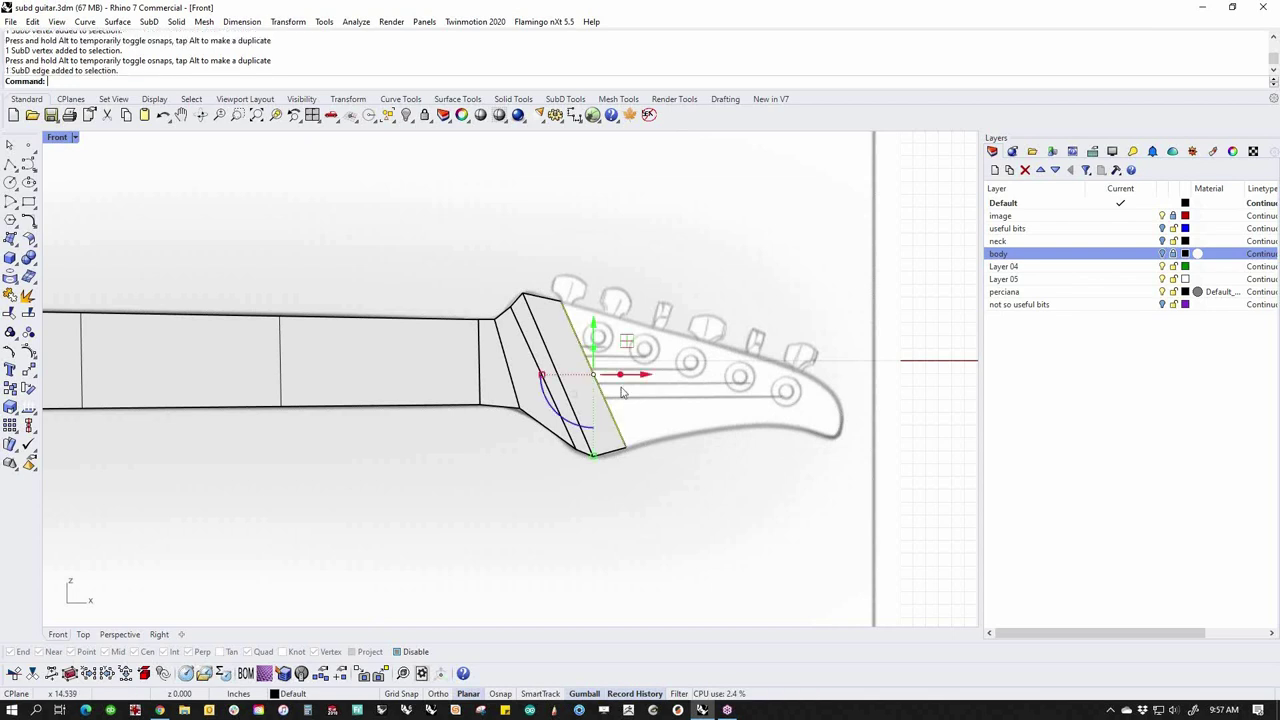
{"action": "left_click_drag", "start_coordinate": [625, 372], "coordinate": [730, 383]}
{"action": "left_click_drag", "start_coordinate": [730, 447], "coordinate": [724, 425]}
{"action": "left_click", "coordinate": [721, 495]}
{"action": "left_click_drag", "start_coordinate": [681, 303], "coordinate": [735, 353], "text": "ctrl+shift"}
{"action": "left_click_drag", "start_coordinate": [730, 292], "coordinate": [792, 369]}
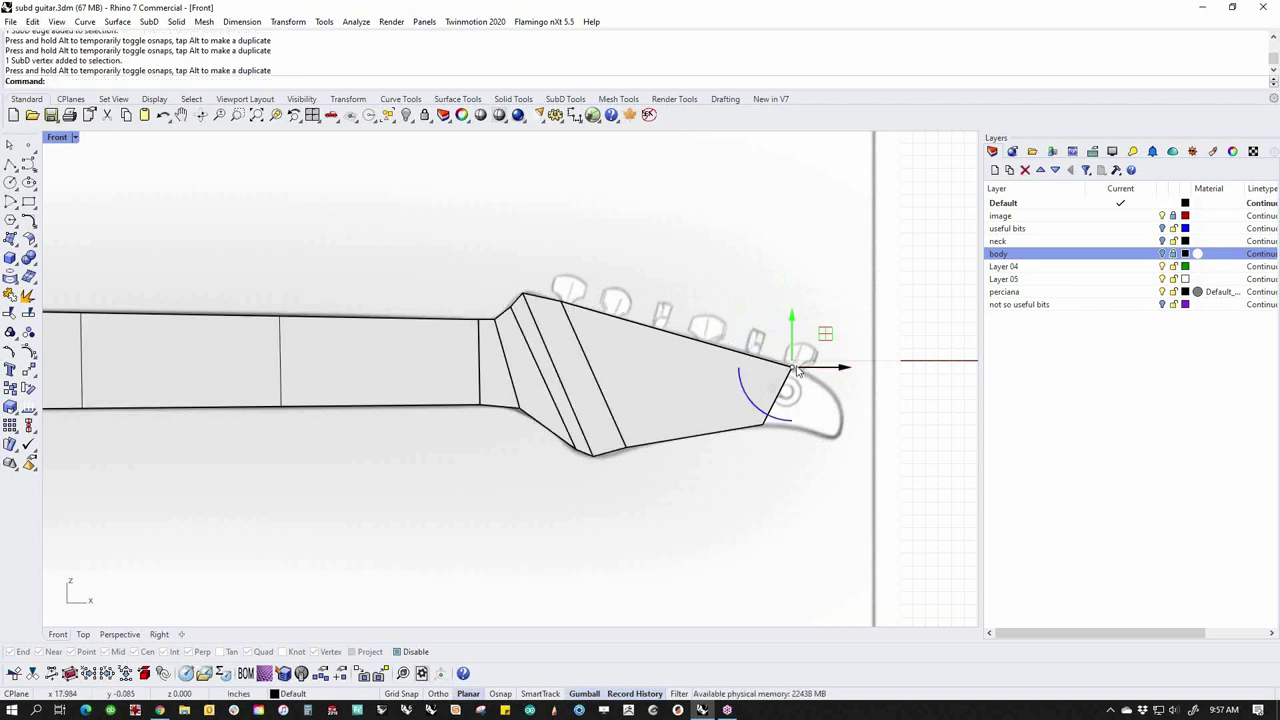
Extrude the end edge by the last tuner twice toward the headstock tip
{"action": "scroll", "coordinate": [803, 417], "scroll_direction": "up", "scroll_amount": 6}
{"action": "right_click_drag", "start_coordinate": [803, 436], "coordinate": [659, 423]}
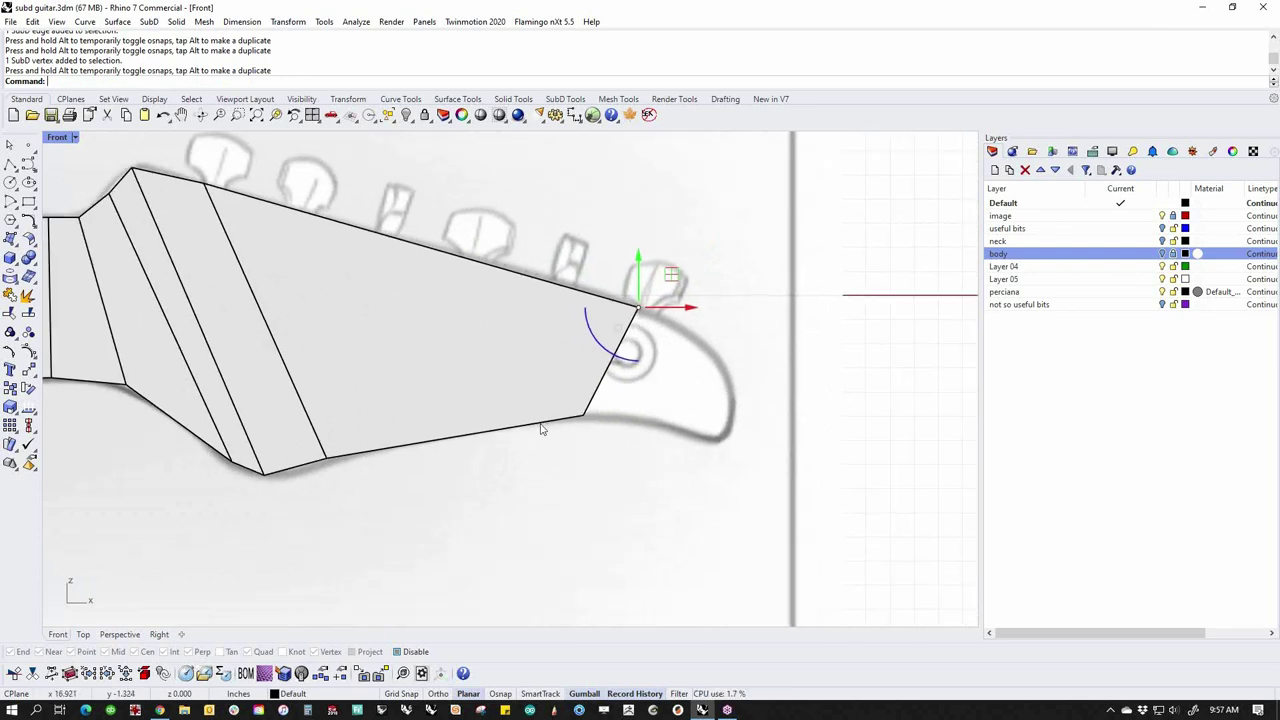
{"action": "left_click", "coordinate": [604, 375]}
{"action": "left_click_drag", "start_coordinate": [636, 355], "coordinate": [770, 364]}
{"action": "key", "text": "alt"}
{"action": "left_click", "coordinate": [724, 472]}
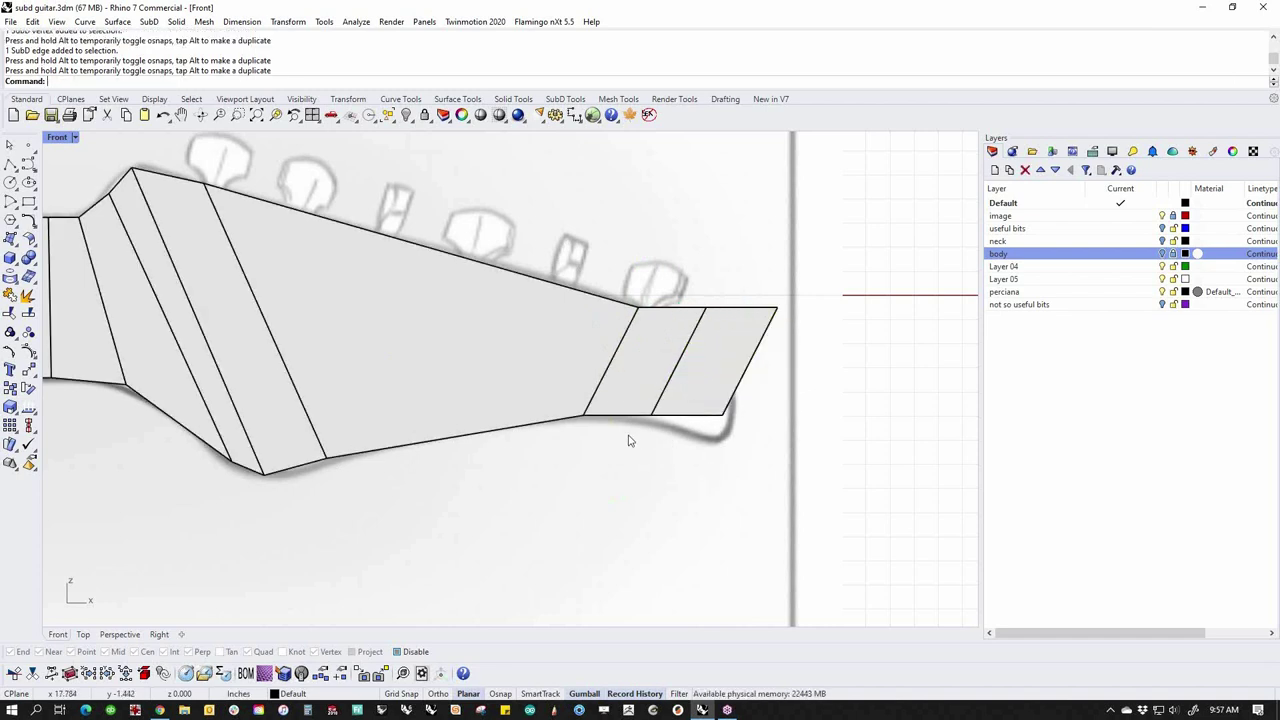
Move the four new vertices at the headstock tip onto the sketched outline to shape its curved end
{"action": "left_click", "coordinate": [649, 416]}
{"action": "left_click_drag", "start_coordinate": [682, 388], "coordinate": [682, 388]}
{"action": "left_click", "coordinate": [701, 459]}
{"action": "left_click_drag", "start_coordinate": [698, 465], "coordinate": [714, 443], "text": "ctrl+shift"}
{"action": "left_click", "coordinate": [690, 501]}
{"action": "left_click_drag", "start_coordinate": [670, 276], "coordinate": [737, 350], "text": "ctrl+shift"}
{"action": "left_click_drag", "start_coordinate": [739, 274], "coordinate": [801, 329]}
{"action": "left_click", "coordinate": [729, 262]}
{"action": "left_click_drag", "start_coordinate": [811, 275], "coordinate": [730, 366]}
{"action": "left_click", "coordinate": [760, 484]}
{"action": "left_click_drag", "start_coordinate": [682, 464], "coordinate": [727, 450], "text": "ctrl+shift"}
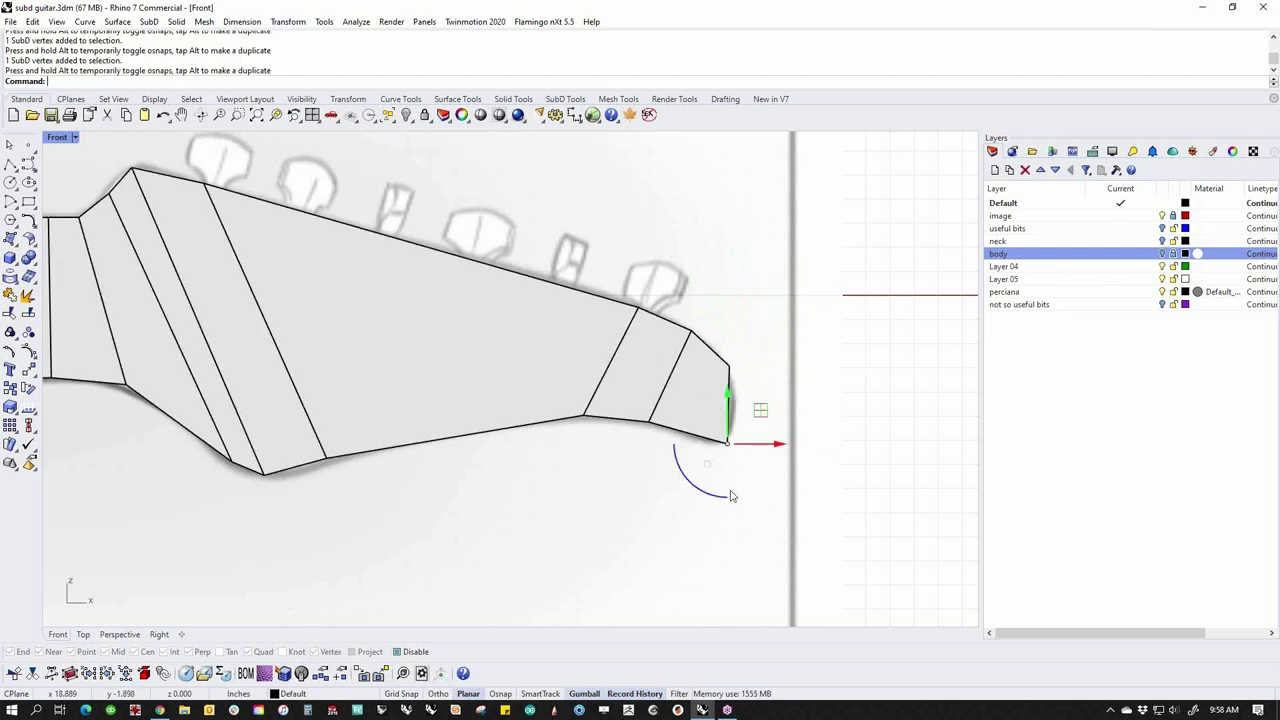
{"action": "left_click", "coordinate": [731, 494]}
Compare the flat and smooth SubD displays of the neck and headstock, ending in smooth, and select the neck SubD
{"action": "scroll", "coordinate": [576, 438], "scroll_direction": "down", "scroll_amount": 8}
{"action": "right_click_drag", "start_coordinate": [530, 489], "coordinate": [704, 445]}
{"action": "key", "text": "Tab"}
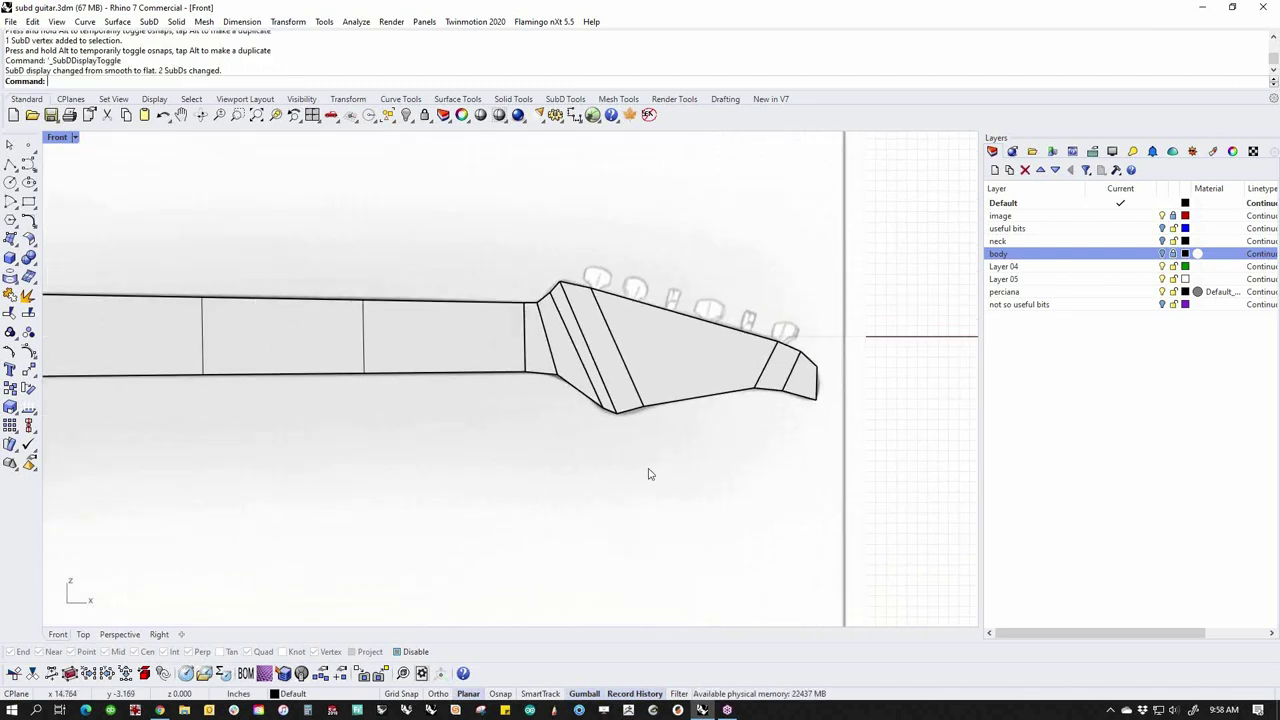
{"action": "scroll", "coordinate": [630, 470], "scroll_direction": "down", "scroll_amount": 5}
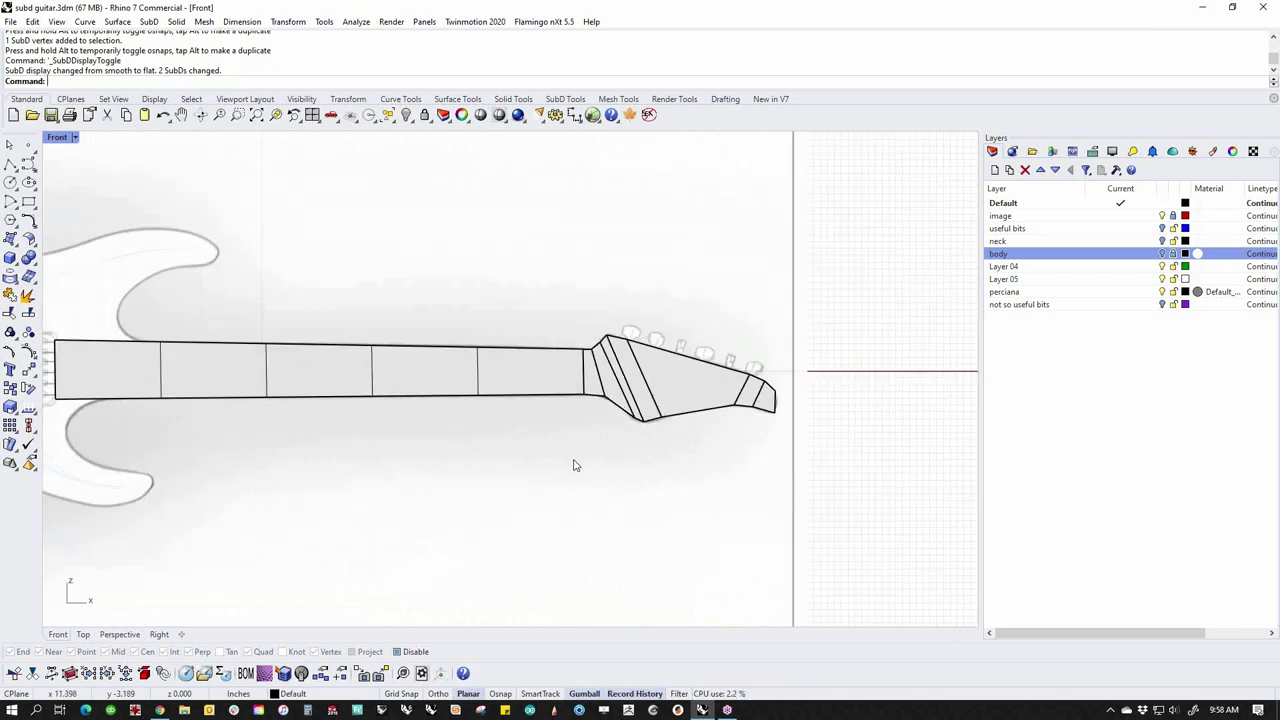
{"action": "scroll", "coordinate": [600, 465], "scroll_direction": "up", "scroll_amount": 1}
{"action": "key", "text": "Tab"}
{"action": "left_click", "coordinate": [661, 389]}
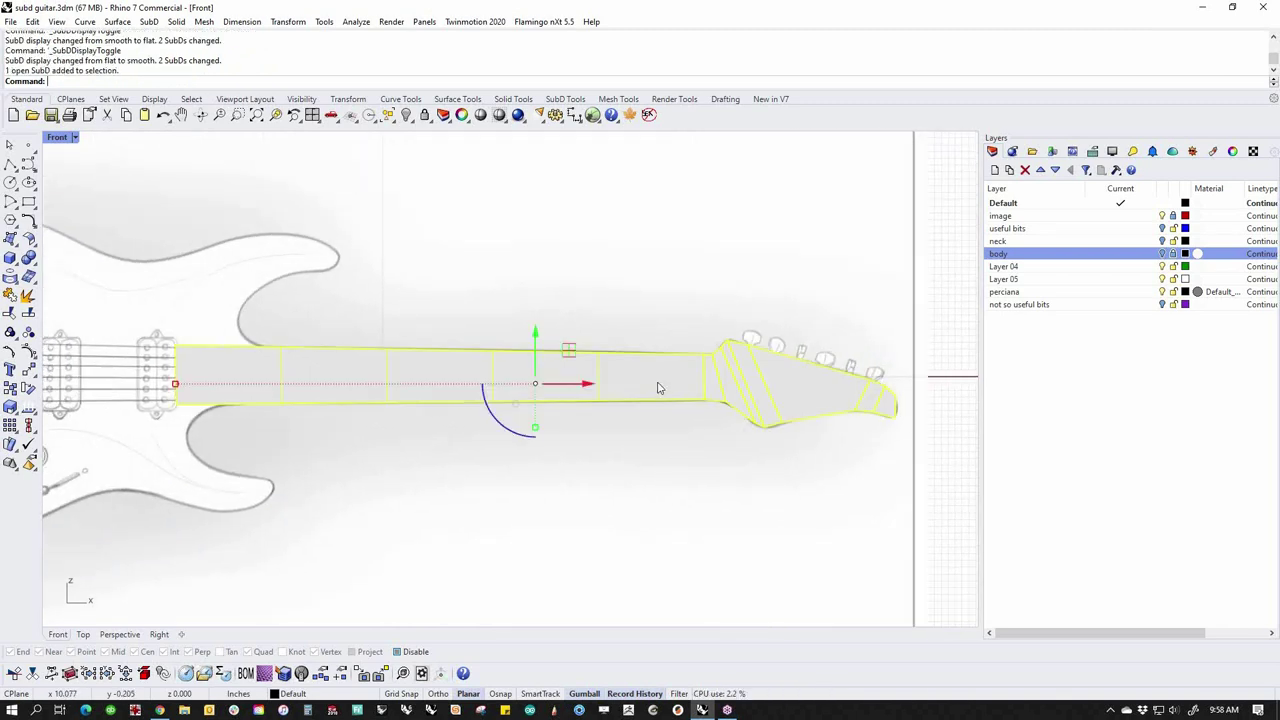
Remove the creases from all edges and vertices of the neck and headstock SubD
{"action": "key", "text": "Escape"}
{"action": "left_click_drag", "start_coordinate": [114, 304], "coordinate": [970, 478]}
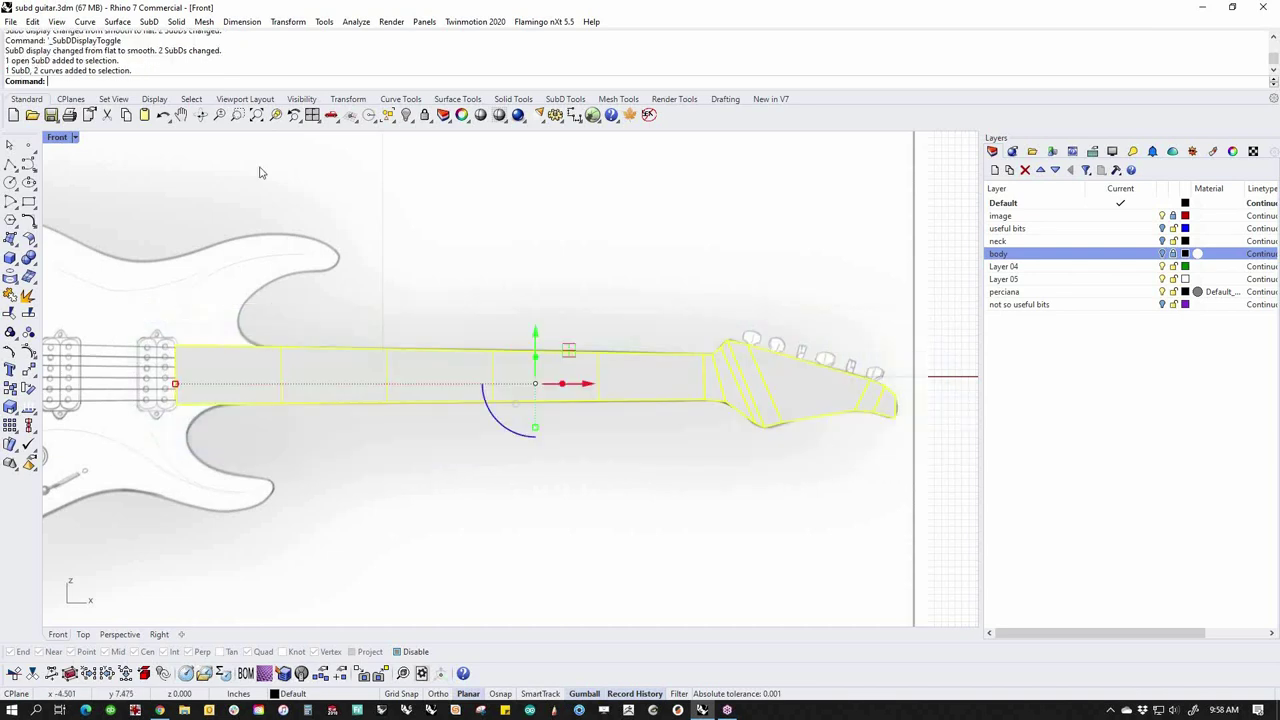
{"action": "left_click", "coordinate": [565, 99]}
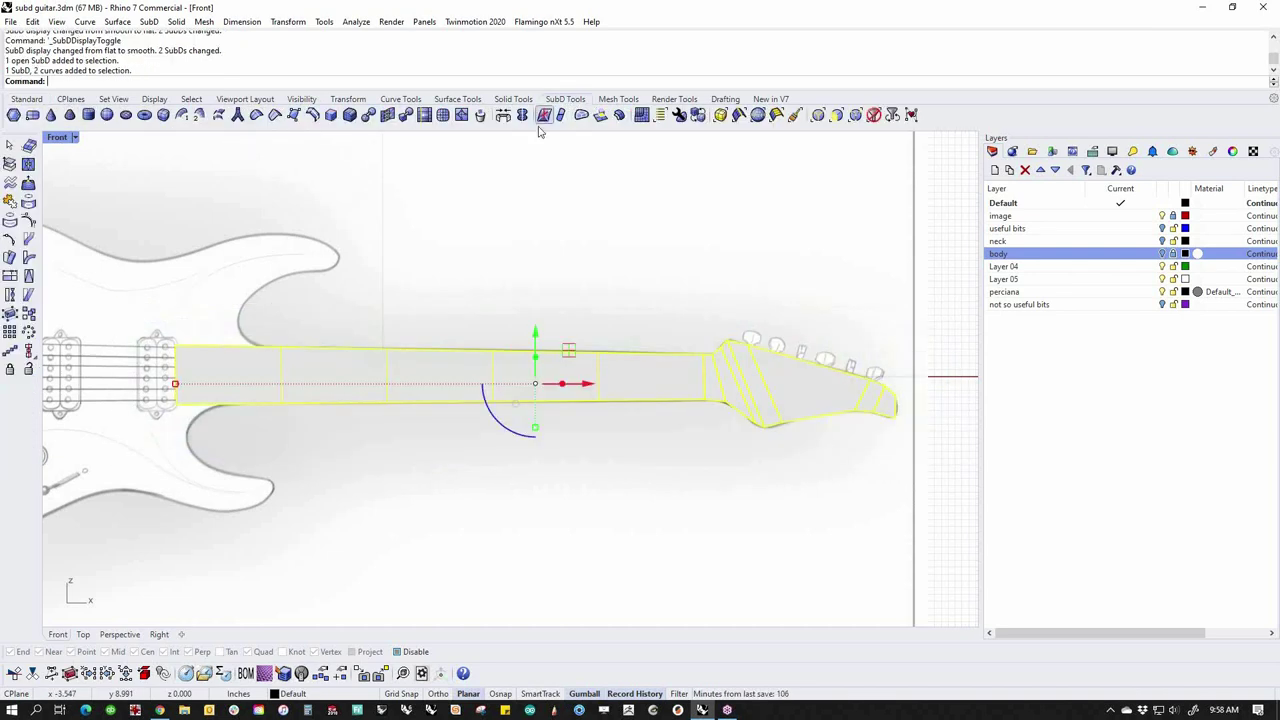
{"action": "left_click", "coordinate": [276, 115]}
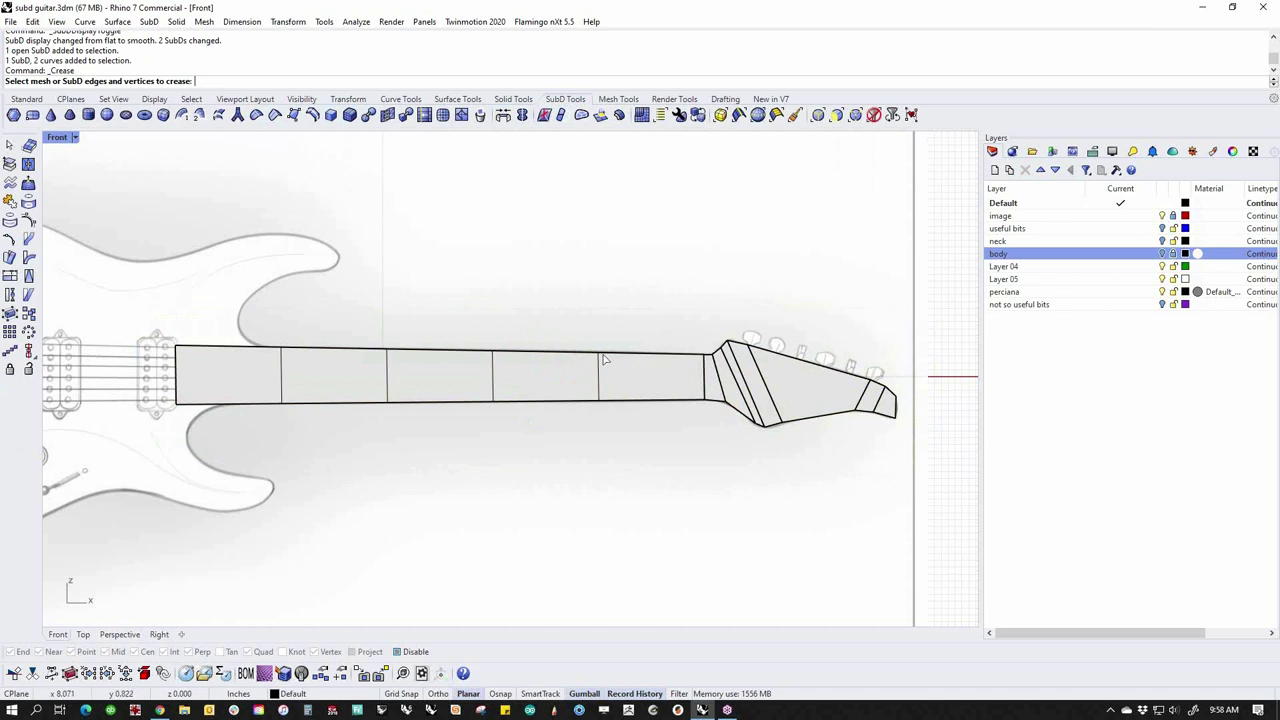
{"action": "right_click", "coordinate": [270, 118]}
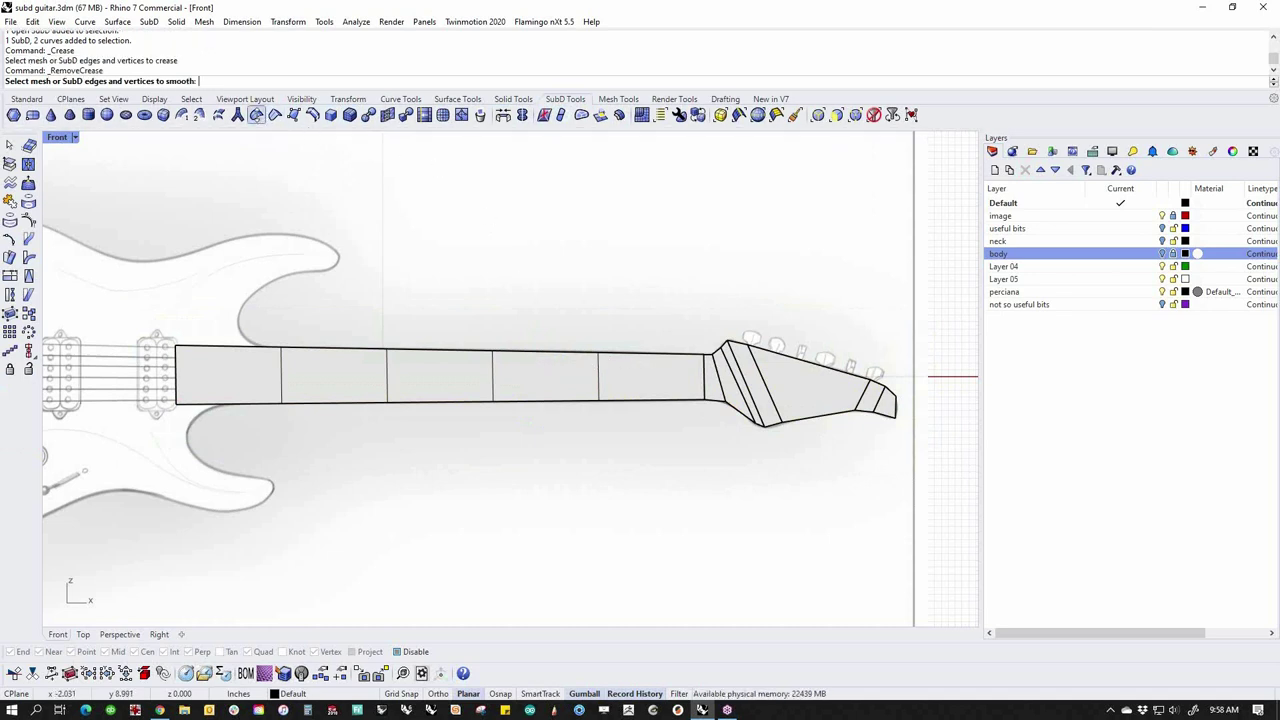
{"action": "left_click_drag", "start_coordinate": [86, 292], "coordinate": [900, 490]}
{"action": "right_click", "coordinate": [843, 501]}
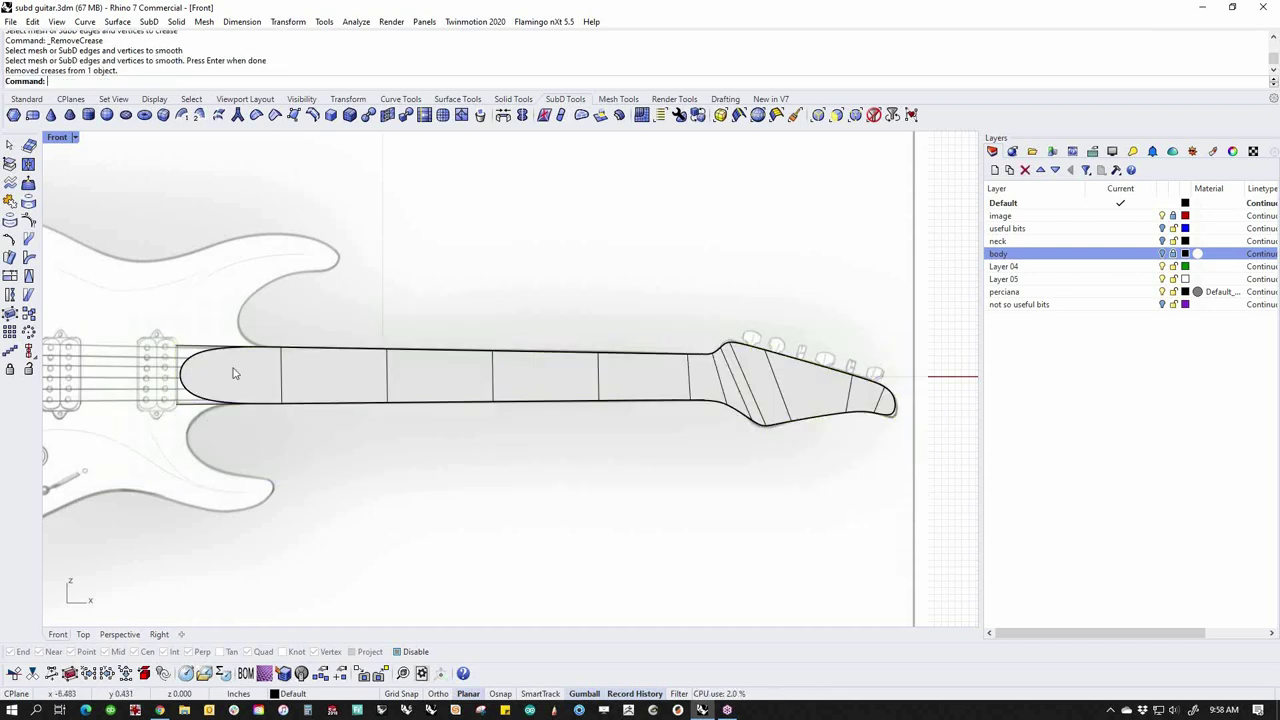
Crease the two corner vertices at the body end of the neck to square off its rounded end
{"action": "scroll", "coordinate": [225, 378], "scroll_direction": "up", "scroll_amount": 4}
{"action": "left_click", "coordinate": [153, 364]}
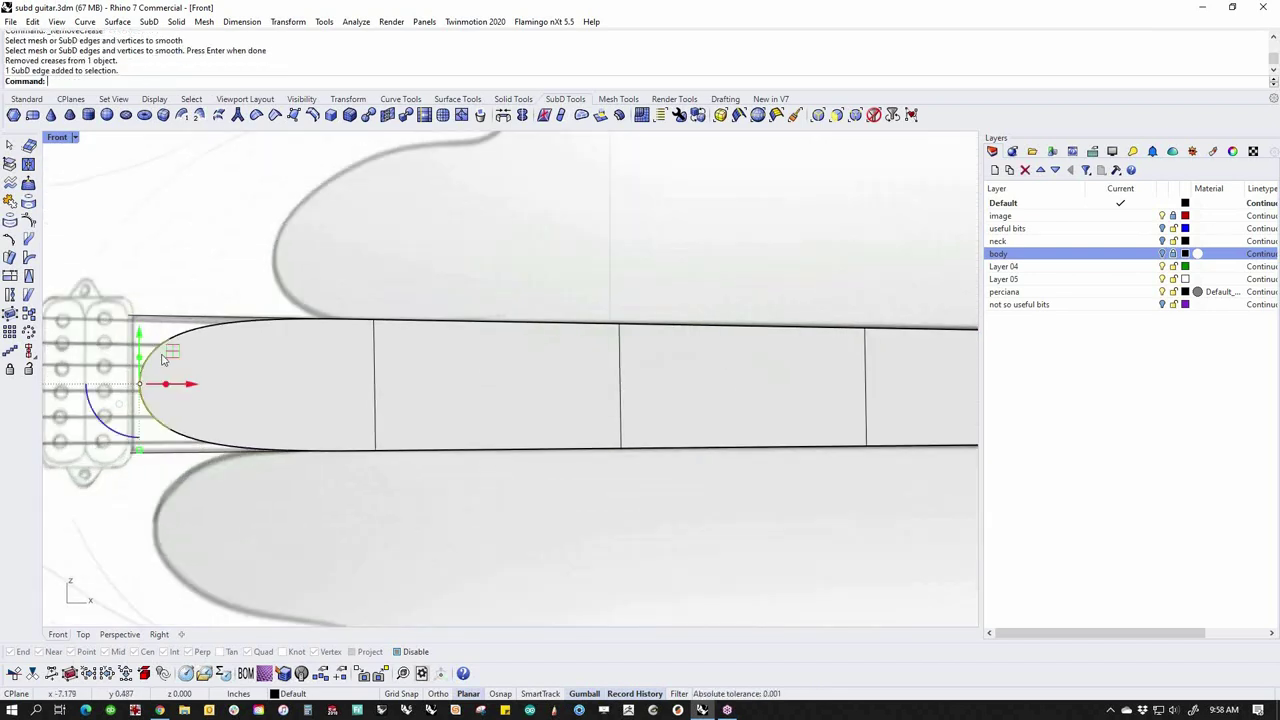
{"action": "left_click", "coordinate": [275, 115]}
{"action": "left_click", "coordinate": [261, 233]}
{"action": "left_click_drag", "start_coordinate": [138, 295], "coordinate": [198, 368], "text": "ctrl+shift"}
{"action": "left_click_drag", "start_coordinate": [166, 470], "coordinate": [242, 384], "text": "ctrl+shift"}
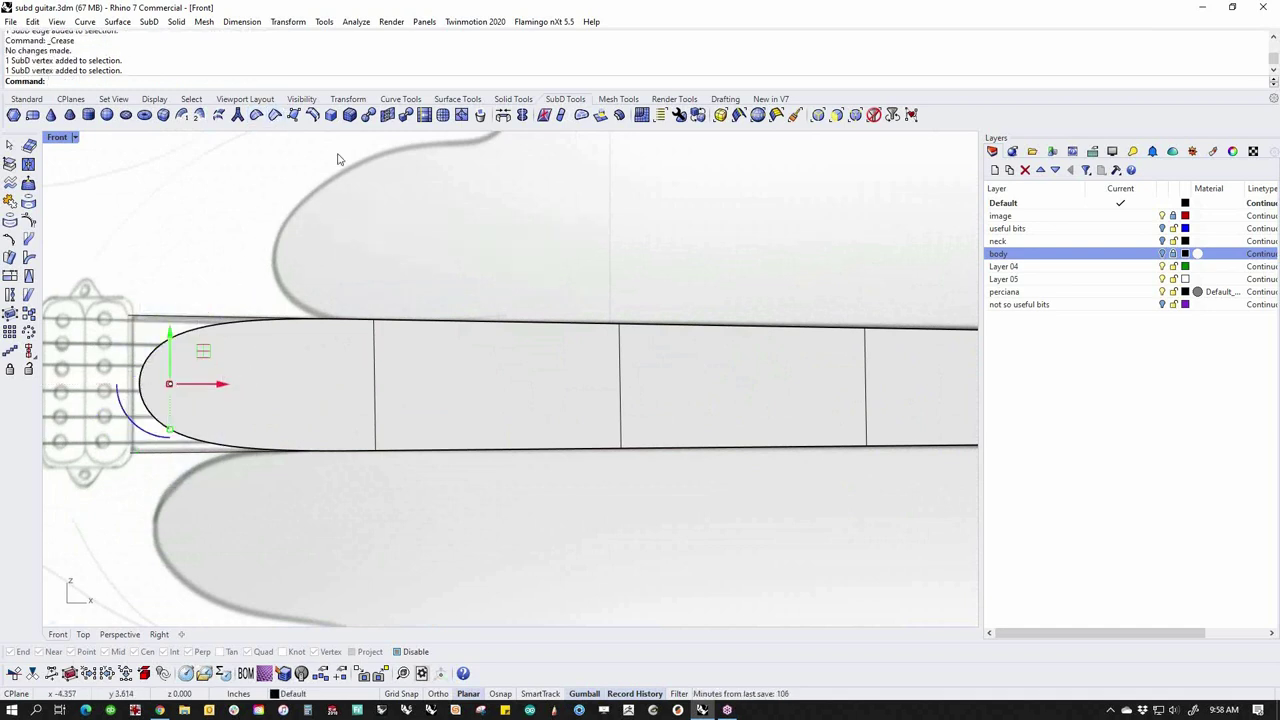
{"action": "left_click", "coordinate": [275, 115]}
{"action": "key", "text": "Escape"}
Move the vertices at the headstock's upper shoulder, before the first tuner, so the smooth edge follows the sketched outline
{"action": "scroll", "coordinate": [714, 509], "scroll_direction": "down", "scroll_amount": 5}
{"action": "scroll", "coordinate": [810, 451], "scroll_direction": "up", "scroll_amount": 7}
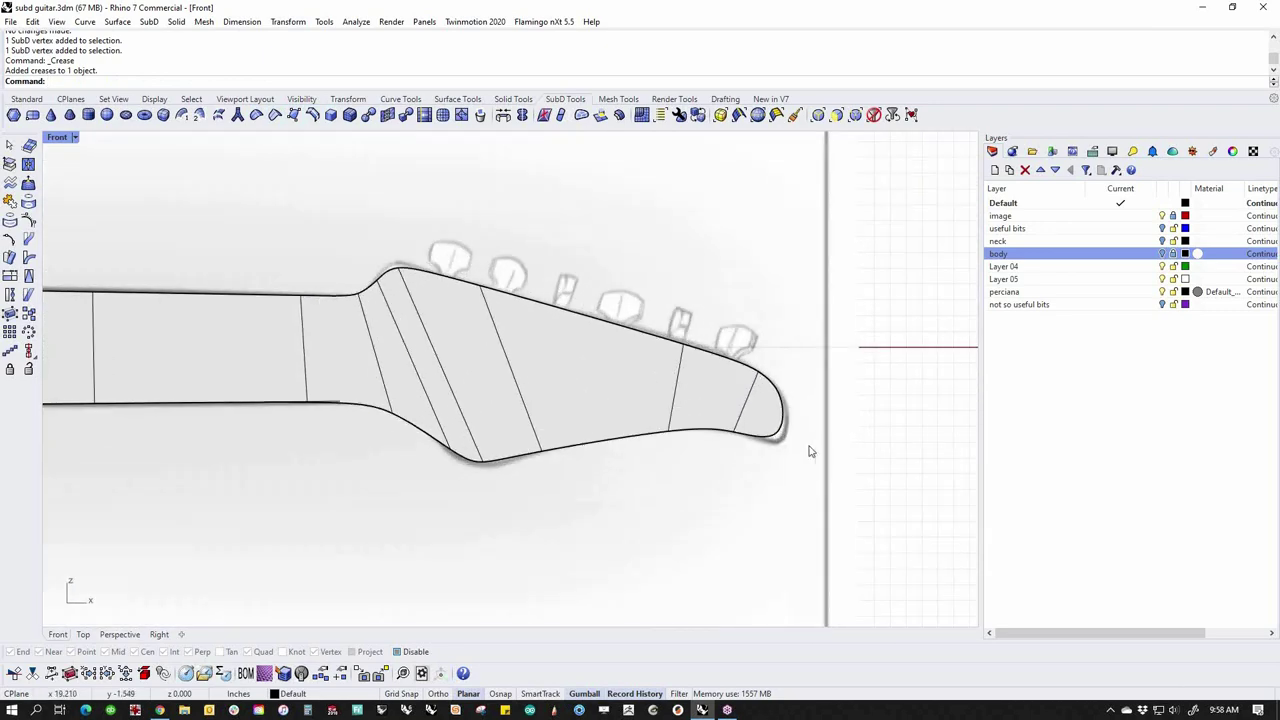
{"action": "scroll", "coordinate": [810, 451], "scroll_direction": "up", "scroll_amount": 1}
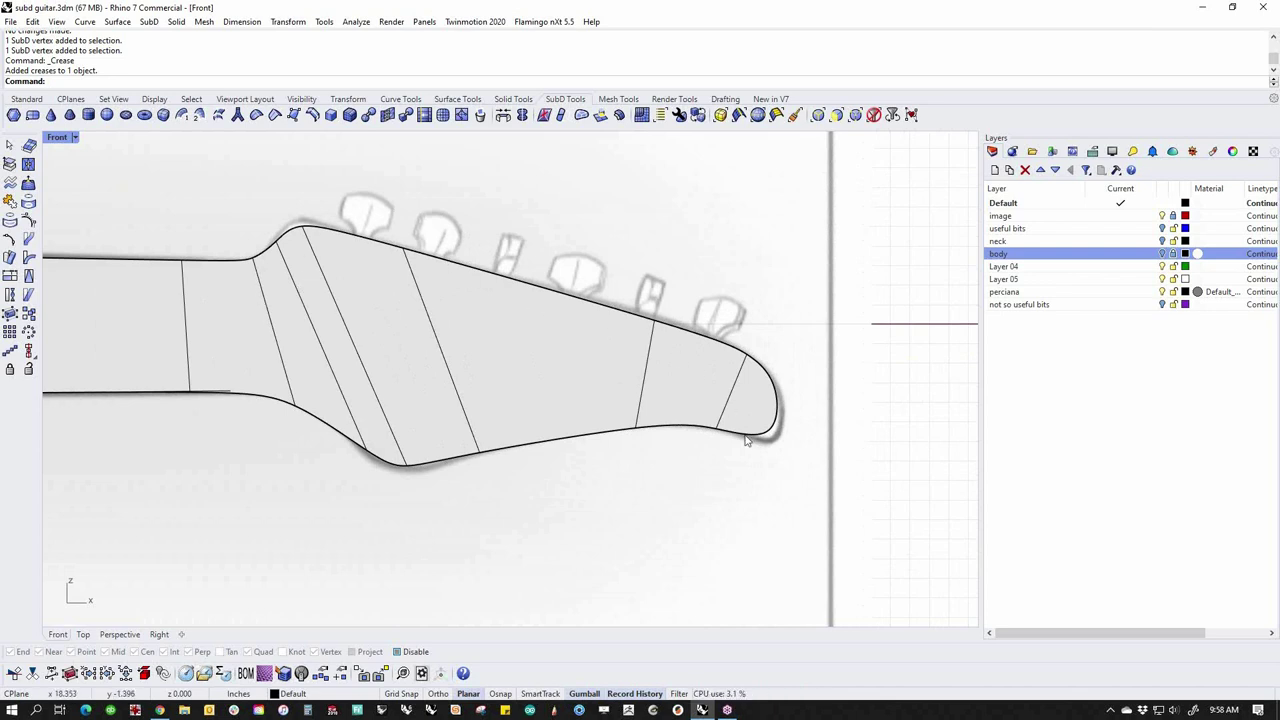
{"action": "scroll", "coordinate": [770, 437], "scroll_direction": "up", "scroll_amount": 2}
{"action": "right_click_drag", "start_coordinate": [47, 155], "coordinate": [403, 337]}
{"action": "scroll", "coordinate": [414, 305], "scroll_direction": "up", "scroll_amount": 3}
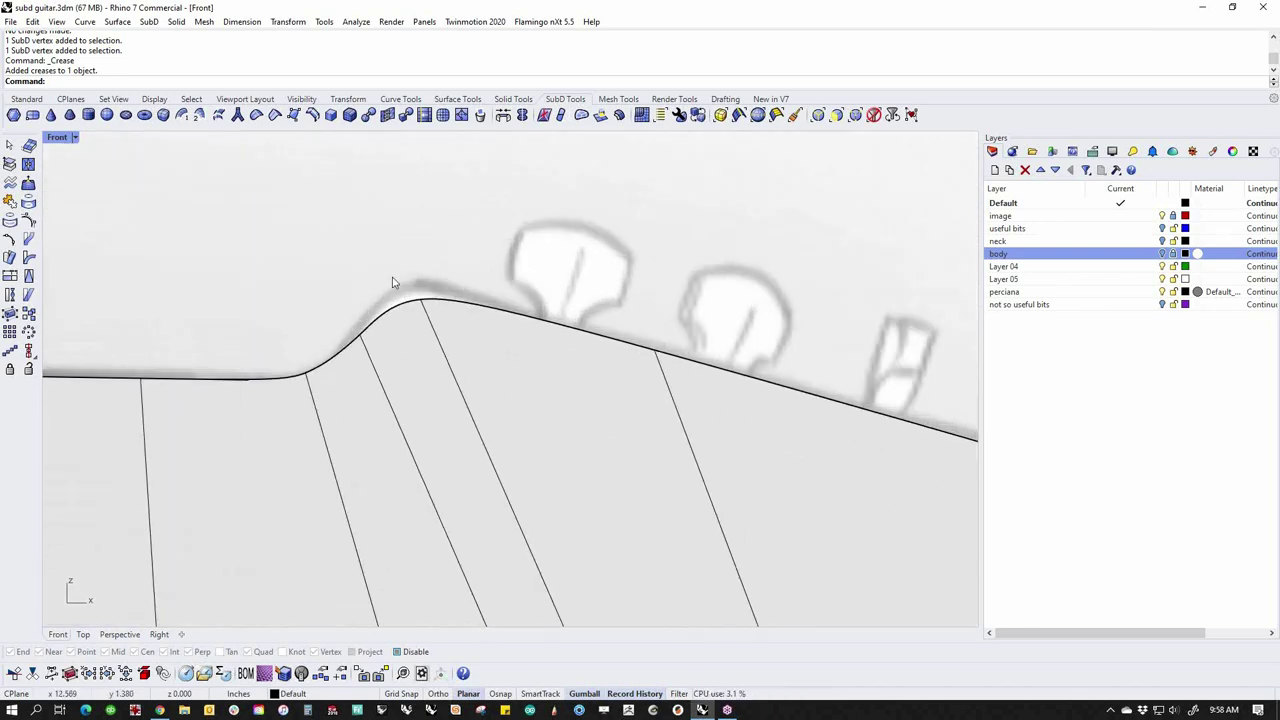
{"action": "left_click_drag", "start_coordinate": [394, 283], "coordinate": [462, 318], "text": "ctrl+shift"}
{"action": "mouse_move", "coordinate": [453, 265]}
{"action": "left_mouse_down"}
{"action": "mouse_move", "coordinate": [452, 231]}
{"action": "mouse_move", "coordinate": [453, 251]}
{"action": "left_mouse_up"}
{"action": "key", "text": "Escape"}
{"action": "mouse_move", "coordinate": [363, 326]}
{"action": "left_mouse_down", "text": "ctrl+shift"}
{"action": "mouse_move", "coordinate": [417, 335]}
{"action": "mouse_move", "coordinate": [360, 330]}
{"action": "left_mouse_up", "text": "ctrl+shift"}
{"action": "left_click", "coordinate": [323, 287]}
{"action": "scroll", "coordinate": [323, 292], "scroll_direction": "down", "scroll_amount": 3}
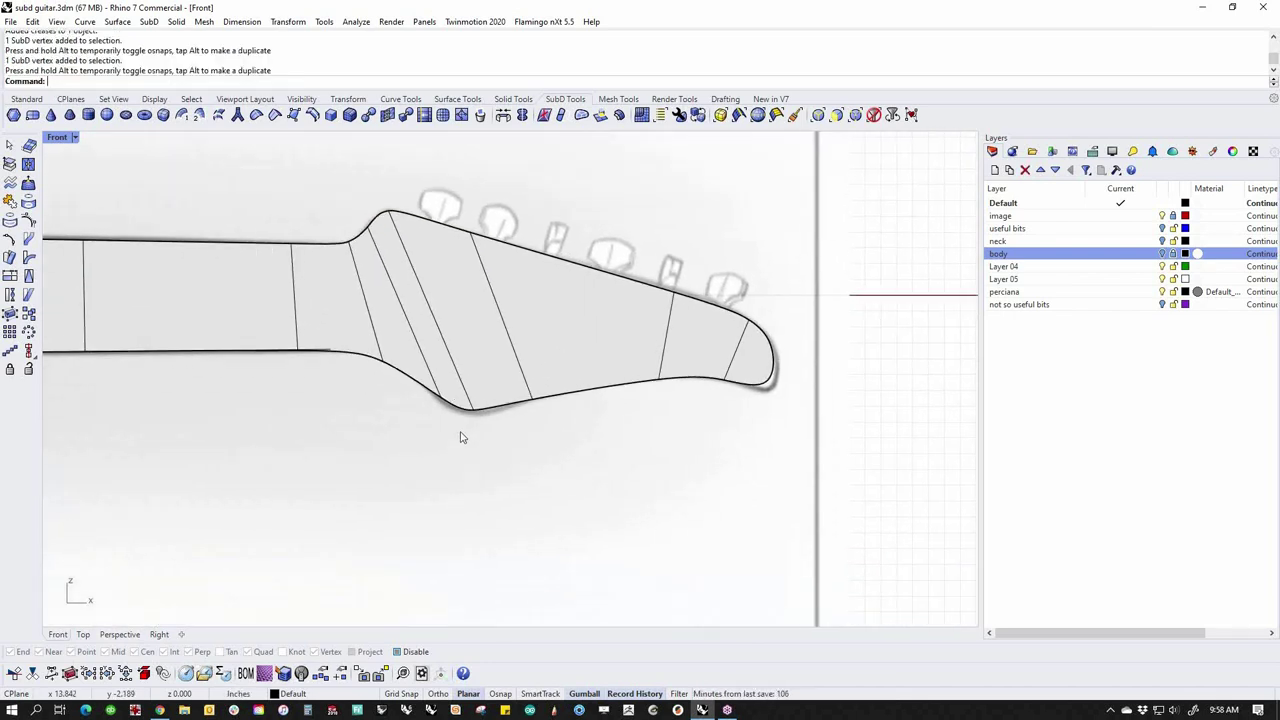
Adjust the vertices around the headstock's lower bulge so the smooth edge matches the sketched outline
{"action": "scroll", "coordinate": [410, 425], "scroll_direction": "up", "scroll_amount": 3}
{"action": "left_click_drag", "start_coordinate": [397, 402], "coordinate": [445, 338]}
{"action": "key", "text": "Escape"}
{"action": "left_click_drag", "start_coordinate": [468, 425], "coordinate": [514, 362], "text": "ctrl+shift"}
{"action": "key", "text": "Escape"}
{"action": "left_click_drag", "start_coordinate": [475, 427], "coordinate": [523, 366], "text": "ctrl+shift"}
{"action": "key", "text": "Escape"}
Move the lower and upper vertices at the headstock tip outward to match the sketched curved end
{"action": "scroll", "coordinate": [595, 408], "scroll_direction": "down", "scroll_amount": 8}
{"action": "right_click_drag", "start_coordinate": [746, 440], "coordinate": [571, 460]}
{"action": "scroll", "coordinate": [617, 410], "scroll_direction": "up", "scroll_amount": 2}
{"action": "scroll", "coordinate": [617, 408], "scroll_direction": "up", "scroll_amount": 6}
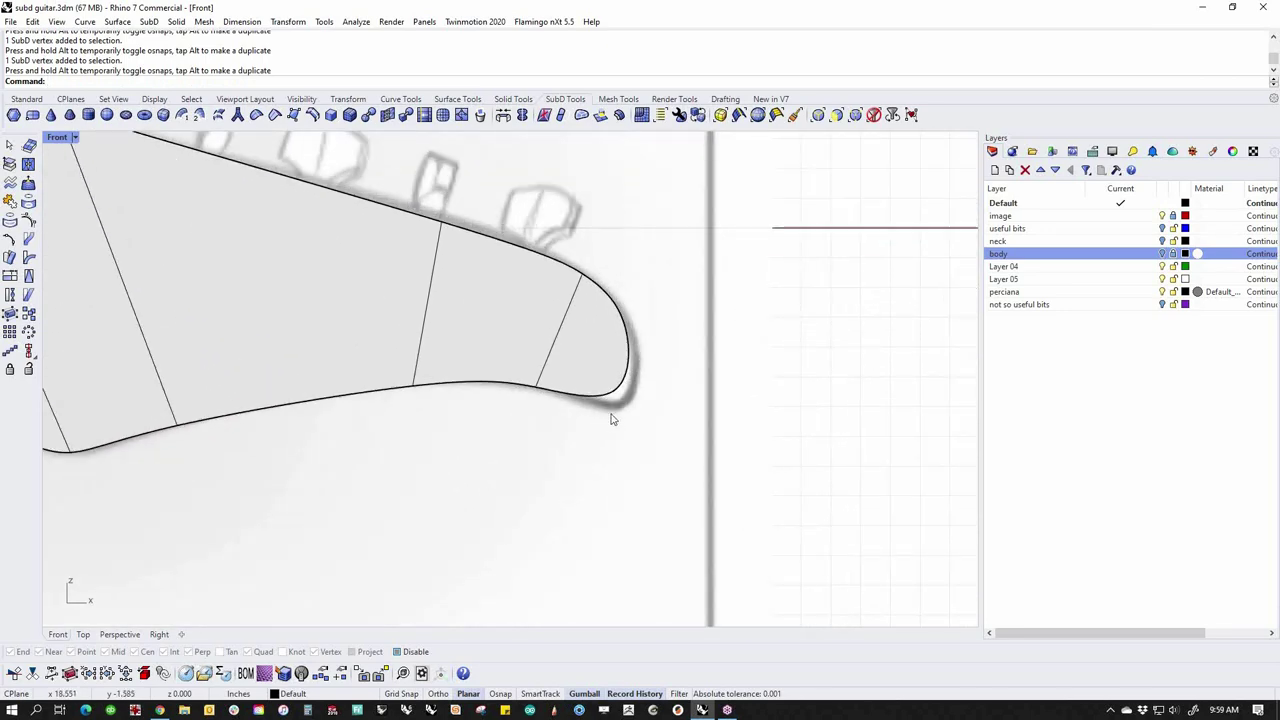
{"action": "left_click", "coordinate": [624, 380], "text": "ctrl+shift"}
{"action": "left_click_drag", "start_coordinate": [660, 329], "coordinate": [671, 346]}
{"action": "key", "text": "Escape"}
{"action": "left_click_drag", "start_coordinate": [547, 241], "coordinate": [647, 307], "text": "ctrl+shift"}
{"action": "left_click_drag", "start_coordinate": [583, 276], "coordinate": [590, 281]}
{"action": "key", "text": "Escape"}
{"action": "scroll", "coordinate": [704, 446], "scroll_direction": "down", "scroll_amount": 6}
In flat display, draw a guide polyline from the headstock's upper shoulder vertex to the vertex by the last tuner
{"action": "key", "text": "Tab"}
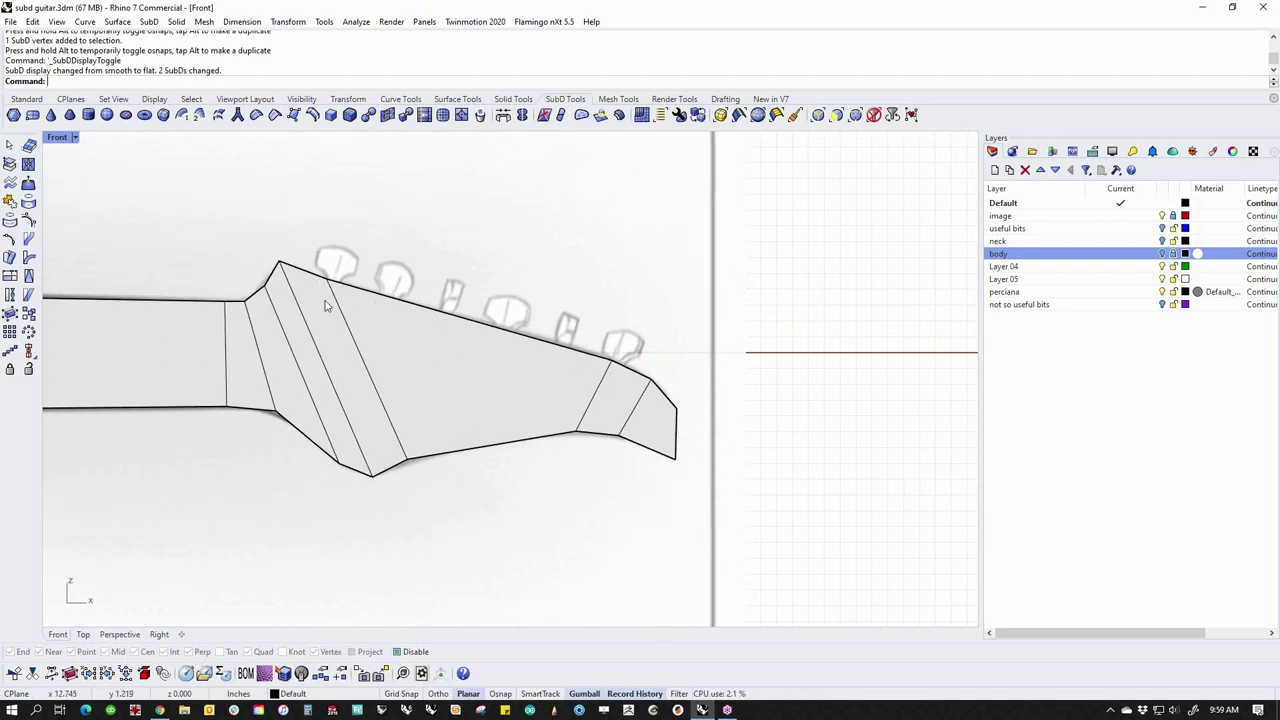
{"action": "left_click", "coordinate": [27, 99]}
{"action": "left_click", "coordinate": [12, 166]}
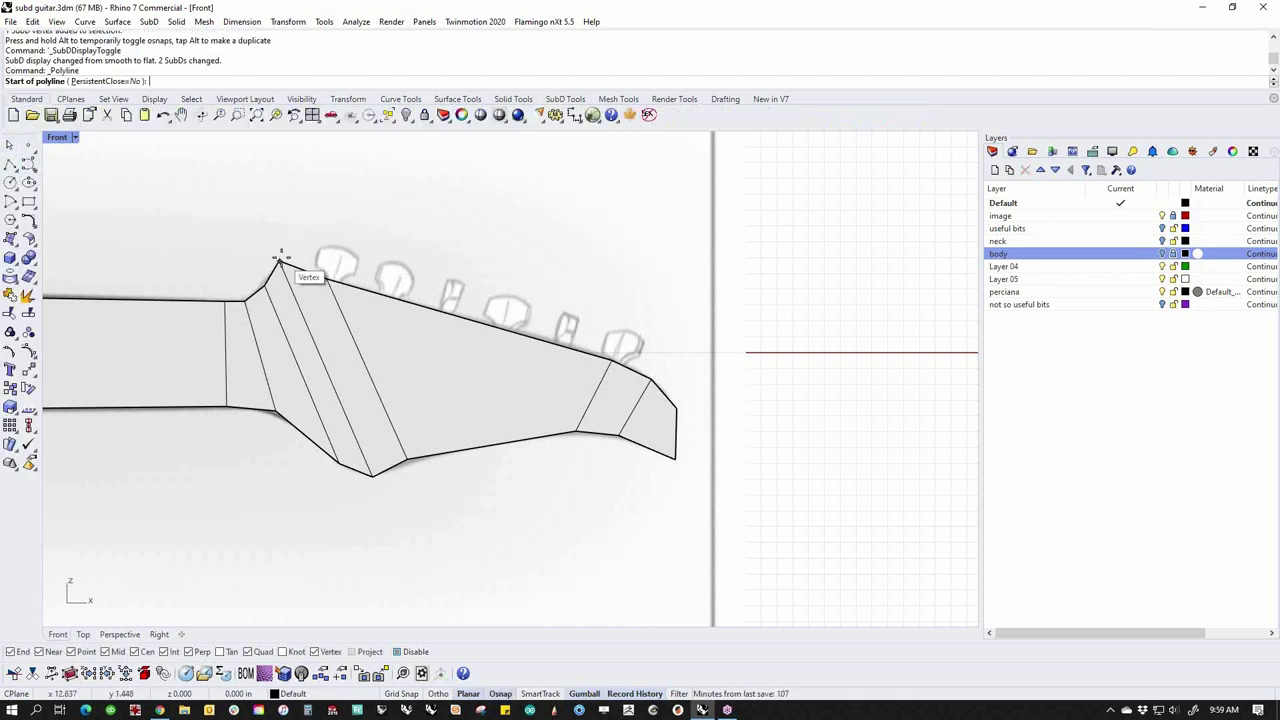
{"action": "left_click", "coordinate": [279, 262]}
{"action": "left_click", "coordinate": [643, 372]}
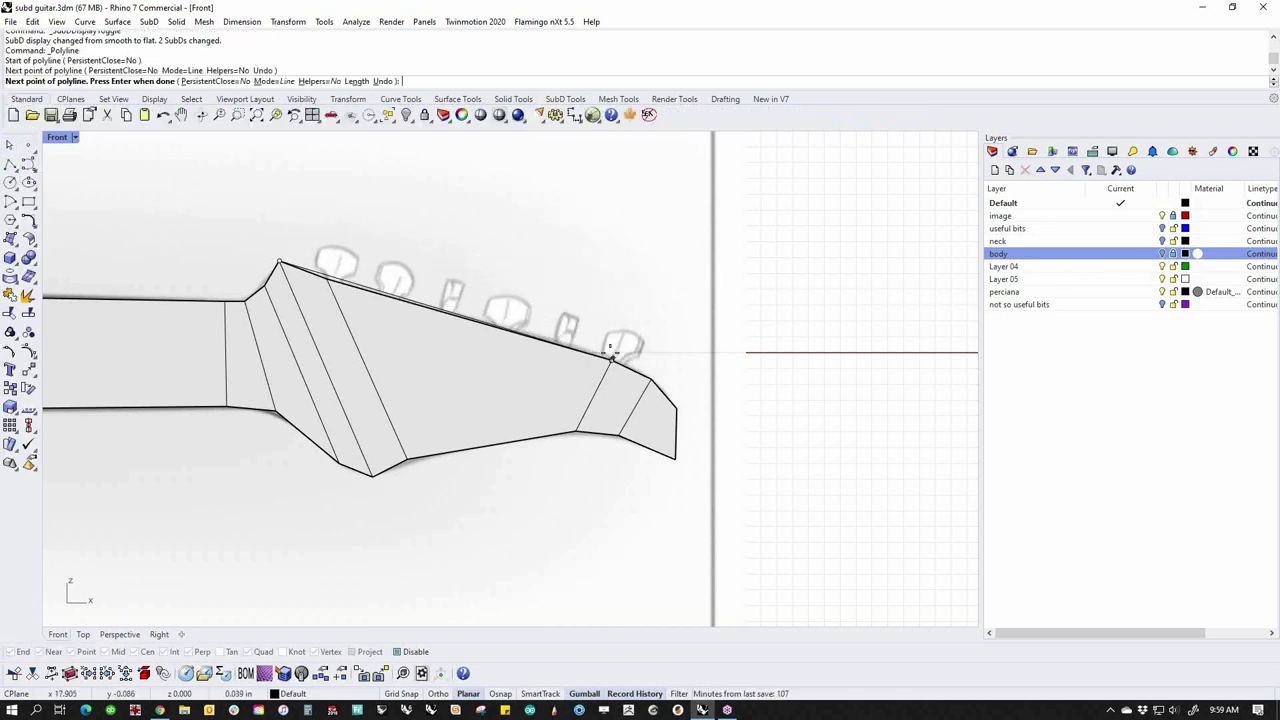
{"action": "key", "text": "Return"}
Move the vertex by the first tuner onto the guide line to straighten the headstock's tuner edge
{"action": "scroll", "coordinate": [296, 264], "scroll_direction": "up", "scroll_amount": 5}
{"action": "left_click_drag", "start_coordinate": [338, 258], "coordinate": [413, 341], "text": "ctrl+shift"}
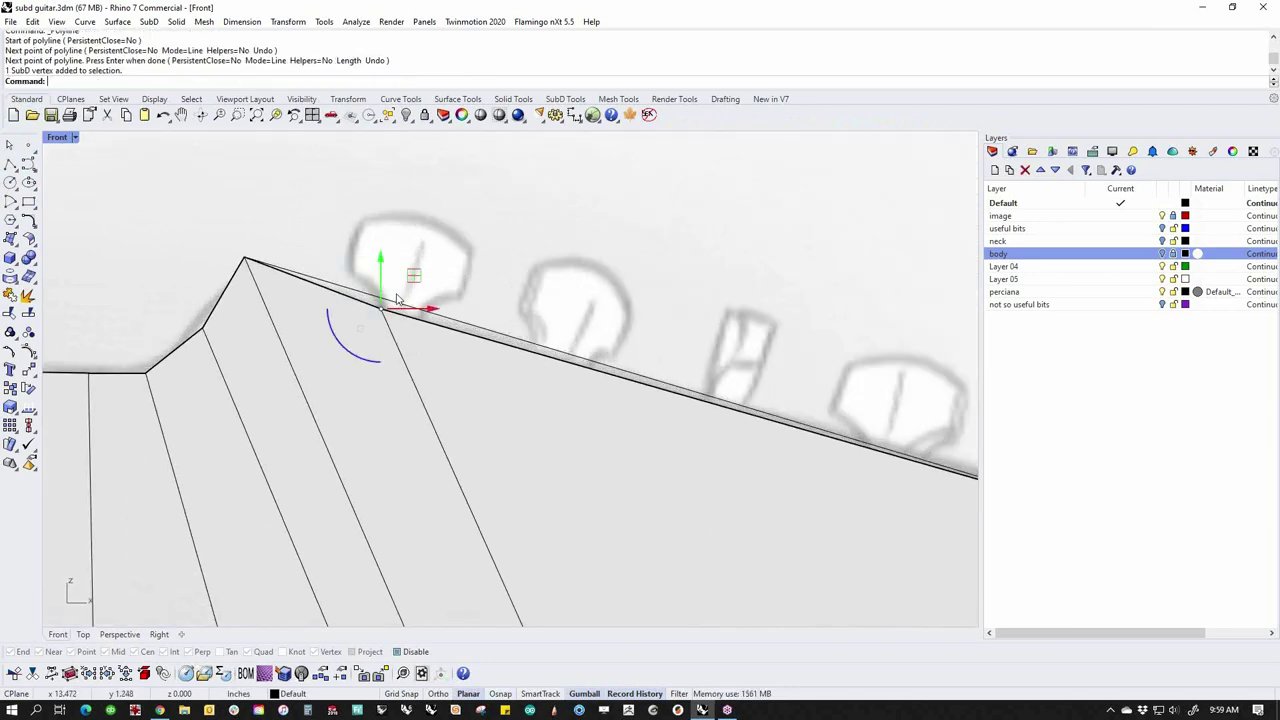
{"action": "scroll", "coordinate": [399, 295], "scroll_direction": "up", "scroll_amount": 4}
{"action": "left_click_drag", "start_coordinate": [392, 296], "coordinate": [384, 300], "text": "alt"}
{"action": "scroll", "coordinate": [386, 290], "scroll_direction": "down", "scroll_amount": 6}
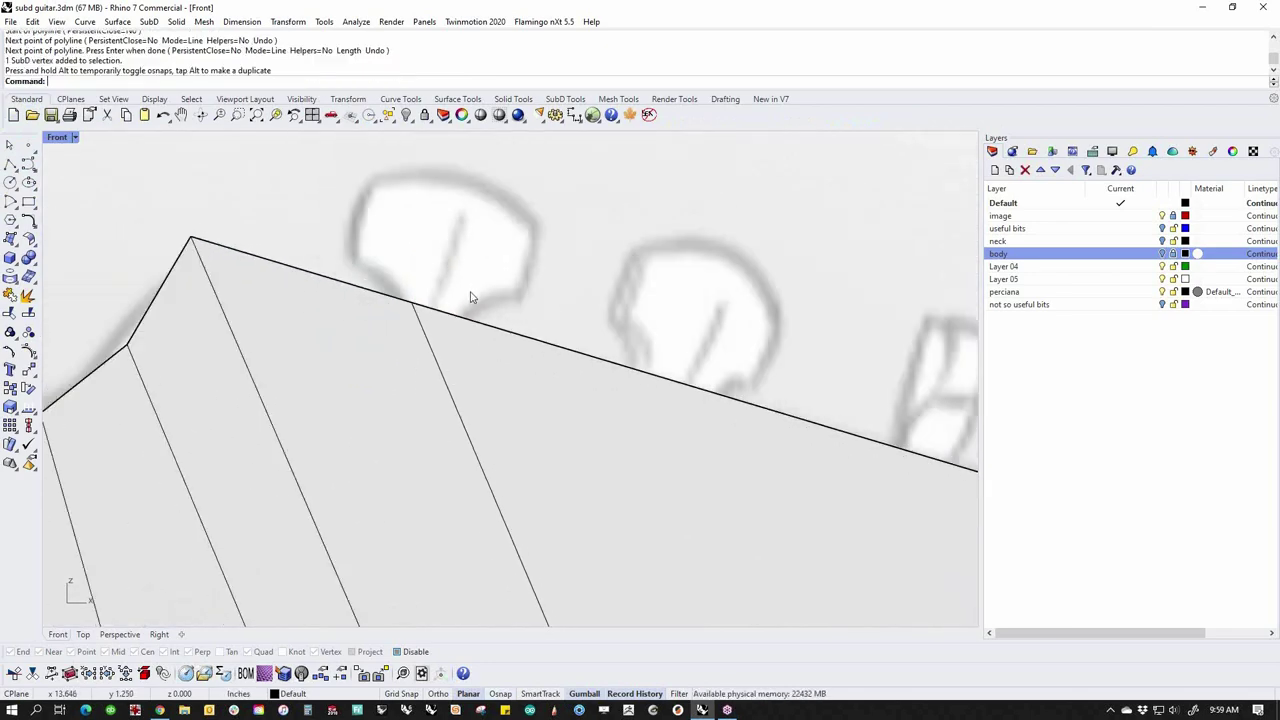
Delete the guide line along the tuner edge and return the SubD to smooth display
{"action": "left_click", "coordinate": [548, 334]}
{"action": "left_click", "coordinate": [555, 327]}
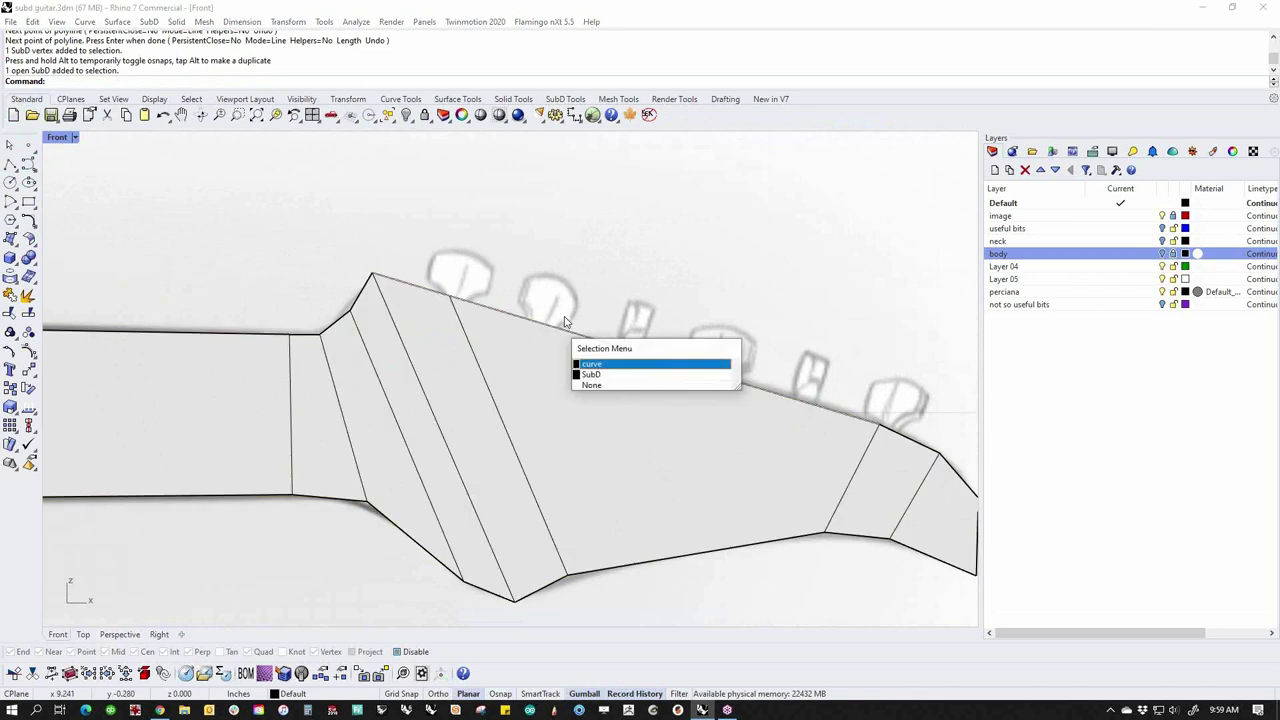
{"action": "left_click", "coordinate": [592, 364]}
{"action": "key", "text": "Delete"}
{"action": "scroll", "coordinate": [647, 349], "scroll_direction": "down", "scroll_amount": 2}
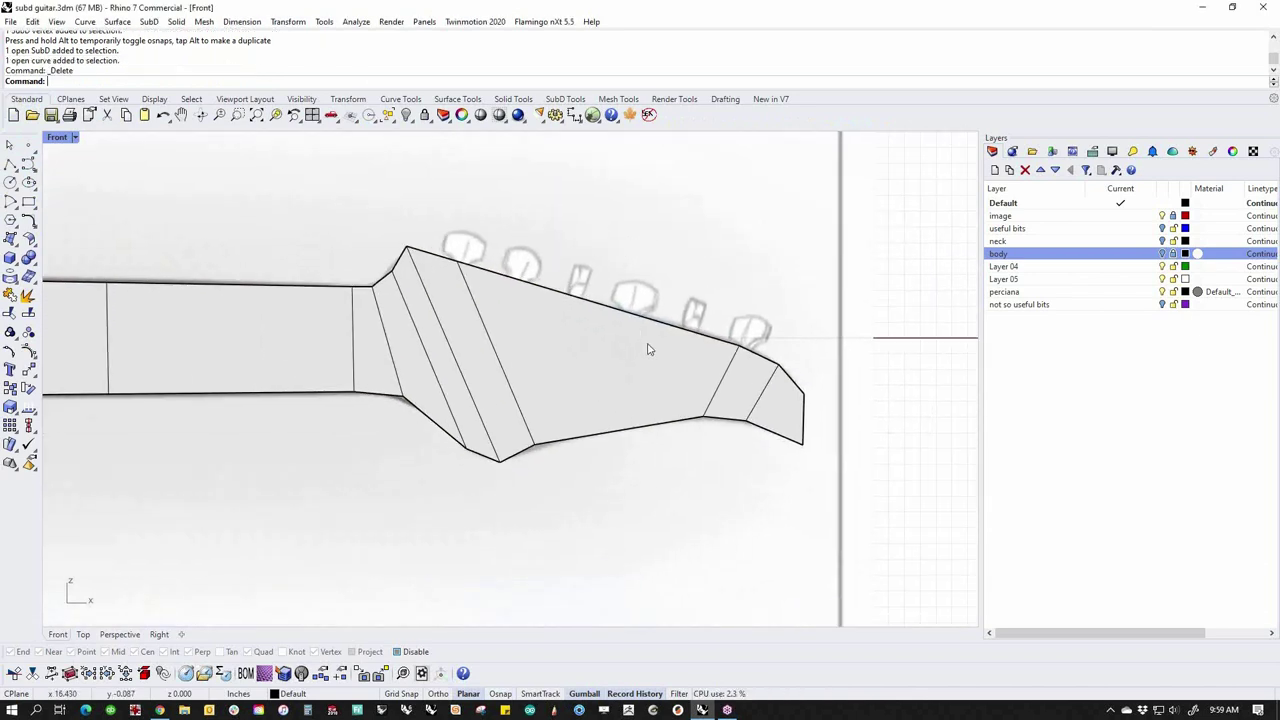
{"action": "key", "text": "Tab"}
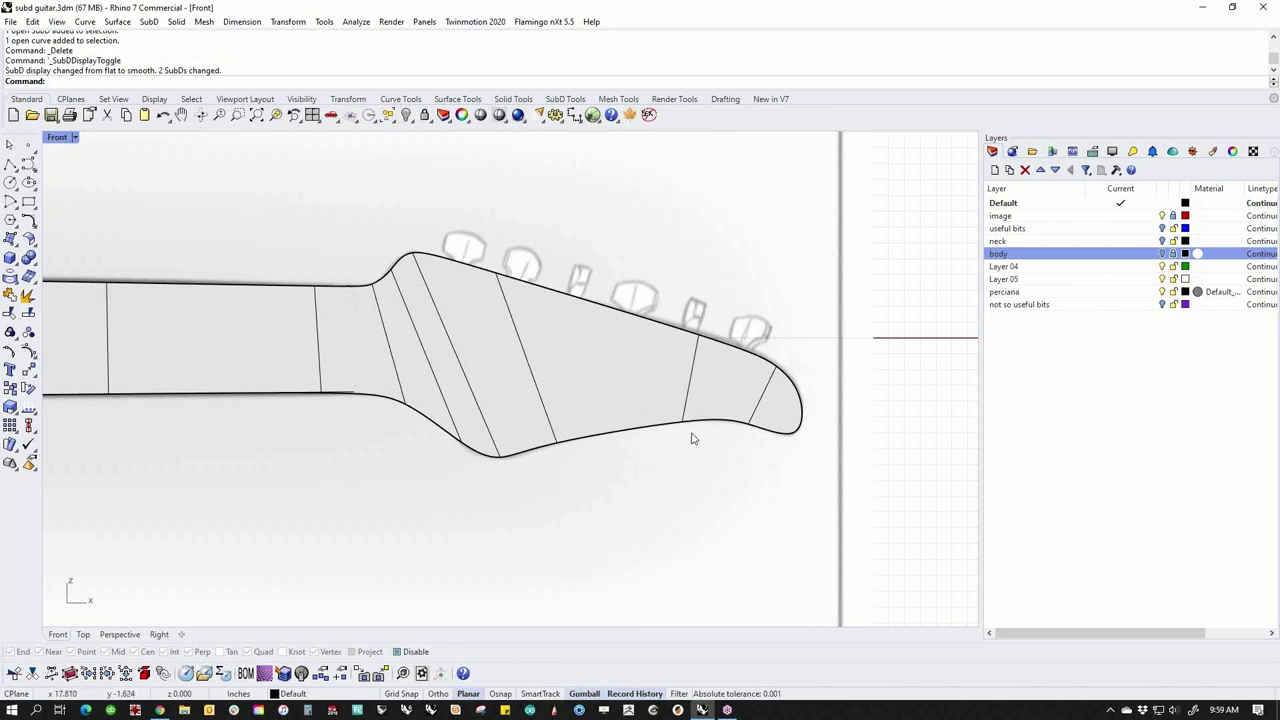
{"action": "scroll", "coordinate": [405, 425], "scroll_direction": "down", "scroll_amount": 3}
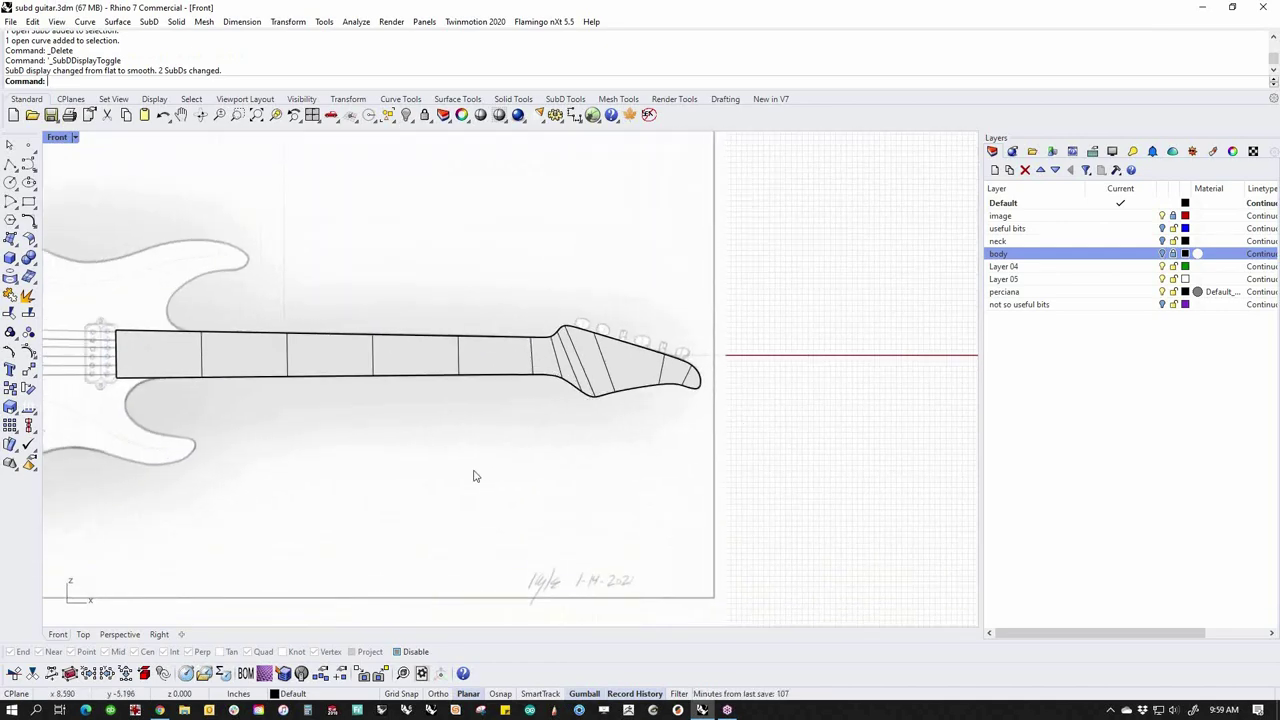
In the perspective view, try to insert an edge loop beside the neck's last cross edge before the headstock
{"action": "key", "text": "ctrl+F4"}
{"action": "mouse_move", "coordinate": [523, 471]}
{"action": "right_mouse_down"}
{"action": "mouse_move", "coordinate": [526, 443]}
{"action": "mouse_move", "coordinate": [545, 434]}
{"action": "mouse_move", "coordinate": [582, 459]}
{"action": "mouse_move", "coordinate": [578, 440]}
{"action": "mouse_move", "coordinate": [567, 459]}
{"action": "right_mouse_up"}
{"action": "scroll", "coordinate": [545, 434], "scroll_direction": "up", "scroll_amount": 6}
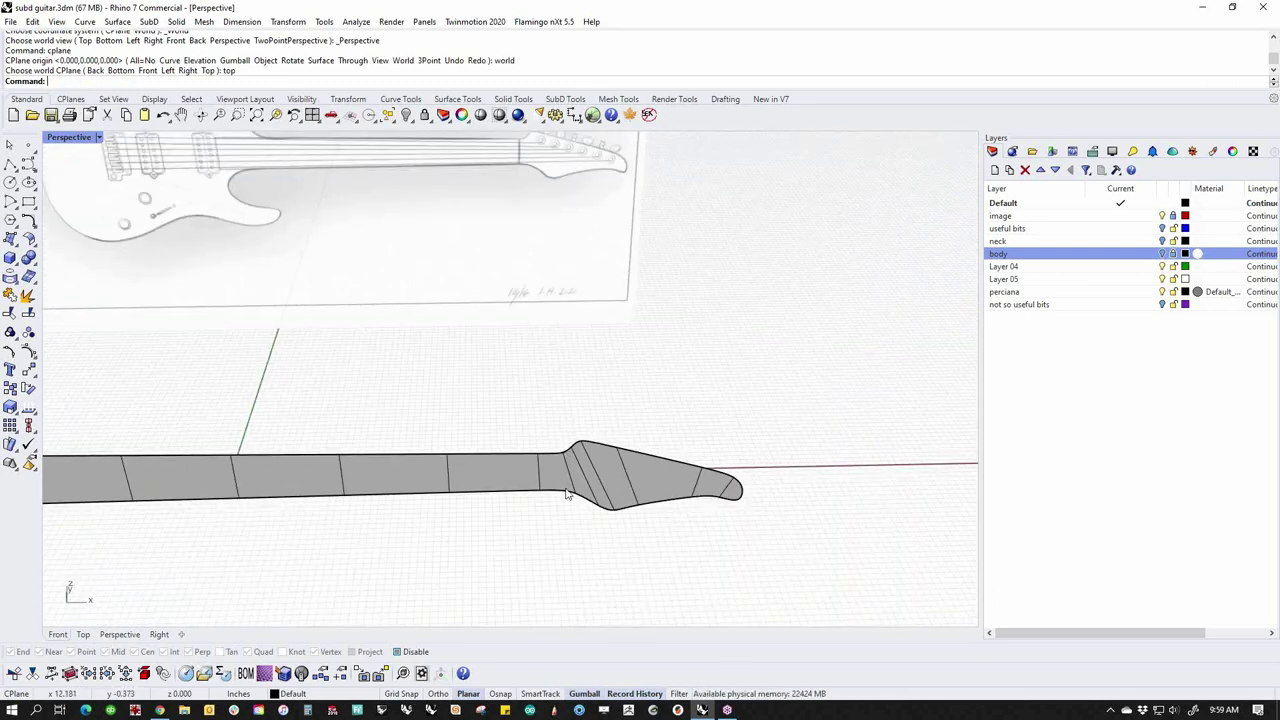
{"action": "scroll", "coordinate": [562, 482], "scroll_direction": "up", "scroll_amount": 4}
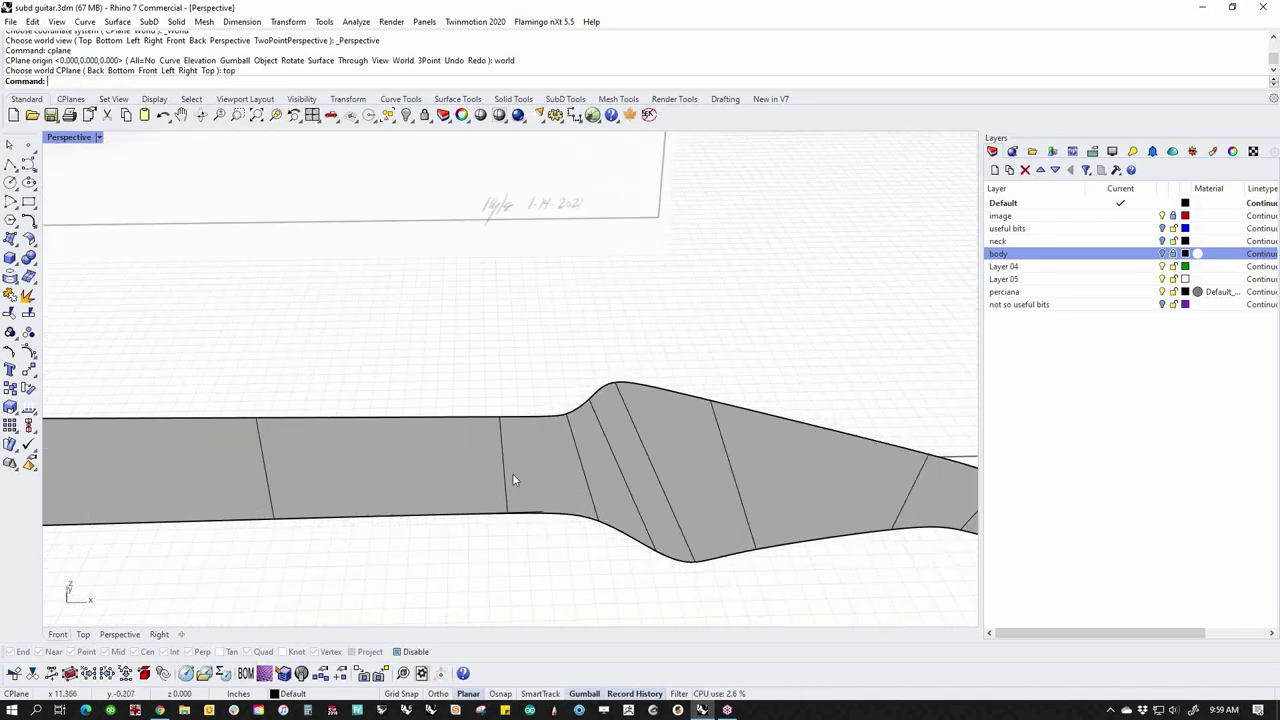
{"action": "left_click", "coordinate": [504, 483]}
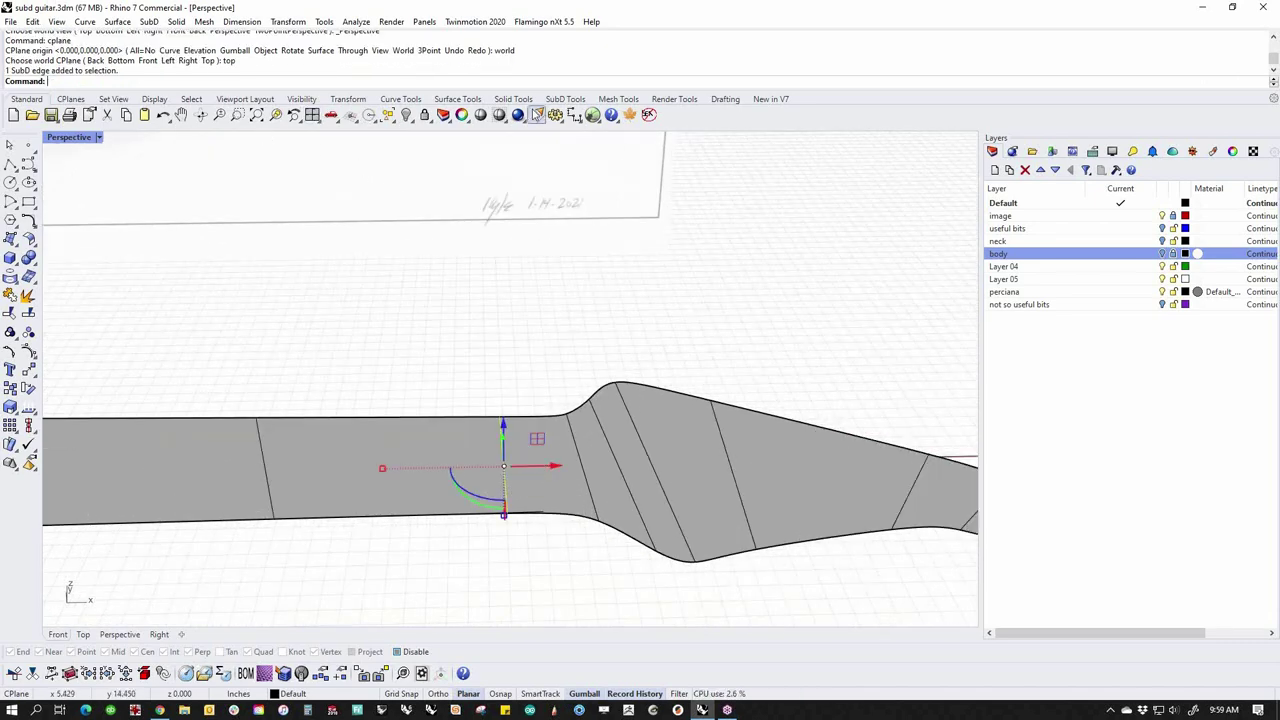
{"action": "left_click", "coordinate": [565, 99]}
{"action": "left_click", "coordinate": [312, 114]}
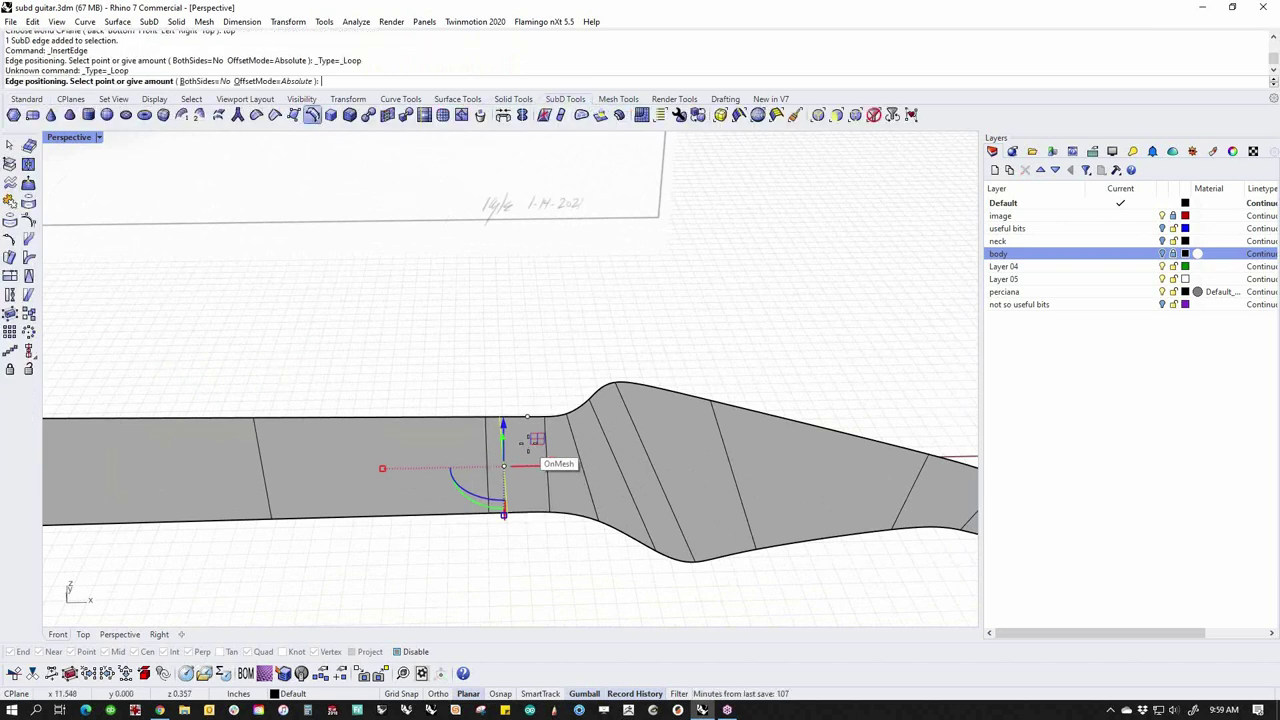
{"action": "key", "text": "Tab"}
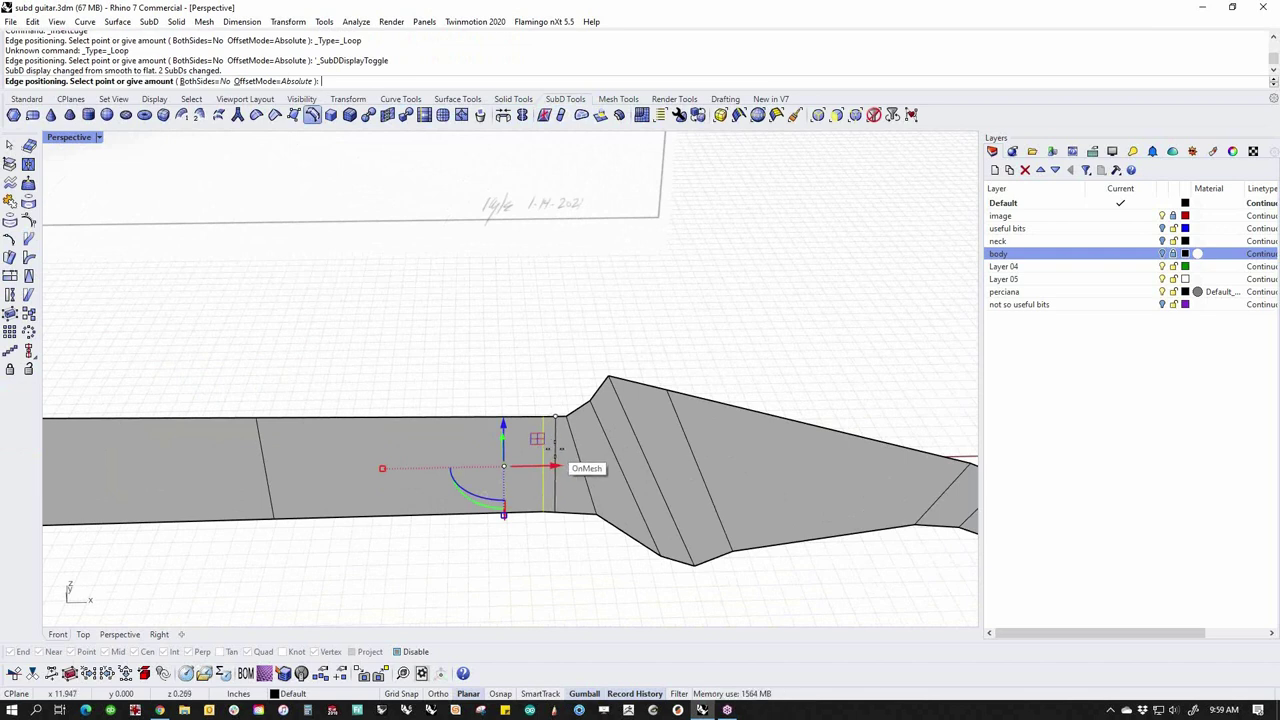
{"action": "key", "text": "Tab"}
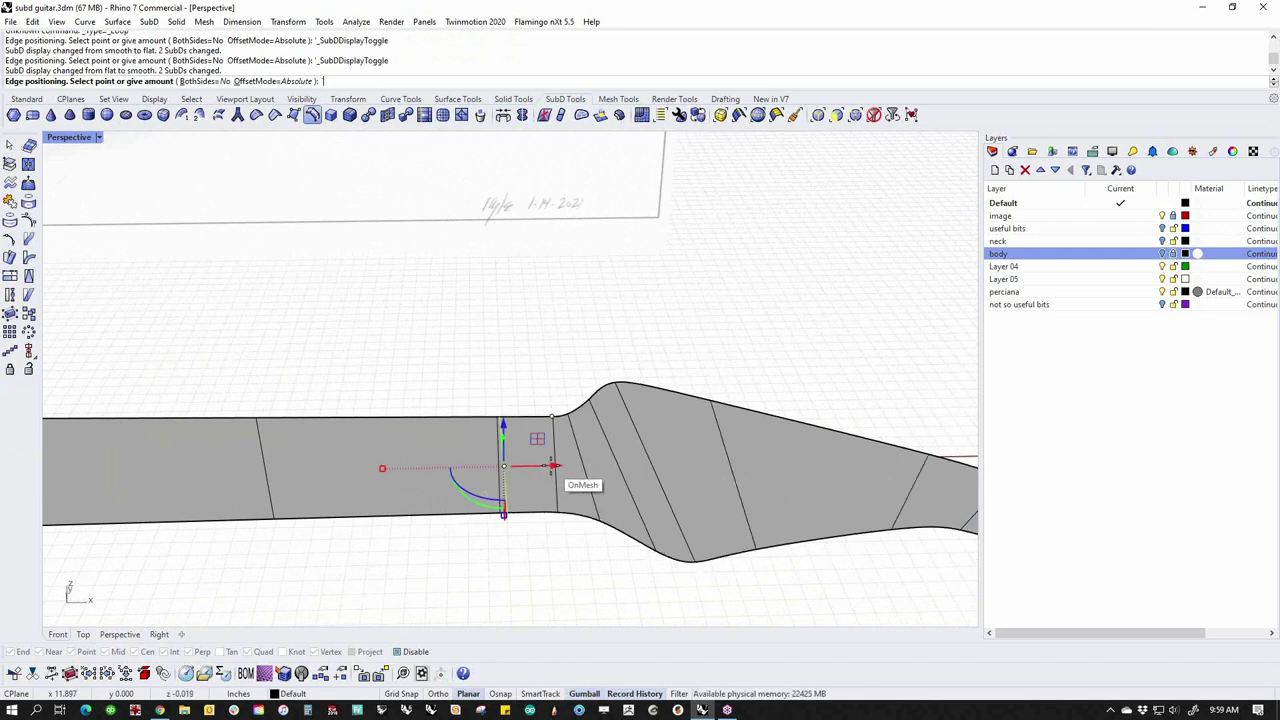
{"action": "left_click", "coordinate": [544, 492]}
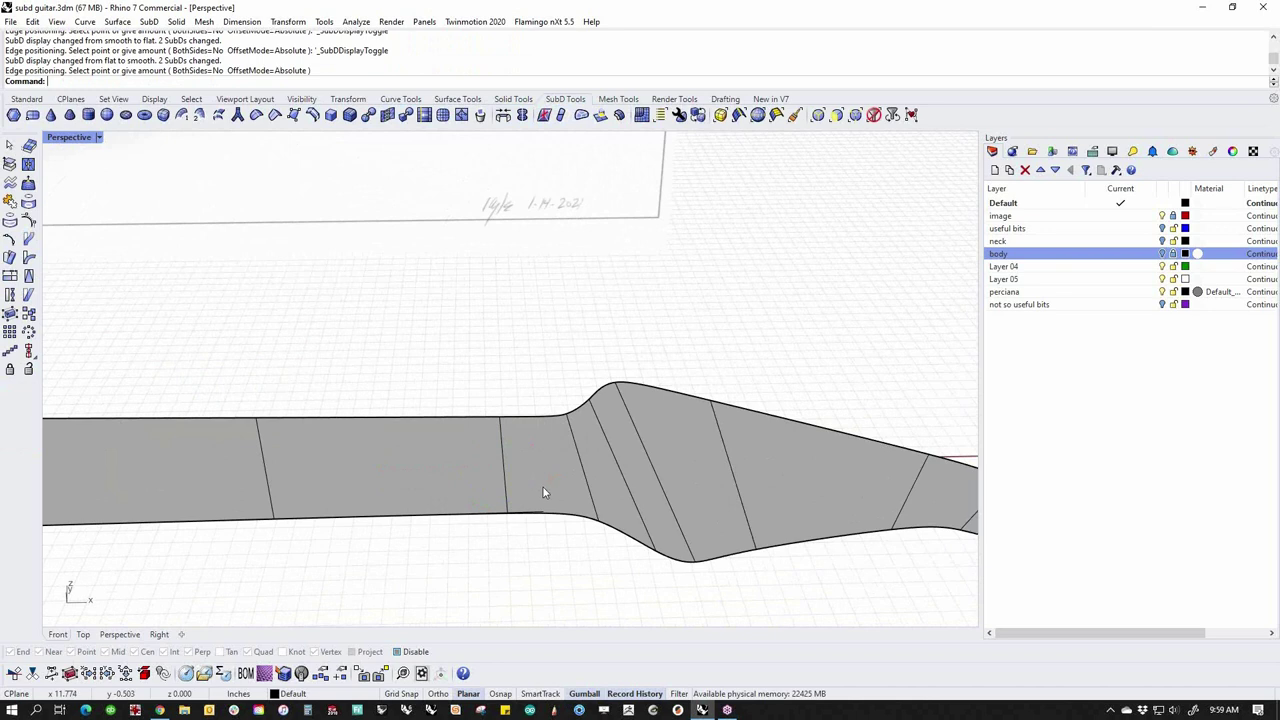
Inspect the cross edges where the neck meets the headstock in flat display, and return to smooth display
{"action": "key", "text": "Tab"}
{"action": "left_click", "coordinate": [543, 466]}
{"action": "left_click", "coordinate": [540, 554]}
{"action": "left_click", "coordinate": [543, 491], "text": "ctrl+shift"}
{"action": "left_click", "coordinate": [557, 576]}
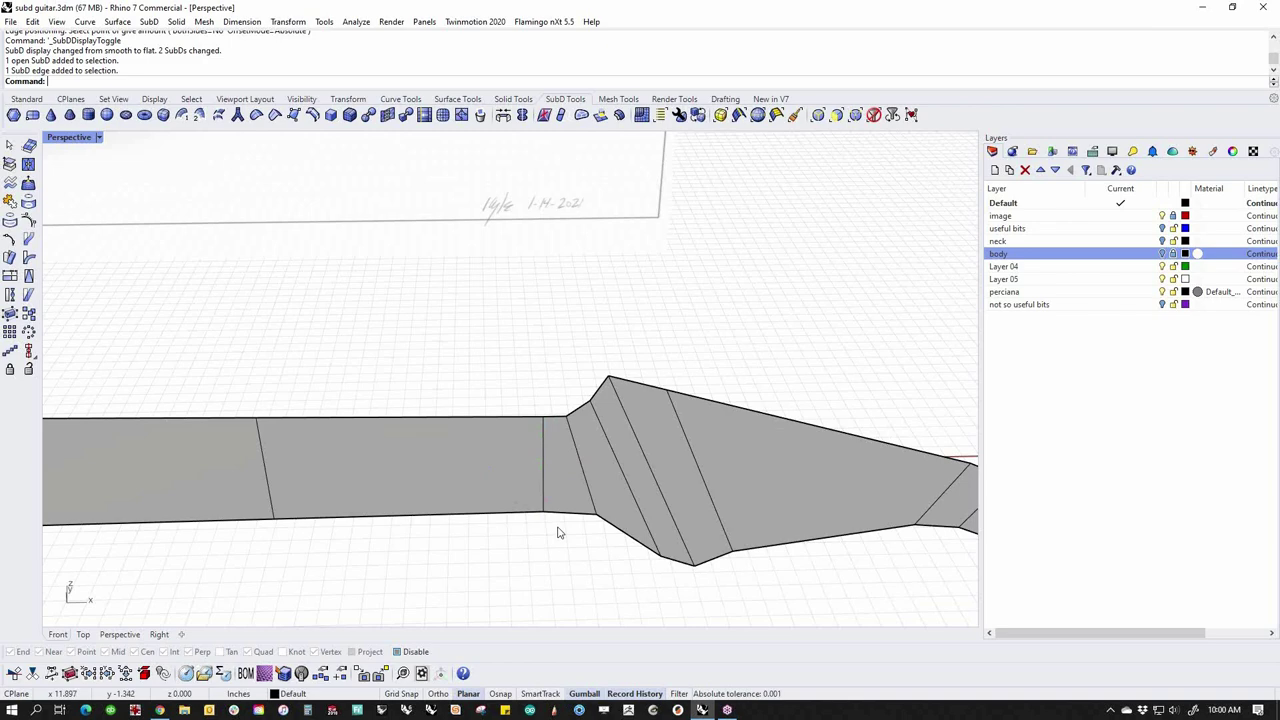
{"action": "key", "text": "Tab"}
{"action": "scroll", "coordinate": [508, 523], "scroll_direction": "down", "scroll_amount": 5}
{"action": "right_click_drag", "start_coordinate": [517, 480], "coordinate": [506, 508], "text": "shift"}
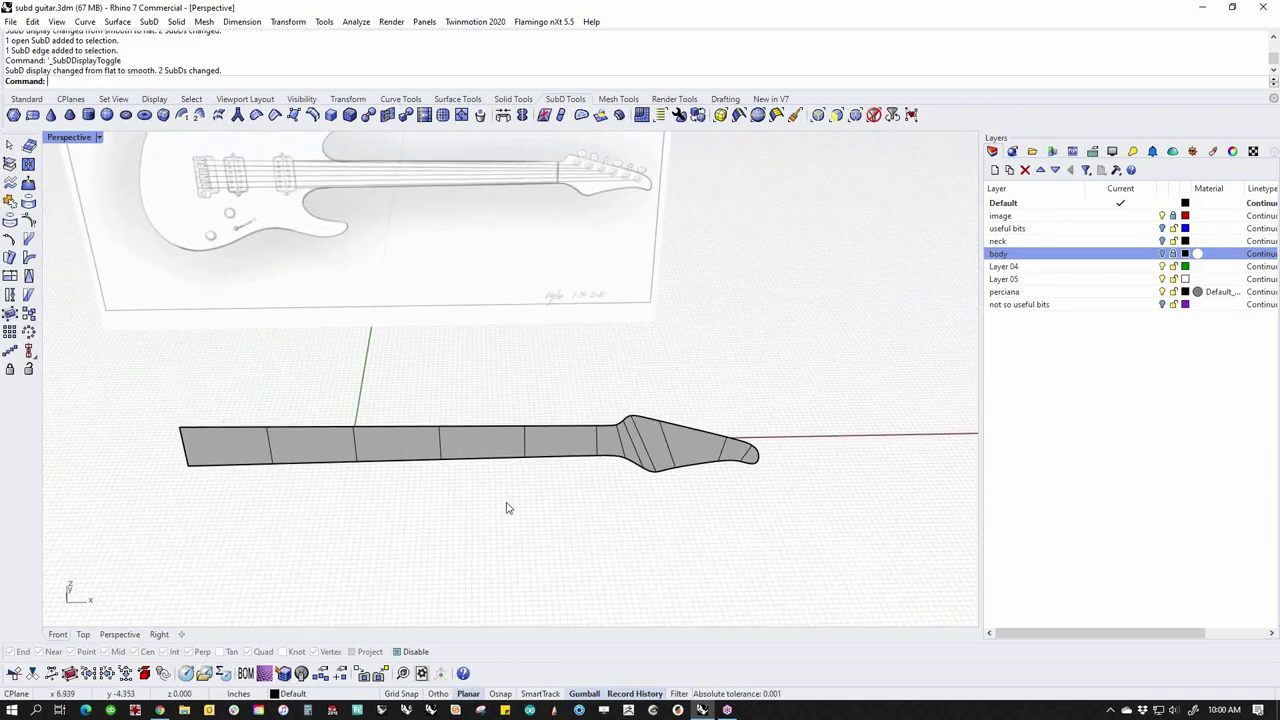
Select all curves and hide them, leaving the neck SubD's edges free to pick in the perspective view
{"action": "key", "text": "ctrl+F4"}
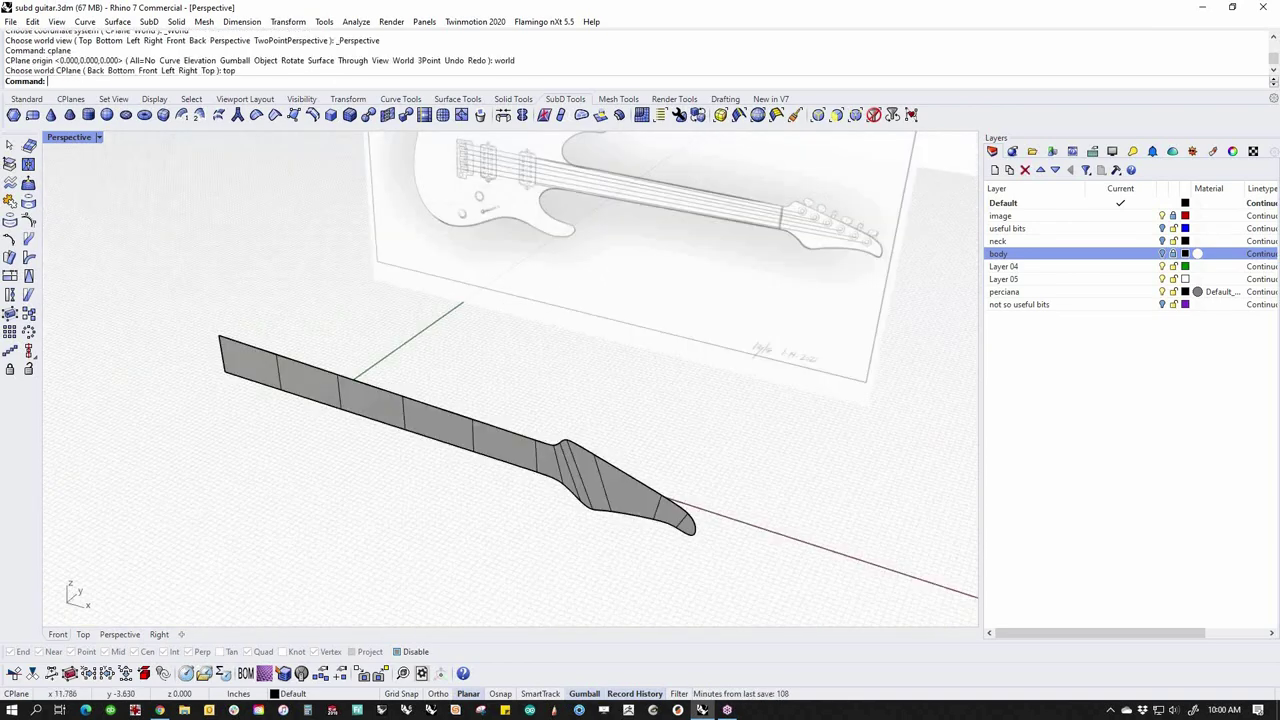
{"action": "scroll", "coordinate": [523, 433], "scroll_direction": "up", "scroll_amount": 4}
{"action": "left_click", "coordinate": [516, 439]}
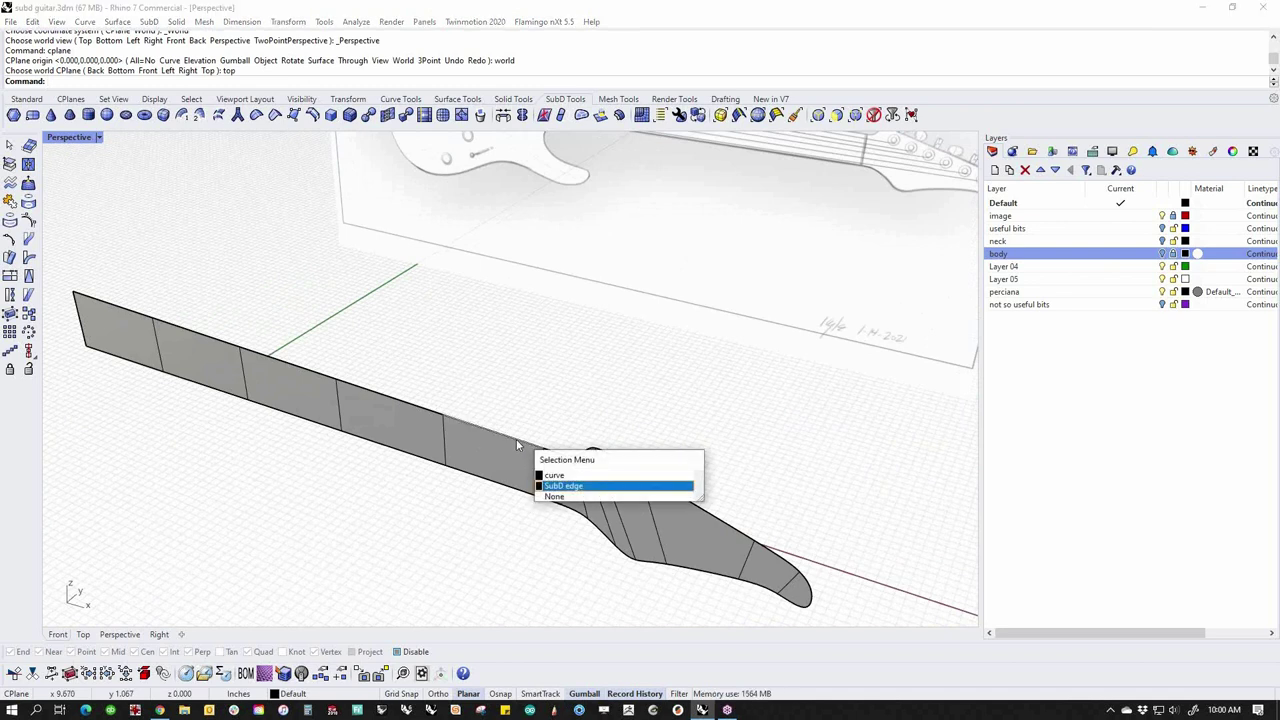
{"action": "key", "text": "Escape"}
{"action": "type", "text": "cc"}
{"action": "key", "text": "Return"}
{"action": "type", "text": "h"}
{"action": "key", "text": "Return"}
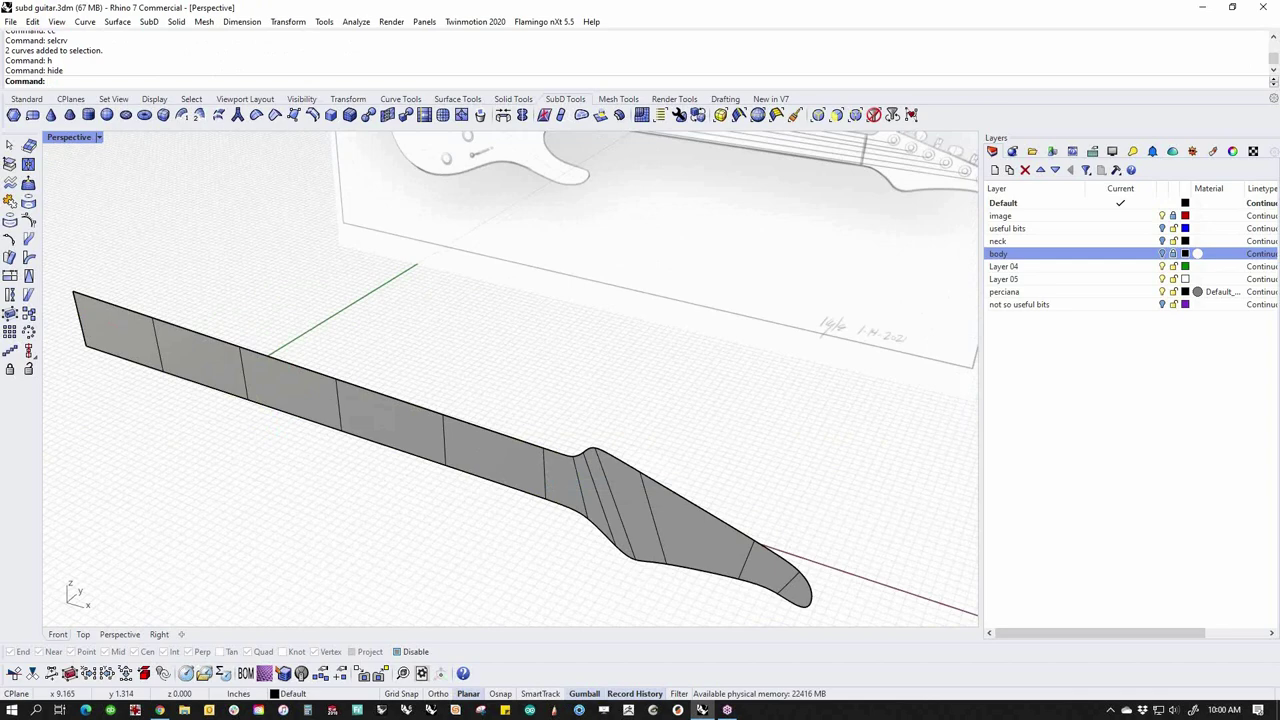
Extrude the outer boundary edge loop of the flat neck and headstock SubD along the Y axis to give it thickness
{"action": "double_click", "coordinate": [510, 432]}
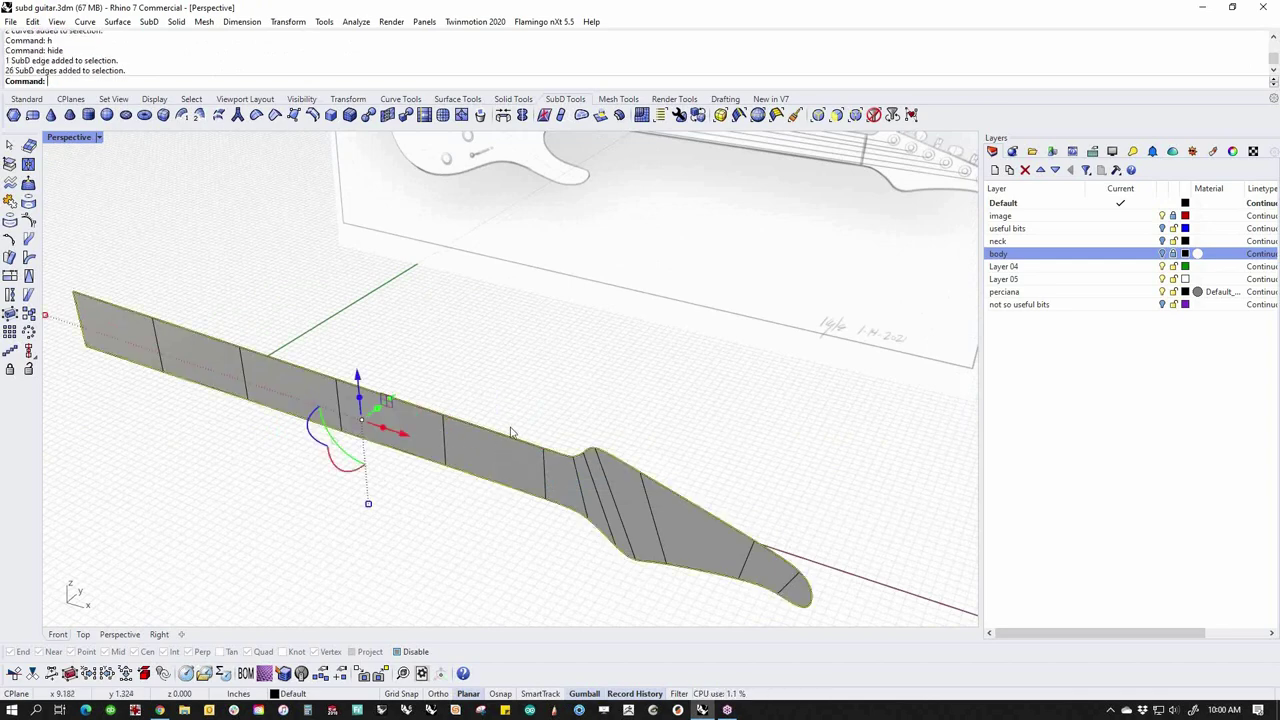
{"action": "scroll", "coordinate": [538, 420], "scroll_direction": "down", "scroll_amount": 3}
{"action": "right_click_drag", "start_coordinate": [486, 414], "coordinate": [440, 412]}
{"action": "scroll", "coordinate": [417, 412], "scroll_direction": "up", "scroll_amount": 5}
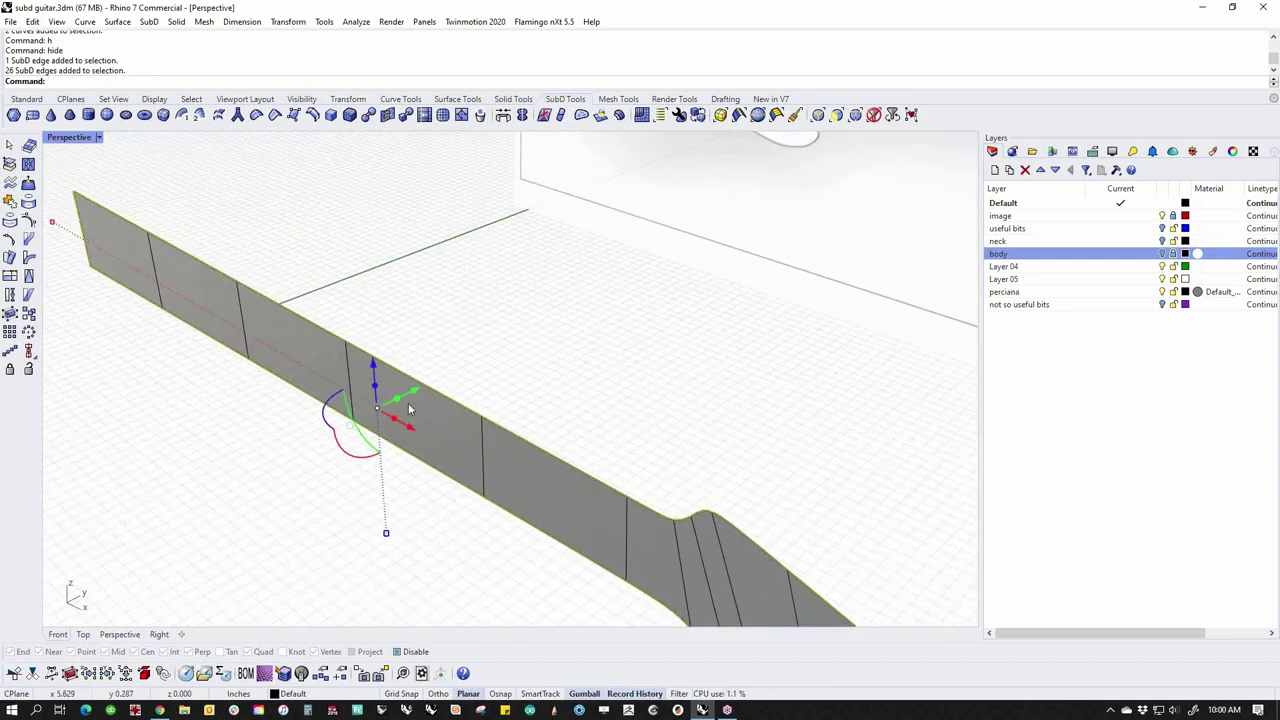
{"action": "mouse_move", "coordinate": [397, 401]}
{"action": "left_mouse_down"}
{"action": "mouse_move", "coordinate": [440, 378]}
{"action": "mouse_move", "coordinate": [392, 404]}
{"action": "mouse_move", "coordinate": [410, 402]}
{"action": "left_mouse_up"}
{"action": "key", "text": "Escape"}
Check the front edge loop and the open rear boundary loop of the extruded neck and headstock
{"action": "scroll", "coordinate": [463, 400], "scroll_direction": "down", "scroll_amount": 2}
{"action": "double_click", "coordinate": [497, 432]}
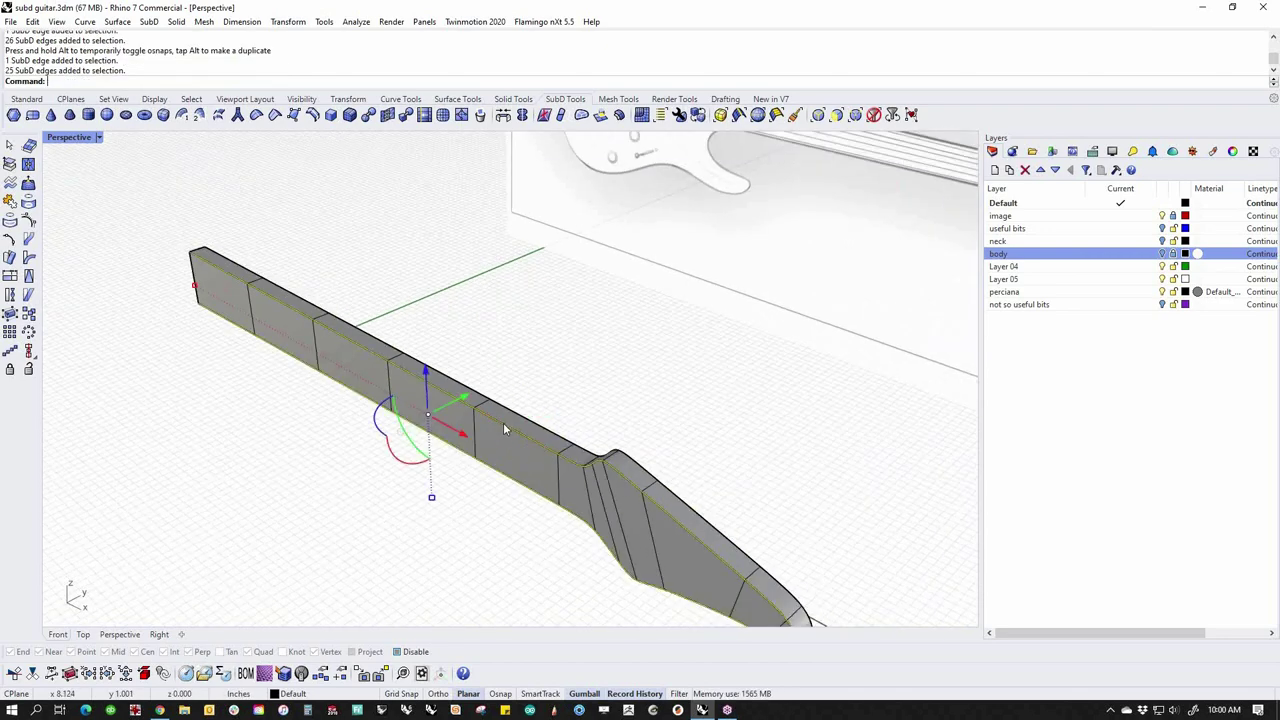
{"action": "left_click", "coordinate": [556, 381]}
{"action": "right_click_drag", "start_coordinate": [609, 429], "coordinate": [603, 457]}
{"action": "left_click", "coordinate": [603, 457]}
{"action": "double_click", "coordinate": [605, 455]}
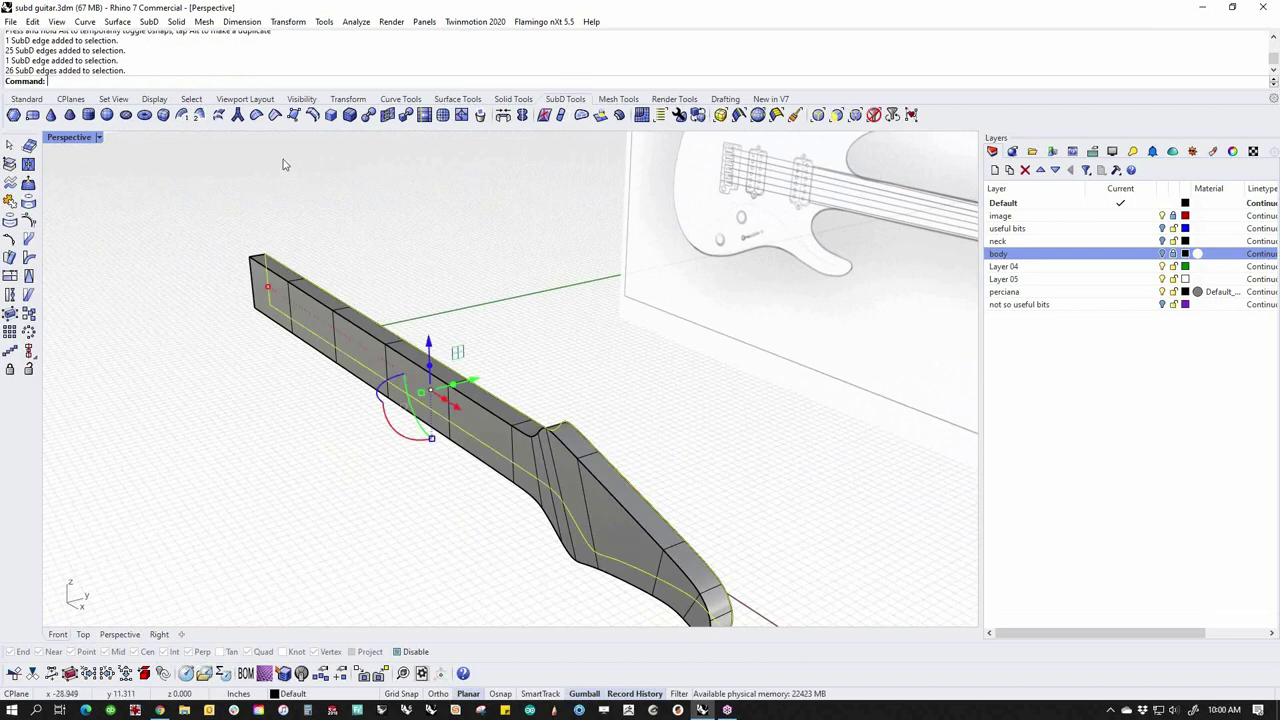
{"action": "left_click", "coordinate": [257, 116]}
Bridge the opposite long boundary edges along the neck's open back with 2 segments, joined to the SubD
{"action": "right_click_drag", "start_coordinate": [528, 341], "coordinate": [656, 462]}
{"action": "left_click", "coordinate": [611, 394], "text": "ctrl+shift"}
{"action": "left_click", "coordinate": [526, 332], "text": "ctrl+shift"}
{"action": "left_click", "coordinate": [454, 277], "text": "ctrl+shift"}
{"action": "left_click", "coordinate": [420, 251], "text": "ctrl+shift"}
{"action": "left_click", "coordinate": [393, 226], "text": "ctrl+shift"}
{"action": "left_click", "coordinate": [549, 466], "text": "ctrl+shift"}
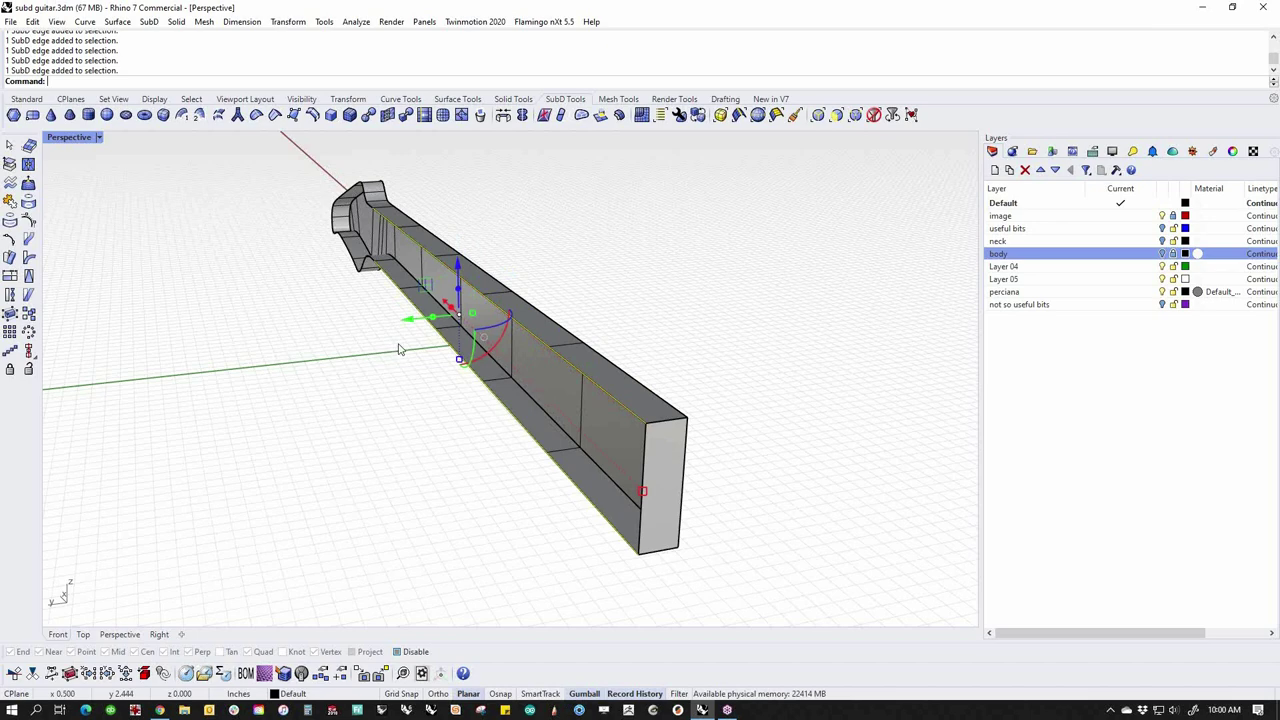
{"action": "type", "text": "bridge"}
{"action": "key", "text": "Return"}
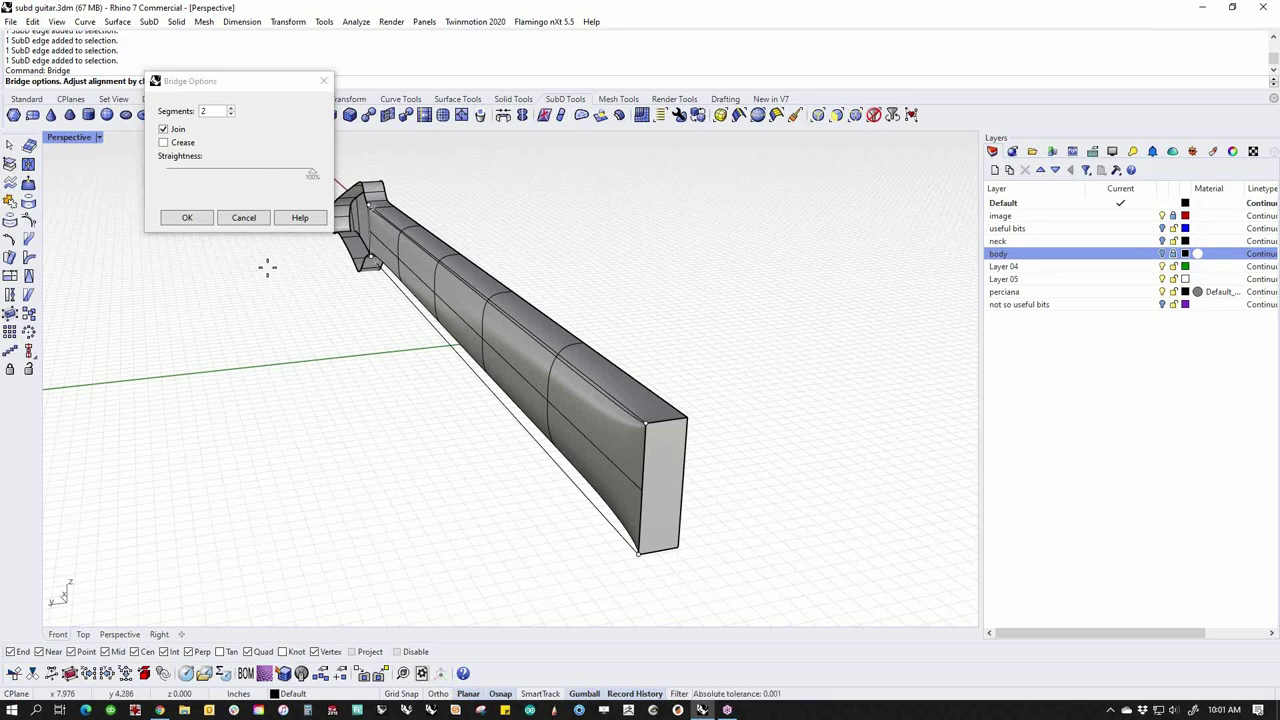
{"action": "left_click", "coordinate": [187, 219]}
Select the chain of boundary edges along the upper side of the headstock's open back, from the neck to the tip
{"action": "right_click_drag", "start_coordinate": [260, 417], "coordinate": [300, 435]}
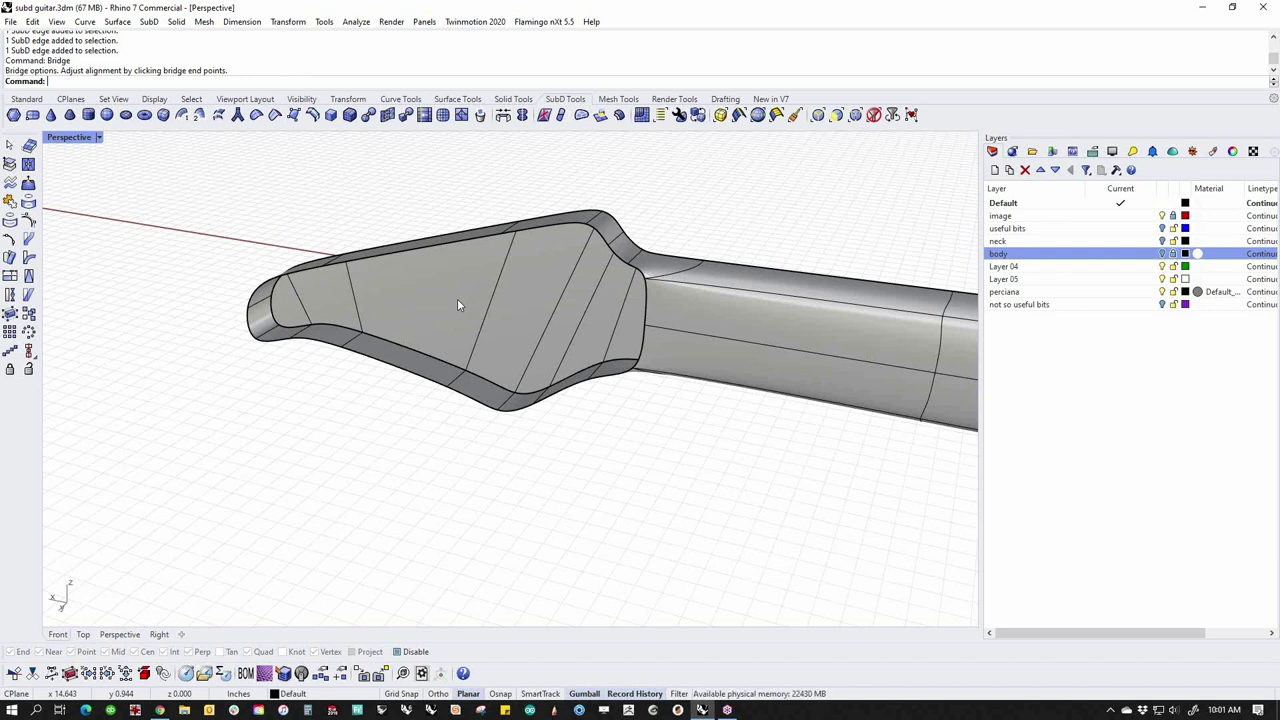
{"action": "left_click", "coordinate": [630, 274], "text": "ctrl+shift"}
{"action": "left_click", "coordinate": [622, 277], "text": "ctrl+shift"}
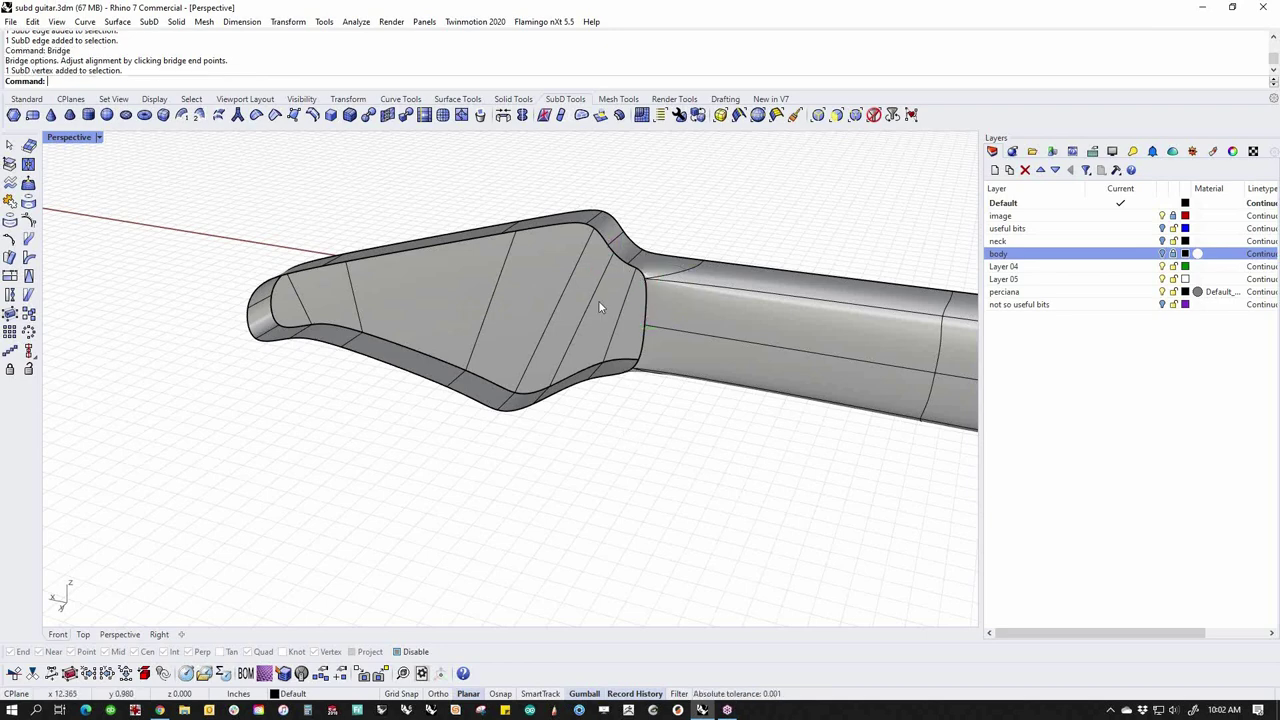
{"action": "scroll", "coordinate": [616, 268], "scroll_direction": "up", "scroll_amount": 4}
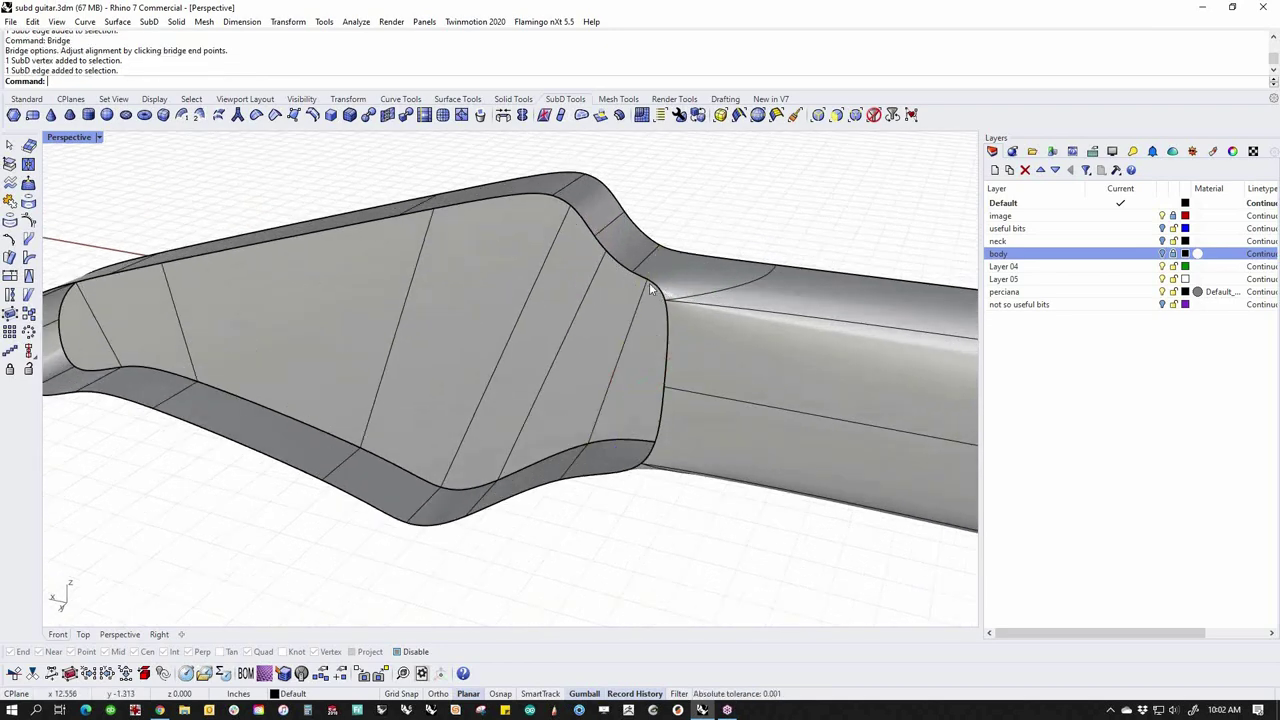
{"action": "left_click", "coordinate": [650, 288], "text": "ctrl+shift"}
{"action": "scroll", "coordinate": [482, 278], "scroll_direction": "down", "scroll_amount": 3}
{"action": "scroll", "coordinate": [150, 303], "scroll_direction": "up", "scroll_amount": 2}
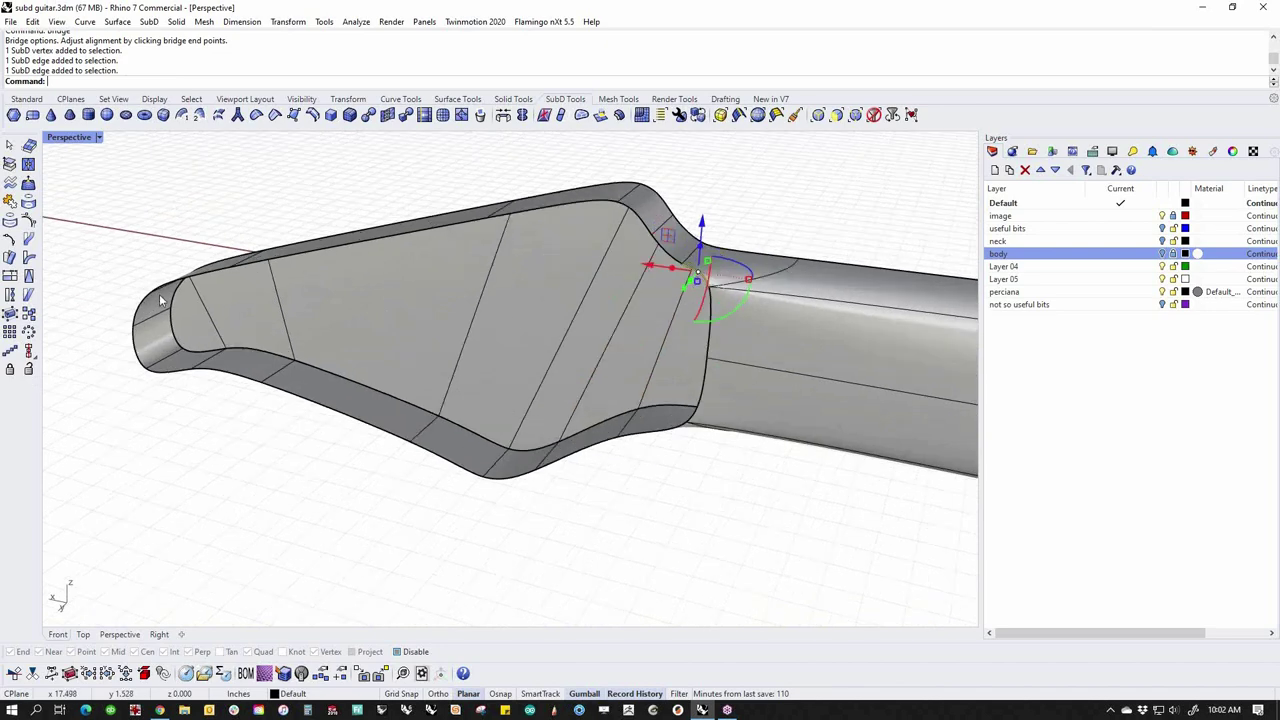
{"action": "right_click_drag", "start_coordinate": [230, 283], "coordinate": [246, 300]}
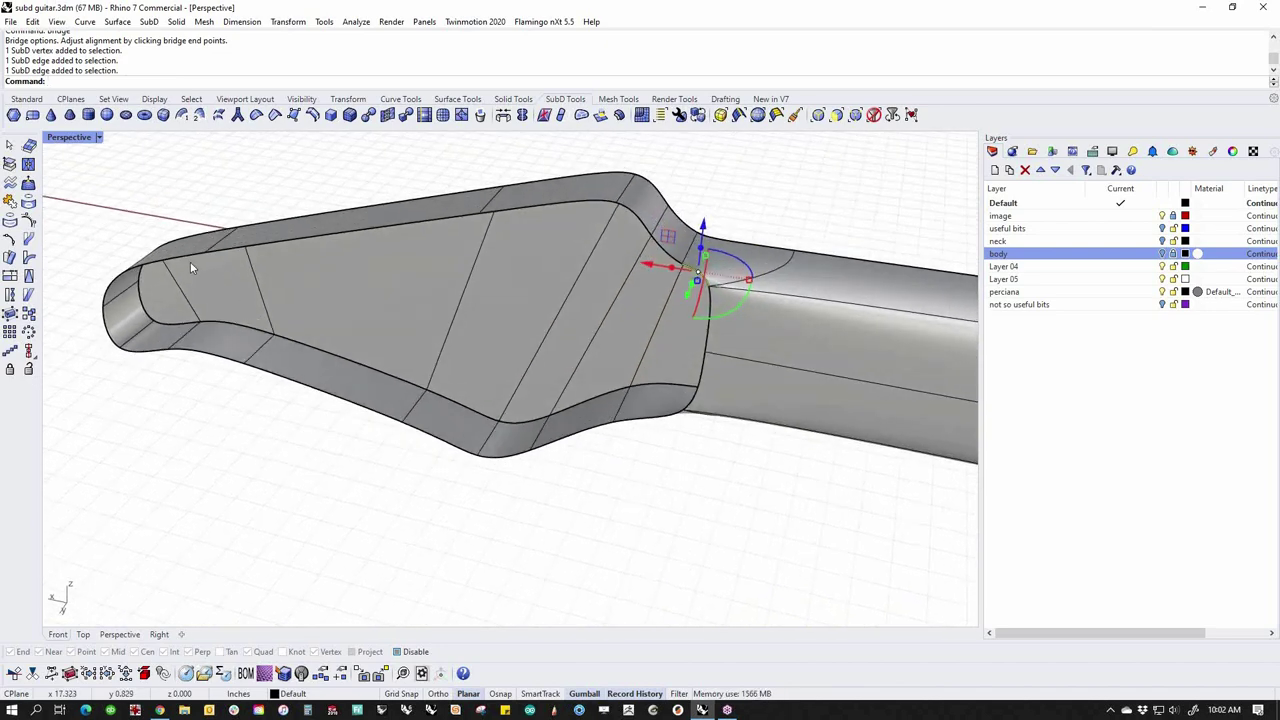
{"action": "left_click", "coordinate": [190, 260], "text": "ctrl+shift"}
{"action": "left_click", "coordinate": [214, 251], "text": "ctrl+shift"}
{"action": "double_click", "coordinate": [207, 245], "text": "ctrl+shift"}
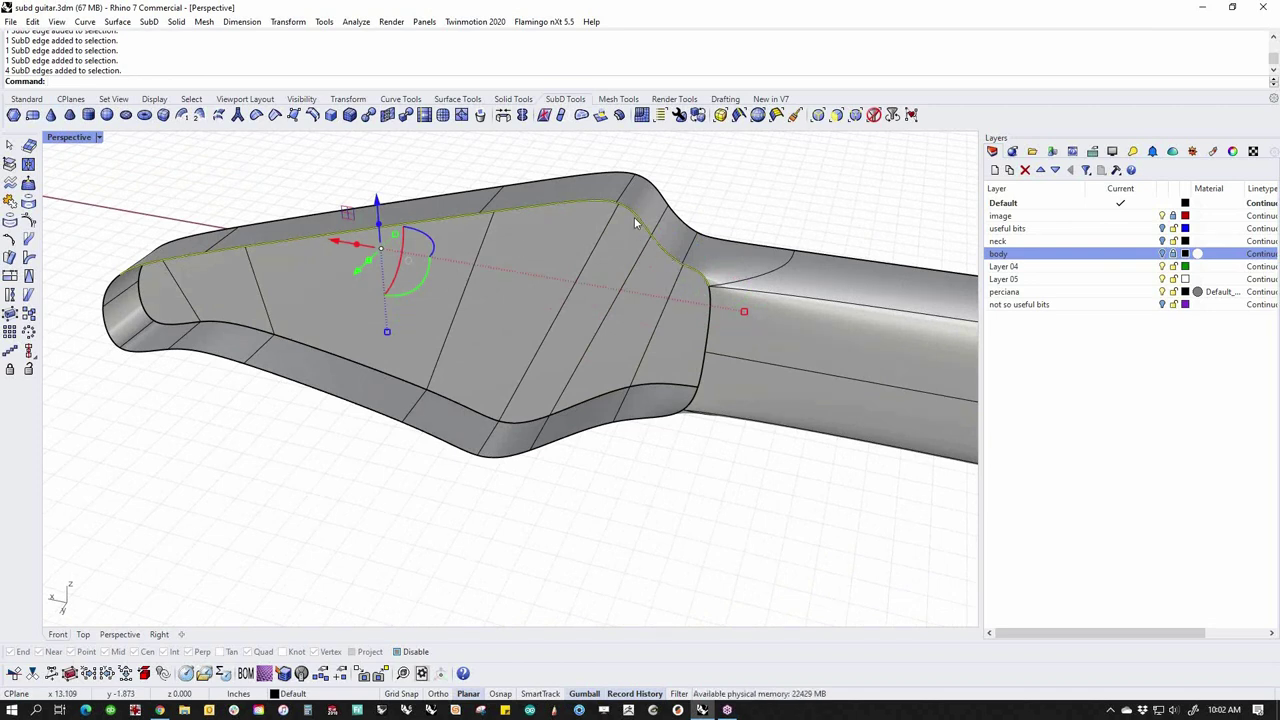
Add the boundary edges along the headstock's lower side and bridge both sides with 2 joined segments
{"action": "left_click", "coordinate": [652, 427], "text": "ctrl+shift"}
{"action": "left_click", "coordinate": [539, 453], "text": "ctrl+shift"}
{"action": "left_click", "coordinate": [463, 452], "text": "ctrl+shift"}
{"action": "left_click", "coordinate": [350, 407], "text": "ctrl+shift"}
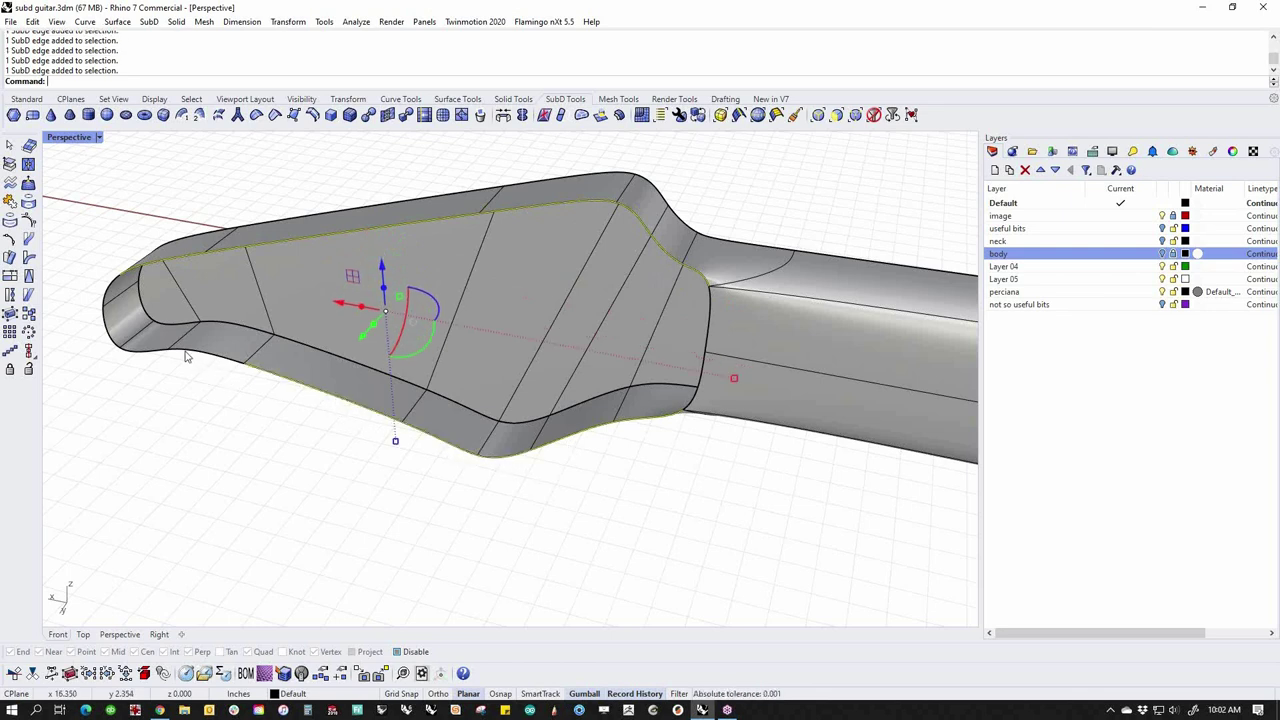
{"action": "type", "text": "Bridge"}
{"action": "key", "text": "Return"}
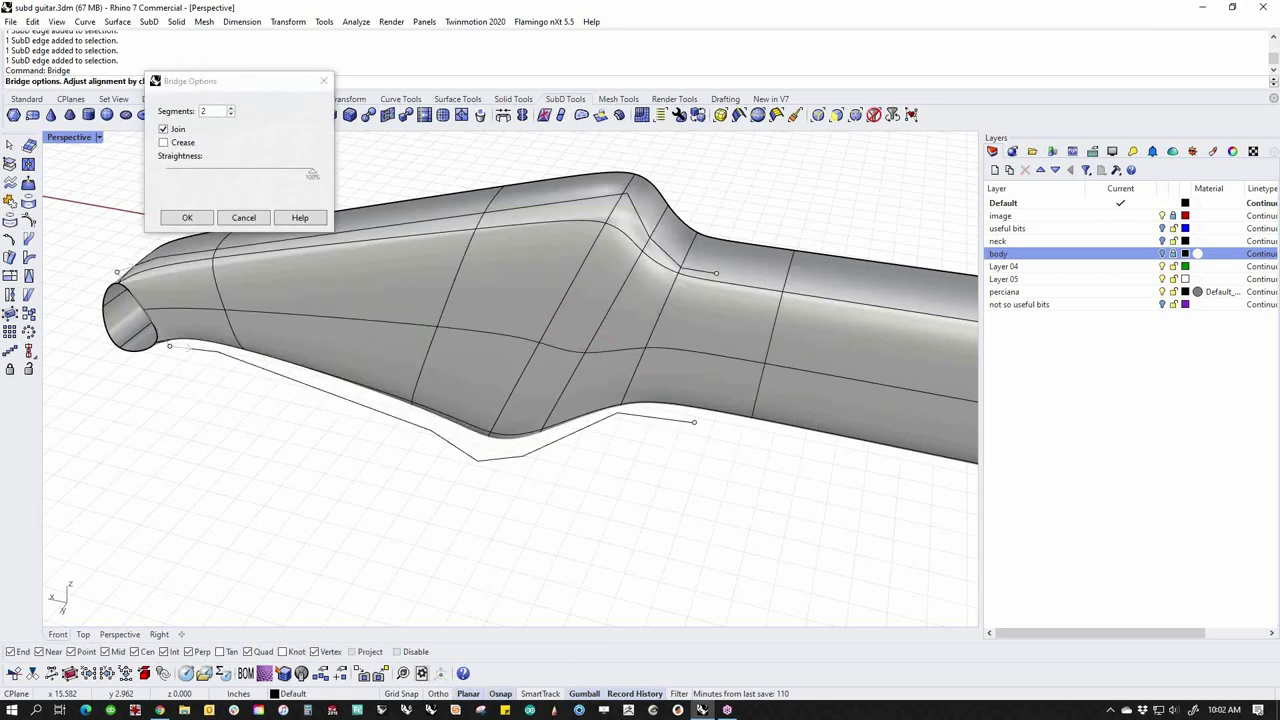
{"action": "left_click", "coordinate": [187, 219]}
Try to bridge two boundary edges of the remaining opening at the headstock tip with 2 joined segments
{"action": "right_click_drag", "start_coordinate": [190, 422], "coordinate": [539, 483]}
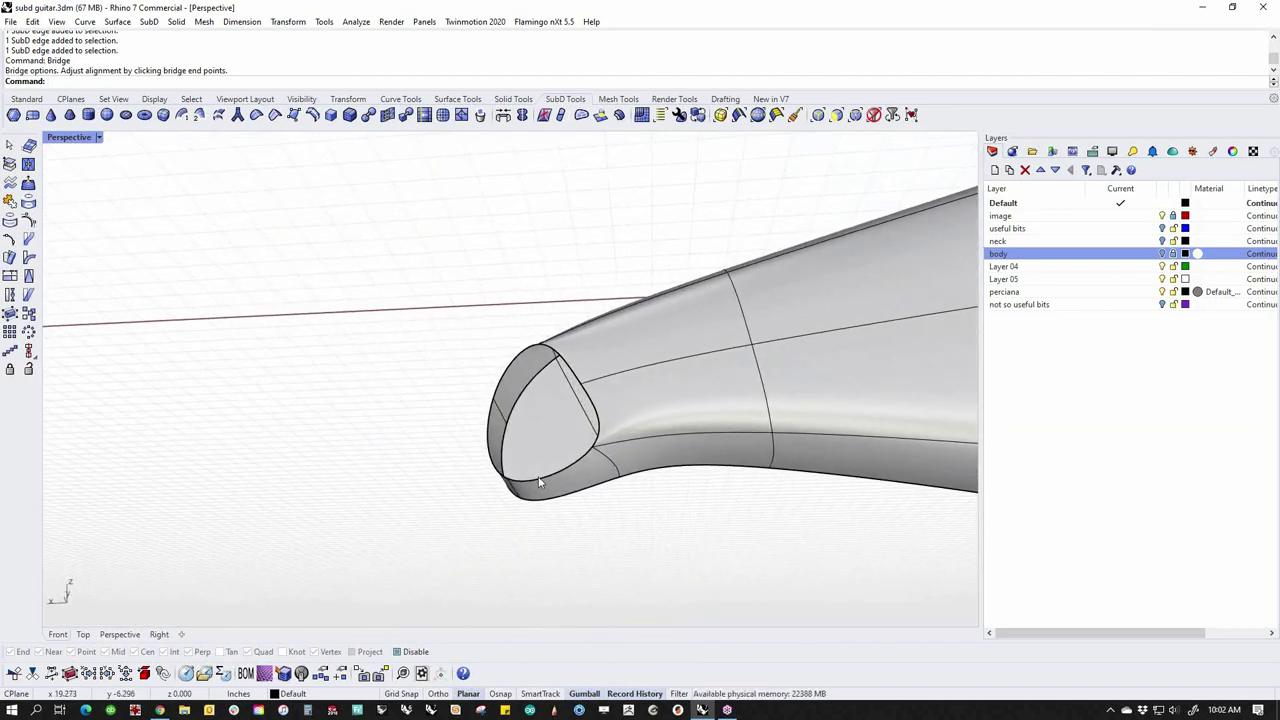
{"action": "left_click", "coordinate": [539, 478], "text": "ctrl+shift"}
{"action": "left_click", "coordinate": [501, 378], "text": "ctrl+shift"}
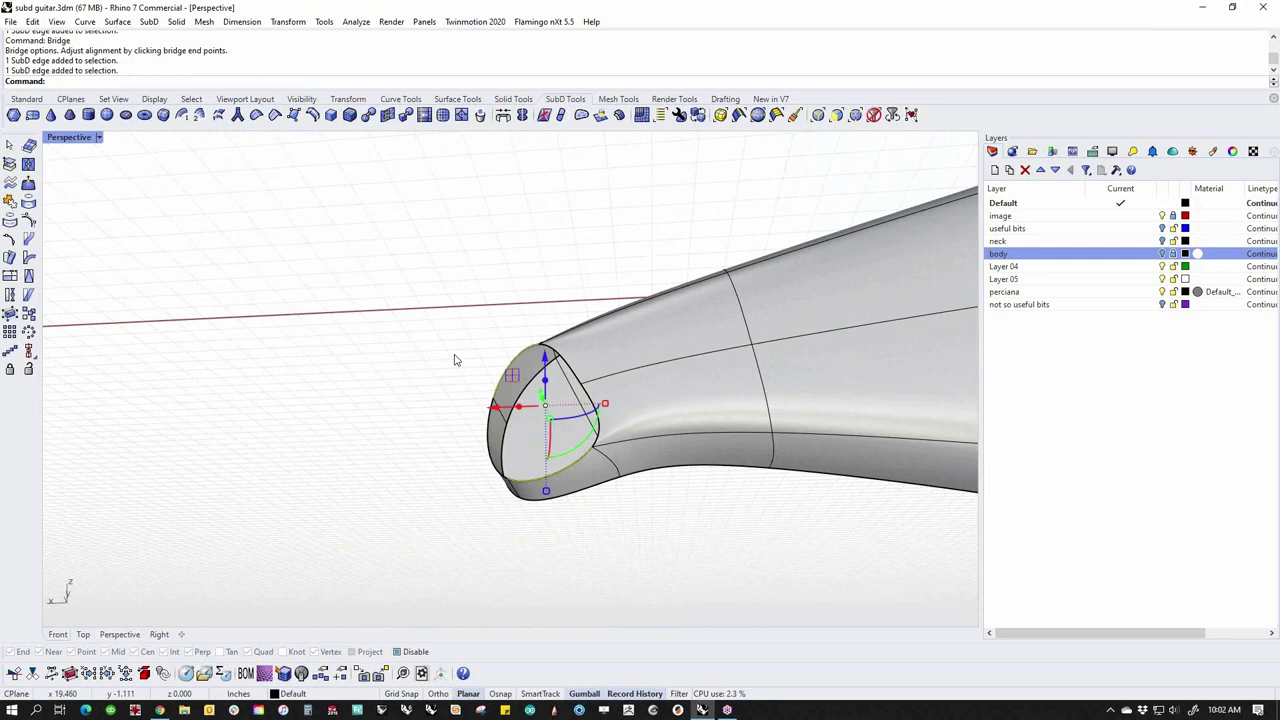
{"action": "right_click", "coordinate": [455, 360]}
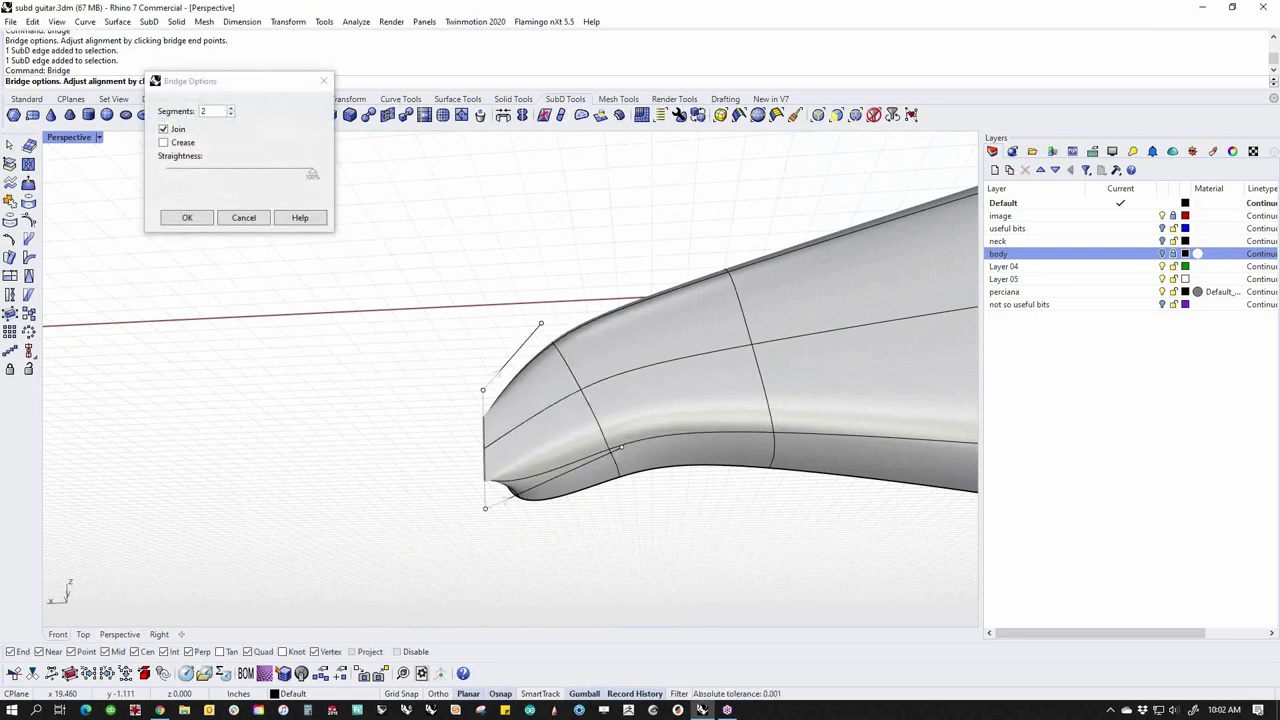
{"action": "right_click", "coordinate": [605, 461]}
Delete the tip bridge's middle edge and the merged face to reopen the hole at the headstock tip
{"action": "right_click_drag", "start_coordinate": [604, 465], "coordinate": [629, 375]}
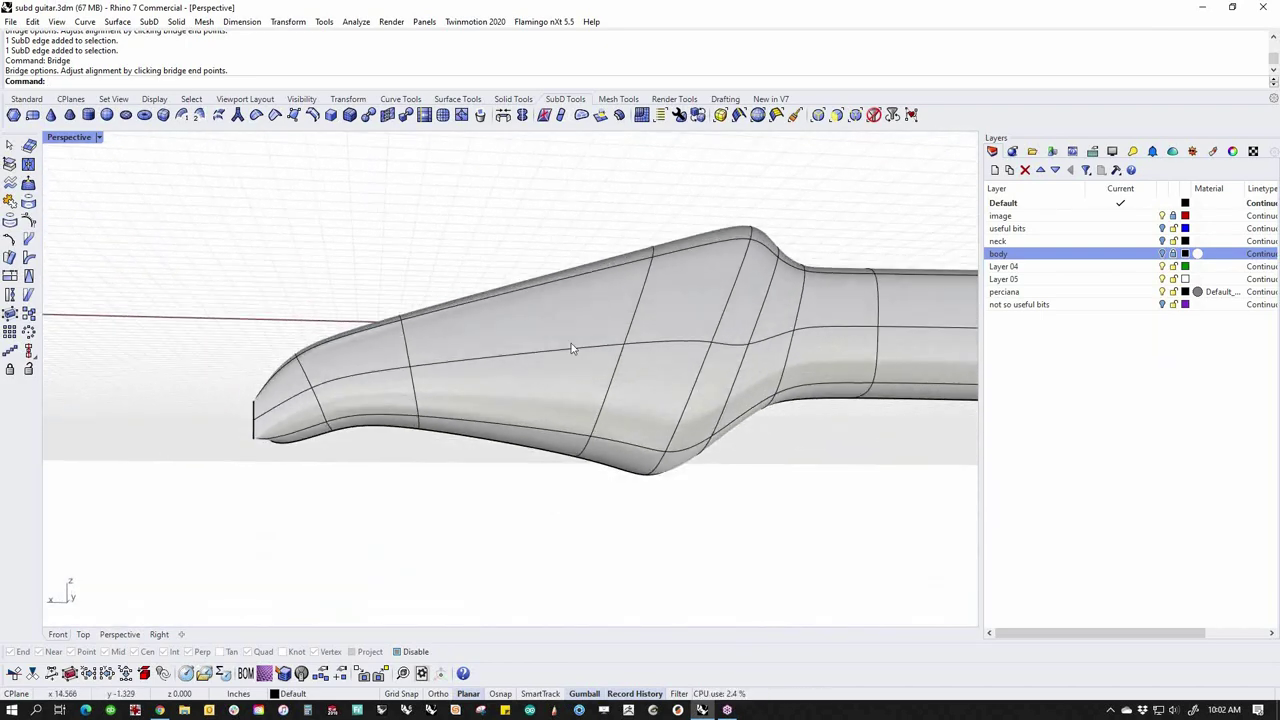
{"action": "scroll", "coordinate": [303, 404], "scroll_direction": "up", "scroll_amount": 4}
{"action": "right_click_drag", "start_coordinate": [295, 425], "coordinate": [374, 423]}
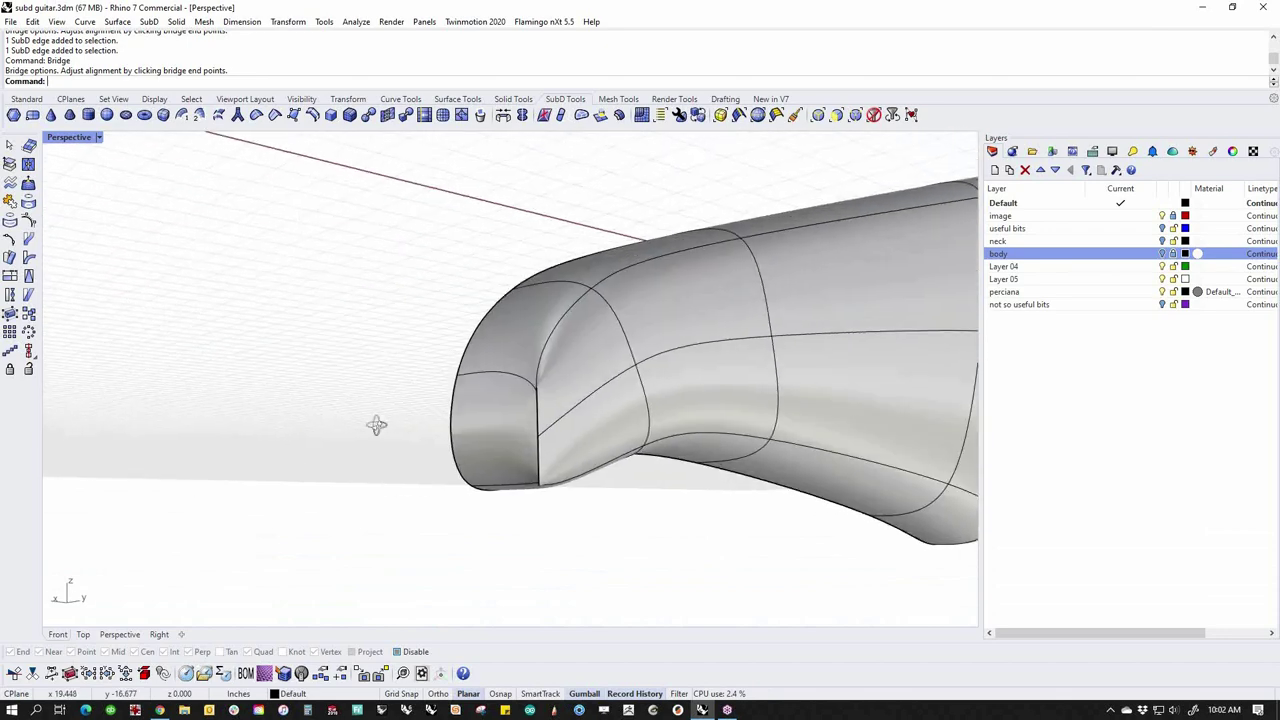
{"action": "left_click", "coordinate": [589, 405], "text": "ctrl+shift"}
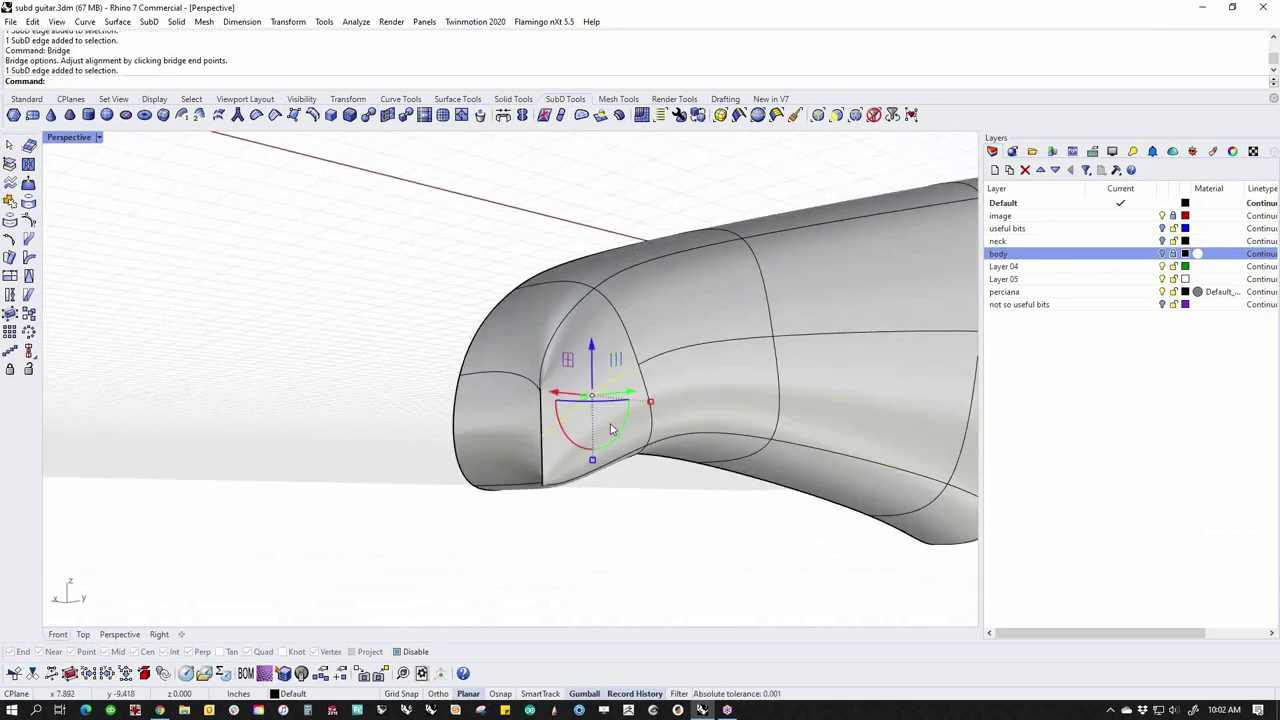
{"action": "key", "text": "Delete"}
{"action": "right_click_drag", "start_coordinate": [607, 459], "coordinate": [597, 431]}
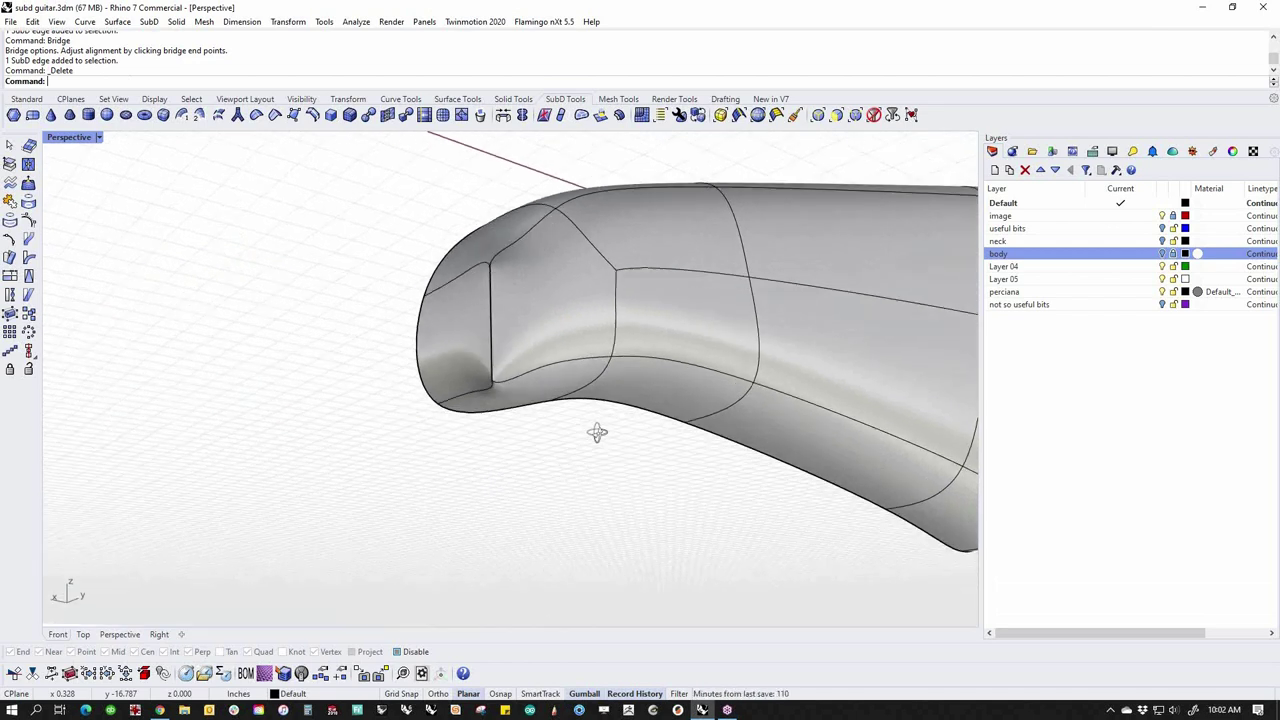
{"action": "left_click", "coordinate": [554, 319], "text": "ctrl+shift"}
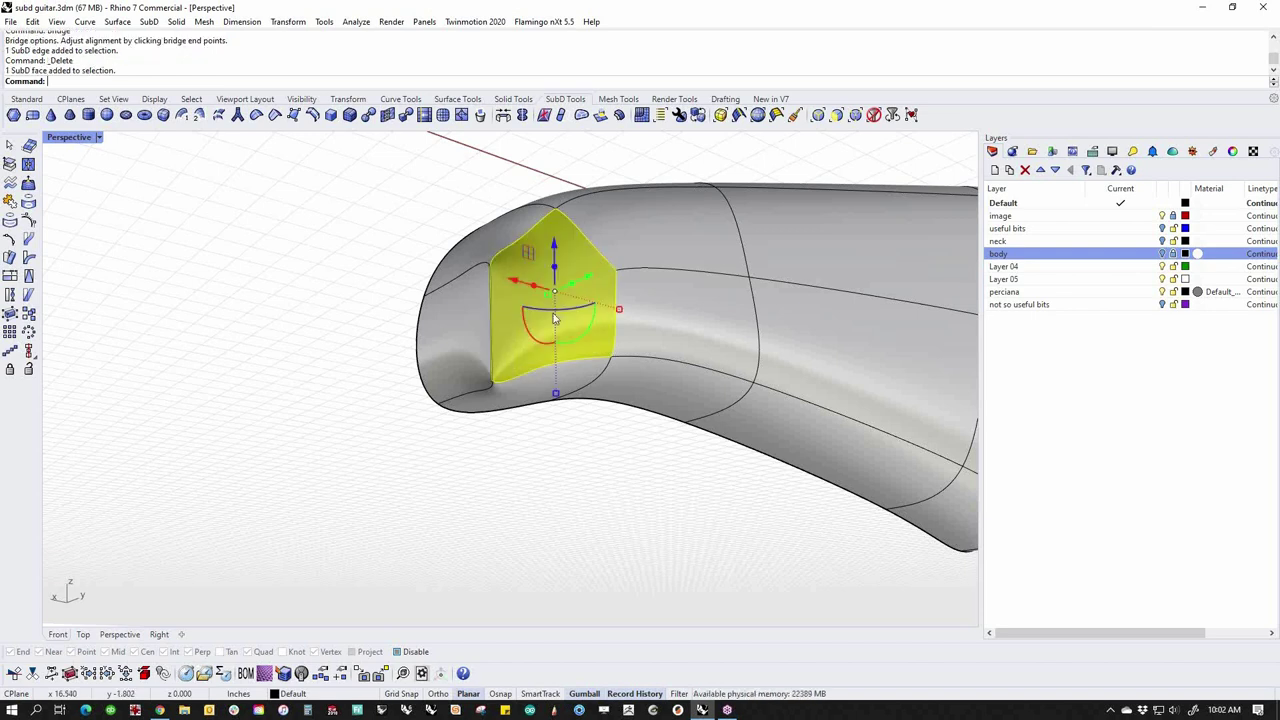
{"action": "key", "text": "Delete"}
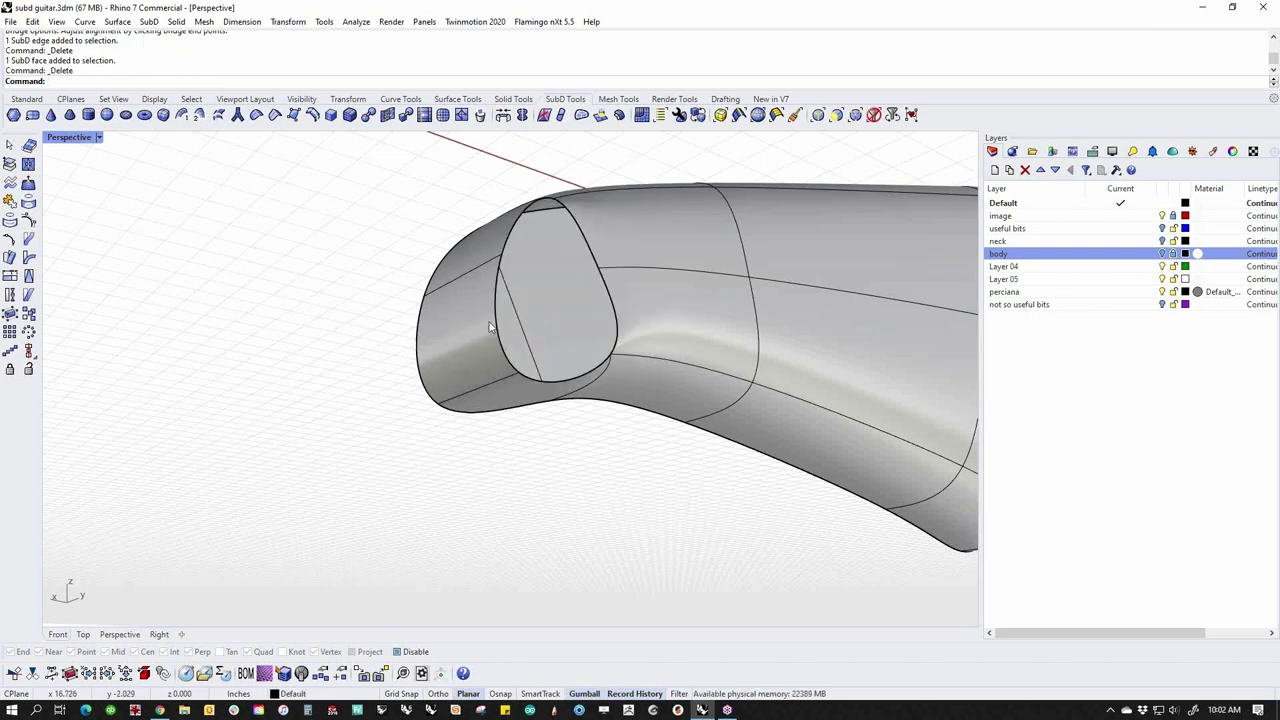
Try to fill the headstock tip opening from its boundary edges with the Automatic patch style, and undo the fill
{"action": "type", "text": "fill"}
{"action": "key", "text": "Return"}
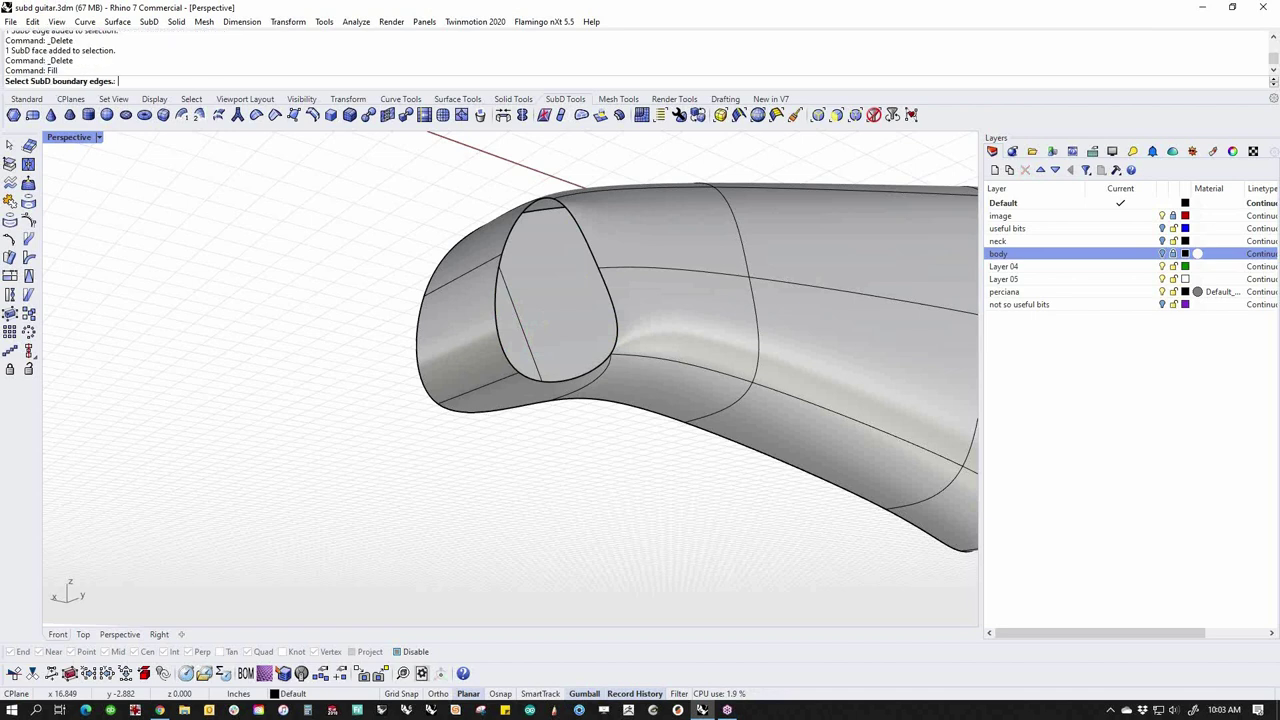
{"action": "left_click", "coordinate": [545, 381]}
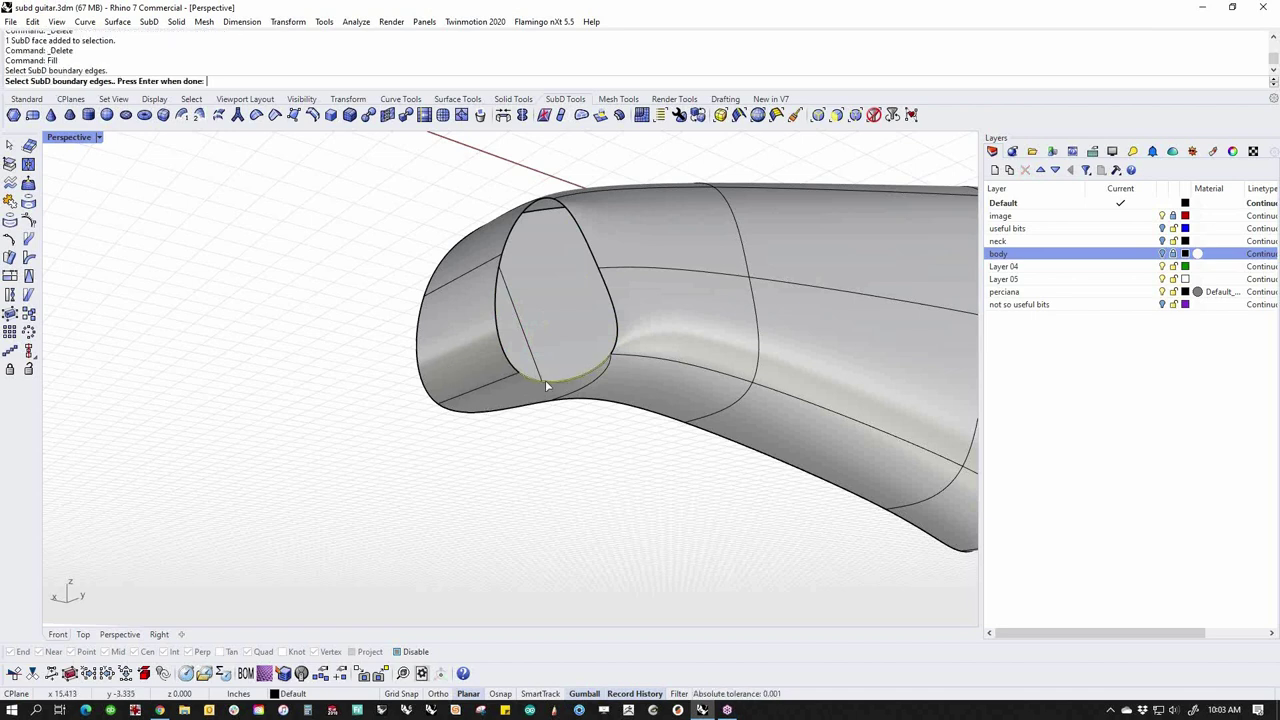
{"action": "left_click", "coordinate": [557, 379]}
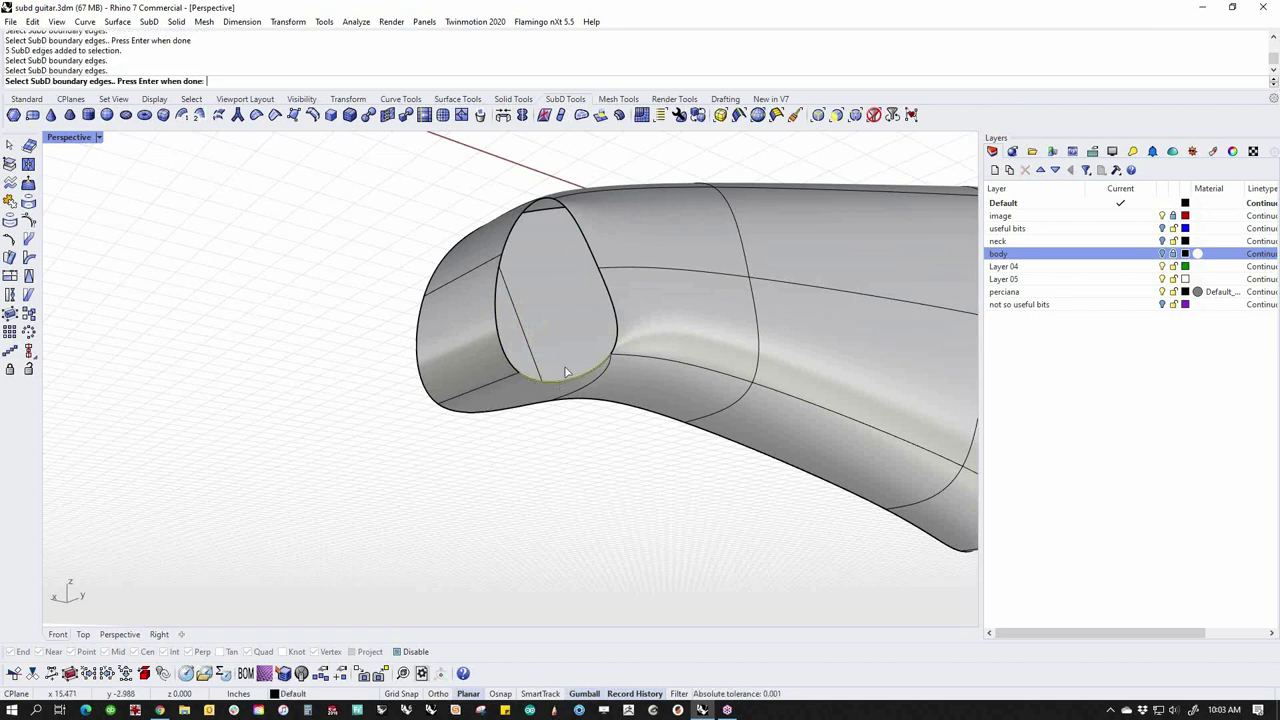
{"action": "left_click", "coordinate": [612, 310]}
{"action": "left_click", "coordinate": [580, 235]}
{"action": "left_click", "coordinate": [517, 228]}
{"action": "left_click", "coordinate": [500, 305]}
{"action": "right_click", "coordinate": [385, 392]}
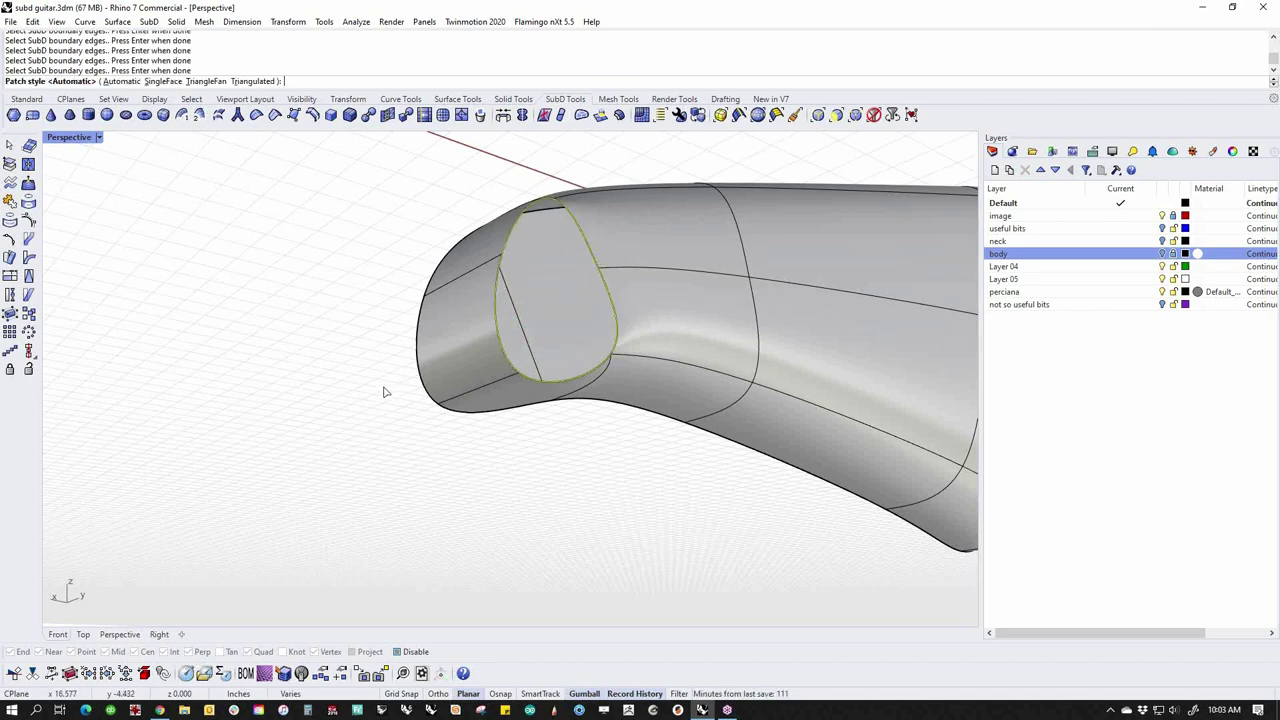
{"action": "right_click", "coordinate": [357, 434]}
{"action": "right_click_drag", "start_coordinate": [532, 398], "coordinate": [426, 425]}
{"action": "key", "text": "ctrl+z"}
Try to bridge two opposite side edges of the opening at the headstock tip
{"action": "left_click", "coordinate": [415, 428], "text": "ctrl+shift"}
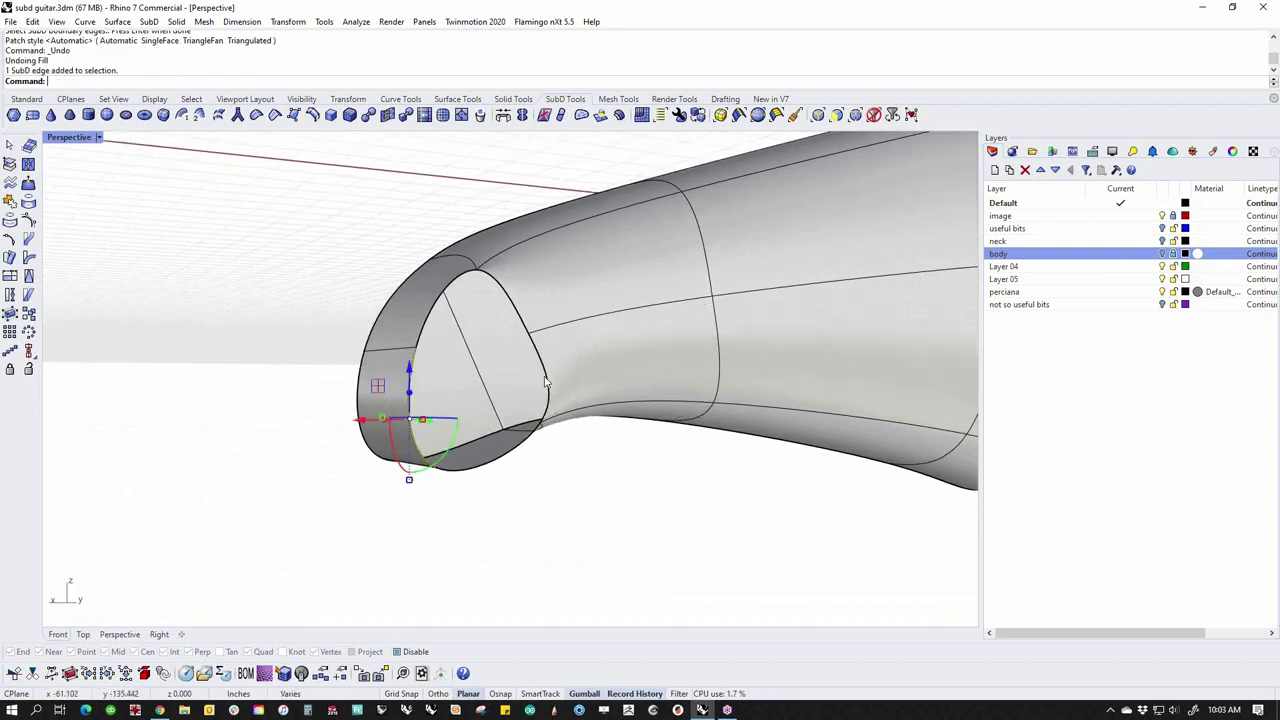
{"action": "left_click", "coordinate": [540, 377], "text": "ctrl+shift"}
{"action": "right_click_drag", "start_coordinate": [540, 377], "coordinate": [550, 452]}
{"action": "type", "text": "bridge"}
{"action": "key", "text": "Return"}
{"action": "key", "text": "Return"}
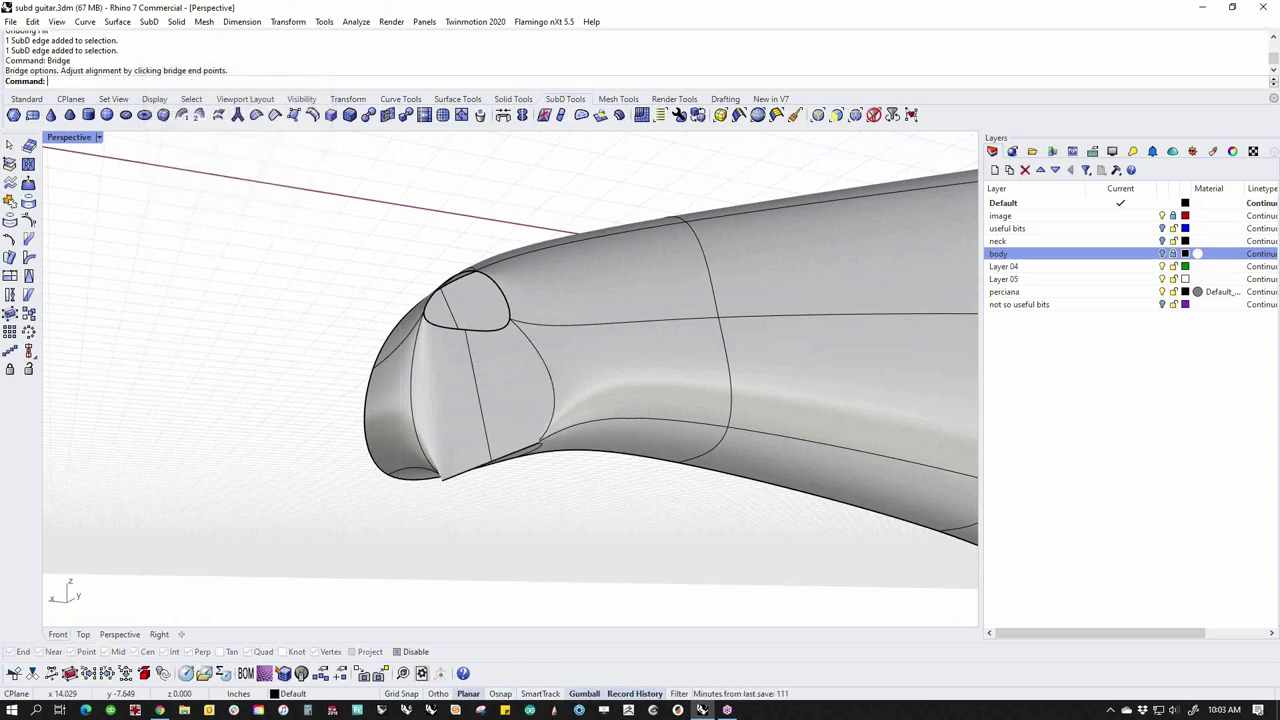
Delete the edge across the middle of the tip bridge, and undo both the deletion and the bridge
{"action": "right_click_drag", "start_coordinate": [641, 510], "coordinate": [559, 497]}
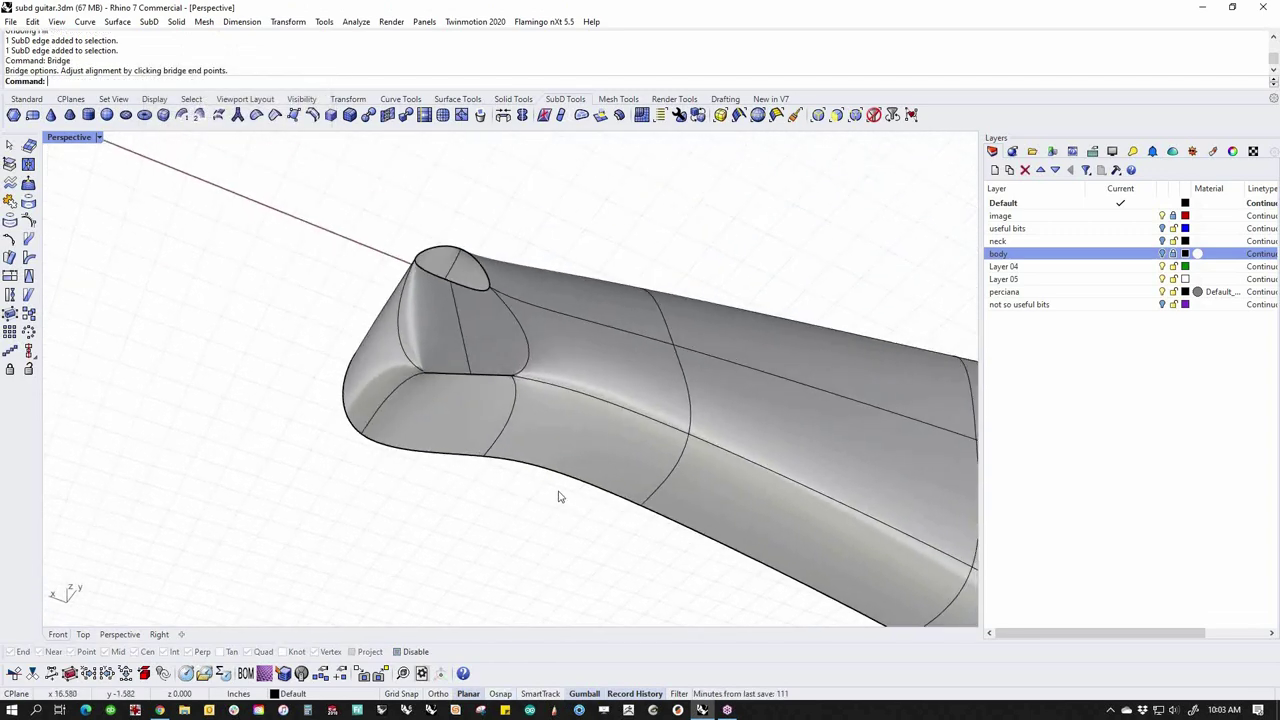
{"action": "left_click", "coordinate": [472, 376], "text": "ctrl+shift"}
{"action": "key", "text": "Delete"}
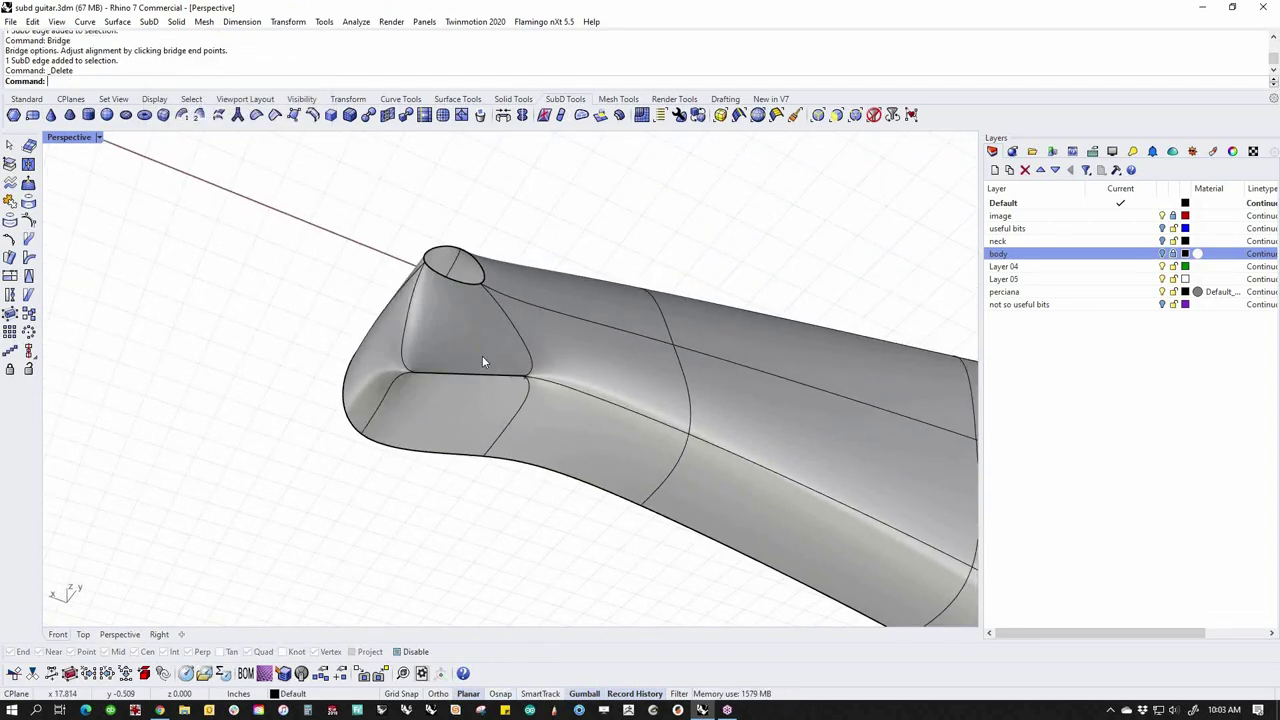
{"action": "key", "text": "ctrl+z"}
{"action": "key", "text": "ctrl+z"}
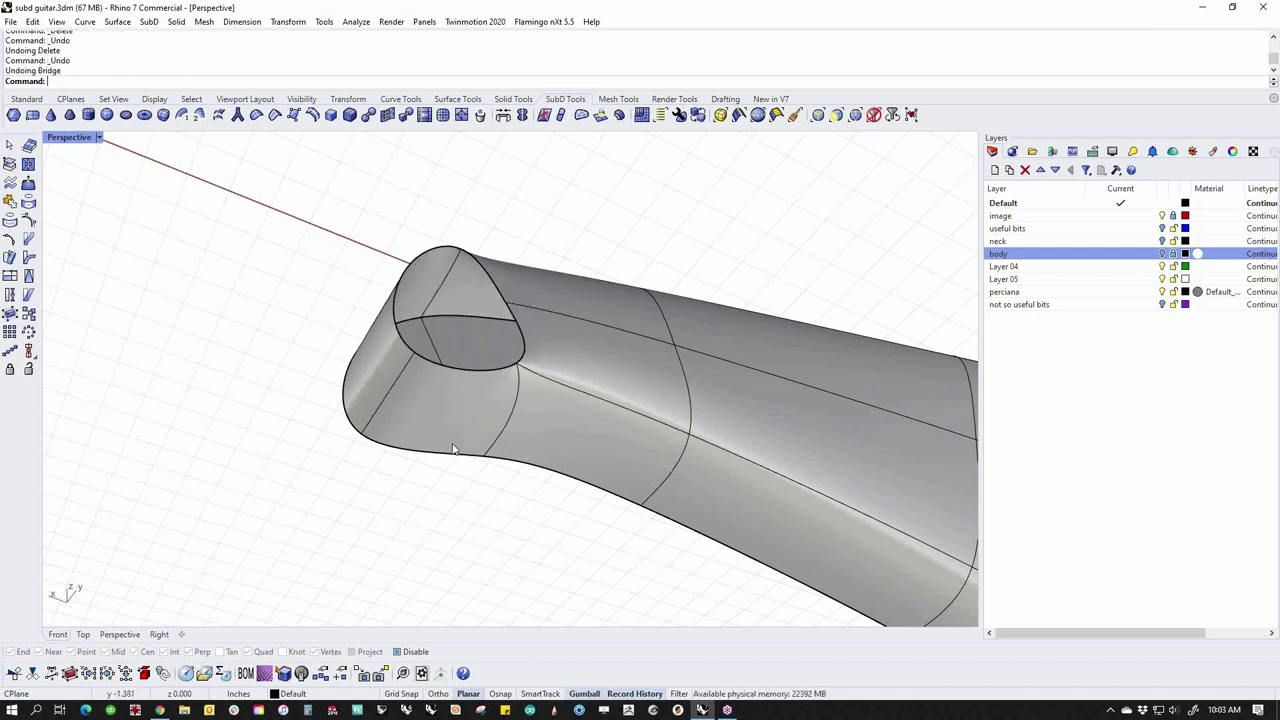
Bridge two opposite side edges of the headstock tip opening with 1 segment, joined and at 100% straightness
{"action": "right_click_drag", "start_coordinate": [468, 413], "coordinate": [402, 416]}
{"action": "left_click", "coordinate": [386, 423], "text": "ctrl+shift"}
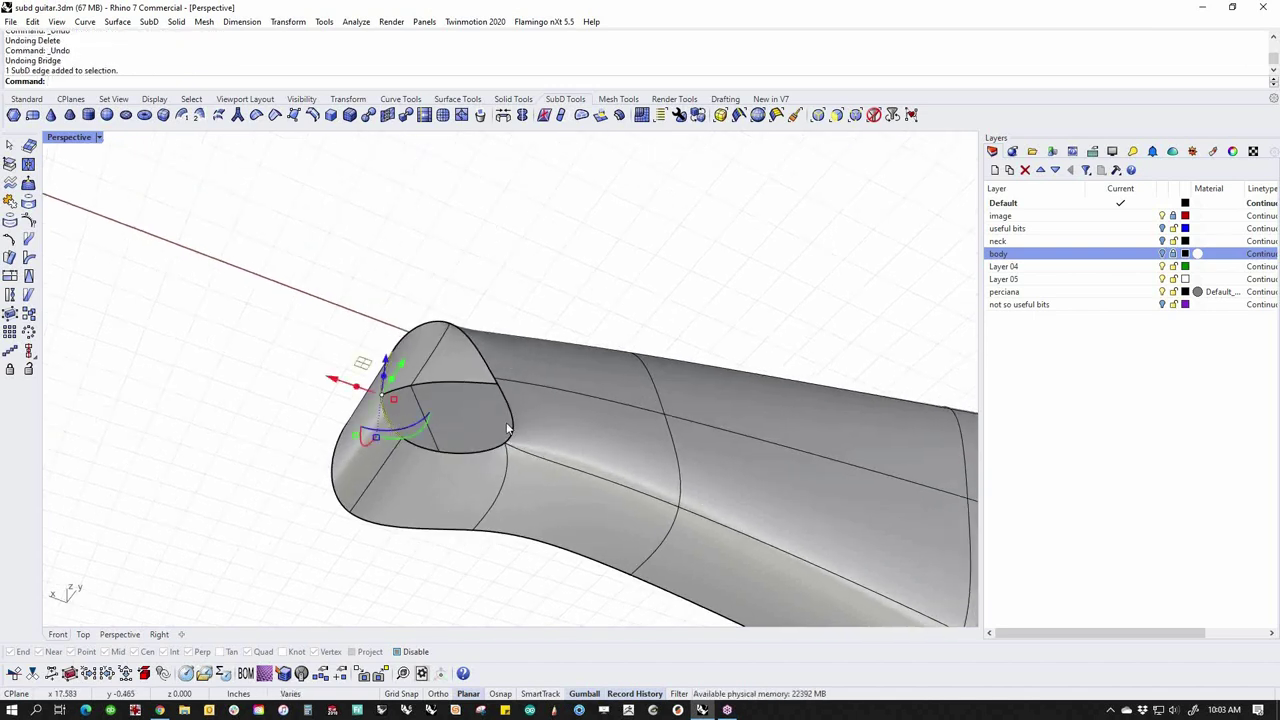
{"action": "left_click", "coordinate": [507, 428], "text": "ctrl+shift"}
{"action": "key", "text": "Escape"}
{"action": "left_click", "coordinate": [388, 435], "text": "ctrl+shift"}
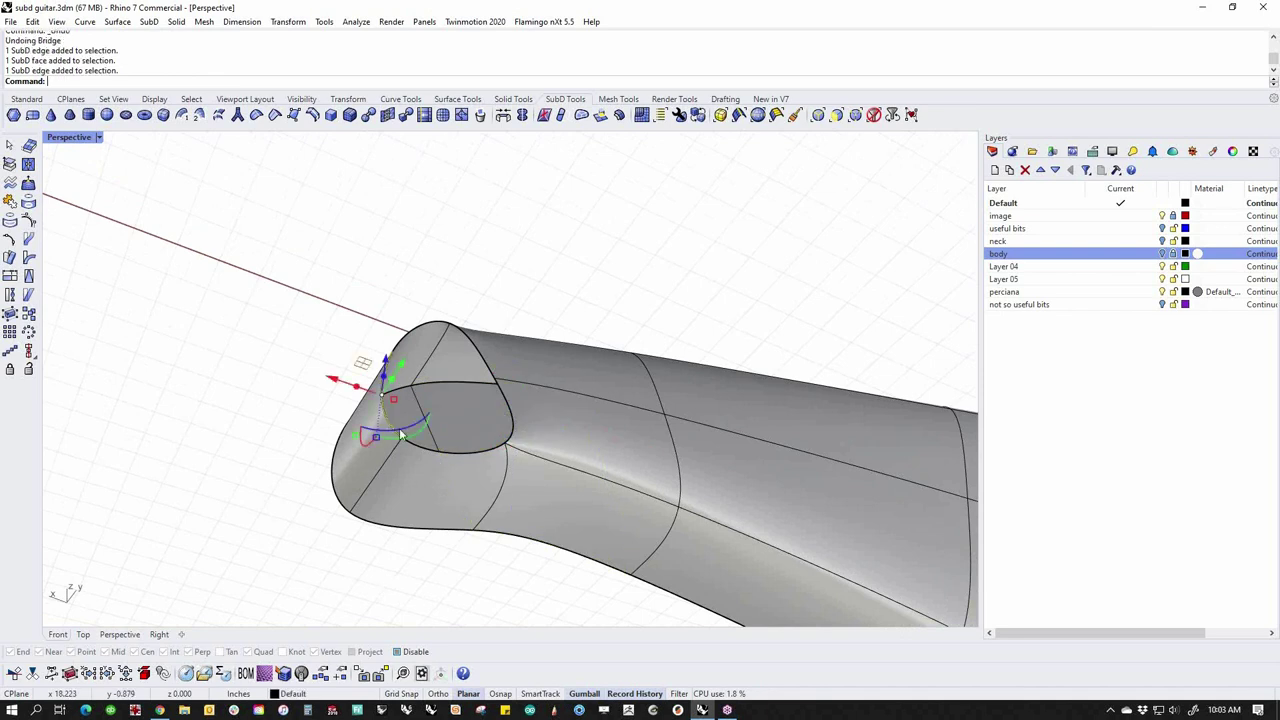
{"action": "left_click", "coordinate": [514, 429], "text": "ctrl+shift"}
{"action": "key", "text": "Return"}
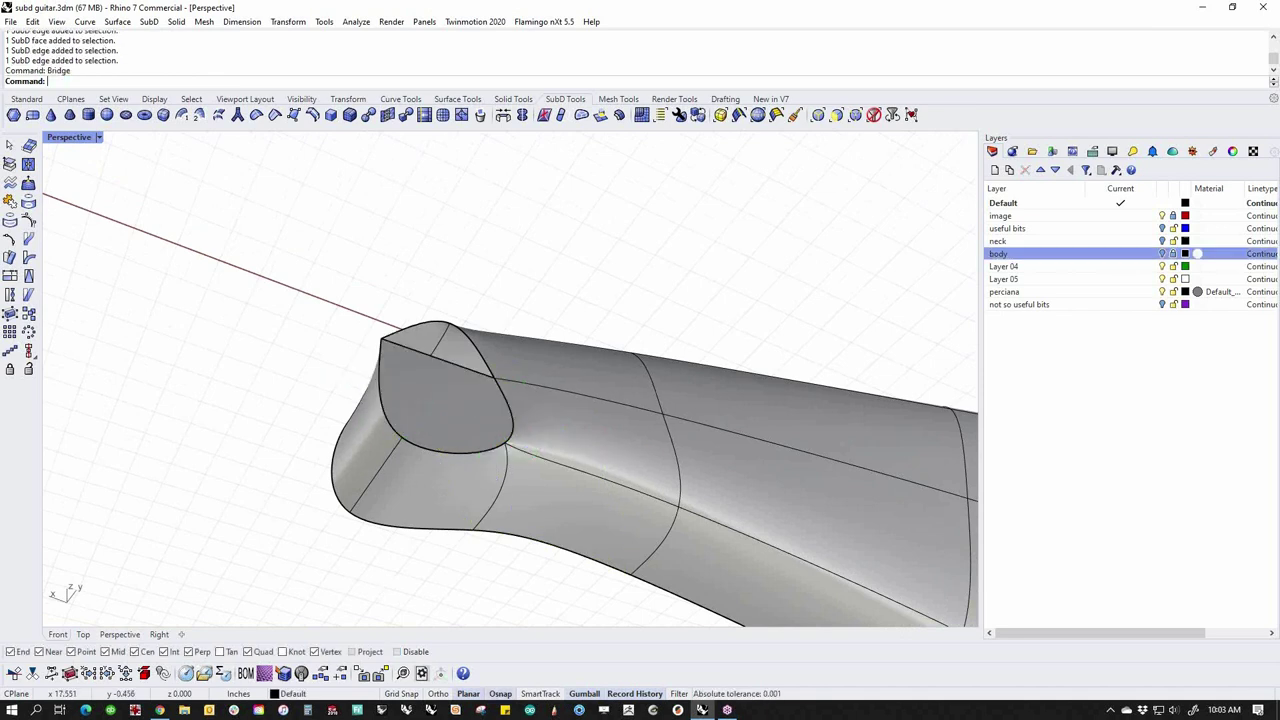
{"action": "left_click", "coordinate": [231, 114]}
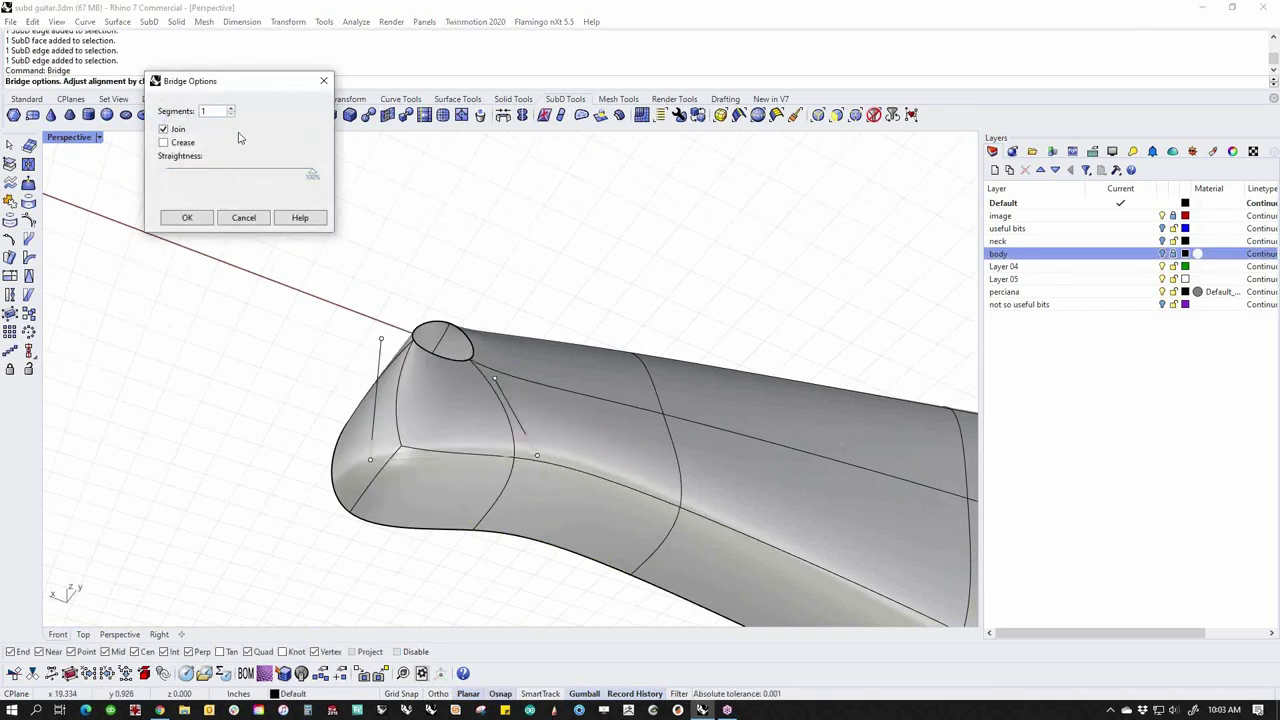
{"action": "left_click", "coordinate": [189, 219]}
{"action": "right_click_drag", "start_coordinate": [437, 300], "coordinate": [548, 447]}
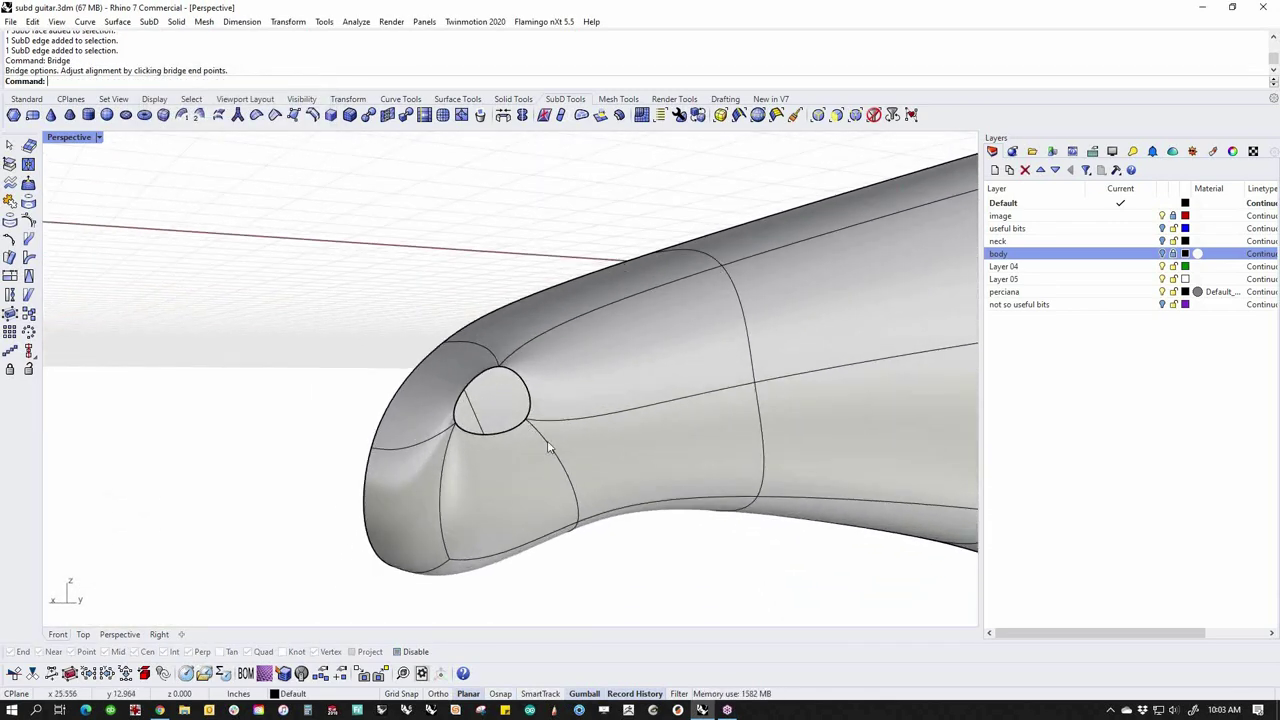
Stitch the two facing vertices of the remaining round hole at the headstock tip using the Average location
{"action": "scroll", "coordinate": [494, 411], "scroll_direction": "up", "scroll_amount": 3}
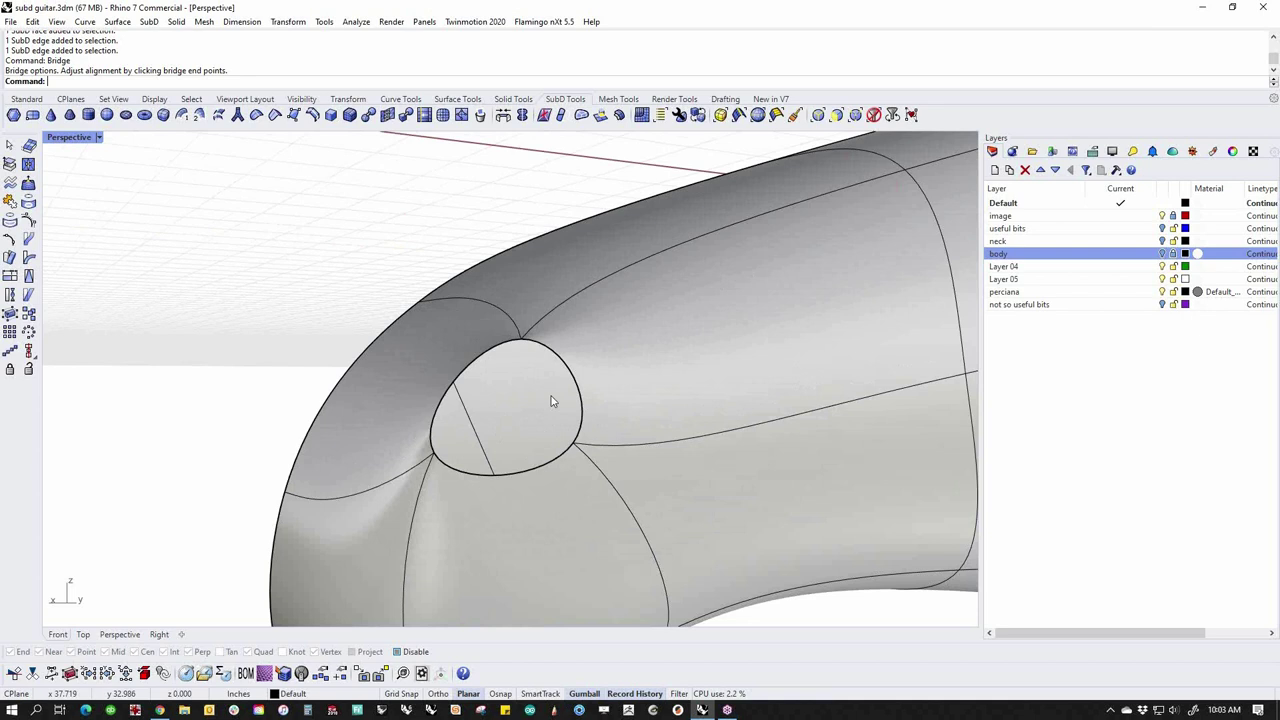
{"action": "left_click", "coordinate": [575, 447]}
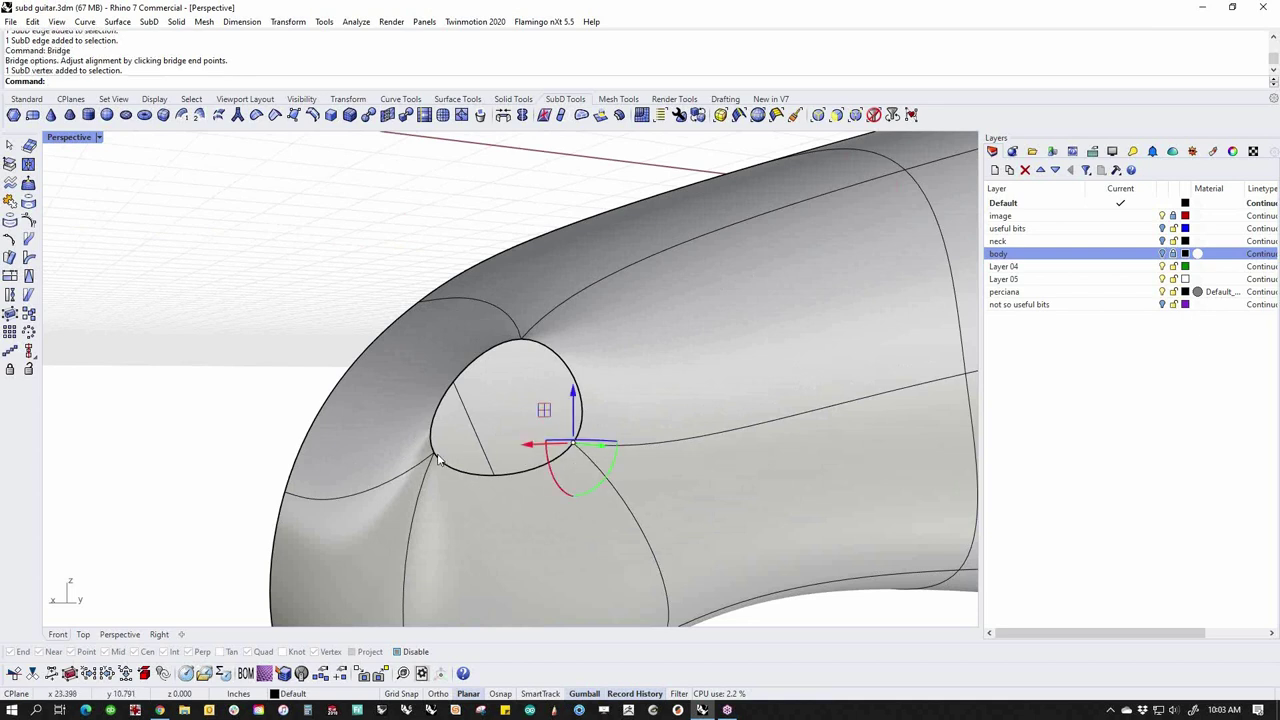
{"action": "left_click", "coordinate": [434, 455], "text": "shift"}
{"action": "type", "text": "st"}
{"action": "key", "text": "Return"}
{"action": "key", "text": "Return"}
{"action": "right_click_drag", "start_coordinate": [503, 466], "coordinate": [608, 409]}
{"action": "key", "text": "Escape"}
{"action": "right_click_drag", "start_coordinate": [629, 508], "coordinate": [487, 494]}
Delete the short diagonal edge running down from the stitched vertex at the headstock tip
{"action": "left_click", "coordinate": [484, 474]}
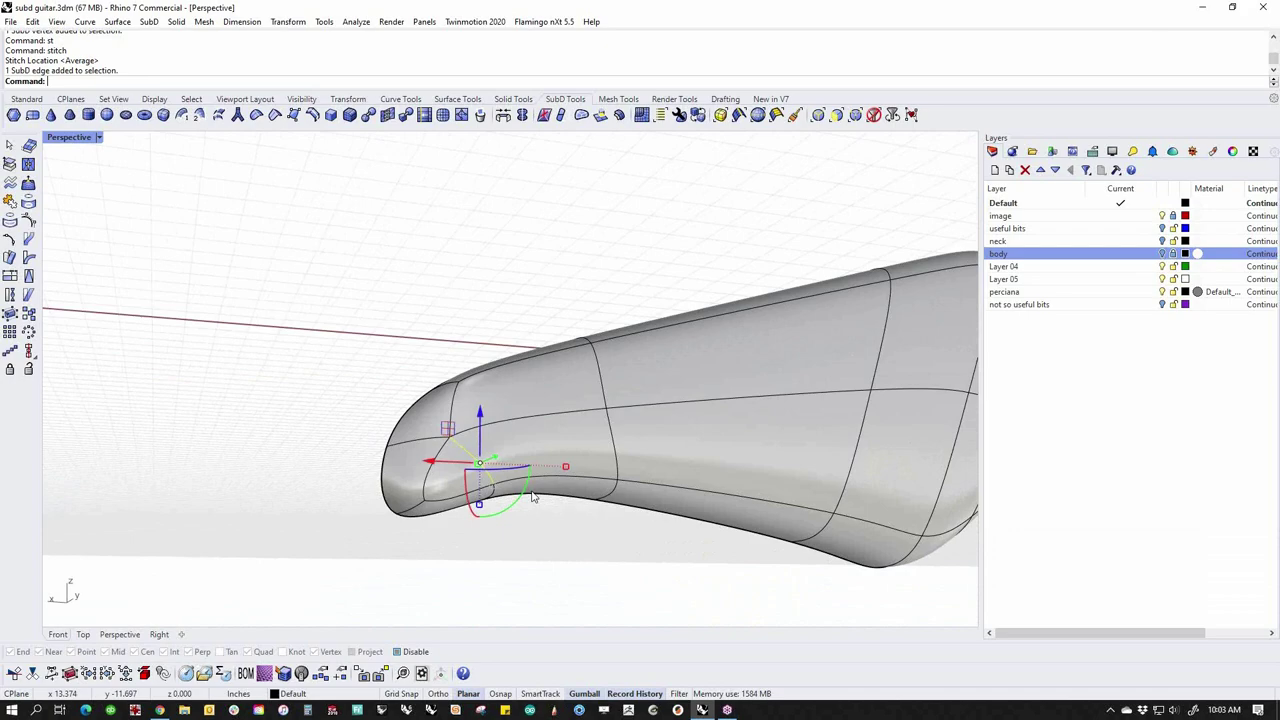
{"action": "key", "text": "Delete"}
{"action": "right_click_drag", "start_coordinate": [533, 497], "coordinate": [480, 500]}
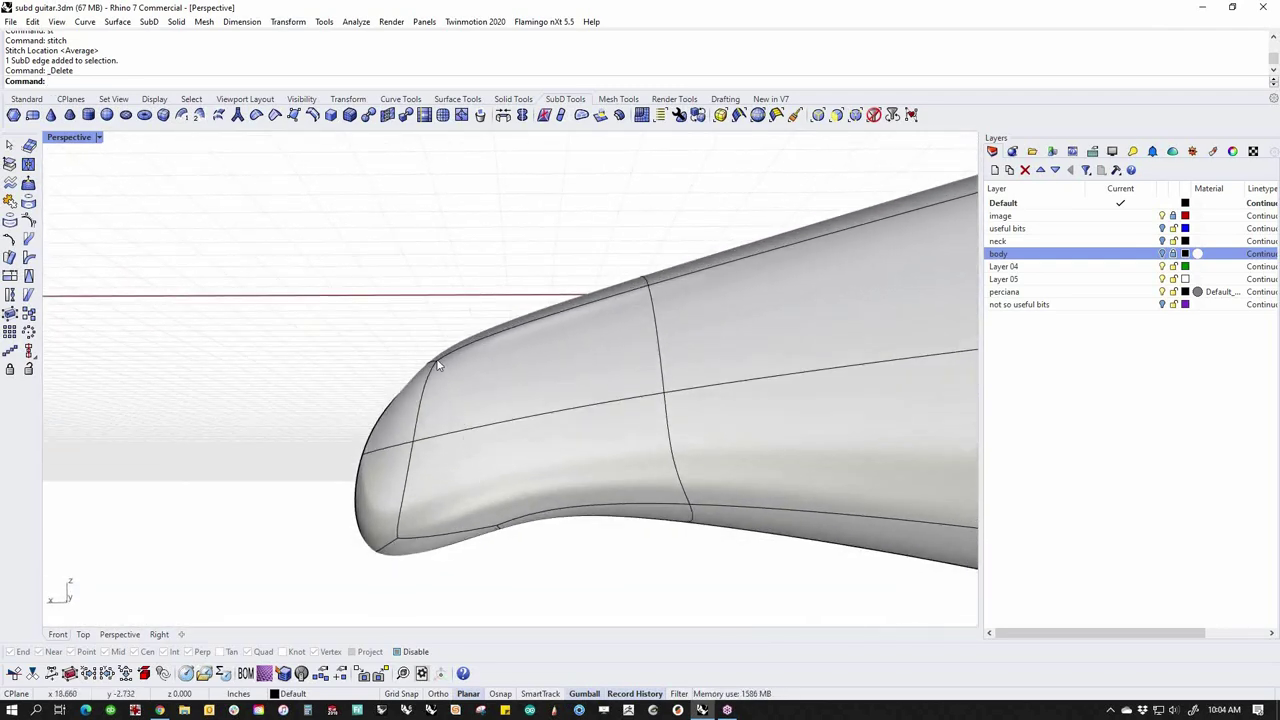
Insert a new edge across the headstock tip's face, from the lower side edge to the upper corner
{"action": "left_click", "coordinate": [461, 115]}
{"action": "left_click", "coordinate": [480, 504]}
{"action": "right_click_drag", "start_coordinate": [486, 514], "coordinate": [502, 474]}
{"action": "left_click", "coordinate": [516, 514]}
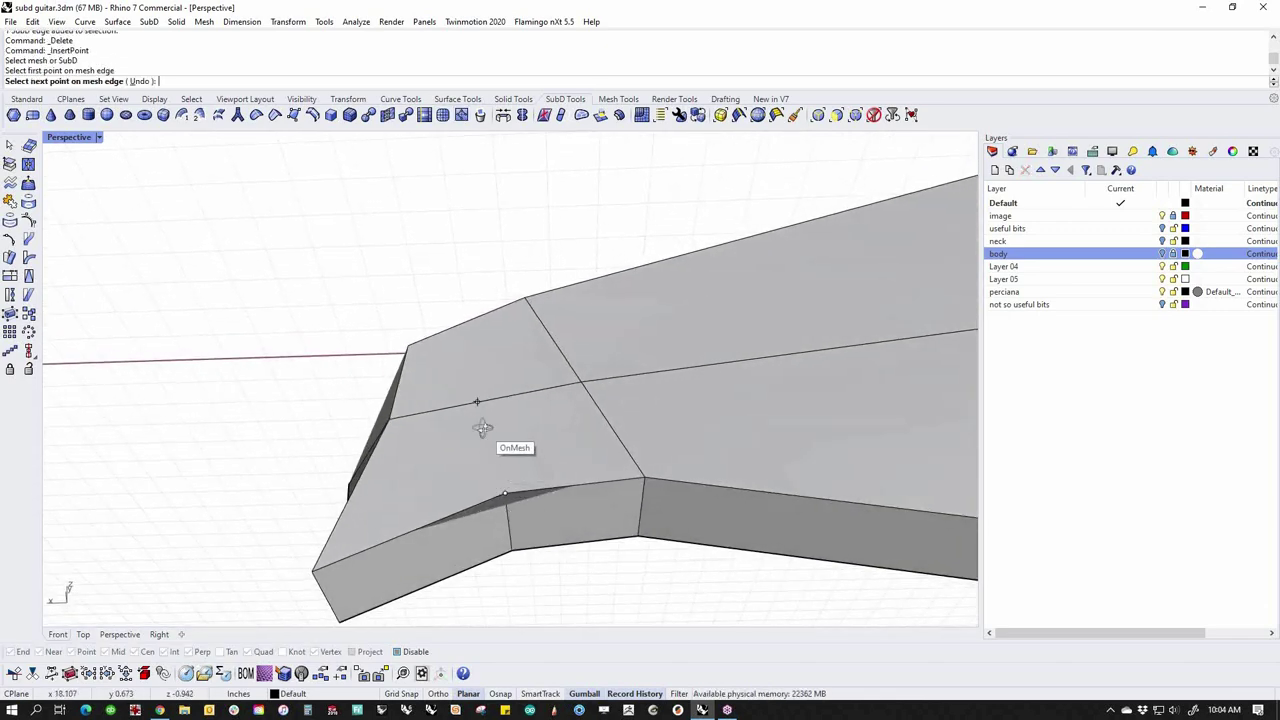
{"action": "right_click_drag", "start_coordinate": [480, 417], "coordinate": [460, 417]}
{"action": "left_click", "coordinate": [412, 362]}
{"action": "right_click", "coordinate": [417, 374]}
{"action": "right_click_drag", "start_coordinate": [417, 374], "coordinate": [396, 405]}
Insert a one-sided edge loop beside the middle edge on the headstock's end
{"action": "scroll", "coordinate": [431, 451], "scroll_direction": "up", "scroll_amount": 5}
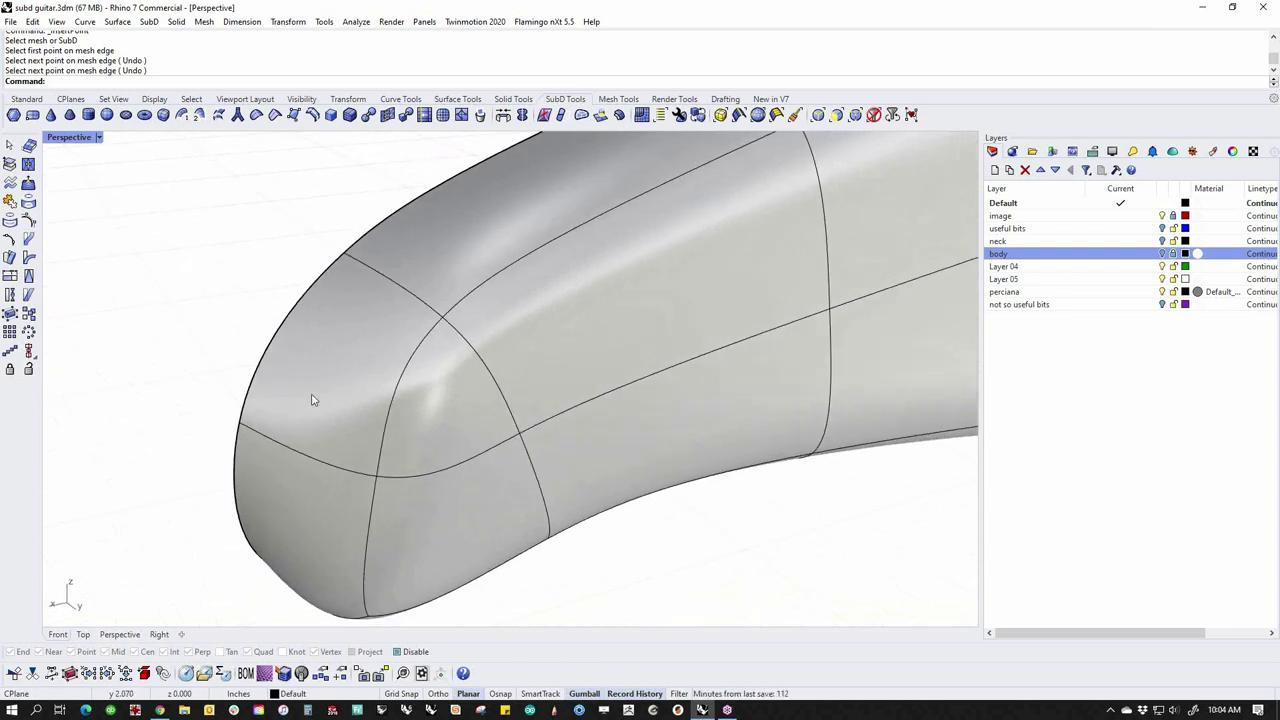
{"action": "left_click", "coordinate": [317, 458], "text": "ctrl+shift"}
{"action": "left_click", "coordinate": [312, 114]}
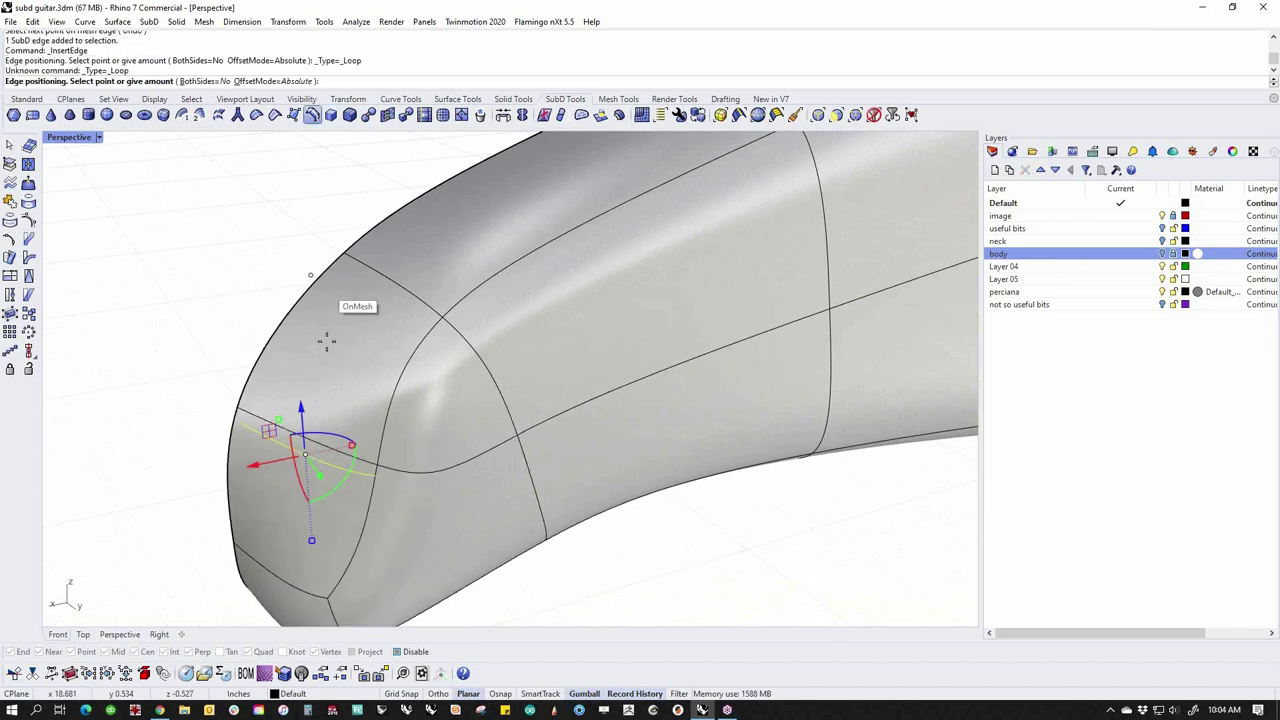
{"action": "left_click", "coordinate": [325, 367]}
{"action": "right_click_drag", "start_coordinate": [306, 366], "coordinate": [471, 434]}
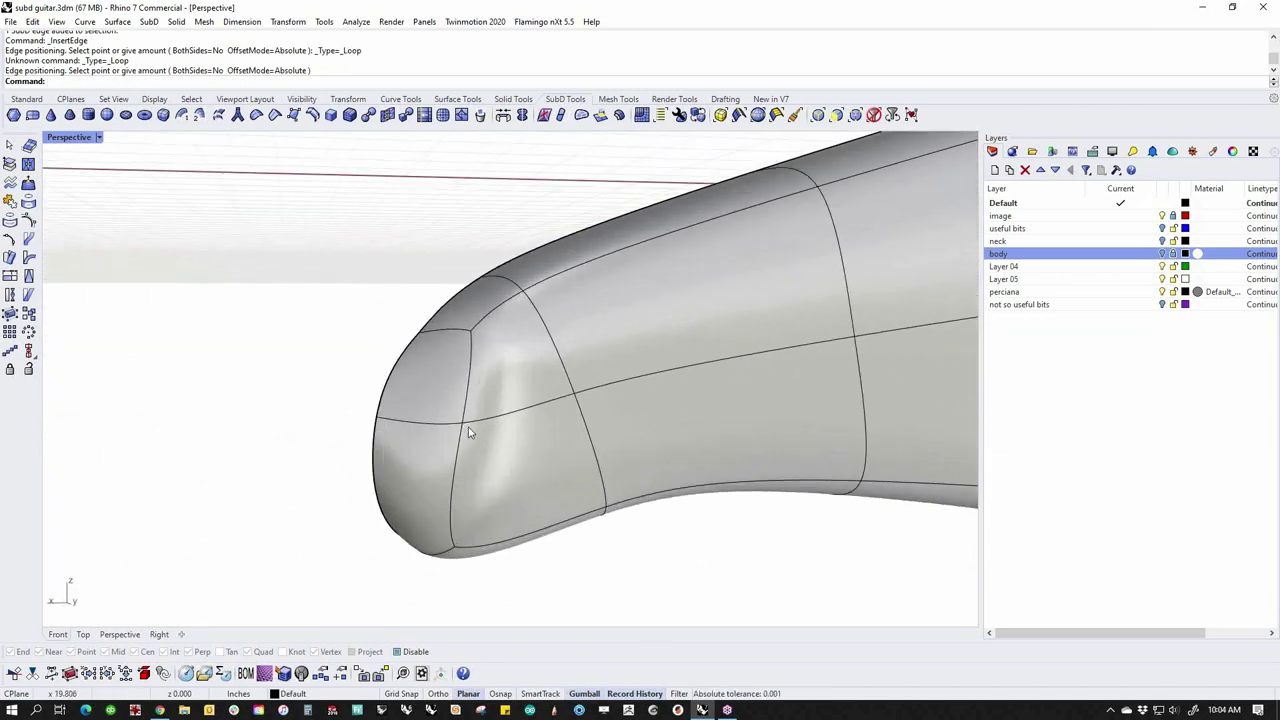
Move the vertex in the middle of the headstock's end outward toward the tip
{"action": "left_click", "coordinate": [475, 432], "text": "ctrl+shift"}
{"action": "key", "text": "Escape"}
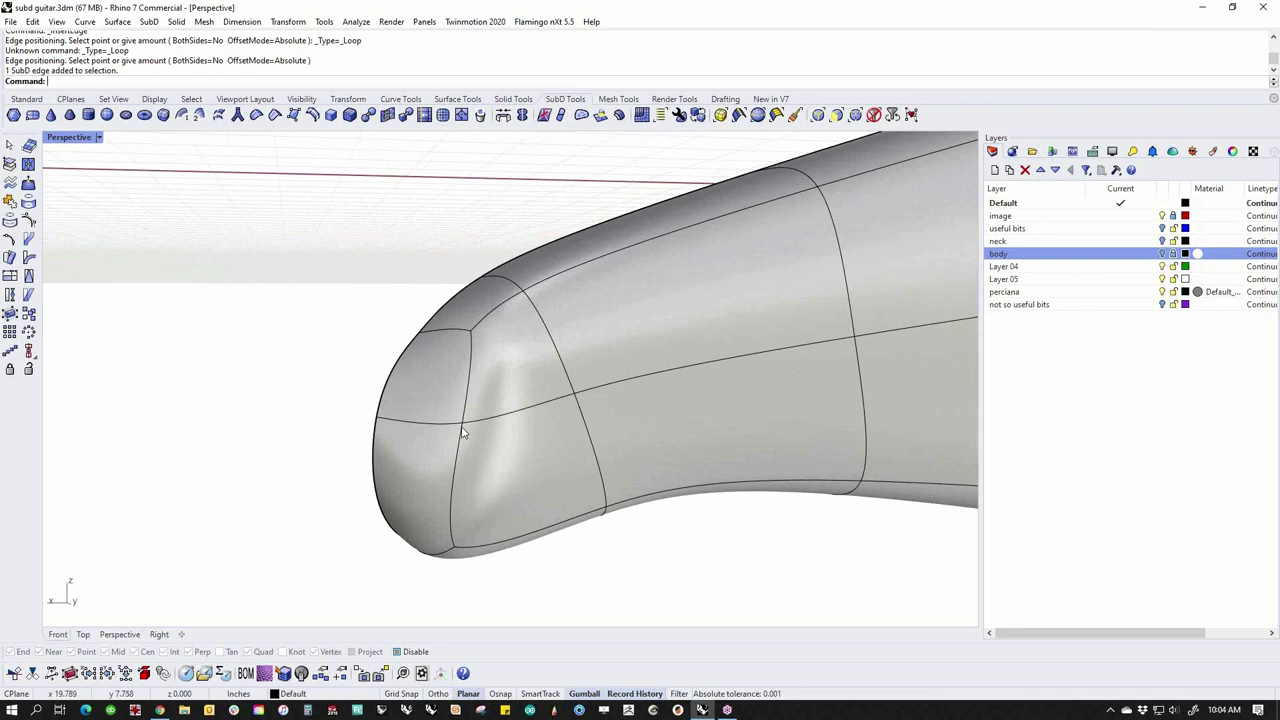
{"action": "left_click", "coordinate": [464, 430], "text": "ctrl+shift"}
{"action": "left_click_drag", "start_coordinate": [464, 430], "coordinate": [422, 426]}
{"action": "left_click", "coordinate": [320, 354]}
Try to extrude the two back faces at the neck's heel outward, and undo the extrusion
{"action": "scroll", "coordinate": [429, 380], "scroll_direction": "down", "scroll_amount": 5}
{"action": "right_click_drag", "start_coordinate": [431, 394], "coordinate": [432, 447]}
{"action": "scroll", "coordinate": [622, 484], "scroll_direction": "up", "scroll_amount": 7}
{"action": "right_click_drag", "start_coordinate": [639, 509], "coordinate": [532, 446], "text": "shift"}
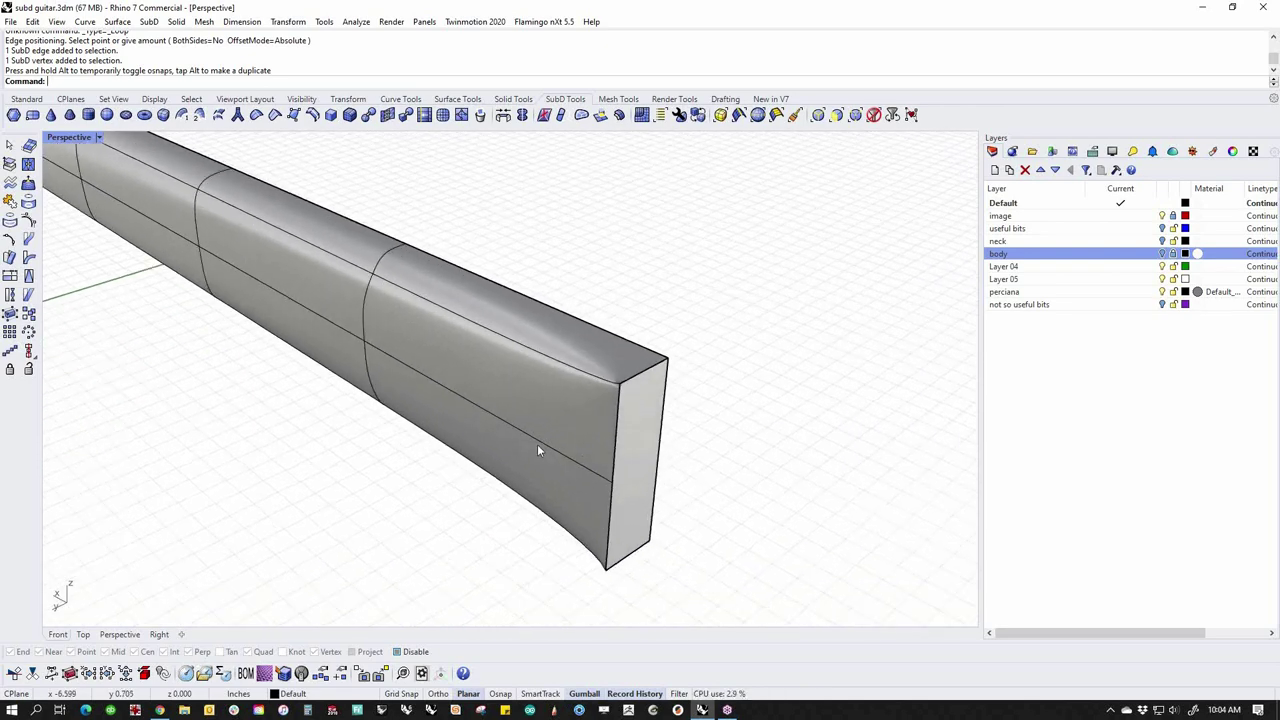
{"action": "left_click", "coordinate": [518, 385], "text": "ctrl+shift"}
{"action": "left_click", "coordinate": [528, 474], "text": "ctrl+shift"}
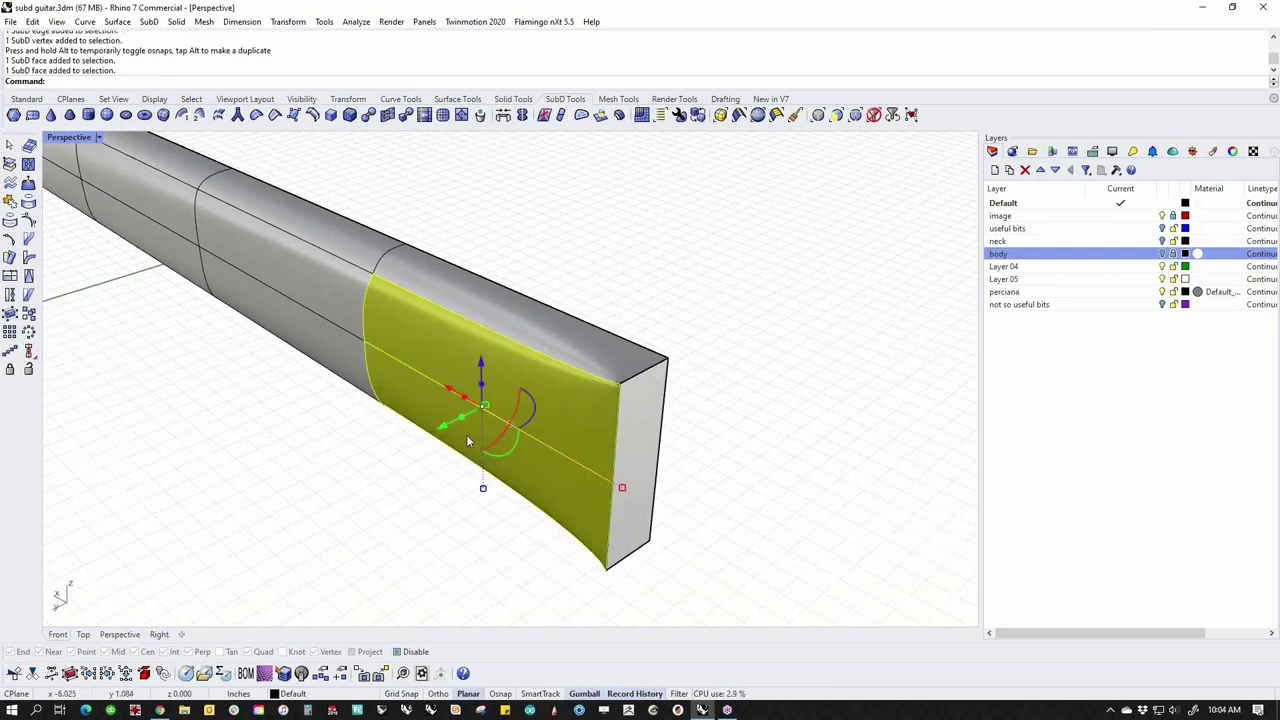
{"action": "left_click_drag", "start_coordinate": [461, 421], "coordinate": [438, 434]}
{"action": "key", "text": "ctrl+z"}
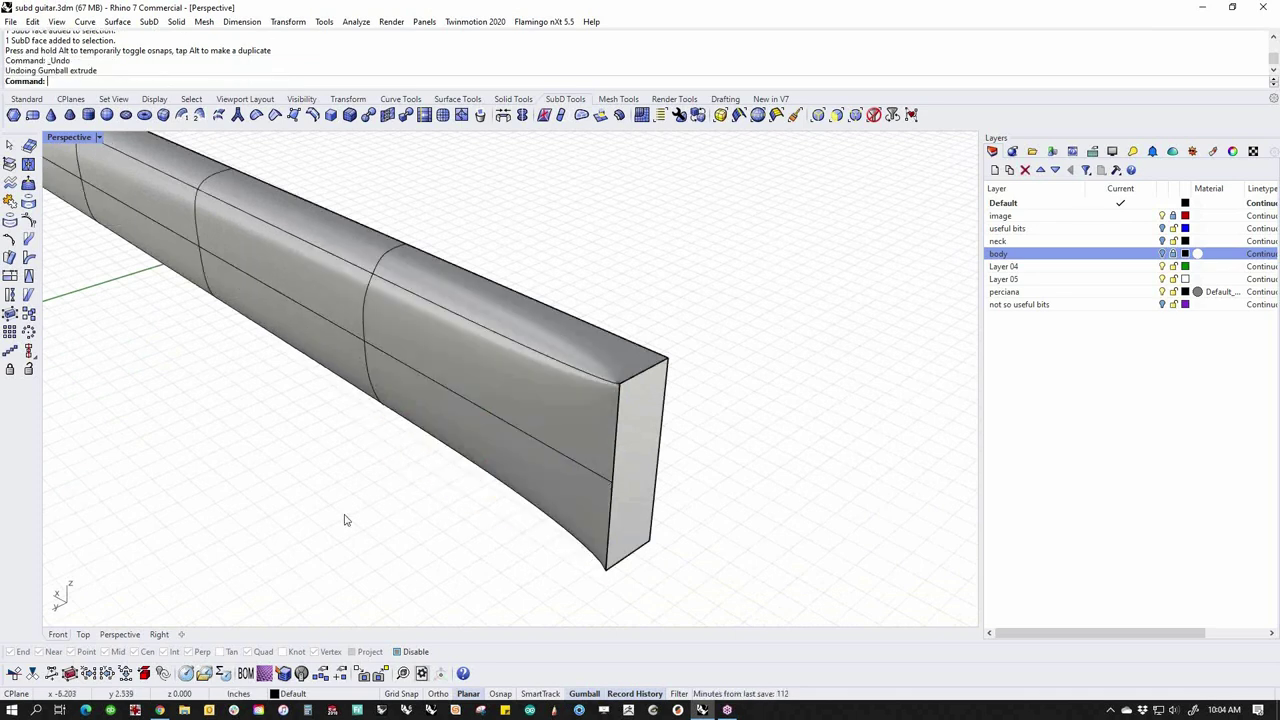
Extrude the two back faces at the neck's heel outward to thicken it
{"action": "left_click", "coordinate": [523, 386], "text": "ctrl+shift"}
{"action": "left_click", "coordinate": [497, 450], "text": "ctrl+shift"}
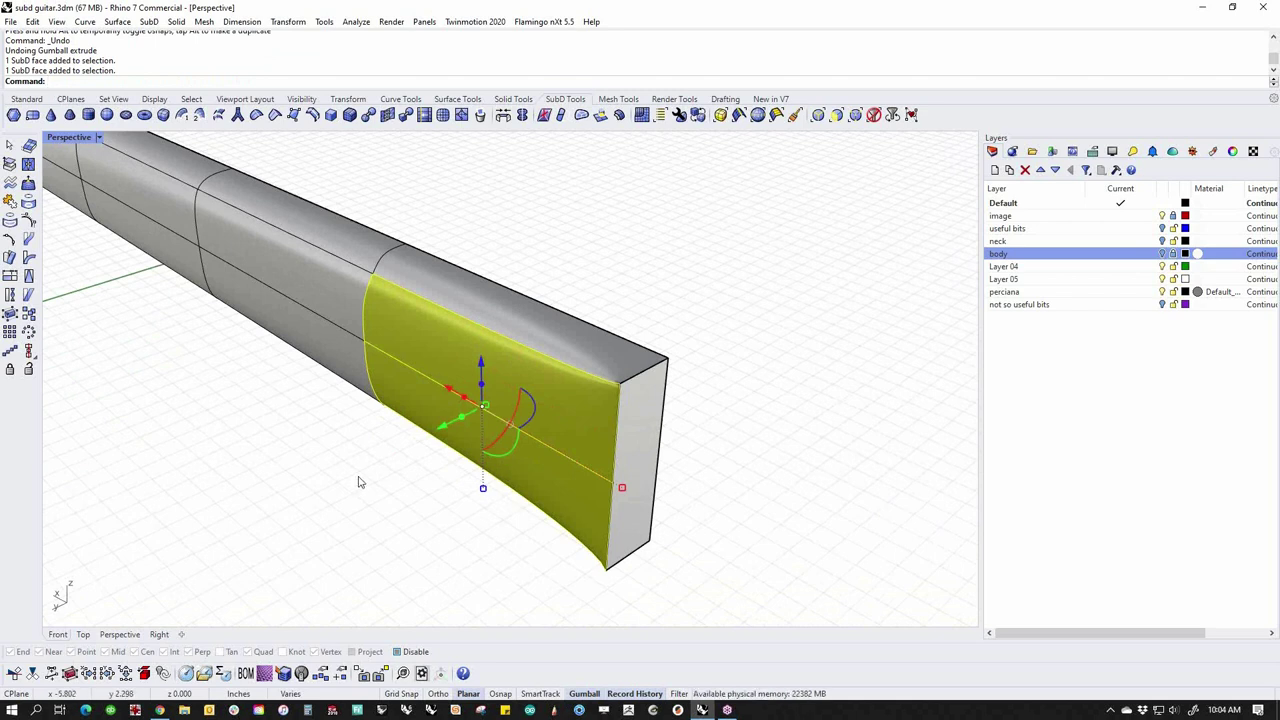
{"action": "left_click_drag", "start_coordinate": [465, 419], "coordinate": [428, 437]}
{"action": "left_click", "coordinate": [314, 494]}
{"action": "right_click_drag", "start_coordinate": [549, 518], "coordinate": [660, 405]}
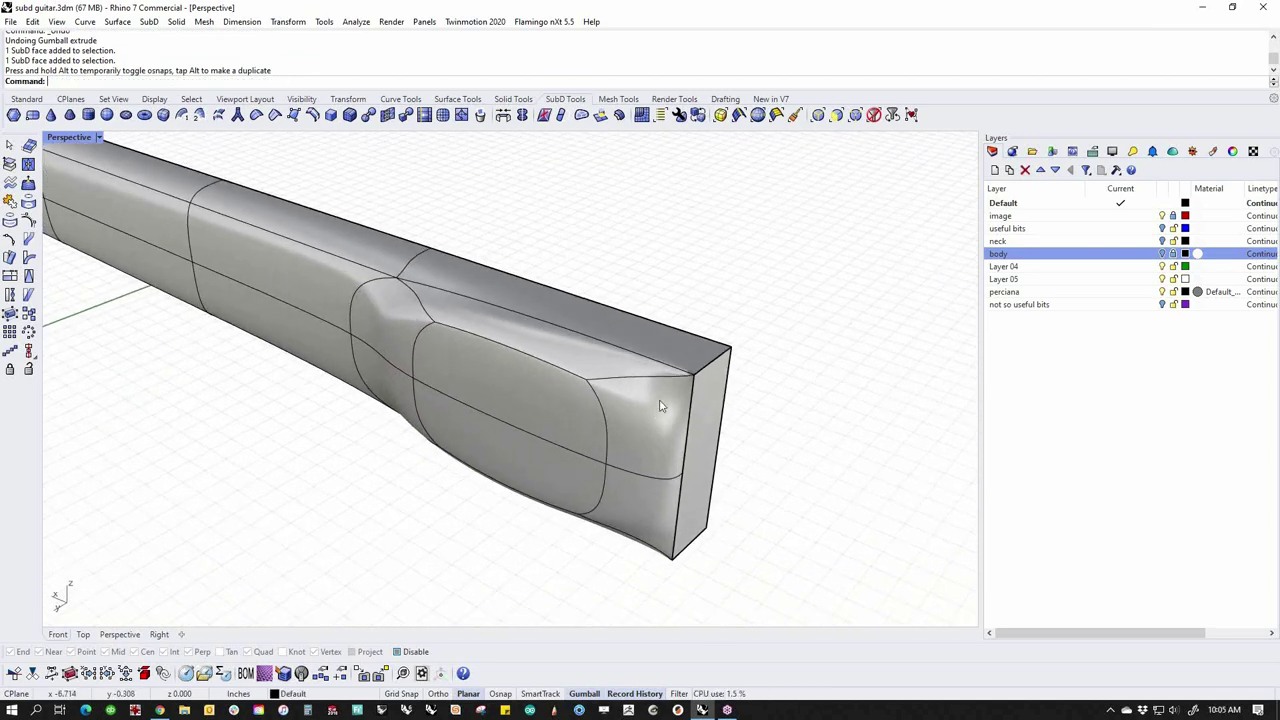
Switch the SubD display to flat and try to remove the crease from the two inner vertical edges at the heel's end
{"action": "left_click", "coordinate": [658, 382], "text": "ctrl+shift"}
{"action": "key", "text": "Escape"}
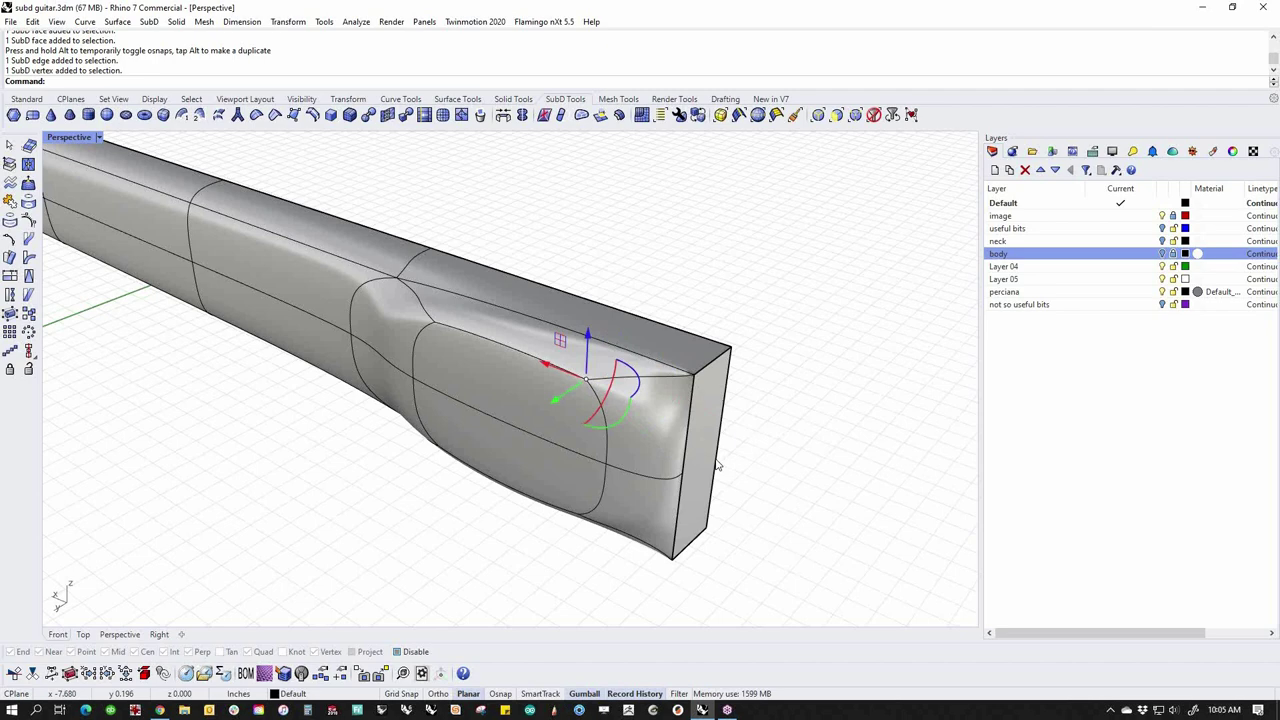
{"action": "key", "text": "Tab"}
{"action": "right_click_drag", "start_coordinate": [729, 471], "coordinate": [640, 445]}
{"action": "left_click", "coordinate": [640, 445], "text": "ctrl+shift"}
{"action": "left_click", "coordinate": [634, 520], "text": "ctrl+shift"}
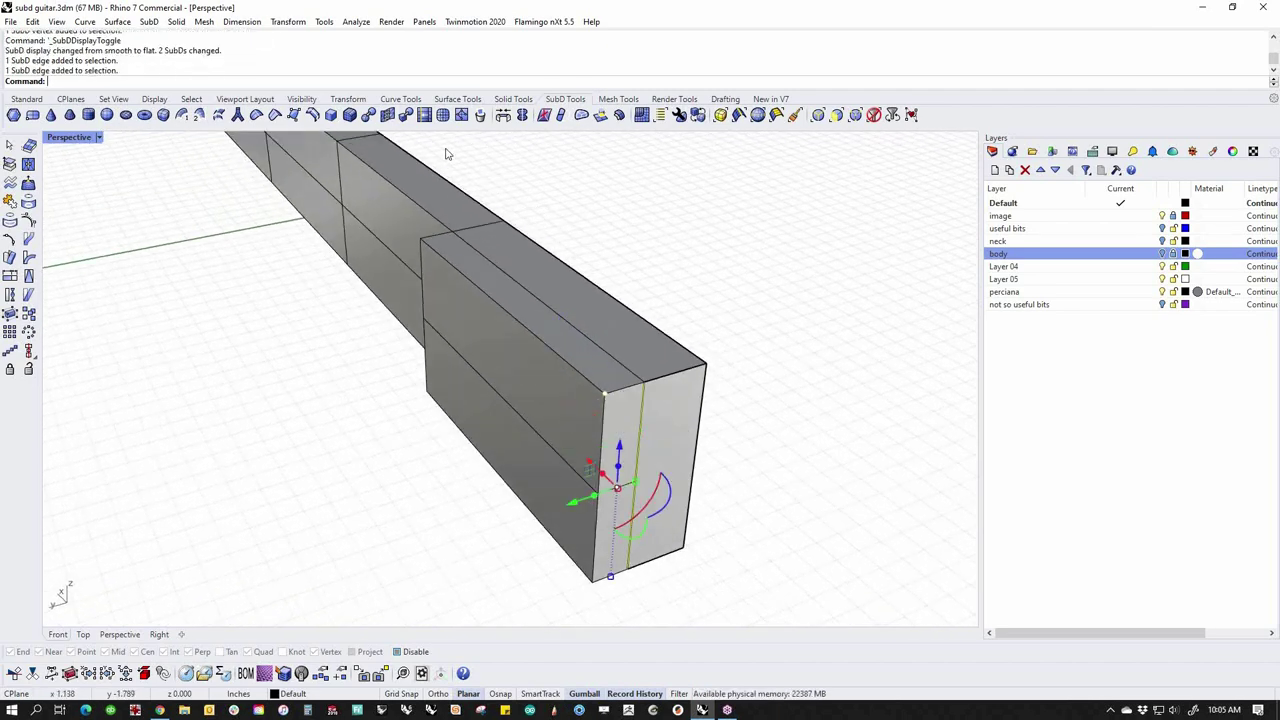
{"action": "left_click", "coordinate": [258, 114]}
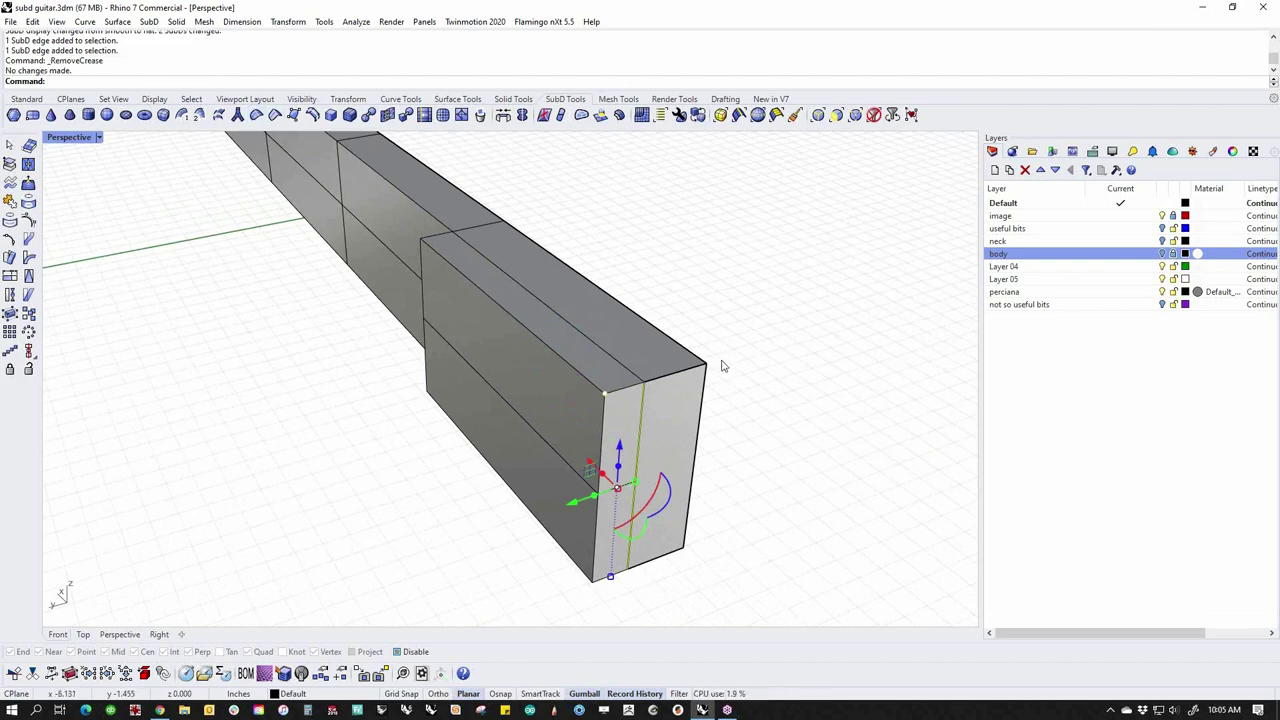
{"action": "right_click_drag", "start_coordinate": [754, 377], "coordinate": [511, 481]}
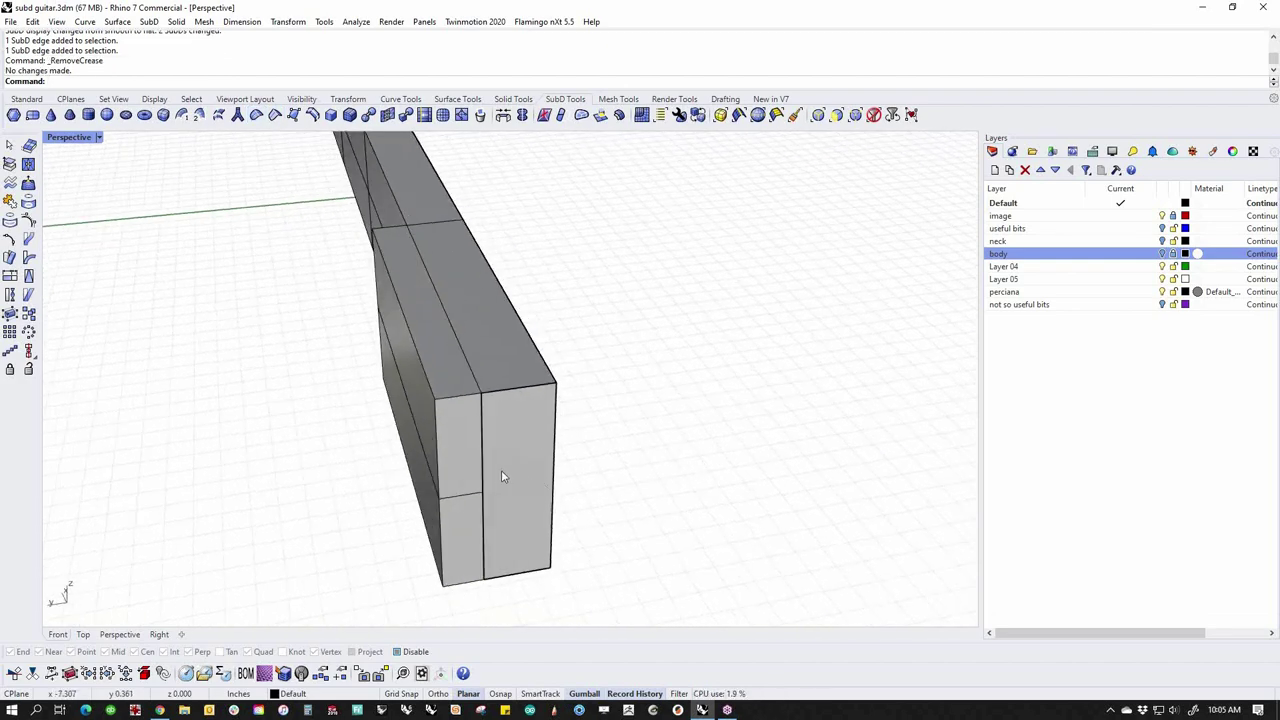
Select the edge loop through the middle of the heel's end to check its path along the neck
{"action": "left_click", "coordinate": [516, 482], "text": "ctrl+shift"}
{"action": "right_click_drag", "start_coordinate": [669, 471], "coordinate": [628, 517]}
{"action": "right_click_drag", "start_coordinate": [250, 457], "coordinate": [513, 523]}
{"action": "double_click", "coordinate": [521, 519], "text": "ctrl+shift"}
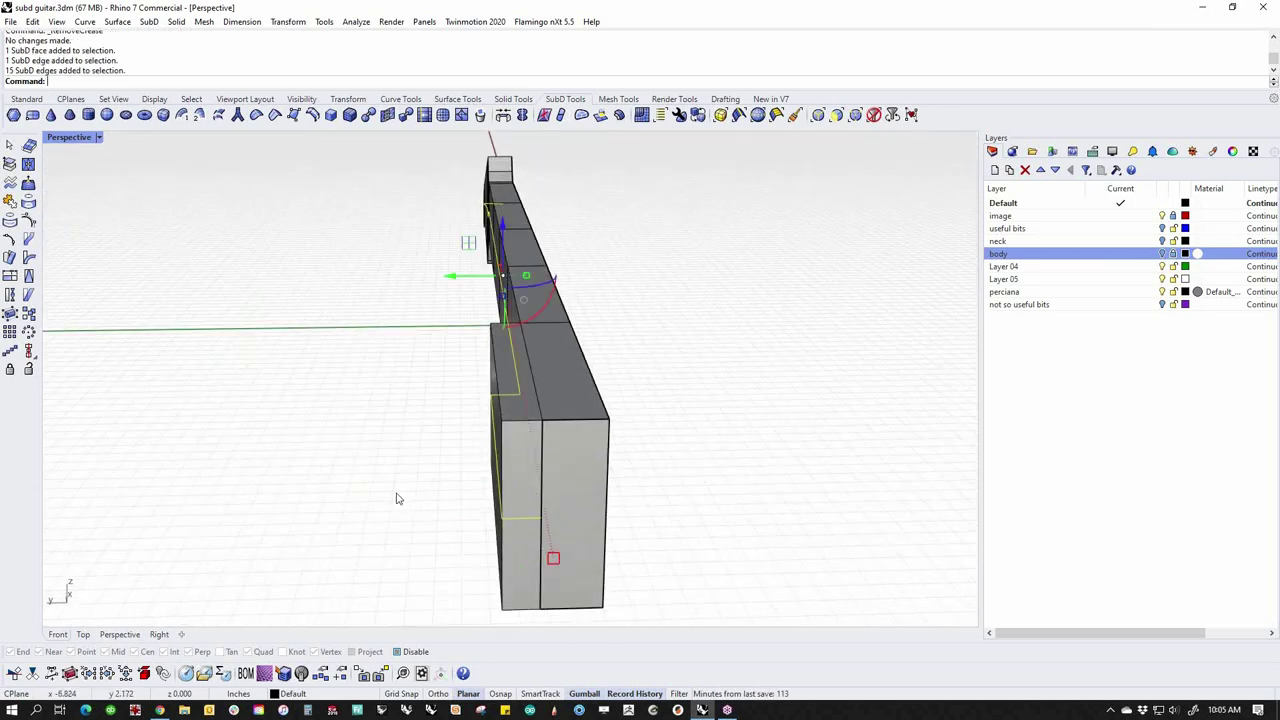
{"action": "right_click_drag", "start_coordinate": [336, 475], "coordinate": [509, 492]}
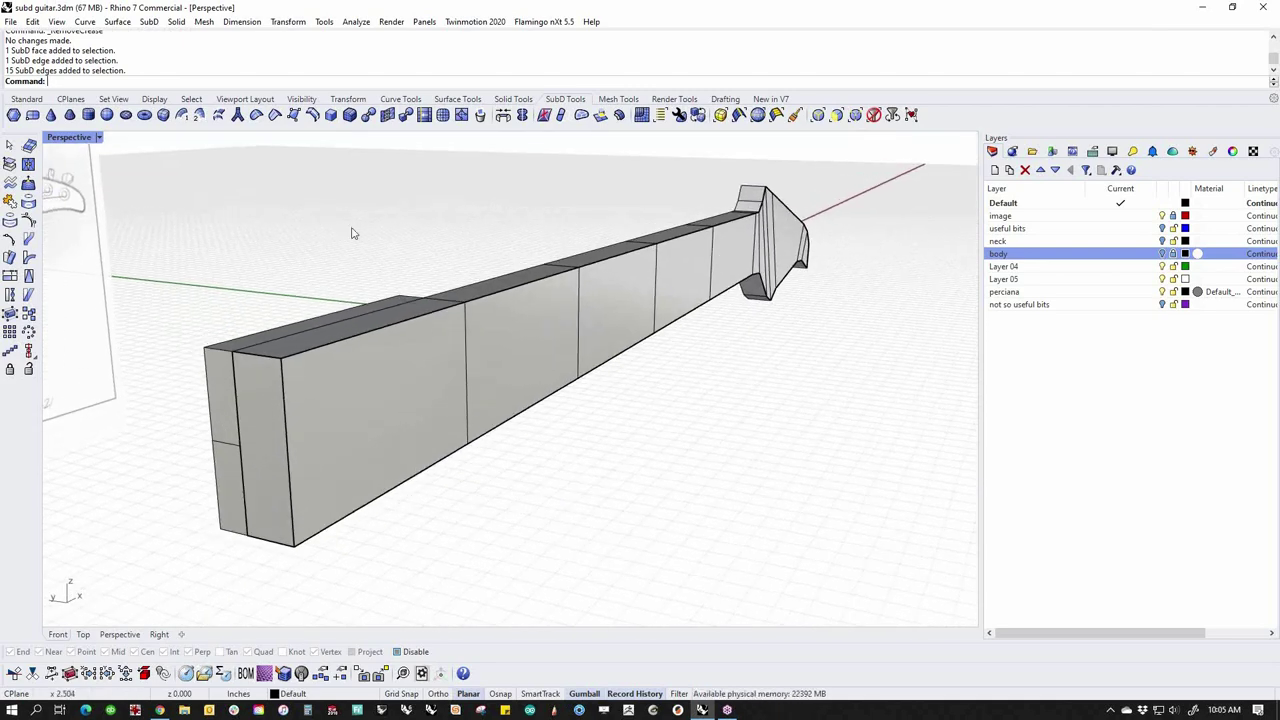
Try to insert an edge from the midpoint of the heel's end across the neck's flat front to the headstock
{"action": "left_click", "coordinate": [461, 115]}
{"action": "left_click", "coordinate": [250, 452]}
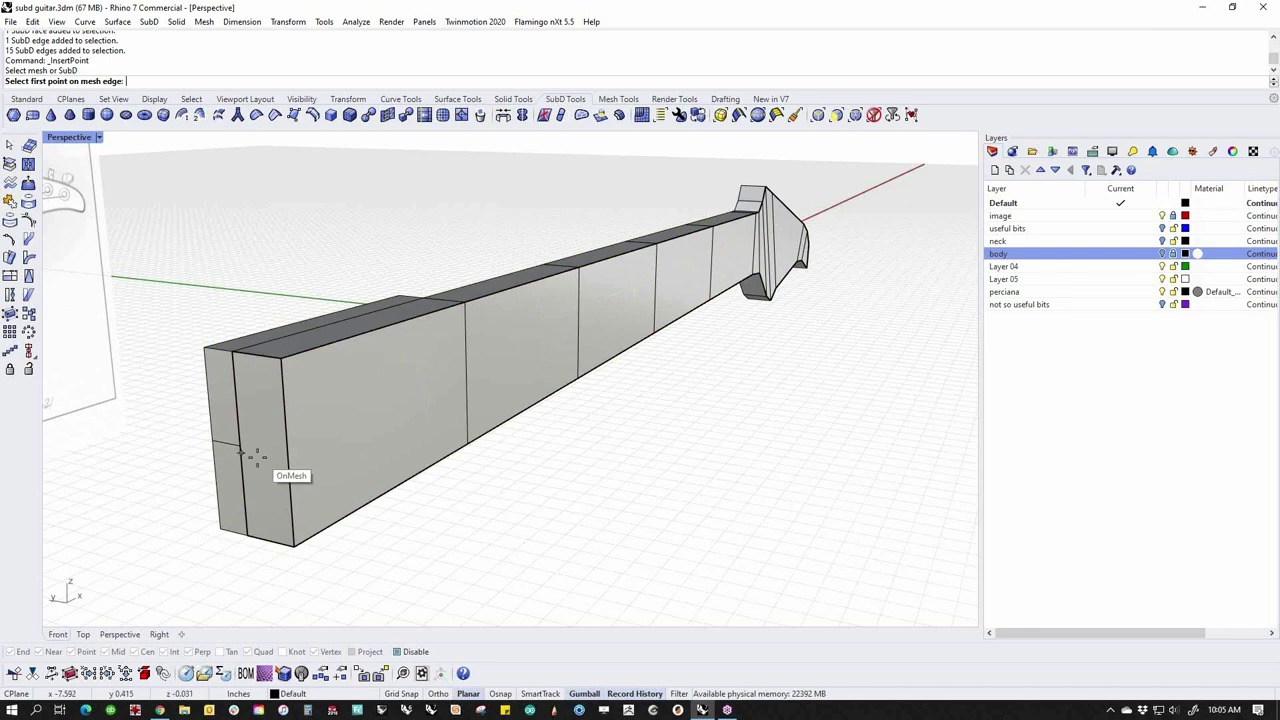
{"action": "left_click", "coordinate": [254, 448]}
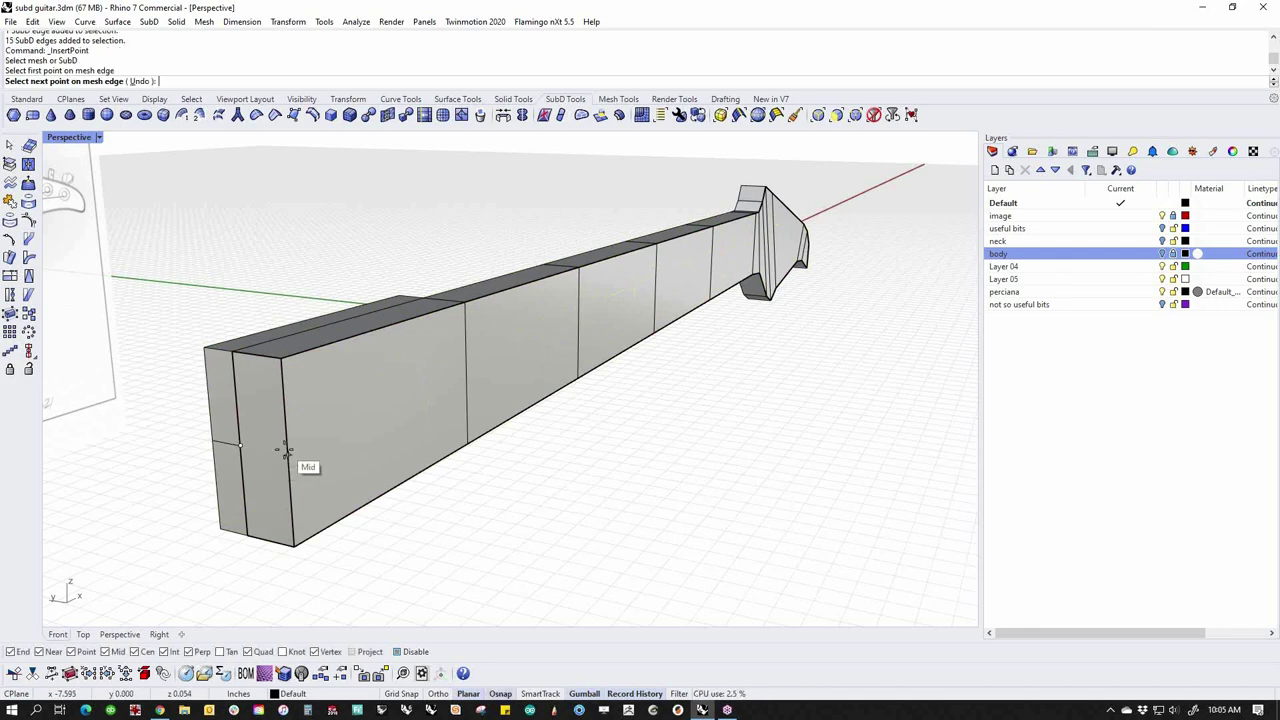
{"action": "right_click_drag", "start_coordinate": [286, 452], "coordinate": [521, 414]}
{"action": "left_click", "coordinate": [630, 372]}
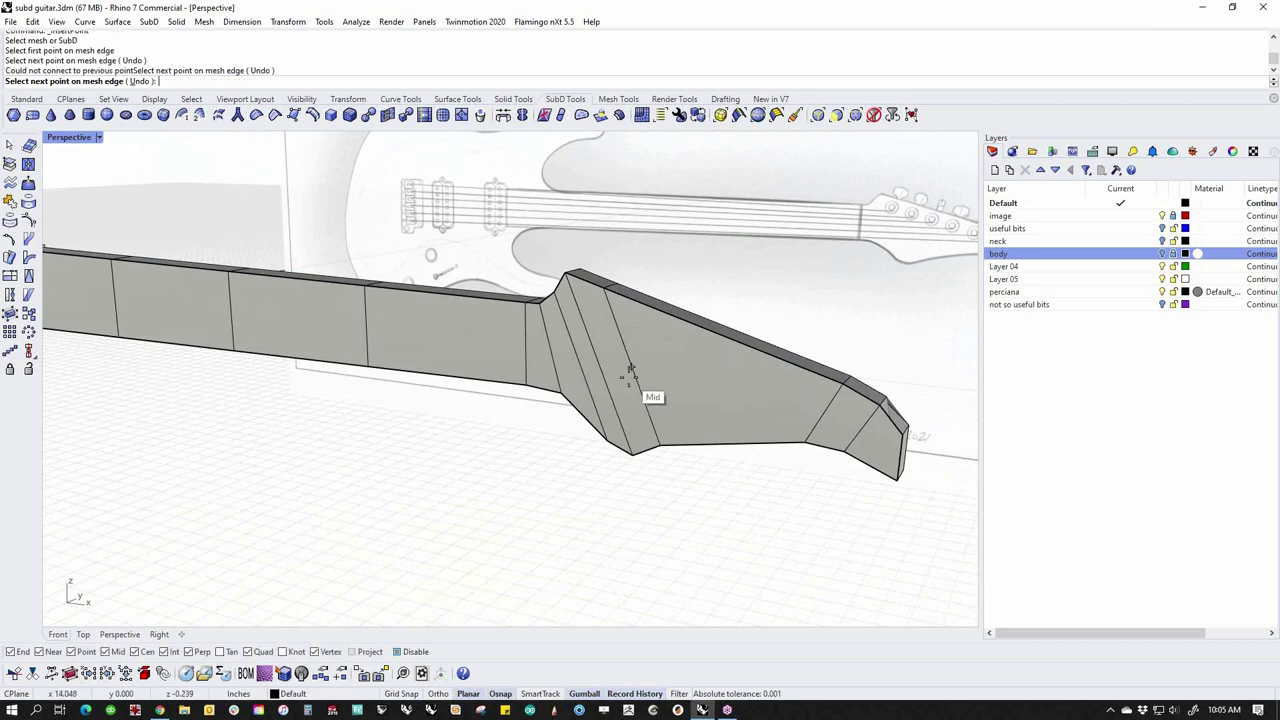
{"action": "left_click", "coordinate": [528, 349]}
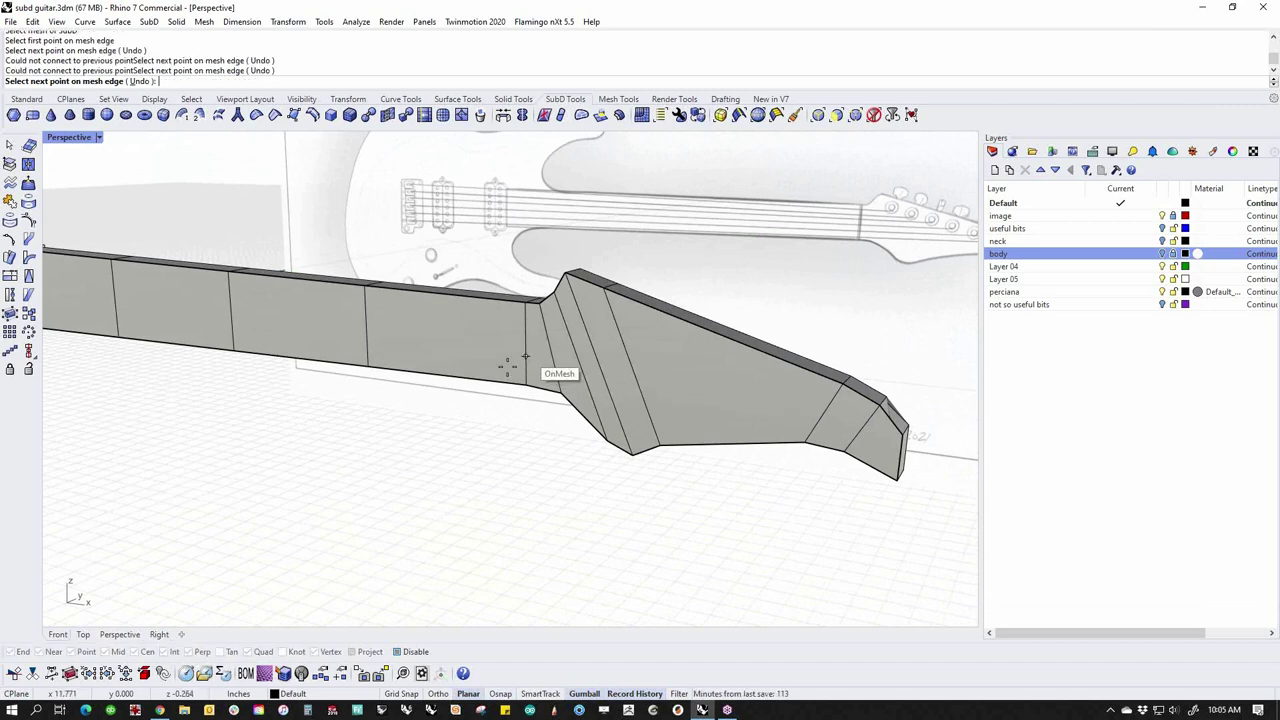
{"action": "scroll", "coordinate": [583, 390], "scroll_direction": "down", "scroll_amount": 9}
{"action": "right_click_drag", "start_coordinate": [589, 409], "coordinate": [494, 372]}
{"action": "scroll", "coordinate": [428, 362], "scroll_direction": "up", "scroll_amount": 6}
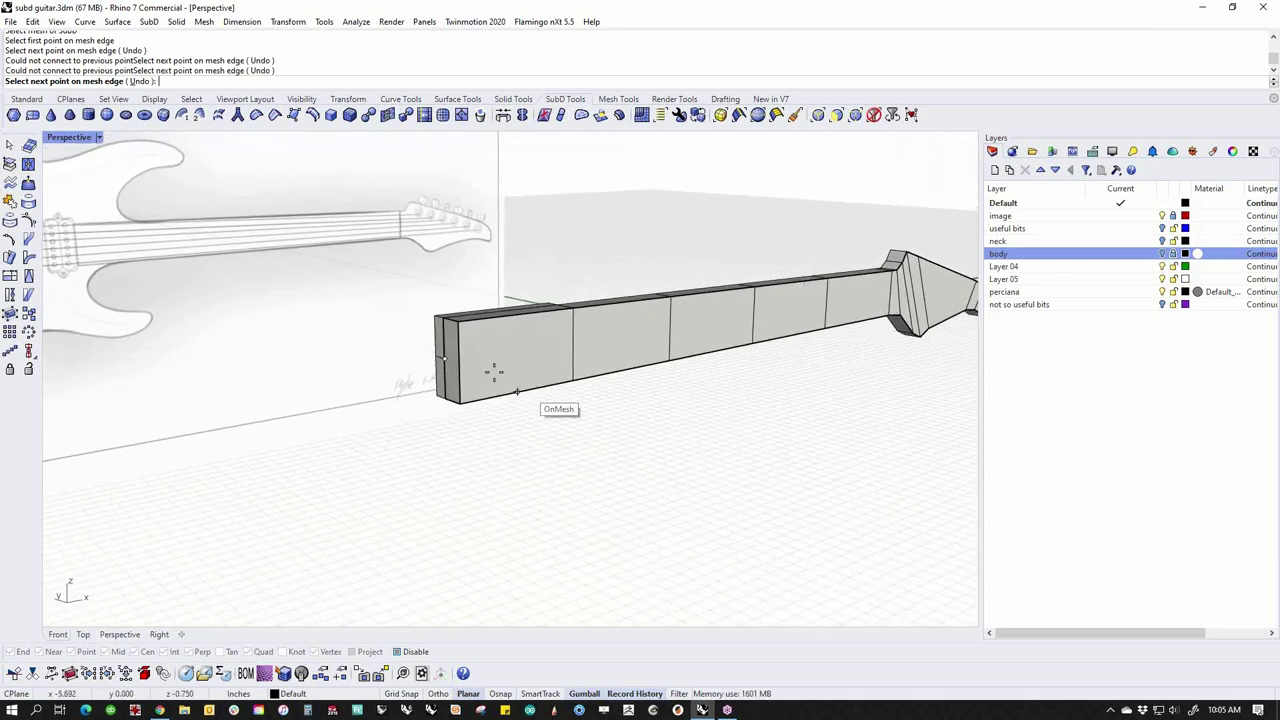
{"action": "scroll", "coordinate": [474, 364], "scroll_direction": "up", "scroll_amount": 6}
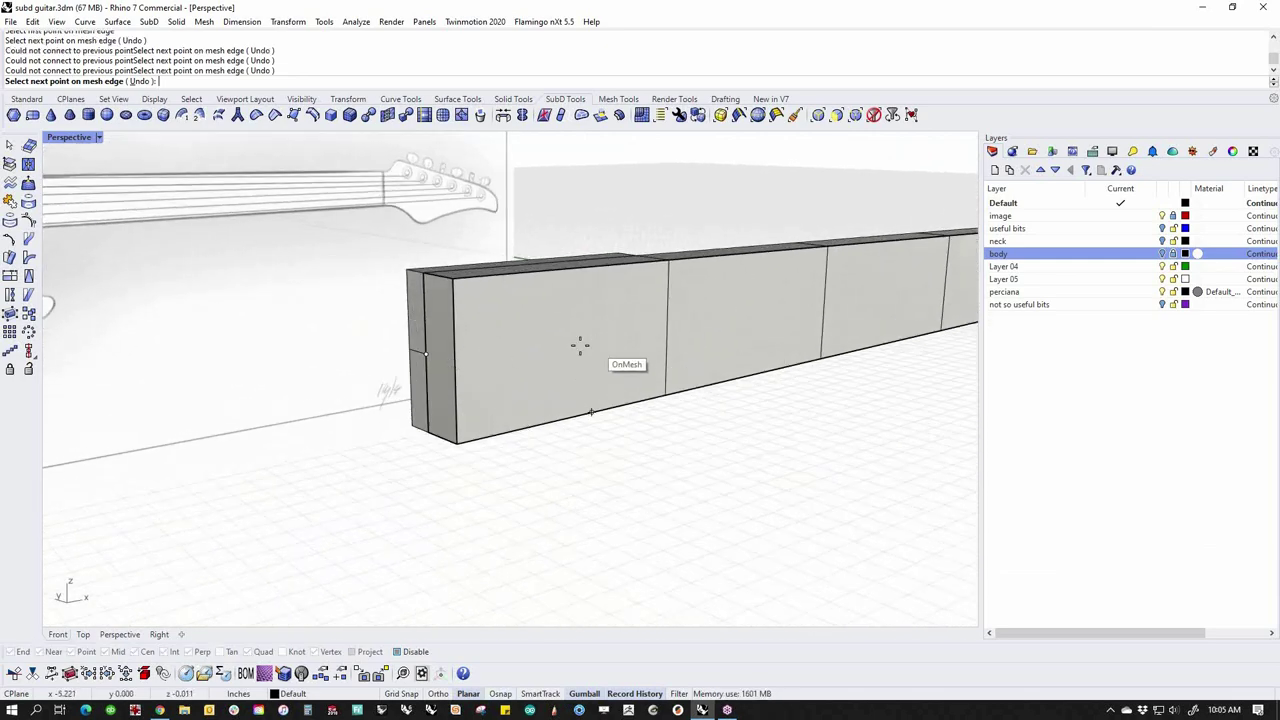
{"action": "key", "text": "Escape"}
Try to insert points from the heel end's inner vertical edge onto the neck's flat front face
{"action": "left_click", "coordinate": [444, 383]}
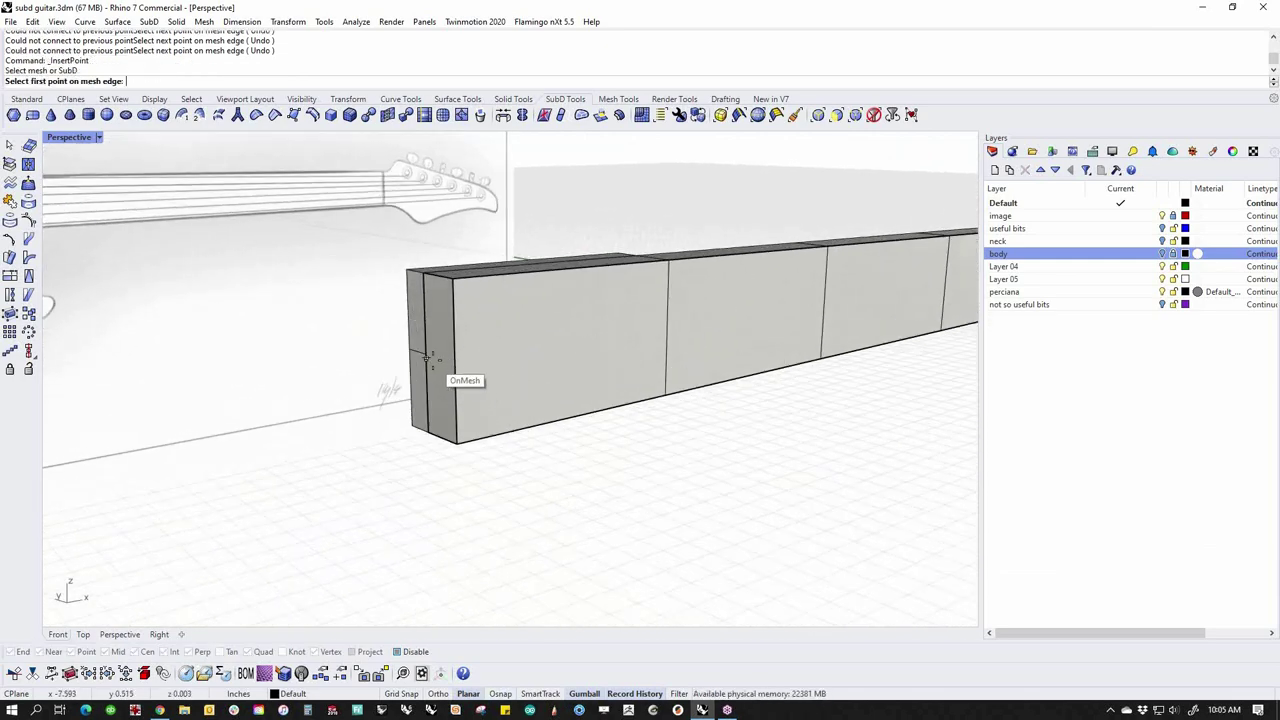
{"action": "left_click", "coordinate": [455, 356]}
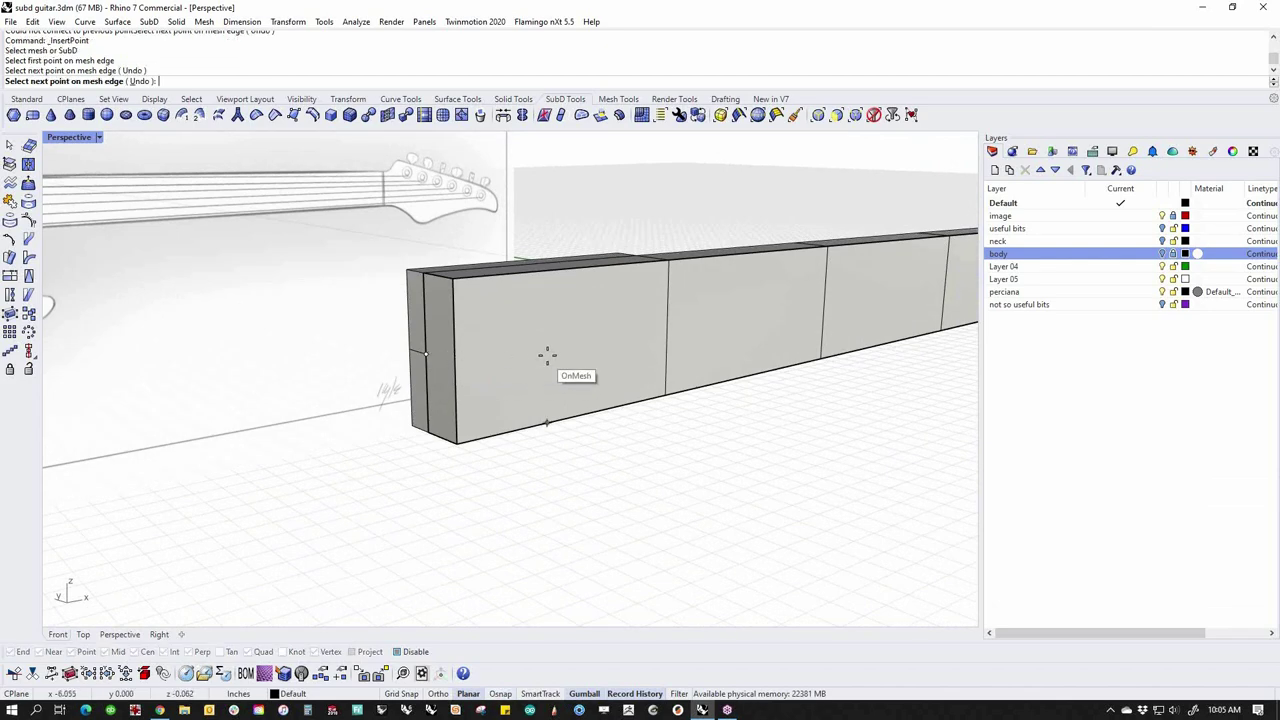
{"action": "key", "text": "Escape"}
Insert a centre edge from the midpoint of the heel end's front vertical edge to the midpoint of the neck front's first cross edge
{"action": "right_click_drag", "start_coordinate": [503, 370], "coordinate": [529, 384]}
{"action": "scroll", "coordinate": [540, 386], "scroll_direction": "up", "scroll_amount": 6}
{"action": "scroll", "coordinate": [545, 390], "scroll_direction": "down", "scroll_amount": 3}
{"action": "key", "text": "Left"}
{"action": "key", "text": "Left"}
{"action": "key", "text": "Left"}
{"action": "key", "text": "Left"}
{"action": "key", "text": "Left"}
{"action": "key", "text": "Left"}
{"action": "key", "text": "Return"}
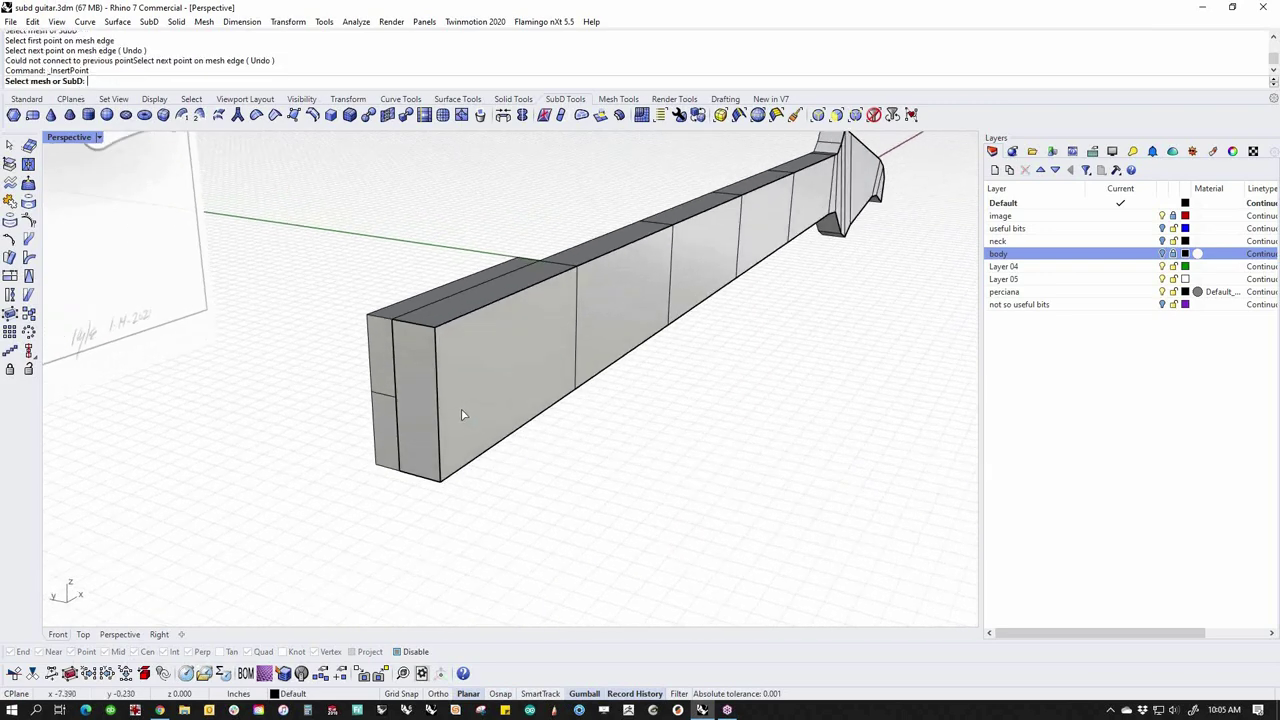
{"action": "left_click", "coordinate": [444, 405]}
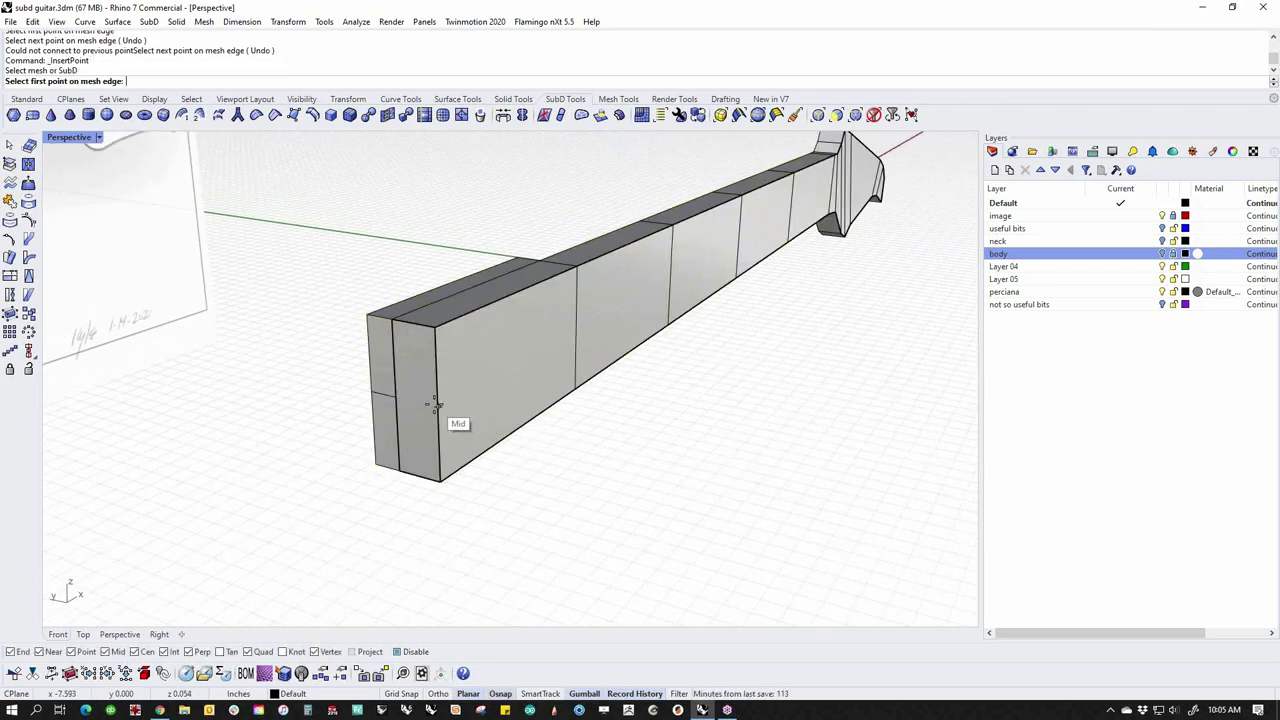
{"action": "left_click", "coordinate": [435, 404]}
{"action": "left_click", "coordinate": [576, 332]}
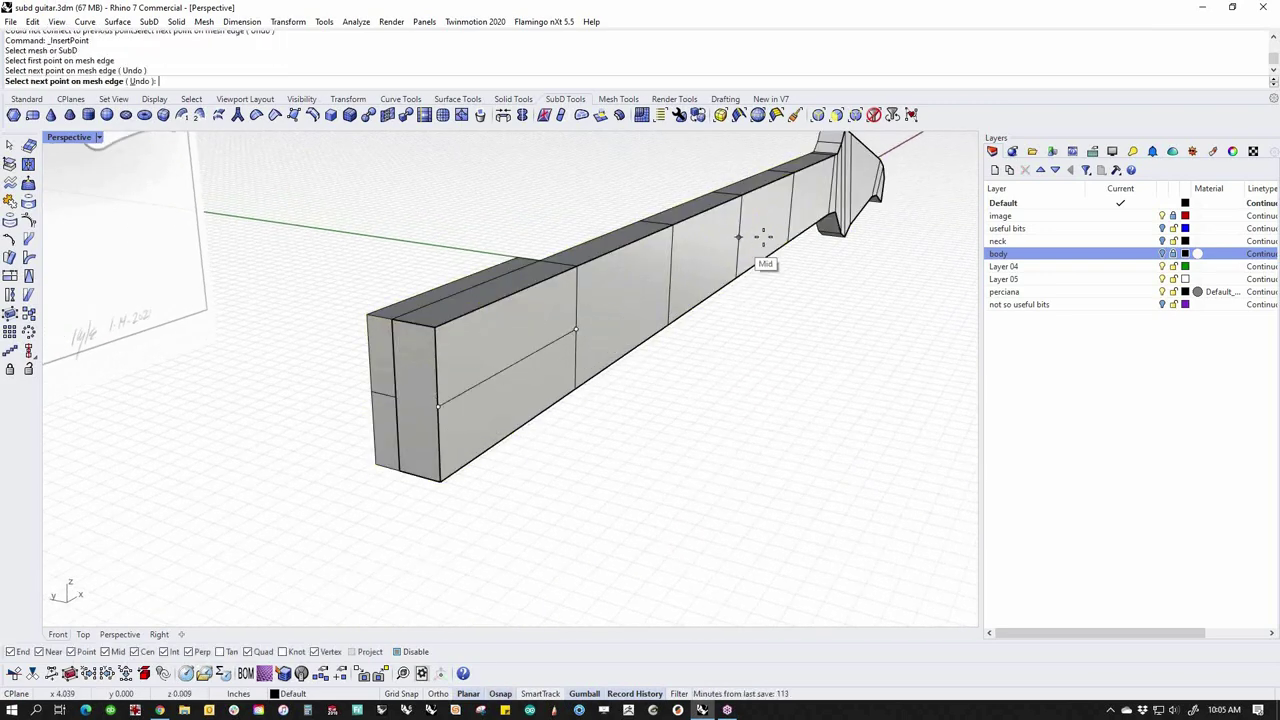
Continue the inserted edge through the midpoints of the cross edges along the neck front and onto the headstock
{"action": "right_click_drag", "start_coordinate": [867, 236], "coordinate": [766, 263]}
{"action": "scroll", "coordinate": [766, 263], "scroll_direction": "down", "scroll_amount": 5}
{"action": "right_click_drag", "start_coordinate": [636, 371], "coordinate": [188, 361], "text": "shift"}
{"action": "scroll", "coordinate": [840, 290], "scroll_direction": "up", "scroll_amount": 7}
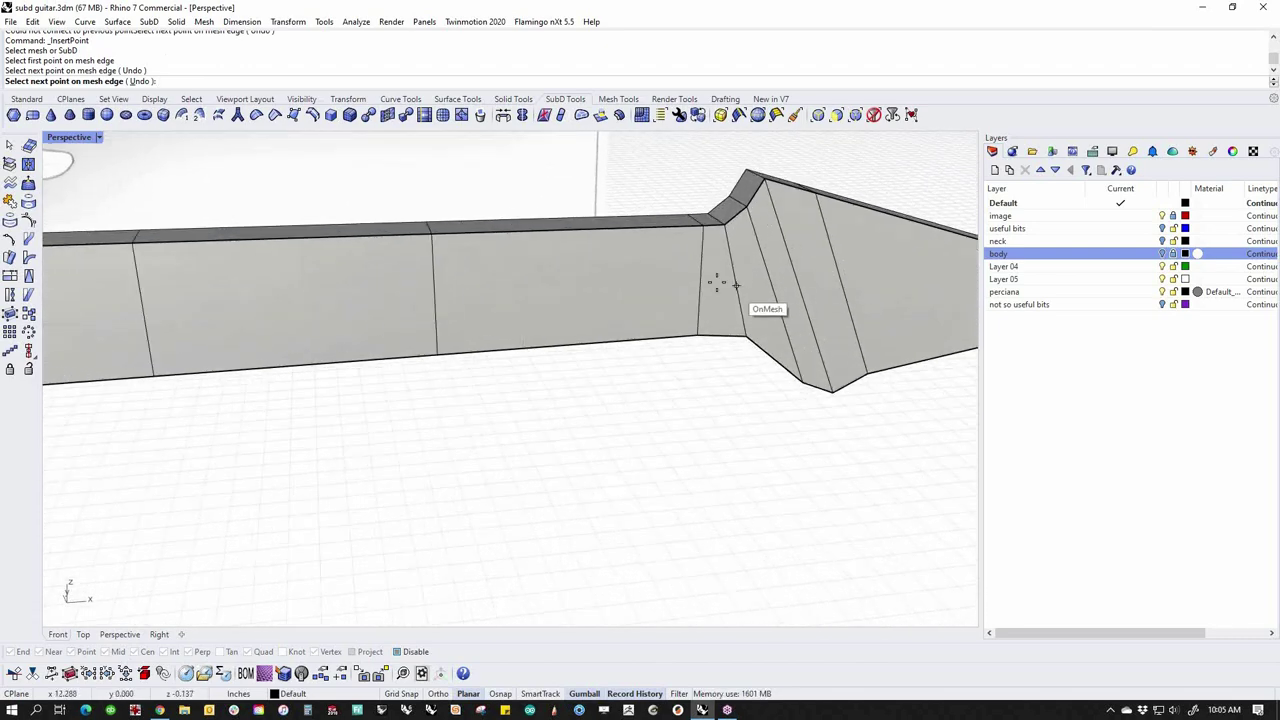
{"action": "left_click", "coordinate": [700, 282]}
{"action": "right_click_drag", "start_coordinate": [840, 308], "coordinate": [440, 298], "text": "shift"}
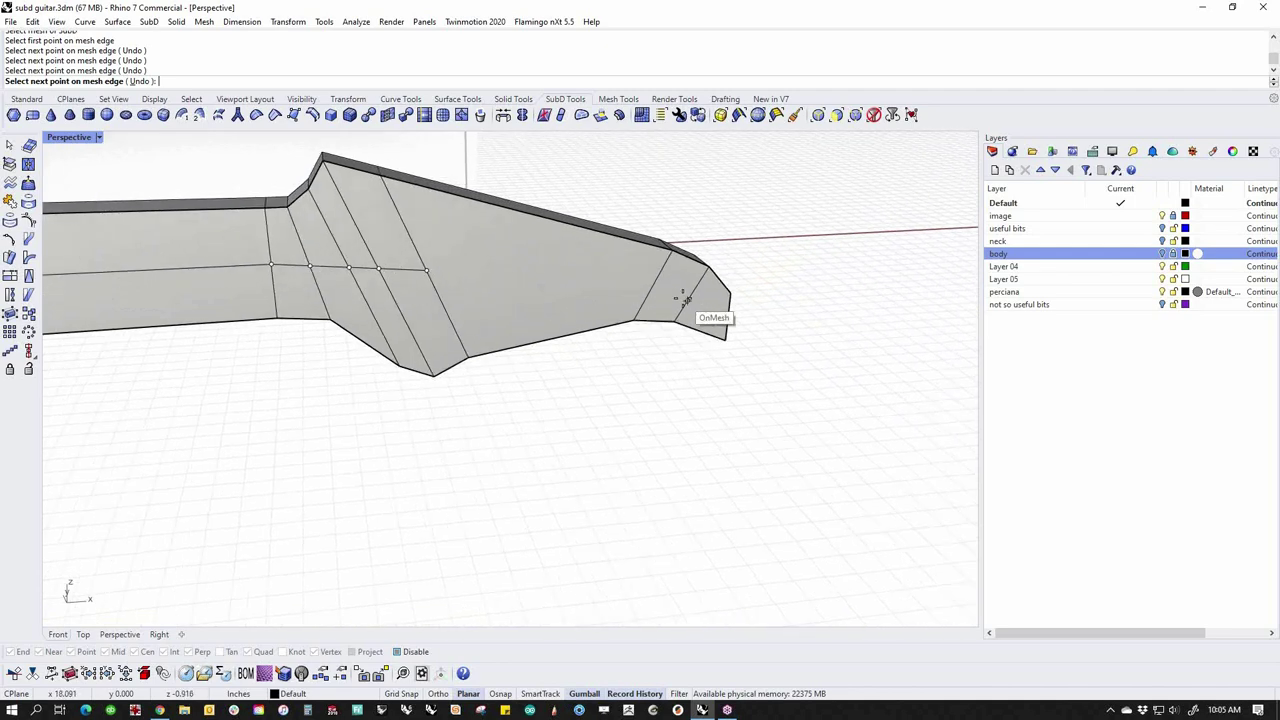
Carry the inserted edge around the headstock tip, connect it to the centre edge on the back, and finish inserting points
{"action": "left_click", "coordinate": [693, 290]}
{"action": "right_click_drag", "start_coordinate": [693, 290], "coordinate": [651, 377]}
{"action": "left_click", "coordinate": [597, 357]}
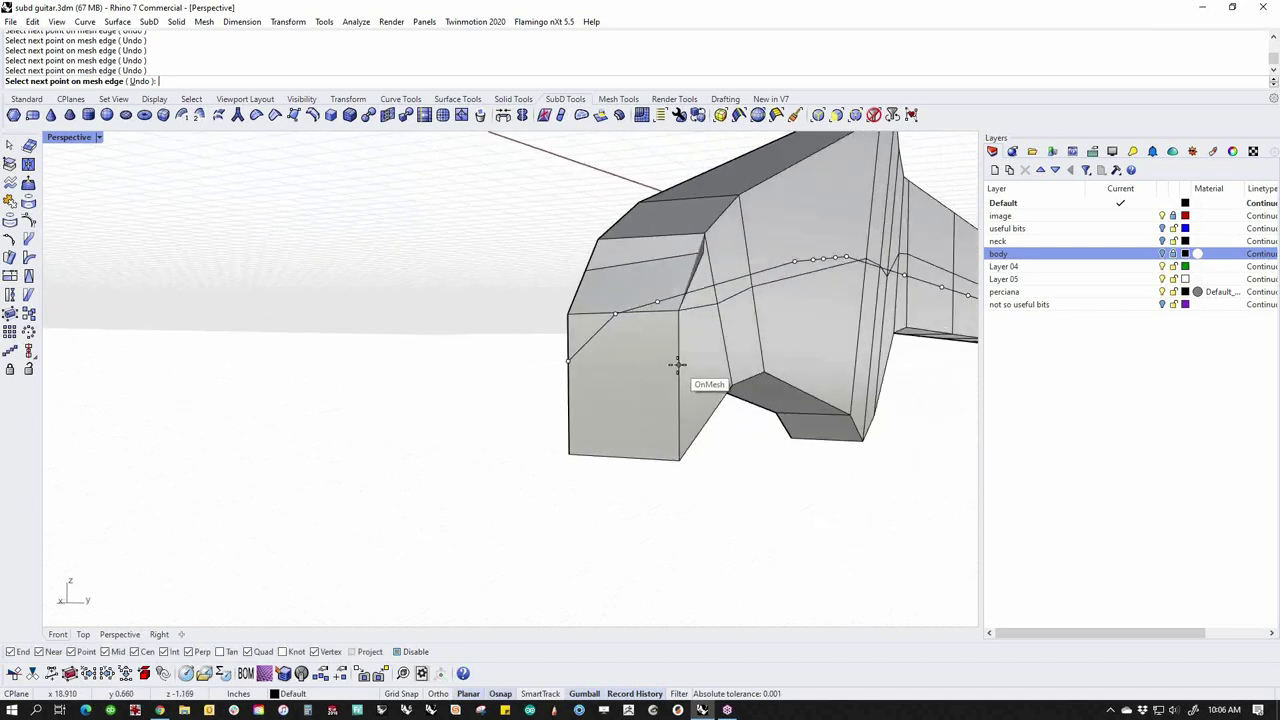
{"action": "right_click_drag", "start_coordinate": [677, 366], "coordinate": [570, 417]}
{"action": "left_click", "coordinate": [589, 369], "text": "alt"}
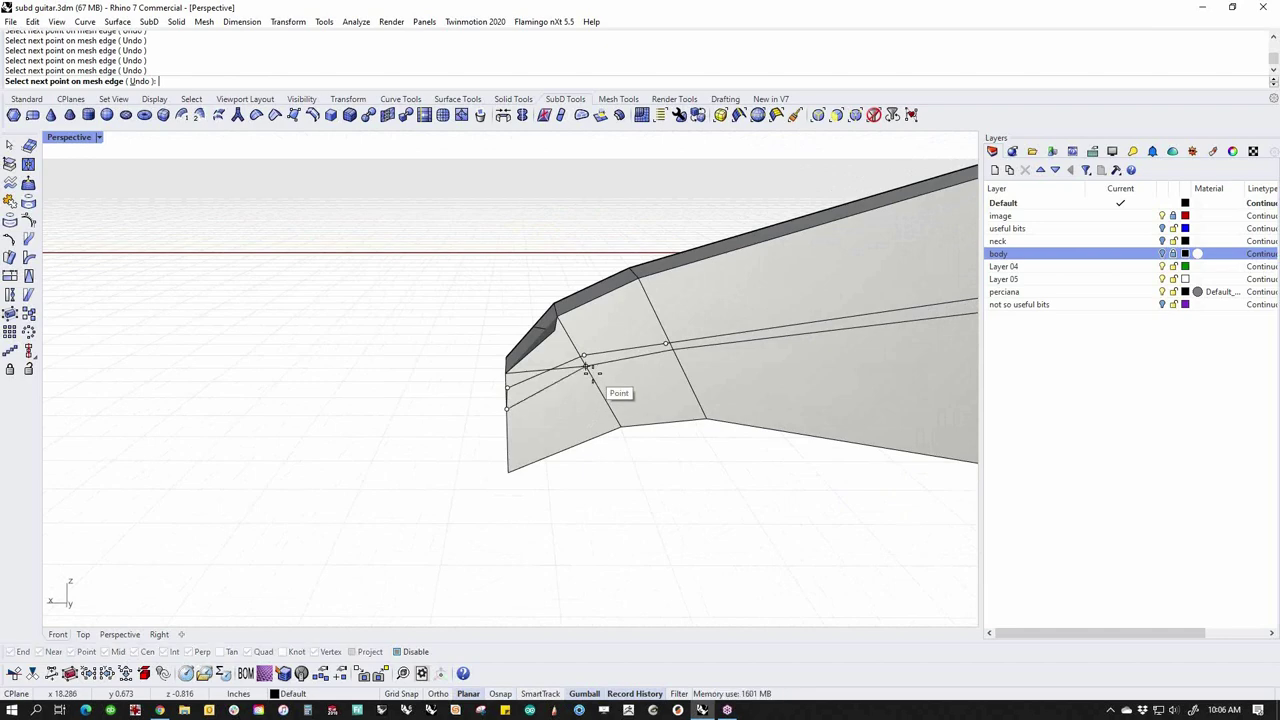
{"action": "right_click", "coordinate": [589, 369]}
Delete the redundant edge beside the centre edge at the headstock tip
{"action": "scroll", "coordinate": [531, 387], "scroll_direction": "up", "scroll_amount": 5}
{"action": "left_click", "coordinate": [550, 362], "text": "ctrl+shift"}
{"action": "key", "text": "Delete"}
Delete the undivided face at the heel's end so the end of the neck is open
{"action": "right_click_drag", "start_coordinate": [566, 354], "coordinate": [757, 394]}
{"action": "left_click", "coordinate": [756, 309], "text": "ctrl+shift"}
{"action": "key", "text": "Delete"}
{"action": "right_click_drag", "start_coordinate": [618, 365], "coordinate": [355, 410]}
{"action": "key", "text": "Delete"}
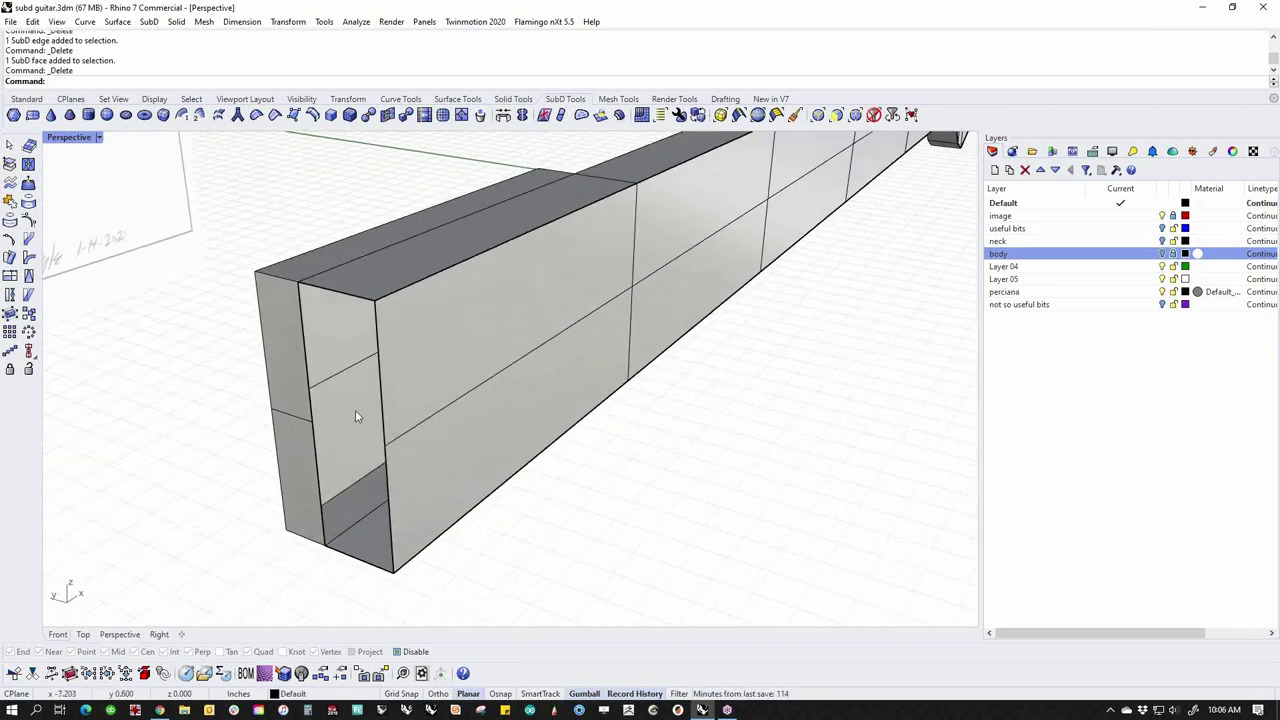
Bridge the two pairs of facing vertical edges across the heel's open end and check the neck in smooth display
{"action": "type", "text": "bridge"}
{"action": "key", "text": "Return"}
{"action": "left_click", "coordinate": [311, 389]}
{"action": "left_click", "coordinate": [317, 445]}
{"action": "key", "text": "Return"}
{"action": "left_click", "coordinate": [384, 455]}
{"action": "key", "text": "Return"}
{"action": "left_click", "coordinate": [385, 434]}
{"action": "left_click", "coordinate": [388, 460]}
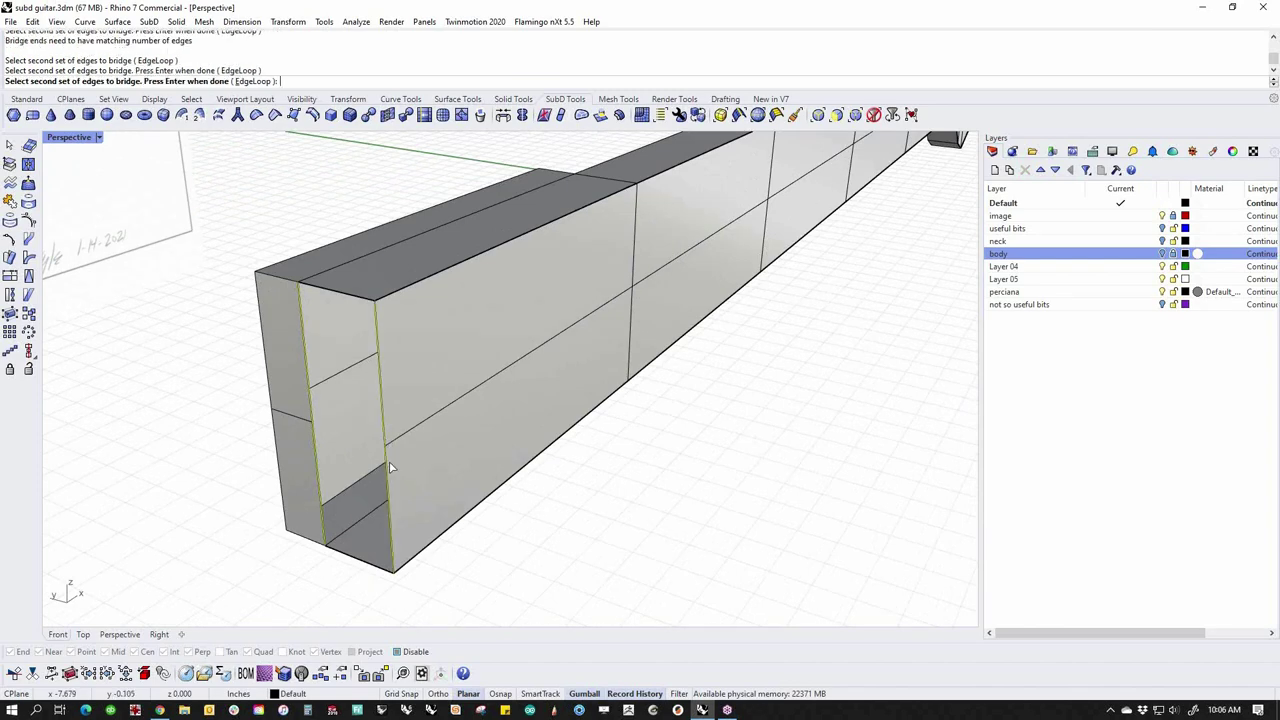
{"action": "key", "text": "Return"}
{"action": "key", "text": "Return"}
{"action": "scroll", "coordinate": [543, 505], "scroll_direction": "down", "scroll_amount": 5}
{"action": "right_click_drag", "start_coordinate": [543, 508], "coordinate": [608, 509]}
{"action": "key", "text": "Tab"}
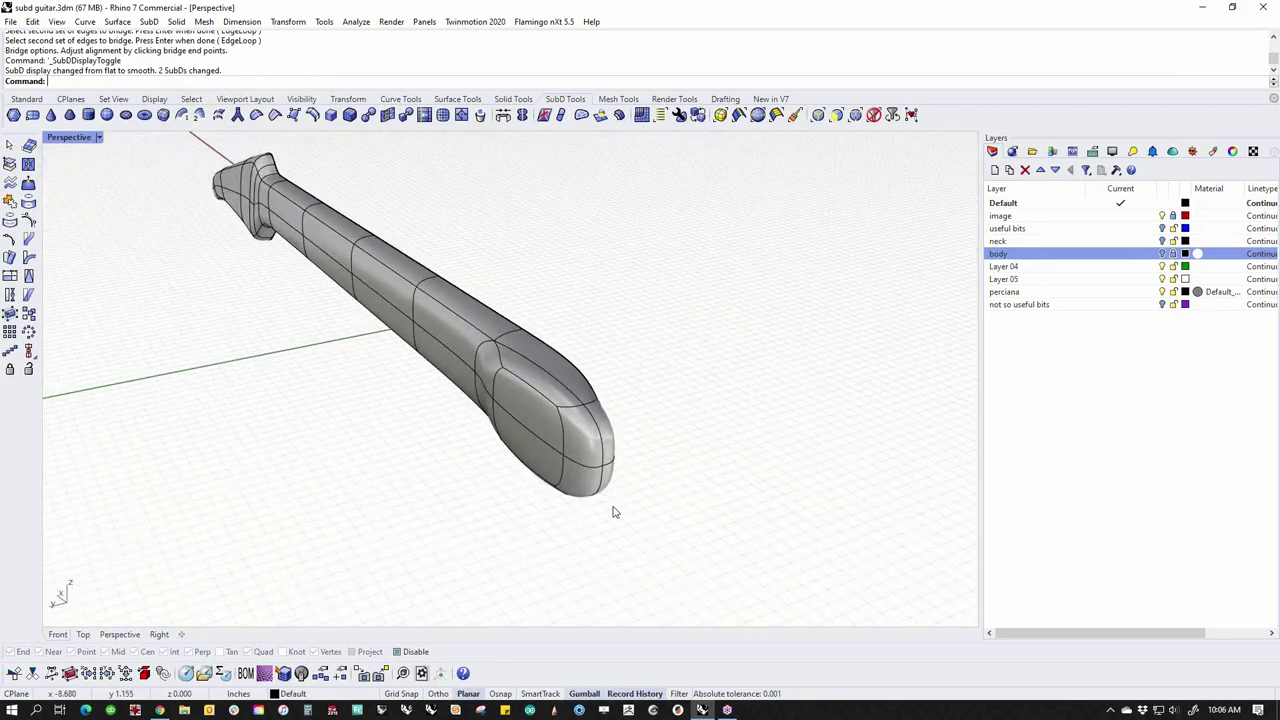
{"action": "key", "text": "Tab"}
{"action": "right_click_drag", "start_coordinate": [689, 497], "coordinate": [614, 274]}
{"action": "left_click_drag", "start_coordinate": [605, 250], "coordinate": [766, 577]}
{"action": "right_click_drag", "start_coordinate": [766, 577], "coordinate": [650, 388]}
{"action": "scroll", "coordinate": [650, 388], "scroll_direction": "up", "scroll_amount": 3}
{"action": "left_click", "coordinate": [617, 421], "text": "ctrl"}
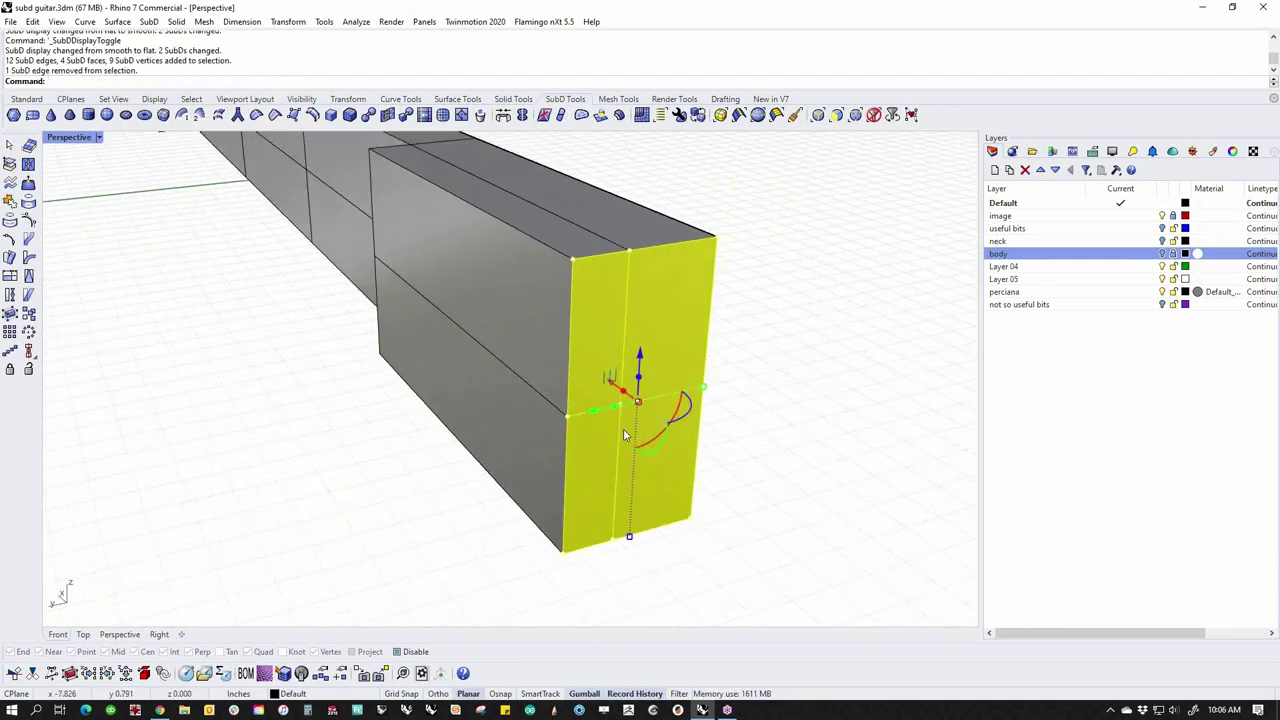
{"action": "key", "text": "Escape"}
Crease the perimeter edges of the heel's end and switch the SubD display to smooth
{"action": "double_click", "coordinate": [605, 258]}
{"action": "left_click", "coordinate": [574, 290], "text": "shift"}
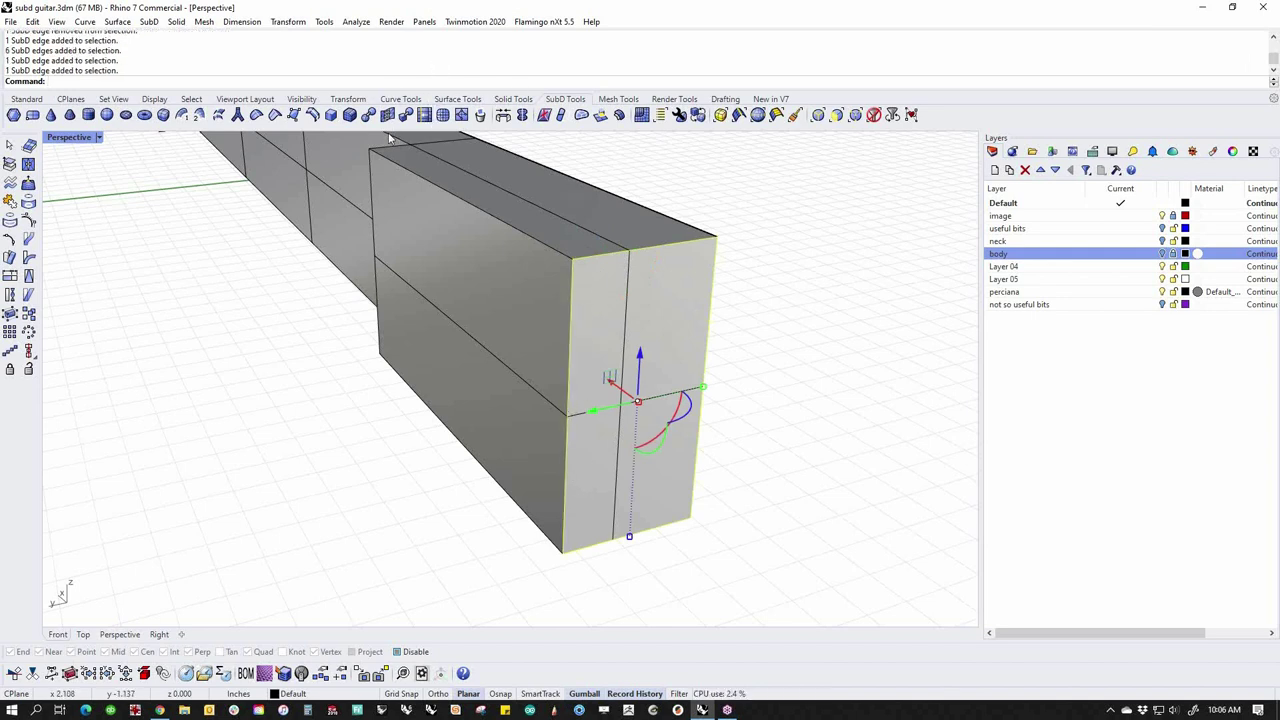
{"action": "left_click", "coordinate": [274, 114]}
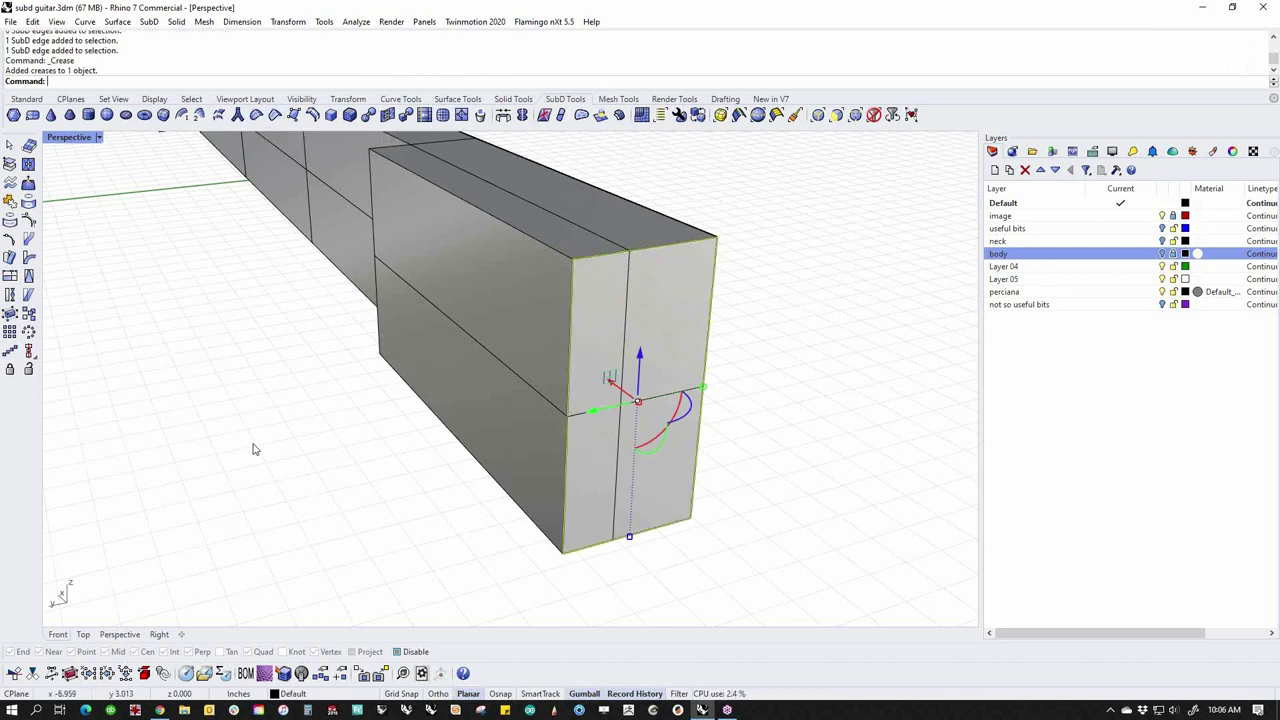
{"action": "key", "text": "Tab"}
{"action": "right_click_drag", "start_coordinate": [329, 480], "coordinate": [505, 432]}
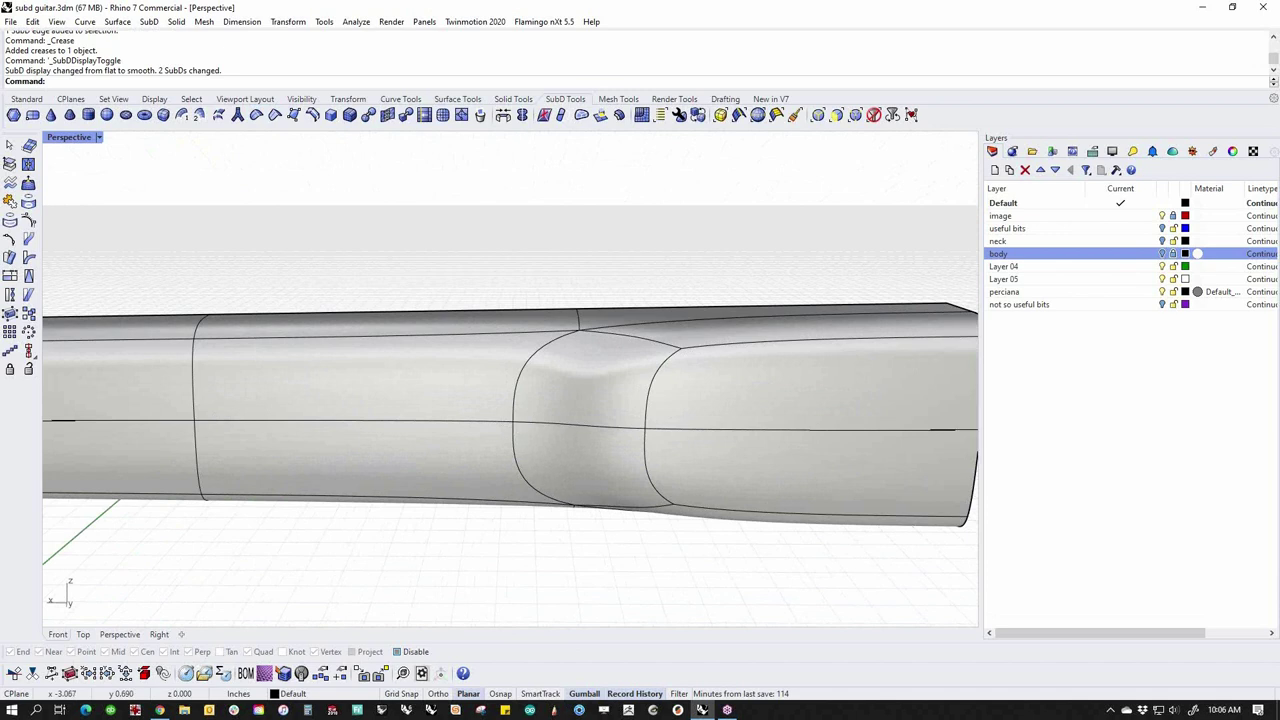
Move the back centre vertex at the start of the heel transition toward the headstock and the next centre vertex toward the heel's end
{"action": "left_click", "coordinate": [513, 424]}
{"action": "left_click_drag", "start_coordinate": [464, 427], "coordinate": [406, 424]}
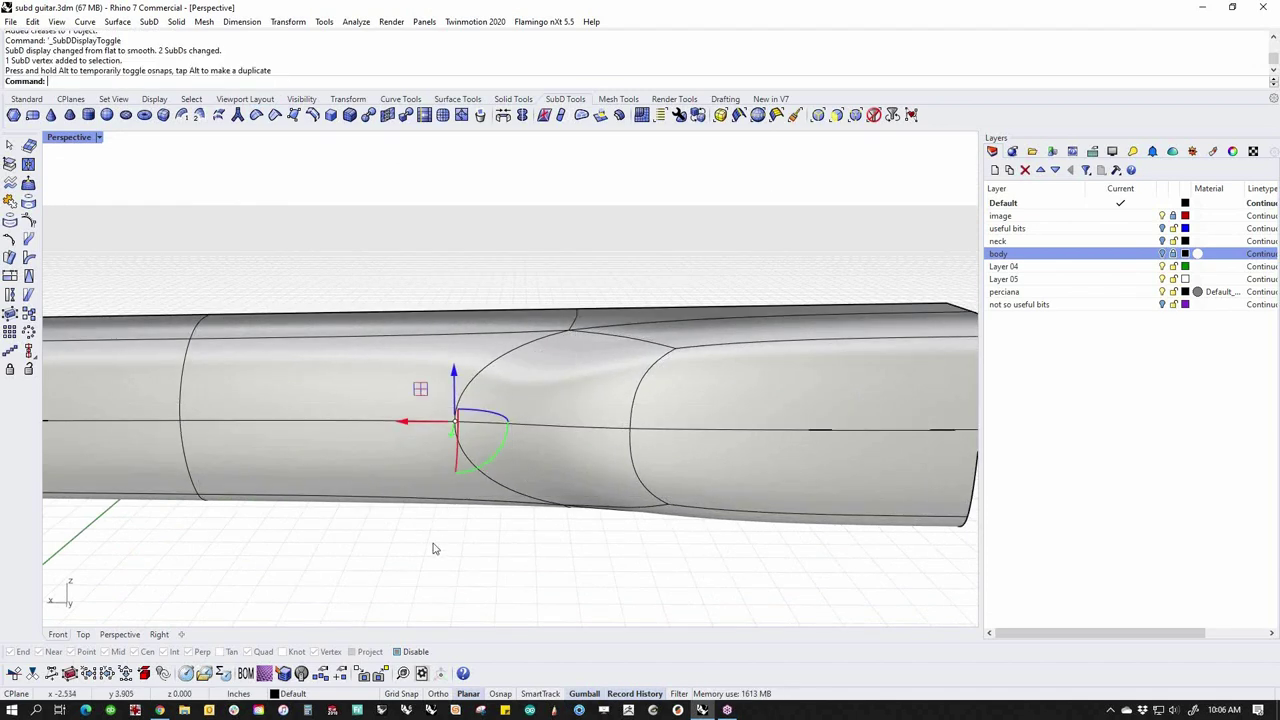
{"action": "left_click", "coordinate": [634, 433]}
{"action": "left_click_drag", "start_coordinate": [584, 432], "coordinate": [614, 432]}
{"action": "key", "text": "Escape"}
Select the long edge loop along one back corner of the neck and move it toward the flat front
{"action": "right_click_drag", "start_coordinate": [604, 407], "coordinate": [576, 410]}
{"action": "left_click", "coordinate": [586, 418]}
{"action": "left_click", "coordinate": [554, 362], "text": "ctrl+shift"}
{"action": "left_click", "coordinate": [491, 280], "text": "ctrl+shift"}
{"action": "left_click", "coordinate": [460, 243], "text": "ctrl+shift"}
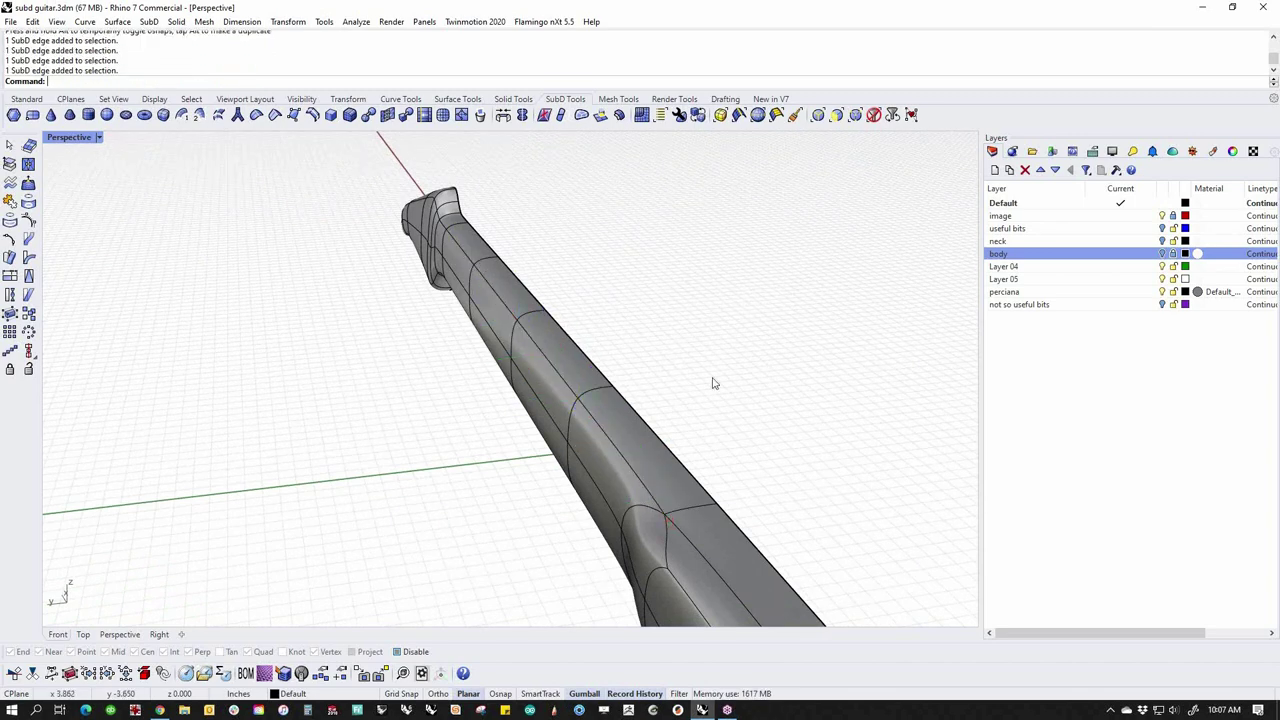
{"action": "double_click", "coordinate": [628, 463], "text": "ctrl+shift"}
{"action": "mouse_move", "coordinate": [425, 300]}
{"action": "left_mouse_down"}
{"action": "mouse_move", "coordinate": [408, 289]}
{"action": "mouse_move", "coordinate": [477, 315]}
{"action": "left_mouse_up"}
{"action": "right_click_drag", "start_coordinate": [378, 378], "coordinate": [808, 373]}
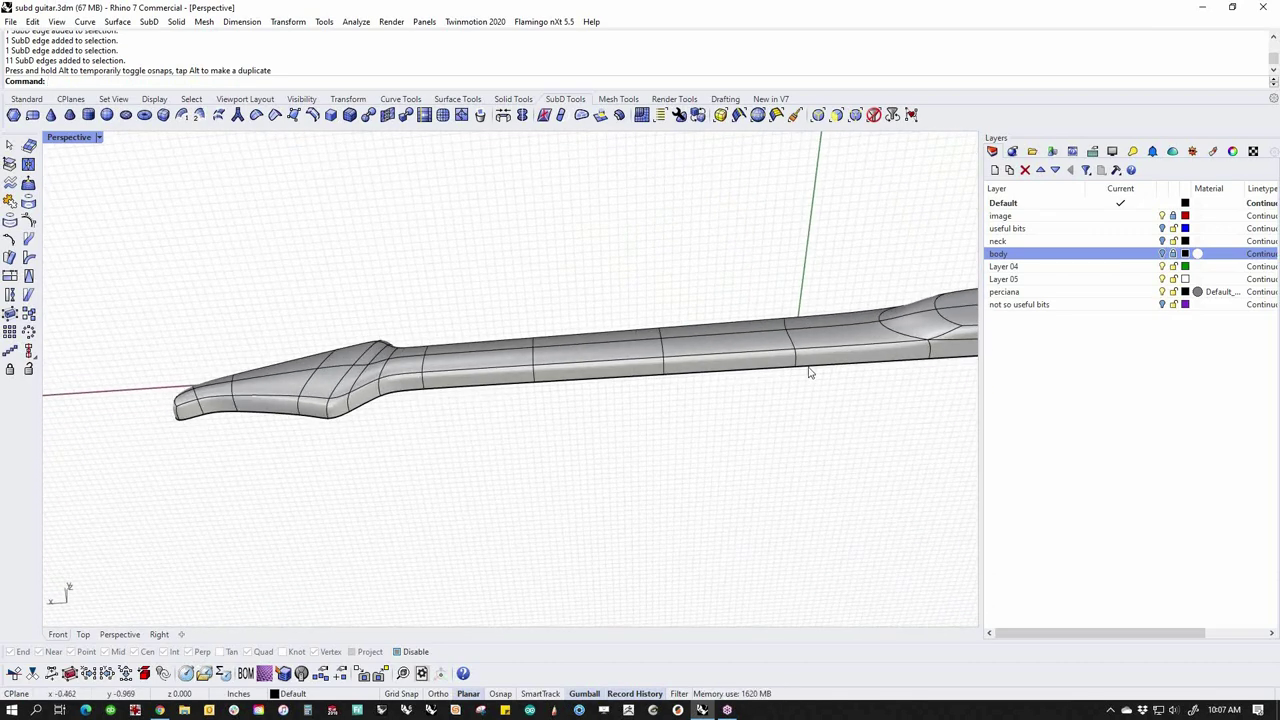
Move the matching edge loop on the neck's opposite back corner toward the flat front
{"action": "double_click", "coordinate": [843, 347]}
{"action": "right_click_drag", "start_coordinate": [775, 414], "coordinate": [820, 420]}
{"action": "scroll", "coordinate": [530, 383], "scroll_direction": "up", "scroll_amount": 6}
{"action": "right_click_drag", "start_coordinate": [530, 383], "coordinate": [649, 430]}
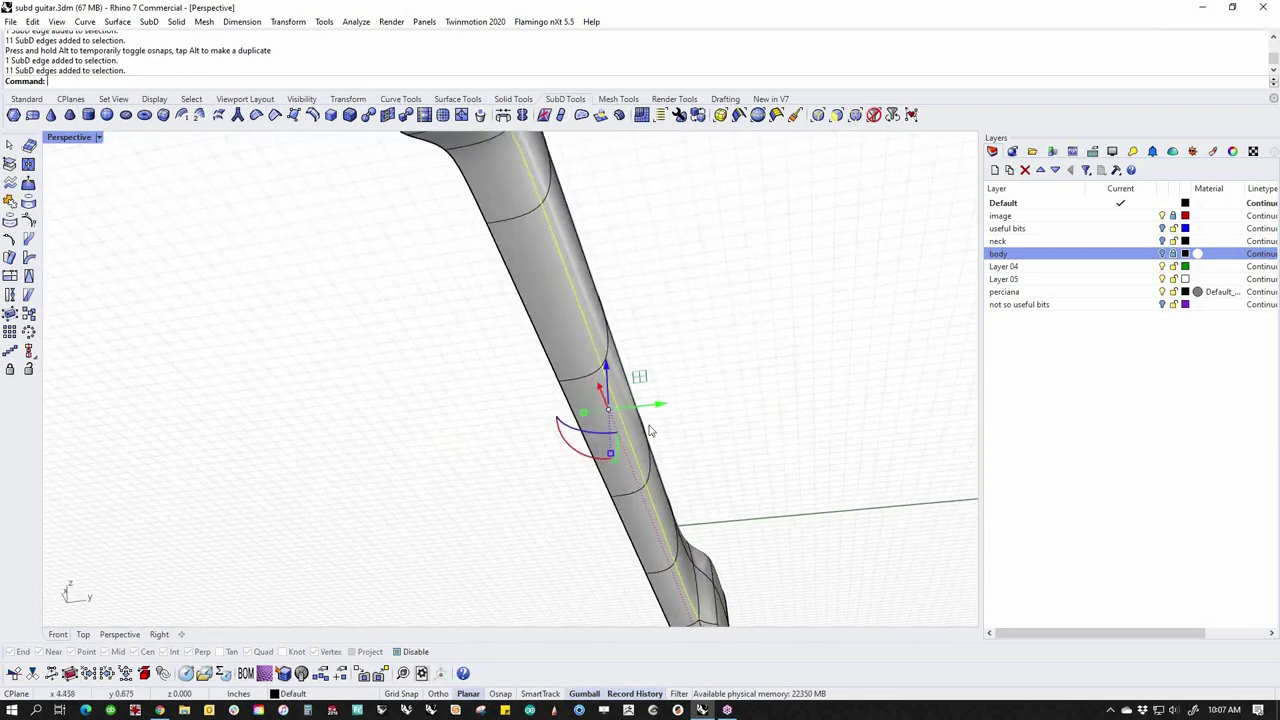
{"action": "mouse_move", "coordinate": [652, 402]}
{"action": "left_mouse_down"}
{"action": "mouse_move", "coordinate": [628, 401]}
{"action": "mouse_move", "coordinate": [637, 408]}
{"action": "left_mouse_up"}
{"action": "left_click", "coordinate": [406, 437]}
{"action": "right_click_drag", "start_coordinate": [406, 437], "coordinate": [604, 494]}
{"action": "scroll", "coordinate": [604, 494], "scroll_direction": "up", "scroll_amount": 5}
{"action": "double_click", "coordinate": [588, 452]}
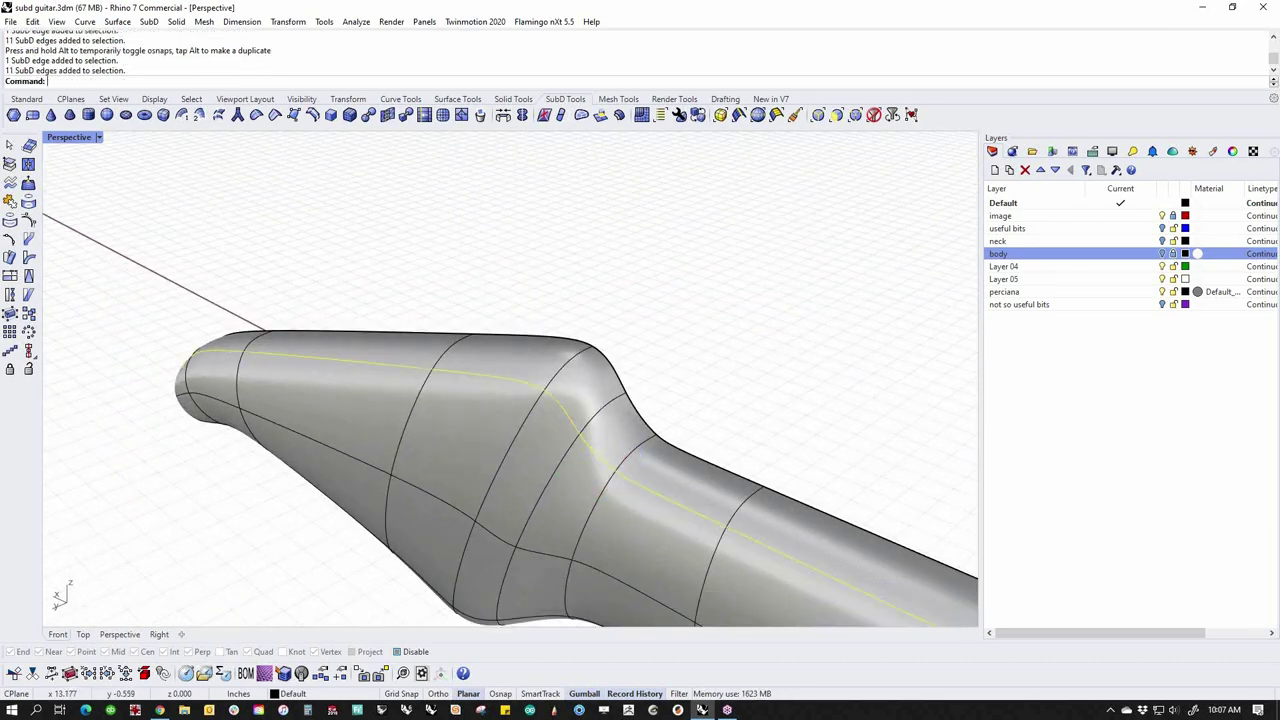
{"action": "left_click", "coordinate": [601, 462]}
{"action": "right_click_drag", "start_coordinate": [598, 468], "coordinate": [616, 397]}
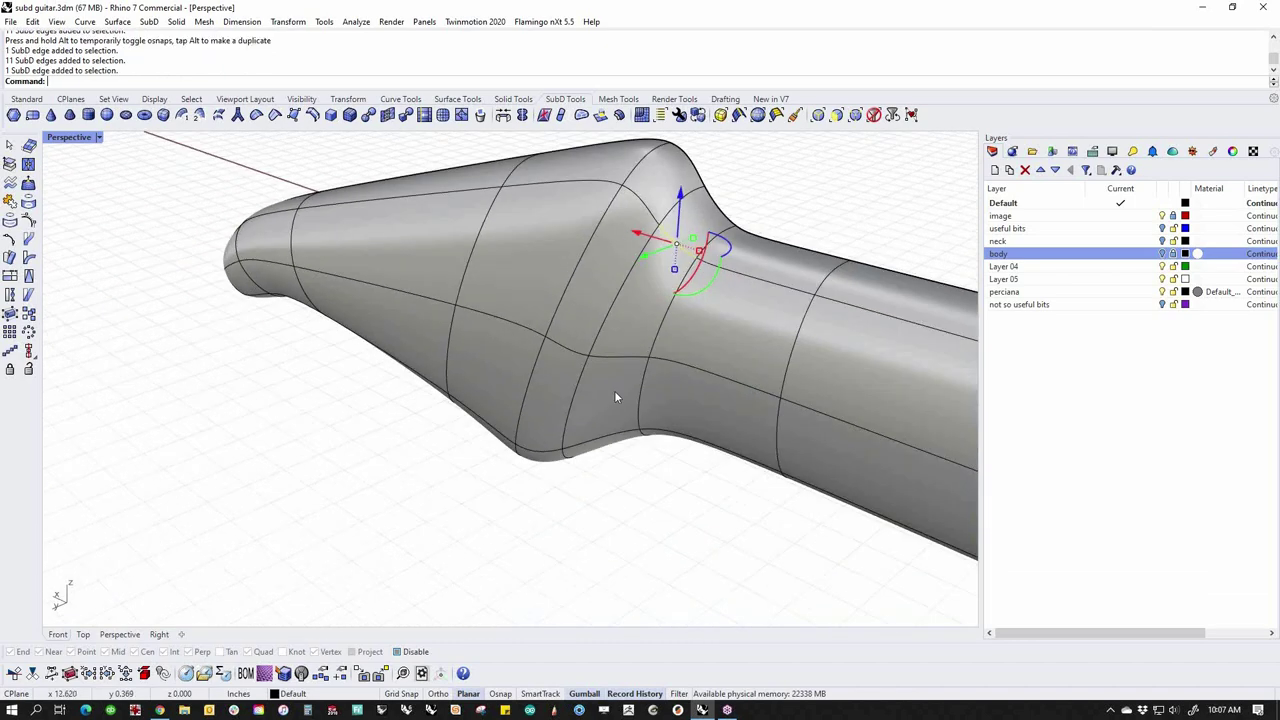
{"action": "left_click", "coordinate": [590, 443], "text": "shift"}
{"action": "left_click", "coordinate": [544, 446], "text": "shift"}
{"action": "double_click", "coordinate": [542, 450], "text": "shift"}
{"action": "left_click", "coordinate": [489, 501]}
{"action": "double_click", "coordinate": [586, 451]}
Crease the outline edges around the headstock's back, including the tip, up to where both sides meet the neck
{"action": "left_click", "coordinate": [598, 432]}
{"action": "right_click_drag", "start_coordinate": [598, 432], "coordinate": [527, 457]}
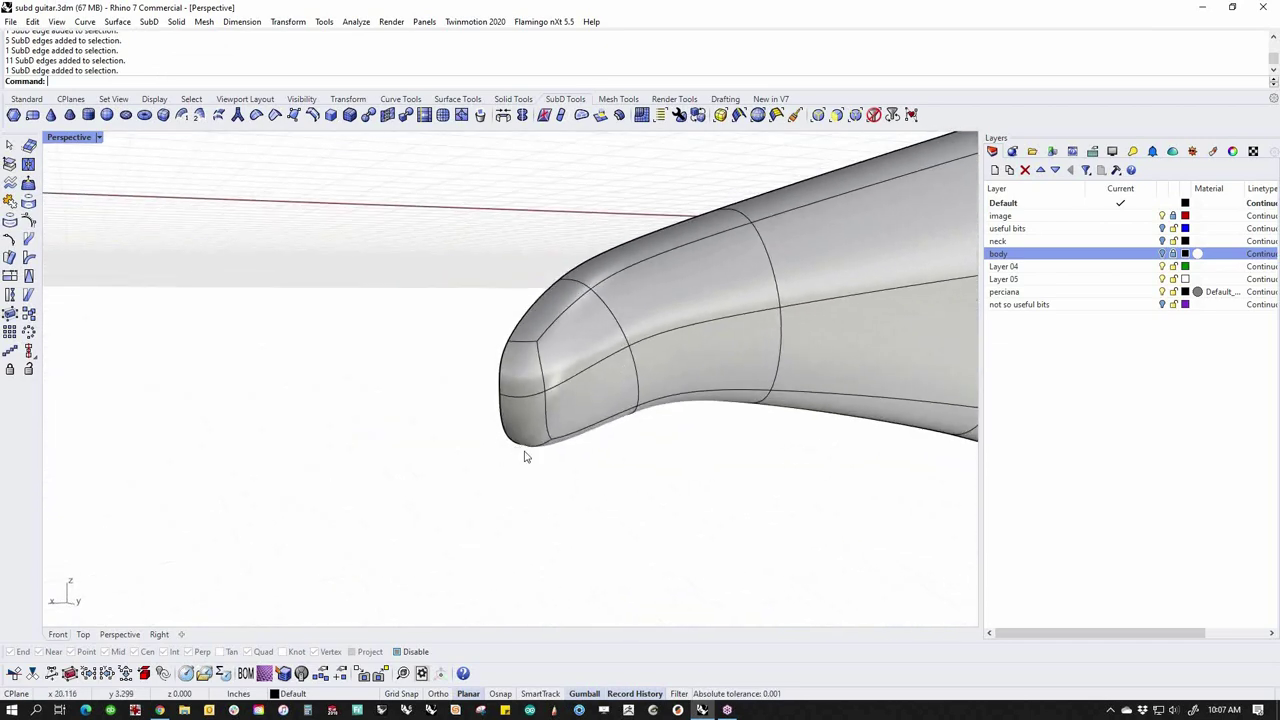
{"action": "left_click", "coordinate": [596, 421]}
{"action": "double_click", "coordinate": [601, 398]}
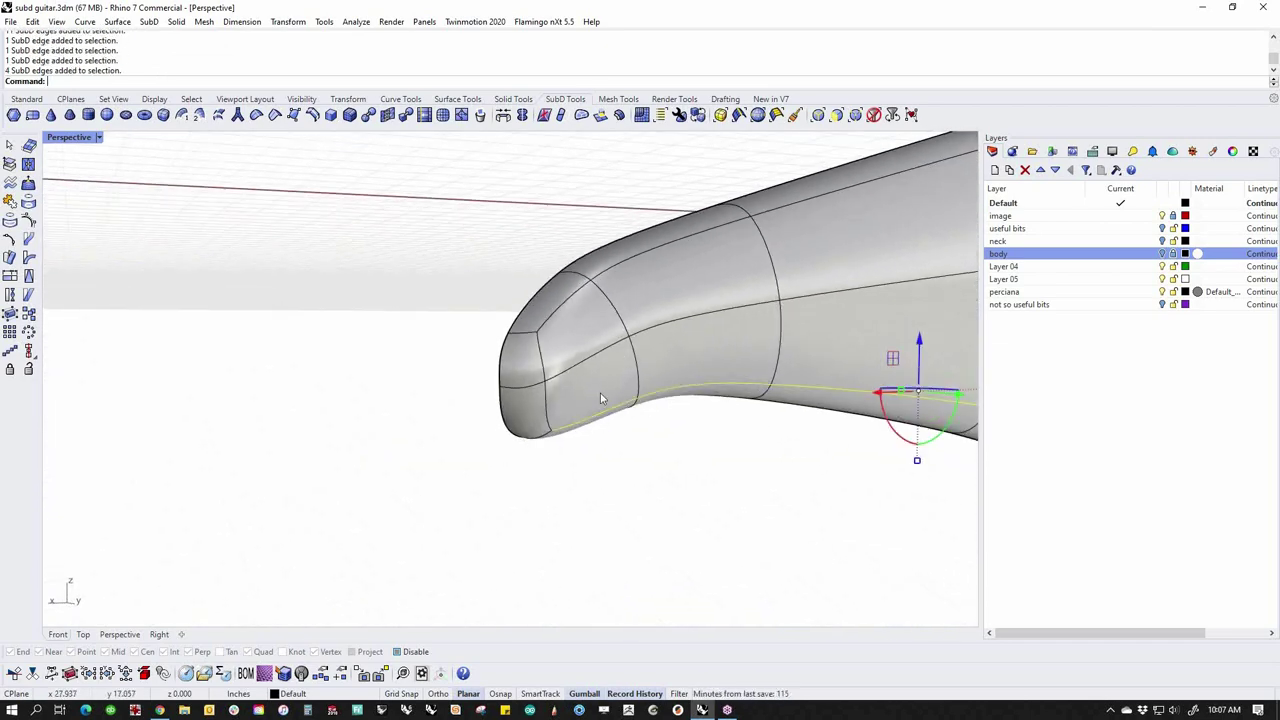
{"action": "left_click", "coordinate": [546, 405], "text": "shift"}
{"action": "left_click", "coordinate": [549, 320], "text": "shift"}
{"action": "right_click_drag", "start_coordinate": [668, 282], "coordinate": [518, 418]}
{"action": "scroll", "coordinate": [666, 347], "scroll_direction": "up", "scroll_amount": 2}
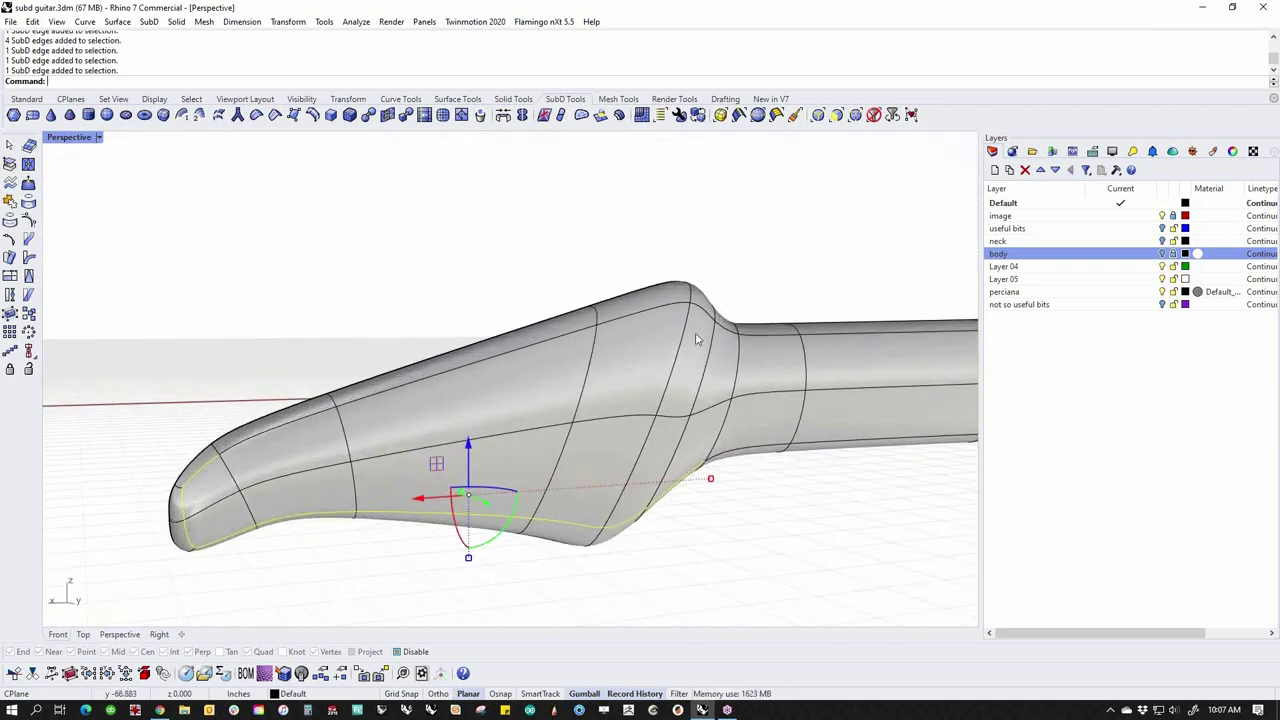
{"action": "double_click", "coordinate": [718, 322], "text": "shift"}
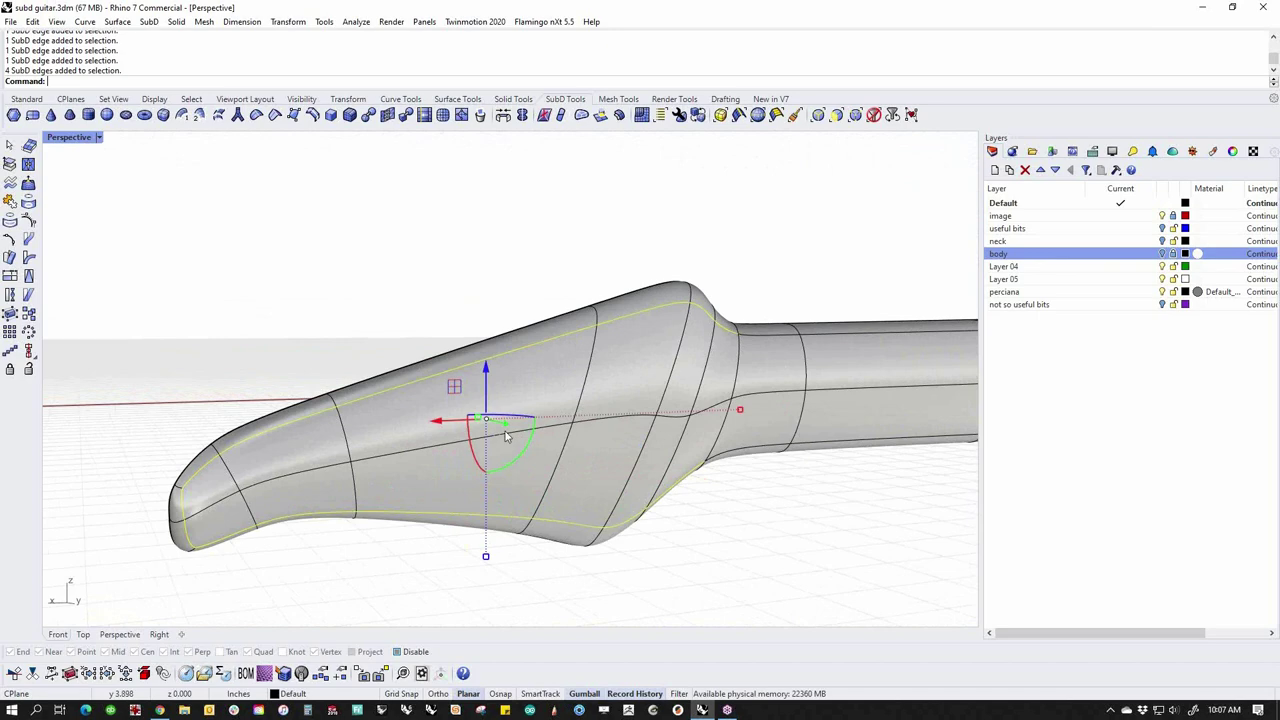
{"action": "left_click", "coordinate": [275, 116]}
{"action": "left_click", "coordinate": [735, 539]}
Bevel the creased outline edges of the headstock's back by a narrow width with 2 segments, absolute offset, straightness 0 and creases kept
{"action": "scroll", "coordinate": [540, 383], "scroll_direction": "down", "scroll_amount": 3}
{"action": "right_click_drag", "start_coordinate": [543, 383], "coordinate": [529, 532]}
{"action": "scroll", "coordinate": [508, 486], "scroll_direction": "up", "scroll_amount": 8}
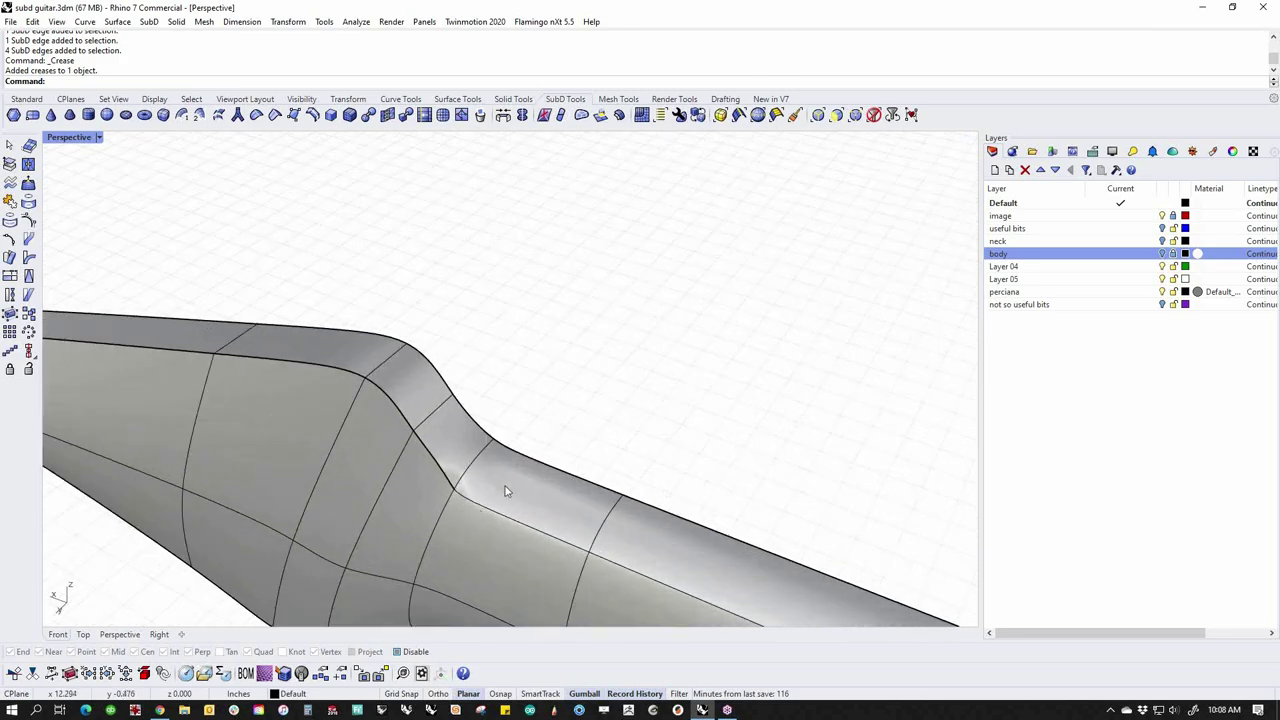
{"action": "right_click_drag", "start_coordinate": [529, 420], "coordinate": [620, 391]}
{"action": "scroll", "coordinate": [637, 385], "scroll_direction": "up", "scroll_amount": 3}
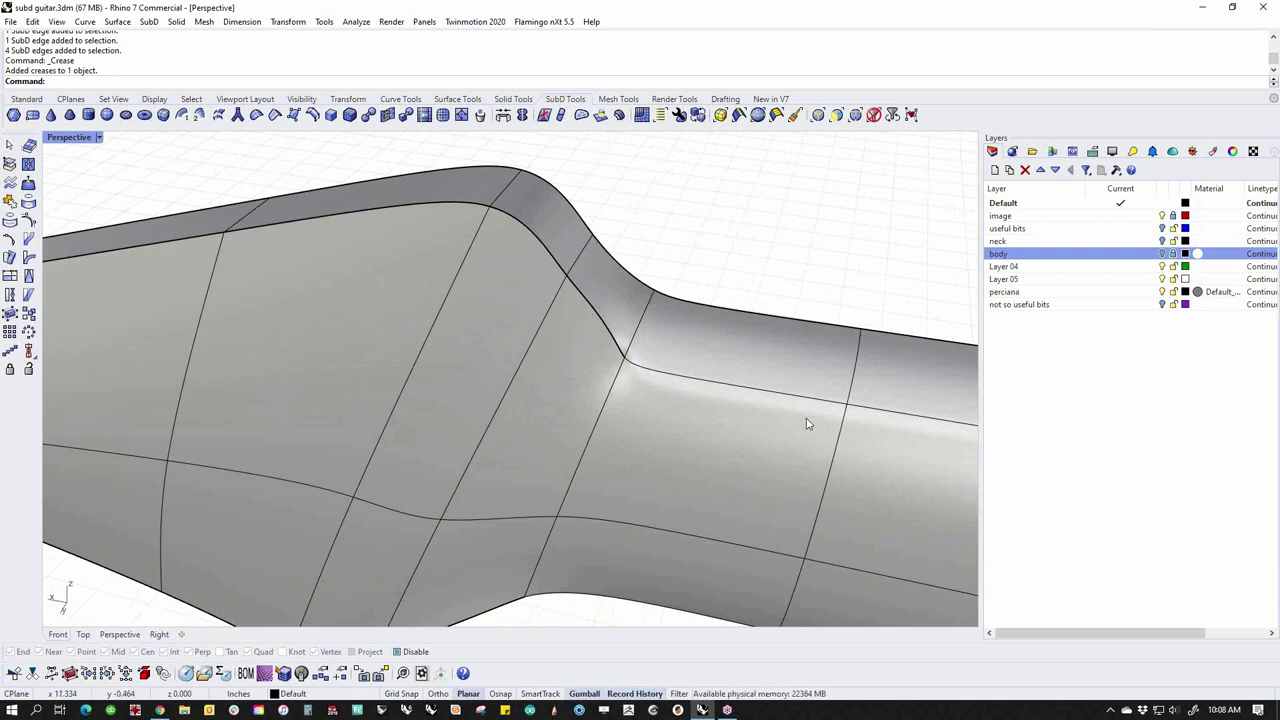
{"action": "double_click", "coordinate": [572, 273]}
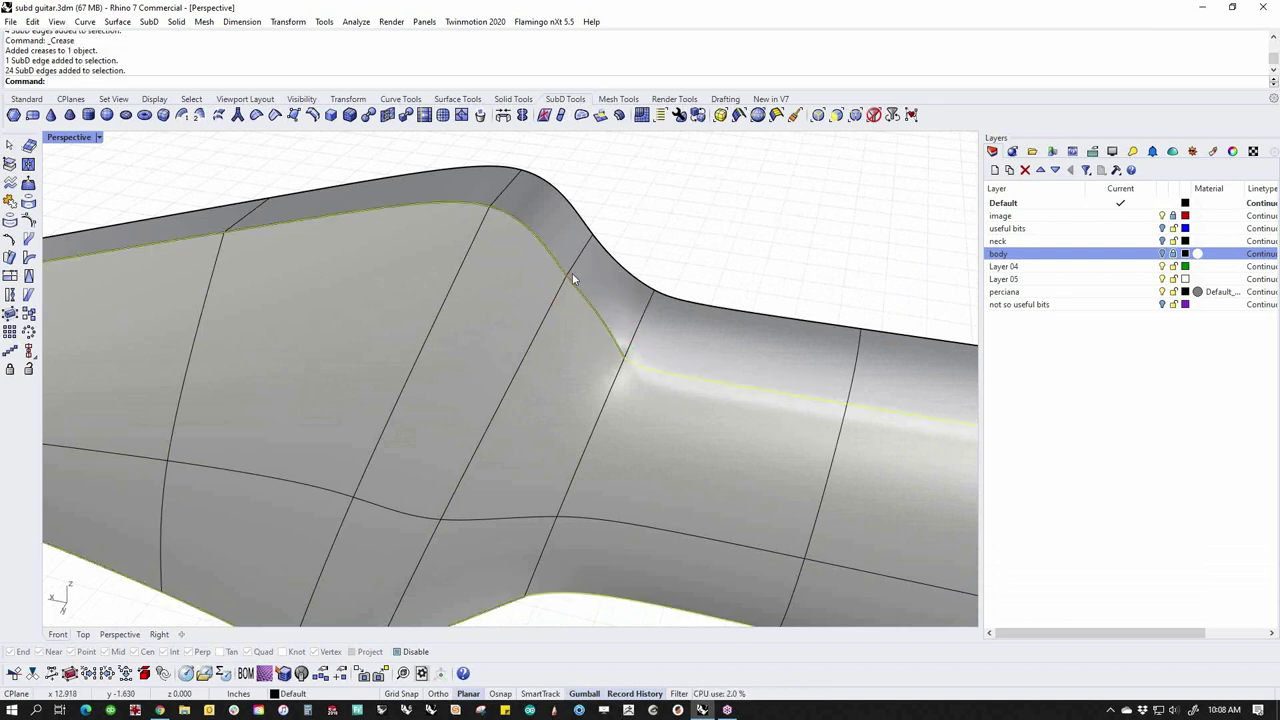
{"action": "left_click", "coordinate": [597, 342]}
{"action": "scroll", "coordinate": [576, 422], "scroll_direction": "down", "scroll_amount": 2}
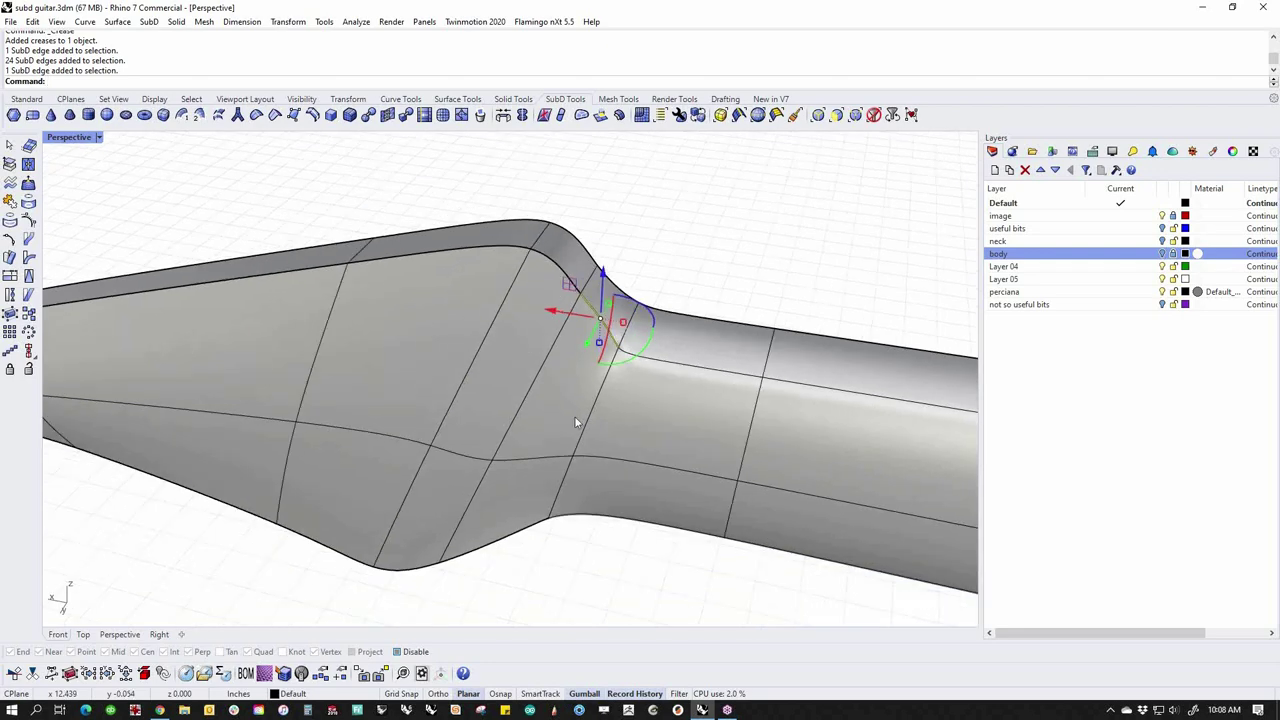
{"action": "left_click", "coordinate": [525, 530], "text": "ctrl+shift"}
{"action": "double_click", "coordinate": [405, 570], "text": "ctrl+shift"}
{"action": "scroll", "coordinate": [467, 457], "scroll_direction": "down", "scroll_amount": 4}
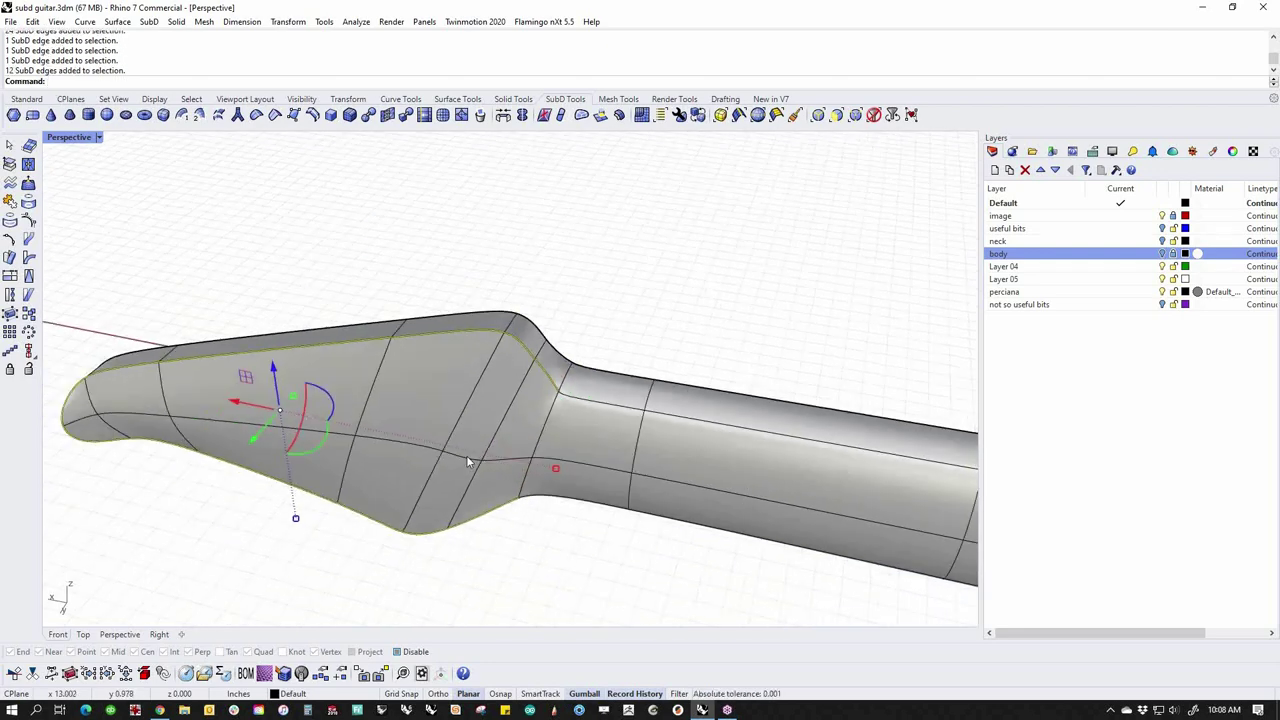
{"action": "right_click_drag", "start_coordinate": [346, 240], "coordinate": [400, 232], "text": "shift"}
{"action": "left_click", "coordinate": [350, 115]}
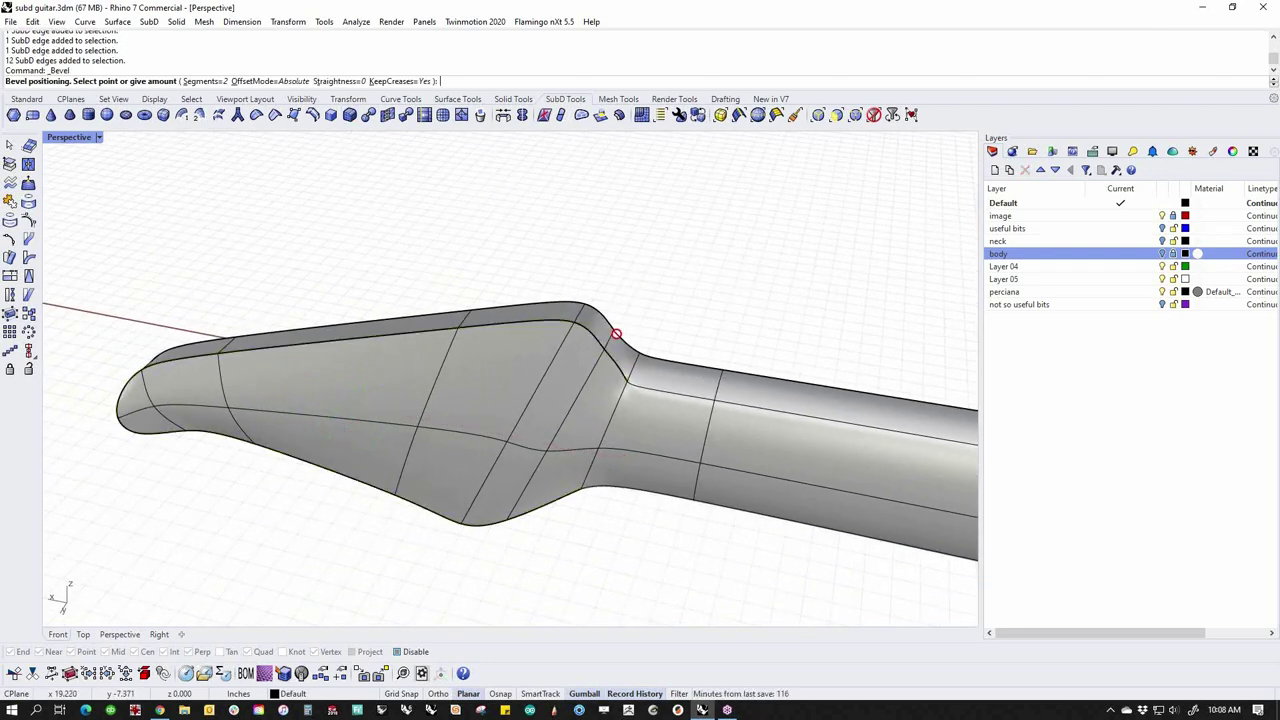
{"action": "scroll", "coordinate": [615, 340], "scroll_direction": "up", "scroll_amount": 5}
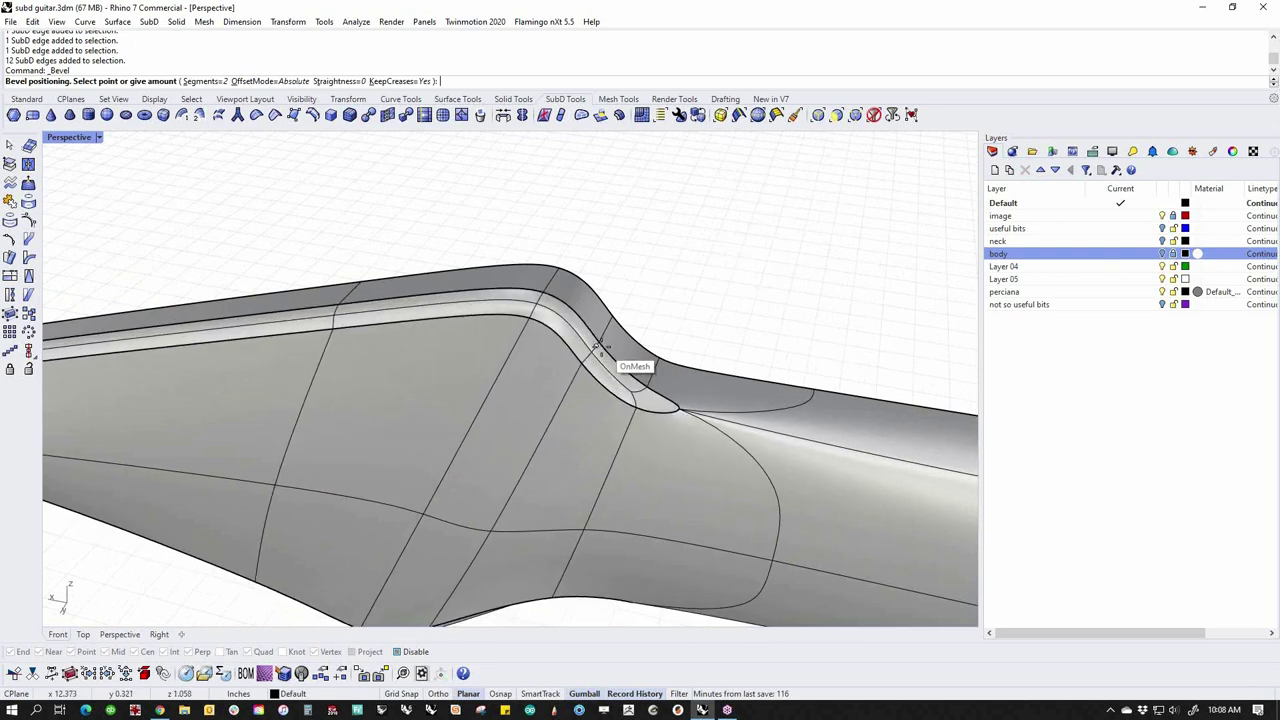
{"action": "left_click", "coordinate": [620, 350]}
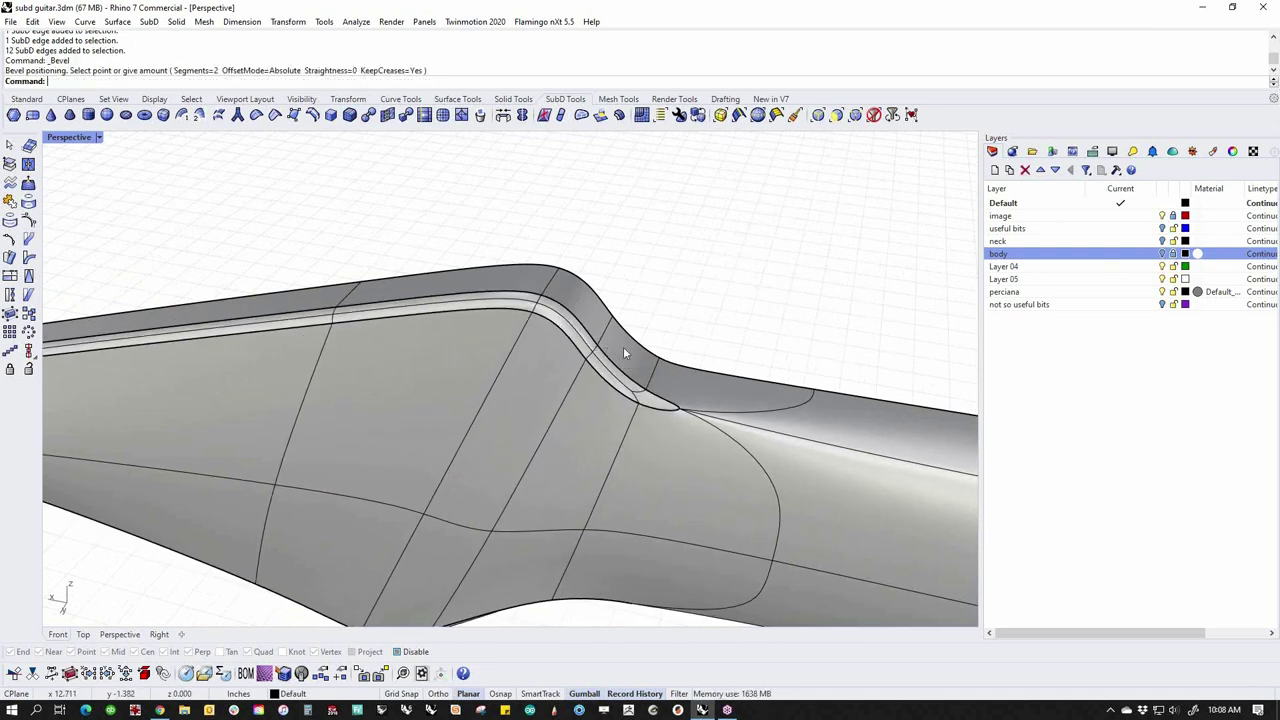
Remove the creases from both border loops of the headstock bevel and check the junction with the neck in smooth display
{"action": "key", "text": "Tab"}
{"action": "right_click_drag", "start_coordinate": [696, 394], "coordinate": [620, 382], "text": "shift"}
{"action": "left_click", "coordinate": [498, 443], "text": "ctrl+shift"}
{"action": "double_click", "coordinate": [479, 446], "text": "ctrl+shift"}
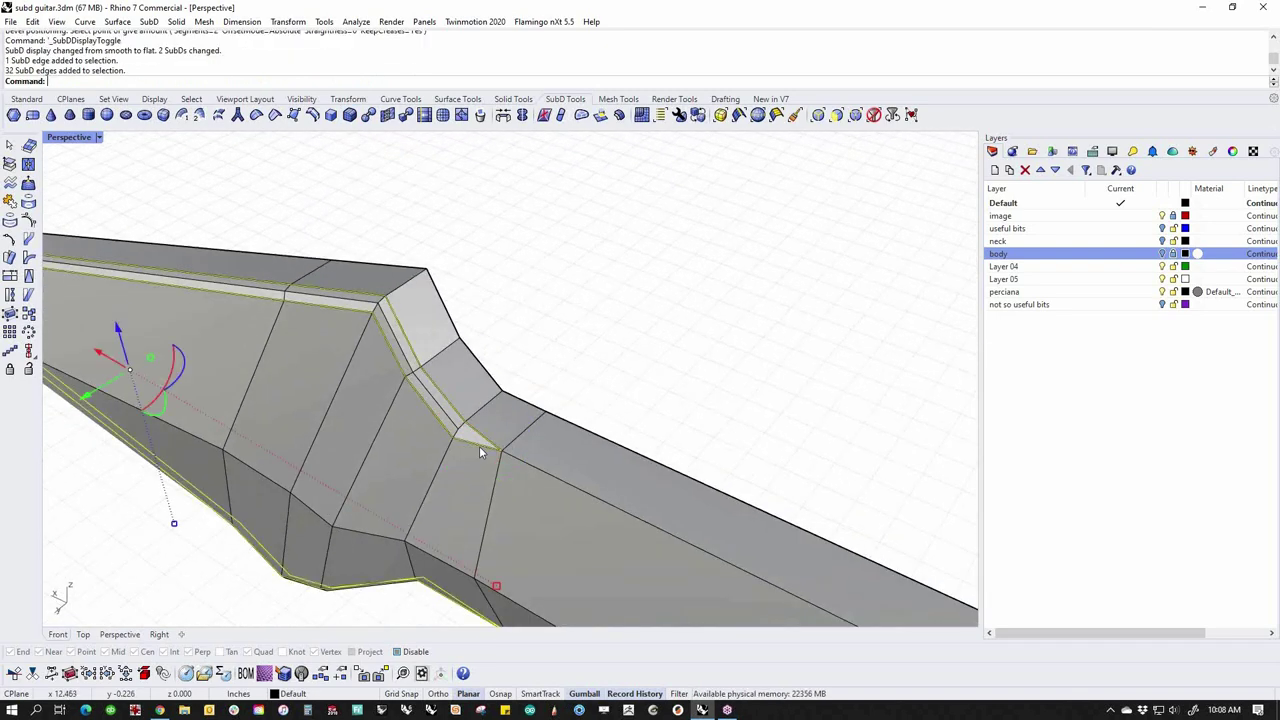
{"action": "left_click", "coordinate": [269, 118]}
{"action": "key", "text": "Tab"}
{"action": "mouse_move", "coordinate": [589, 345]}
{"action": "right_mouse_down"}
{"action": "mouse_move", "coordinate": [634, 337]}
{"action": "mouse_move", "coordinate": [663, 366]}
{"action": "mouse_move", "coordinate": [663, 419]}
{"action": "mouse_move", "coordinate": [564, 347]}
{"action": "right_mouse_up"}
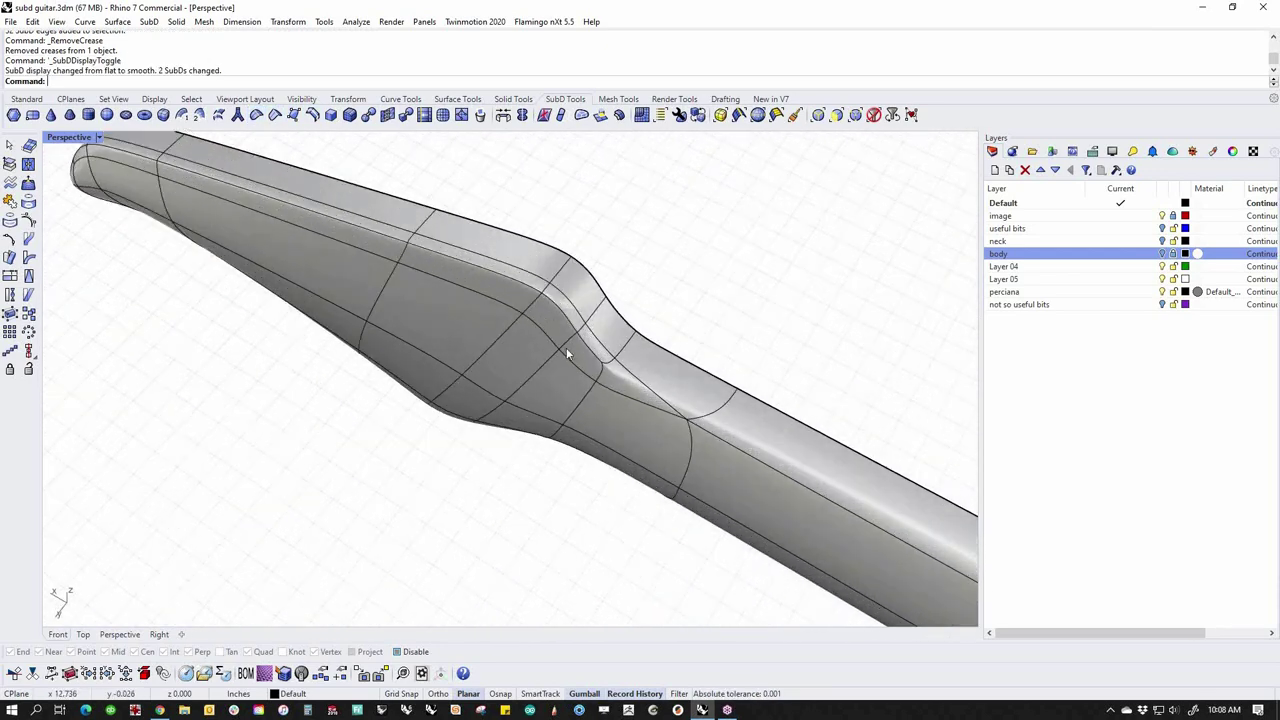
{"action": "scroll", "coordinate": [594, 350], "scroll_direction": "up", "scroll_amount": 5}
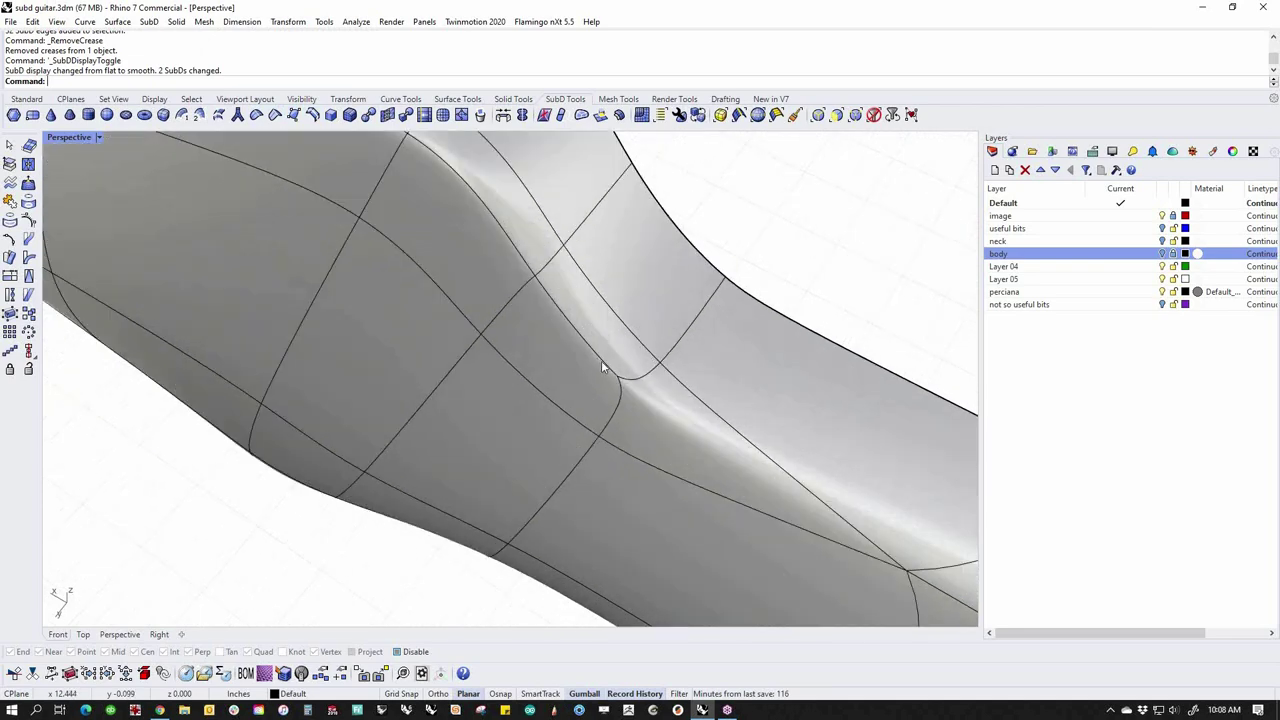
Delete the short bevel edge at the headstock-neck junction and its matching edge on the opposite side
{"action": "left_click", "coordinate": [601, 361]}
{"action": "key", "text": "Delete"}
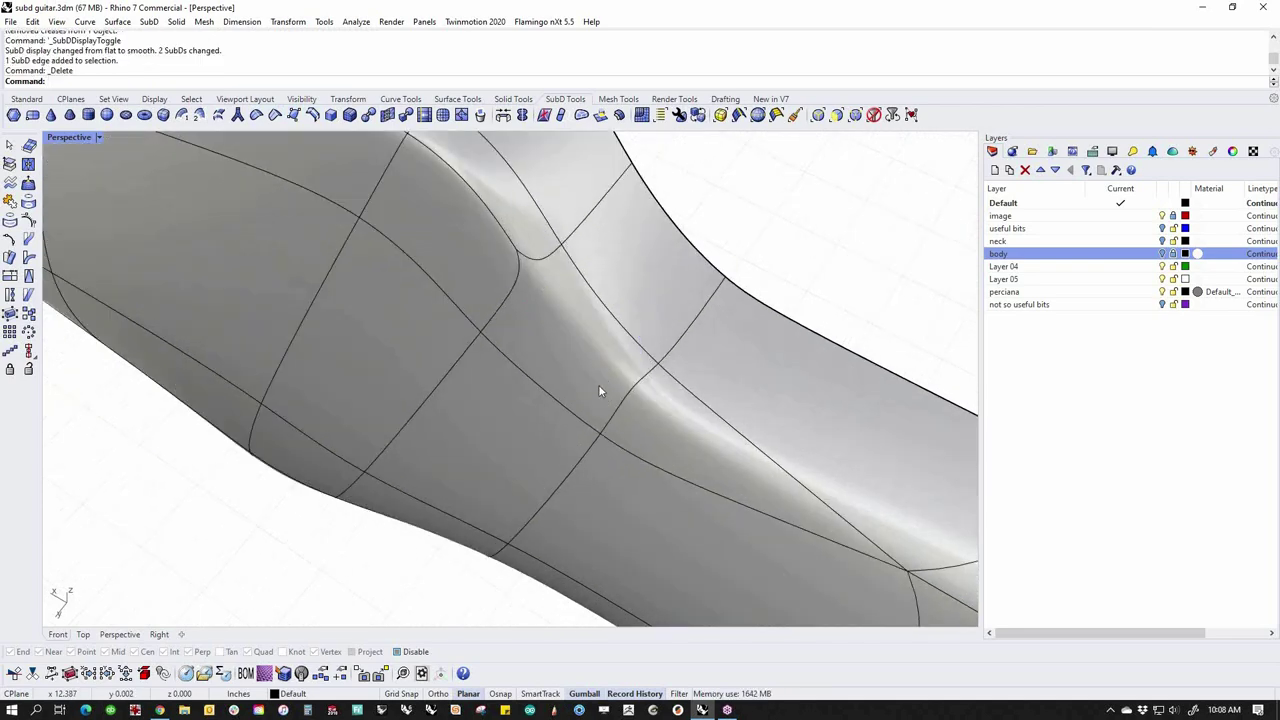
{"action": "scroll", "coordinate": [600, 399], "scroll_direction": "down", "scroll_amount": 4}
{"action": "right_click_drag", "start_coordinate": [640, 421], "coordinate": [535, 233]}
{"action": "left_click", "coordinate": [523, 233]}
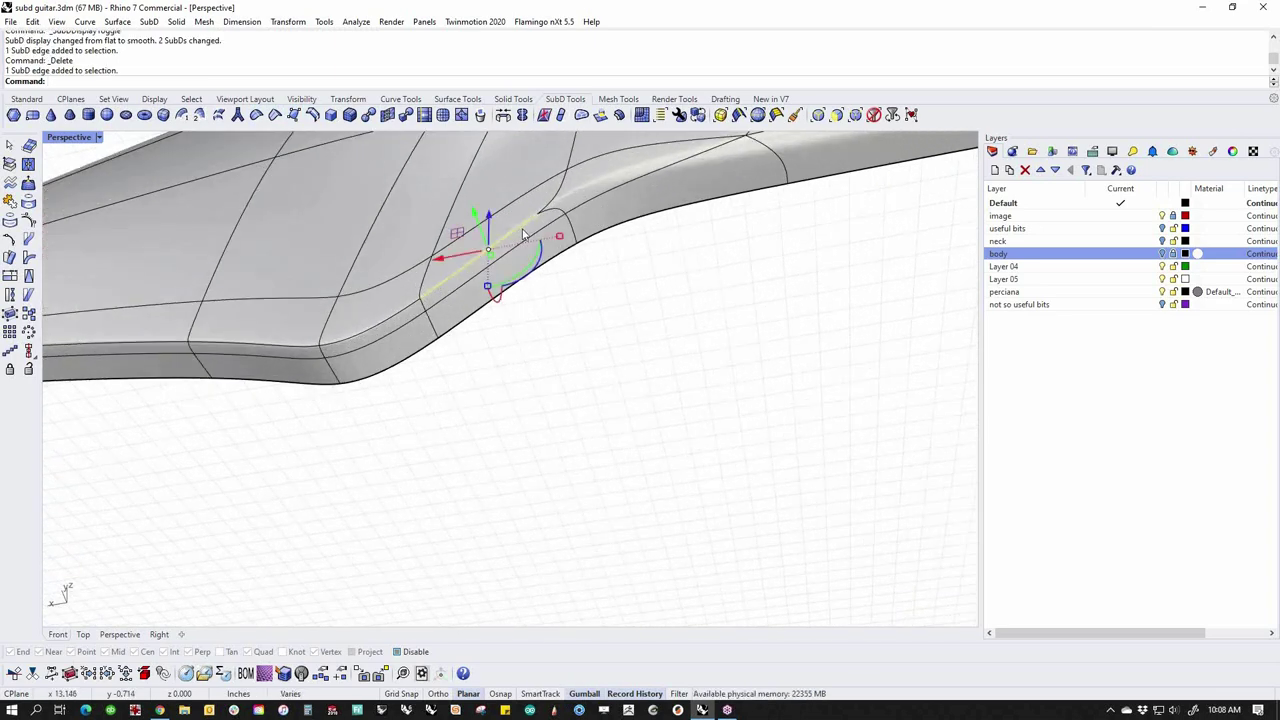
{"action": "key", "text": "Delete"}
{"action": "right_click_drag", "start_coordinate": [563, 229], "coordinate": [582, 364]}
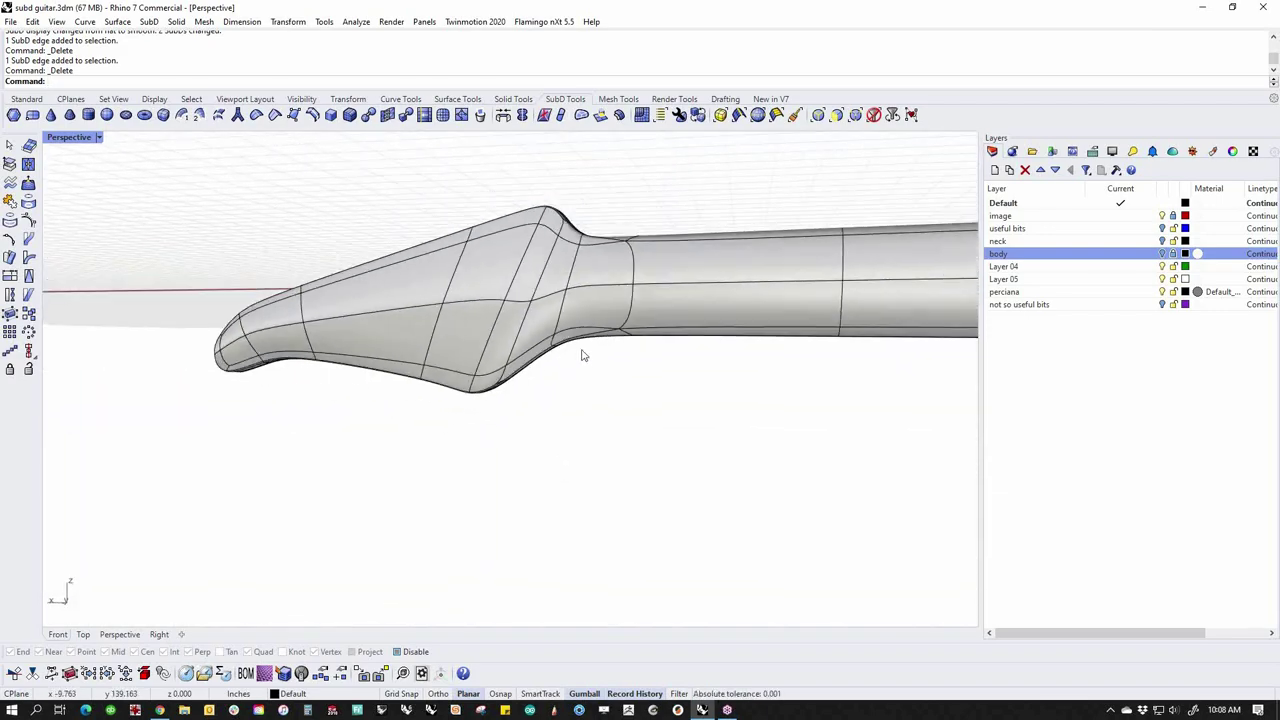
Rotate the headstock about 11.4° backward in the top view, around the point where its front meets the neck
{"action": "right_click_drag", "start_coordinate": [524, 312], "coordinate": [435, 388]}
{"action": "key", "text": "Tab"}
{"action": "left_click_drag", "start_coordinate": [407, 358], "coordinate": [445, 496]}
{"action": "key", "text": "Escape"}
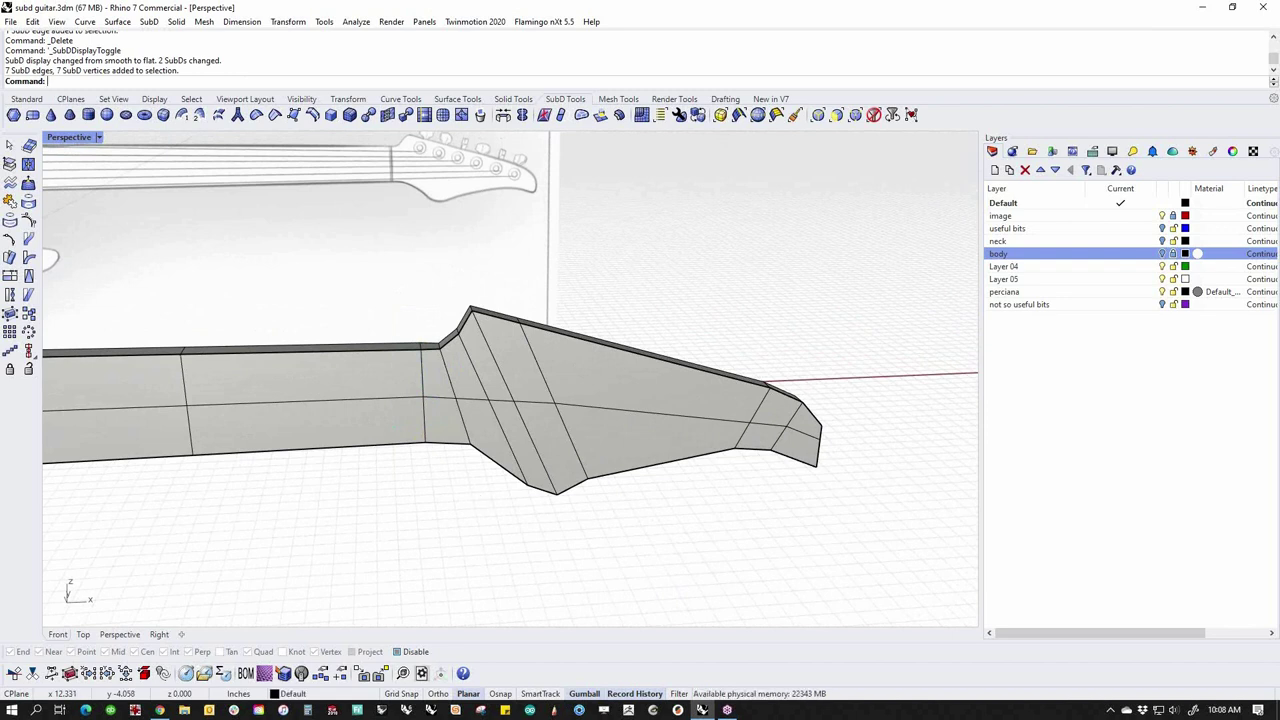
{"action": "type", "text": "Top"}
{"action": "key", "text": "Return"}
{"action": "left_click_drag", "start_coordinate": [408, 314], "coordinate": [953, 472]}
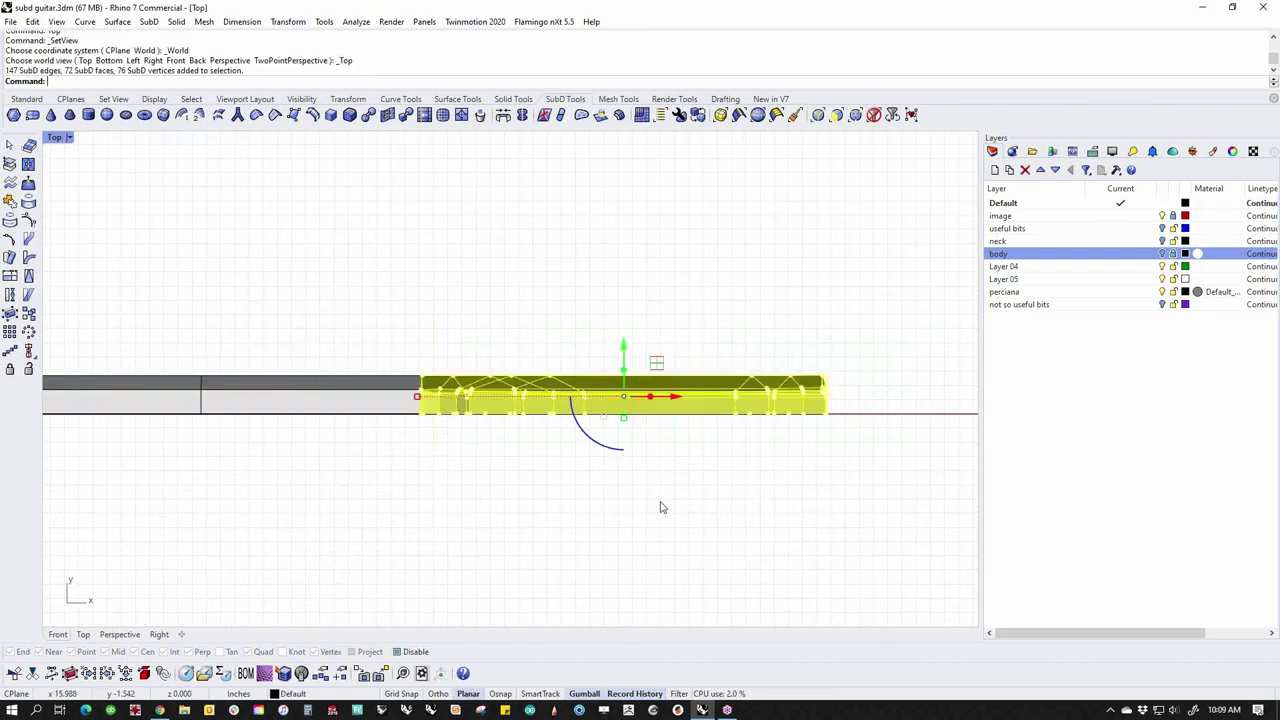
{"action": "key", "text": "Return"}
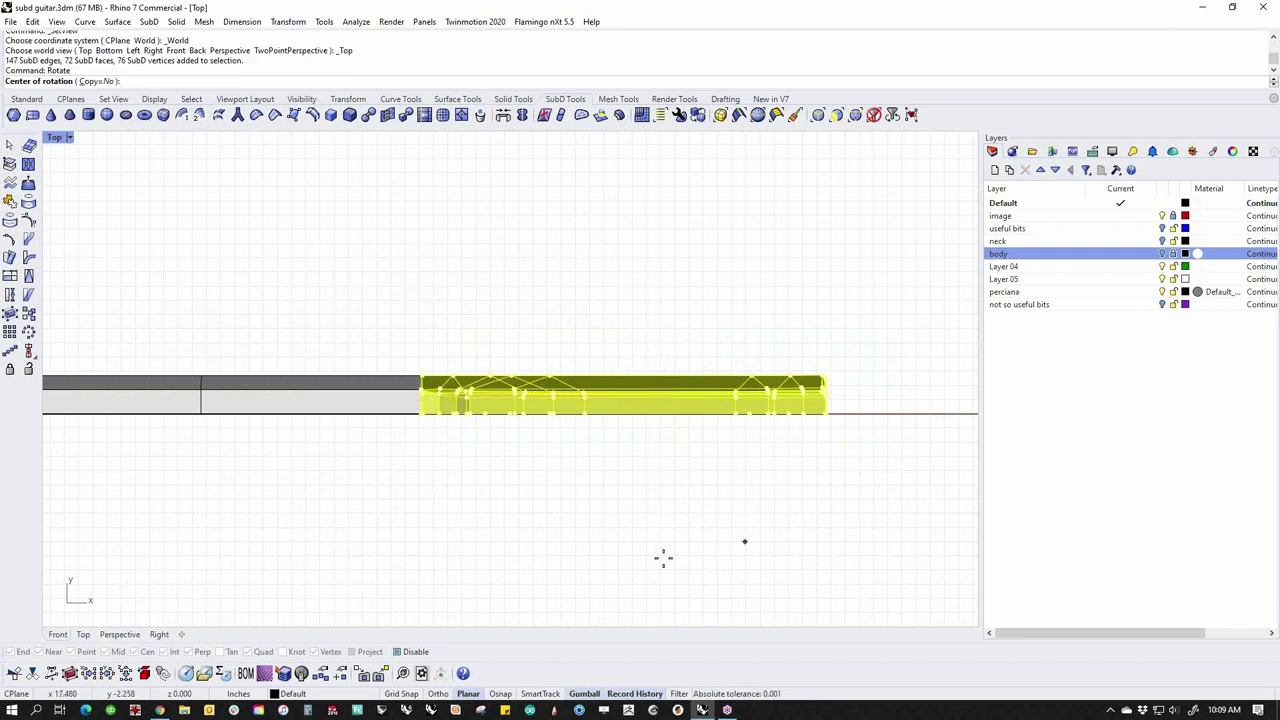
{"action": "left_click", "coordinate": [421, 414]}
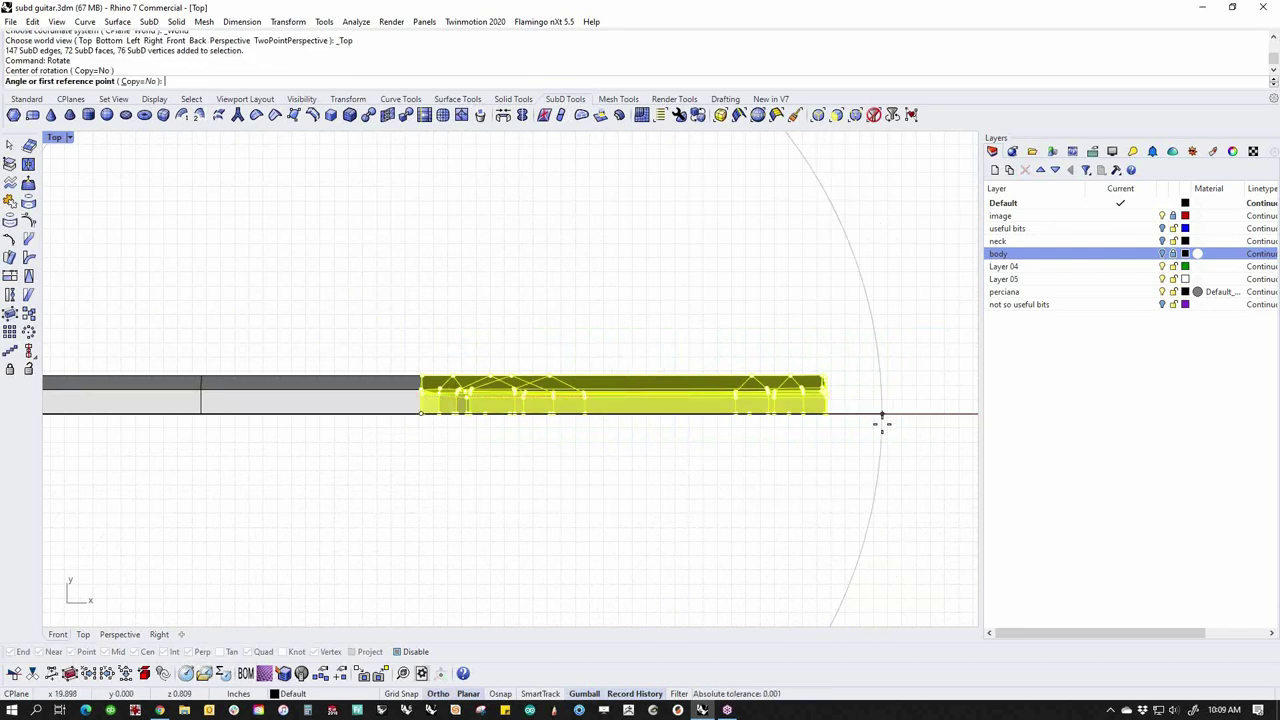
{"action": "left_click", "coordinate": [881, 411]}
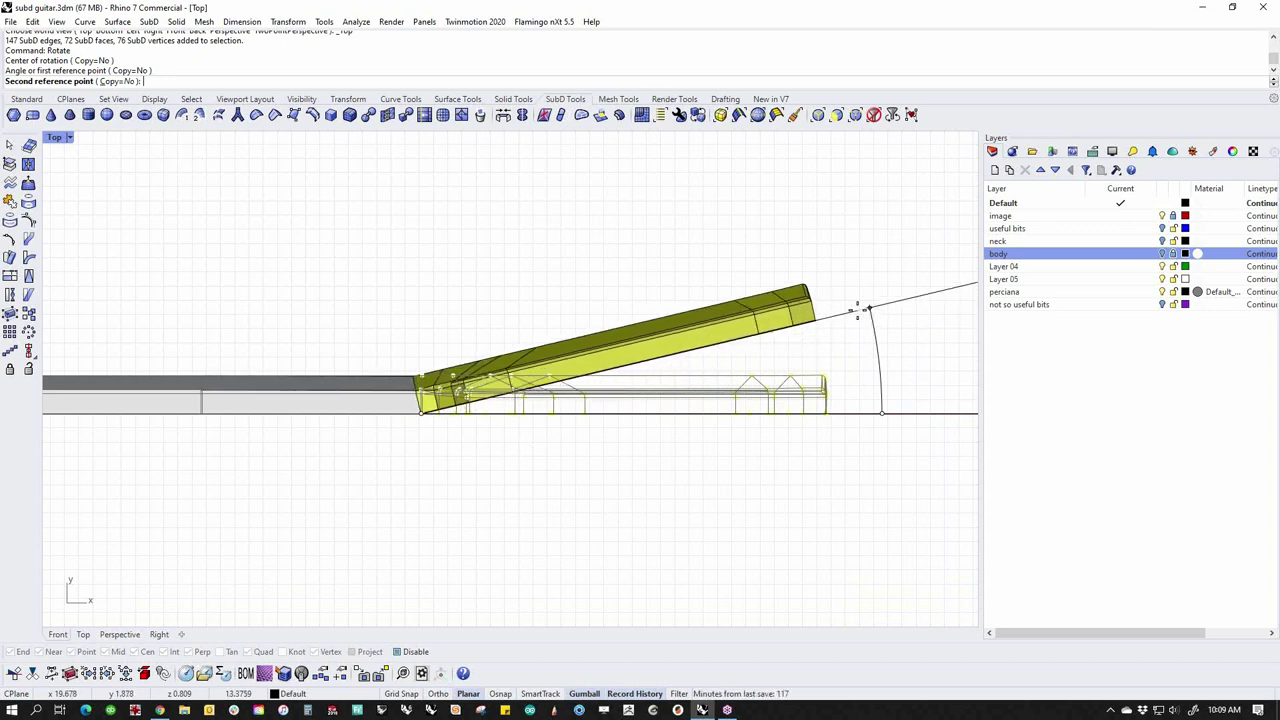
{"action": "left_click", "coordinate": [865, 329]}
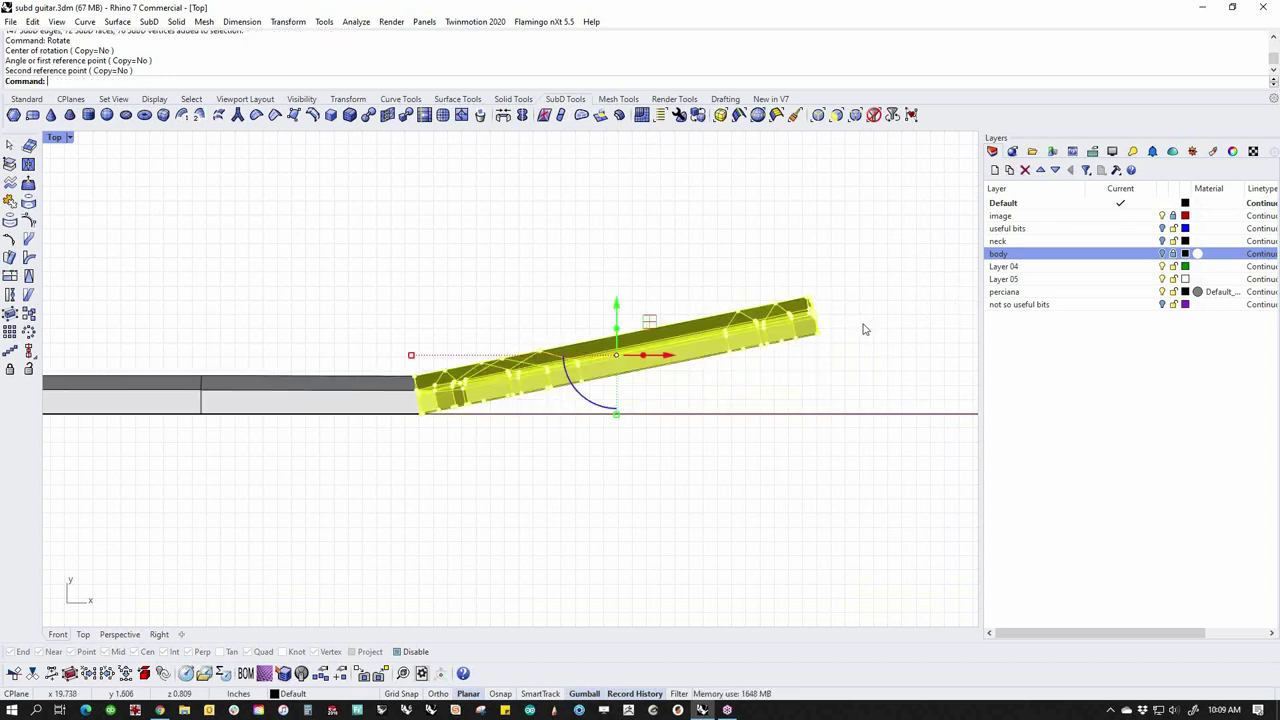
Check the tilted headstock in smooth display from several angles and undo its rotation
{"action": "key", "text": "Escape"}
{"action": "key", "text": "Tab"}
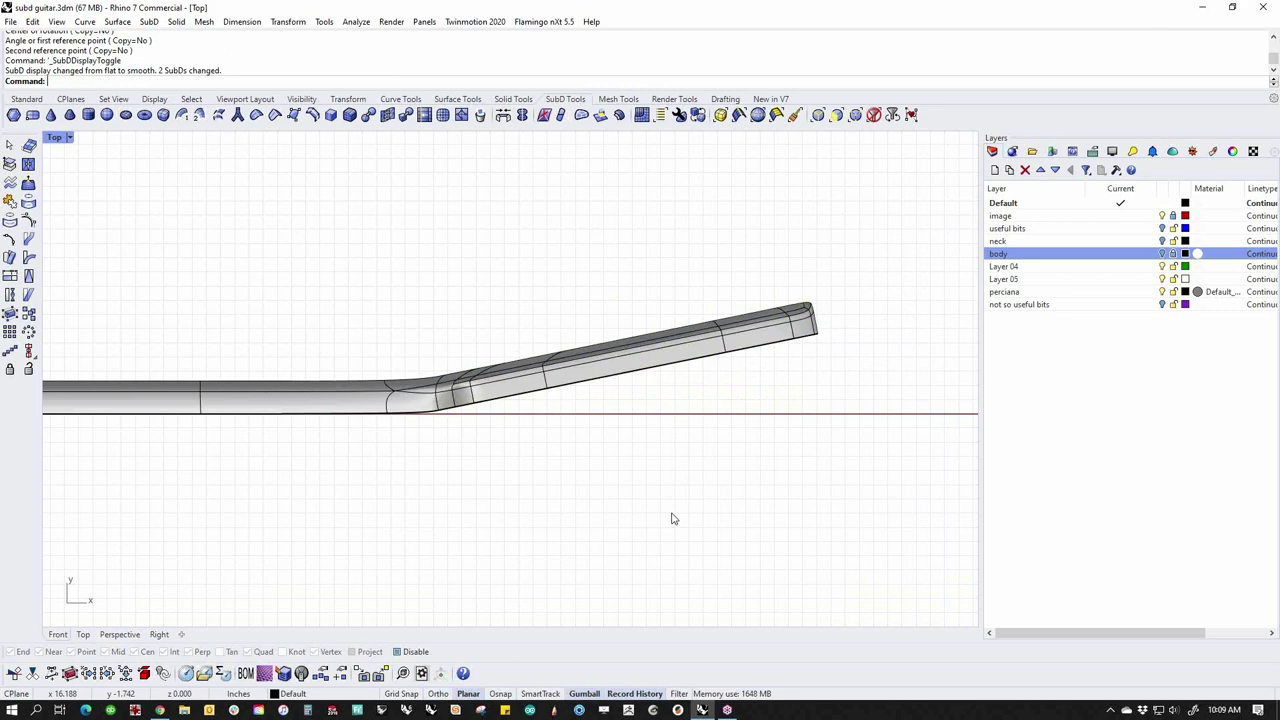
{"action": "scroll", "coordinate": [589, 455], "scroll_direction": "down", "scroll_amount": 4}
{"action": "right_click_drag", "start_coordinate": [589, 455], "coordinate": [687, 438]}
{"action": "key", "text": "ctrl+F4"}
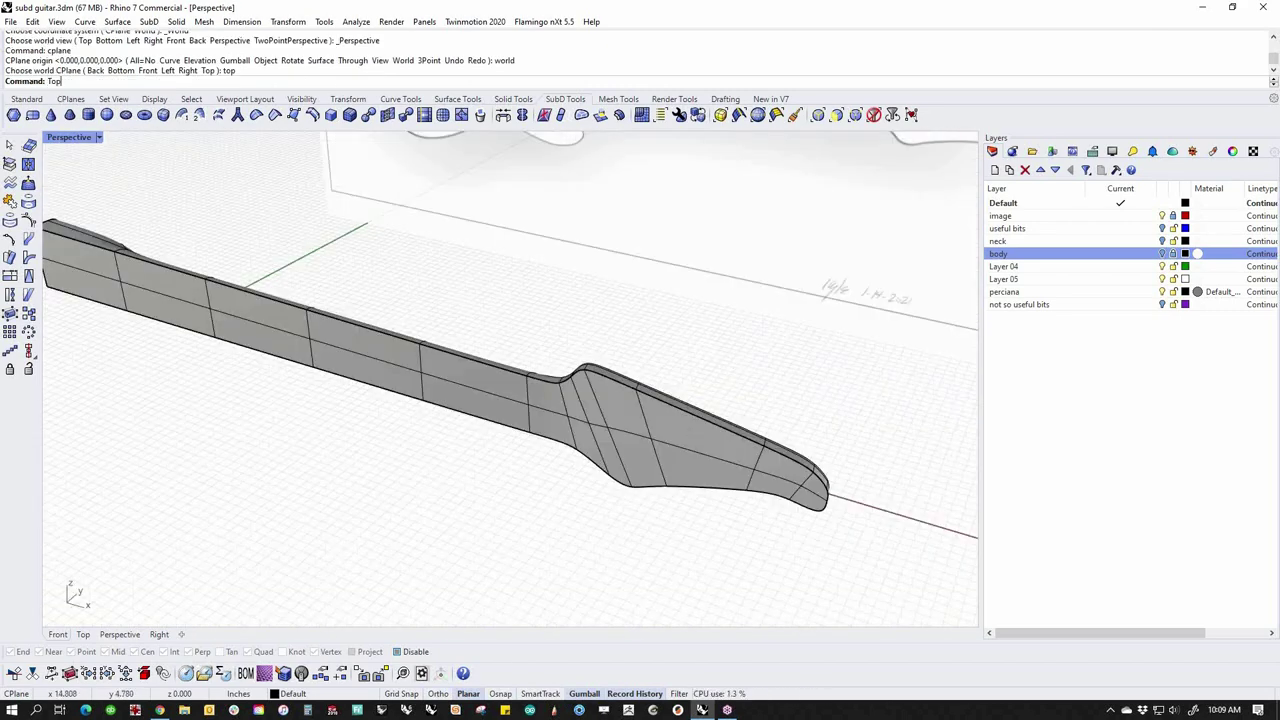
{"action": "key", "text": "ctrl+F1"}
{"action": "key", "text": "ctrl+z"}
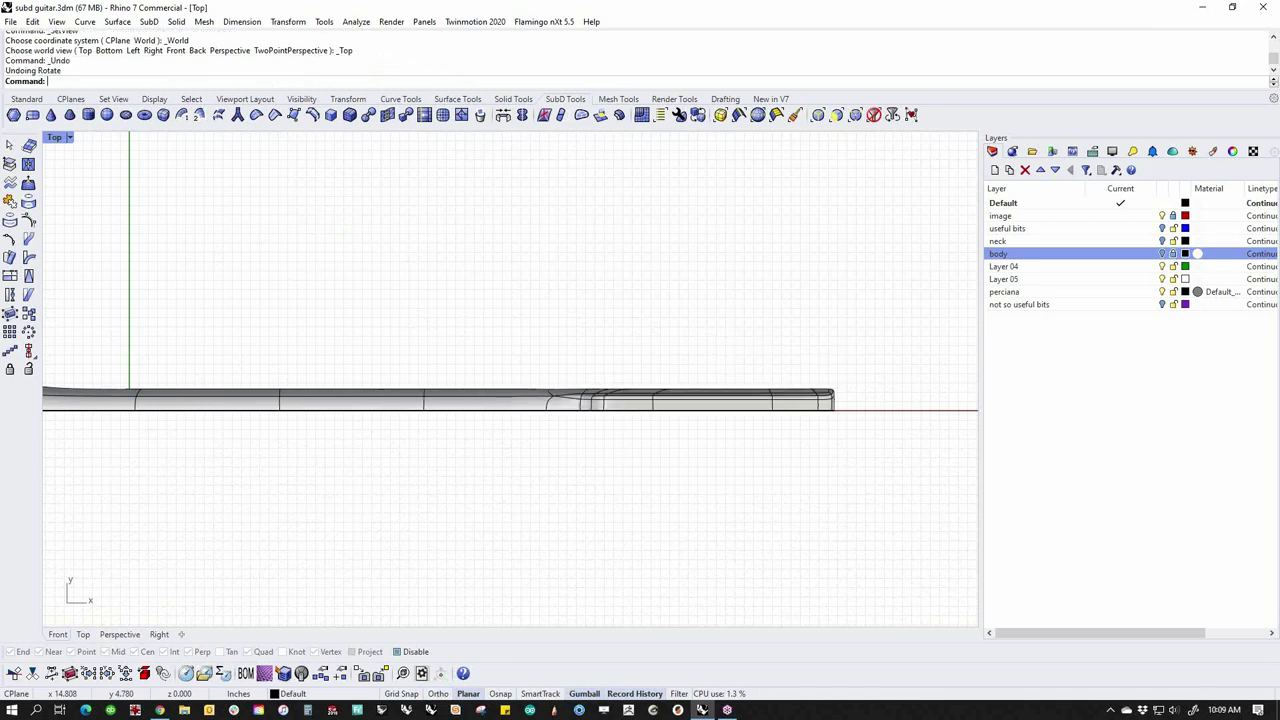
Try repositioning a vertex of the heel-to-neck transition in the top view, and undo the vertex moves
{"action": "scroll", "coordinate": [690, 440], "scroll_direction": "down", "scroll_amount": 5}
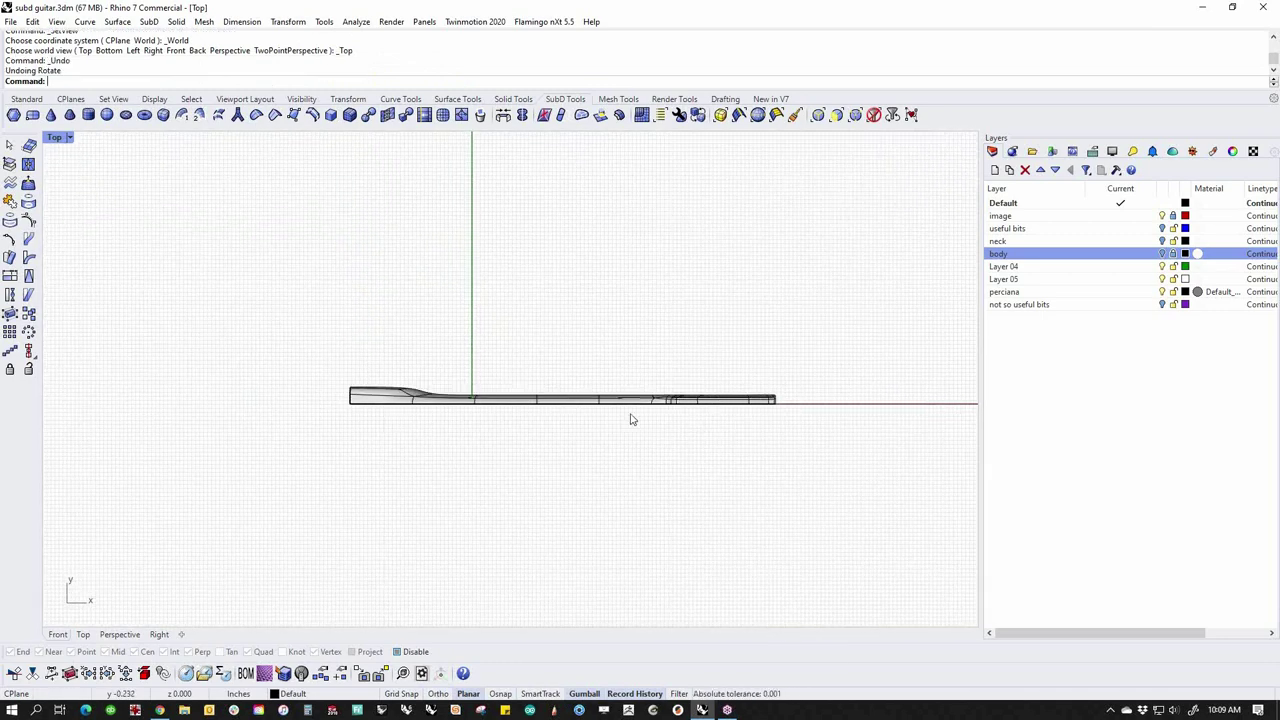
{"action": "scroll", "coordinate": [566, 417], "scroll_direction": "up", "scroll_amount": 5}
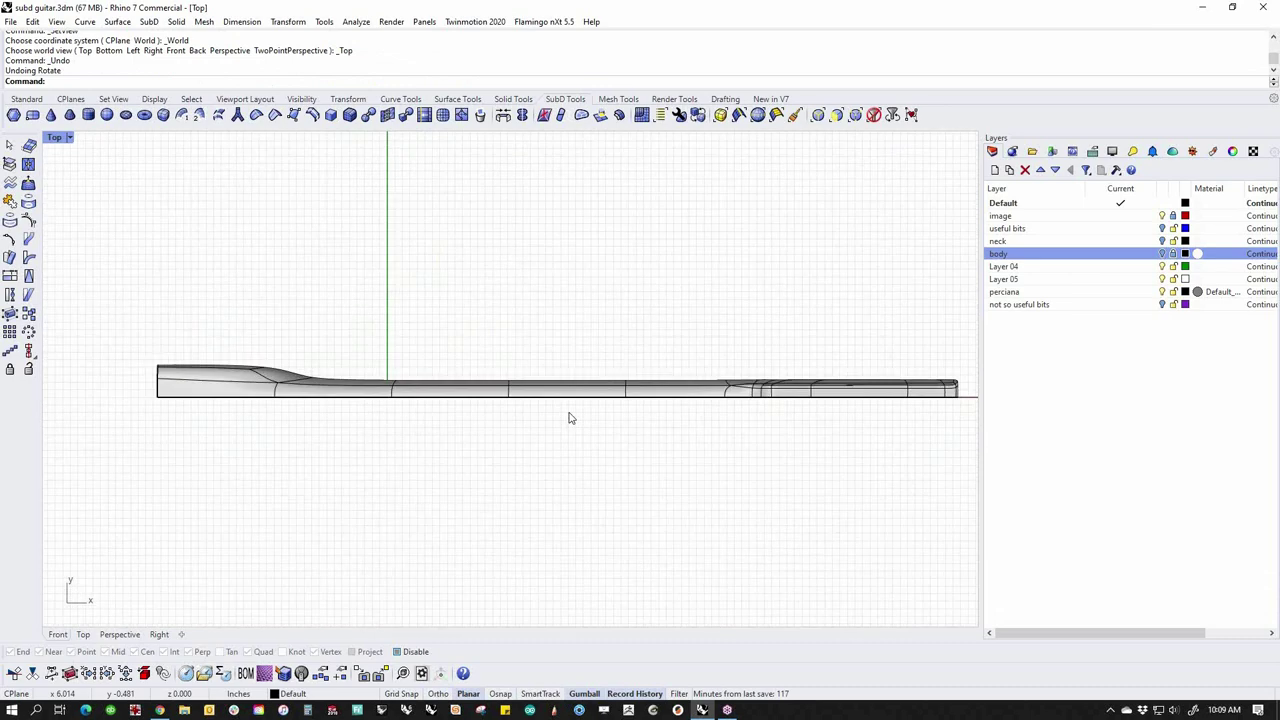
{"action": "scroll", "coordinate": [163, 373], "scroll_direction": "up", "scroll_amount": 10}
{"action": "mouse_move", "coordinate": [180, 332]}
{"action": "left_mouse_down"}
{"action": "mouse_move", "coordinate": [314, 385]}
{"action": "mouse_move", "coordinate": [408, 374]}
{"action": "mouse_move", "coordinate": [390, 376]}
{"action": "mouse_move", "coordinate": [508, 440]}
{"action": "mouse_move", "coordinate": [655, 427]}
{"action": "left_mouse_up"}
{"action": "key", "text": "ctrl+z"}
{"action": "key", "text": "ctrl+z"}
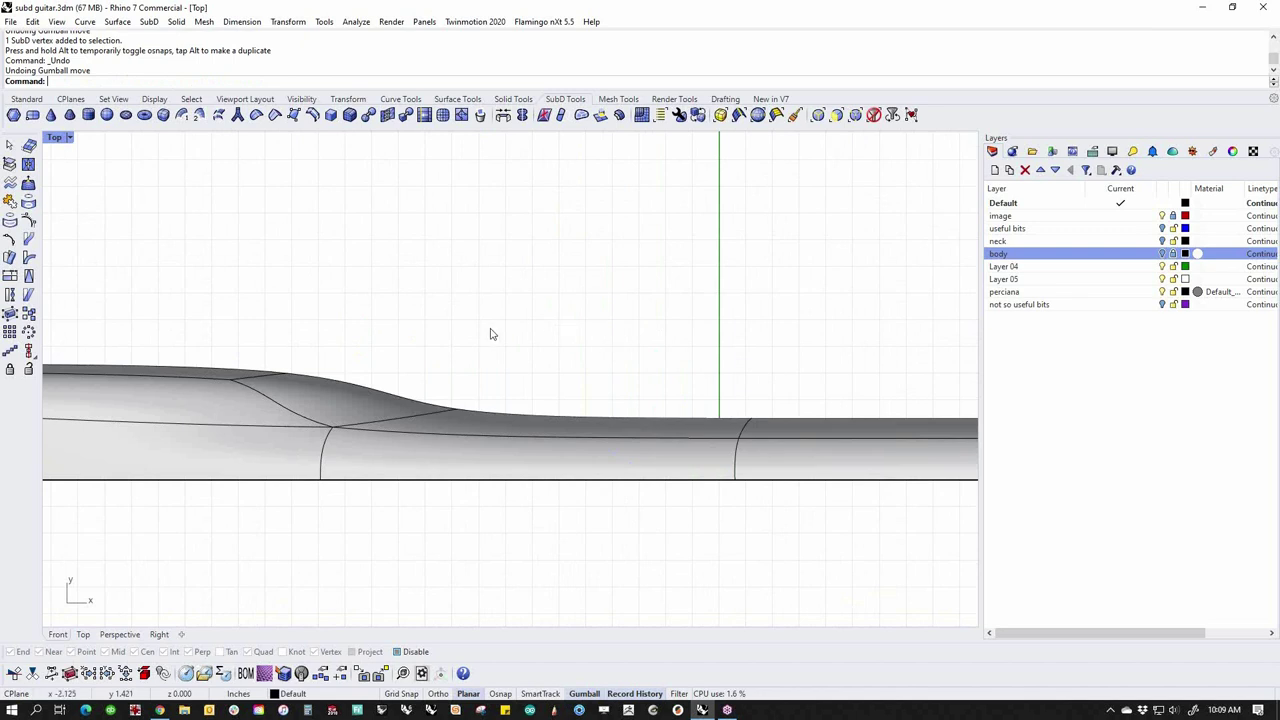
{"action": "left_click_drag", "start_coordinate": [415, 380], "coordinate": [337, 408]}
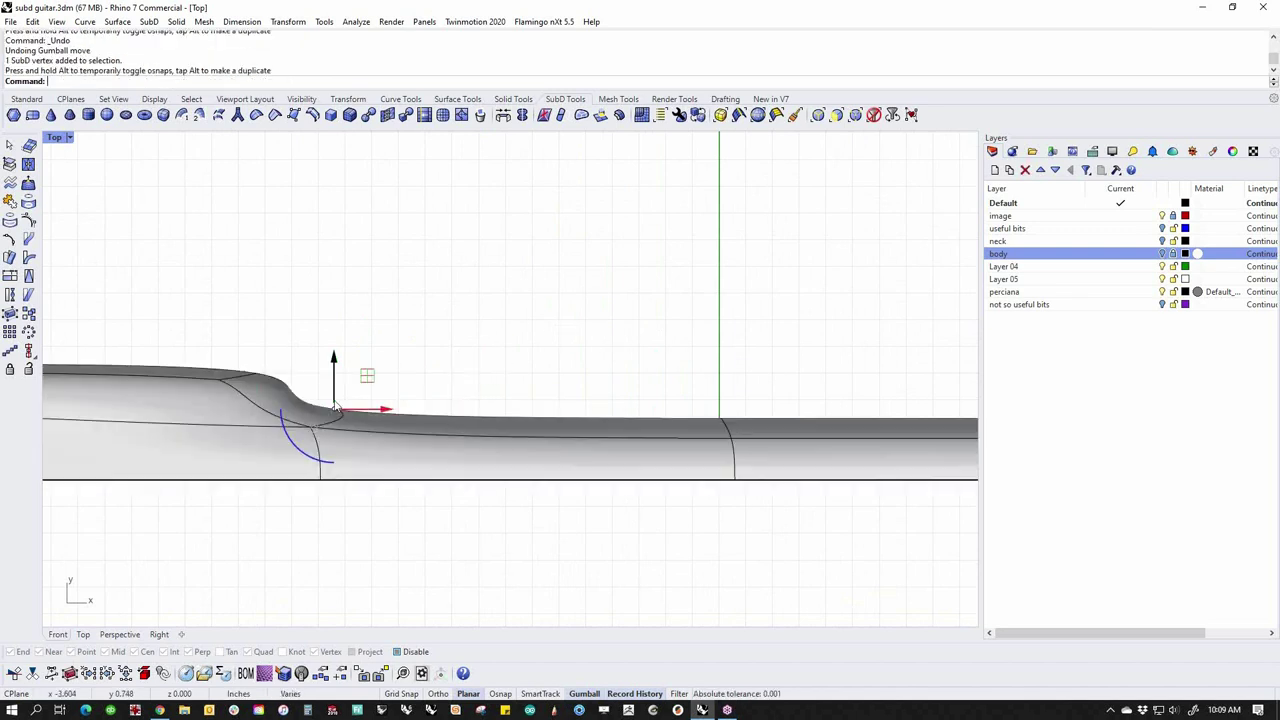
{"action": "key", "text": "ctrl+z"}
{"action": "scroll", "coordinate": [480, 362], "scroll_direction": "down", "scroll_amount": 6}
{"action": "right_click_drag", "start_coordinate": [505, 371], "coordinate": [650, 360]}
{"action": "scroll", "coordinate": [370, 381], "scroll_direction": "up", "scroll_amount": 6}
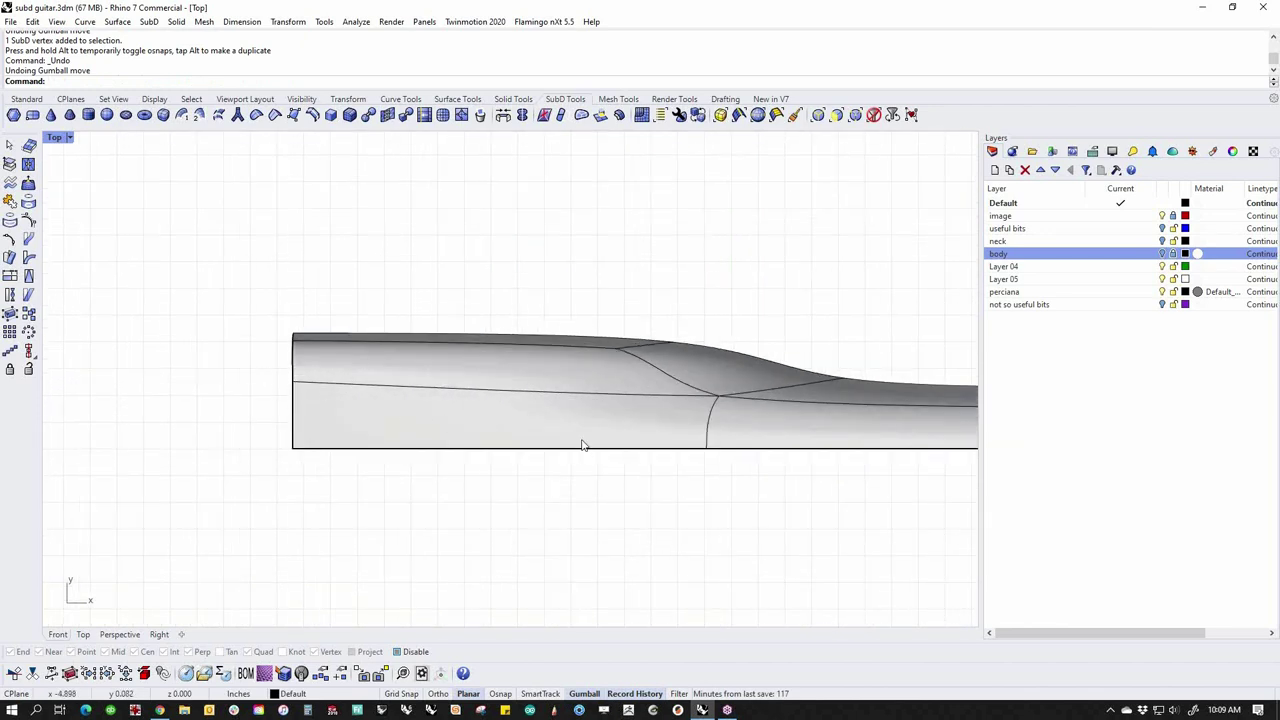
{"action": "key", "text": "Home"}
{"action": "key", "text": "Home"}
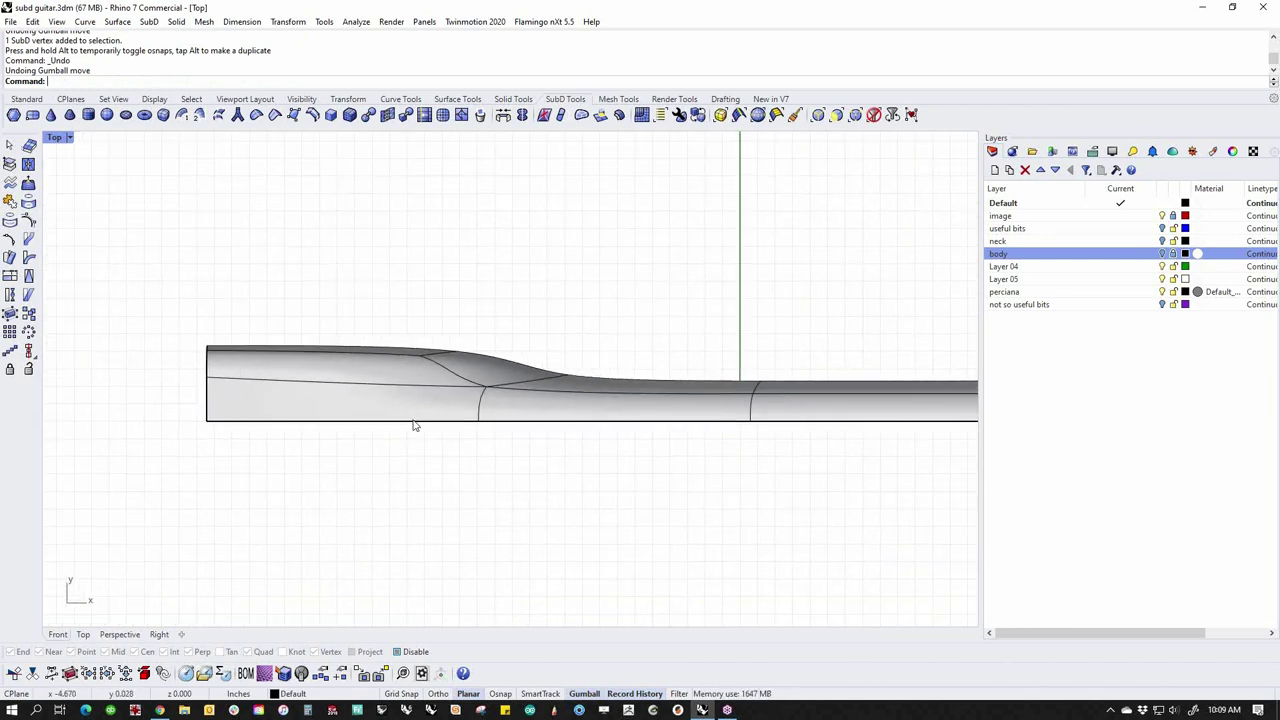
Try a steep backward rotation of the headstock around its junction with the neck, and undo it
{"action": "scroll", "coordinate": [416, 425], "scroll_direction": "down", "scroll_amount": 6}
{"action": "mouse_move", "coordinate": [668, 468]}
{"action": "right_mouse_down"}
{"action": "mouse_move", "coordinate": [399, 448]}
{"action": "mouse_move", "coordinate": [462, 463]}
{"action": "right_mouse_up"}
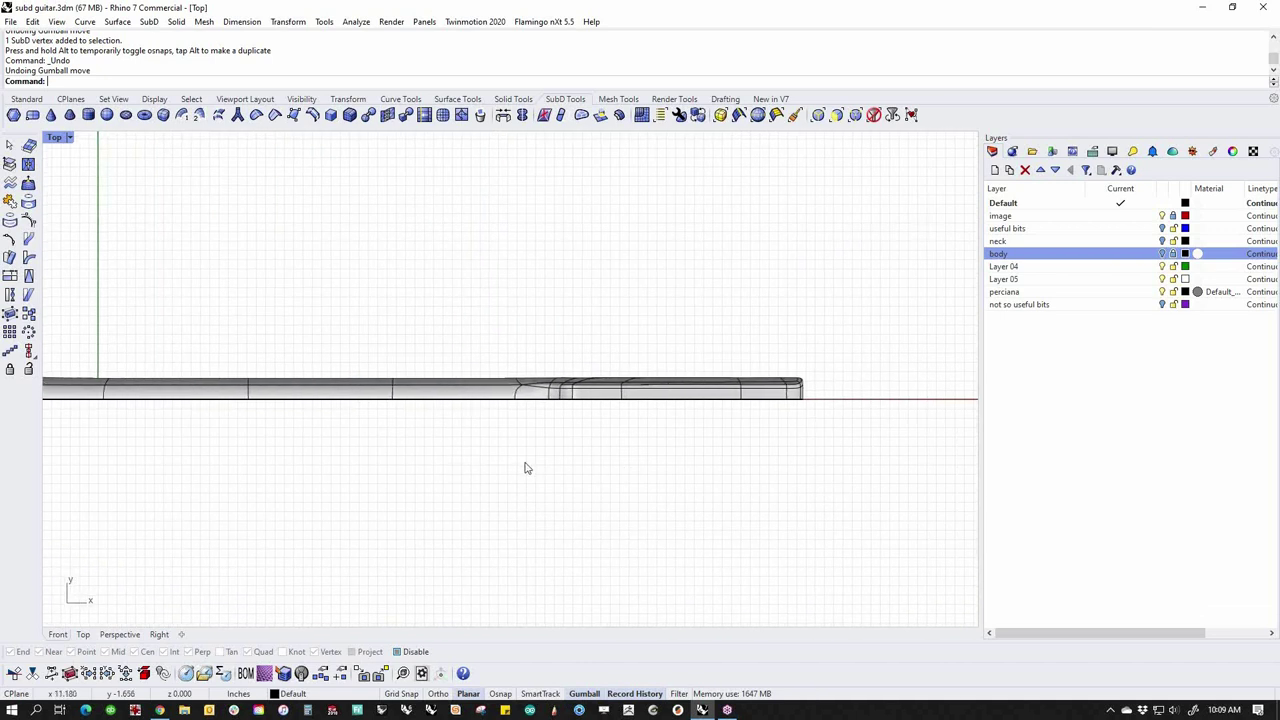
{"action": "left_click_drag", "start_coordinate": [497, 364], "coordinate": [855, 445]}
{"action": "type", "text": "rr"}
{"action": "key", "text": "Return"}
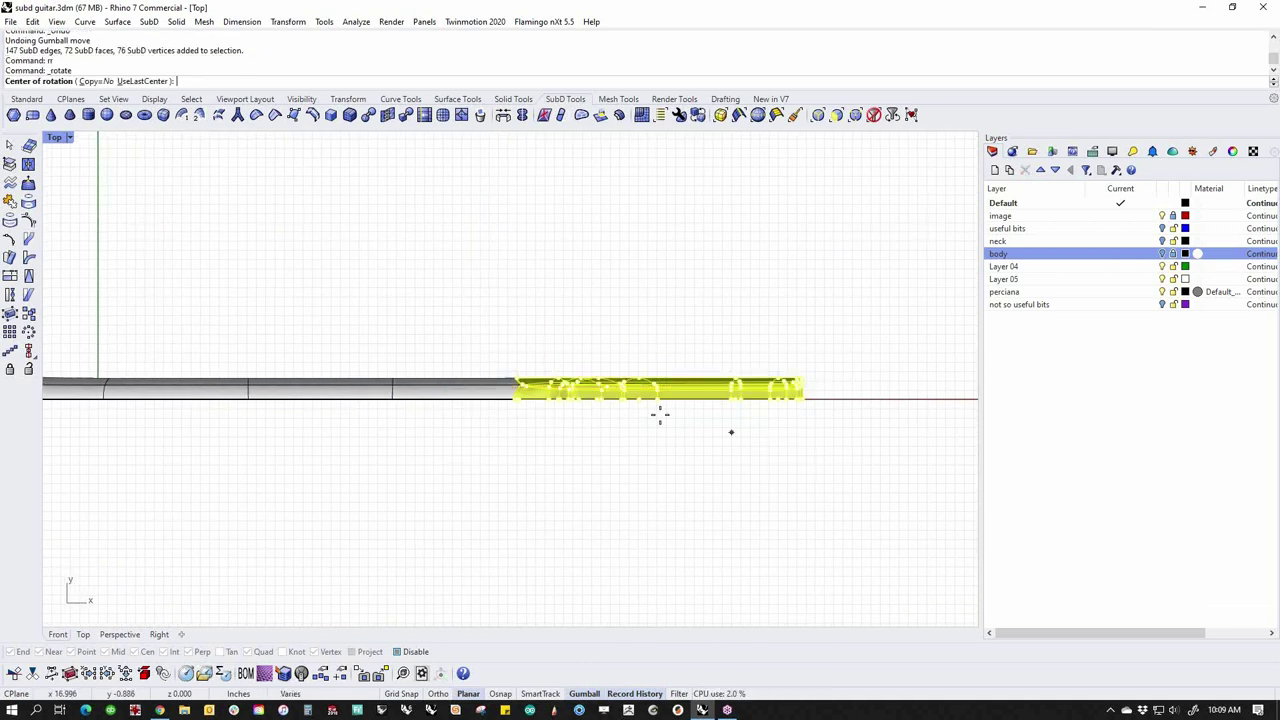
{"action": "left_click", "coordinate": [510, 392]}
{"action": "left_click", "coordinate": [809, 394]}
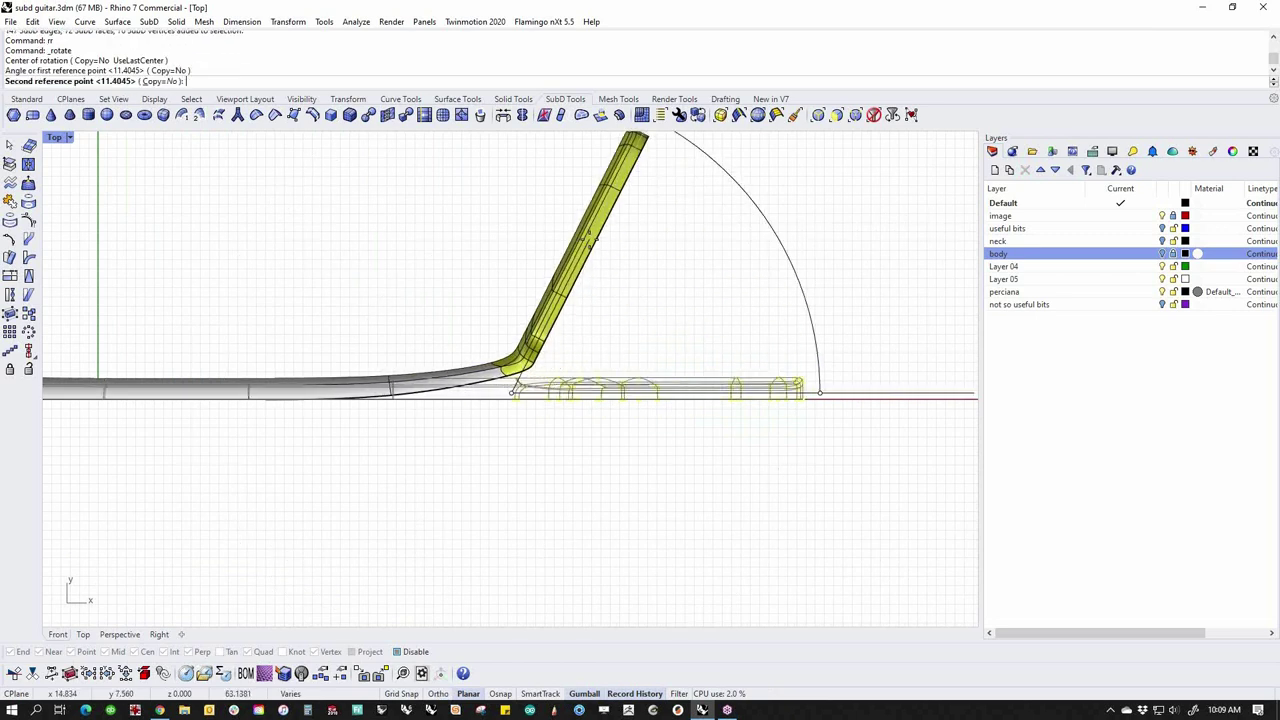
{"action": "left_click", "coordinate": [593, 247]}
{"action": "key", "text": "ctrl+z"}
{"action": "scroll", "coordinate": [517, 403], "scroll_direction": "down", "scroll_amount": 3}
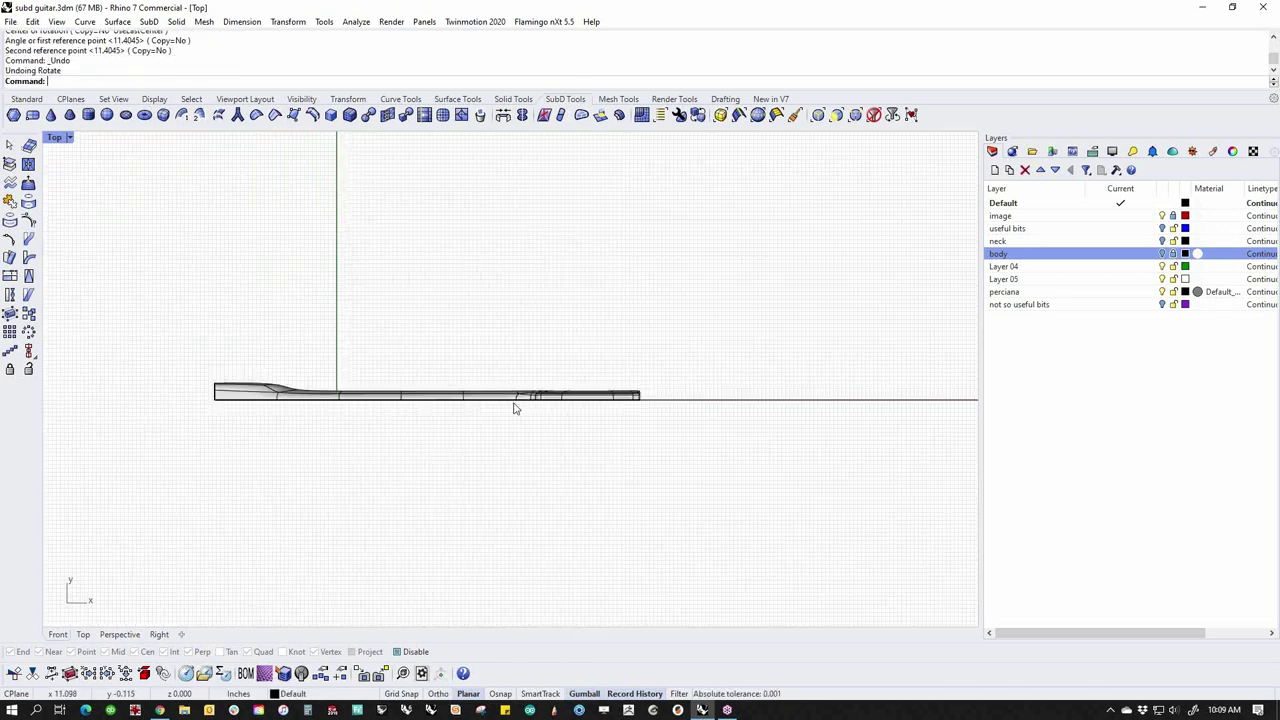
{"action": "left_click", "coordinate": [452, 404]}
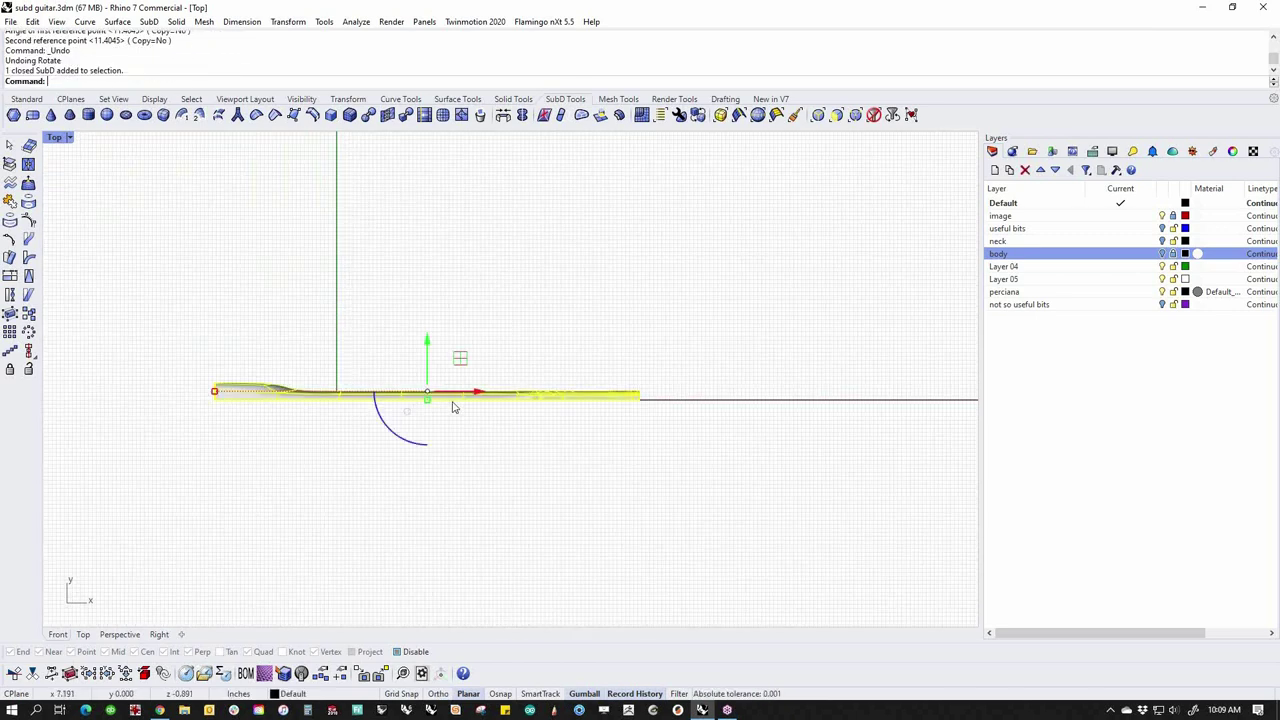
{"action": "left_click", "coordinate": [596, 471]}
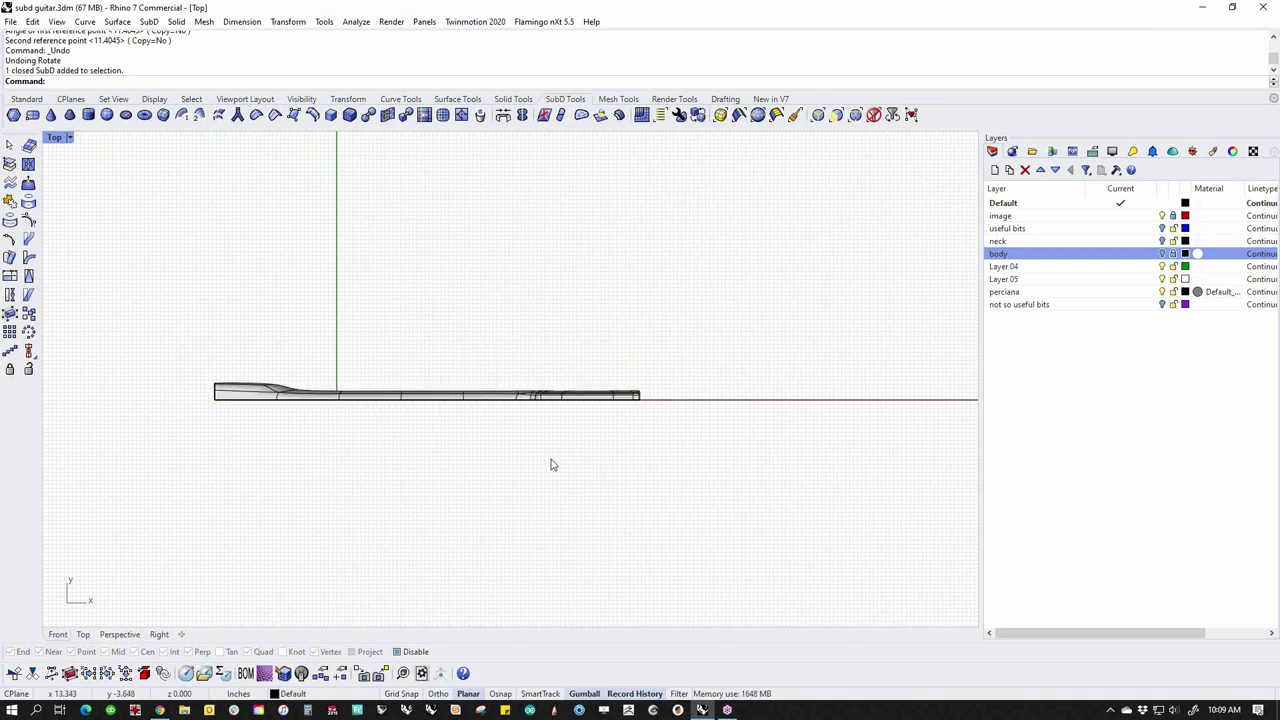
Return to the perspective view and show the body layer alongside the neck
{"action": "type", "text": "p"}
{"action": "key", "text": "Return"}
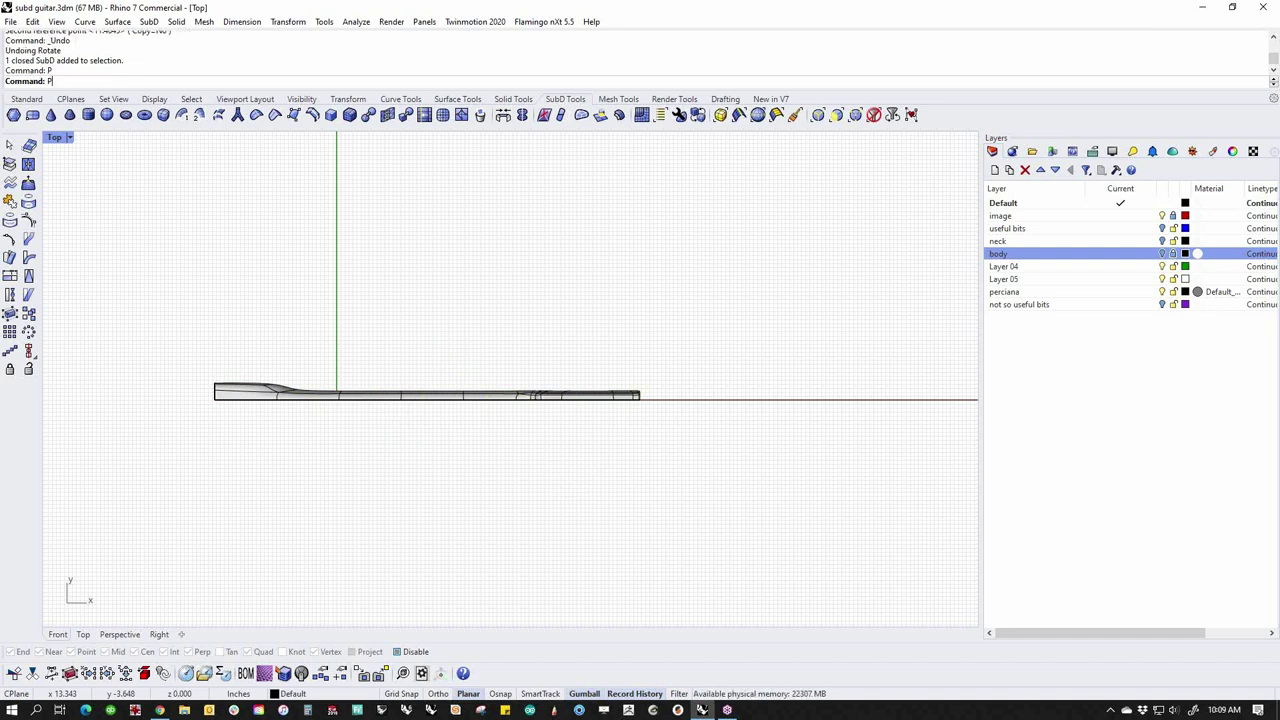
{"action": "right_click_drag", "start_coordinate": [434, 426], "coordinate": [574, 495]}
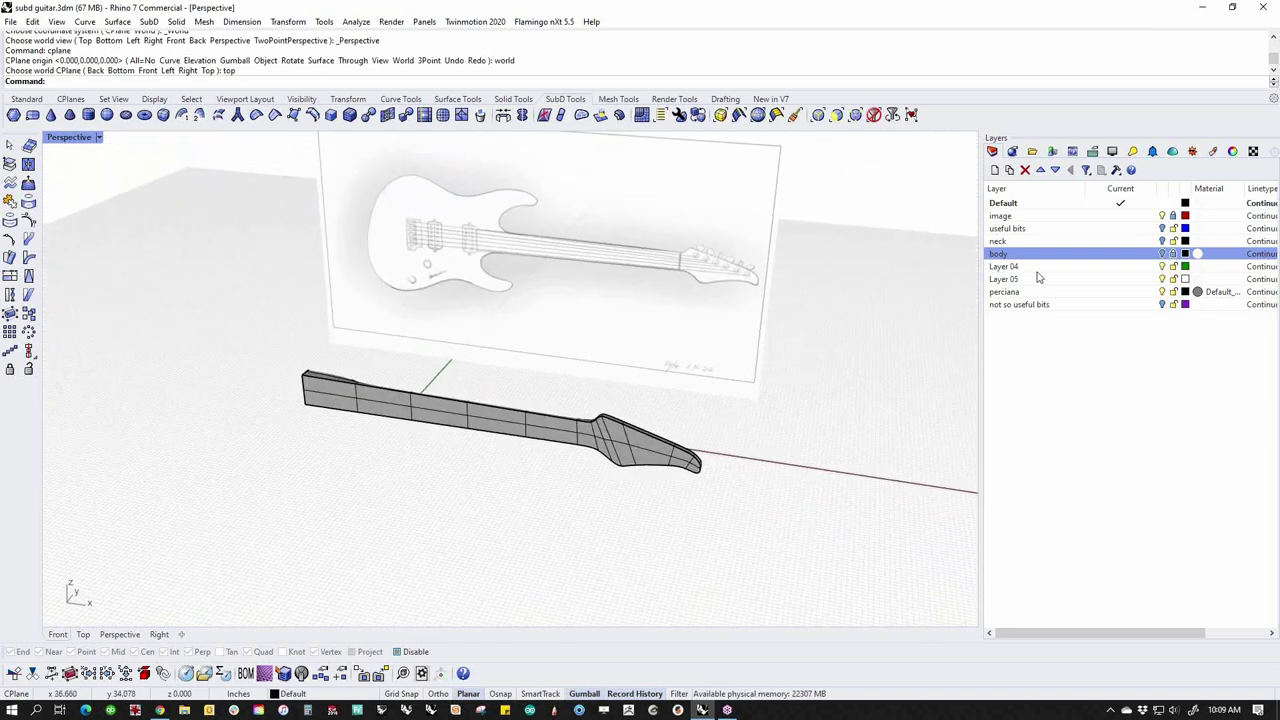
{"action": "left_click", "coordinate": [1162, 255]}
{"action": "right_click_drag", "start_coordinate": [513, 452], "coordinate": [568, 448], "text": "shift"}
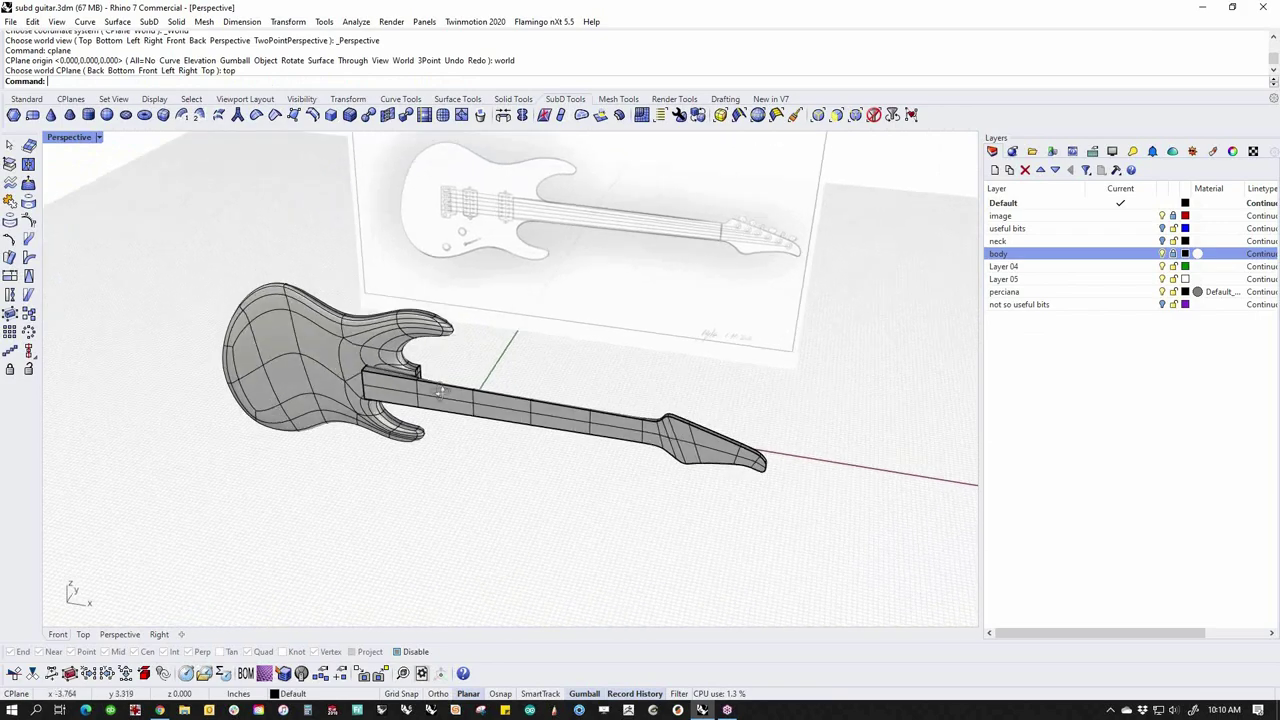
Move the guitar body forward along the Y axis so that its neck joint encloses the neck heel
{"action": "scroll", "coordinate": [344, 375], "scroll_direction": "up", "scroll_amount": 9}
{"action": "right_click_drag", "start_coordinate": [344, 375], "coordinate": [433, 383]}
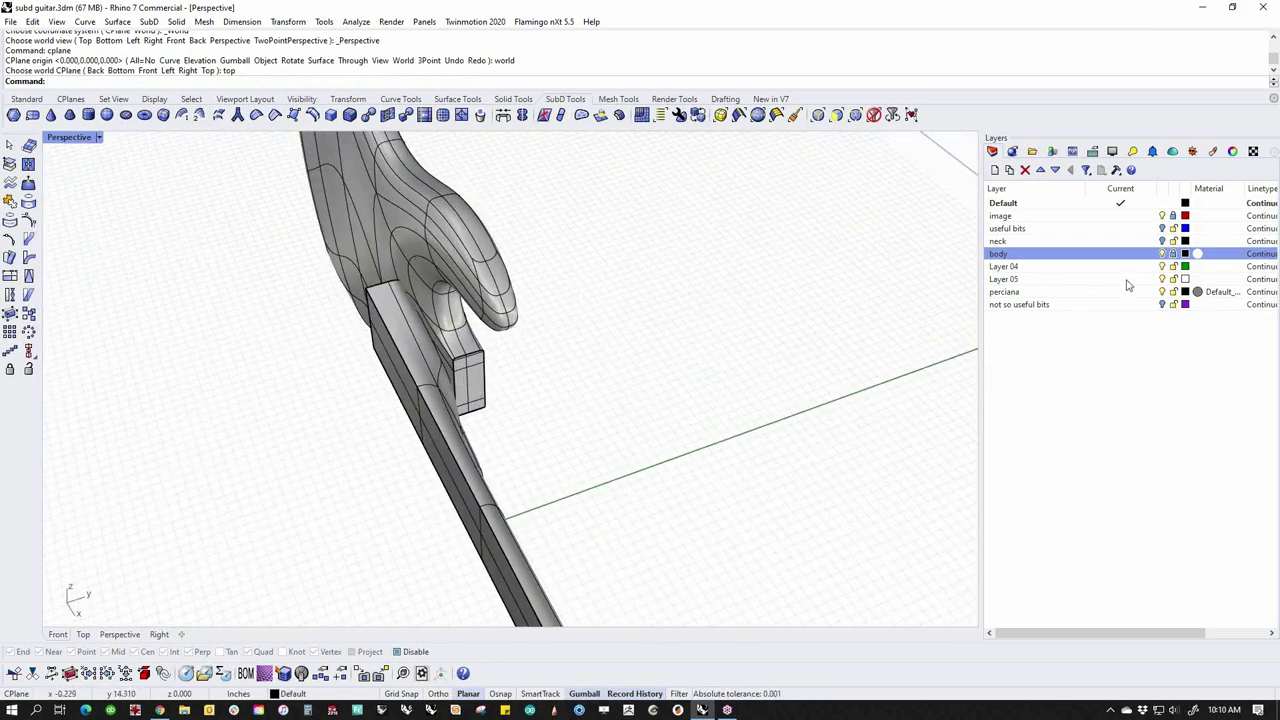
{"action": "left_click", "coordinate": [482, 358]}
{"action": "left_click_drag", "start_coordinate": [448, 258], "coordinate": [366, 283]}
{"action": "left_click", "coordinate": [567, 457]}
Adjust the position of the middle vertex on the neck heel's rear end edge where it meets the body's back
{"action": "right_click_drag", "start_coordinate": [460, 487], "coordinate": [410, 518]}
{"action": "scroll", "coordinate": [496, 491], "scroll_direction": "up", "scroll_amount": 7}
{"action": "right_click_drag", "start_coordinate": [496, 491], "coordinate": [572, 443]}
{"action": "left_click", "coordinate": [568, 420], "text": "ctrl+shift"}
{"action": "left_click_drag", "start_coordinate": [529, 433], "coordinate": [574, 421]}
{"action": "key", "text": "Escape"}
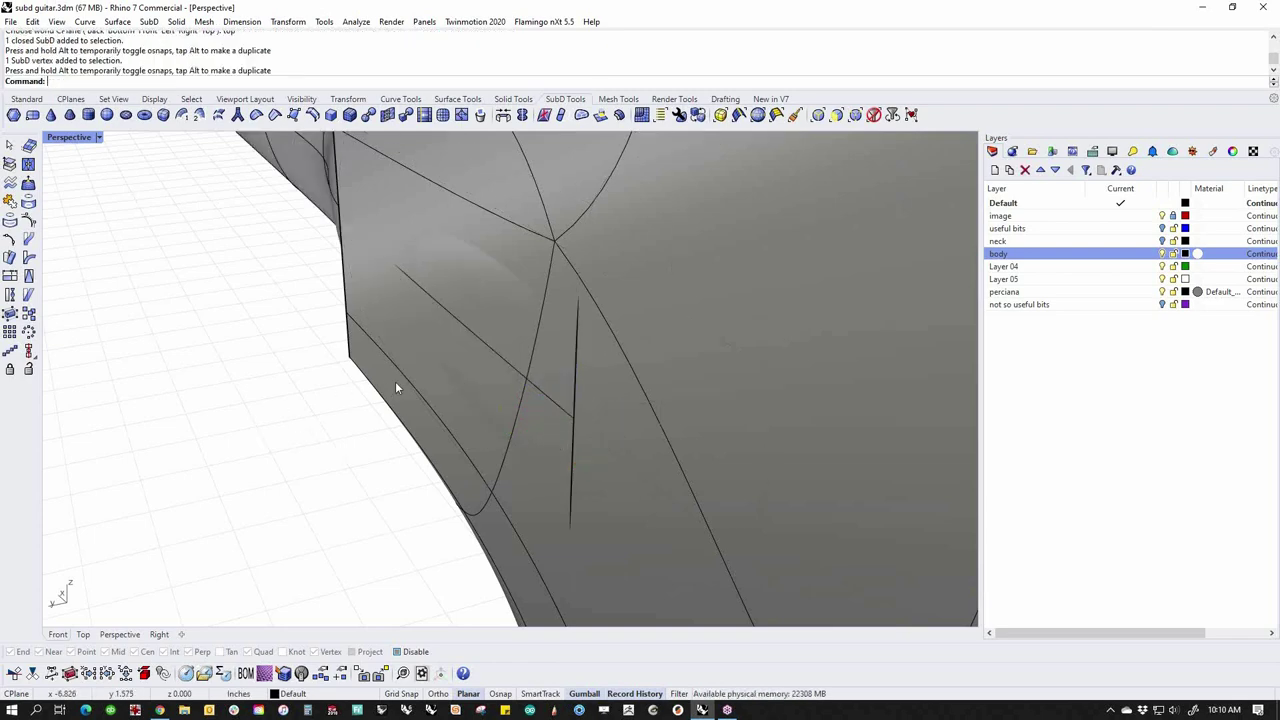
{"action": "scroll", "coordinate": [493, 402], "scroll_direction": "down", "scroll_amount": 10}
{"action": "scroll", "coordinate": [551, 447], "scroll_direction": "up", "scroll_amount": 6}
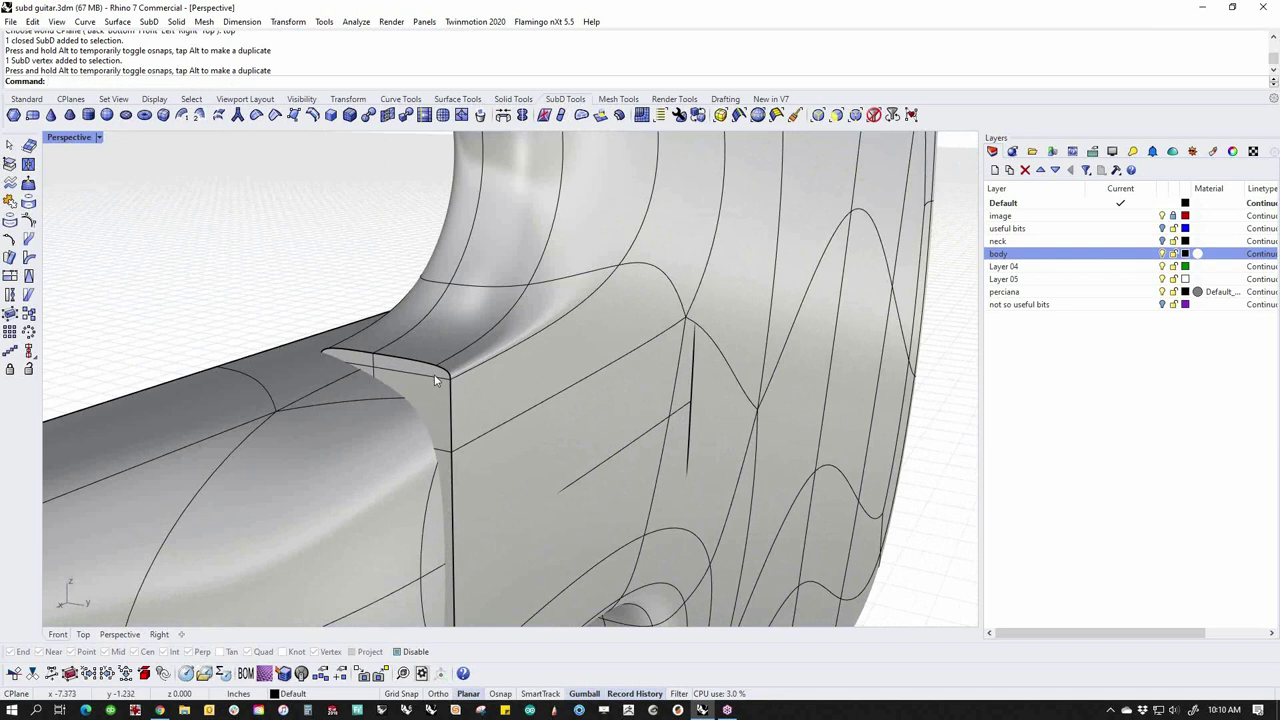
{"action": "double_click", "coordinate": [410, 366]}
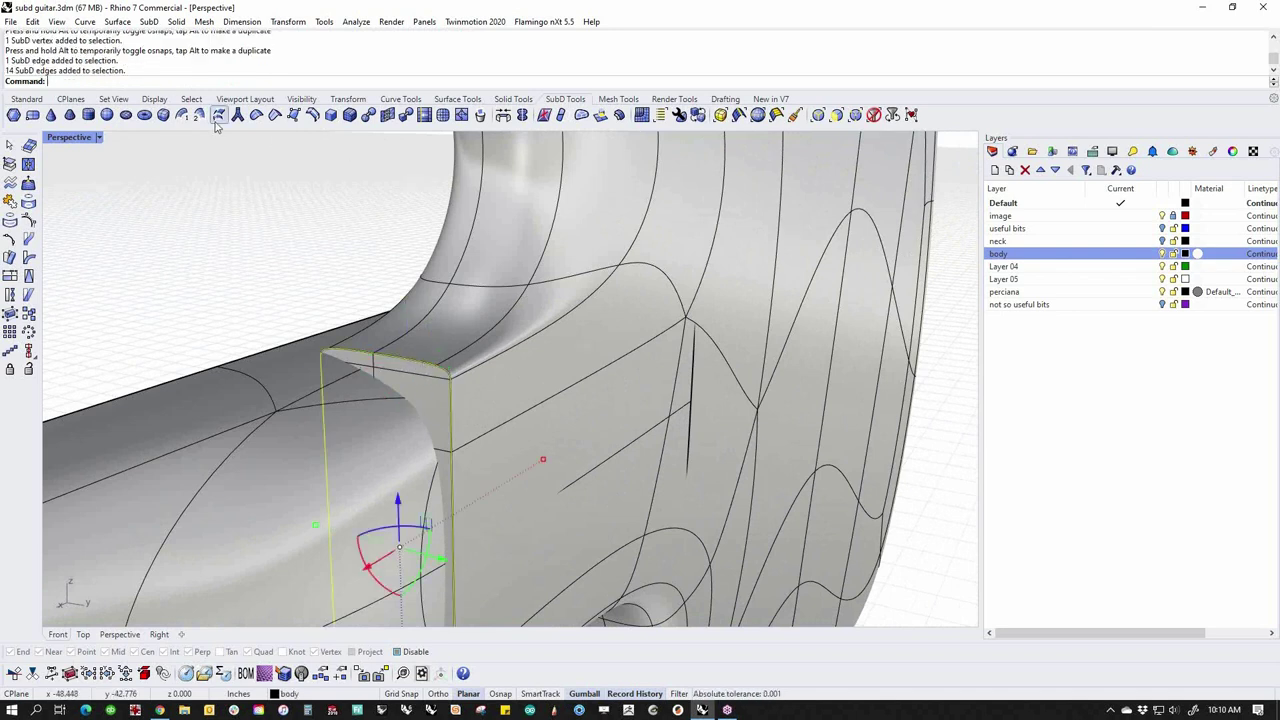
{"action": "key", "text": "Escape"}
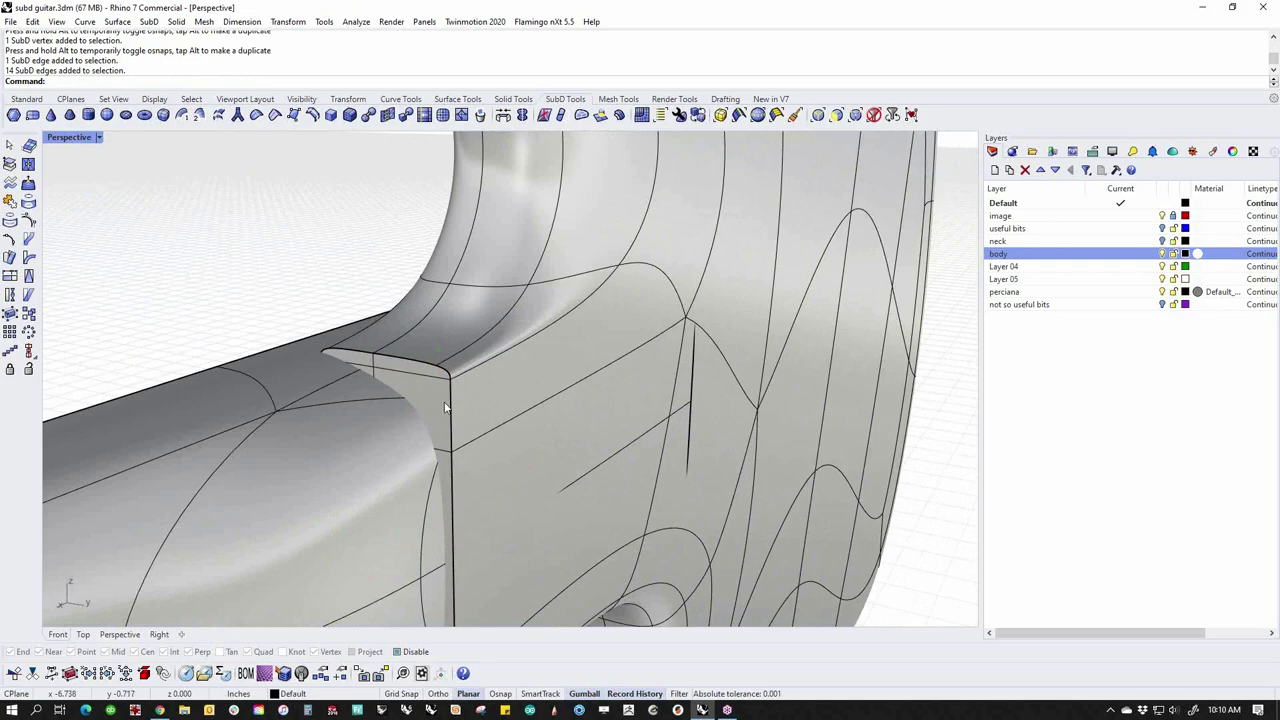
Move the two back faces of the neck heel outward along the Y axis, past the body's surface
{"action": "scroll", "coordinate": [450, 398], "scroll_direction": "down", "scroll_amount": 5}
{"action": "right_click_drag", "start_coordinate": [457, 411], "coordinate": [436, 440]}
{"action": "scroll", "coordinate": [437, 440], "scroll_direction": "up", "scroll_amount": 5}
{"action": "right_click_drag", "start_coordinate": [396, 385], "coordinate": [427, 459]}
{"action": "left_click", "coordinate": [425, 480], "text": "ctrl+shift"}
{"action": "left_click", "coordinate": [440, 503], "text": "ctrl+shift"}
{"action": "mouse_move", "coordinate": [619, 390]}
{"action": "left_mouse_down"}
{"action": "mouse_move", "coordinate": [594, 391]}
{"action": "mouse_move", "coordinate": [642, 397]}
{"action": "left_mouse_up"}
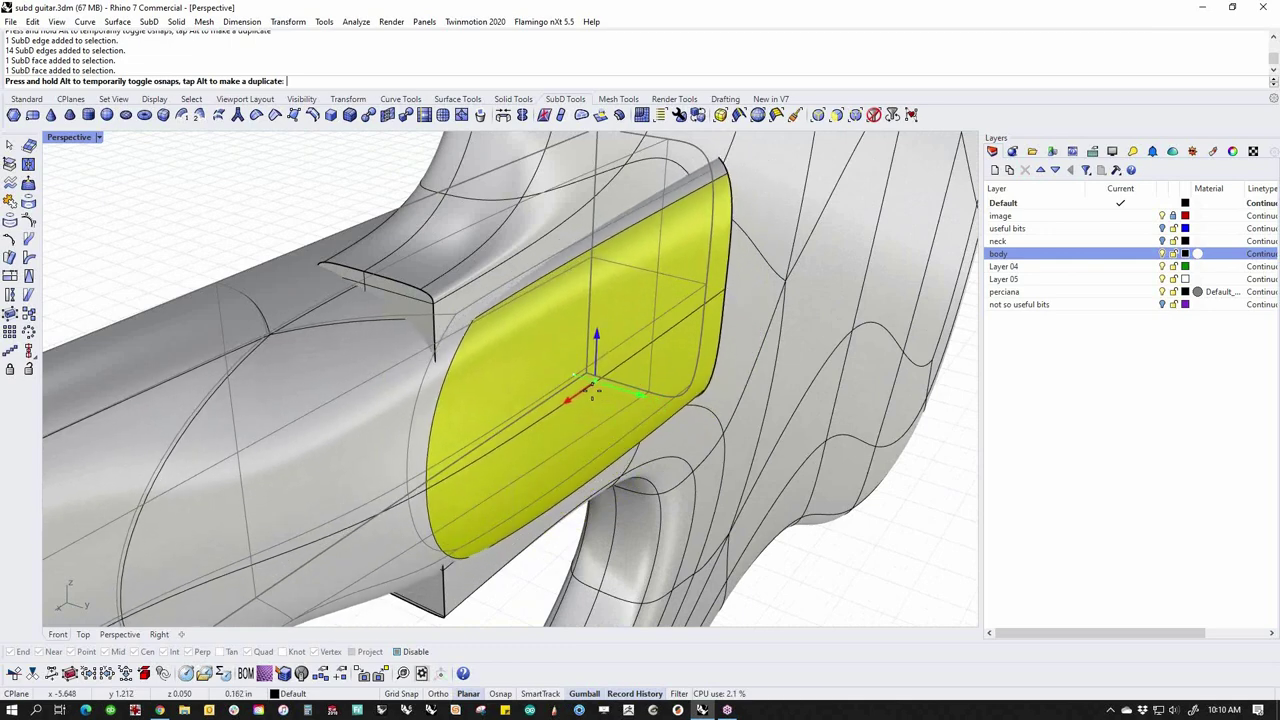
{"action": "left_click", "coordinate": [240, 243]}
Move the two vertical edges on the neck heel's rear end along the Y axis toward the body's back surface
{"action": "scroll", "coordinate": [866, 431], "scroll_direction": "down", "scroll_amount": 5}
{"action": "right_click_drag", "start_coordinate": [866, 431], "coordinate": [623, 397]}
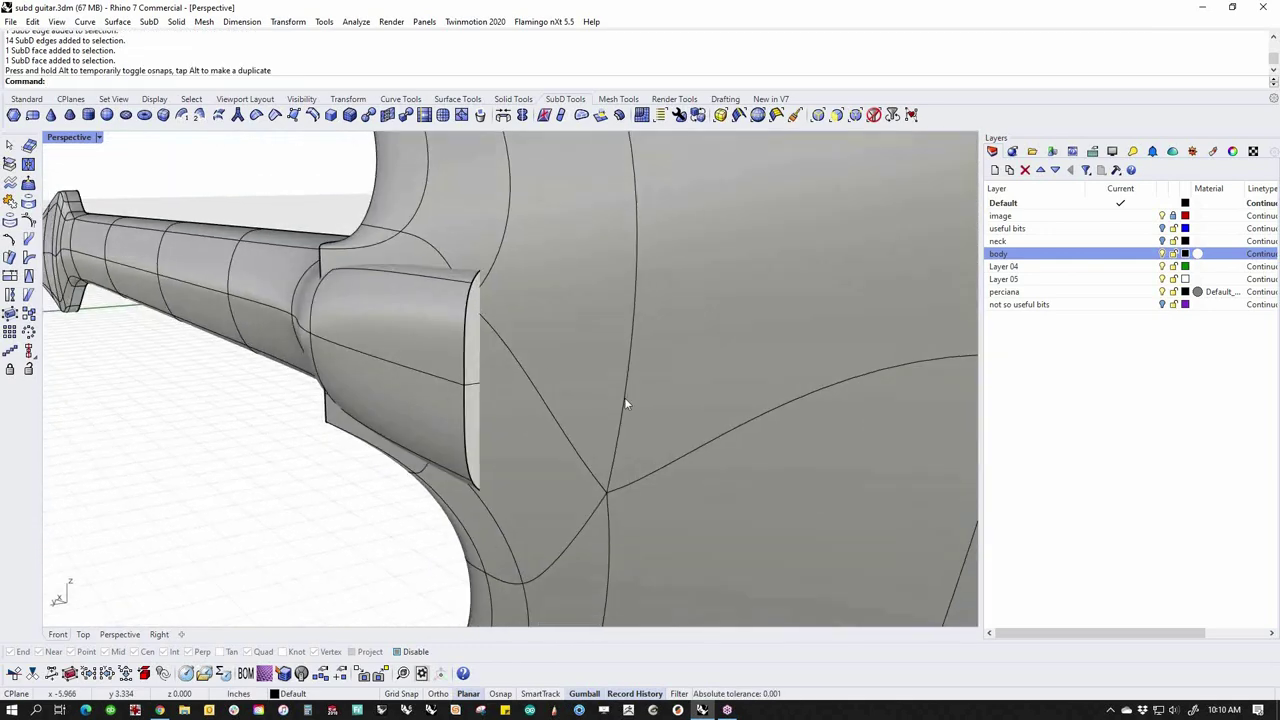
{"action": "scroll", "coordinate": [471, 373], "scroll_direction": "up", "scroll_amount": 3}
{"action": "left_click", "coordinate": [472, 374], "text": "ctrl+shift"}
{"action": "left_click", "coordinate": [466, 392], "text": "ctrl+shift"}
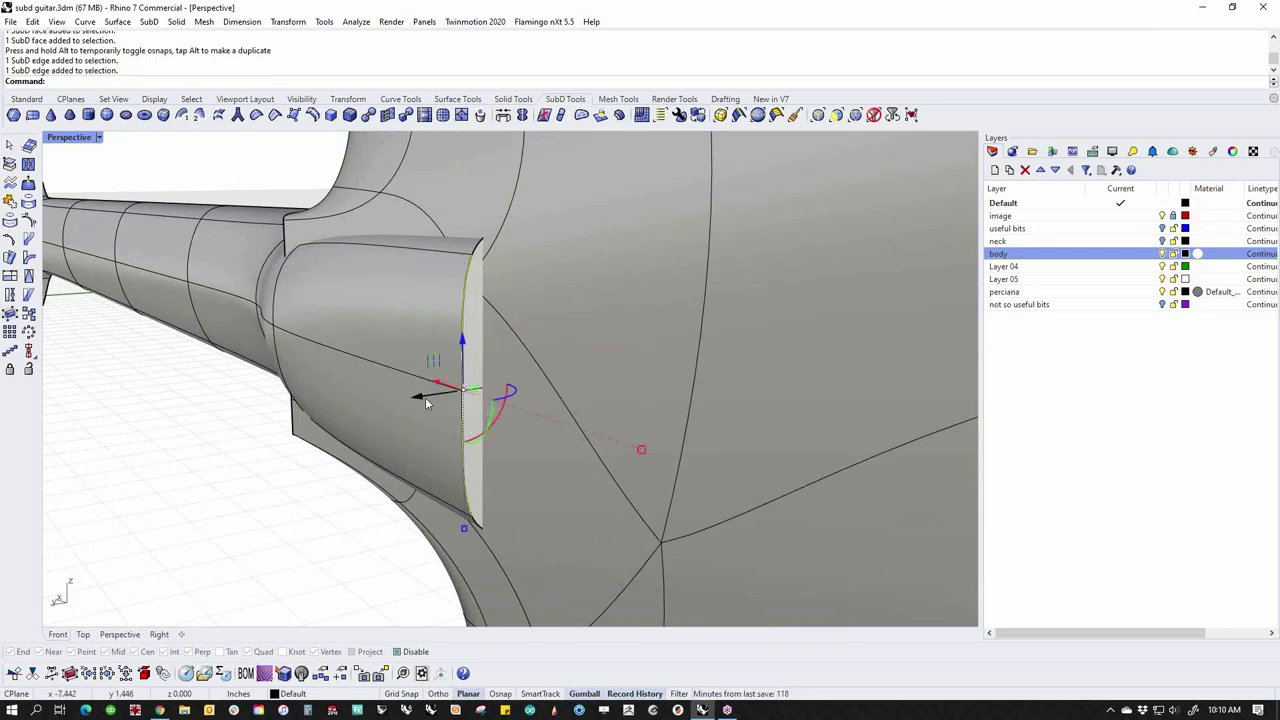
{"action": "left_click_drag", "start_coordinate": [458, 392], "coordinate": [484, 392]}
{"action": "key", "text": "Escape"}
Reshape the upper corner of the body's neck pocket by moving its vertices toward the heel, undoing the accidental gumball rotation
{"action": "right_click_drag", "start_coordinate": [316, 397], "coordinate": [616, 349]}
{"action": "scroll", "coordinate": [605, 336], "scroll_direction": "up", "scroll_amount": 6}
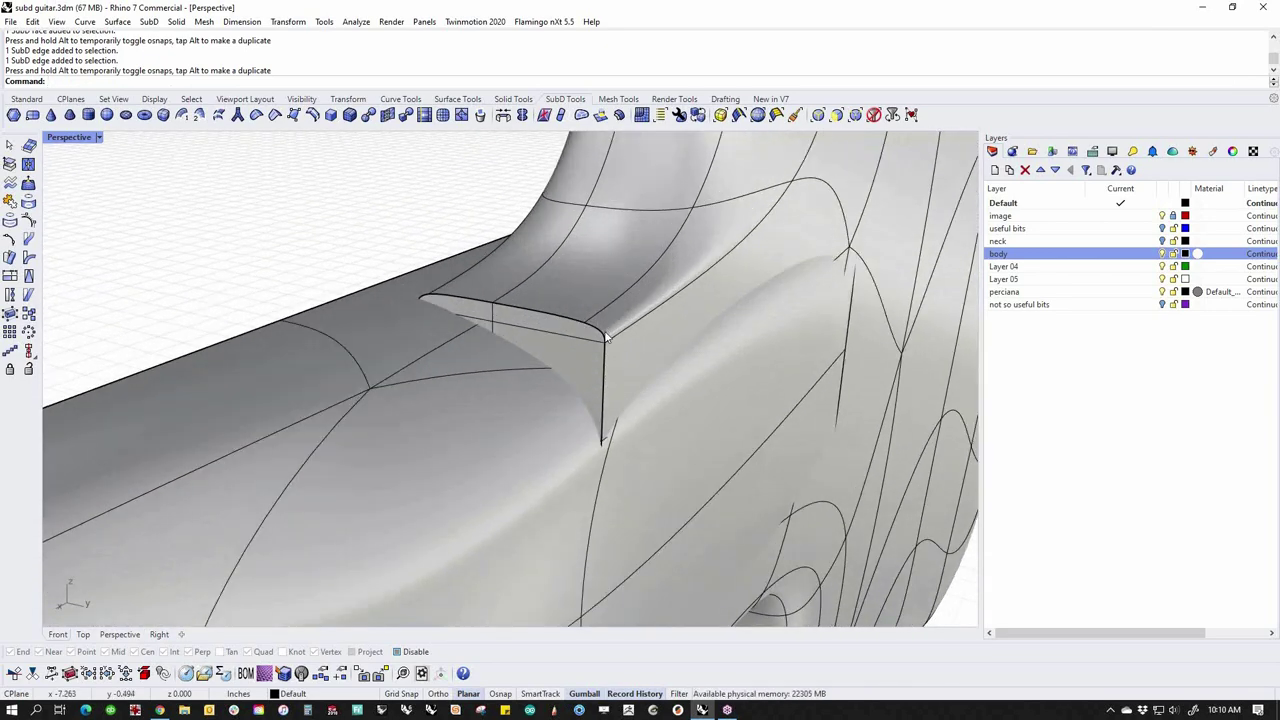
{"action": "left_click", "coordinate": [592, 337]}
{"action": "left_click_drag", "start_coordinate": [637, 338], "coordinate": [485, 290]}
{"action": "left_click", "coordinate": [540, 318]}
{"action": "key", "text": "ctrl+z"}
{"action": "left_click", "coordinate": [542, 316]}
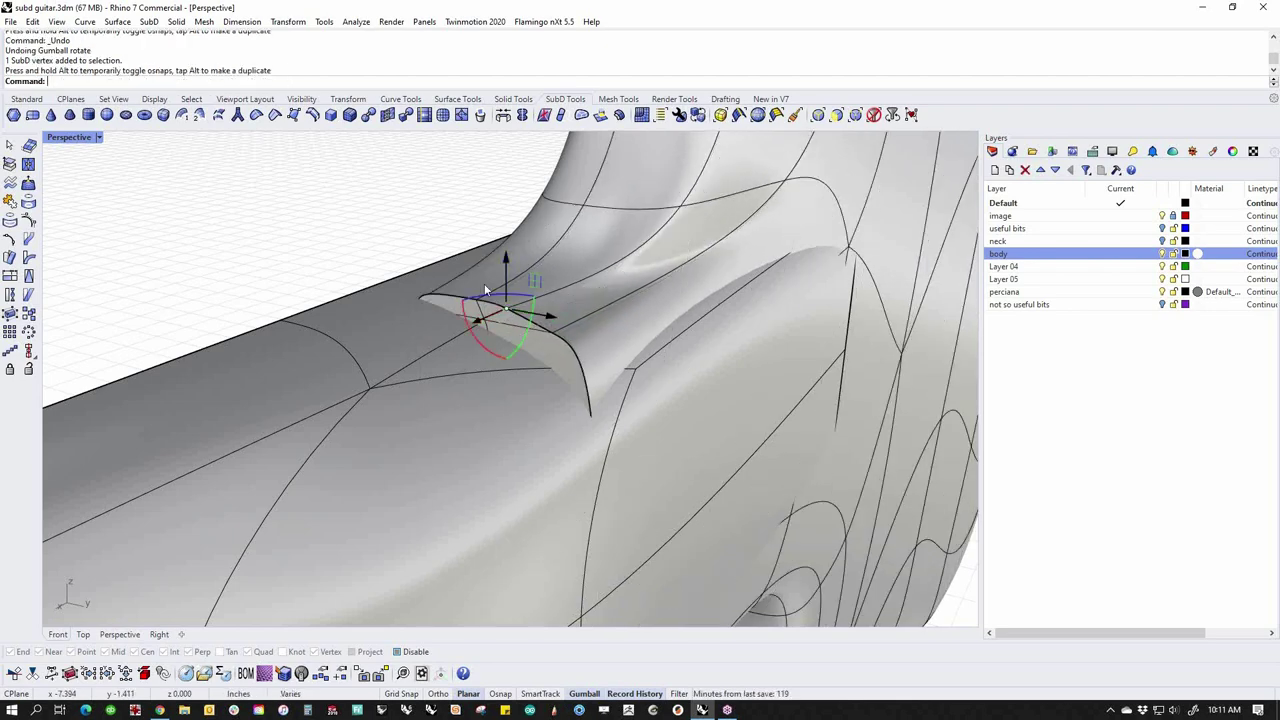
Lower the corner edge and the neighbouring vertex of the upper pocket lip toward the neck heel's surface
{"action": "left_click", "coordinate": [579, 363], "text": "ctrl+shift"}
{"action": "mouse_move", "coordinate": [580, 366]}
{"action": "left_mouse_down"}
{"action": "mouse_move", "coordinate": [581, 354]}
{"action": "mouse_move", "coordinate": [585, 391]}
{"action": "left_mouse_up"}
{"action": "left_click", "coordinate": [357, 194]}
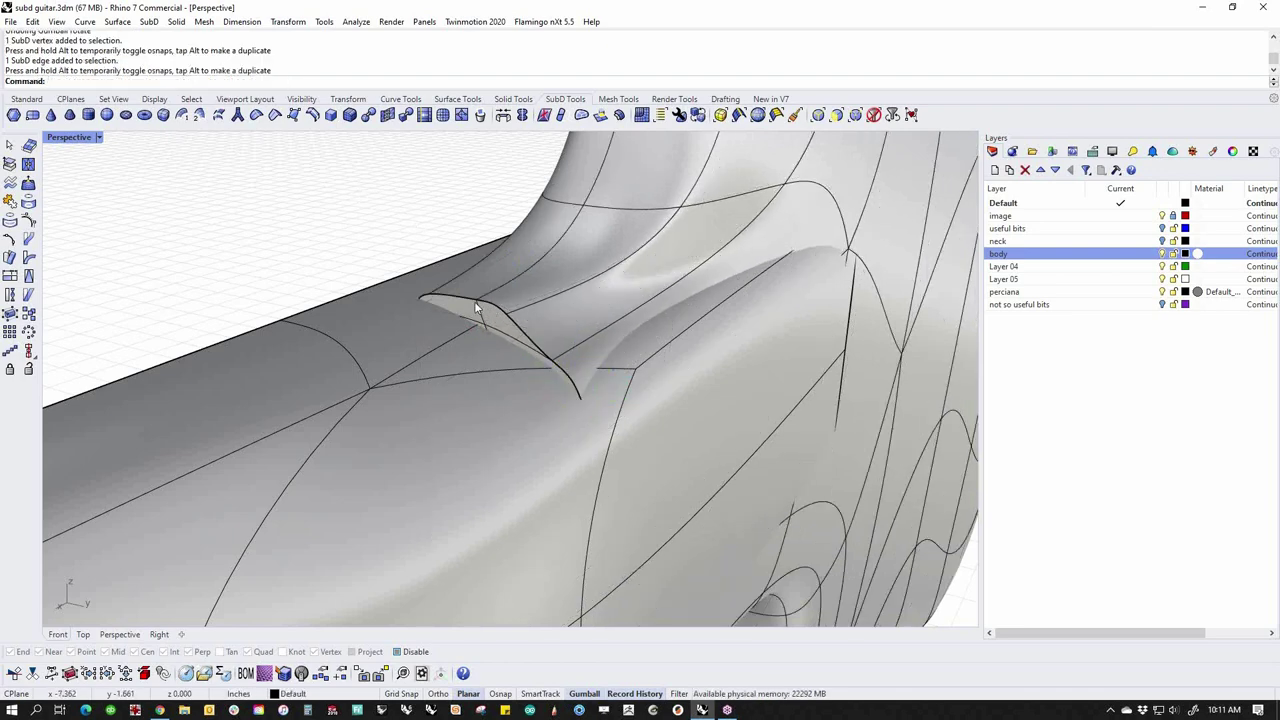
{"action": "left_click", "coordinate": [476, 304], "text": "ctrl+shift"}
{"action": "left_click_drag", "start_coordinate": [475, 254], "coordinate": [553, 370]}
{"action": "left_click", "coordinate": [506, 318]}
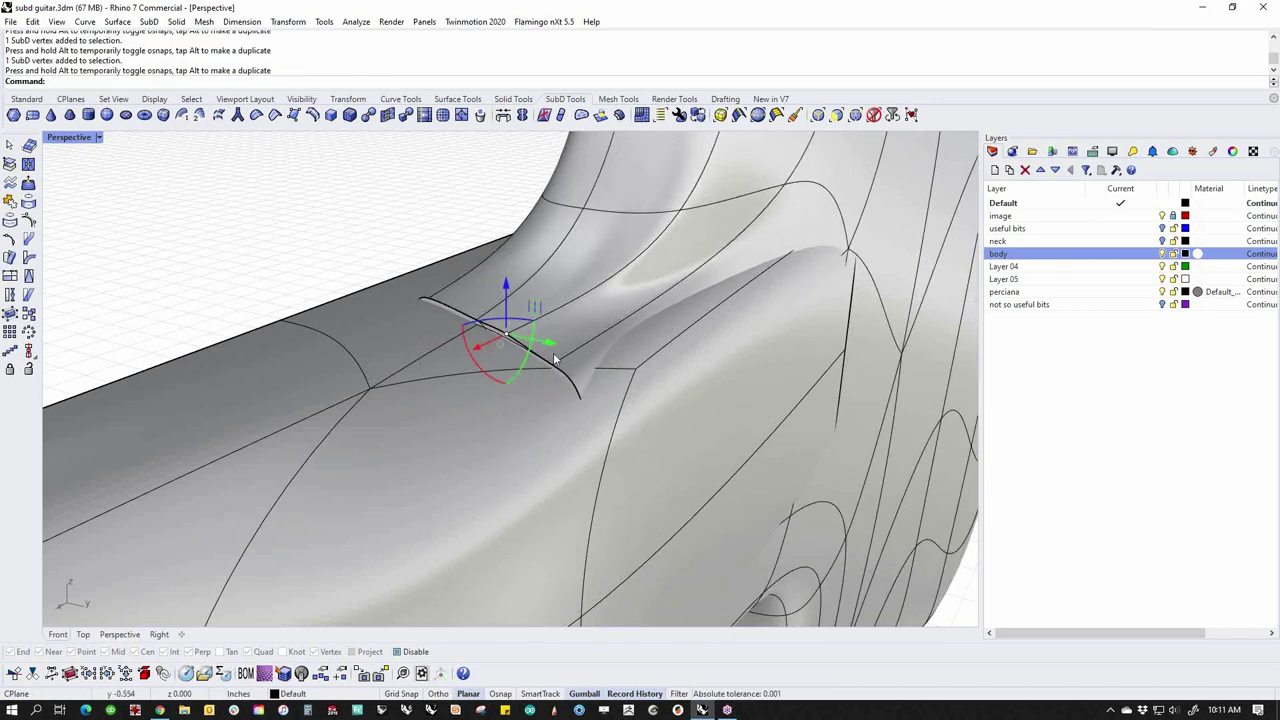
Shift the selected middle vertex of the upper pocket lip slightly along the Y axis
{"action": "right_click_drag", "start_coordinate": [528, 343], "coordinate": [621, 369]}
{"action": "left_click_drag", "start_coordinate": [540, 303], "coordinate": [556, 310]}
{"action": "left_click", "coordinate": [683, 366]}
{"action": "right_click_drag", "start_coordinate": [683, 366], "coordinate": [650, 428]}
{"action": "scroll", "coordinate": [480, 335], "scroll_direction": "up", "scroll_amount": 5}
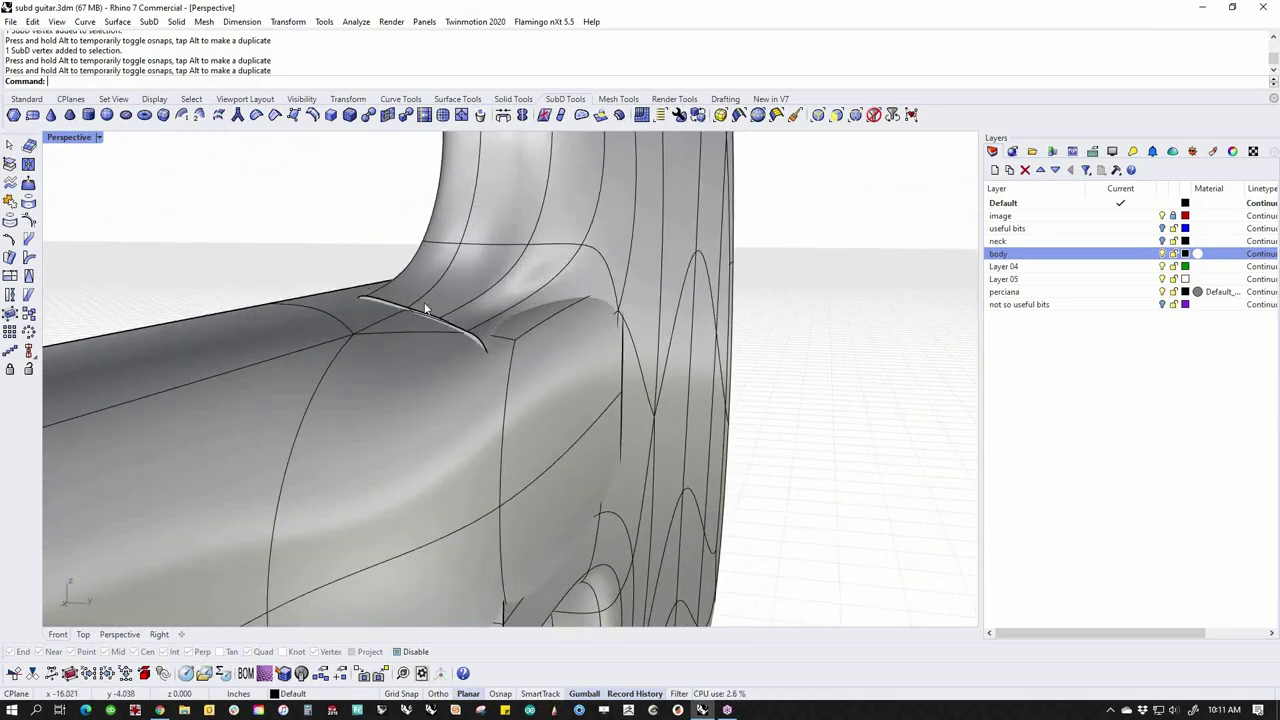
Select the chain of edges along the upper pocket lip and lower them together into the neck heel
{"action": "scroll", "coordinate": [412, 310], "scroll_direction": "up", "scroll_amount": 5}
{"action": "left_click", "coordinate": [388, 295]}
{"action": "left_click", "coordinate": [443, 314], "text": "shift"}
{"action": "left_click", "coordinate": [544, 352], "text": "shift"}
{"action": "left_click", "coordinate": [617, 392], "text": "shift"}
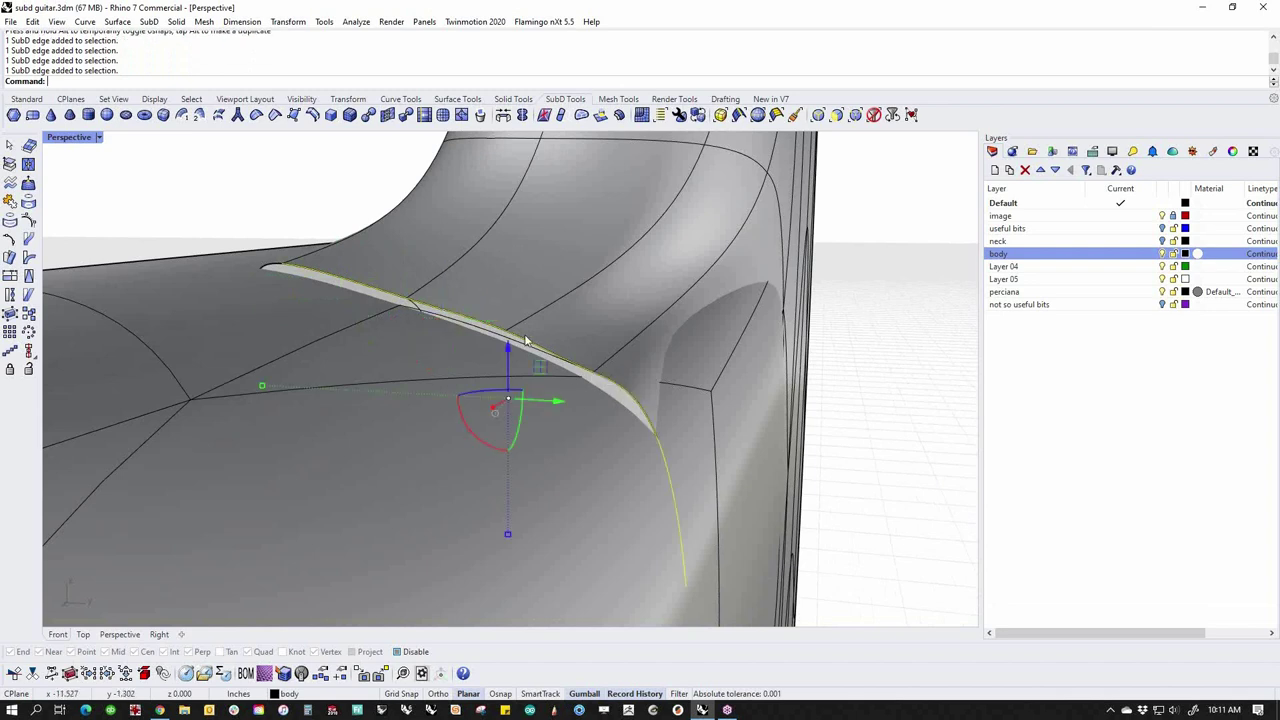
{"action": "left_click_drag", "start_coordinate": [508, 358], "coordinate": [490, 416]}
{"action": "key", "text": "Escape"}
Adjust the edge at the outer corner of the upper pocket lip so that it sinks into the heel
{"action": "left_click", "coordinate": [645, 422], "text": "ctrl+shift"}
{"action": "left_click_drag", "start_coordinate": [674, 403], "coordinate": [644, 430]}
{"action": "mouse_move", "coordinate": [650, 430]}
{"action": "left_mouse_down"}
{"action": "mouse_move", "coordinate": [632, 430]}
{"action": "mouse_move", "coordinate": [658, 431]}
{"action": "mouse_move", "coordinate": [640, 437]}
{"action": "left_mouse_up"}
{"action": "left_click", "coordinate": [857, 386]}
{"action": "right_click_drag", "start_coordinate": [857, 386], "coordinate": [614, 383]}
{"action": "scroll", "coordinate": [612, 377], "scroll_direction": "up", "scroll_amount": 10}
{"action": "right_click_drag", "start_coordinate": [538, 362], "coordinate": [615, 471]}
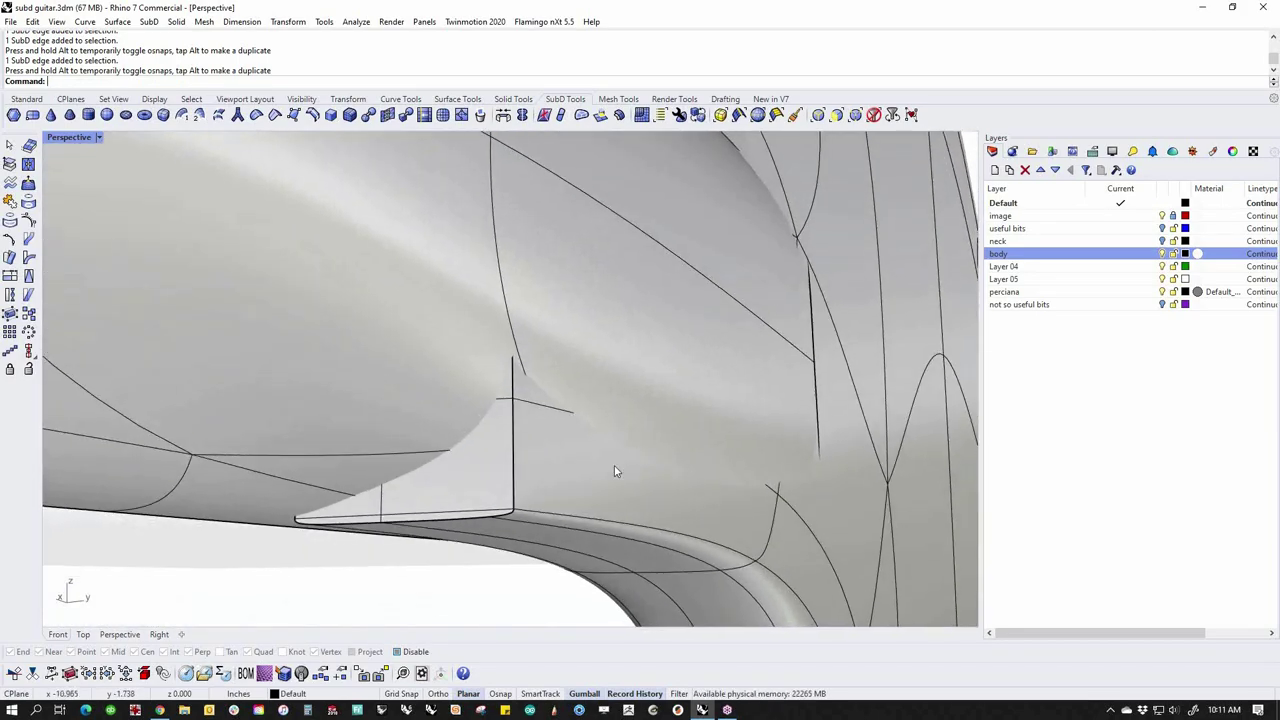
Raise the corner vertices of the lower pocket lip to round it, and pull the last one inward along the Y axis
{"action": "left_click", "coordinate": [511, 407]}
{"action": "left_click_drag", "start_coordinate": [513, 402], "coordinate": [521, 316]}
{"action": "left_click", "coordinate": [510, 493]}
{"action": "left_click_drag", "start_coordinate": [510, 493], "coordinate": [520, 396]}
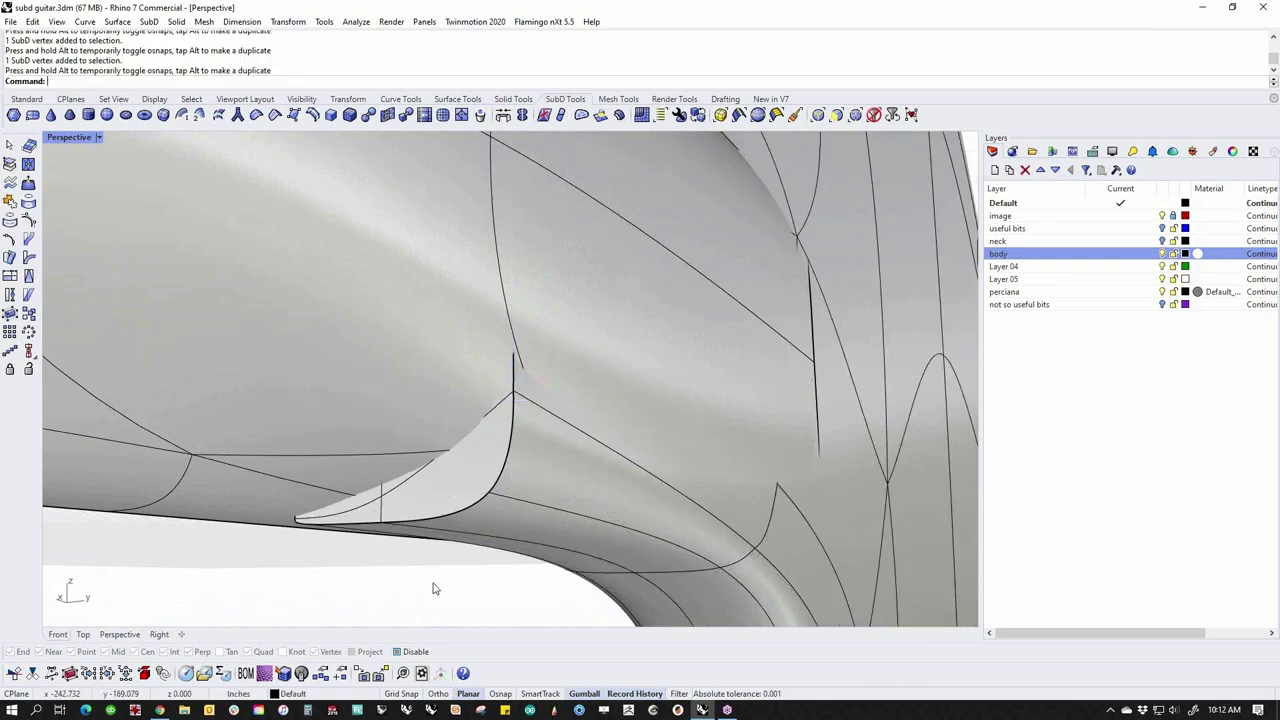
{"action": "left_click", "coordinate": [489, 497]}
{"action": "left_click_drag", "start_coordinate": [489, 497], "coordinate": [489, 424]}
{"action": "right_click_drag", "start_coordinate": [489, 435], "coordinate": [585, 500]}
{"action": "mouse_move", "coordinate": [524, 391]}
{"action": "left_mouse_down"}
{"action": "mouse_move", "coordinate": [531, 374]}
{"action": "mouse_move", "coordinate": [502, 389]}
{"action": "left_mouse_up"}
{"action": "left_click", "coordinate": [593, 431]}
Move the small protruding vertex at the outer end of the lower pocket lip inside the neck heel
{"action": "scroll", "coordinate": [520, 379], "scroll_direction": "up", "scroll_amount": 3}
{"action": "left_click", "coordinate": [512, 377]}
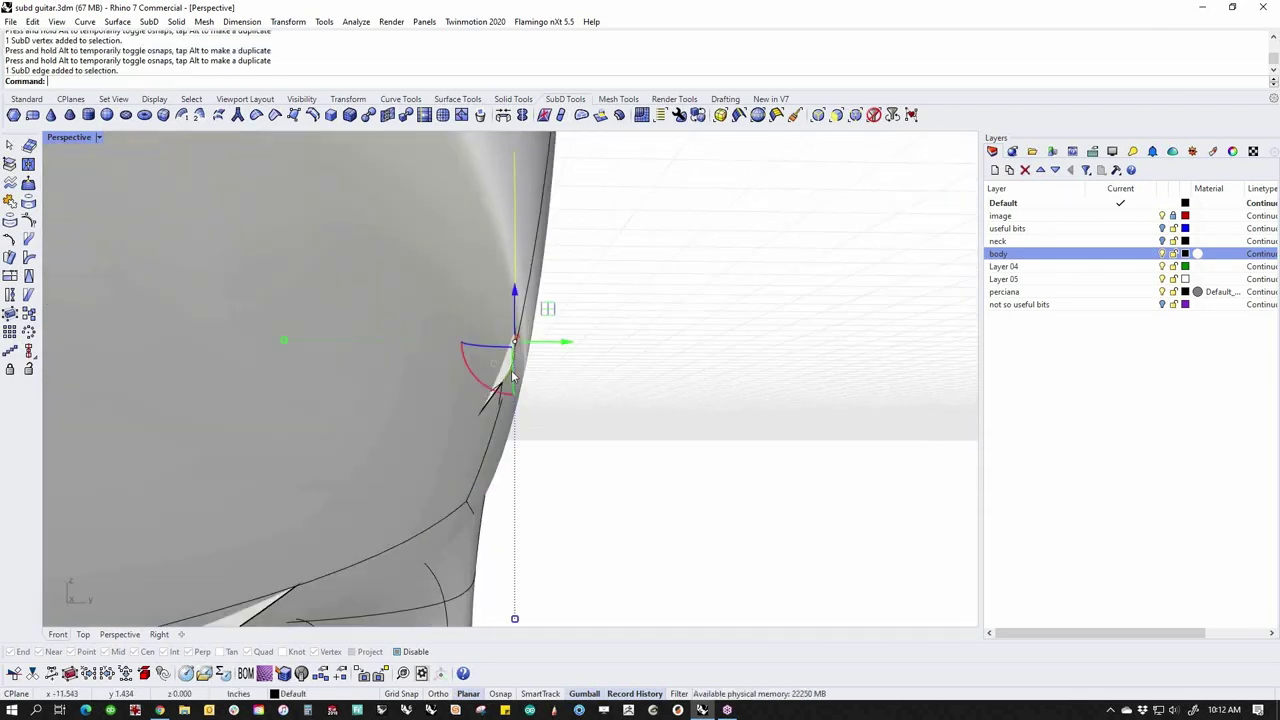
{"action": "left_click", "coordinate": [594, 409]}
{"action": "scroll", "coordinate": [523, 400], "scroll_direction": "up", "scroll_amount": 5}
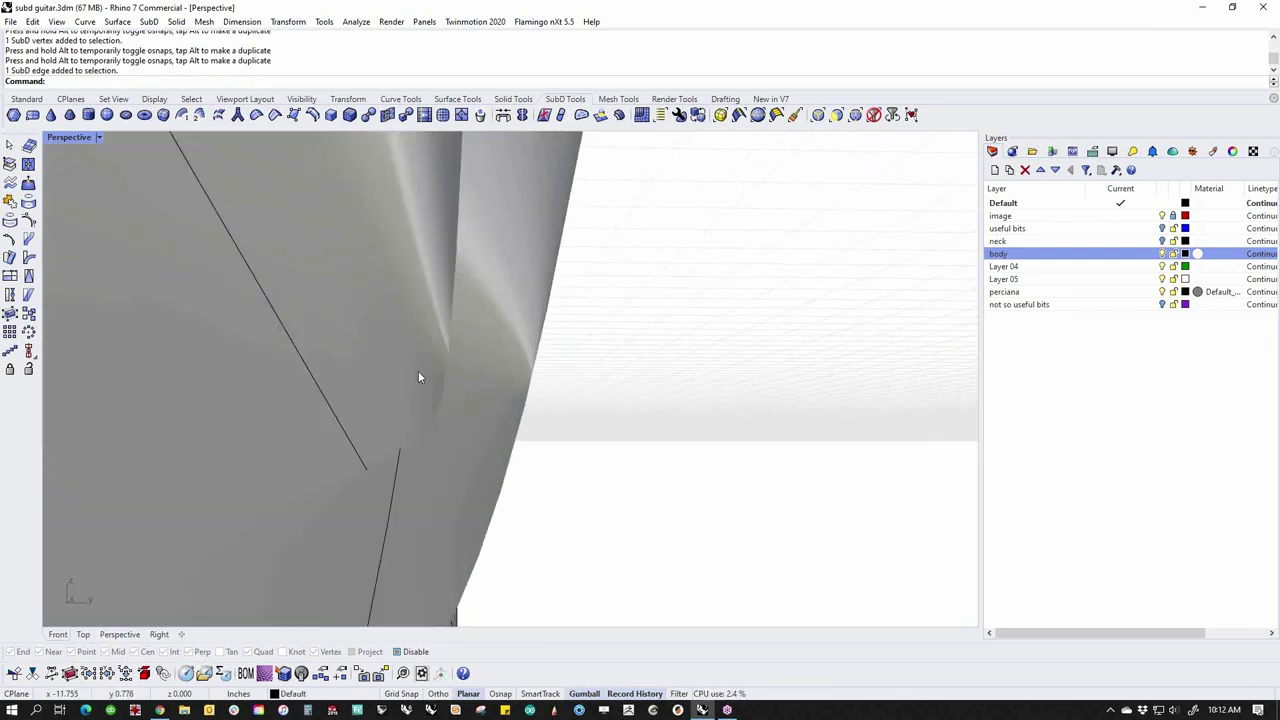
{"action": "scroll", "coordinate": [419, 374], "scroll_direction": "down", "scroll_amount": 3}
{"action": "left_click", "coordinate": [416, 367]}
{"action": "left_click_drag", "start_coordinate": [442, 328], "coordinate": [405, 358]}
{"action": "left_click", "coordinate": [579, 412]}
Select the two middle vertices on the lower pocket lip and raise them toward the neck heel
{"action": "scroll", "coordinate": [579, 412], "scroll_direction": "down", "scroll_amount": 5}
{"action": "scroll", "coordinate": [579, 417], "scroll_direction": "down", "scroll_amount": 6}
{"action": "right_click_drag", "start_coordinate": [579, 417], "coordinate": [570, 385]}
{"action": "scroll", "coordinate": [399, 419], "scroll_direction": "up", "scroll_amount": 6}
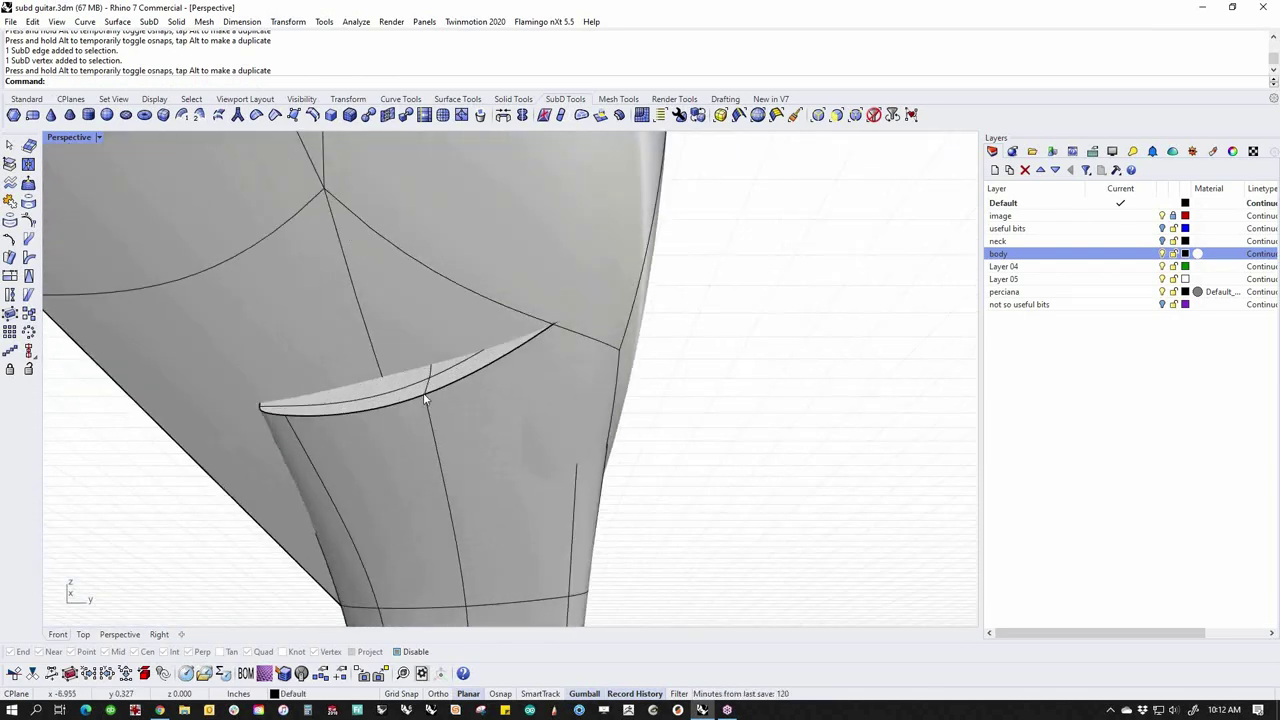
{"action": "left_click", "coordinate": [425, 397]}
{"action": "scroll", "coordinate": [432, 383], "scroll_direction": "up", "scroll_amount": 6}
{"action": "left_click", "coordinate": [431, 379], "text": "shift"}
{"action": "left_click_drag", "start_coordinate": [428, 352], "coordinate": [434, 309]}
{"action": "scroll", "coordinate": [827, 472], "scroll_direction": "down", "scroll_amount": 4}
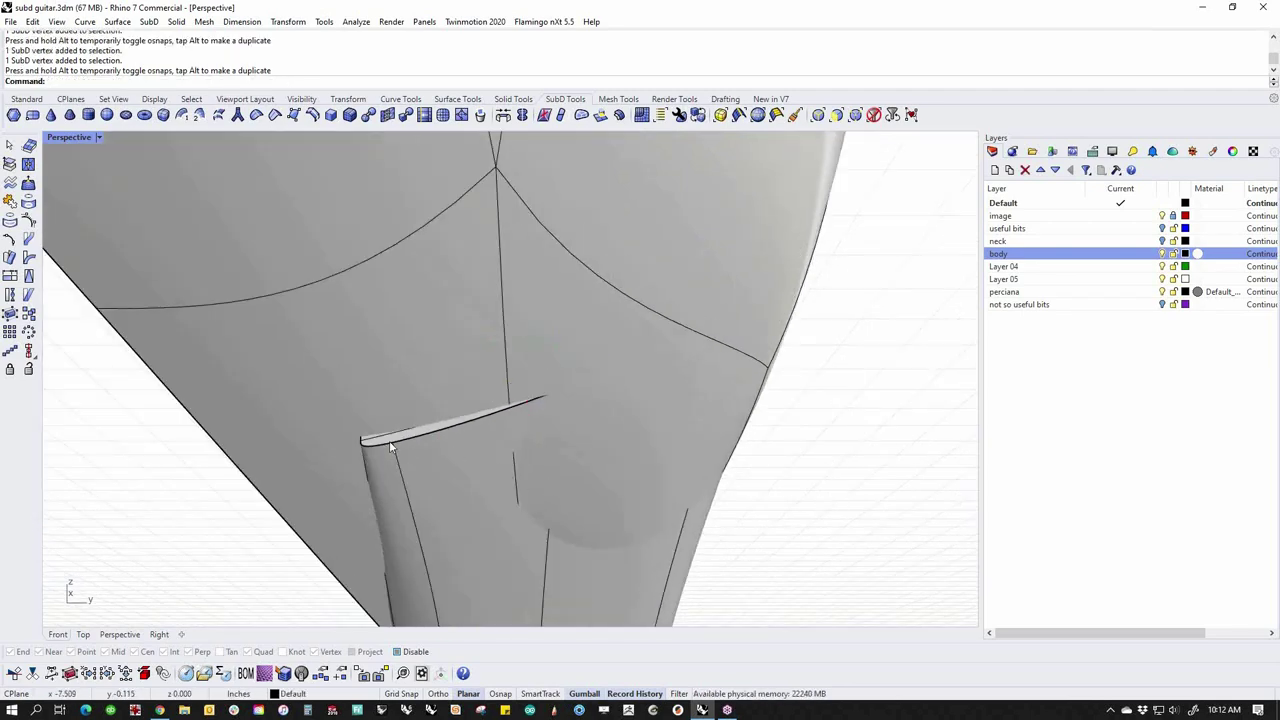
Move the exposed end face of the lower pocket lip along the Z axis to bury it in the heel
{"action": "scroll", "coordinate": [390, 446], "scroll_direction": "up", "scroll_amount": 3}
{"action": "left_click", "coordinate": [457, 432]}
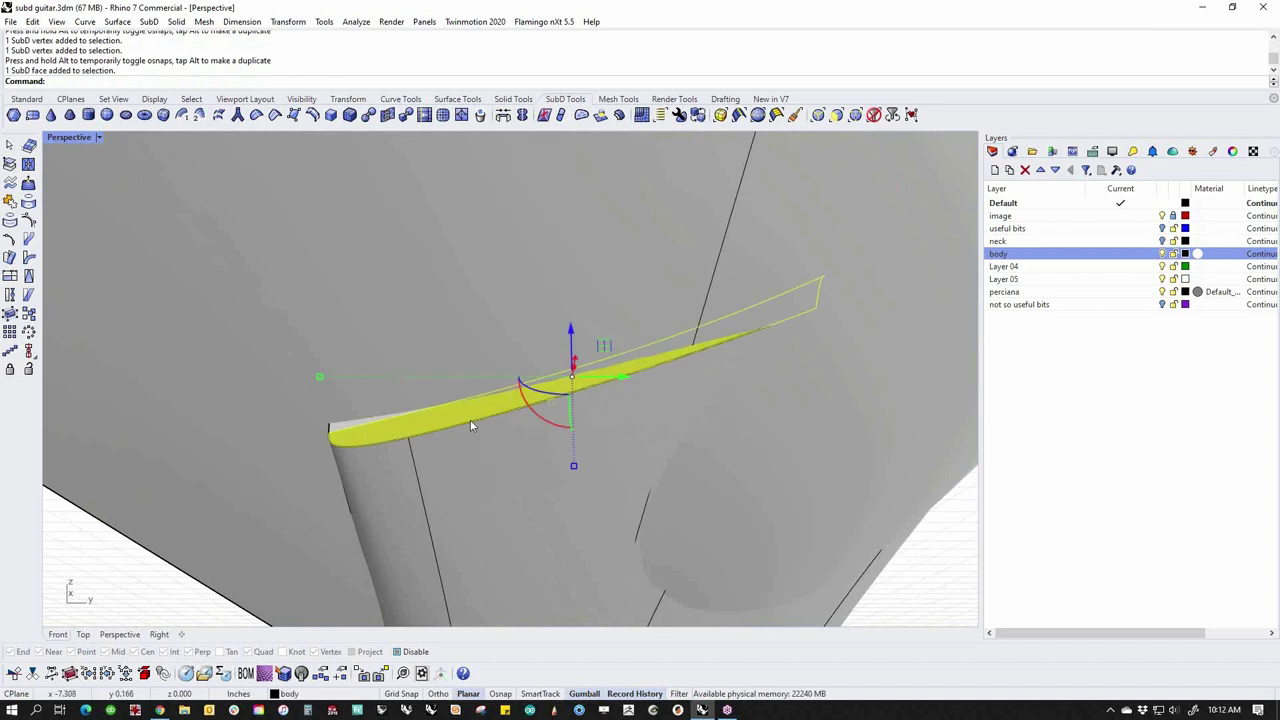
{"action": "mouse_move", "coordinate": [576, 333]}
{"action": "left_mouse_down"}
{"action": "mouse_move", "coordinate": [572, 300]}
{"action": "mouse_move", "coordinate": [560, 362]}
{"action": "mouse_move", "coordinate": [571, 351]}
{"action": "left_mouse_up"}
{"action": "left_click", "coordinate": [921, 546]}
{"action": "right_click_drag", "start_coordinate": [921, 546], "coordinate": [386, 408]}
{"action": "left_click", "coordinate": [366, 396]}
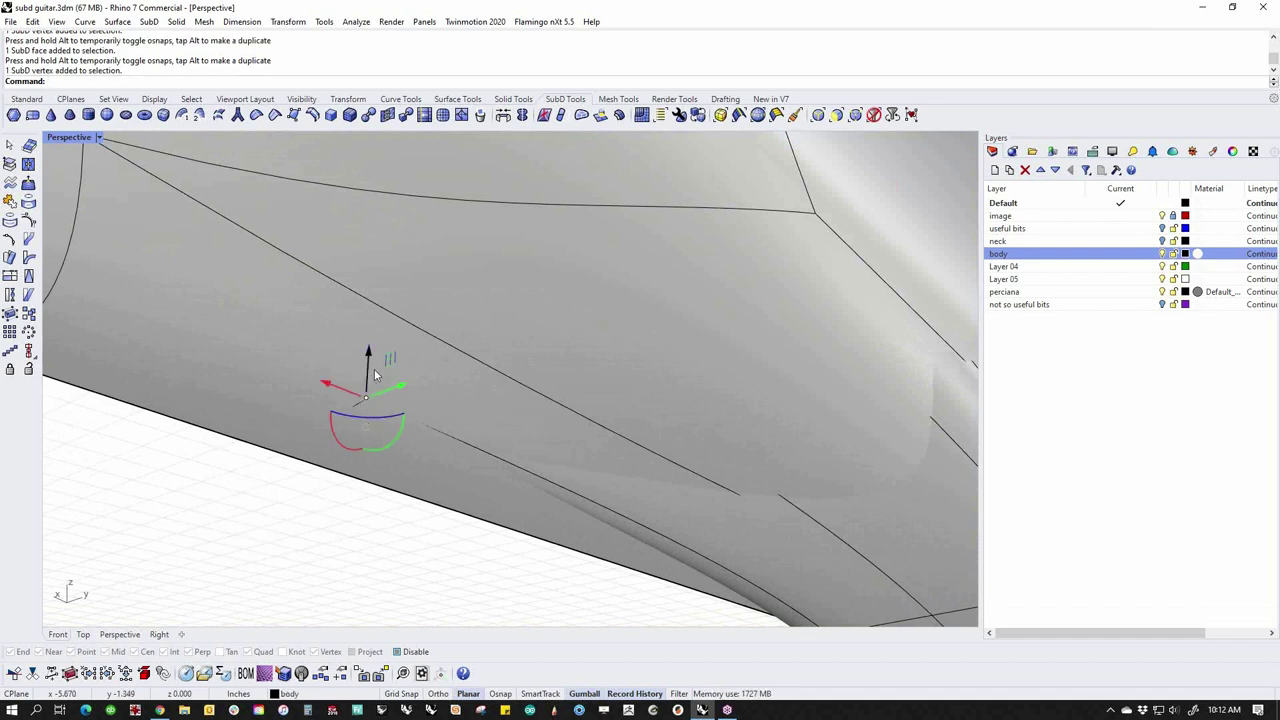
{"action": "left_click_drag", "start_coordinate": [365, 350], "coordinate": [393, 310]}
{"action": "key", "text": "ctrl+z"}
Pick the hidden edge of the lower pocket's front end in wireframe display and move it along the Z axis in shaded display
{"action": "right_click_drag", "start_coordinate": [386, 515], "coordinate": [462, 516]}
{"action": "middle_click", "coordinate": [462, 516]}
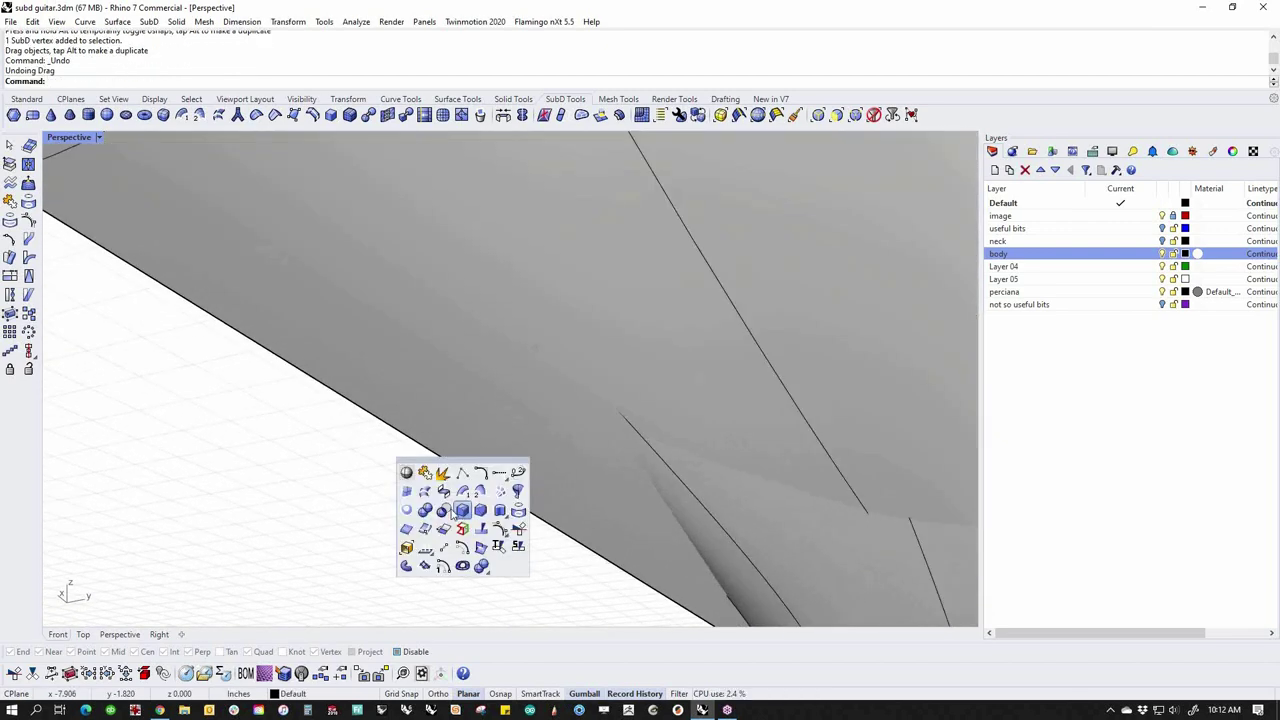
{"action": "key", "text": "ctrl+alt+w"}
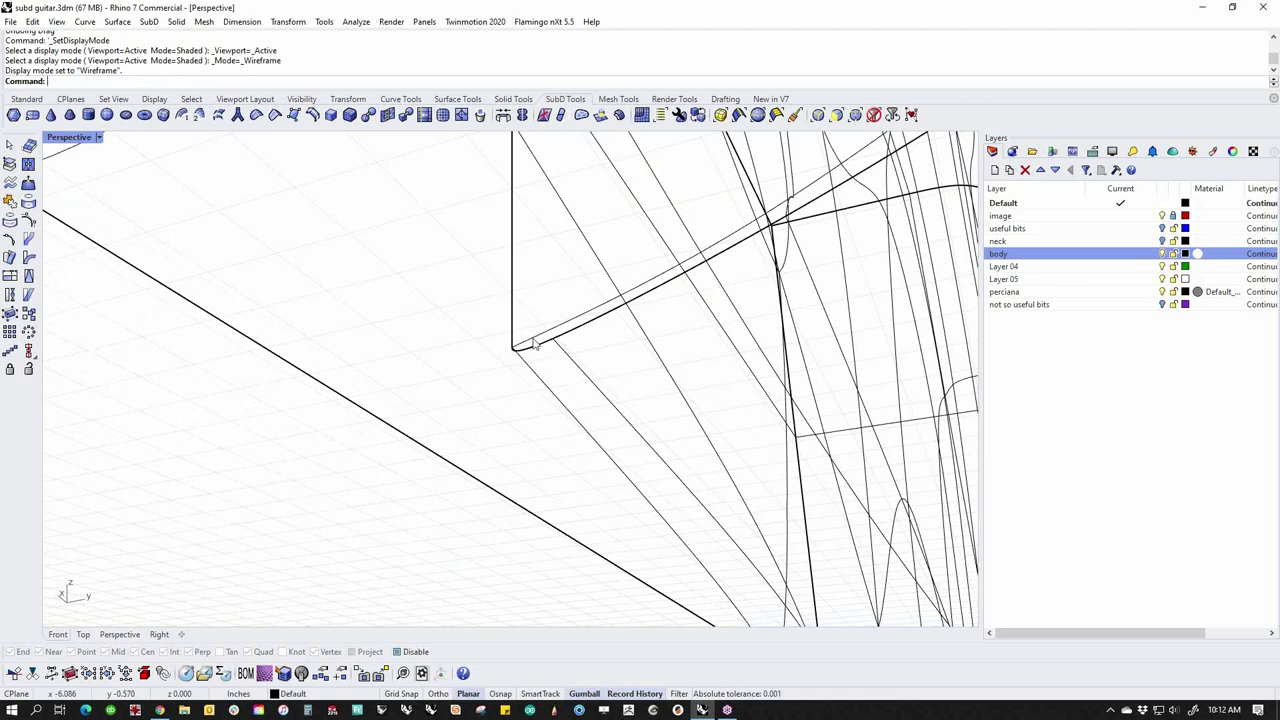
{"action": "left_click", "coordinate": [528, 341]}
{"action": "middle_click", "coordinate": [438, 447]}
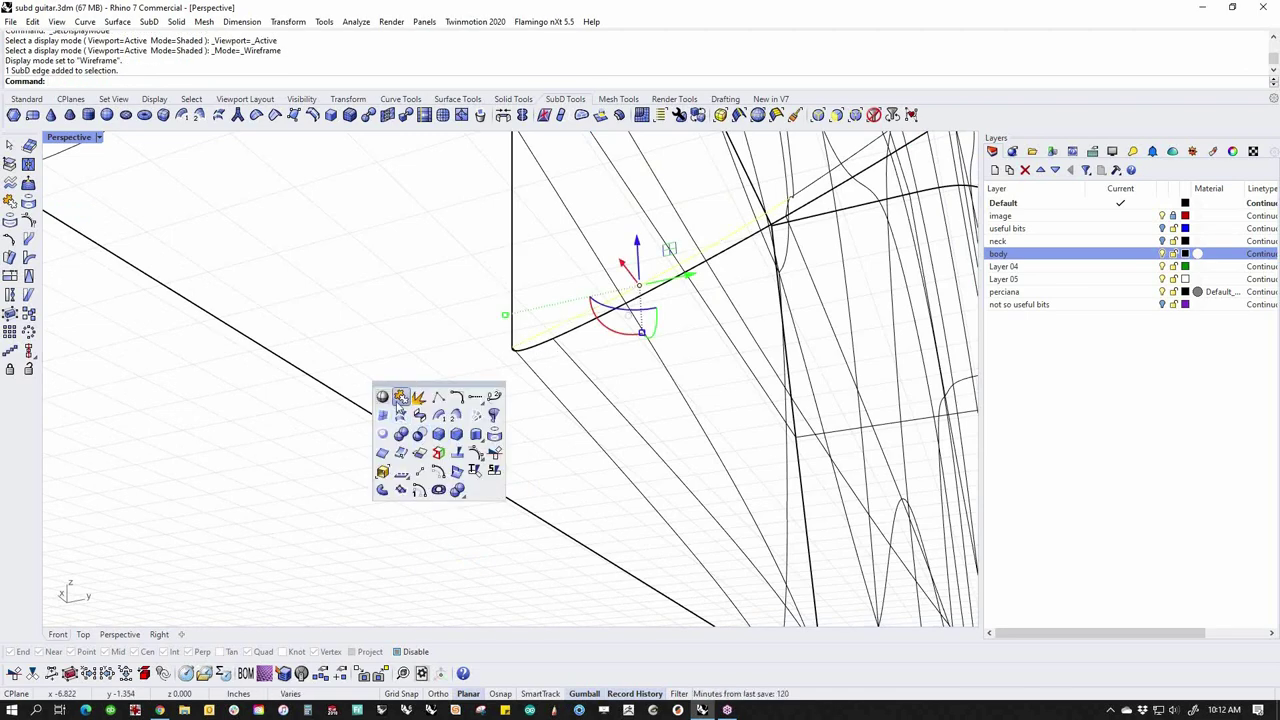
{"action": "left_click", "coordinate": [402, 398]}
{"action": "mouse_move", "coordinate": [637, 241]}
{"action": "left_mouse_down"}
{"action": "mouse_move", "coordinate": [634, 223]}
{"action": "mouse_move", "coordinate": [613, 291]}
{"action": "mouse_move", "coordinate": [615, 280]}
{"action": "left_mouse_up"}
{"action": "left_click", "coordinate": [357, 500]}
{"action": "scroll", "coordinate": [451, 401], "scroll_direction": "down", "scroll_amount": 5}
{"action": "scroll", "coordinate": [552, 450], "scroll_direction": "up", "scroll_amount": 3}
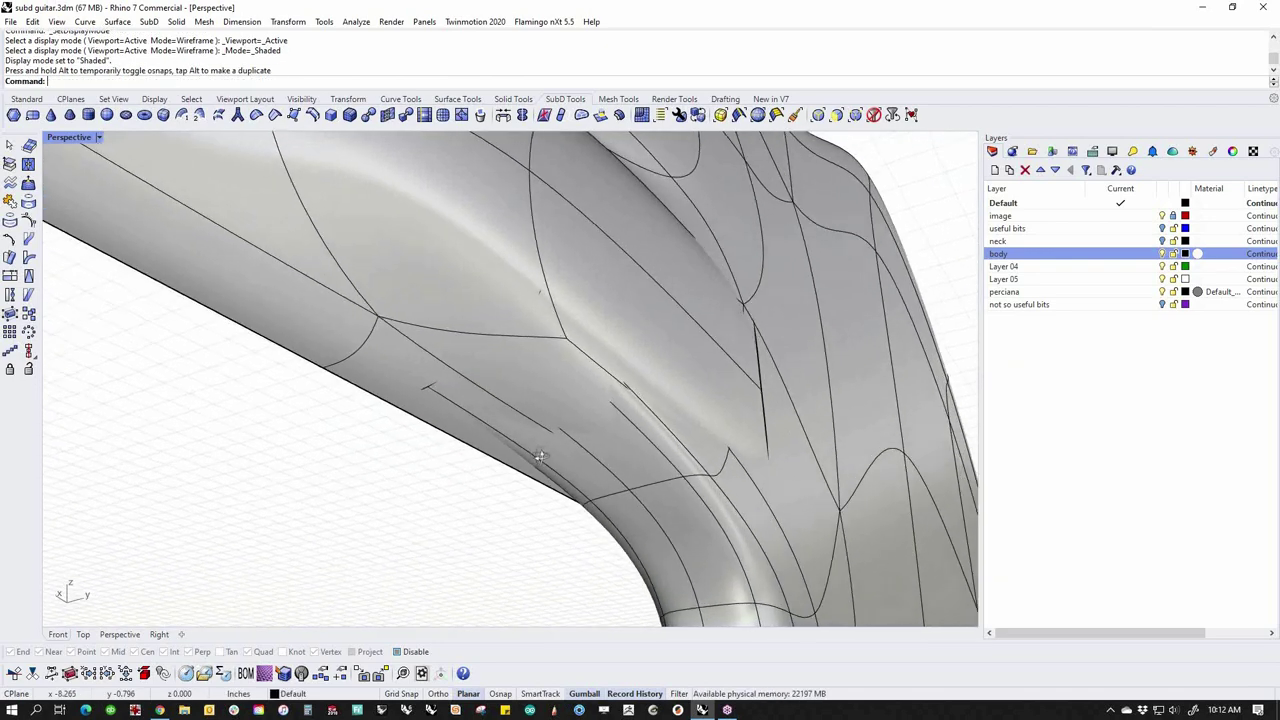
Pick the hidden middle vertex of the lower pocket's front end in wireframe display and reposition it in shaded display
{"action": "scroll", "coordinate": [553, 441], "scroll_direction": "up", "scroll_amount": 2}
{"action": "left_click", "coordinate": [562, 427], "text": "ctrl+shift"}
{"action": "left_click", "coordinate": [352, 504]}
{"action": "middle_click", "coordinate": [351, 504]}
{"action": "left_click", "coordinate": [291, 449]}
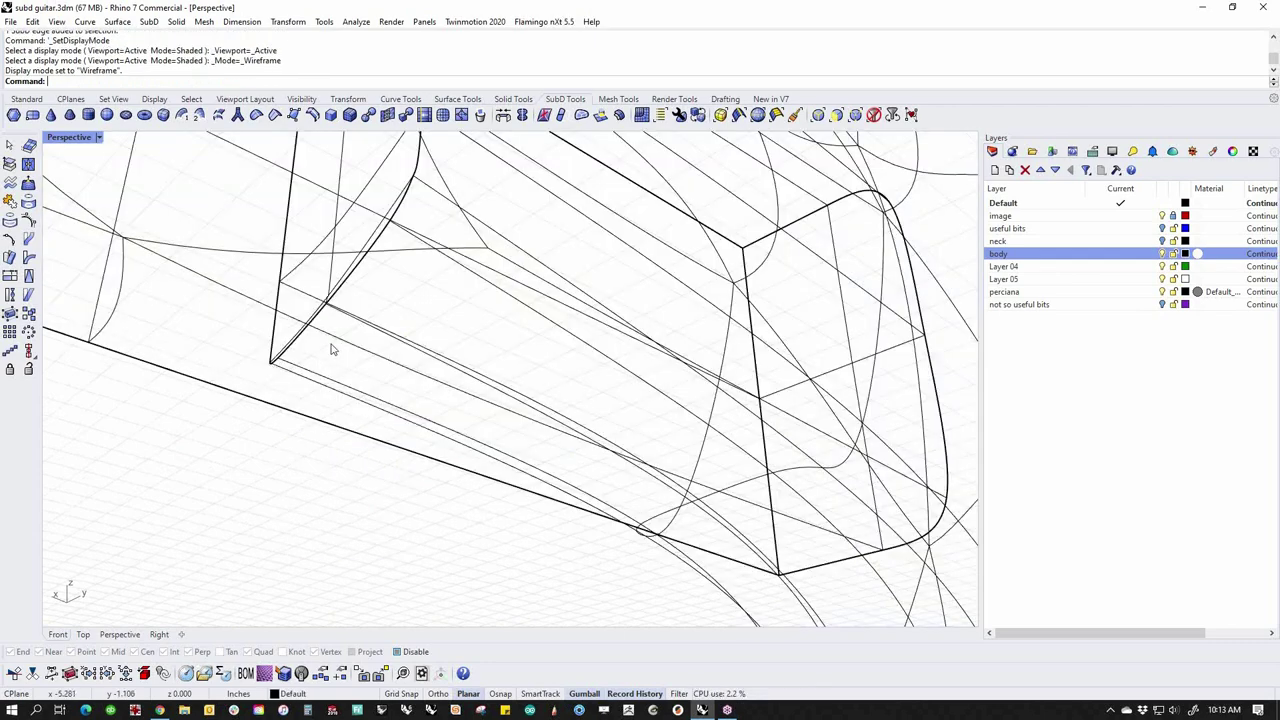
{"action": "right_click_drag", "start_coordinate": [320, 312], "coordinate": [348, 330]}
{"action": "left_click", "coordinate": [370, 340]}
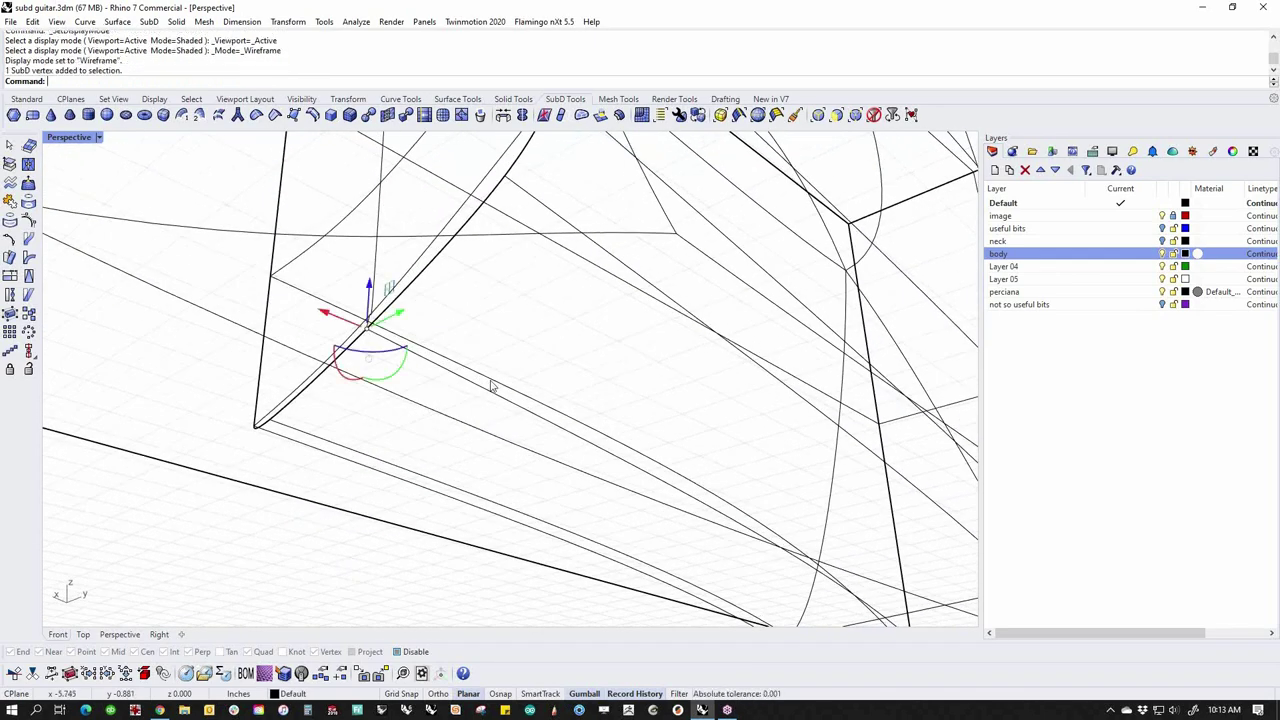
{"action": "middle_click", "coordinate": [491, 380]}
{"action": "left_click", "coordinate": [443, 337]}
{"action": "left_click_drag", "start_coordinate": [411, 300], "coordinate": [419, 345]}
{"action": "key", "text": "Escape"}
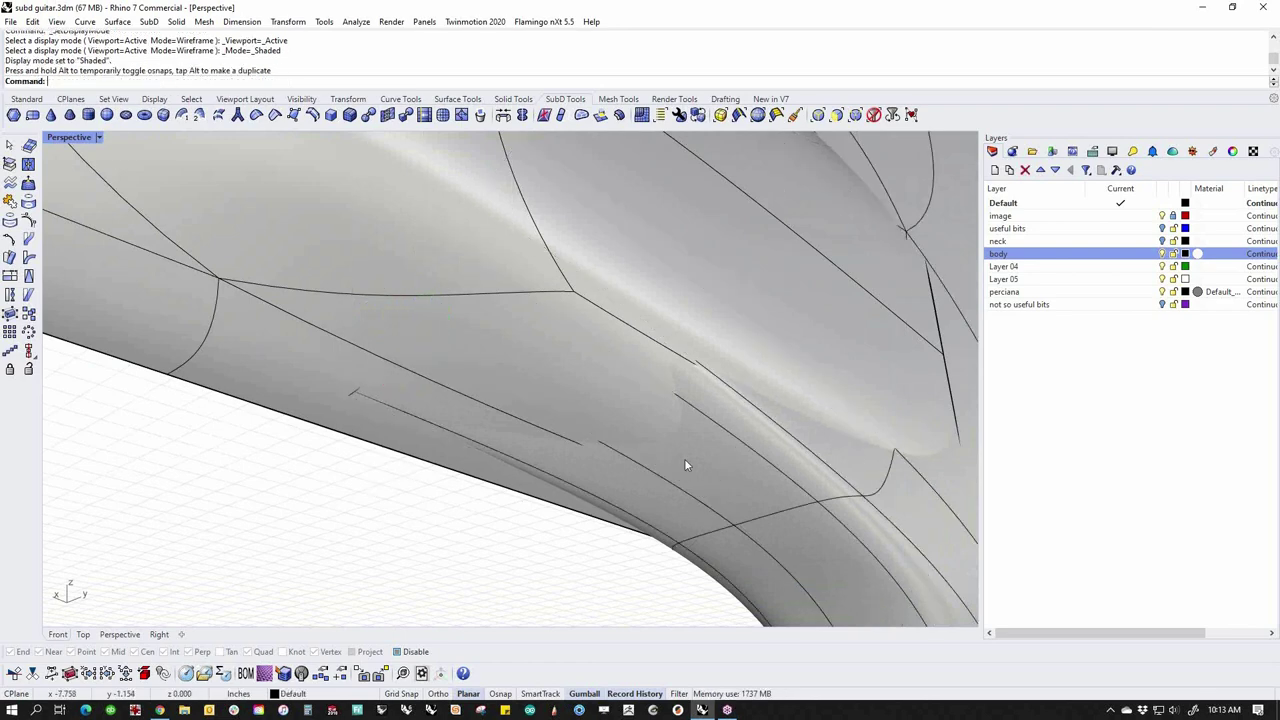
Pick the hidden vertex at the front end of the outer lip edge in wireframe display and reposition it in shaded display
{"action": "left_click", "coordinate": [701, 418]}
{"action": "middle_click", "coordinate": [509, 414]}
{"action": "left_click", "coordinate": [464, 337]}
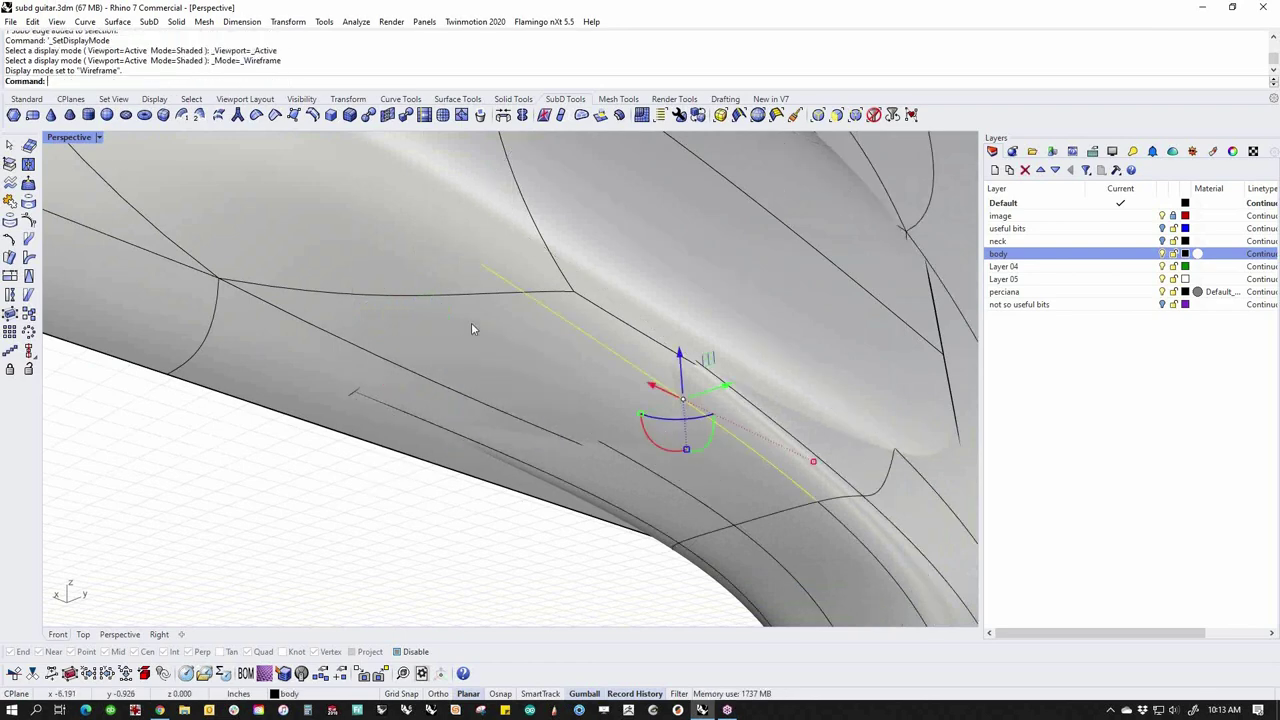
{"action": "key", "text": "Escape"}
{"action": "left_click", "coordinate": [482, 265]}
{"action": "middle_click", "coordinate": [484, 285]}
{"action": "left_click", "coordinate": [444, 245]}
{"action": "left_click_drag", "start_coordinate": [480, 232], "coordinate": [478, 267]}
{"action": "key", "text": "Escape"}
Nudge the body vertex that still pokes through the heel's underside back into the heel
{"action": "scroll", "coordinate": [467, 410], "scroll_direction": "down", "scroll_amount": 3}
{"action": "right_click_drag", "start_coordinate": [467, 410], "coordinate": [527, 397]}
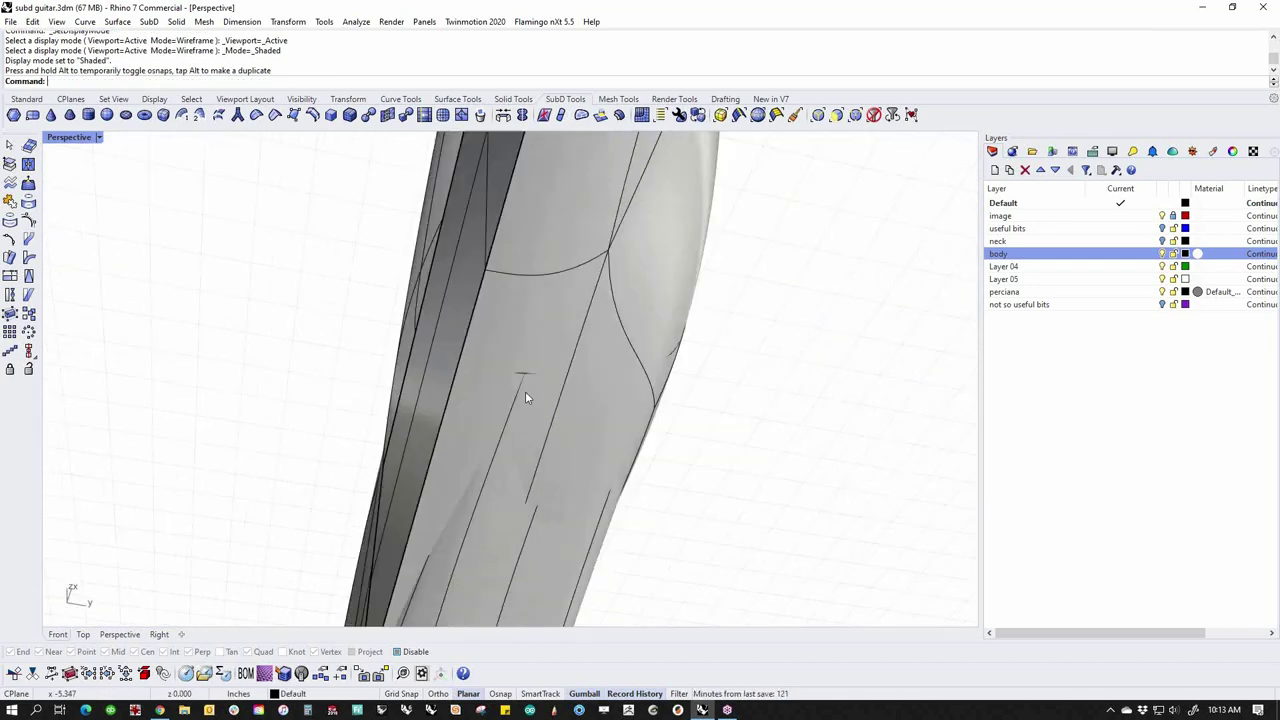
{"action": "left_click", "coordinate": [525, 375]}
{"action": "right_click_drag", "start_coordinate": [536, 343], "coordinate": [525, 341]}
{"action": "mouse_move", "coordinate": [525, 341]}
{"action": "left_mouse_down"}
{"action": "mouse_move", "coordinate": [512, 372]}
{"action": "mouse_move", "coordinate": [508, 356]}
{"action": "left_mouse_up"}
{"action": "key", "text": "Escape"}
Relocate the gumball of the lower lip's side face to its rear lower corner and scale the face along the Z axis
{"action": "right_click_drag", "start_coordinate": [508, 356], "coordinate": [492, 456]}
{"action": "scroll", "coordinate": [492, 456], "scroll_direction": "up", "scroll_amount": 3}
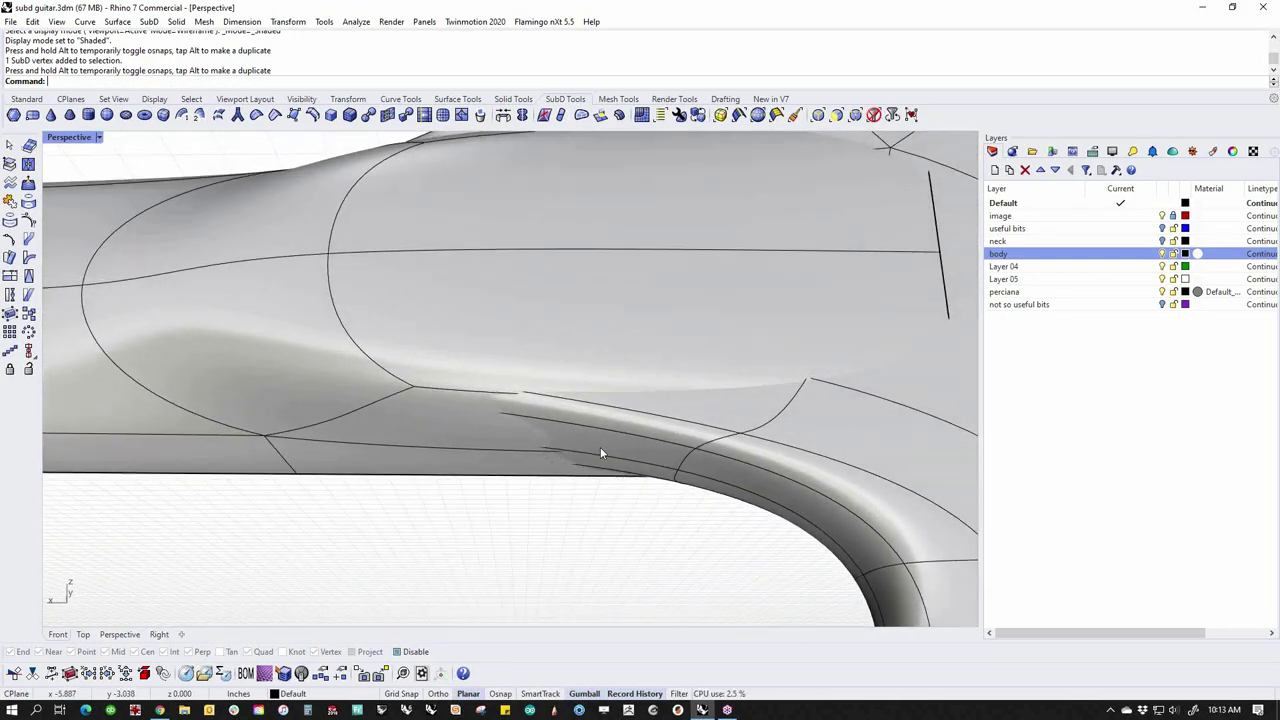
{"action": "left_click", "coordinate": [600, 453], "text": "ctrl+shift"}
{"action": "right_click_drag", "start_coordinate": [600, 453], "coordinate": [588, 507]}
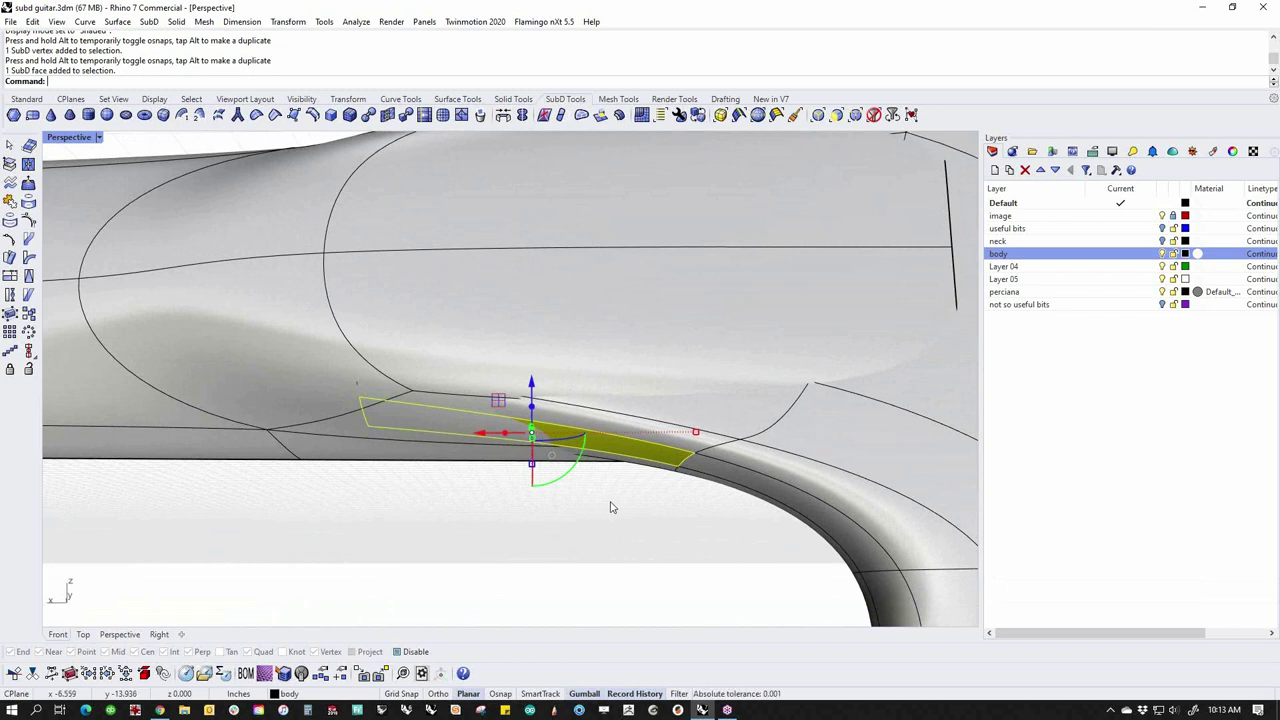
{"action": "key", "text": "Return"}
{"action": "left_click", "coordinate": [677, 466]}
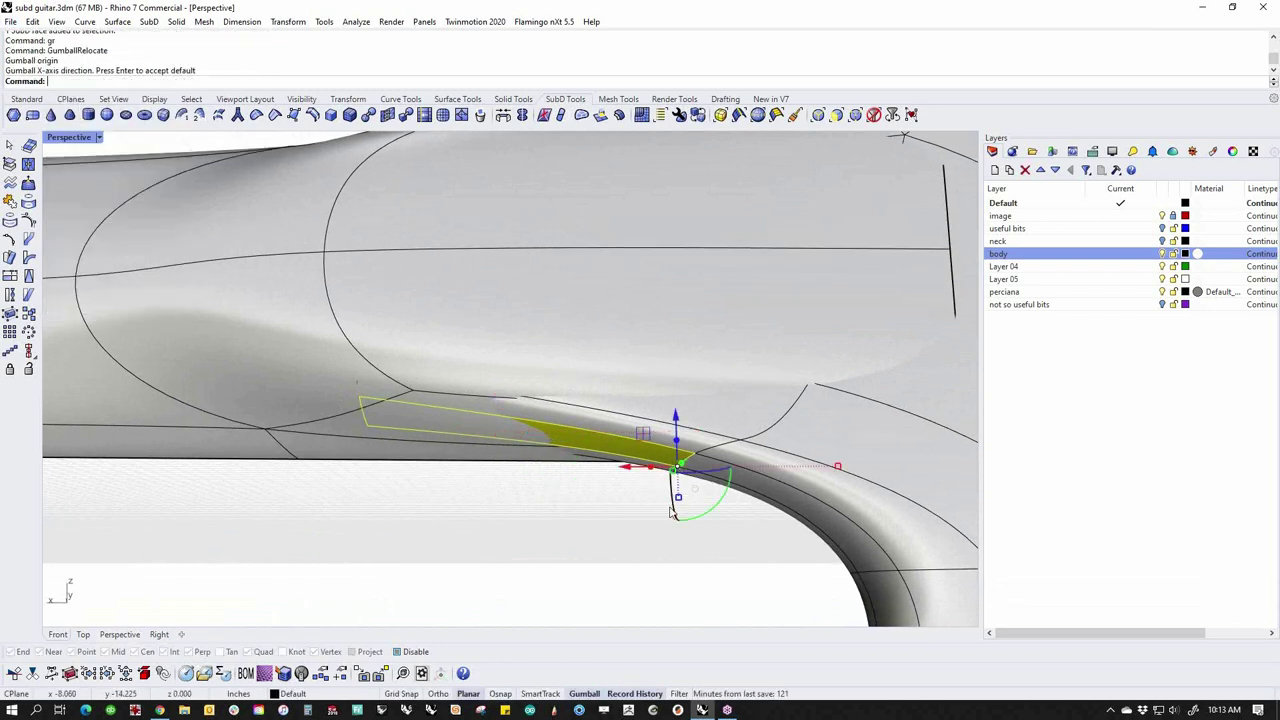
{"action": "key", "text": "Return"}
{"action": "left_click_drag", "start_coordinate": [679, 499], "coordinate": [678, 494]}
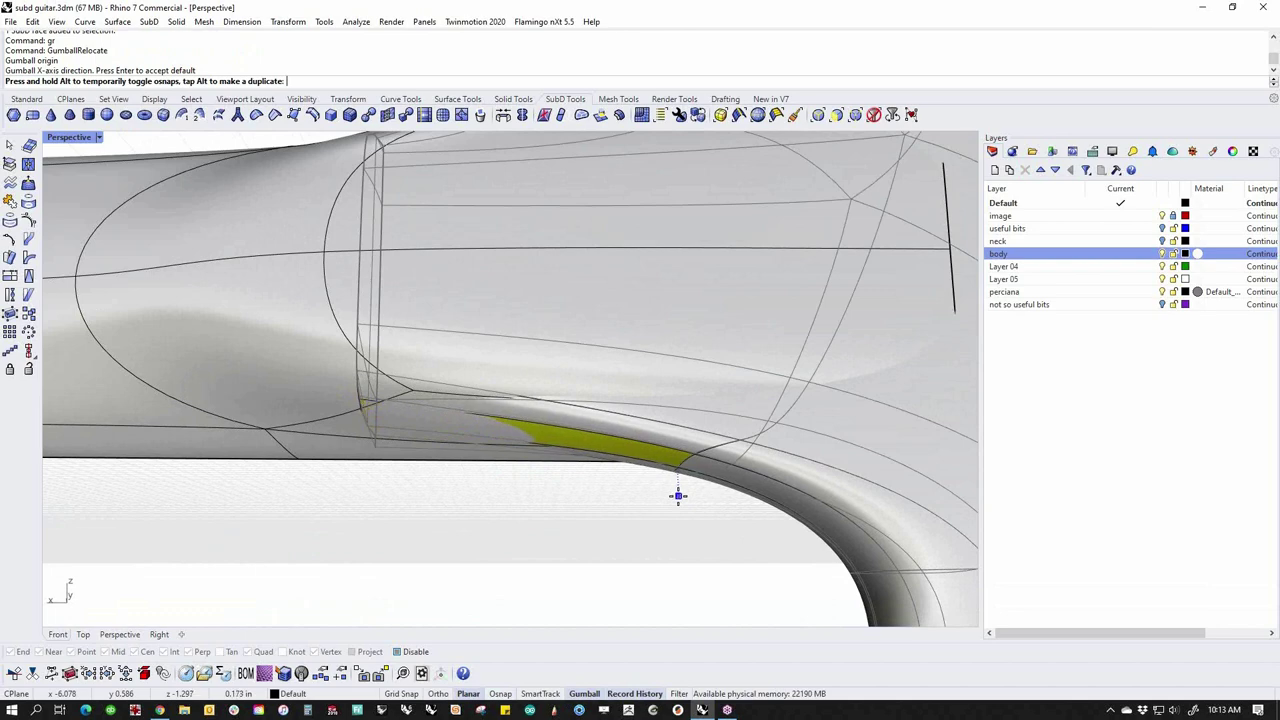
{"action": "left_click_drag", "start_coordinate": [677, 497], "coordinate": [677, 497]}
{"action": "left_click", "coordinate": [573, 546]}
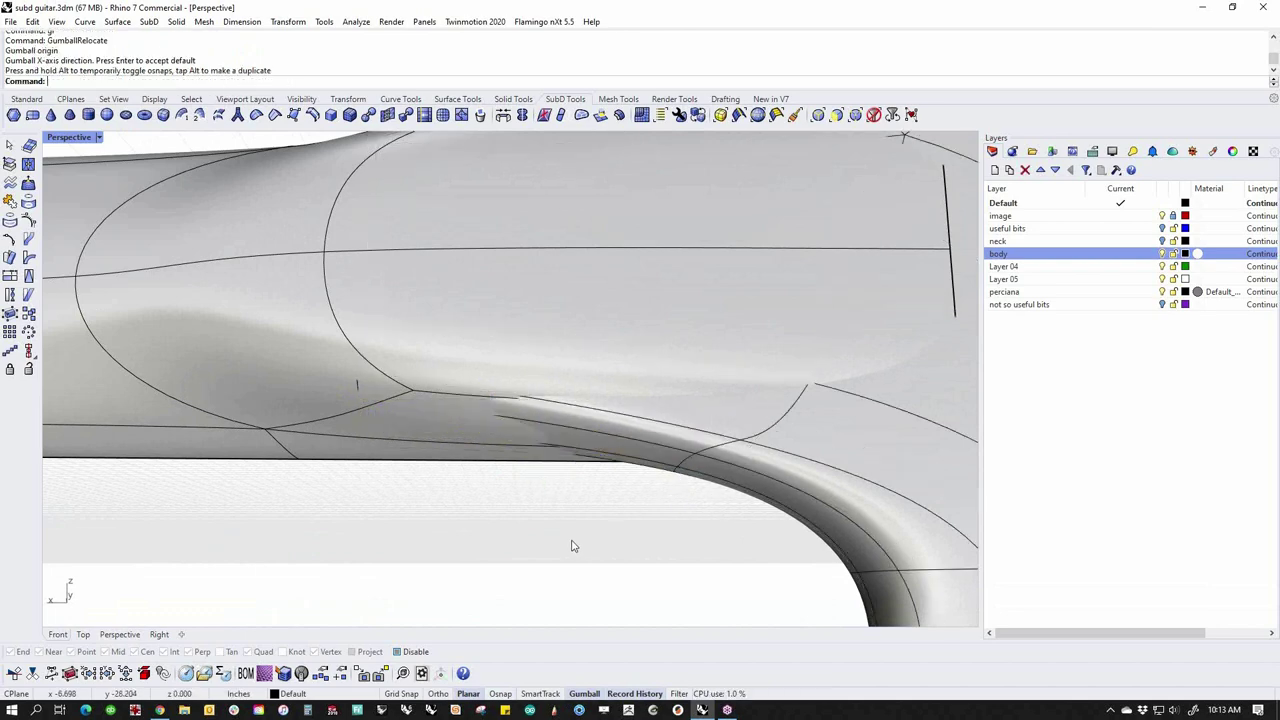
Adjust the position of the body edge where the lower cutaway blends into the neck heel
{"action": "right_click_drag", "start_coordinate": [475, 527], "coordinate": [578, 540]}
{"action": "scroll", "coordinate": [573, 429], "scroll_direction": "up", "scroll_amount": 5}
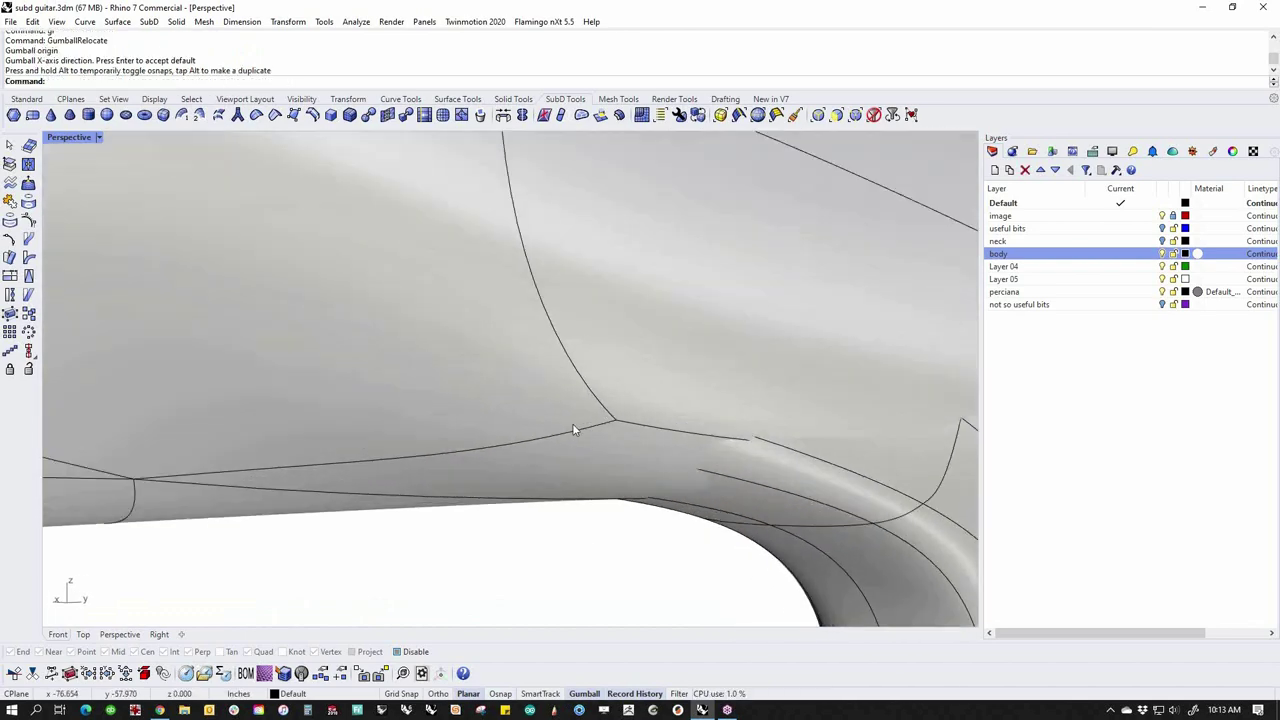
{"action": "scroll", "coordinate": [523, 401], "scroll_direction": "down", "scroll_amount": 8}
{"action": "left_click", "coordinate": [528, 394], "text": "ctrl+shift"}
{"action": "right_click_drag", "start_coordinate": [524, 428], "coordinate": [546, 449]}
{"action": "left_click_drag", "start_coordinate": [555, 380], "coordinate": [526, 394]}
{"action": "left_click", "coordinate": [551, 489]}
Pull both vertical edges of the heel's rear end along the Y axis to blend the heel with the body, and review the whole guitar
{"action": "scroll", "coordinate": [551, 489], "scroll_direction": "down", "scroll_amount": 7}
{"action": "right_click_drag", "start_coordinate": [551, 489], "coordinate": [529, 434]}
{"action": "scroll", "coordinate": [494, 450], "scroll_direction": "up", "scroll_amount": 5}
{"action": "scroll", "coordinate": [505, 435], "scroll_direction": "down", "scroll_amount": 3}
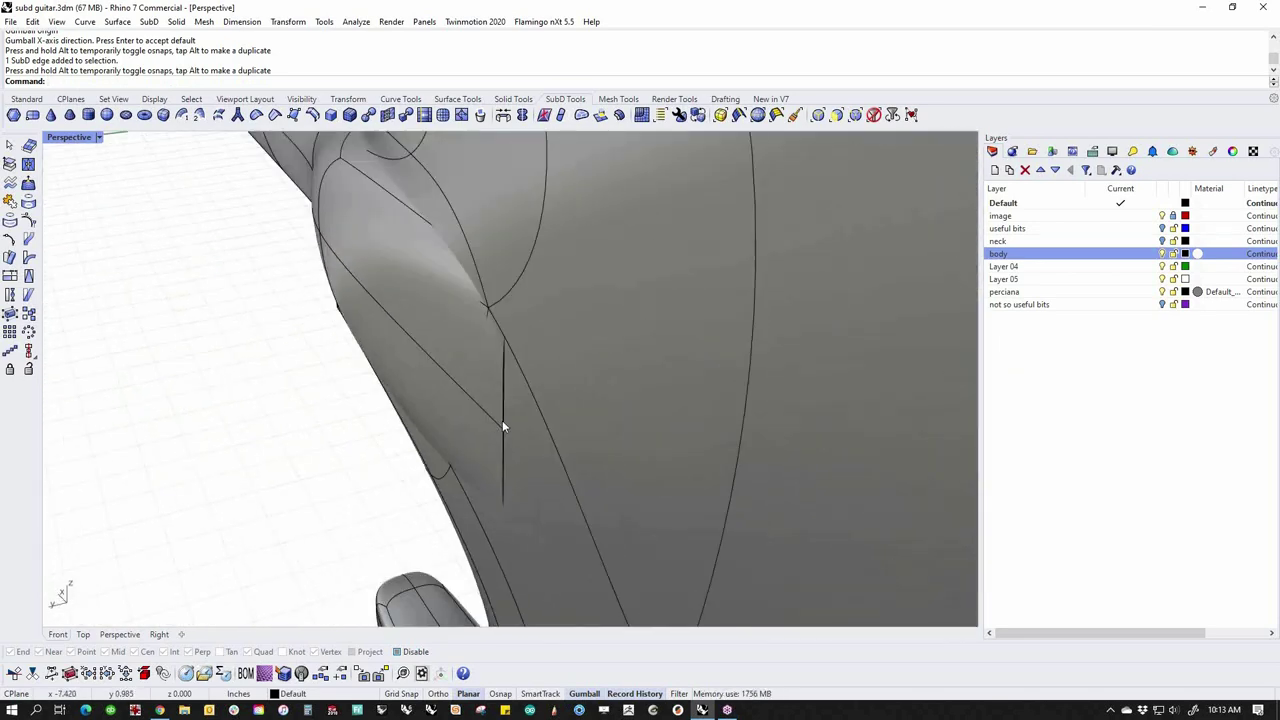
{"action": "left_click", "coordinate": [502, 446]}
{"action": "left_click", "coordinate": [500, 424]}
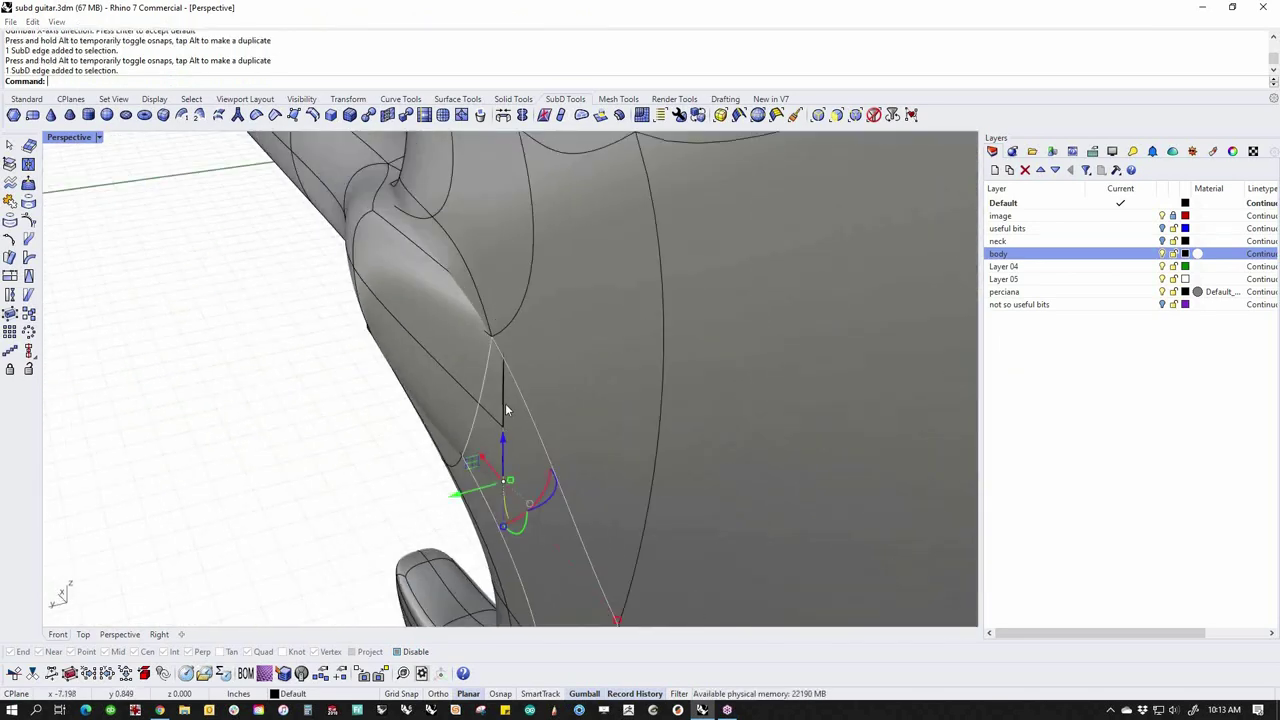
{"action": "left_click", "coordinate": [553, 451]}
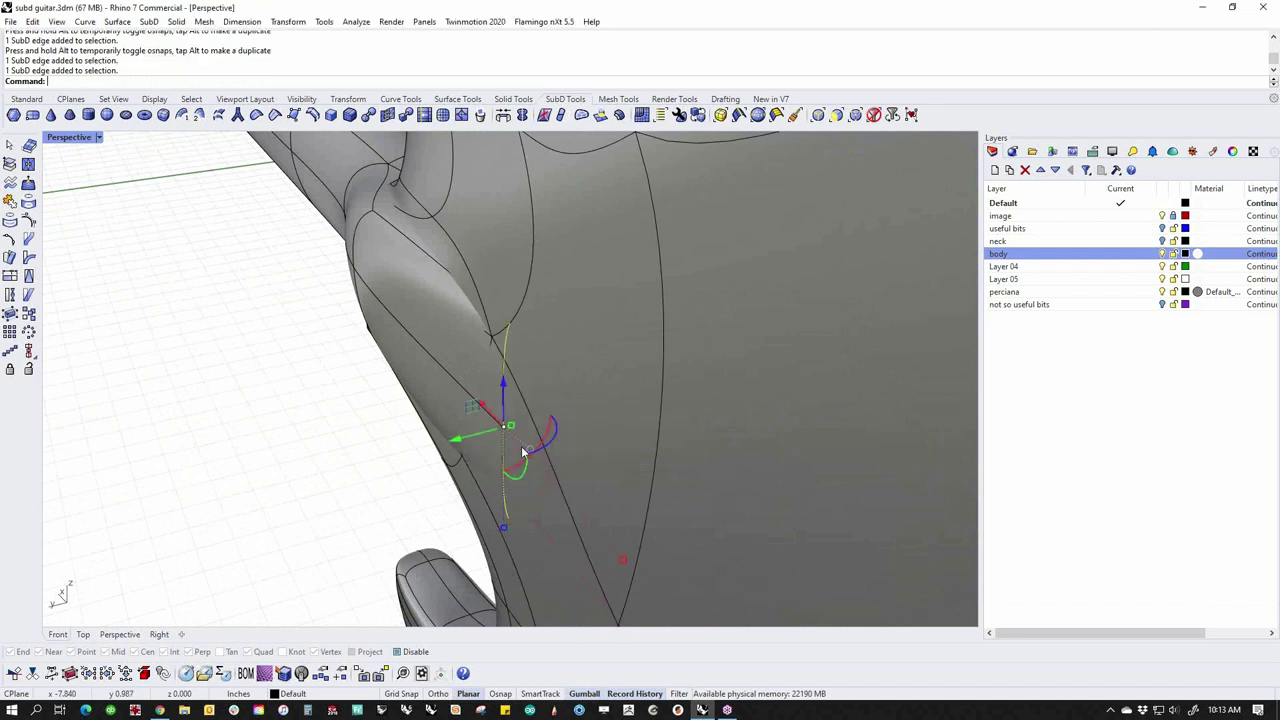
{"action": "left_click_drag", "start_coordinate": [459, 441], "coordinate": [497, 431]}
{"action": "left_click", "coordinate": [347, 473]}
{"action": "scroll", "coordinate": [438, 433], "scroll_direction": "down", "scroll_amount": 6}
{"action": "right_click_drag", "start_coordinate": [438, 433], "coordinate": [660, 394]}
{"action": "scroll", "coordinate": [491, 483], "scroll_direction": "down", "scroll_amount": 7}
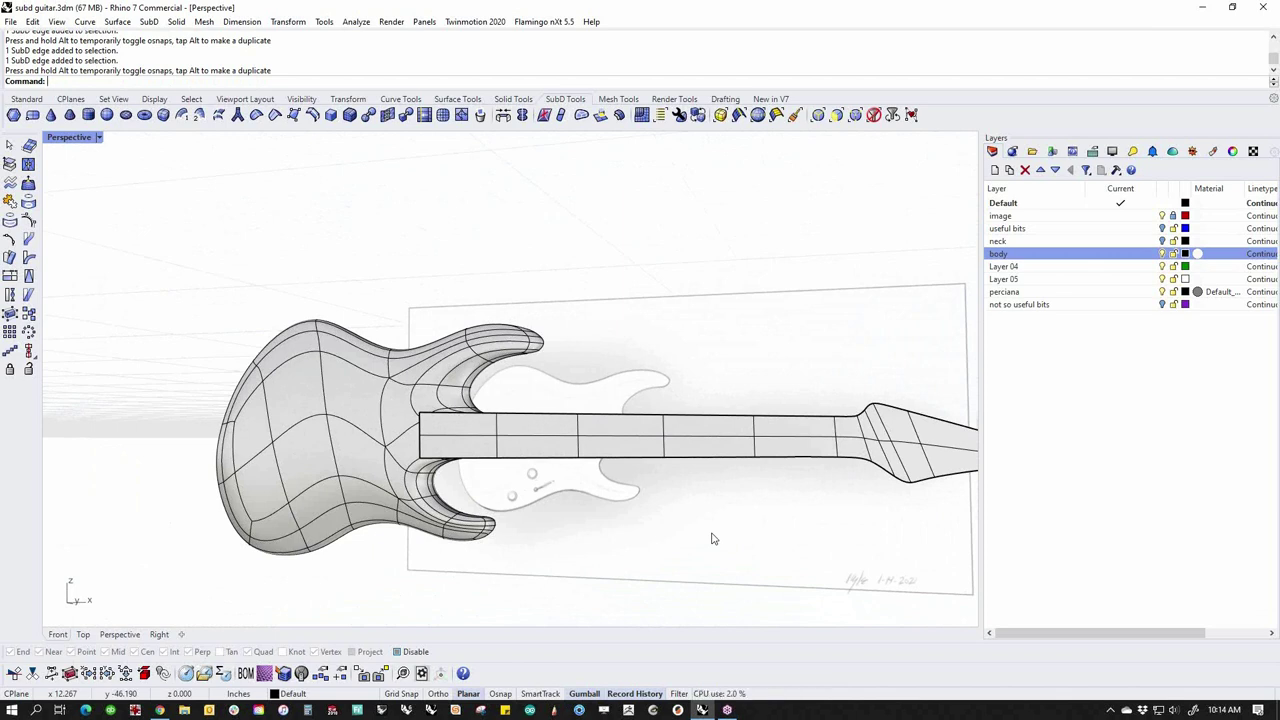
Copy the body and neck SubDs to a new layer named subd bits and turn that layer off
{"action": "right_click_drag", "start_coordinate": [622, 494], "coordinate": [612, 565]}
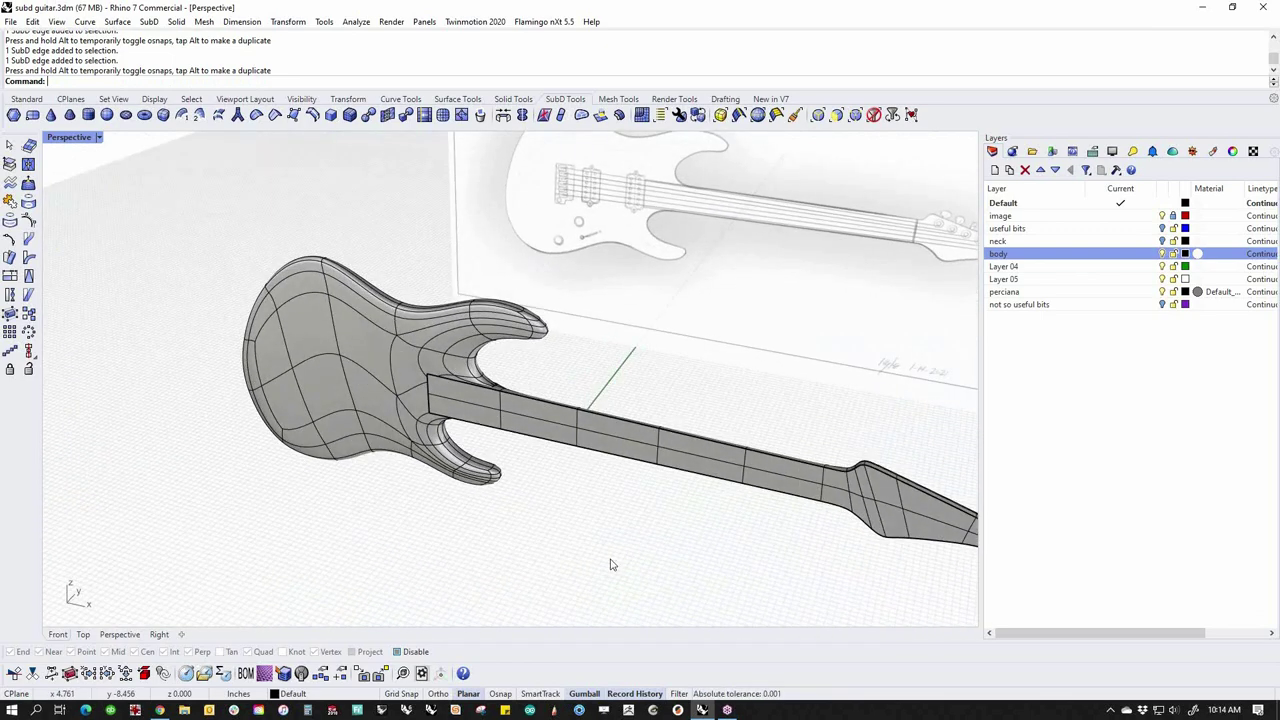
{"action": "left_click", "coordinate": [994, 171]}
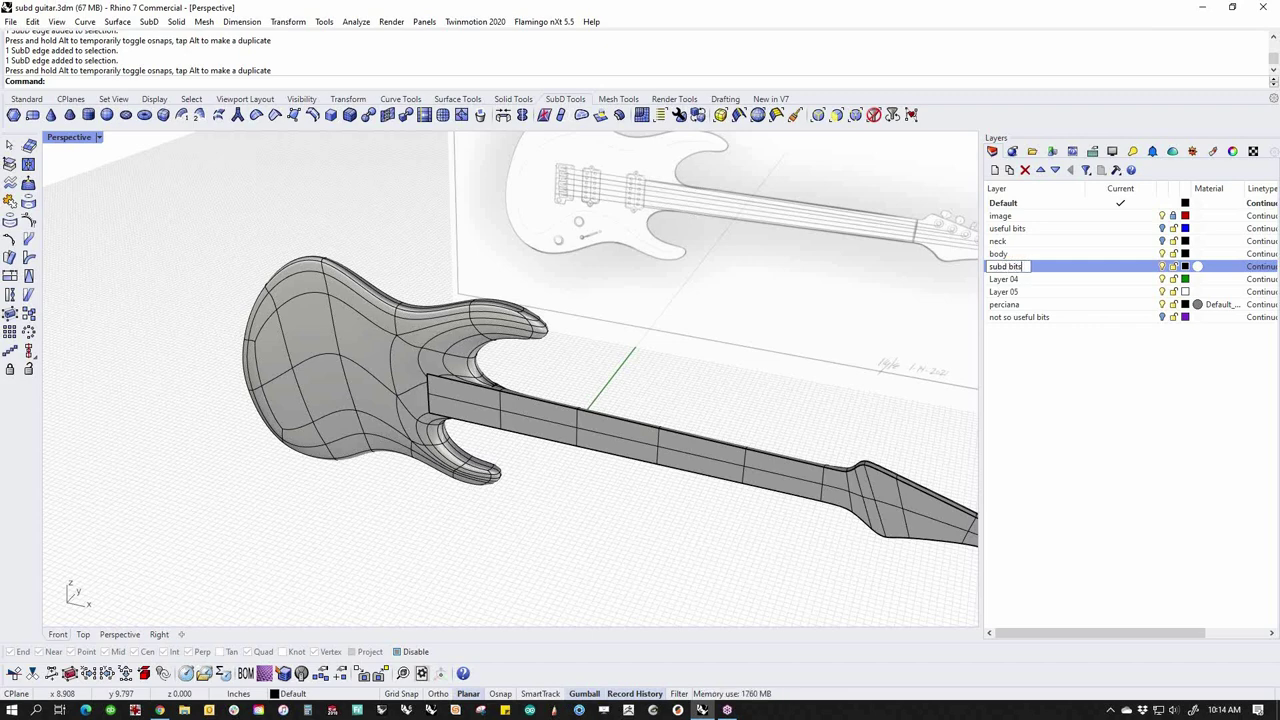
{"action": "key", "text": "ctrl+a"}
{"action": "right_click", "coordinate": [1028, 269]}
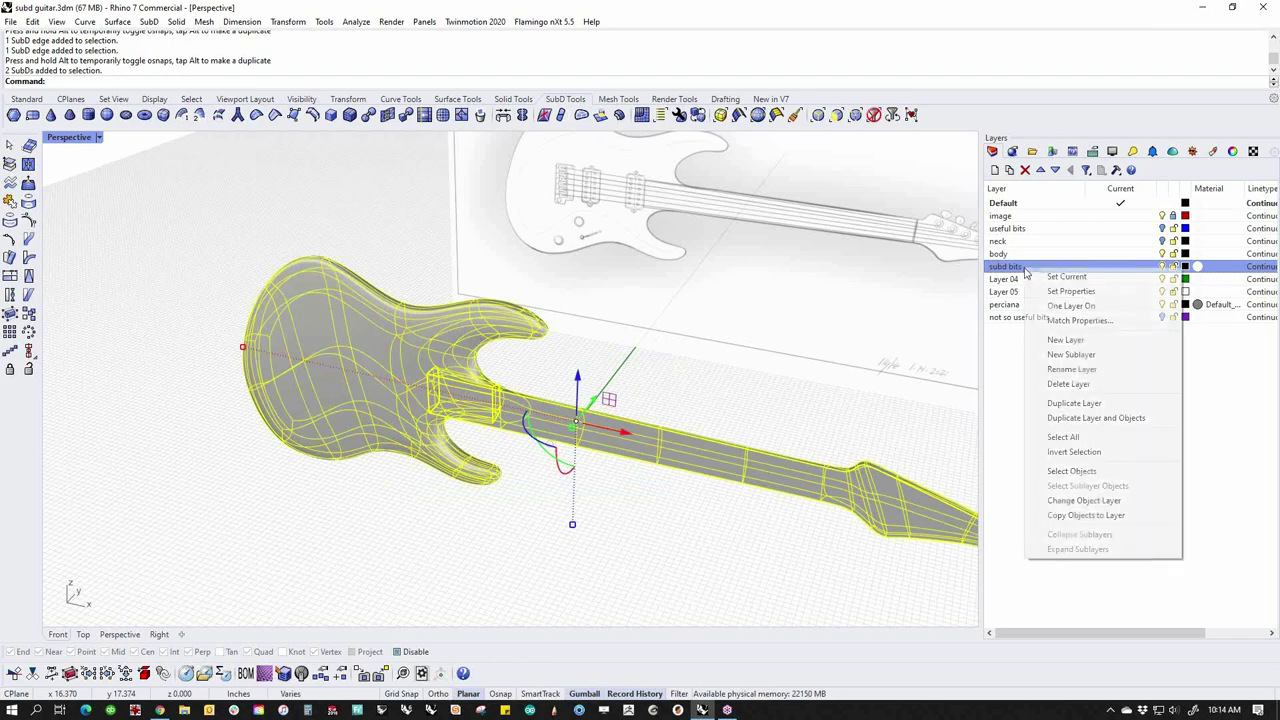
{"action": "left_click", "coordinate": [1072, 515]}
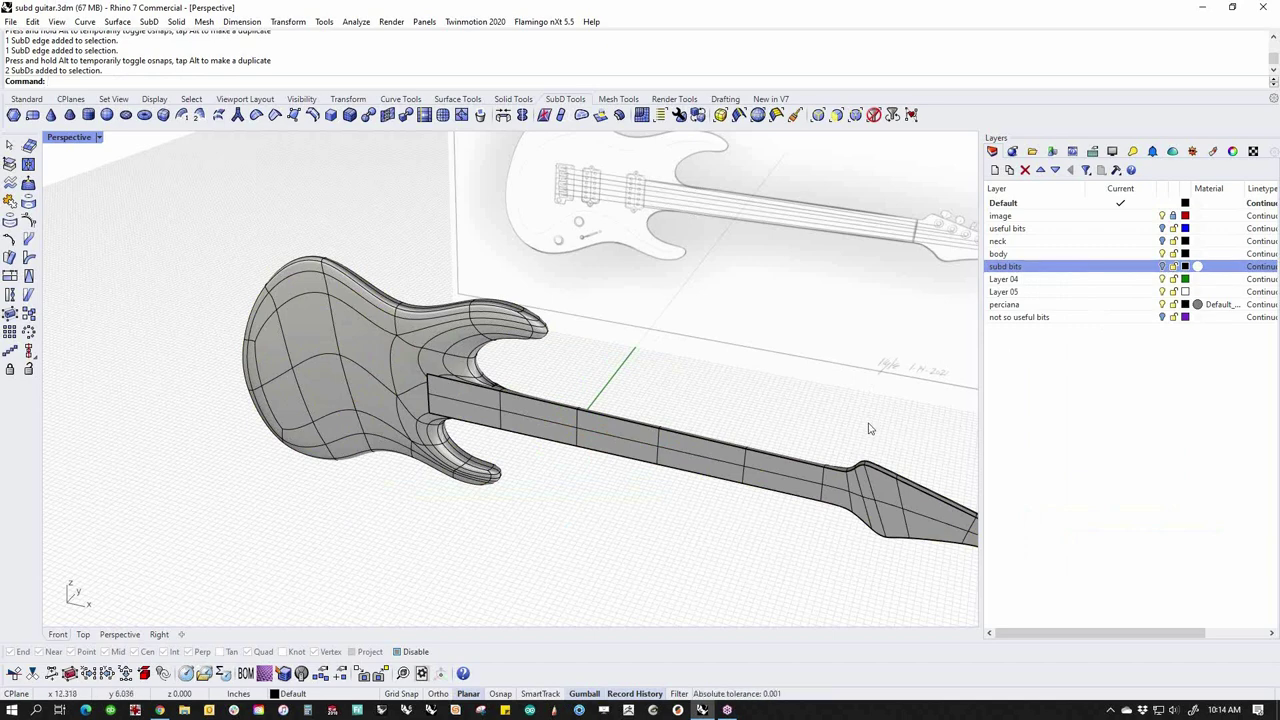
Convert the body and neck SubDs to NURBS with DeleteInputObjects set to Yes
{"action": "left_click_drag", "start_coordinate": [611, 392], "coordinate": [452, 496]}
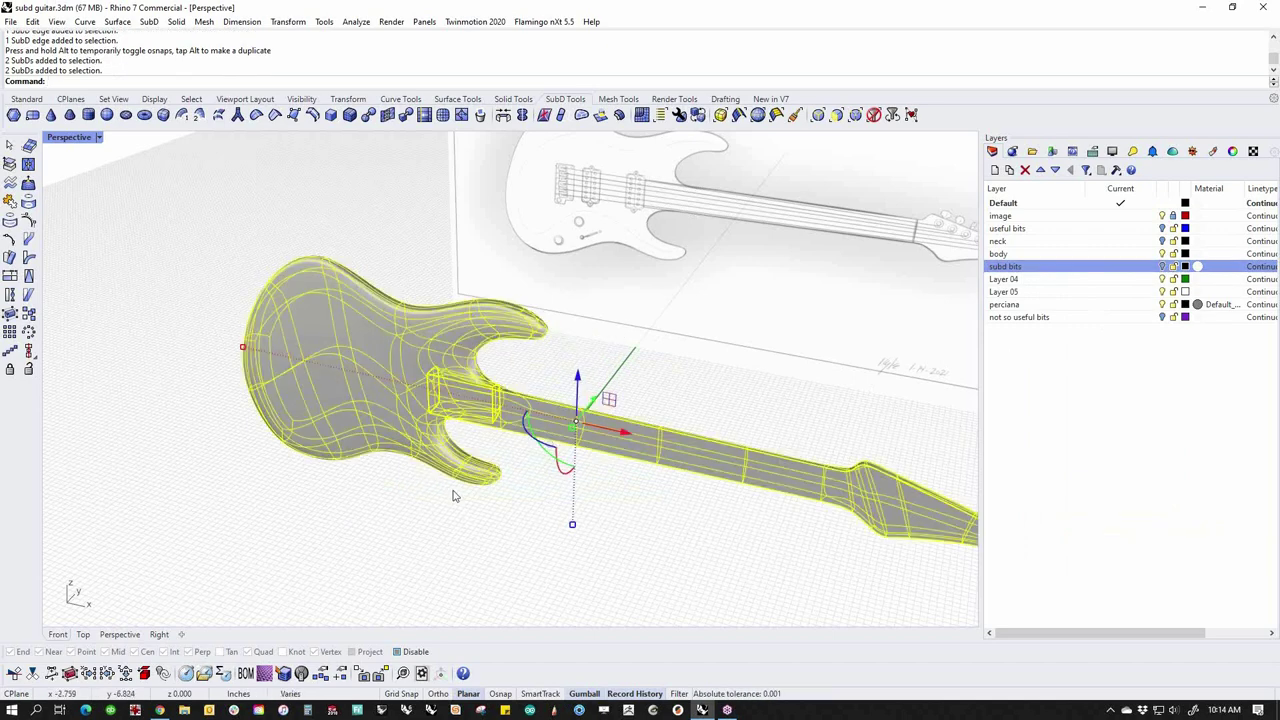
{"action": "type", "text": "ToNURBS"}
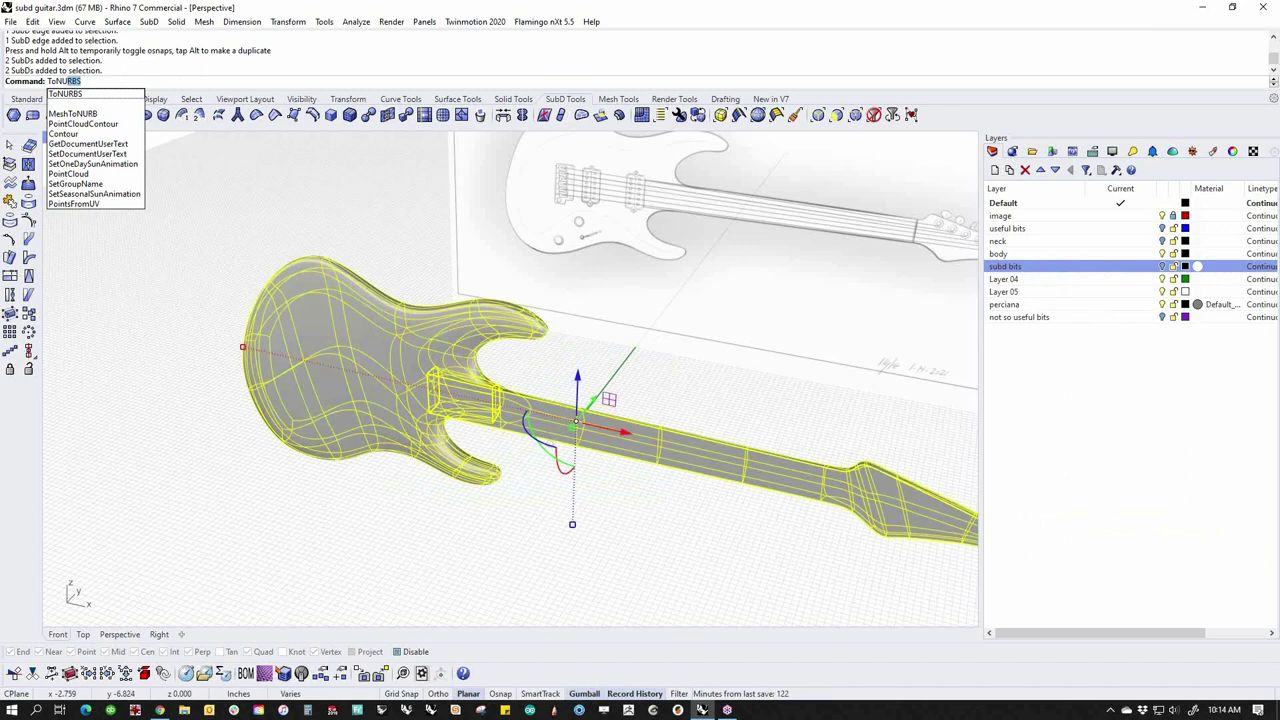
{"action": "key", "text": "Return"}
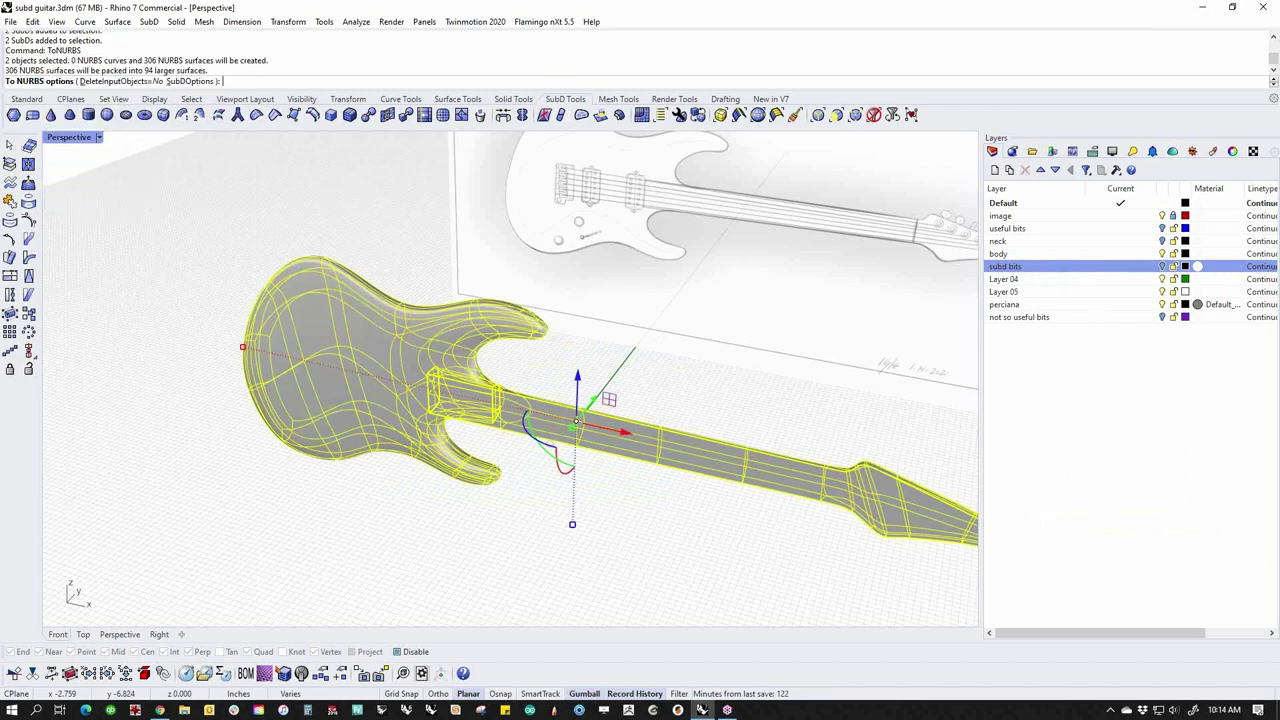
{"action": "left_click", "coordinate": [124, 81]}
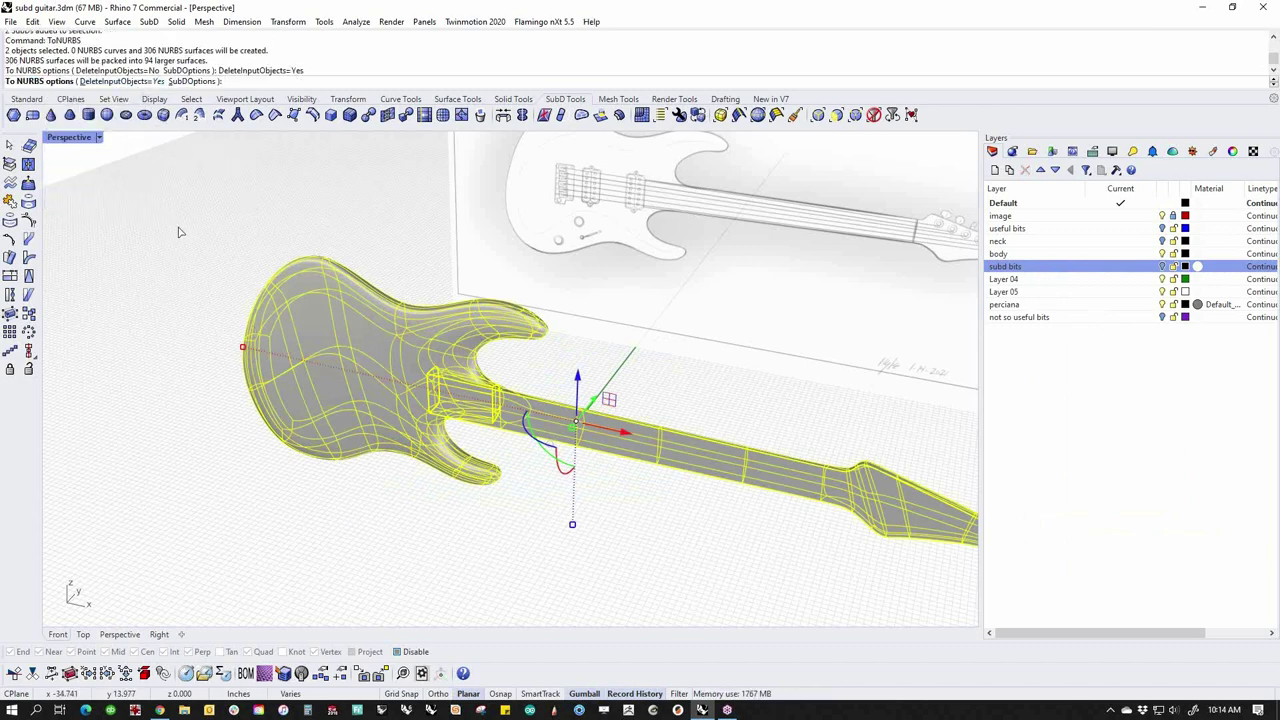
{"action": "key", "text": "Return"}
{"action": "right_click_drag", "start_coordinate": [500, 306], "coordinate": [378, 391]}
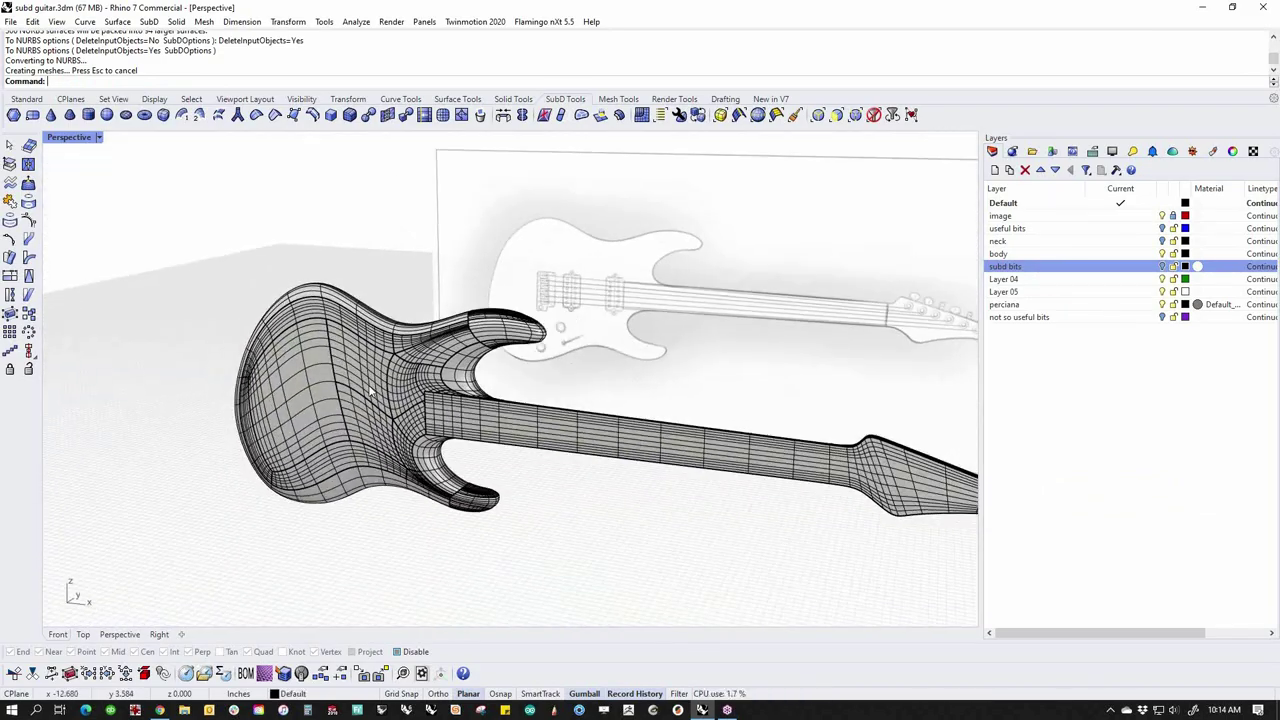
Check the converted body and neck polysurfaces for naked edges with ShowEdges, and close the edge analysis
{"action": "left_click", "coordinate": [369, 390]}
{"action": "middle_click", "coordinate": [343, 274]}
{"action": "left_click", "coordinate": [341, 285]}
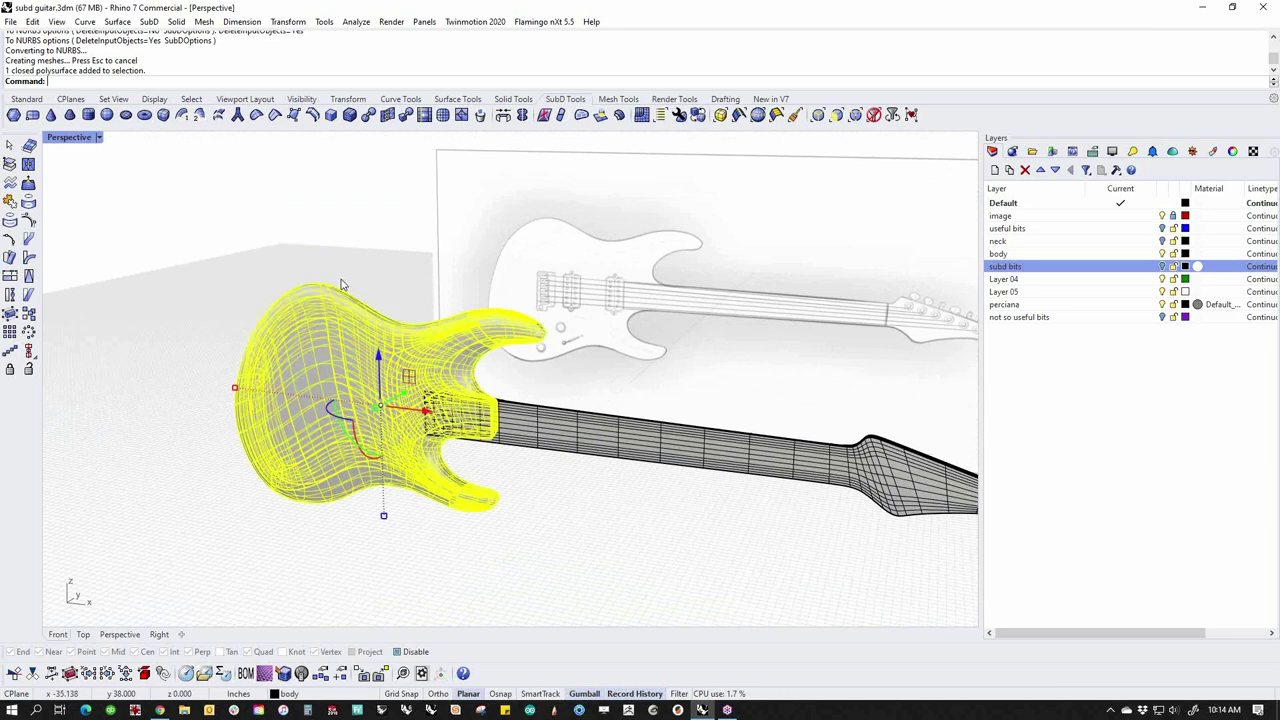
{"action": "left_click", "coordinate": [477, 428]}
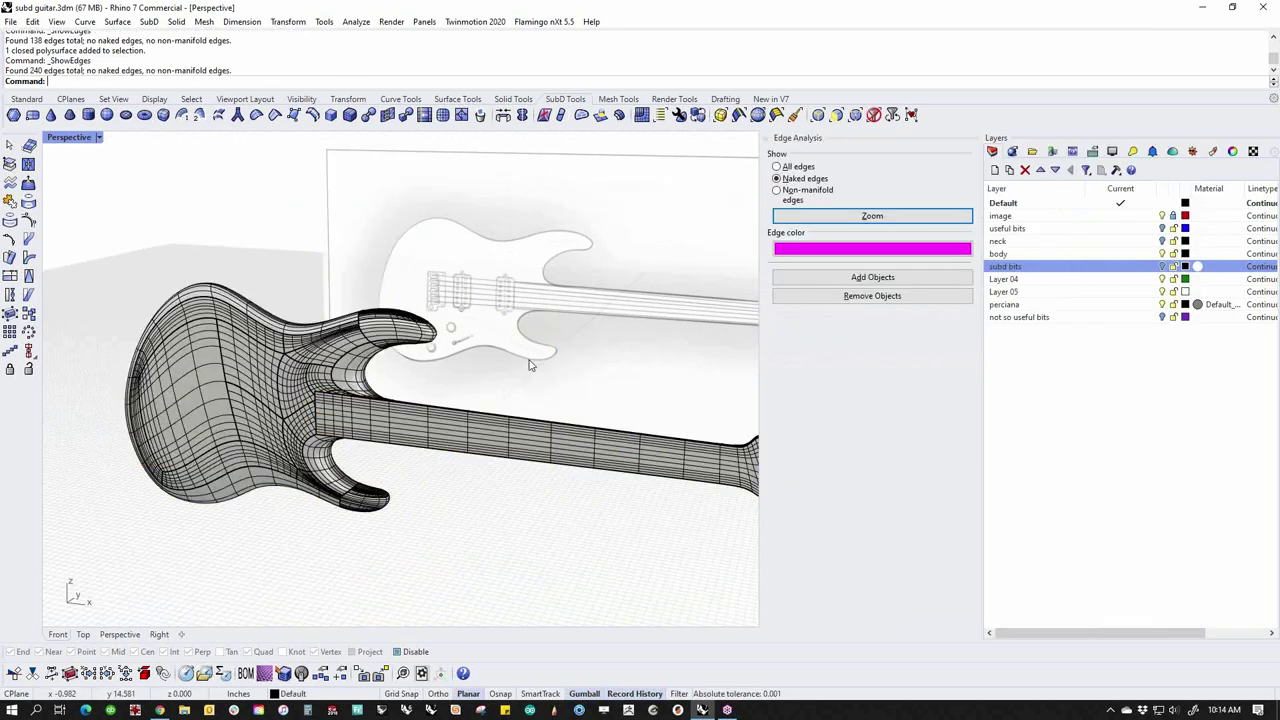
{"action": "left_click", "coordinate": [765, 139]}
Subtract the neck from the guitar body with Boolean Difference, keeping the neck with DeleteInput=No
{"action": "right_click_drag", "start_coordinate": [590, 364], "coordinate": [650, 484]}
{"action": "scroll", "coordinate": [506, 389], "scroll_direction": "up", "scroll_amount": 5}
{"action": "right_click_drag", "start_coordinate": [641, 433], "coordinate": [428, 351], "text": "shift"}
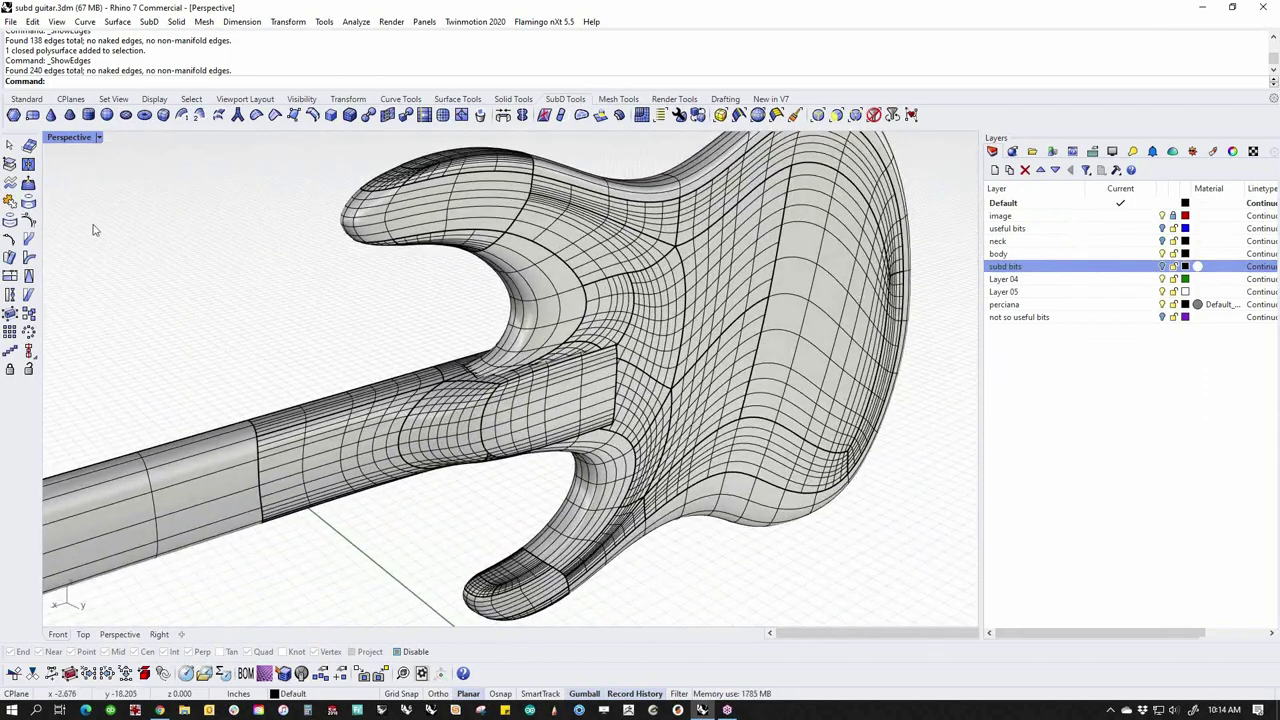
{"action": "left_click", "coordinate": [27, 99]}
{"action": "left_click", "coordinate": [34, 263]}
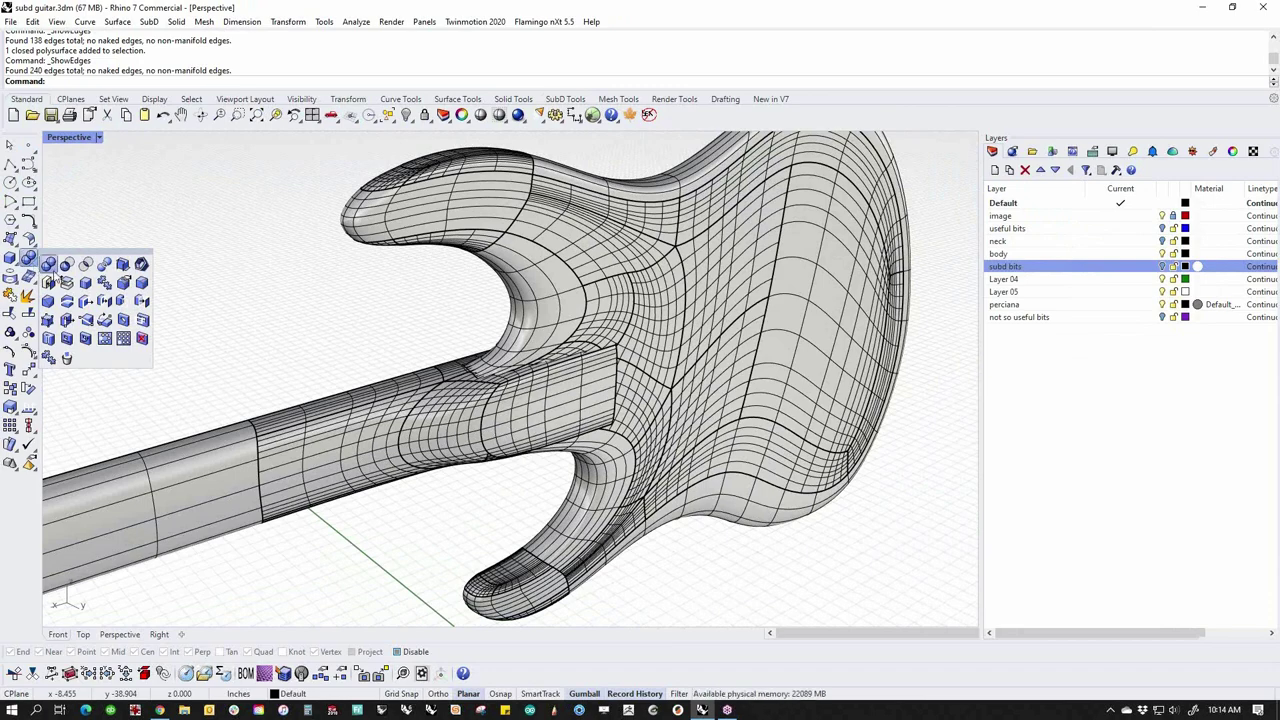
{"action": "left_click", "coordinate": [58, 266]}
{"action": "left_click", "coordinate": [554, 342]}
{"action": "key", "text": "Return"}
{"action": "left_click", "coordinate": [372, 415]}
{"action": "key", "text": "Return"}
Move the neck away from the body along the Y axis to inspect the cut neck pocket
{"action": "right_click_drag", "start_coordinate": [291, 334], "coordinate": [392, 350]}
{"action": "left_click", "coordinate": [420, 437]}
{"action": "right_click_drag", "start_coordinate": [330, 436], "coordinate": [400, 454]}
{"action": "scroll", "coordinate": [400, 454], "scroll_direction": "down", "scroll_amount": 8}
{"action": "right_click_drag", "start_coordinate": [548, 430], "coordinate": [797, 491], "text": "shift"}
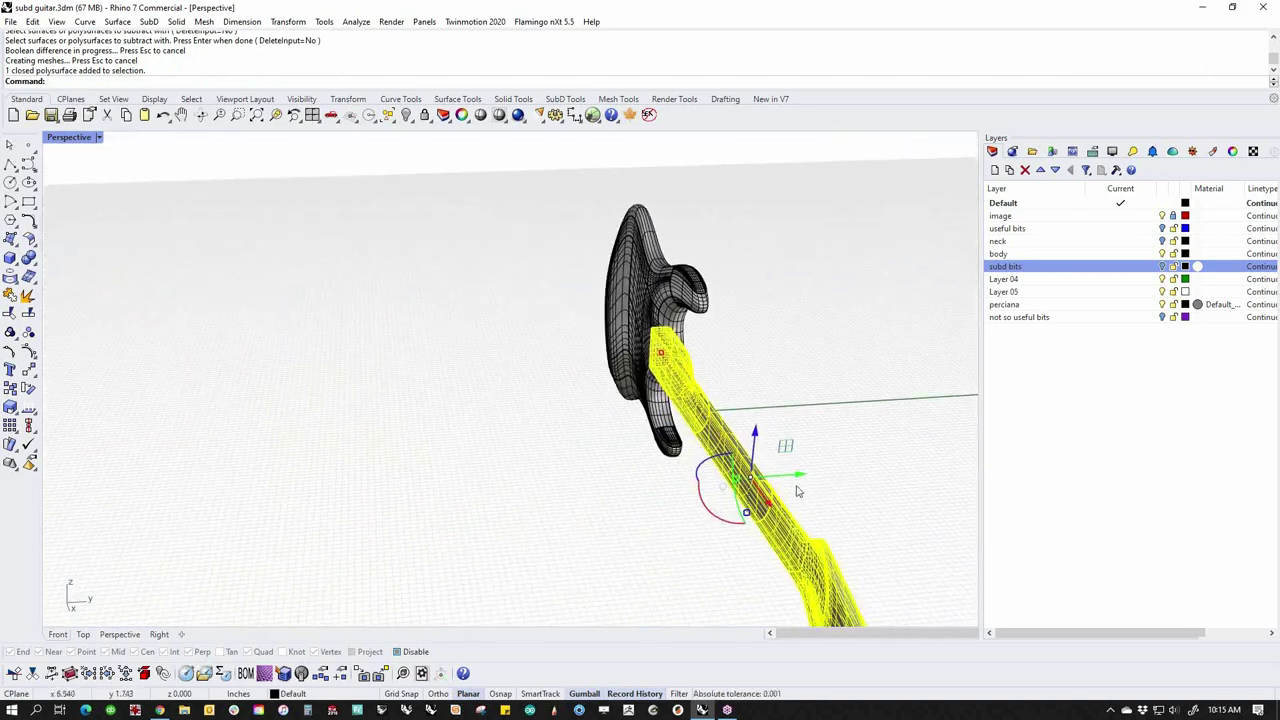
{"action": "left_click_drag", "start_coordinate": [800, 475], "coordinate": [662, 484]}
{"action": "left_click", "coordinate": [899, 422]}
{"action": "right_click_drag", "start_coordinate": [737, 431], "coordinate": [579, 435]}
Try deleting the leftover fragment at the neck pocket, and undo both the deletion and the neck's move
{"action": "left_click", "coordinate": [608, 492]}
{"action": "key", "text": "Delete"}
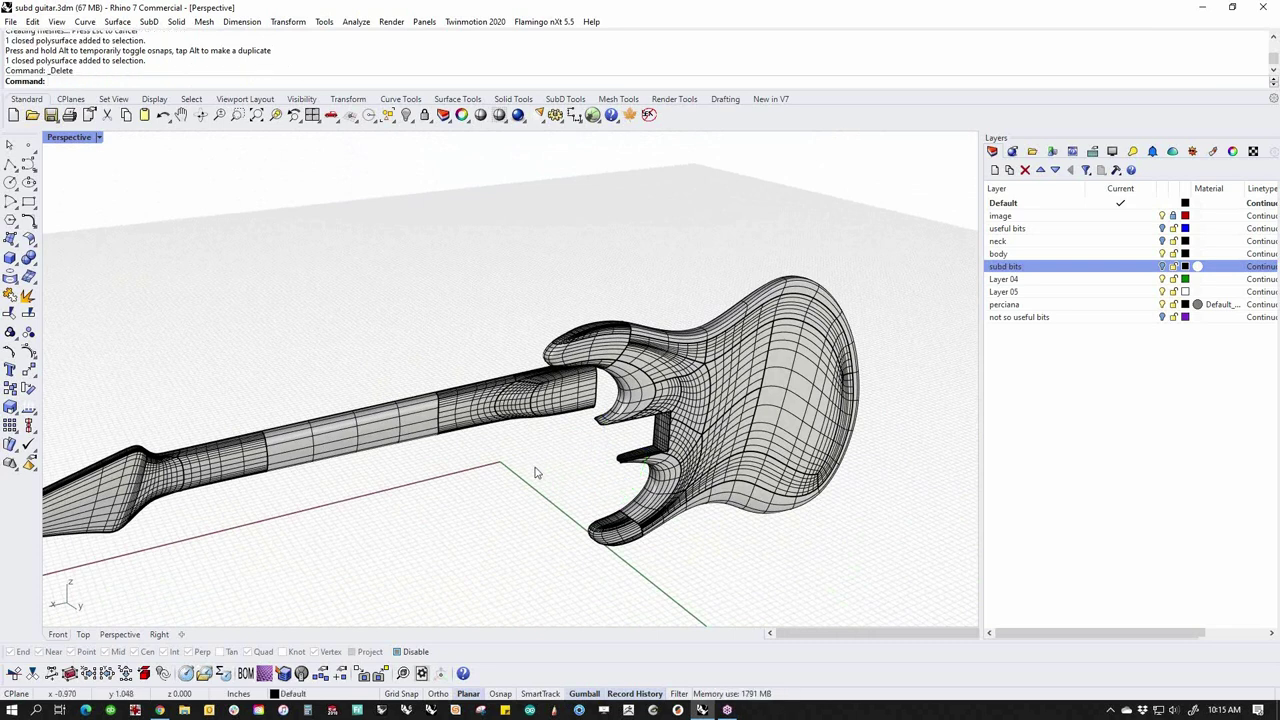
{"action": "key", "text": "ctrl+x"}
{"action": "key", "text": "ctrl+z"}
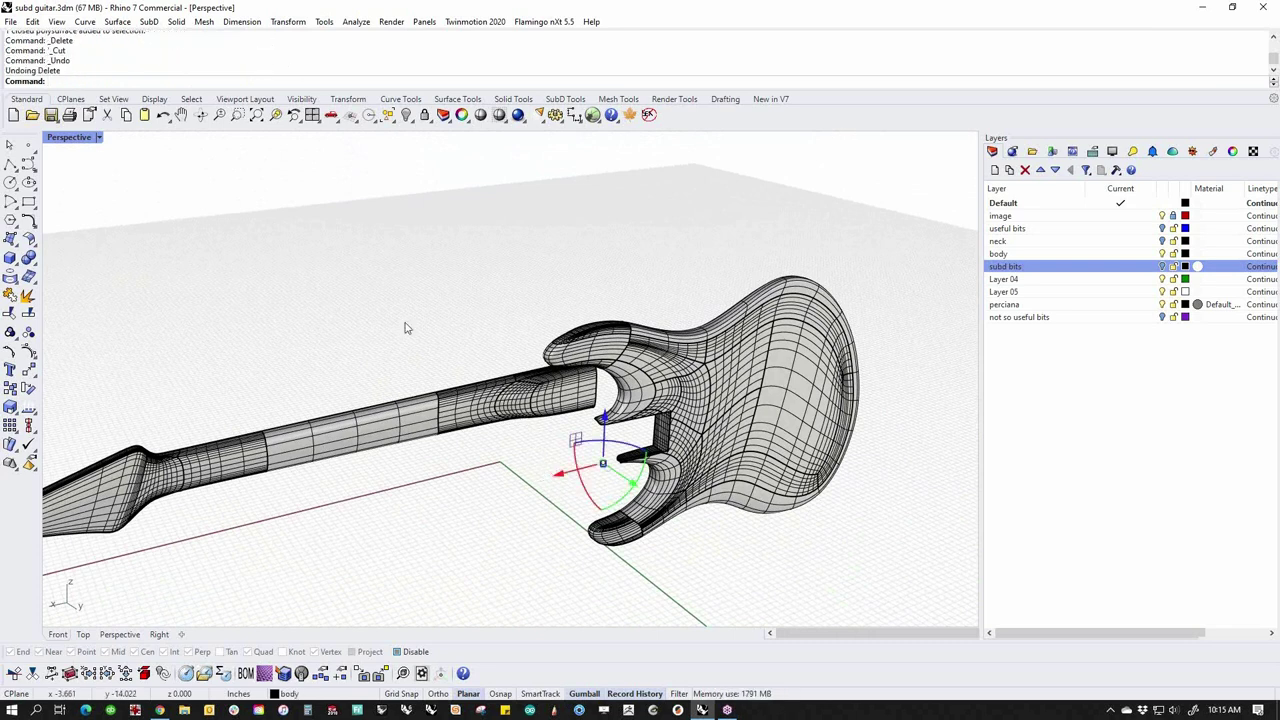
{"action": "key", "text": "Escape"}
{"action": "left_click", "coordinate": [598, 481]}
{"action": "key", "text": "Delete"}
{"action": "key", "text": "ctrl+z"}
{"action": "key", "text": "ctrl+z"}
Delete the leftover body fragment at the neck pocket with the neck in place
{"action": "left_click_drag", "start_coordinate": [556, 526], "coordinate": [648, 440]}
{"action": "key", "text": "Delete"}
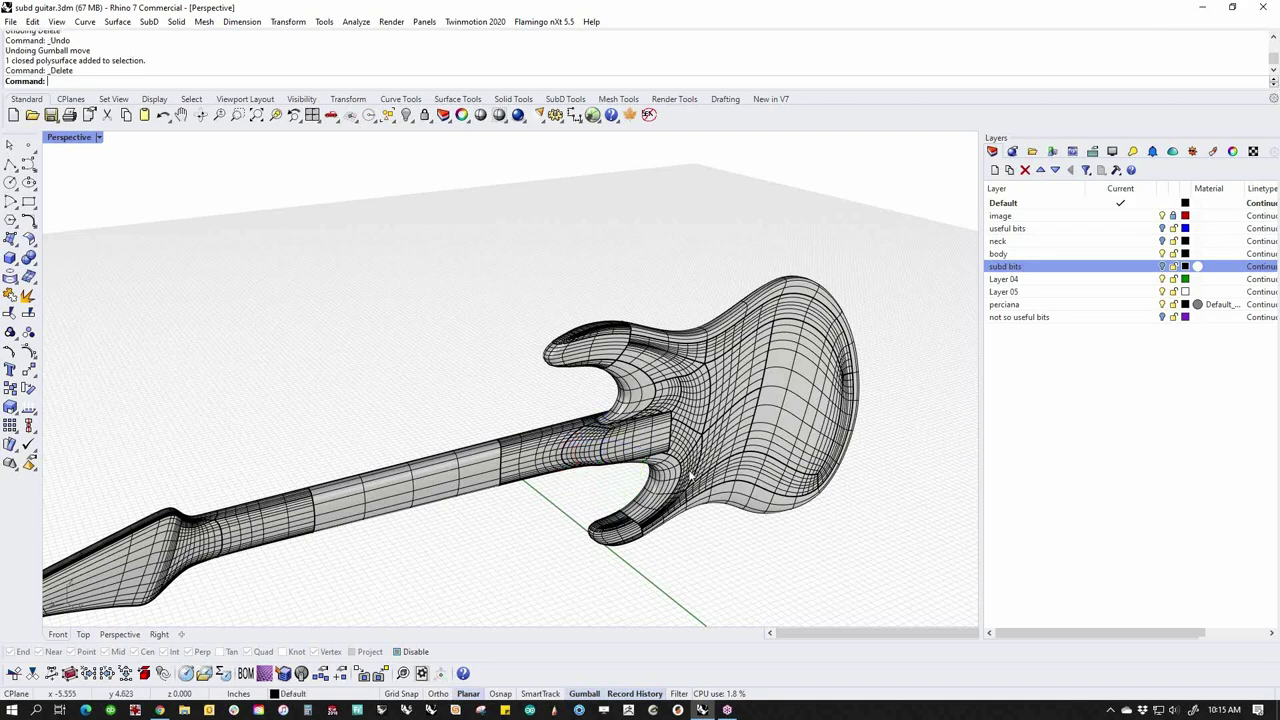
{"action": "scroll", "coordinate": [515, 360], "scroll_direction": "down", "scroll_amount": 6}
Turn off the surface isocurves for both the body and neck polysurfaces, and review the guitar
{"action": "right_click_drag", "start_coordinate": [515, 360], "coordinate": [619, 447]}
{"action": "scroll", "coordinate": [660, 375], "scroll_direction": "up", "scroll_amount": 6}
{"action": "left_click_drag", "start_coordinate": [591, 300], "coordinate": [480, 420]}
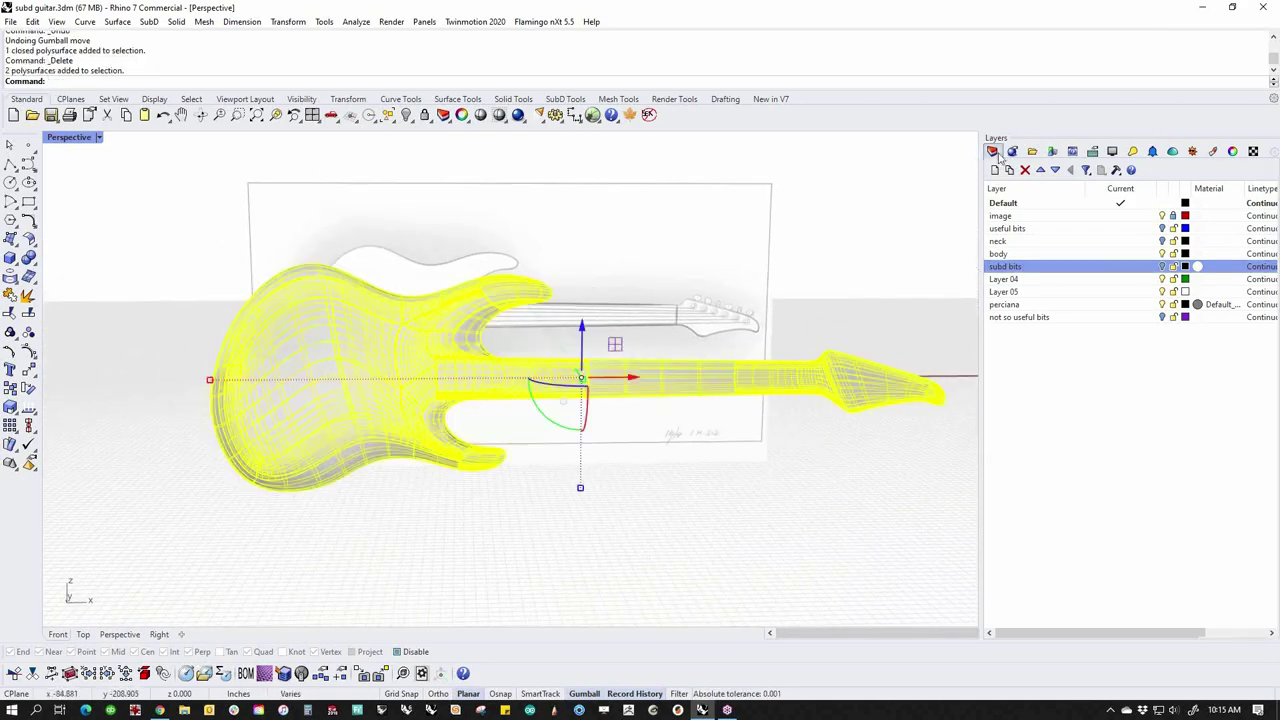
{"action": "left_click", "coordinate": [1232, 152]}
{"action": "left_click", "coordinate": [998, 170]}
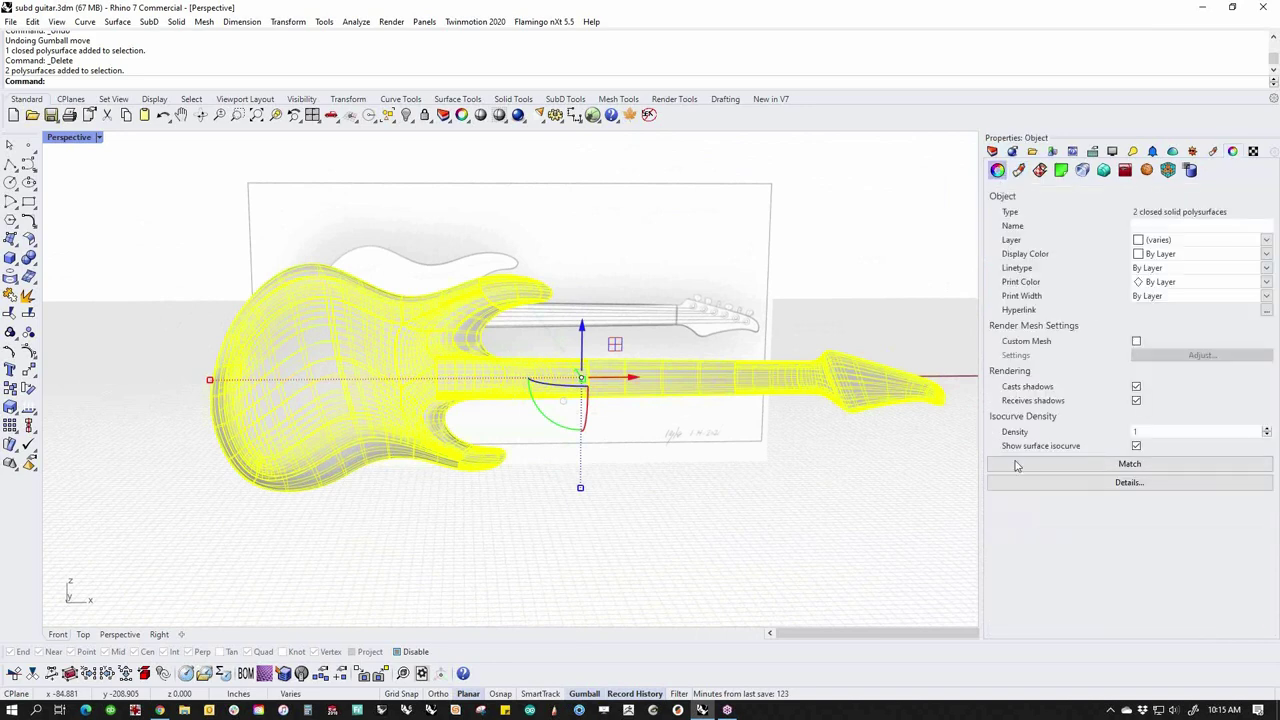
{"action": "left_click", "coordinate": [1136, 446]}
{"action": "left_click", "coordinate": [1136, 446]}
{"action": "left_click", "coordinate": [697, 483]}
{"action": "right_click_drag", "start_coordinate": [676, 482], "coordinate": [937, 295]}
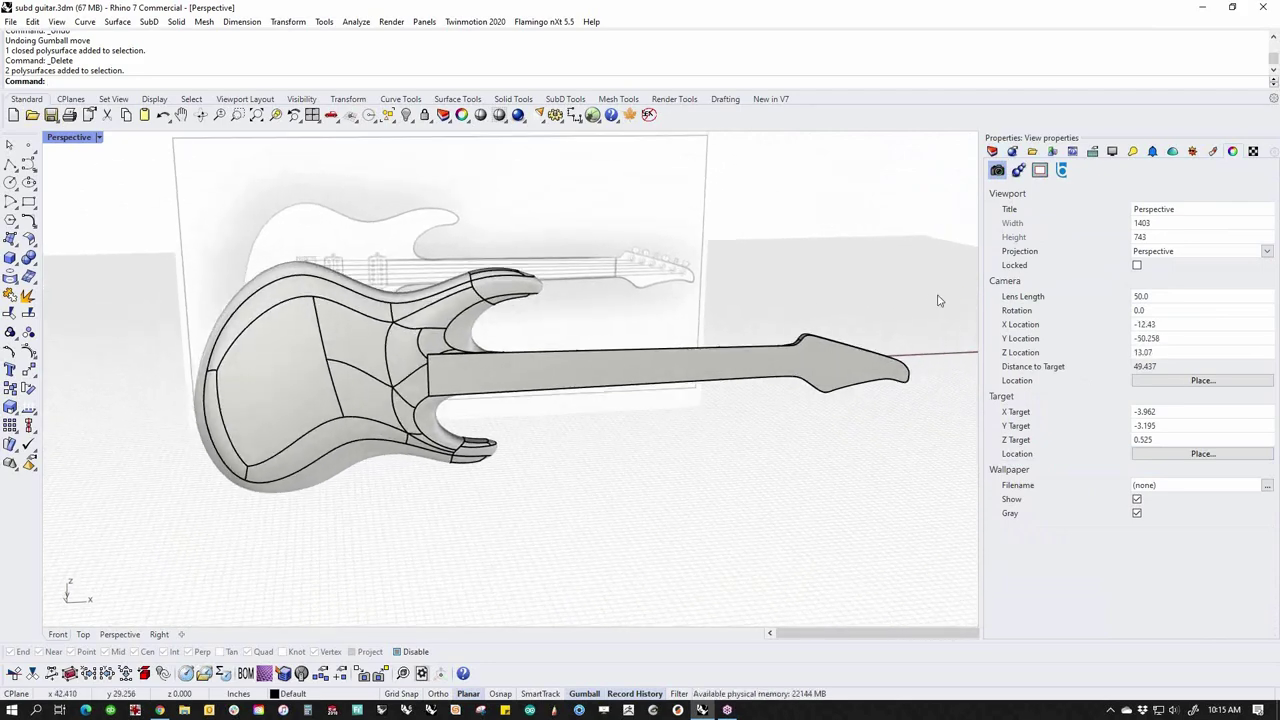
Make useful bits the current layer to show the guitar hardware, leaving the subd bits layer off
{"action": "left_click", "coordinate": [1213, 152]}
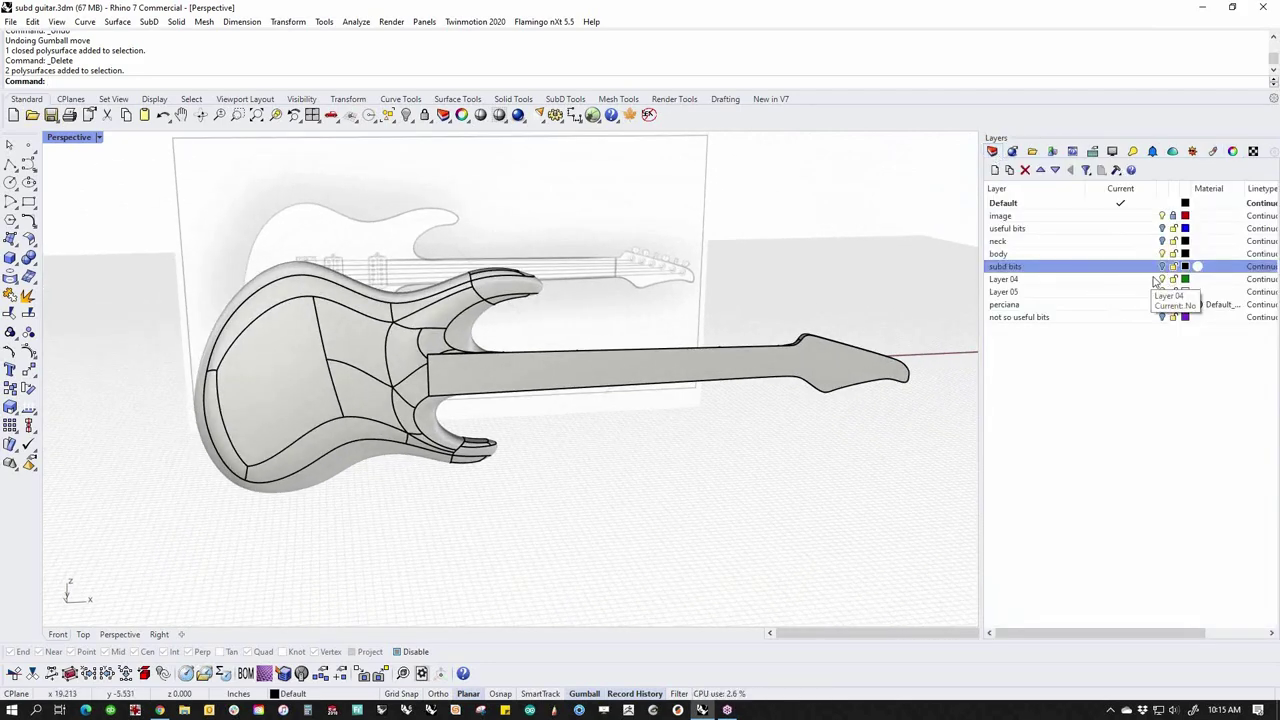
{"action": "left_click", "coordinate": [1162, 268]}
{"action": "left_click", "coordinate": [1162, 268]}
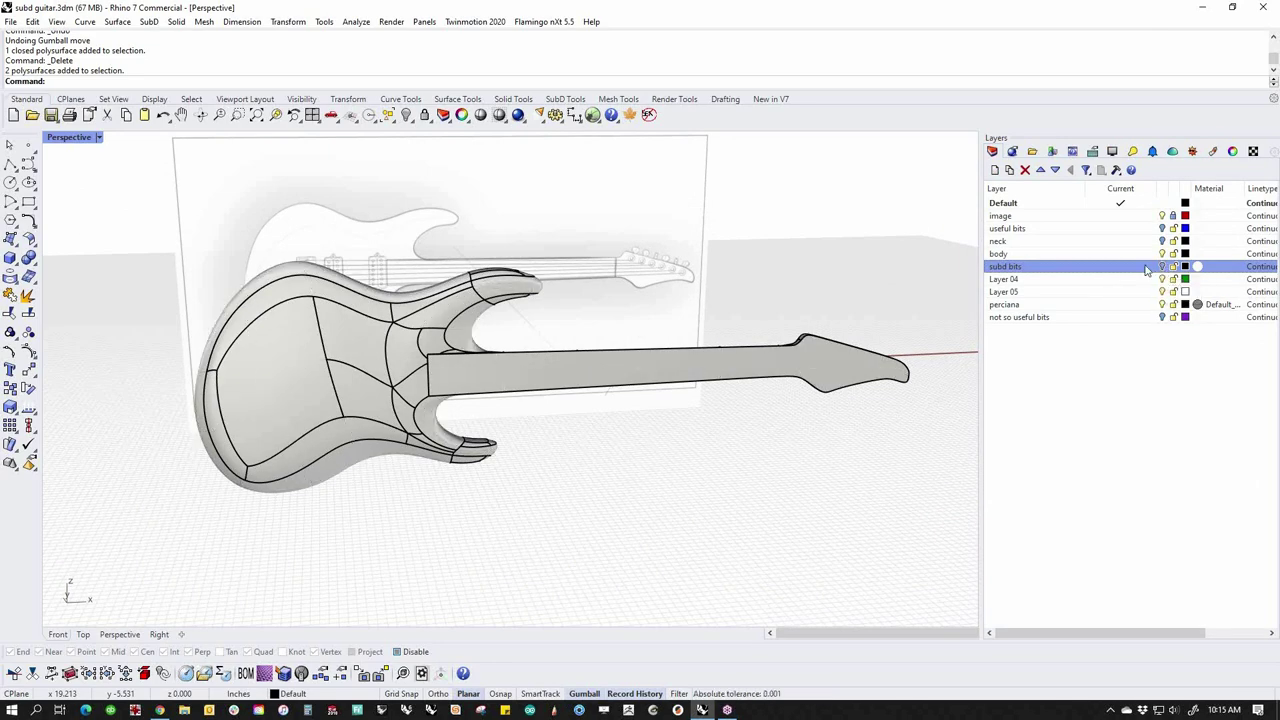
{"action": "left_click", "coordinate": [1129, 229]}
{"action": "right_click_drag", "start_coordinate": [900, 372], "coordinate": [631, 407]}
{"action": "scroll", "coordinate": [632, 407], "scroll_direction": "down", "scroll_amount": 4}
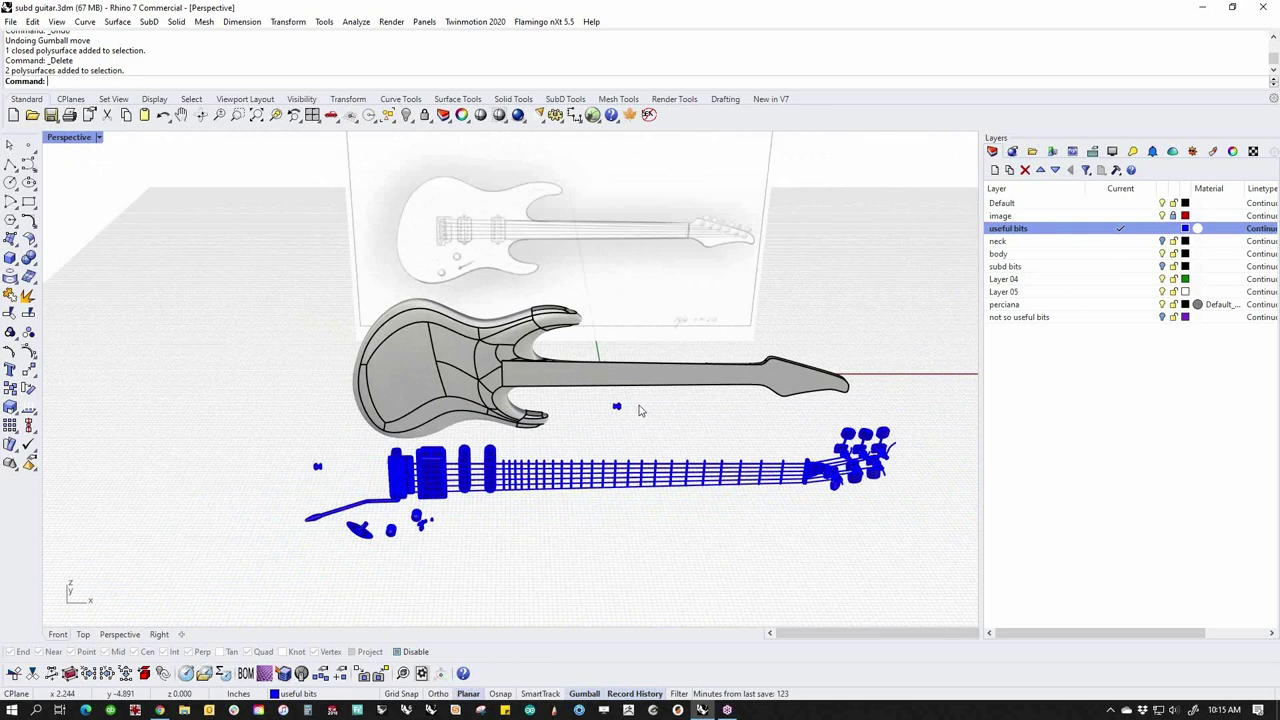
In the Top view, move the body and neck polysurfaces down along the Y axis to line up with the hardware
{"action": "type", "text": "top"}
{"action": "key", "text": "Return"}
{"action": "left_click_drag", "start_coordinate": [628, 266], "coordinate": [425, 383]}
{"action": "left_click_drag", "start_coordinate": [598, 281], "coordinate": [565, 355]}
{"action": "left_click_drag", "start_coordinate": [604, 282], "coordinate": [604, 472]}
{"action": "left_click", "coordinate": [837, 557]}
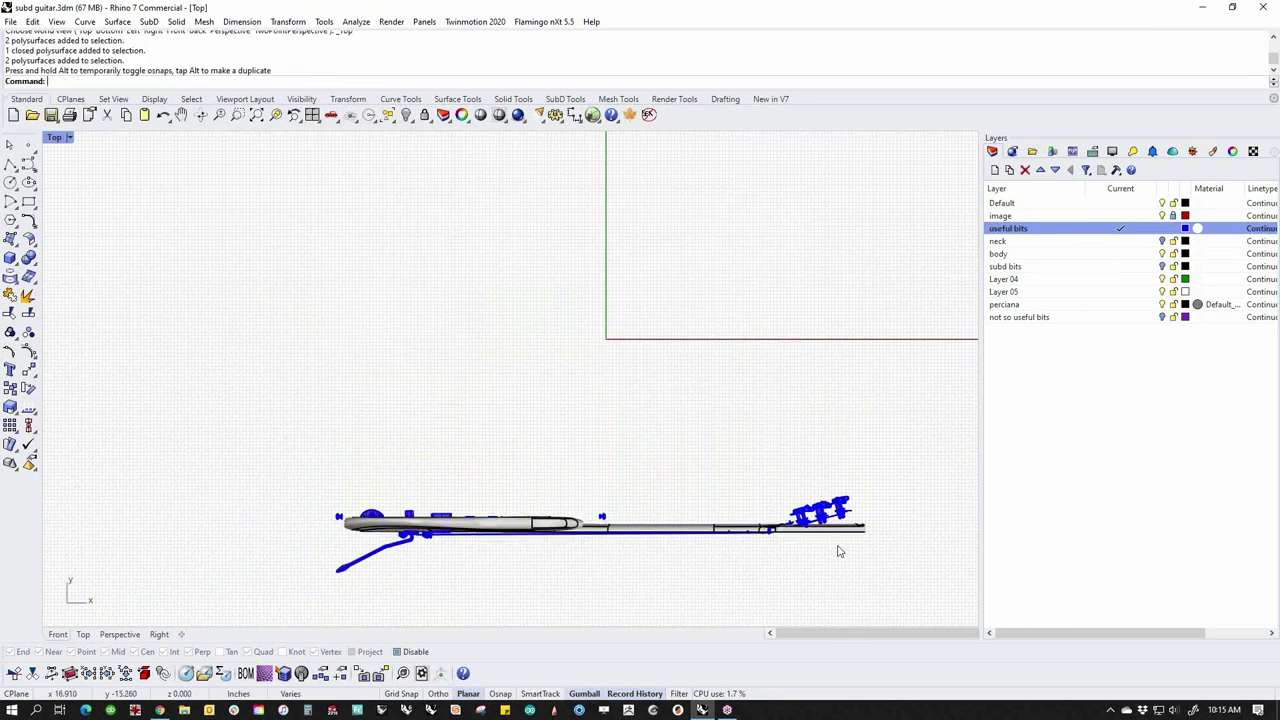
Delete the NURBS neck polysurface that runs below the angled tuners
{"action": "scroll", "coordinate": [814, 537], "scroll_direction": "up", "scroll_amount": 5}
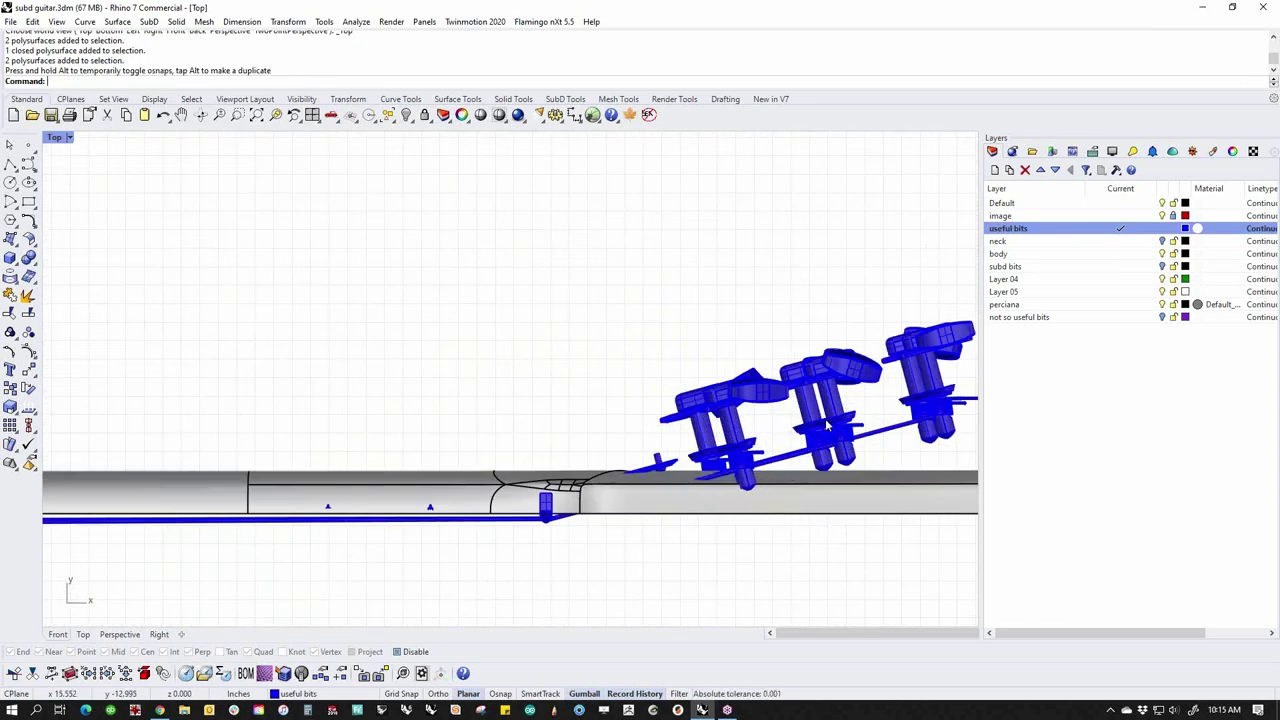
{"action": "left_click", "coordinate": [815, 496]}
{"action": "key", "text": "Delete"}
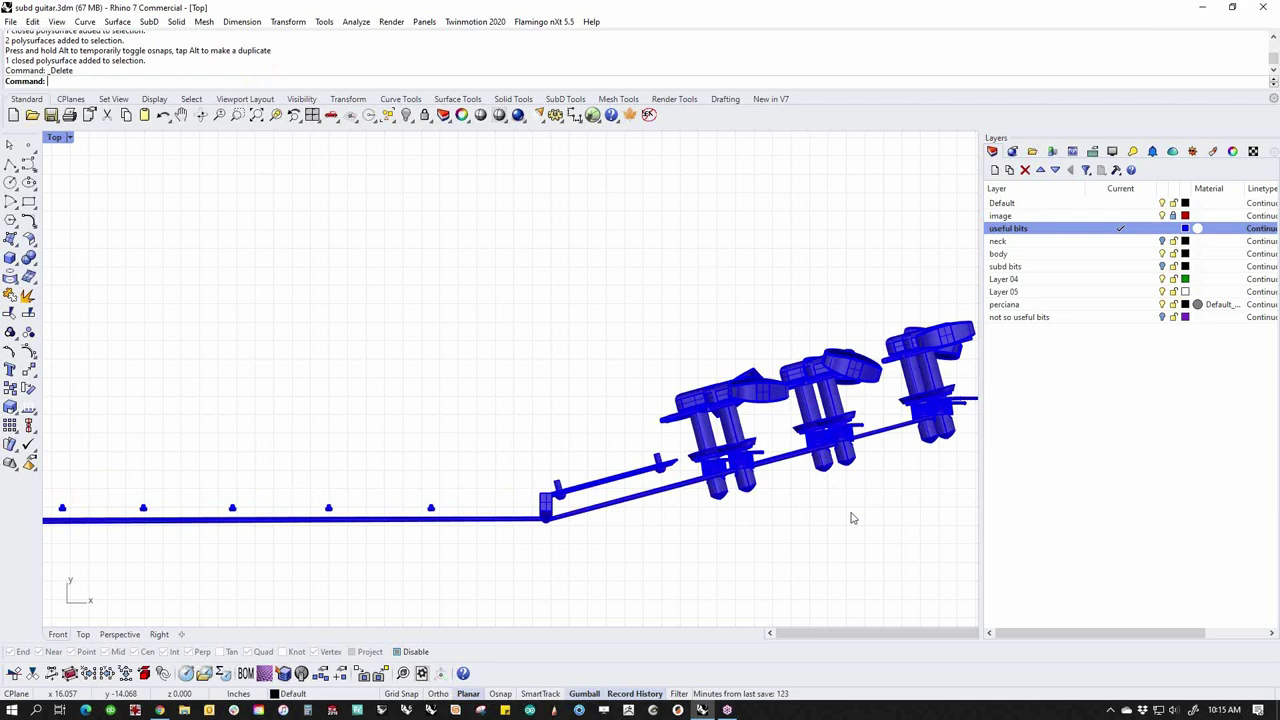
Turn on the subd bits layer and move the neck SubD along the Y axis into line with the body and hardware
{"action": "left_click", "coordinate": [1167, 268]}
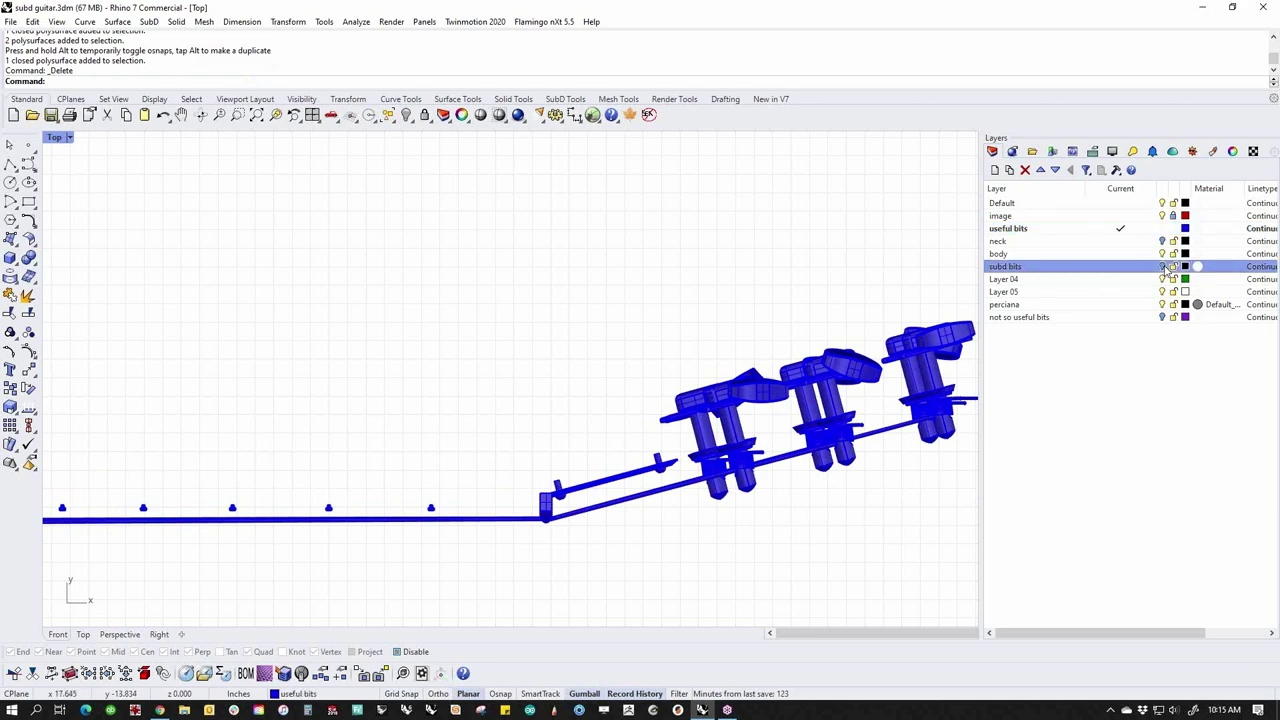
{"action": "scroll", "coordinate": [615, 408], "scroll_direction": "down", "scroll_amount": 5}
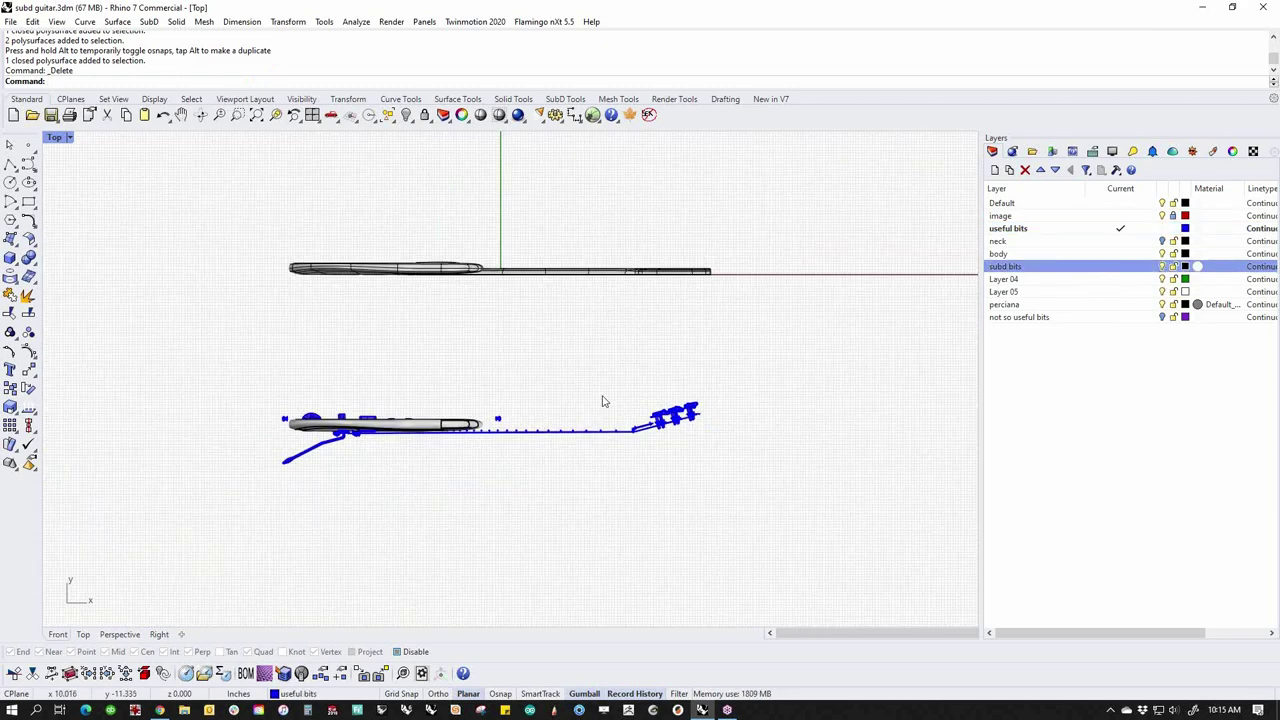
{"action": "left_click", "coordinate": [598, 271]}
{"action": "left_click_drag", "start_coordinate": [545, 272], "coordinate": [536, 429]}
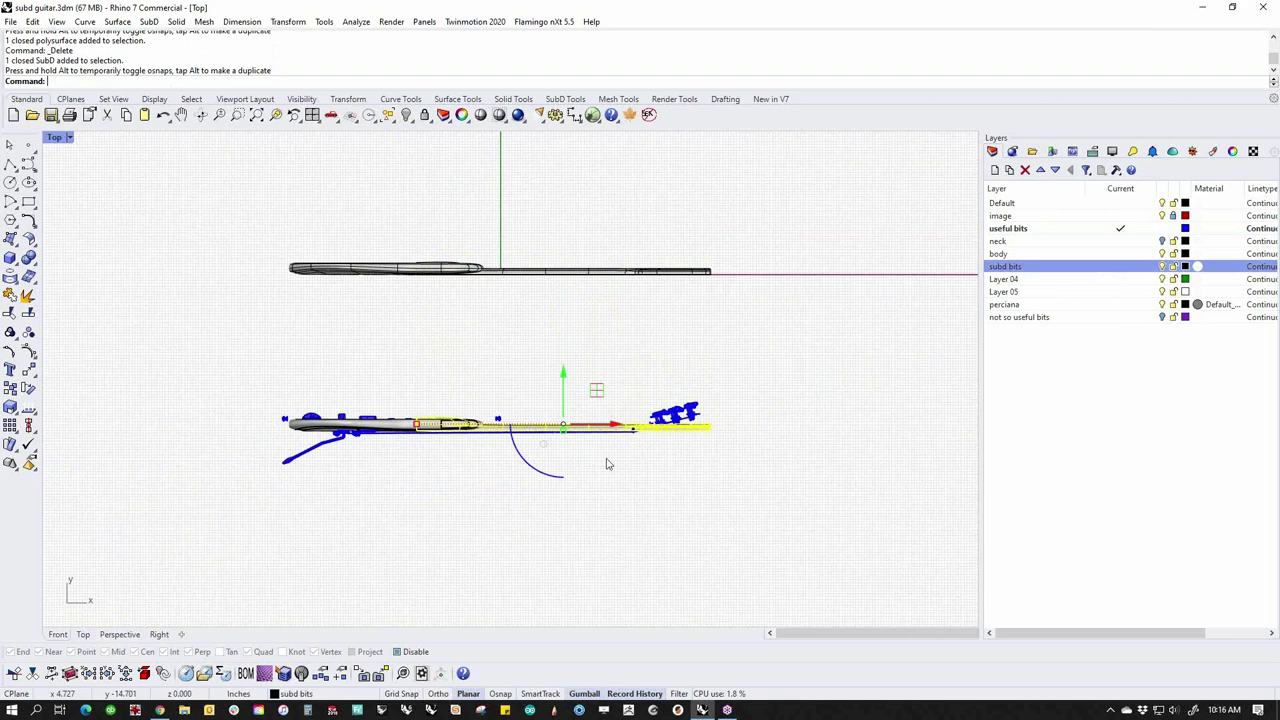
{"action": "scroll", "coordinate": [620, 450], "scroll_direction": "up", "scroll_amount": 3}
{"action": "scroll", "coordinate": [641, 421], "scroll_direction": "up", "scroll_amount": 2}
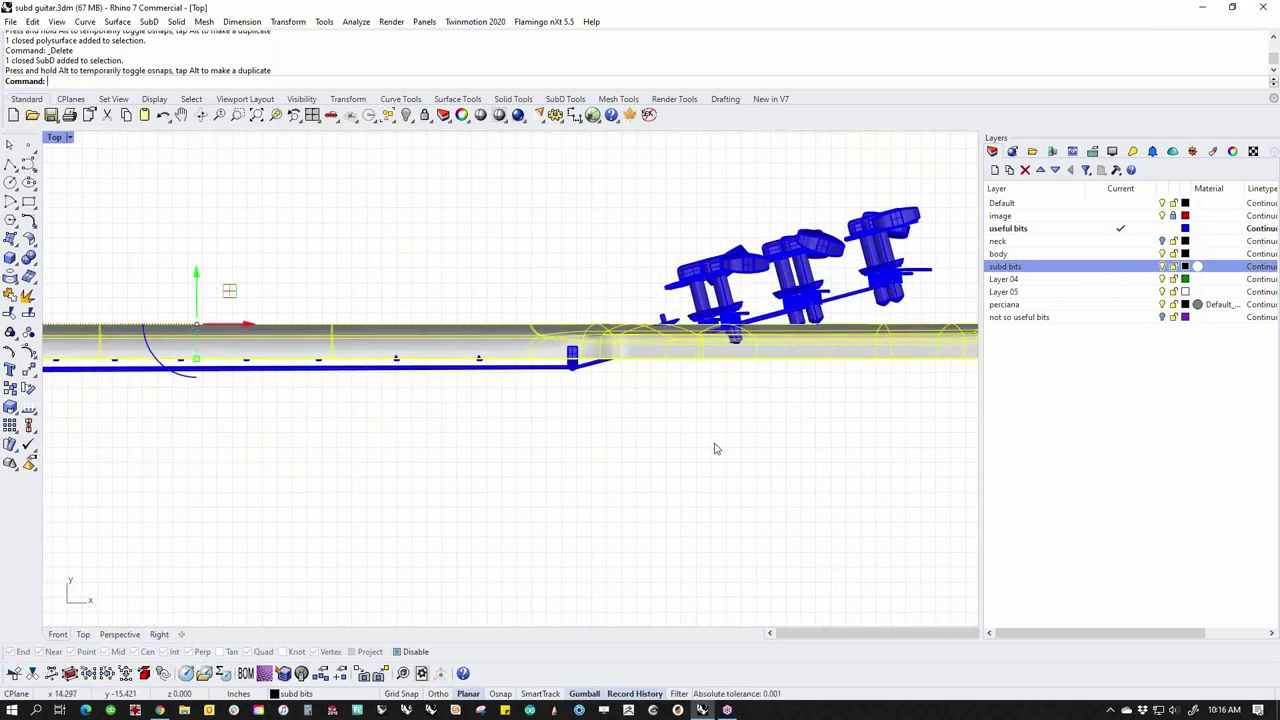
{"action": "scroll", "coordinate": [703, 469], "scroll_direction": "down", "scroll_amount": 4}
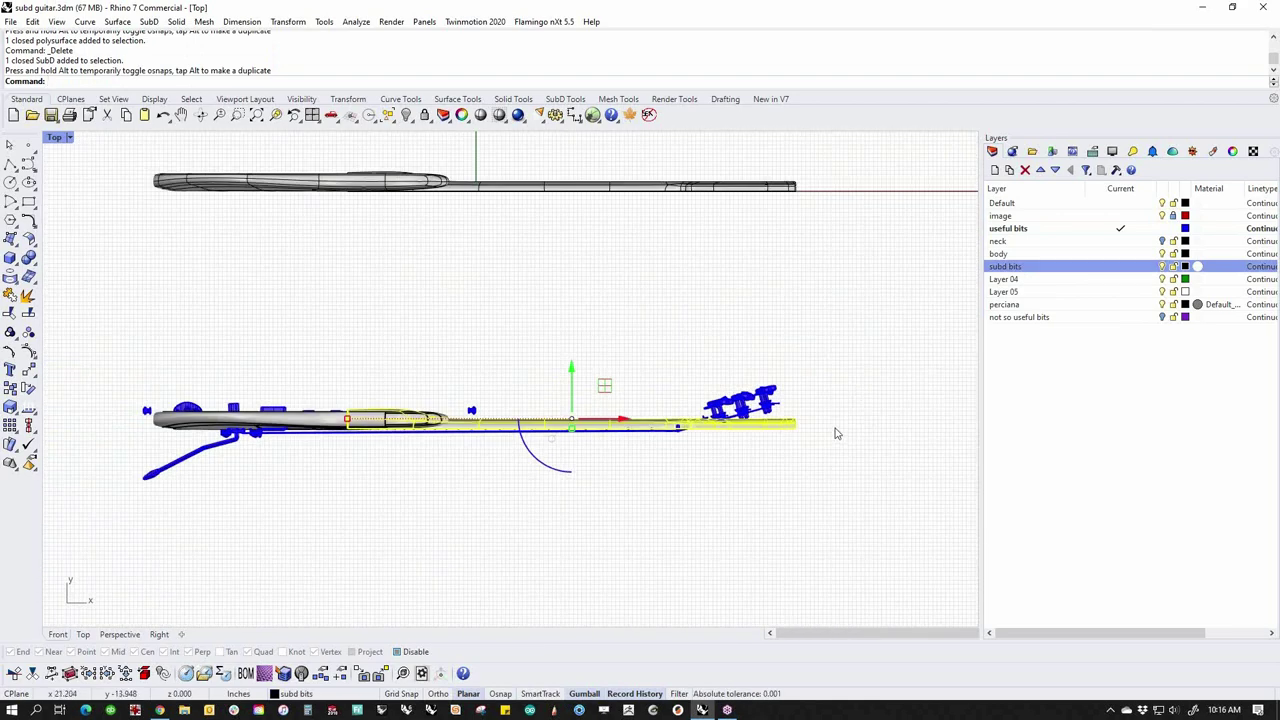
Isolate the neck SubD, select all components of its headstock end, and show the hidden objects again
{"action": "type", "text": "t"}
{"action": "left_click", "coordinate": [766, 446]}
{"action": "left_click", "coordinate": [763, 435]}
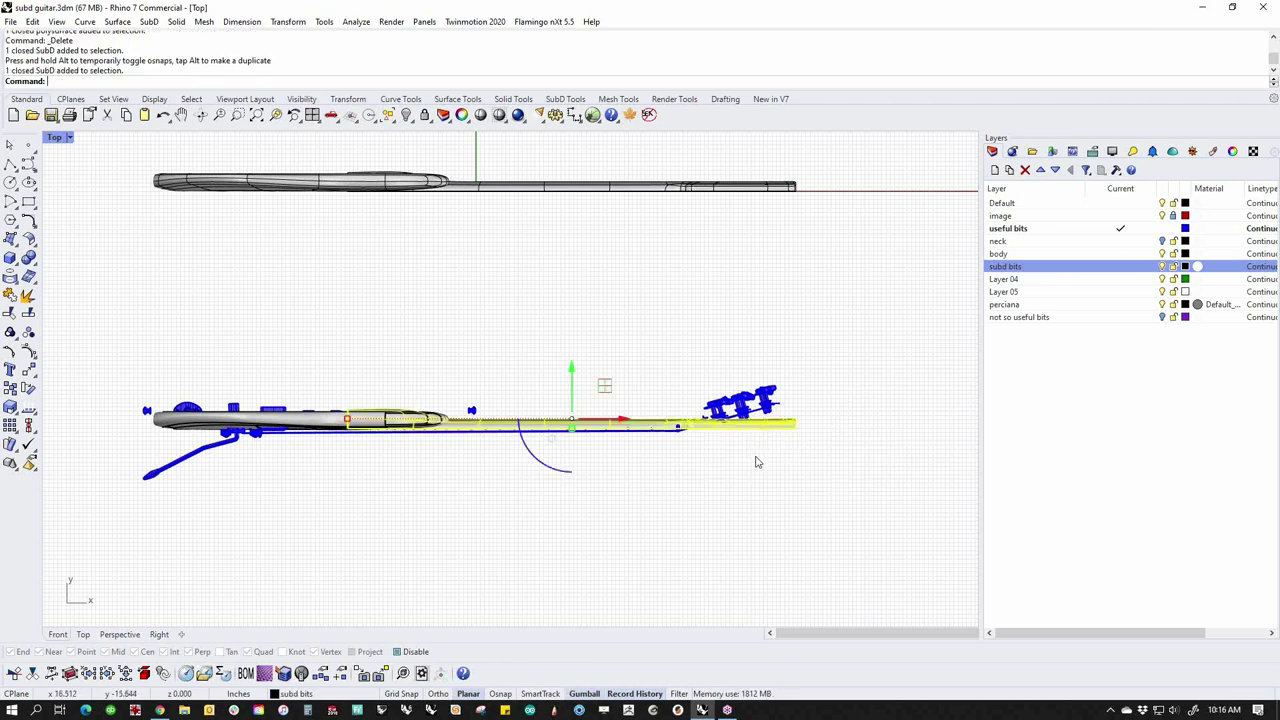
{"action": "scroll", "coordinate": [700, 438], "scroll_direction": "up", "scroll_amount": 3}
{"action": "left_click", "coordinate": [720, 464]}
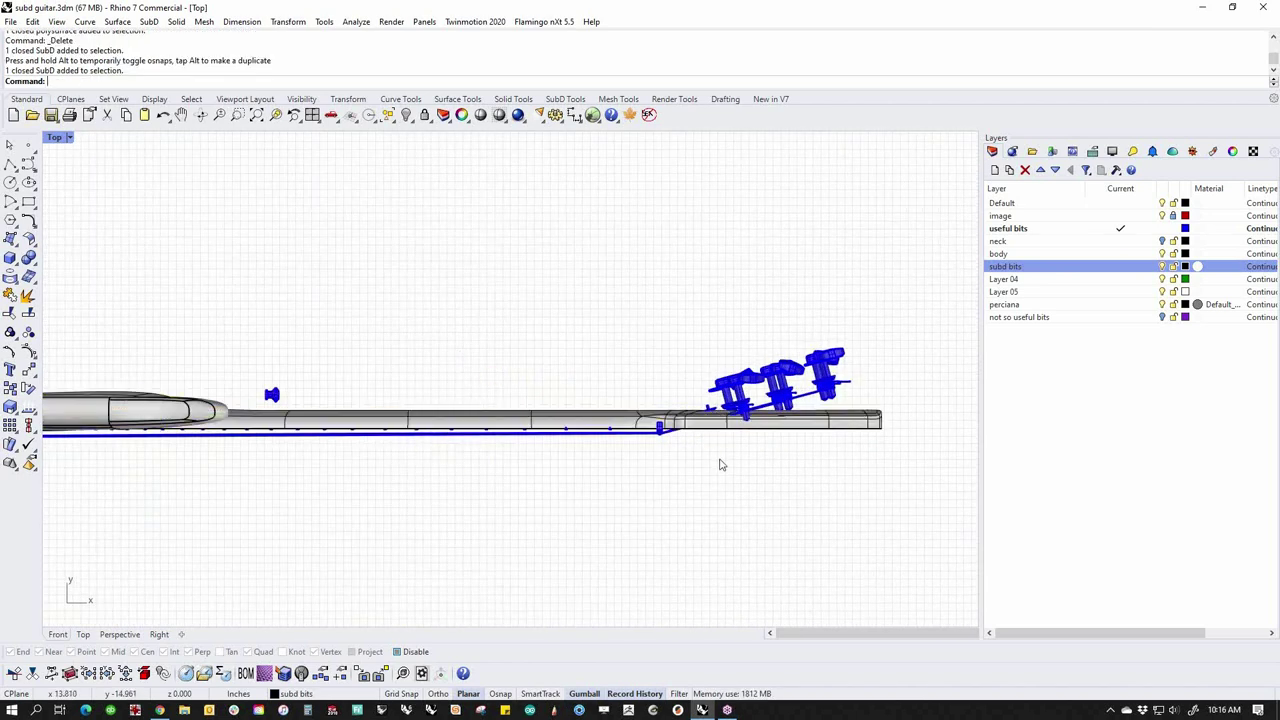
{"action": "left_click", "coordinate": [766, 428]}
{"action": "key", "text": "ctrl+i"}
{"action": "key", "text": "ctrl+h"}
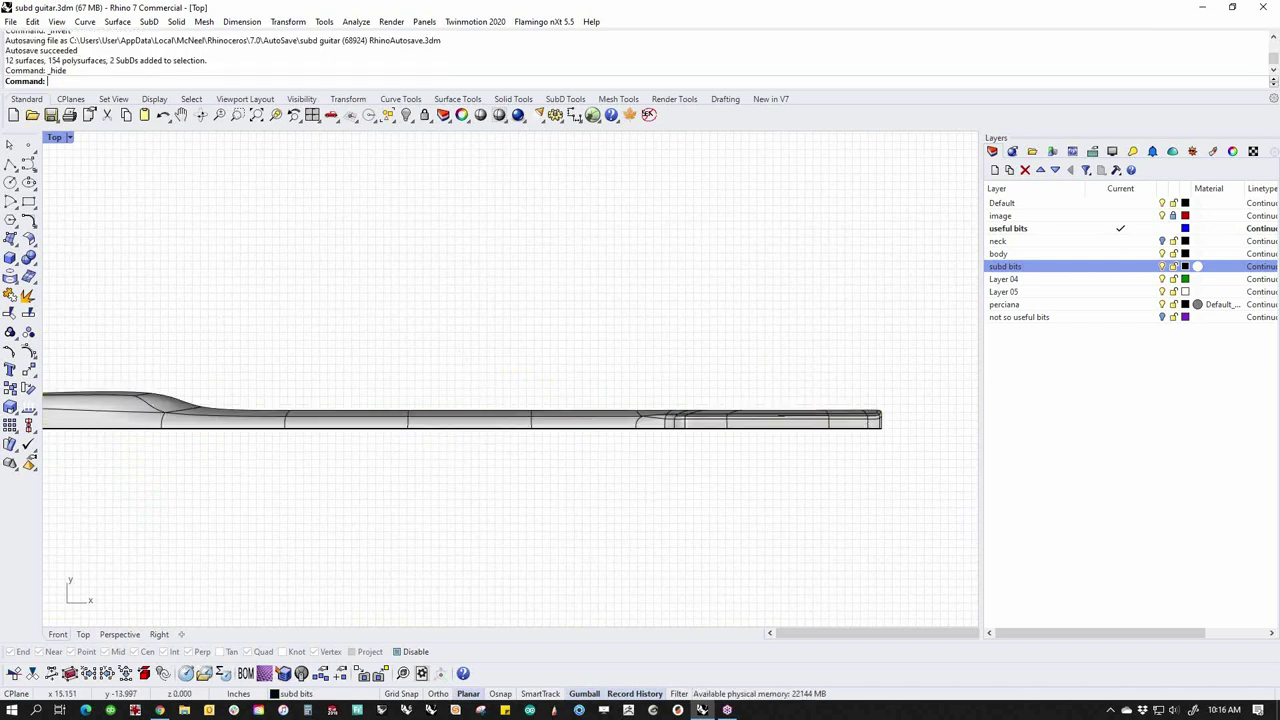
{"action": "left_click_drag", "start_coordinate": [566, 373], "coordinate": [928, 533], "text": "ctrl+shift"}
{"action": "key", "text": "ctrl+alt+h"}
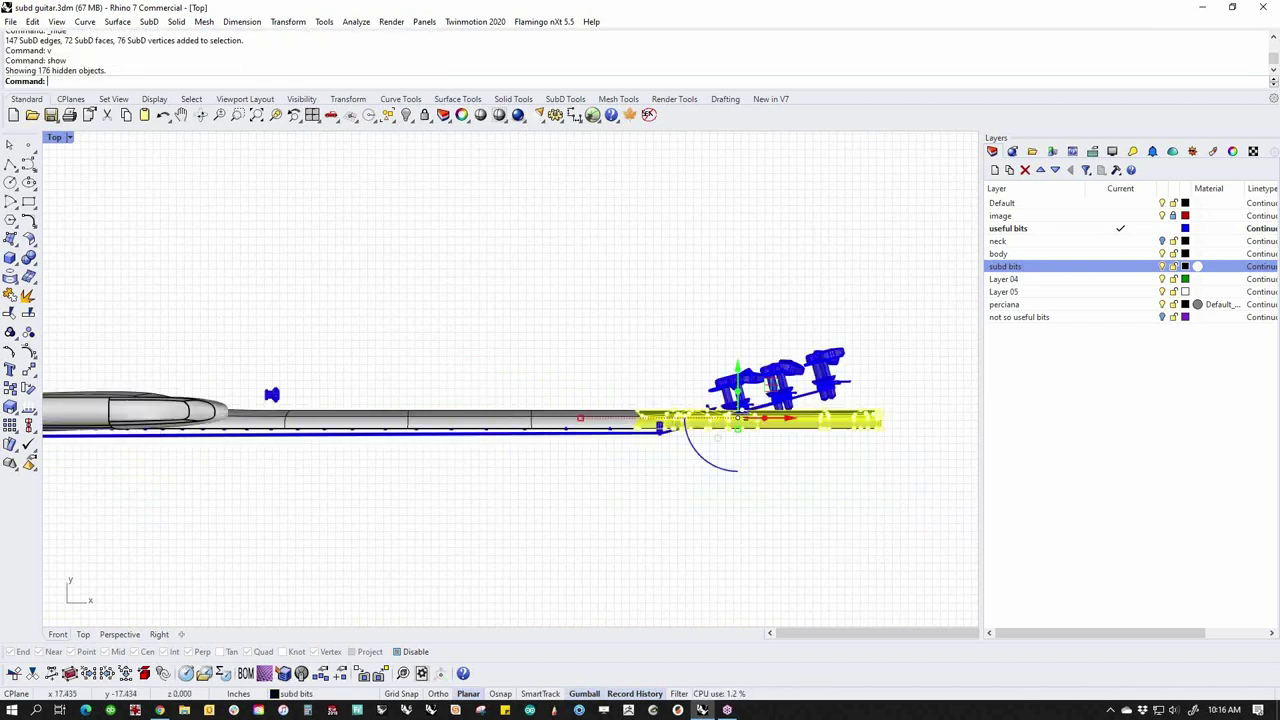
Rotate the selected headstock components about 16 degrees upward around the nut to match the tilt of the tuners
{"action": "type", "text": "rr"}
{"action": "key", "text": "Return"}
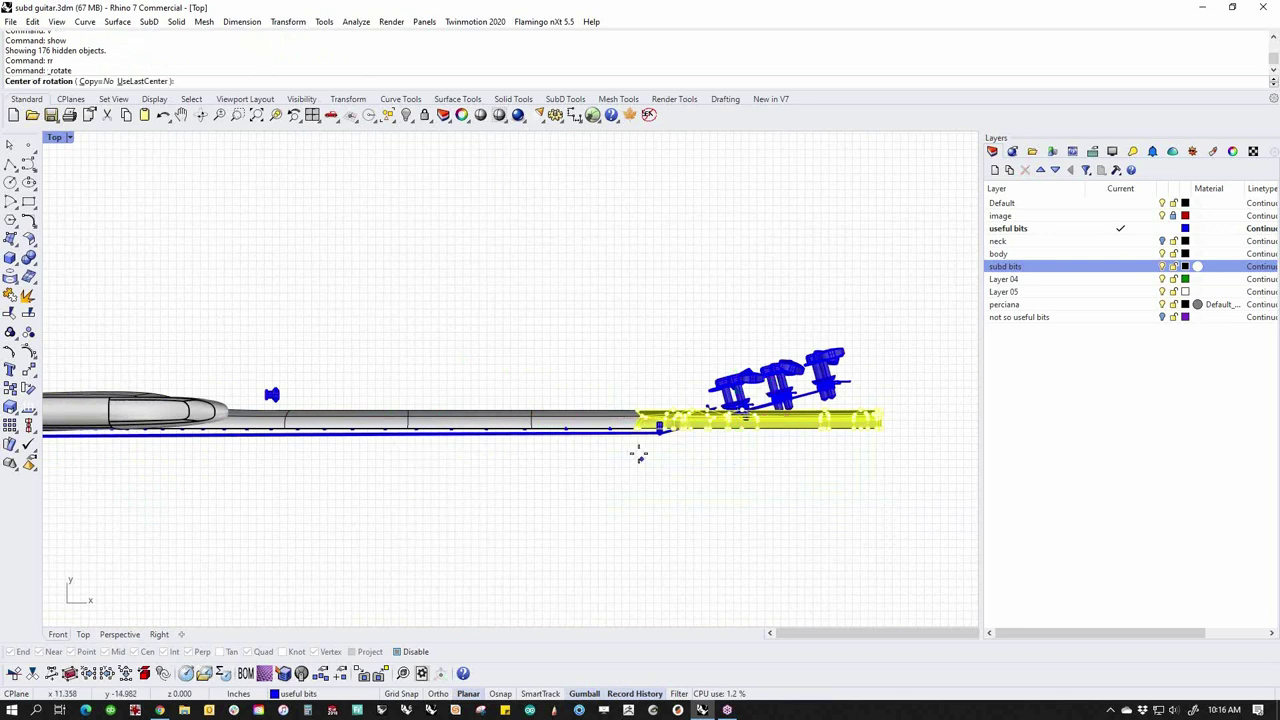
{"action": "left_click", "coordinate": [655, 428]}
{"action": "left_click", "coordinate": [905, 428]}
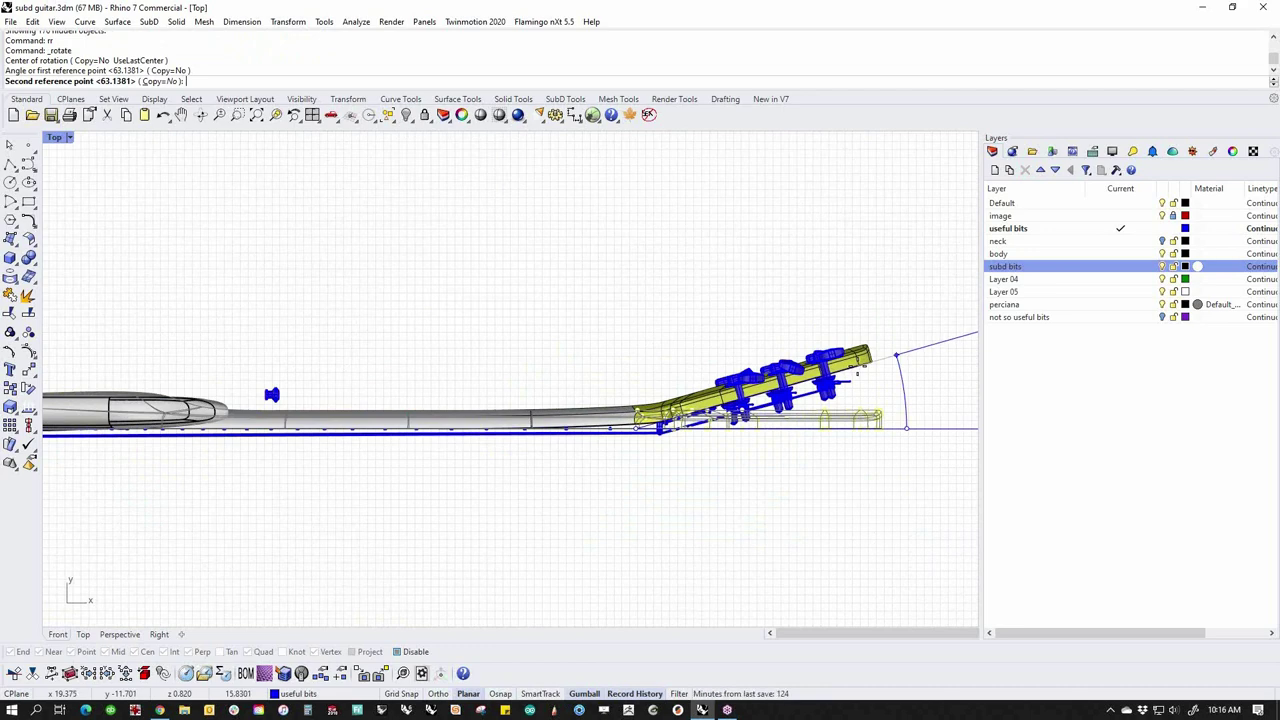
{"action": "left_click", "coordinate": [857, 367]}
{"action": "left_click", "coordinate": [797, 488]}
Shift the small group of SubD edges and vertices at the bend between neck and headstock slightly along the X axis
{"action": "scroll", "coordinate": [649, 437], "scroll_direction": "up", "scroll_amount": 10}
{"action": "left_click_drag", "start_coordinate": [586, 297], "coordinate": [632, 427]}
{"action": "mouse_move", "coordinate": [633, 372]}
{"action": "left_mouse_down"}
{"action": "mouse_move", "coordinate": [626, 382]}
{"action": "mouse_move", "coordinate": [622, 364]}
{"action": "left_mouse_up"}
{"action": "left_click", "coordinate": [629, 291]}
{"action": "scroll", "coordinate": [690, 318], "scroll_direction": "down", "scroll_amount": 10}
{"action": "right_click_drag", "start_coordinate": [709, 408], "coordinate": [730, 471]}
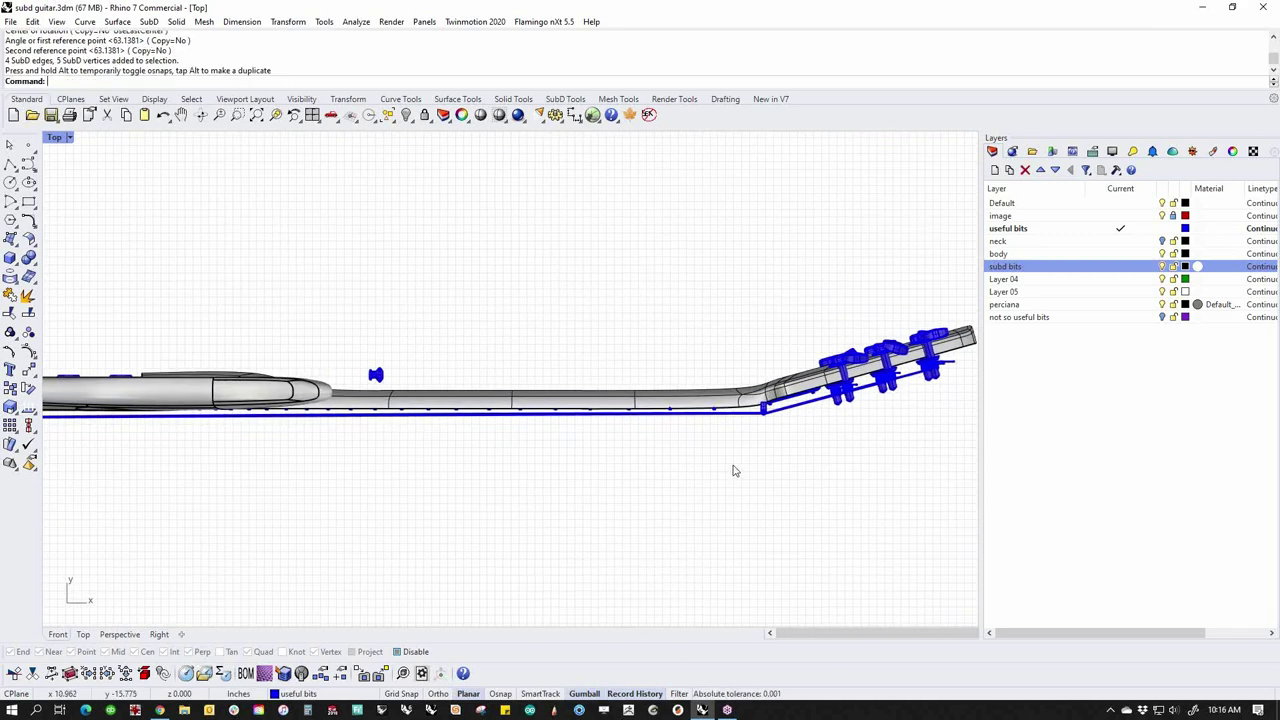
Examine the guitar in the Front view, comparing the hardware with the body, neck and reference sketch
{"action": "key", "text": "ctrl+F4"}
{"action": "scroll", "coordinate": [506, 371], "scroll_direction": "up", "scroll_amount": 5}
{"action": "right_click_drag", "start_coordinate": [631, 449], "coordinate": [535, 404]}
{"action": "key", "text": "ctrl+F2"}
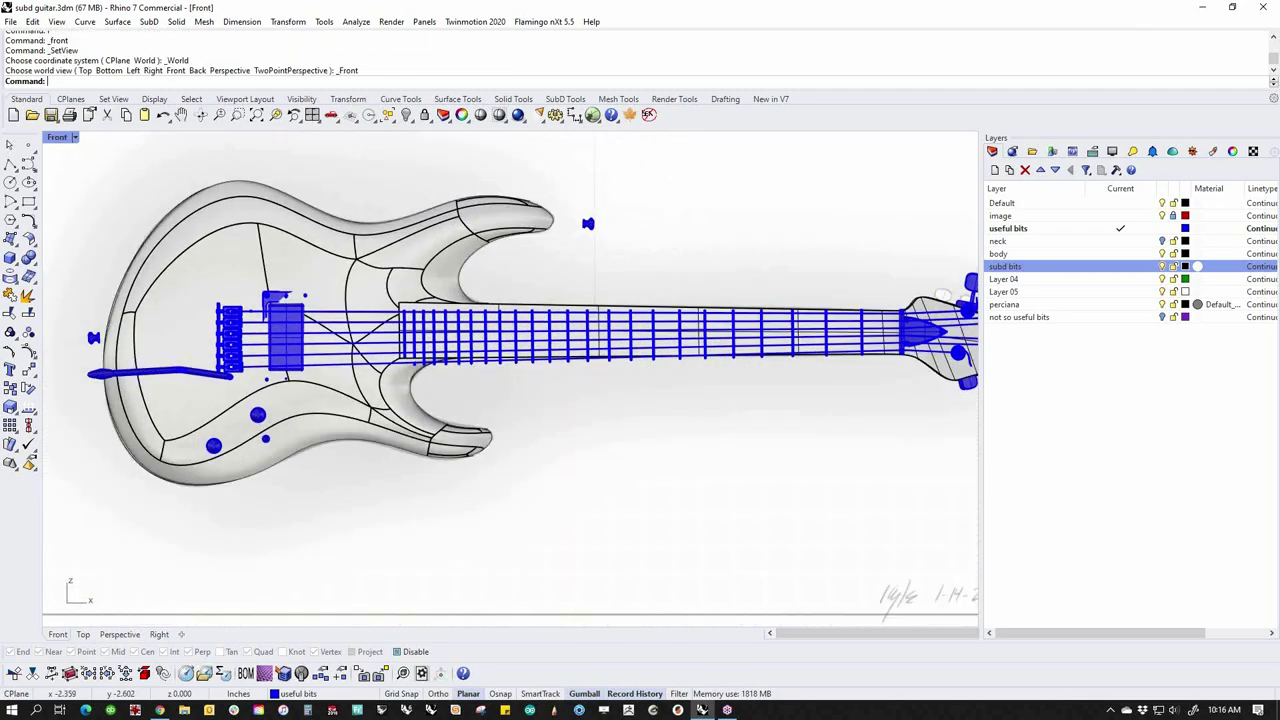
{"action": "scroll", "coordinate": [625, 430], "scroll_direction": "down", "scroll_amount": 6}
{"action": "right_click_drag", "start_coordinate": [625, 430], "coordinate": [483, 391]}
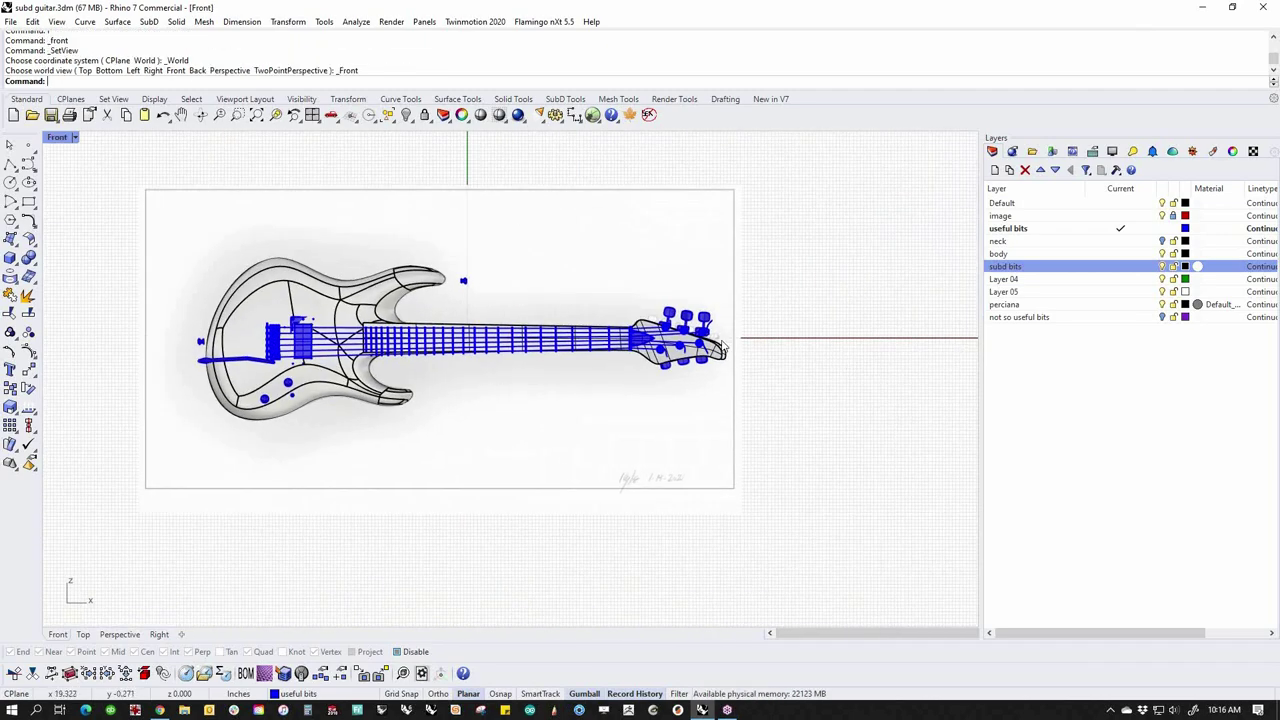
{"action": "scroll", "coordinate": [724, 345], "scroll_direction": "up", "scroll_amount": 5}
{"action": "scroll", "coordinate": [581, 374], "scroll_direction": "down", "scroll_amount": 5}
{"action": "scroll", "coordinate": [657, 422], "scroll_direction": "up", "scroll_amount": 2}
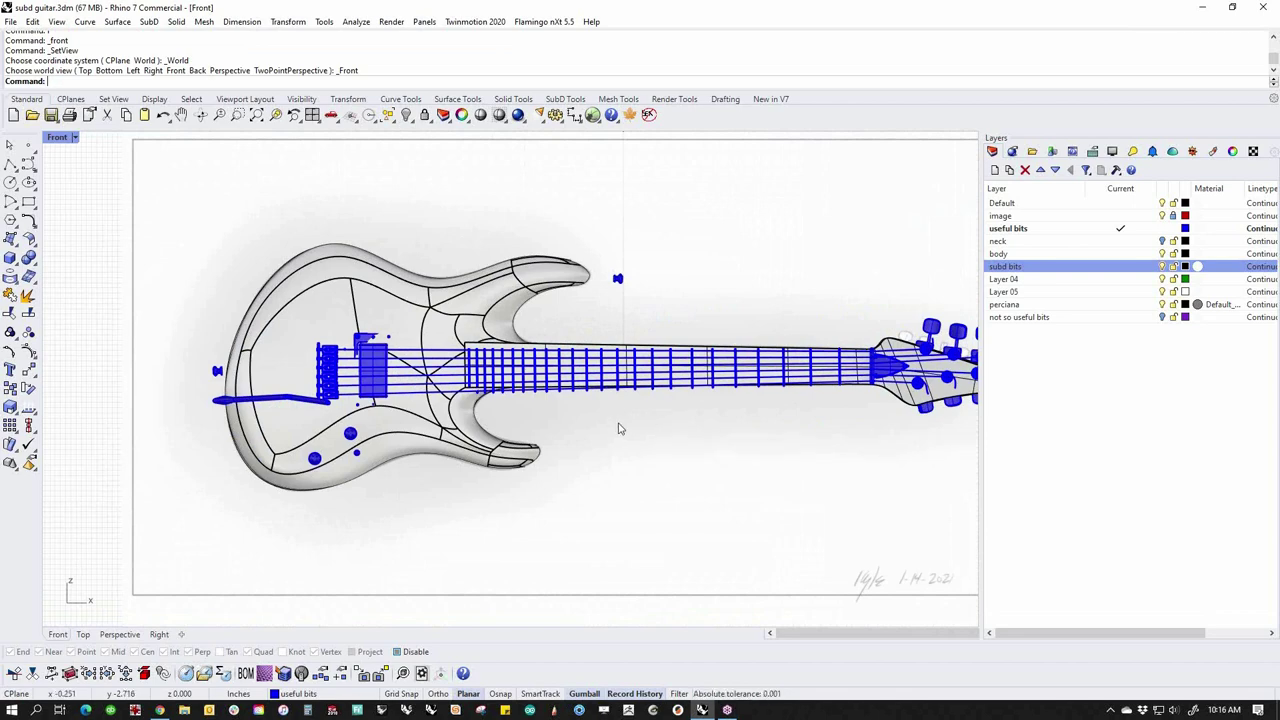
Move the strap button beside the upper horn along the X axis onto the horn's tip
{"action": "scroll", "coordinate": [595, 272], "scroll_direction": "up", "scroll_amount": 8}
{"action": "left_click_drag", "start_coordinate": [615, 263], "coordinate": [704, 330]}
{"action": "left_click_drag", "start_coordinate": [683, 257], "coordinate": [620, 251]}
{"action": "left_click", "coordinate": [616, 344]}
{"action": "scroll", "coordinate": [617, 363], "scroll_direction": "down", "scroll_amount": 8}
{"action": "right_click_drag", "start_coordinate": [568, 499], "coordinate": [714, 340]}
{"action": "scroll", "coordinate": [517, 378], "scroll_direction": "up", "scroll_amount": 5}
{"action": "scroll", "coordinate": [494, 500], "scroll_direction": "down", "scroll_amount": 6}
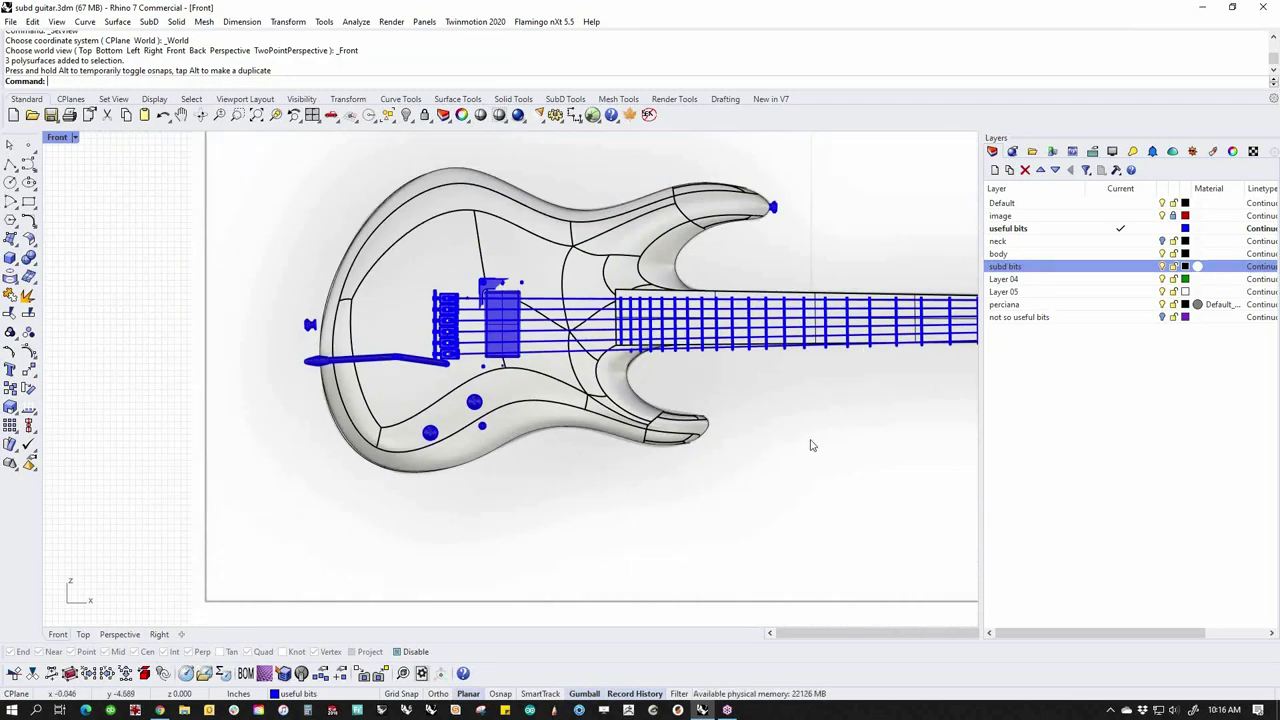
In the Perspective view, convert the neck SubD to NURBS with ToNURBS, deleting the input object
{"action": "type", "text": "p"}
{"action": "key", "text": "Return"}
{"action": "scroll", "coordinate": [800, 385], "scroll_direction": "down", "scroll_amount": 3}
{"action": "scroll", "coordinate": [475, 465], "scroll_direction": "up", "scroll_amount": 6}
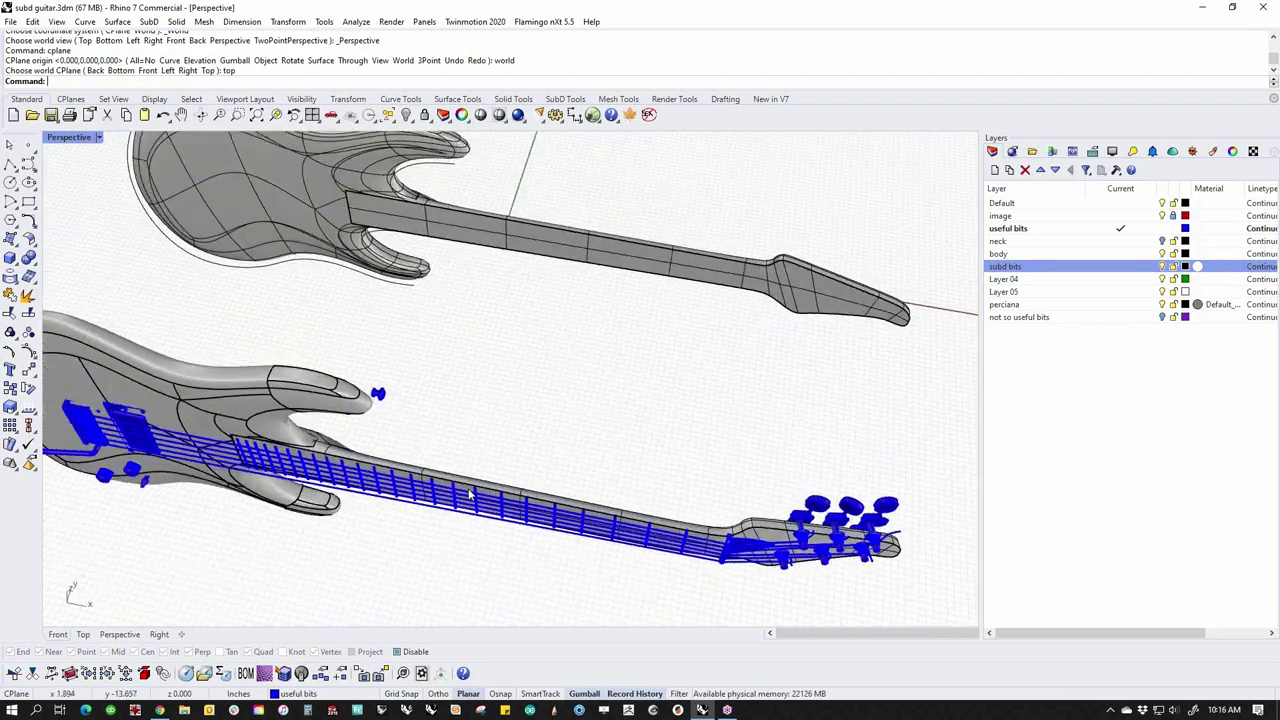
{"action": "left_click", "coordinate": [482, 474]}
{"action": "type", "text": "Nurbs"}
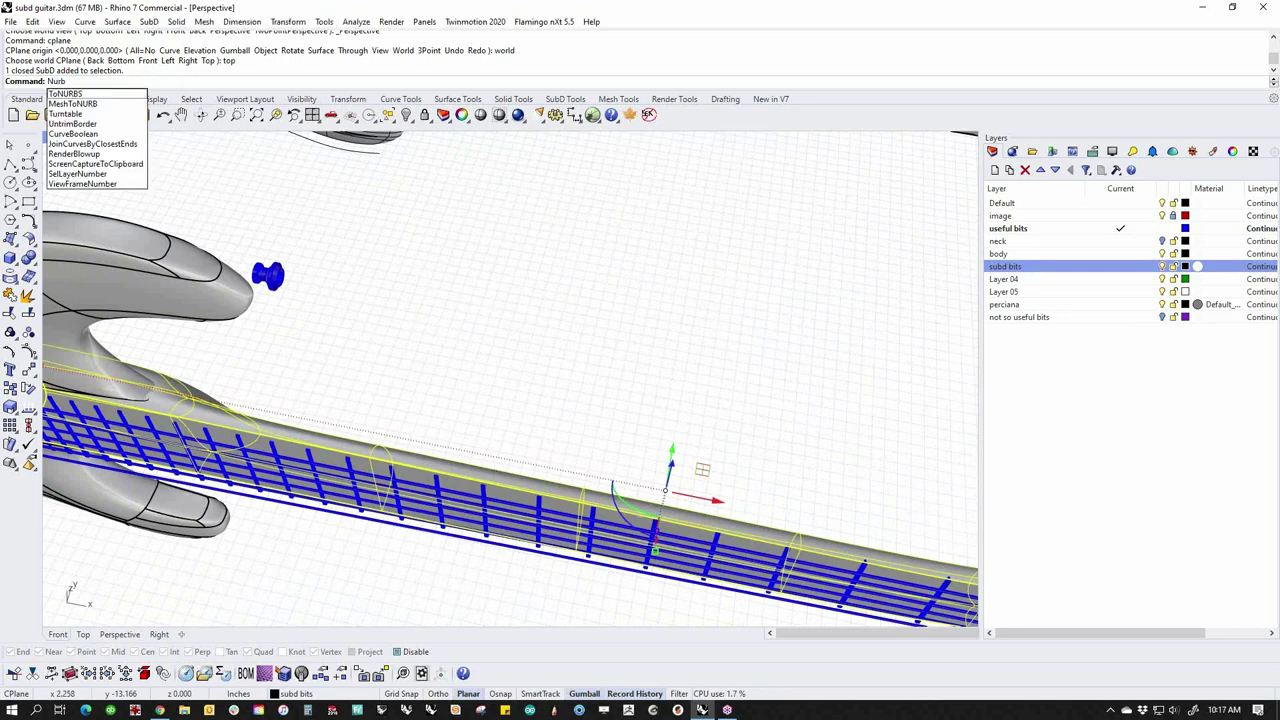
{"action": "key", "text": "Return"}
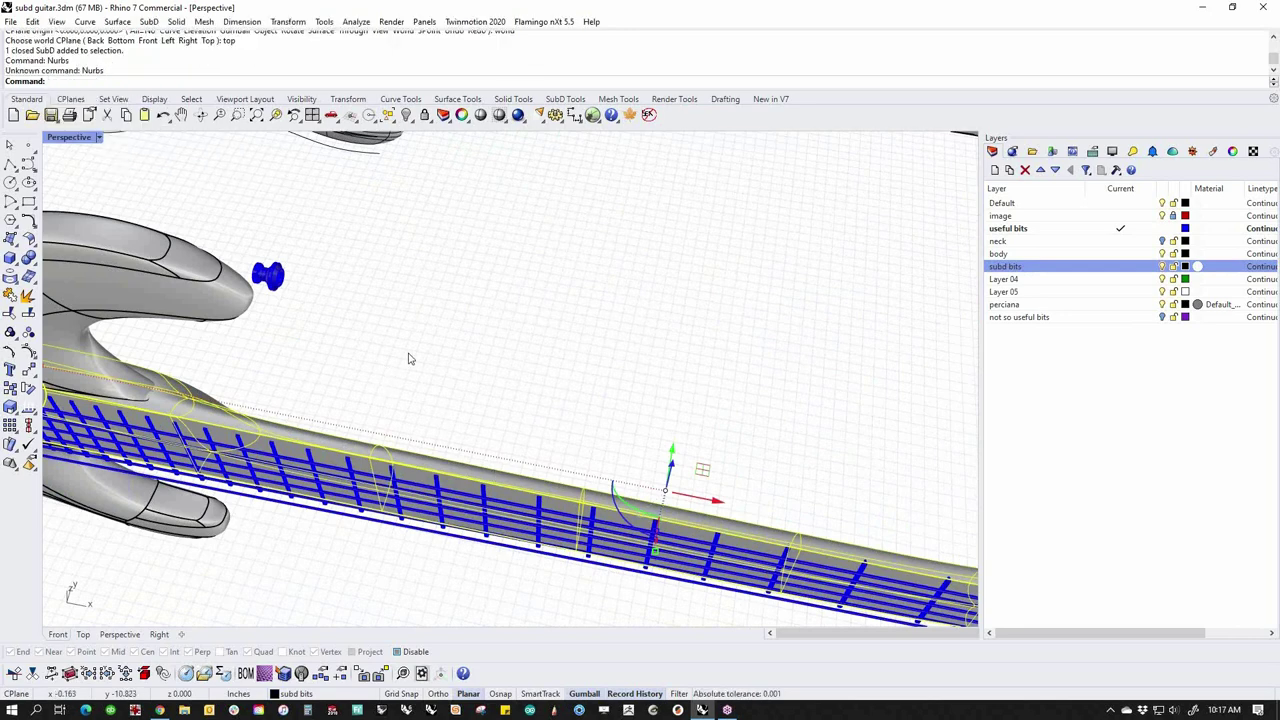
{"action": "key", "text": "Return"}
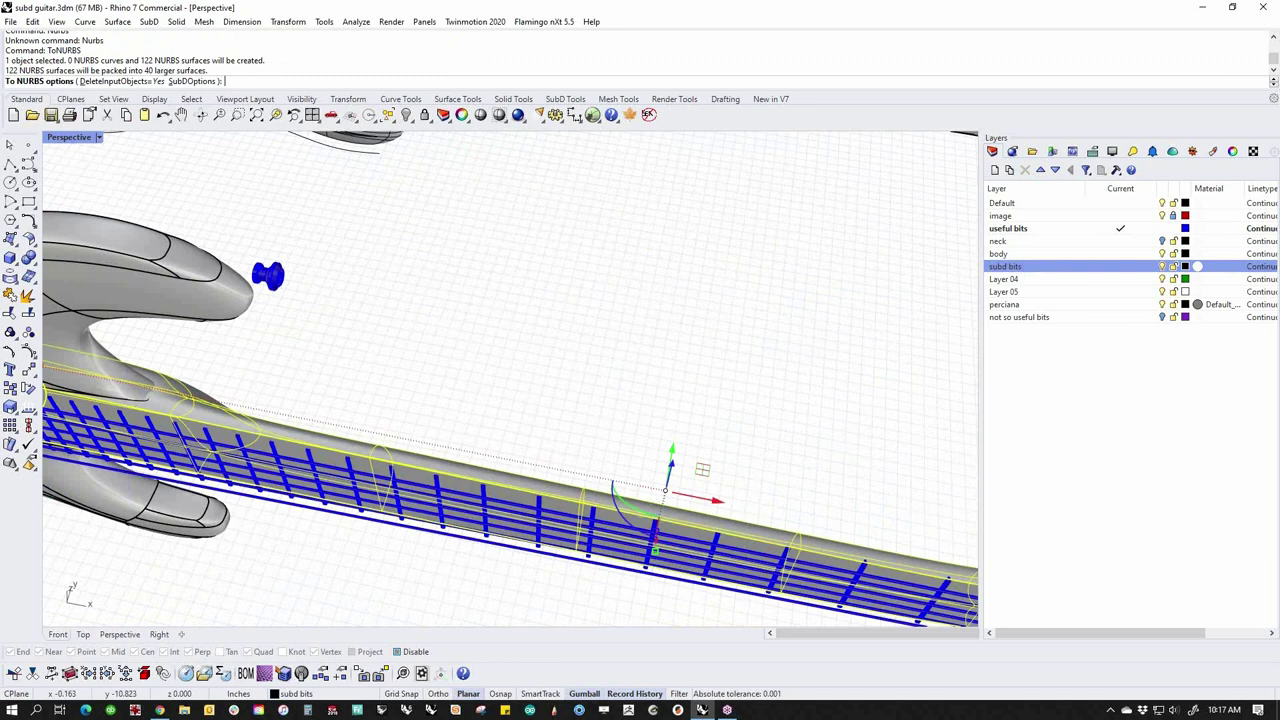
{"action": "key", "text": "Return"}
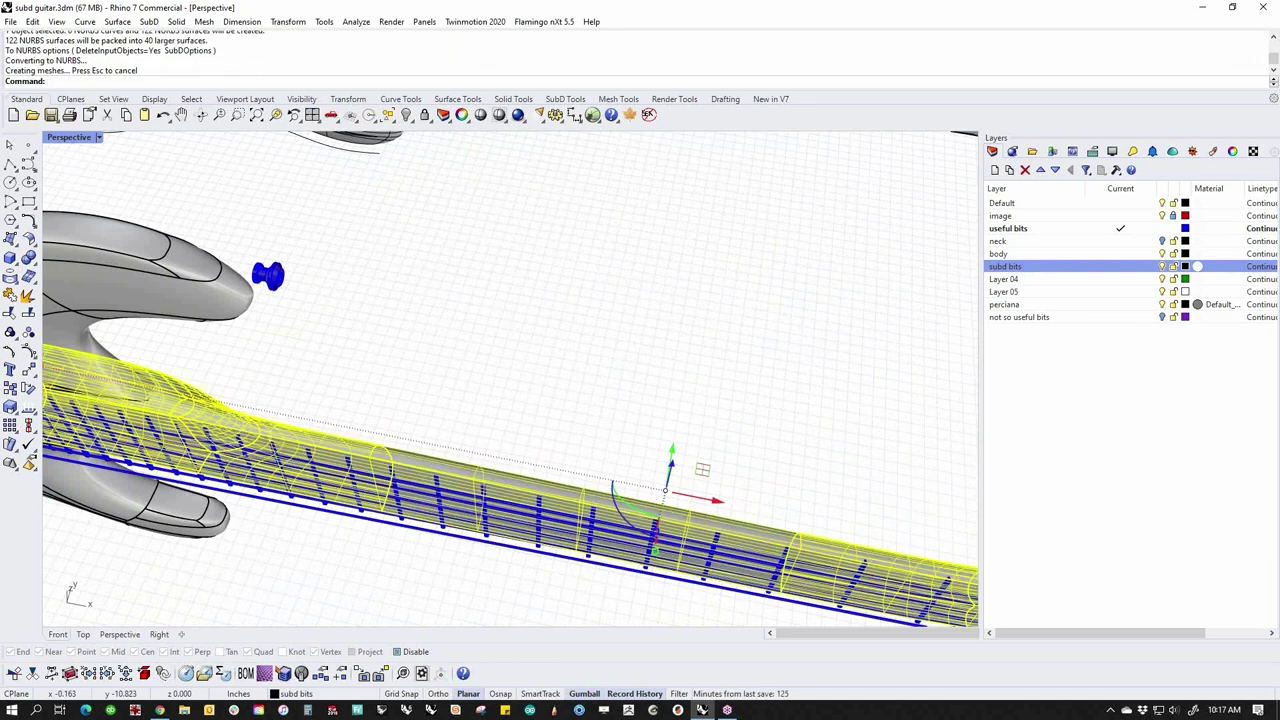
Open the properties, deselect the neck, and inspect the converted neck surface along the frets
{"action": "left_click", "coordinate": [1232, 151]}
{"action": "left_click", "coordinate": [817, 380]}
{"action": "right_click_drag", "start_coordinate": [817, 380], "coordinate": [644, 386]}
{"action": "scroll", "coordinate": [680, 400], "scroll_direction": "up", "scroll_amount": 6}
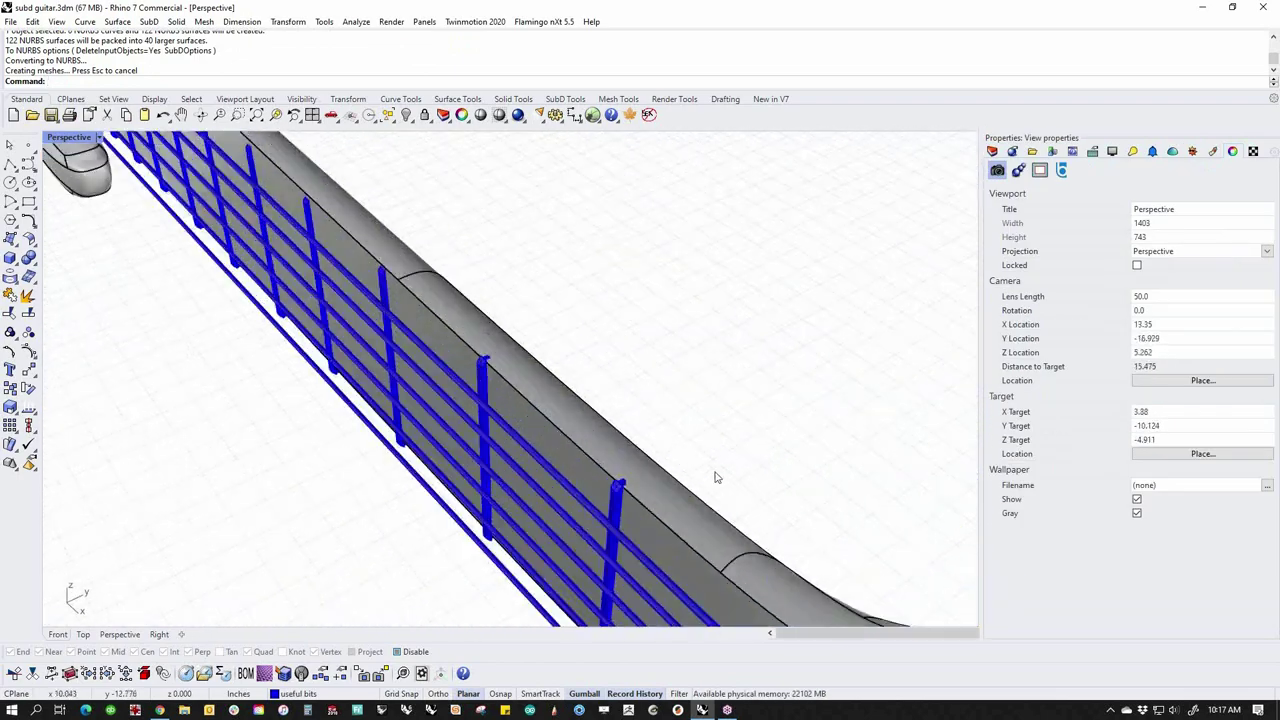